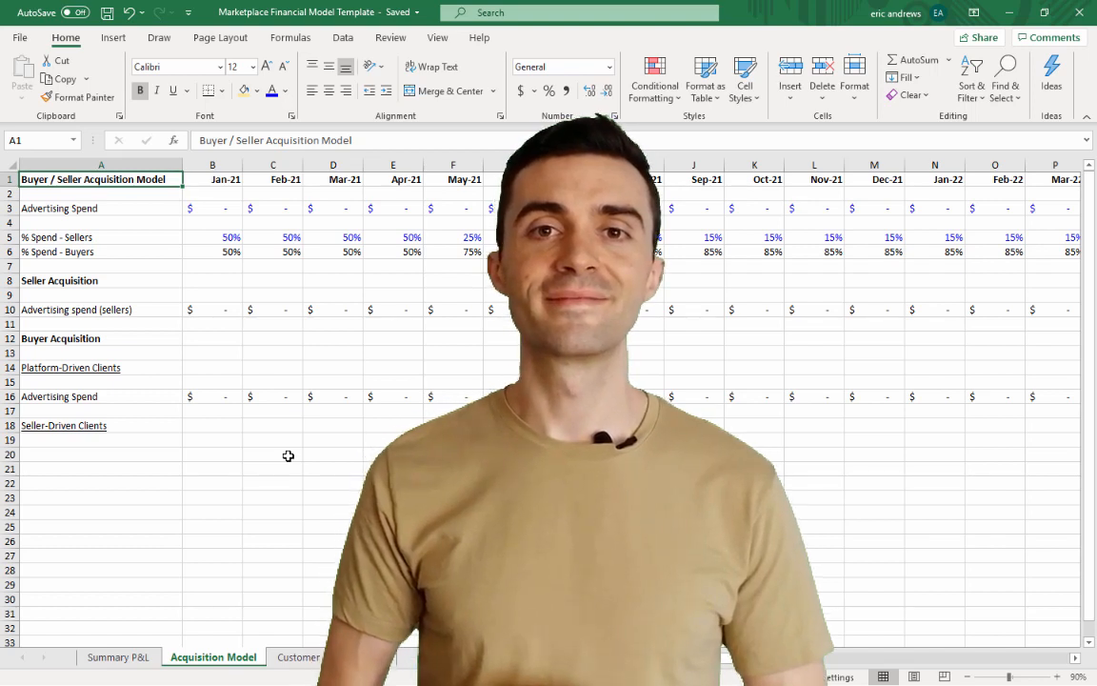
# - Set the Jan-21 Advertising Spend in the acquisition model to 5000
pyautogui.press('Down')
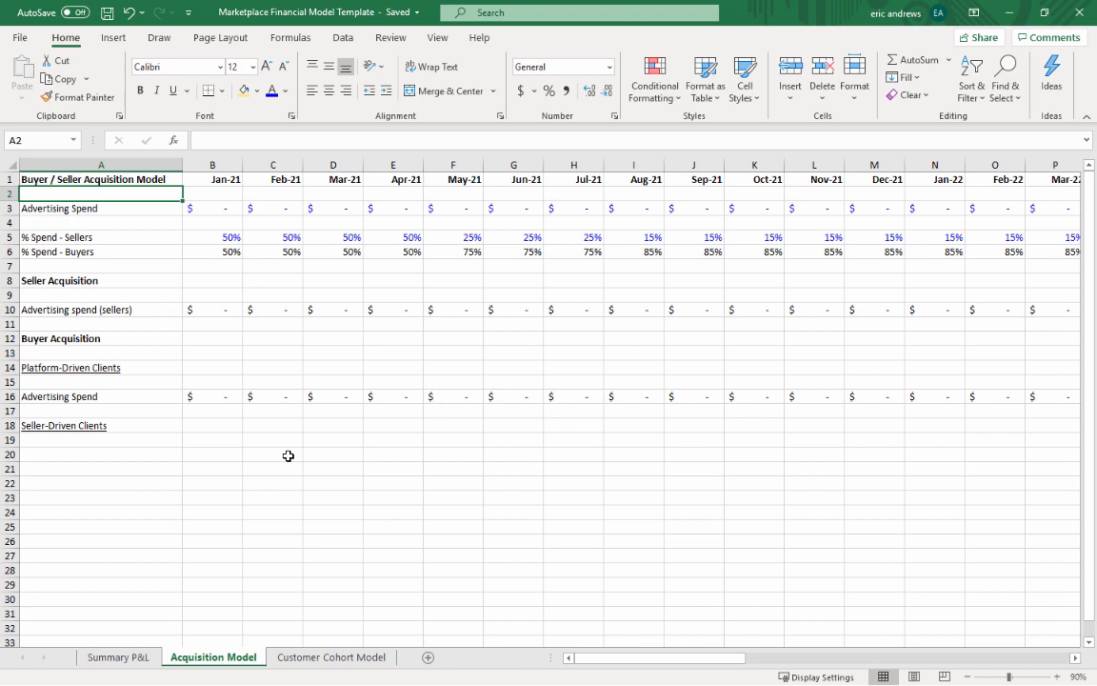
pyautogui.press('Down')
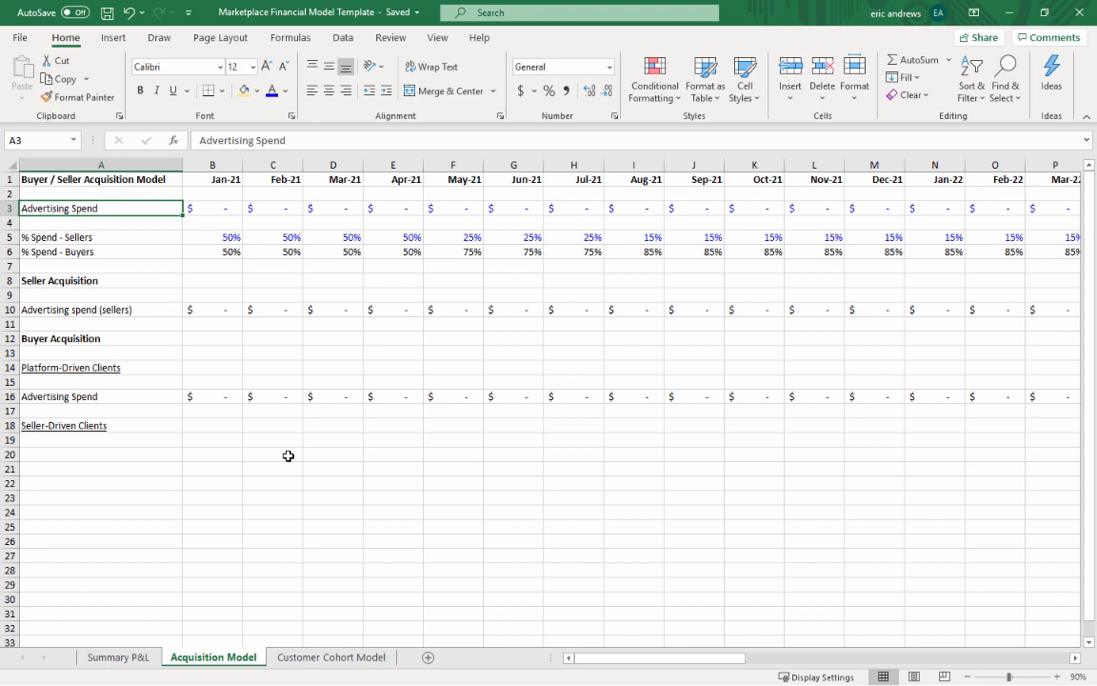
pyautogui.press('Right')
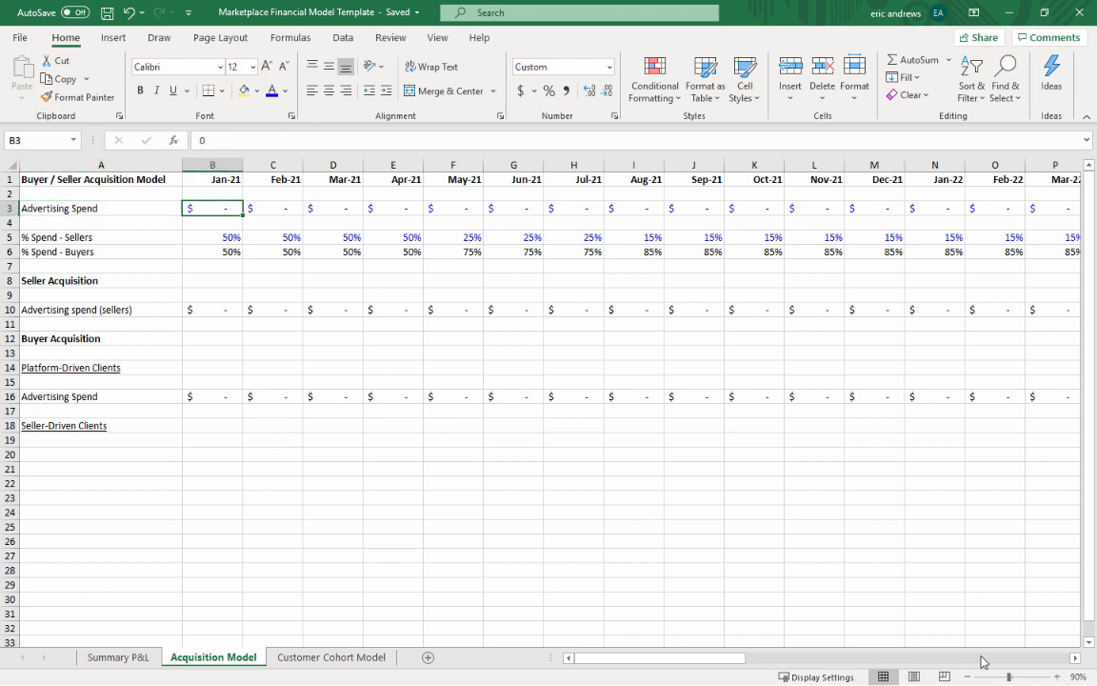
pyautogui.click(1059, 676)
pyautogui.click(1059, 676)
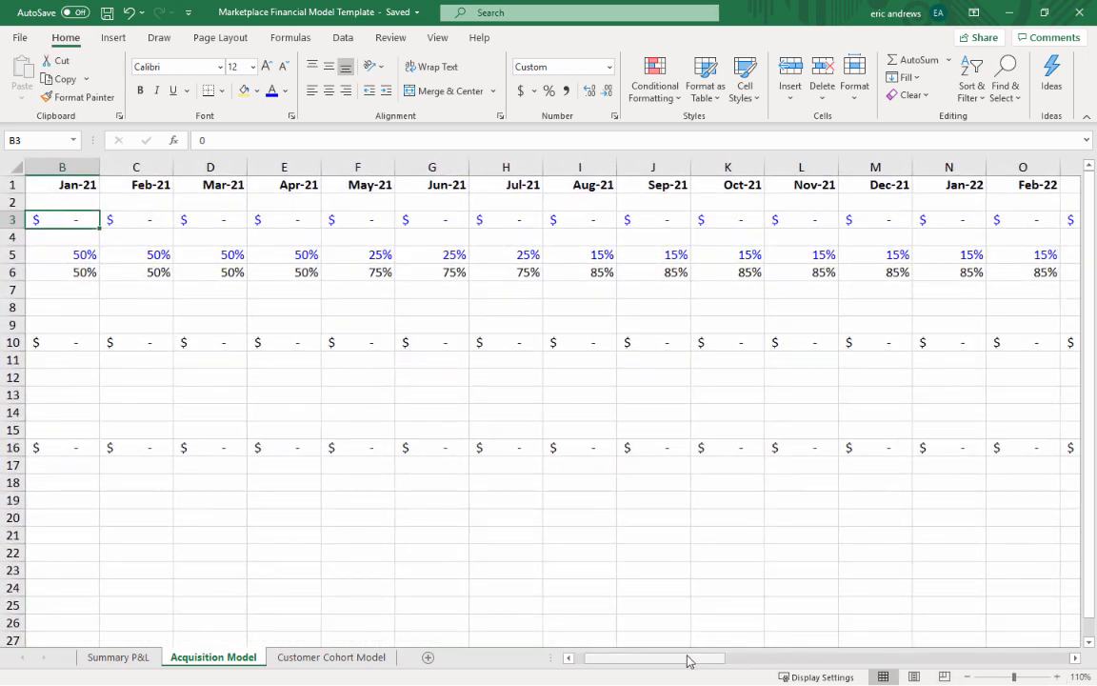
pyautogui.click(570, 660)
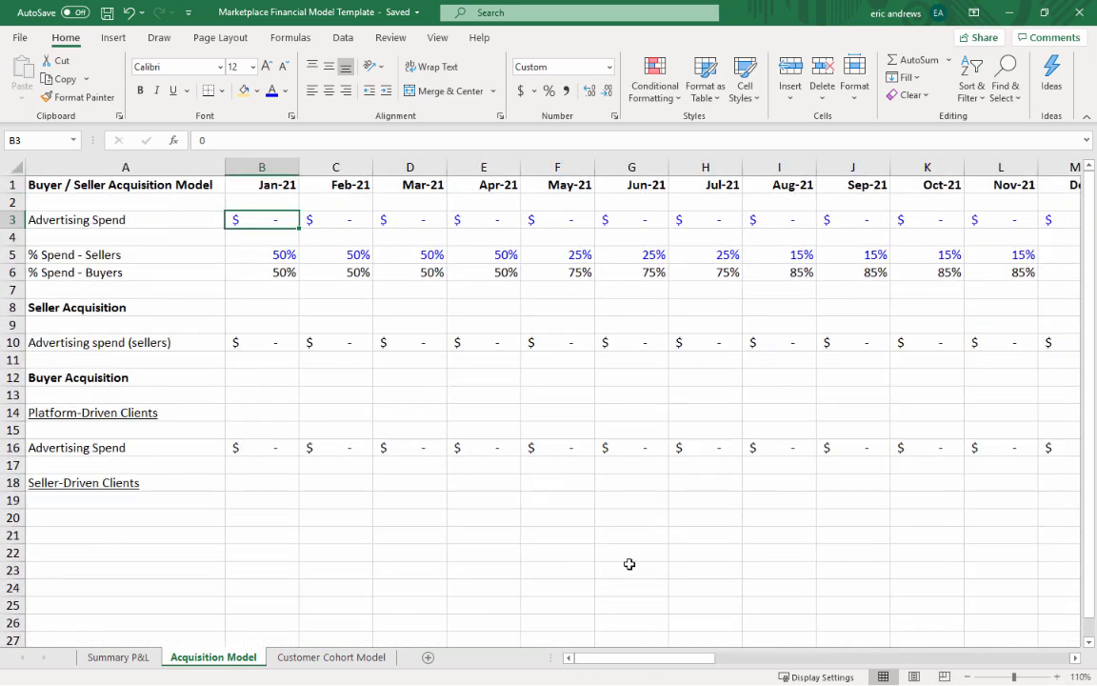
pyautogui.click(966, 675)
pyautogui.click(965, 675)
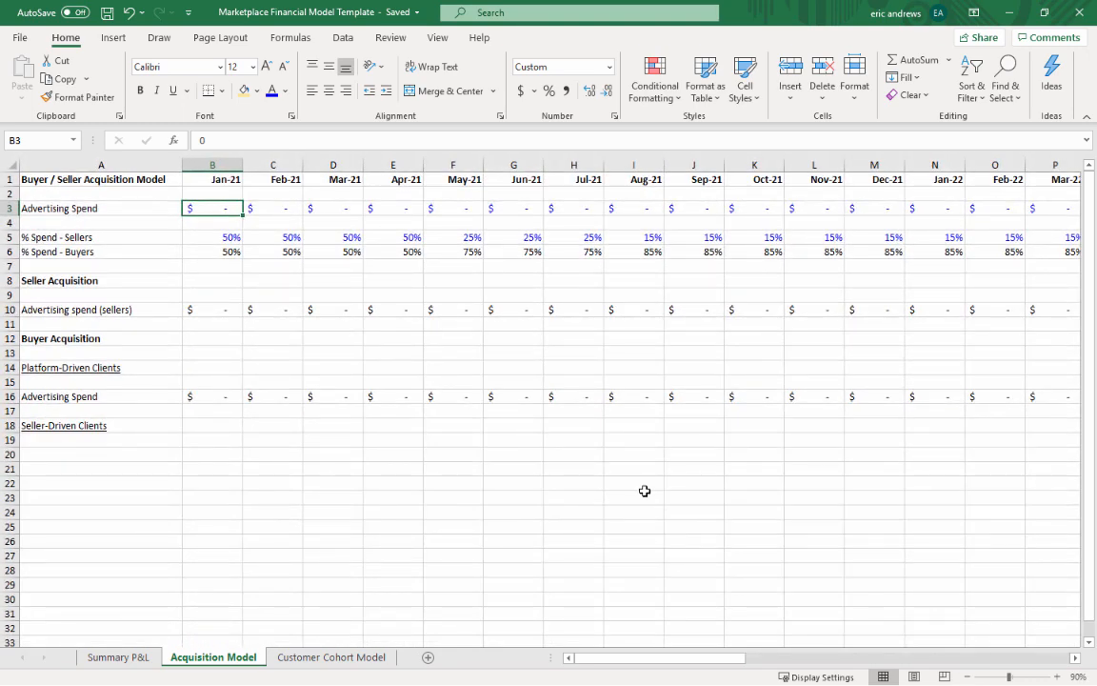
pyautogui.write('5000')
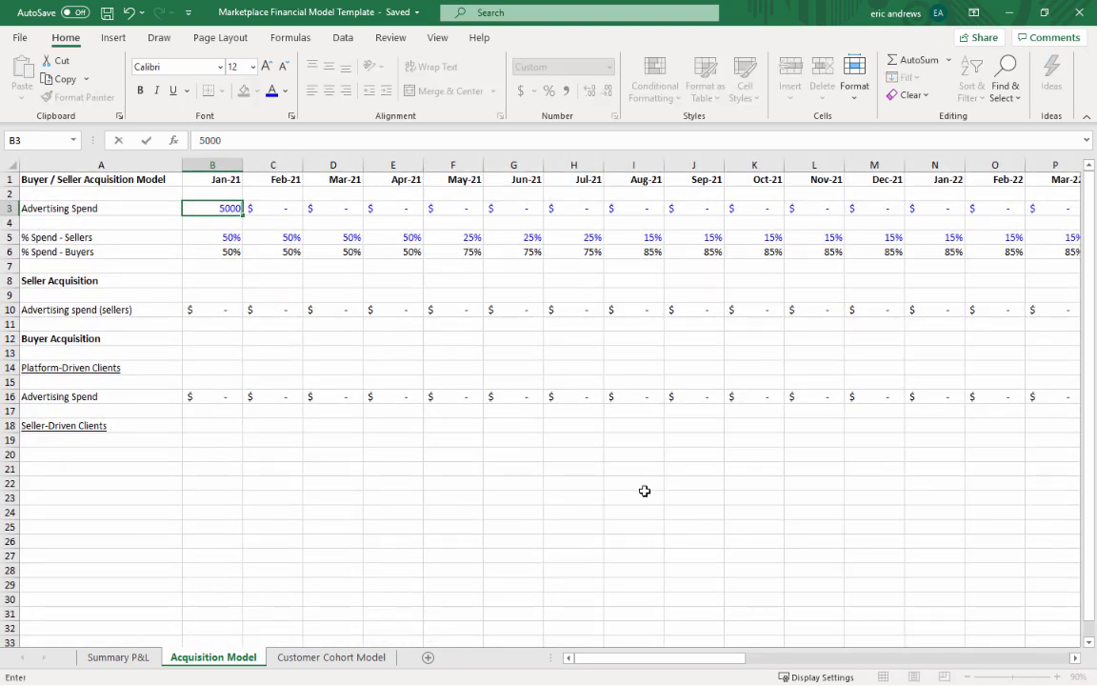
pyautogui.hotkey('ctrl', 'Return')
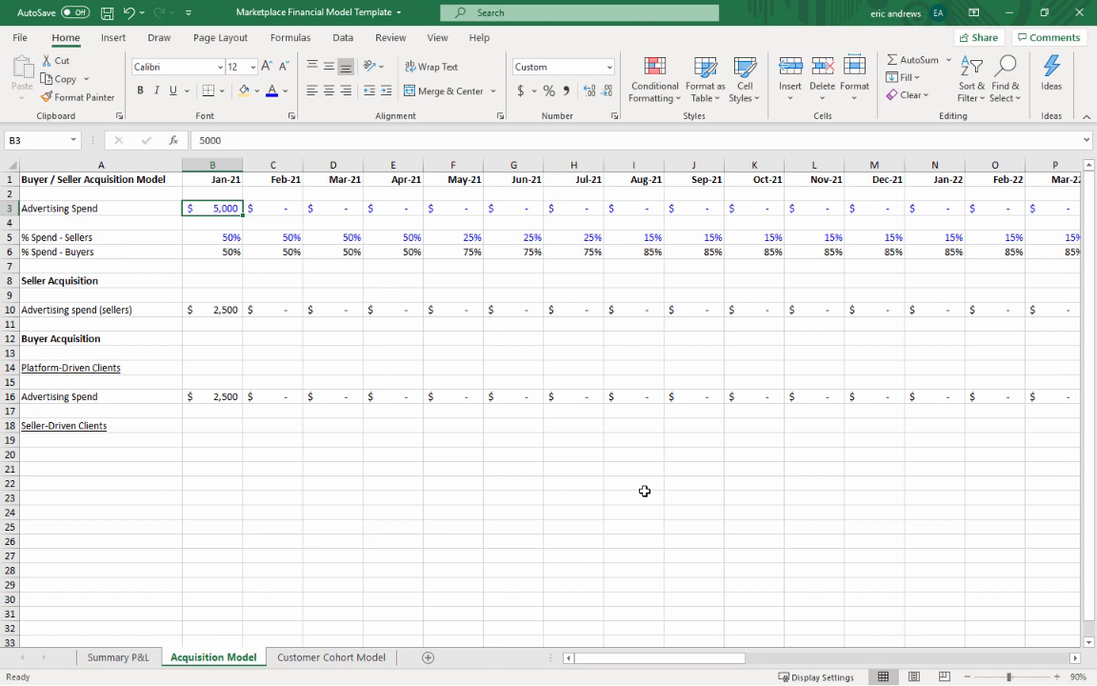
# - Copy the Jan-21 Advertising Spend across Feb-21 through Jun-21
pyautogui.hotkey('ctrl', 'c')
pyautogui.hotkey('shift', 'Right')
pyautogui.hotkey('shift', 'Right')
pyautogui.hotkey('shift', 'Right')
pyautogui.hotkey('shift', 'Right')
pyautogui.hotkey('shift', 'Right')
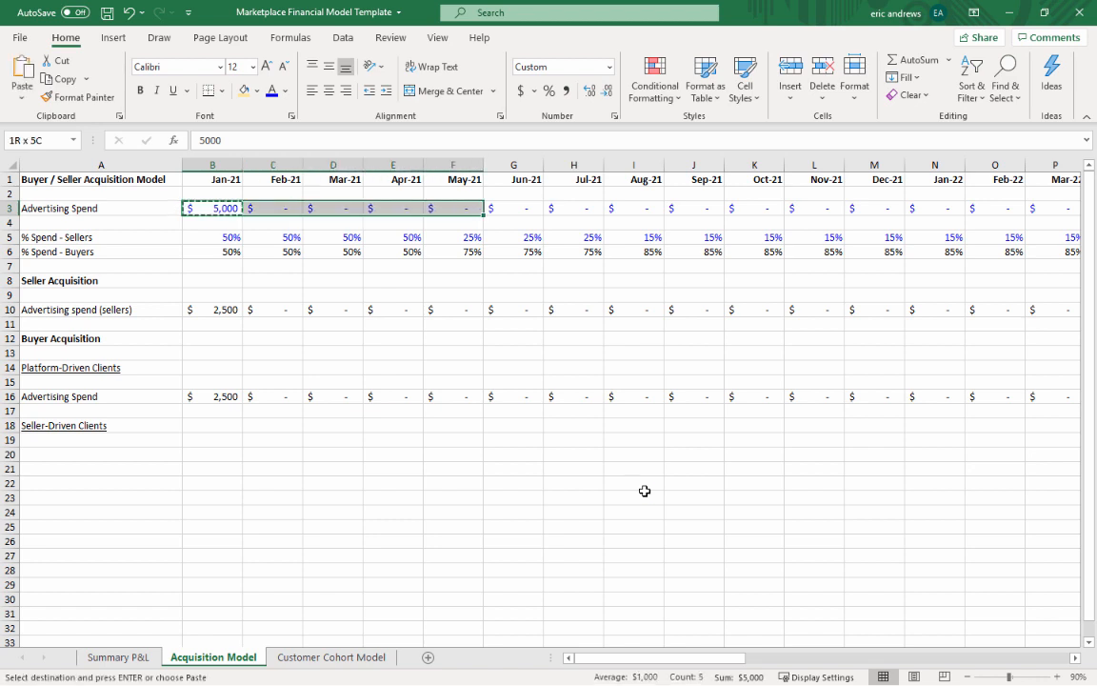
pyautogui.hotkey('ctrl', 'v')
# - Set the Jul-21 Advertising Spend to 10000
pyautogui.press('Right')
pyautogui.press('Right')
pyautogui.press('Right')
pyautogui.press('Right')
pyautogui.press('Right')
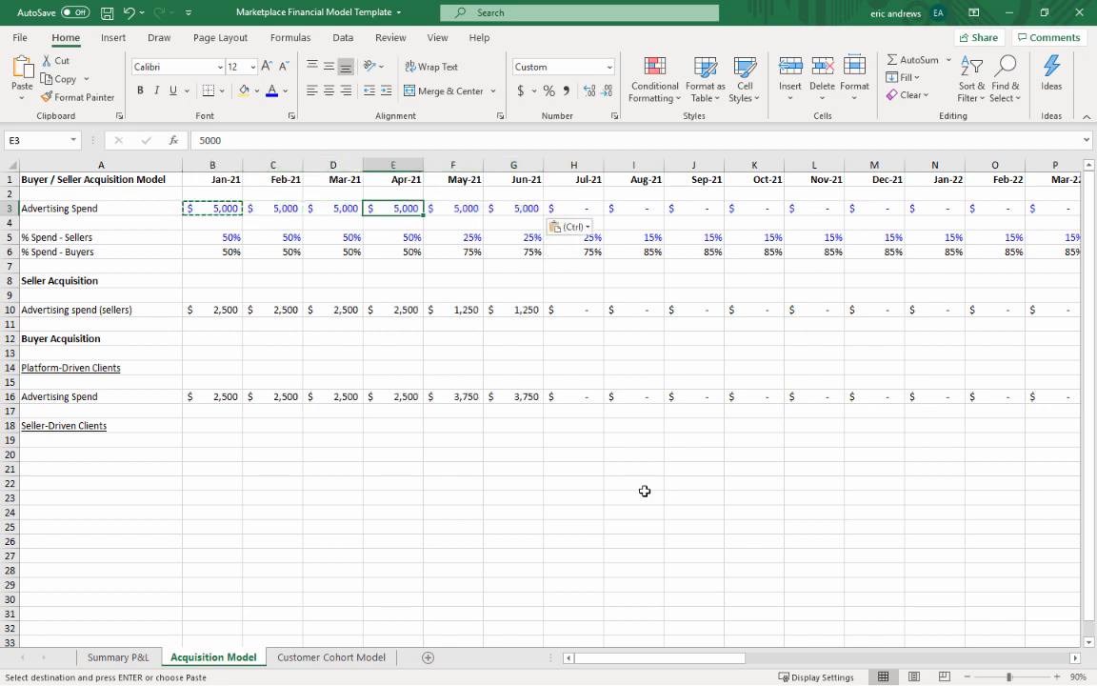
pyautogui.press('Right')
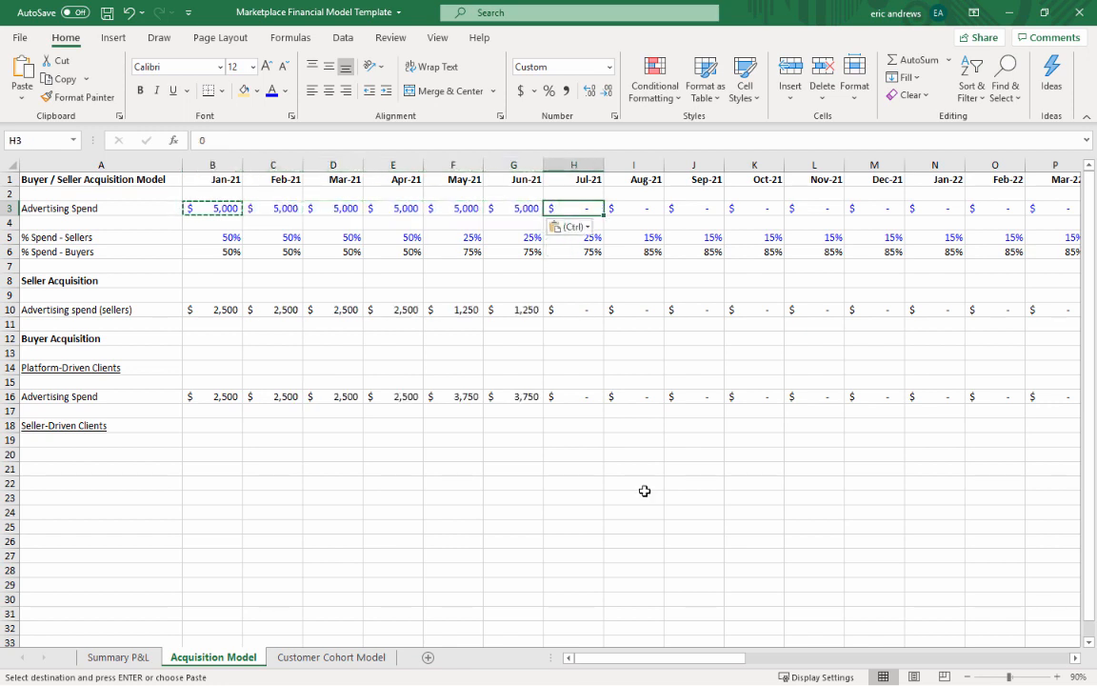
pyautogui.write('1000')
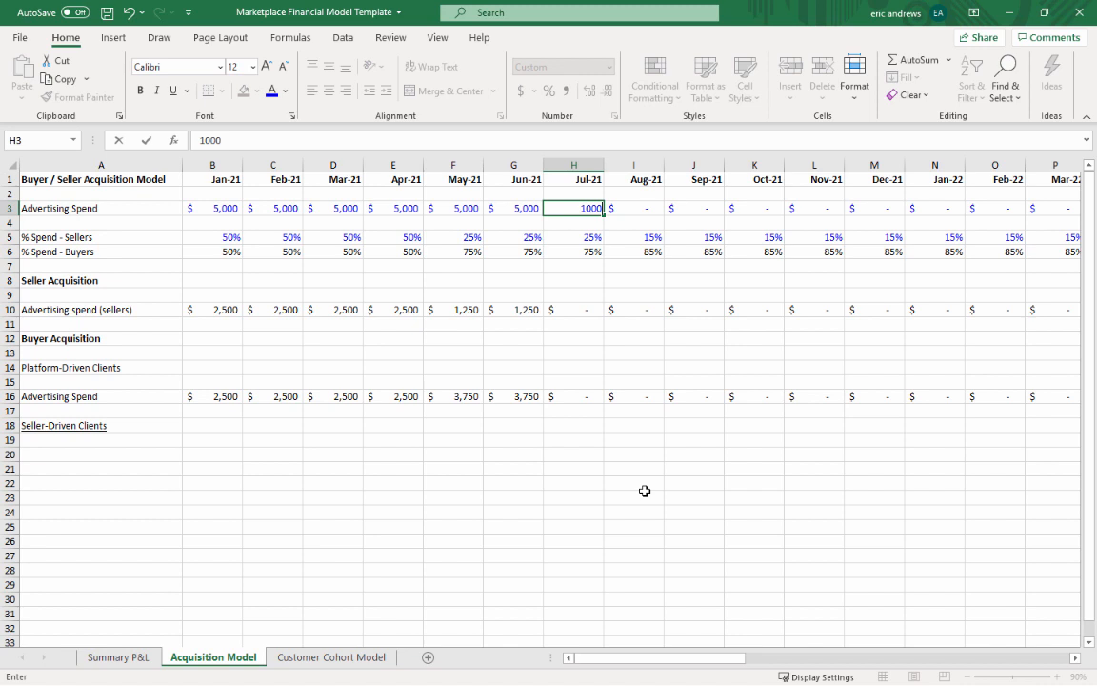
pyautogui.write('0')
pyautogui.hotkey('ctrl', 'Return')
# - Copy the Jul-21 Advertising Spend across Aug-21 through Dec-21
pyautogui.hotkey('ctrl', 'c')
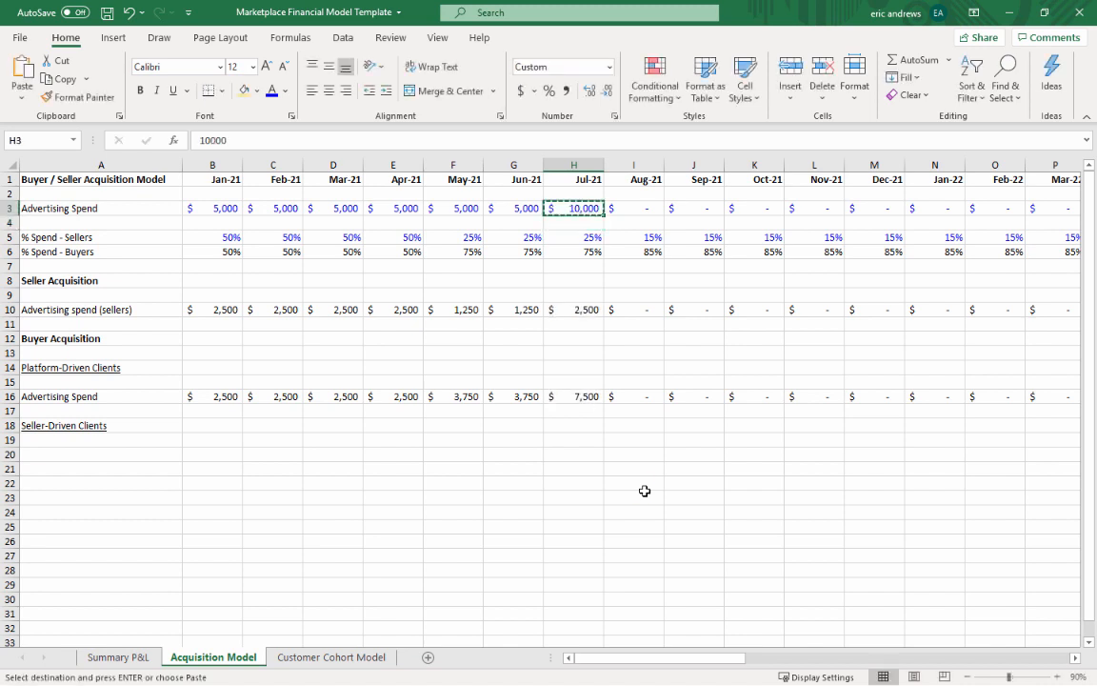
pyautogui.hotkey('shift', 'Right')
pyautogui.hotkey('shift', 'Right')
pyautogui.hotkey('shift', 'Right')
pyautogui.hotkey('shift', 'Right')
pyautogui.hotkey('shift', 'Right')
pyautogui.hotkey('ctrl', 'v')
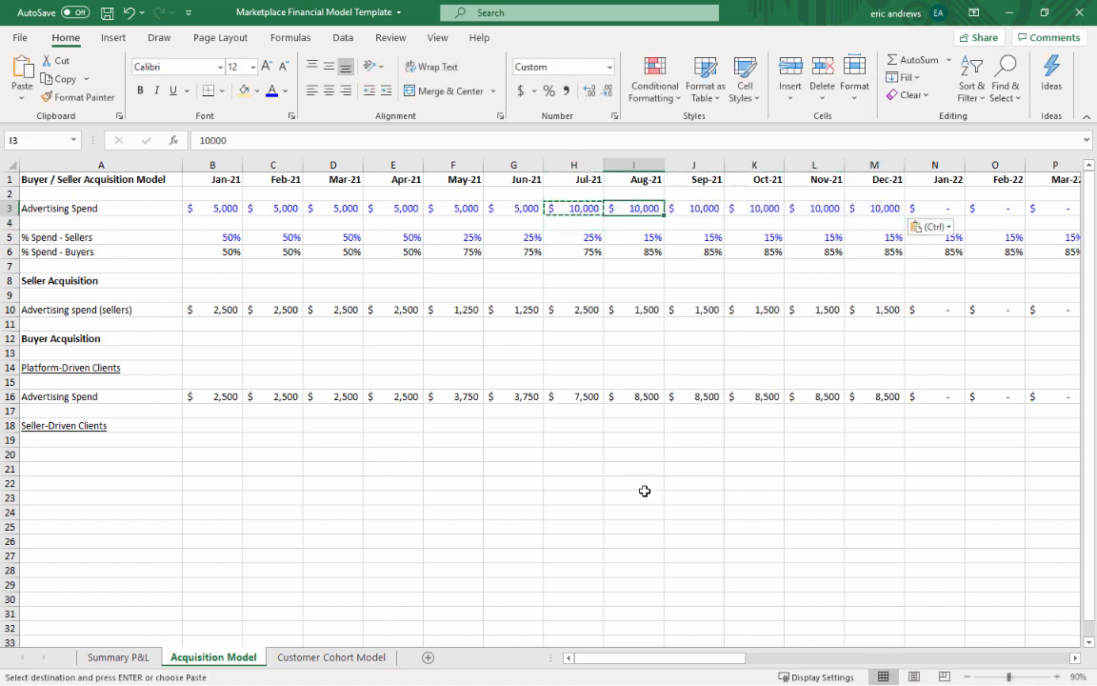
# - Set the Jan-22 Advertising Spend to 25000 and copy that cell
pyautogui.press('Right')
pyautogui.press('Right')
pyautogui.press('Right')
pyautogui.press('Right')
pyautogui.press('Right')
pyautogui.write('25000')
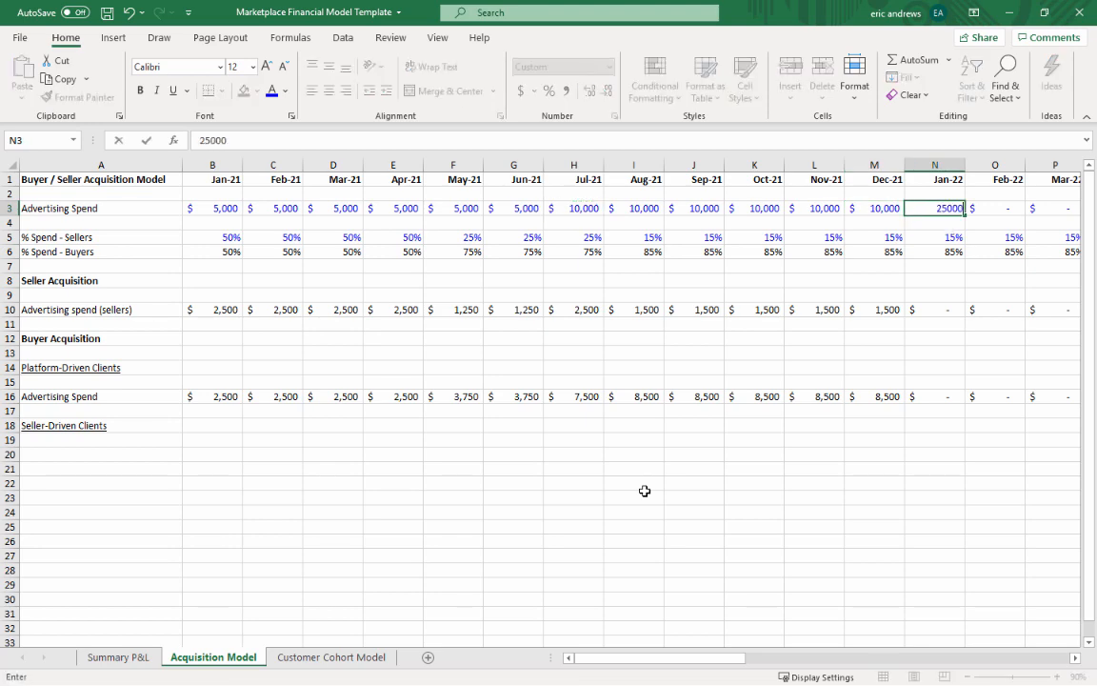
pyautogui.hotkey('ctrl', 'Return')
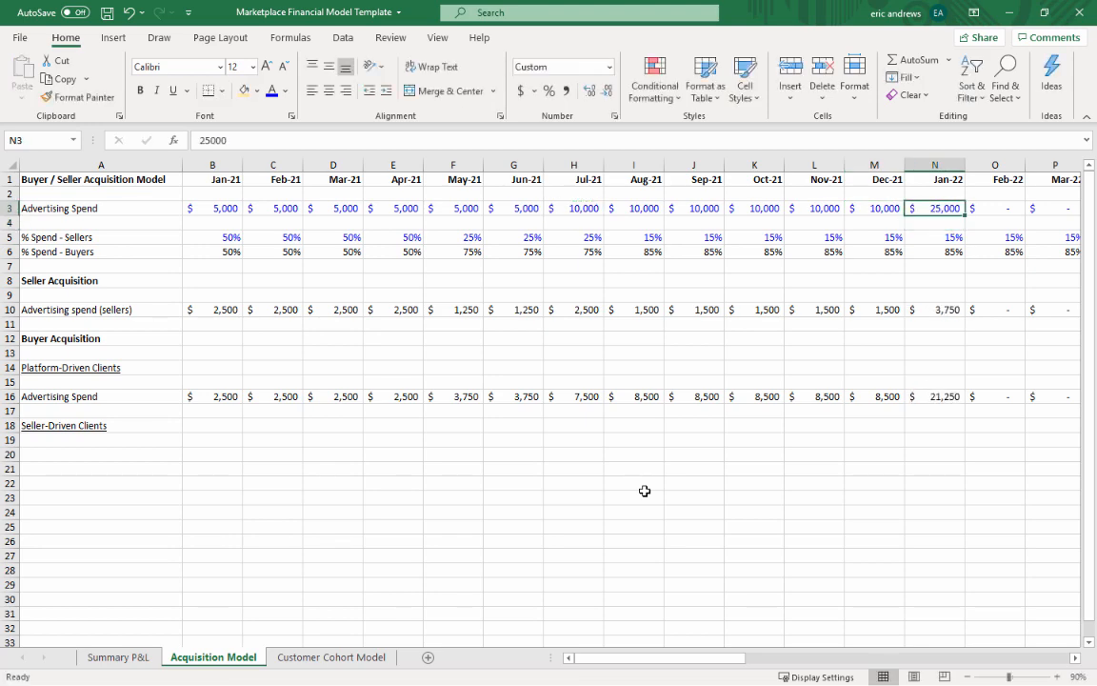
pyautogui.hotkey('ctrl', 'c')
pyautogui.hotkey('shift', 'Right')
pyautogui.hotkey('shift', 'Right')
pyautogui.hotkey('shift', 'Right')
pyautogui.hotkey('shift', 'Right')
pyautogui.hotkey('shift', 'Right')
pyautogui.hotkey('shift', 'Right')
pyautogui.hotkey('shift', 'Right')
pyautogui.hotkey('shift', 'Right')
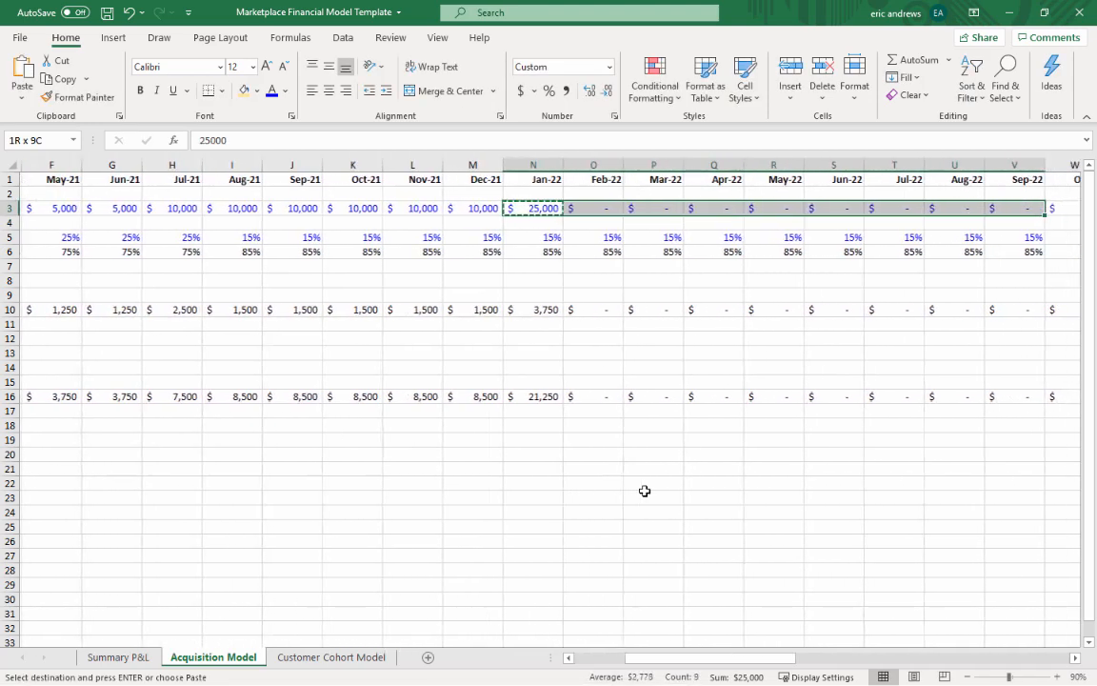
pyautogui.hotkey('shift', 'Right')
# - Review the month headers in row 1 from the first month to the end of the timeline
pyautogui.press('Up')
pyautogui.press('Up')
pyautogui.press('Left')
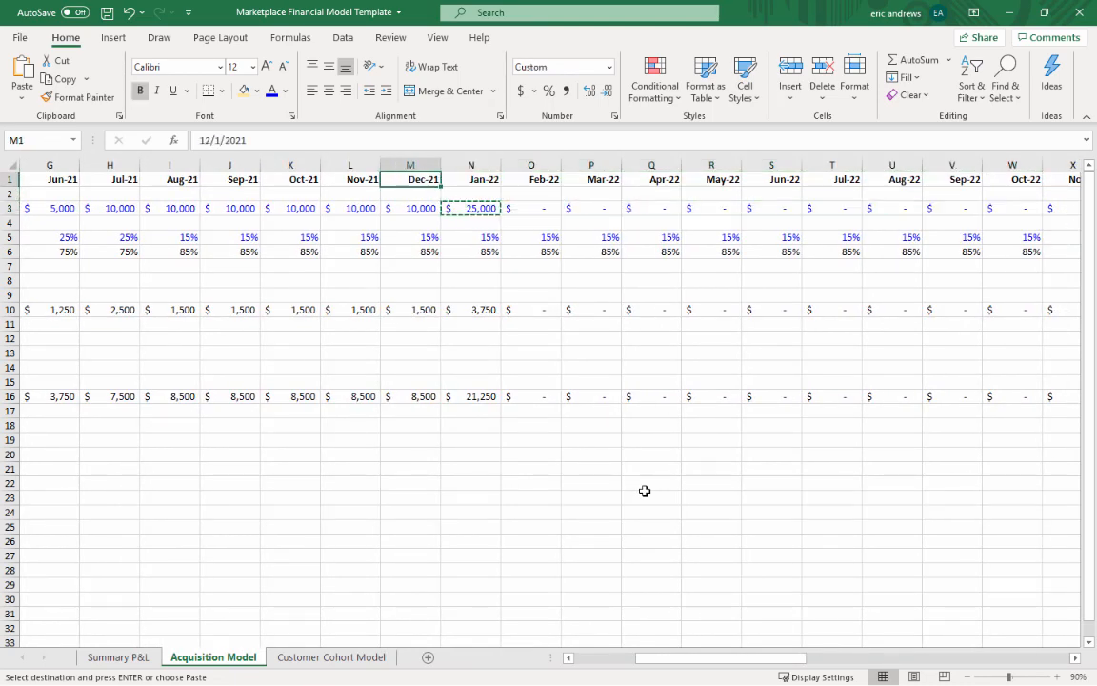
pyautogui.hotkey('ctrl', 'Left')
pyautogui.press('Right')
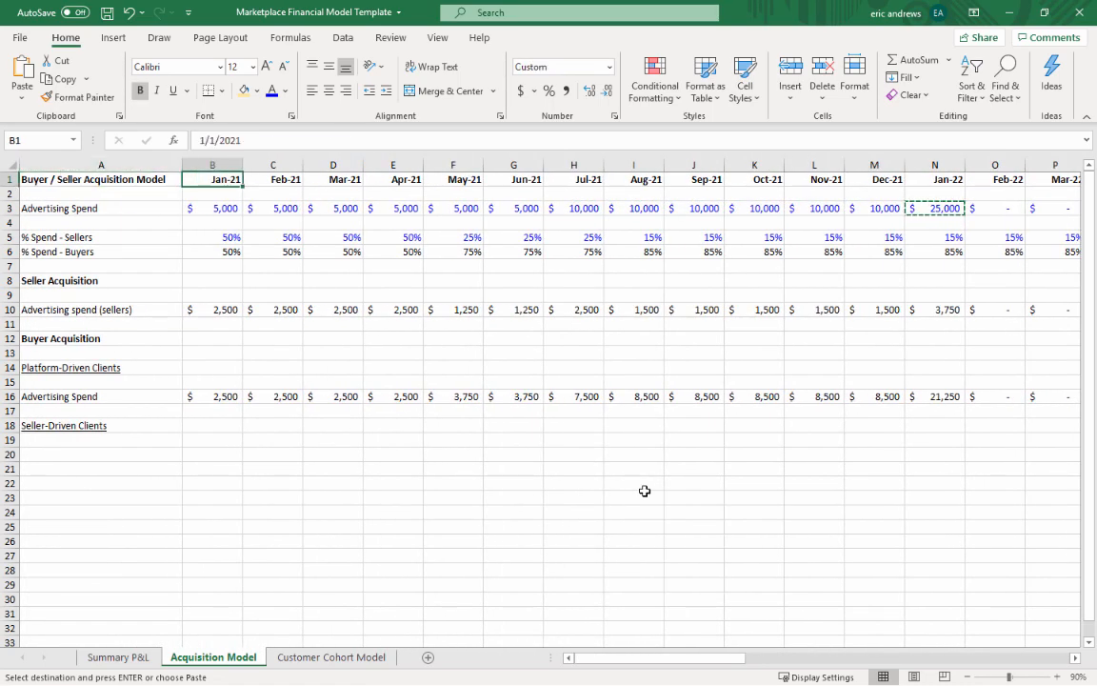
pyautogui.hotkey('ctrl', 'Right')
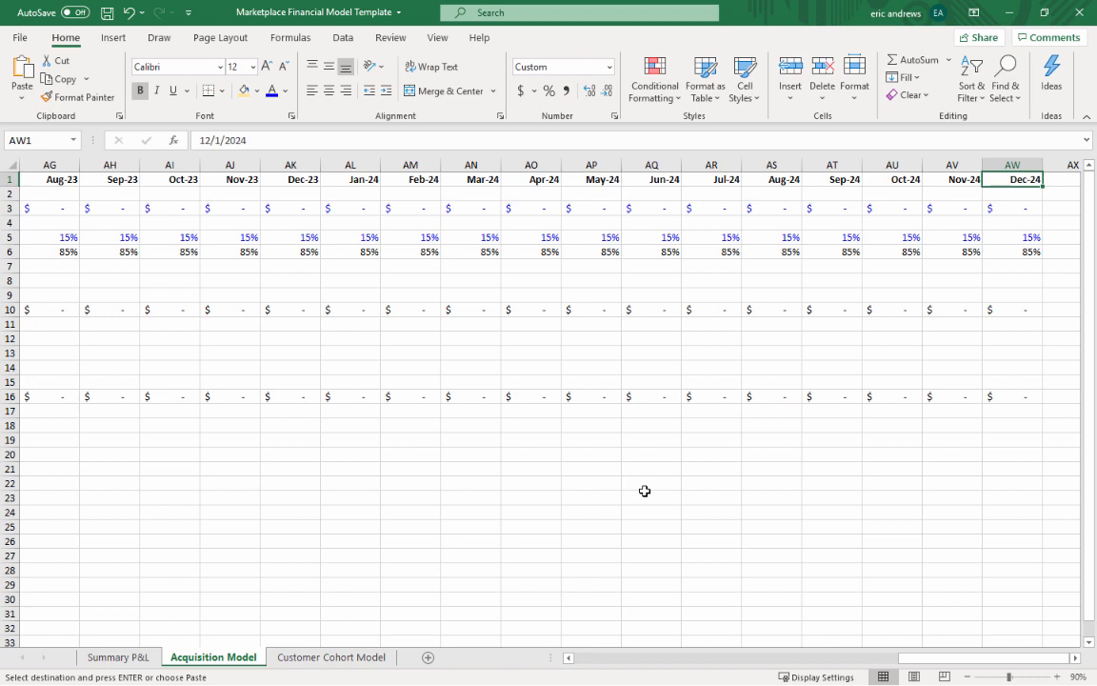
pyautogui.press('Left')
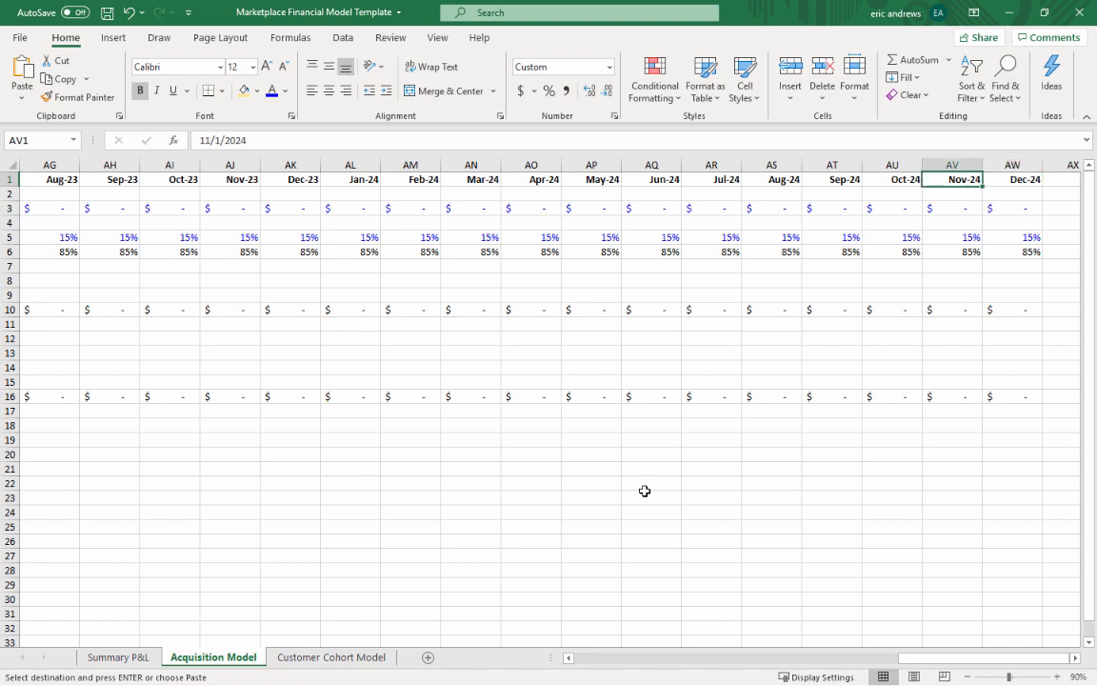
pyautogui.press('Left')
# - Fill the copied Jan-22 Advertising Spend across Feb-22 through Dec-22
pyautogui.hotkey('ctrl', 'Home')
pyautogui.press('Right')
pyautogui.press('Down')
pyautogui.press('Down')
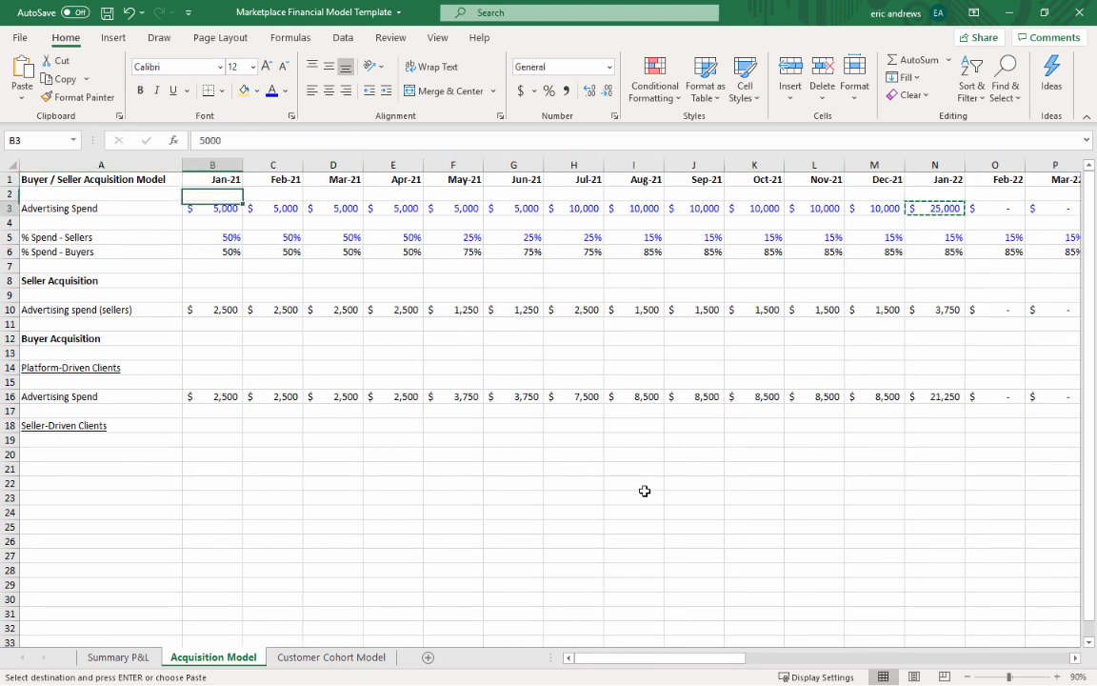
pyautogui.press('Right')
pyautogui.press('Right')
pyautogui.press('Right')
pyautogui.press('Right')
pyautogui.press('Right')
pyautogui.press('Right')
pyautogui.press('Right')
pyautogui.press('Right')
pyautogui.press('Right')
pyautogui.press('Right')
pyautogui.press('Right')
pyautogui.press('Right')
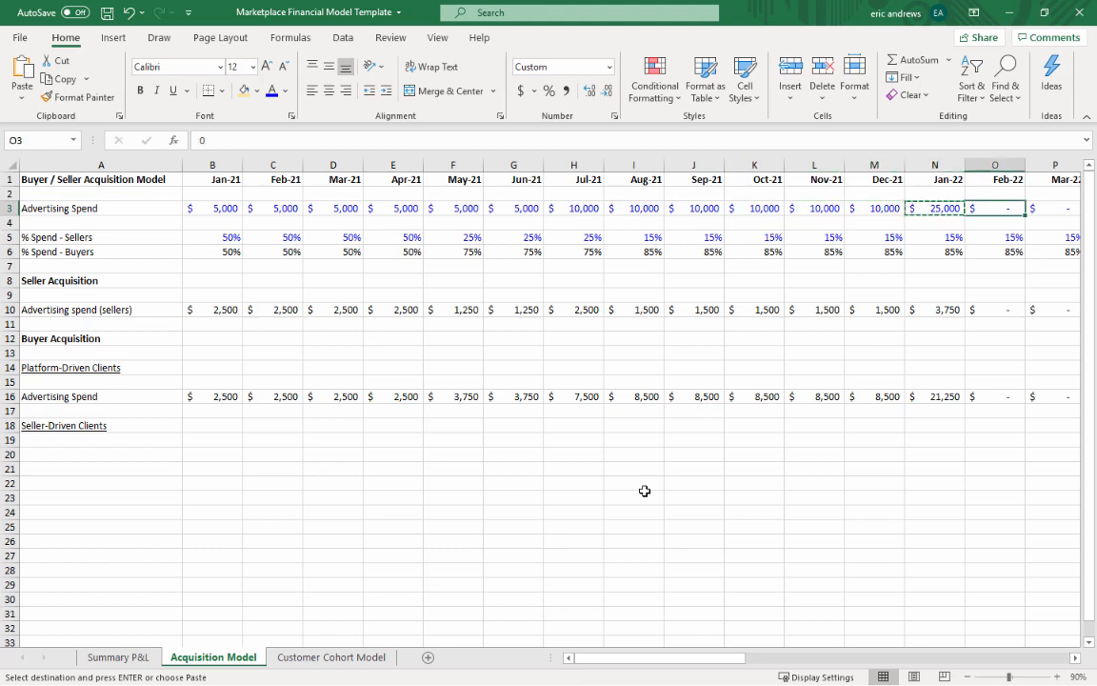
pyautogui.hotkey('shift', 'Right')
pyautogui.hotkey('shift', 'Right')
pyautogui.hotkey('shift', 'Right')
pyautogui.hotkey('shift', 'Right')
pyautogui.hotkey('shift', 'Right')
pyautogui.hotkey('shift', 'Right')
pyautogui.hotkey('shift', 'Right')
pyautogui.hotkey('shift', 'Right')
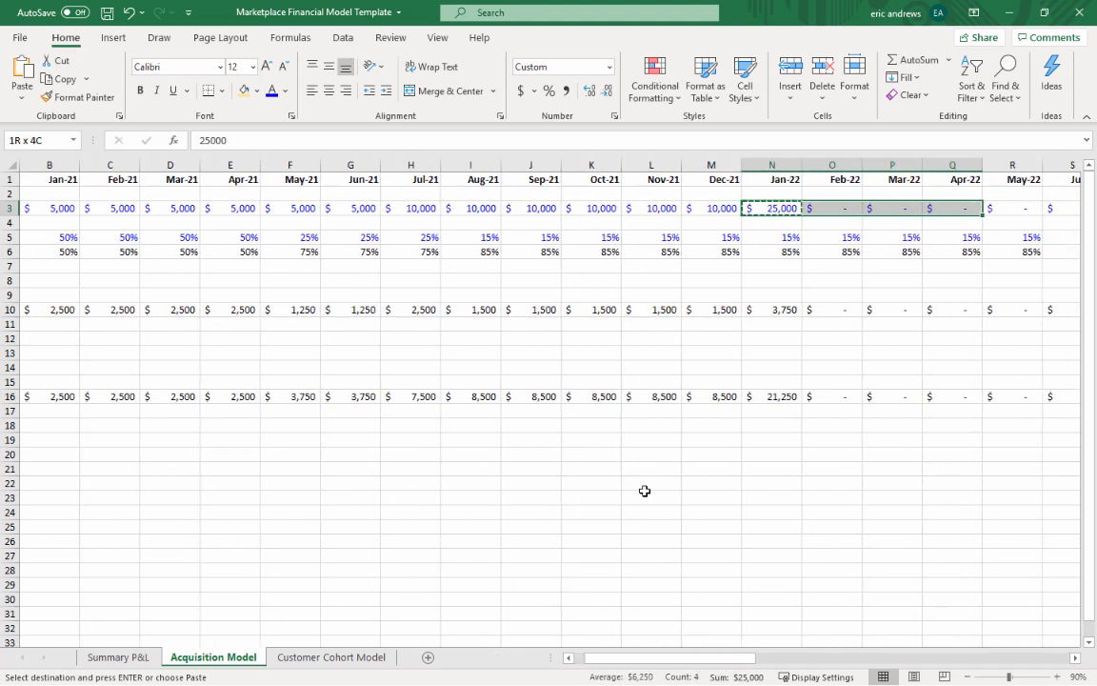
pyautogui.hotkey('shift', 'Right')
pyautogui.hotkey('shift', 'Right')
pyautogui.hotkey('shift', 'Right')
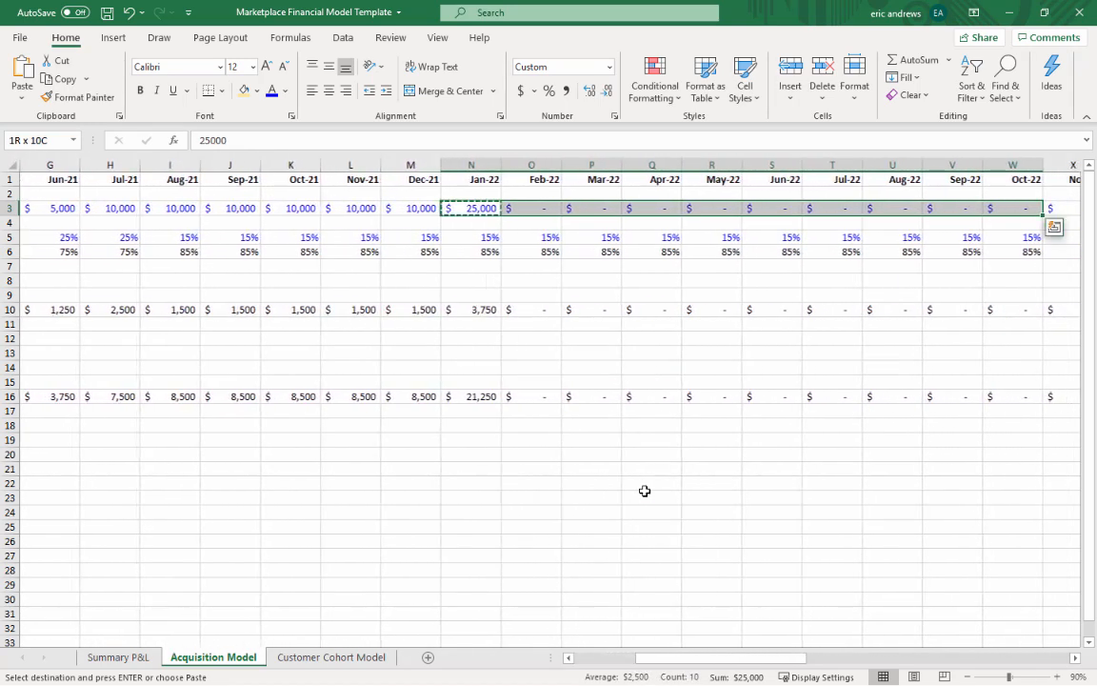
pyautogui.hotkey('ctrl', 'v')
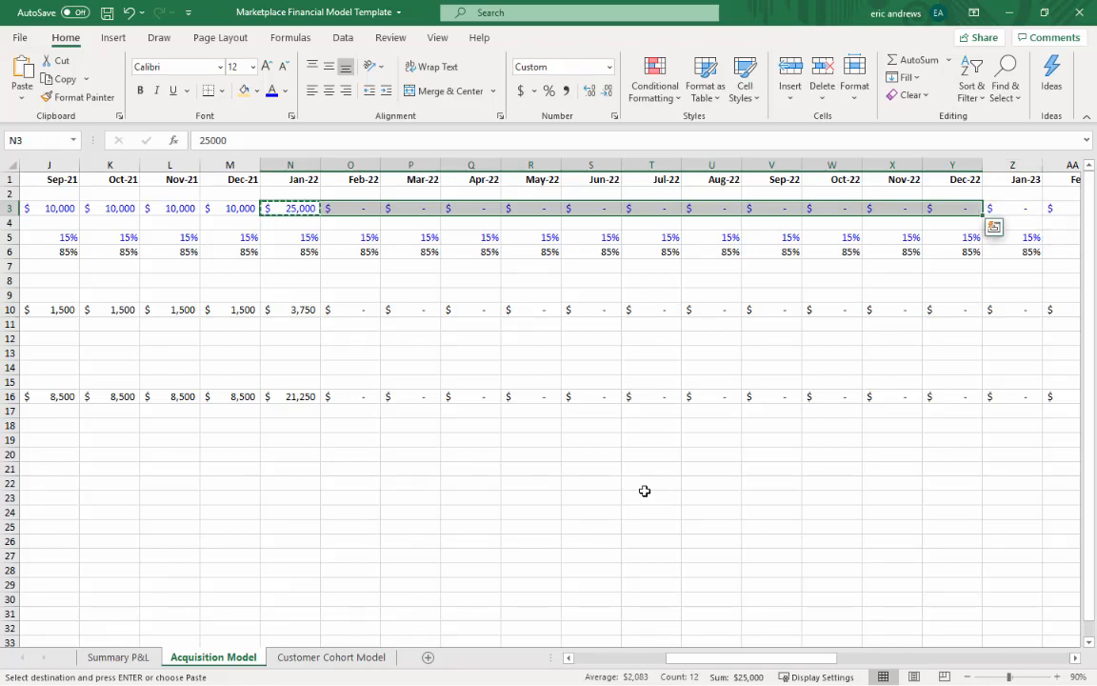
# - Set the Jan-23 Advertising Spend to 75000
pyautogui.press('Right')
pyautogui.press('Right')
pyautogui.press('Right')
pyautogui.press('Right')
pyautogui.press('Right')
pyautogui.press('Right')
pyautogui.press('Right')
pyautogui.press('Right')
pyautogui.press('Right')
pyautogui.press('Right')
pyautogui.press('Right')
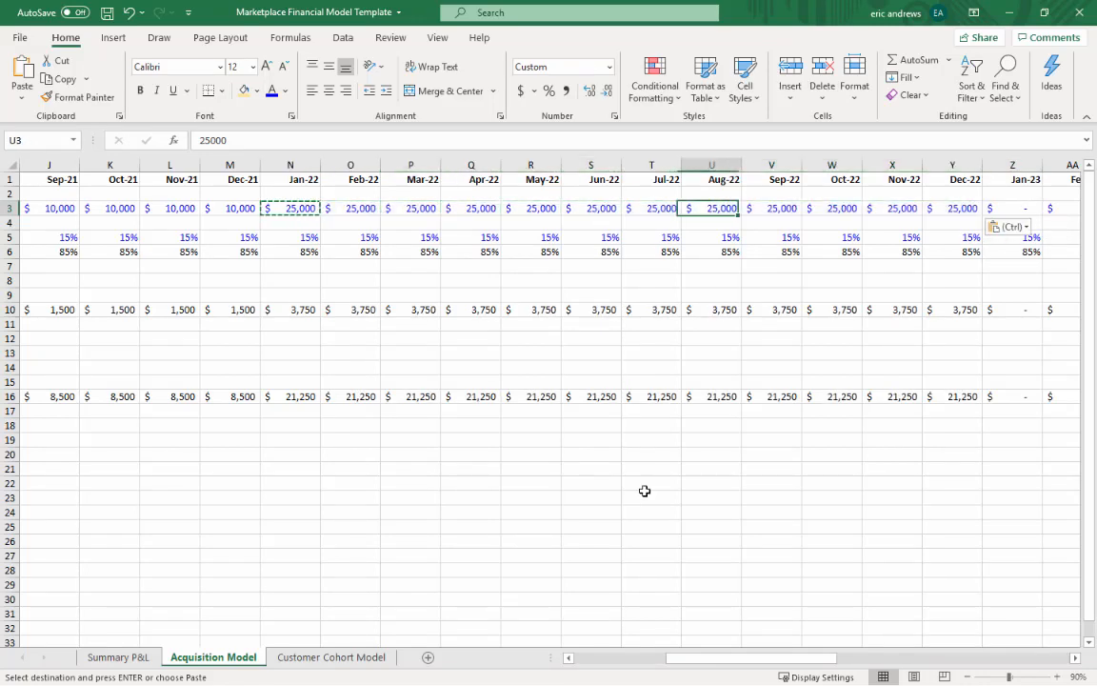
pyautogui.press('Right')
pyautogui.hotkey('ctrl', 'v')
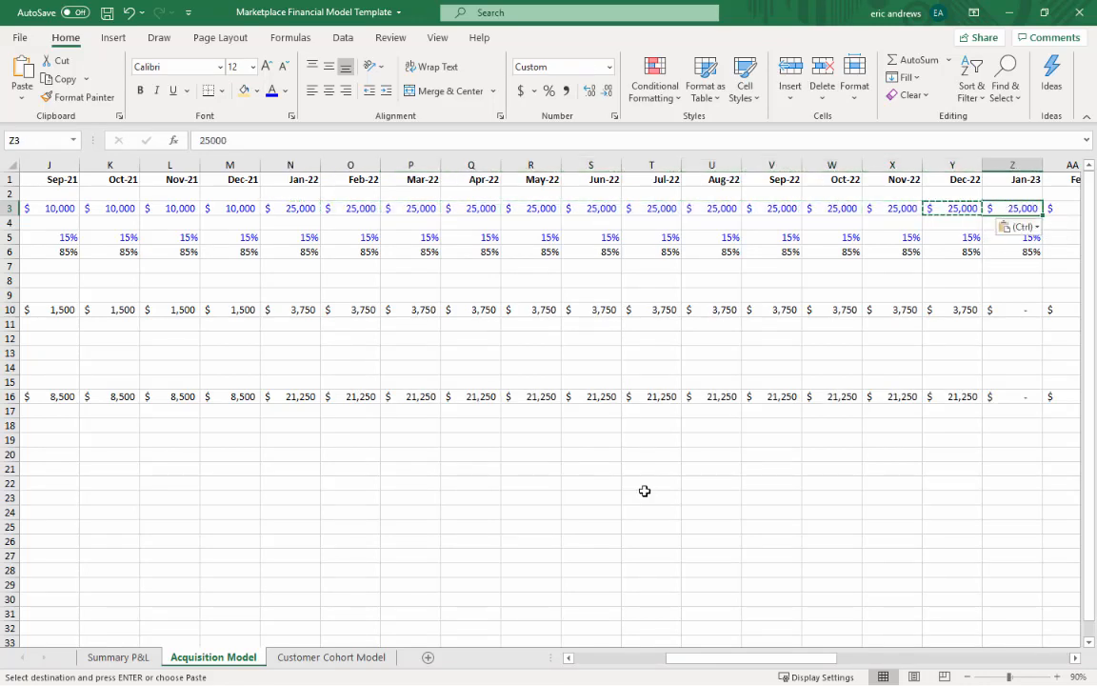
pyautogui.write('7500')
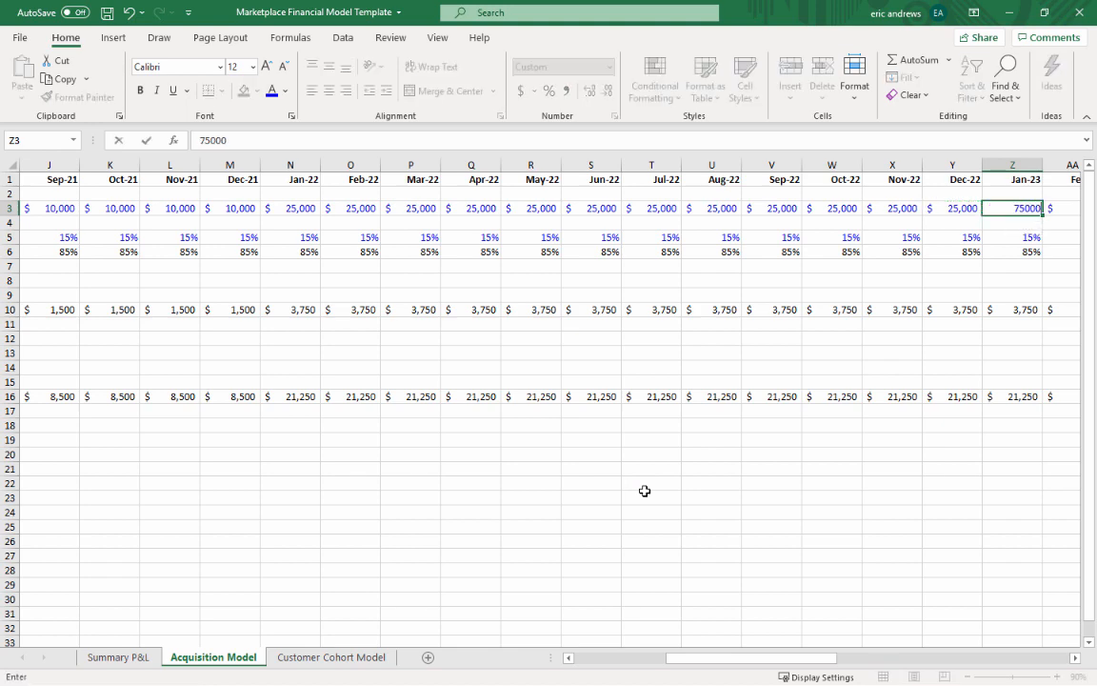
pyautogui.write('0')
pyautogui.hotkey('ctrl', 'Return')
# - Copy the Jan-23 Advertising Spend across Feb-23 through Dec-23
pyautogui.hotkey('ctrl', 'c')
pyautogui.hotkey('shift', 'Right')
pyautogui.hotkey('shift', 'Right')
pyautogui.hotkey('shift', 'Right')
pyautogui.hotkey('shift', 'Right')
pyautogui.hotkey('shift', 'Right')
pyautogui.hotkey('shift', 'Right')
pyautogui.hotkey('shift', 'Right')
pyautogui.hotkey('shift', 'Right')
pyautogui.hotkey('shift', 'Right')
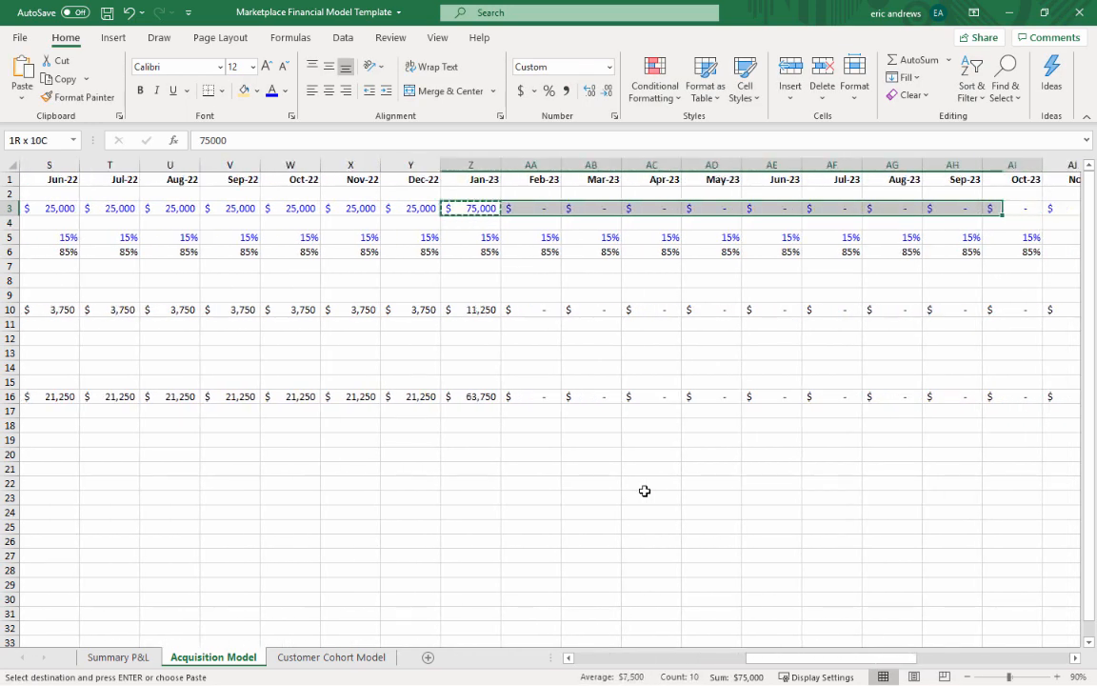
pyautogui.hotkey('shift', 'Right')
pyautogui.hotkey('shift', 'Right')
pyautogui.hotkey('ctrl', 'v')
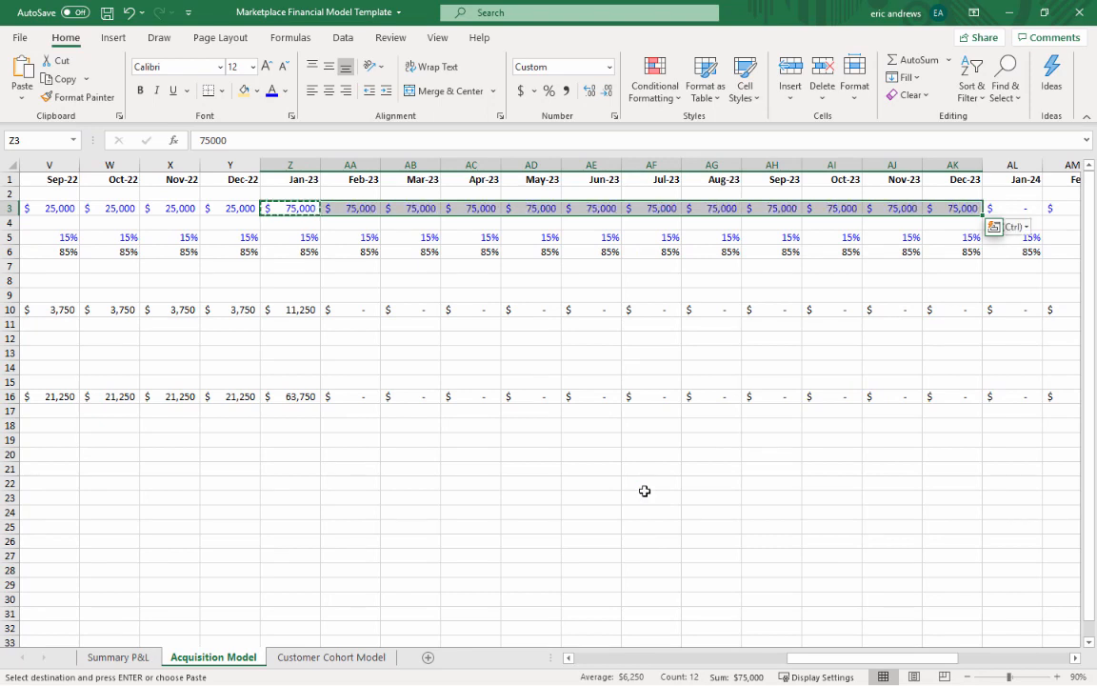
# - Set the Jan-24 Advertising Spend to 150000
pyautogui.press('Right')
pyautogui.press('Right')
pyautogui.press('Right')
pyautogui.press('Right')
pyautogui.press('Right')
pyautogui.press('Right')
pyautogui.press('Right')
pyautogui.press('Right')
pyautogui.press('Right')
pyautogui.press('Right')
pyautogui.press('Right')
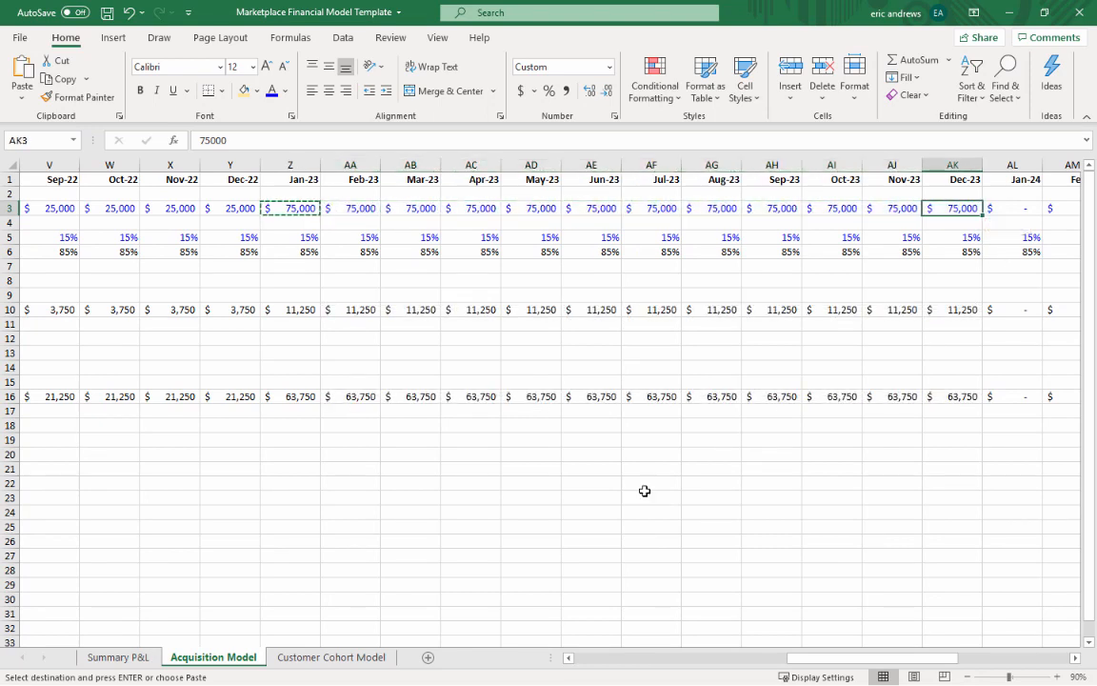
pyautogui.press('Right')
pyautogui.hotkey('ctrl', 'v')
pyautogui.write('15000')
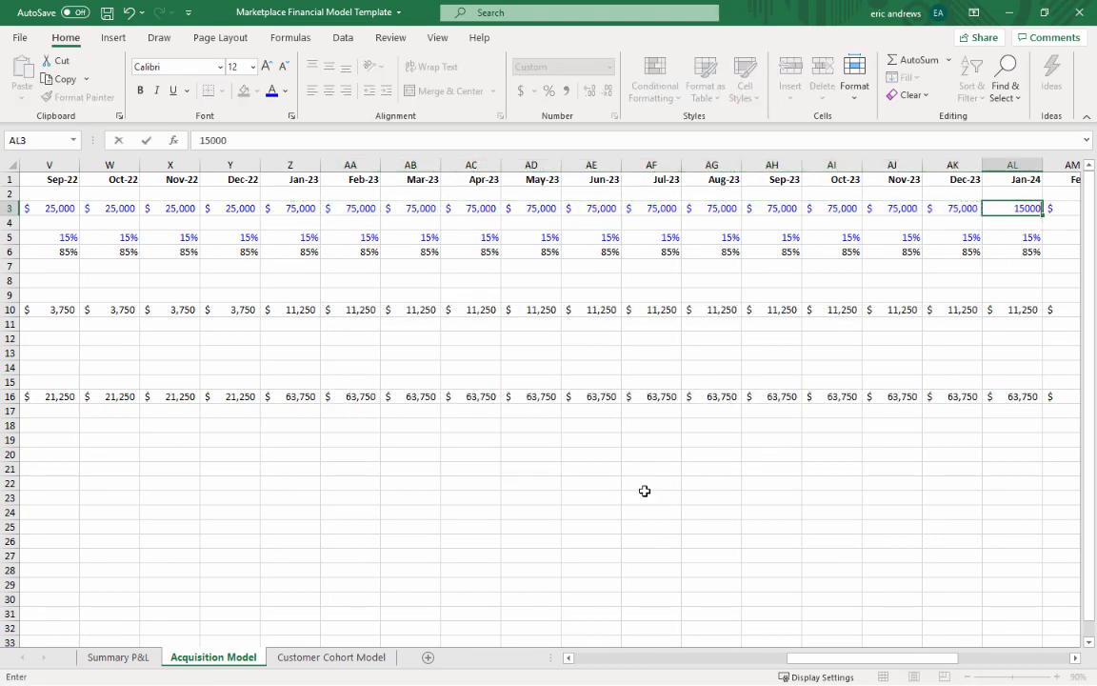
pyautogui.write('0')
pyautogui.hotkey('ctrl', 'Return')
# - Copy the Jan-24 Advertising Spend across Feb-24 through Dec-24
pyautogui.hotkey('ctrl', 'c')
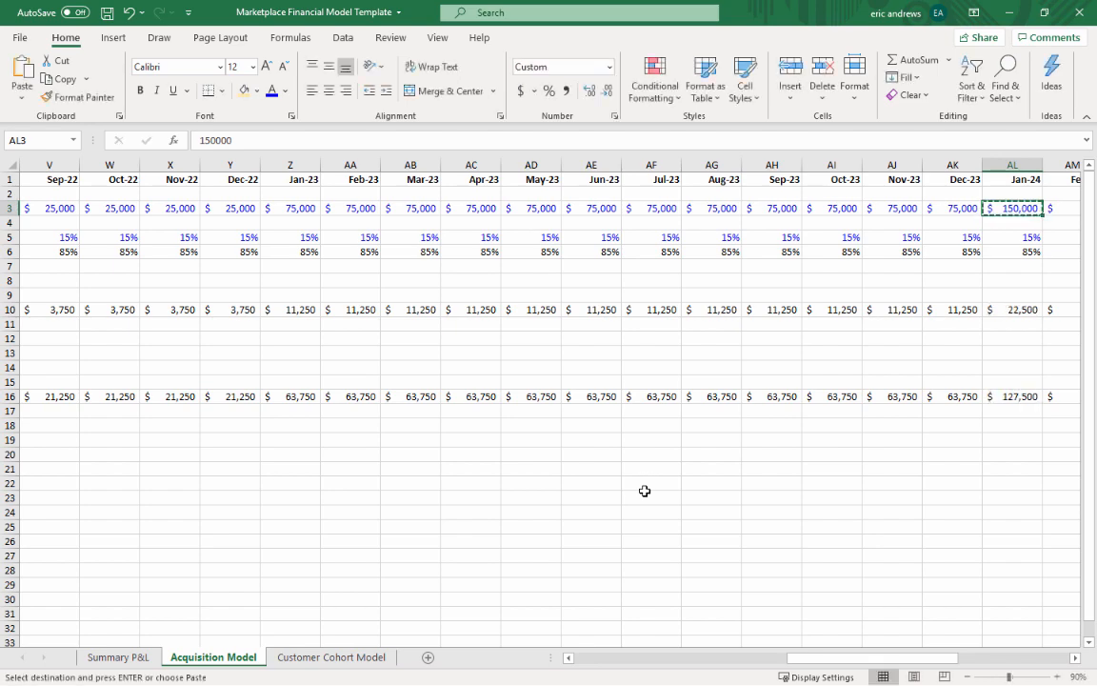
pyautogui.hotkey('shift', 'Right')
pyautogui.hotkey('shift', 'Right')
pyautogui.hotkey('shift', 'Right')
pyautogui.hotkey('shift', 'Right')
pyautogui.hotkey('shift', 'Right')
pyautogui.hotkey('shift', 'Right')
pyautogui.hotkey('shift', 'Right')
pyautogui.hotkey('shift', 'Right')
pyautogui.hotkey('shift', 'Right')
pyautogui.hotkey('shift', 'Right')
pyautogui.hotkey('shift', 'Right')
pyautogui.hotkey('ctrl', 'v')
pyautogui.press('Left')
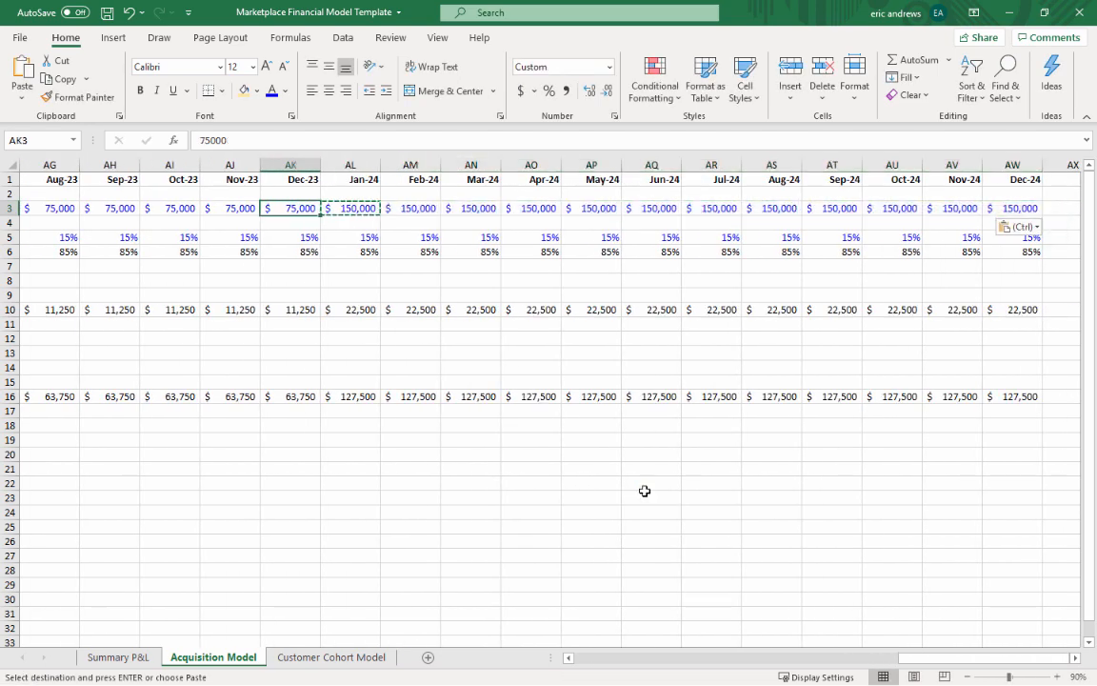
# - Review the monthly Advertising Spend row from Dec-23 back to its label and the Jan-21 seller spend percentage
pyautogui.press('Left')
pyautogui.press('Left')
pyautogui.press('Left')
pyautogui.press('Left')
pyautogui.press('Left')
pyautogui.press('Left')
pyautogui.press('Left')
pyautogui.press('Left')
pyautogui.press('Left')
pyautogui.press('Left')
pyautogui.press('Left')
pyautogui.press('Left')
pyautogui.press('Left')
pyautogui.press('Left')
pyautogui.press('Left')
pyautogui.press('Left')
pyautogui.press('Left')
pyautogui.press('Left')
pyautogui.press('Left')
pyautogui.press('Left')
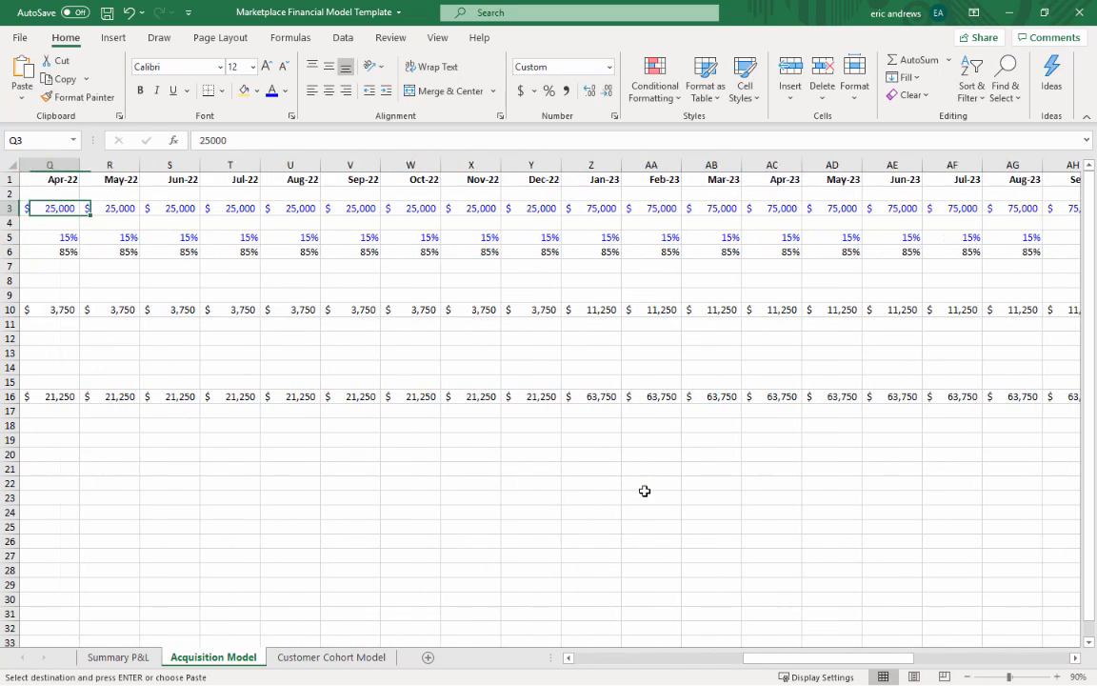
pyautogui.press('Left')
pyautogui.press('Left')
pyautogui.press('Left')
pyautogui.press('Left')
pyautogui.press('Left')
pyautogui.press('Left')
pyautogui.press('Left')
pyautogui.press('Left')
pyautogui.press('Left')
pyautogui.press('Left')
pyautogui.press('Left')
pyautogui.press('Left')
pyautogui.press('Left')
pyautogui.press('Left')
pyautogui.press('Left')
pyautogui.press('Left')
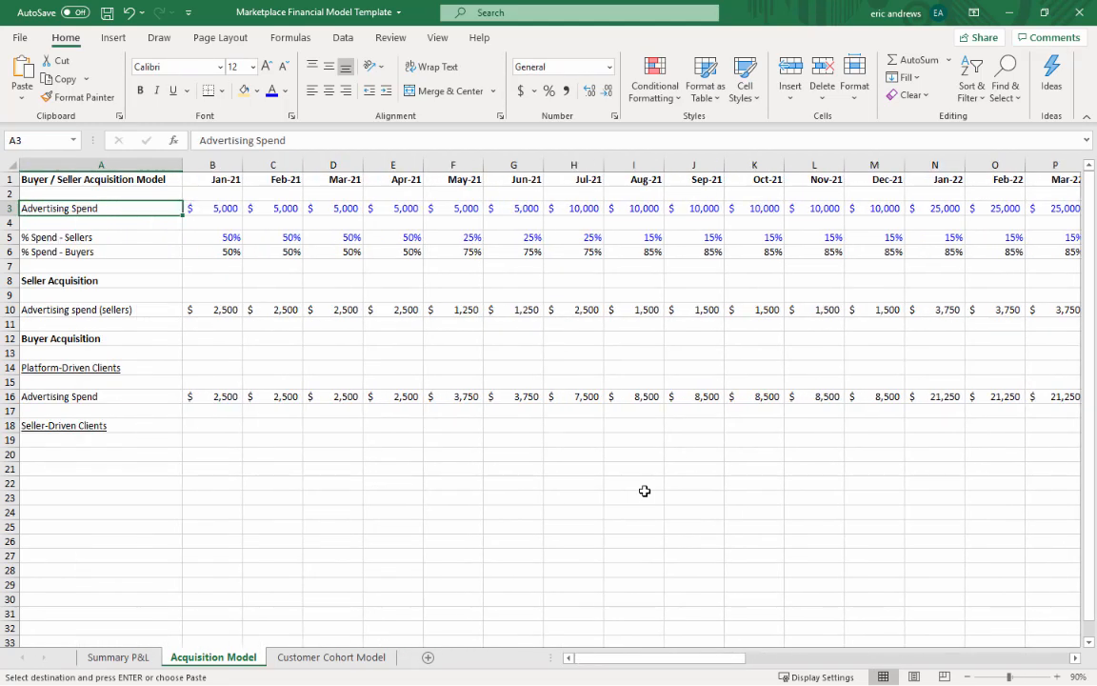
pyautogui.press('Down')
pyautogui.press('Down')
pyautogui.press('Down')
pyautogui.press('Up')
pyautogui.press('Right')
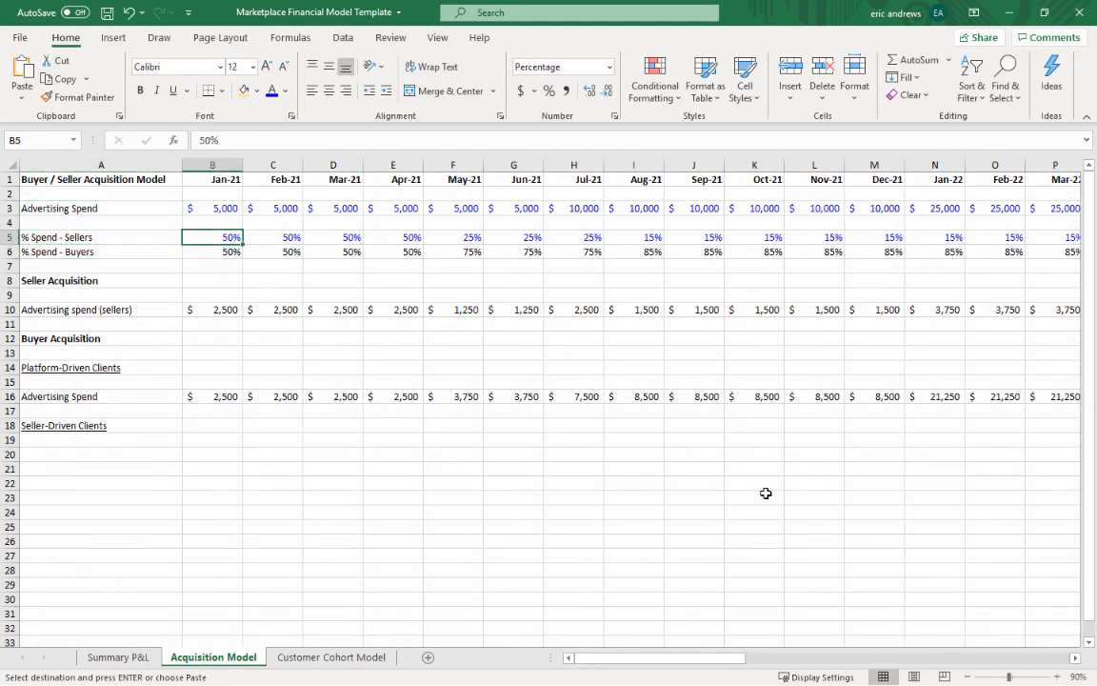
# - Freeze the month header row and the label column, splitting the panes at cell B2
pyautogui.click(211, 195)
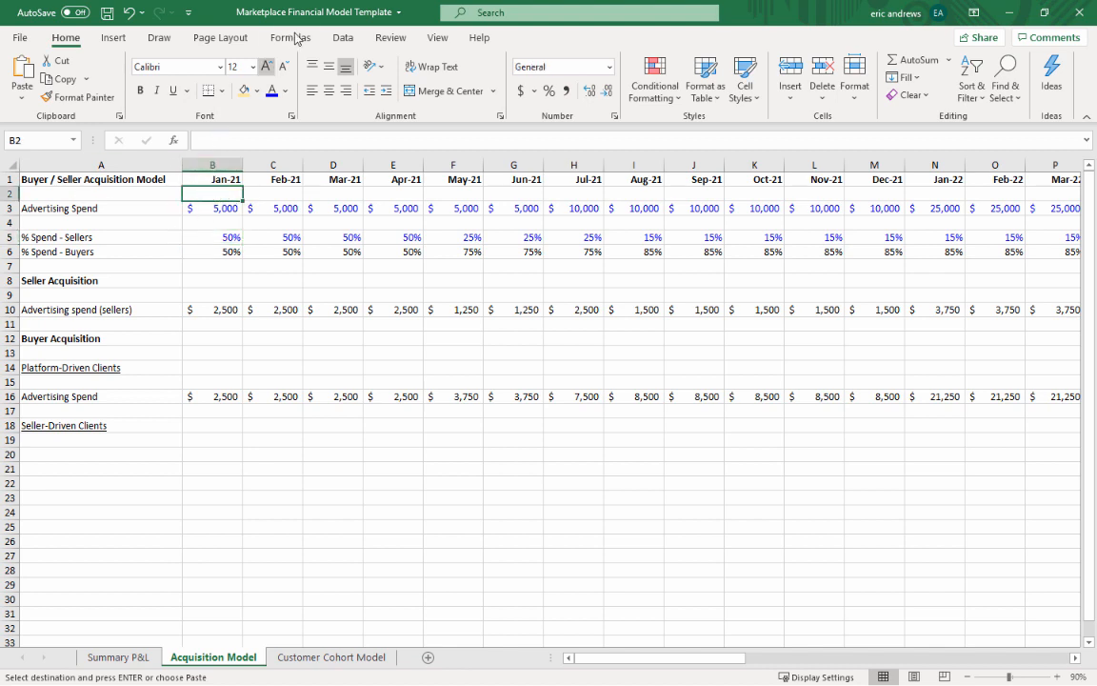
pyautogui.click(437, 37)
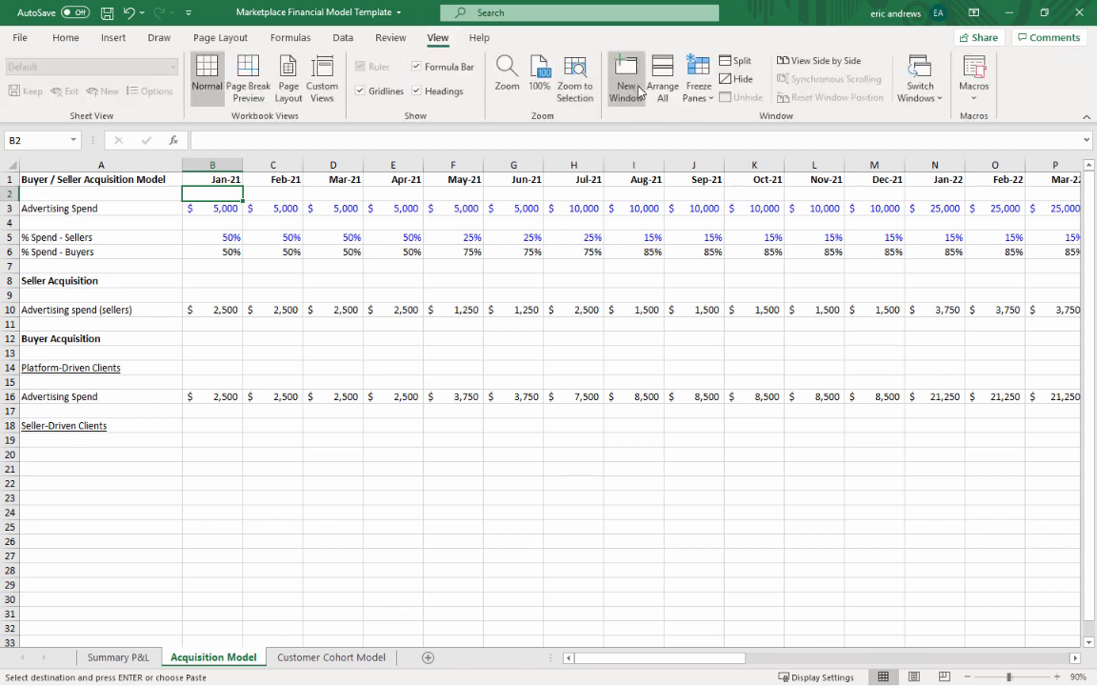
pyautogui.click(698, 85)
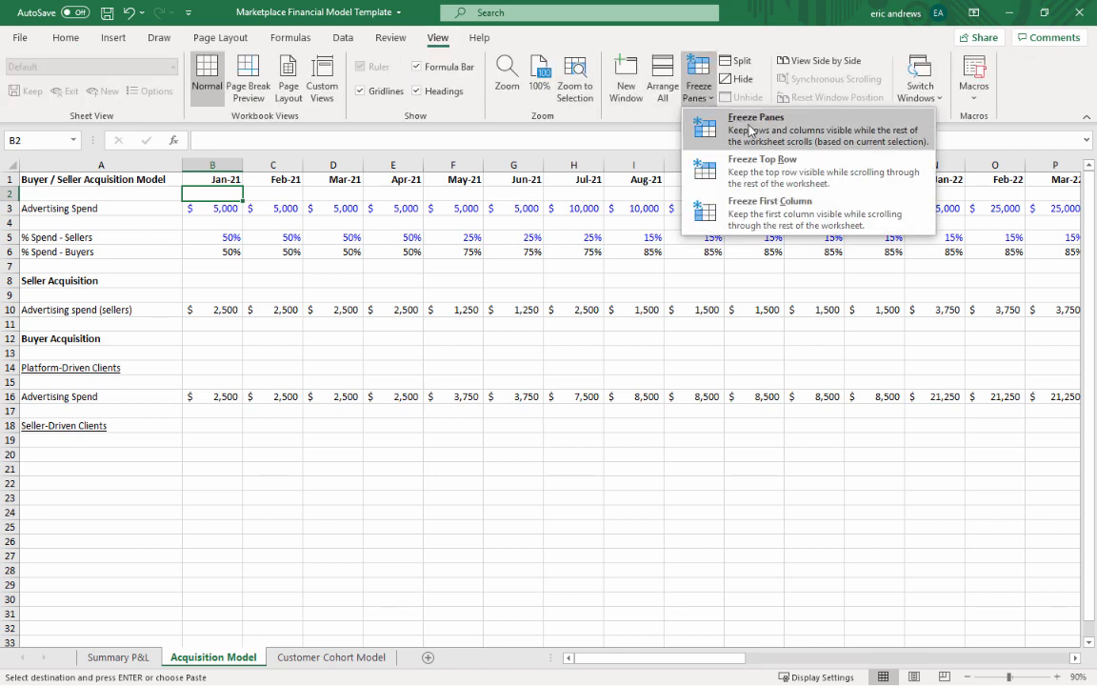
pyautogui.click(749, 130)
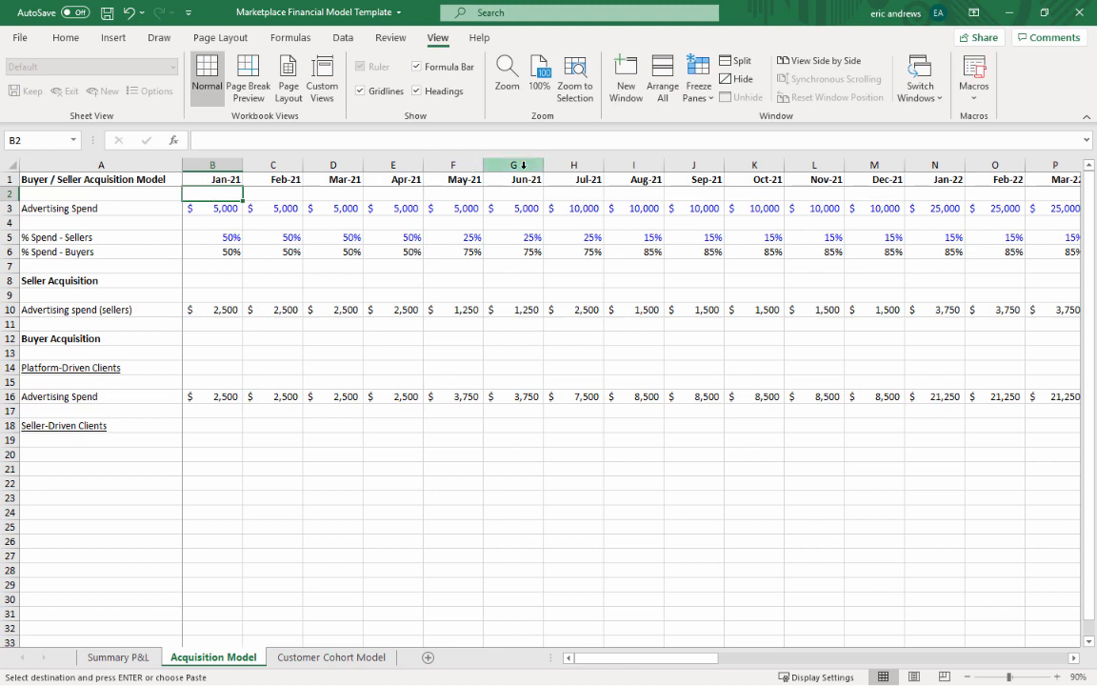
pyautogui.scroll(-15, 281, 275)
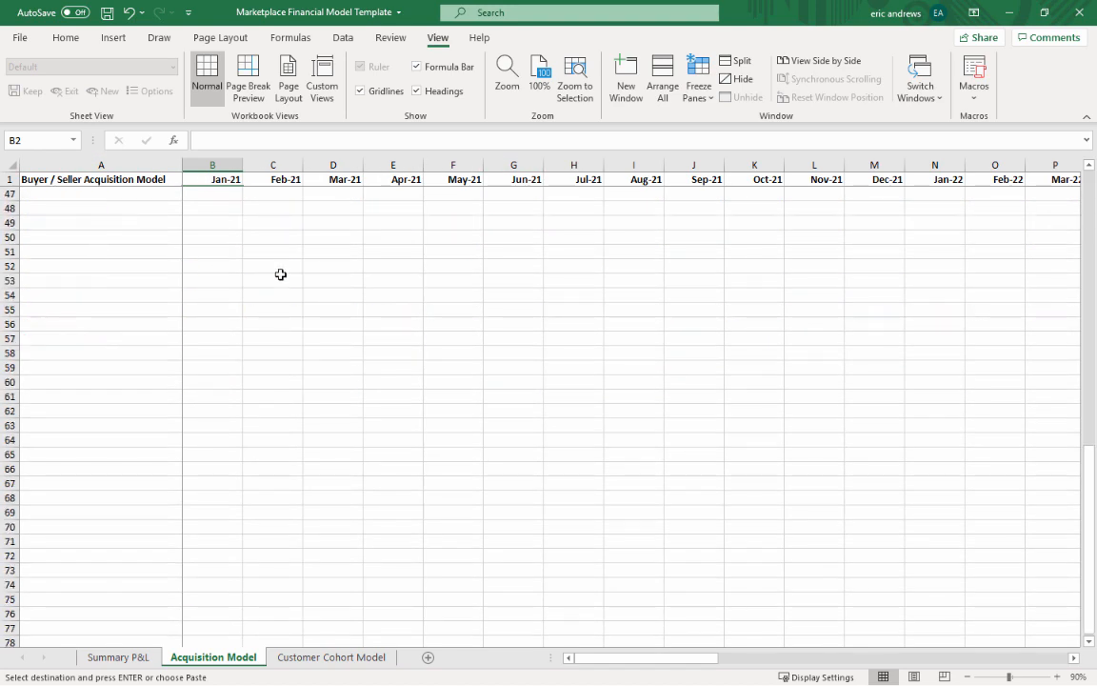
pyautogui.scroll(15, 281, 274)
# - Examine the Jan-21 Advertising Spend together with the % Spend - Sellers and % Spend - Buyers rows
pyautogui.click(204, 181)
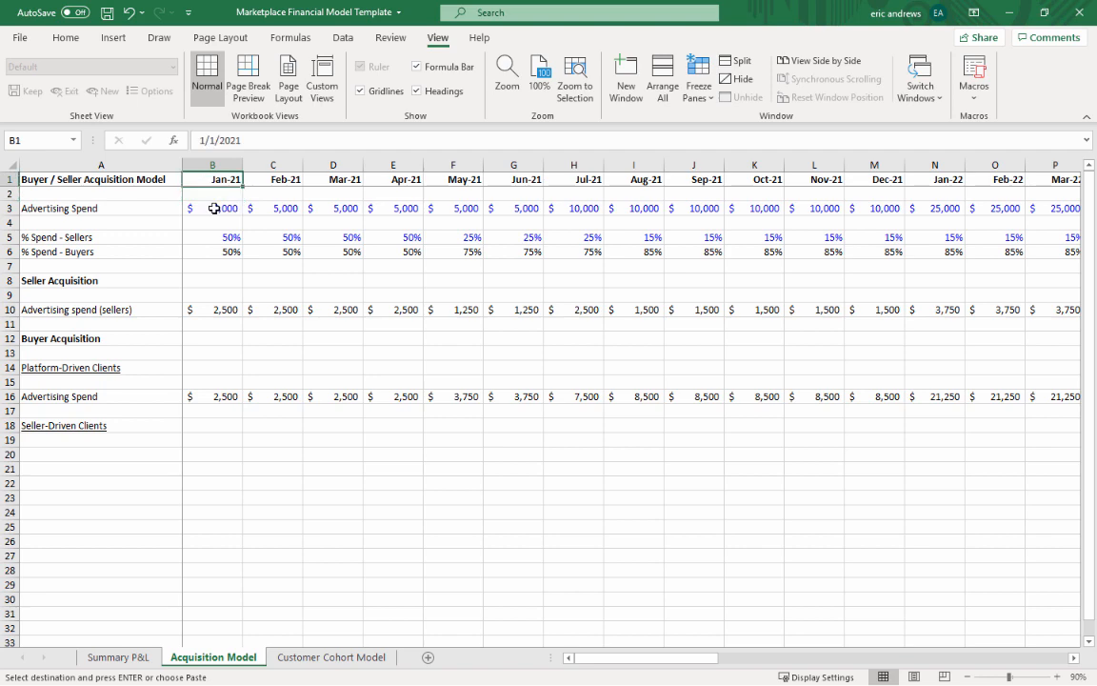
pyautogui.click(215, 208)
pyautogui.moveTo(647, 657); pyautogui.dragTo(606, 666)
pyautogui.click(91, 237)
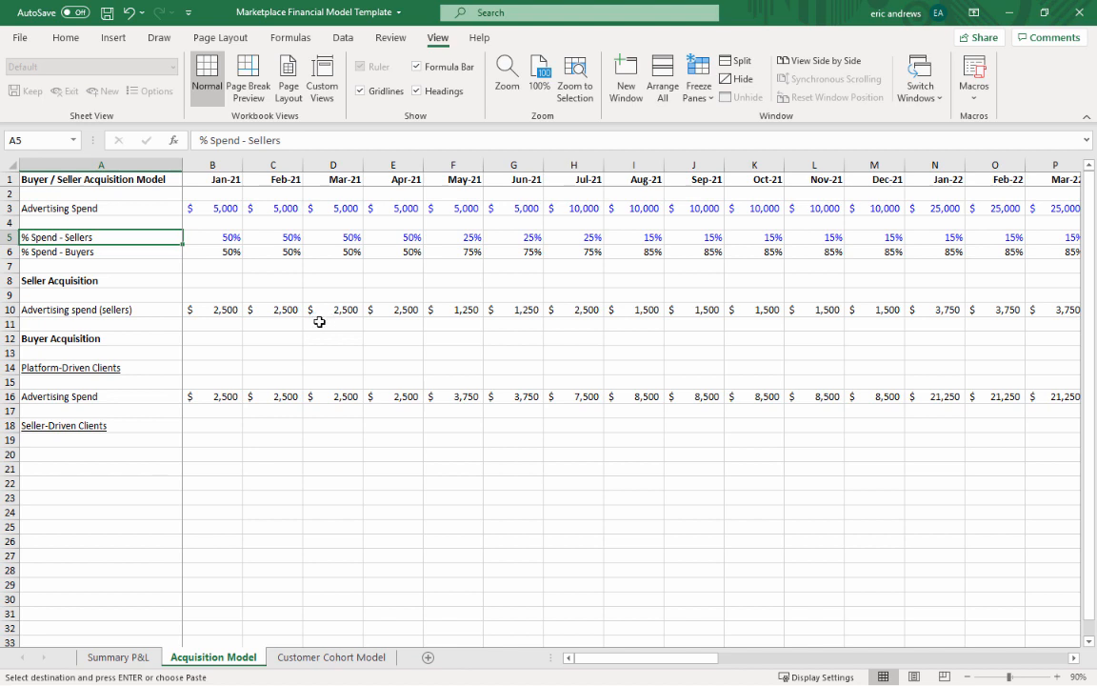
pyautogui.click(208, 238)
pyautogui.moveTo(10, 237); pyautogui.dragTo(24, 255)
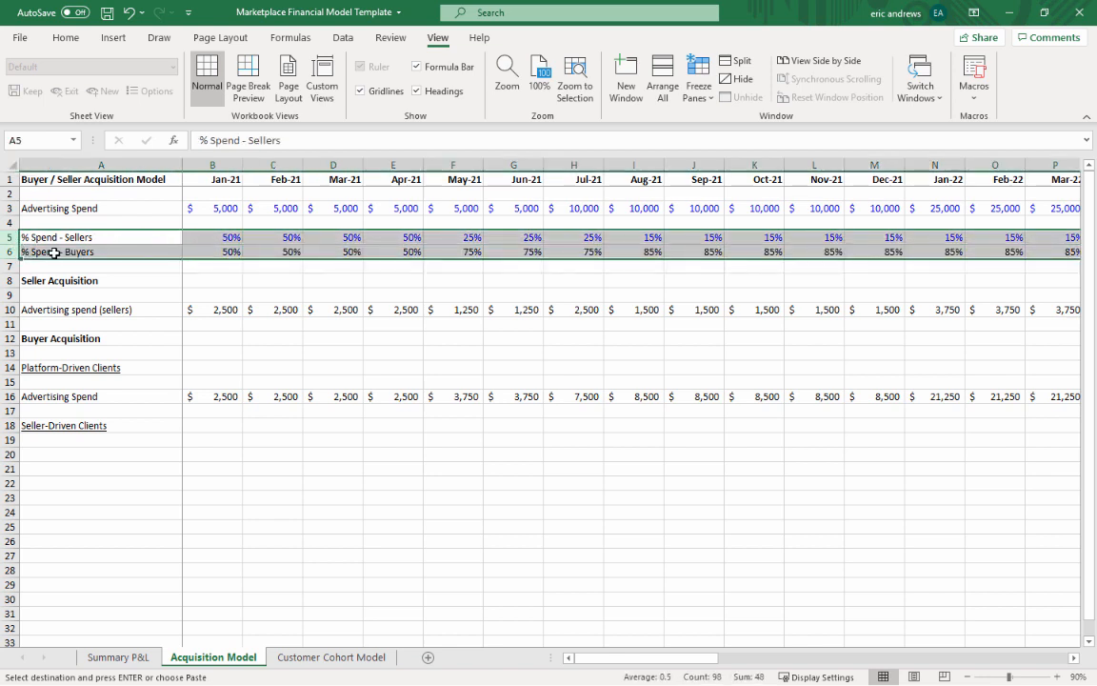
pyautogui.click(204, 235)
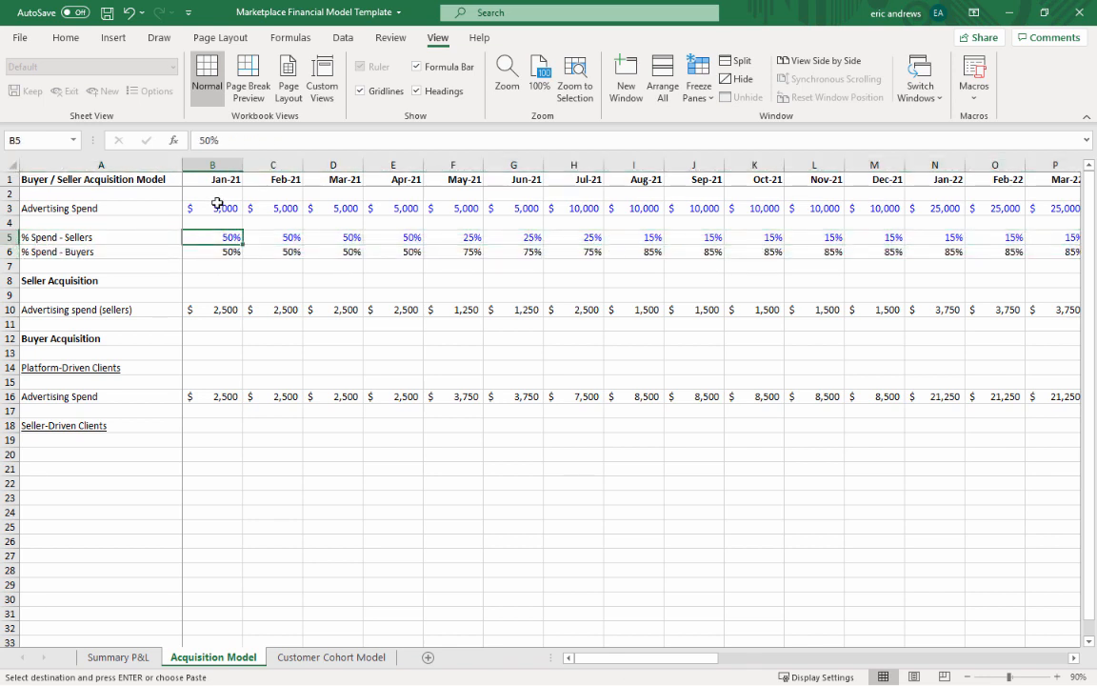
pyautogui.click(203, 209)
pyautogui.click(205, 237)
pyautogui.click(85, 241)
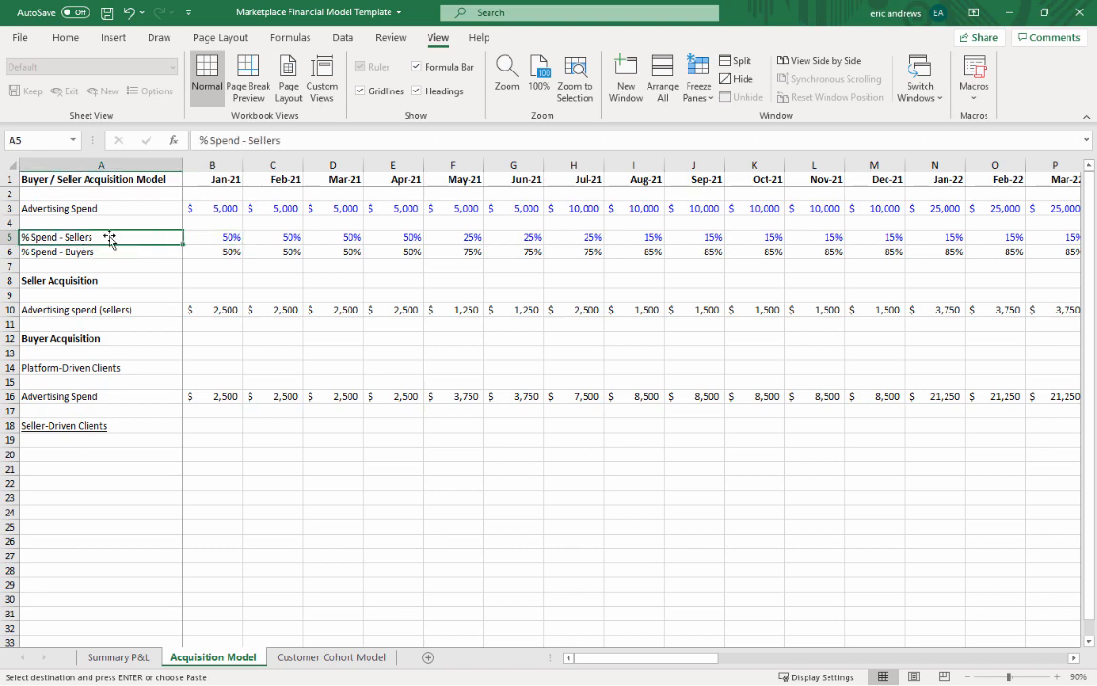
# - Examine the % Spend - Sellers values month by month from Jan-21 to Feb-22
pyautogui.click(1056, 677)
pyautogui.click(1056, 677)
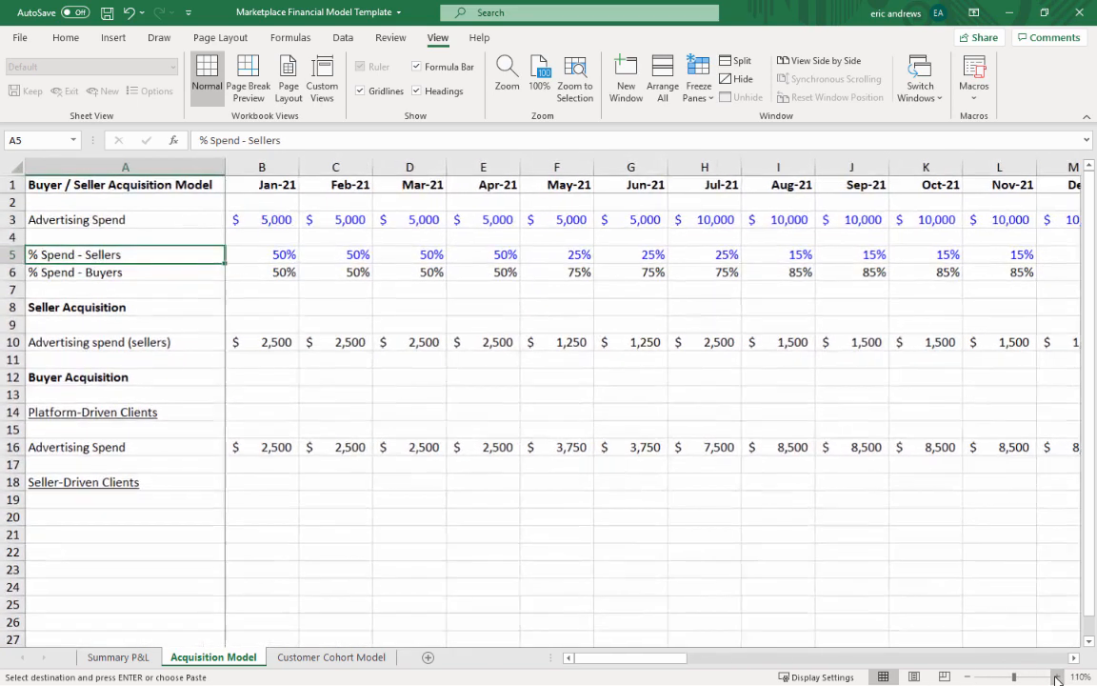
pyautogui.click(266, 252)
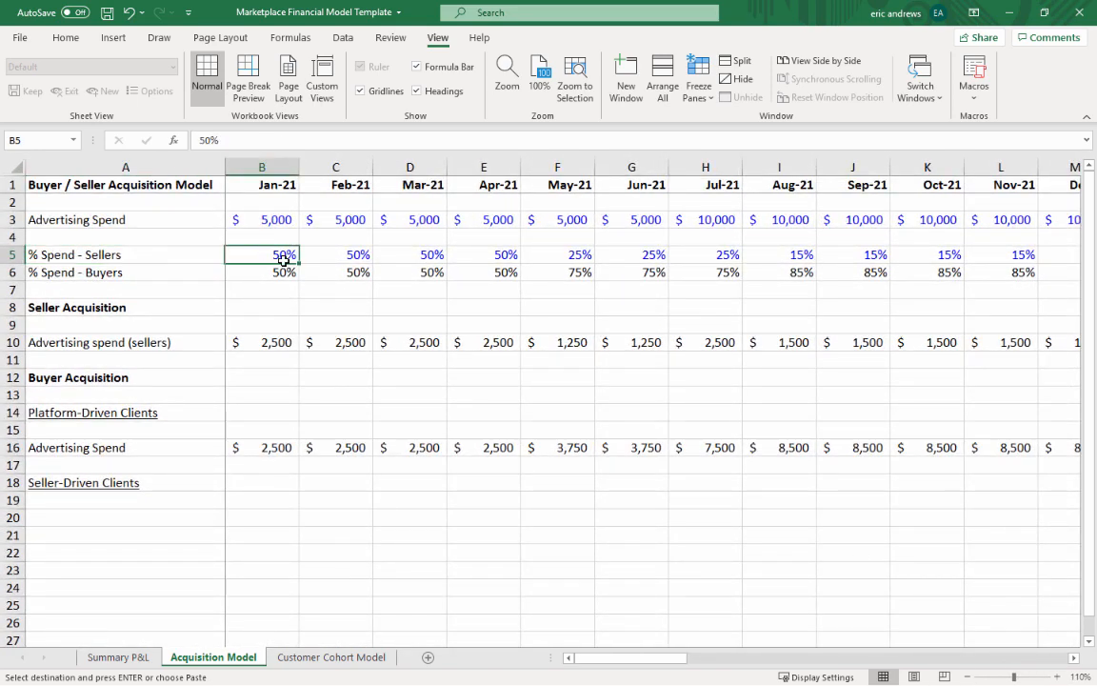
pyautogui.press('Right')
pyautogui.press('Right')
pyautogui.press('Right')
pyautogui.press('Right')
pyautogui.press('Right')
pyautogui.press('Right')
pyautogui.press('Right')
pyautogui.press('Right')
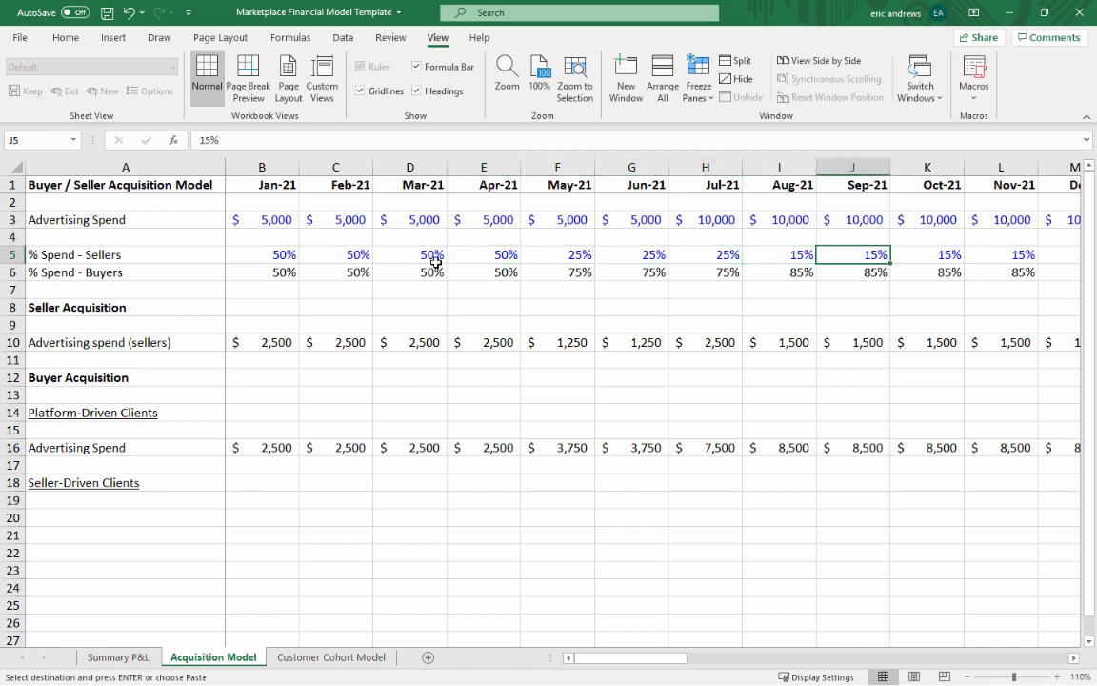
pyautogui.press('Right')
pyautogui.press('Right')
pyautogui.press('Right')
pyautogui.press('Right')
pyautogui.press('Right')
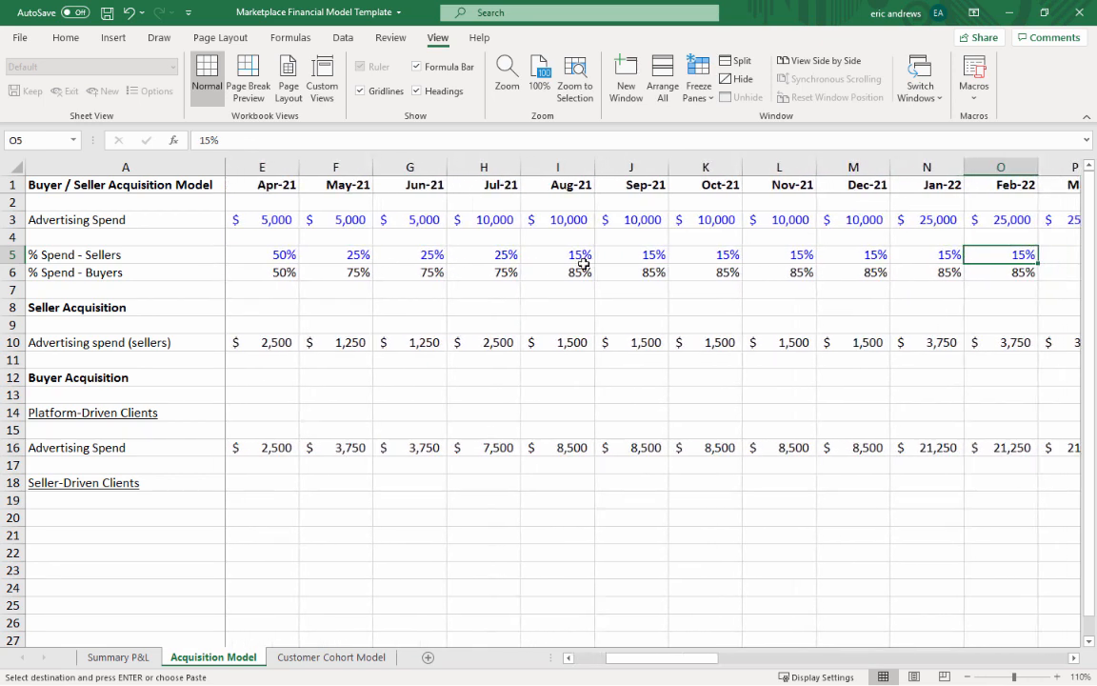
# - Inspect the % Spend - Buyers row and the formula in its Jan-21 cell without changing it
pyautogui.press('Left')
pyautogui.press('Left')
pyautogui.press('Left')
pyautogui.press('Left')
pyautogui.press('Left')
pyautogui.press('Left')
pyautogui.press('Left')
pyautogui.press('Left')
pyautogui.press('Left')
pyautogui.press('Down')
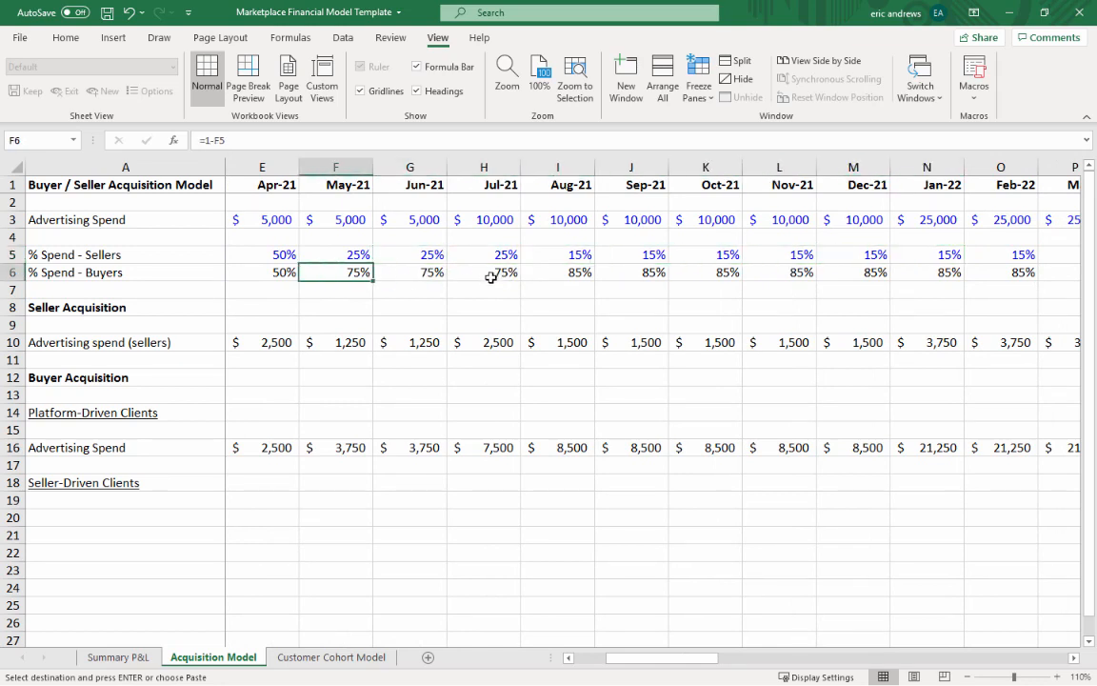
pyautogui.press('Left')
pyautogui.press('Home')
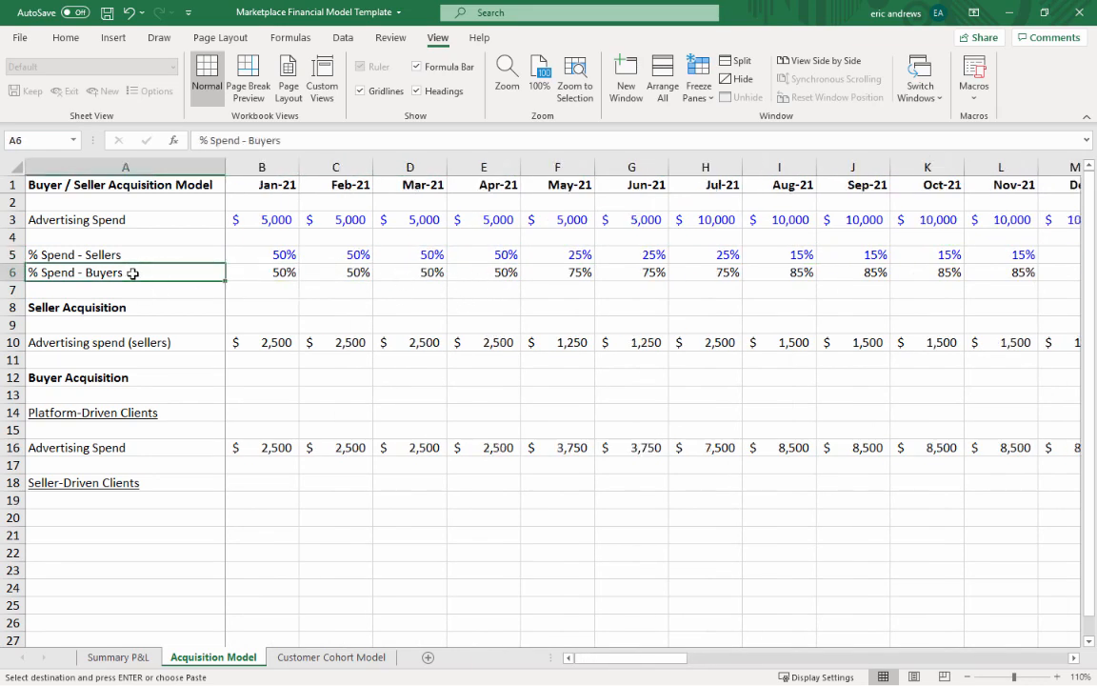
pyautogui.click(14, 272)
pyautogui.press('Tab')
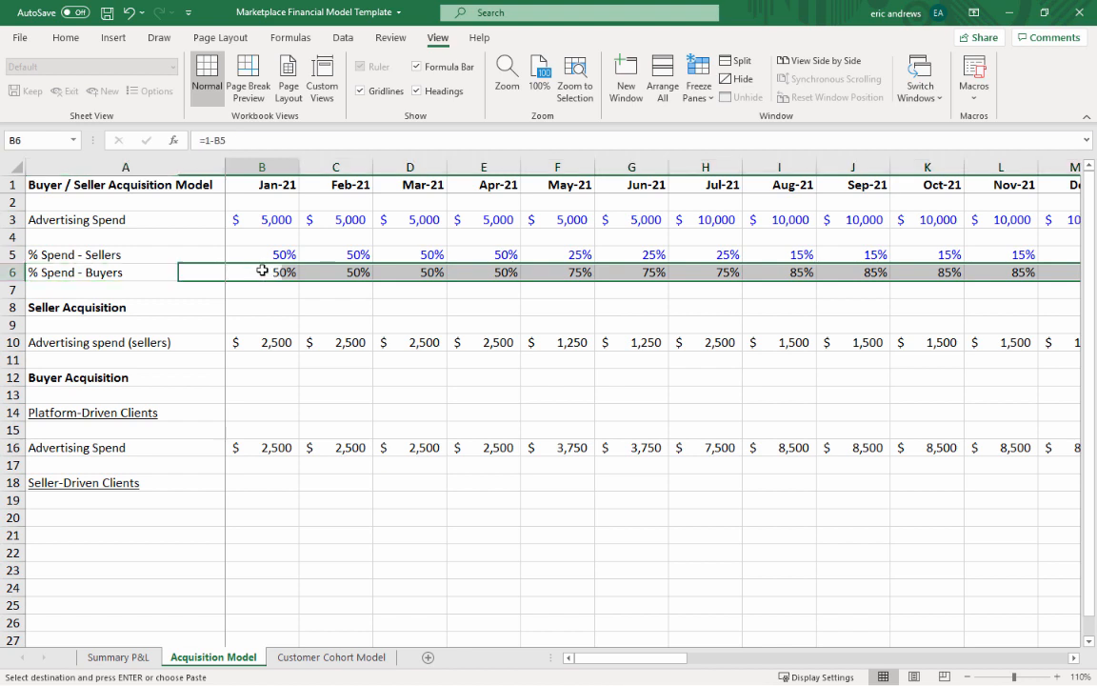
pyautogui.doubleClick(262, 272)
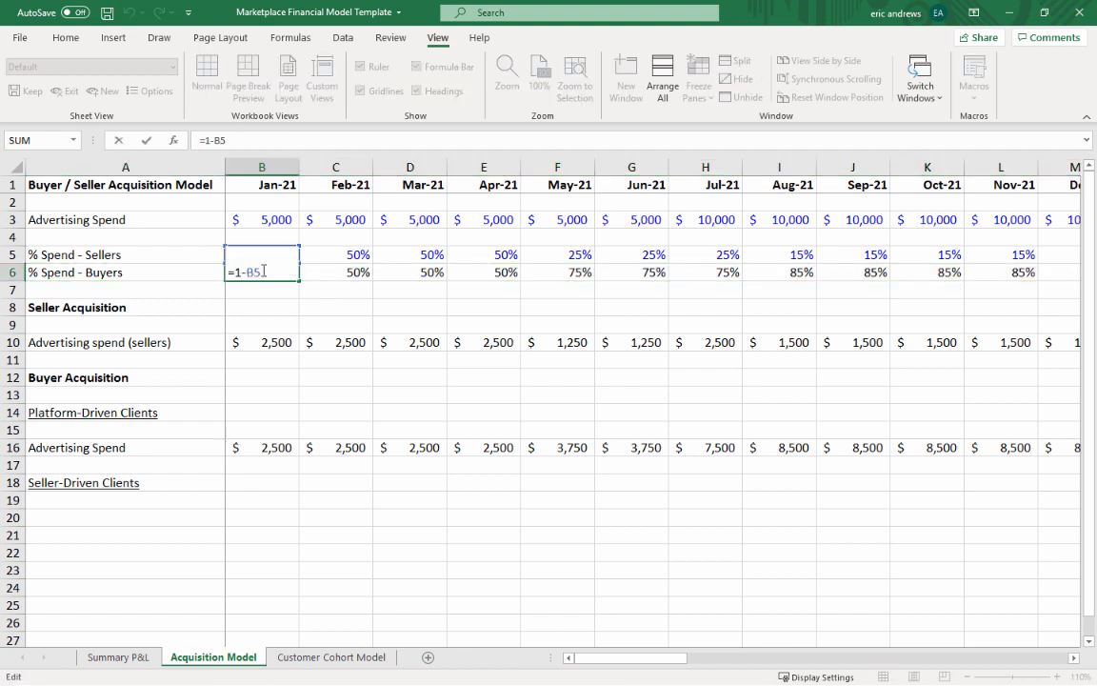
pyautogui.press('Return')
pyautogui.press('Right')
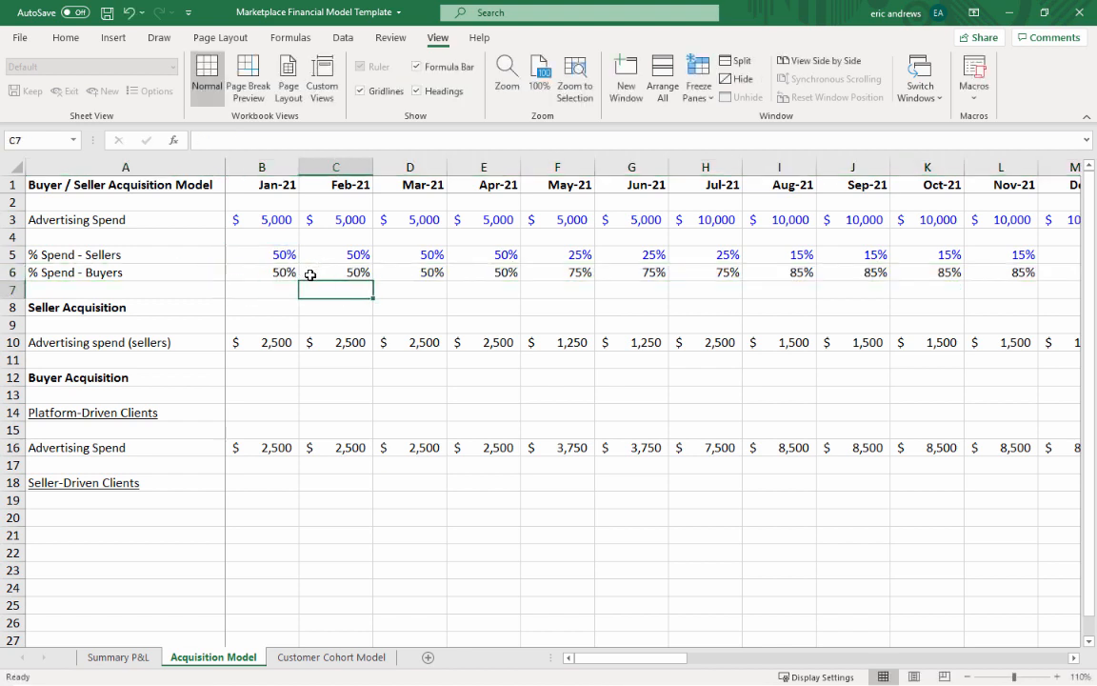
# - Check the % Spend - Buyers formulas from Feb-21 through Aug-21, leaving them as they are
pyautogui.press('Up')
pyautogui.press('Right')
pyautogui.press('Right')
pyautogui.press('Right')
pyautogui.press('Right')
pyautogui.press('Right')
pyautogui.press('Right')
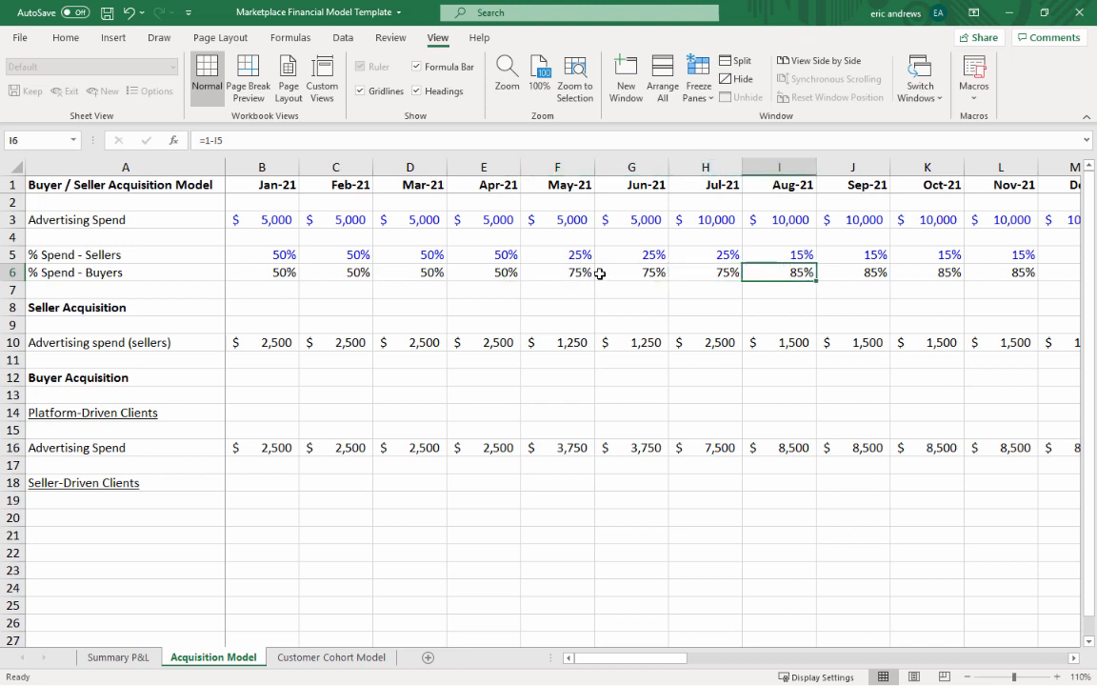
pyautogui.press('F2')
pyautogui.press('Escape')
# - Examine the Jan-21 to Apr-21 seller spend percentages and the Jan-21 Advertising spend (sellers) formula
pyautogui.press('Down')
pyautogui.press('Left')
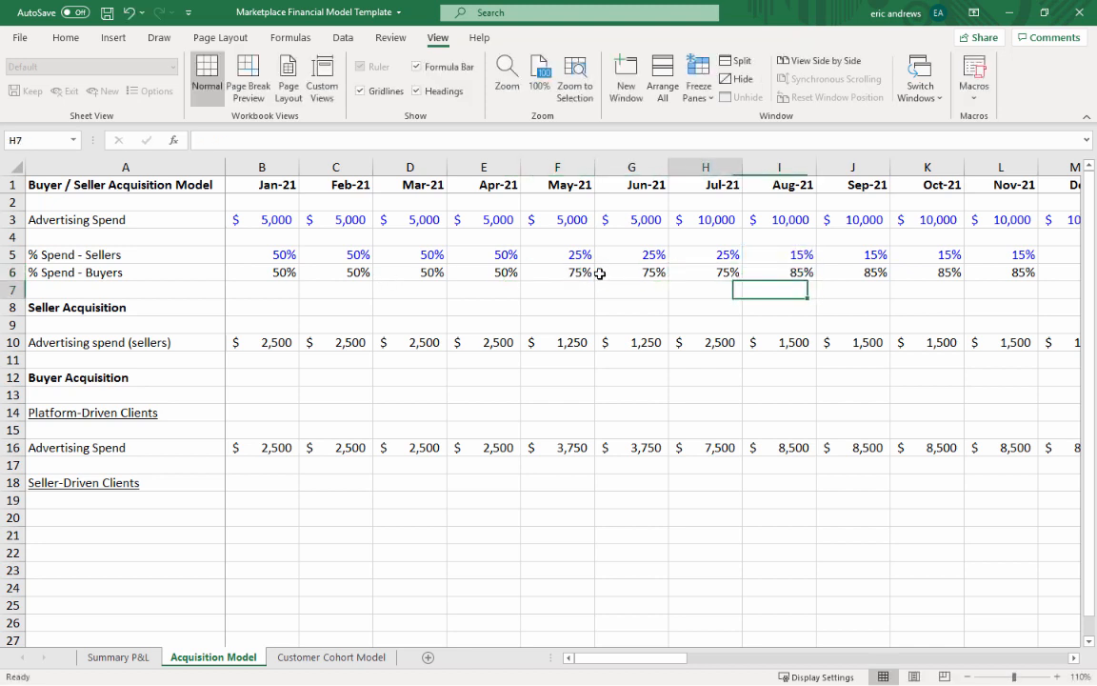
pyautogui.press('Left')
pyautogui.press('Left')
pyautogui.press('Left')
pyautogui.press('Left')
pyautogui.press('Left')
pyautogui.press('Left')
pyautogui.press('Left')
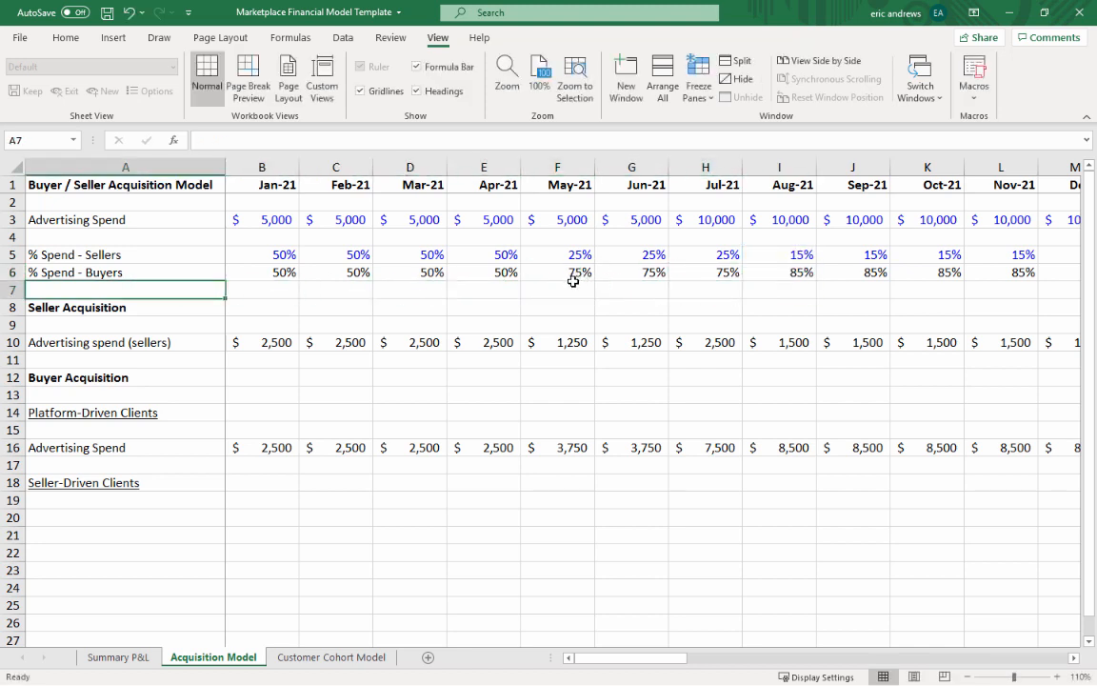
pyautogui.scroll(-1, 574, 282)
pyautogui.scroll(1, 582, 299)
pyautogui.moveTo(257, 253); pyautogui.dragTo(495, 255)
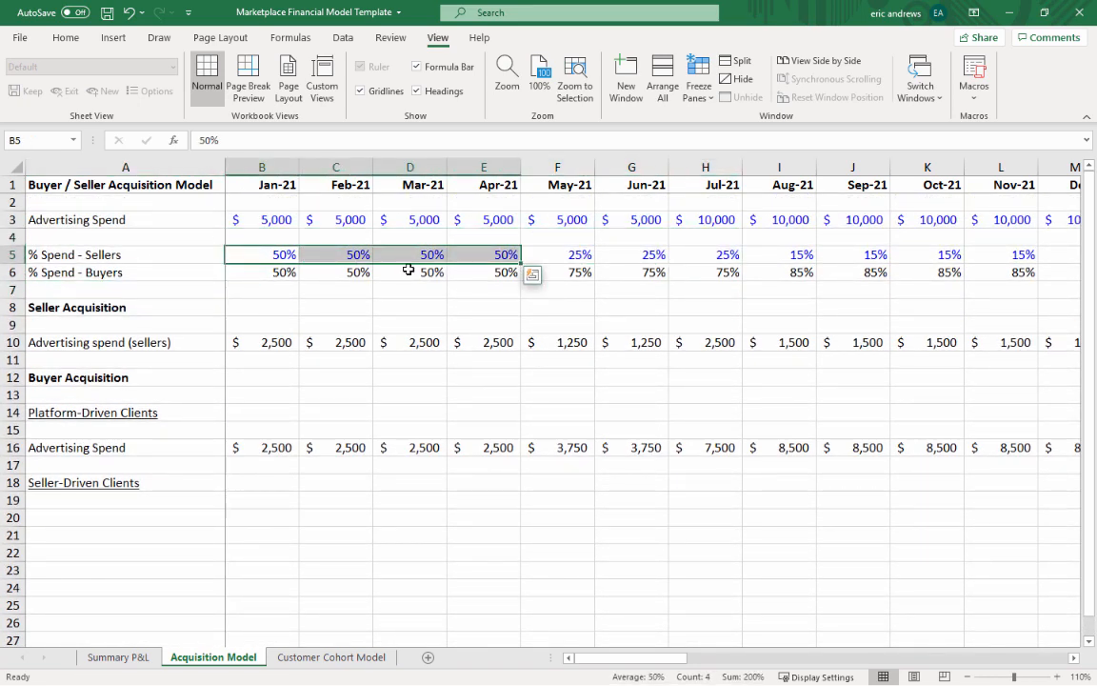
pyautogui.click(284, 343)
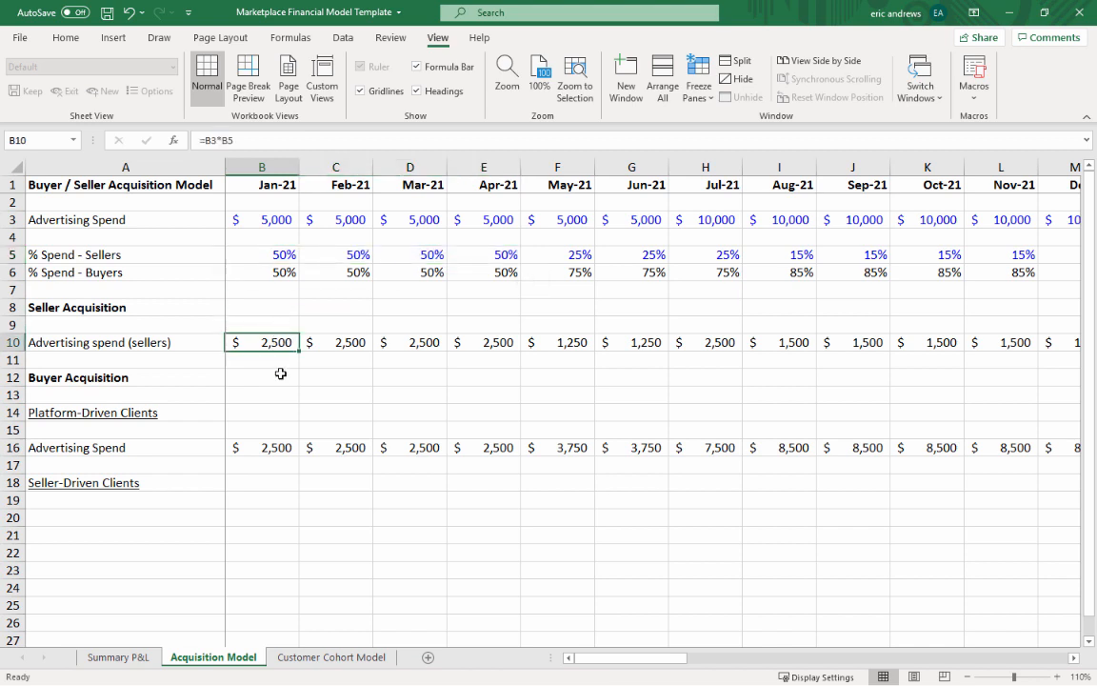
# - Insert eight blank rows at row 11, between Advertising spend (sellers) and the Buyer Acquisition heading
pyautogui.click(10, 360)
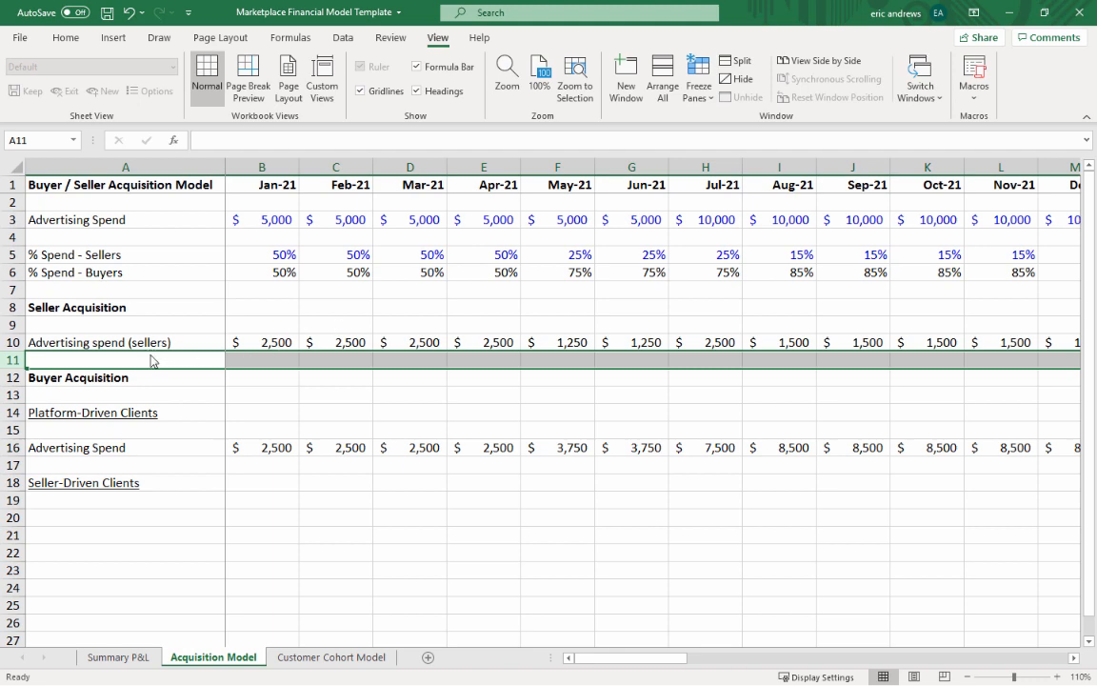
pyautogui.click(66, 38)
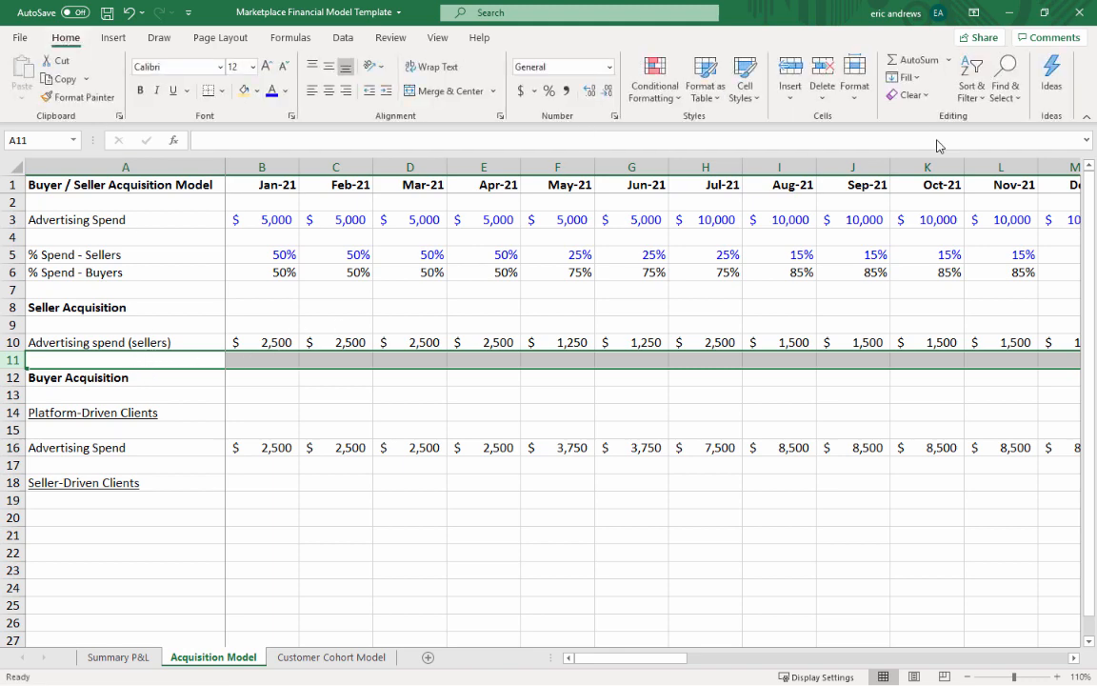
pyautogui.click(791, 67)
pyautogui.click(791, 67)
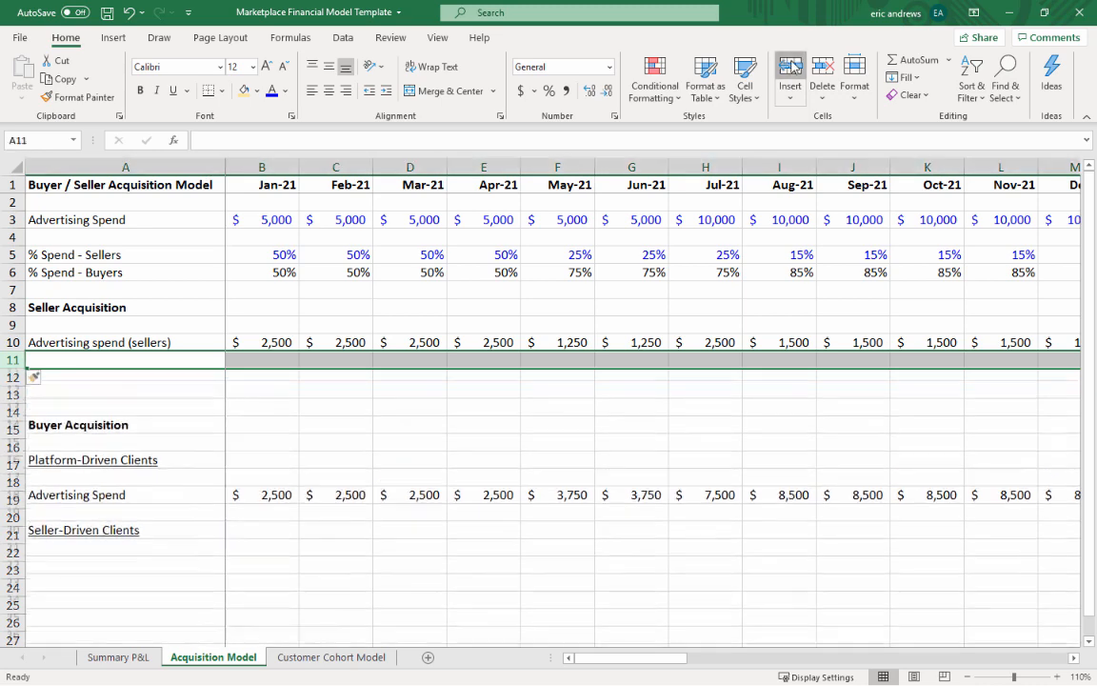
pyautogui.click(791, 66)
pyautogui.click(792, 67)
pyautogui.click(792, 66)
pyautogui.click(791, 67)
pyautogui.click(791, 67)
pyautogui.click(792, 67)
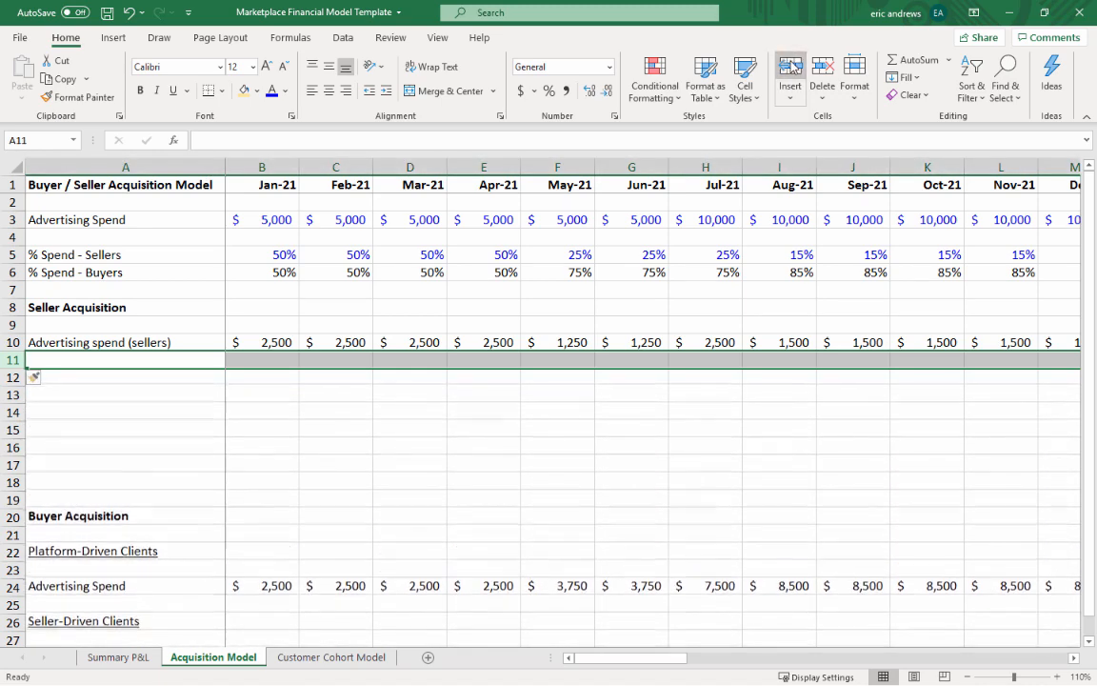
# - Enter the label "Paid CAC (sellers)" in cell A11, below Advertising spend (sellers)
pyautogui.click(146, 359)
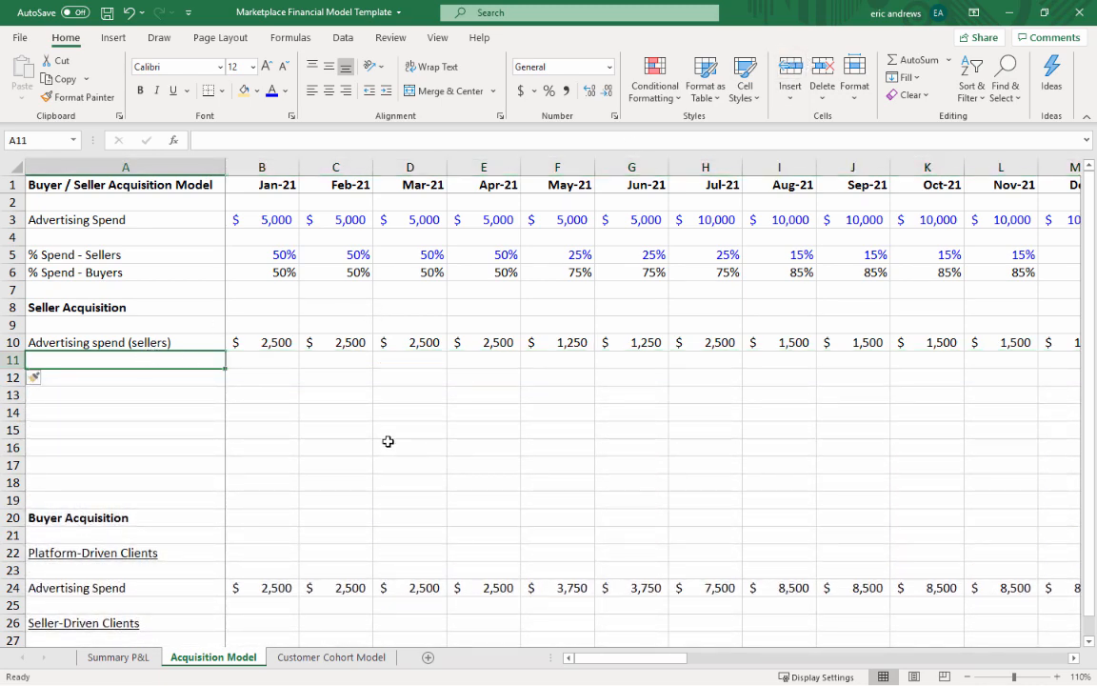
pyautogui.write('Paid CAC')
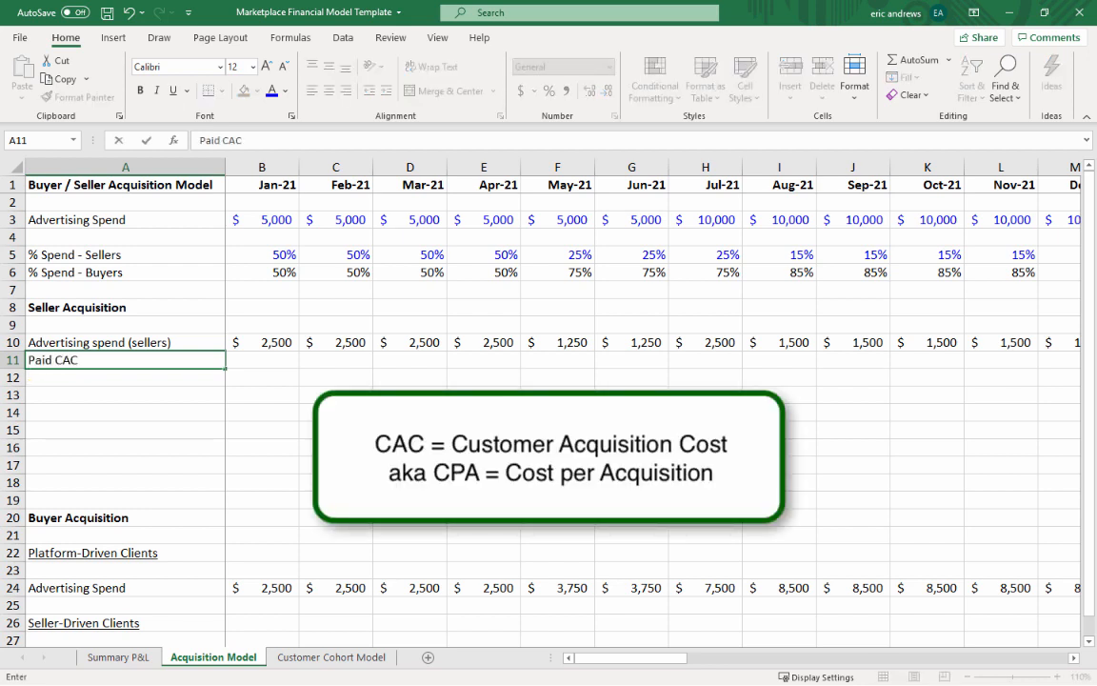
pyautogui.write(' (sellers)')
pyautogui.press('Return')
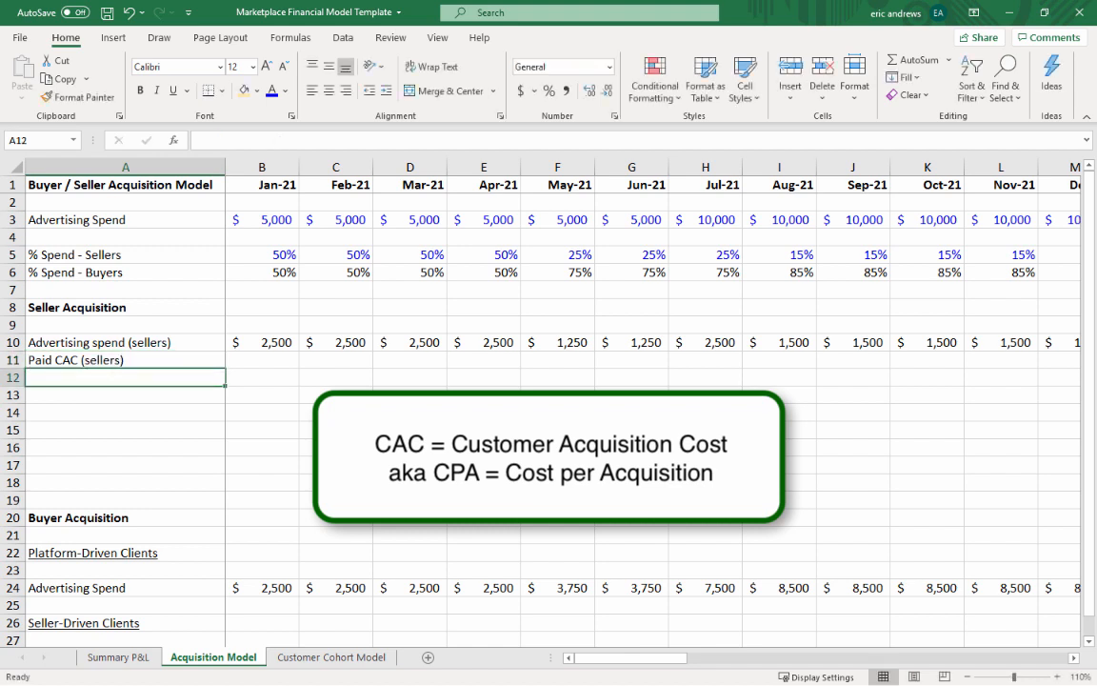
pyautogui.press('Up')
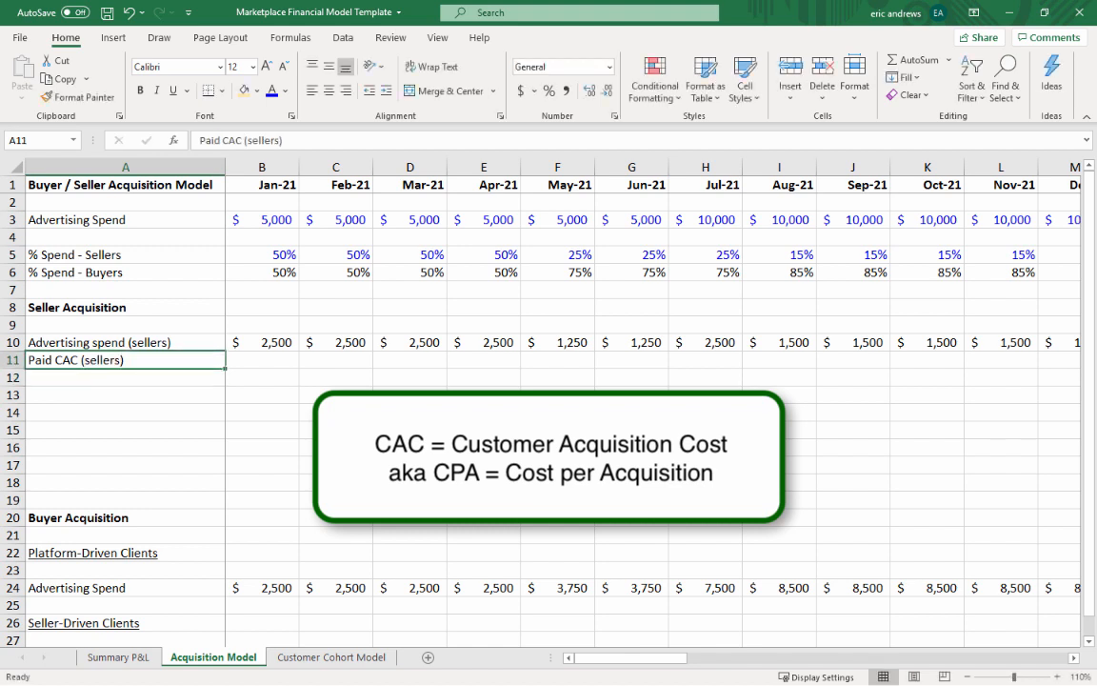
# - Enter 250 as the Jan-21 Paid CAC (sellers) in cell B11 and color it blue as an input
pyautogui.press('Right')
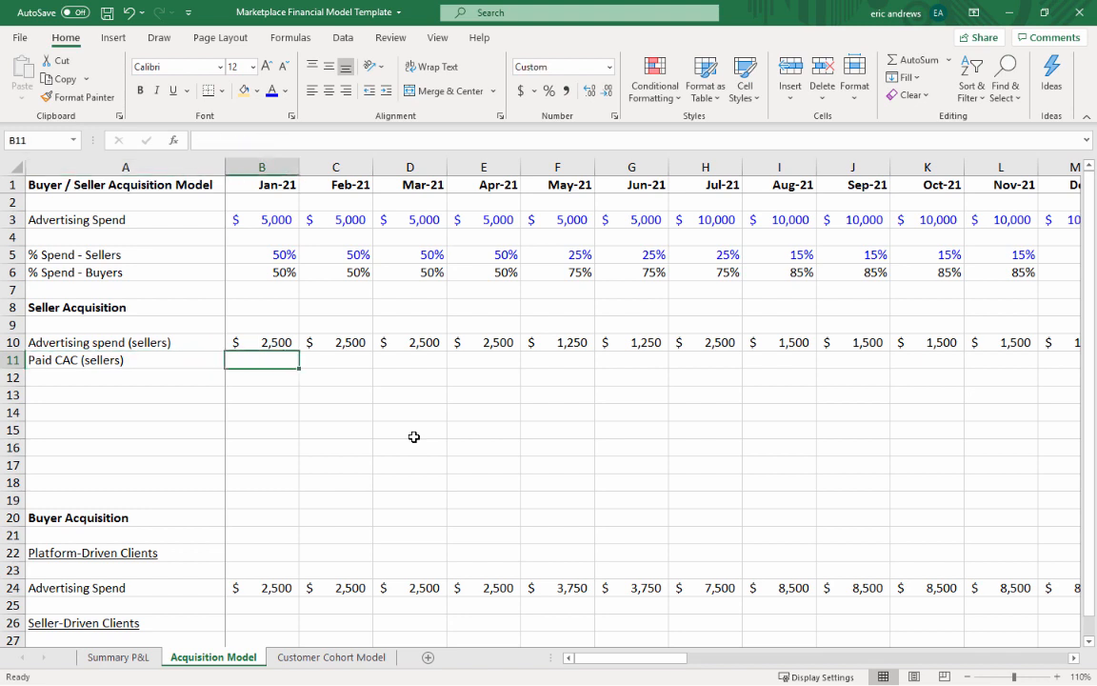
pyautogui.write('250')
pyautogui.hotkey('ctrl', 'Return')
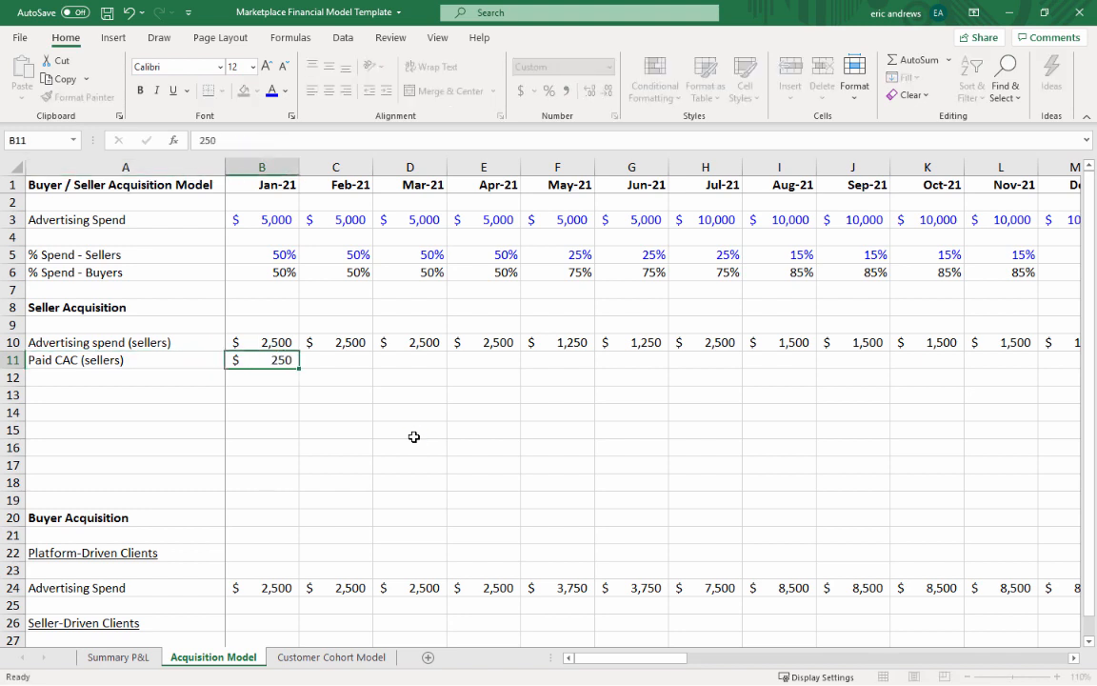
pyautogui.click(273, 93)
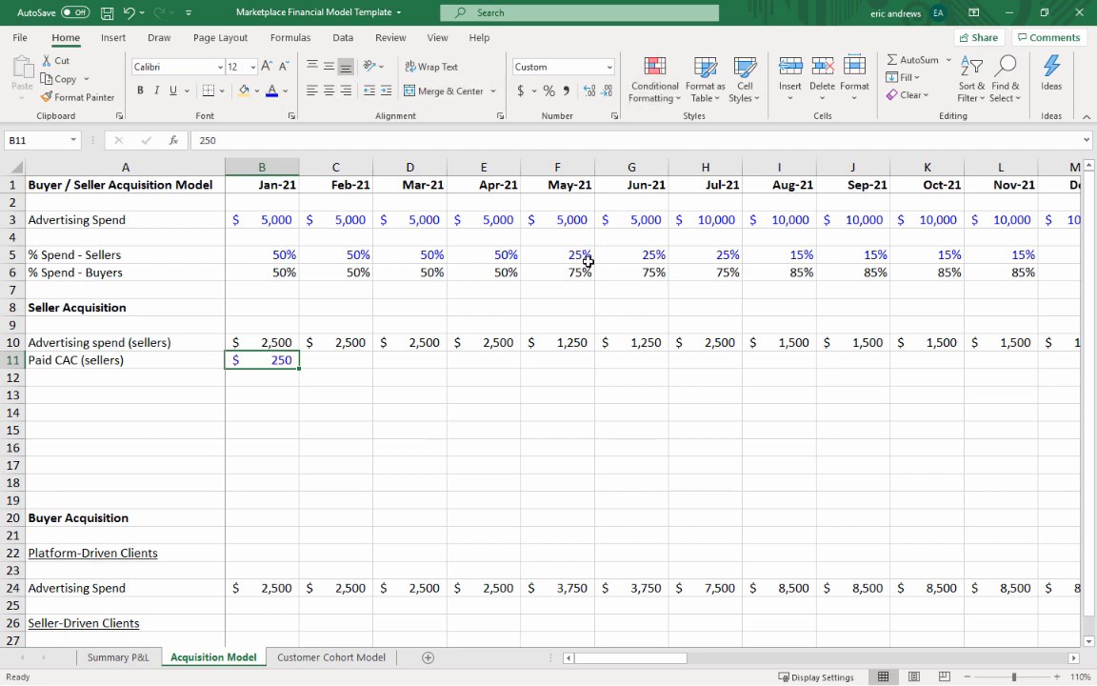
# - Enter the label "New Sellers (Paid)" in cell A12, below Paid CAC (sellers)
pyautogui.press('Down')
pyautogui.press('Left')
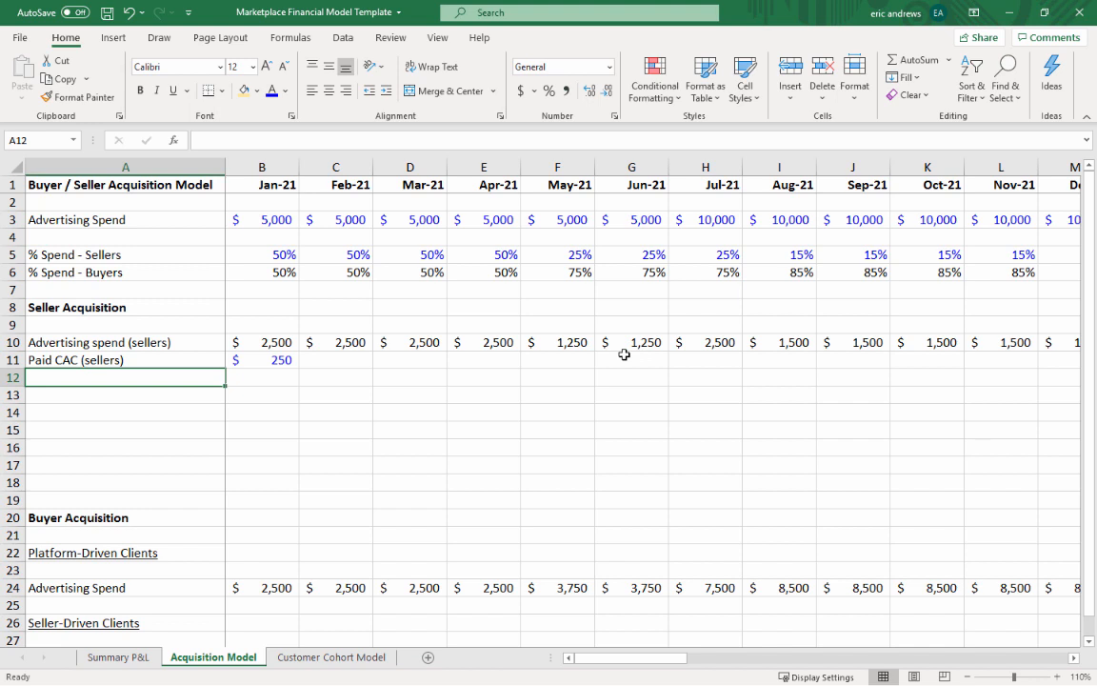
pyautogui.write('New Seller')
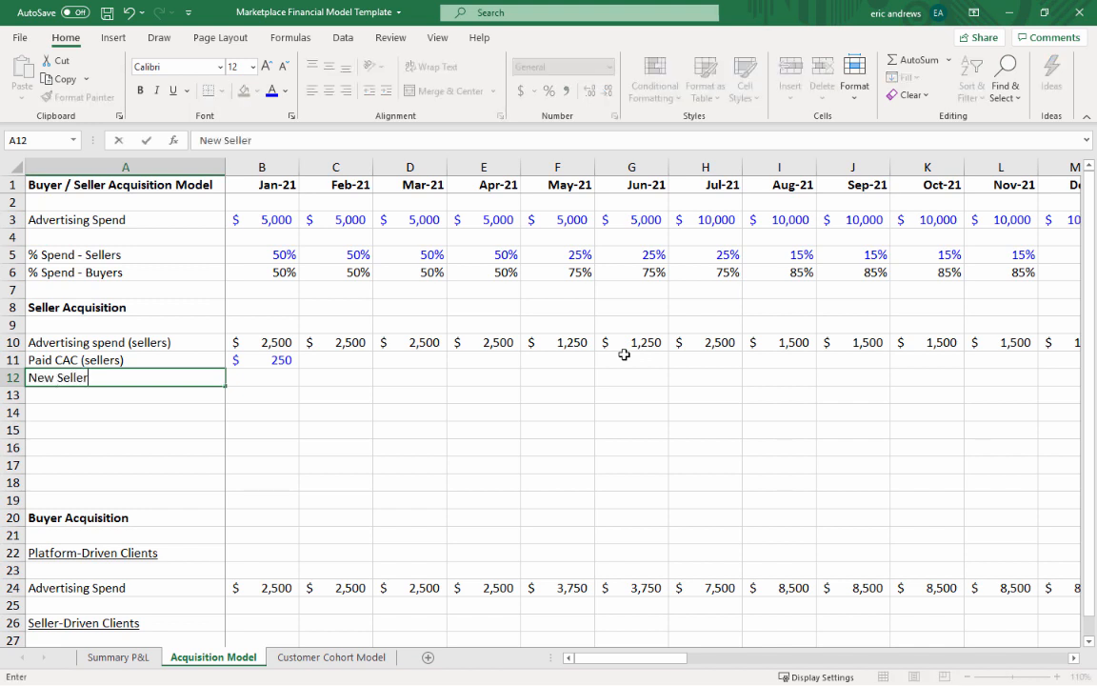
pyautogui.write('s (Paid)')
pyautogui.press('Return')
# - Calculate Jan-21 New Sellers (Paid) in B12 by dividing seller advertising spend by paid CAC, =B10/B11
pyautogui.press('Up')
pyautogui.press('Right')
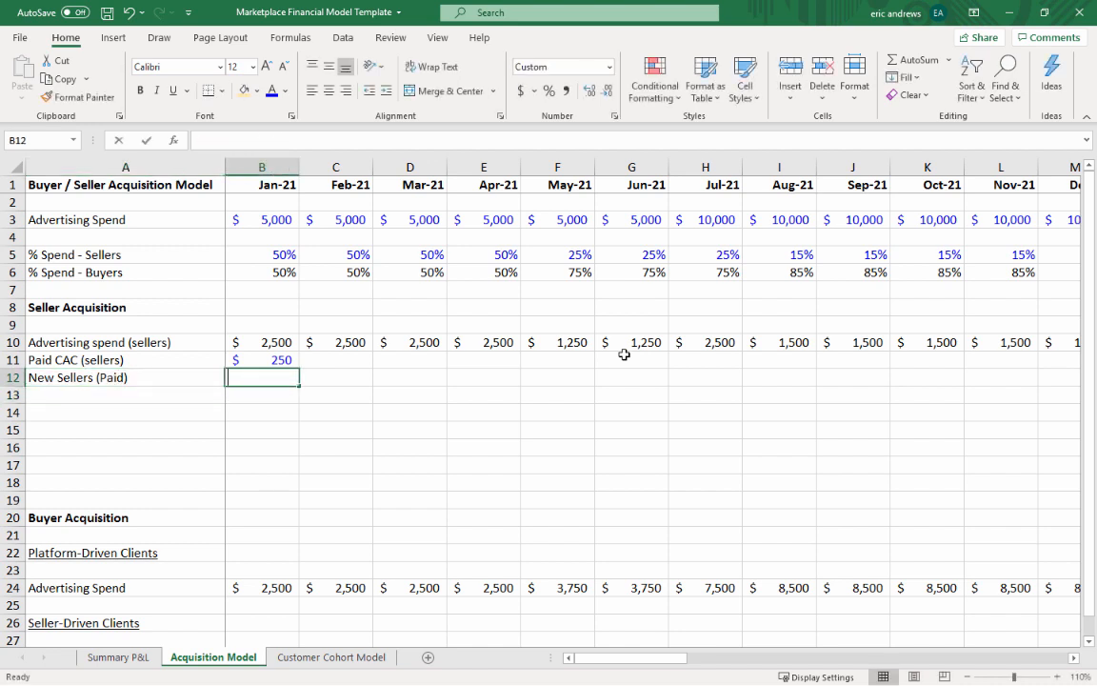
pyautogui.write('=')
pyautogui.press('Up')
pyautogui.press('Up')
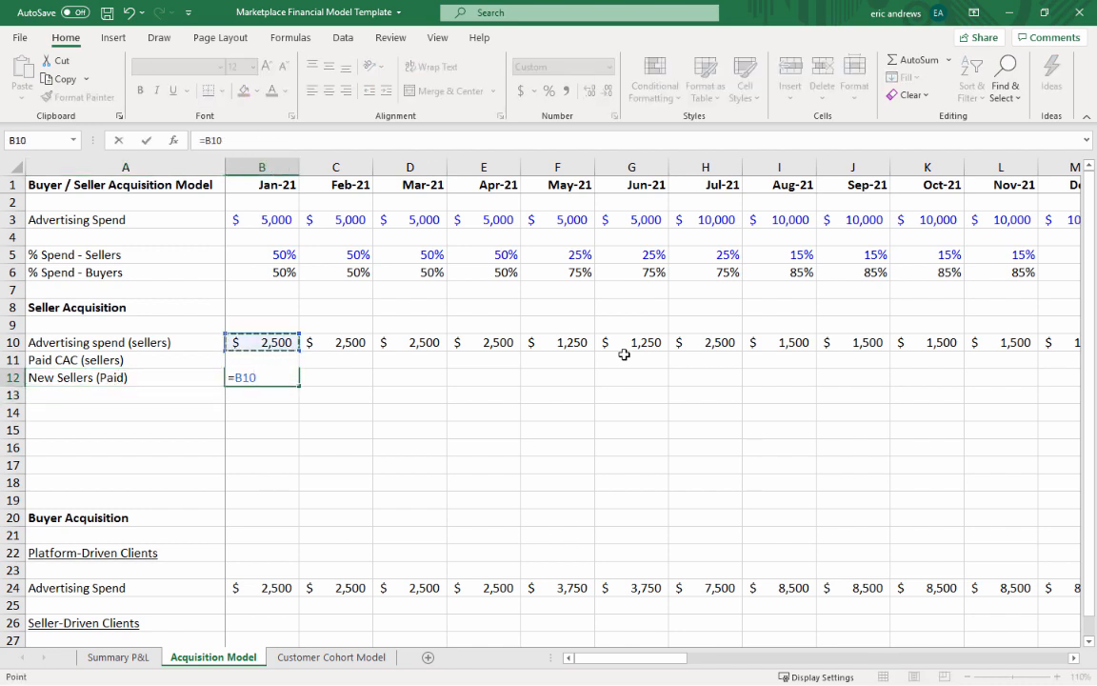
pyautogui.write('/')
pyautogui.press('Up')
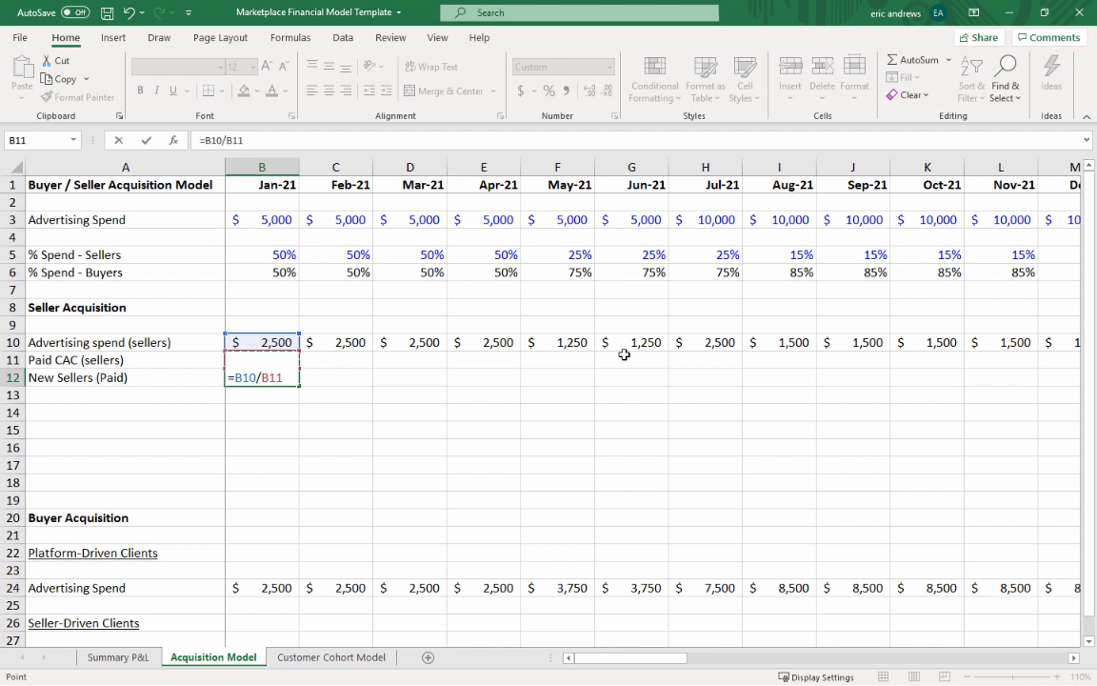
pyautogui.press('Return')
# - Format the Jan-21 New Sellers (Paid) cell in comma style without a currency symbol or decimals
pyautogui.press('Up')
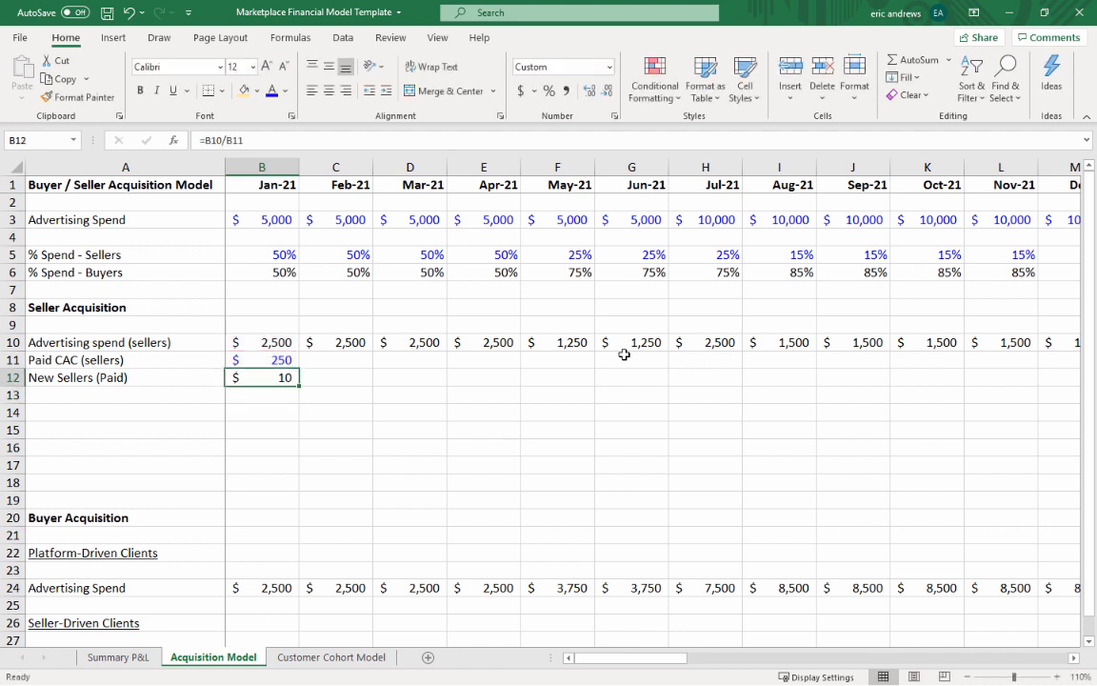
pyautogui.click(566, 91)
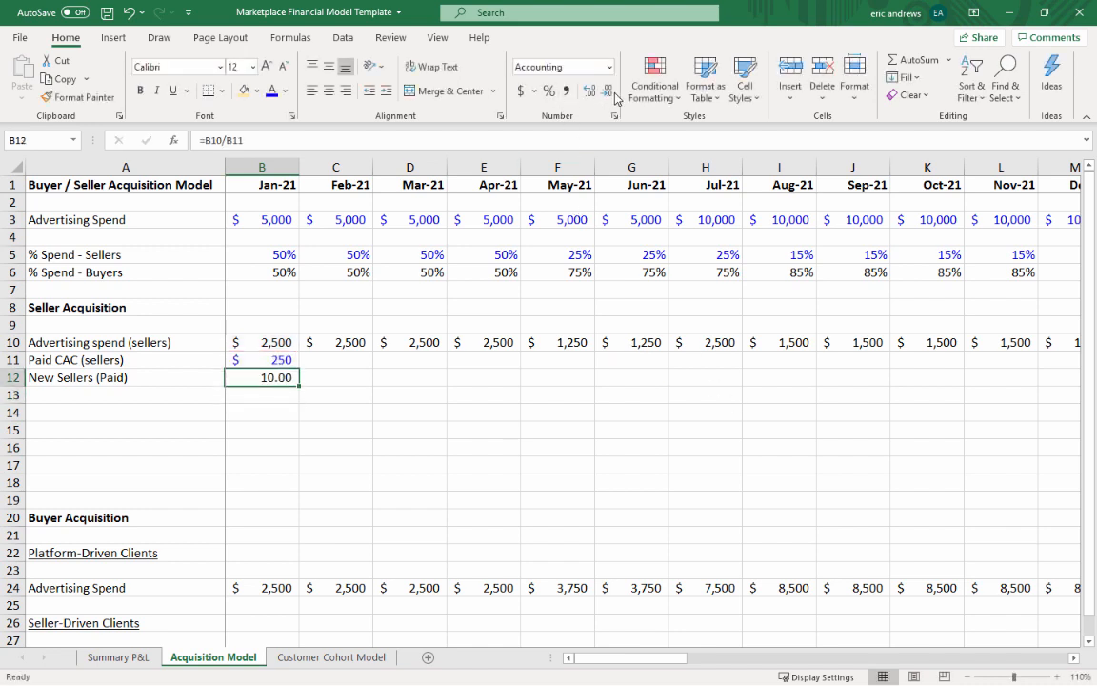
pyautogui.click(606, 90)
pyautogui.click(607, 90)
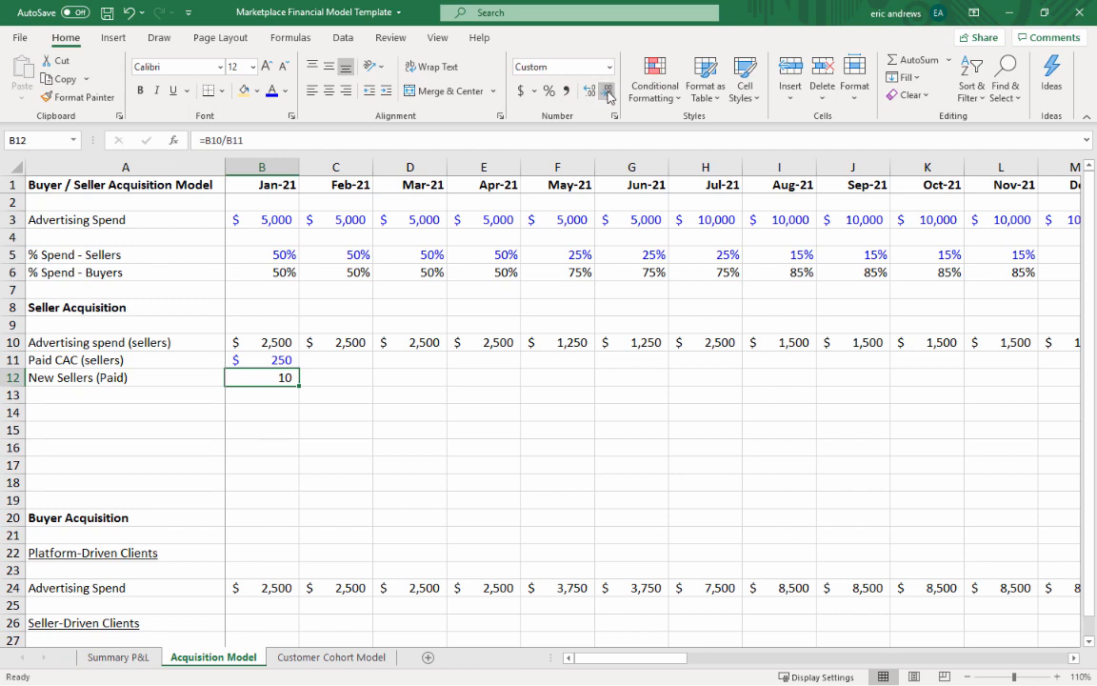
# - Round the Jan-21 New Sellers (Paid) formula to whole sellers, making it =ROUND(B10/B11,0)
pyautogui.click(202, 141)
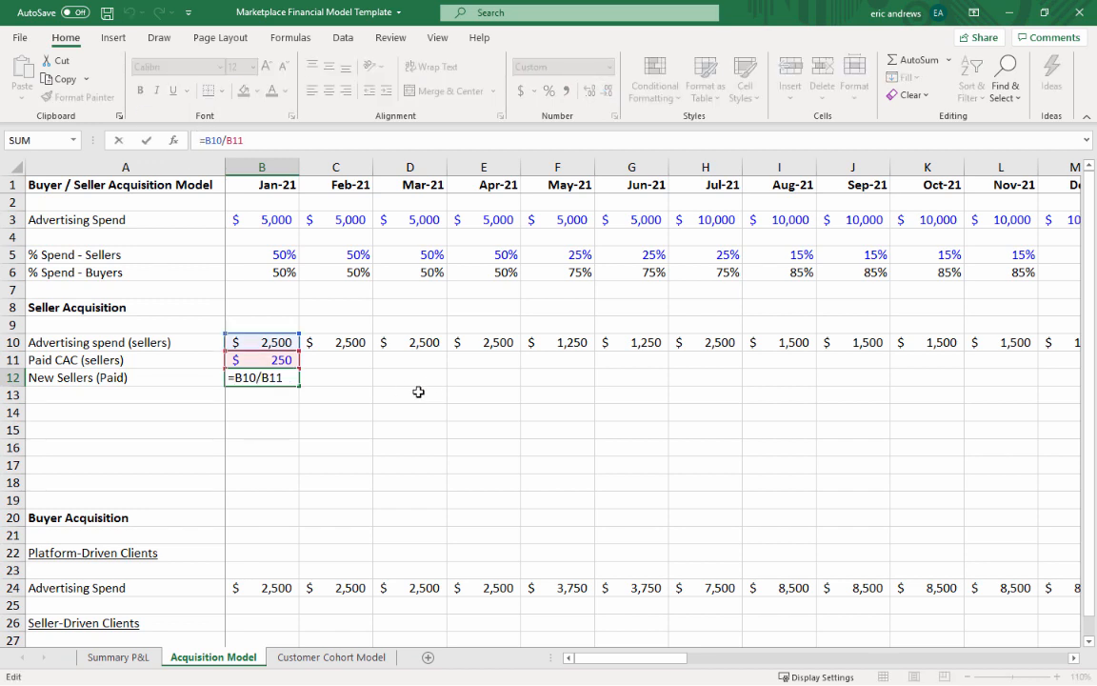
pyautogui.write('ROUND')
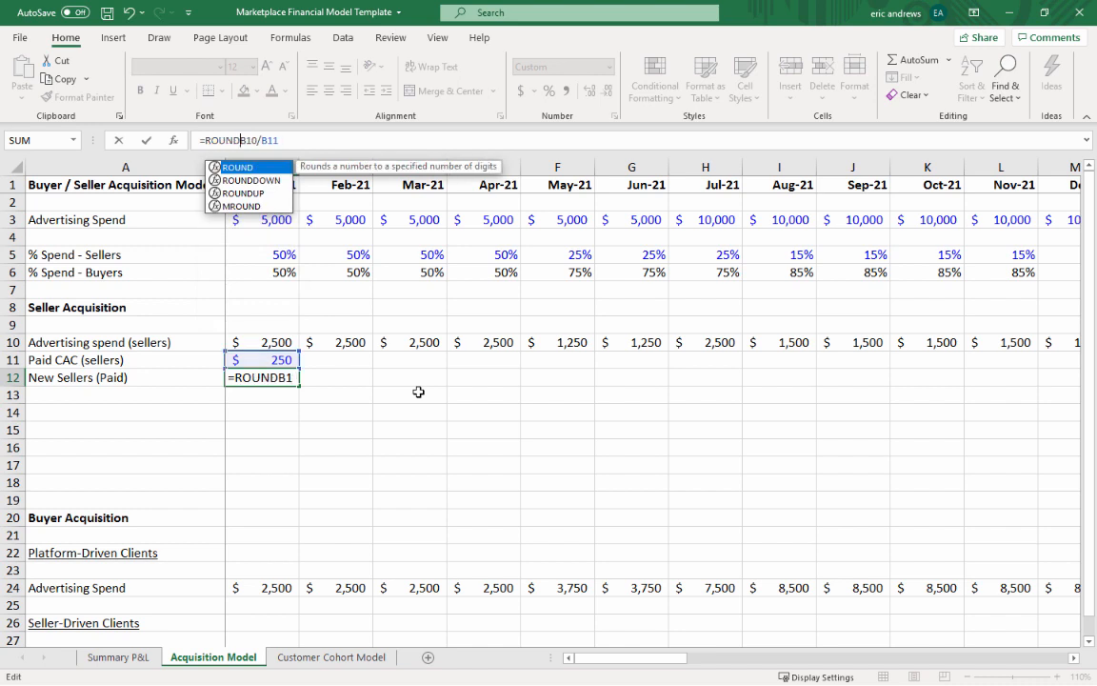
pyautogui.write('(B10/B11')
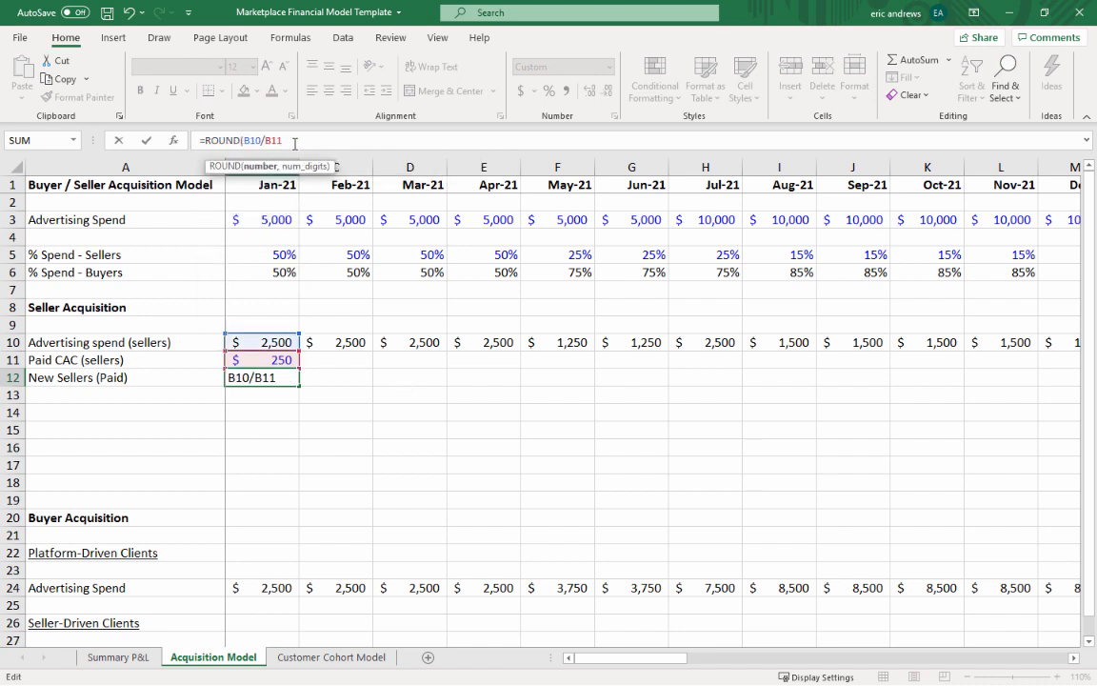
pyautogui.write(',0')
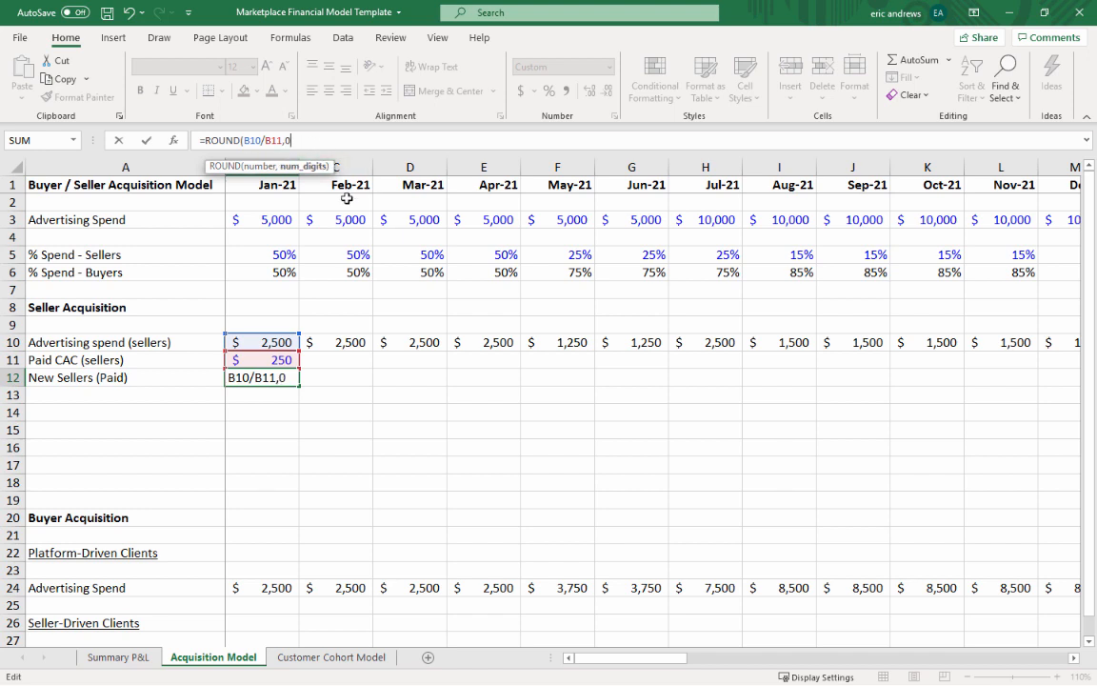
pyautogui.write(')')
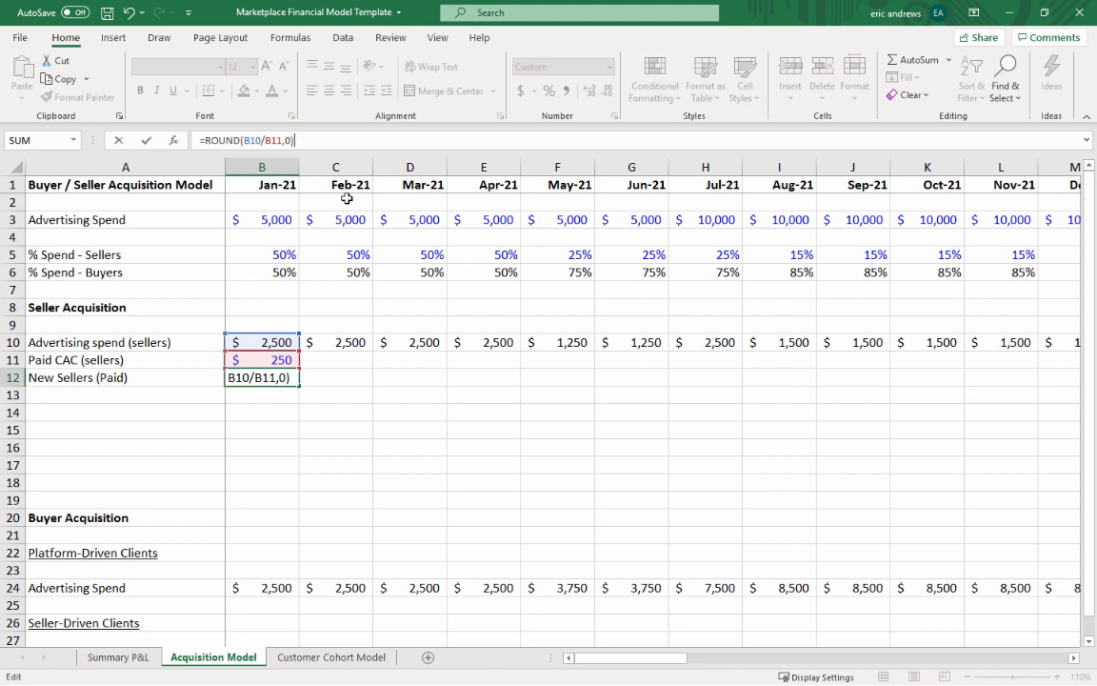
pyautogui.press('Return')
pyautogui.press('Up')
# - Enter the label "Organic: Paid Ratio" in cell A13, below New Sellers (Paid)
pyautogui.press('Down')
pyautogui.press('Left')
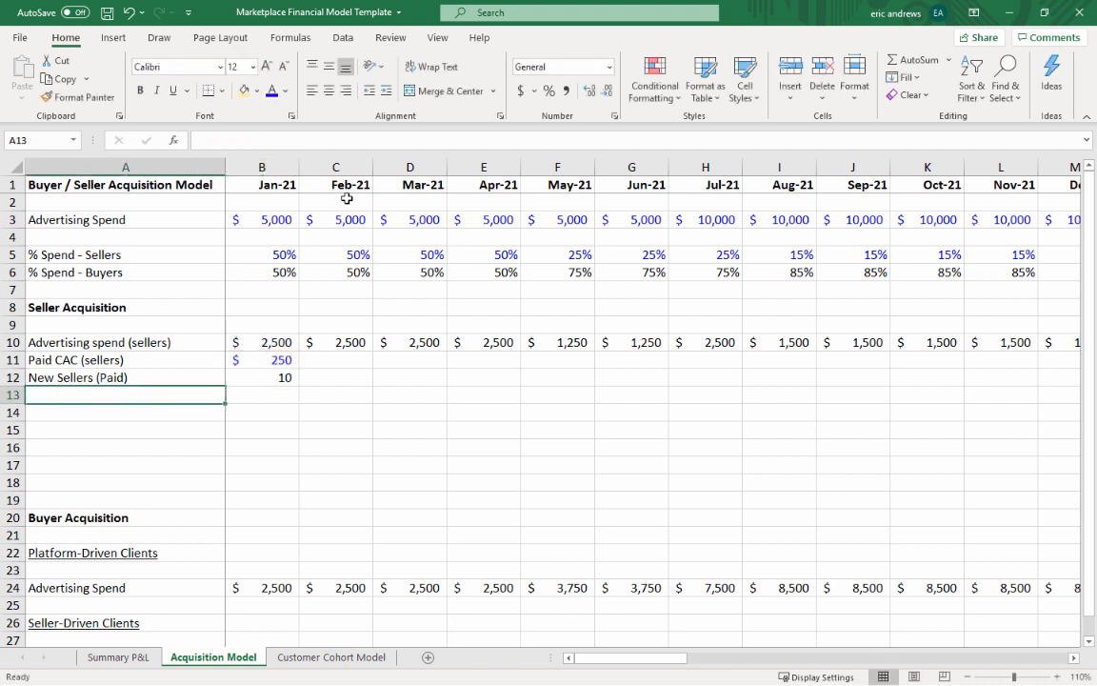
pyautogui.write('Or')
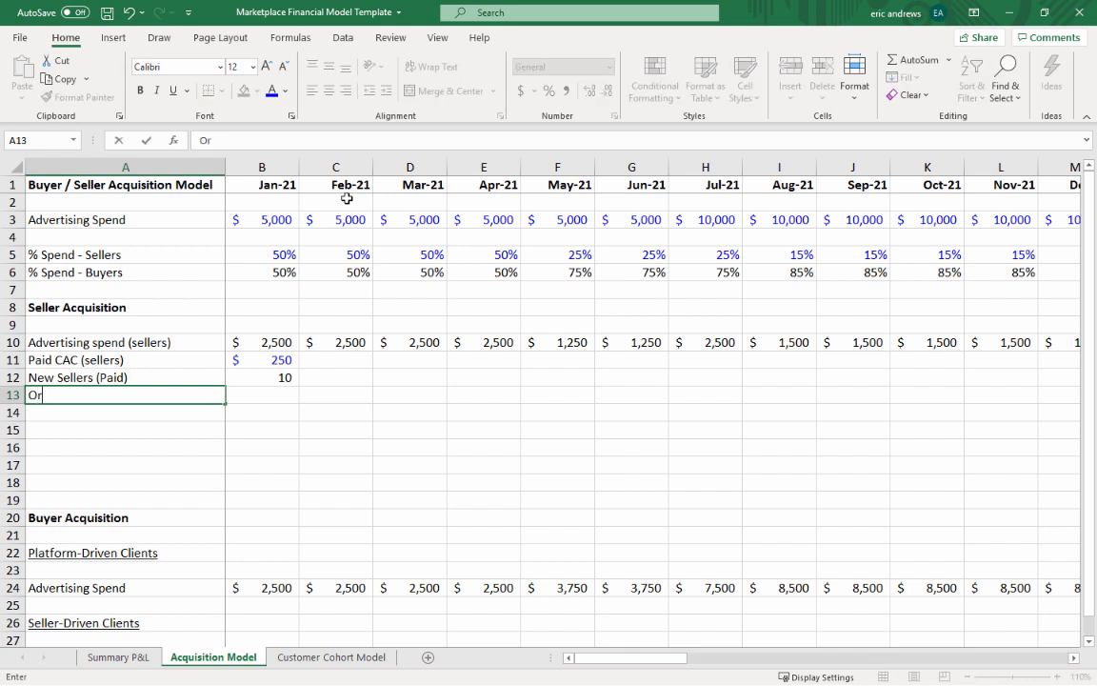
pyautogui.write('ganic: Paid Ratio')
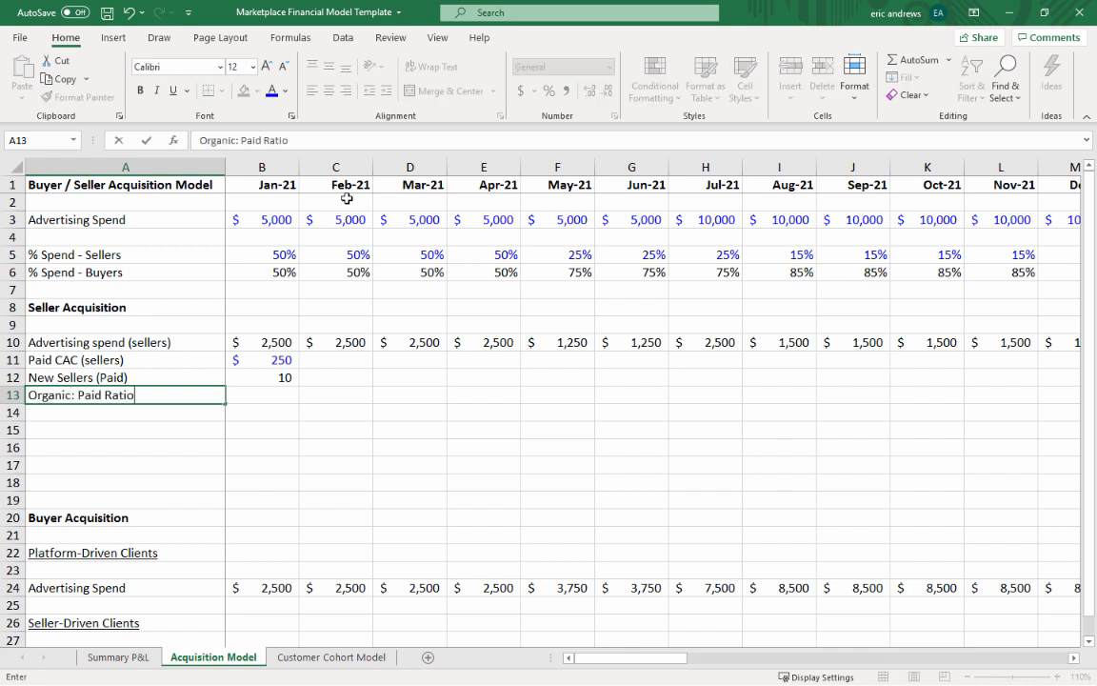
pyautogui.press('Return')
# - Enter 0.5 as the Jan-21 Organic: Paid Ratio in B13, formatted as a percentage in blue font
pyautogui.press('Up')
pyautogui.press('Right')
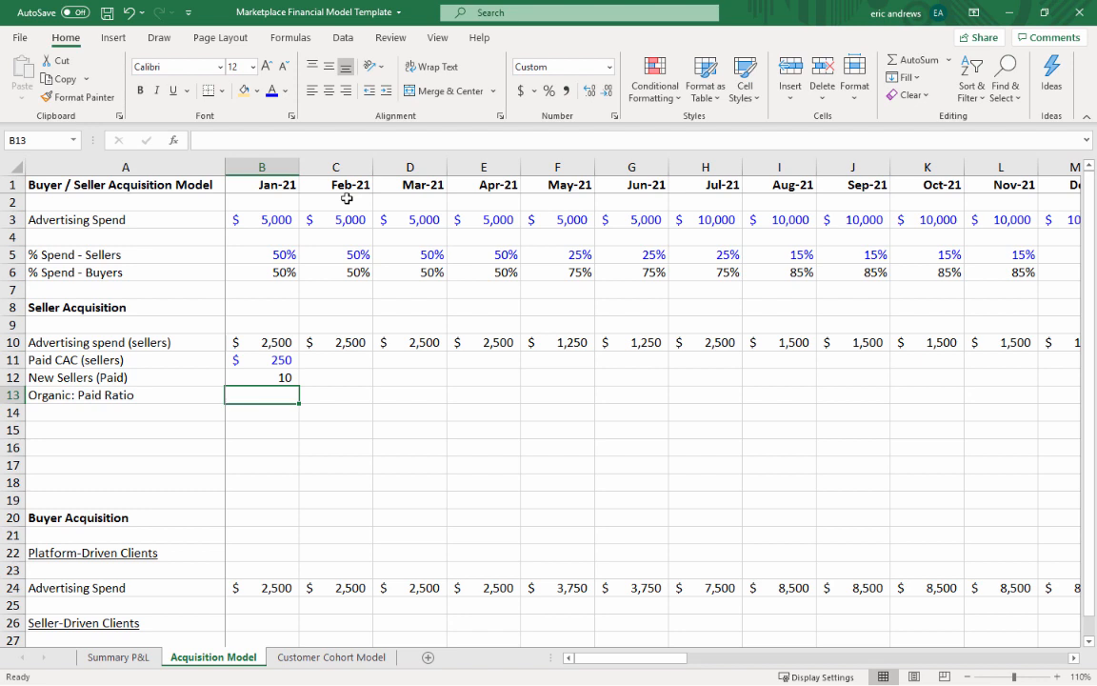
pyautogui.write('0.5')
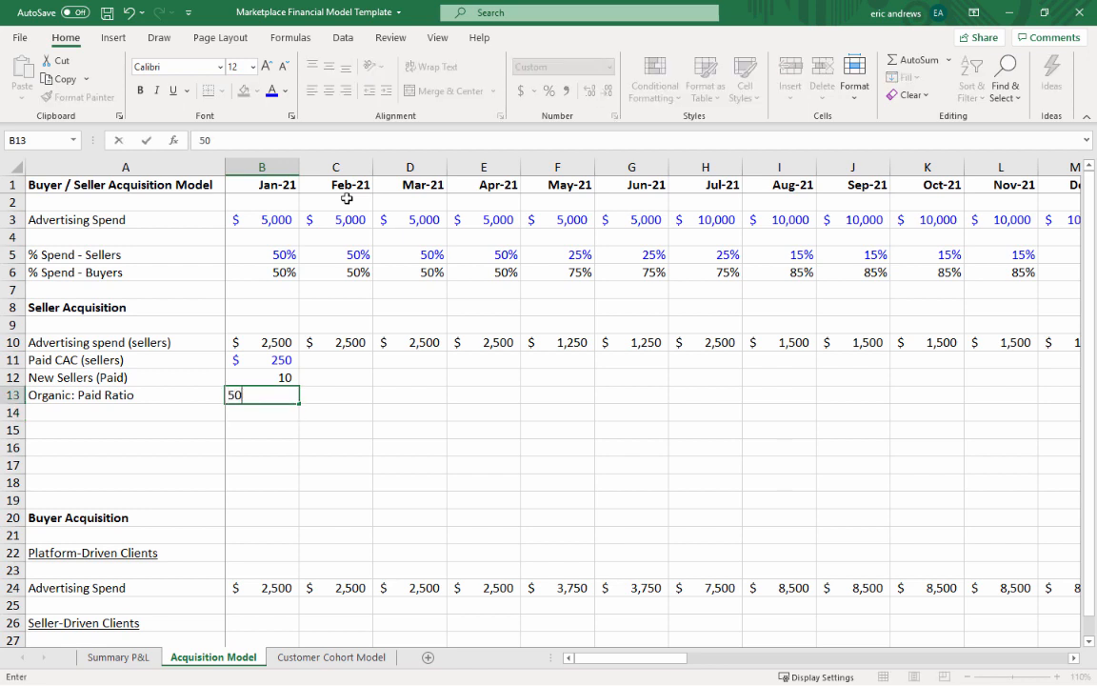
pyautogui.hotkey('ctrl', 'Return')
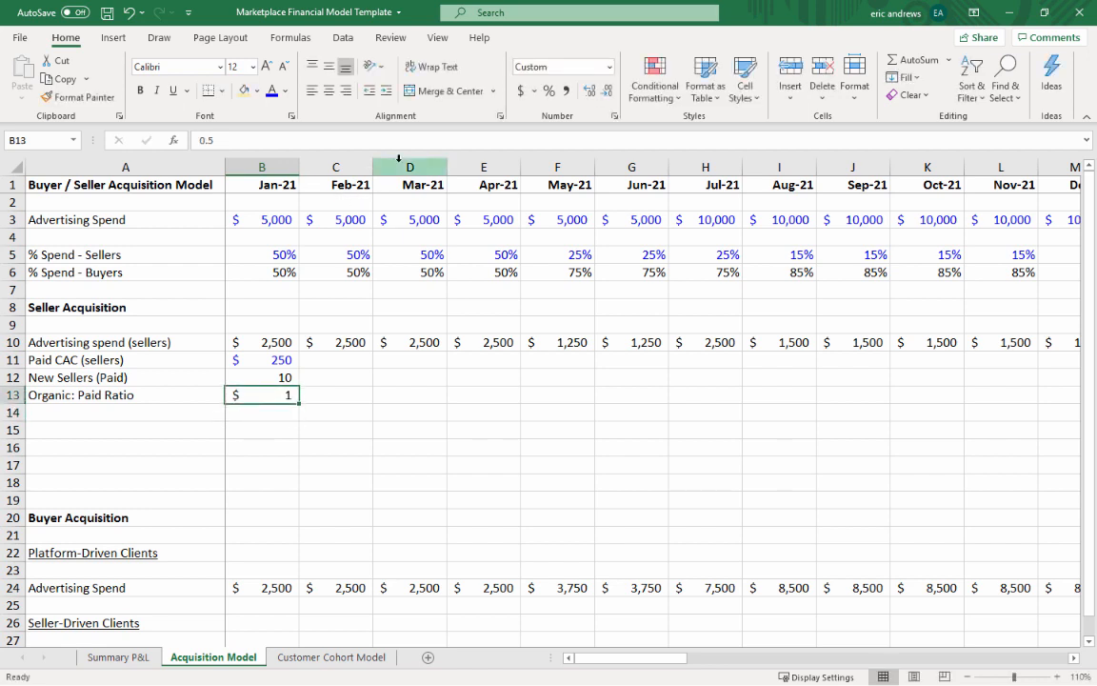
pyautogui.click(549, 93)
pyautogui.click(271, 91)
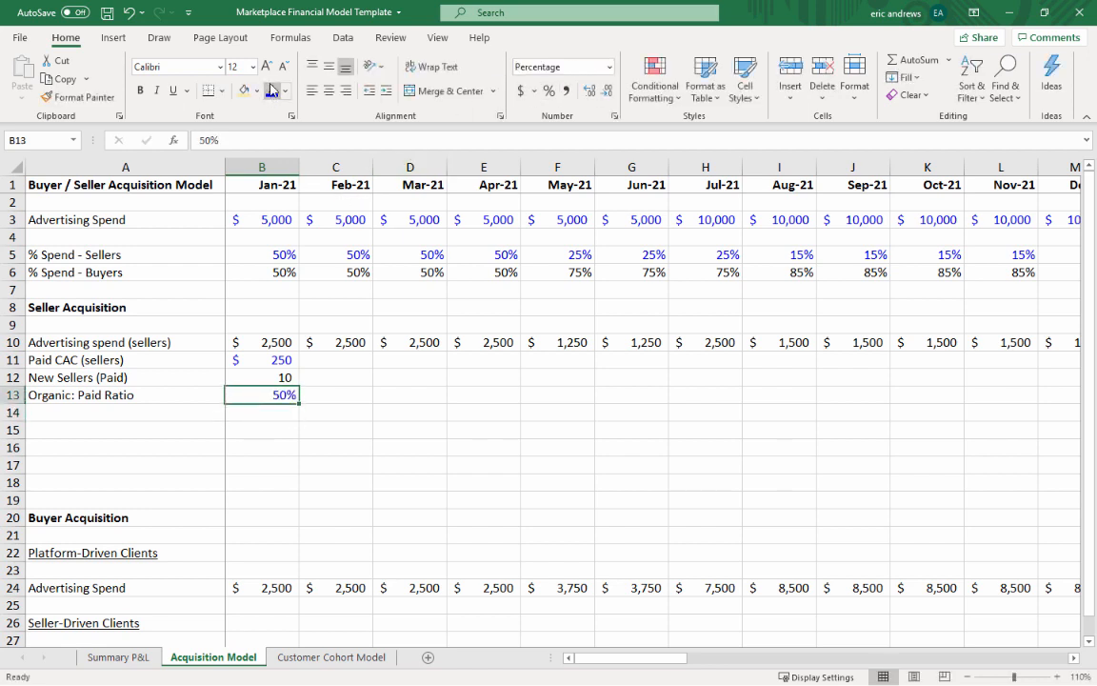
# - Review the Jan-21 Organic: Paid Ratio against the New Sellers (Paid) value and formula in the row above
pyautogui.click(129, 395)
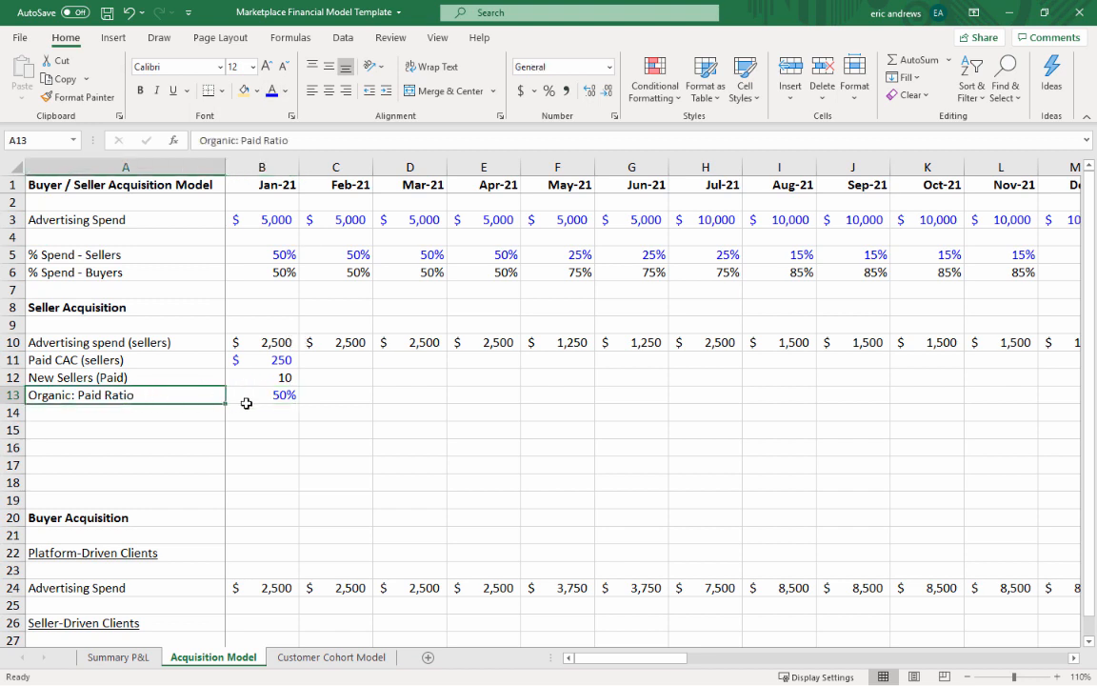
pyautogui.moveTo(274, 400); pyautogui.dragTo(278, 406)
pyautogui.click(273, 397)
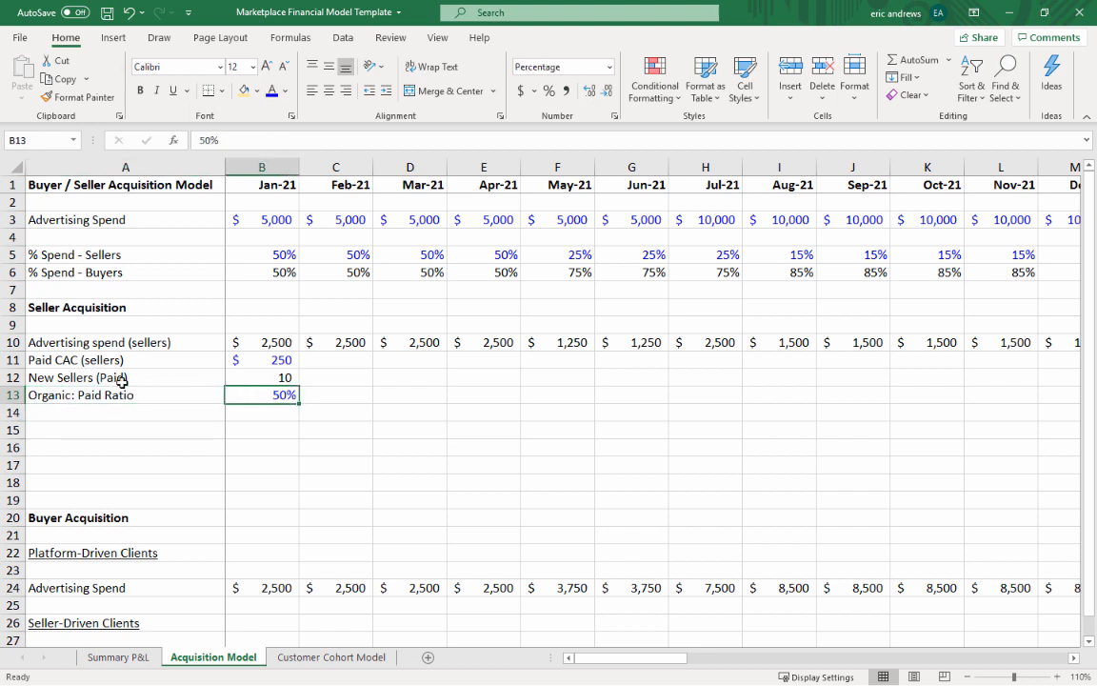
pyautogui.click(143, 378)
pyautogui.click(259, 378)
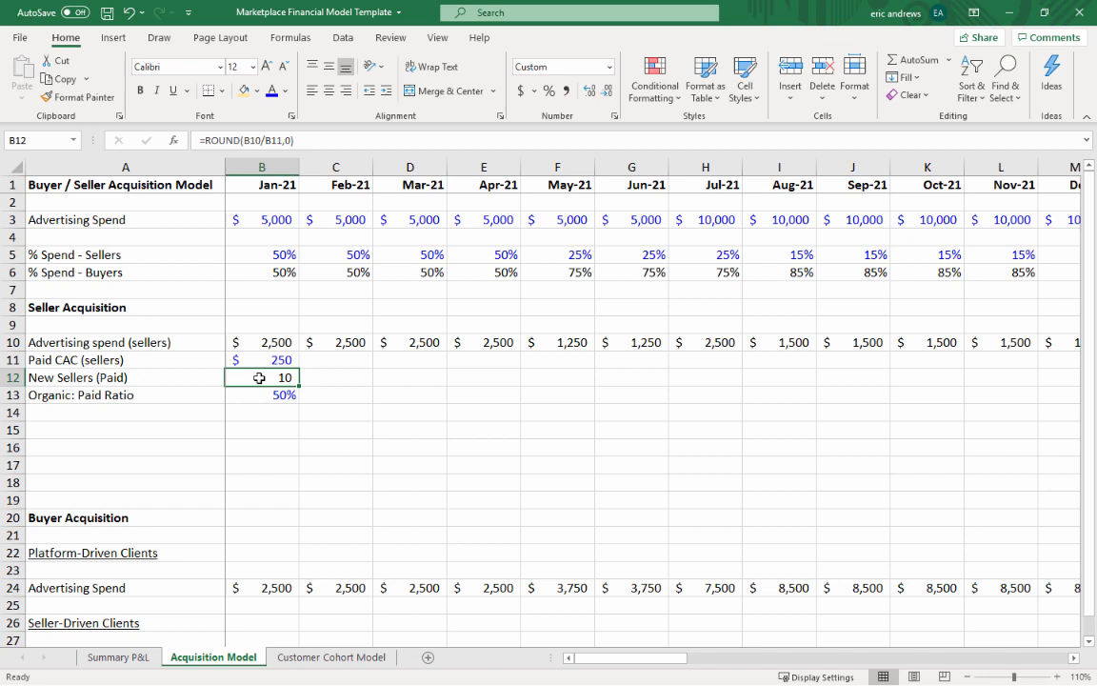
pyautogui.click(178, 396)
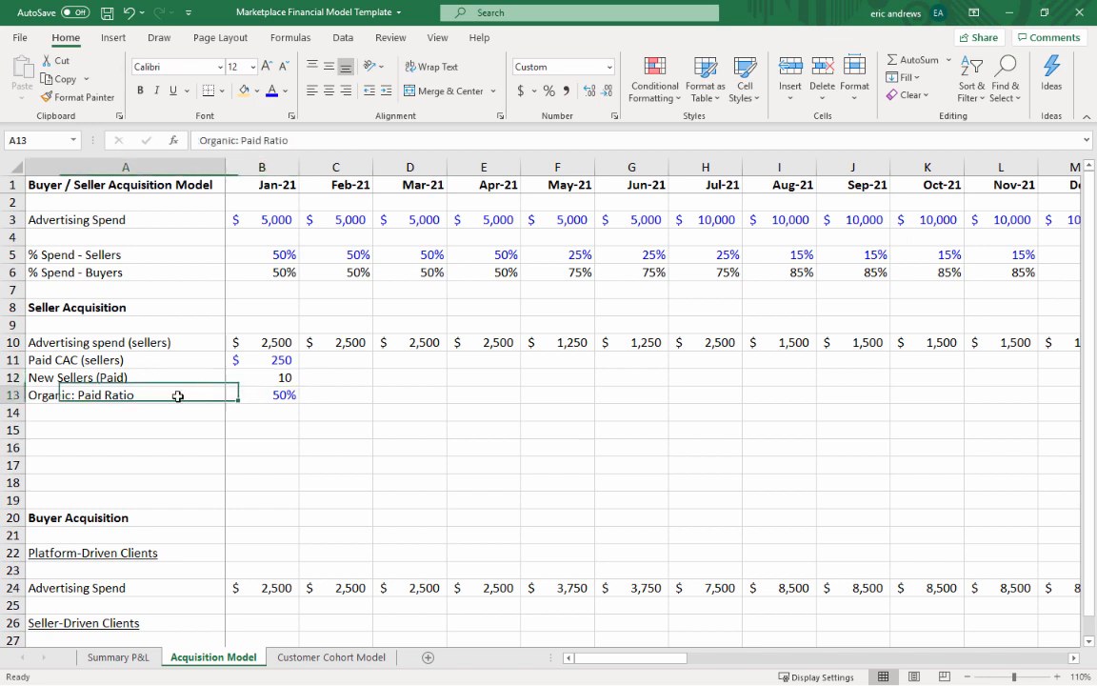
pyautogui.click(249, 398)
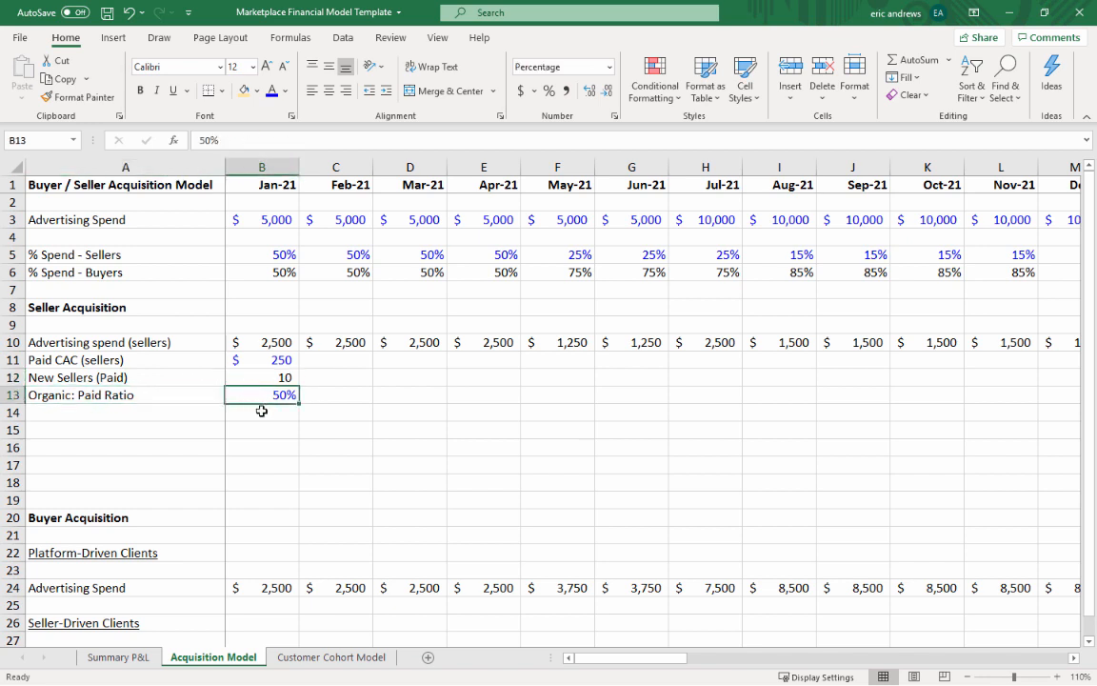
# - Enter the label "New Sellers (Organic)" in cell A14, below Organic: Paid Ratio
pyautogui.click(181, 414)
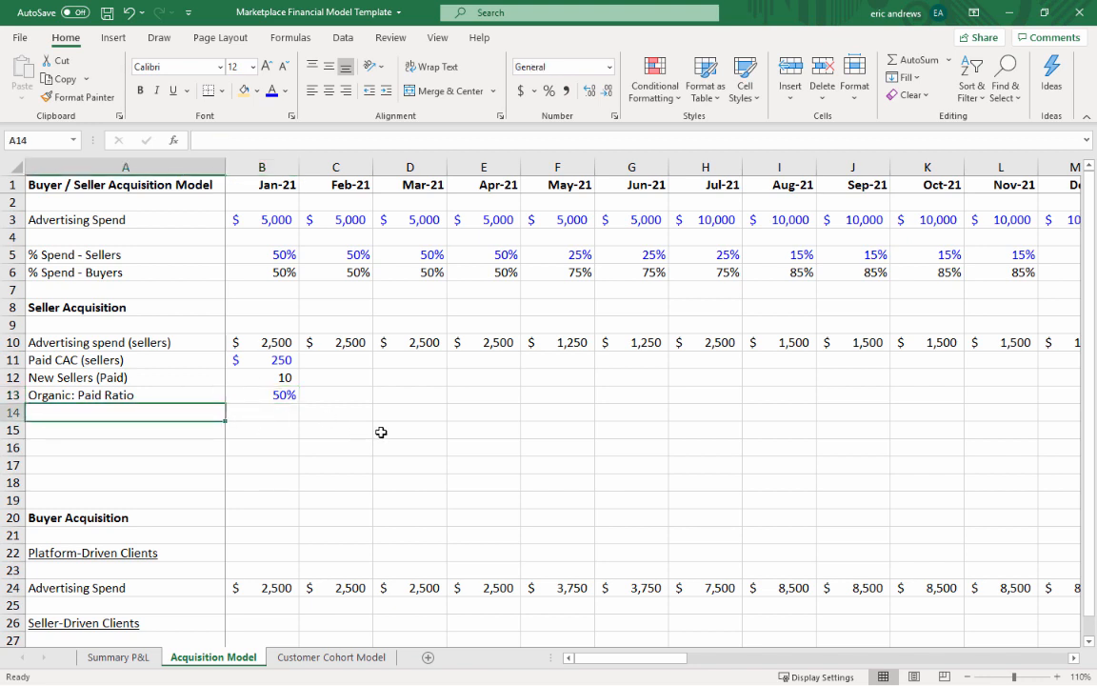
pyautogui.write('New Sellers ')
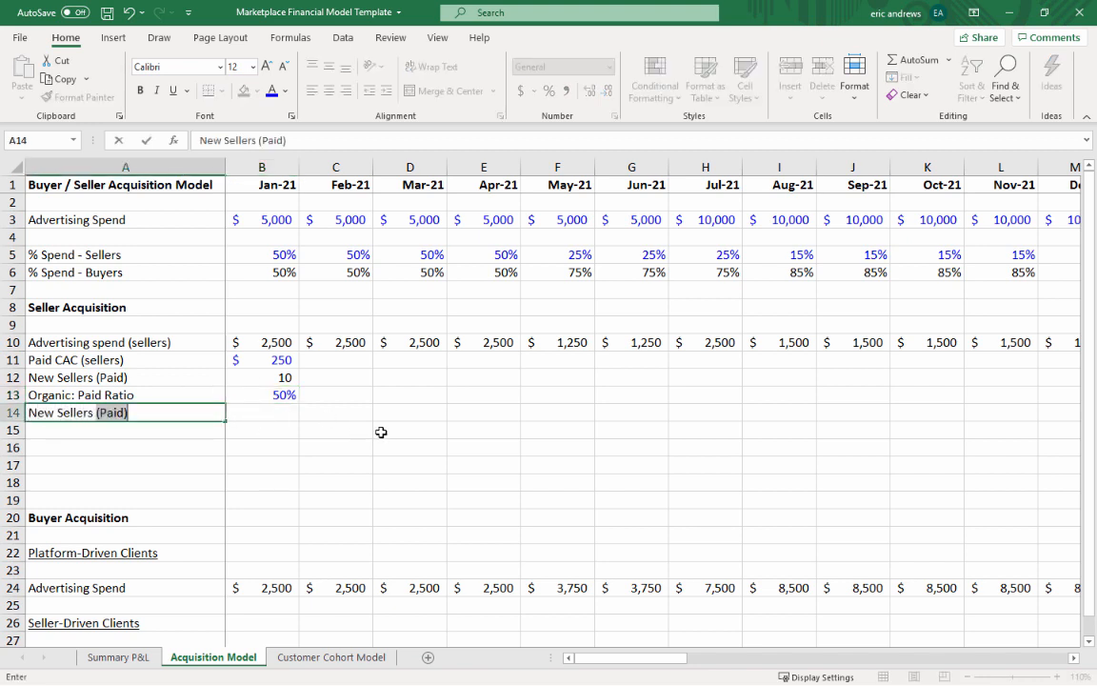
pyautogui.write('(Organic)')
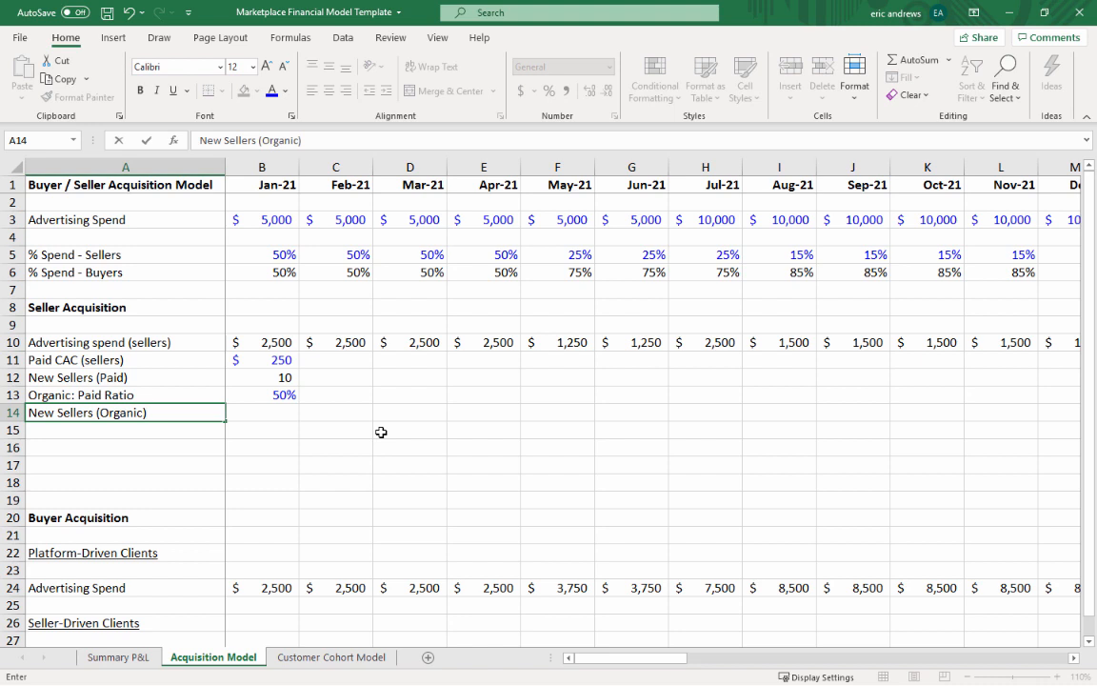
pyautogui.press('Tab')
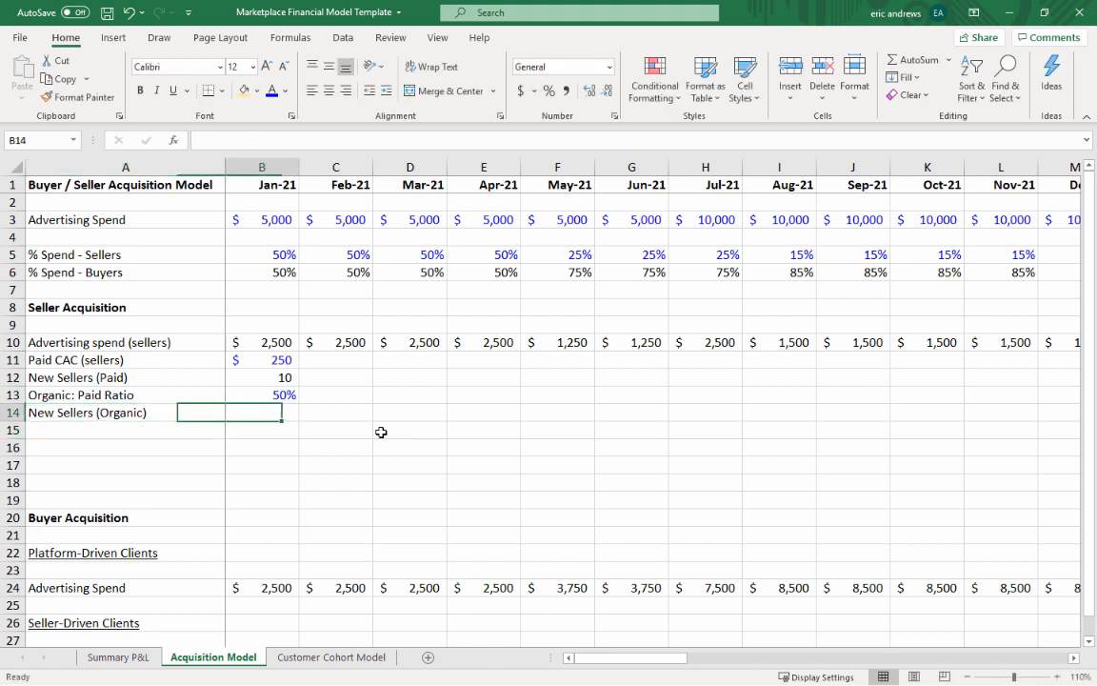
# - Calculate Jan-21 New Sellers (Organic) in B14 as =ROUND(B12*B13,0), formatted in comma style without decimals
pyautogui.write('=RO')
pyautogui.write('UND')
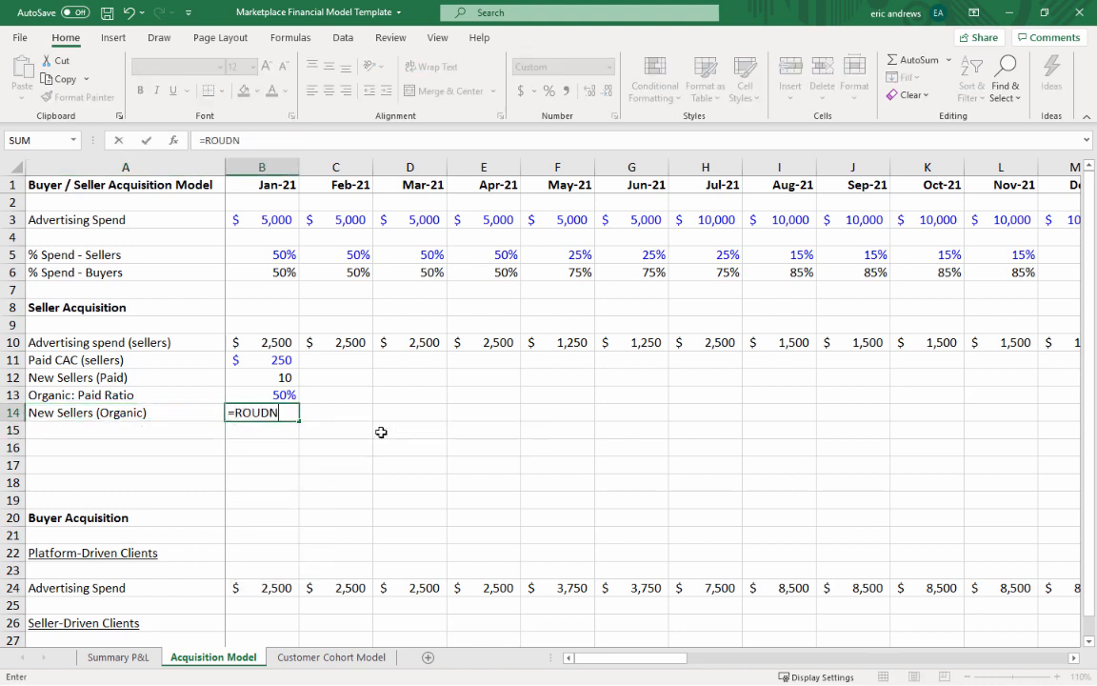
pyautogui.write('(')
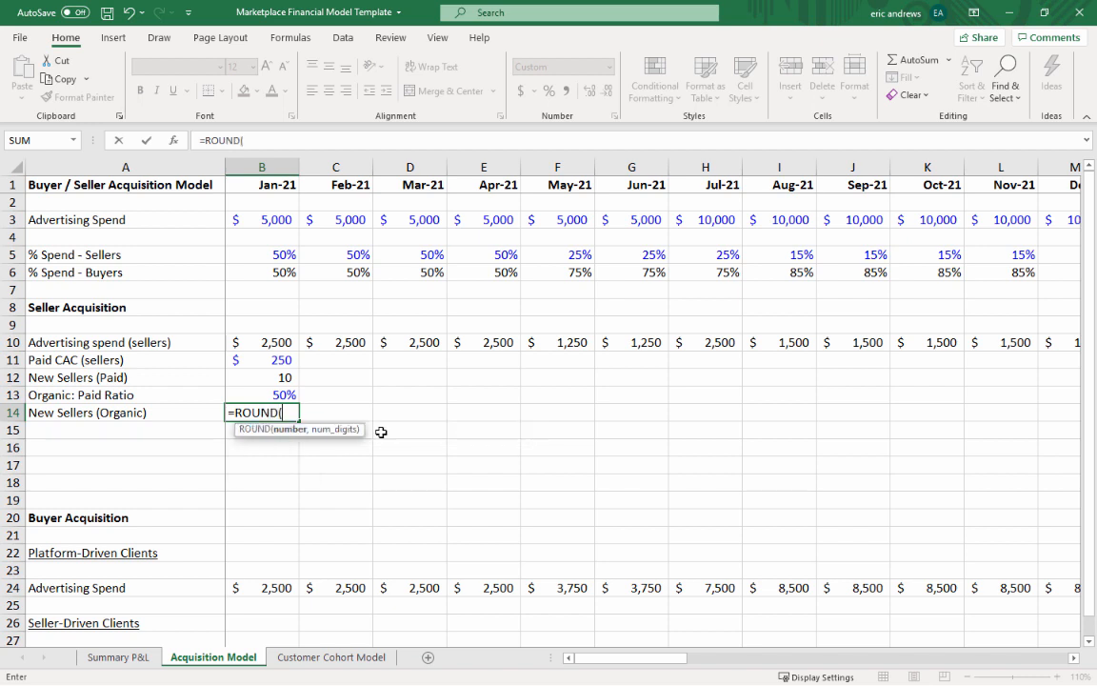
pyautogui.press('Up')
pyautogui.press('Up')
pyautogui.write('*')
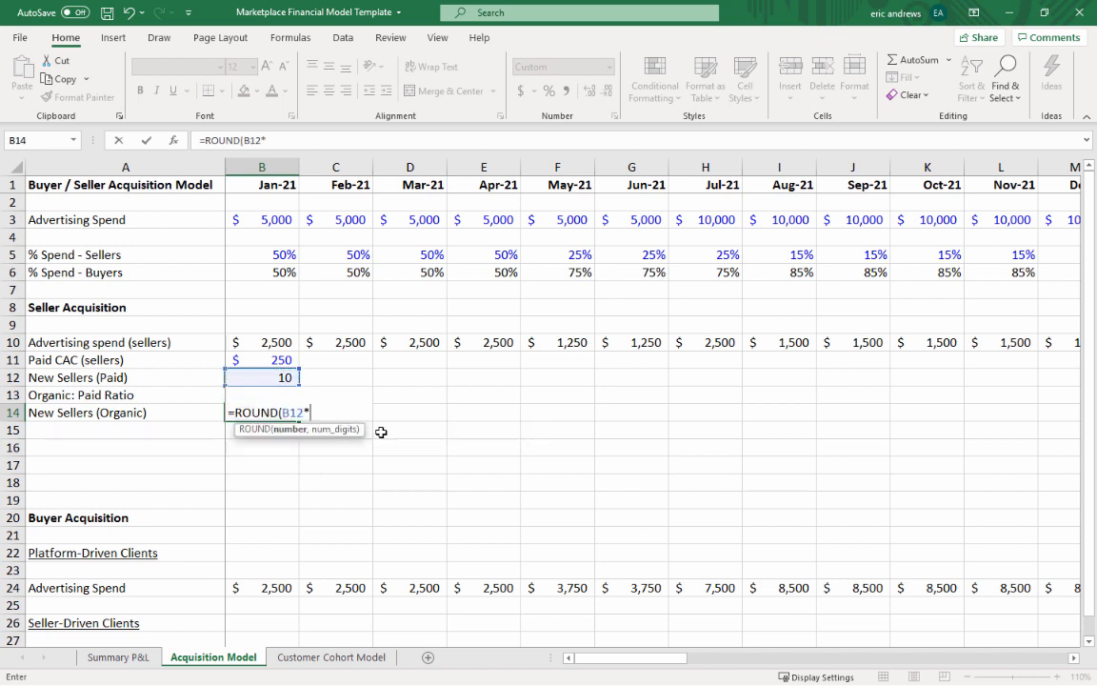
pyautogui.press('Up')
pyautogui.write(')')
pyautogui.press('Return')
pyautogui.press('Return')
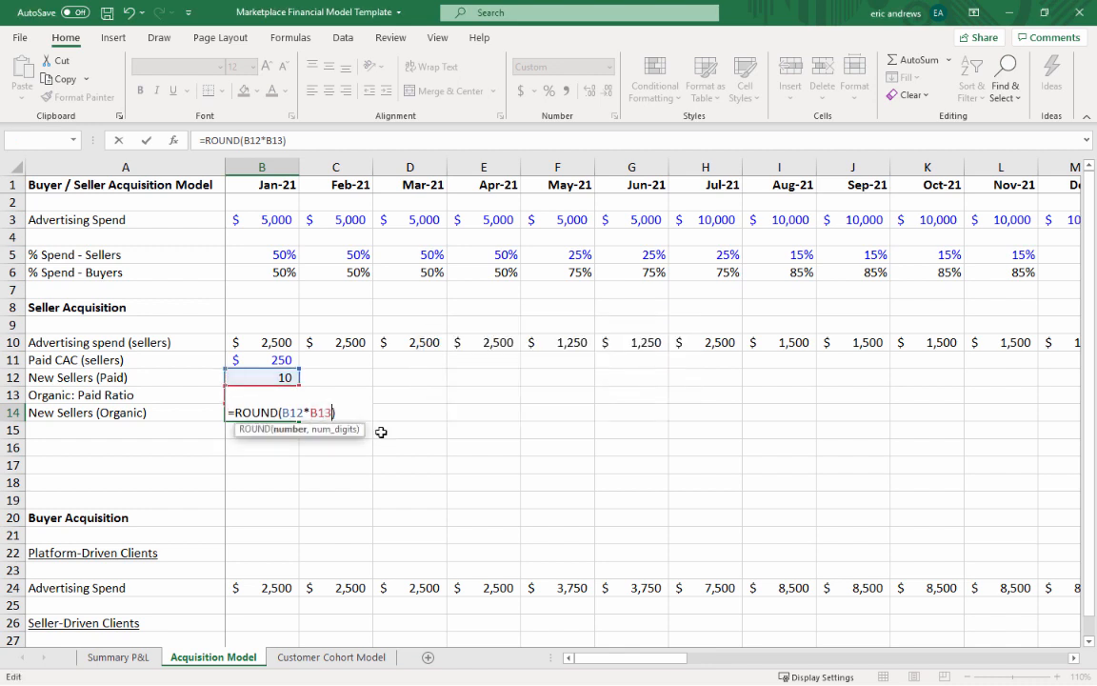
pyautogui.write(',0')
pyautogui.press('Return')
pyautogui.press('Up')
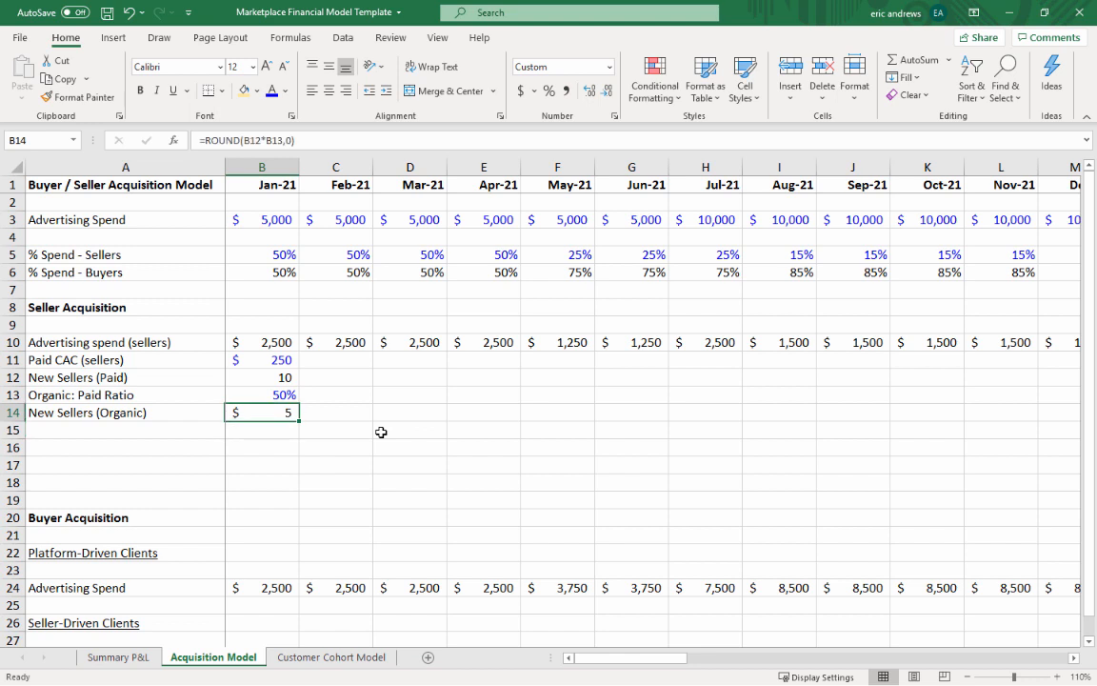
pyautogui.click(567, 90)
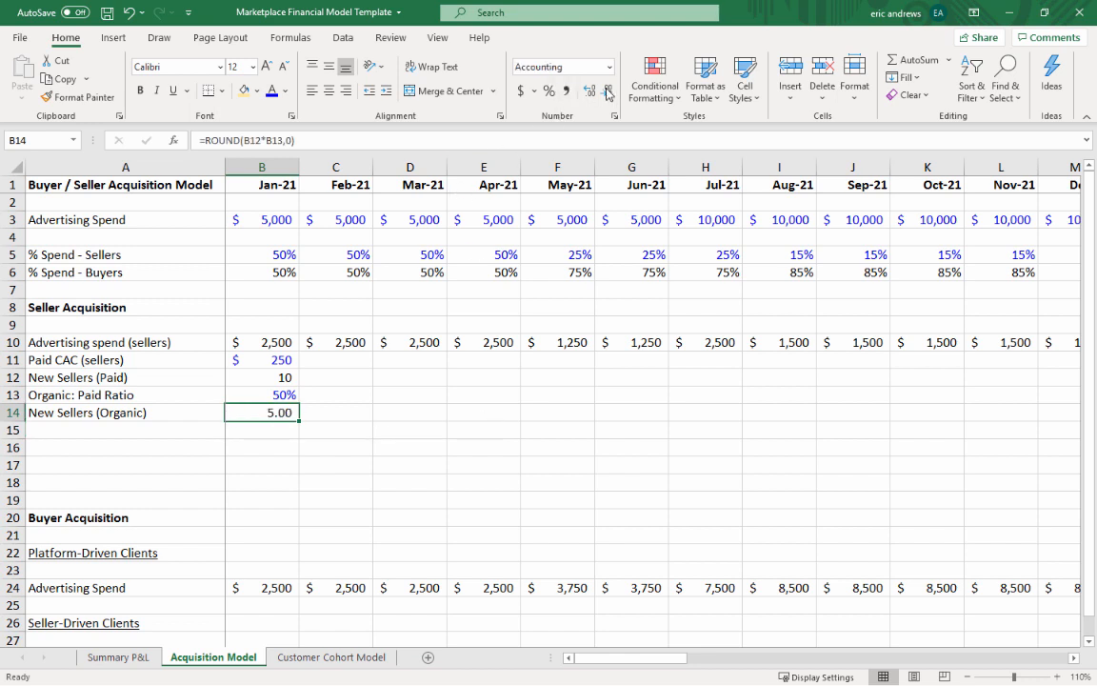
pyautogui.doubleClick(605, 91)
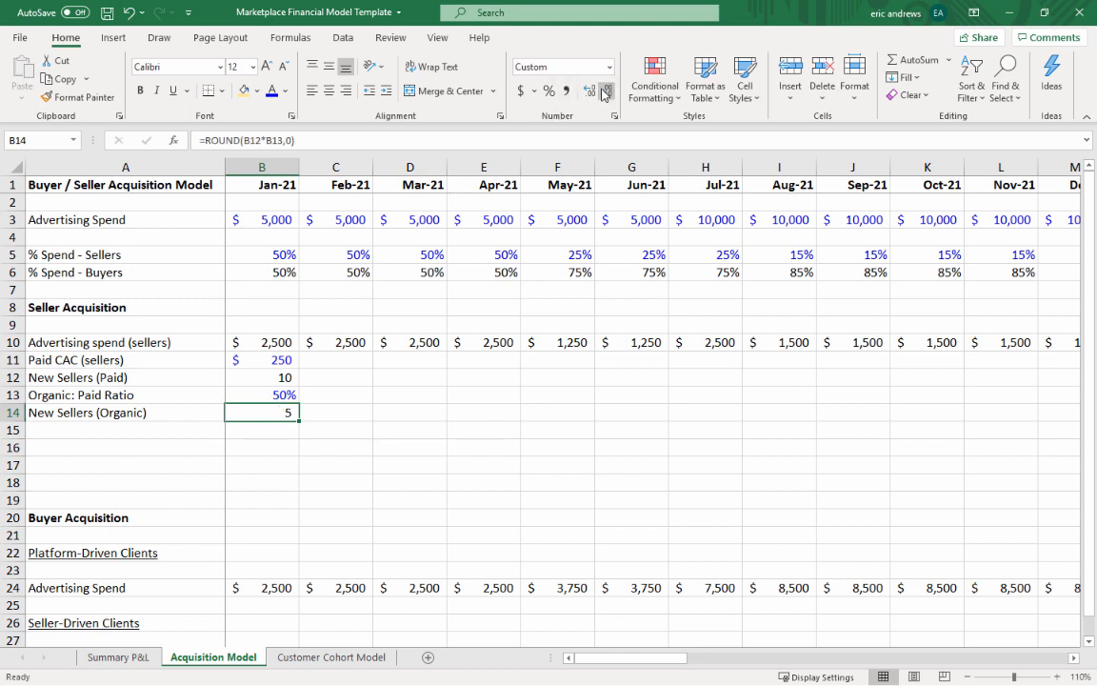
# - Enter the label "Total New Sellers" in cell A15, below New Sellers (Organic)
pyautogui.click(137, 434)
pyautogui.write('T')
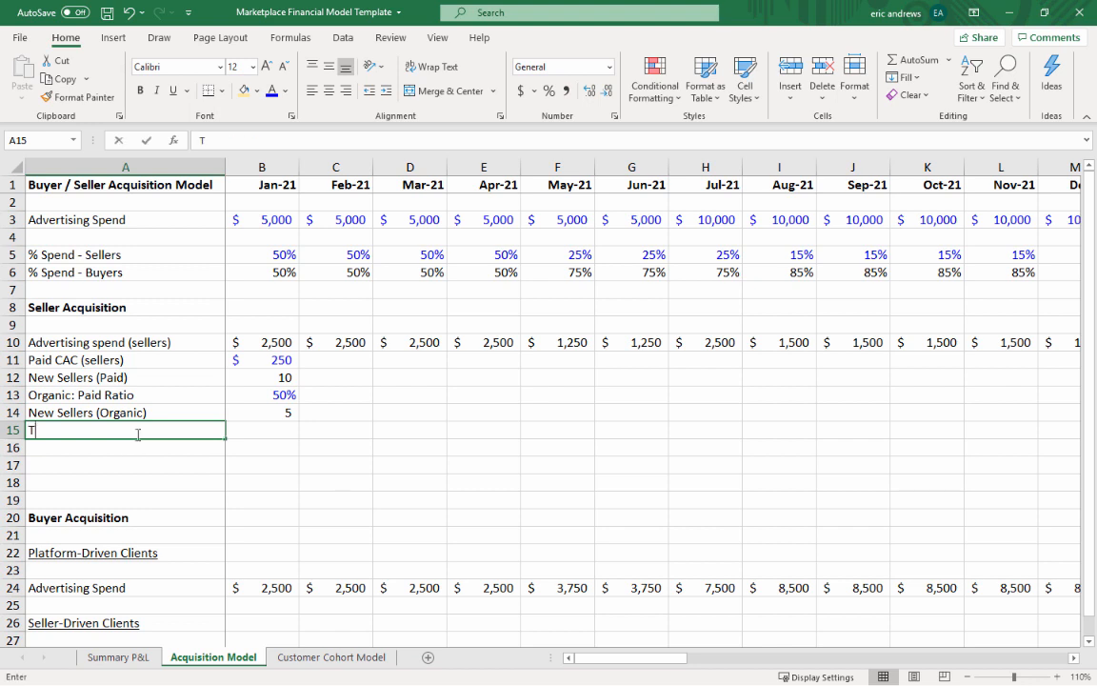
pyautogui.write('otal New Seller')
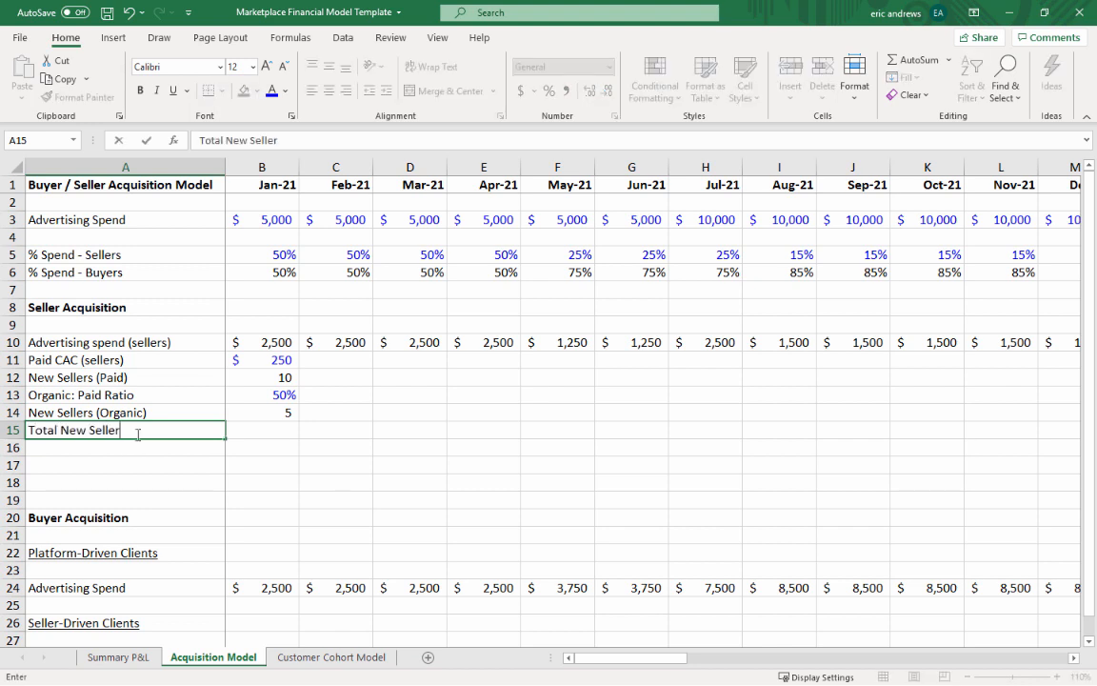
pyautogui.press('Tab')
# - Calculate Jan-21 Total New Sellers in B15 as =B12+B14, formatted in comma style without decimals
pyautogui.write('=')
pyautogui.press('Up')
pyautogui.press('Up')
pyautogui.press('Up')
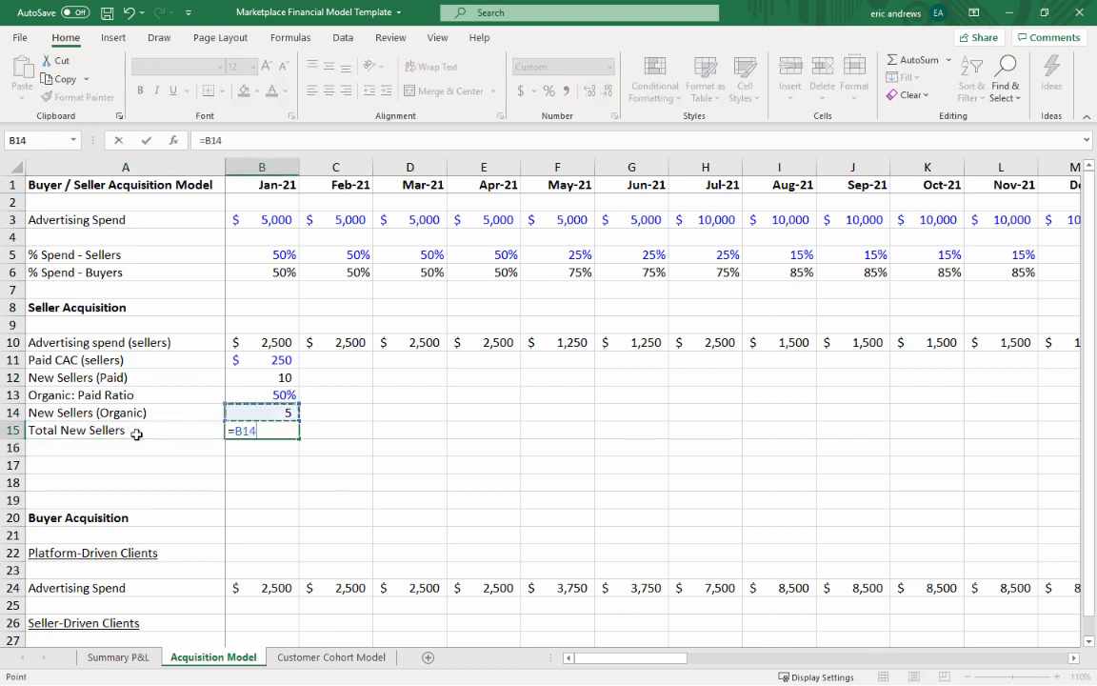
pyautogui.write('+')
pyautogui.press('Up')
pyautogui.hotkey('ctrl', 'Return')
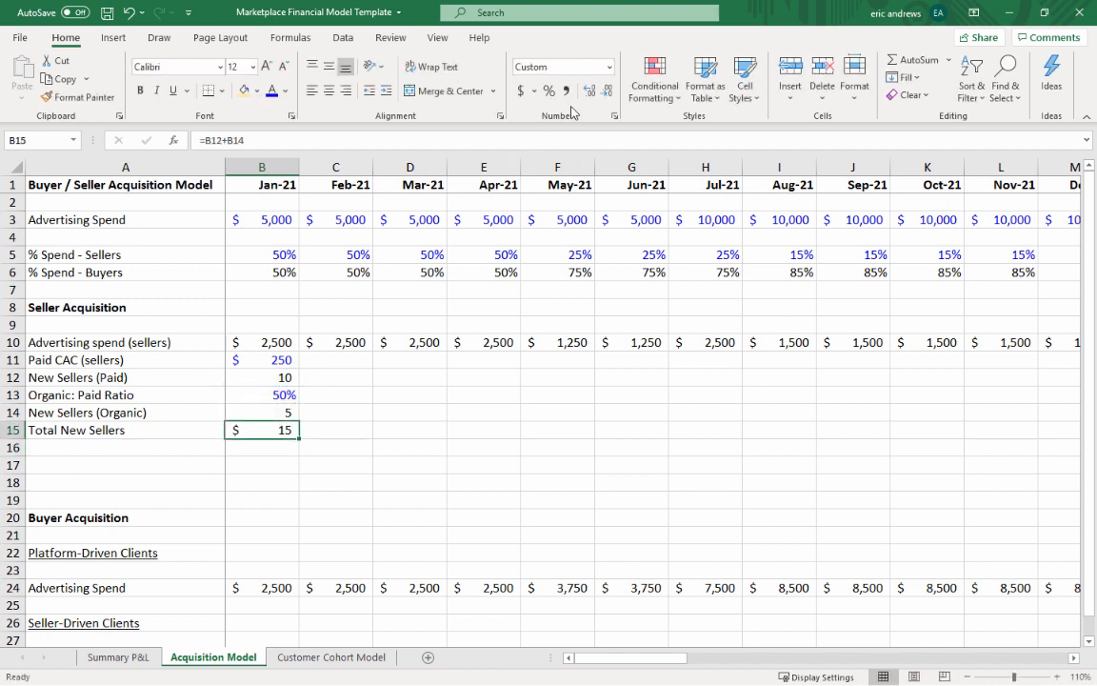
pyautogui.click(565, 91)
pyautogui.click(607, 91)
pyautogui.click(608, 91)
# - Insert two blank rows at rows 17 and 18, above the Buyer Acquisition section
pyautogui.click(134, 461)
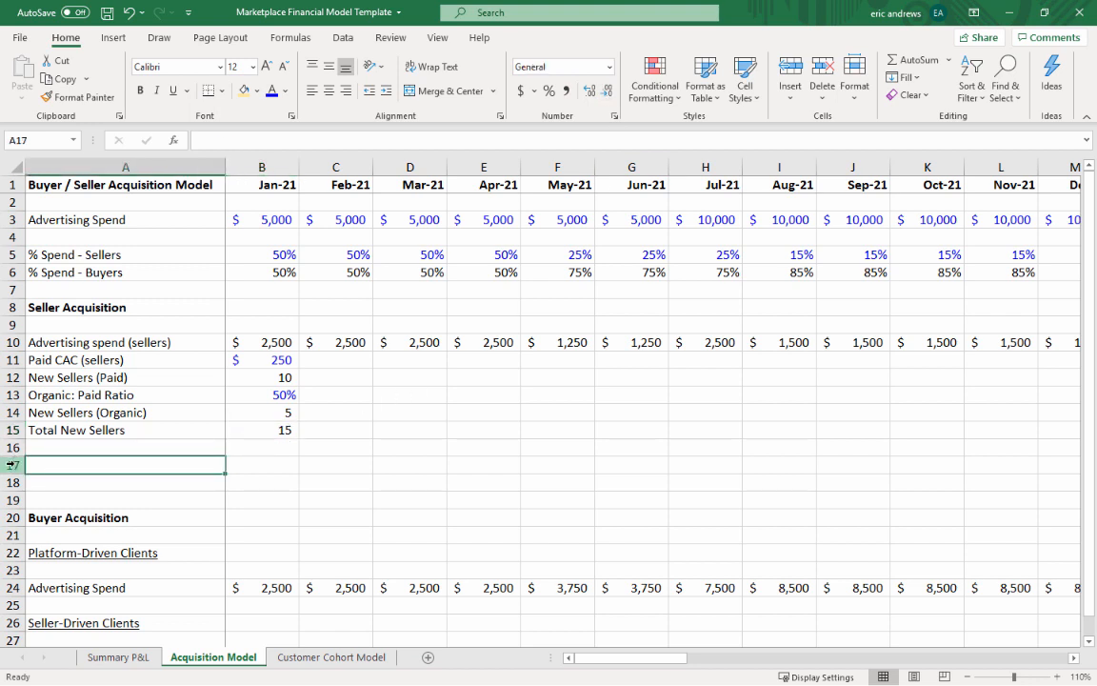
pyautogui.moveTo(11, 464); pyautogui.dragTo(13, 481)
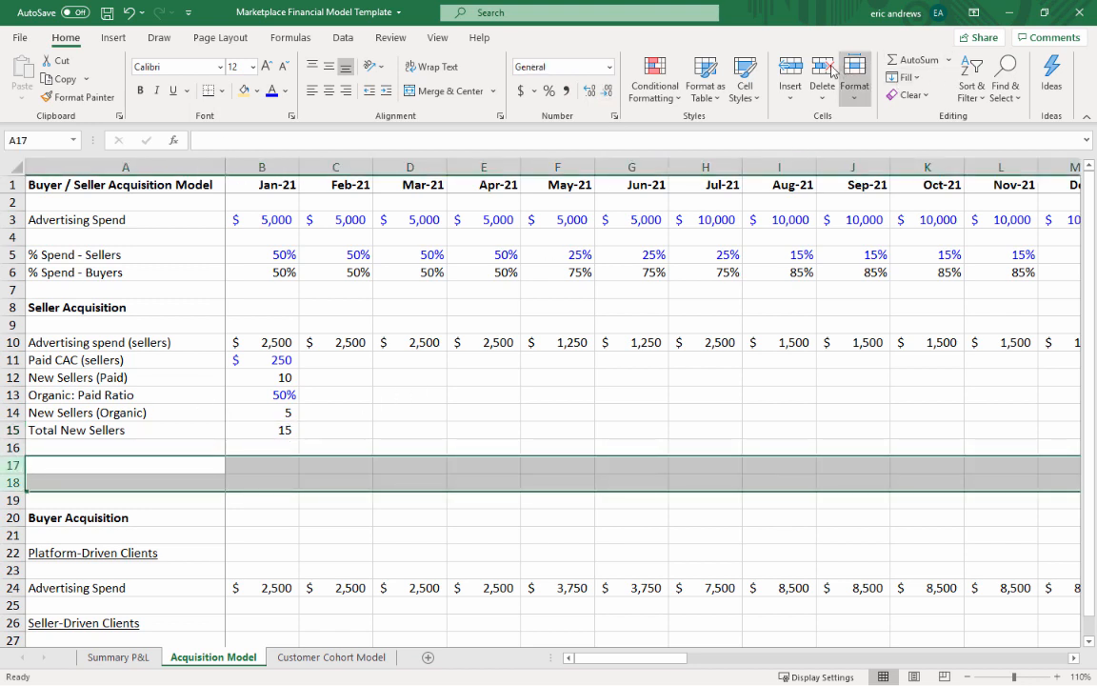
pyautogui.click(790, 69)
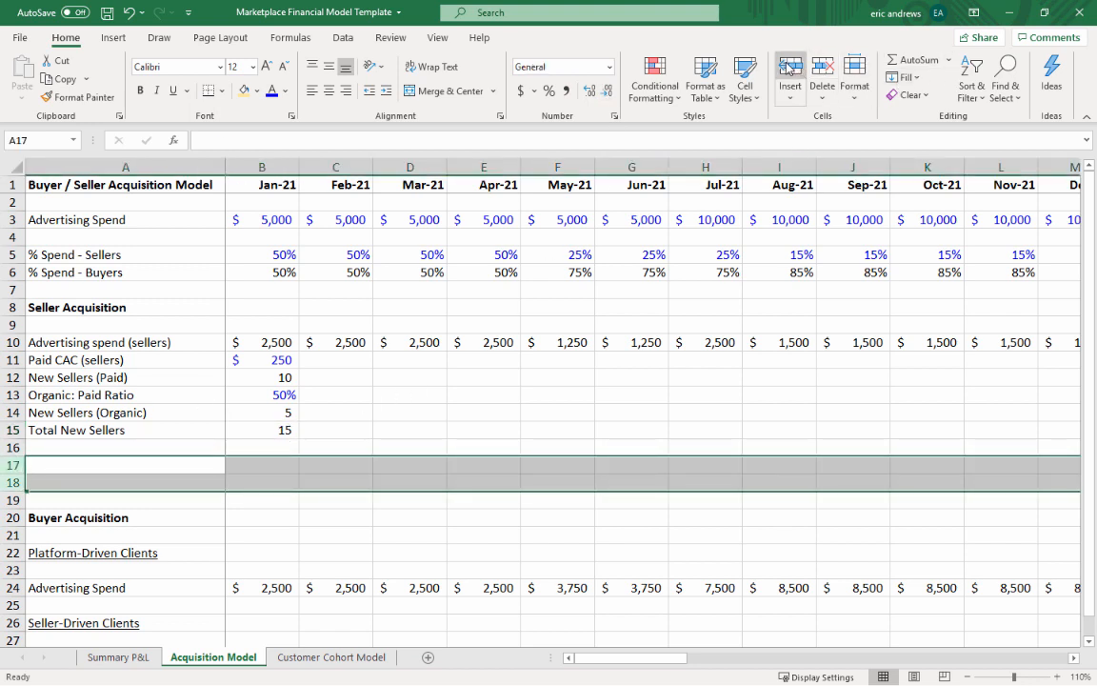
# - Enter the label "Direct Sales Team (Headcount)" in cell A17, correcting the spelling of Headcount
pyautogui.click(110, 465)
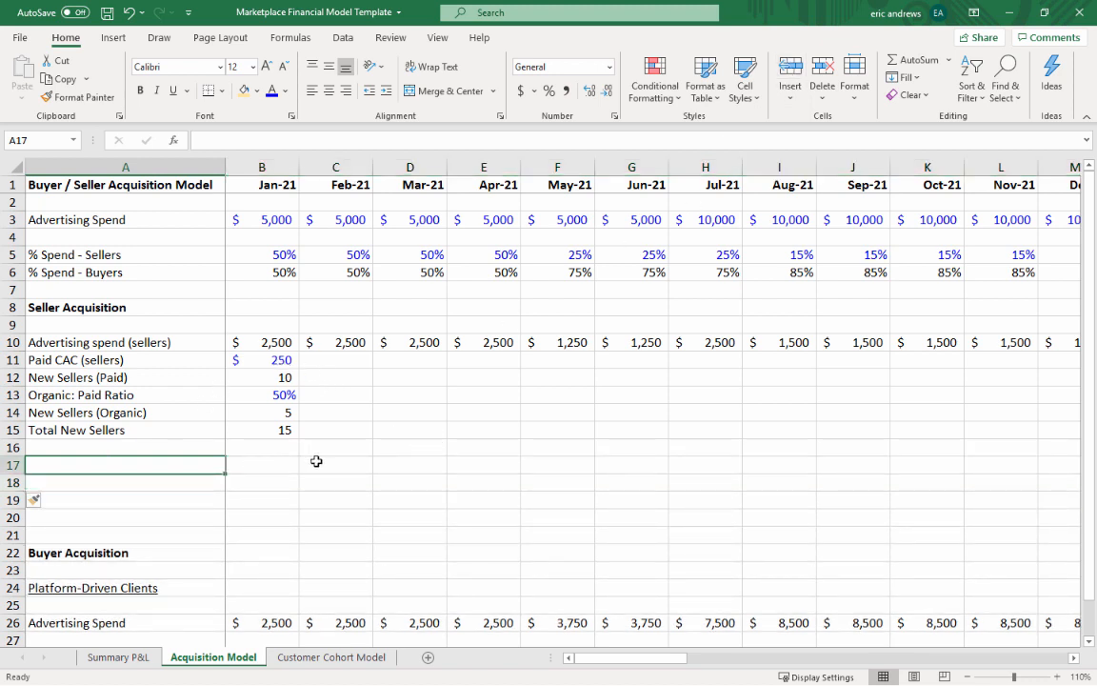
pyautogui.scroll(-1, 316, 461)
pyautogui.write('Direc')
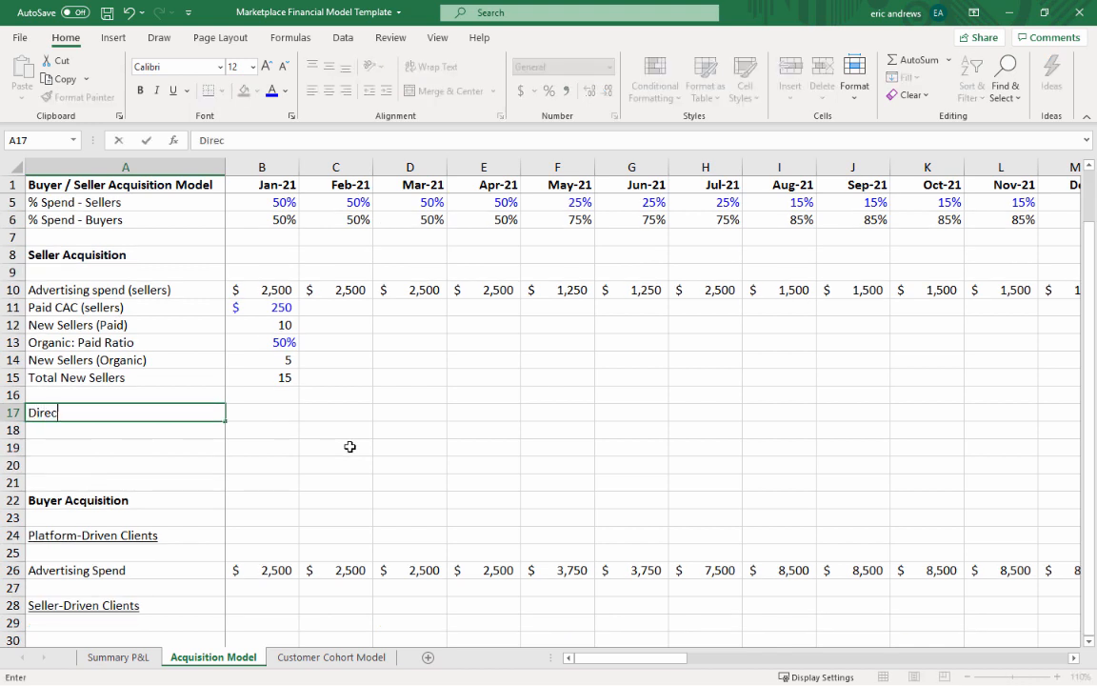
pyautogui.write('t Sales Team ')
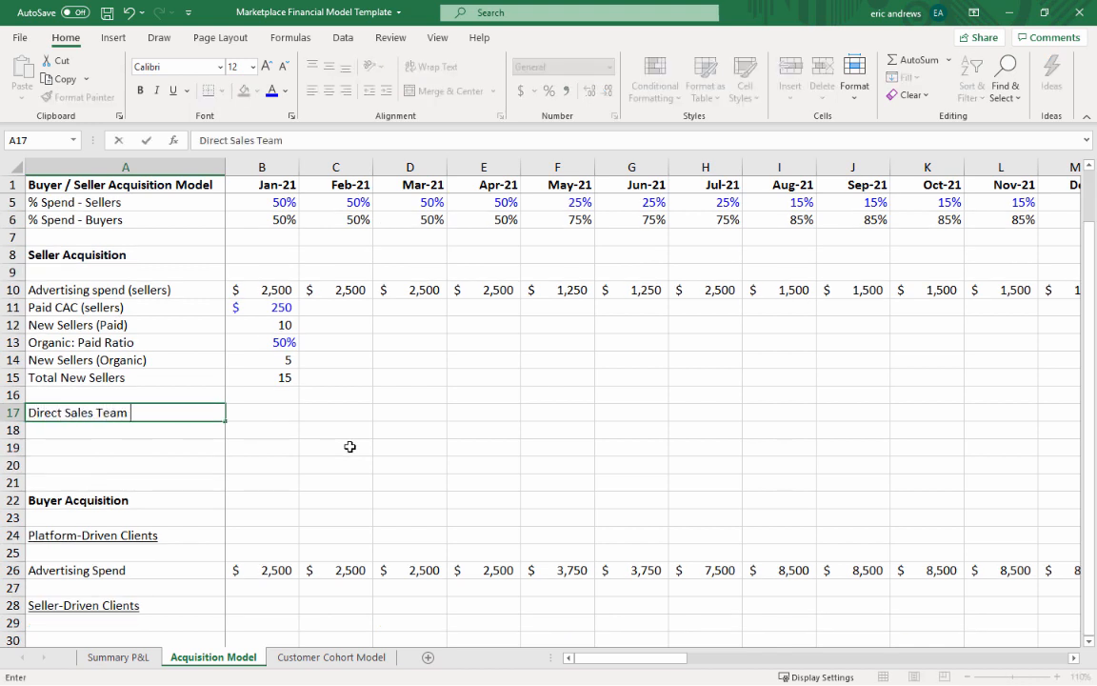
pyautogui.write('(Heacount)')
pyautogui.press('Return')
pyautogui.press('Up')
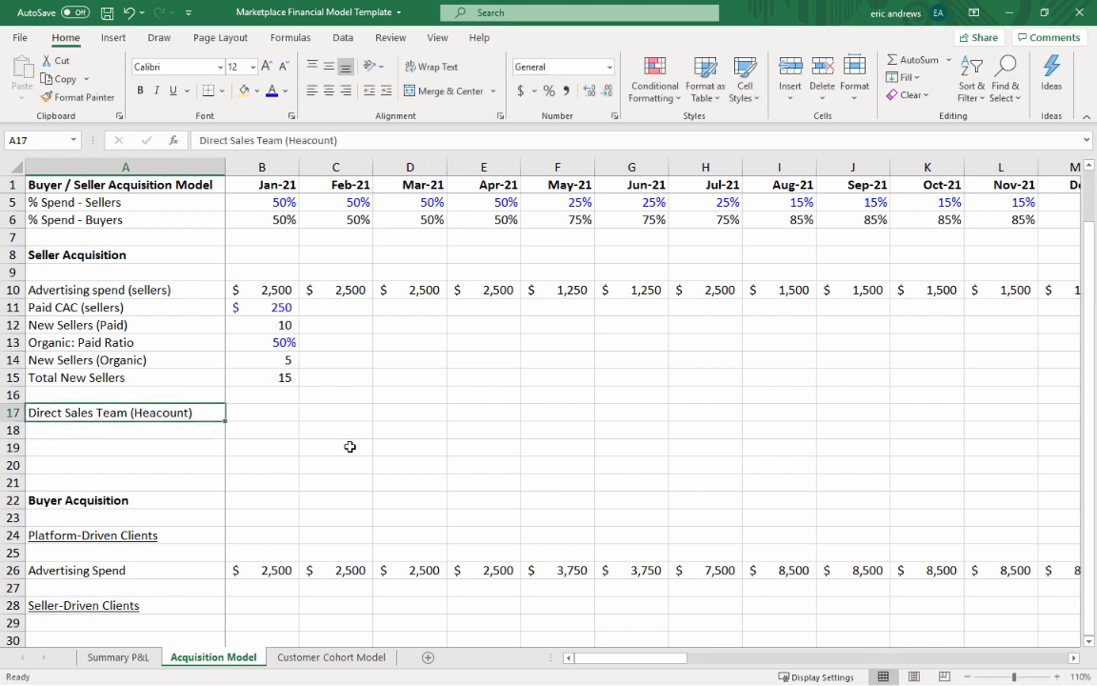
pyautogui.press('F2')
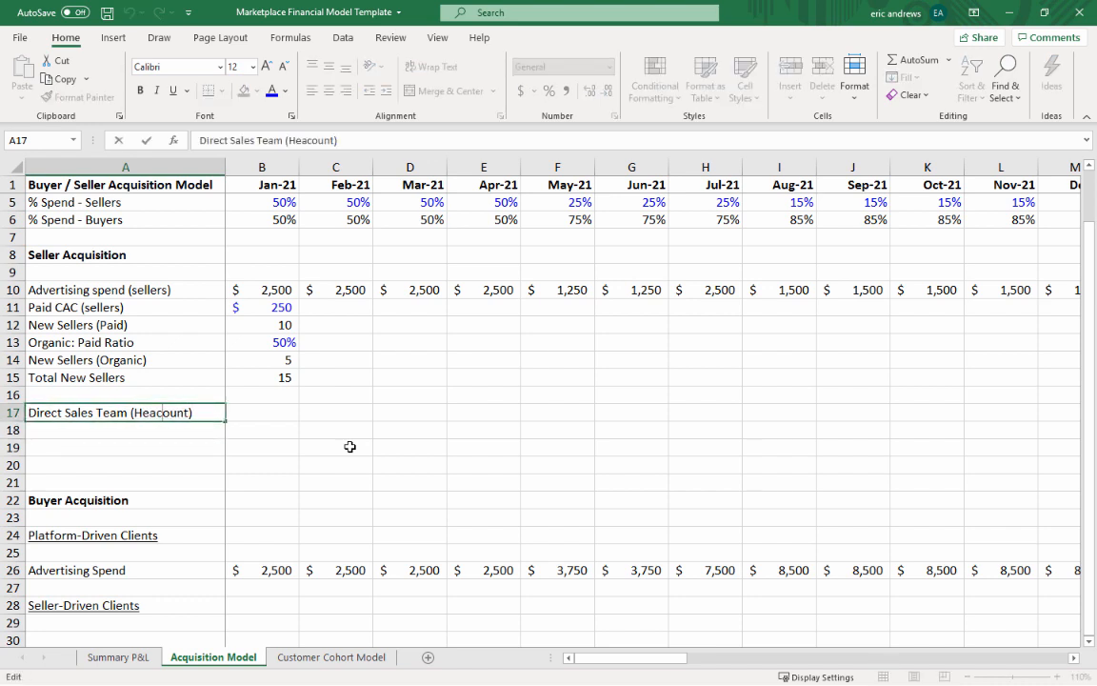
pyautogui.write('d')
pyautogui.press('Return')
# - Enter 1 as the Jan-21 Direct Sales Team headcount in B17, in comma style without decimals and blue font
pyautogui.press('Up')
pyautogui.press('Right')
pyautogui.write('1')
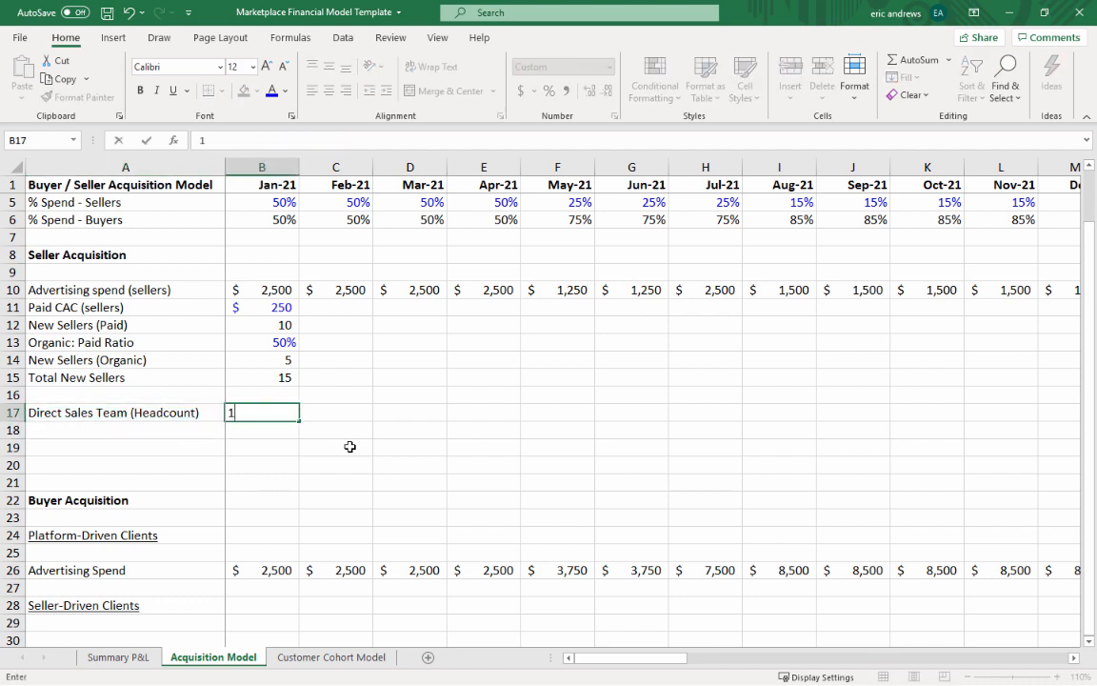
pyautogui.hotkey('ctrl', 'Return')
pyautogui.click(567, 90)
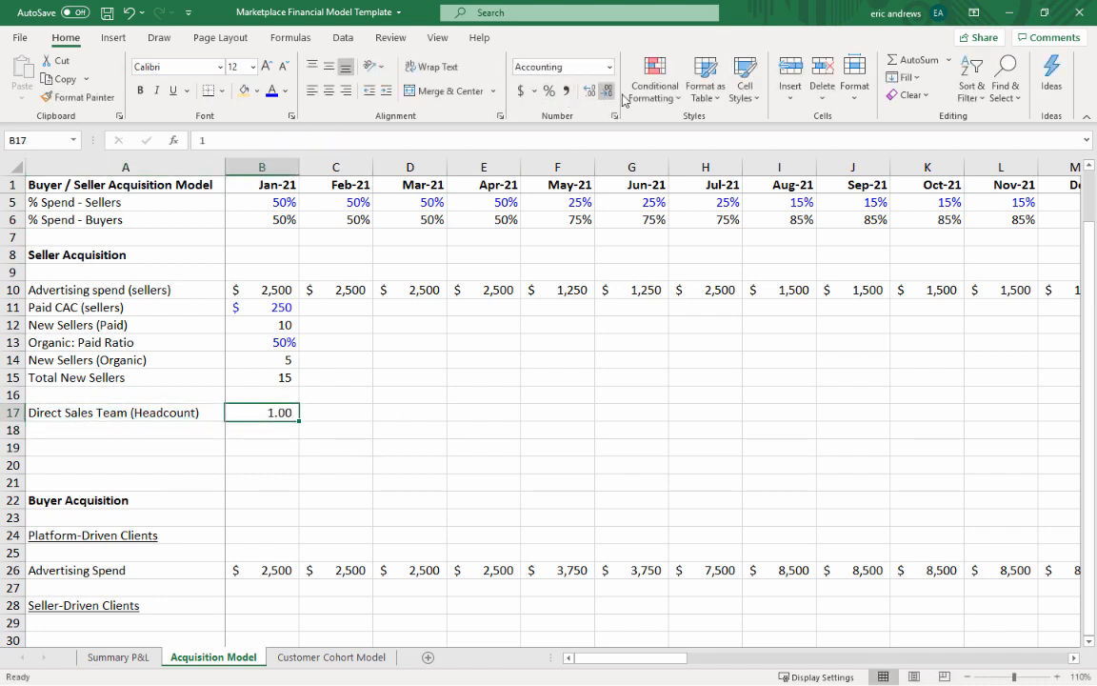
pyautogui.click(607, 95)
pyautogui.click(608, 95)
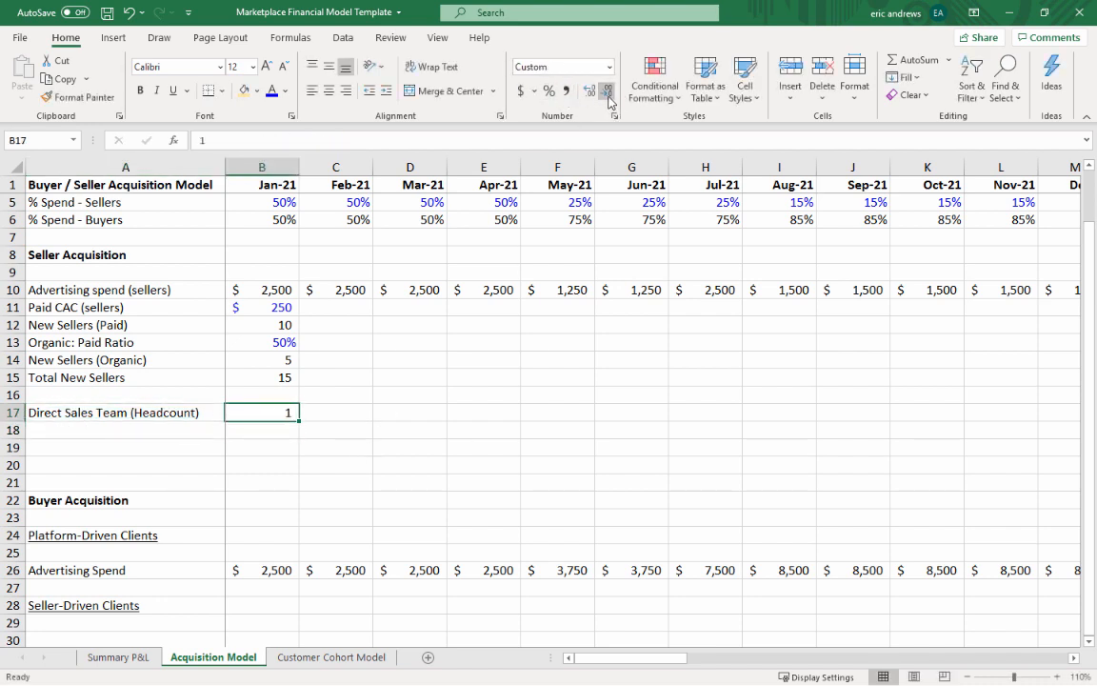
pyautogui.click(275, 93)
# - Review the Jan-21 seller acquisition cells from B10 down, comparing the font colour of hardcoded inputs and formulas
pyautogui.click(249, 290)
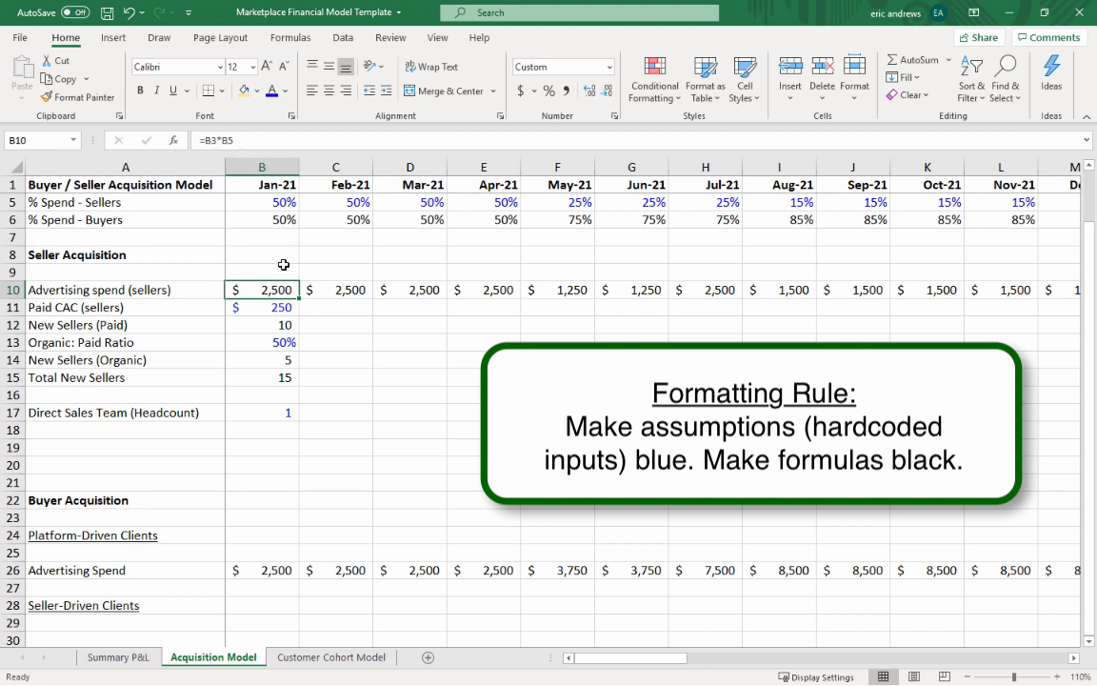
pyautogui.click(275, 305)
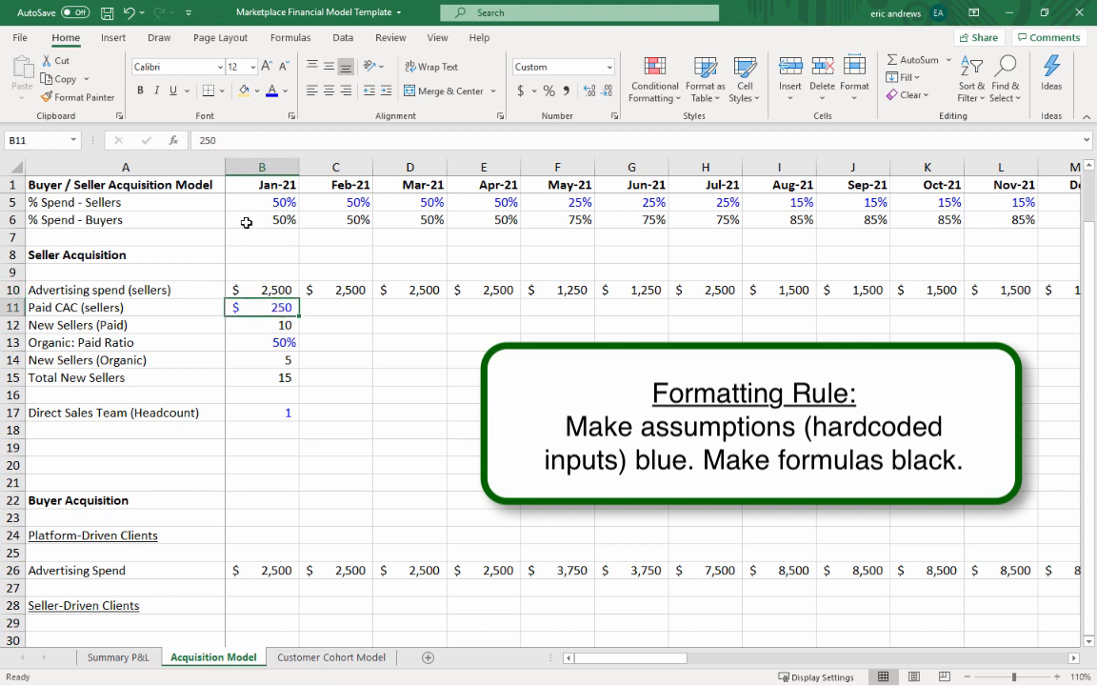
pyautogui.click(262, 329)
pyautogui.press('Down')
pyautogui.press('Down')
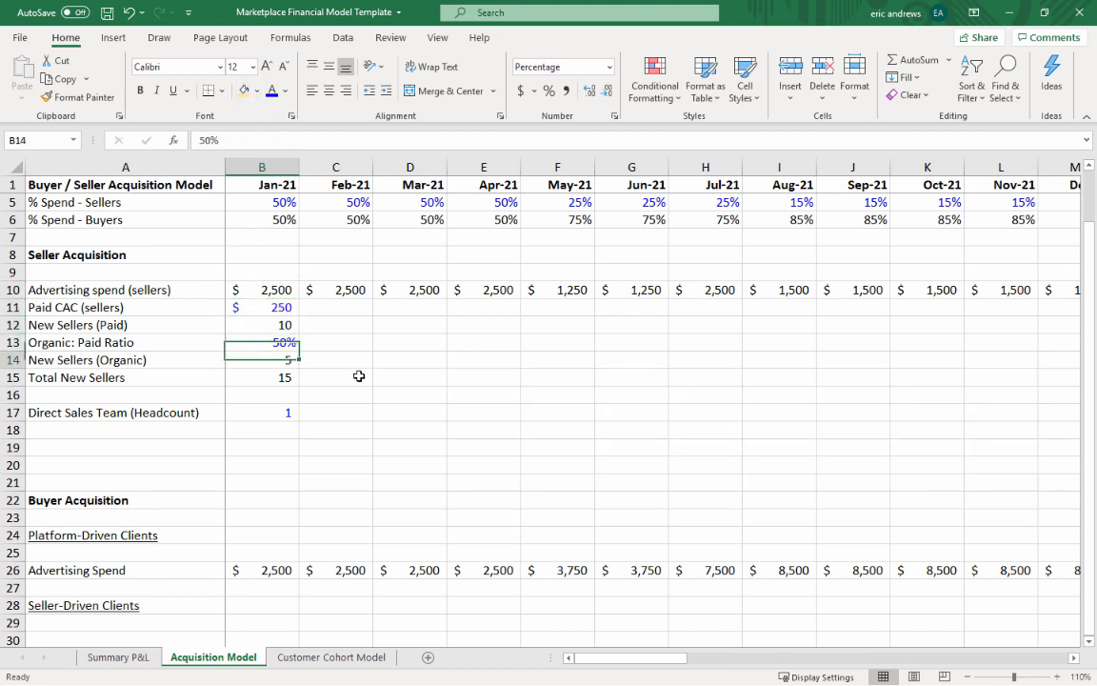
pyautogui.press('Down')
pyautogui.press('Down')
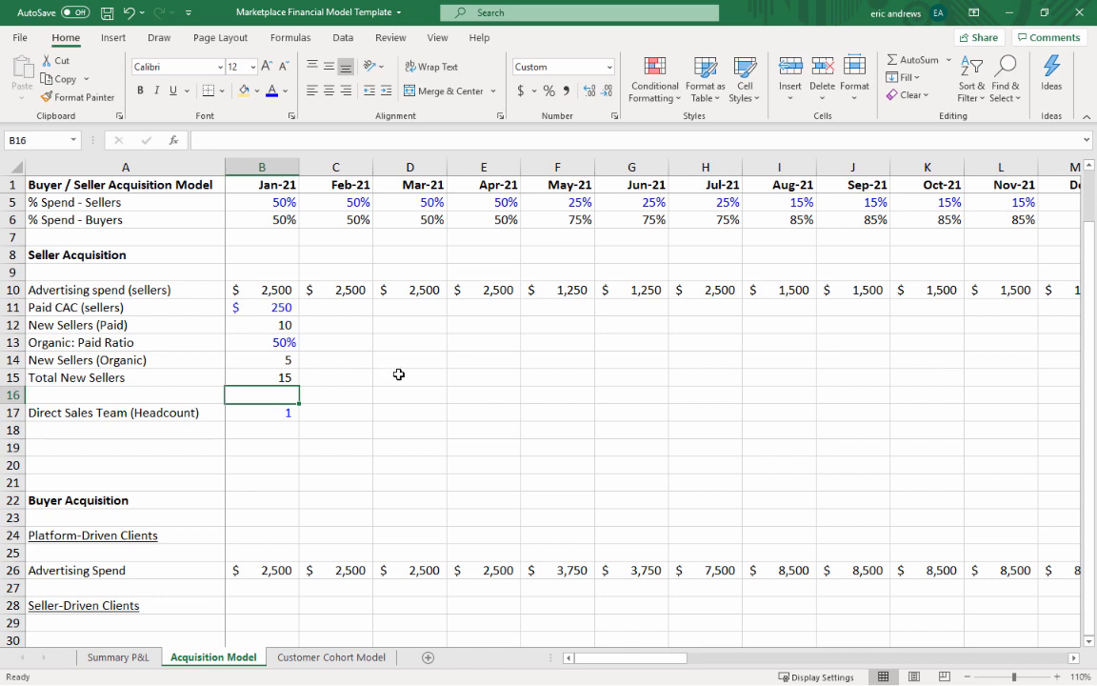
# - Enter the label "Sellers Added / Mo / EE" in cell A18, below Direct Sales Team (Headcount)
pyautogui.click(172, 432)
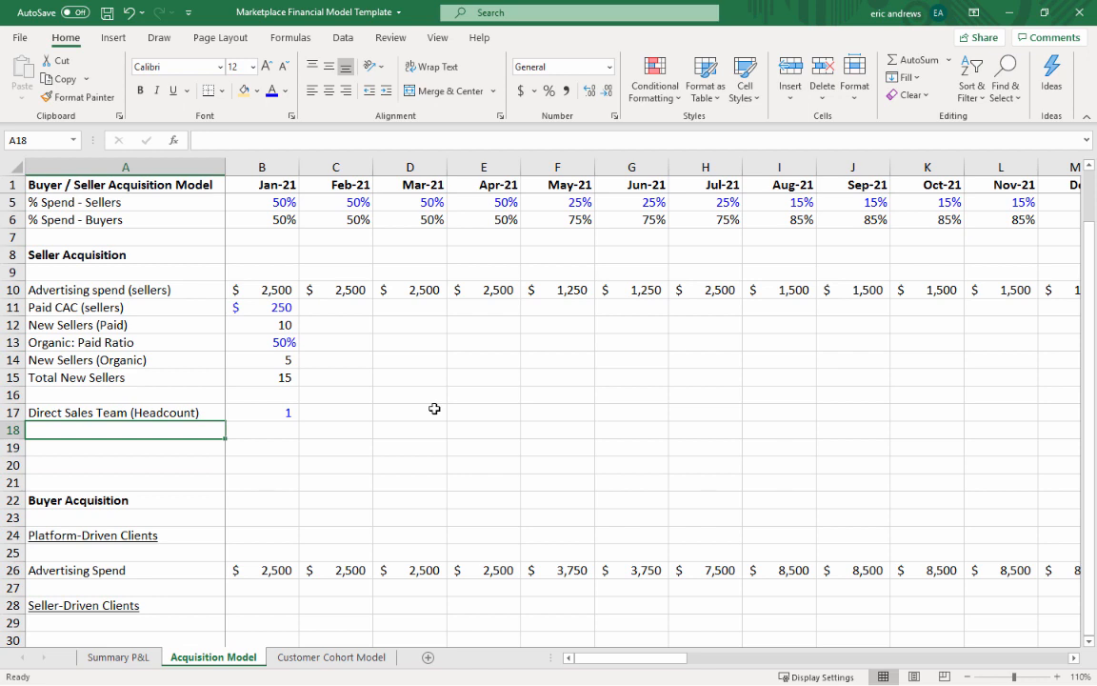
pyautogui.write('Sellers')
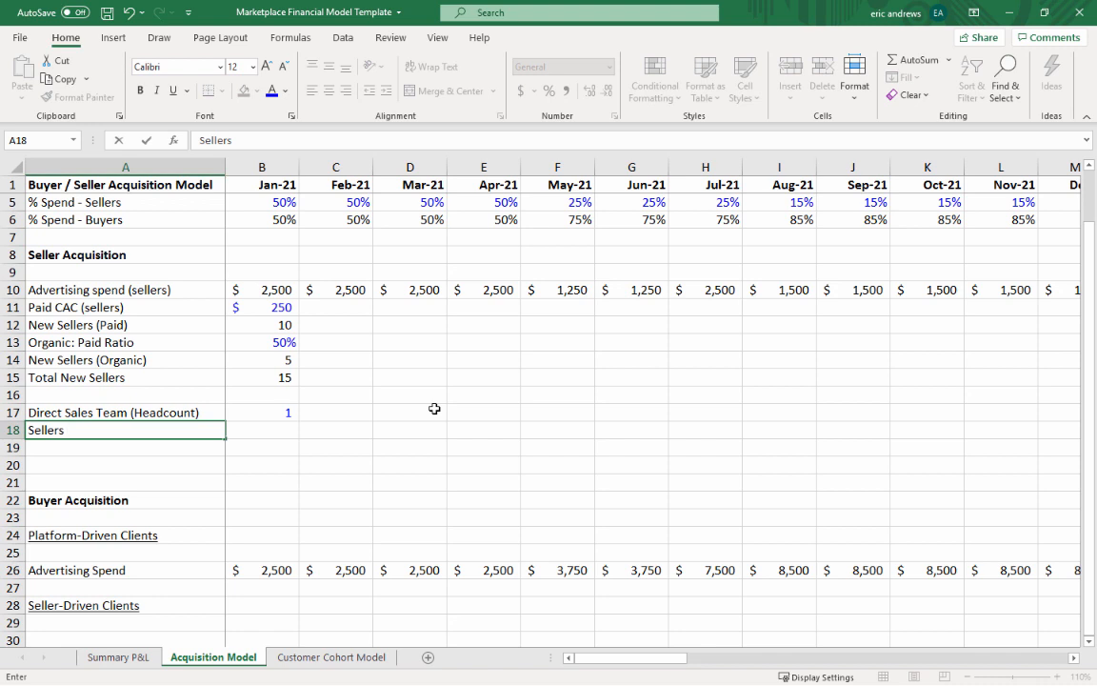
pyautogui.write('dded / Mo')
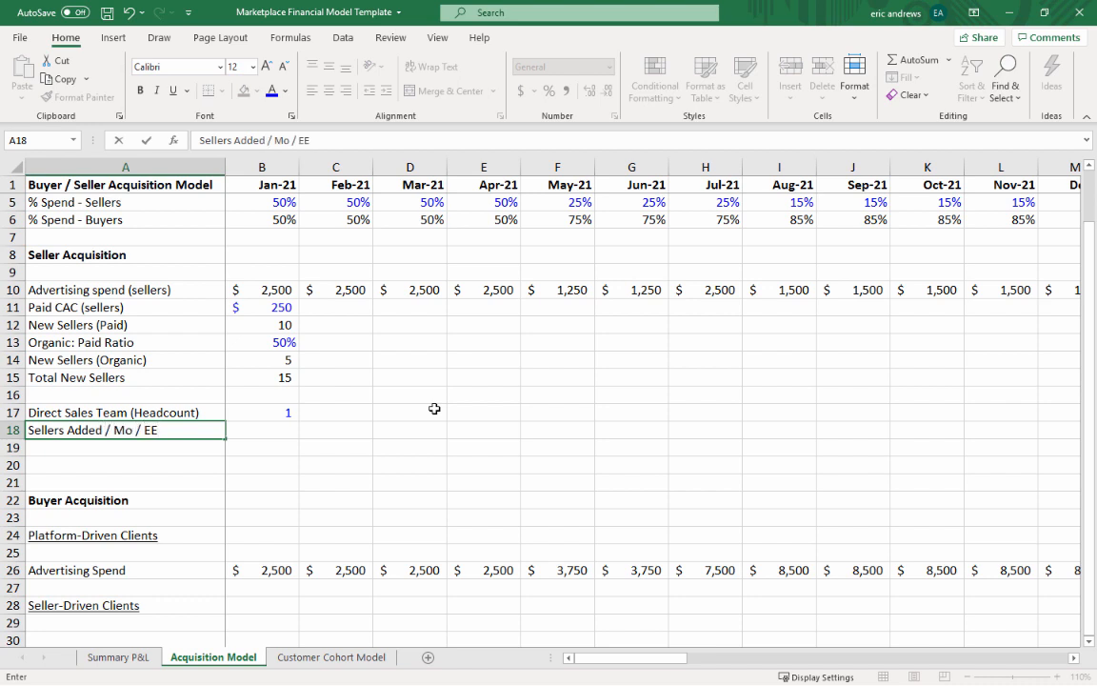
pyautogui.write(' / EE')
pyautogui.press('Return')
# - Copy the Jan-21 headcount cell B17 with its formatting to B18 and set Sellers Added / Mo / EE to 5
pyautogui.press('Up')
pyautogui.press('Right')
pyautogui.press('Up')
pyautogui.hotkey('ctrl', 'c')
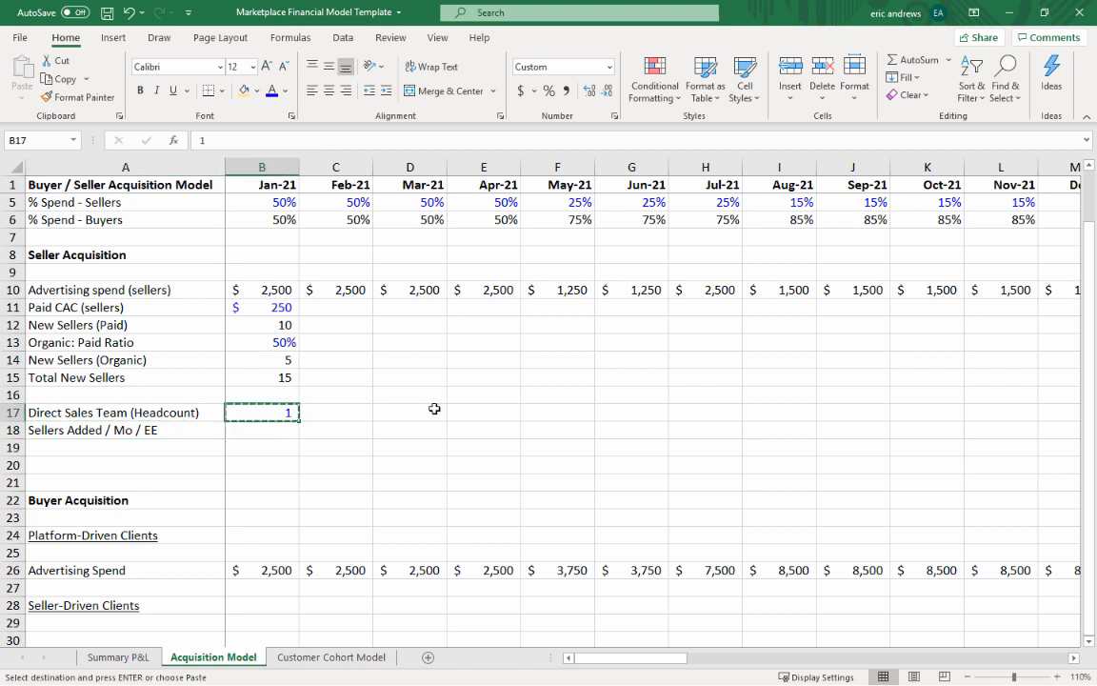
pyautogui.press('Down')
pyautogui.hotkey('ctrl', 'v')
pyautogui.write('5')
pyautogui.press('Return')
pyautogui.press('Up')
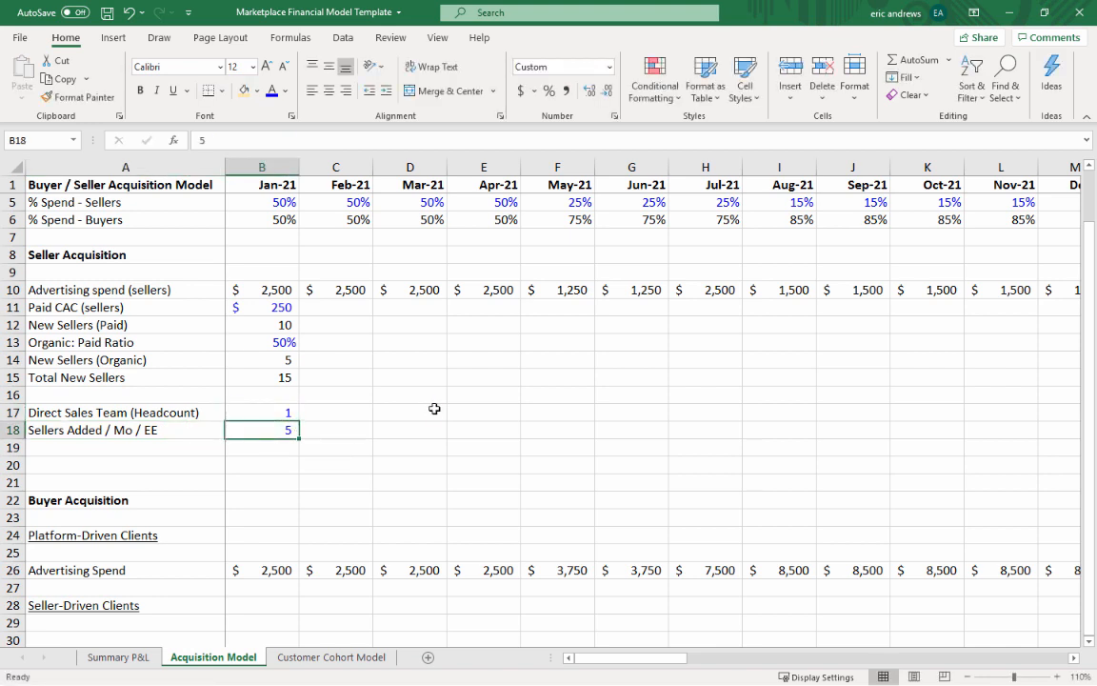
# - Enter the label "New Sellers (Sales Team)" in cell A19, below Sellers Added / Mo / EE
pyautogui.press('Left')
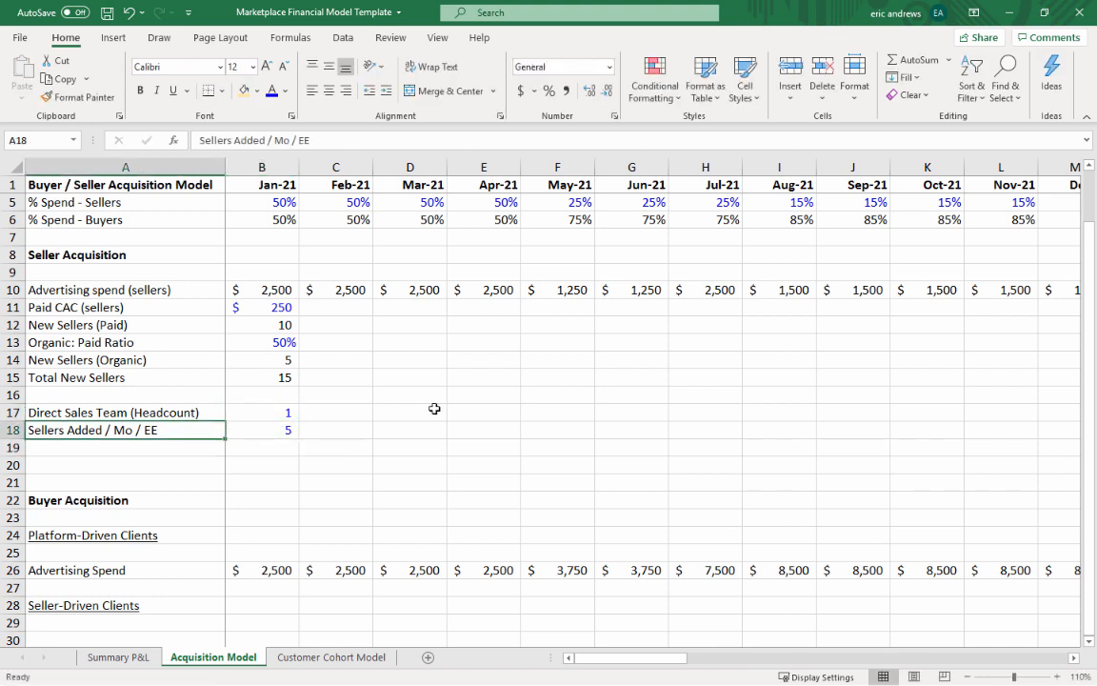
pyautogui.hotkey('ctrl', 'c')
pyautogui.press('Down')
pyautogui.hotkey('ctrl', 'v')
pyautogui.write('New')
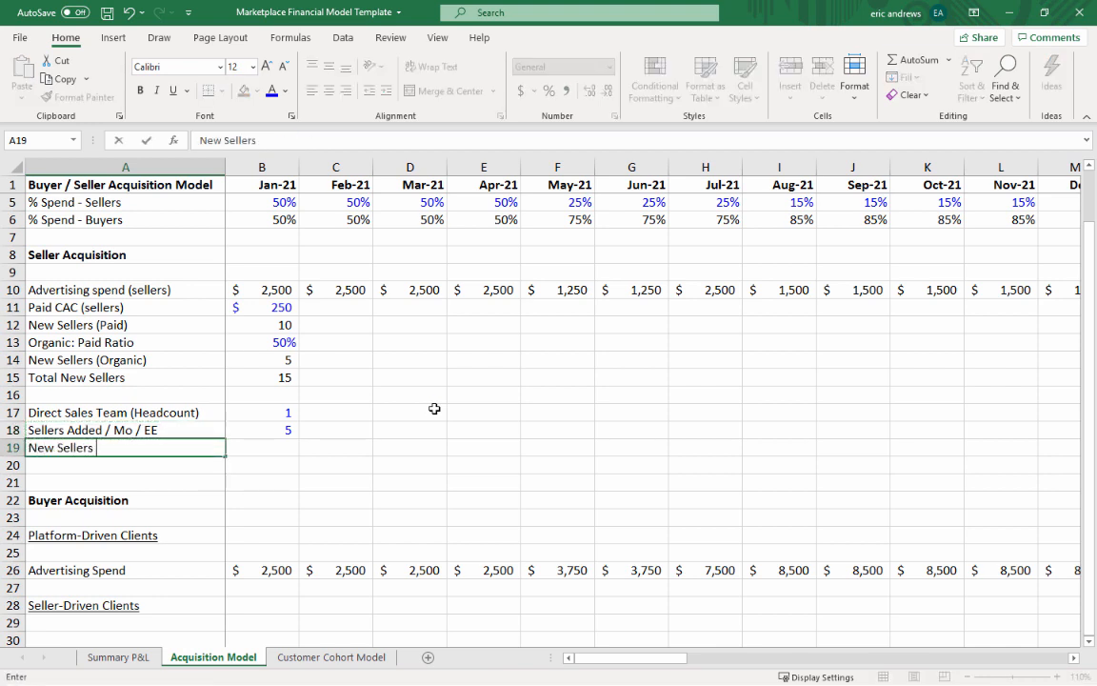
pyautogui.write(' Sellers (Sales Team)')
pyautogui.press('Tab')
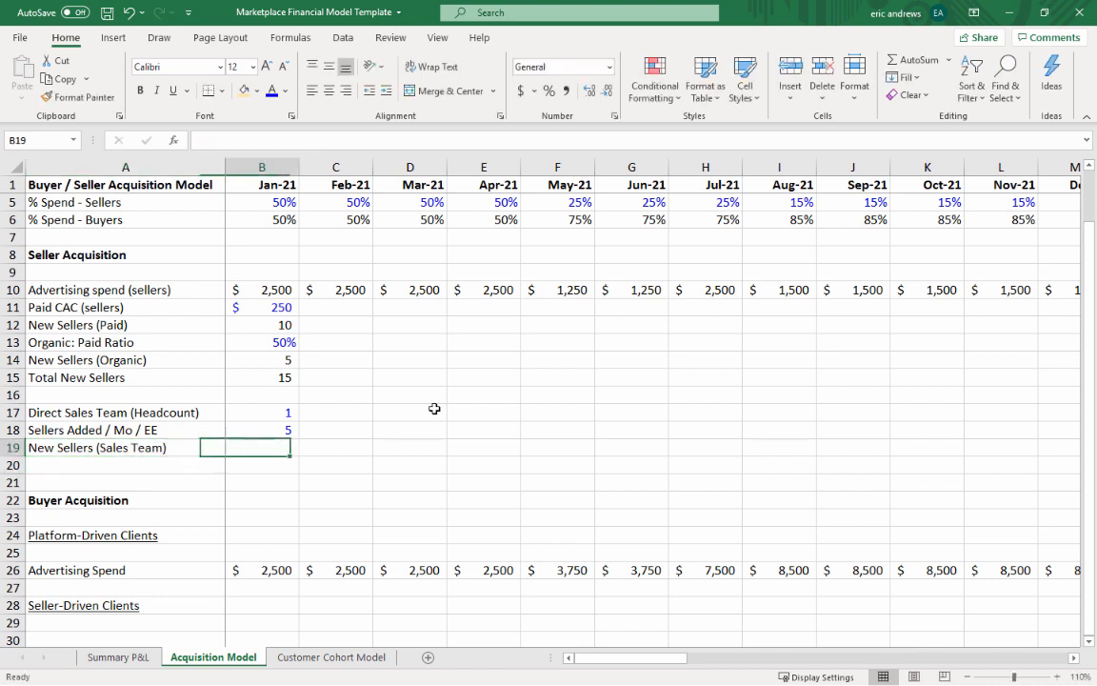
# - Calculate Jan-21 New Sellers (Sales Team) in B19 as headcount B17 times Sellers Added / Mo / EE B18
pyautogui.write('=')
pyautogui.press('Up')
pyautogui.press('Up')
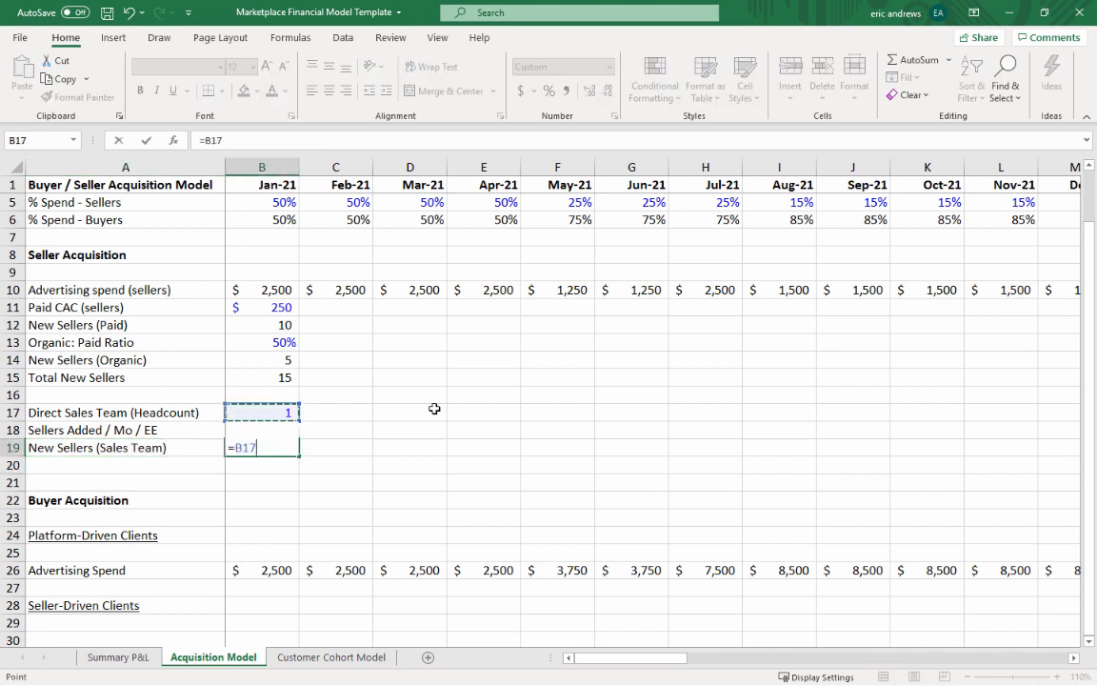
pyautogui.write('*')
pyautogui.press('Up')
pyautogui.press('Return')
pyautogui.press('Up')
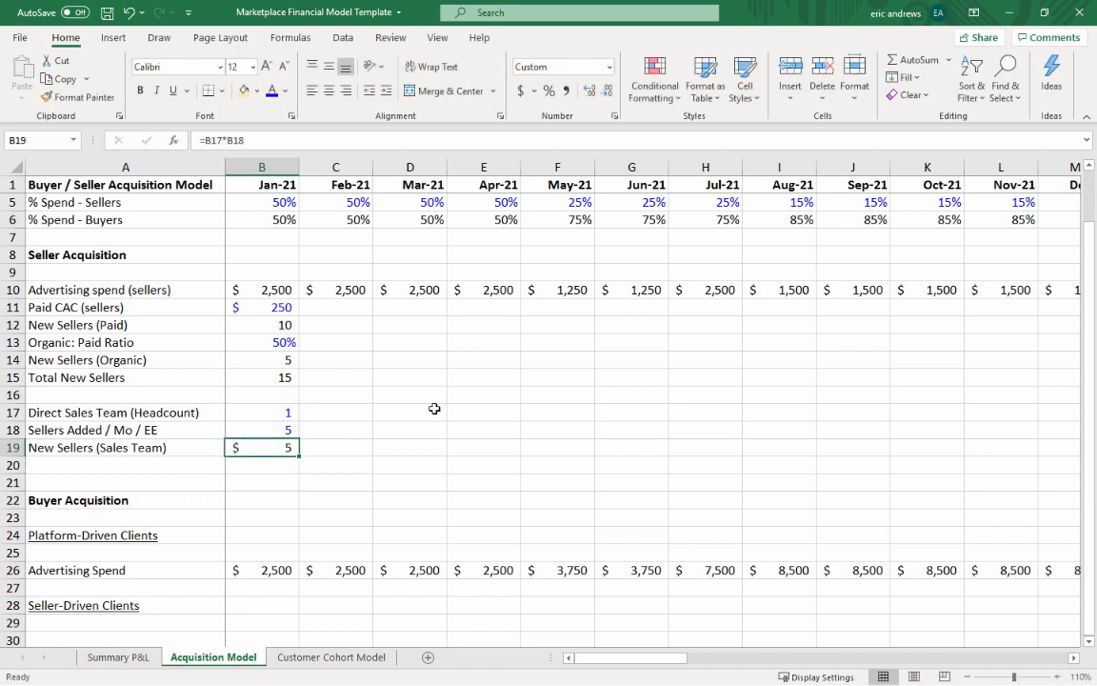
# - Format the Jan-21 New Sellers (Sales Team) cell B19 as a comma-style number without currency symbol or decimals
pyautogui.click(566, 90)
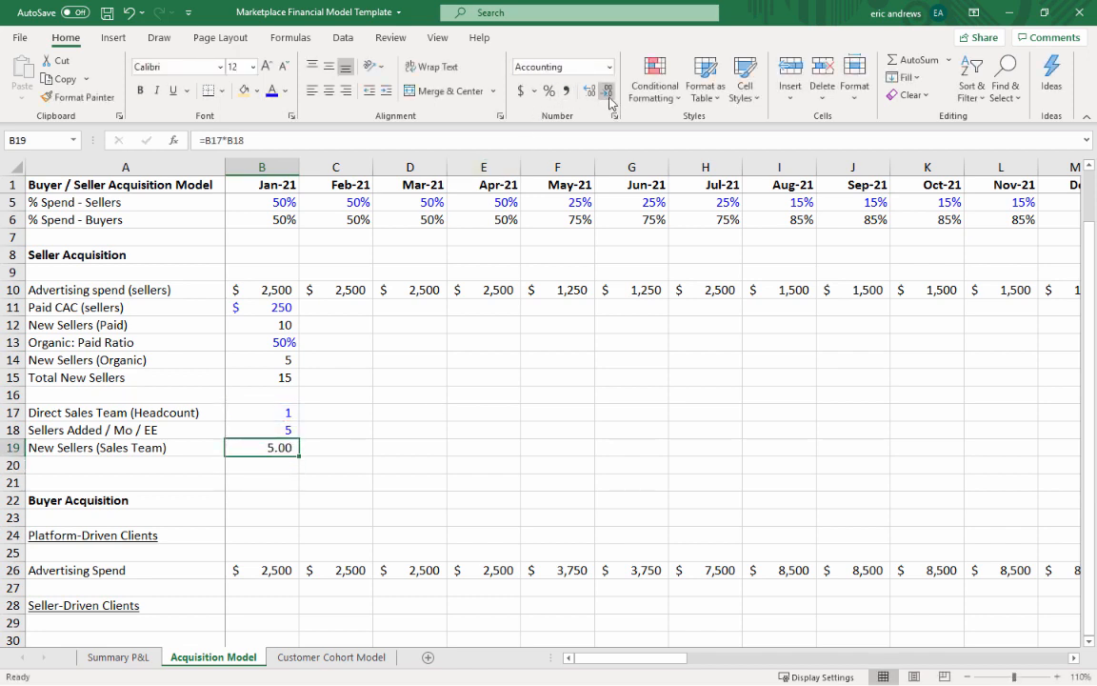
pyautogui.click(608, 93)
pyautogui.click(610, 95)
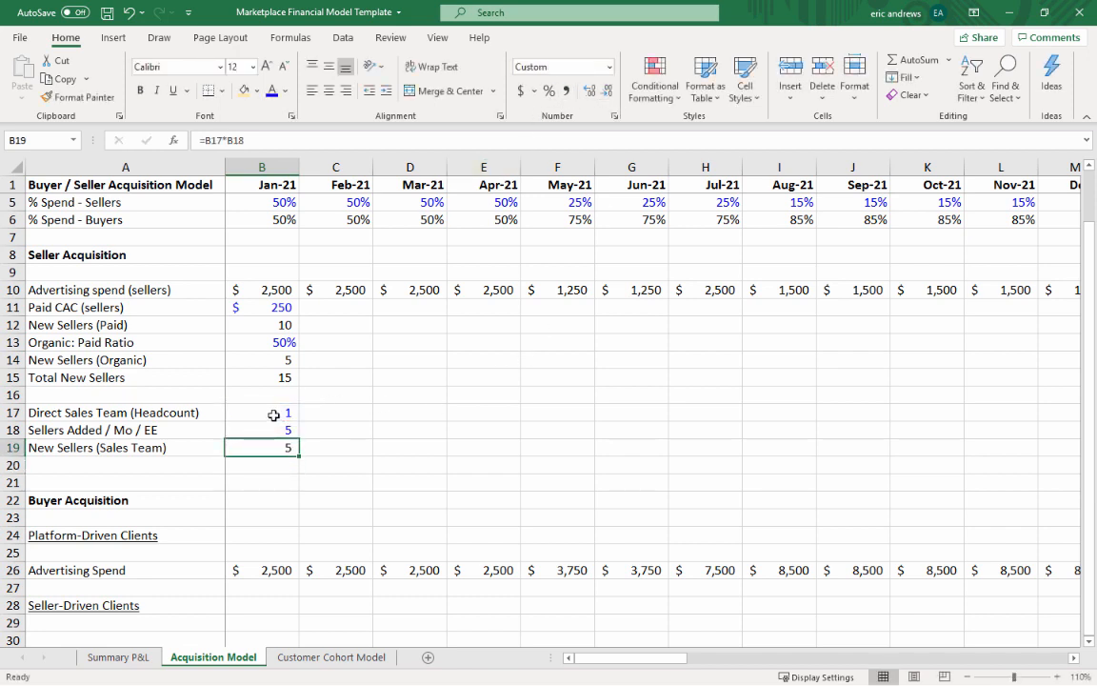
# - Copy the Jan-21 direct sales team cells B17:B19 across to Feb-21, Mar-21 and Apr-21
pyautogui.moveTo(285, 412); pyautogui.dragTo(277, 448)
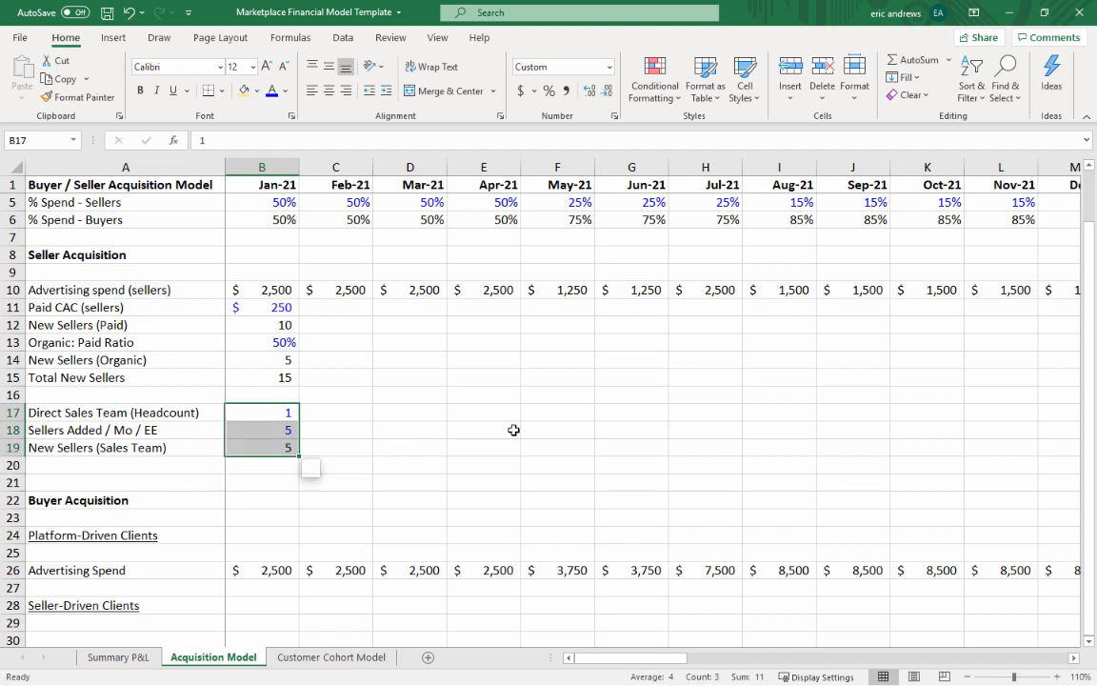
pyautogui.hotkey('ctrl', 'c')
pyautogui.press('Right')
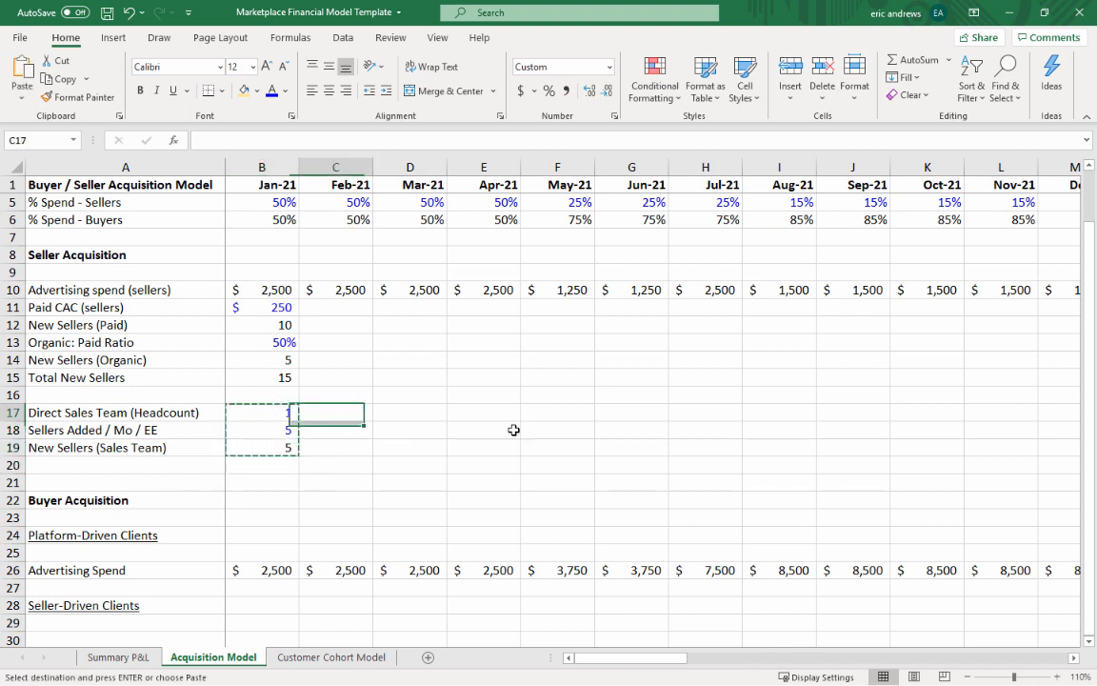
pyautogui.hotkey('ctrl', 'v')
pyautogui.press('Right')
pyautogui.hotkey('ctrl', 'v')
pyautogui.press('Right')
pyautogui.hotkey('ctrl', 'v')
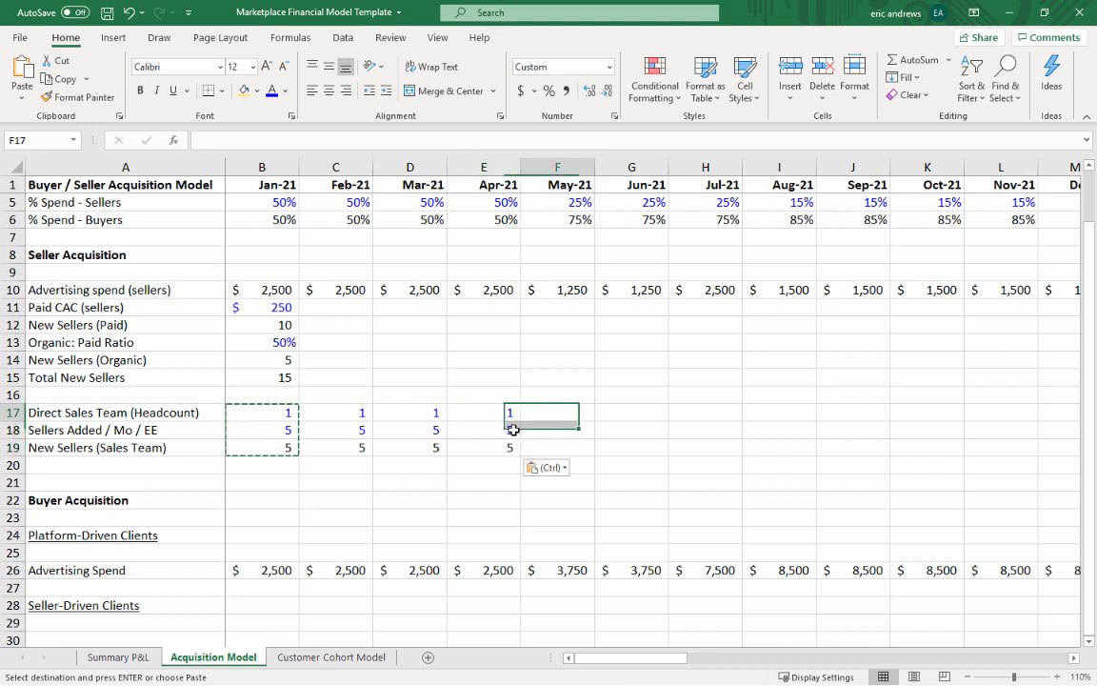
# - Set the Apr-21 Direct Sales Team (Headcount) in E17 to 2
pyautogui.write('2')
pyautogui.press('Return')
pyautogui.press('Up')
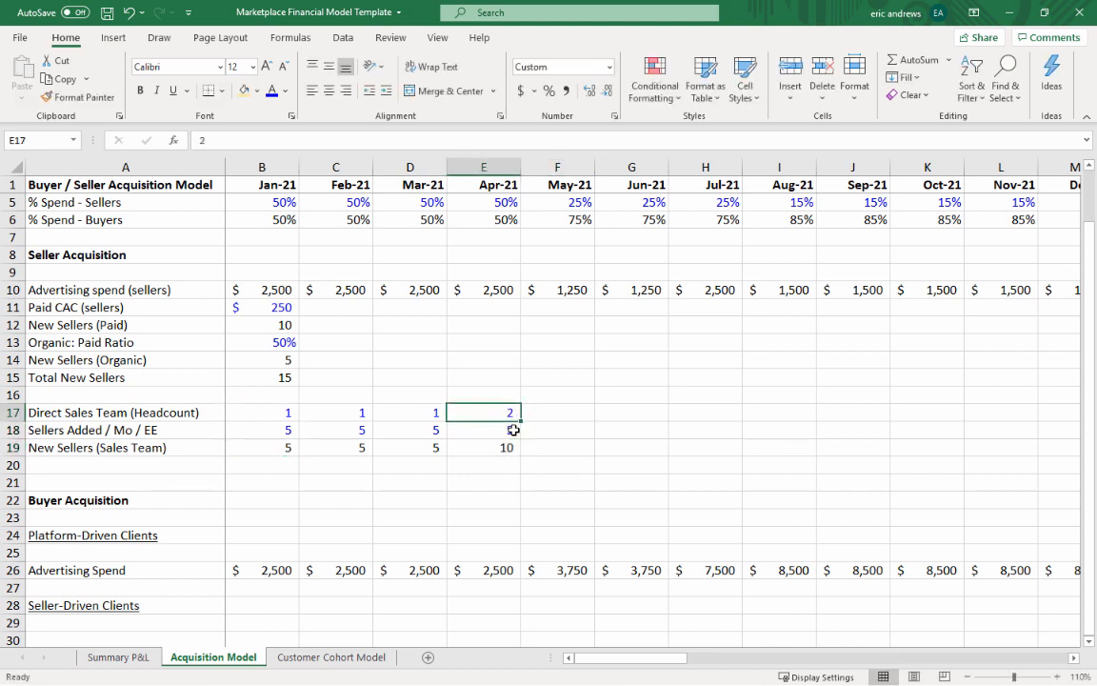
# - Copy the Jan-21 seller cells B11:B15, from Paid CAC to Total New Sellers, across to Feb-21, Mar-21 and Apr-21
pyautogui.hotkey('shift', 'Down')
pyautogui.press('Left')
pyautogui.press('Left')
pyautogui.press('Left')
pyautogui.press('Up')
pyautogui.press('Up')
pyautogui.press('Up')
pyautogui.press('Up')
pyautogui.press('Up')
pyautogui.press('Up')
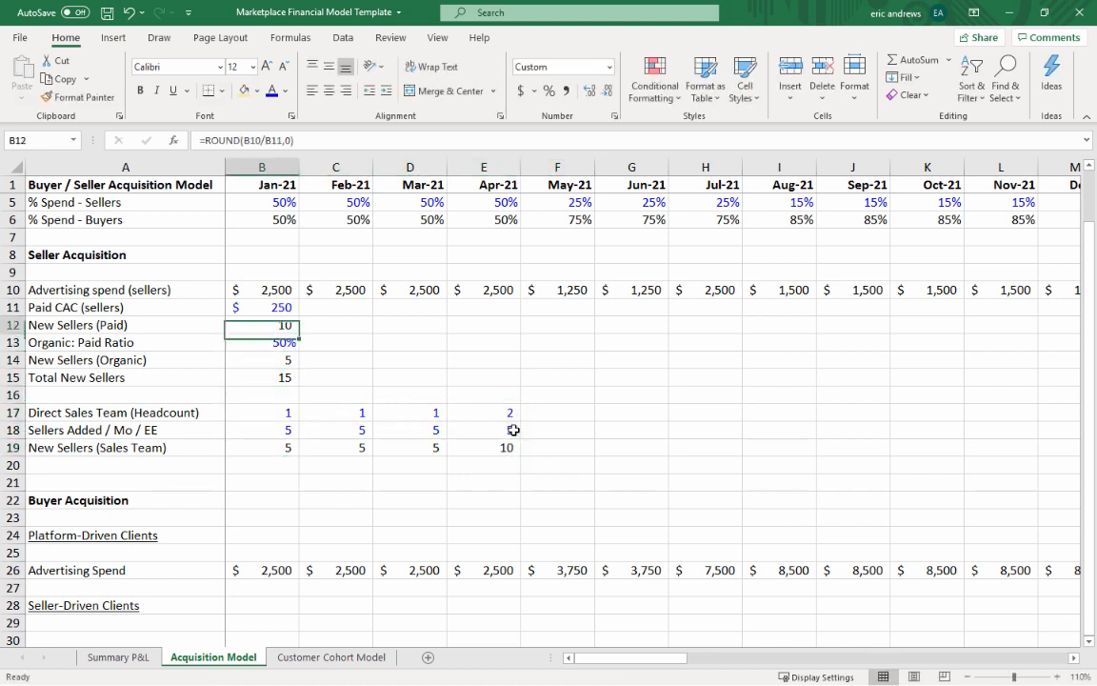
pyautogui.hotkey('shift', 'Down')
pyautogui.hotkey('shift', 'Down')
pyautogui.hotkey('shift', 'Down')
pyautogui.hotkey('shift', 'Down')
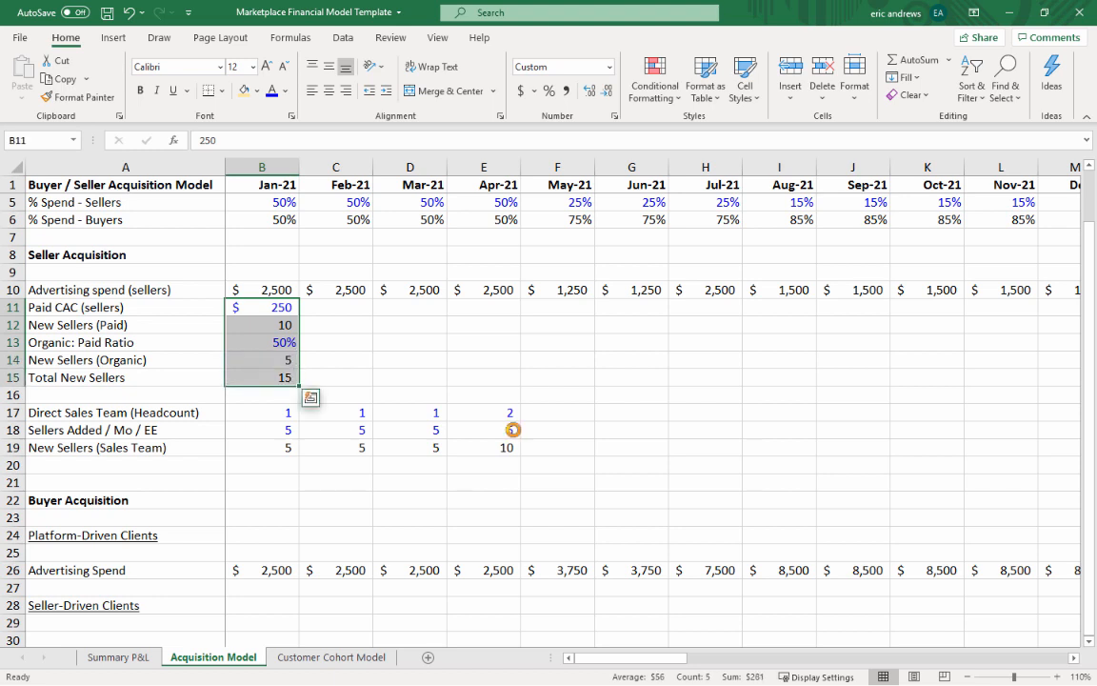
pyautogui.hotkey('ctrl', 'c')
pyautogui.press('Right')
pyautogui.hotkey('ctrl', 'v')
pyautogui.press('Right')
pyautogui.hotkey('ctrl', 'v')
pyautogui.press('Right')
pyautogui.hotkey('ctrl', 'v')
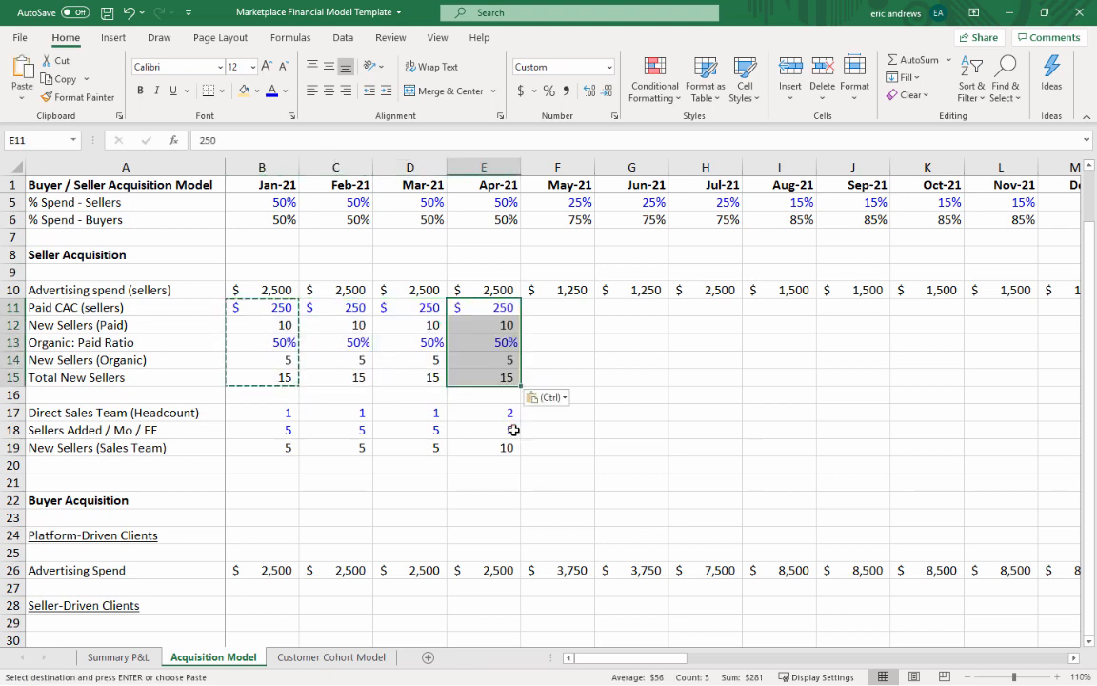
pyautogui.press('Escape')
# - Review the seller rows from New Sellers (Organic) down to New Sellers (Sales Team) for Jan-21 through Apr-21
pyautogui.press('Left')
pyautogui.press('Left')
pyautogui.press('Left')
pyautogui.press('Down')
pyautogui.press('Down')
pyautogui.press('Down')
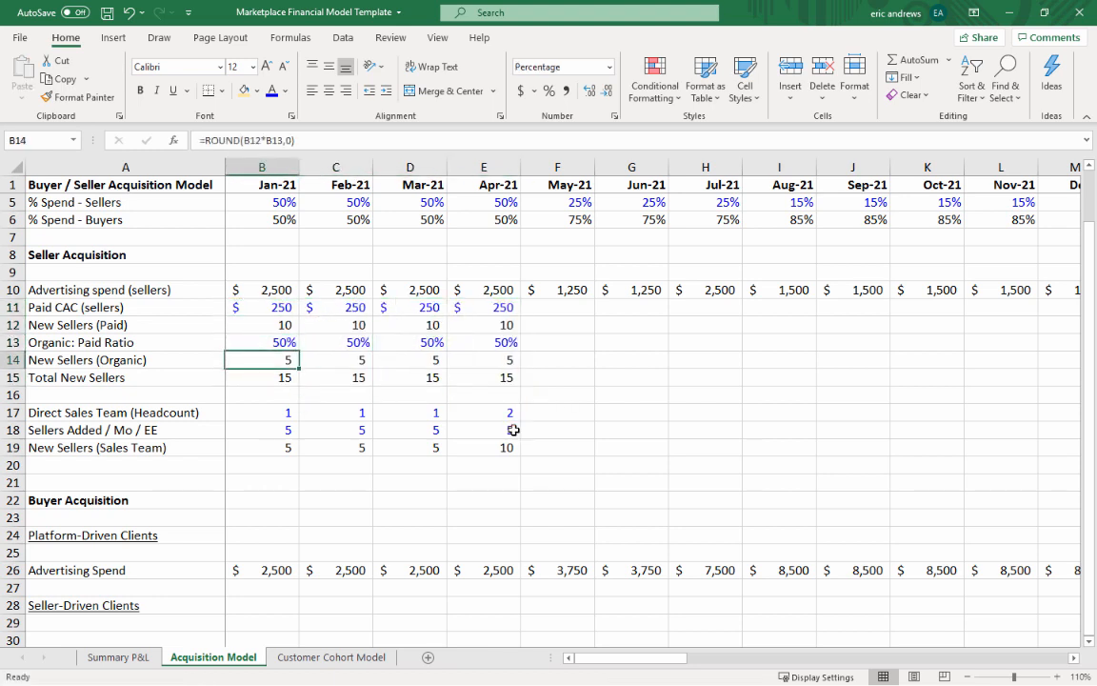
pyautogui.press('Down')
pyautogui.press('Left')
pyautogui.press('Right')
pyautogui.press('Down')
pyautogui.press('Left')
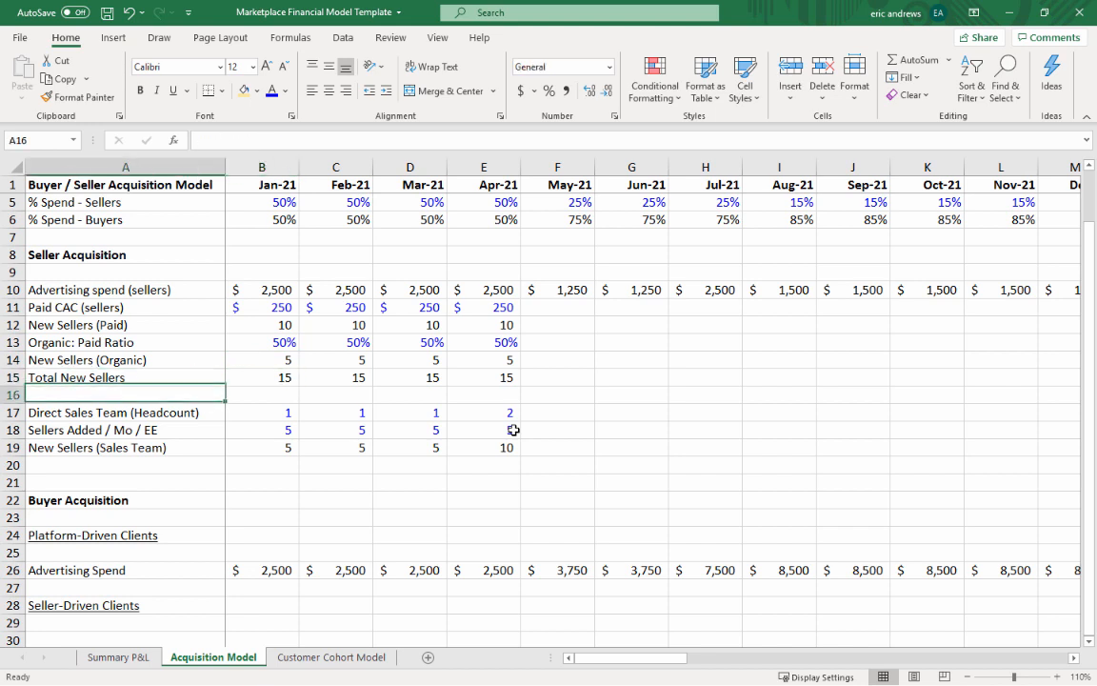
pyautogui.press('Right')
pyautogui.press('Down')
pyautogui.press('Down')
pyautogui.press('Down')
pyautogui.press('Right')
pyautogui.press('Right')
pyautogui.press('Right')
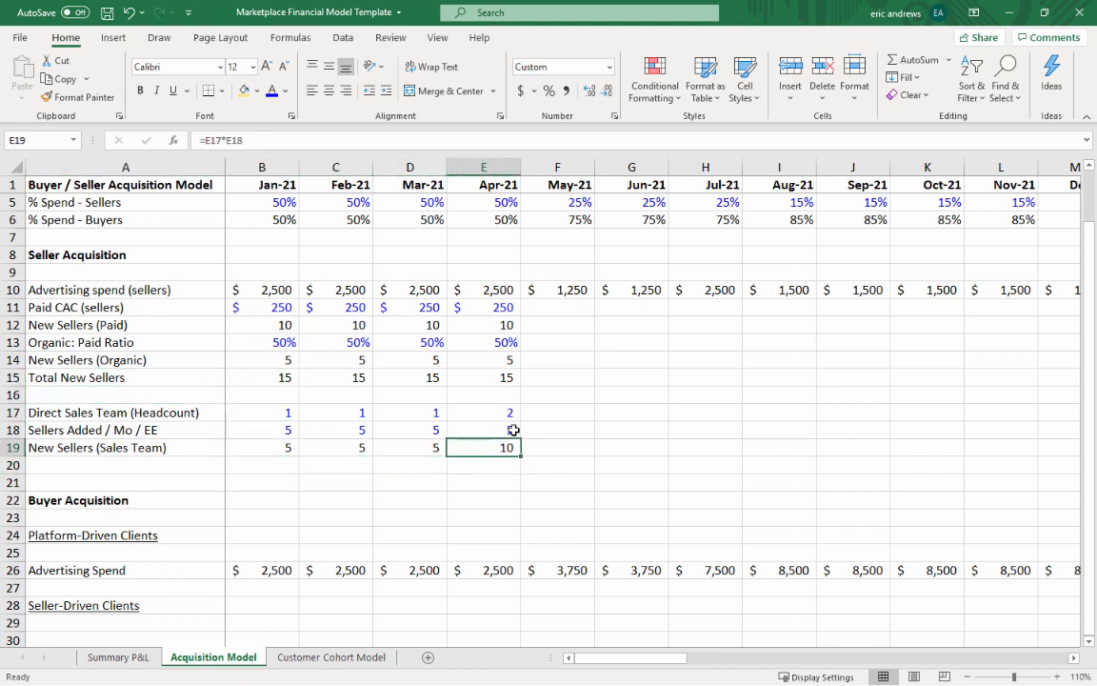
# - Copy the Apr-21 seller acquisition cells E11:E19 across all remaining months through Dec-24 in column AW
pyautogui.press('Up')
pyautogui.press('Up')
pyautogui.press('Up')
pyautogui.press('Up')
pyautogui.press('Up')
pyautogui.press('Up')
pyautogui.press('Up')
pyautogui.press('Up')
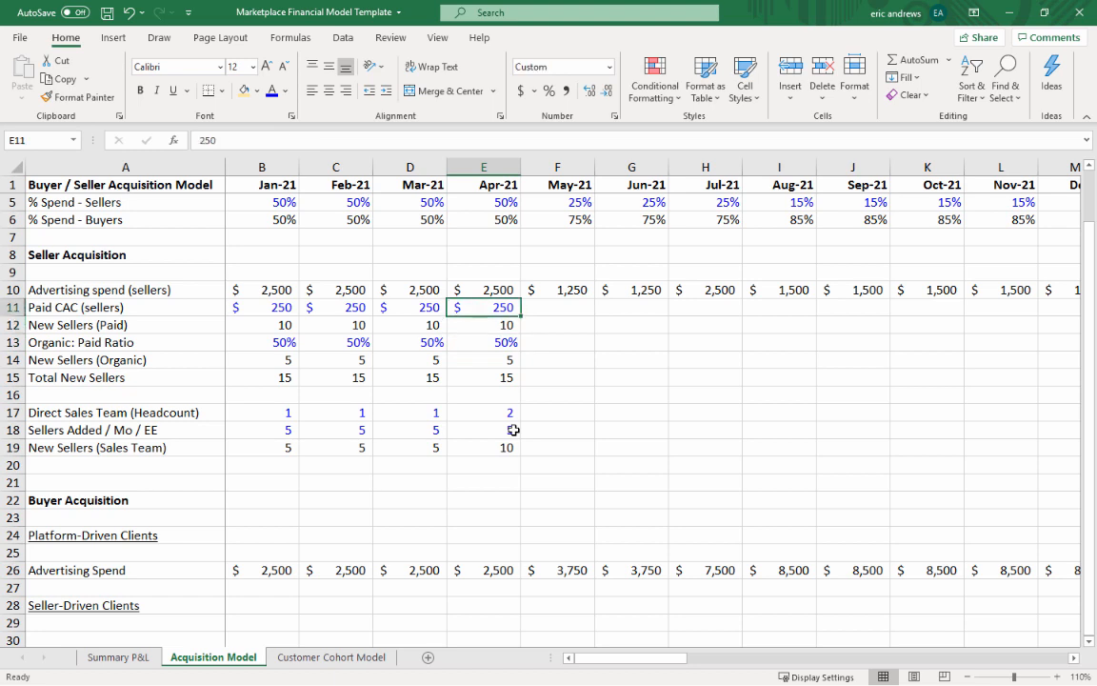
pyautogui.hotkey('shift', 'Down')
pyautogui.hotkey('shift', 'Down')
pyautogui.hotkey('shift', 'Down')
pyautogui.hotkey('shift', 'Down')
pyautogui.hotkey('shift', 'Down')
pyautogui.hotkey('shift', 'Down')
pyautogui.hotkey('shift', 'Down')
pyautogui.hotkey('shift', 'Down')
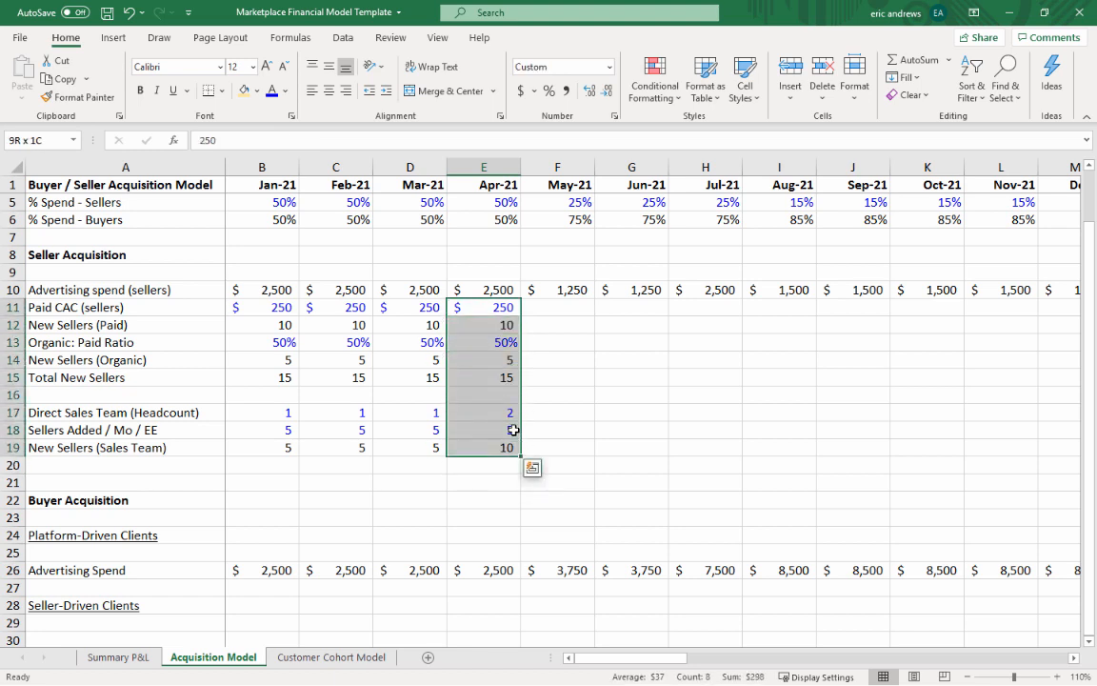
pyautogui.hotkey('ctrl', 'c')
pyautogui.hotkey('shift', 'Right')
pyautogui.hotkey('shift', 'Right')
pyautogui.hotkey('shift', 'Right')
pyautogui.hotkey('shift', 'Right')
pyautogui.hotkey('shift', 'Right')
pyautogui.hotkey('shift', 'Right')
pyautogui.hotkey('shift', 'Right')
pyautogui.hotkey('shift', 'Right')
pyautogui.hotkey('shift', 'Right')
pyautogui.hotkey('shift', 'Right')
pyautogui.hotkey('shift', 'Right')
pyautogui.hotkey('shift', 'Right')
pyautogui.hotkey('shift', 'Right')
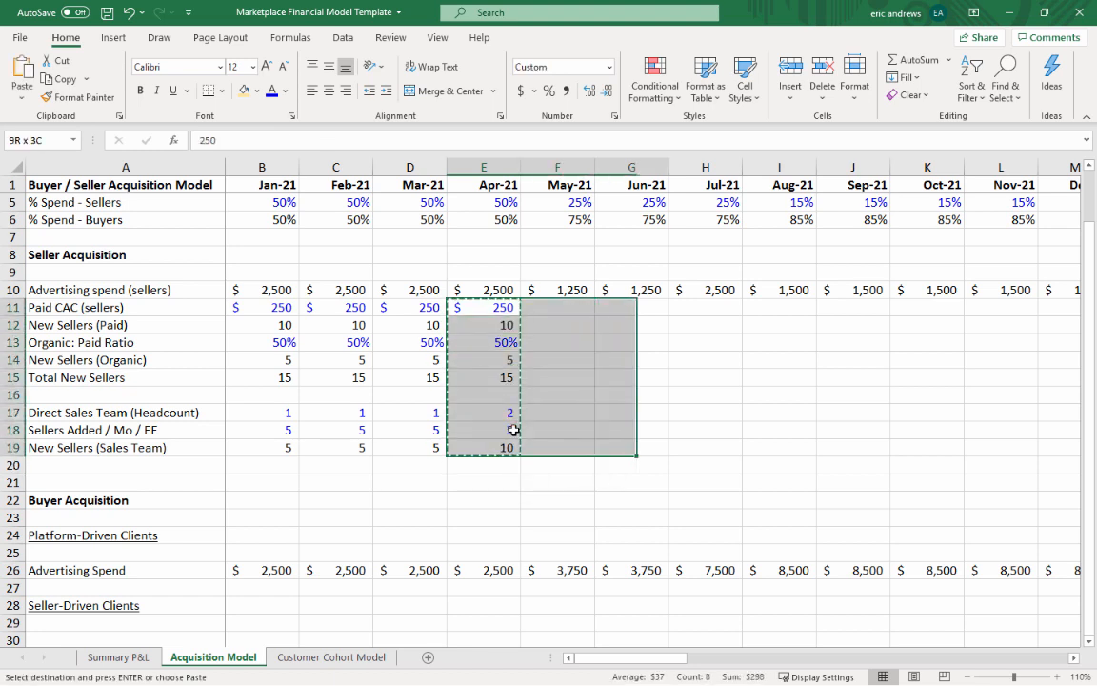
pyautogui.hotkey('shift', 'Right')
pyautogui.hotkey('shift', 'Right')
pyautogui.hotkey('shift', 'Right')
pyautogui.hotkey('shift', 'Right')
pyautogui.hotkey('shift', 'Right')
pyautogui.hotkey('shift', 'Right')
pyautogui.hotkey('shift', 'Right')
pyautogui.hotkey('shift', 'Right')
pyautogui.hotkey('shift', 'Right')
pyautogui.hotkey('shift', 'Right')
pyautogui.hotkey('shift', 'Right')
pyautogui.hotkey('shift', 'Right')
pyautogui.hotkey('shift', 'Right')
pyautogui.hotkey('shift', 'Right')
pyautogui.hotkey('shift', 'Right')
pyautogui.hotkey('shift', 'Right')
pyautogui.hotkey('shift', 'Right')
pyautogui.hotkey('shift', 'Right')
pyautogui.hotkey('shift', 'Right')
pyautogui.hotkey('shift', 'Right')
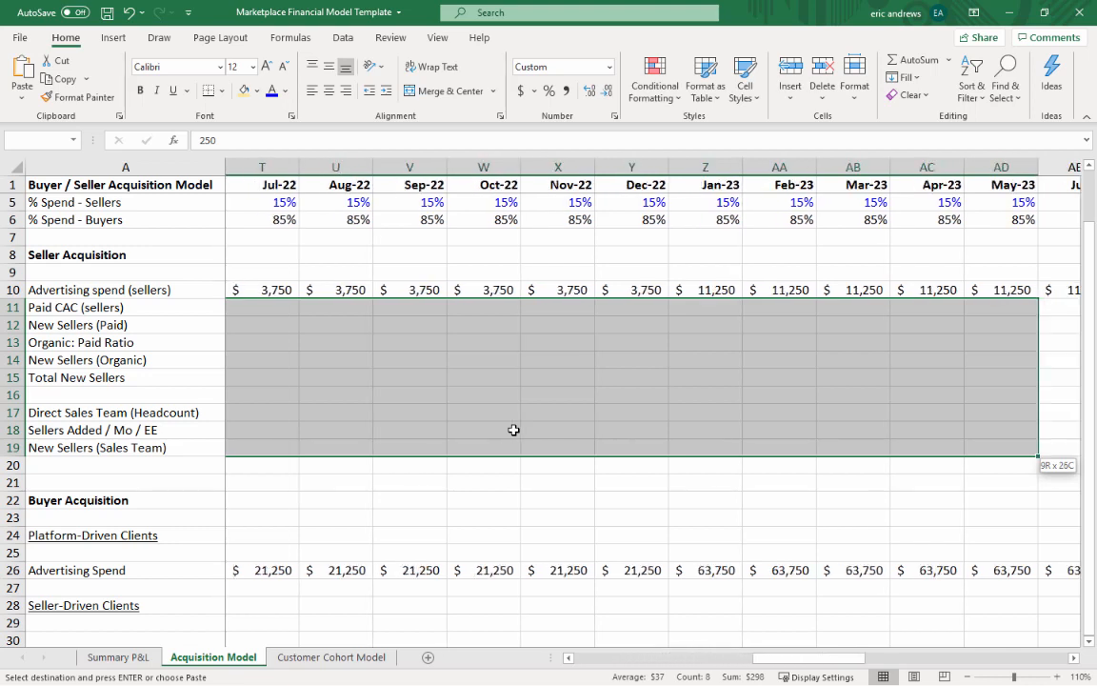
pyautogui.hotkey('shift', 'Right')
pyautogui.hotkey('shift', 'Right')
pyautogui.hotkey('shift', 'Right')
pyautogui.hotkey('shift', 'Right')
pyautogui.hotkey('shift', 'Right')
pyautogui.hotkey('shift', 'Right')
pyautogui.hotkey('shift', 'Right')
pyautogui.hotkey('shift', 'Right')
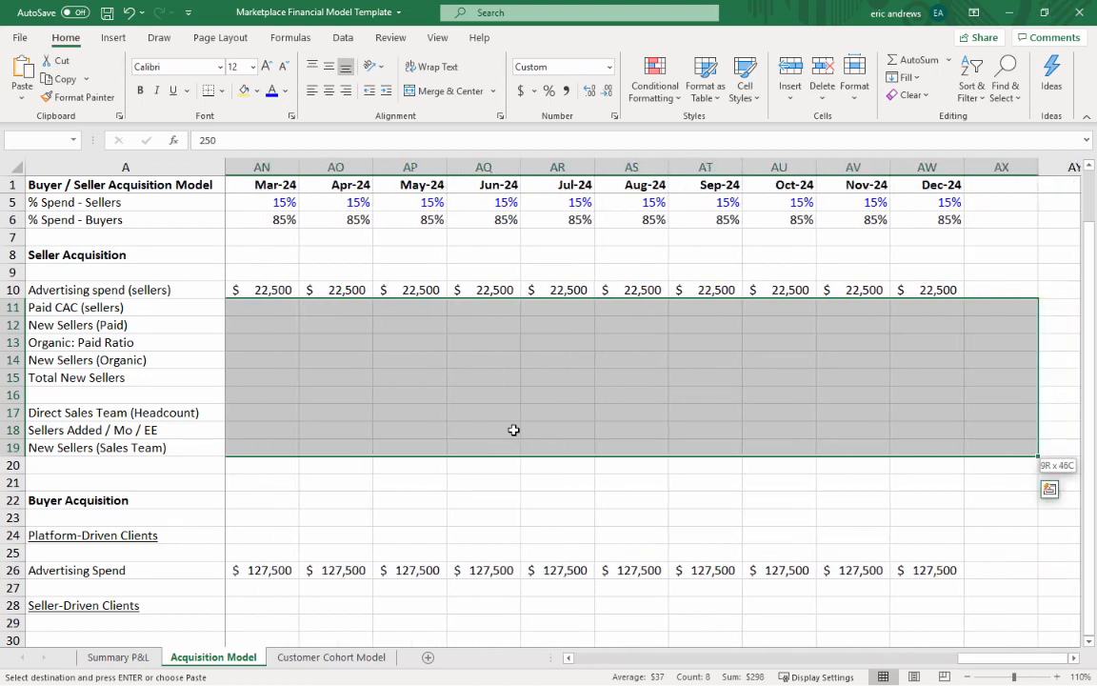
pyautogui.hotkey('shift', 'Left')
pyautogui.hotkey('shift', 'Left')
pyautogui.hotkey('shift', 'Right')
pyautogui.hotkey('ctrl', 'v')
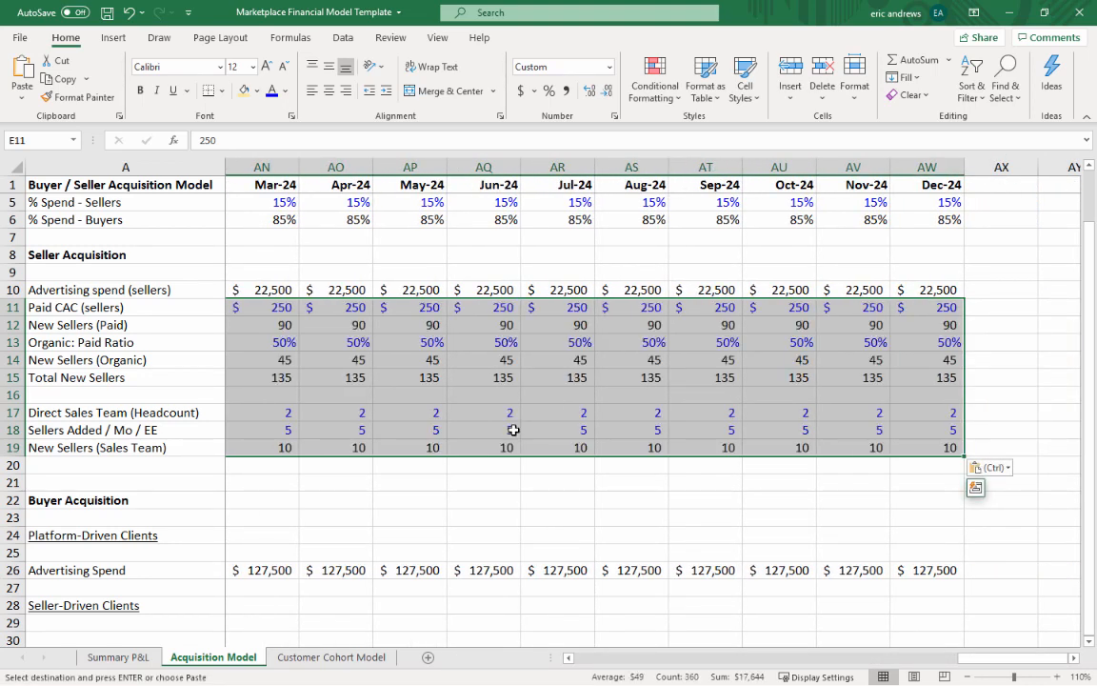
# - Insert four blank rows at row 21, above the Buyer Acquisition heading
pyautogui.hotkey('ctrl', 'Left')
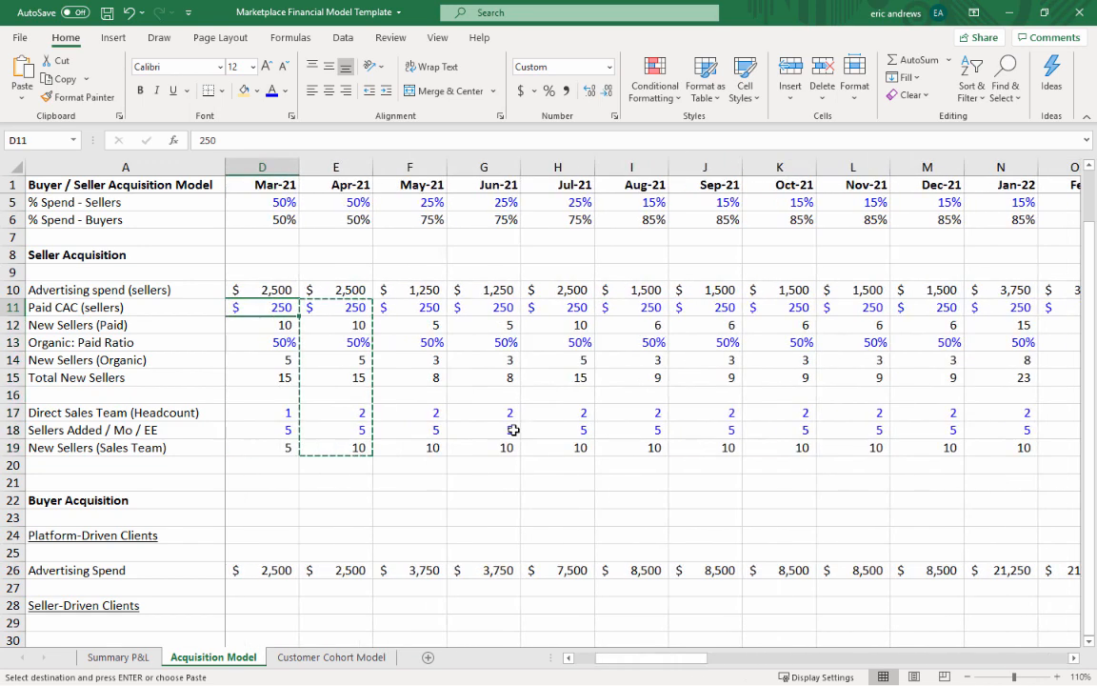
pyautogui.press('Down')
pyautogui.press('Down')
pyautogui.press('Escape')
pyautogui.press('Down')
pyautogui.press('Down')
pyautogui.press('Down')
pyautogui.press('Down')
pyautogui.press('Down')
pyautogui.press('Down')
pyautogui.press('Down')
pyautogui.press('Down')
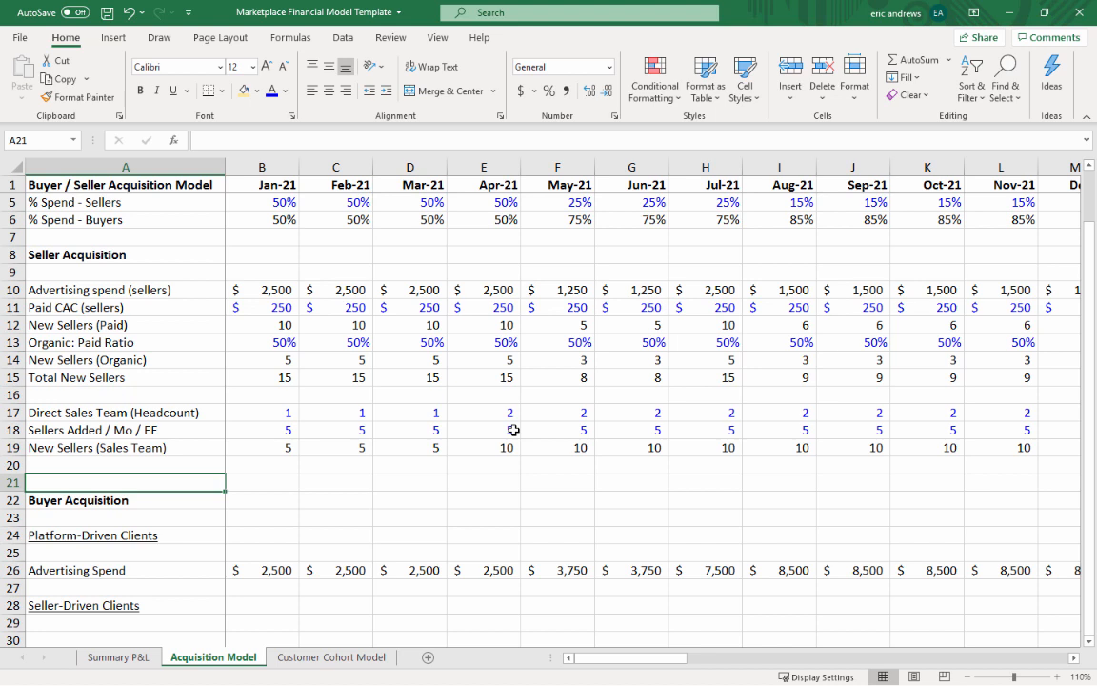
pyautogui.hotkey('shift', 'space')
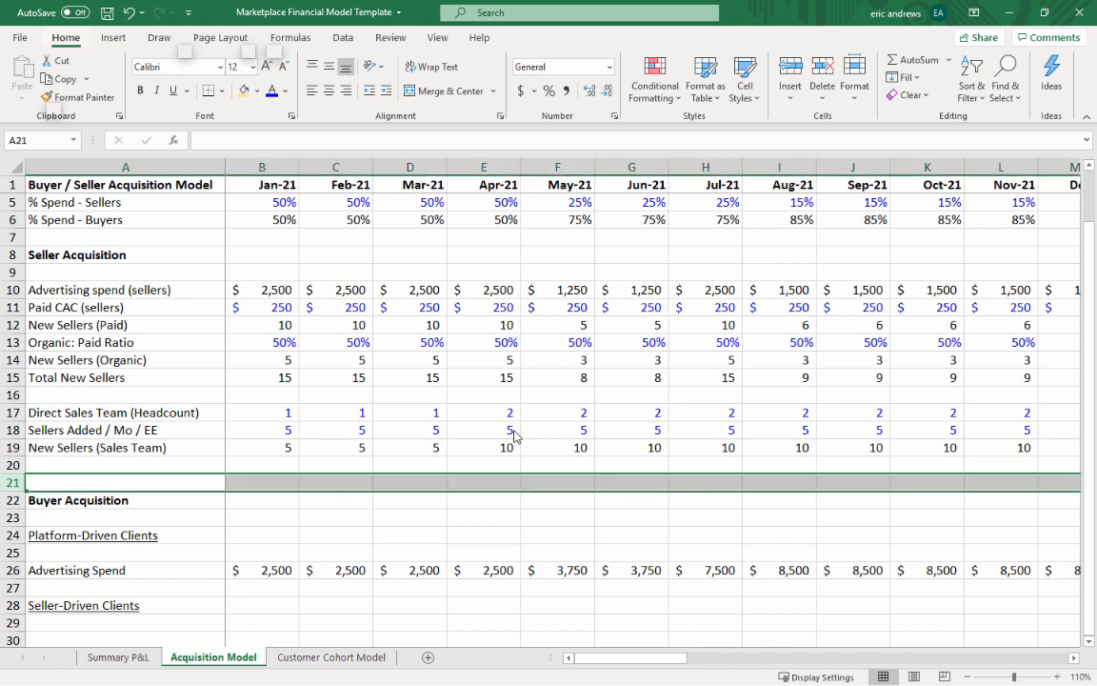
pyautogui.hotkey('ctrl', '+')
pyautogui.hotkey('ctrl', '+')
pyautogui.hotkey('ctrl', '+')
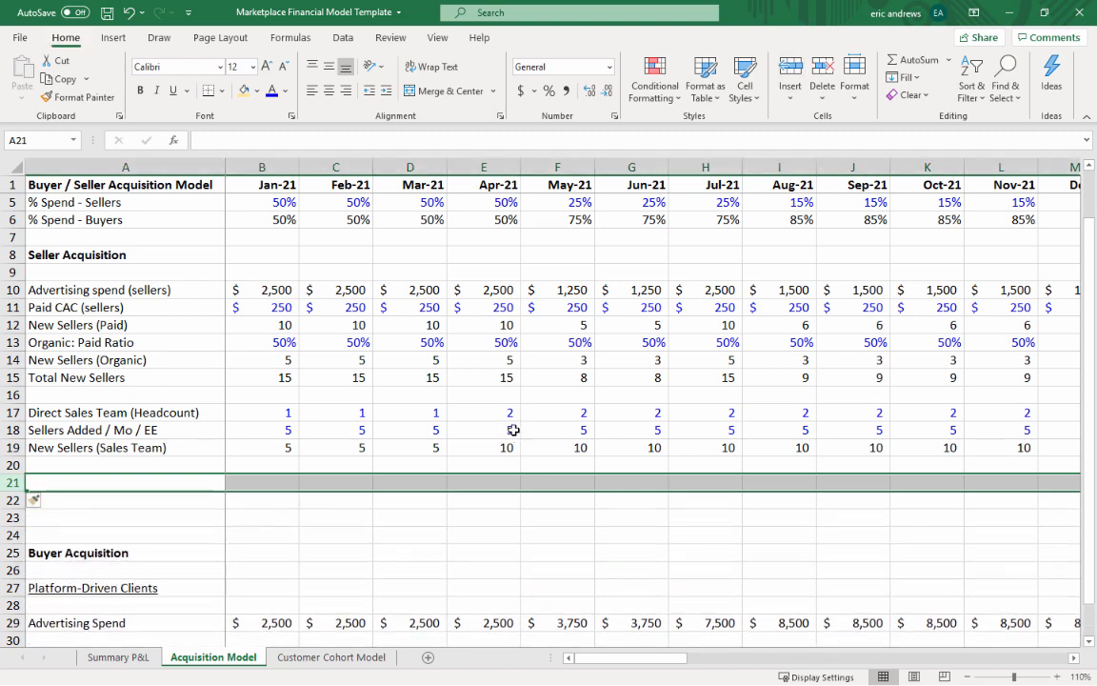
pyautogui.hotkey('ctrl', '+')
pyautogui.press('Down')
pyautogui.press('Down')
pyautogui.press('Down')
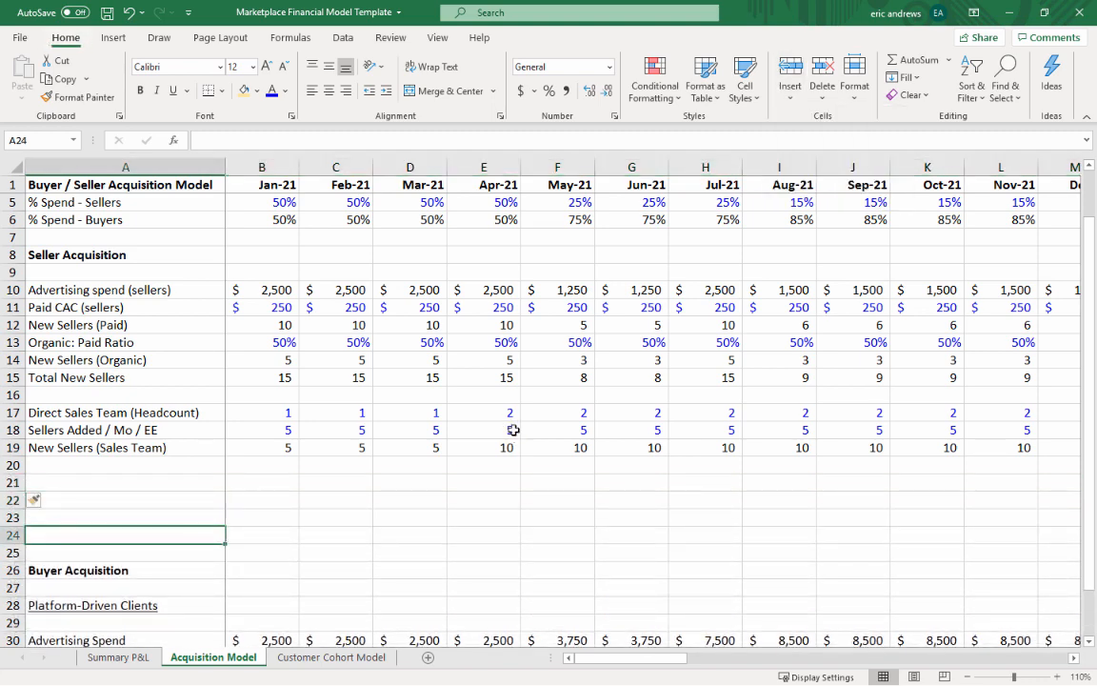
# - Review the Total New Sellers row and the New Sellers (Sales Team) row in the Seller Acquisition section
pyautogui.scroll(-4, 286, 362)
pyautogui.scroll(2, 221, 362)
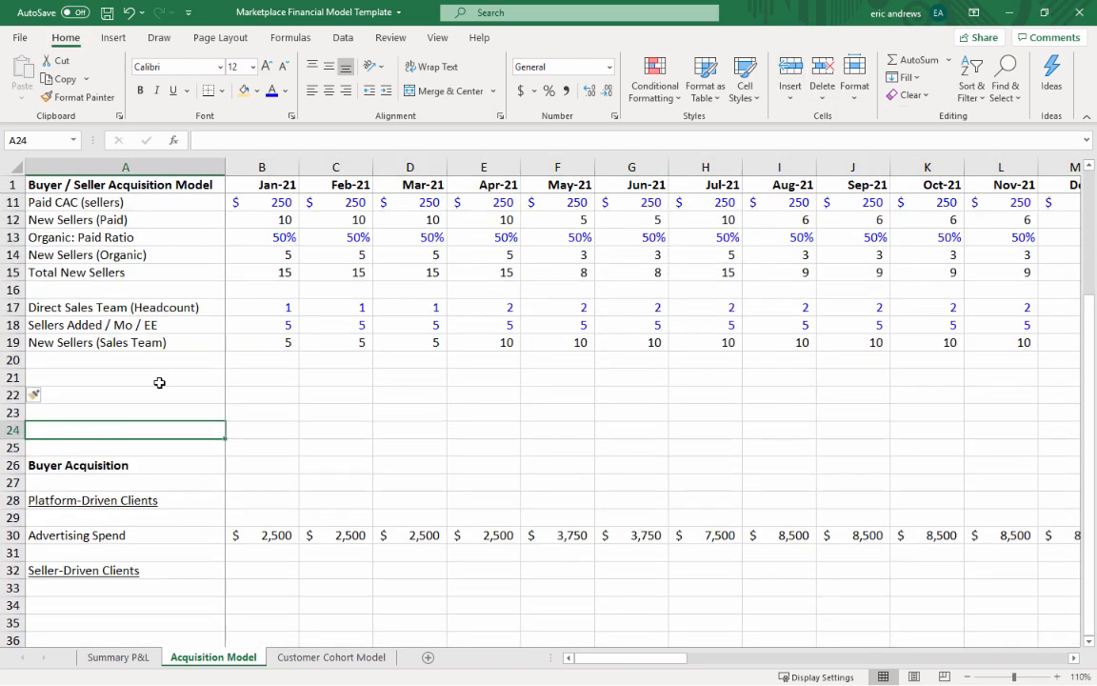
pyautogui.click(191, 370)
pyautogui.scroll(3, 394, 450)
pyautogui.scroll(-3, 387, 448)
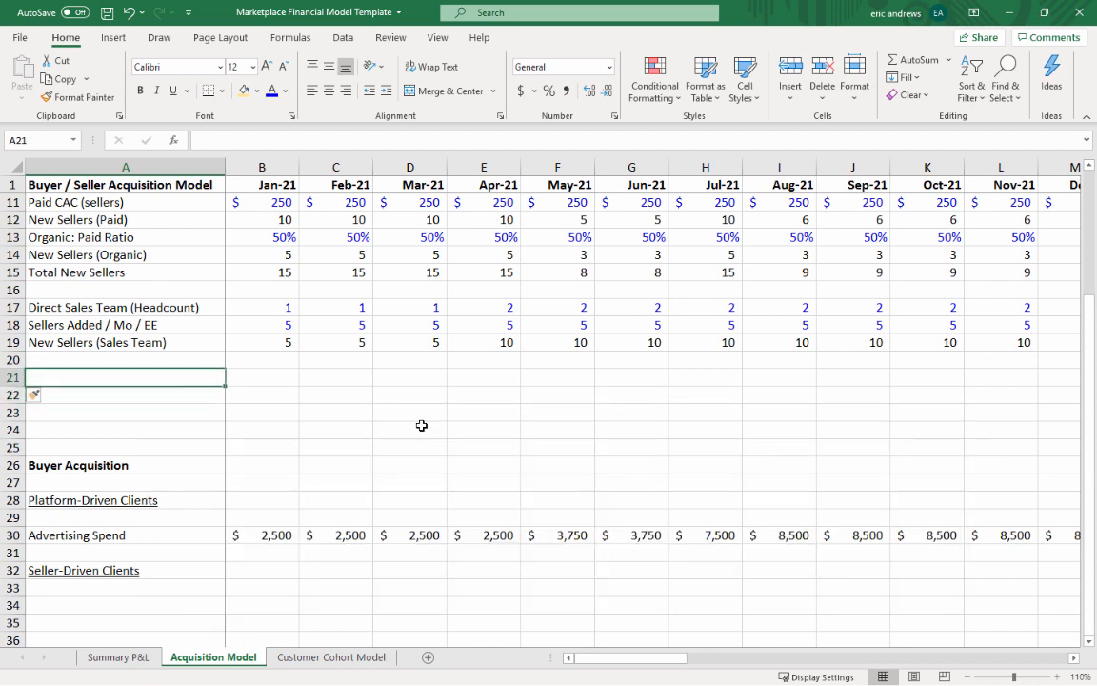
pyautogui.scroll(2, 438, 424)
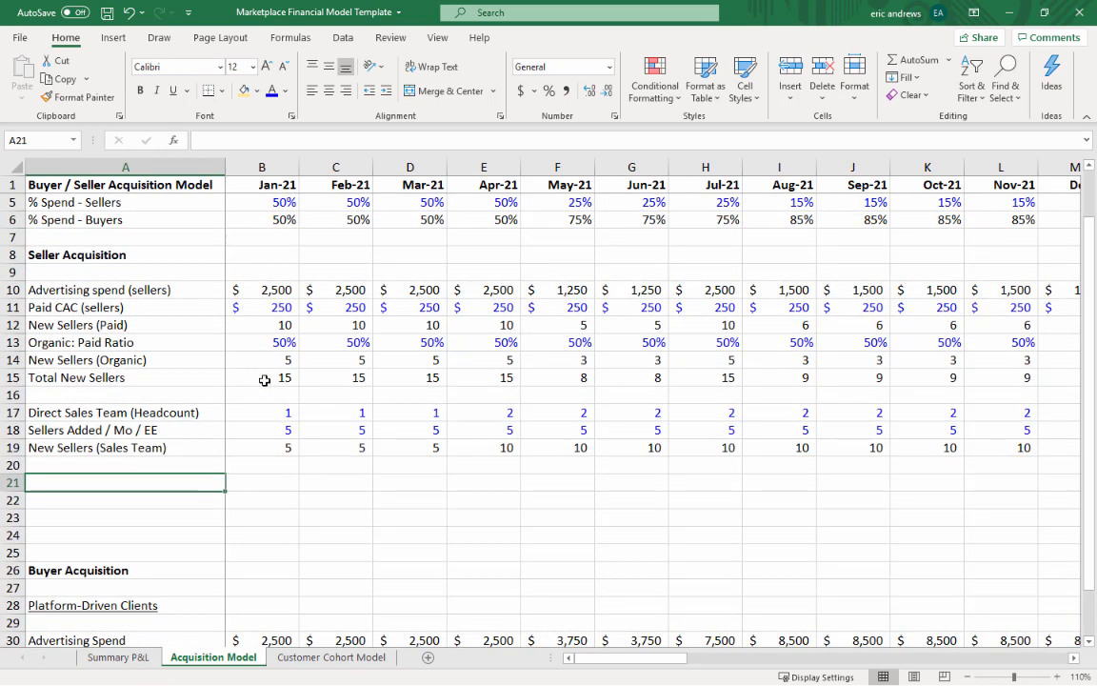
pyautogui.click(153, 378)
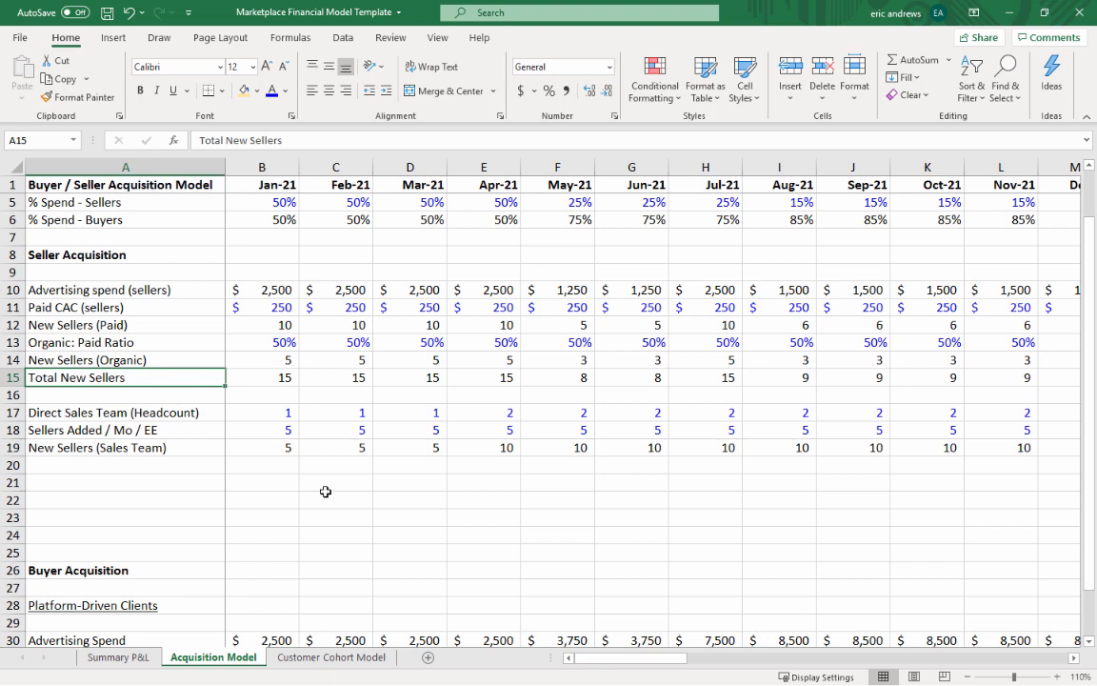
pyautogui.moveTo(169, 451); pyautogui.dragTo(360, 450)
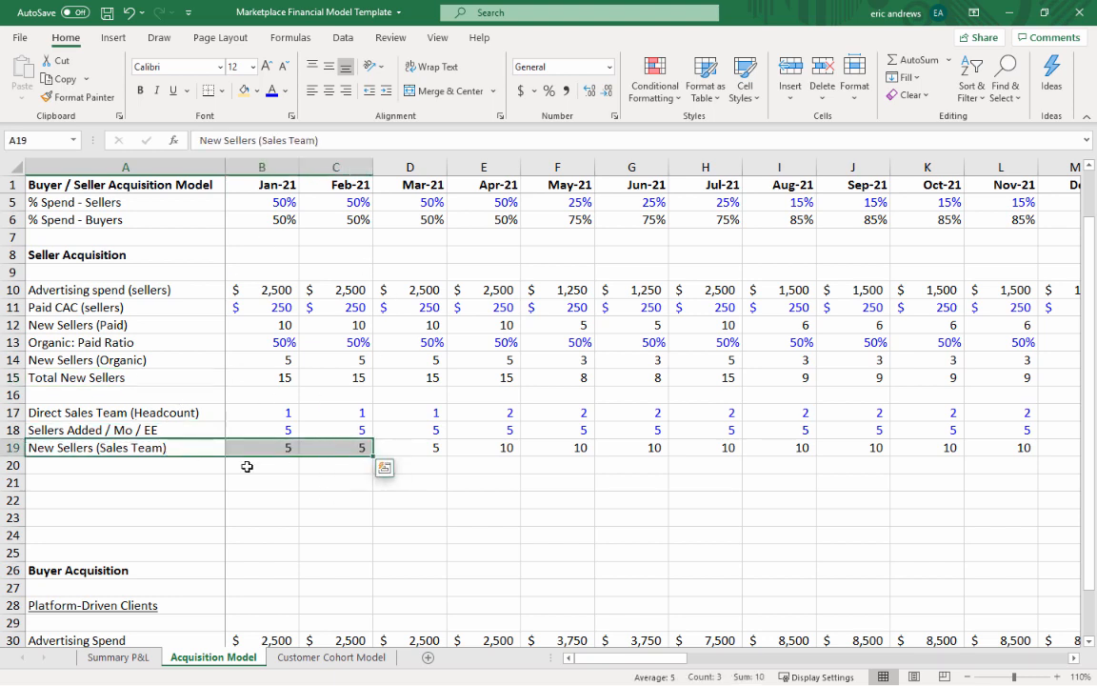
# - Enter the label "Seller Churn" in cell A21, below the New Sellers (Sales Team) row
pyautogui.click(179, 488)
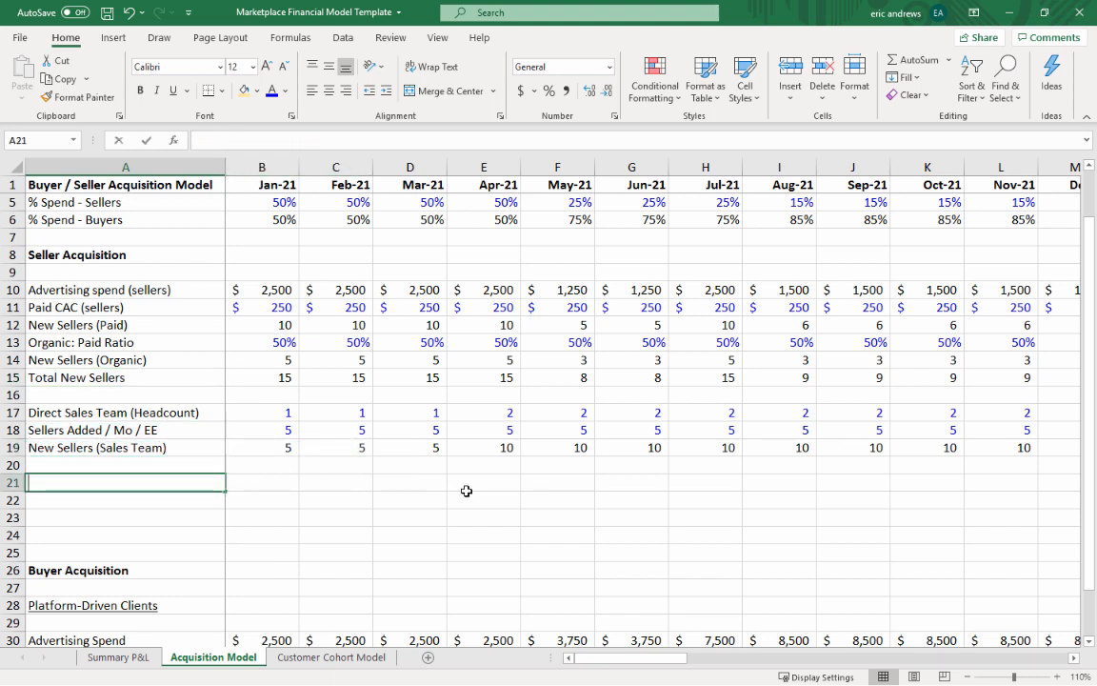
pyautogui.write('Sel')
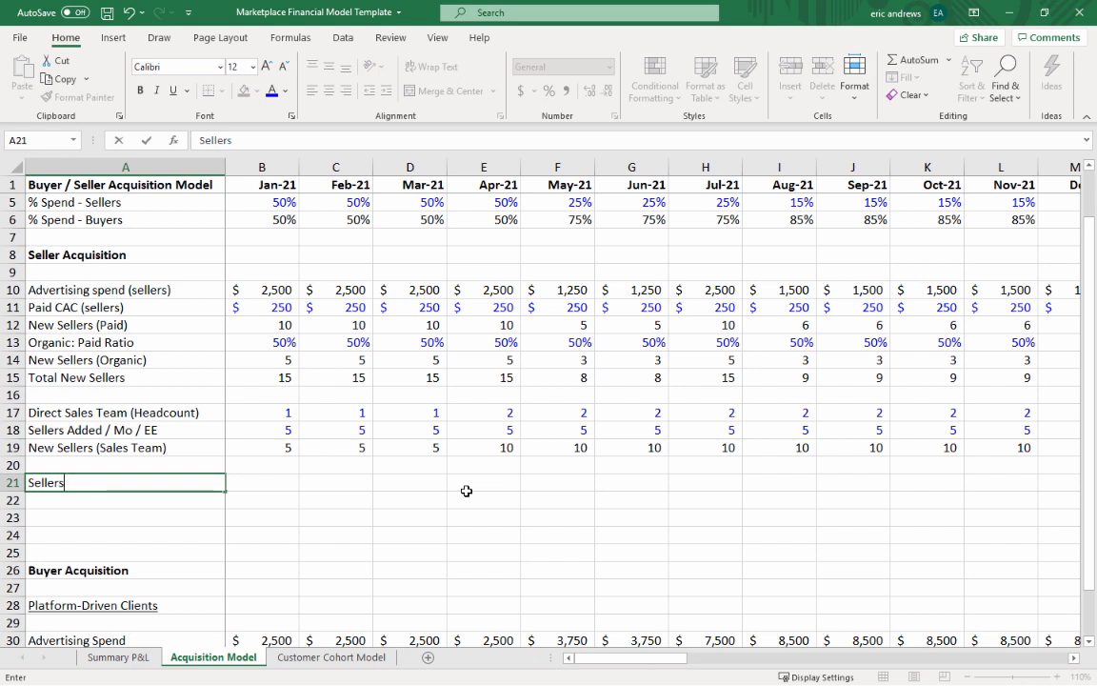
pyautogui.write('ler Churn')
pyautogui.press('Up')
# - Enter 5% as the Jan-21 seller churn in cell B21, formatted as a percentage in blue font
pyautogui.press('Right')
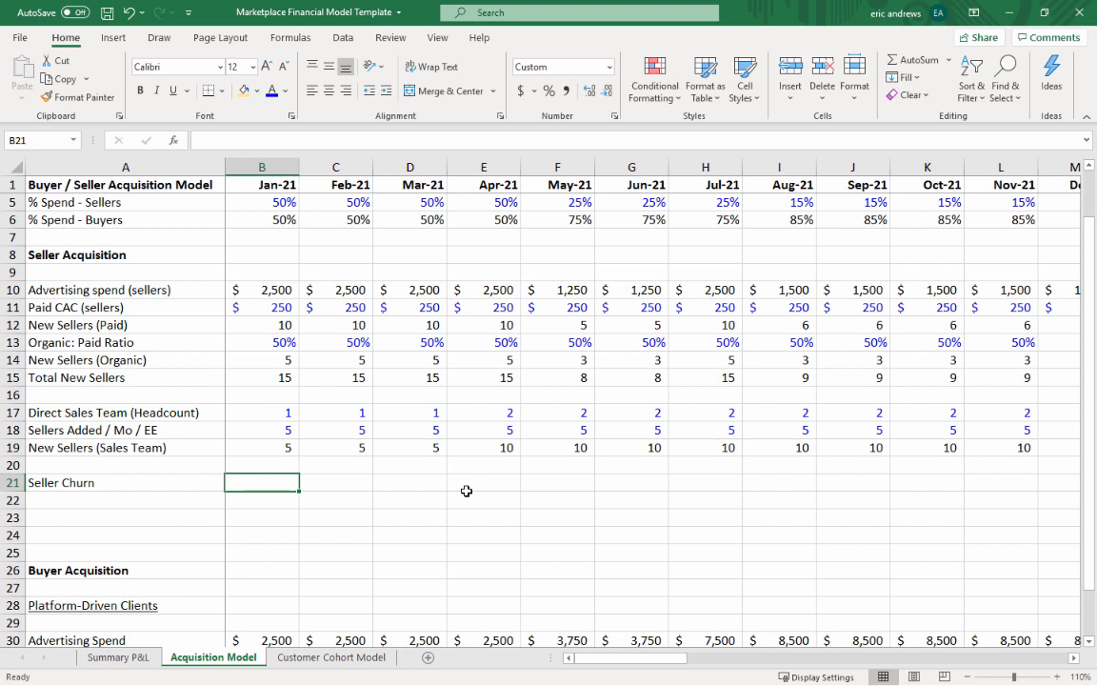
pyautogui.press('Left')
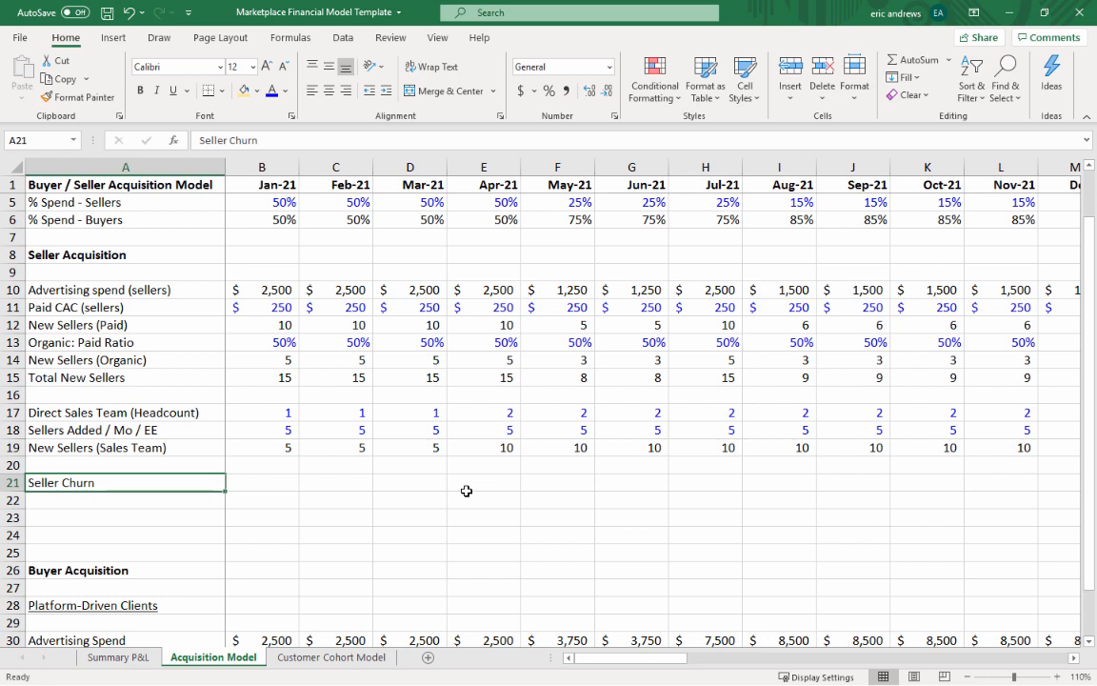
pyautogui.press('Right')
pyautogui.write('.05')
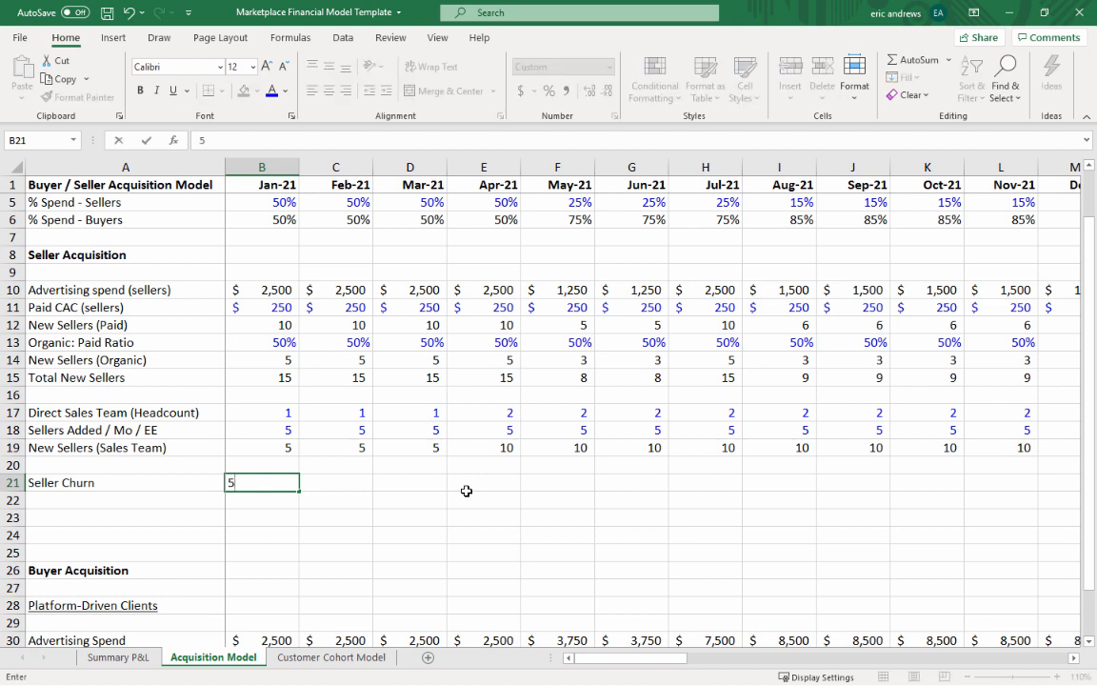
pyautogui.hotkey('ctrl', 'Return')
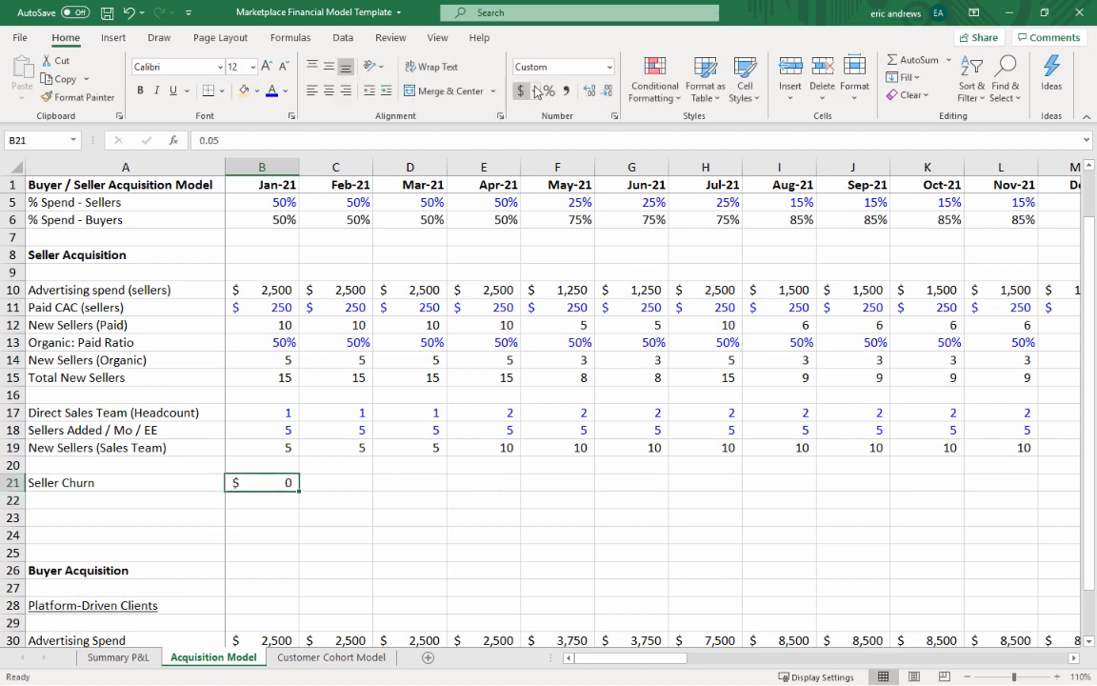
pyautogui.hotkey('ctrl', 'shift', '5')
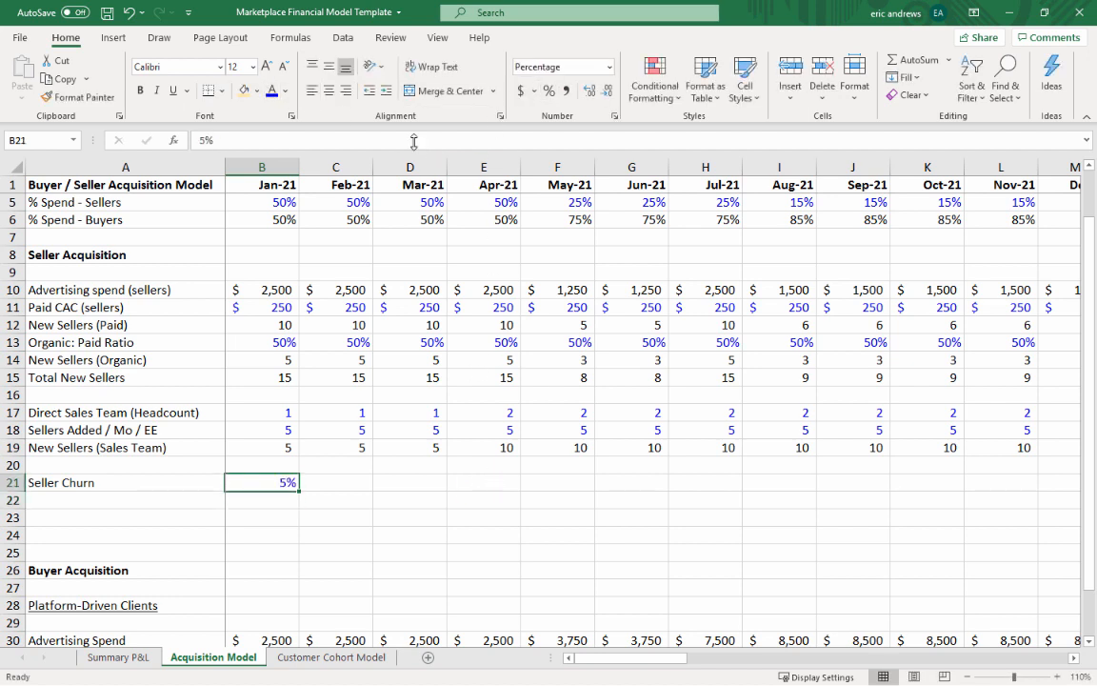
# - Copy the Jan-21 seller churn rate from B21 to Feb-21 and Mar-21 in cells C21 and D21
pyautogui.hotkey('ctrl', 'c')
pyautogui.press('Right')
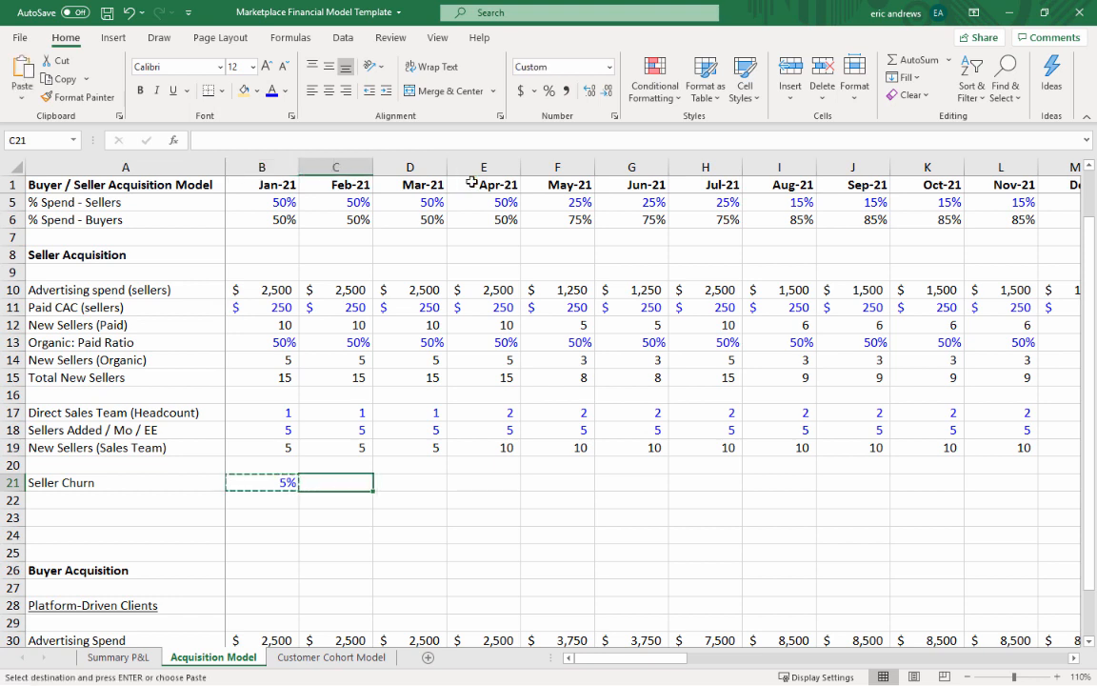
pyautogui.hotkey('ctrl', 'v')
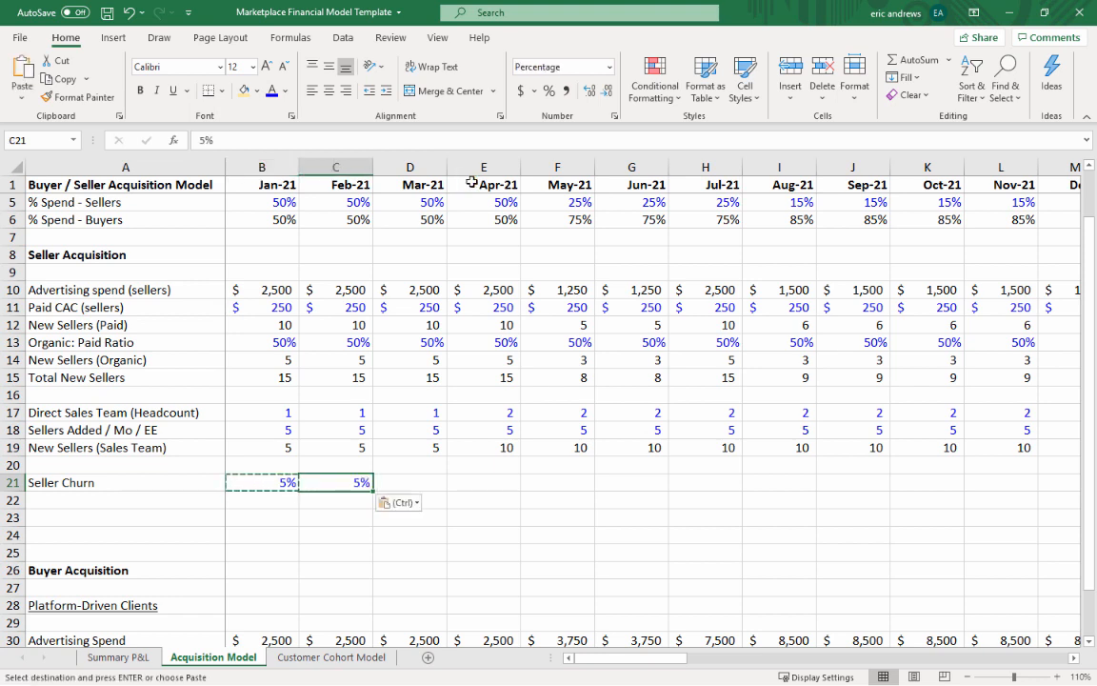
pyautogui.press('Right')
pyautogui.hotkey('ctrl', 'v')
# - Insert a blank row at row 23 and enter the label "New Sellers" in cell A23
pyautogui.press('Left')
pyautogui.press('Left')
pyautogui.press('Left')
pyautogui.press('Down')
pyautogui.press('Down')
pyautogui.press('Escape')
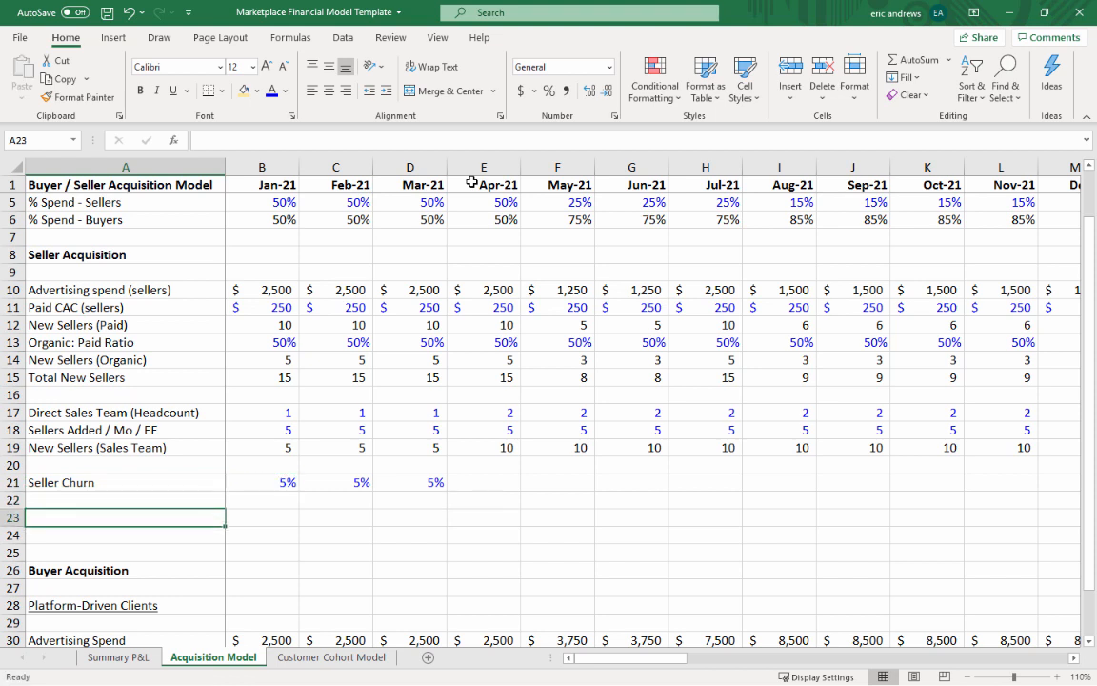
pyautogui.hotkey('shift', 'space')
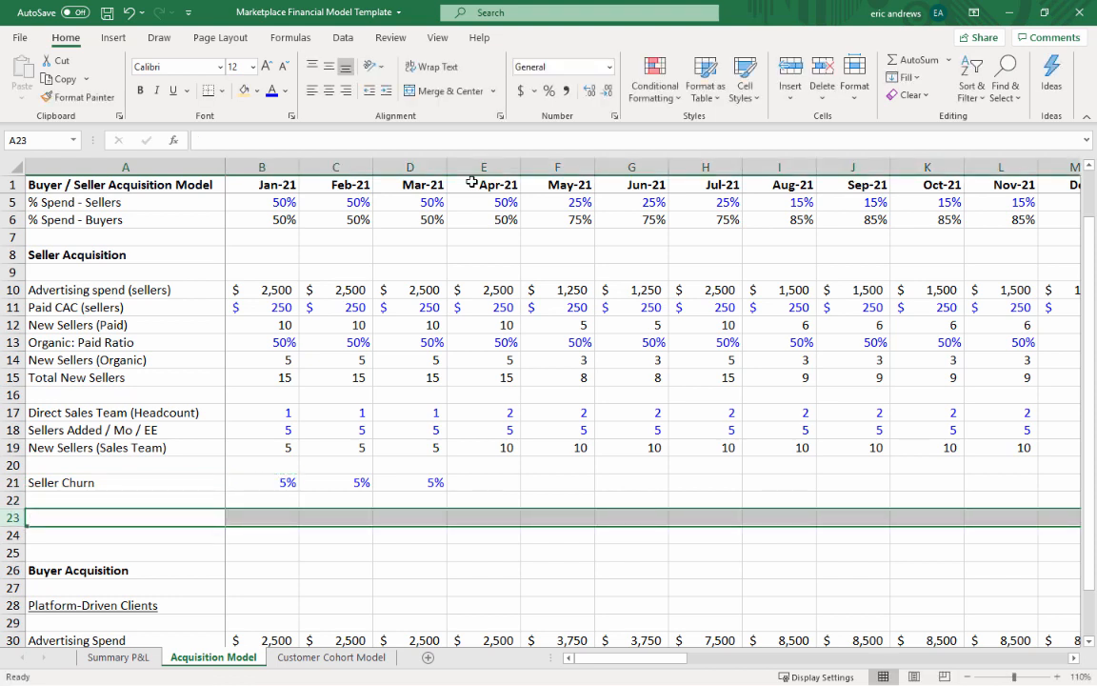
pyautogui.hotkey('ctrl', 'shift', '=')
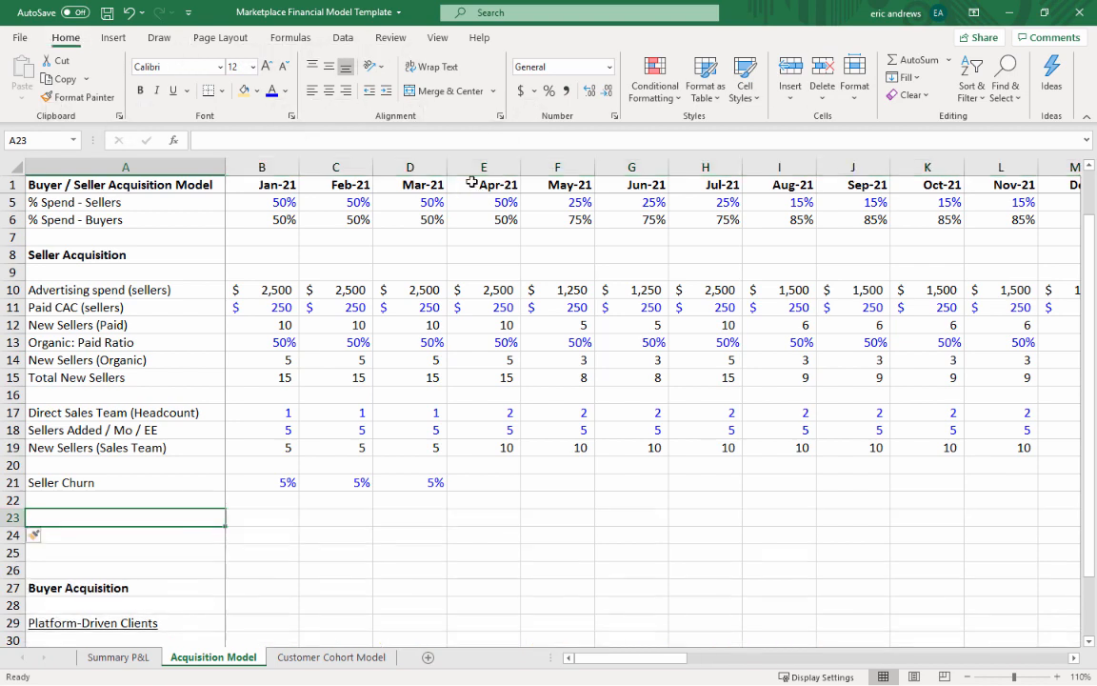
pyautogui.write('New Sell')
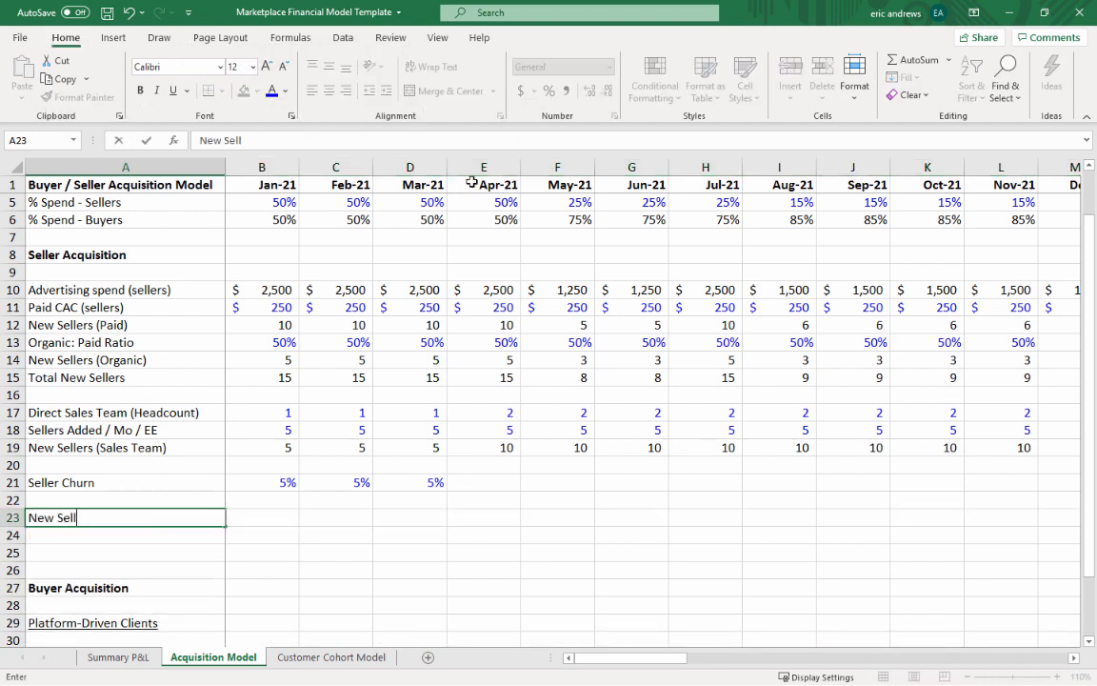
pyautogui.write('ers')
# - Enter the formula =B15+B19 in B23 to add total new sellers and sales team sellers for Jan-21
pyautogui.press('Tab')
pyautogui.write('=')
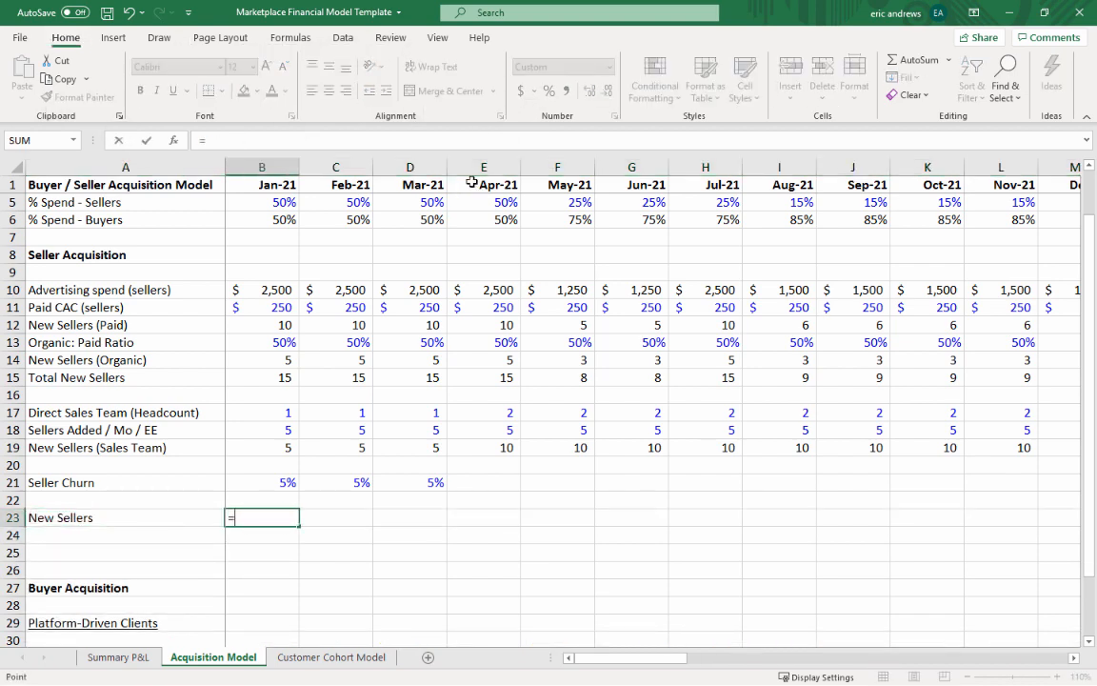
pyautogui.press('Up')
pyautogui.press('Up')
pyautogui.press('Up')
pyautogui.press('Up')
pyautogui.press('Up')
pyautogui.press('Up')
pyautogui.press('Up')
pyautogui.press('Up')
pyautogui.write('+')
pyautogui.press('Up')
pyautogui.press('Up')
pyautogui.press('Up')
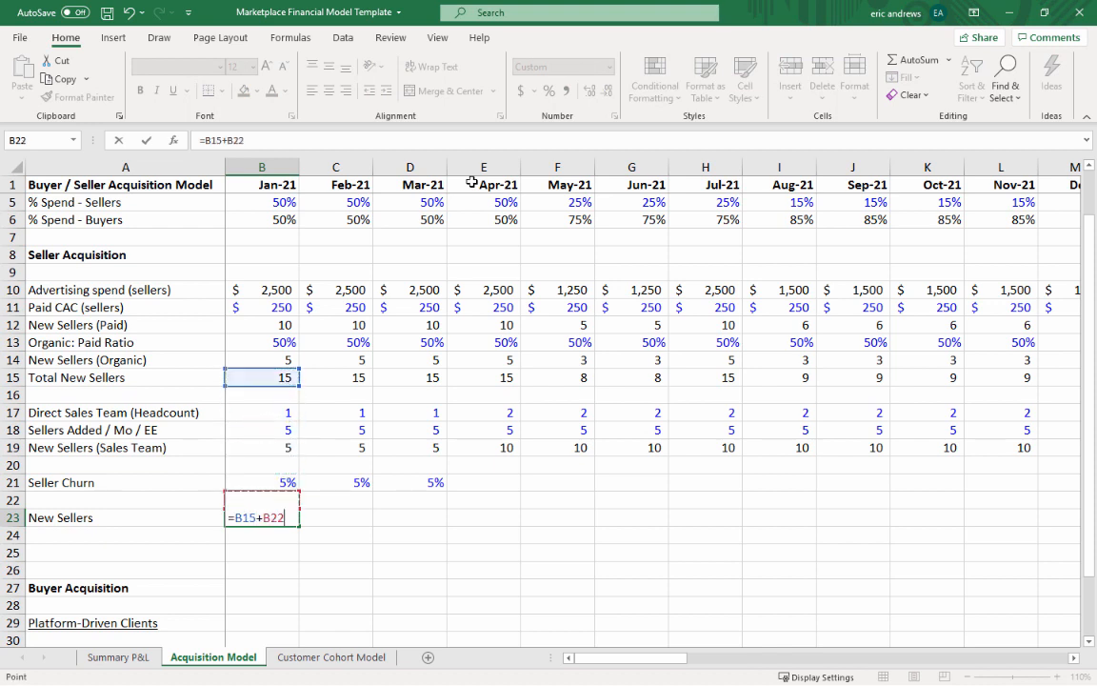
pyautogui.press('Up')
pyautogui.press('Return')
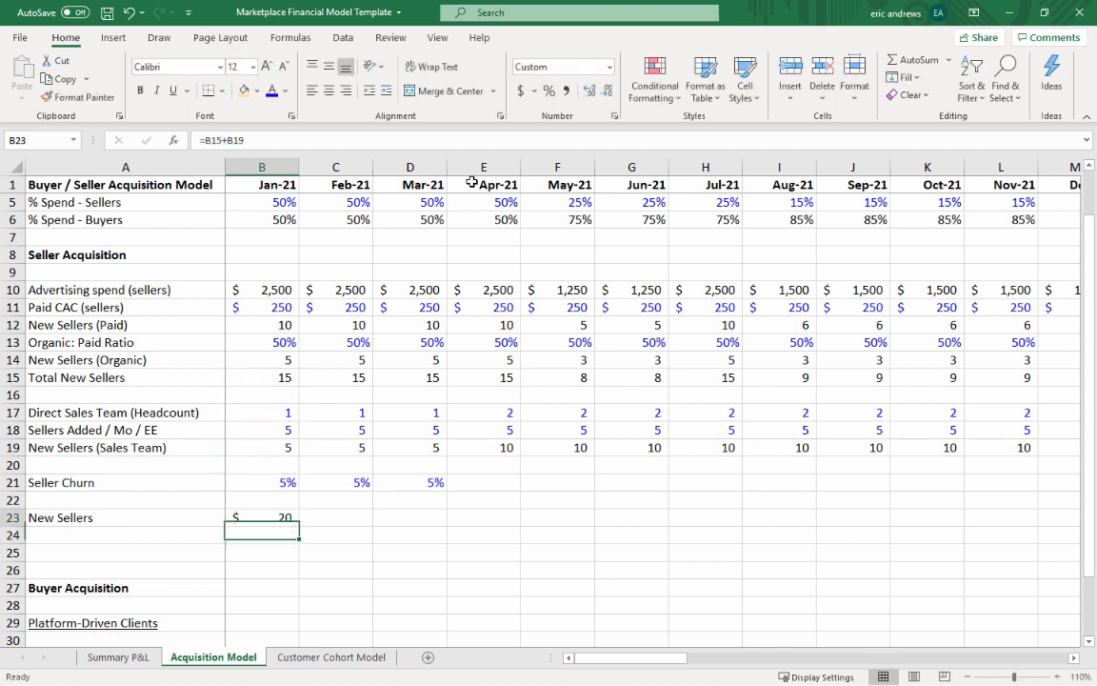
# - Format the Jan-21 New Sellers cell B23 as a plain number without currency symbol or decimals
pyautogui.press('Up')
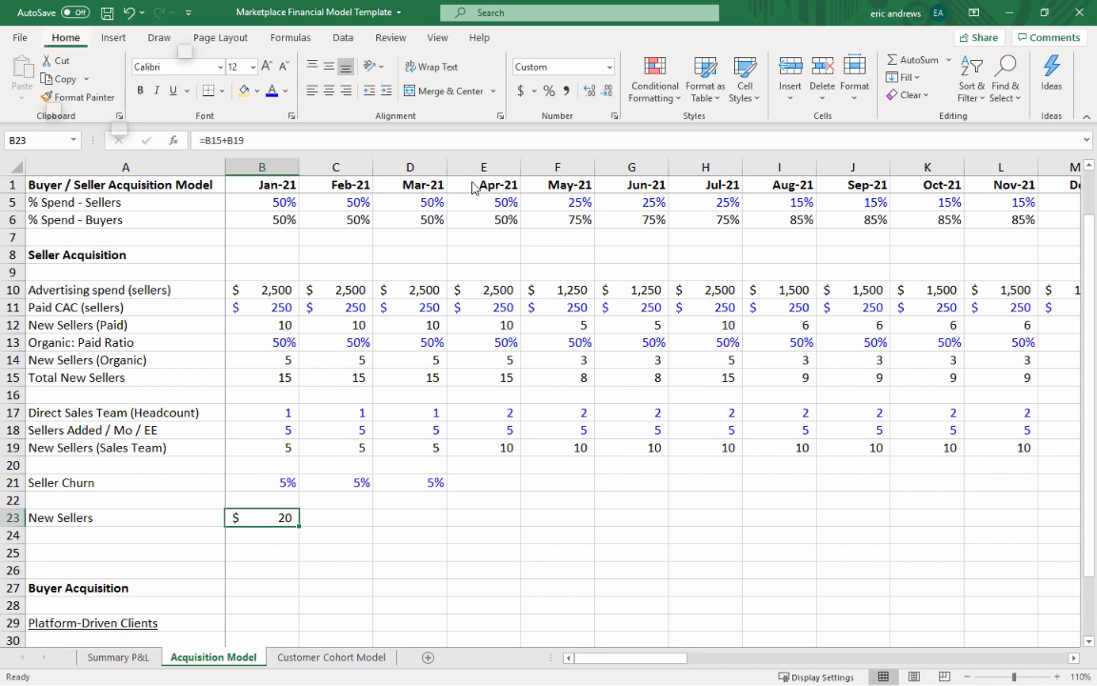
pyautogui.hotkey('ctrl', 'shift', '1')
pyautogui.hotkey('alt', 'h')
pyautogui.write('9h9')
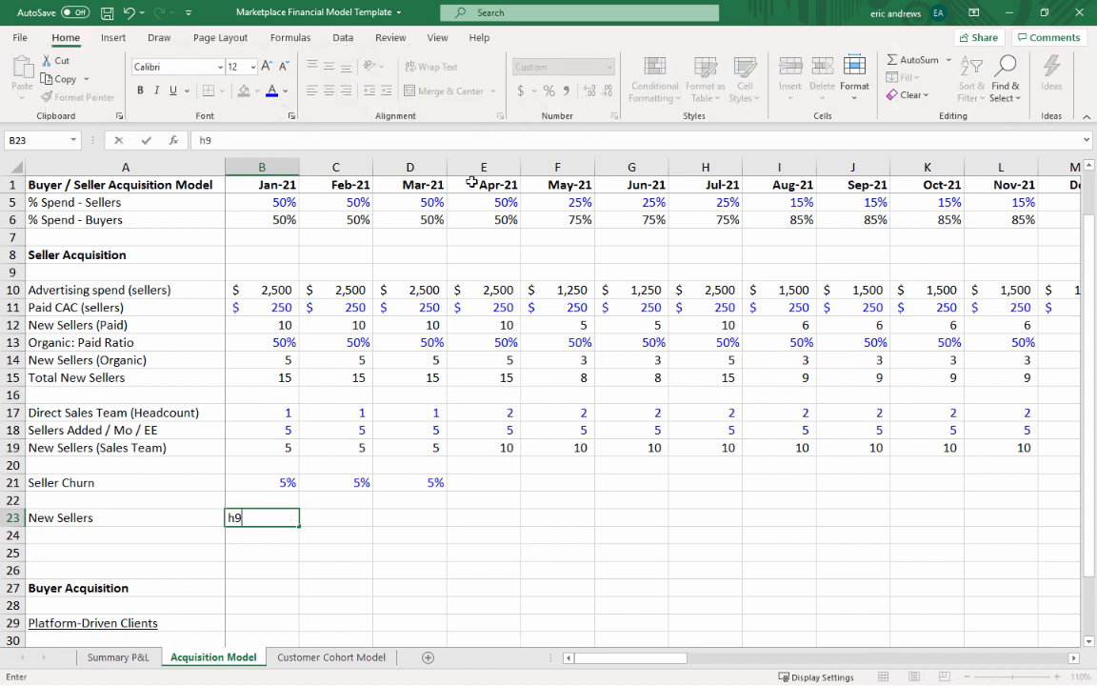
pyautogui.press('Escape')
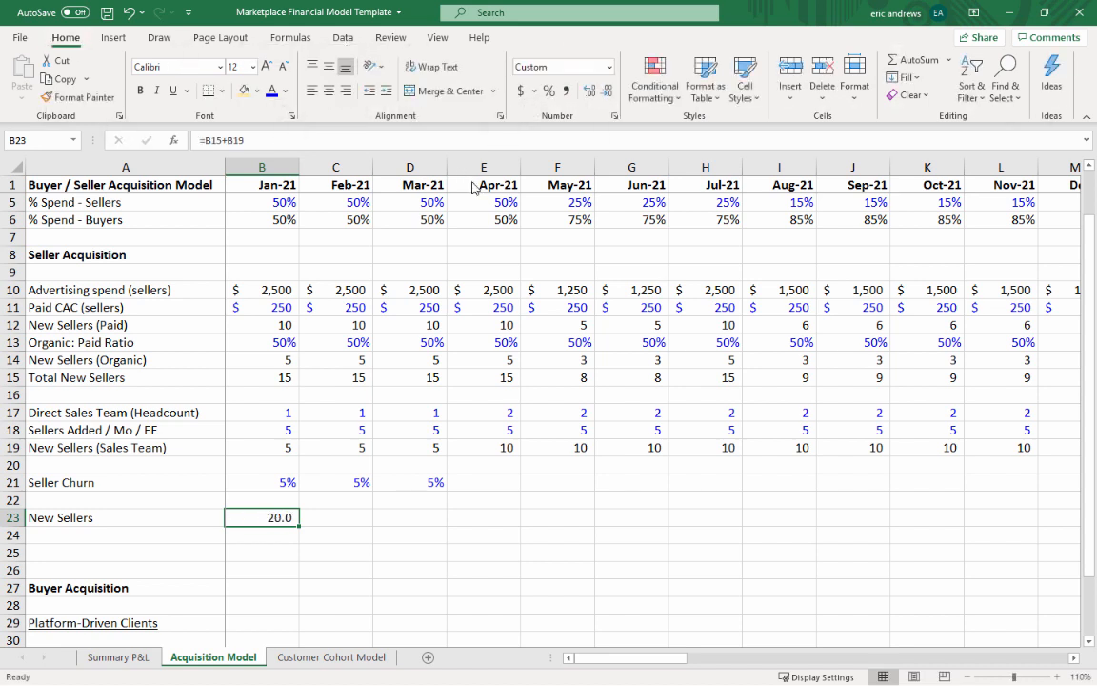
pyautogui.hotkey('alt', 'h')
pyautogui.press('9')
# - Copy the New Sellers formula from B23 to Feb-21 and Mar-21 in cells C23 and D23
pyautogui.hotkey('ctrl', 'c')
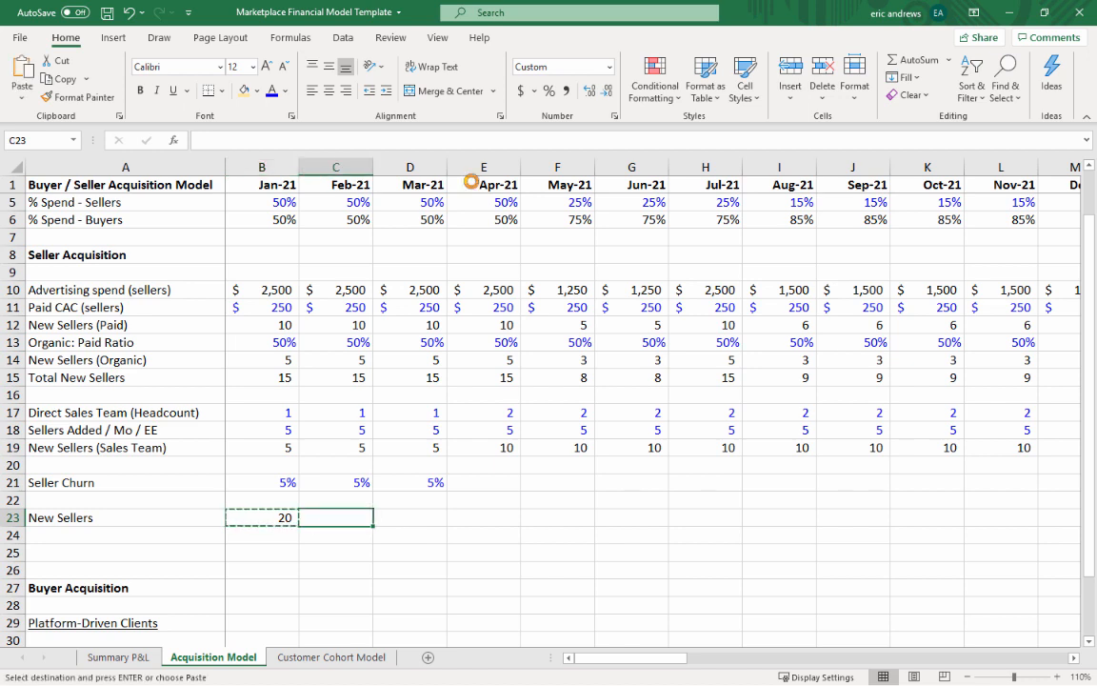
pyautogui.press('Right')
pyautogui.hotkey('ctrl', 'v')
pyautogui.press('Right')
pyautogui.hotkey('ctrl', 'v')
# - Enter the label "Returning Sellers" in cell A24, below New Sellers
pyautogui.press('Down')
pyautogui.press('Home')
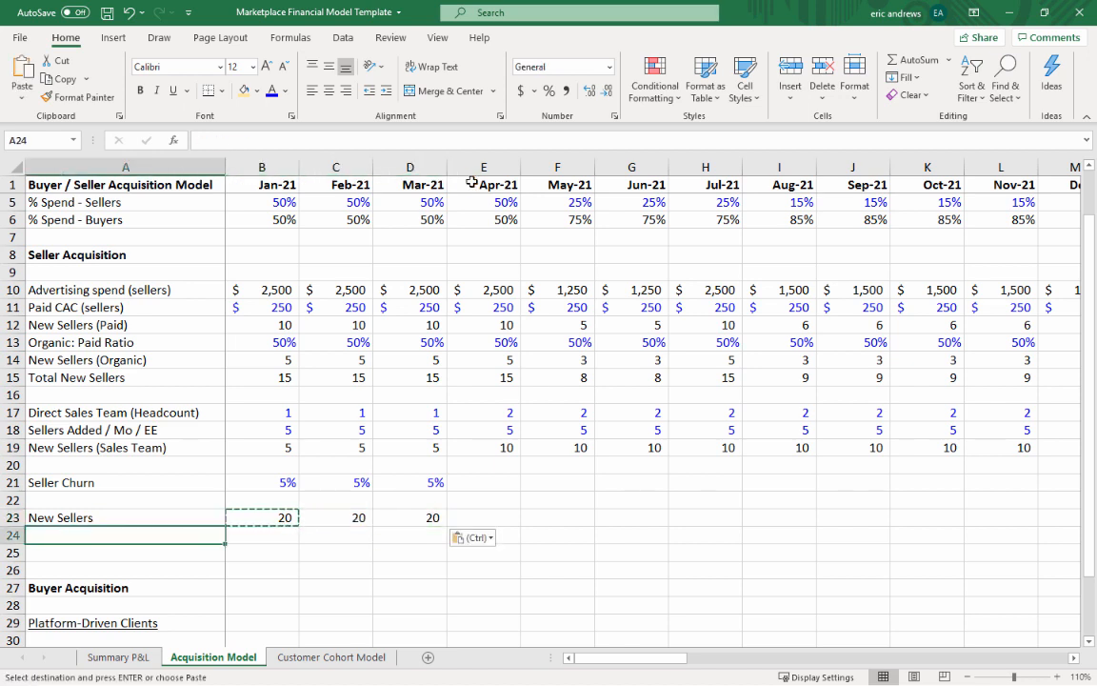
pyautogui.write('Returning Sellers')
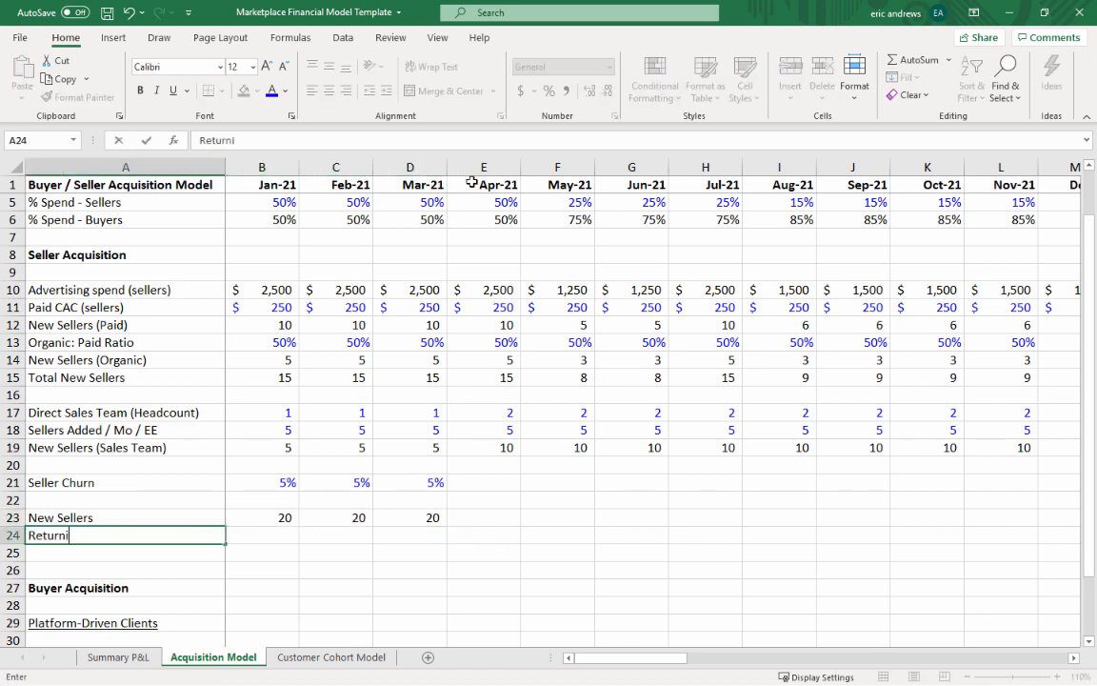
pyautogui.press('Return')
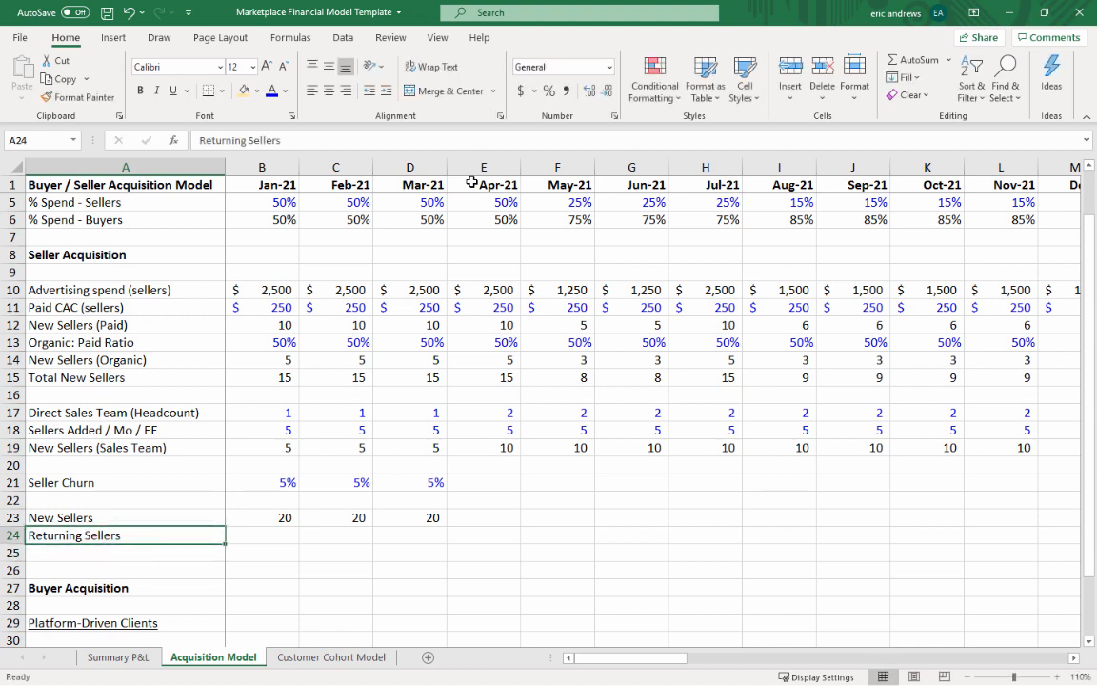
# - Insert a blank row at row 25 and enter the labels "Churned Sellers" in A25 and "Total Active Sellers" in A26
pyautogui.press('Right')
pyautogui.hotkey('shift', 'space')
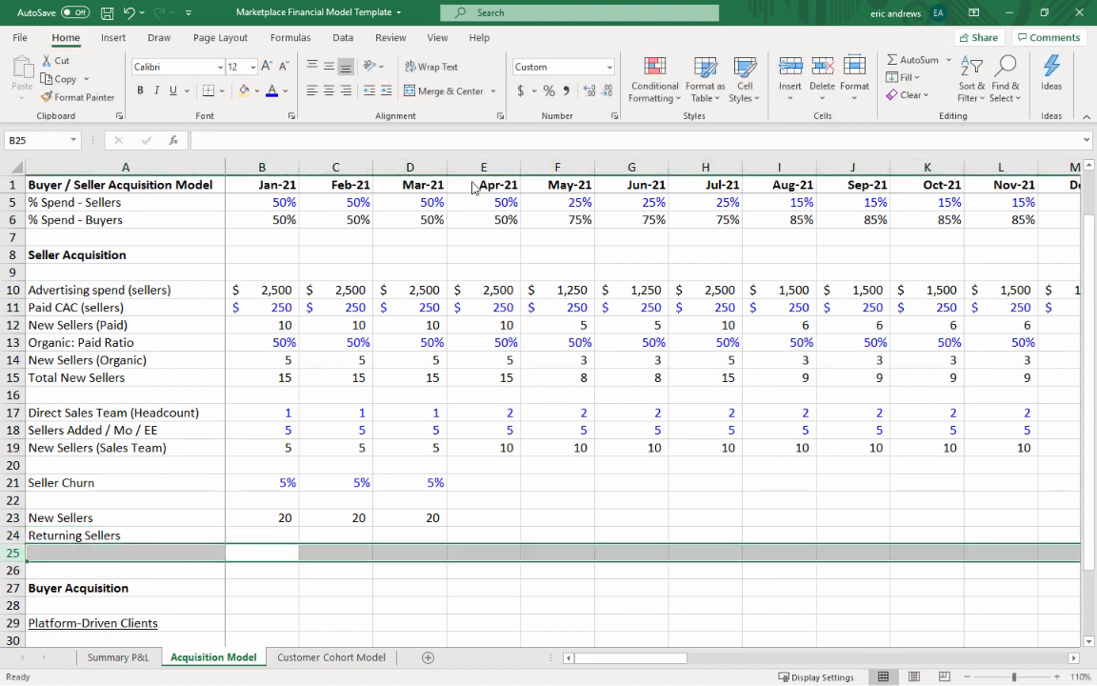
pyautogui.hotkey('ctrl', 'shift', '+')
pyautogui.press('Left')
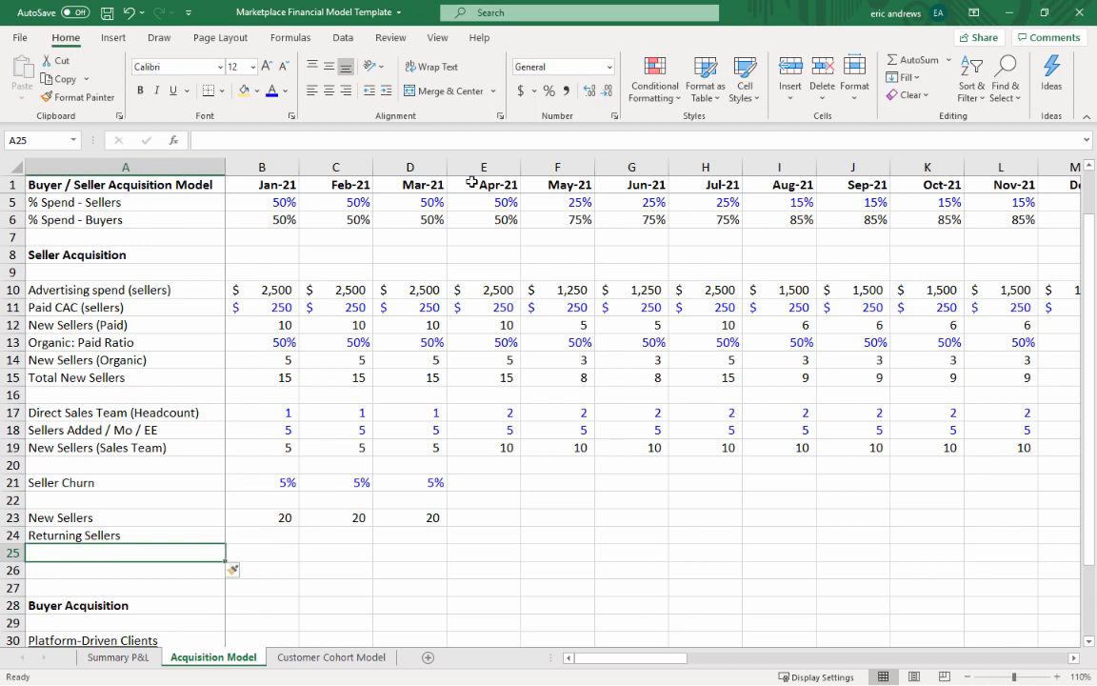
pyautogui.write('Churned S')
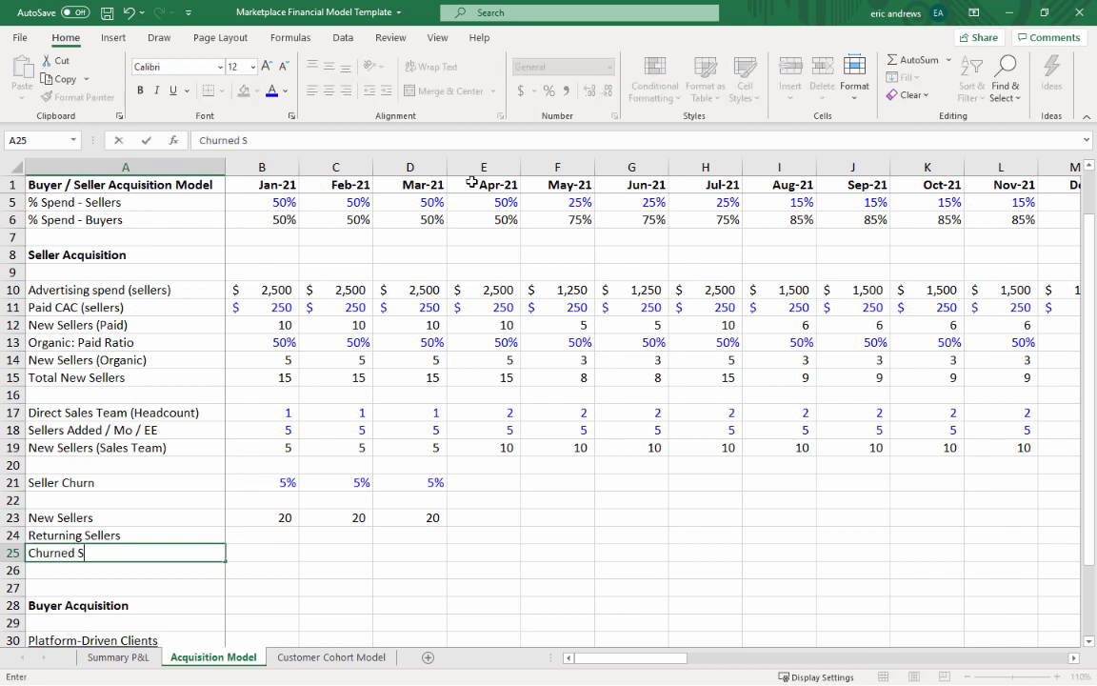
pyautogui.write('ellers')
pyautogui.press('Return')
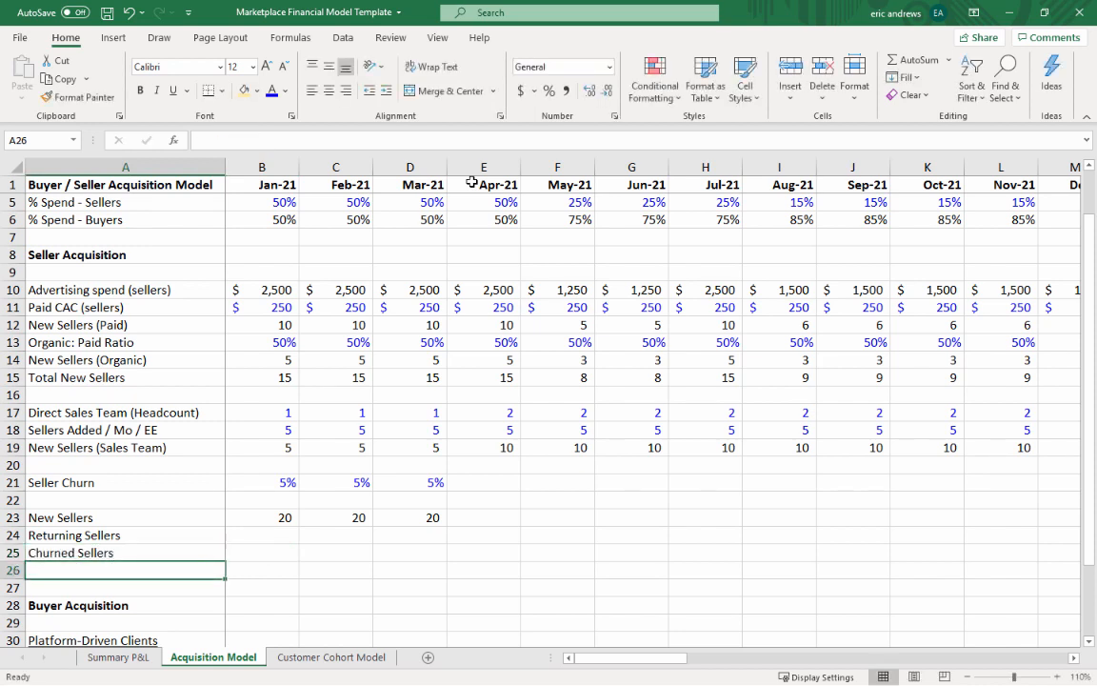
pyautogui.write('Total Ac')
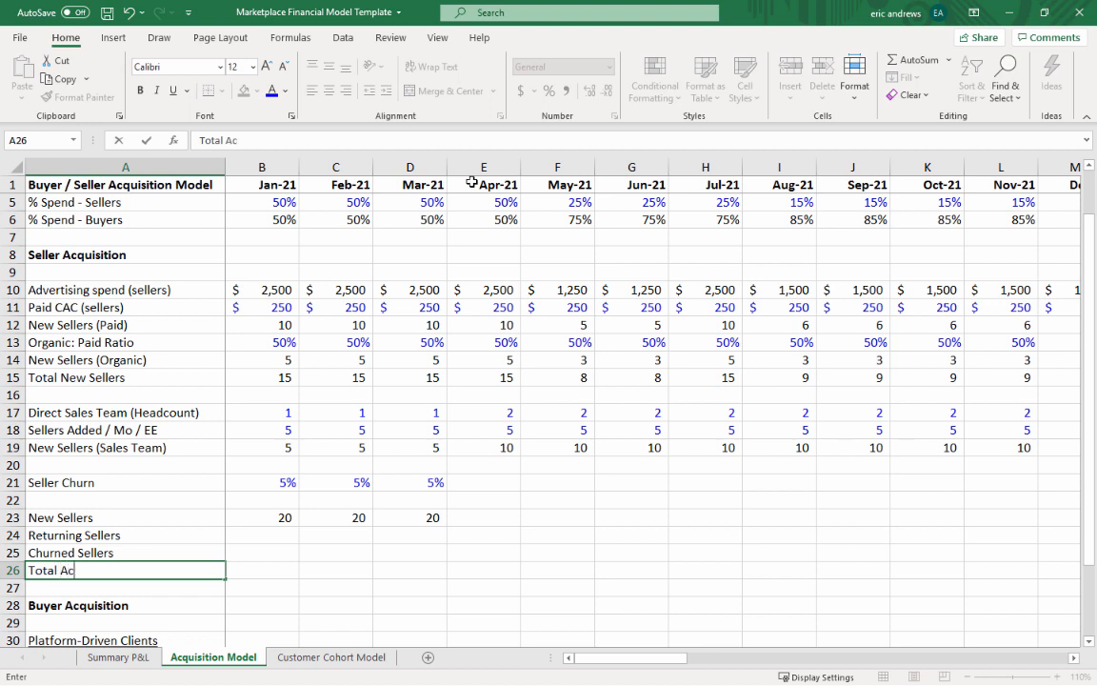
pyautogui.write('tive Sellers')
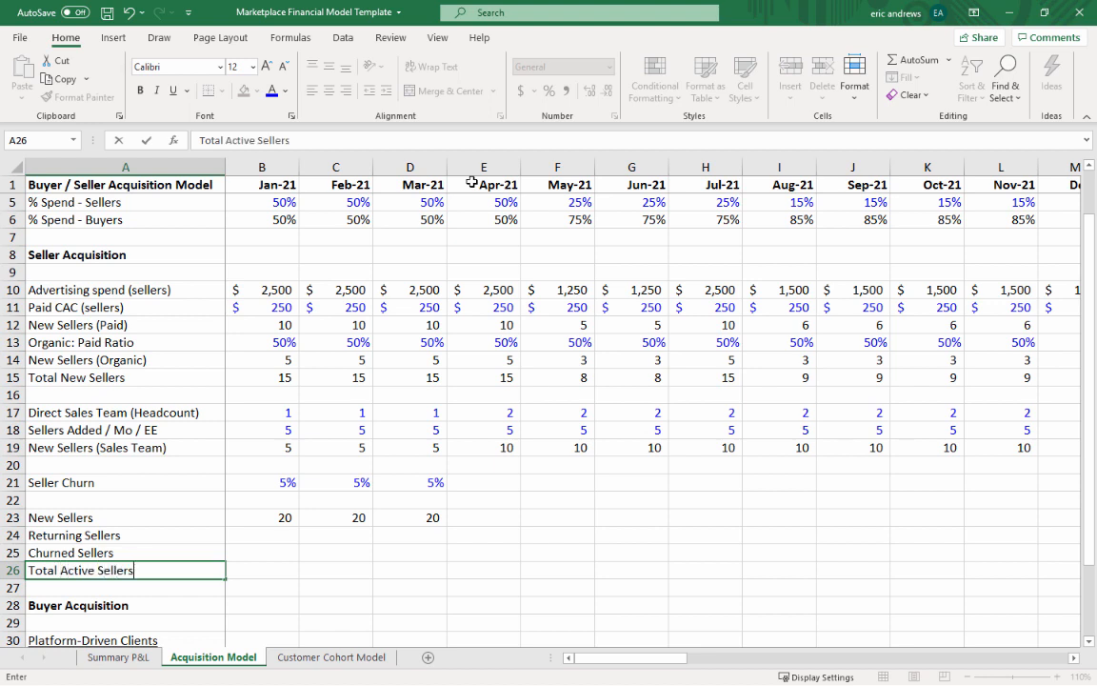
# - Add a bottom border to the Churned Sellers cells B25:D25, above the Total Active Sellers row
pyautogui.press('Up')
pyautogui.press('Right')
pyautogui.hotkey('shift', 'Right')
pyautogui.hotkey('shift', 'Right')
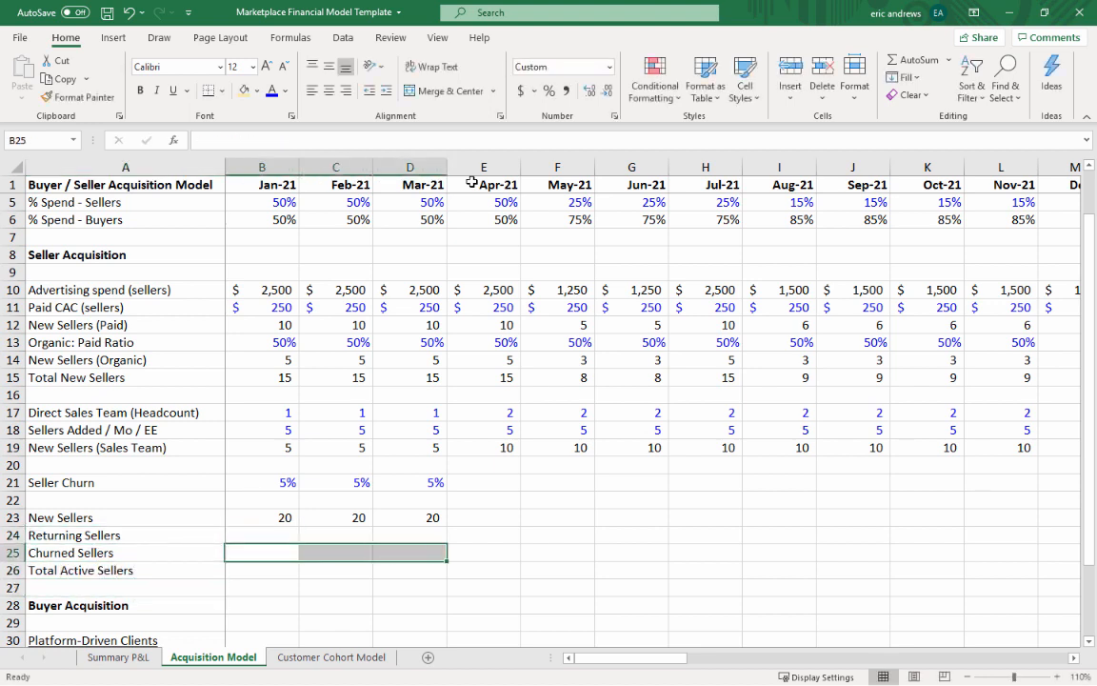
pyautogui.press('Down')
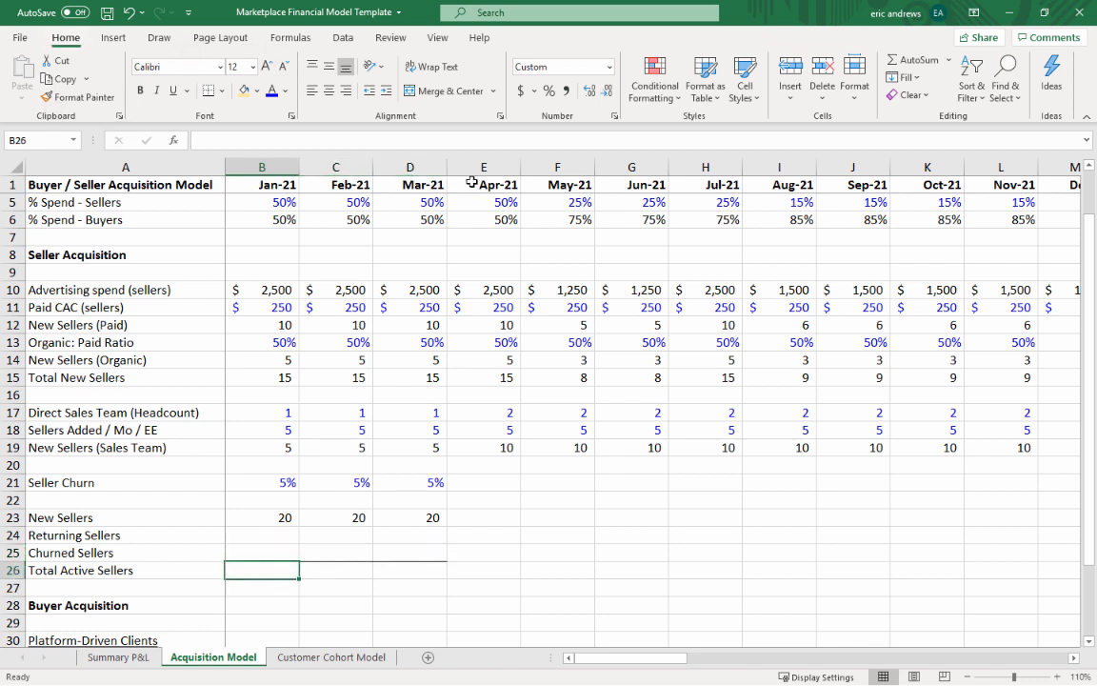
pyautogui.press('Up')
pyautogui.press('Right')
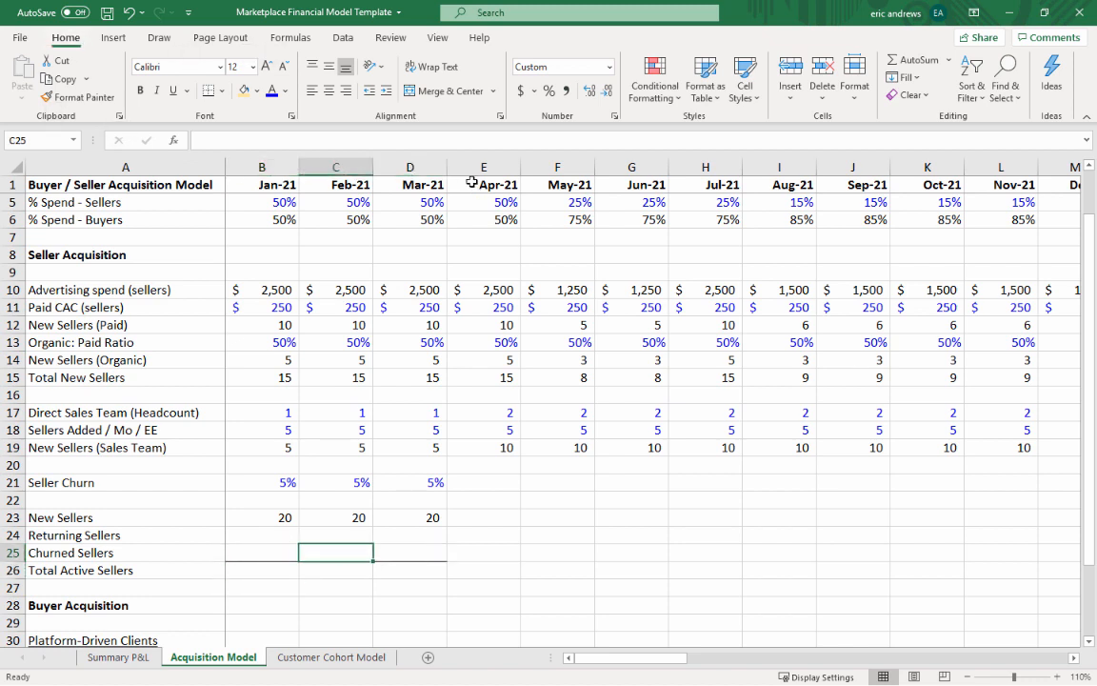
# - Enter the formula =SUM(B23:B25) in B26 to calculate Jan-21 Total Active Sellers
pyautogui.press('Left')
pyautogui.press('Down')
pyautogui.write('=s')
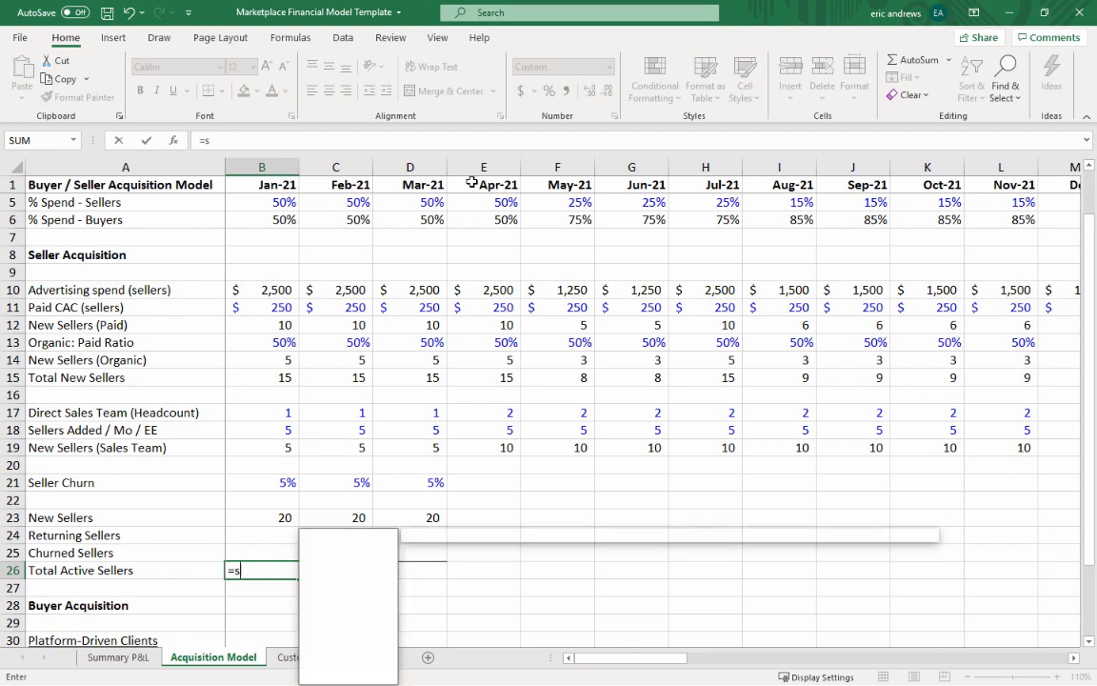
pyautogui.write('um(')
pyautogui.press('Up')
pyautogui.hotkey('shift', 'Up')
pyautogui.hotkey('shift', 'Up')
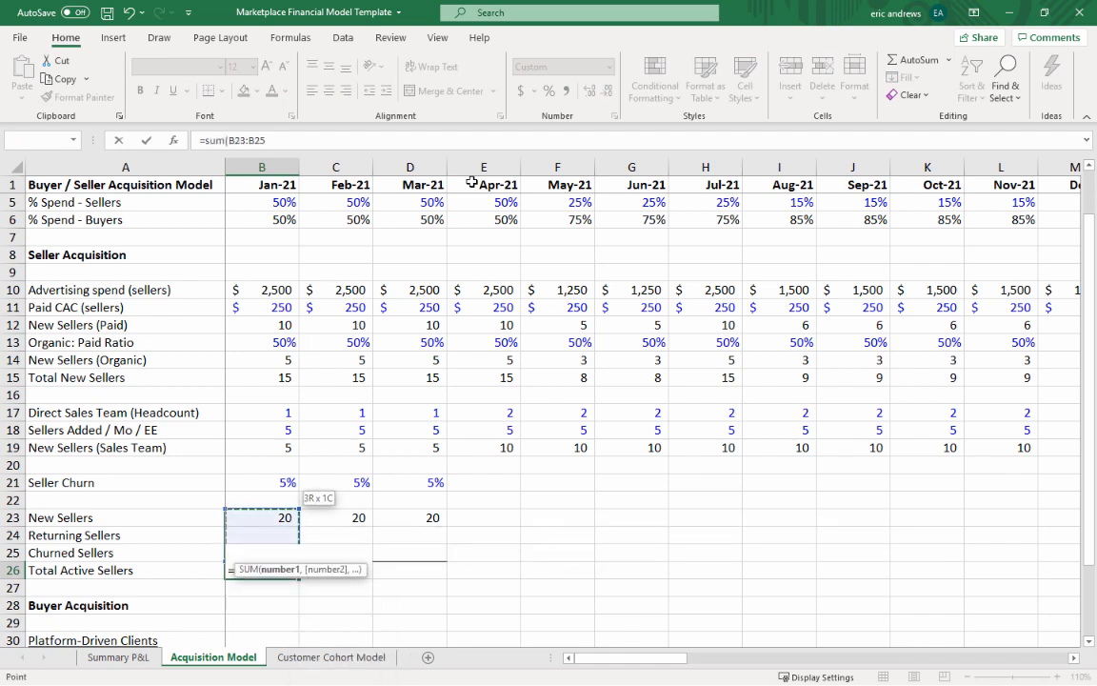
pyautogui.press('Return')
pyautogui.press('Up')
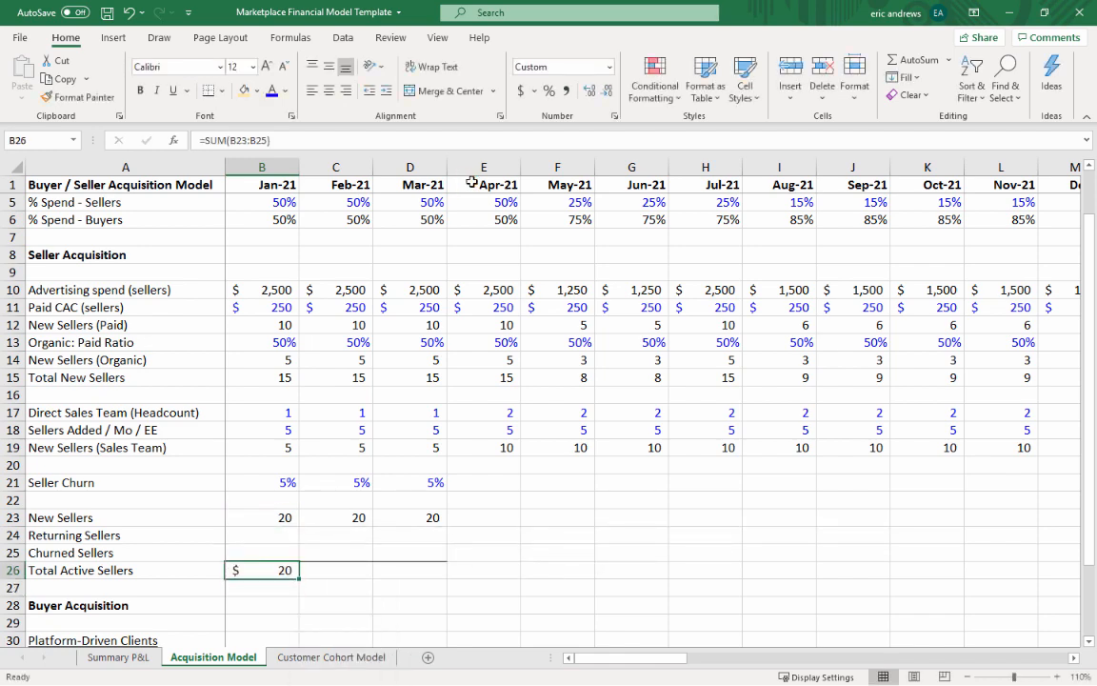
# - Format cells B24:D26 in comma style with no decimal places
pyautogui.moveTo(262, 536); pyautogui.dragTo(416, 570)
pyautogui.click(566, 90)
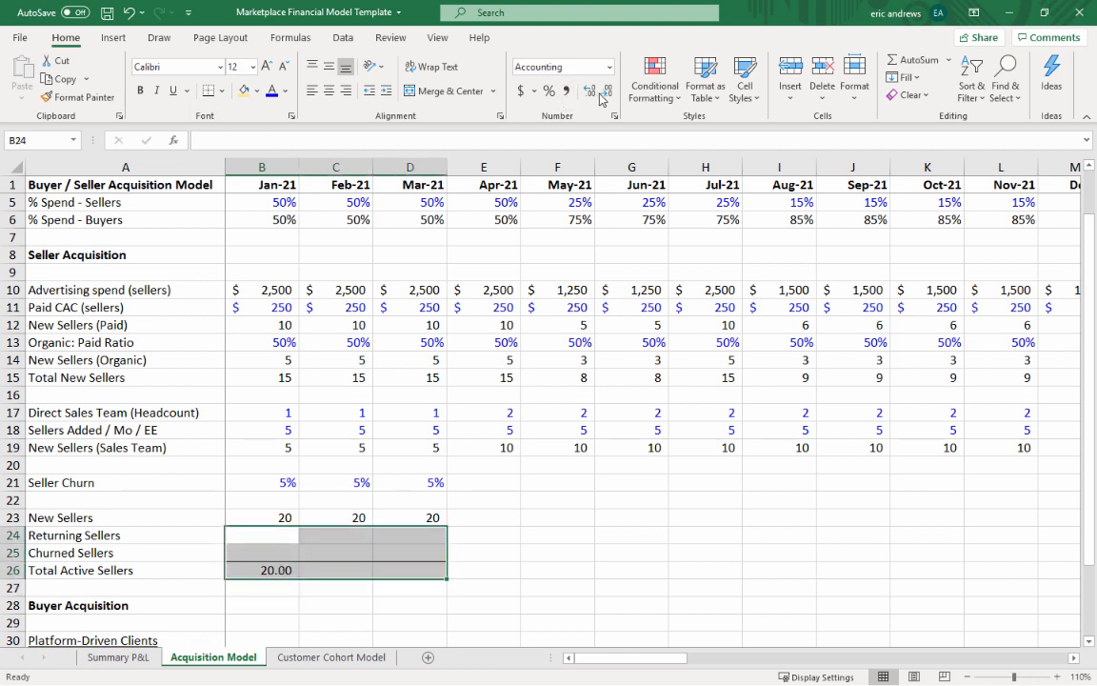
pyautogui.click(606, 92)
pyautogui.click(607, 95)
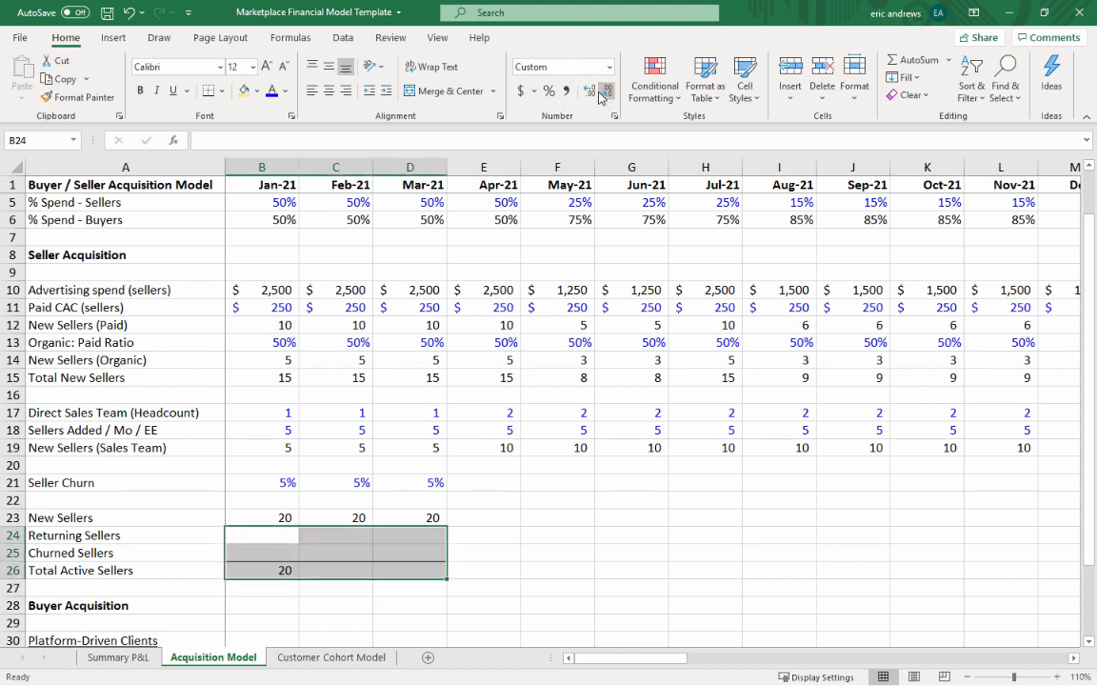
# - Enter the formula =B26 in C24 so Feb-21 Returning Sellers equals Jan-21 Total Active Sellers
pyautogui.click(282, 539)
pyautogui.click(272, 554)
pyautogui.click(271, 571)
pyautogui.click(326, 533)
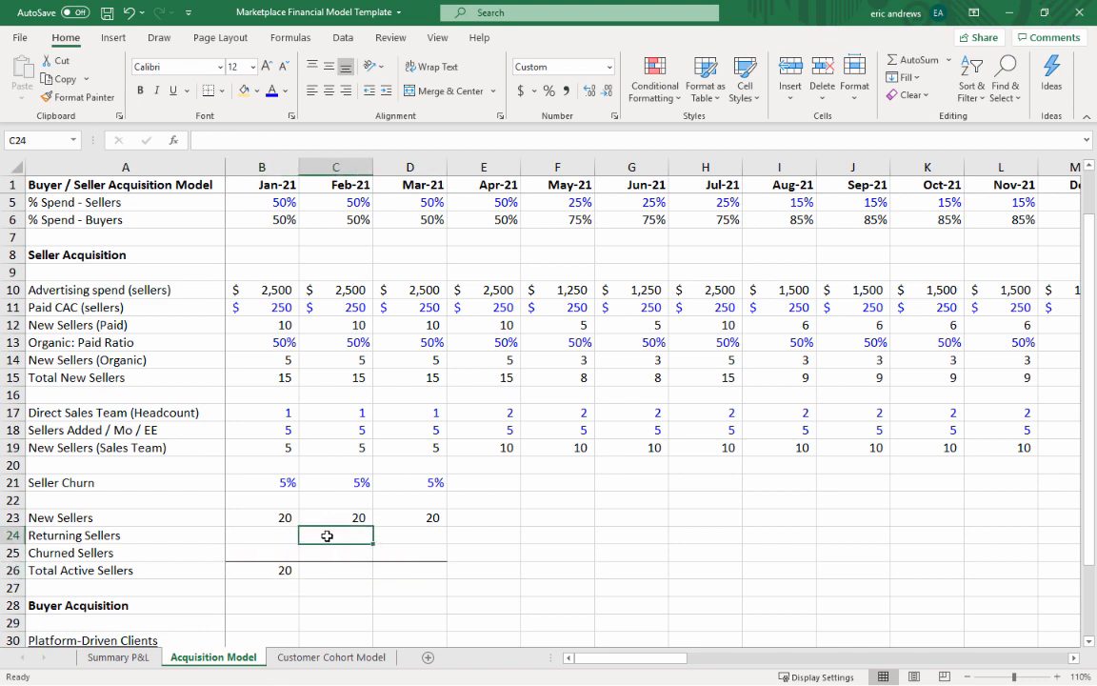
pyautogui.write('=')
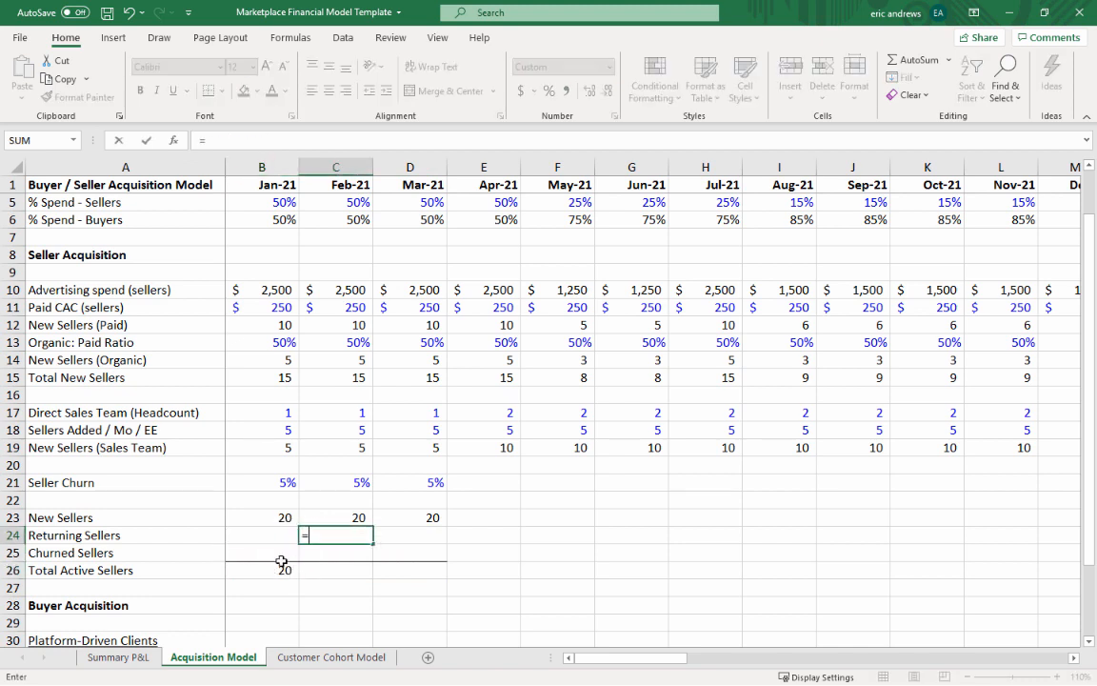
pyautogui.click(271, 569)
pyautogui.press('Return')
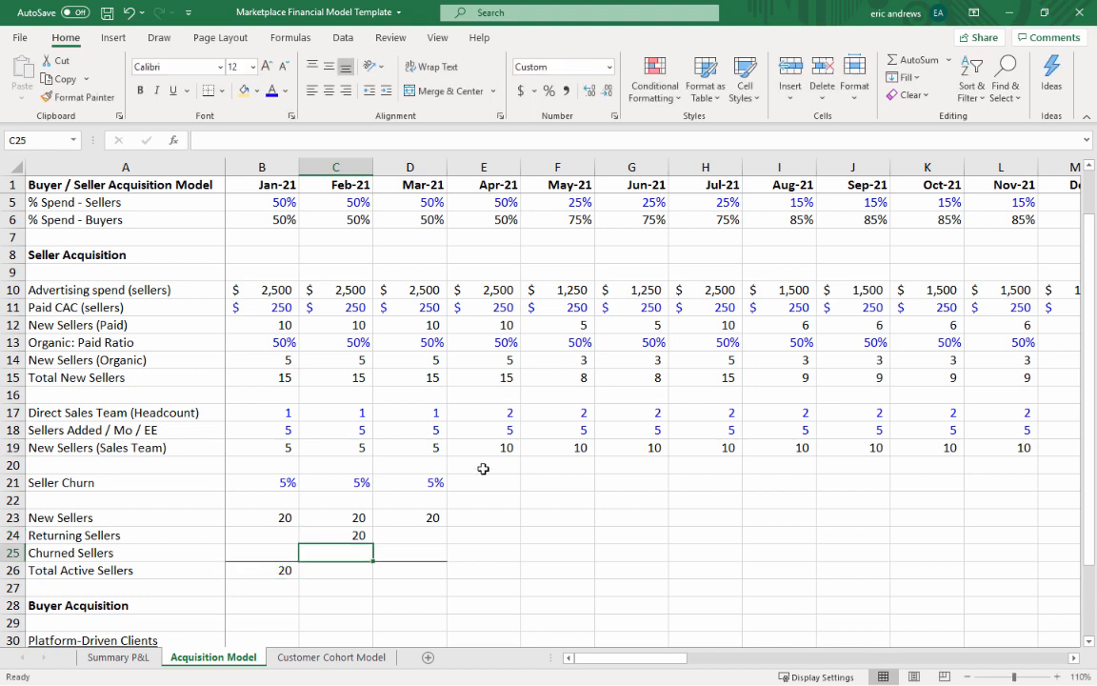
pyautogui.press('Up')
# - Enter the formula =-ROUND(B26*C21,0) in C25 to calculate Feb-21 Churned Sellers
pyautogui.click(355, 550)
pyautogui.write('=')
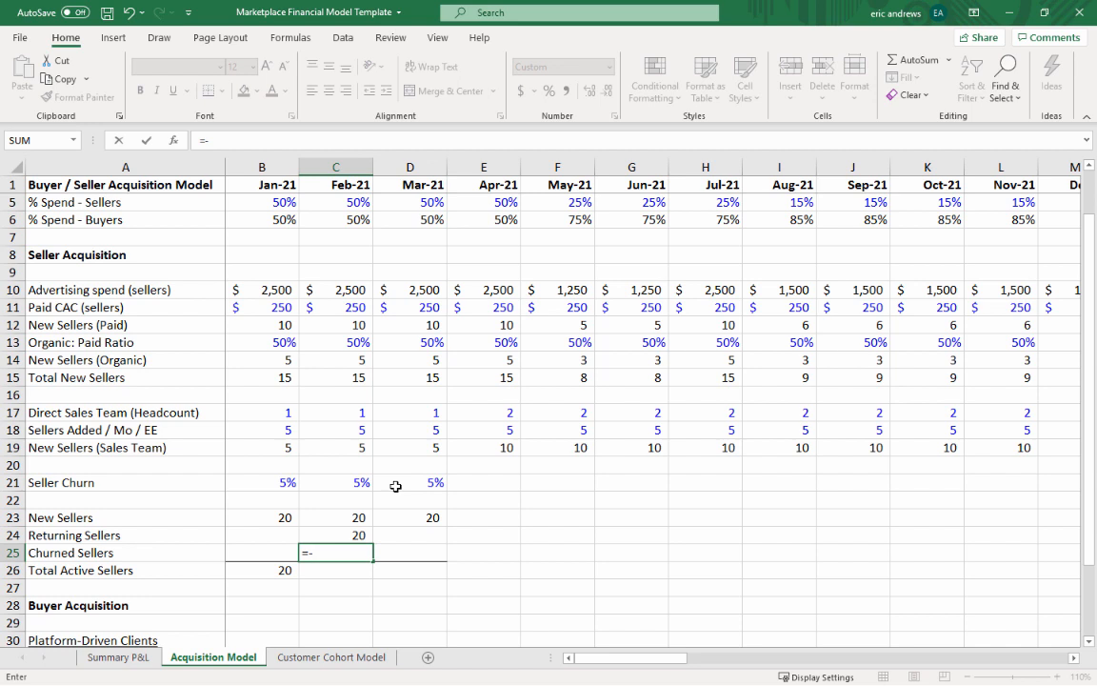
pyautogui.write('-(ROUDN')
pyautogui.press('BackSpace')
pyautogui.press('BackSpace')
pyautogui.press('BackSpace')
pyautogui.press('BackSpace')
pyautogui.press('BackSpace')
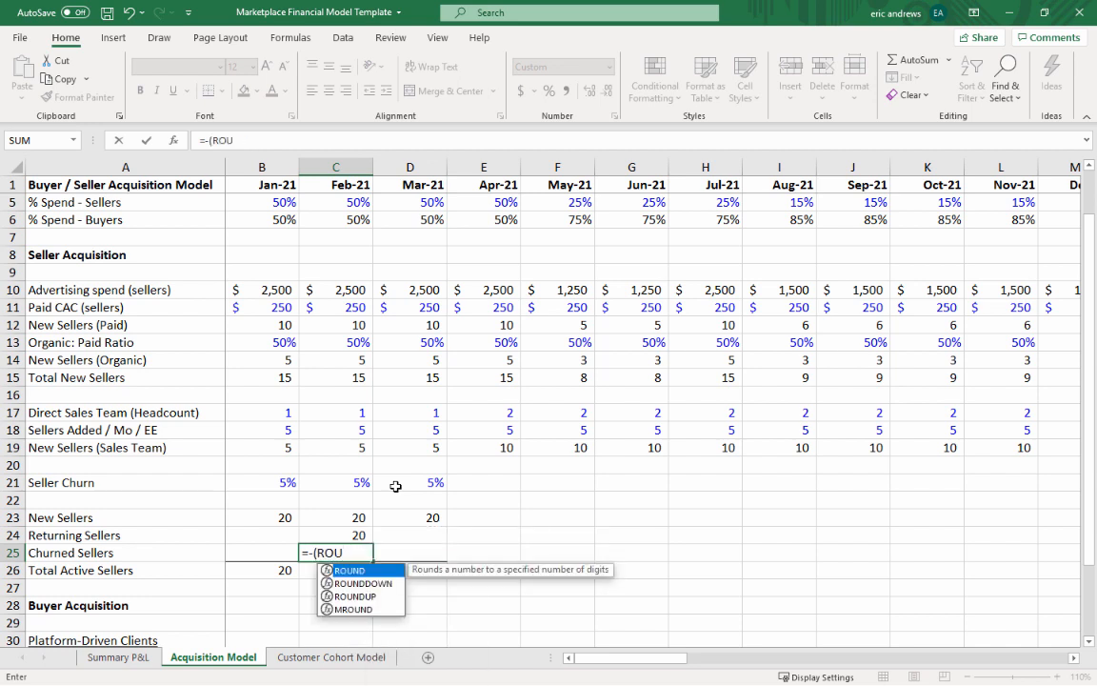
pyautogui.write('ROUDN')
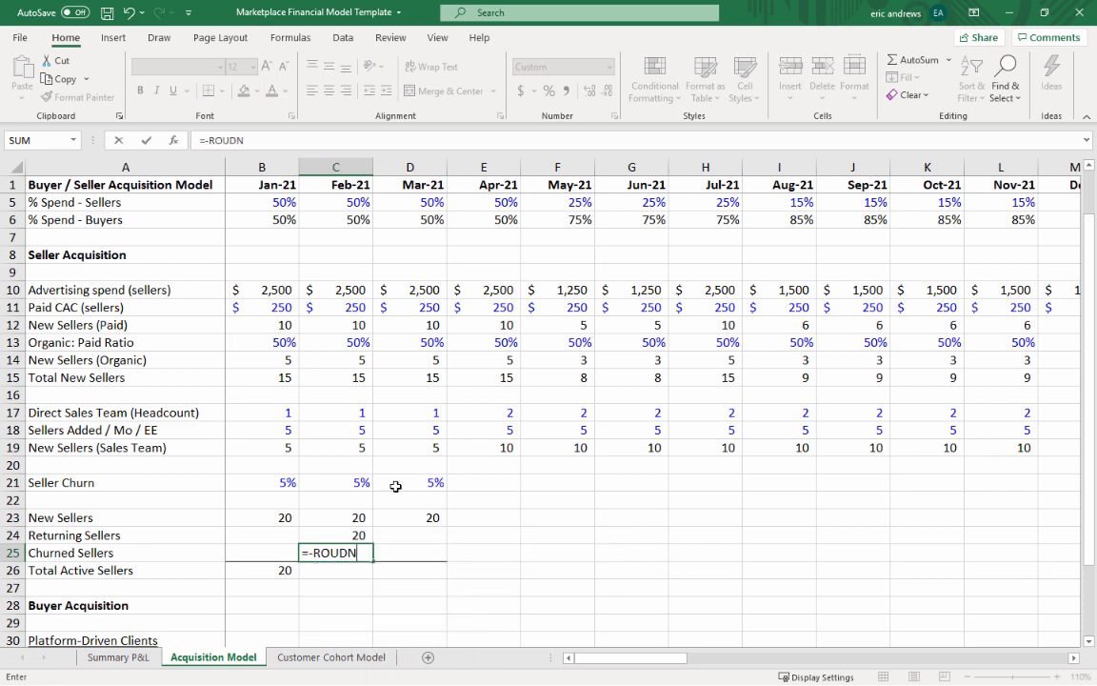
pyautogui.write('(')
pyautogui.press('BackSpace')
pyautogui.press('BackSpace')
pyautogui.press('BackSpace')
pyautogui.write('ND(')
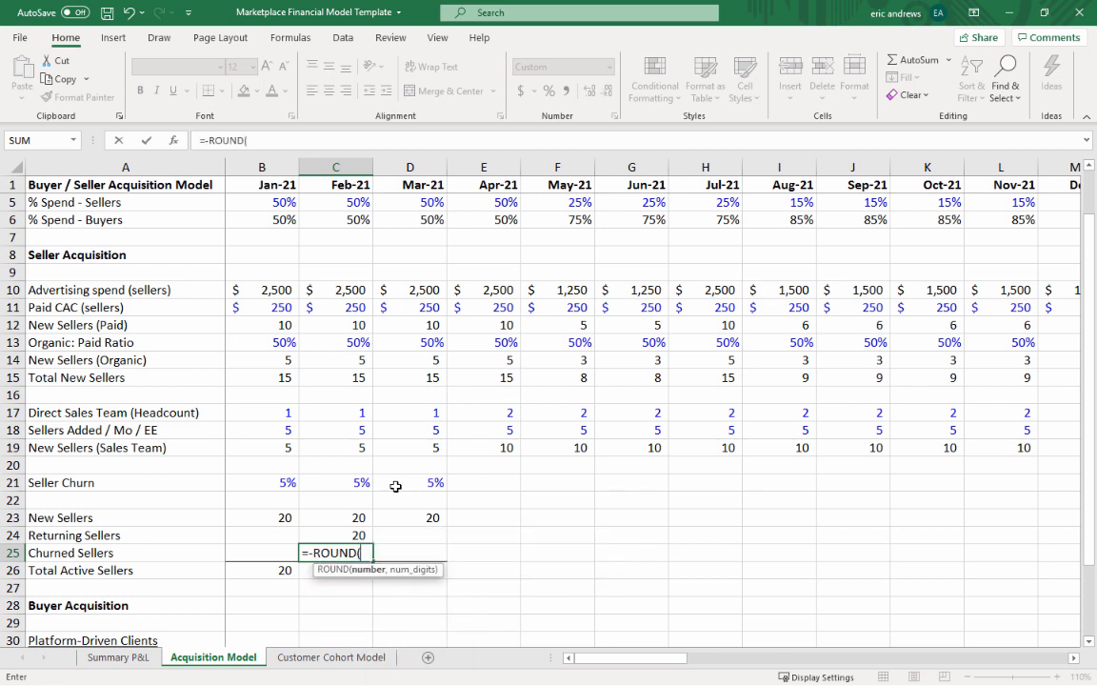
pyautogui.click(289, 567)
pyautogui.write('*')
pyautogui.click(346, 484)
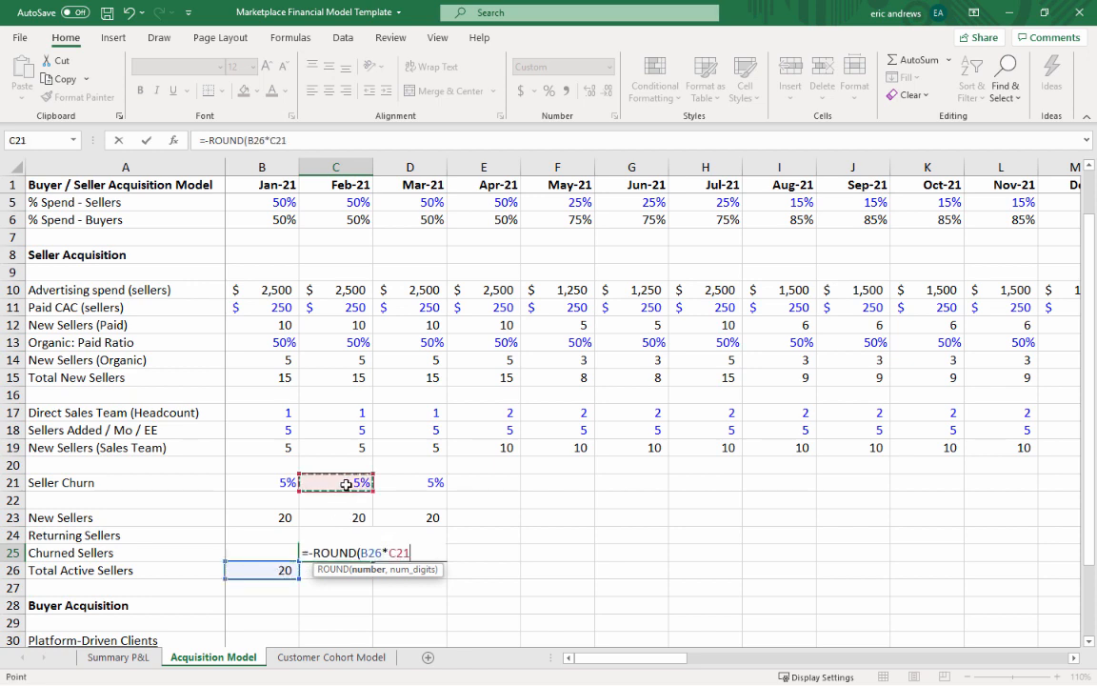
pyautogui.write('m')
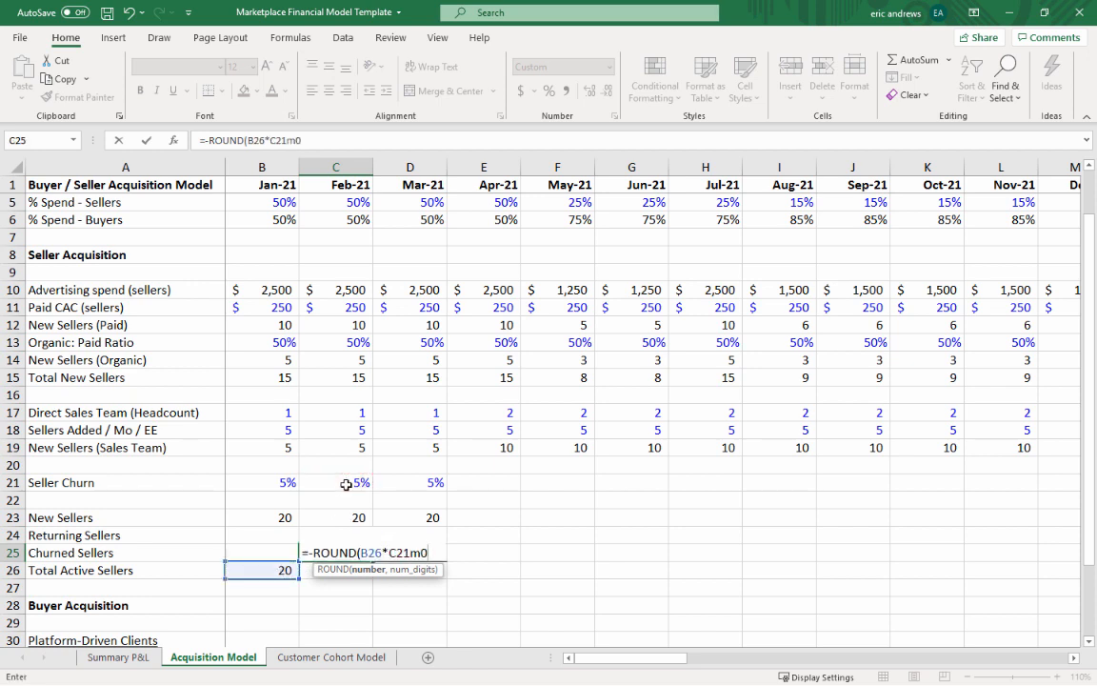
pyautogui.press('BackSpace')
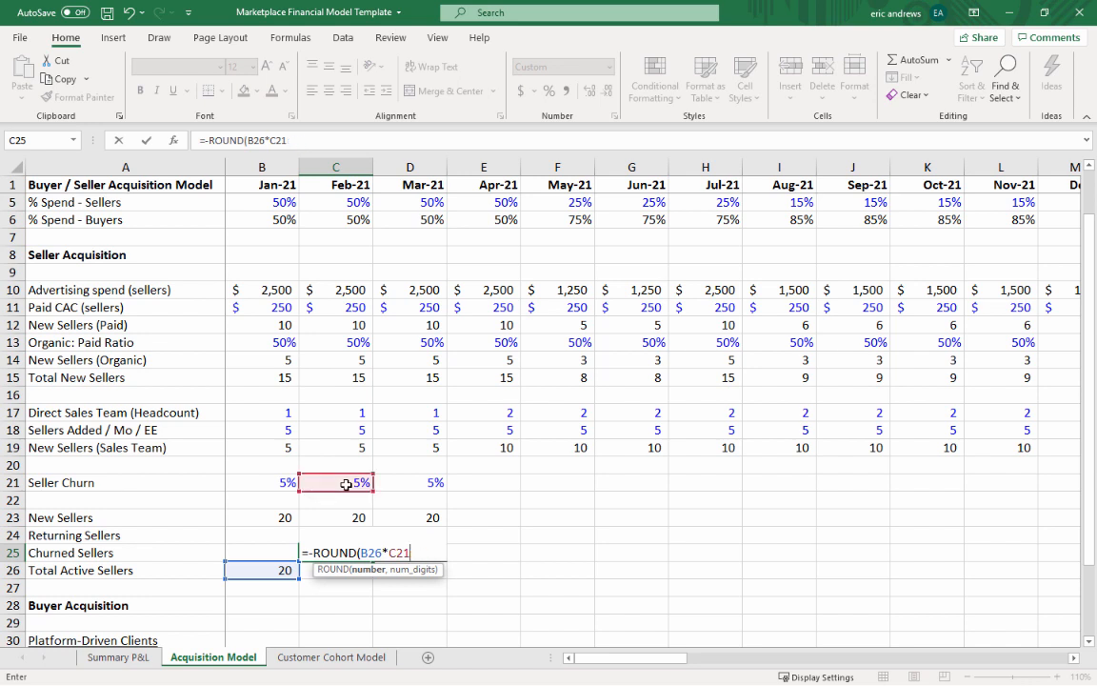
pyautogui.write(',0')
pyautogui.hotkey('ctrl', 'Return')
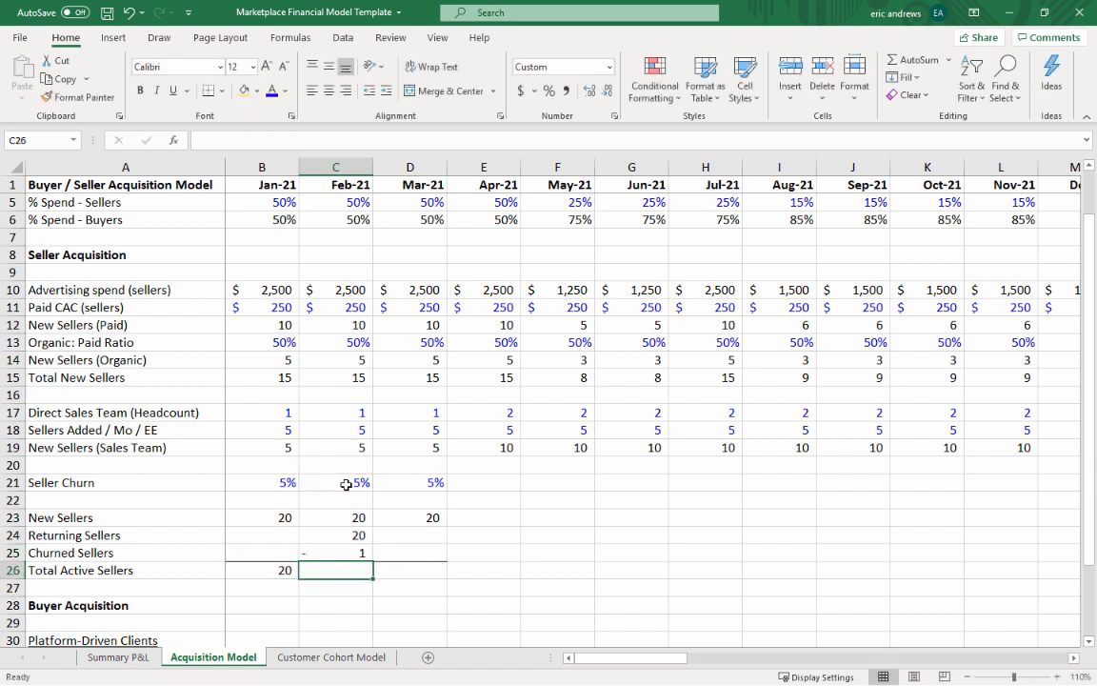
# - Format the Feb-21 Churned Sellers cell C25 as Number with no decimal places
pyautogui.click(566, 90)
pyautogui.hotkey('ctrl', 'z')
pyautogui.click(608, 66)
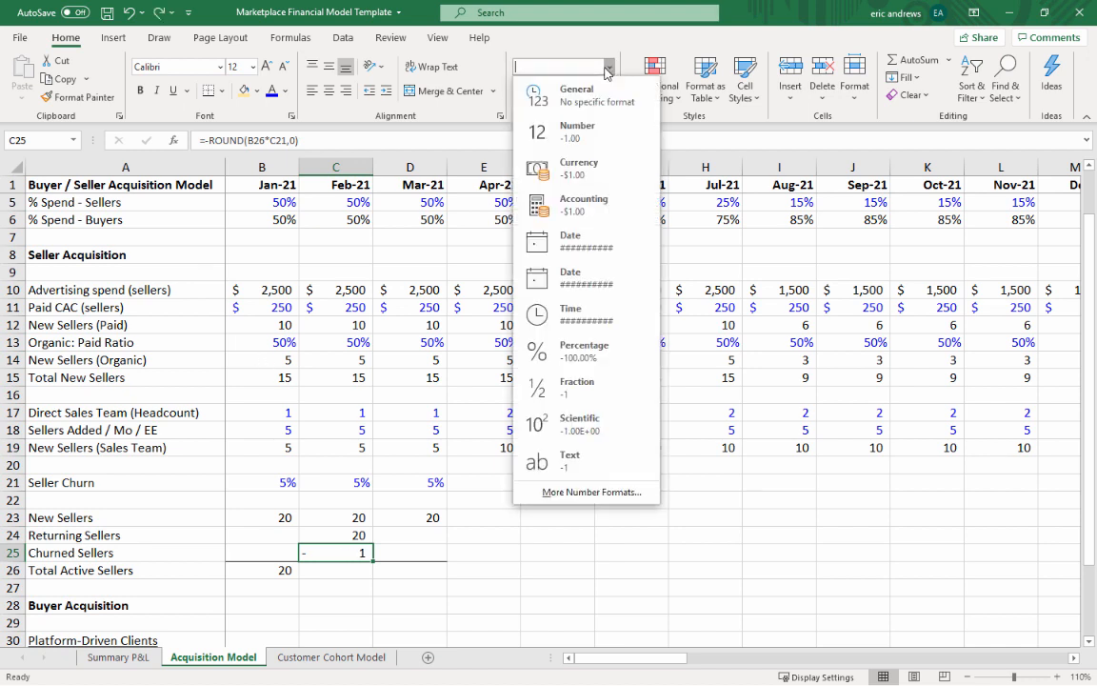
pyautogui.click(592, 134)
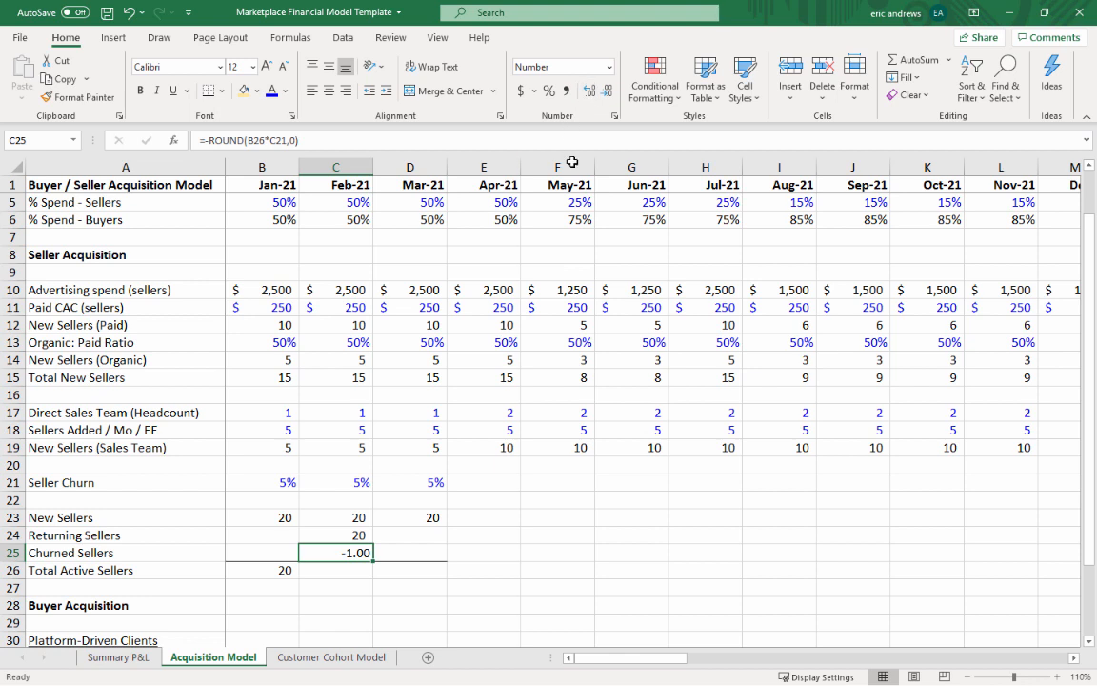
pyautogui.click(609, 95)
pyautogui.click(609, 94)
pyautogui.click(609, 94)
# - Copy the Total Active Sellers formula from B26 to C26 for Feb-21
pyautogui.press('Down')
pyautogui.press('Left')
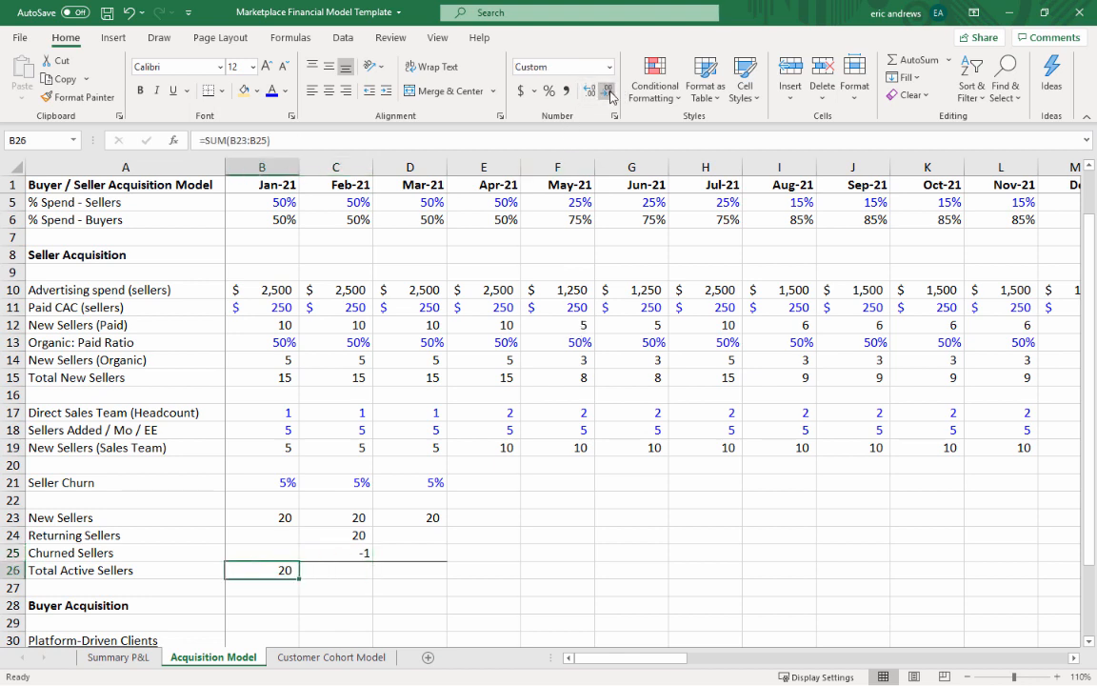
pyautogui.hotkey('ctrl', 'c')
pyautogui.press('Right')
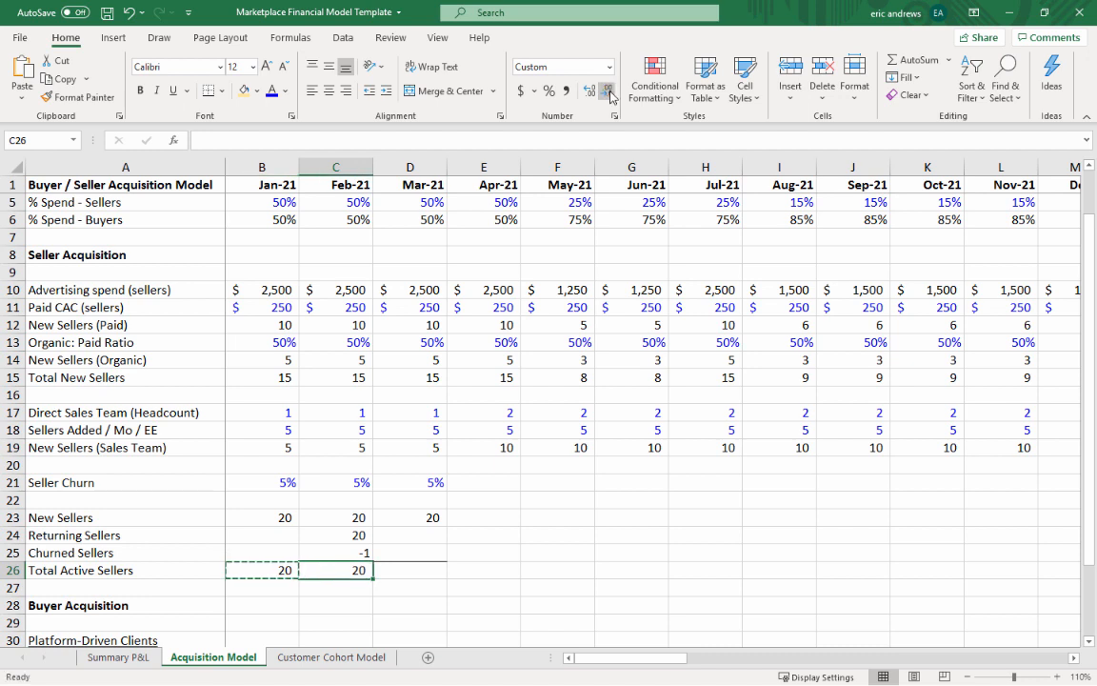
pyautogui.hotkey('ctrl', 'v')
# - Copy the Feb-21 returning, churned and total active seller formulas in C24:C26 to D24:D26 for Mar-21
pyautogui.press('Up')
pyautogui.press('Up')
pyautogui.press('Up')
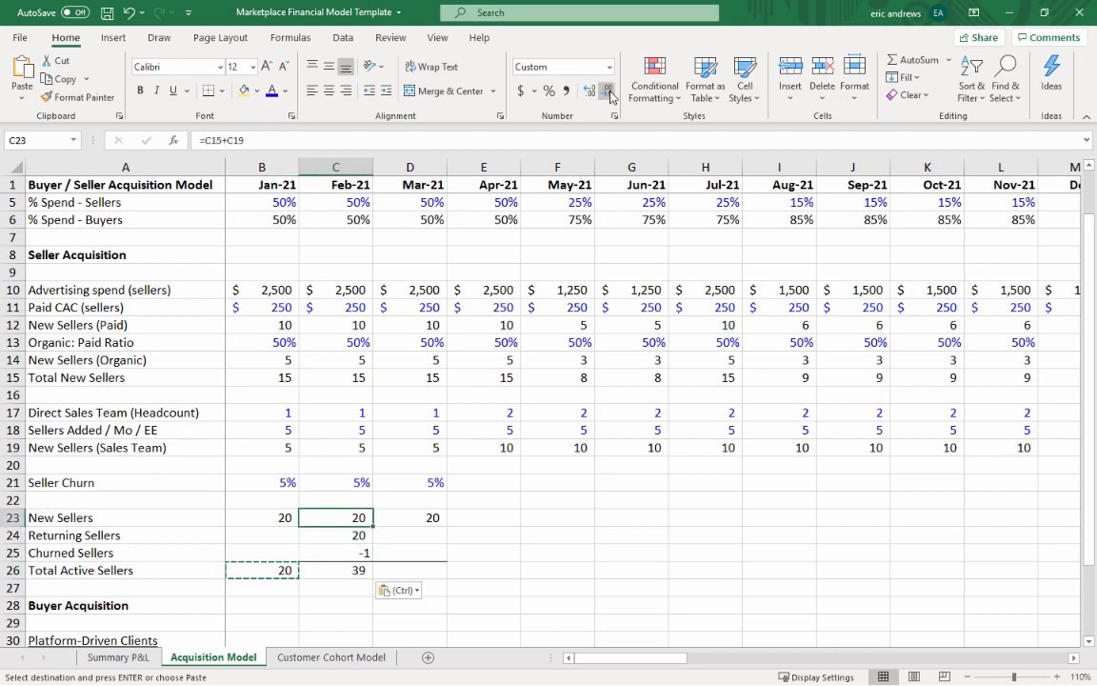
pyautogui.hotkey('shift', 'Down')
pyautogui.hotkey('shift', 'Down')
pyautogui.press('Down')
pyautogui.press('Down')
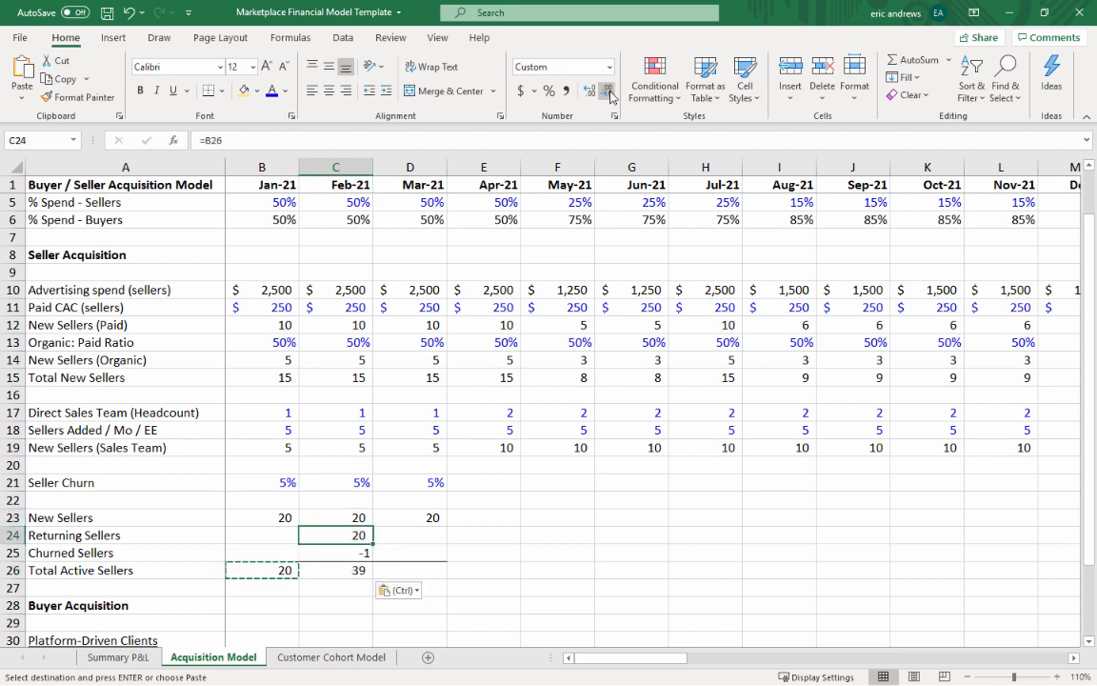
pyautogui.press('Up')
pyautogui.hotkey('shift', 'Down')
pyautogui.hotkey('shift', 'Down')
pyautogui.hotkey('ctrl', 'c')
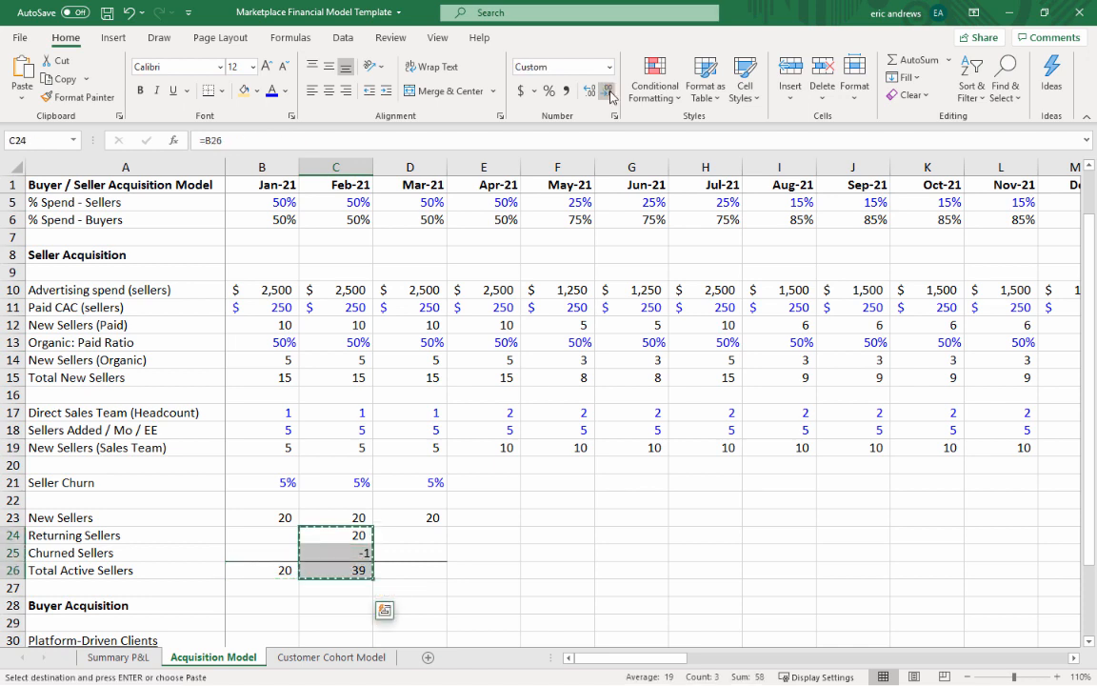
pyautogui.press('Right')
pyautogui.hotkey('ctrl', 'v')
# - Copy the Mar-21 seller churn and active seller rows D21:D26 across all remaining months through Dec-24 in column AW
pyautogui.press('Up')
pyautogui.press('Up')
pyautogui.press('Up')
pyautogui.hotkey('shift', 'Down')
pyautogui.hotkey('shift', 'Down')
pyautogui.hotkey('shift', 'Down')
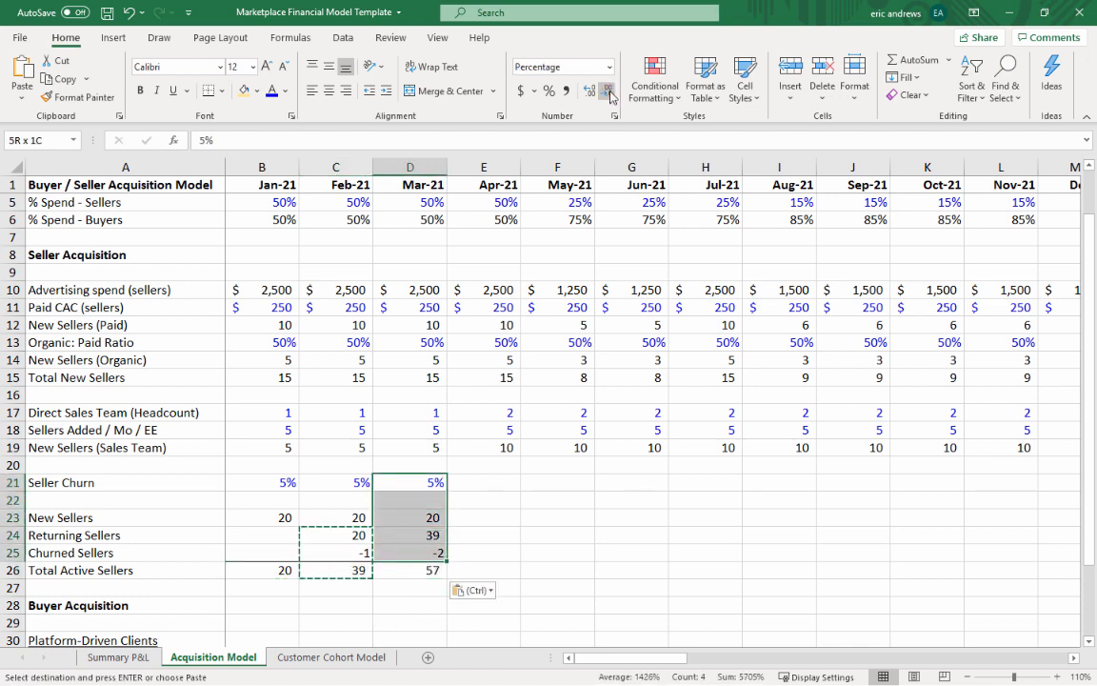
pyautogui.hotkey('shift', 'Down')
pyautogui.hotkey('shift', 'Down')
pyautogui.hotkey('shift', 'Right')
pyautogui.hotkey('shift', 'Right')
pyautogui.hotkey('shift', 'Right')
pyautogui.hotkey('shift', 'Right')
pyautogui.hotkey('shift', 'Right')
pyautogui.hotkey('shift', 'Right')
pyautogui.hotkey('shift', 'Right')
pyautogui.hotkey('shift', 'Right')
pyautogui.hotkey('shift', 'Right')
pyautogui.hotkey('shift', 'Right')
pyautogui.hotkey('shift', 'Right')
pyautogui.hotkey('shift', 'Right')
pyautogui.hotkey('shift', 'Right')
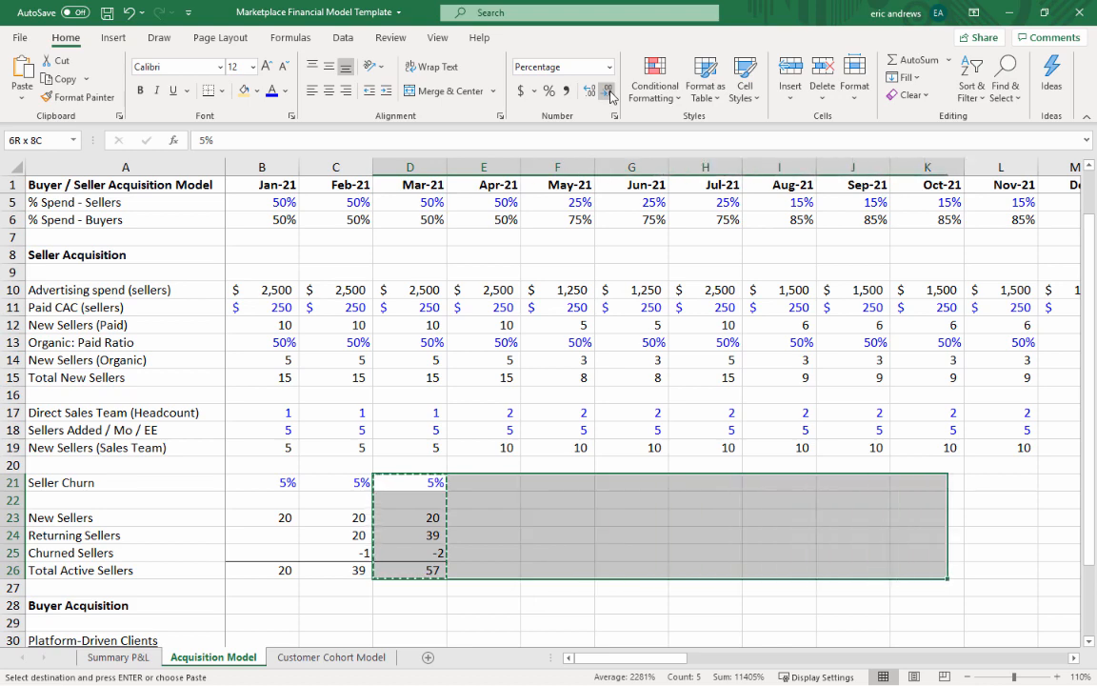
pyautogui.hotkey('shift', 'Right')
pyautogui.hotkey('shift', 'Right')
pyautogui.hotkey('shift', 'Right')
pyautogui.hotkey('shift', 'Right')
pyautogui.hotkey('shift', 'Right')
pyautogui.hotkey('shift', 'Right')
pyautogui.hotkey('shift', 'Right')
pyautogui.hotkey('shift', 'Right')
pyautogui.hotkey('shift', 'Right')
pyautogui.hotkey('shift', 'Right')
pyautogui.hotkey('shift', 'Right')
pyautogui.hotkey('shift', 'Right')
pyautogui.hotkey('shift', 'Right')
pyautogui.hotkey('shift', 'Right')
pyautogui.hotkey('shift', 'Right')
pyautogui.hotkey('shift', 'Right')
pyautogui.hotkey('shift', 'Right')
pyautogui.hotkey('shift', 'Right')
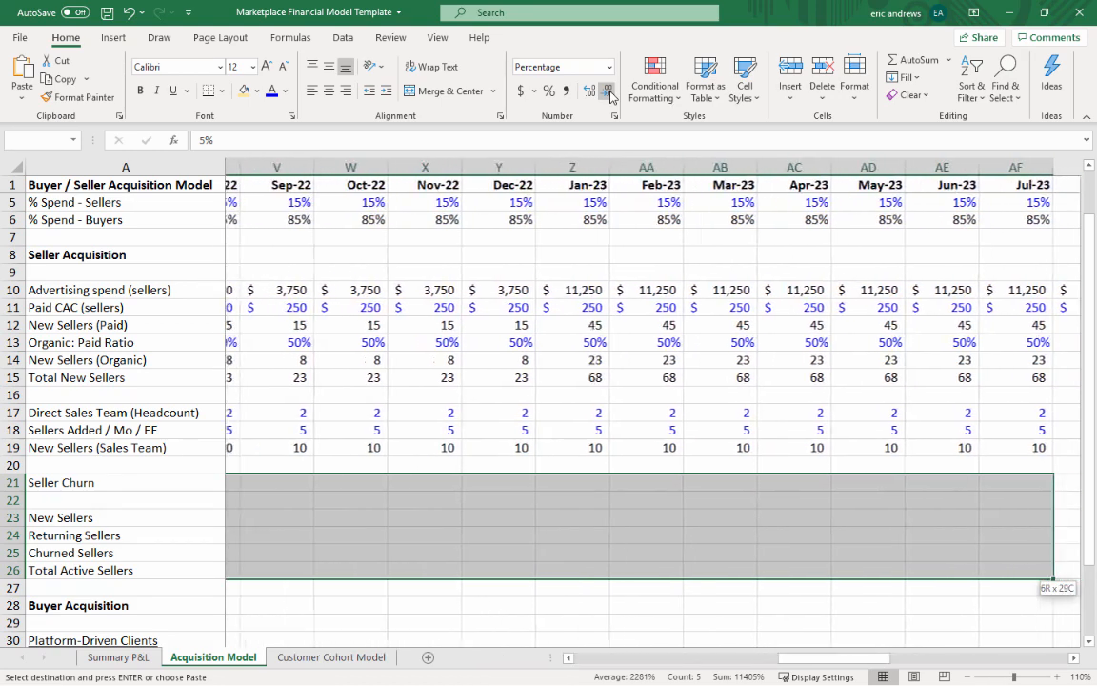
pyautogui.hotkey('shift', 'Right')
pyautogui.hotkey('shift', 'Right')
pyautogui.hotkey('shift', 'Right')
pyautogui.hotkey('shift', 'Right')
pyautogui.hotkey('shift', 'Right')
pyautogui.hotkey('shift', 'Right')
pyautogui.hotkey('shift', 'Right')
pyautogui.hotkey('shift', 'Right')
pyautogui.hotkey('shift', 'Right')
pyautogui.hotkey('shift', 'Right')
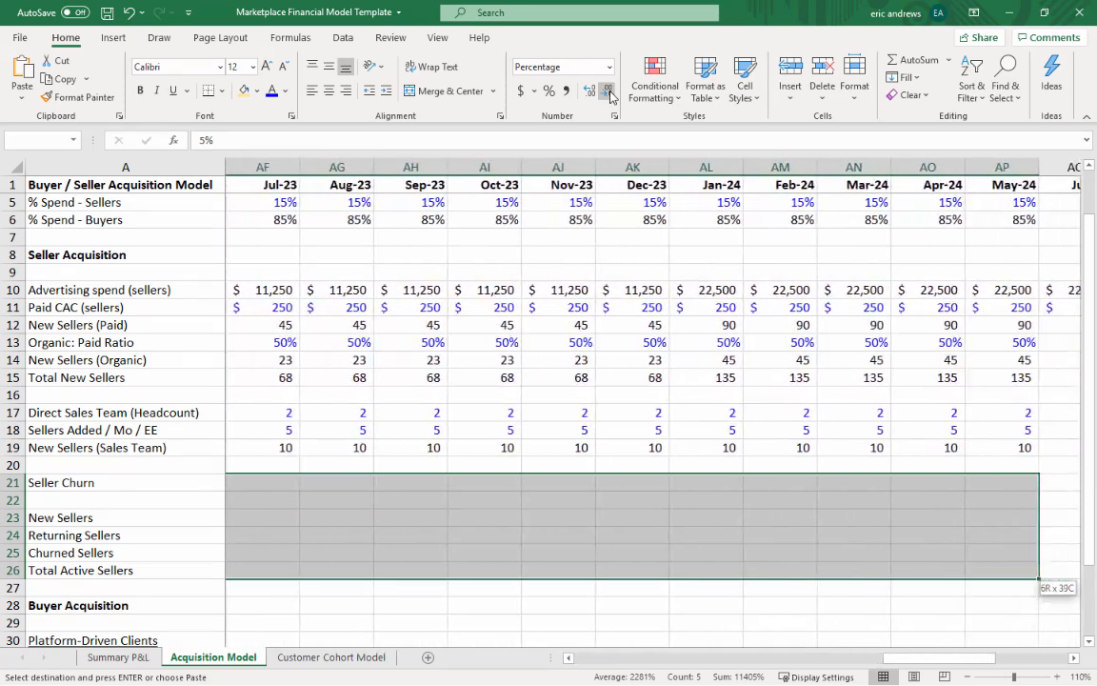
pyautogui.hotkey('shift', 'Right')
pyautogui.hotkey('shift', 'Right')
pyautogui.hotkey('shift', 'Right')
pyautogui.hotkey('shift', 'Right')
pyautogui.hotkey('shift', 'Right')
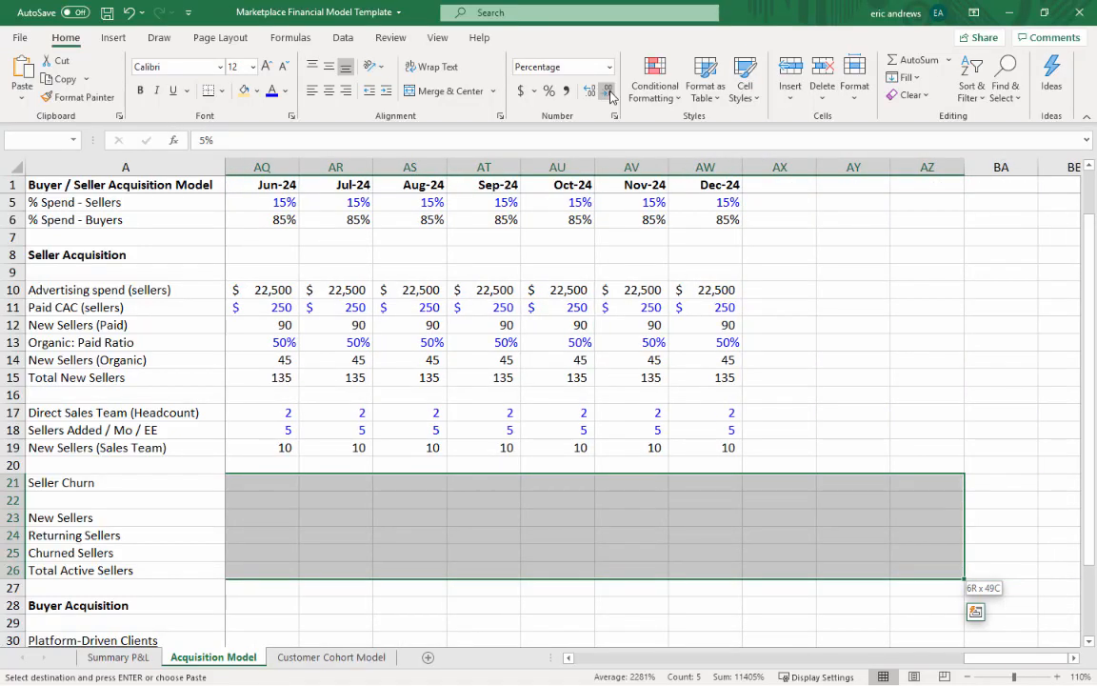
pyautogui.hotkey('shift', 'Left')
pyautogui.hotkey('ctrl', 'v')
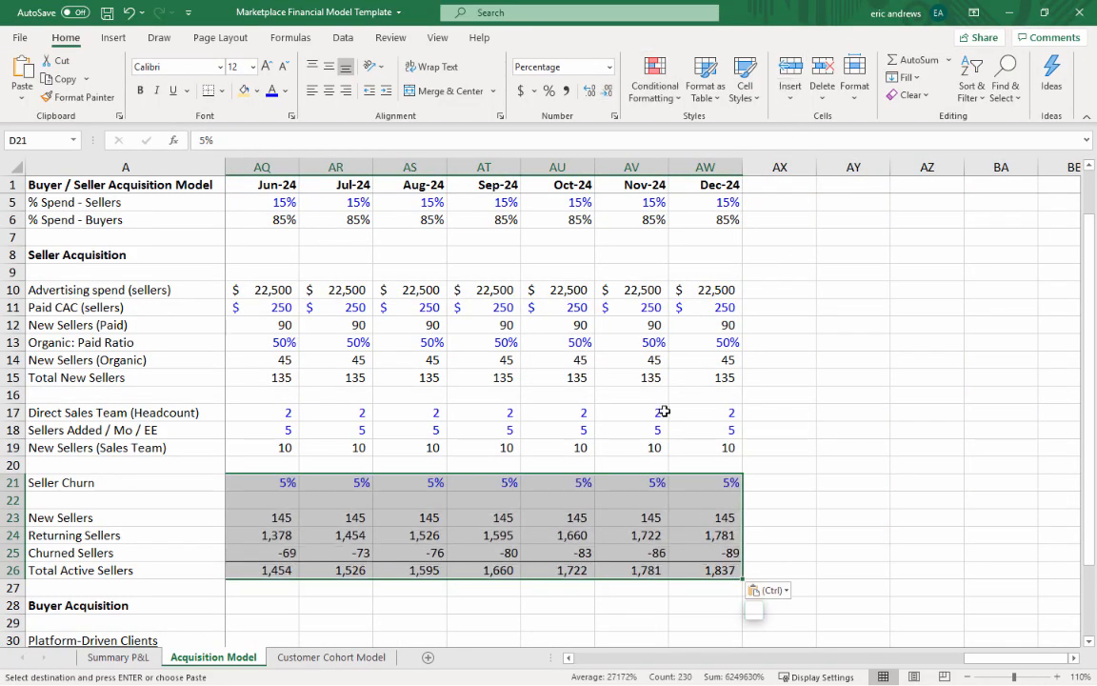
pyautogui.hotkey('ctrl', 'z')
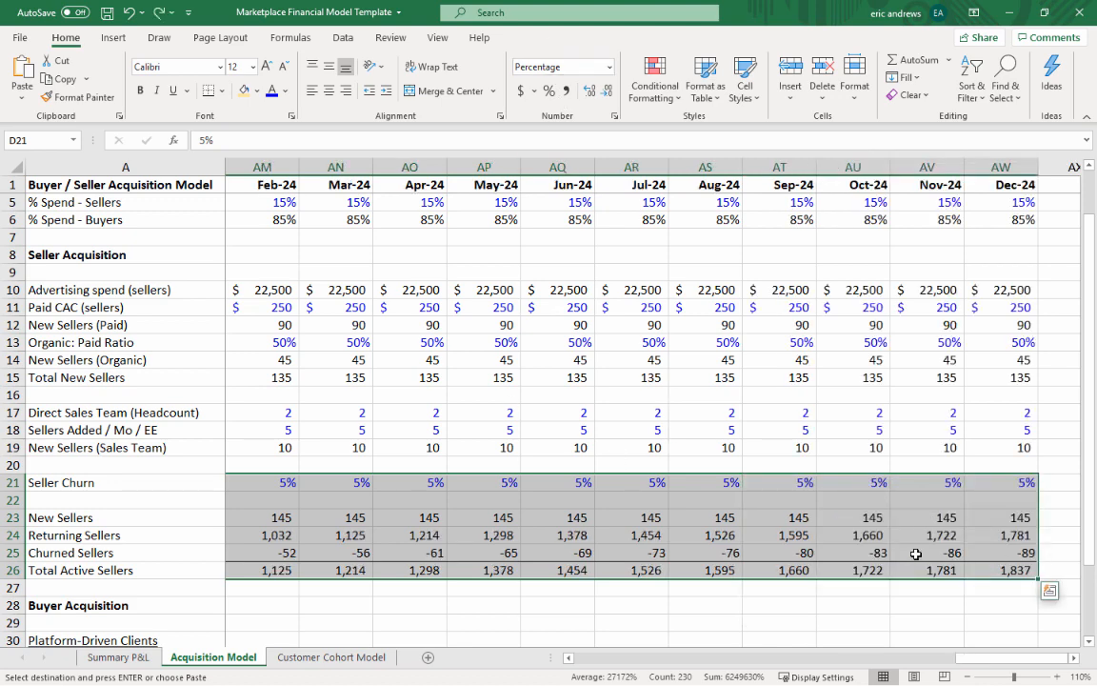
# - Examine the Total Active Sellers row across the months and the Platform-Driven and Seller-Driven Clients sections under Buyer Acquisition
pyautogui.scroll(-2, 568, 437)
pyautogui.click(436, 463)
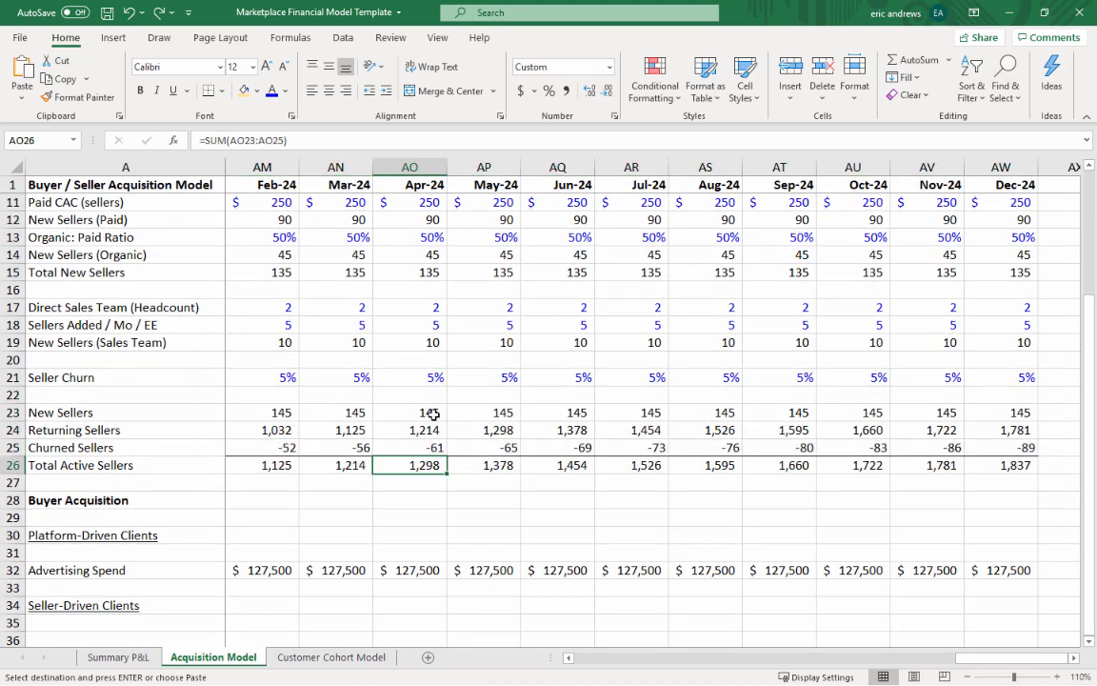
pyautogui.scroll(-2, 409, 400)
pyautogui.moveTo(969, 655); pyautogui.dragTo(948, 655)
pyautogui.click(311, 465)
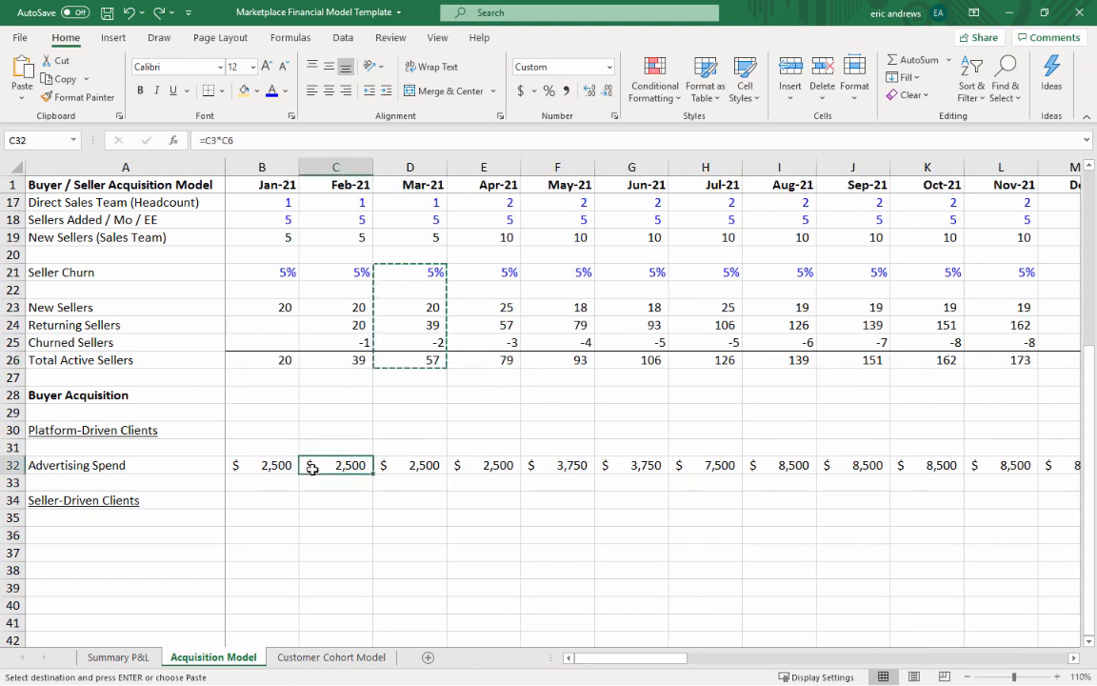
pyautogui.click(264, 429)
pyautogui.press('Escape')
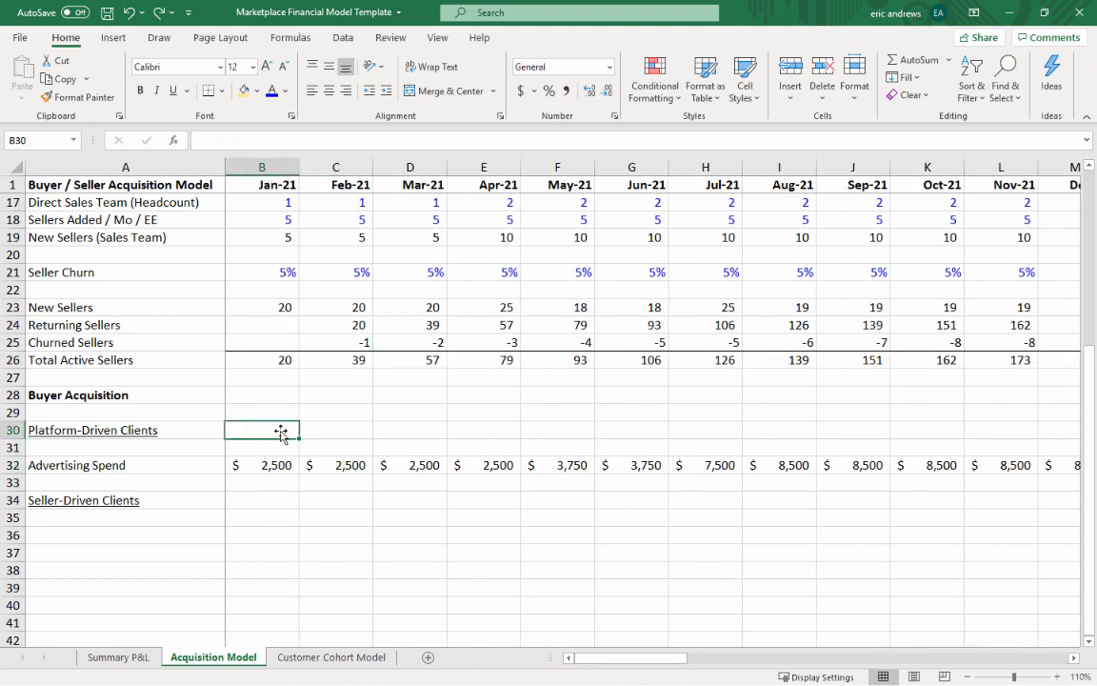
pyautogui.scroll(-1, 286, 447)
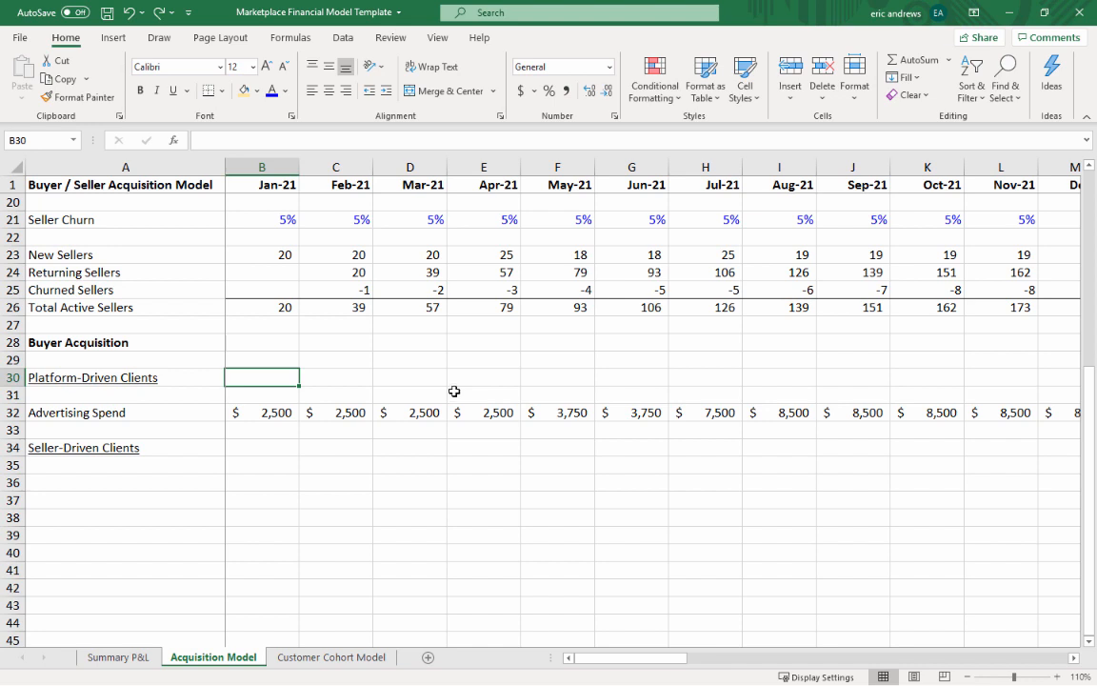
pyautogui.click(82, 452)
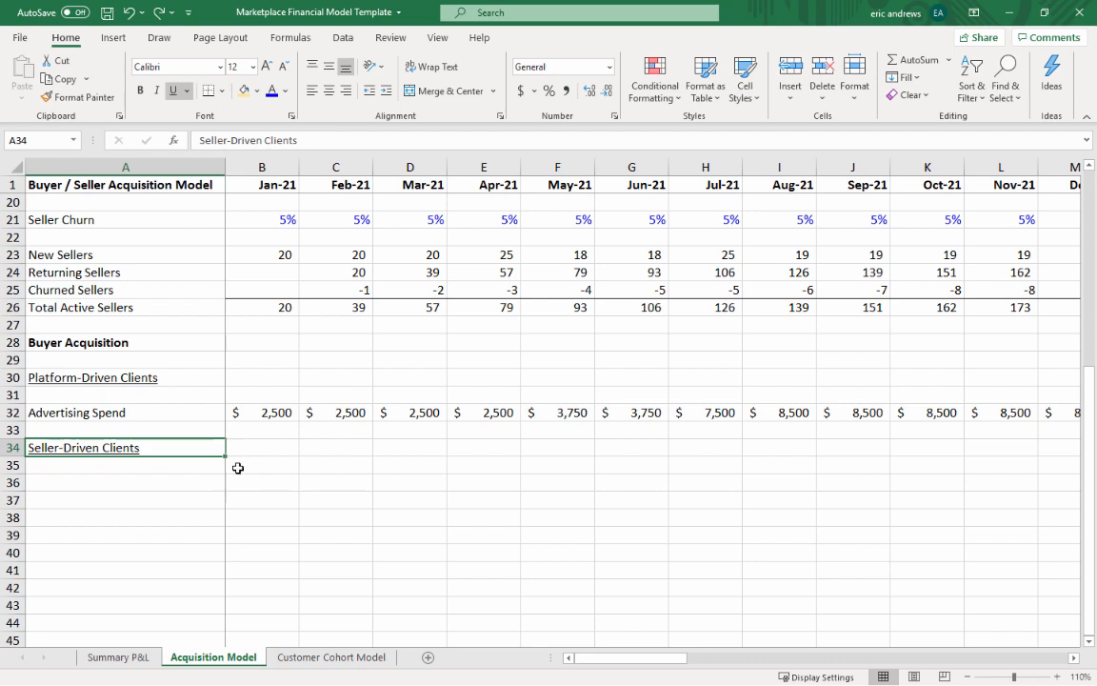
# - Check the total Advertising Spend input in B3 and the % Spend - Buyers formulas in B6 and C6
pyautogui.scroll(2, 237, 482)
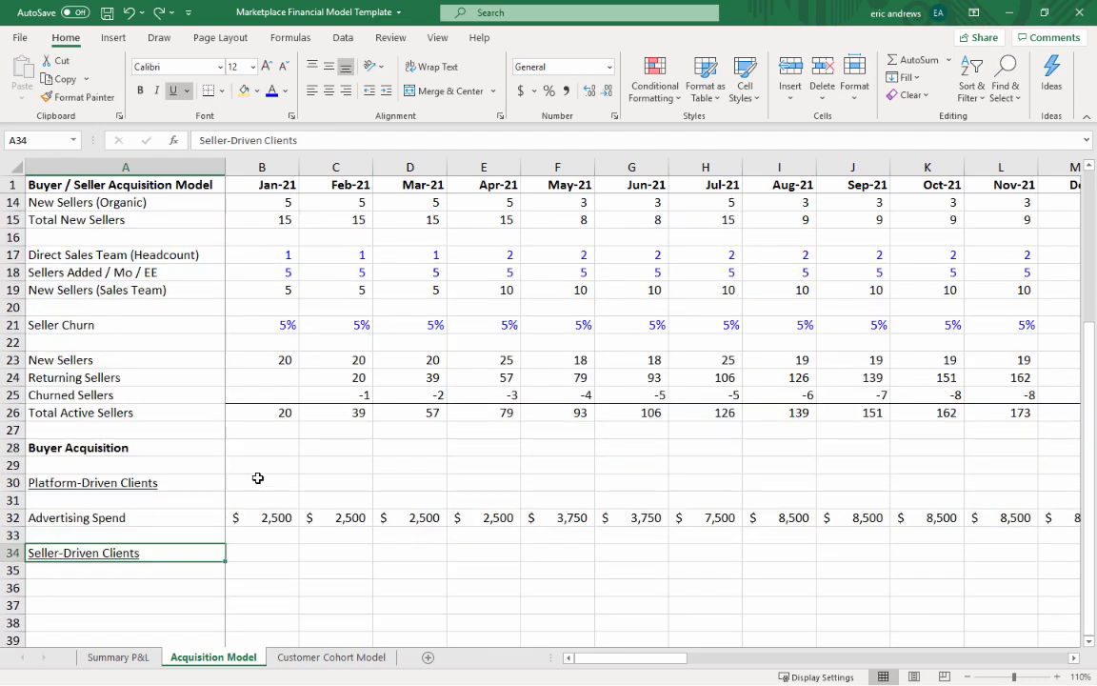
pyautogui.scroll(4, 257, 478)
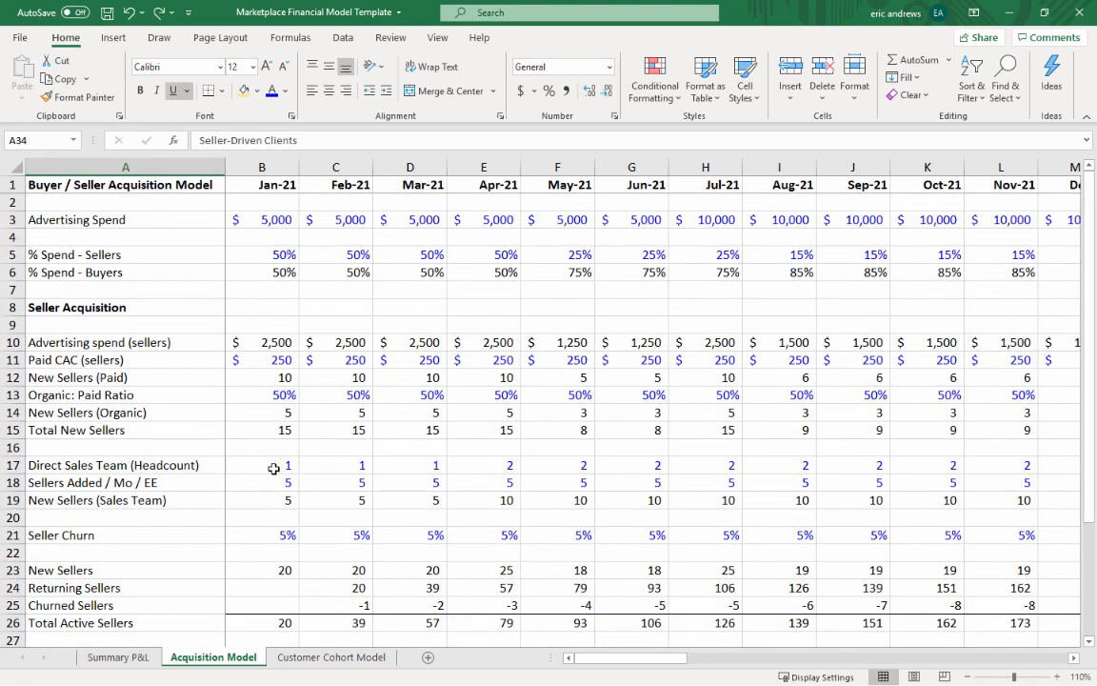
pyautogui.click(259, 229)
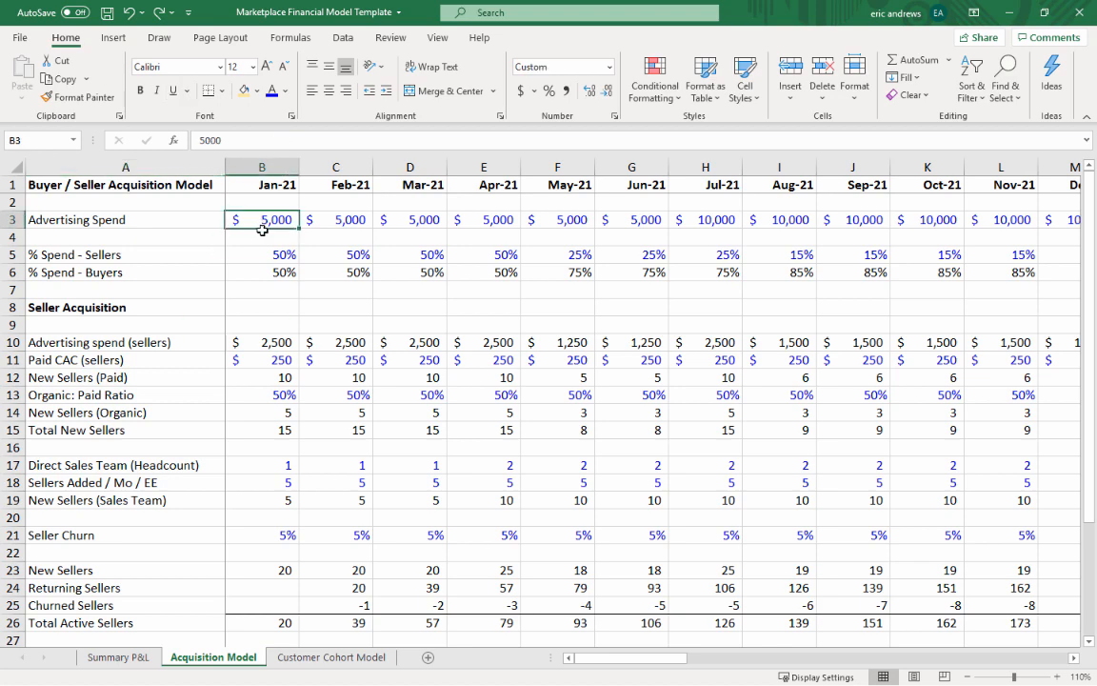
pyautogui.click(271, 271)
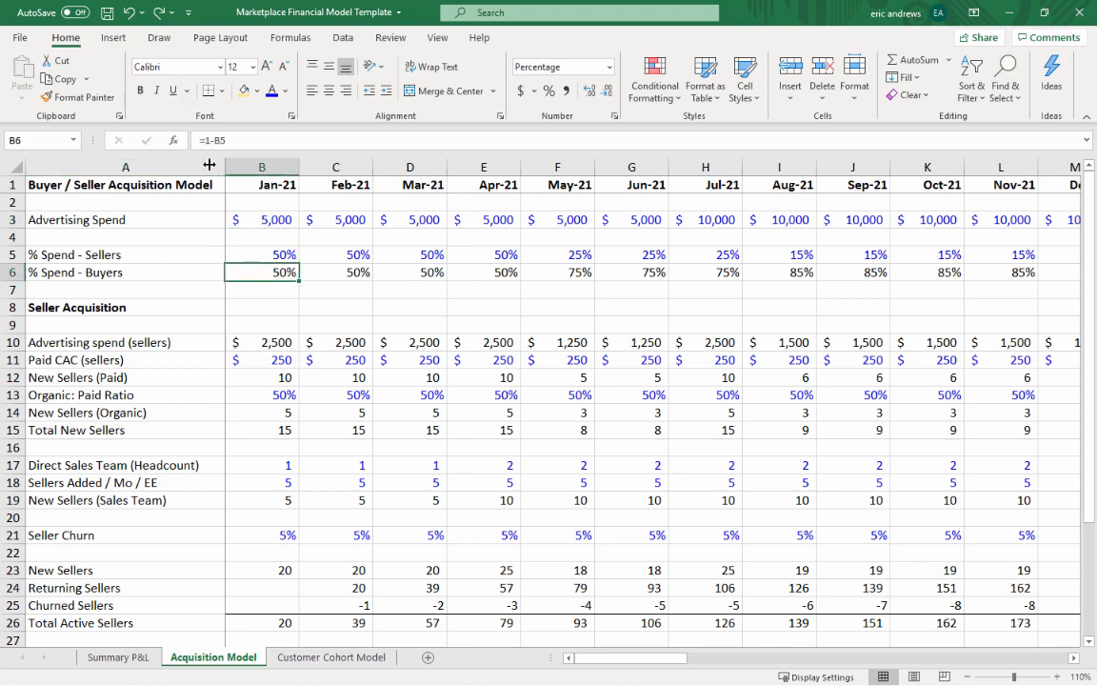
pyautogui.click(260, 141)
pyautogui.press('Escape')
pyautogui.press('Right')
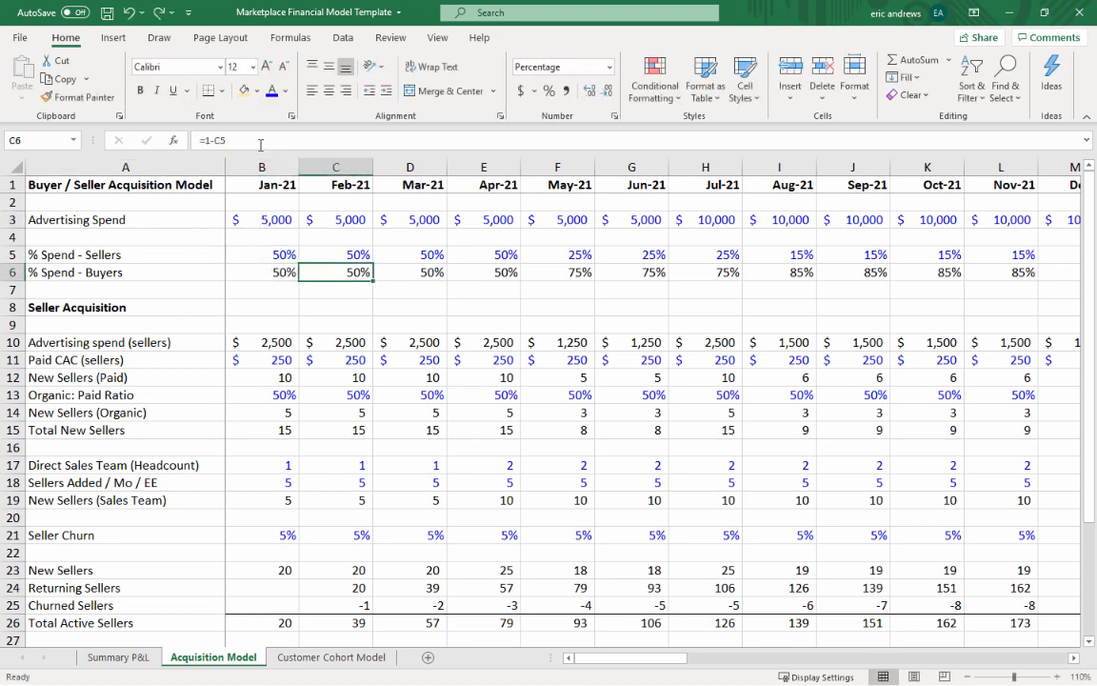
# - Check the % Spend - Buyers formulas in row 6 across the months from Feb-21 through Sep-21
pyautogui.press('Right')
pyautogui.press('Right')
pyautogui.press('Right')
pyautogui.press('Right')
pyautogui.press('Right')
pyautogui.press('Right')
pyautogui.press('Right')
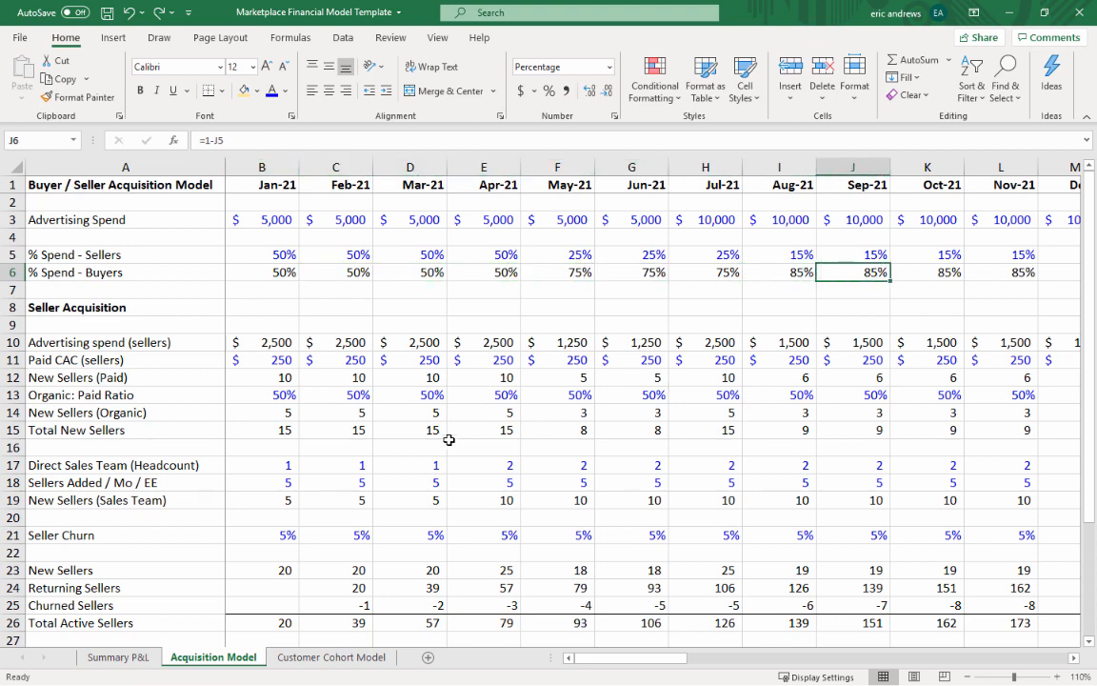
# - Inspect the Jan-21 buyer Advertising Spend formula in B32 and the rows it draws on
pyautogui.scroll(-8, 448, 439)
pyautogui.click(270, 307)
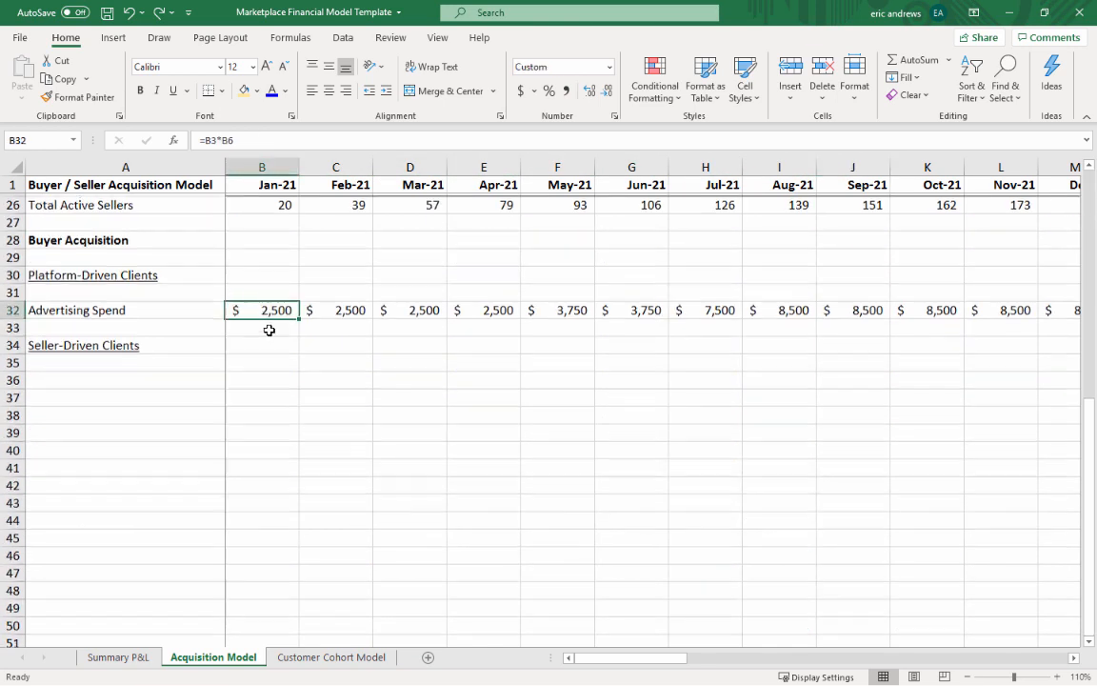
pyautogui.scroll(2, 262, 285)
pyautogui.click(240, 140)
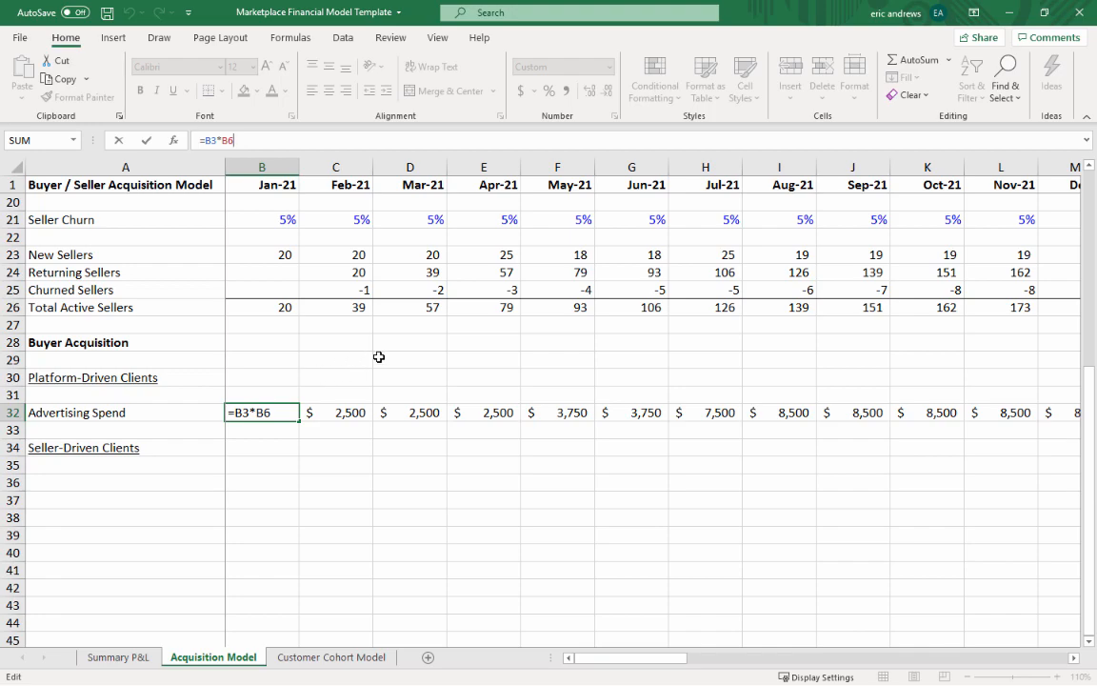
pyautogui.moveTo(1087, 391); pyautogui.dragTo(1057, 207)
pyautogui.press('Return')
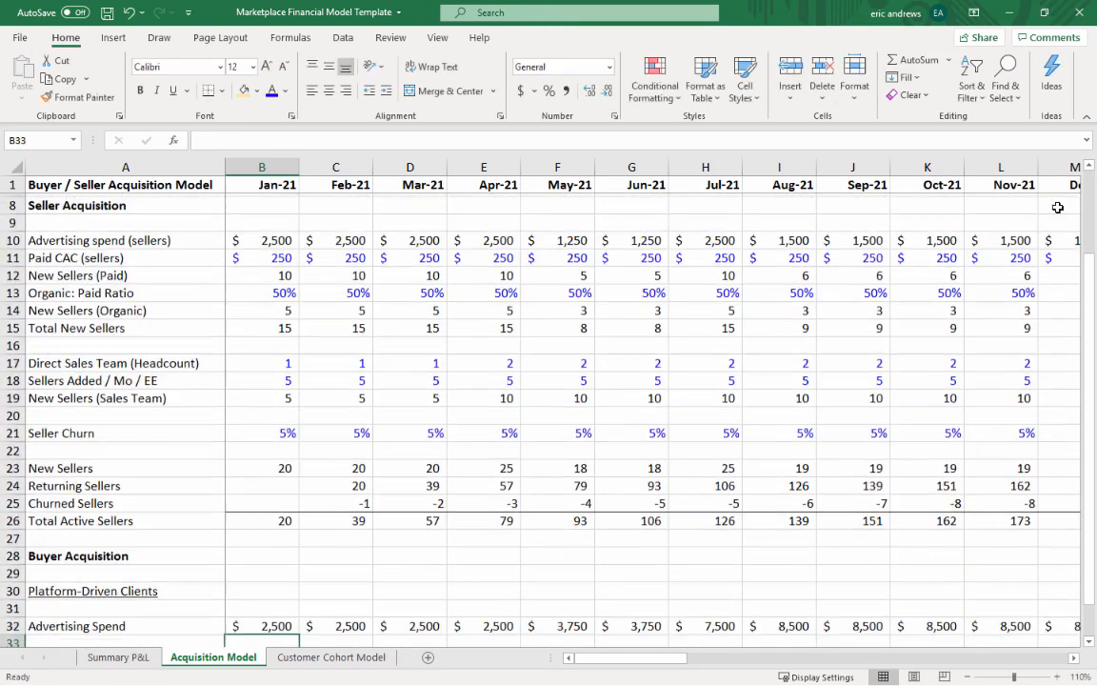
# - Insert seven blank rows at rows 33 to 39, above the Seller-Driven Clients heading
pyautogui.scroll(-5, 341, 422)
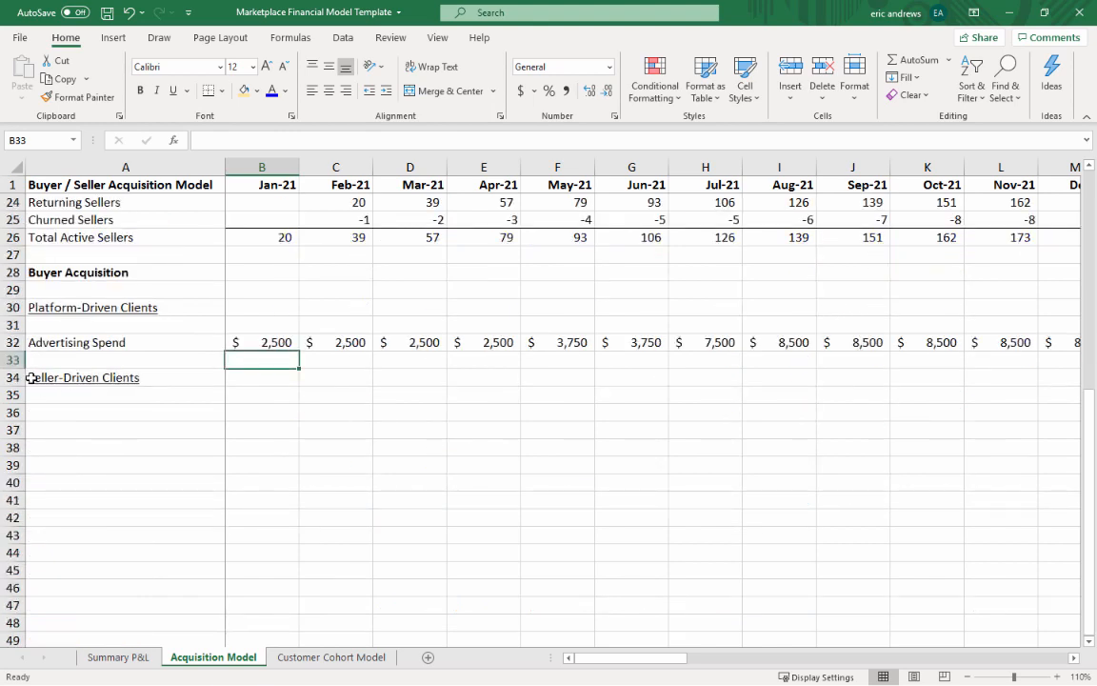
pyautogui.moveTo(13, 360); pyautogui.dragTo(84, 457)
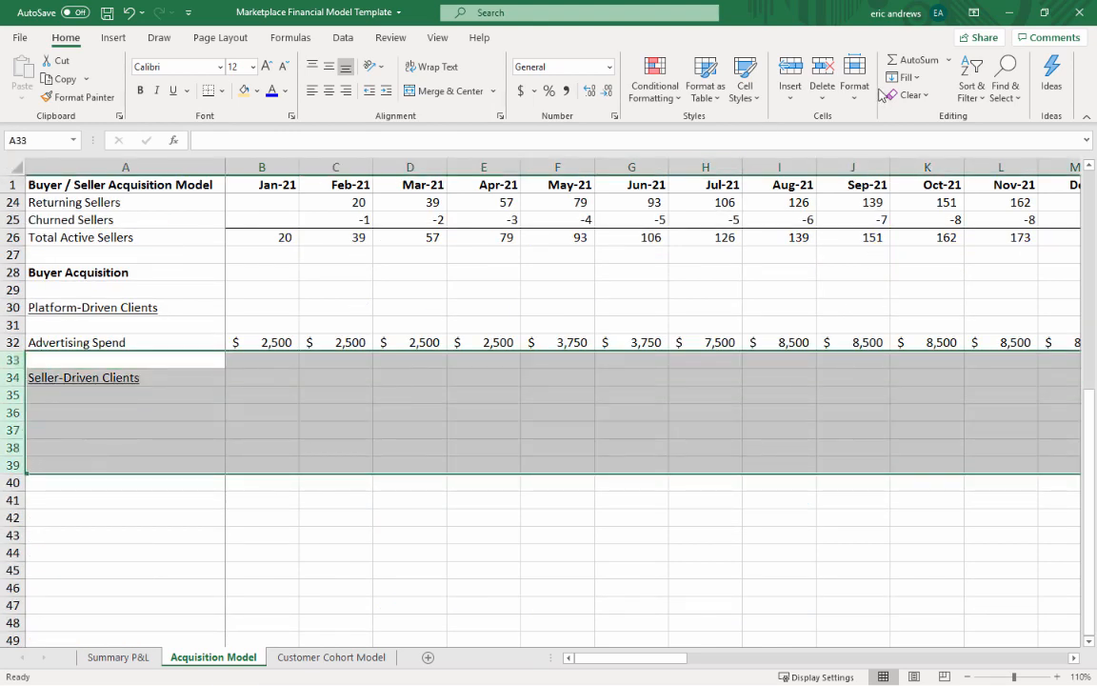
pyautogui.hotkey('ctrl', 'shift', '+')
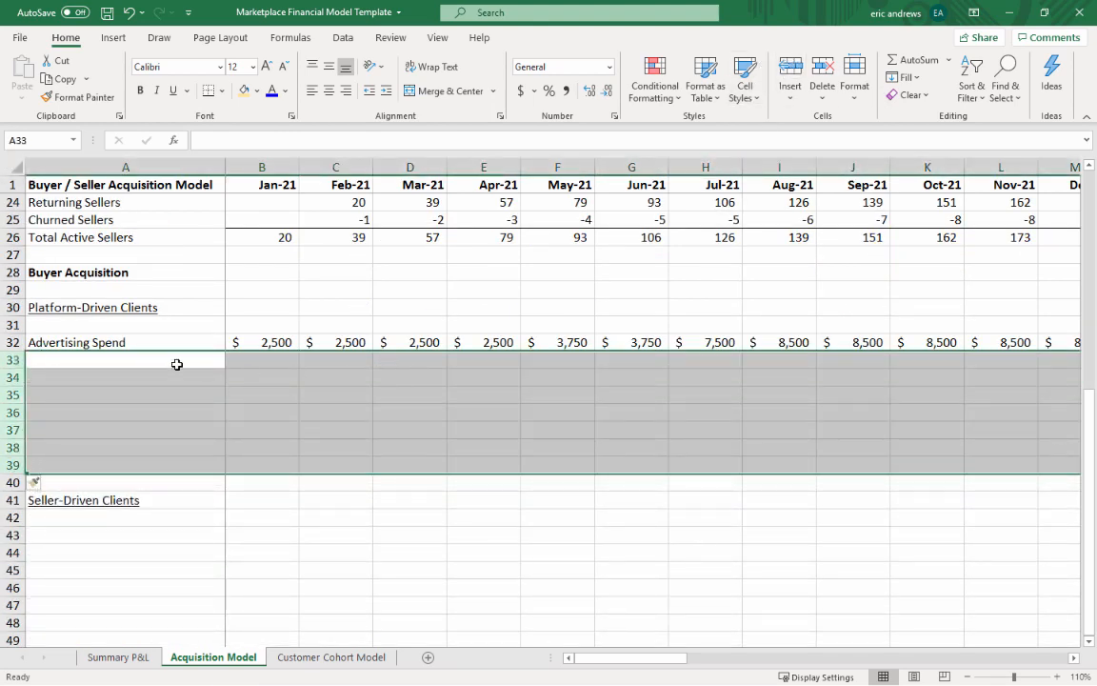
# - Add a Paid CAC row in row 33 with a blue Jan-21 input of 50, formatted as dollars without decimals
pyautogui.click(175, 363)
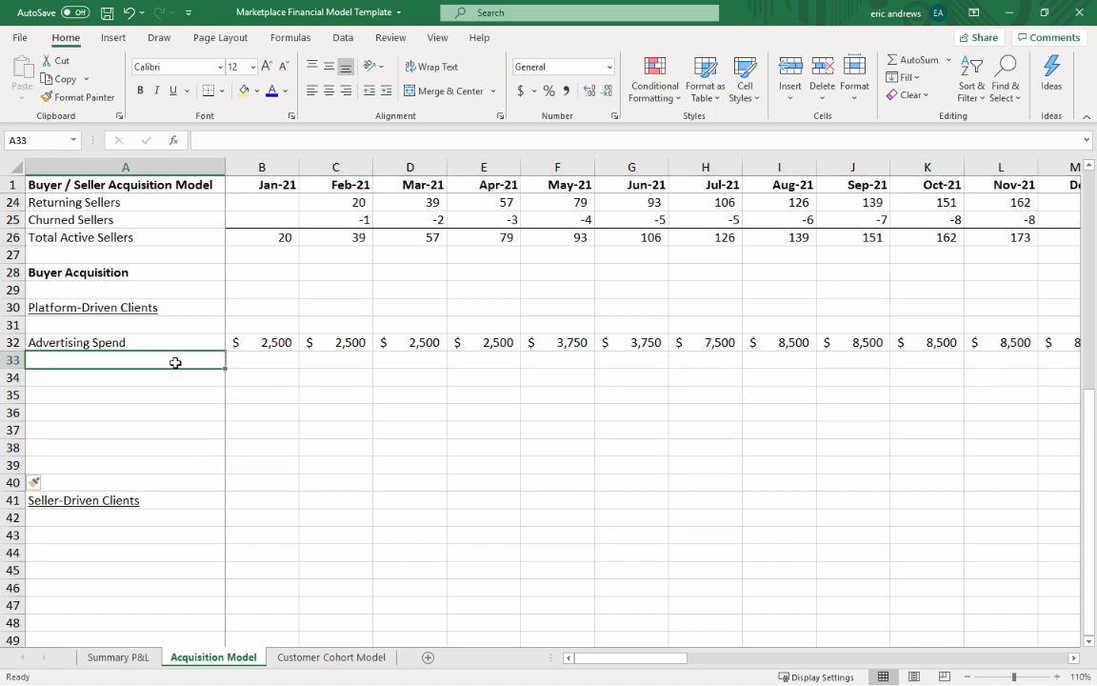
pyautogui.write('Paid CAC')
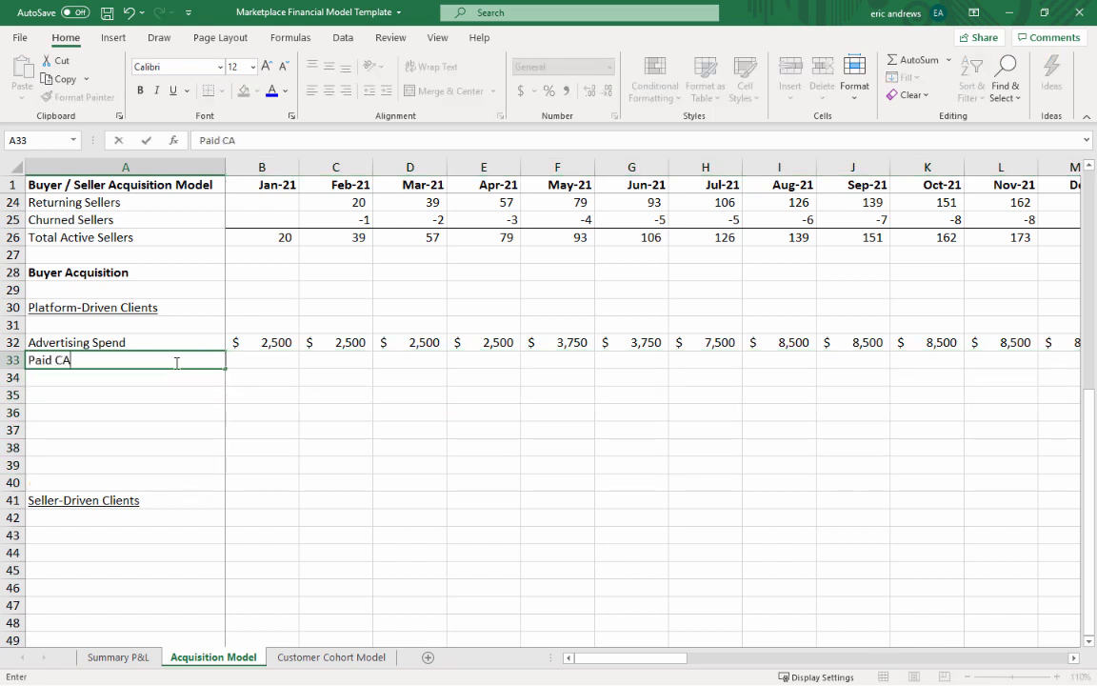
pyautogui.press('Return')
pyautogui.press('Up')
pyautogui.press('Right')
pyautogui.press('Up')
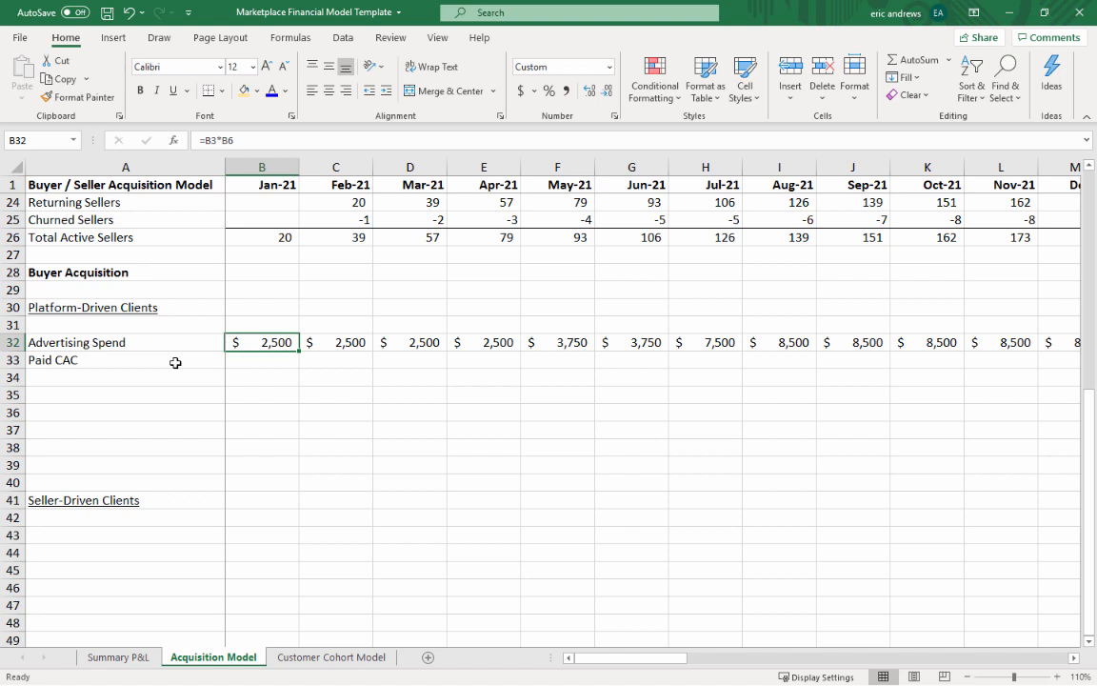
pyautogui.press('Down')
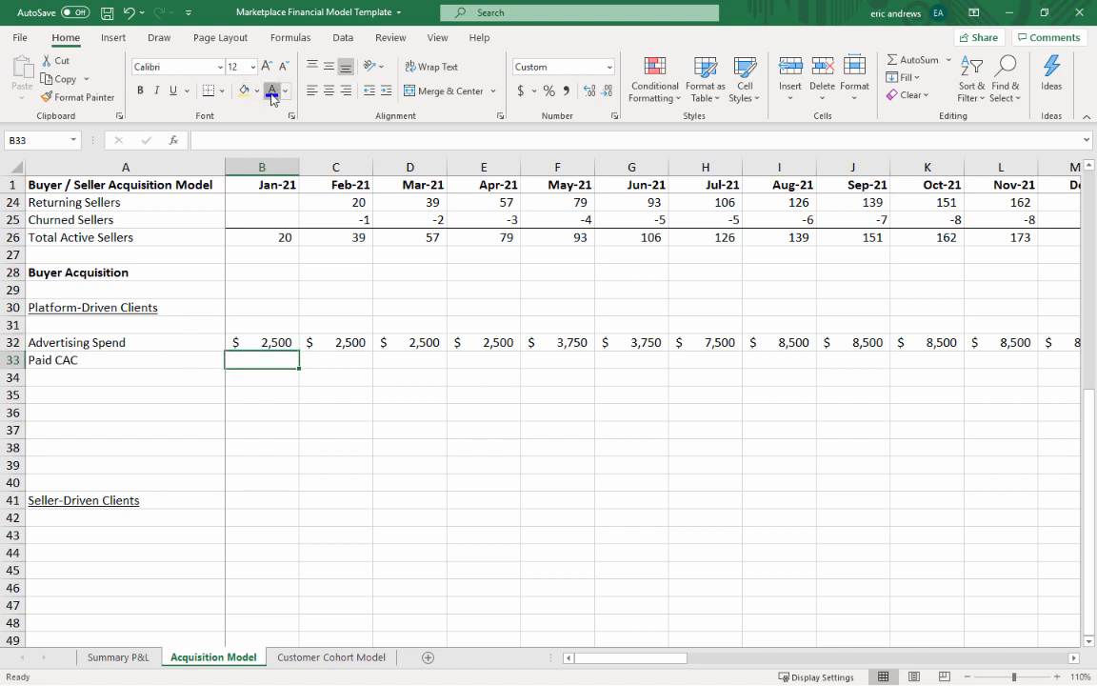
pyautogui.click(522, 92)
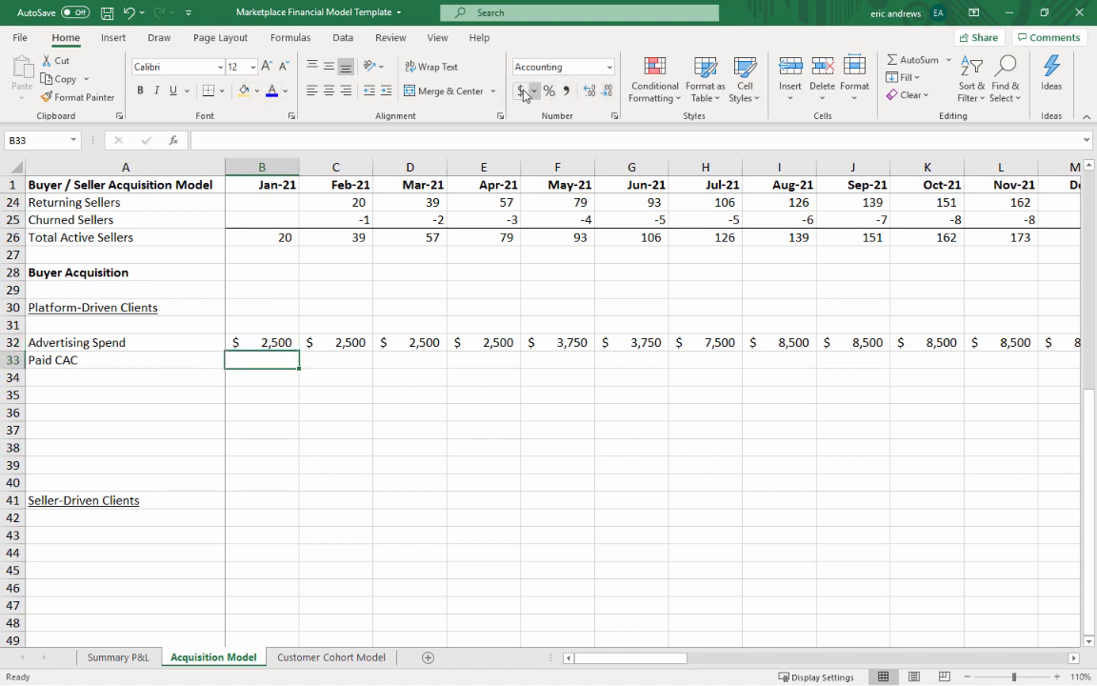
pyautogui.click(606, 92)
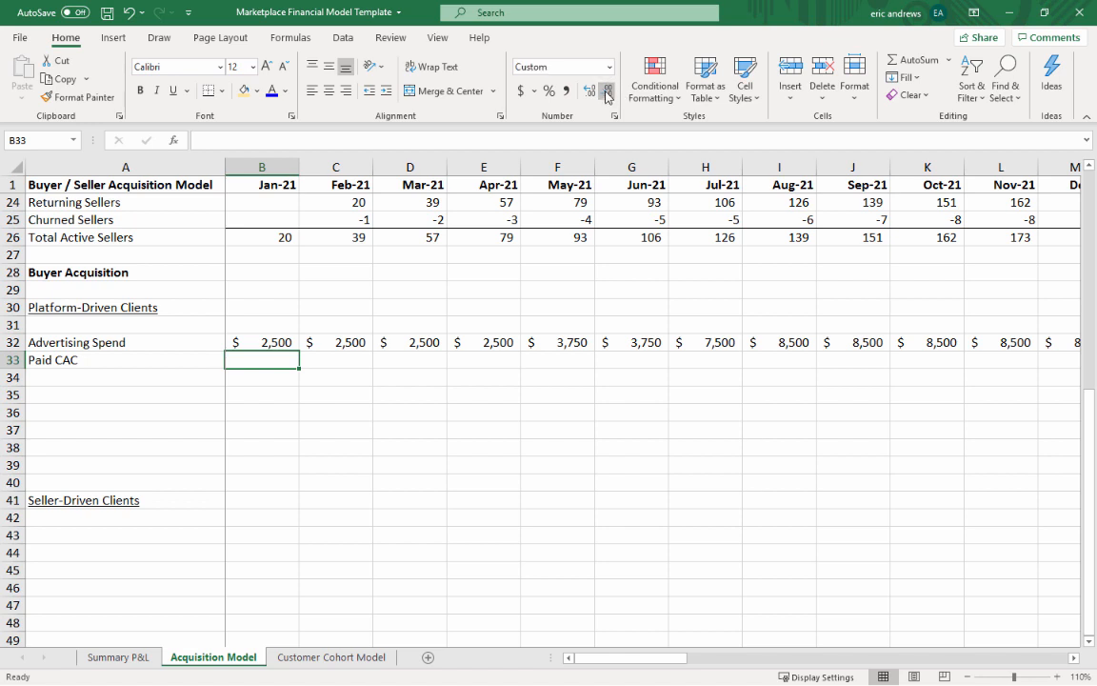
pyautogui.write('50')
pyautogui.press('Return')
pyautogui.press('Up')
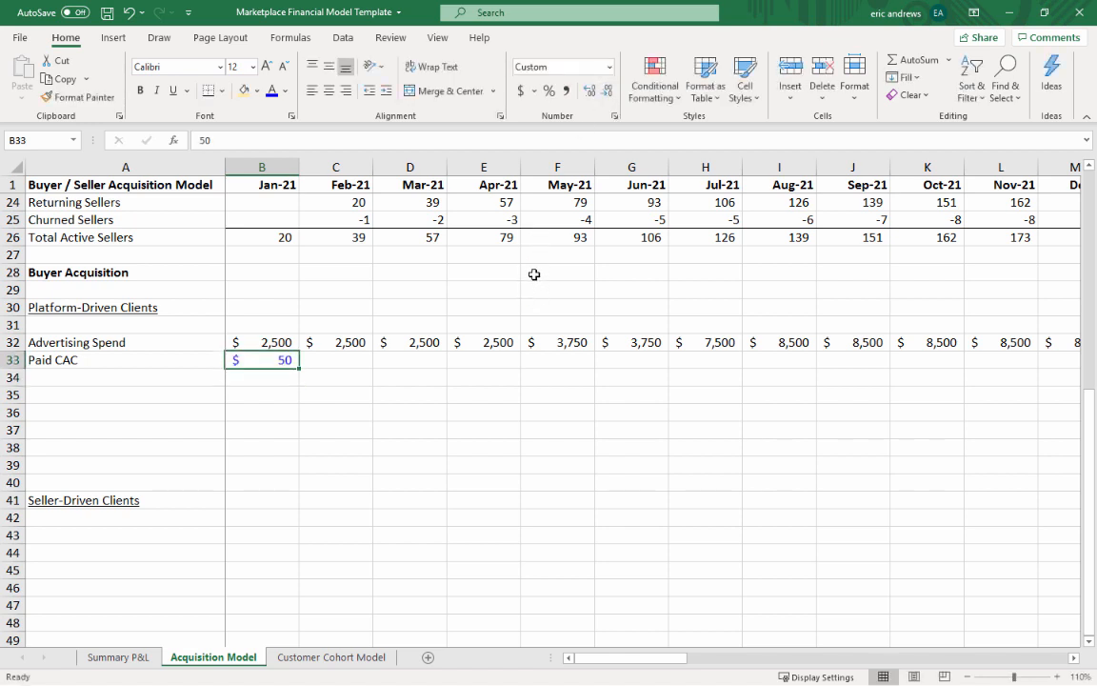
# - Label A34 "New Buyers (Paid)" and calculate the Jan-21 value in B34 with =B32/B33
pyautogui.press('Down')
pyautogui.press('Left')
pyautogui.write('New')
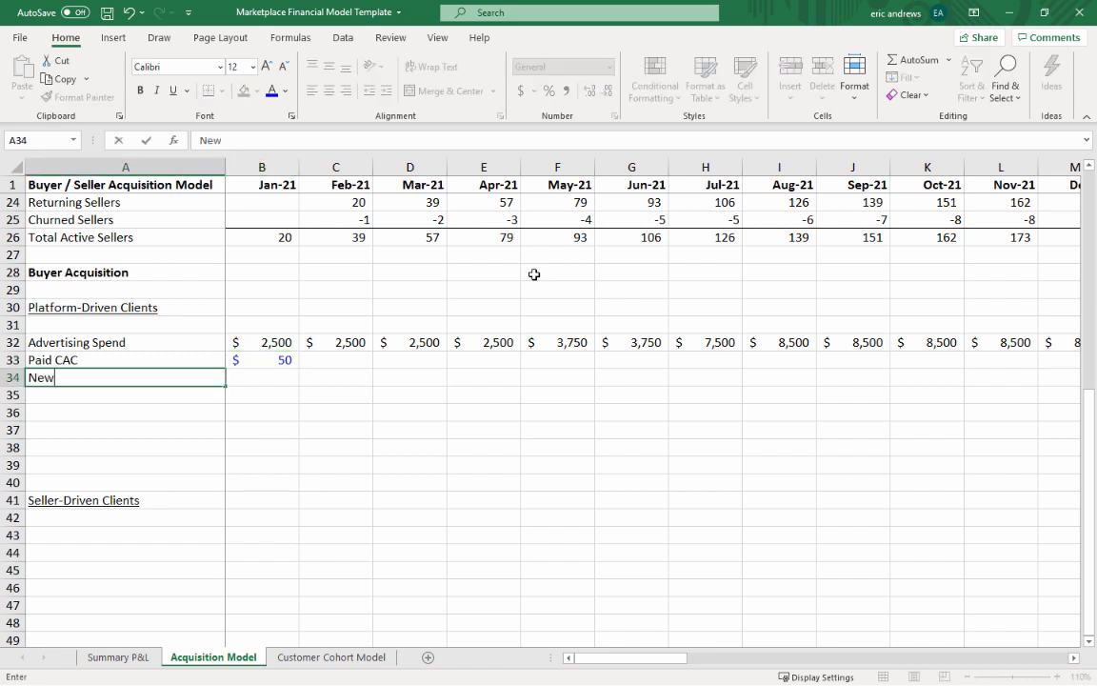
pyautogui.write(' Buyers (Paid)')
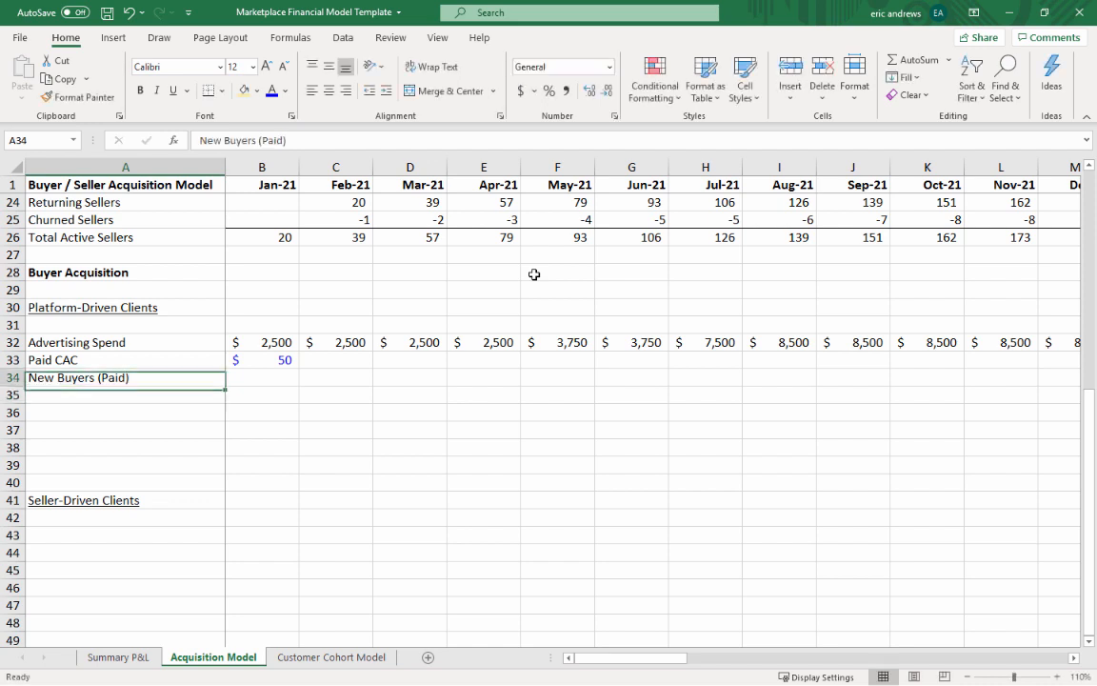
pyautogui.press('Tab')
pyautogui.write('=')
pyautogui.press('Up')
pyautogui.press('Up')
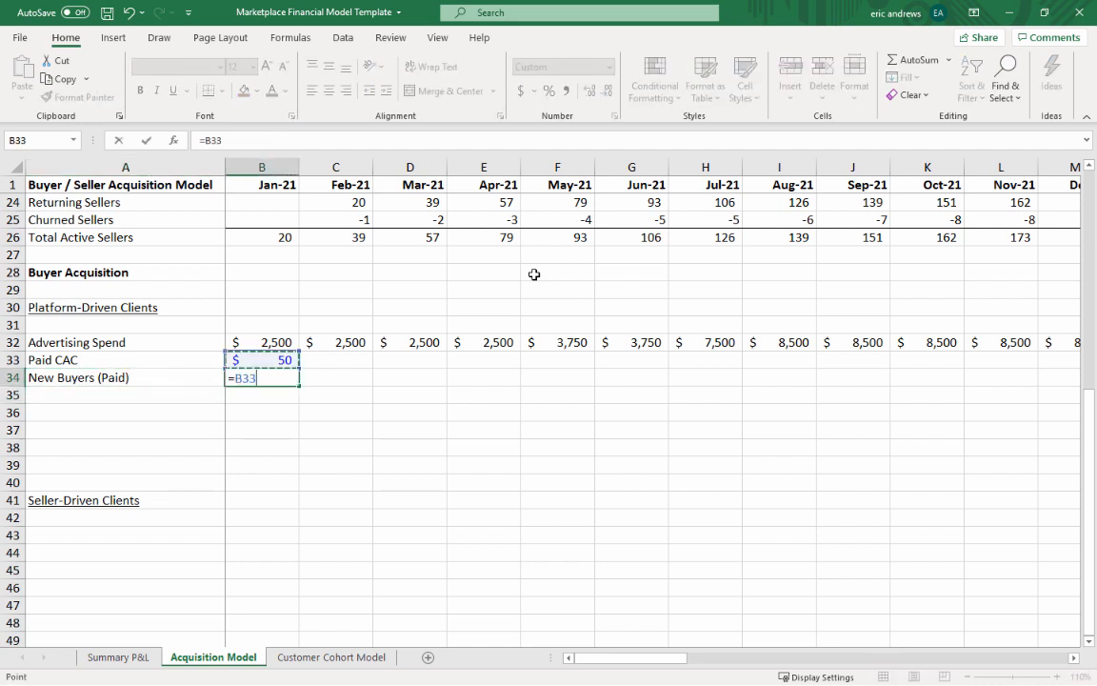
pyautogui.write('/')
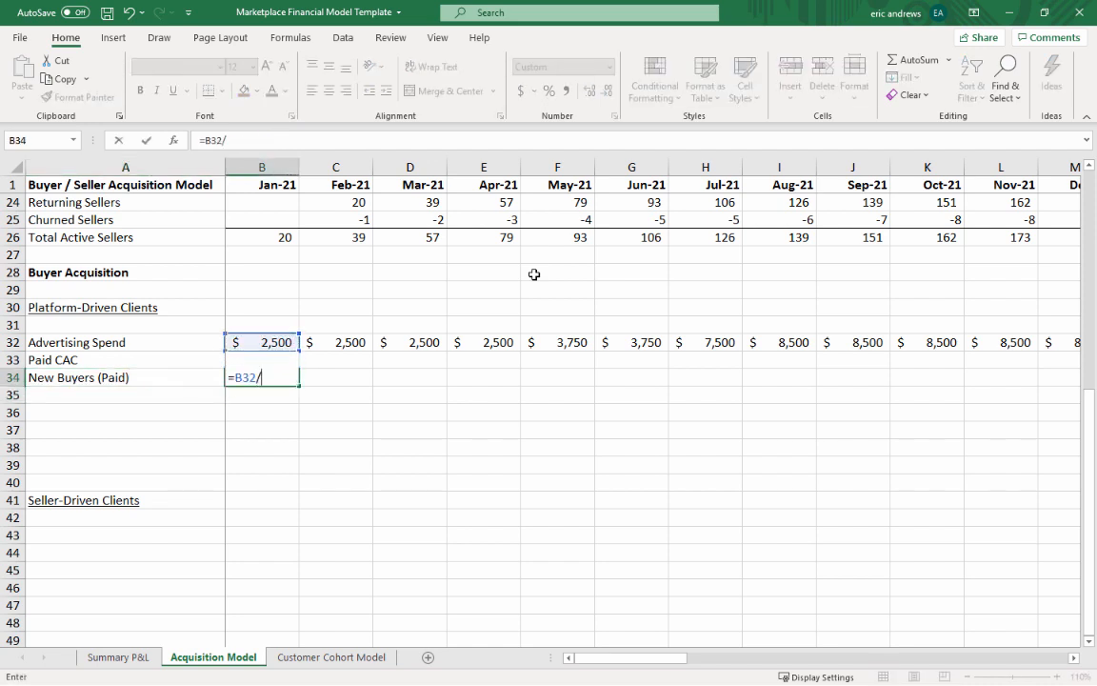
pyautogui.press('Up')
pyautogui.press('Return')
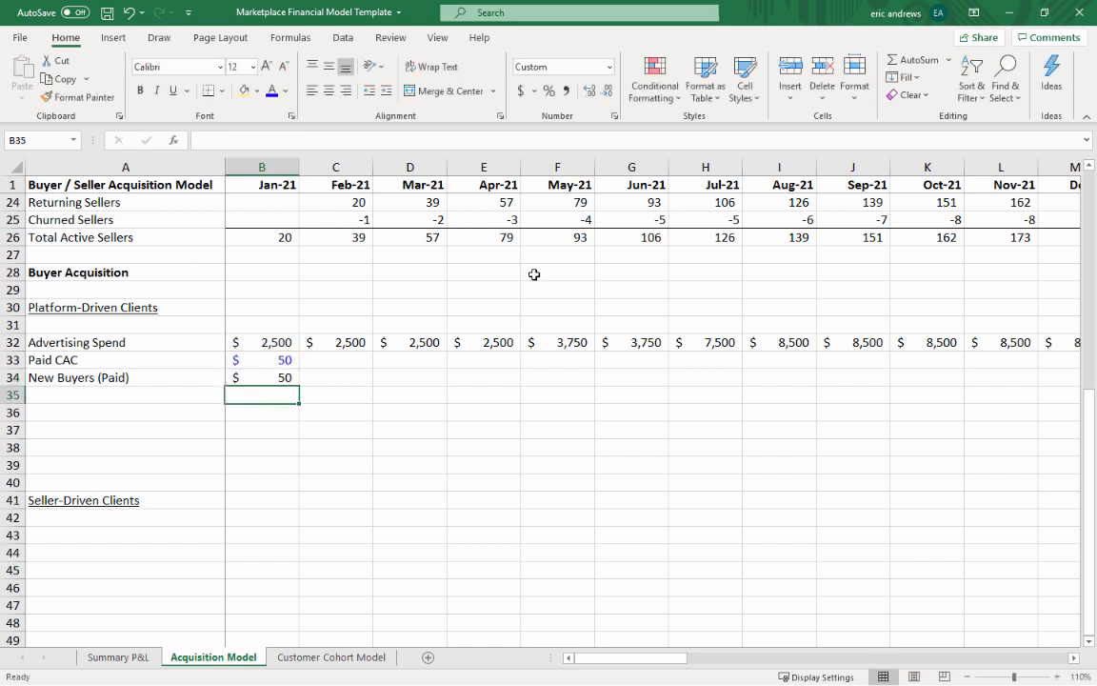
# - Format the Jan-21 New Buyers (Paid) value in B34 as a comma-style number without currency symbol or decimals
pyautogui.press('Up')
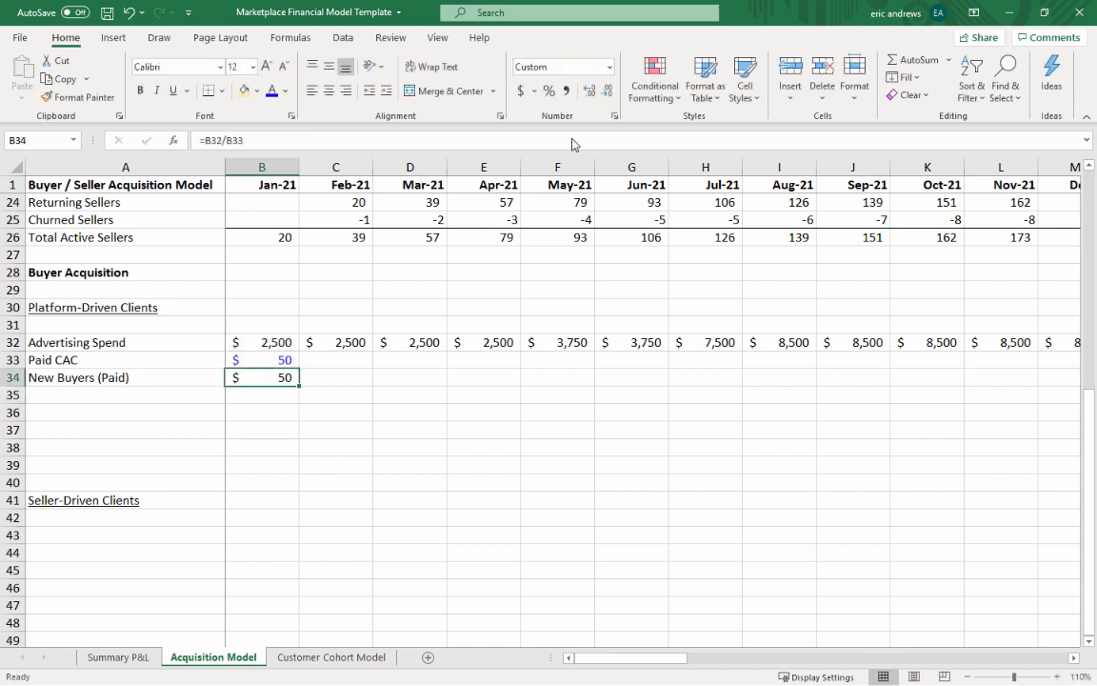
pyautogui.click(566, 90)
pyautogui.click(602, 90)
pyautogui.click(598, 90)
# - Label A35 "Paid: Organic Ratio"
pyautogui.click(163, 398)
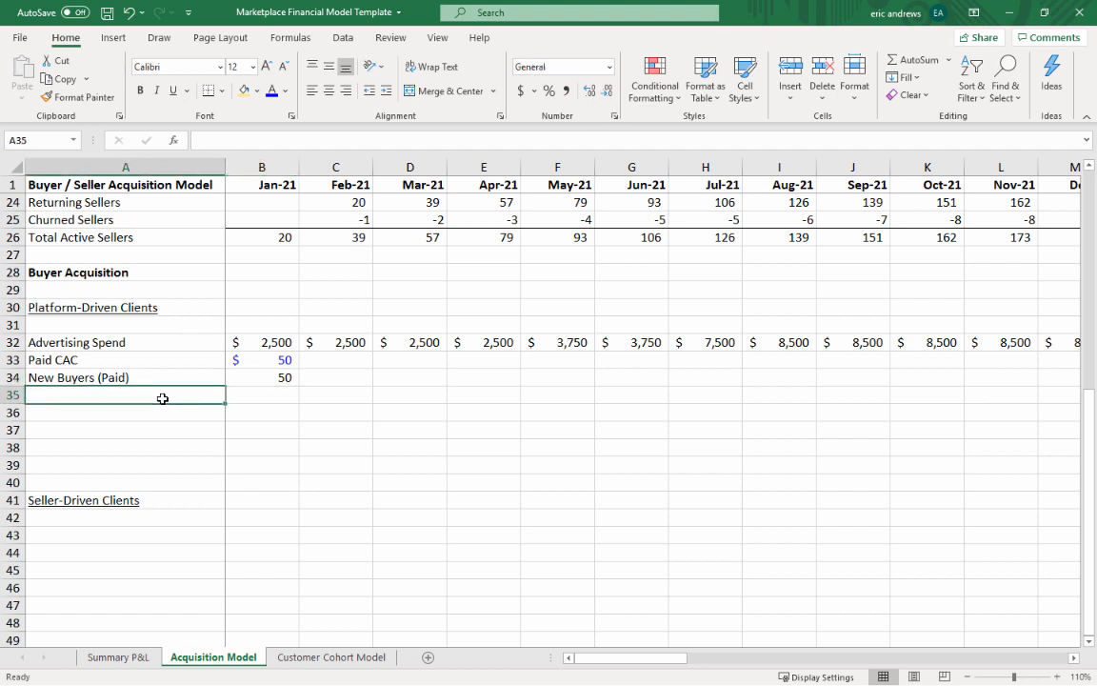
pyautogui.write('Paid : Organ')
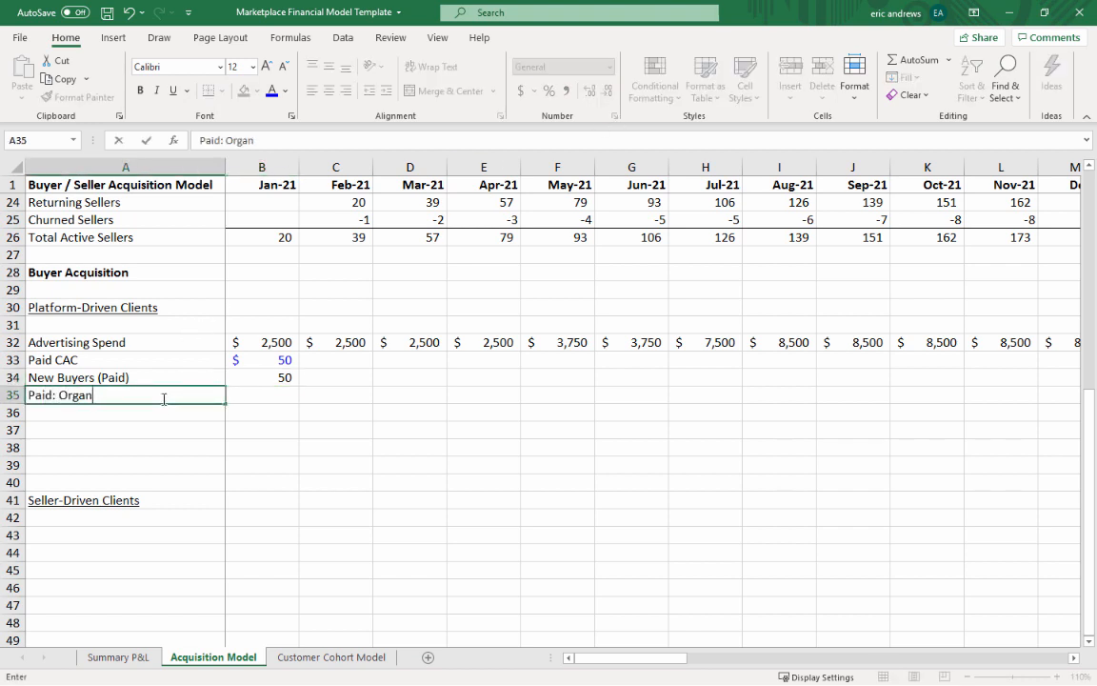
pyautogui.write('ic Ratio')
pyautogui.press('Return')
pyautogui.press('Up')
pyautogui.press('Up')
pyautogui.click(163, 398)
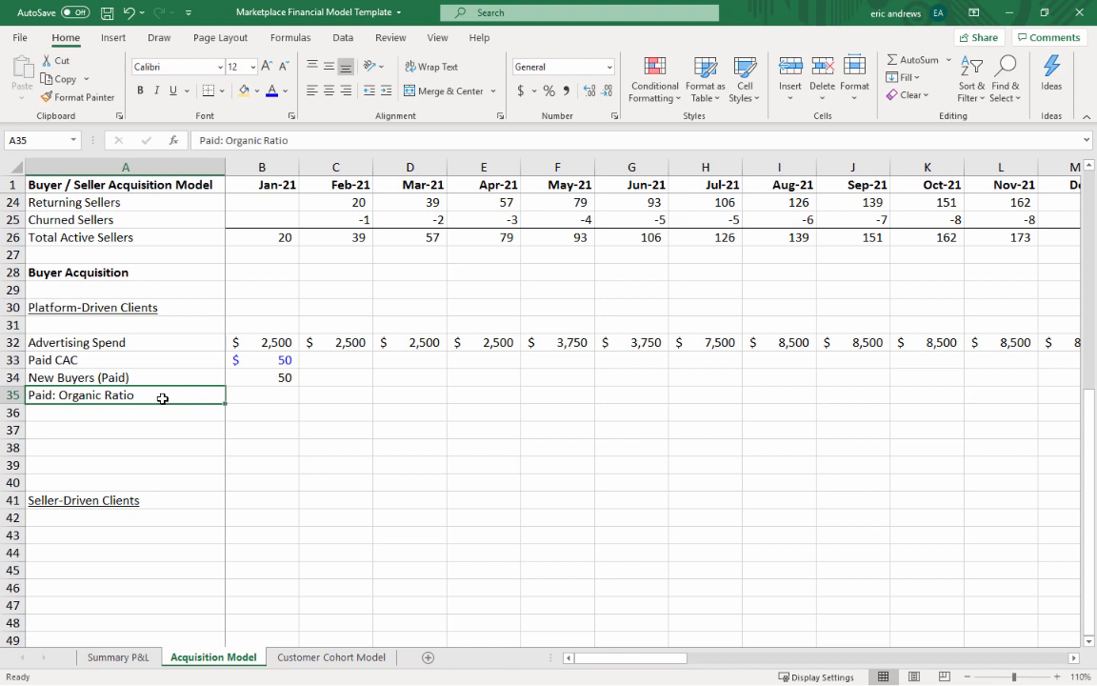
# - Enter 50% as the Jan-21 Paid: Organic Ratio in B35, formatted as a percentage in blue font
pyautogui.press('Right')
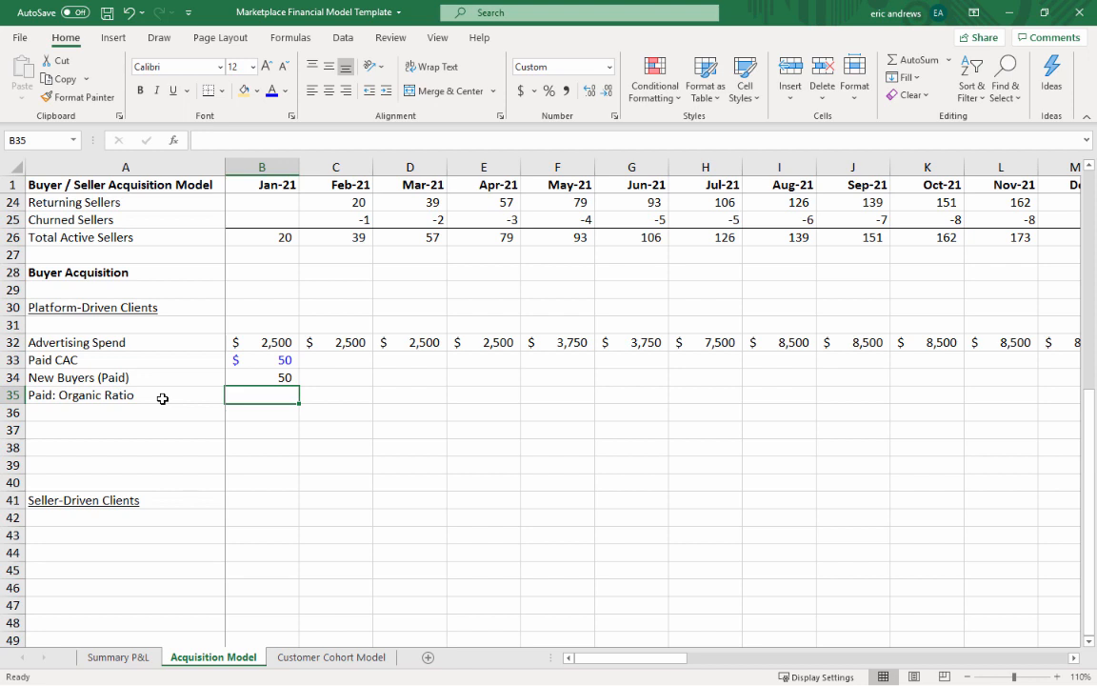
pyautogui.write('50%')
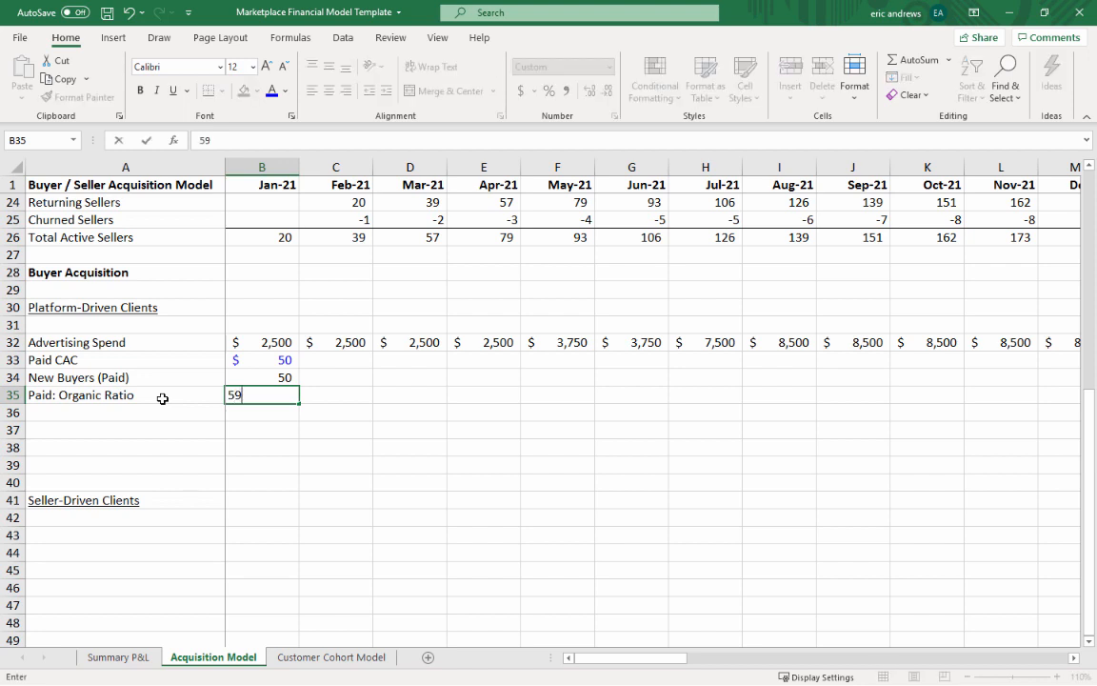
pyautogui.press('BackSpace')
pyautogui.press('BackSpace')
pyautogui.press('BackSpace')
pyautogui.write('5')
pyautogui.press('BackSpace')
pyautogui.write('50%')
pyautogui.press('Return')
pyautogui.press('Up')
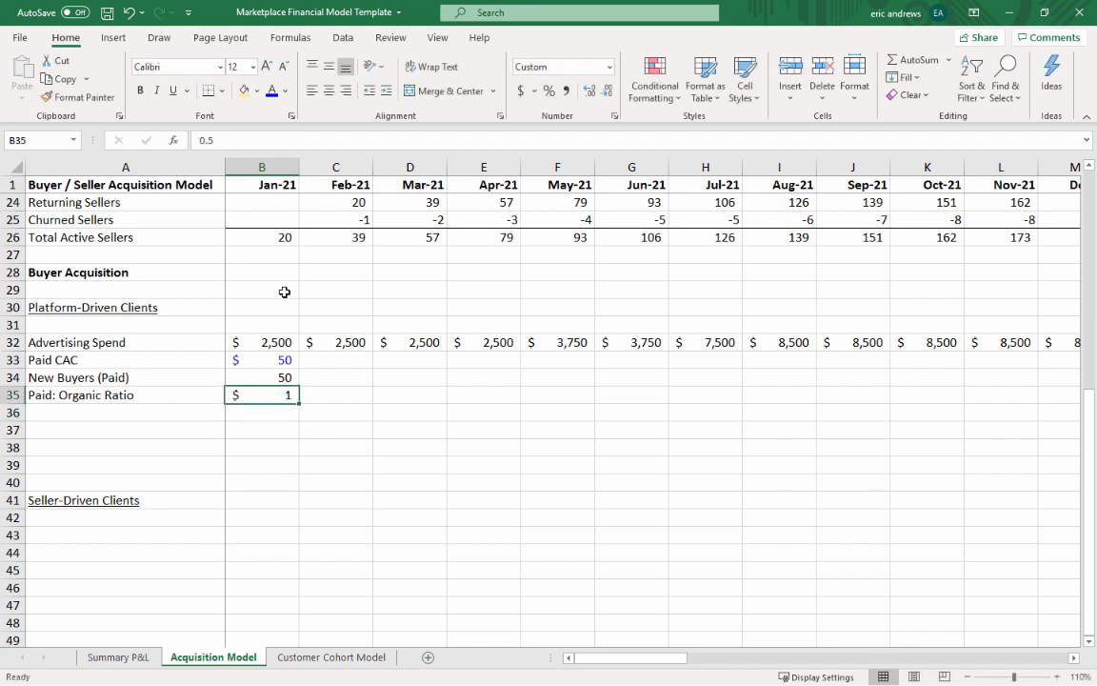
pyautogui.click(548, 90)
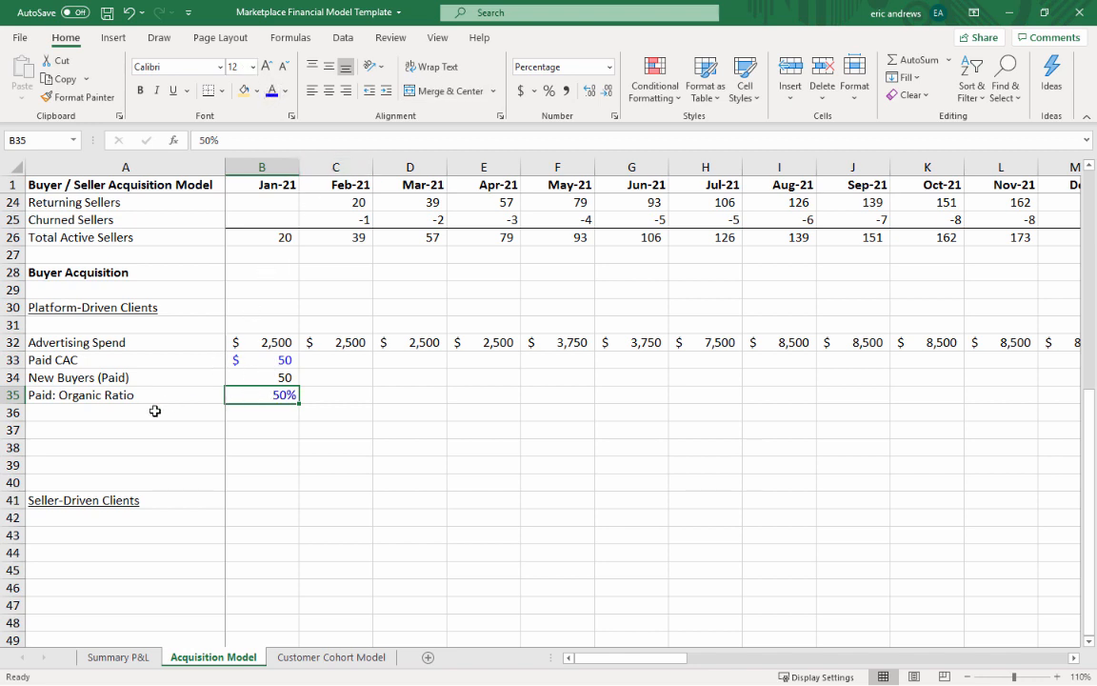
pyautogui.click(265, 411)
pyautogui.click(268, 394)
# - Label A36 "New Sellers (Organic)" and A37 "Total Sellers"
pyautogui.click(158, 411)
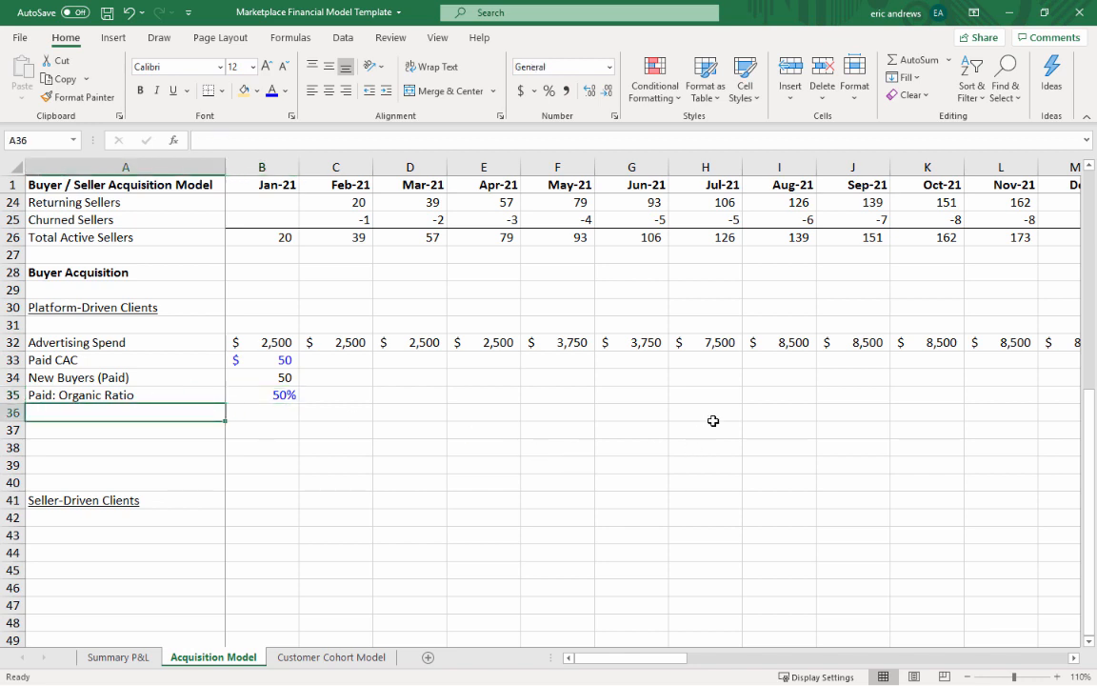
pyautogui.write('New Se')
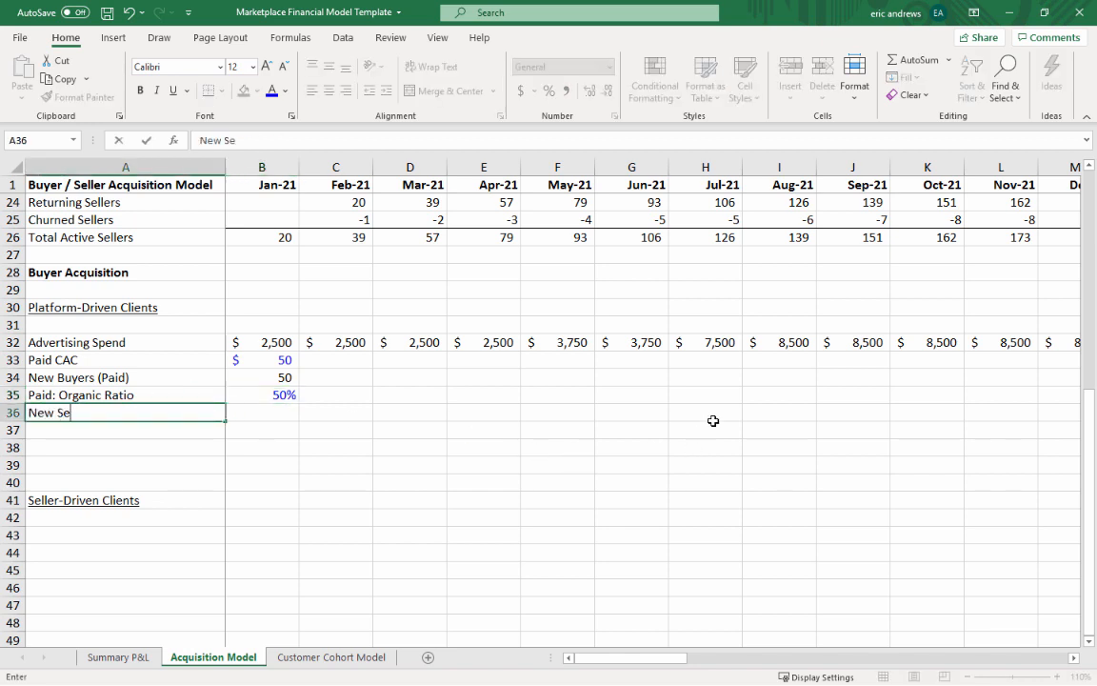
pyautogui.write('llers (Organic)')
pyautogui.press('Return')
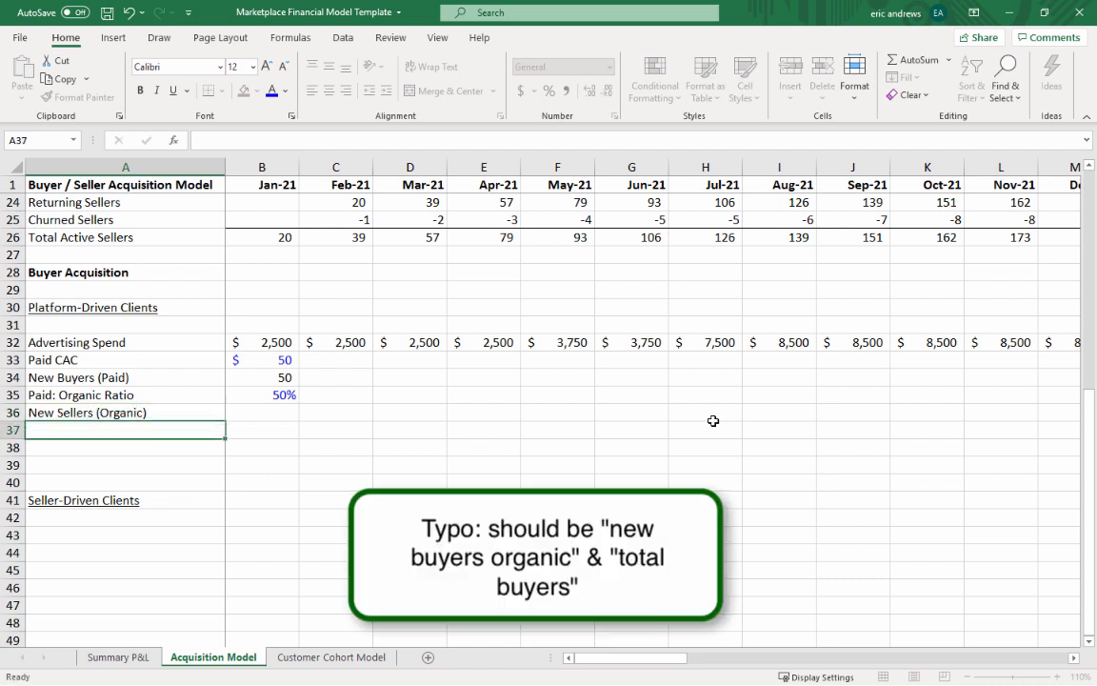
pyautogui.write('Total Sellers')
pyautogui.press('Tab')
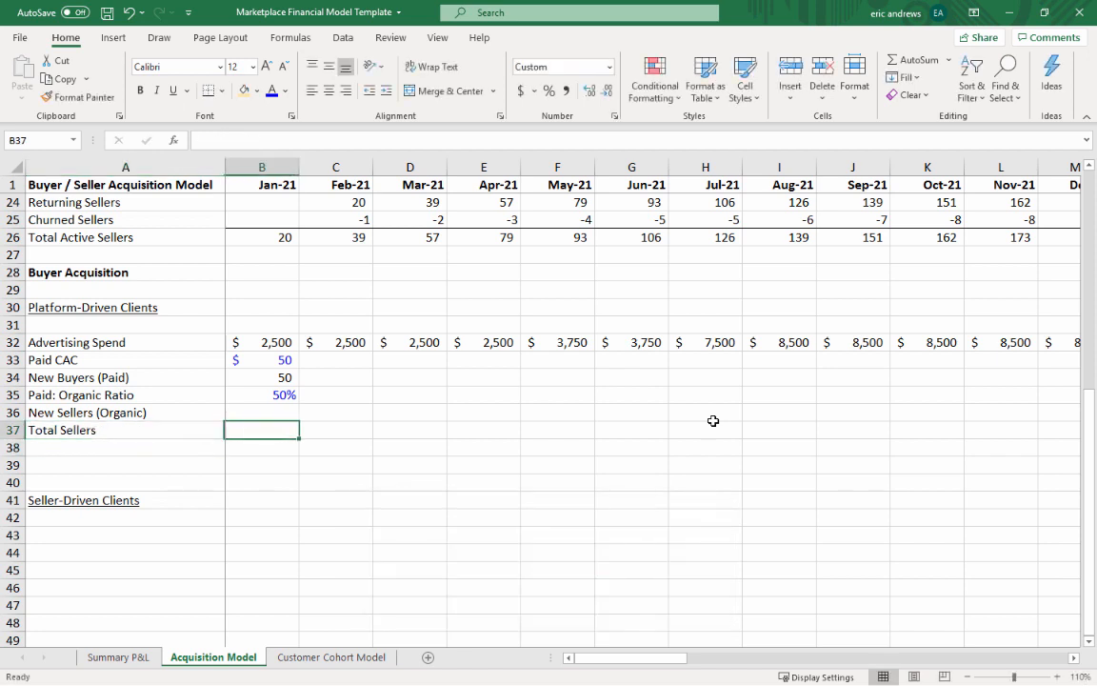
# - Calculate the Jan-21 organic additions in B36 with =ROUND(B34*B35,0)
pyautogui.press('Up')
pyautogui.write('=')
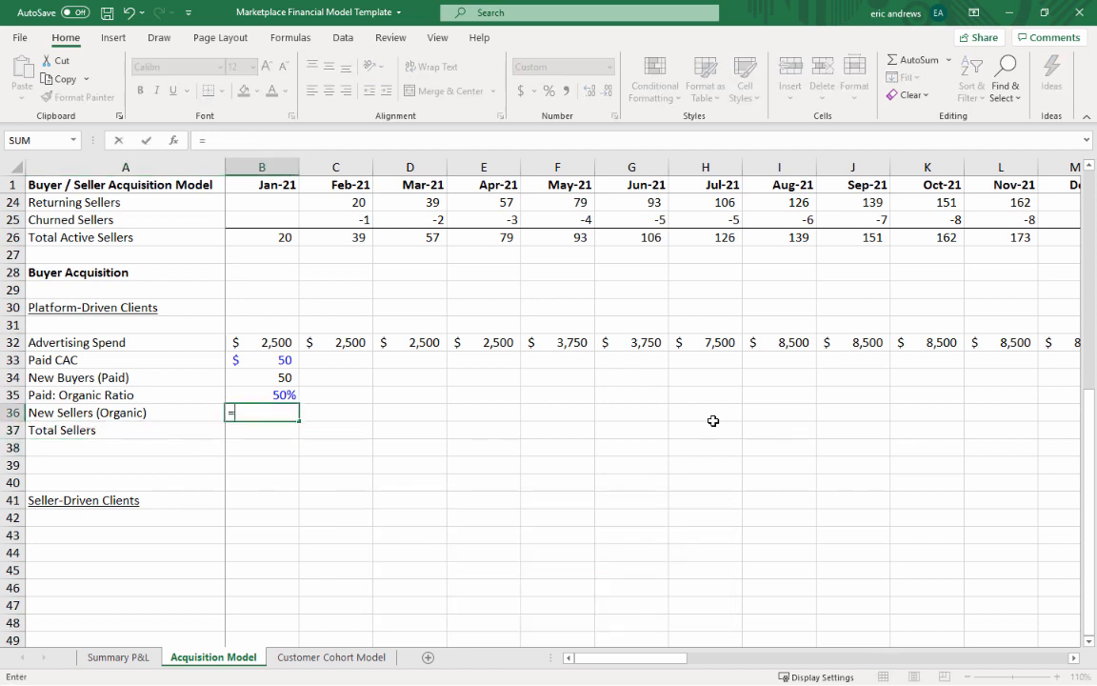
pyautogui.write('ROUND(')
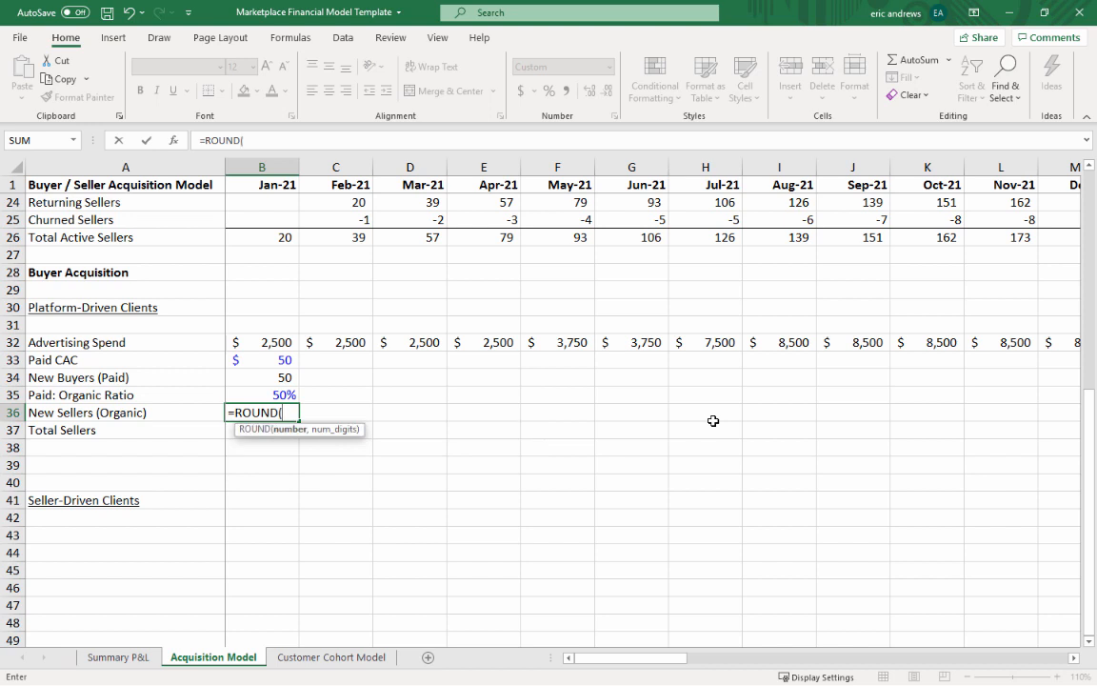
pyautogui.press('Up')
pyautogui.press('Up')
pyautogui.write('*')
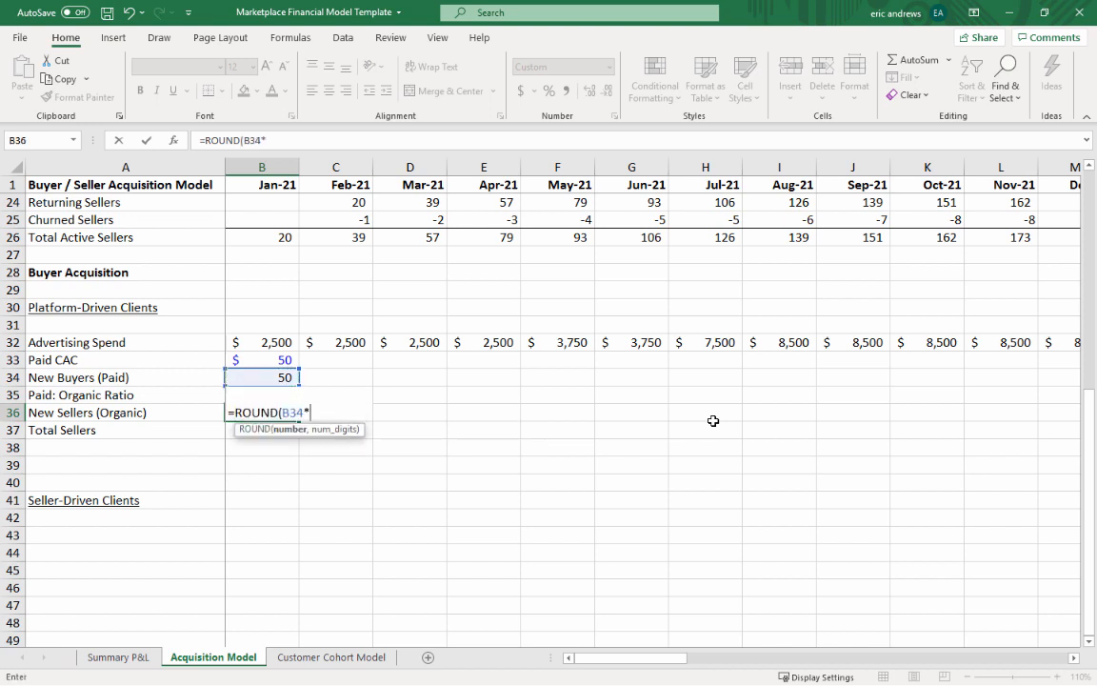
pyautogui.press('Up')
pyautogui.write(',0)')
pyautogui.press('Return')
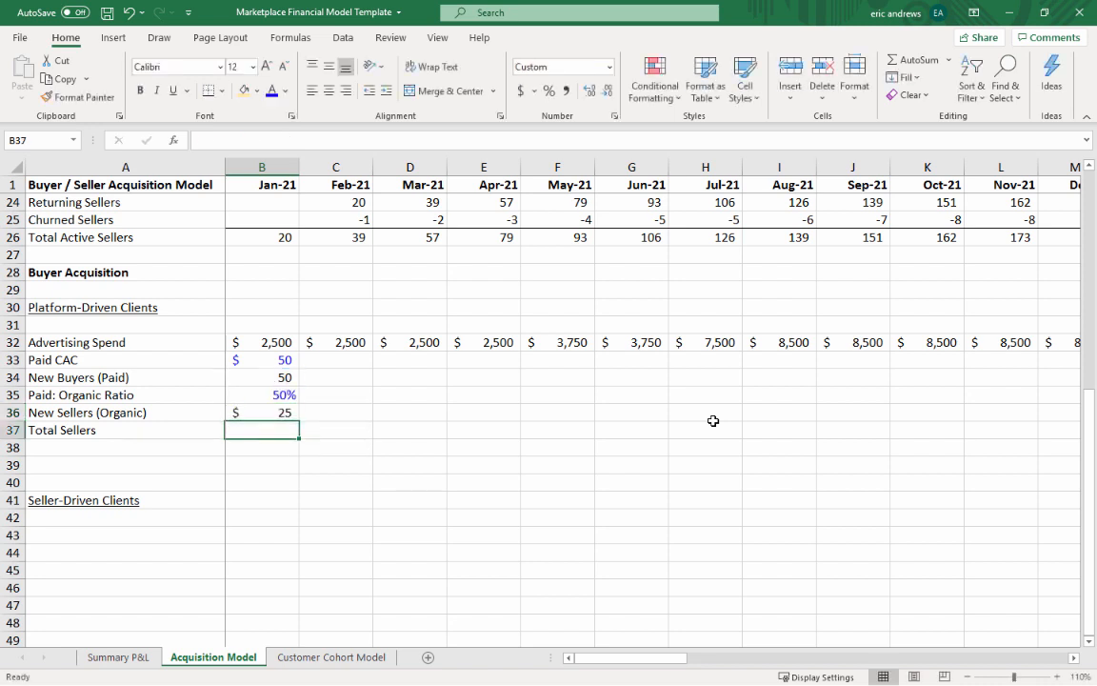
# - Format the Jan-21 New Sellers (Organic) value in B36 in comma style without decimals
pyautogui.press('Up')
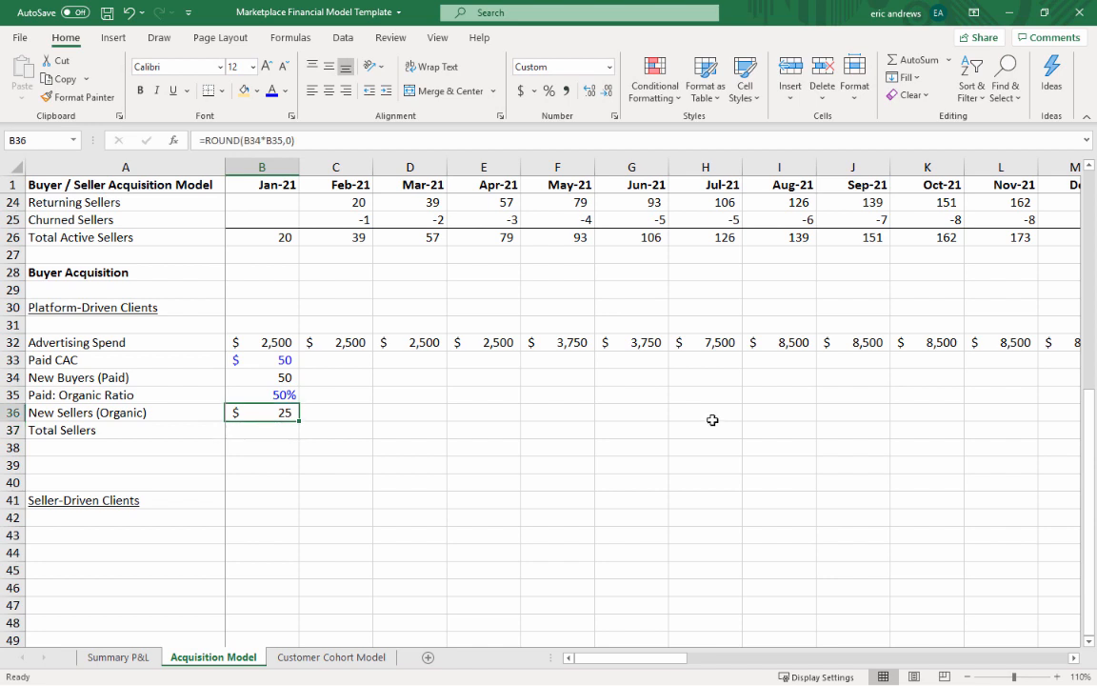
pyautogui.click(567, 90)
pyautogui.click(608, 92)
pyautogui.click(607, 92)
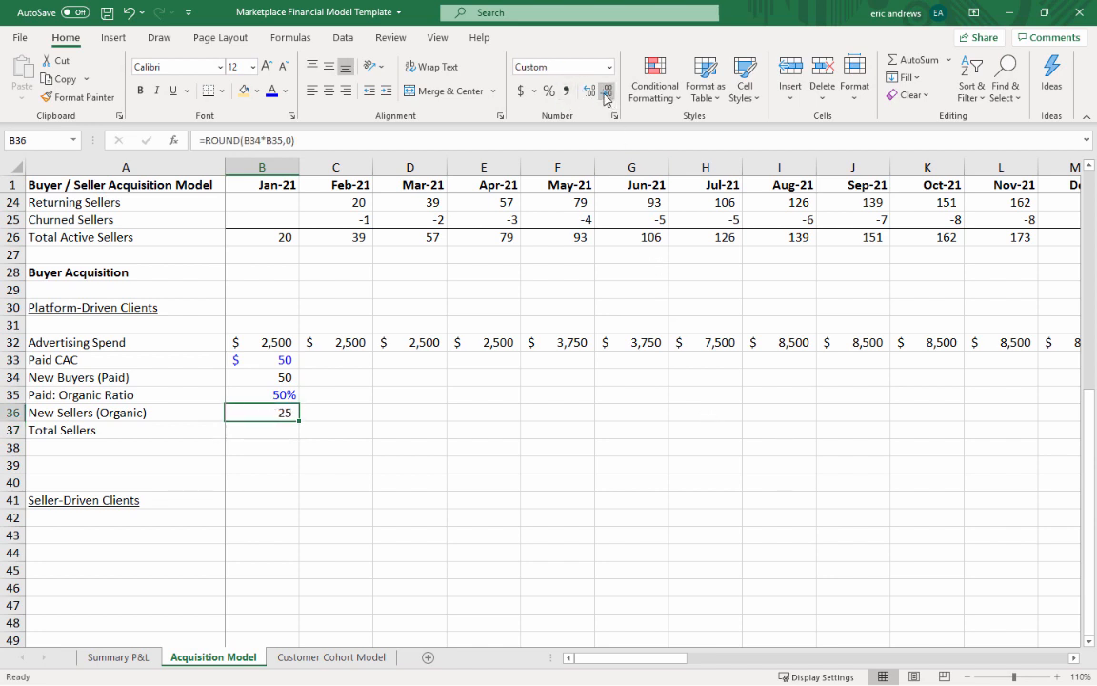
# - Calculate the Jan-21 Total Sellers in B37 with =B34+B36, using the same number format as B36
pyautogui.hotkey('ctrl', 'c')
pyautogui.press('Down')
pyautogui.hotkey('ctrl', 'v')
pyautogui.write('=')
pyautogui.press('Up')
pyautogui.press('Up')
pyautogui.press('Up')
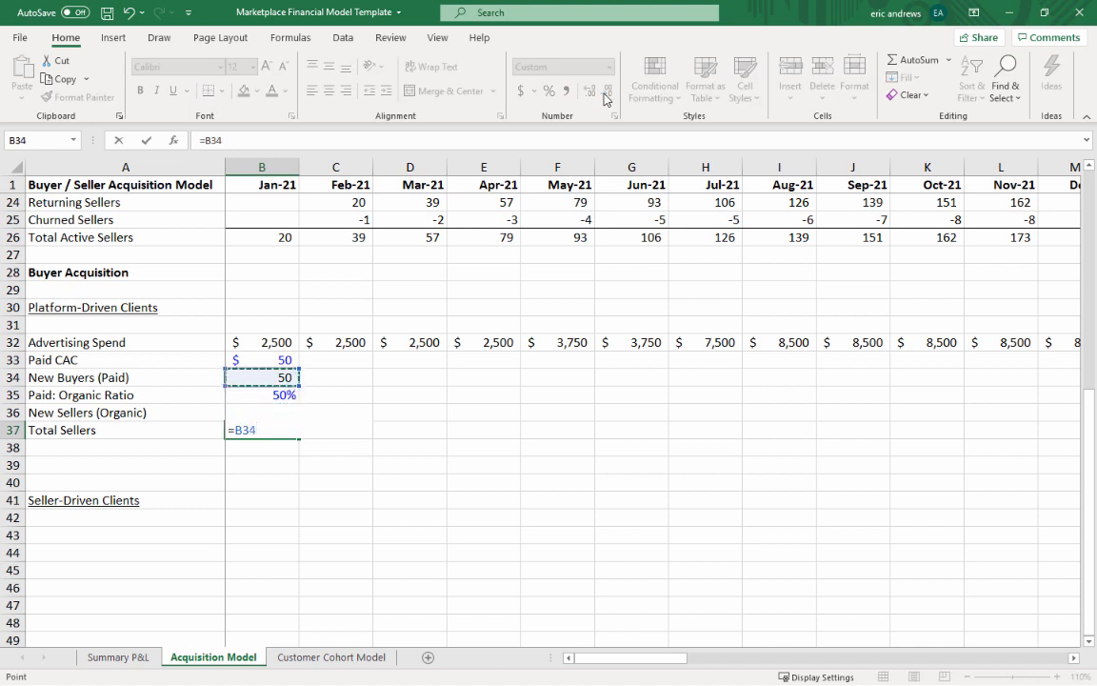
pyautogui.write('+')
pyautogui.press('Up')
pyautogui.press('Return')
# - Copy the Jan-21 block B33:B37, from Paid CAC to Total Sellers, across the months through Dec-21
pyautogui.press('Up')
pyautogui.press('Up')
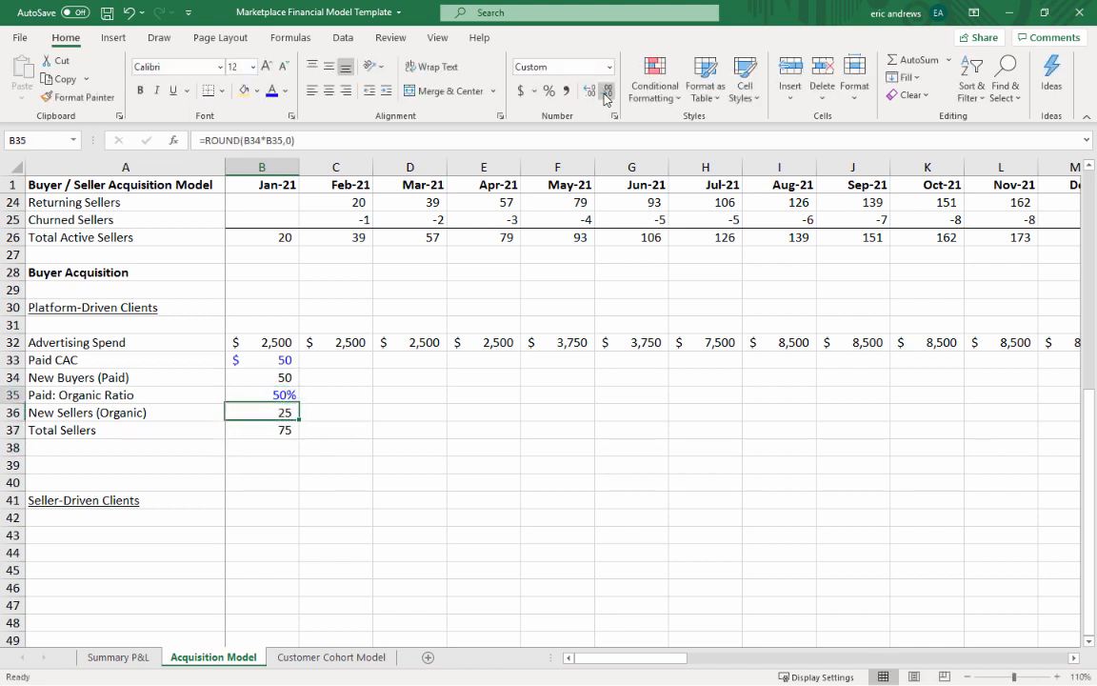
pyautogui.press('Up')
pyautogui.press('Up')
pyautogui.press('Up')
pyautogui.hotkey('shift', 'Down')
pyautogui.hotkey('shift', 'Down')
pyautogui.hotkey('shift', 'Down')
pyautogui.hotkey('shift', 'Down')
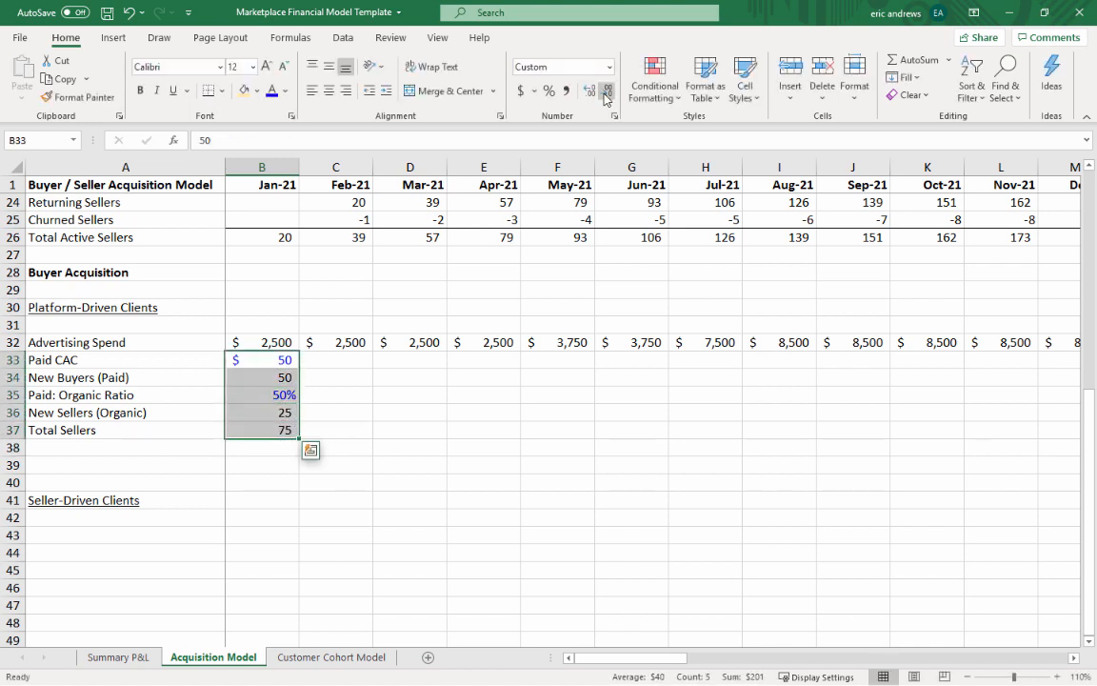
pyautogui.hotkey('ctrl', 'c')
pyautogui.hotkey('shift', 'Right')
pyautogui.hotkey('shift', 'Right')
pyautogui.hotkey('shift', 'Right')
pyautogui.hotkey('shift', 'Right')
pyautogui.hotkey('shift', 'Right')
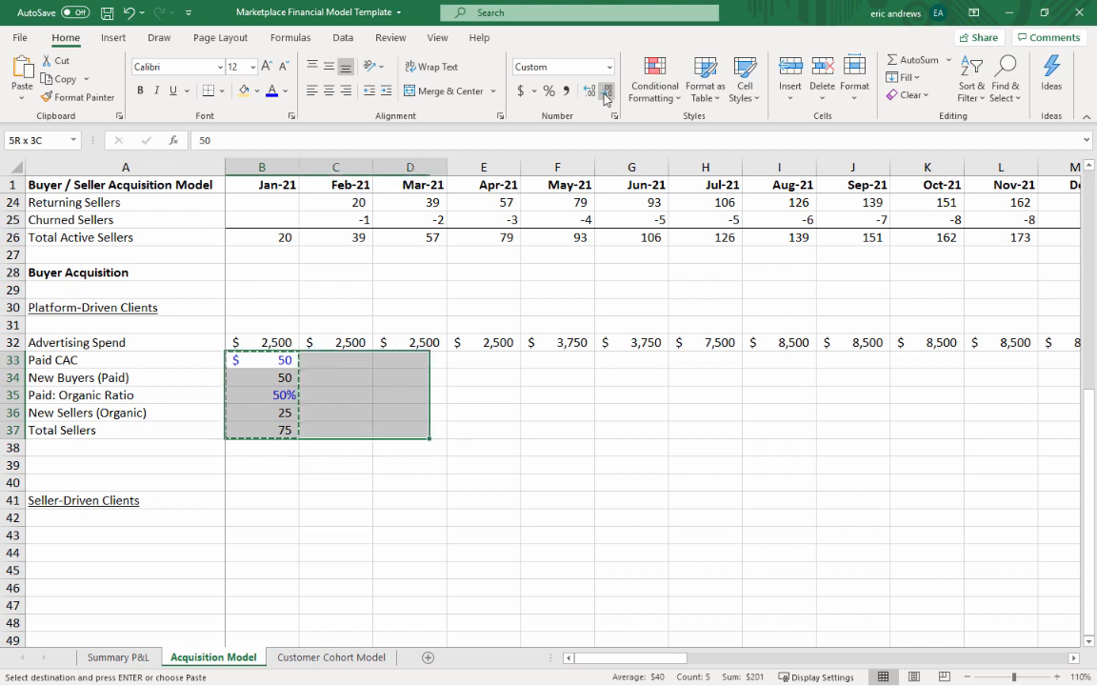
pyautogui.hotkey('shift', 'Right')
pyautogui.hotkey('shift', 'Right')
pyautogui.hotkey('shift', 'Right')
pyautogui.hotkey('shift', 'Right')
pyautogui.hotkey('shift', 'Right')
pyautogui.hotkey('shift', 'Right')
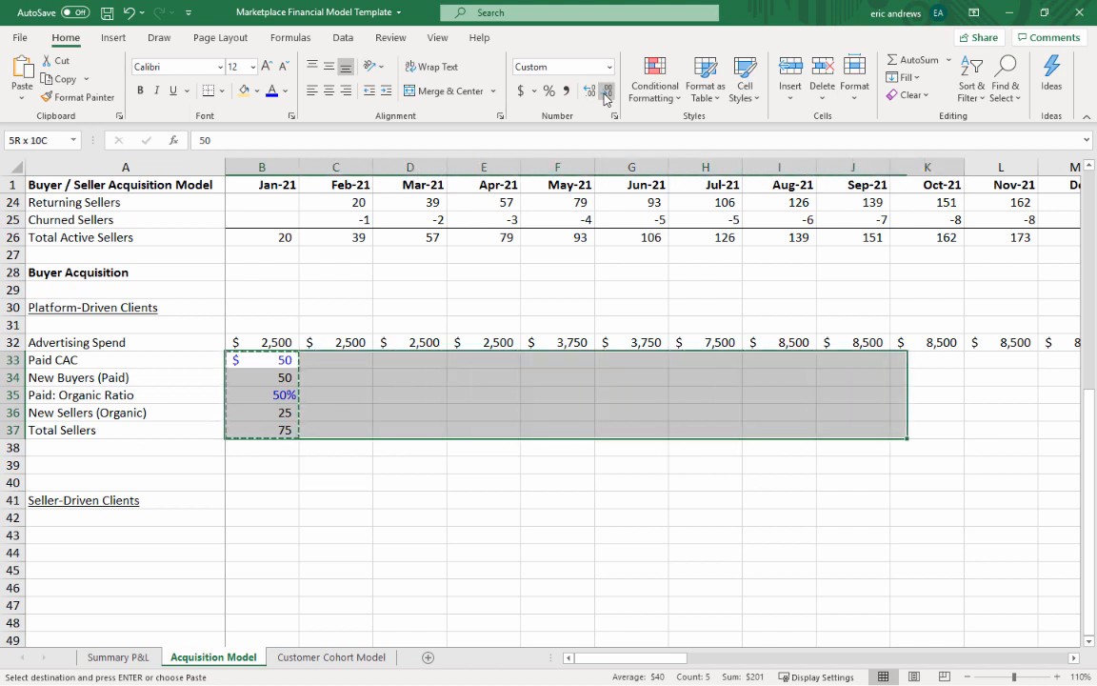
pyautogui.hotkey('ctrl', 'v')
pyautogui.hotkey('ctrl', 'v')
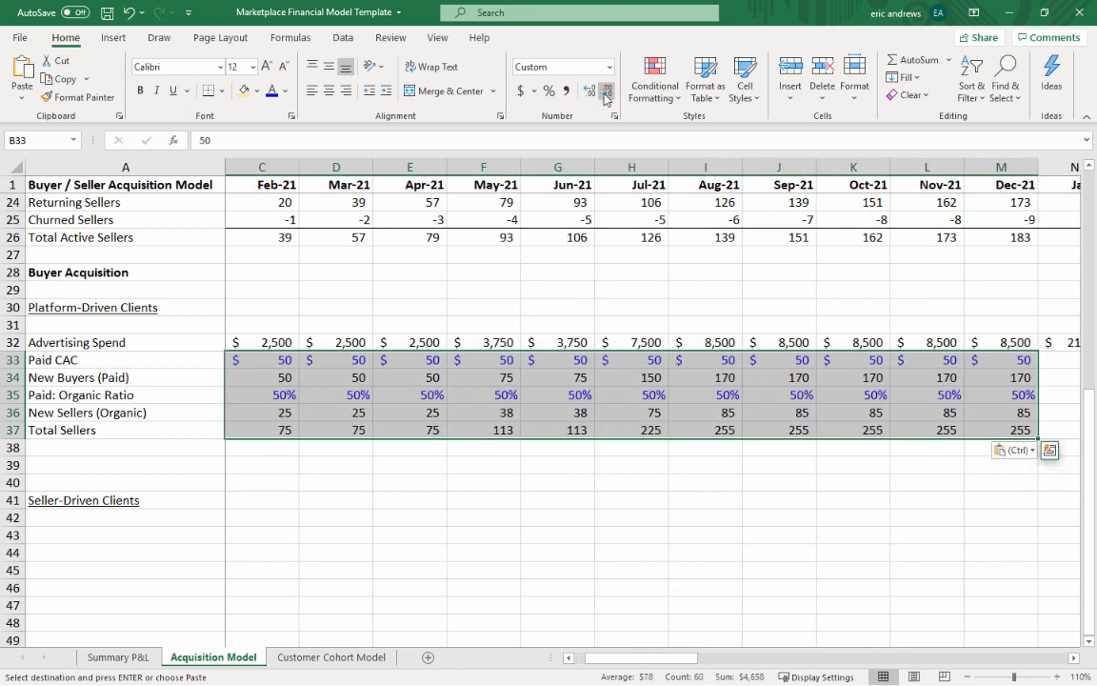
# - Copy the Dec-21 block M33:M37 across the 2022 months, from Jan-22 through Dec-22
pyautogui.press('Right')
pyautogui.press('Left')
pyautogui.press('Right')
pyautogui.press('Escape')
pyautogui.press('Right')
pyautogui.press('Right')
pyautogui.press('Right')
pyautogui.press('Right')
pyautogui.press('Right')
pyautogui.press('Right')
pyautogui.press('Right')
pyautogui.press('Right')
pyautogui.press('Right')
pyautogui.press('Right')
pyautogui.press('Right')
pyautogui.press('Right')
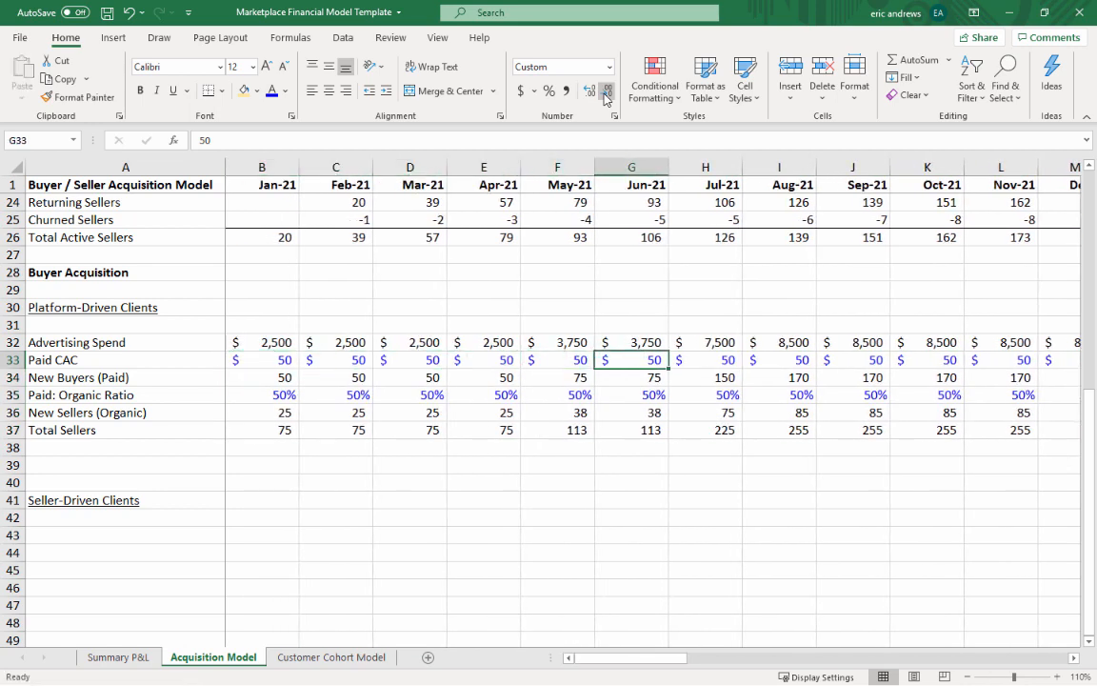
pyautogui.press('Right')
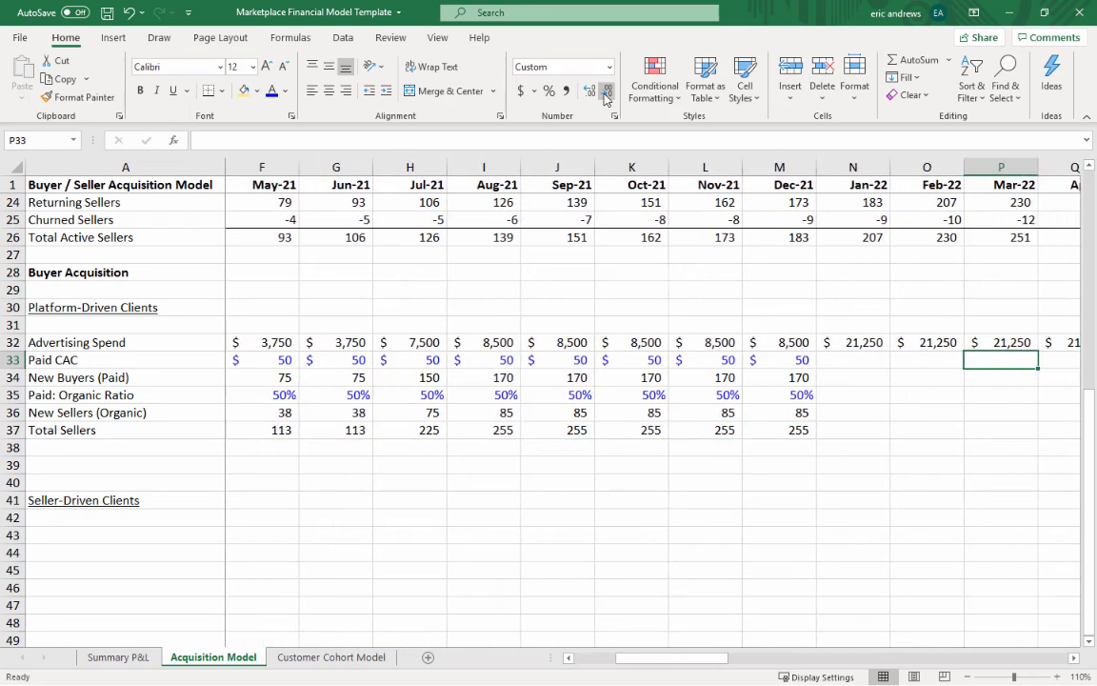
pyautogui.press('Left')
pyautogui.press('Left')
pyautogui.press('Left')
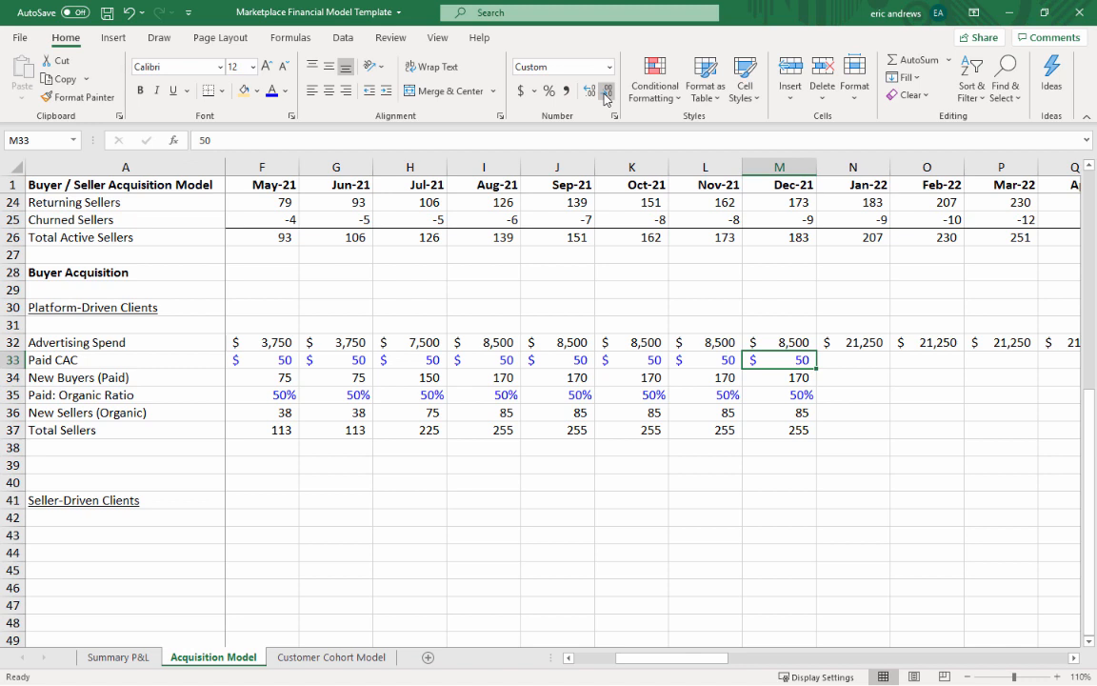
pyautogui.press('Down')
pyautogui.press('Down')
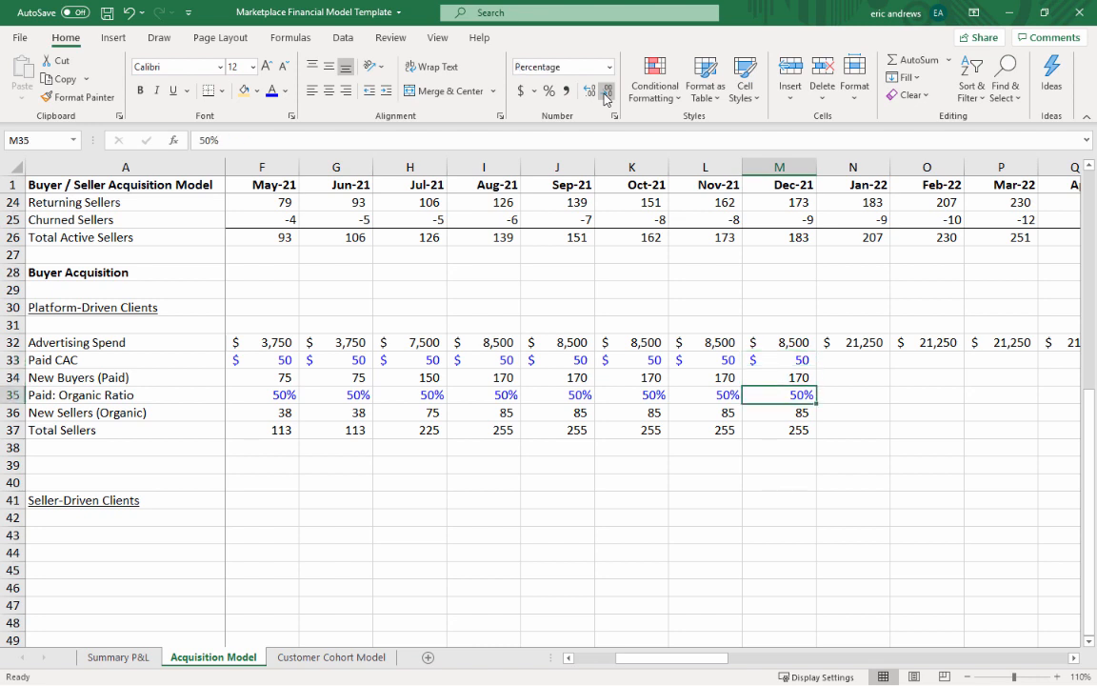
pyautogui.press('Up')
pyautogui.press('Up')
pyautogui.hotkey('shift', 'Down')
pyautogui.hotkey('shift', 'Down')
pyautogui.hotkey('shift', 'Down')
pyautogui.hotkey('shift', 'Down')
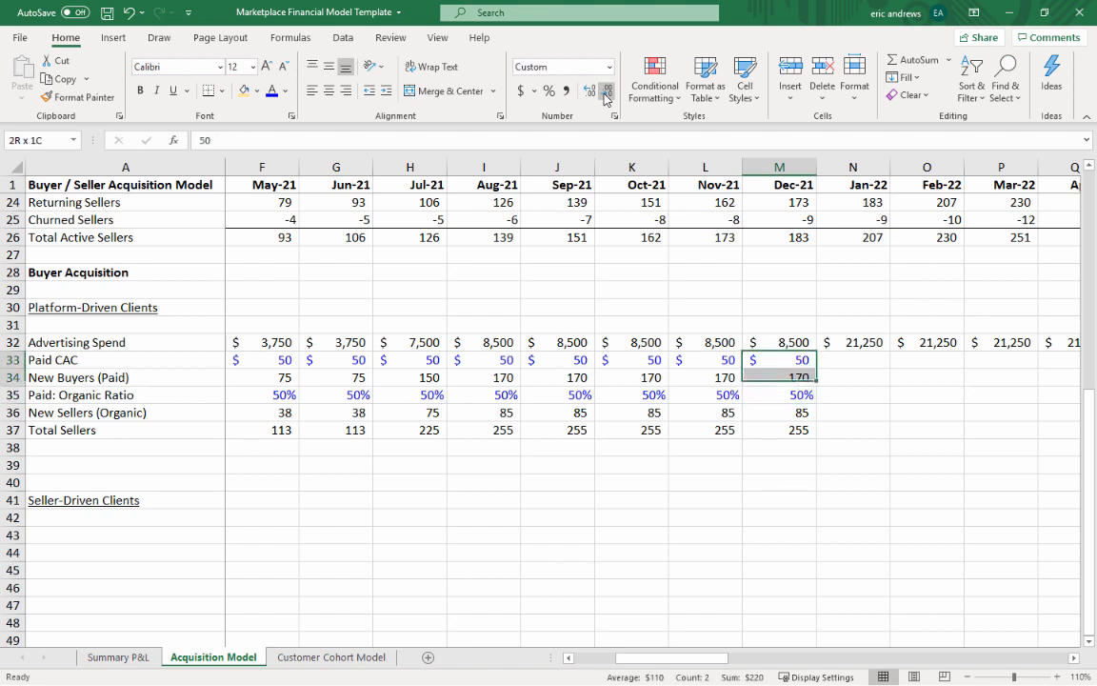
pyautogui.hotkey('ctrl', 'c')
pyautogui.press('Right')
pyautogui.hotkey('shift', 'Right')
pyautogui.hotkey('shift', 'Right')
pyautogui.hotkey('shift', 'Right')
pyautogui.hotkey('shift', 'Right')
pyautogui.hotkey('shift', 'Right')
pyautogui.hotkey('shift', 'Right')
pyautogui.hotkey('shift', 'Right')
pyautogui.hotkey('shift', 'Right')
pyautogui.hotkey('shift', 'Right')
pyautogui.hotkey('shift', 'Right')
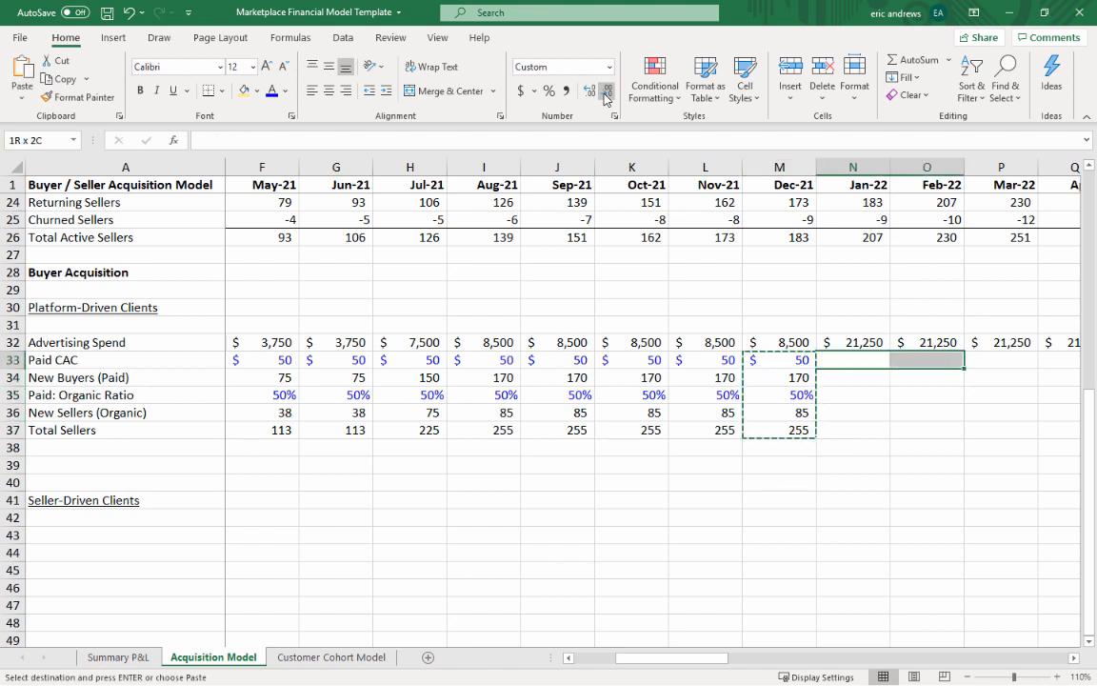
pyautogui.hotkey('shift', 'Right')
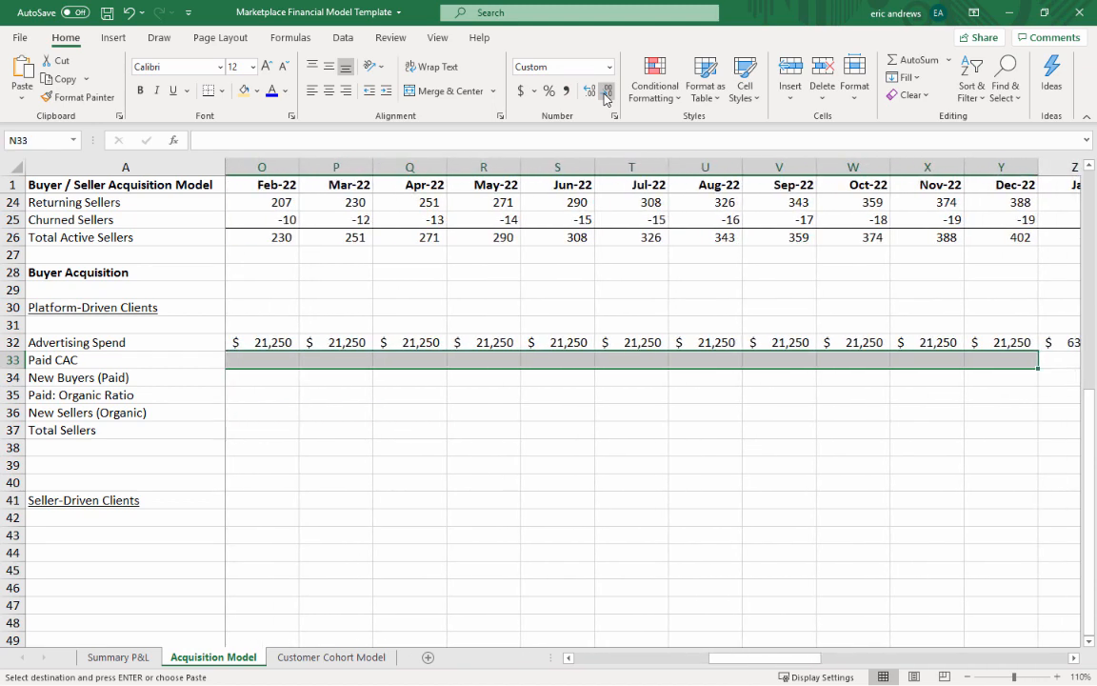
pyautogui.hotkey('ctrl', 'v')
# - Set the Jan-22 Paid: Organic Ratio in N35 to 75%
pyautogui.press('Down')
pyautogui.press('Down')
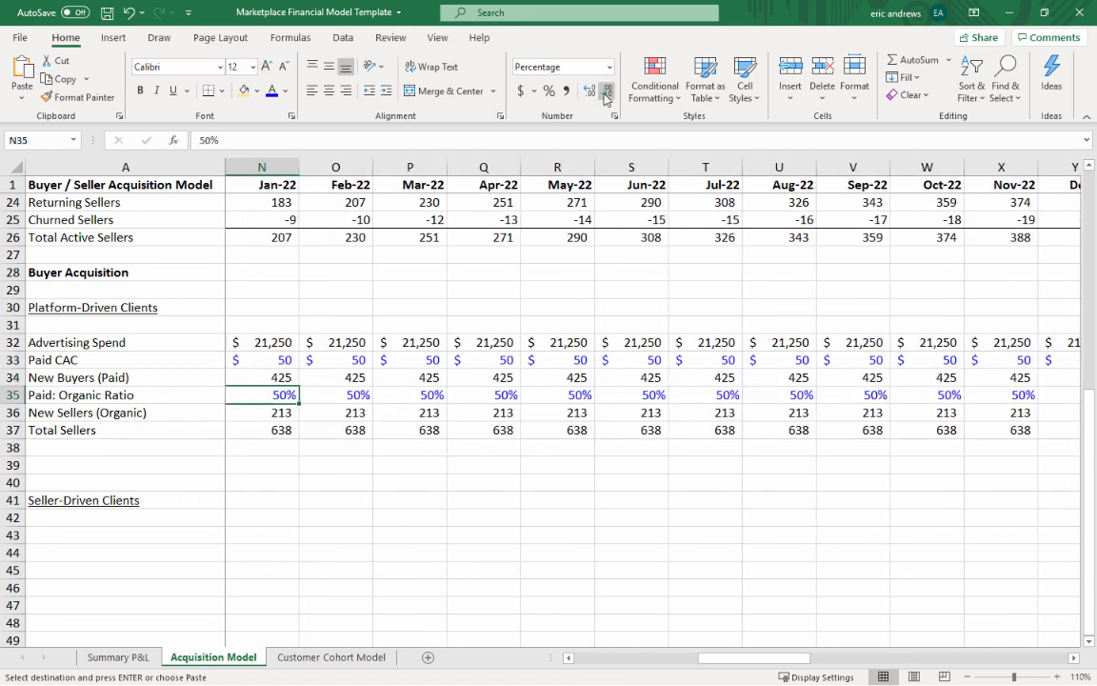
pyautogui.write('75')
pyautogui.hotkey('ctrl', 'Return')
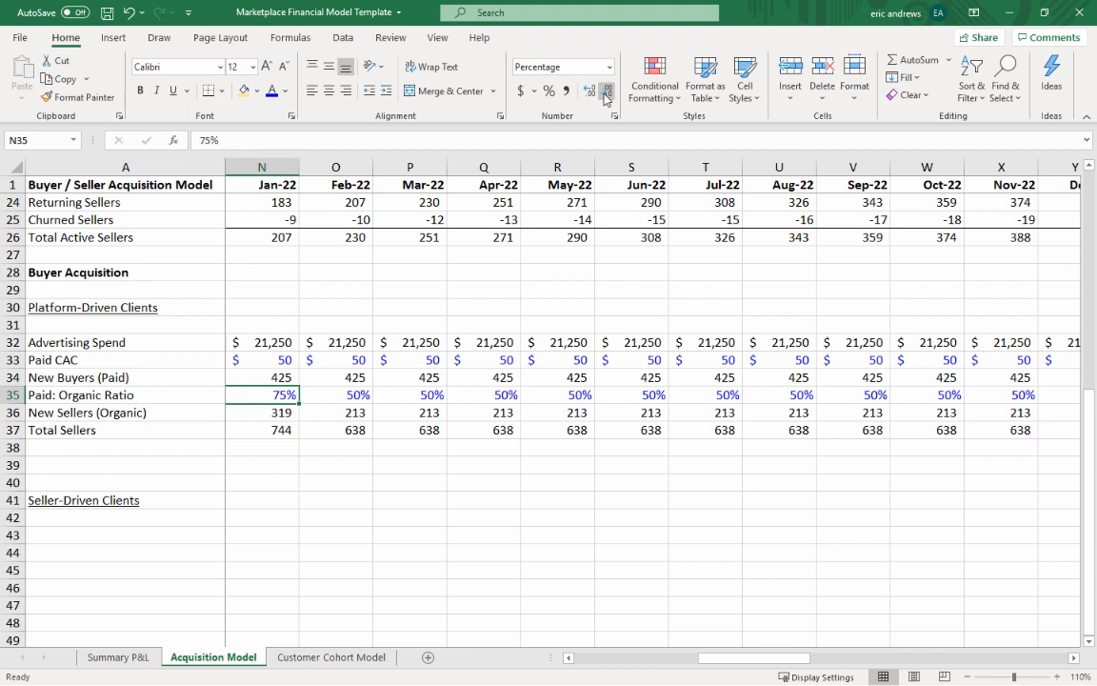
# - Copy the 75% Paid: Organic Ratio from N35 across row 35 through Dec-22
pyautogui.hotkey('ctrl', 'c')
pyautogui.hotkey('shift', 'Right')
pyautogui.hotkey('shift', 'Right')
pyautogui.hotkey('shift', 'Right')
pyautogui.hotkey('shift', 'Right')
pyautogui.hotkey('shift', 'Right')
pyautogui.hotkey('shift', 'Right')
pyautogui.hotkey('shift', 'Right')
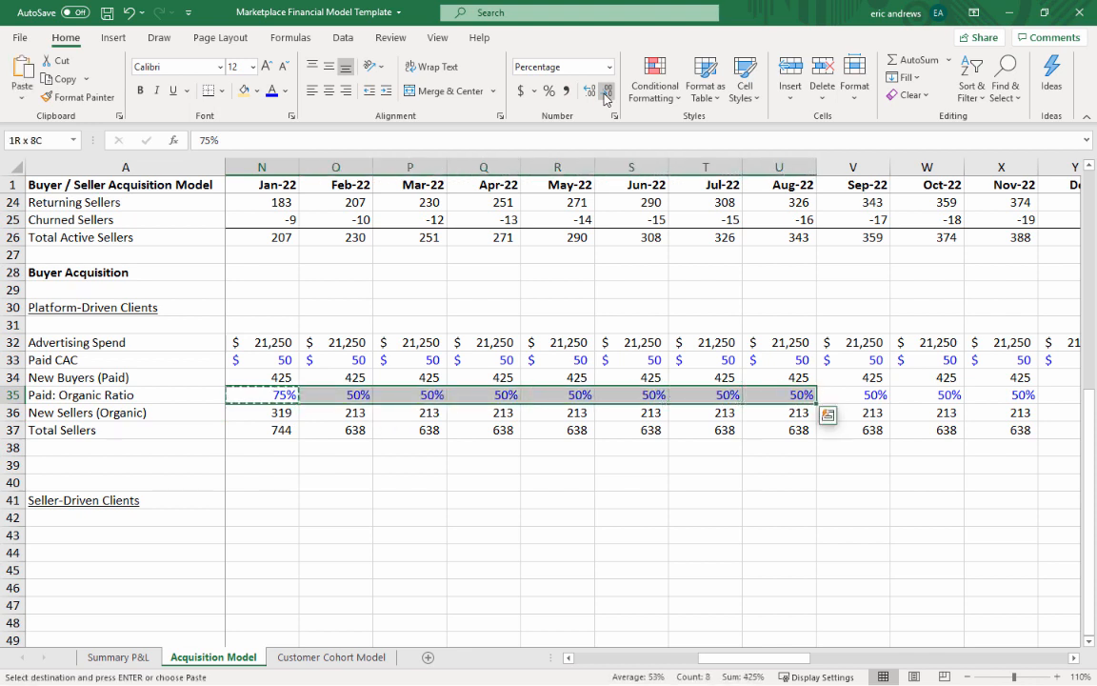
pyautogui.hotkey('shift', 'Right')
pyautogui.hotkey('shift', 'Right')
pyautogui.hotkey('shift', 'Right')
pyautogui.hotkey('shift', 'Right')
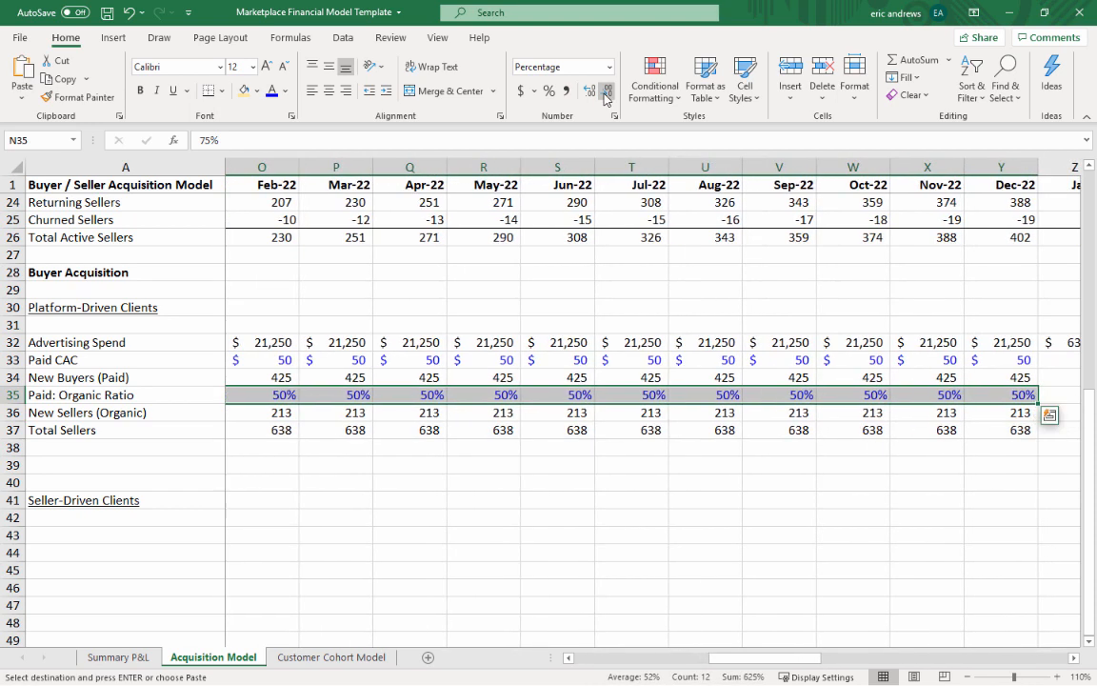
pyautogui.hotkey('ctrl', 'v')
pyautogui.press('Escape')
# - Copy the Dec-22 block Y33:Y37 across the 2023 months, from Jan-23 through Dec-23
pyautogui.press('Right')
pyautogui.press('Right')
pyautogui.press('Right')
pyautogui.press('Right')
pyautogui.press('Right')
pyautogui.press('Right')
pyautogui.press('Right')
pyautogui.press('Right')
pyautogui.press('Right')
pyautogui.press('Right')
pyautogui.press('Right')
pyautogui.press('Right')
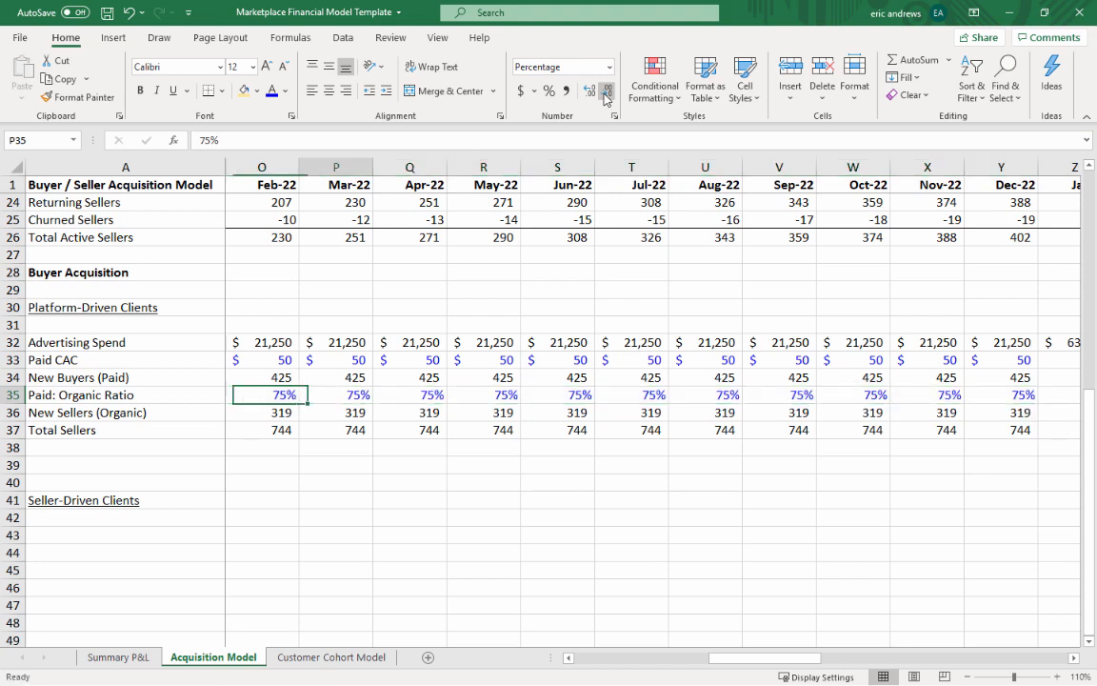
pyautogui.press('Left')
pyautogui.press('Up')
pyautogui.press('Up')
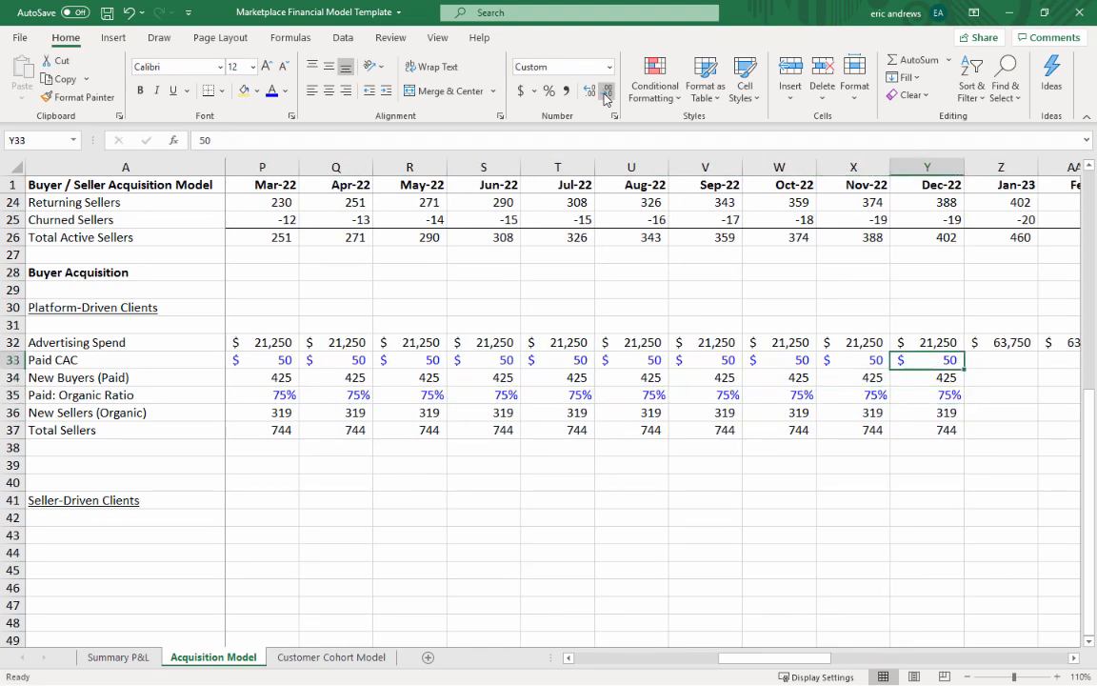
pyautogui.hotkey('shift', 'Down')
pyautogui.hotkey('shift', 'Down')
pyautogui.hotkey('shift', 'Down')
pyautogui.hotkey('shift', 'Down')
pyautogui.hotkey('ctrl', 'c')
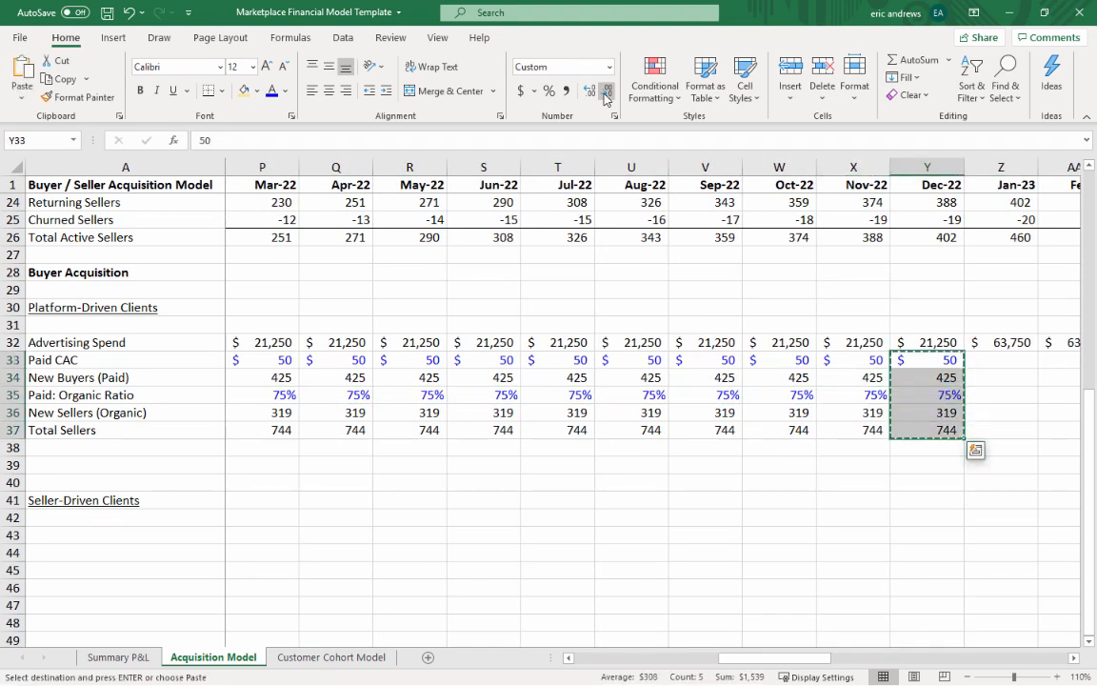
pyautogui.press('Right')
pyautogui.hotkey('shift', 'Right')
pyautogui.hotkey('shift', 'Right')
pyautogui.hotkey('shift', 'Right')
pyautogui.hotkey('shift', 'Right')
pyautogui.hotkey('shift', 'Right')
pyautogui.hotkey('shift', 'Right')
pyautogui.hotkey('shift', 'Right')
pyautogui.hotkey('shift', 'Right')
pyautogui.hotkey('shift', 'Right')
pyautogui.hotkey('shift', 'Right')
pyautogui.hotkey('shift', 'Right')
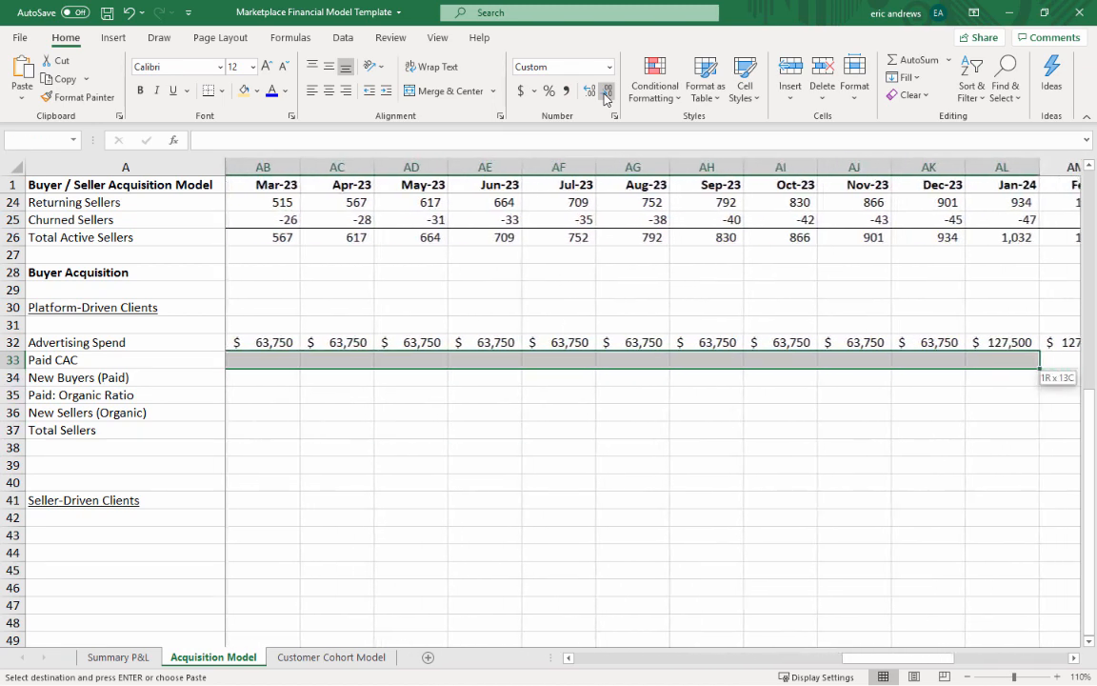
pyautogui.hotkey('ctrl', 'v')
# - Set the Jan-23 Paid: Organic Ratio in Z35 to 100%
pyautogui.press('Down')
pyautogui.press('Down')
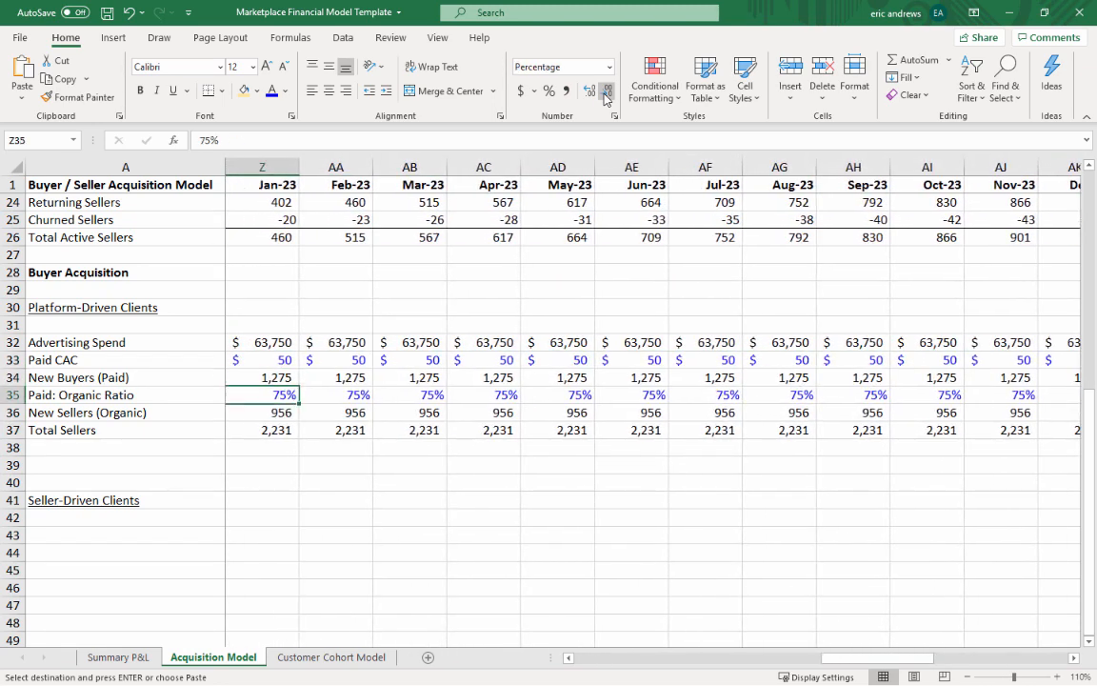
pyautogui.write('100')
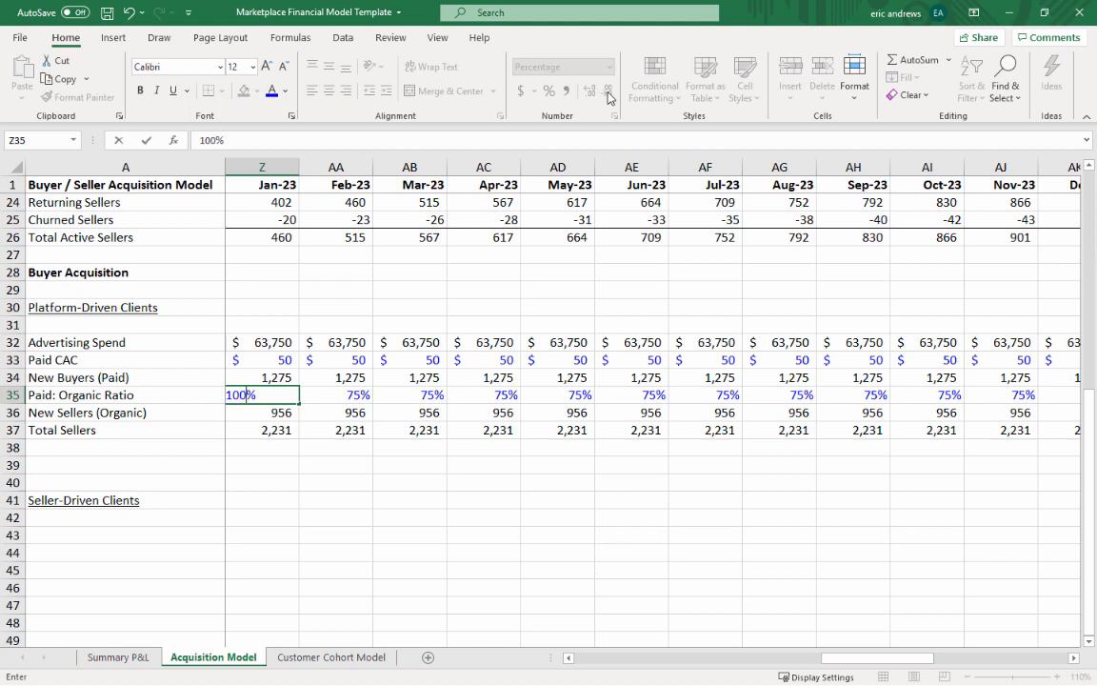
pyautogui.press('Return')
# - Copy the 100% Paid: Organic Ratio from Z35 across row 35 through Dec-23
pyautogui.press('Up')
pyautogui.hotkey('ctrl', 'c')
pyautogui.hotkey('shift', 'Right')
pyautogui.hotkey('shift', 'Right')
pyautogui.hotkey('shift', 'Right')
pyautogui.hotkey('shift', 'Right')
pyautogui.hotkey('shift', 'Right')
pyautogui.hotkey('shift', 'Right')
pyautogui.hotkey('shift', 'Right')
pyautogui.hotkey('shift', 'Right')
pyautogui.hotkey('shift', 'Right')
pyautogui.hotkey('shift', 'Right')
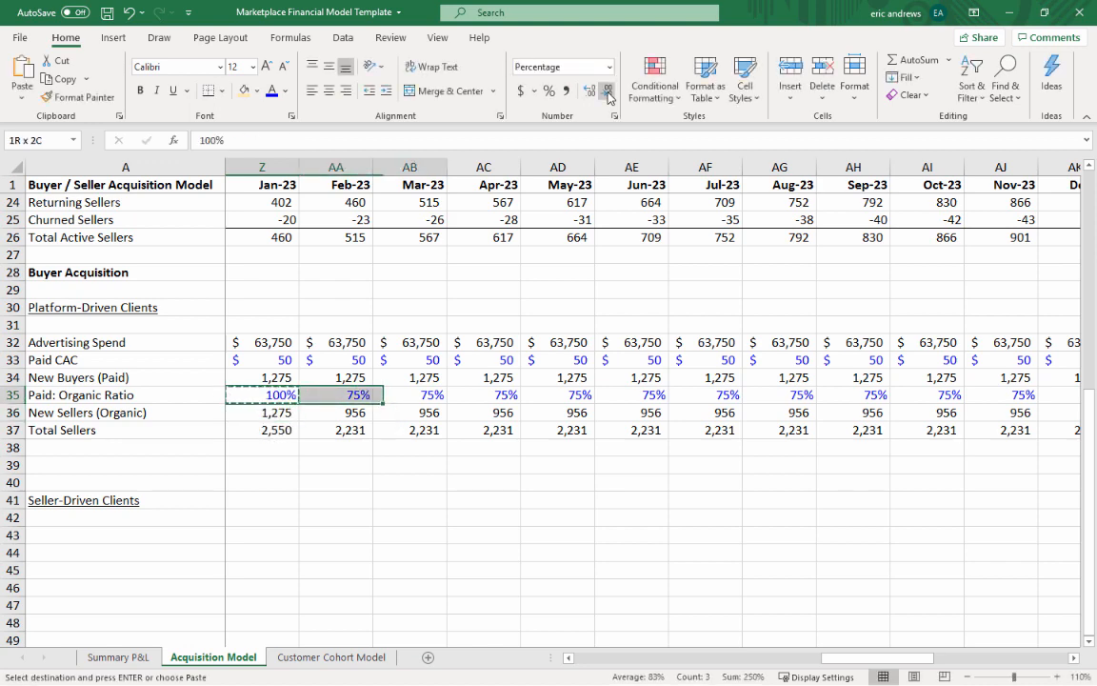
pyautogui.hotkey('shift', 'Right')
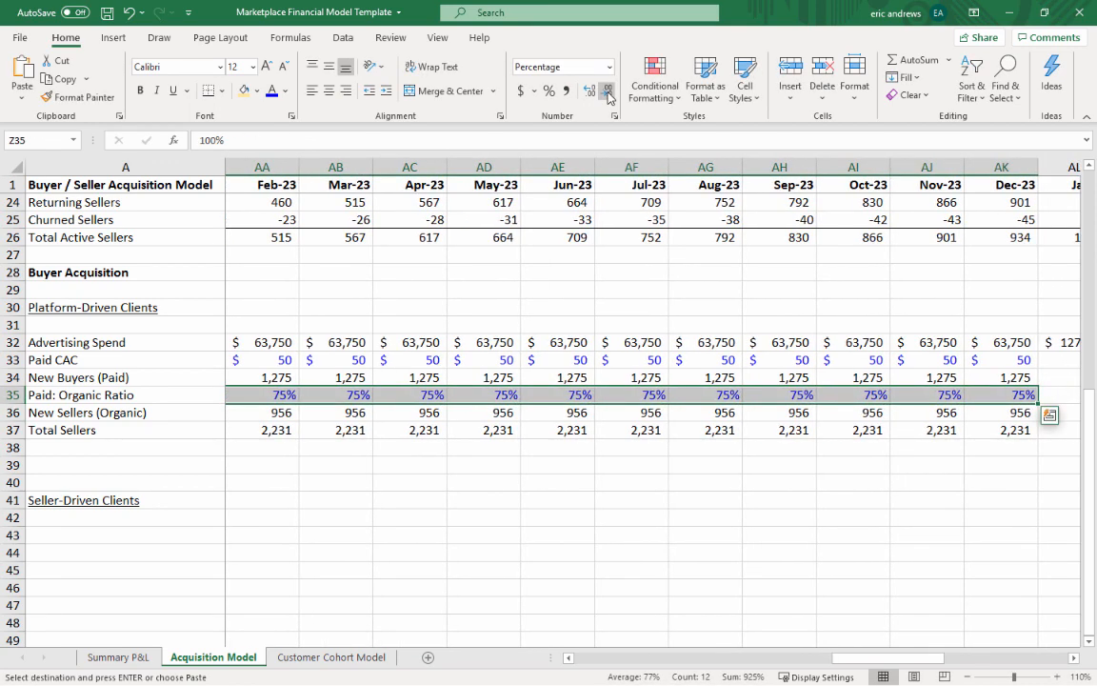
pyautogui.hotkey('ctrl', 'v')
# - Copy the Dec-23 block AK33:AK37 across the 2024 months, from Jan-24 through Dec-24
pyautogui.press('Right')
pyautogui.press('Right')
pyautogui.press('Right')
pyautogui.press('Right')
pyautogui.press('Right')
pyautogui.press('Right')
pyautogui.press('Right')
pyautogui.press('Right')
pyautogui.press('Right')
pyautogui.press('Right')
pyautogui.press('Right')
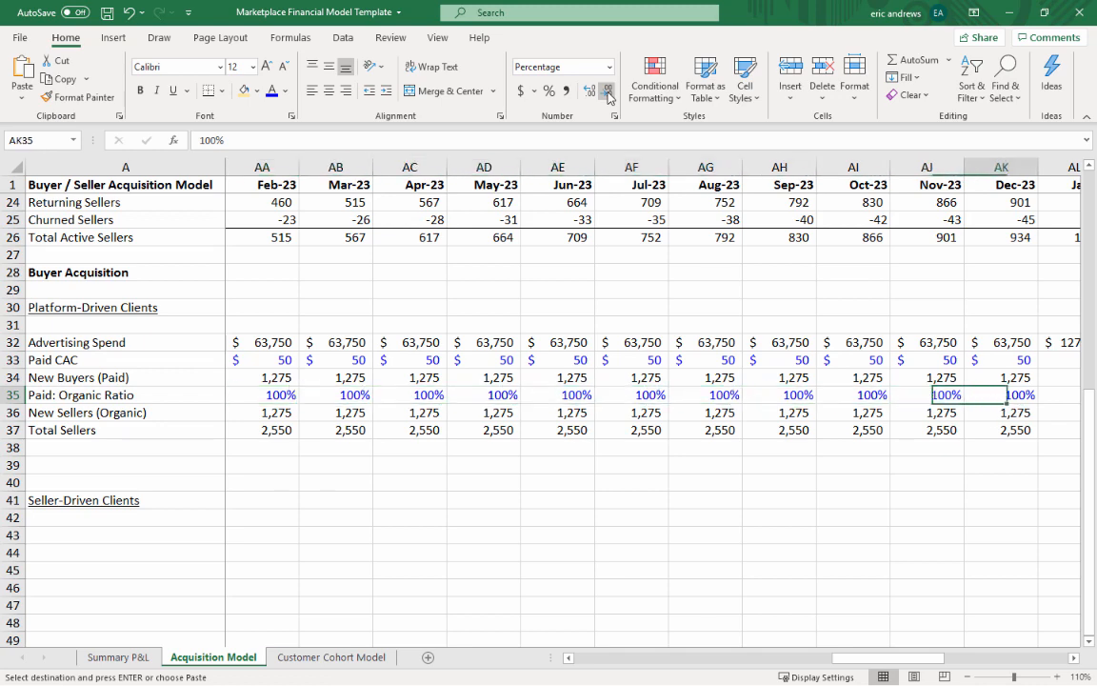
pyautogui.press('Up')
pyautogui.press('Up')
pyautogui.hotkey('shift', 'Down')
pyautogui.hotkey('shift', 'Down')
pyautogui.hotkey('shift', 'Down')
pyautogui.hotkey('shift', 'Down')
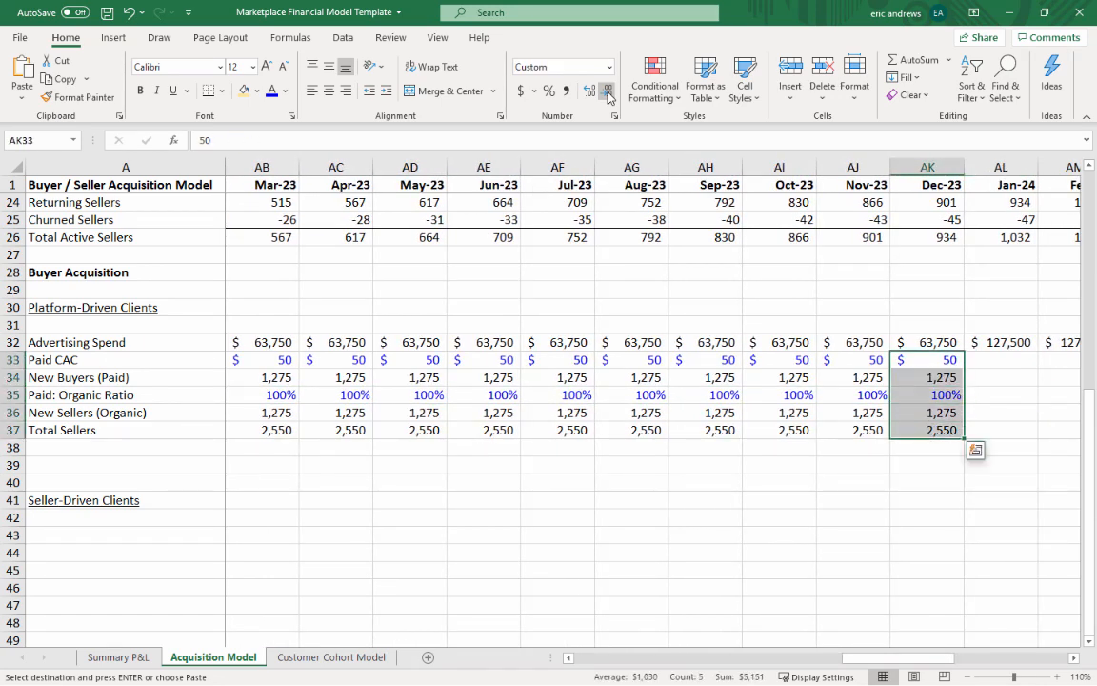
pyautogui.press('Right')
pyautogui.hotkey('shift', 'Right')
pyautogui.hotkey('shift', 'Right')
pyautogui.hotkey('shift', 'Right')
pyautogui.hotkey('shift', 'Right')
pyautogui.hotkey('shift', 'Right')
pyautogui.hotkey('shift', 'Right')
pyautogui.hotkey('shift', 'Right')
pyautogui.hotkey('shift', 'Right')
pyautogui.hotkey('shift', 'Right')
pyautogui.hotkey('shift', 'Right')
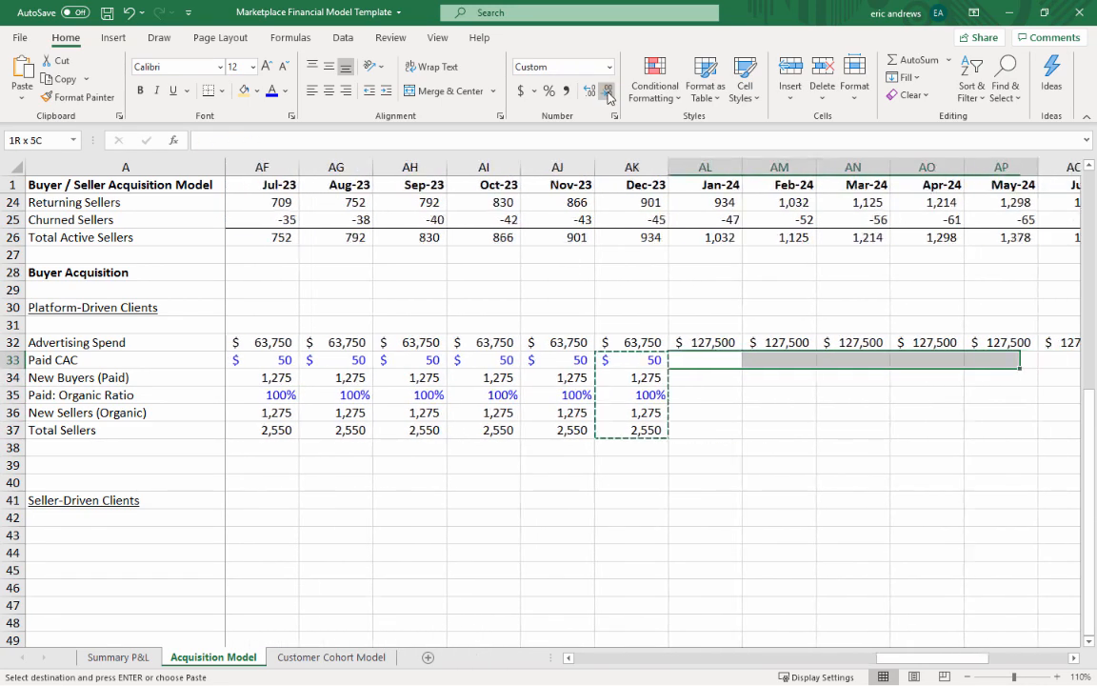
pyautogui.hotkey('ctrl', 'v')
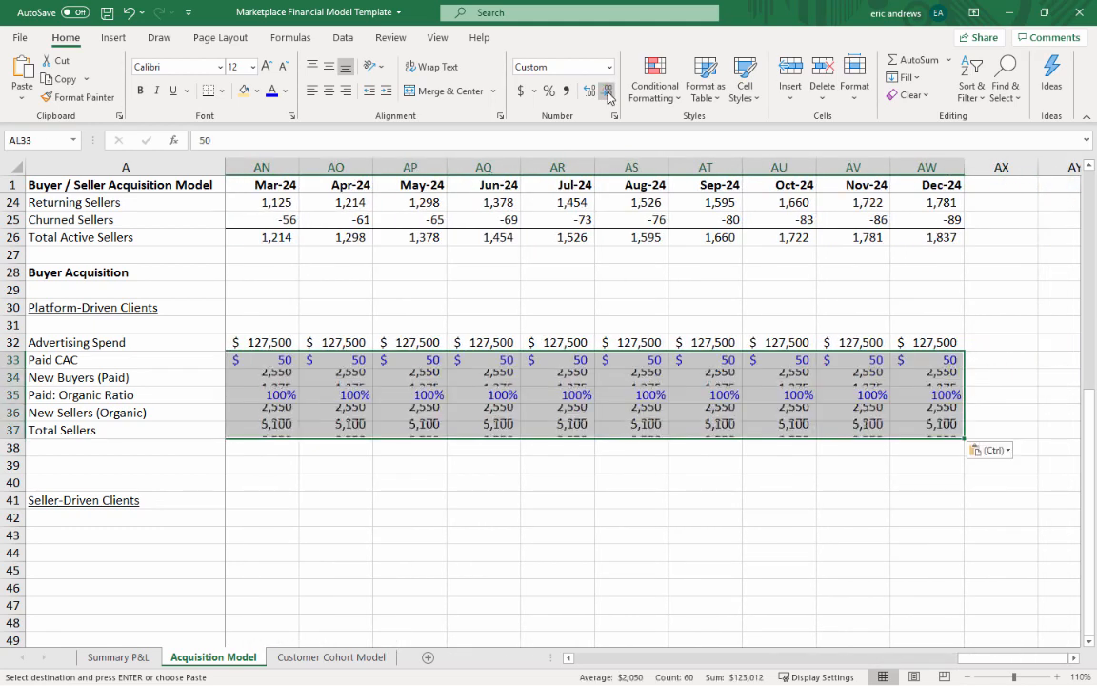
# - Set the Jan-24 Paid: Organic Ratio in AL35 to 200%
pyautogui.press('Left')
pyautogui.press('Down')
pyautogui.press('Right')
pyautogui.press('Down')
pyautogui.write('200')
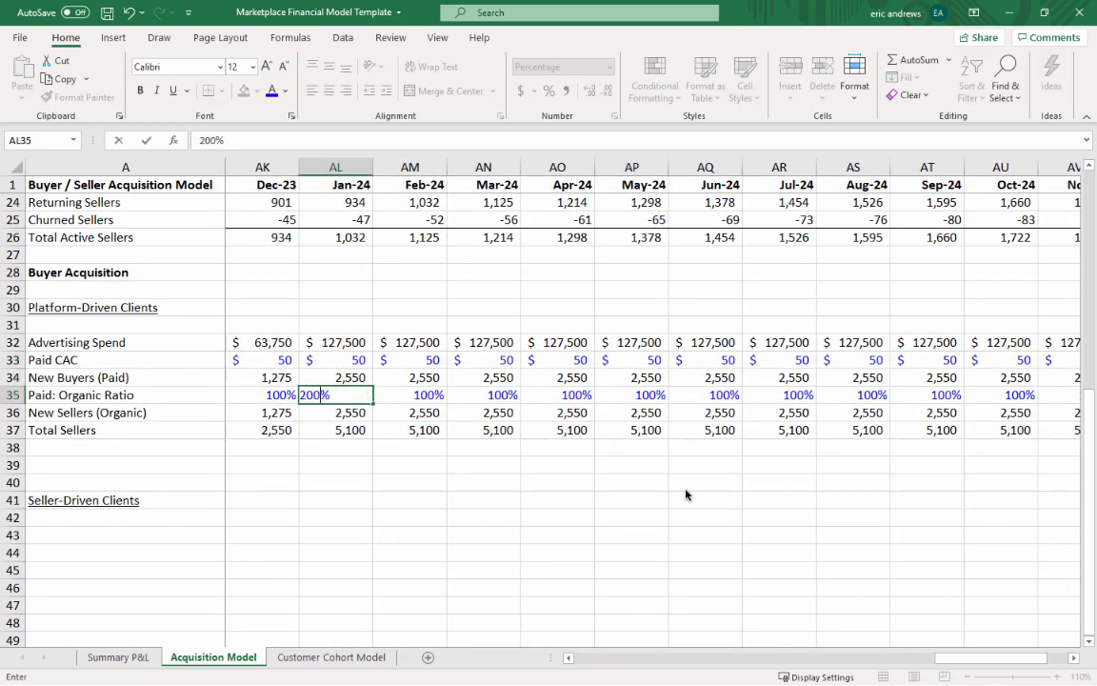
pyautogui.hotkey('ctrl', 'Return')
# - Copy the 200% Paid: Organic Ratio from AL35 across row 35 through Dec-24
pyautogui.hotkey('ctrl', 'c')
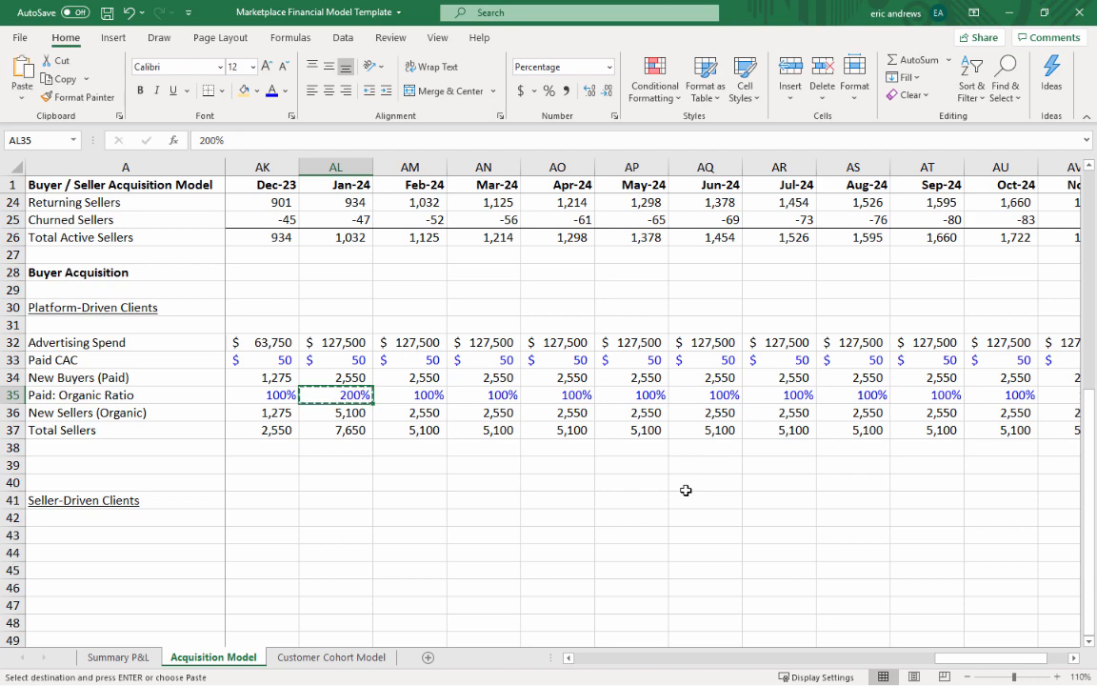
pyautogui.hotkey('ctrl', 'shift', 'Right')
pyautogui.hotkey('ctrl', 'v')
pyautogui.press('Left')
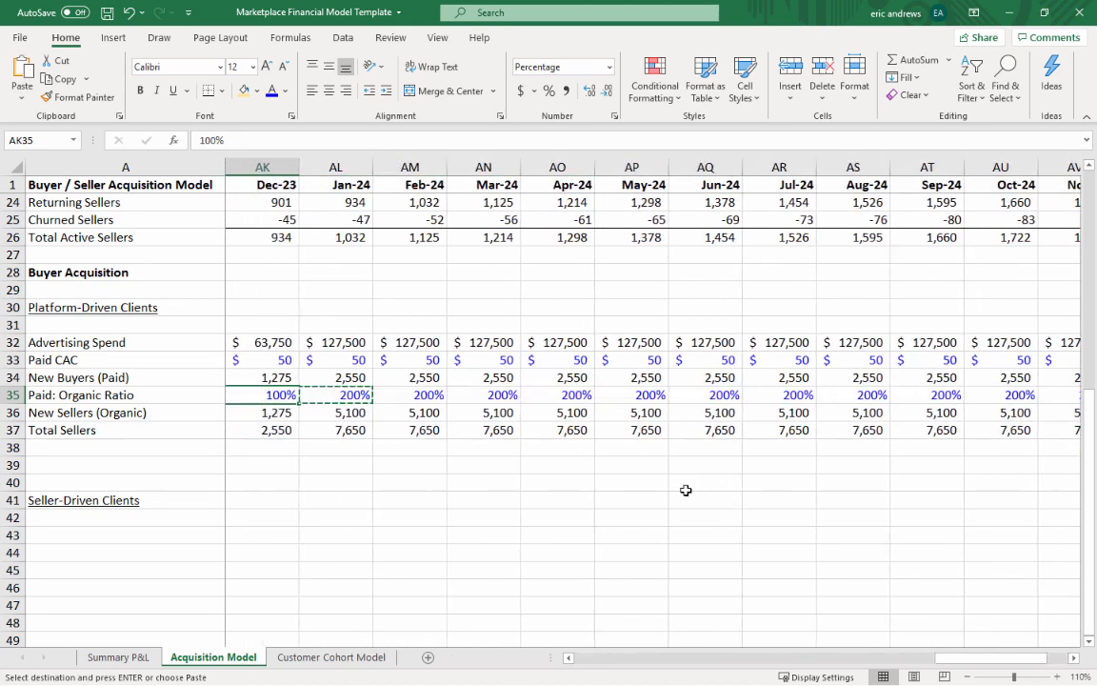
pyautogui.press('Escape')
# - Review the Paid: Organic Ratio row across the years, going back from Jan-24 to Jan-21
pyautogui.press('Left')
pyautogui.press('Left')
pyautogui.press('Left')
pyautogui.press('Right')
pyautogui.press('Right')
pyautogui.press('Right')
pyautogui.press('Right')
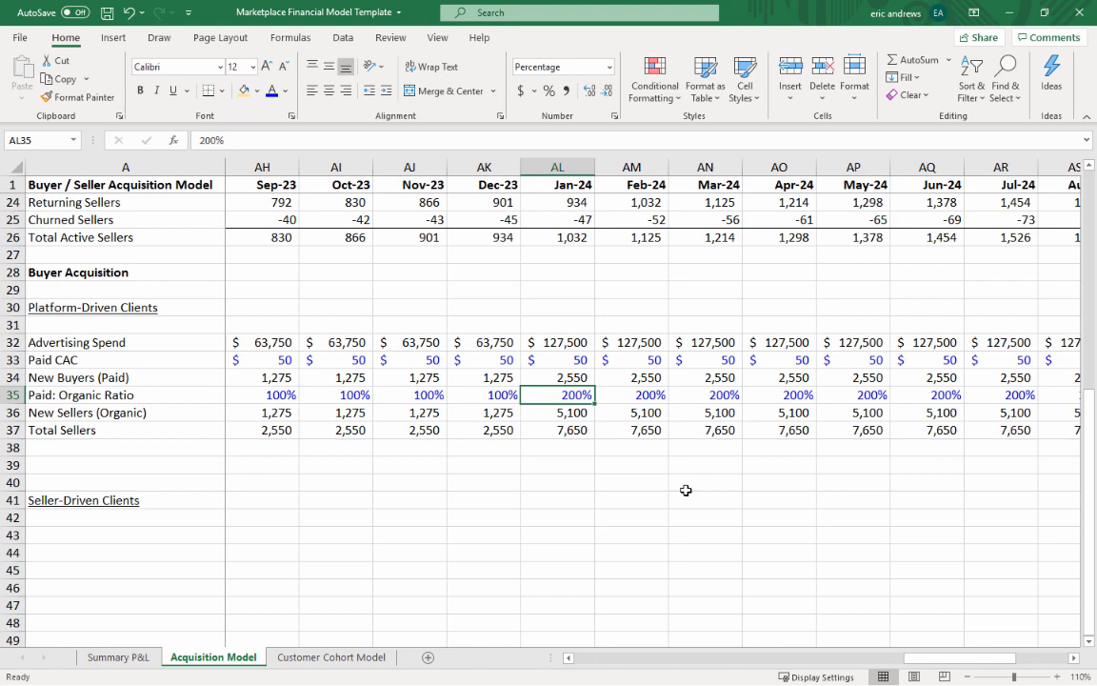
pyautogui.press('Left')
pyautogui.press('Left')
pyautogui.press('Left')
pyautogui.press('Left')
pyautogui.press('Left')
pyautogui.press('Left')
pyautogui.press('Left')
pyautogui.press('Left')
pyautogui.press('Left')
pyautogui.press('Left')
pyautogui.press('Left')
pyautogui.press('Left')
pyautogui.press('Left')
pyautogui.press('Left')
pyautogui.press('Left')
pyautogui.press('Left')
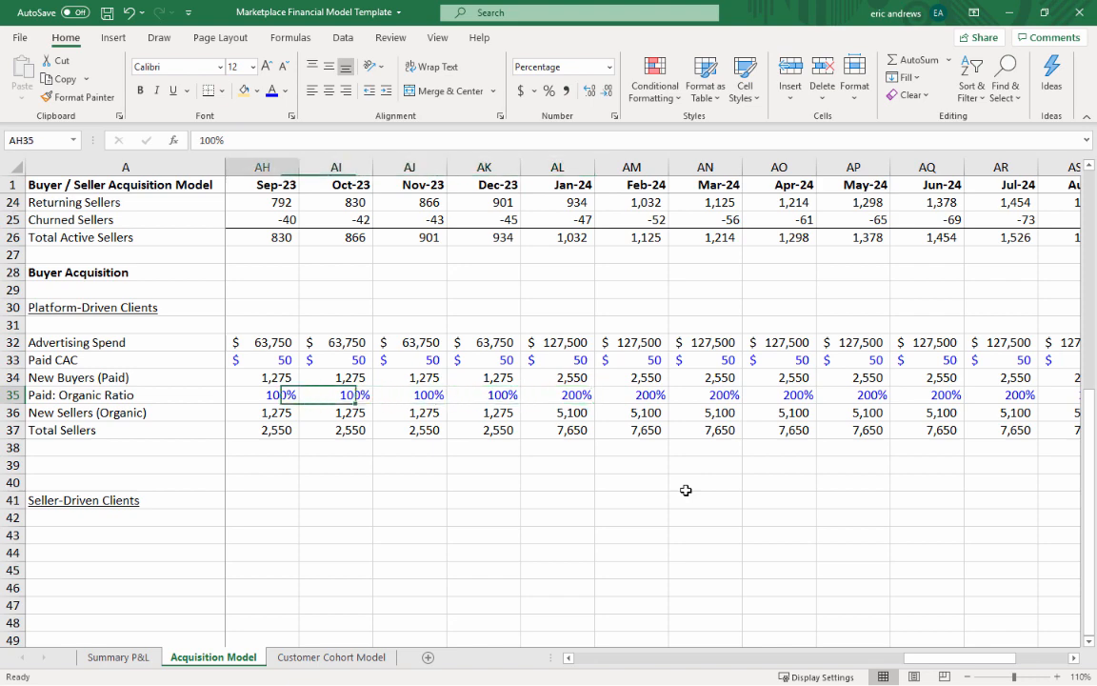
pyautogui.press('Left')
pyautogui.press('Left')
pyautogui.press('Left')
pyautogui.press('Left')
pyautogui.press('Left')
pyautogui.press('Left')
pyautogui.press('Left')
pyautogui.press('Left')
pyautogui.press('Left')
pyautogui.press('Left')
pyautogui.press('Left')
pyautogui.press('Left')
pyautogui.press('Left')
pyautogui.press('Left')
pyautogui.press('Left')
pyautogui.press('Left')
pyautogui.press('Left')
pyautogui.press('Left')
pyautogui.press('Left')
pyautogui.press('Left')
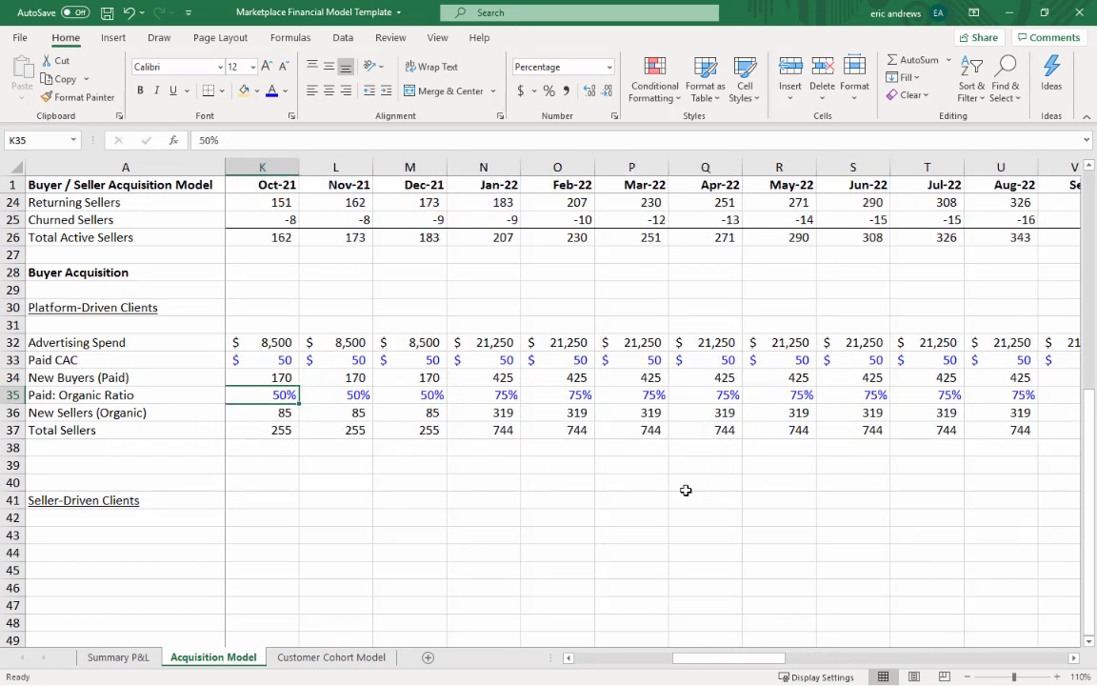
pyautogui.press('Right')
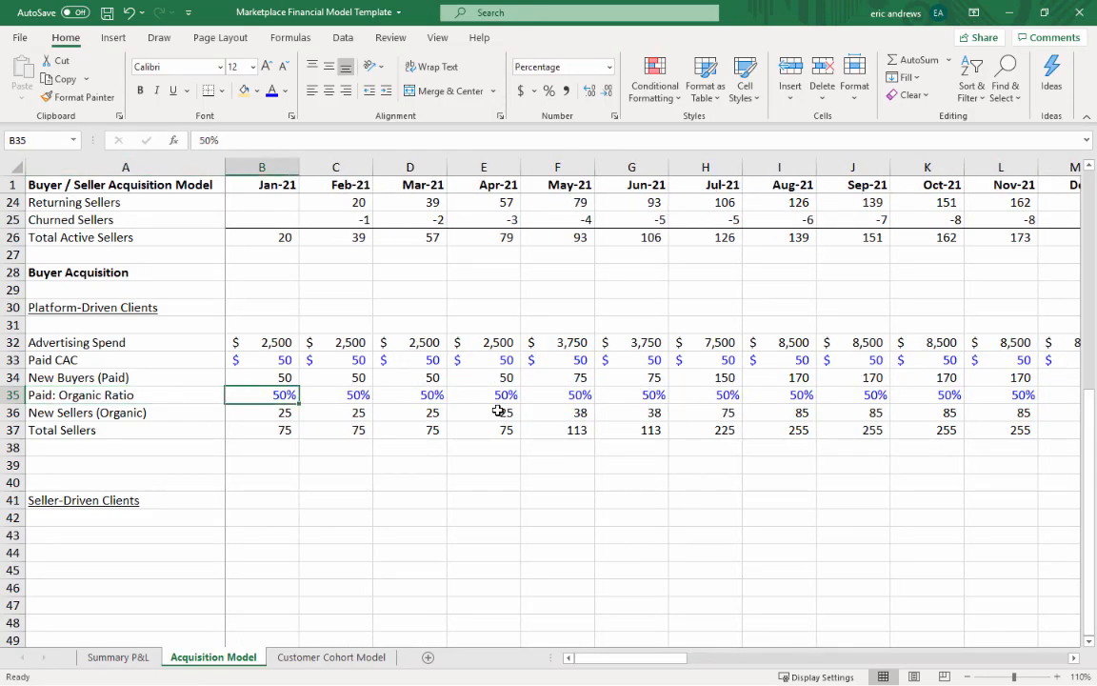
# - Save the workbook
pyautogui.click(107, 12)
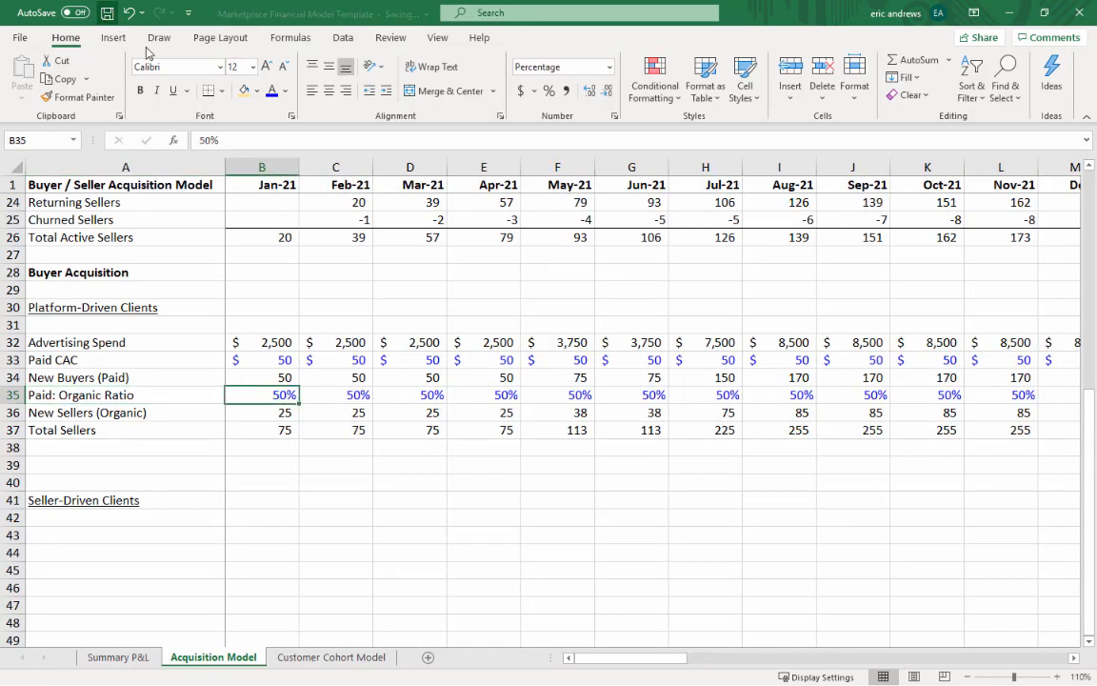
pyautogui.click(291, 463)
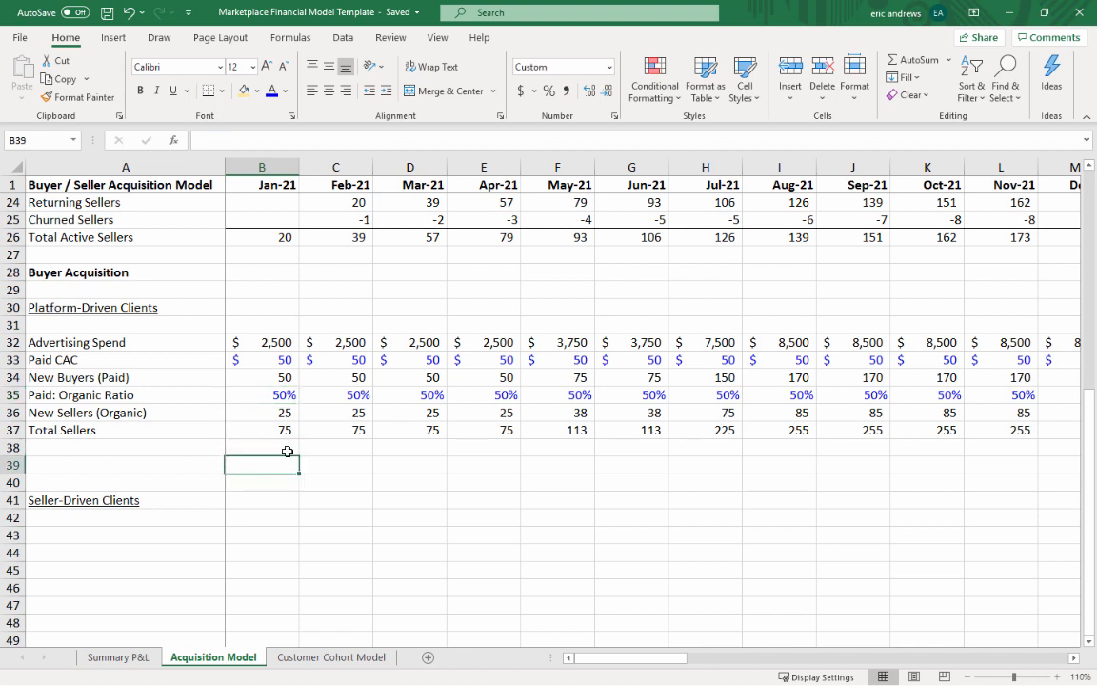
# - Relabel the total row in A37 as "Total Buyers"
pyautogui.click(116, 434)
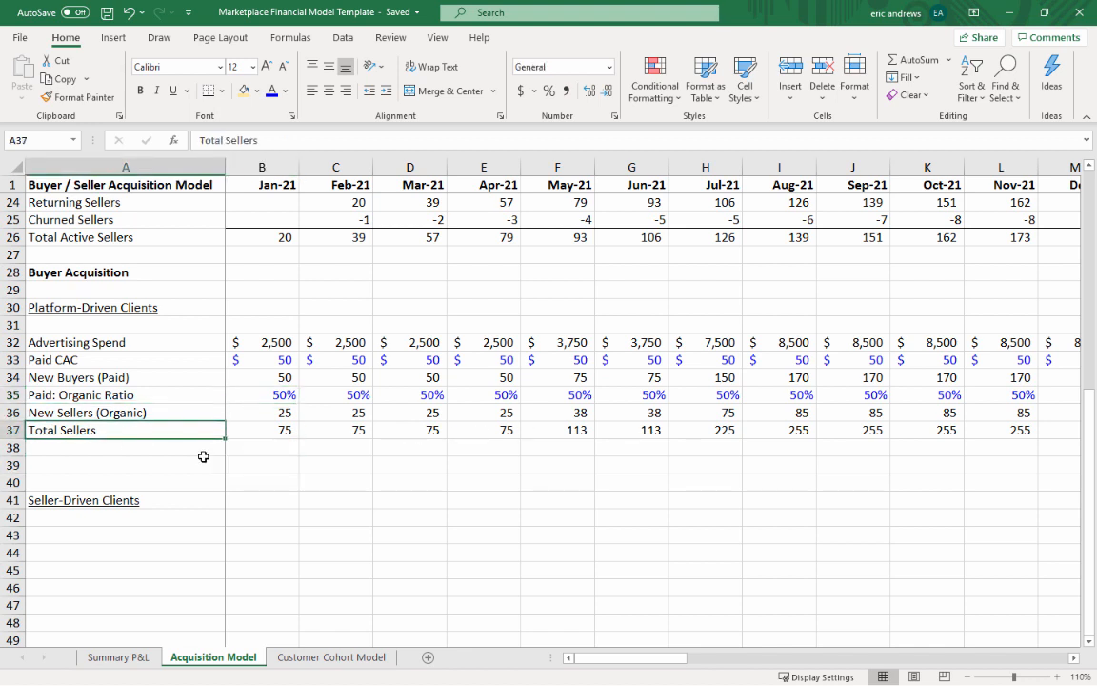
pyautogui.write('Total Buyers')
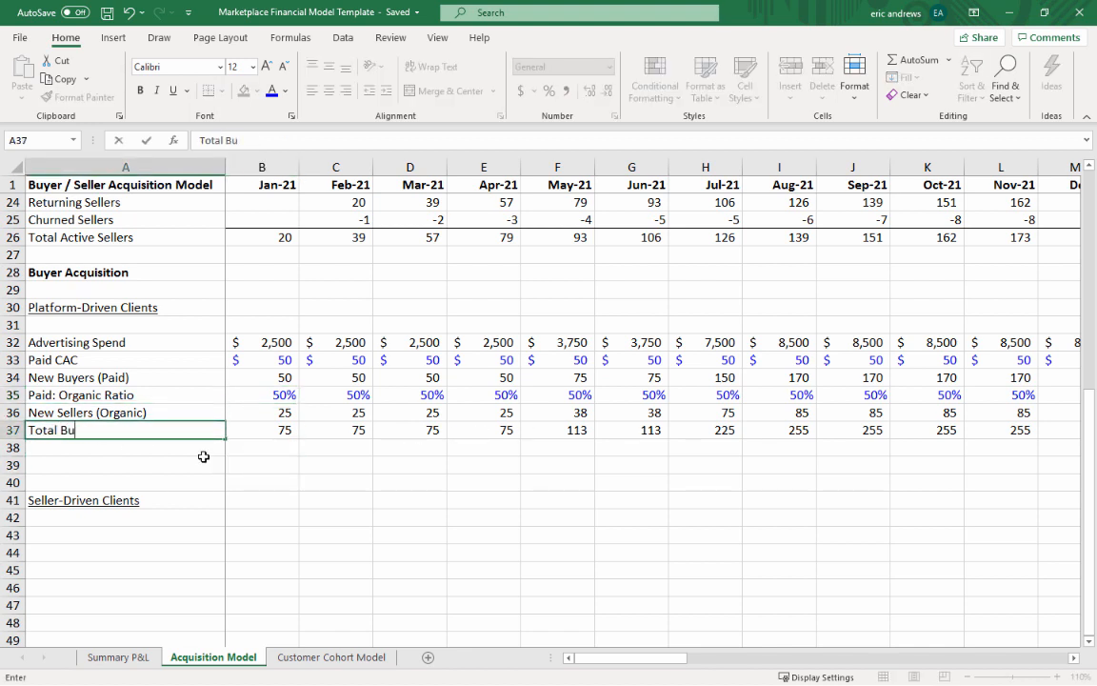
pyautogui.hotkey('ctrl', 'Return')
# - Change the label in A36 to "New Buyers (Organic)"
pyautogui.press('Up')
pyautogui.press('F2')
pyautogui.press('Home')
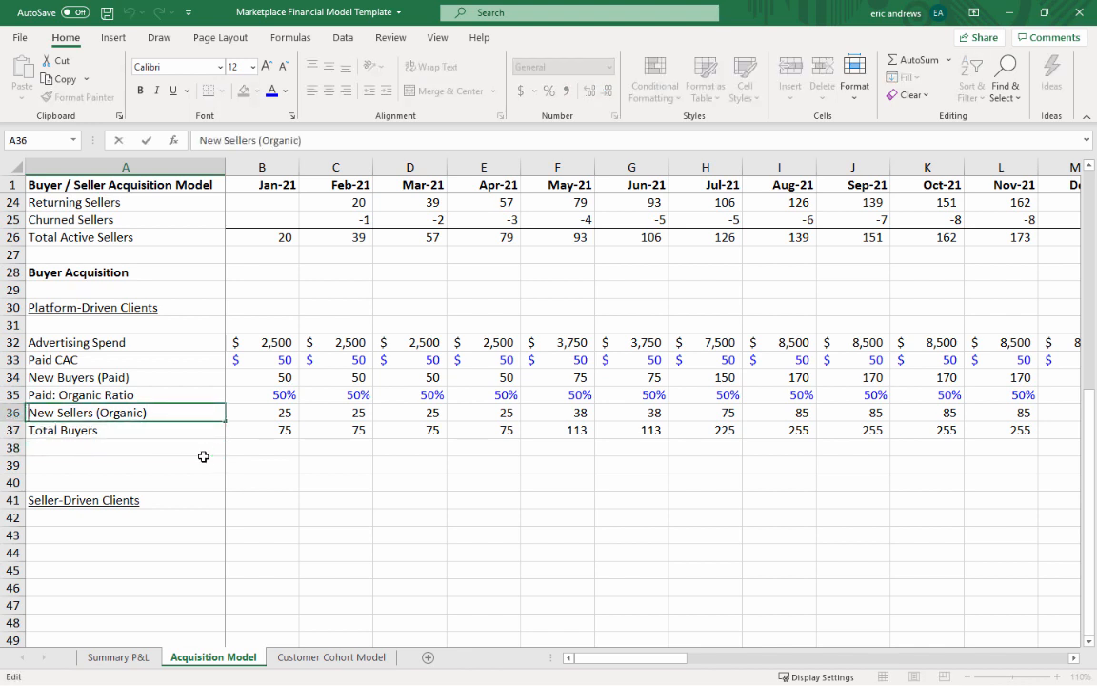
pyautogui.press('Right')
pyautogui.press('Right')
pyautogui.press('Right')
pyautogui.press('Right')
pyautogui.press('Right')
pyautogui.press('Right')
pyautogui.hotkey('shift', 'Right')
pyautogui.hotkey('shift', 'Right')
pyautogui.hotkey('shift', 'Right')
pyautogui.hotkey('shift', 'Right')
pyautogui.hotkey('shift', 'Right')
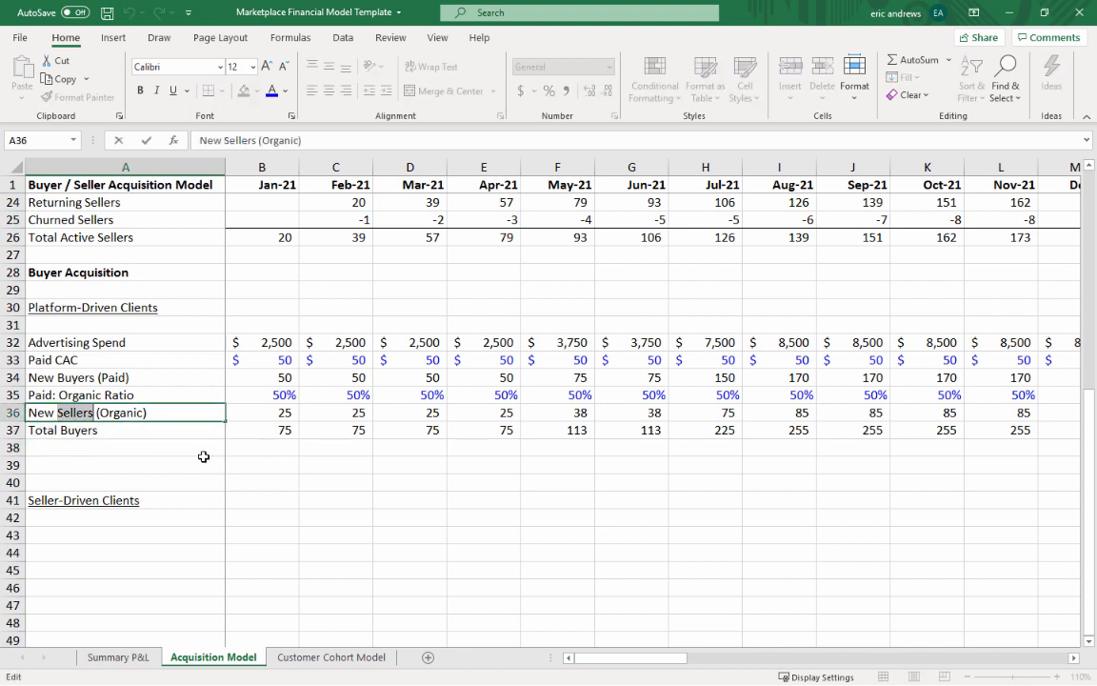
pyautogui.write('Buyers')
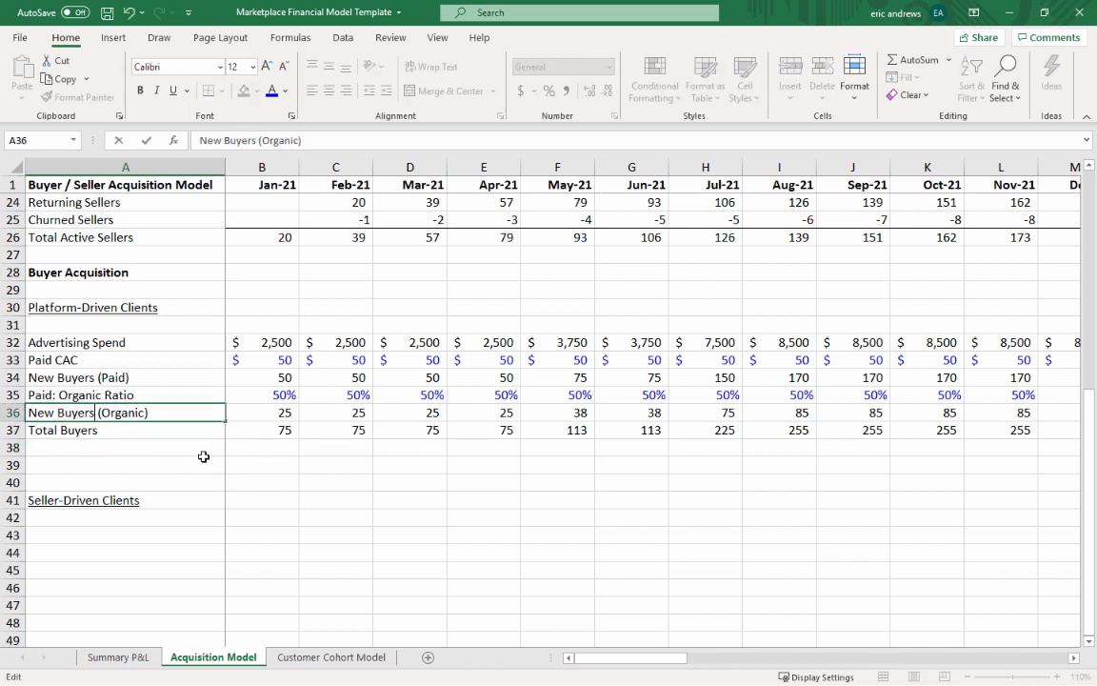
pyautogui.press('Return')
# - Relabel the Platform-Driven Clients total in A37 as "Total New Clients"
pyautogui.press('Up')
pyautogui.press('Up')
pyautogui.press('Down')
pyautogui.press('Down')
pyautogui.press('Down')
pyautogui.press('Down')
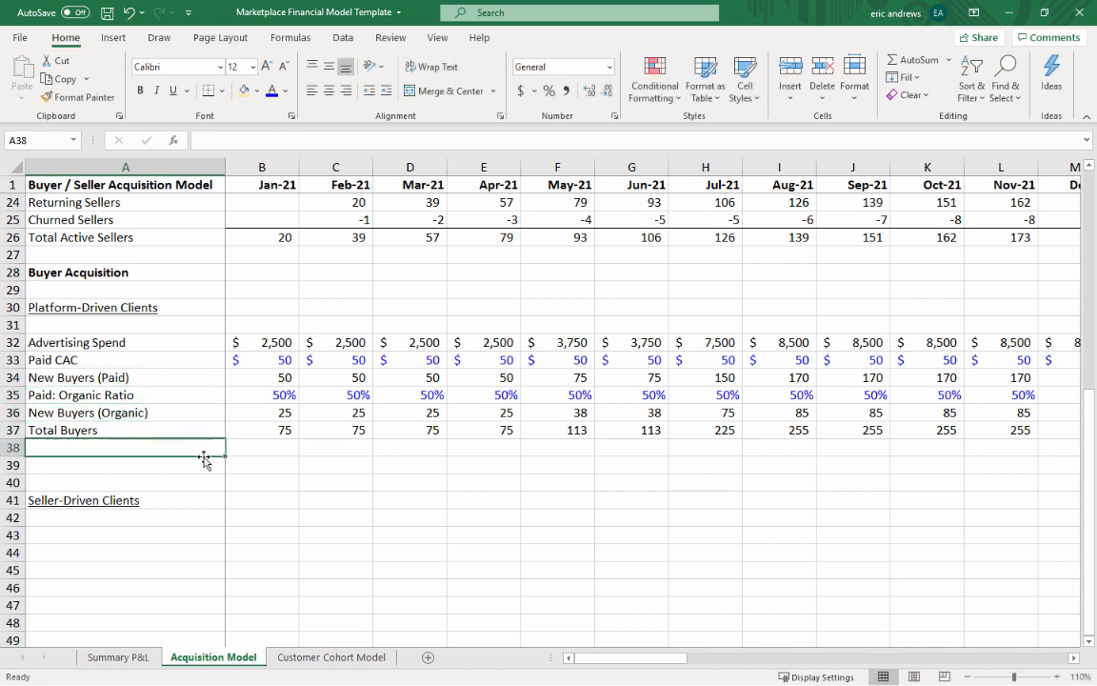
pyautogui.hotkey('shift', 'space')
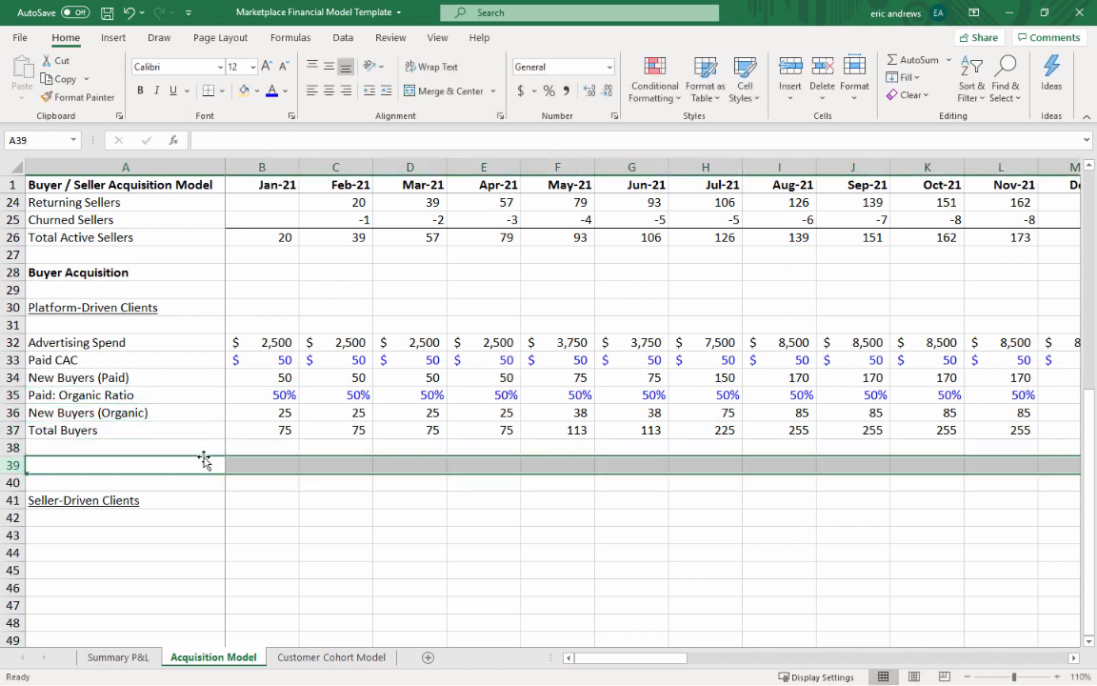
pyautogui.press('Up')
pyautogui.press('Up')
pyautogui.write('Total')
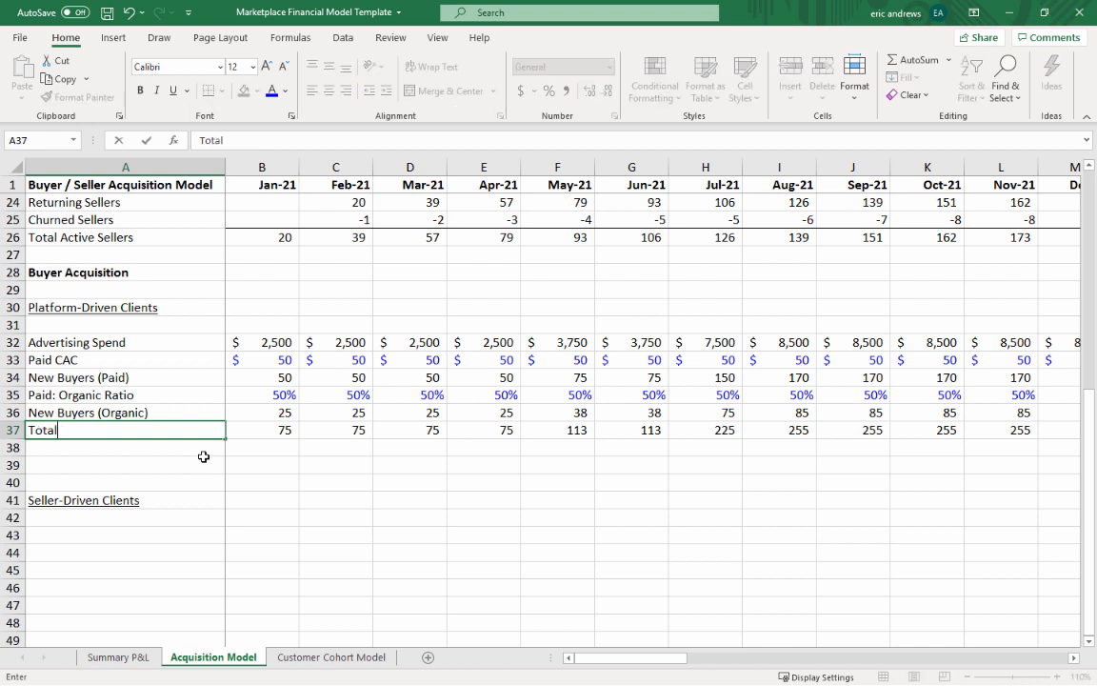
pyautogui.write(' New Clients')
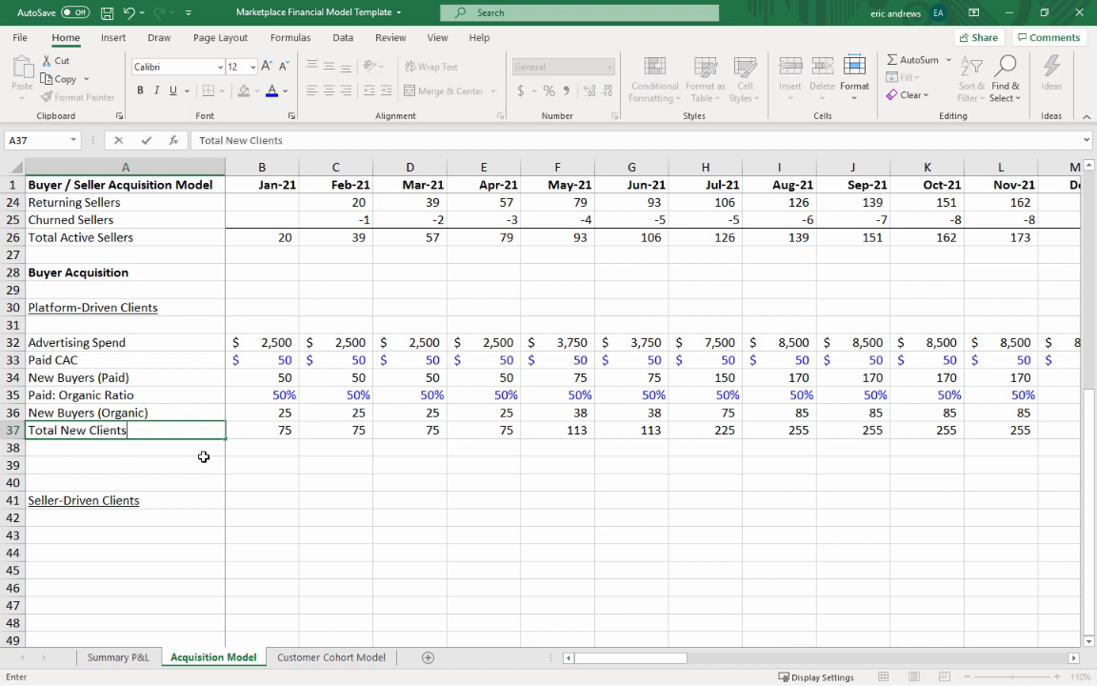
pyautogui.press('Return')
# - Delete two of the empty rows above the Seller-Driven Clients heading, starting at row 38
pyautogui.hotkey('shift', 'space')
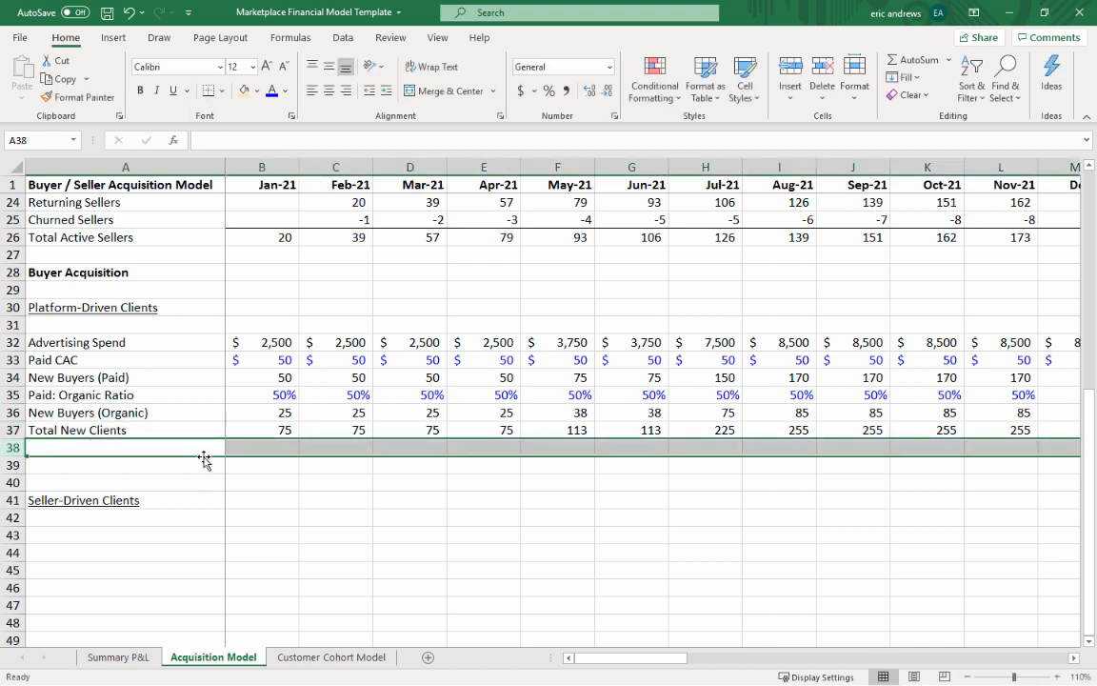
pyautogui.hotkey('alt', 'h')
pyautogui.press('d')
pyautogui.press('r')
pyautogui.hotkey('alt', 'h')
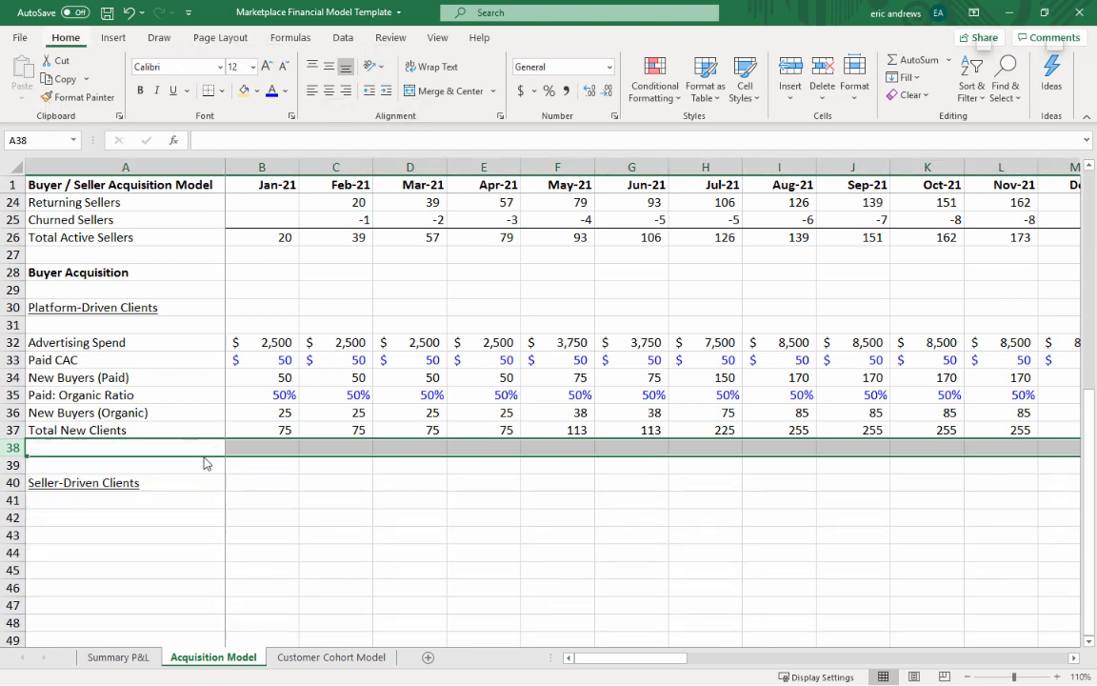
pyautogui.press('d')
pyautogui.press('r')
# - Enter the label "New Clients / Seller / Month" in A40, directly under the Seller-Driven Clients heading
pyautogui.press('Down')
pyautogui.press('Down')
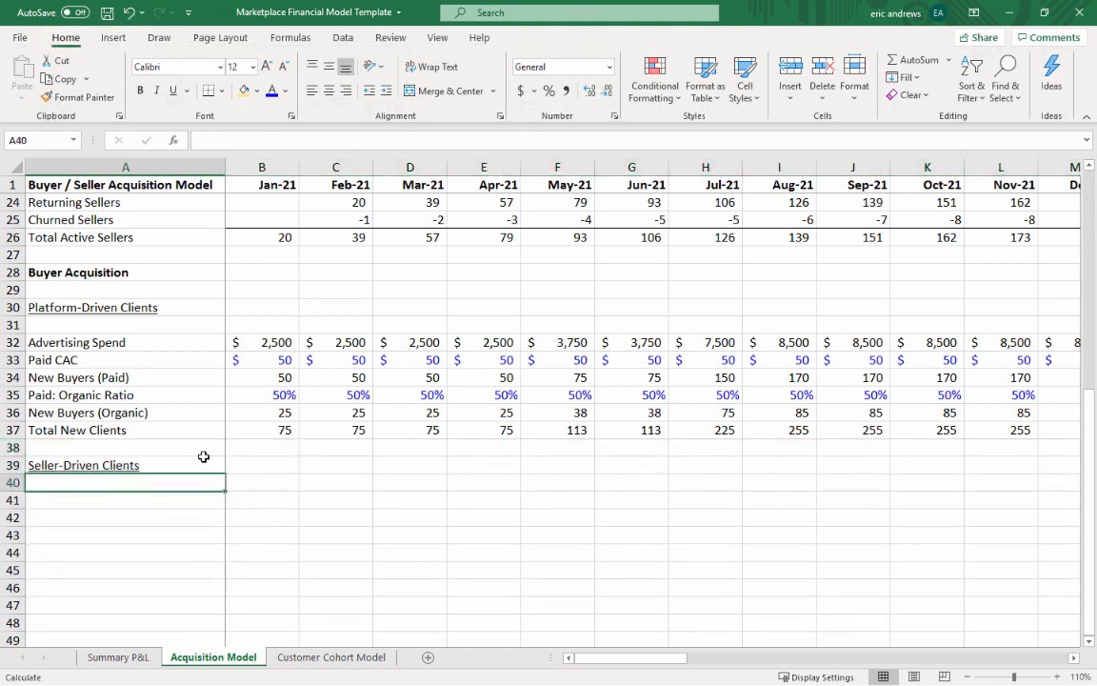
pyautogui.write('Ne')
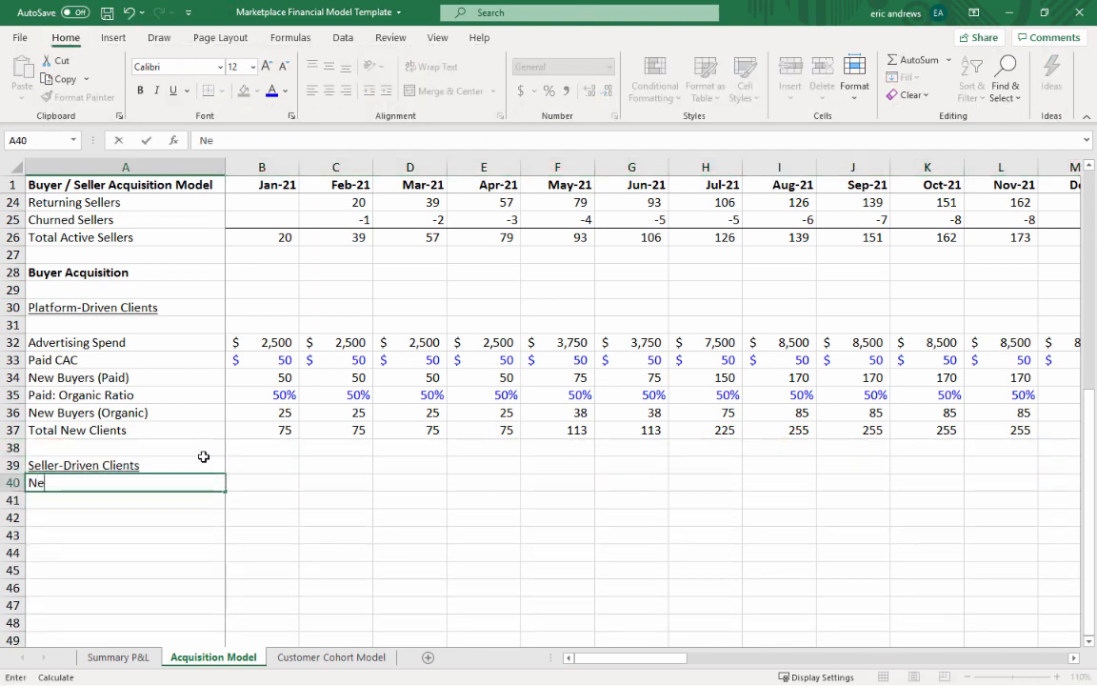
pyautogui.write('w Clients /')
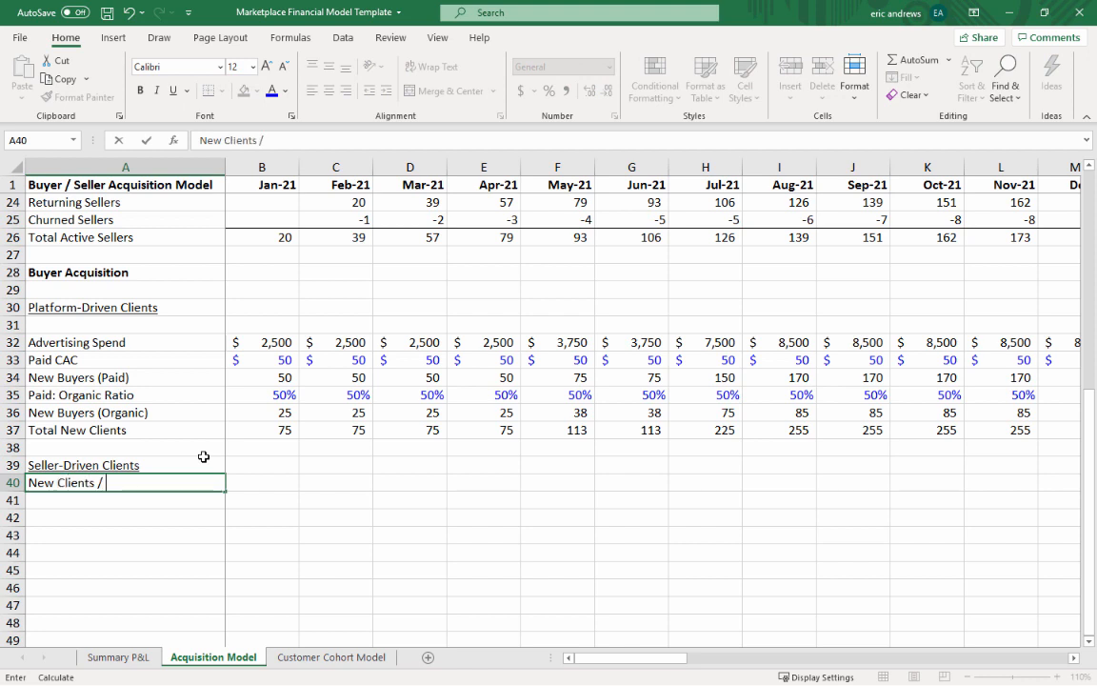
pyautogui.write(' Seller / Month')
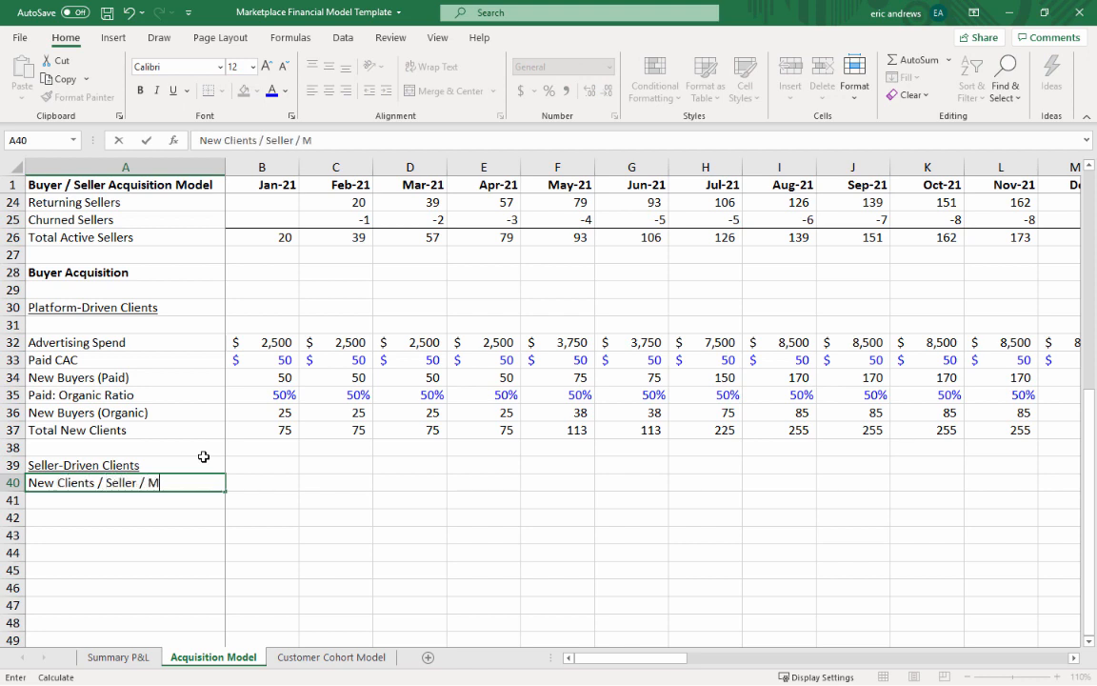
pyautogui.press('Return')
# - Set the Jan-21 New Clients / Seller / Month in B40 to 2
pyautogui.press('Up')
pyautogui.press('Right')
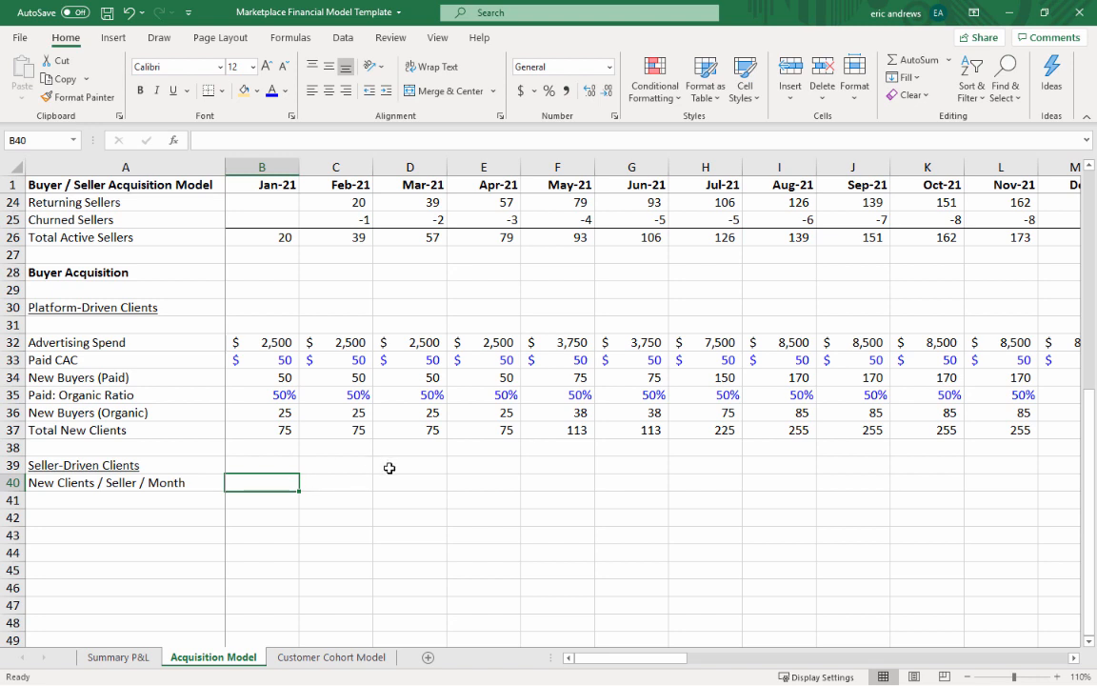
pyautogui.write('2')
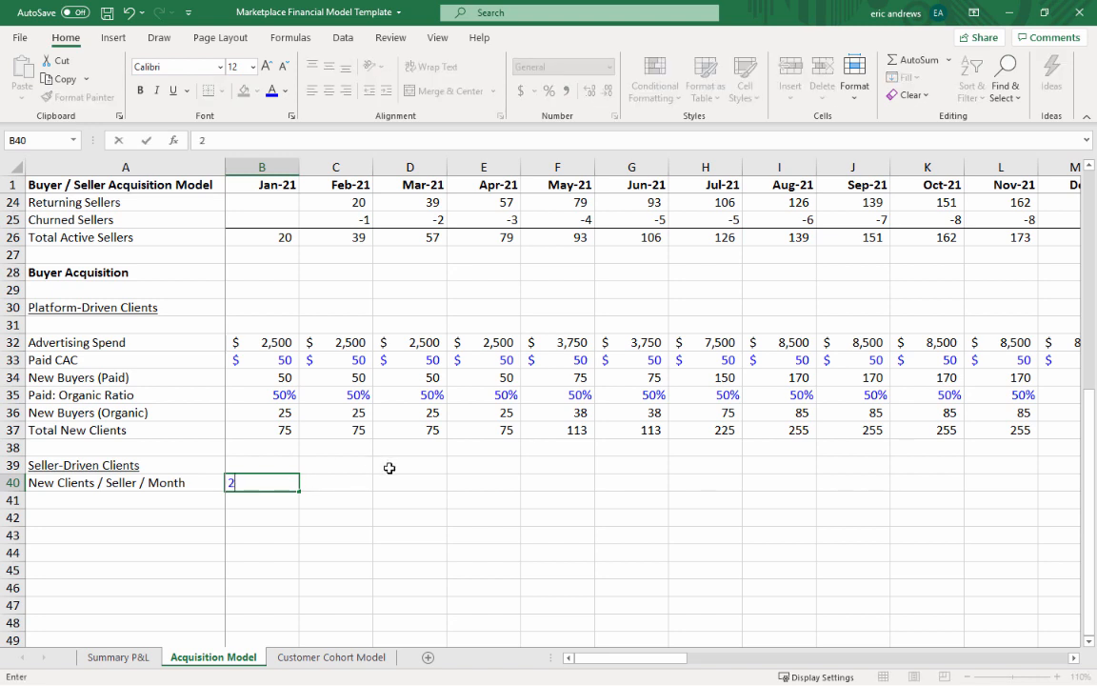
pyautogui.press('Return')
# - Enter the label "New Clients From Sellers" in A41
pyautogui.press('Left')
pyautogui.press('Up')
pyautogui.press('Down')
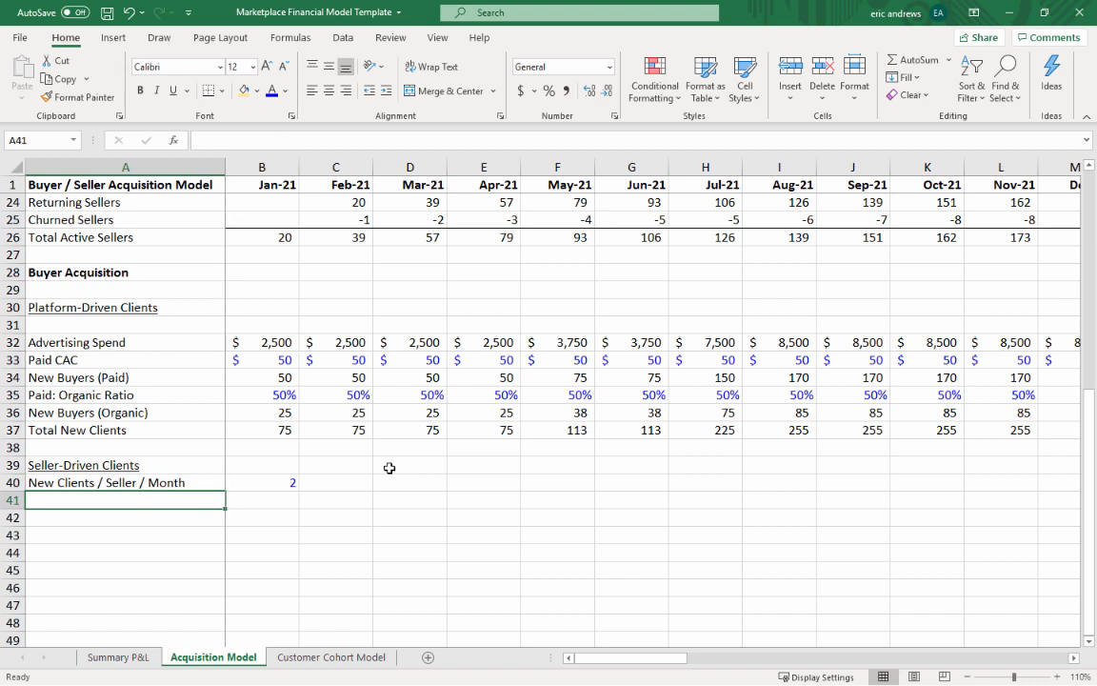
pyautogui.write('New Cli')
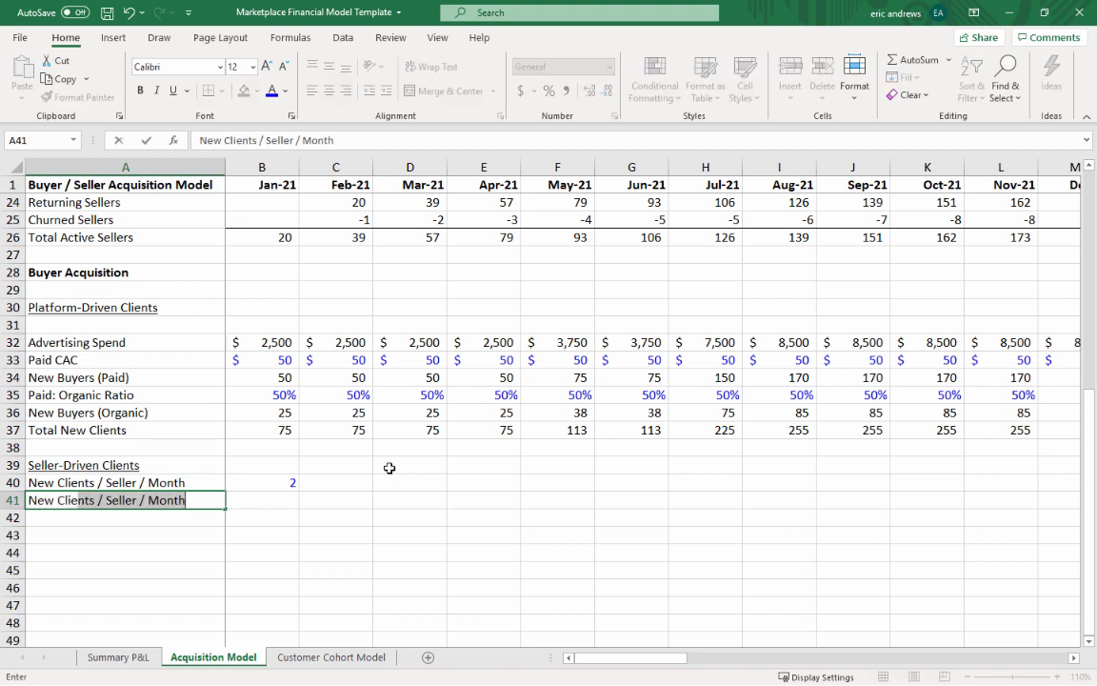
pyautogui.write('ents From S')
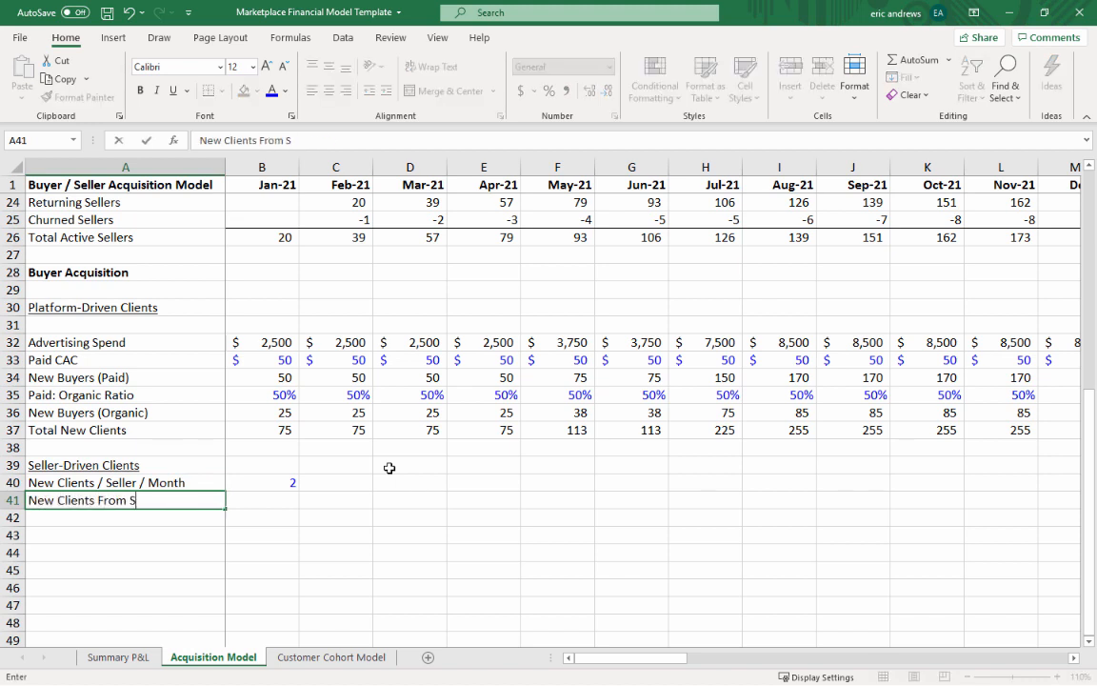
pyautogui.write('ellers')
pyautogui.press('Tab')
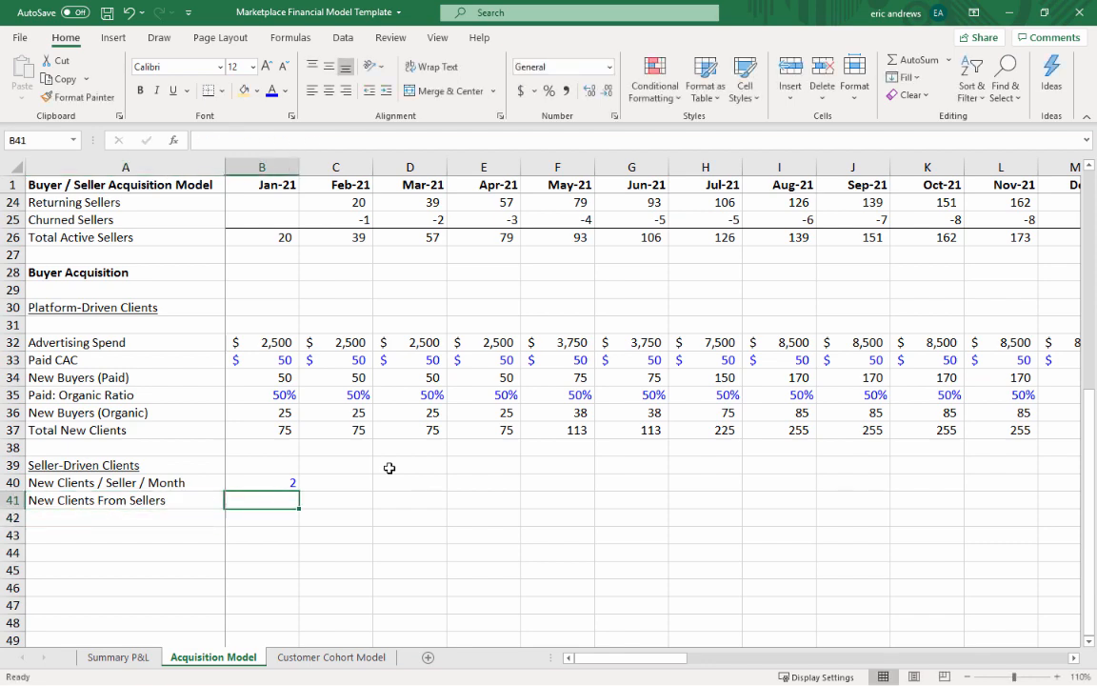
# - Calculate the Jan-21 New Clients From Sellers in B41 as New Clients / Seller / Month times Total Active Sellers, =B40*B26
pyautogui.write('=')
pyautogui.press('Up')
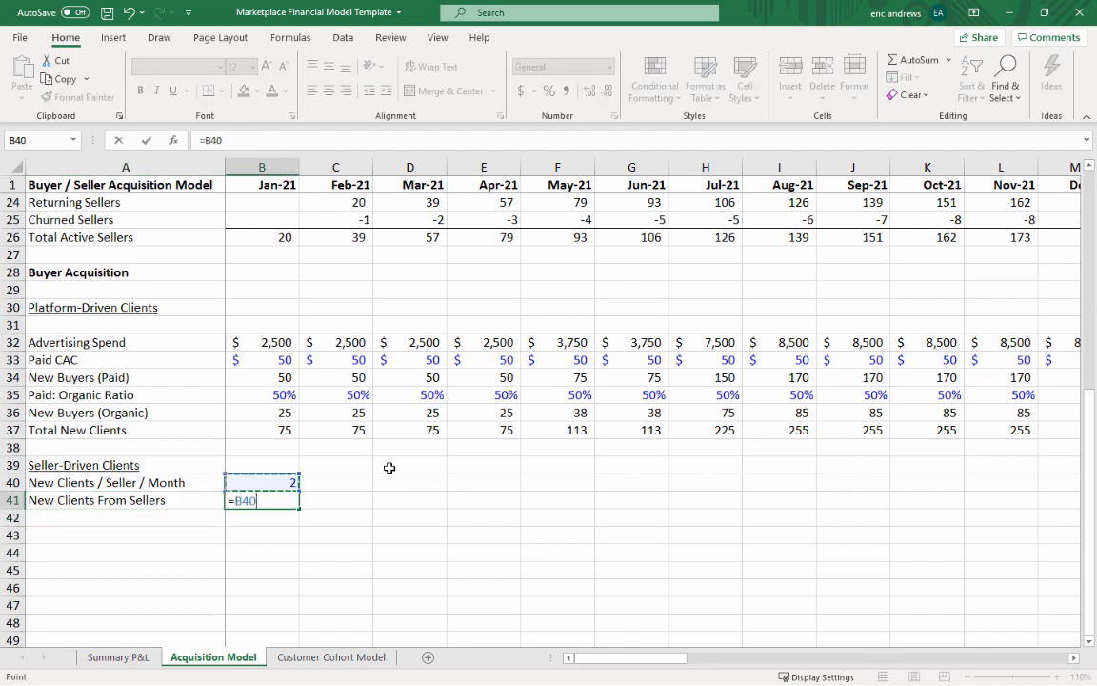
pyautogui.write('*')
pyautogui.scroll(2, 338, 447)
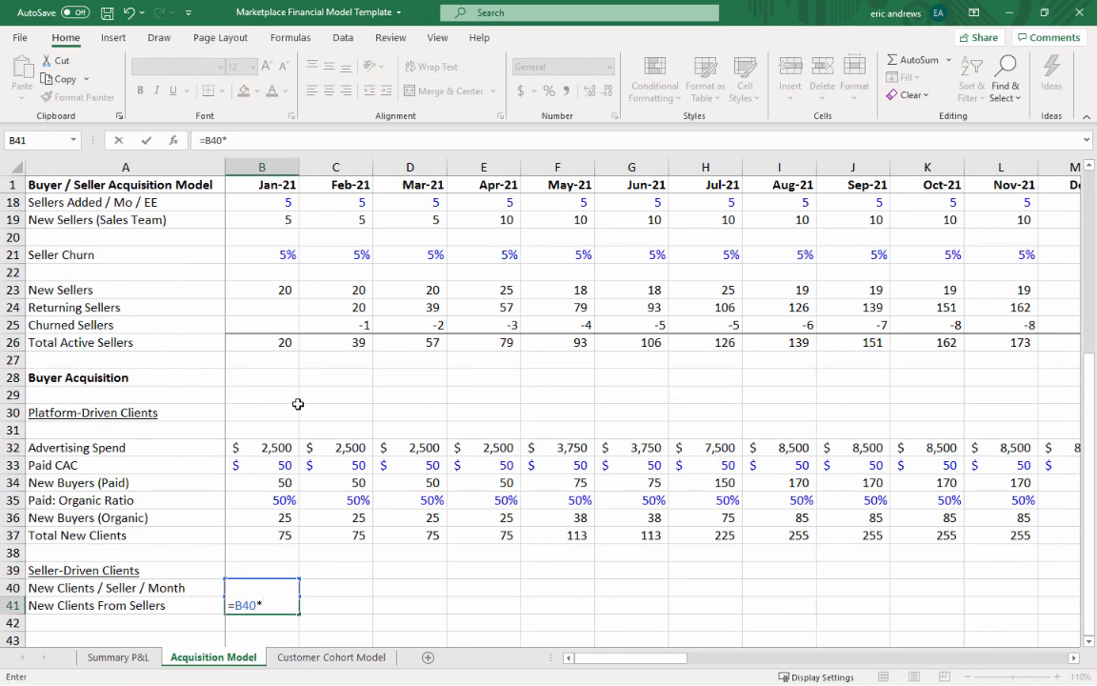
pyautogui.click(279, 342)
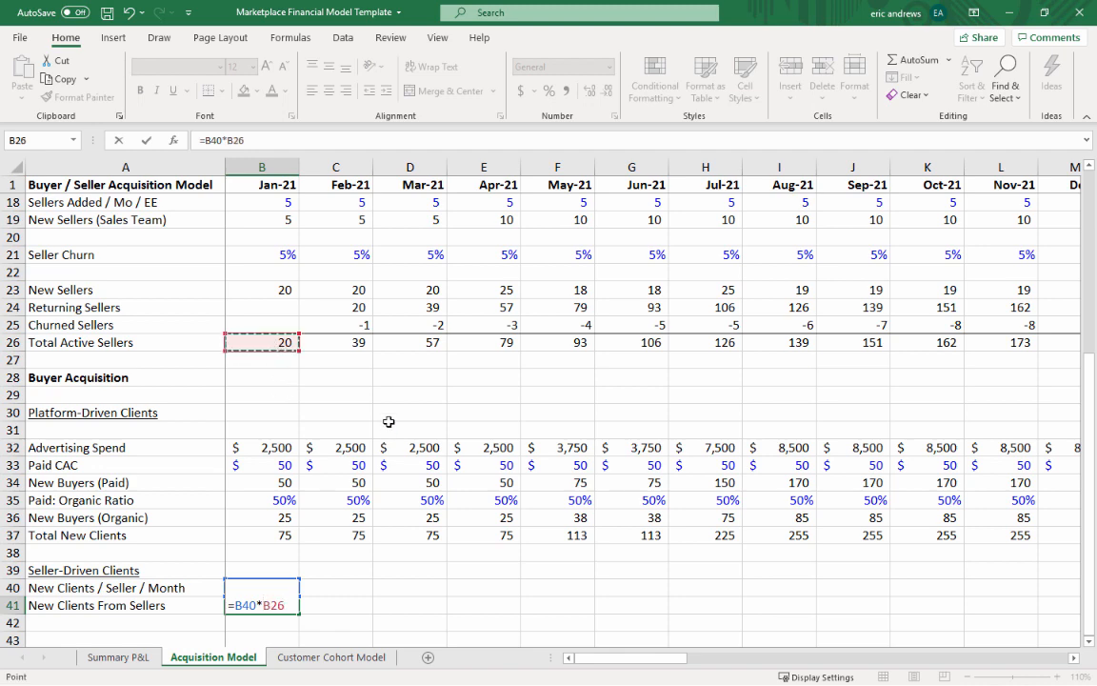
pyautogui.hotkey('shift', 'Return')
pyautogui.write('2')
pyautogui.press('Return')
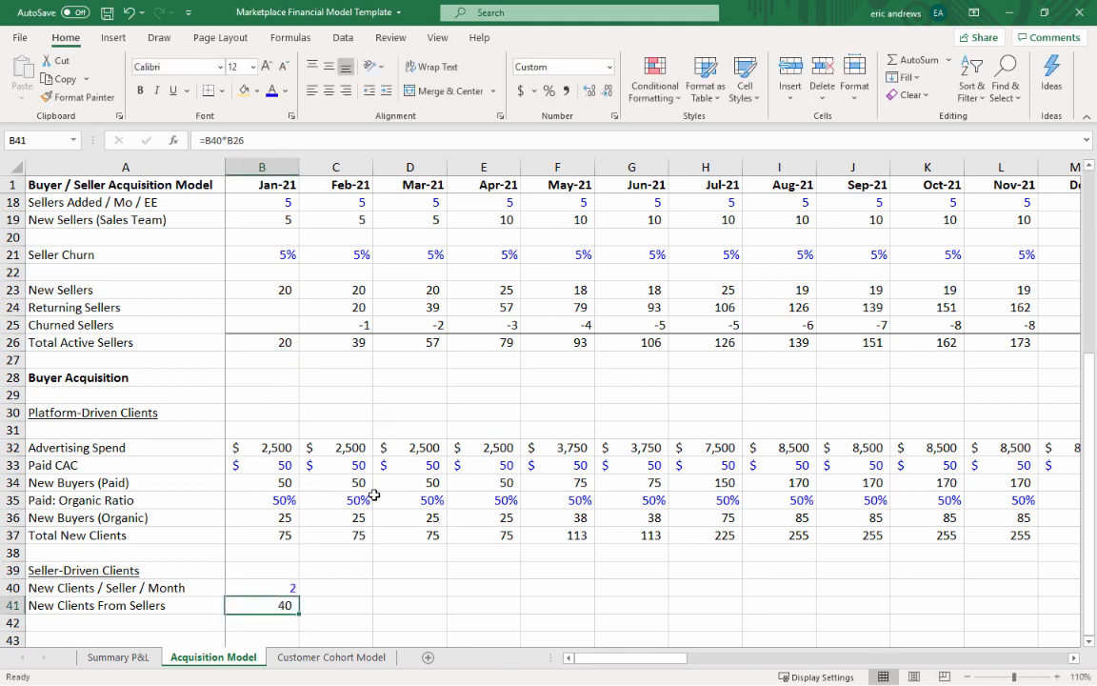
pyautogui.scroll(-7, 381, 505)
pyautogui.scroll(4, 301, 443)
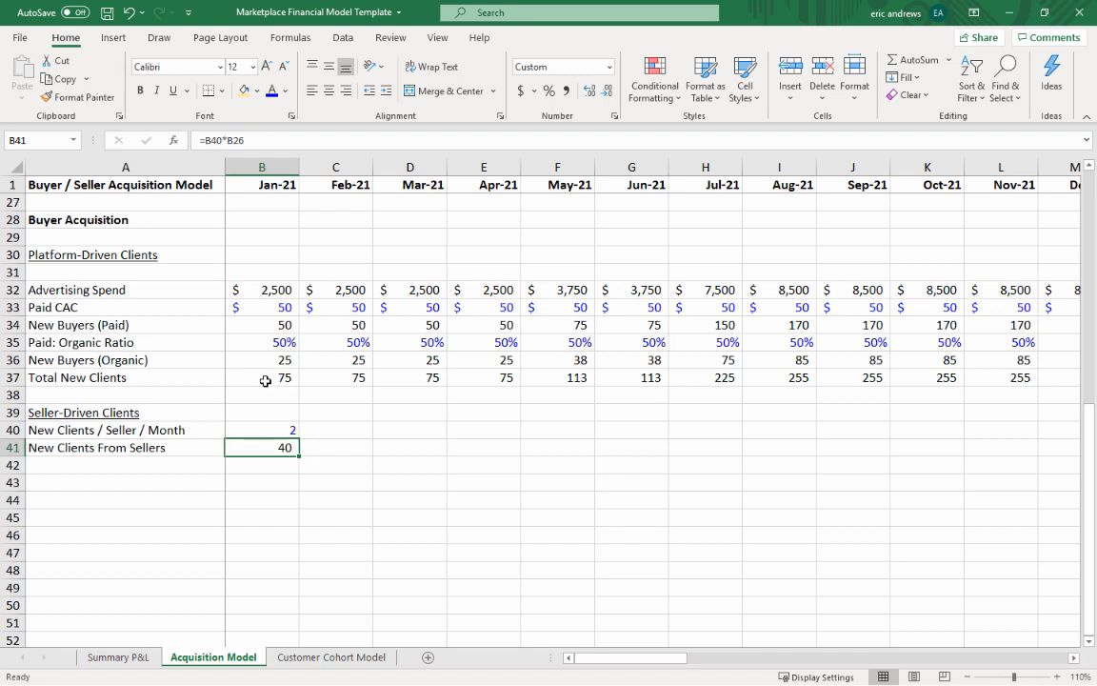
pyautogui.click(264, 379)
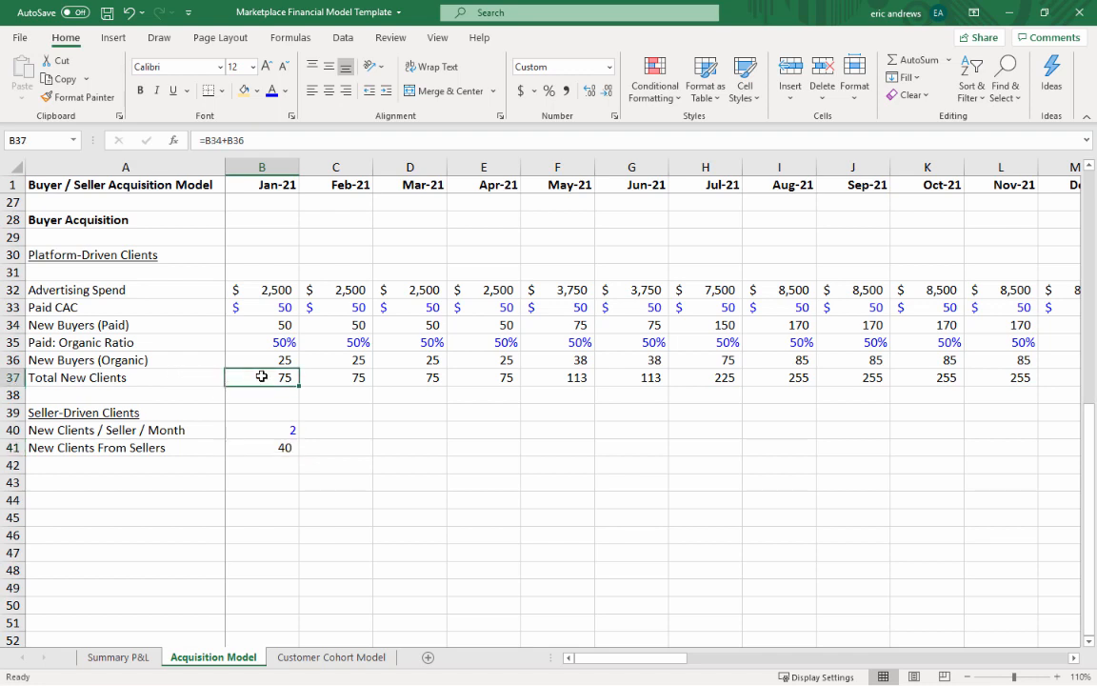
pyautogui.click(272, 449)
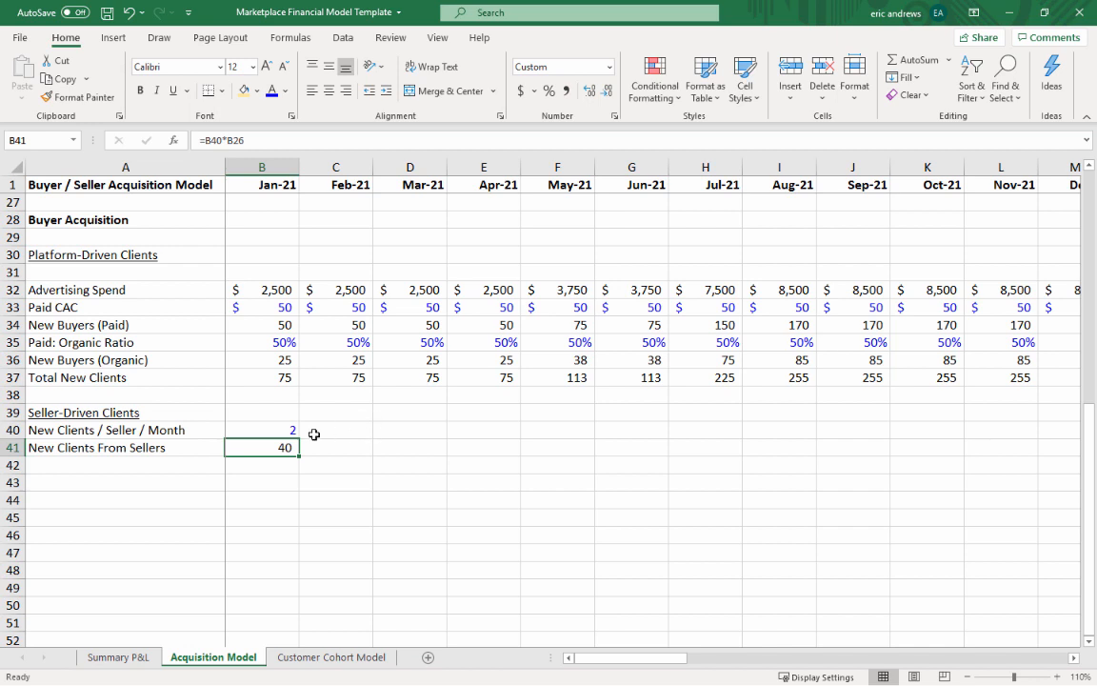
# - Copy the Jan-21 values for New Clients / Seller / Month and New Clients From Sellers across every month through Dec-24
pyautogui.moveTo(272, 429); pyautogui.dragTo(282, 448)
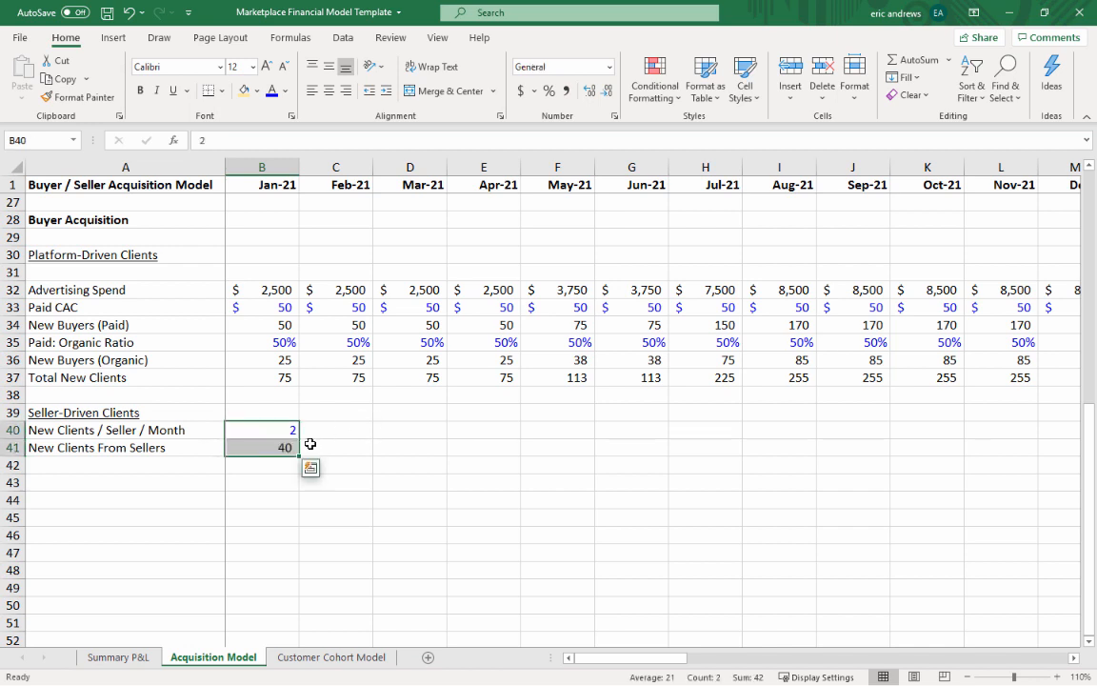
pyautogui.hotkey('ctrl', 'c')
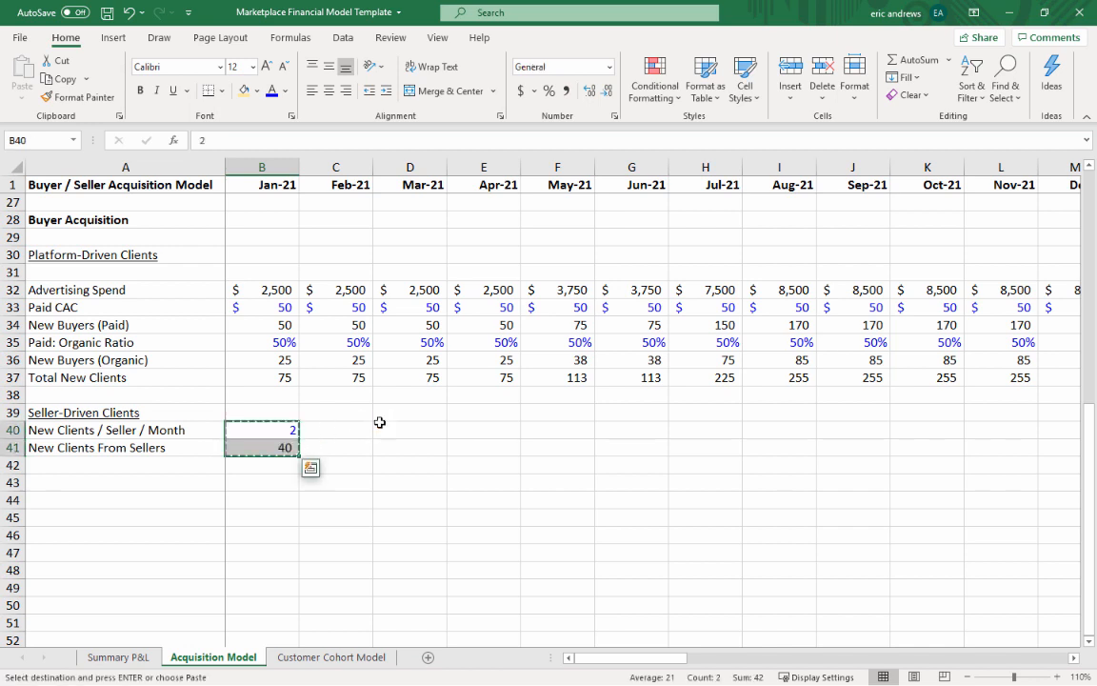
pyautogui.hotkey('shift', 'Right')
pyautogui.hotkey('shift', 'Right')
pyautogui.hotkey('shift', 'Right')
pyautogui.hotkey('shift', 'Right')
pyautogui.hotkey('shift', 'Right')
pyautogui.hotkey('shift', 'Right')
pyautogui.hotkey('shift', 'Right')
pyautogui.hotkey('shift', 'Right')
pyautogui.hotkey('shift', 'Right')
pyautogui.hotkey('shift', 'Right')
pyautogui.hotkey('shift', 'Right')
pyautogui.hotkey('shift', 'Right')
pyautogui.hotkey('shift', 'Right')
pyautogui.hotkey('shift', 'Right')
pyautogui.hotkey('shift', 'Right')
pyautogui.hotkey('shift', 'Right')
pyautogui.hotkey('shift', 'Right')
pyautogui.hotkey('shift', 'Right')
pyautogui.hotkey('shift', 'Right')
pyautogui.hotkey('shift', 'Right')
pyautogui.hotkey('shift', 'Right')
pyautogui.hotkey('shift', 'Right')
pyautogui.hotkey('shift', 'Right')
pyautogui.hotkey('shift', 'Right')
pyautogui.hotkey('shift', 'Right')
pyautogui.hotkey('shift', 'Right')
pyautogui.hotkey('shift', 'Right')
pyautogui.hotkey('shift', 'Right')
pyautogui.hotkey('shift', 'Right')
pyautogui.hotkey('shift', 'Right')
pyautogui.hotkey('shift', 'Right')
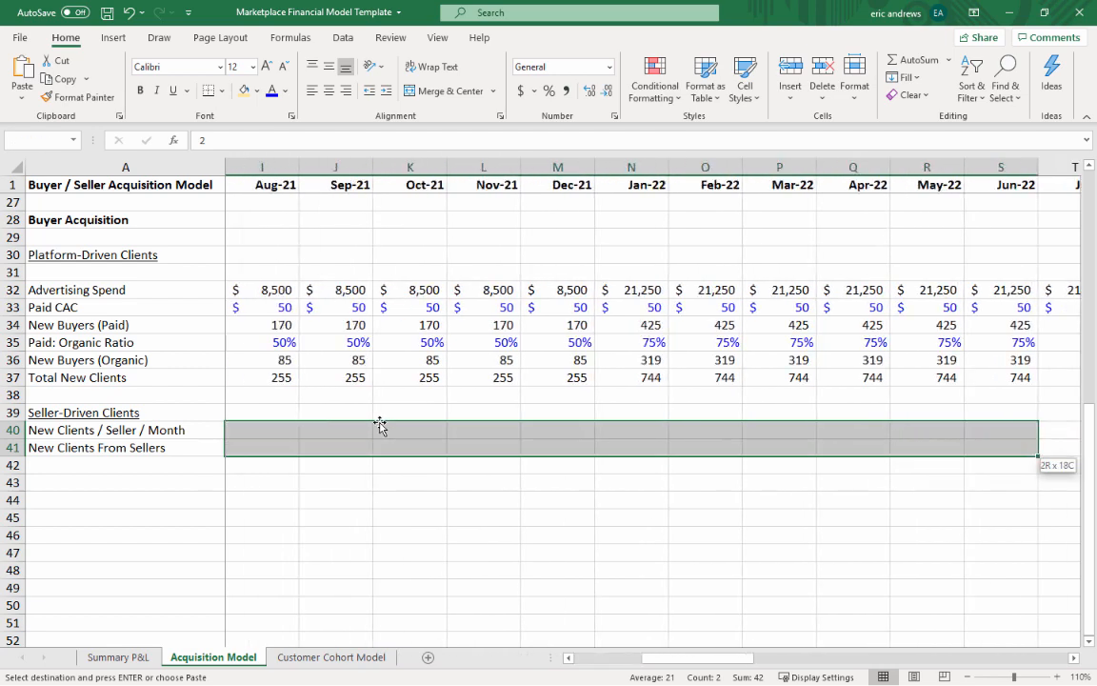
pyautogui.hotkey('shift', 'Right')
pyautogui.hotkey('shift', 'Right')
pyautogui.hotkey('shift', 'Right')
pyautogui.hotkey('shift', 'Right')
pyautogui.hotkey('shift', 'Right')
pyautogui.hotkey('shift', 'Right')
pyautogui.hotkey('shift', 'Right')
pyautogui.hotkey('shift', 'Right')
pyautogui.hotkey('shift', 'Right')
pyautogui.hotkey('shift', 'Right')
pyautogui.hotkey('shift', 'Right')
pyautogui.hotkey('shift', 'Right')
pyautogui.hotkey('shift', 'Right')
pyautogui.hotkey('shift', 'Right')
pyautogui.hotkey('shift', 'Right')
pyautogui.hotkey('shift', 'Right')
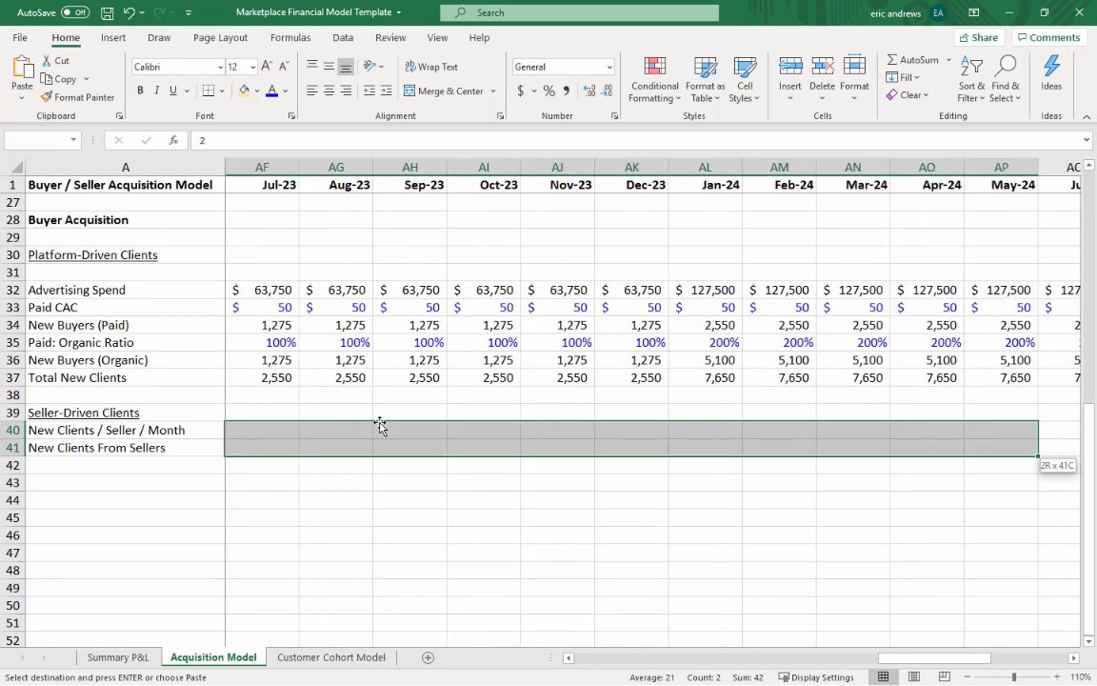
pyautogui.hotkey('shift', 'Left')
pyautogui.hotkey('shift', 'Left')
pyautogui.hotkey('shift', 'Left')
pyautogui.hotkey('shift', 'Left')
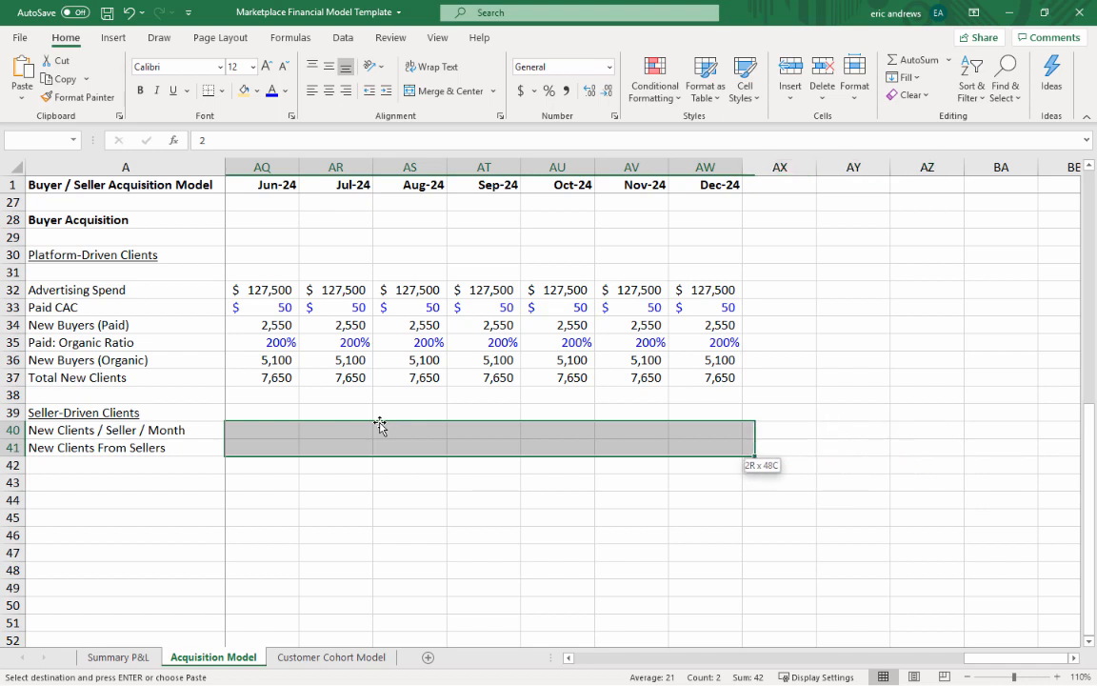
pyautogui.hotkey('shift', 'Left')
pyautogui.hotkey('shift', 'Right')
pyautogui.hotkey('shift', 'Right')
pyautogui.hotkey('ctrl', 'v')
# - Add the row label "Total New Clients Acquired" in cell A43, below the Seller-Driven Clients section
pyautogui.press('Left')
pyautogui.press('Down')
pyautogui.press('Down')
pyautogui.press('Down')
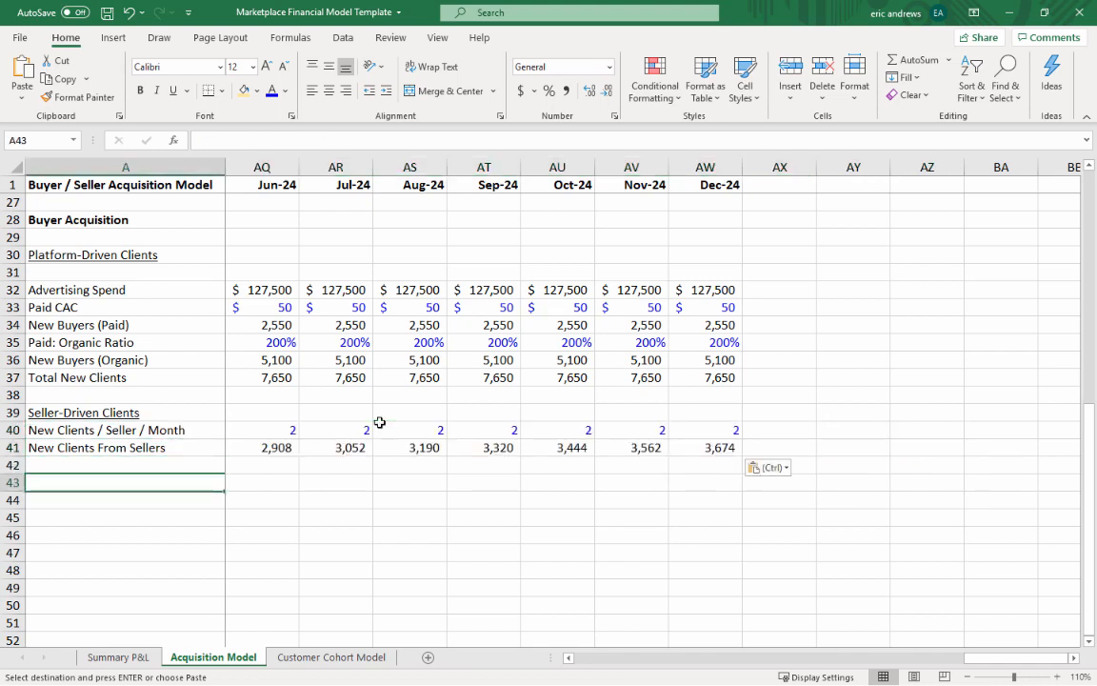
pyautogui.write('Total New ')
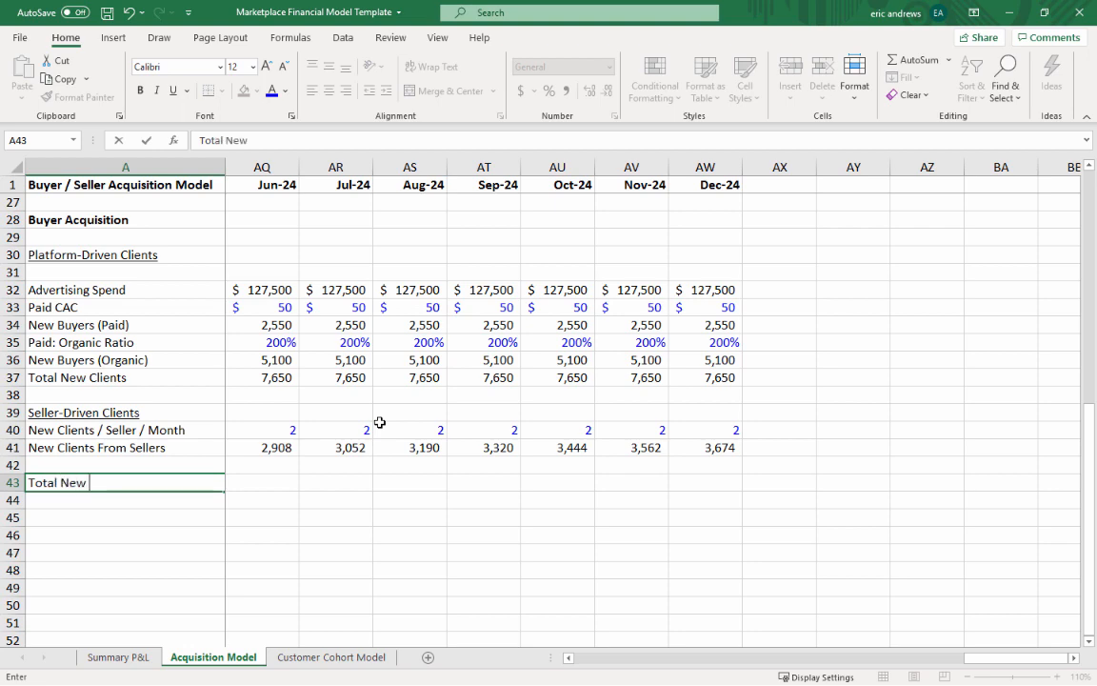
pyautogui.write('Clients Acq')
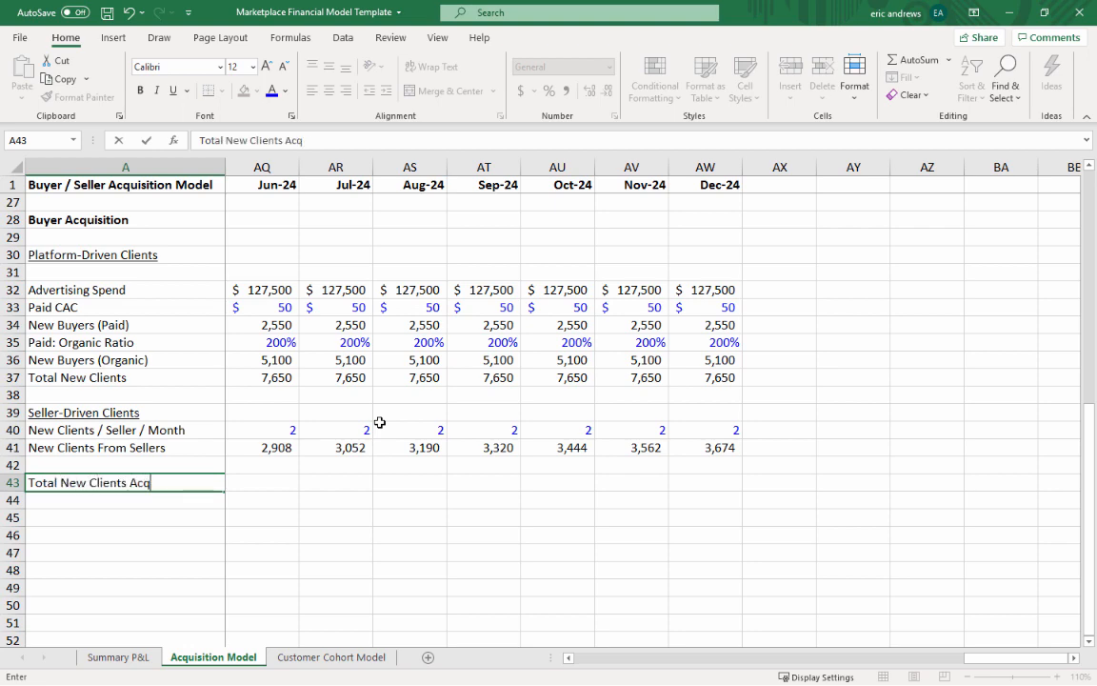
pyautogui.write('uired')
pyautogui.press('Tab')
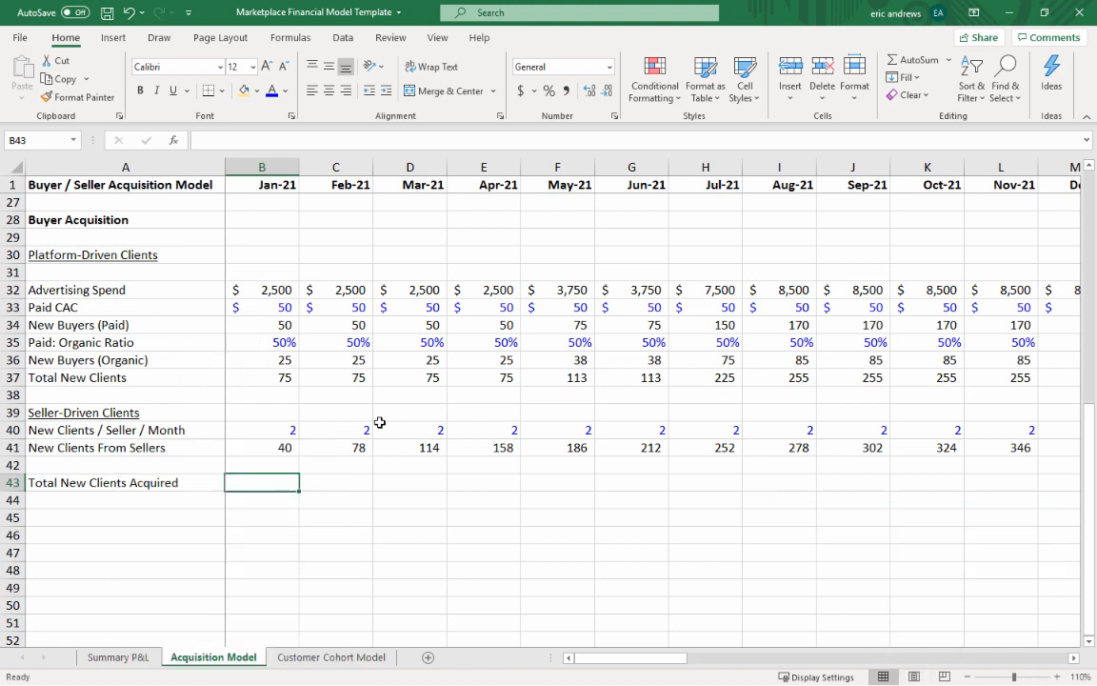
# - Enter =B37+B41 in B43 to add platform-driven and seller-driven new clients for Jan-21
pyautogui.write('=')
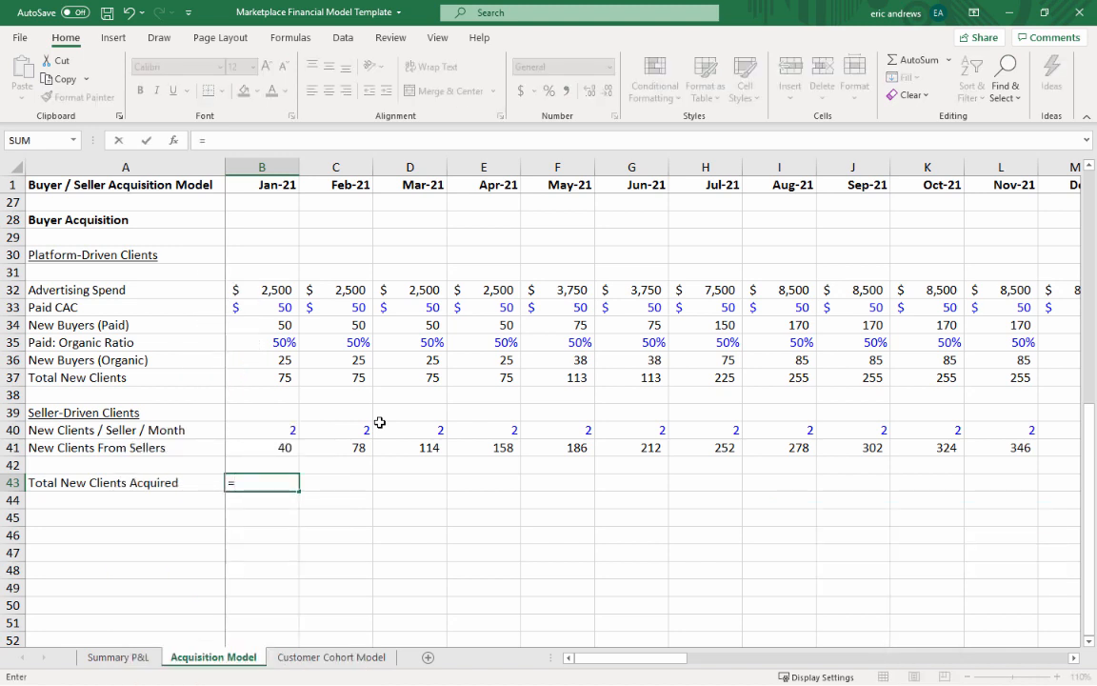
pyautogui.click(258, 377)
pyautogui.write('+')
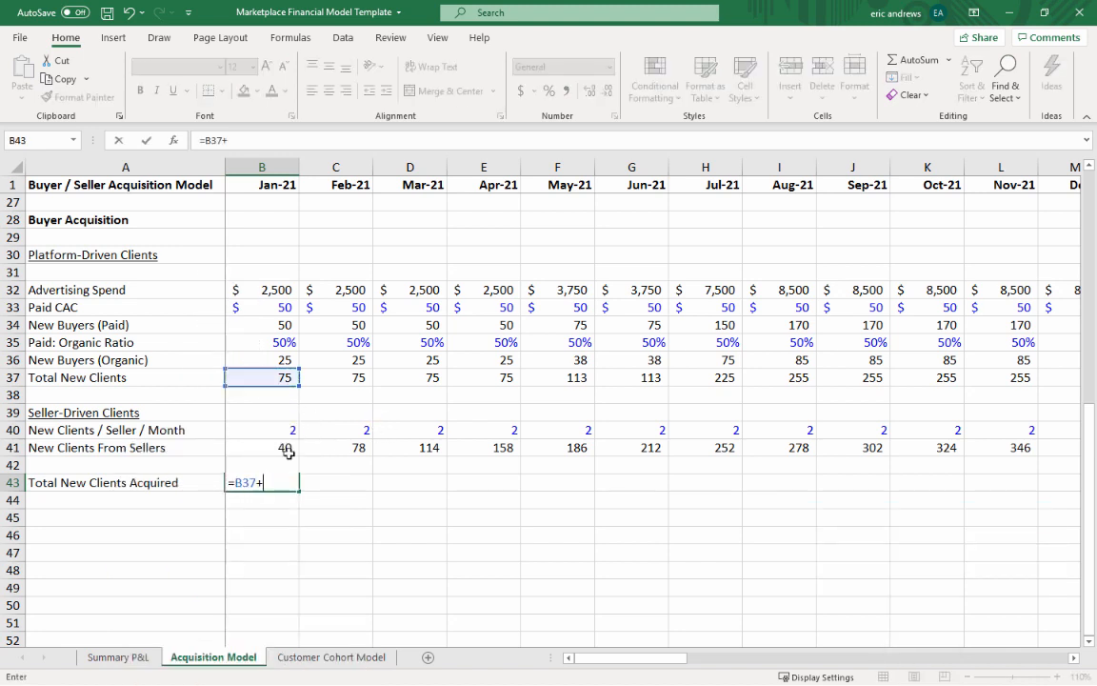
pyautogui.click(284, 446)
pyautogui.hotkey('ctrl', 'Return')
# - Copy the Jan-21 Total New Clients Acquired formula across row 43 through Dec-24
pyautogui.hotkey('ctrl', 'c')
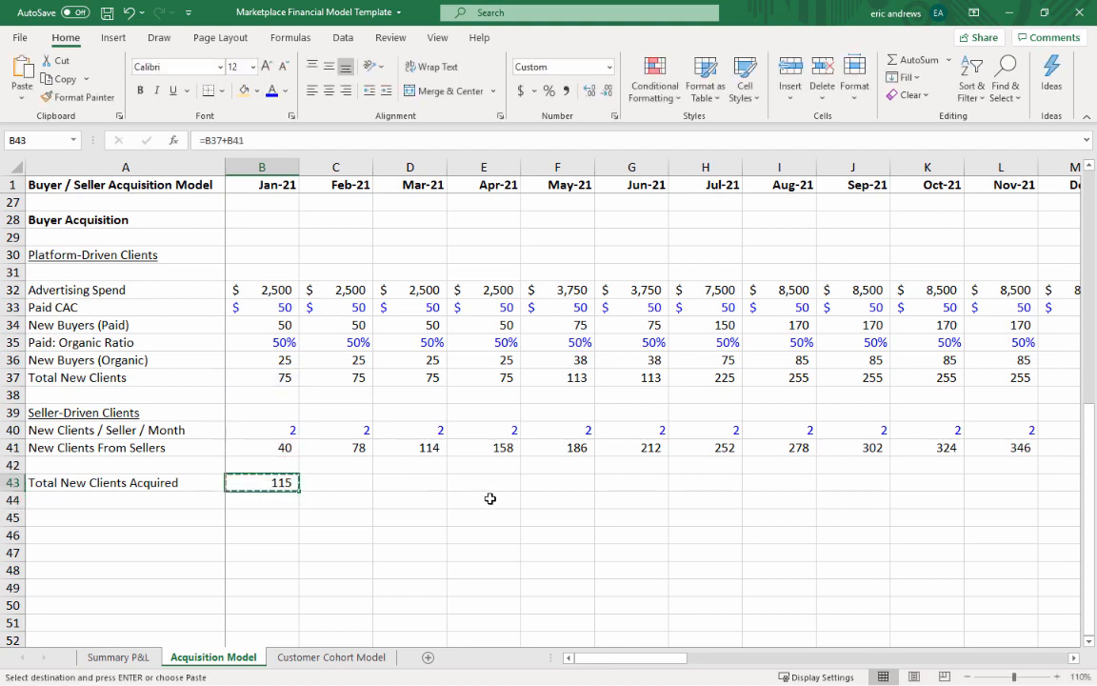
pyautogui.hotkey('shift', 'Right')
pyautogui.hotkey('shift', 'Right')
pyautogui.hotkey('shift', 'Right')
pyautogui.hotkey('shift', 'Right')
pyautogui.hotkey('shift', 'Right')
pyautogui.hotkey('shift', 'Right')
pyautogui.hotkey('shift', 'Right')
pyautogui.hotkey('shift', 'Right')
pyautogui.hotkey('shift', 'Right')
pyautogui.hotkey('shift', 'Right')
pyautogui.hotkey('shift', 'Right')
pyautogui.hotkey('shift', 'Right')
pyautogui.hotkey('shift', 'Right')
pyautogui.hotkey('shift', 'Right')
pyautogui.hotkey('shift', 'Right')
pyautogui.hotkey('shift', 'Right')
pyautogui.hotkey('shift', 'Right')
pyautogui.hotkey('shift', 'Right')
pyautogui.hotkey('shift', 'Right')
pyautogui.hotkey('shift', 'Right')
pyautogui.hotkey('shift', 'Right')
pyautogui.hotkey('shift', 'Right')
pyautogui.hotkey('shift', 'Right')
pyautogui.hotkey('shift', 'Right')
pyautogui.hotkey('shift', 'Right')
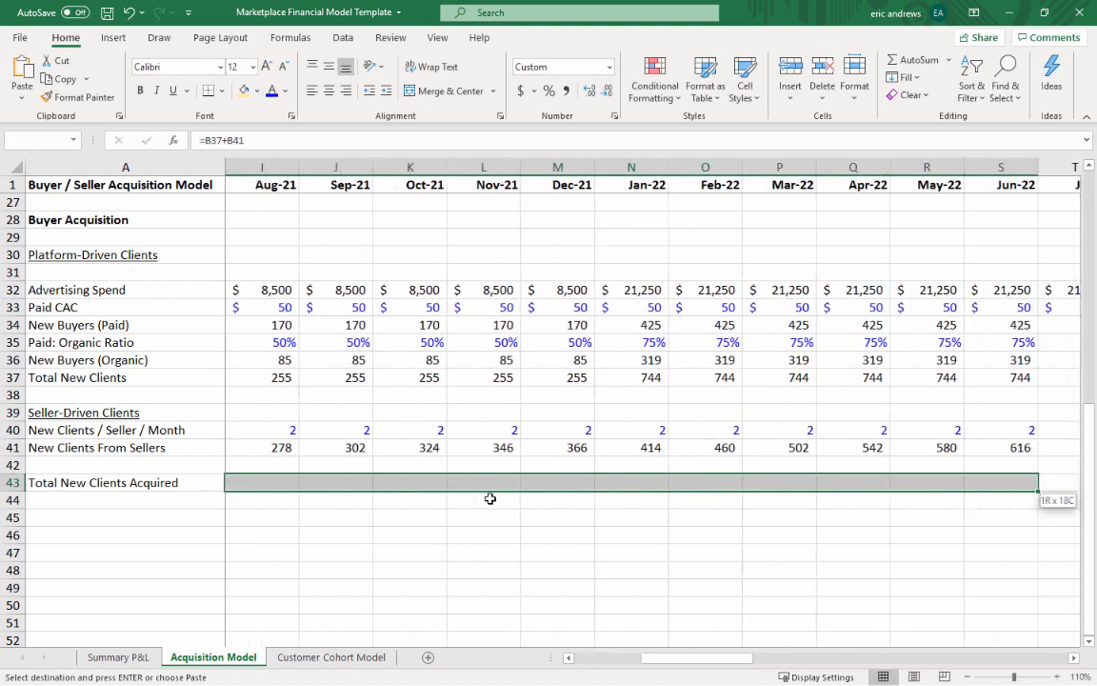
pyautogui.hotkey('shift', 'Right')
pyautogui.hotkey('shift', 'Right')
pyautogui.hotkey('shift', 'Right')
pyautogui.hotkey('shift', 'Right')
pyautogui.hotkey('shift', 'Right')
pyautogui.hotkey('shift', 'Right')
pyautogui.hotkey('shift', 'Right')
pyautogui.hotkey('shift', 'Right')
pyautogui.hotkey('shift', 'Right')
pyautogui.hotkey('shift', 'Right')
pyautogui.hotkey('shift', 'Right')
pyautogui.hotkey('shift', 'Right')
pyautogui.hotkey('shift', 'Right')
pyautogui.hotkey('shift', 'Right')
pyautogui.hotkey('shift', 'Right')
pyautogui.hotkey('shift', 'Right')
pyautogui.hotkey('shift', 'Right')
pyautogui.hotkey('shift', 'Right')
pyautogui.hotkey('shift', 'Right')
pyautogui.hotkey('shift', 'Right')
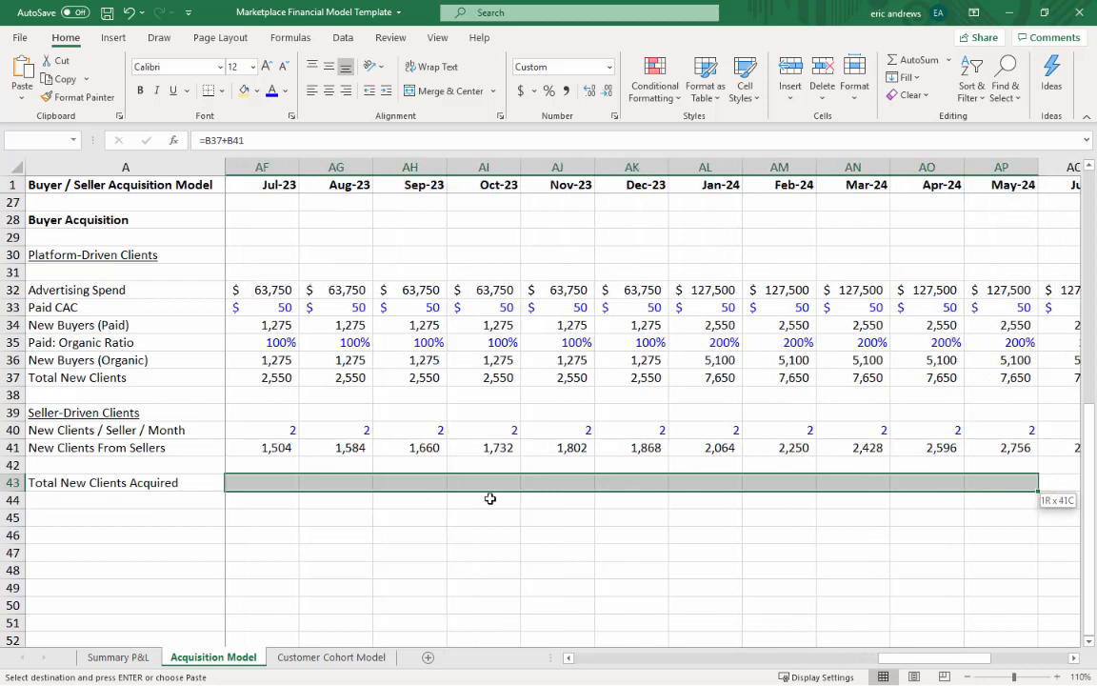
pyautogui.hotkey('shift', 'Left')
pyautogui.hotkey('shift', 'Left')
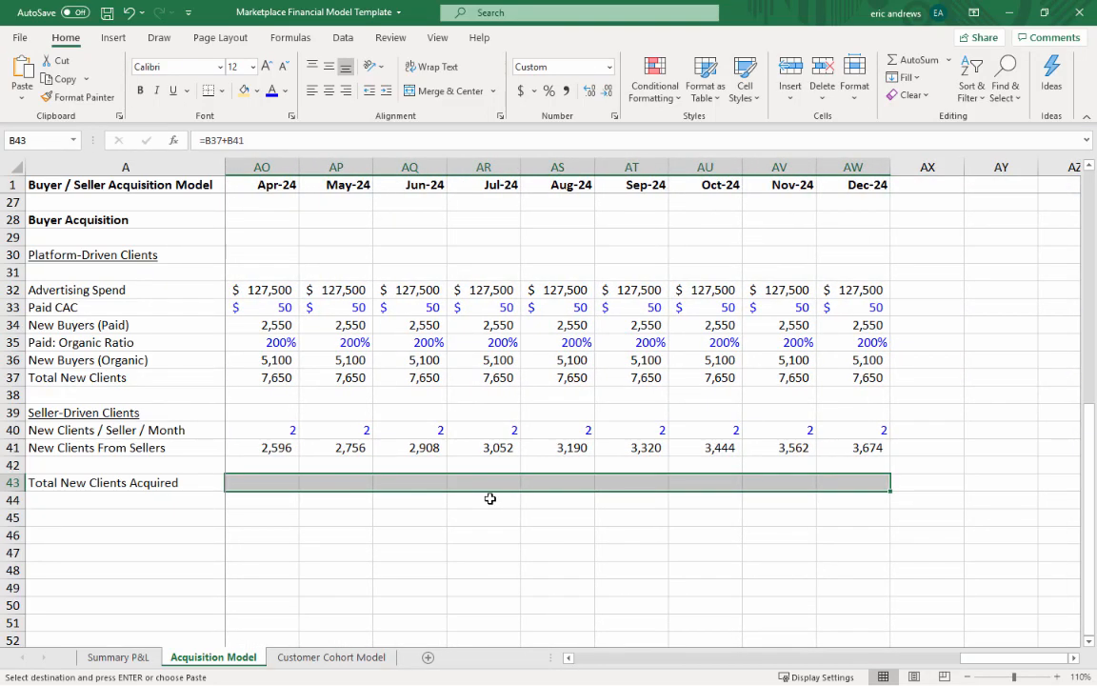
pyautogui.hotkey('ctrl', 'v')
pyautogui.press('Right')
pyautogui.press('Escape')
pyautogui.press('Left')
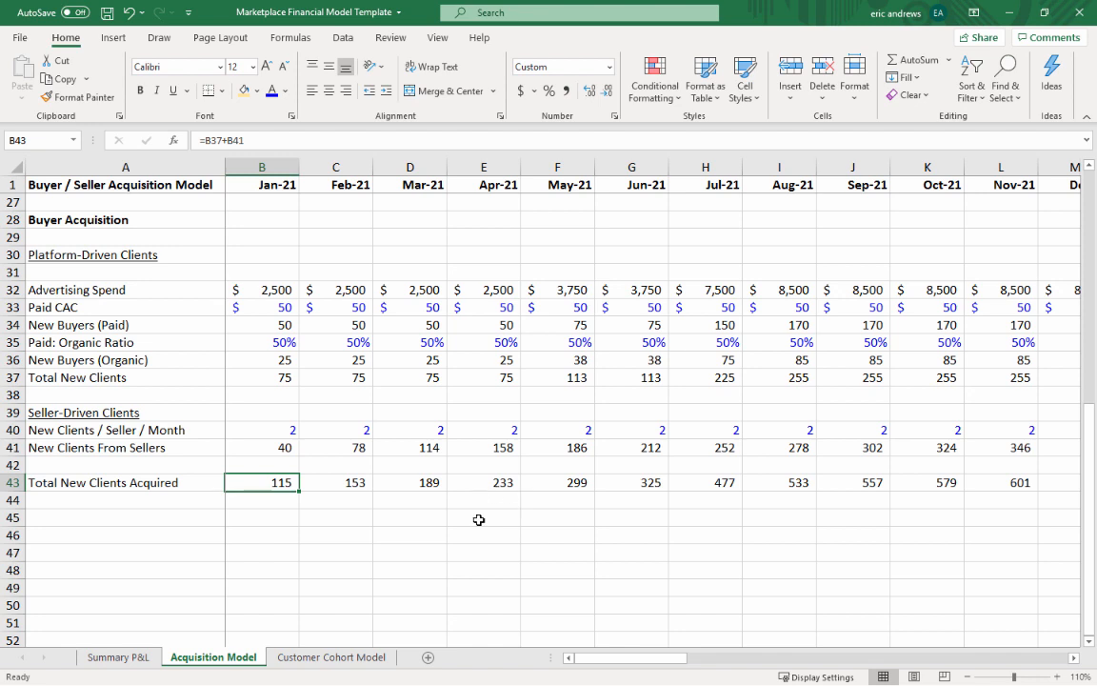
# - Open the Customer Cohort Model sheet at 90% zoom and examine the Total Clients, M0 and M1 cells of the first cohort row
pyautogui.click(347, 656)
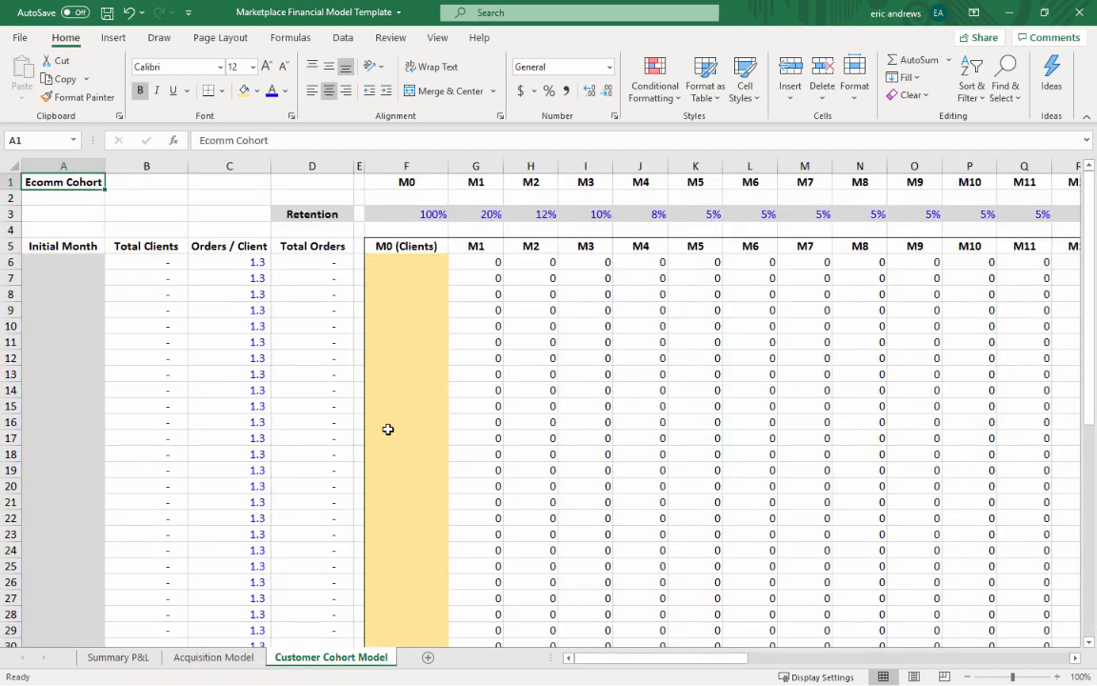
pyautogui.click(967, 676)
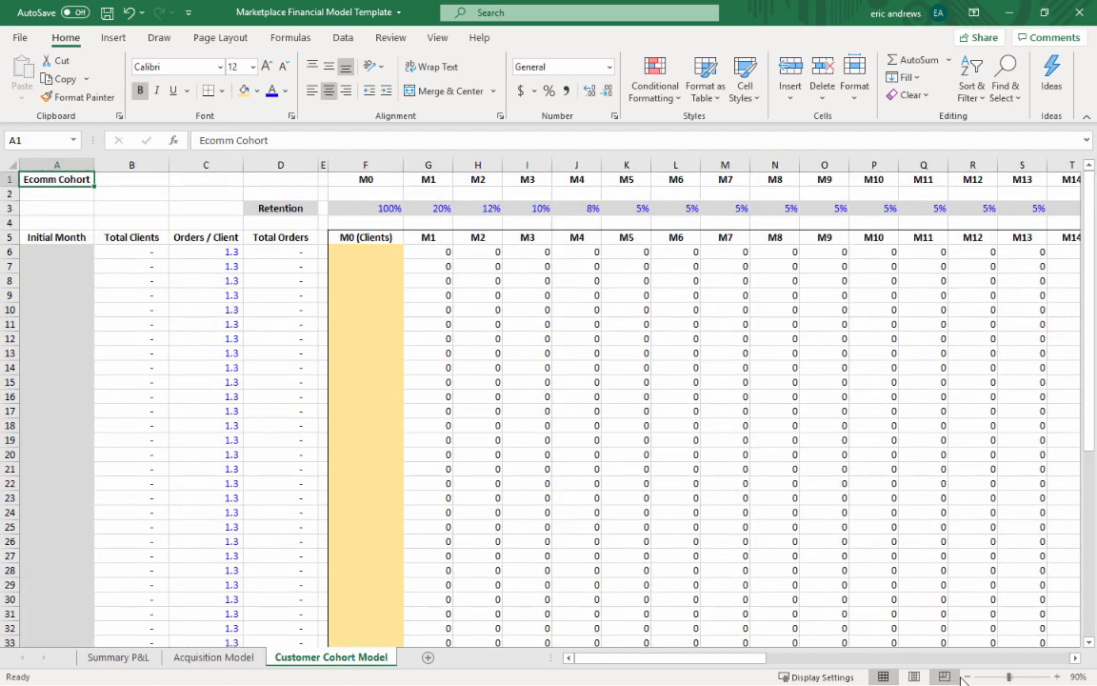
pyautogui.click(967, 676)
pyautogui.click(1057, 676)
pyautogui.click(134, 251)
pyautogui.click(356, 258)
pyautogui.click(445, 255)
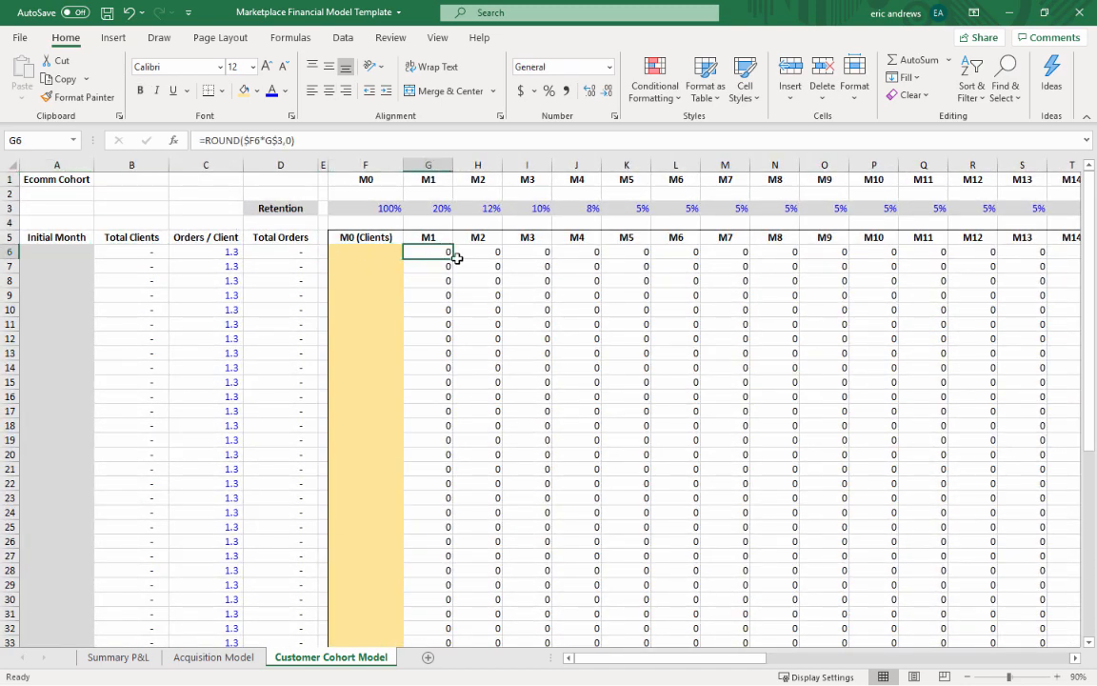
pyautogui.click(458, 255)
# - Link the first Initial Month cell, A6, to the Jan-21 header with ='Acquisition Model'!B1
pyautogui.click(65, 252)
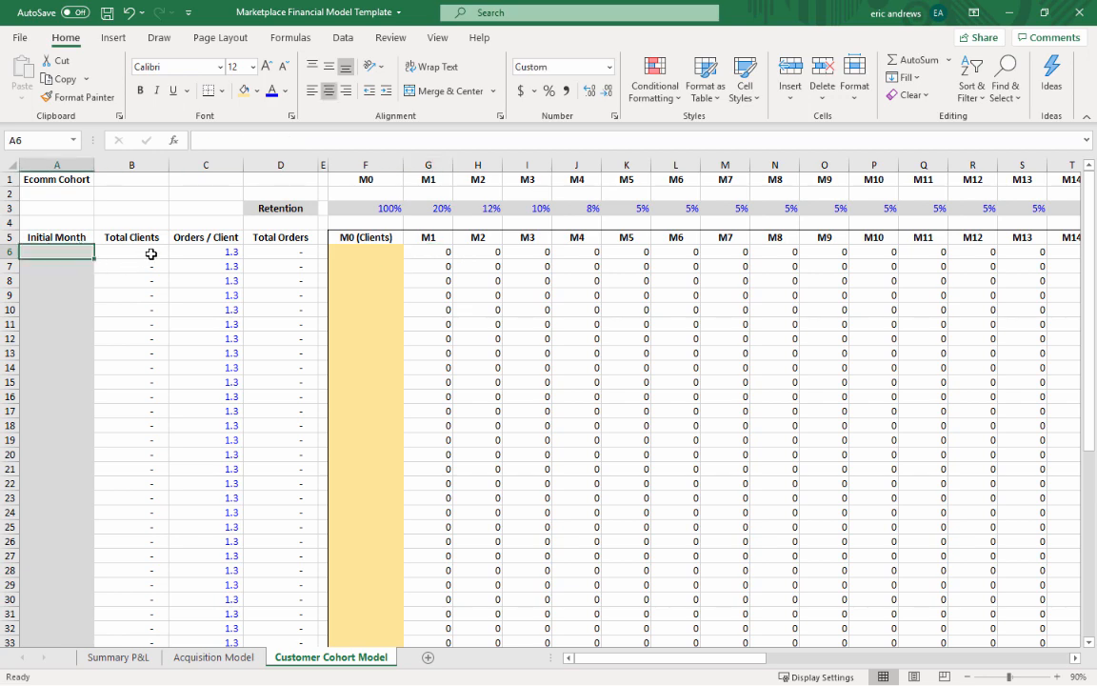
pyautogui.write('=')
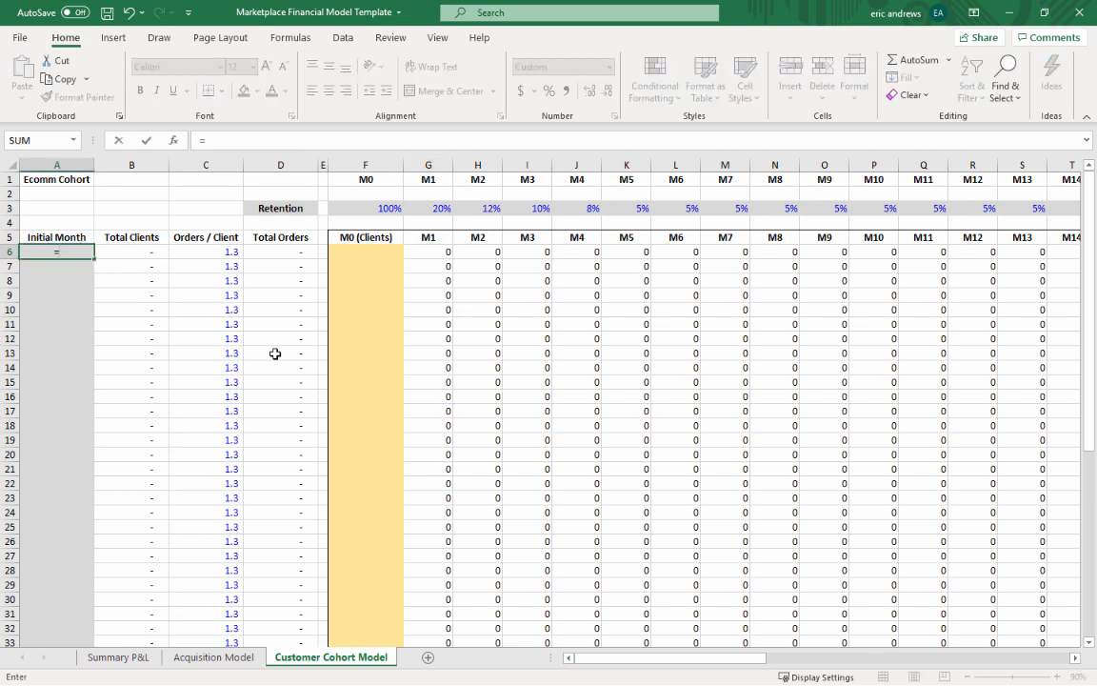
pyautogui.click(213, 657)
pyautogui.click(269, 189)
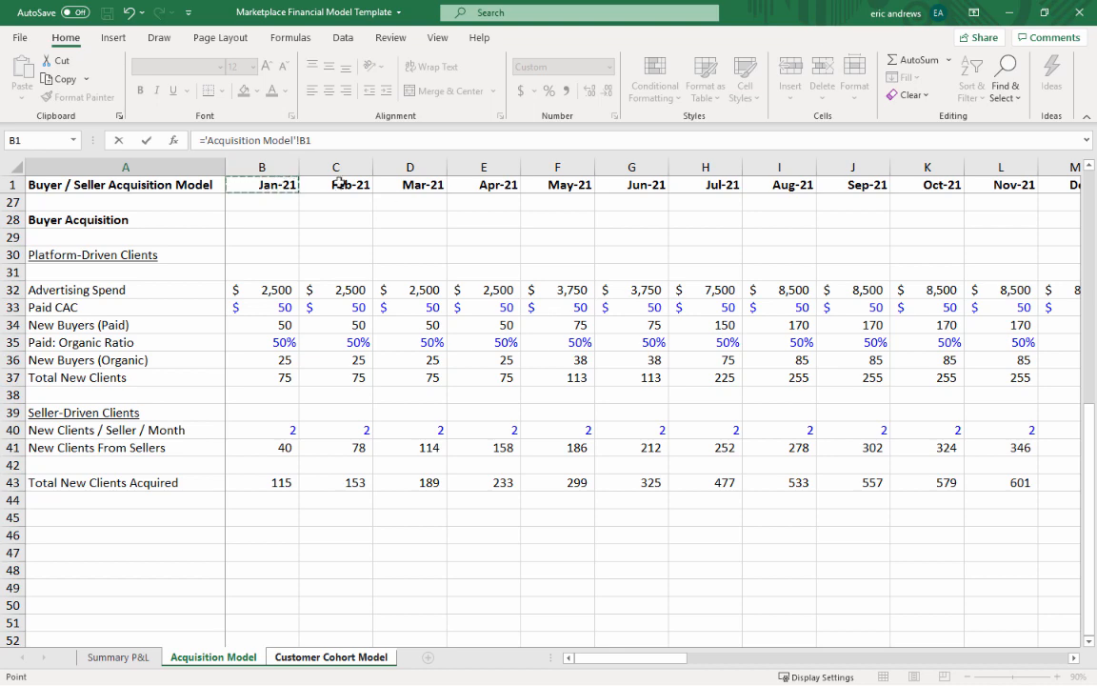
pyautogui.press('Return')
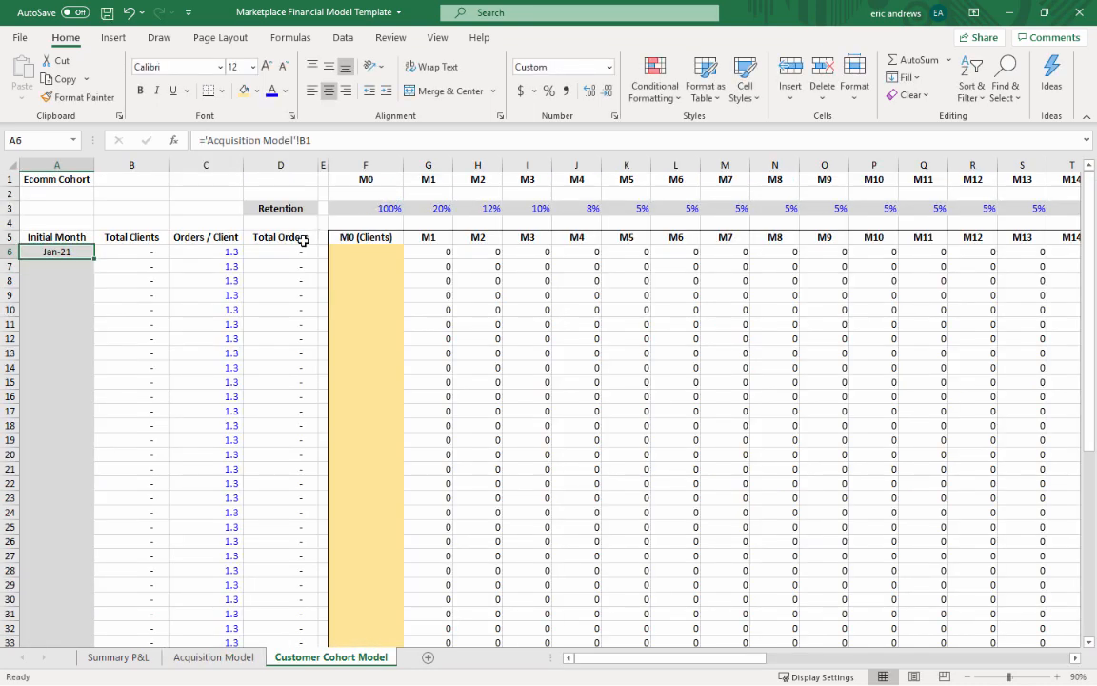
# - Examine the Jan-21 cohort row from its initial month and M0 clients through the M6 formulas
pyautogui.click(350, 250)
pyautogui.click(81, 254)
pyautogui.click(350, 251)
pyautogui.click(367, 165)
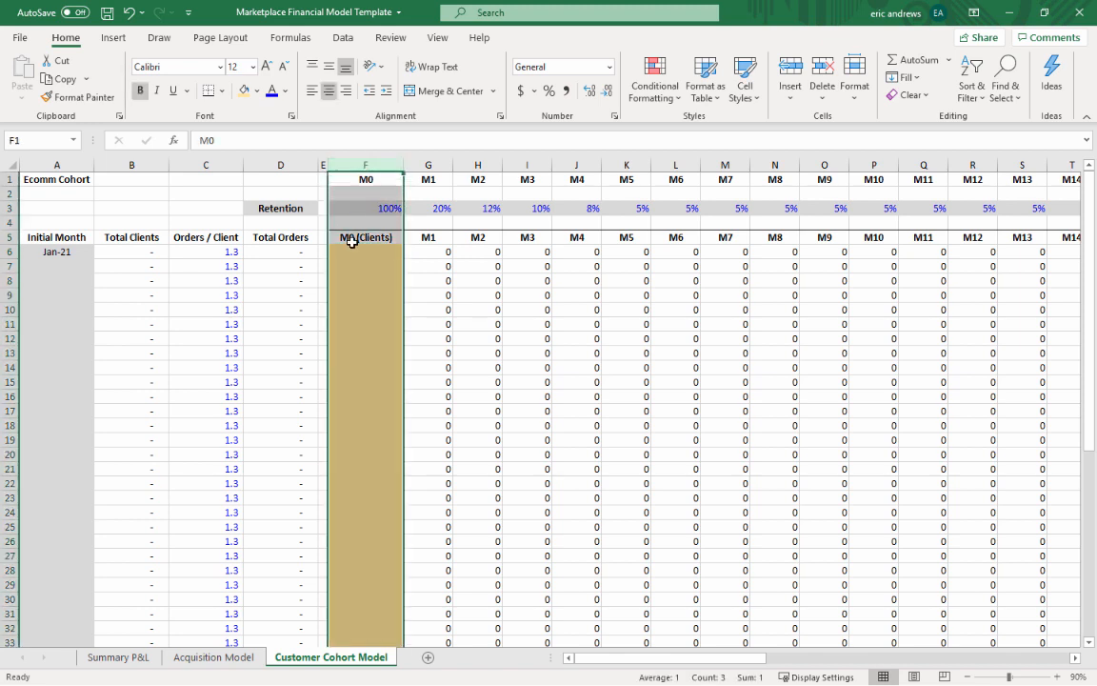
pyautogui.click(370, 249)
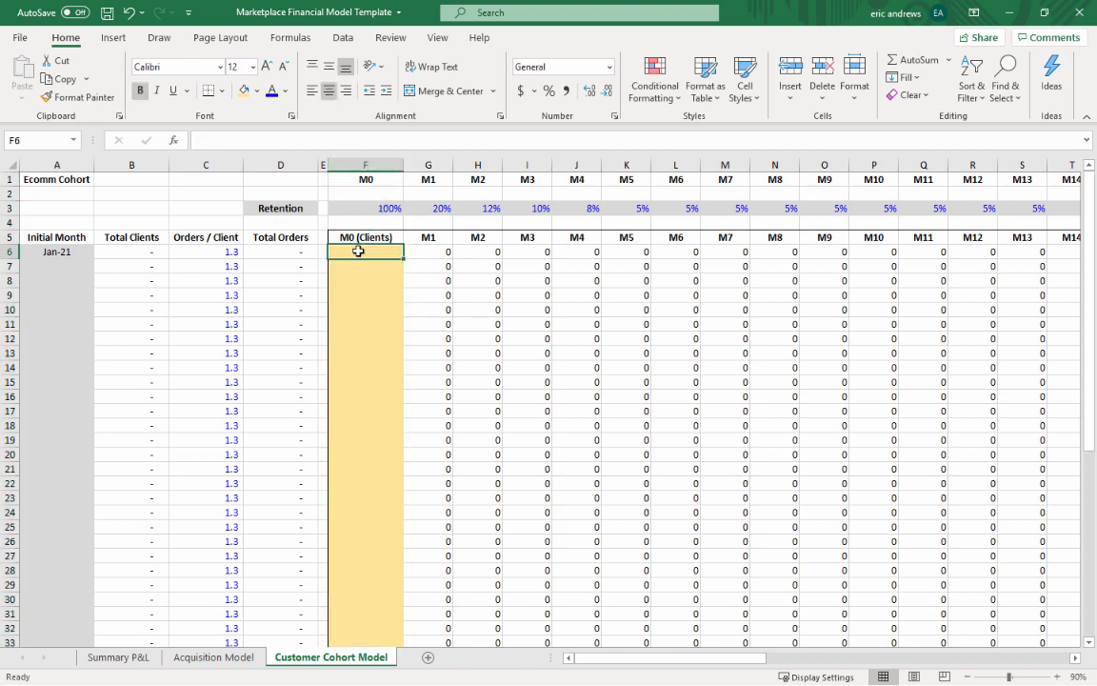
pyautogui.click(428, 253)
pyautogui.click(471, 252)
pyautogui.click(538, 251)
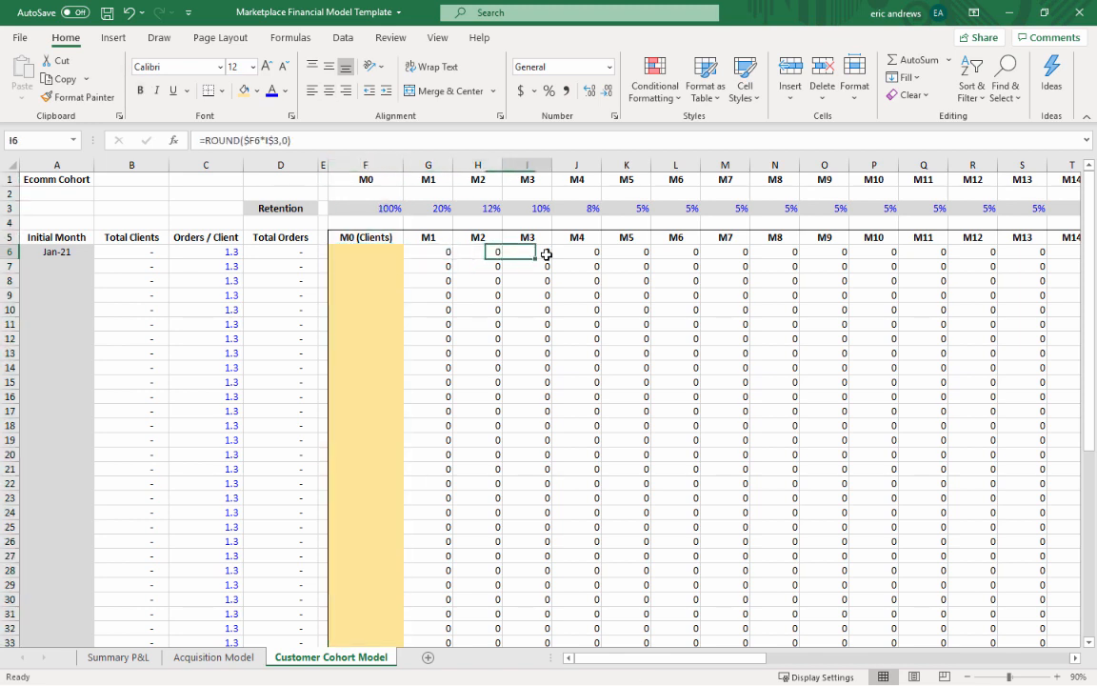
pyautogui.click(579, 251)
pyautogui.click(634, 250)
pyautogui.click(679, 253)
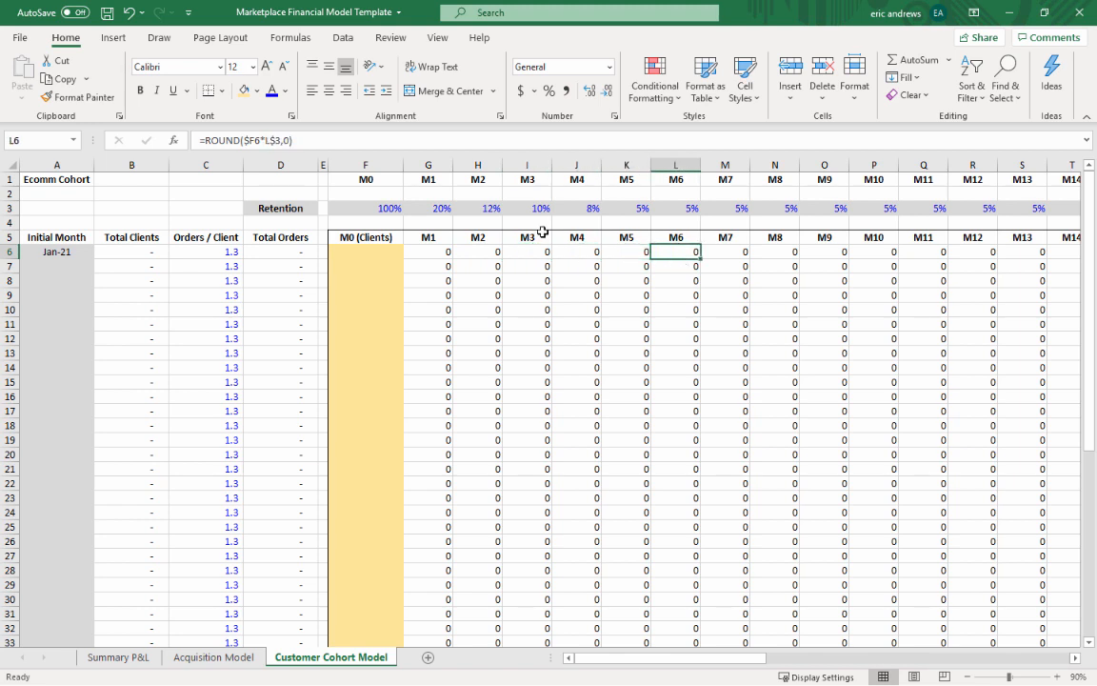
# - Examine the Retention row's monthly percentages from M0 onward alongside the Jan-21 cohort's M0 and M1 cells
pyautogui.click(14, 207)
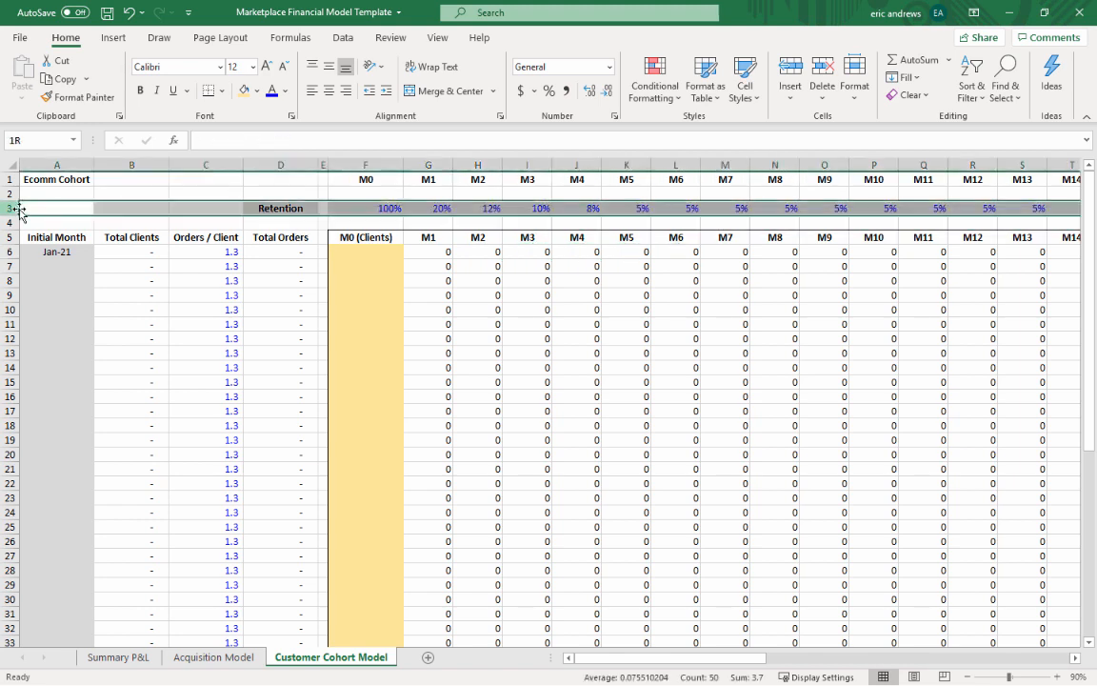
pyautogui.click(374, 207)
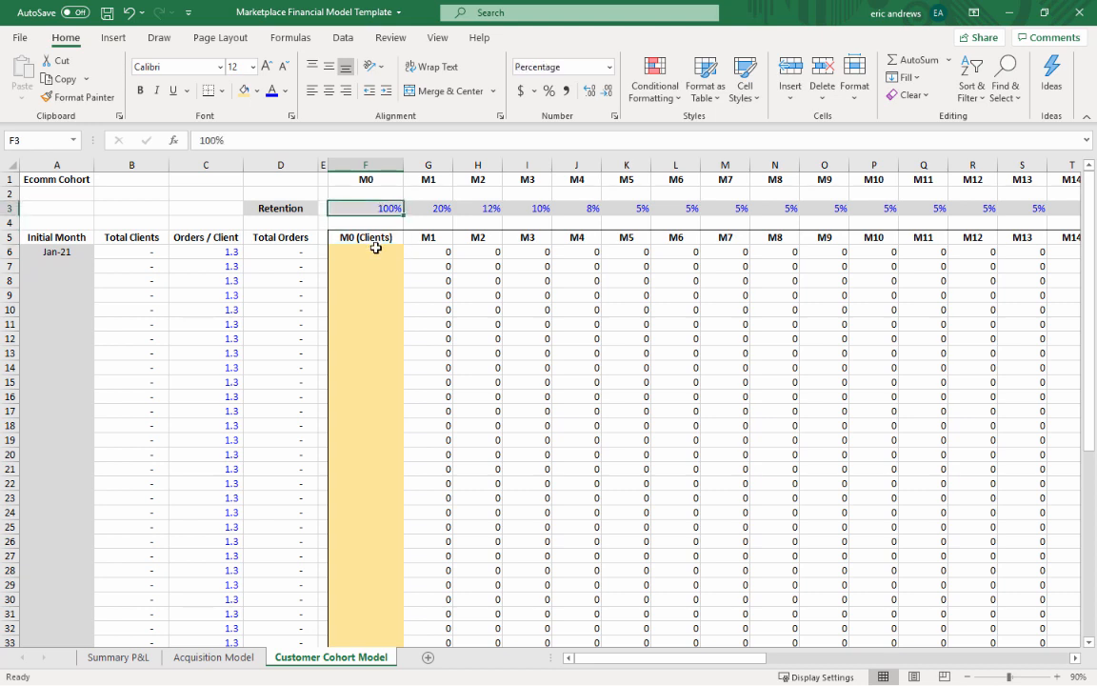
pyautogui.click(376, 248)
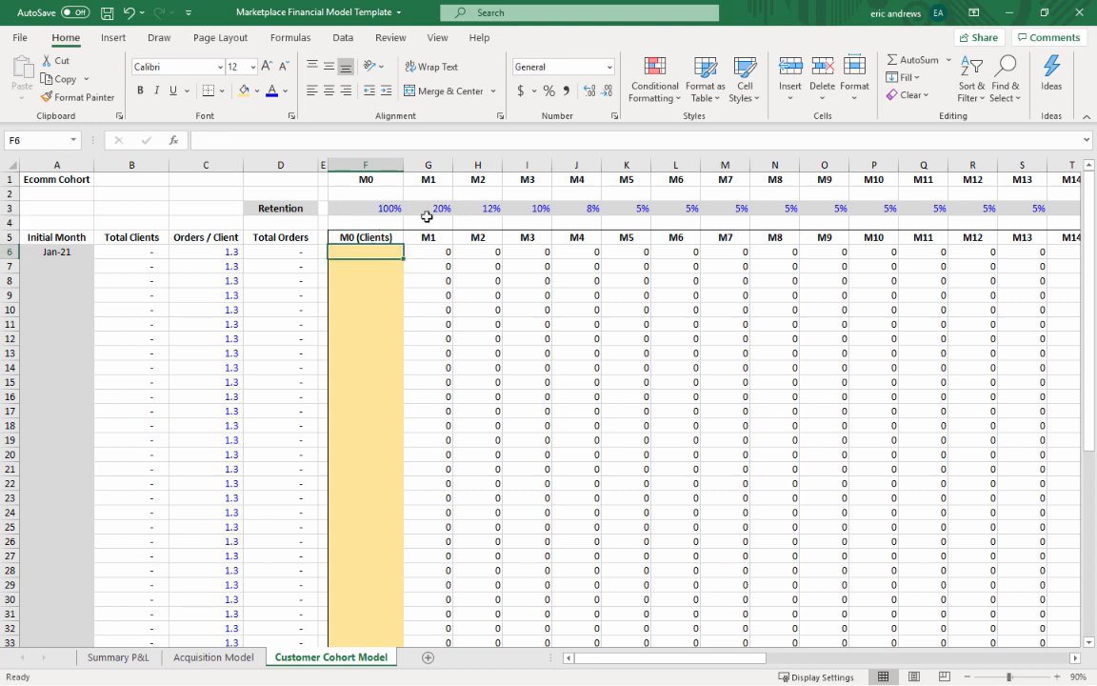
pyautogui.click(9, 251)
pyautogui.moveTo(42, 251); pyautogui.dragTo(369, 253)
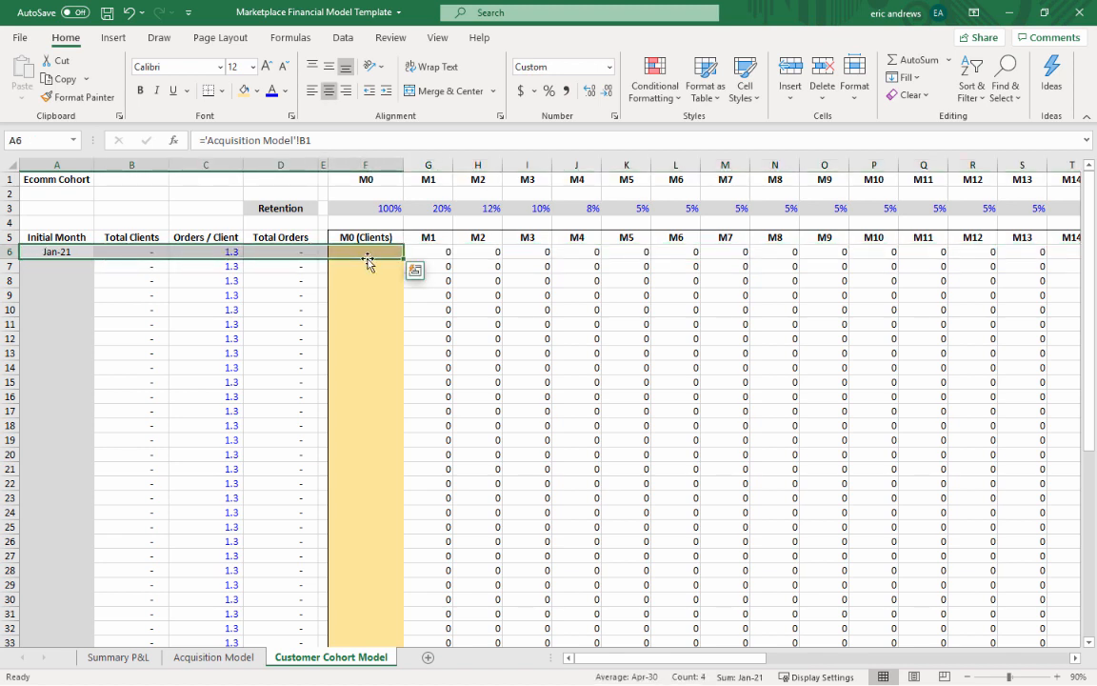
pyautogui.click(434, 252)
pyautogui.click(430, 210)
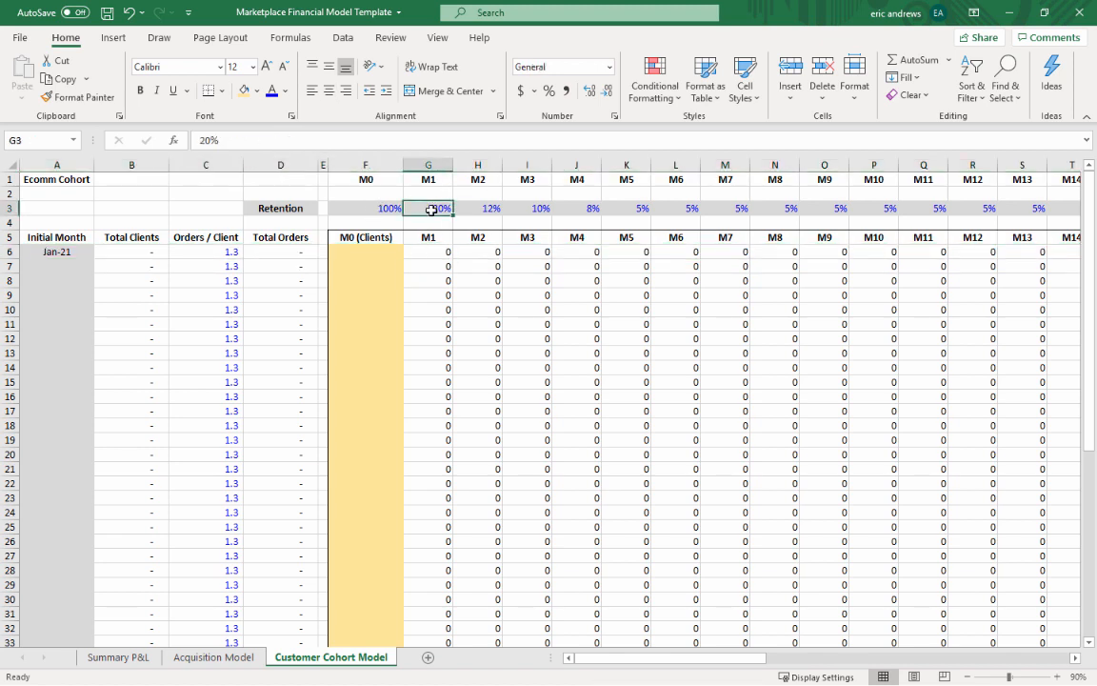
pyautogui.press('Right')
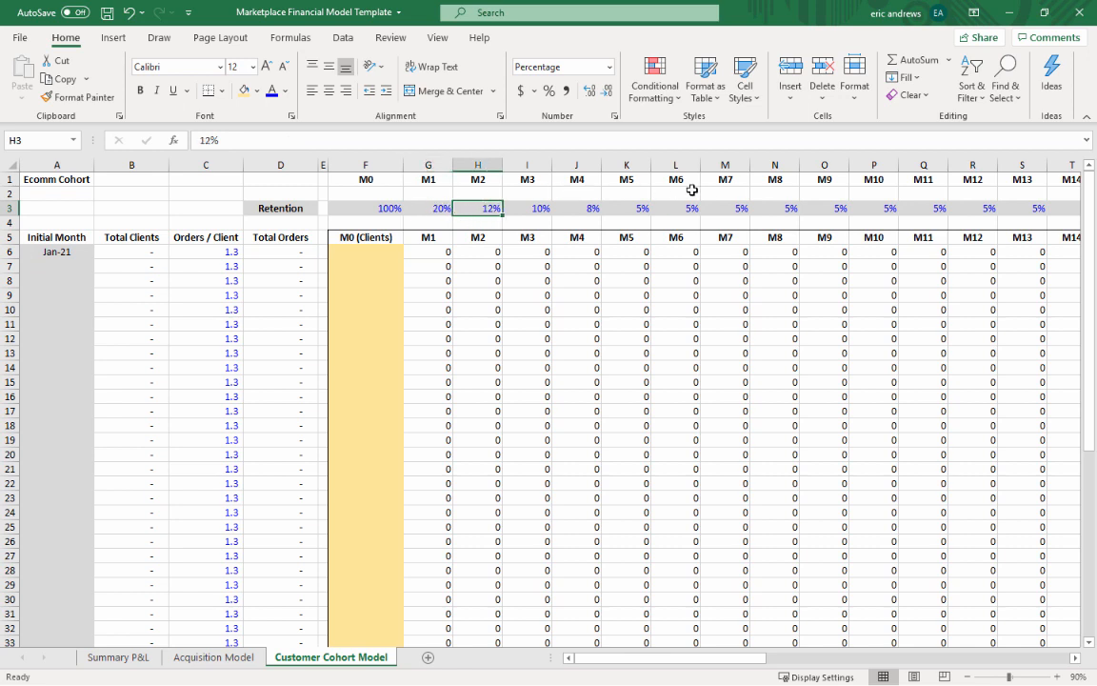
pyautogui.press('Right')
pyautogui.press('Right')
pyautogui.press('Right')
pyautogui.press('Right')
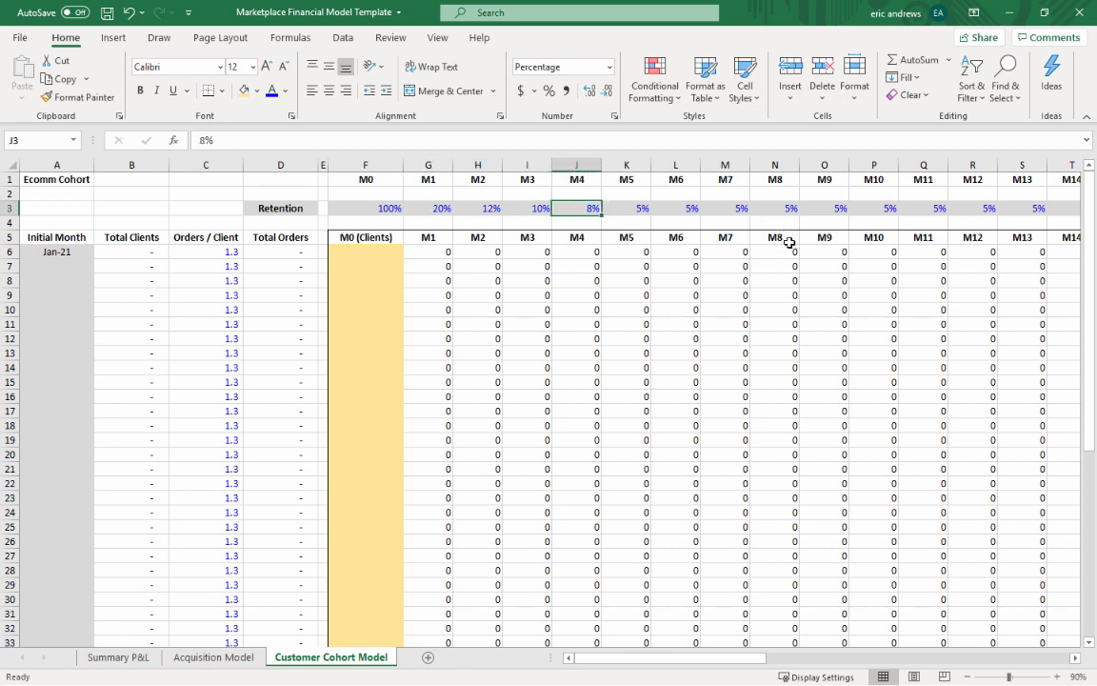
# - Examine the Retention row's monthly percentages from M4 through M48
pyautogui.press('Right')
pyautogui.press('Right')
pyautogui.press('Right')
pyautogui.press('Right')
pyautogui.press('Right')
pyautogui.press('Right')
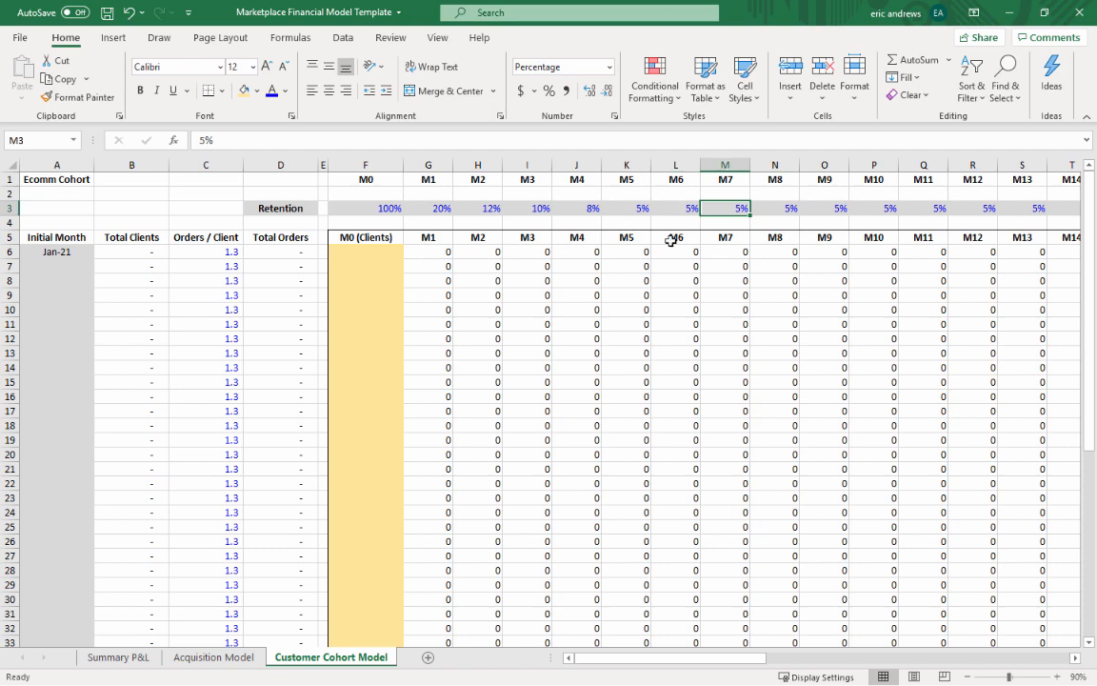
pyautogui.press('Right')
pyautogui.press('Right')
pyautogui.press('Right')
pyautogui.press('Right')
pyautogui.press('Right')
pyautogui.press('Right')
pyautogui.press('Right')
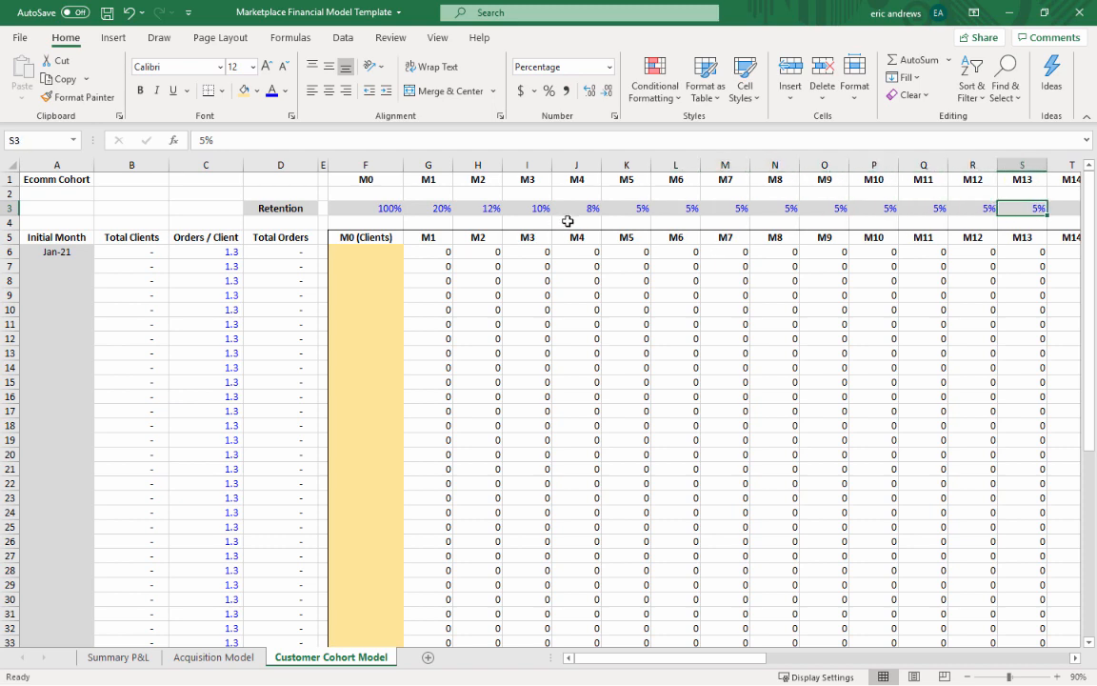
pyautogui.press('Right')
pyautogui.press('Right')
pyautogui.press('Right')
pyautogui.press('Right')
pyautogui.press('Right')
pyautogui.press('Right')
pyautogui.press('Right')
pyautogui.press('Right')
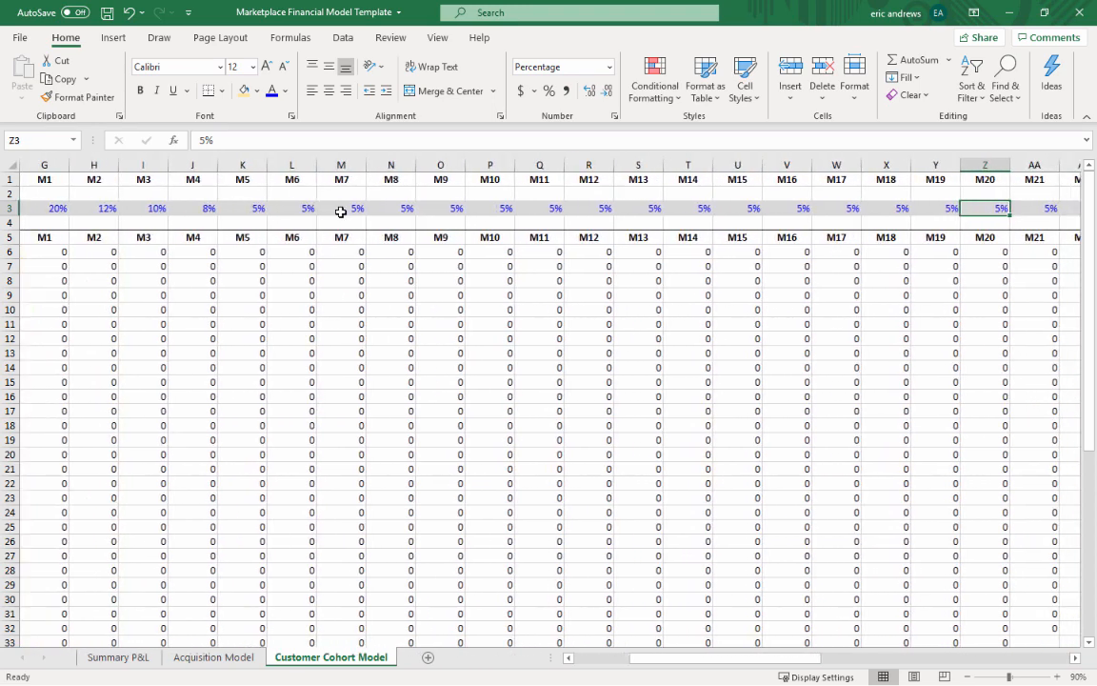
pyautogui.press('Right')
pyautogui.press('Right')
pyautogui.press('Right')
pyautogui.press('Right')
pyautogui.press('Right')
pyautogui.press('Right')
pyautogui.press('Right')
pyautogui.press('Right')
pyautogui.press('Right')
pyautogui.press('Right')
pyautogui.press('Right')
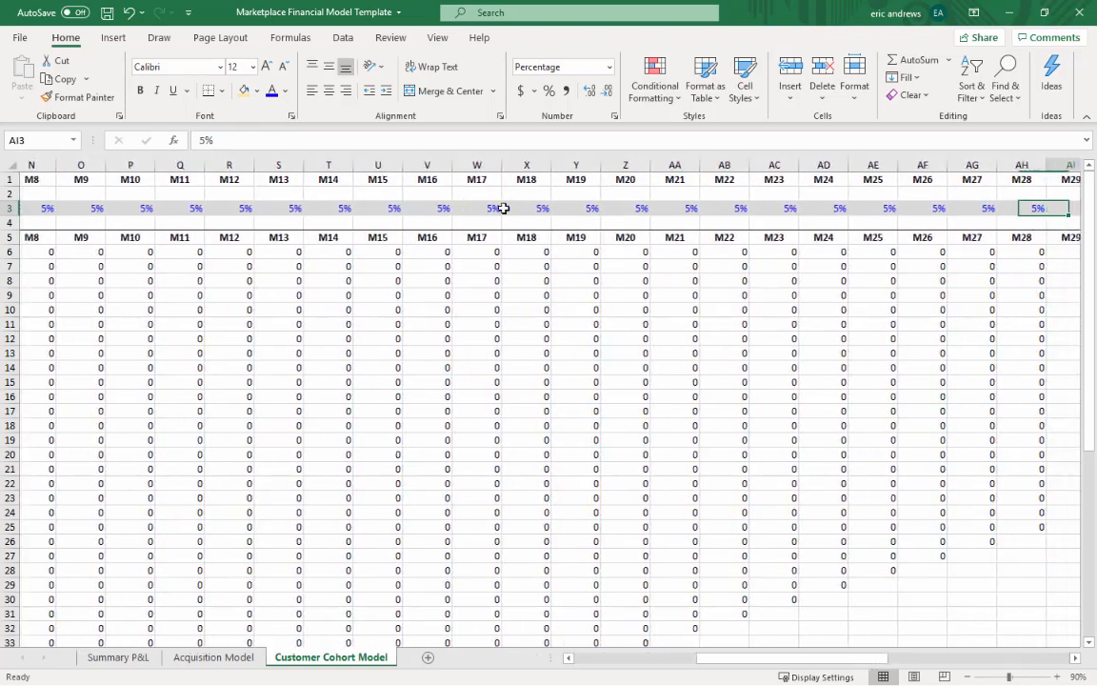
pyautogui.press('Right')
pyautogui.press('Right')
pyautogui.press('Right')
pyautogui.press('Right')
pyautogui.press('Right')
pyautogui.press('Right')
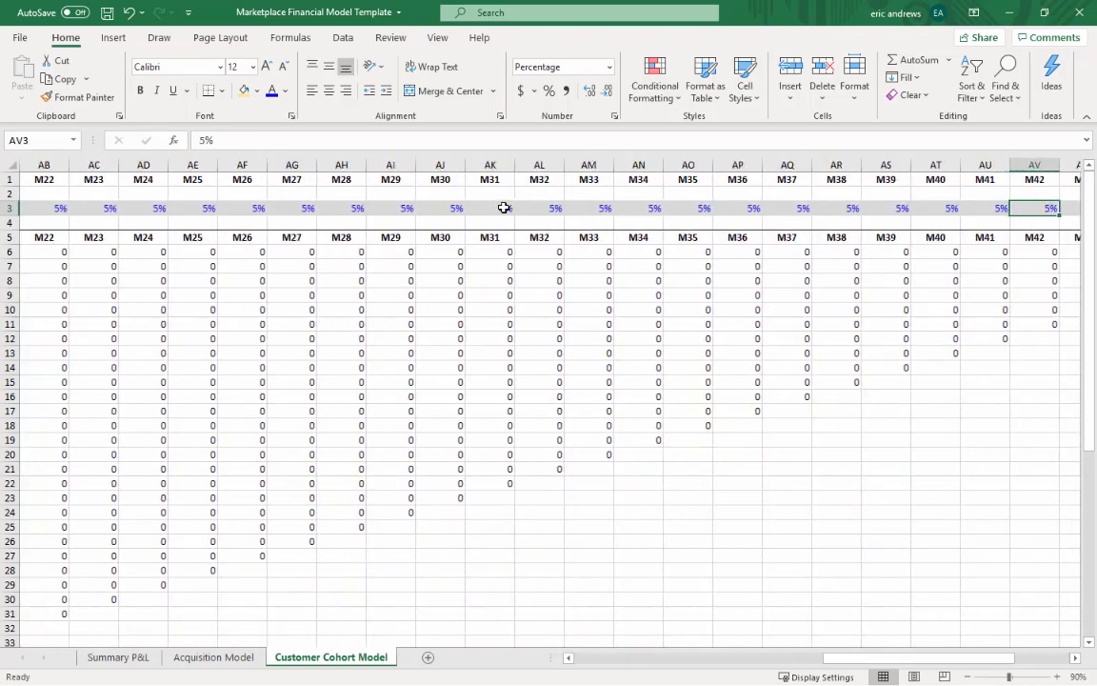
pyautogui.click(487, 207)
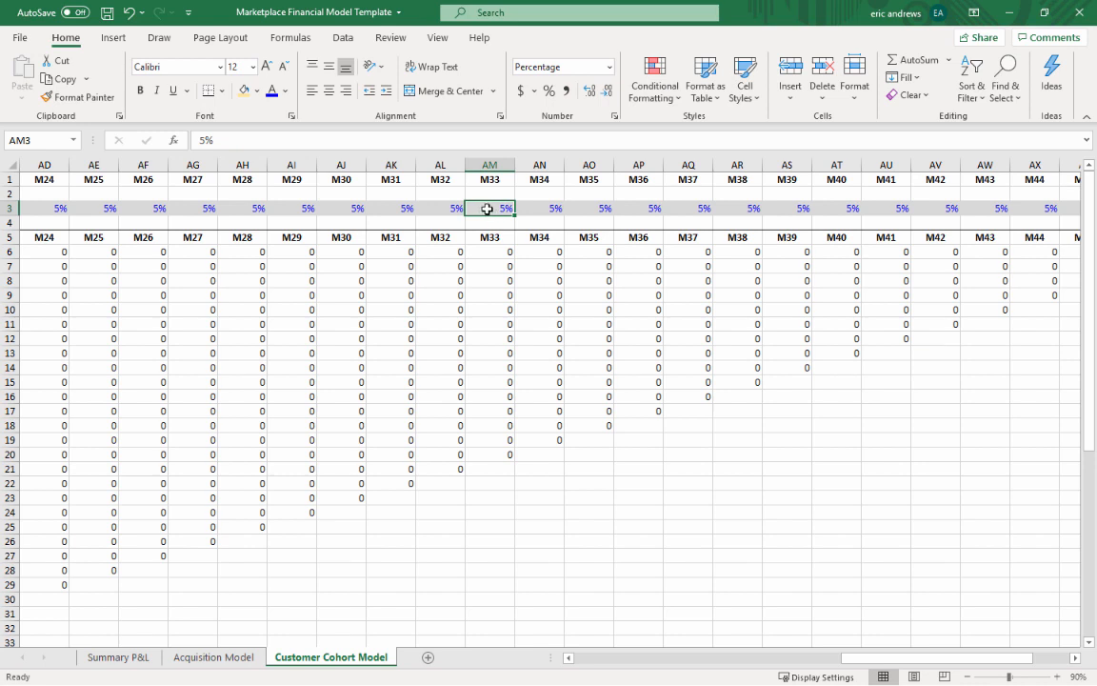
pyautogui.click(497, 253)
pyautogui.click(488, 208)
pyautogui.press('Right')
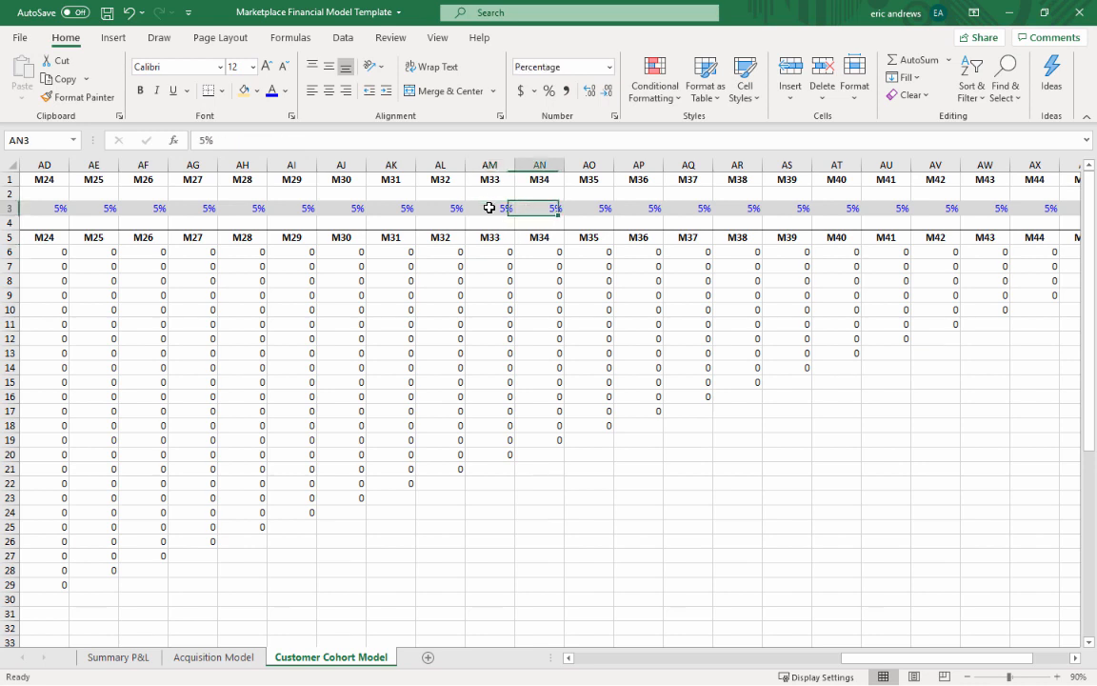
pyautogui.press('Right')
pyautogui.press('Right')
pyautogui.press('Right')
pyautogui.press('Right')
pyautogui.press('Right')
pyautogui.press('Right')
pyautogui.press('Right')
pyautogui.press('Right')
pyautogui.press('Right')
pyautogui.press('Right')
pyautogui.press('Right')
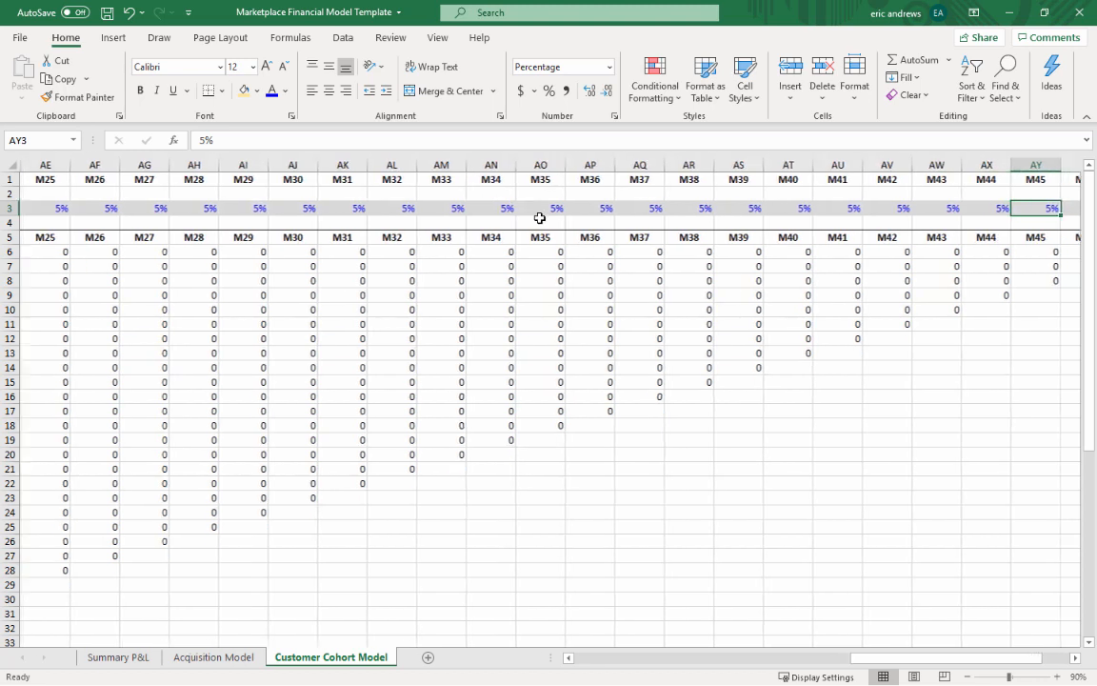
pyautogui.press('Right')
pyautogui.press('Right')
pyautogui.press('Right')
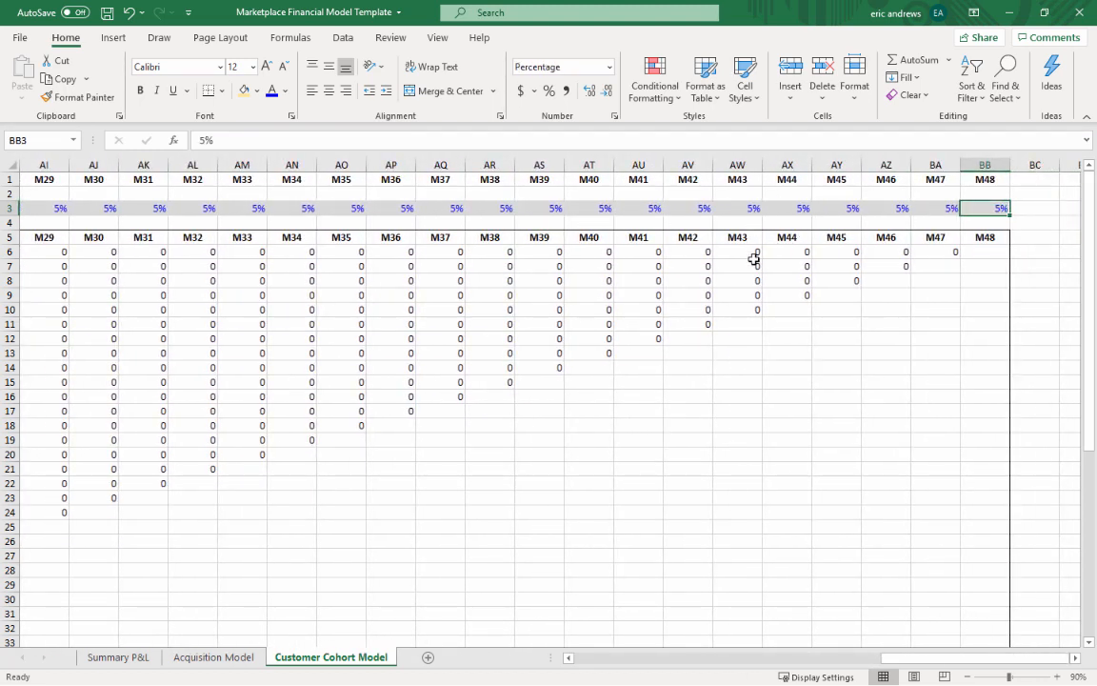
# - Review the Retention row from M48 back to the start of the sheet, highlighting the M34 to M48 percentages
pyautogui.press('Left')
pyautogui.press('Left')
pyautogui.press('Left')
pyautogui.press('Left')
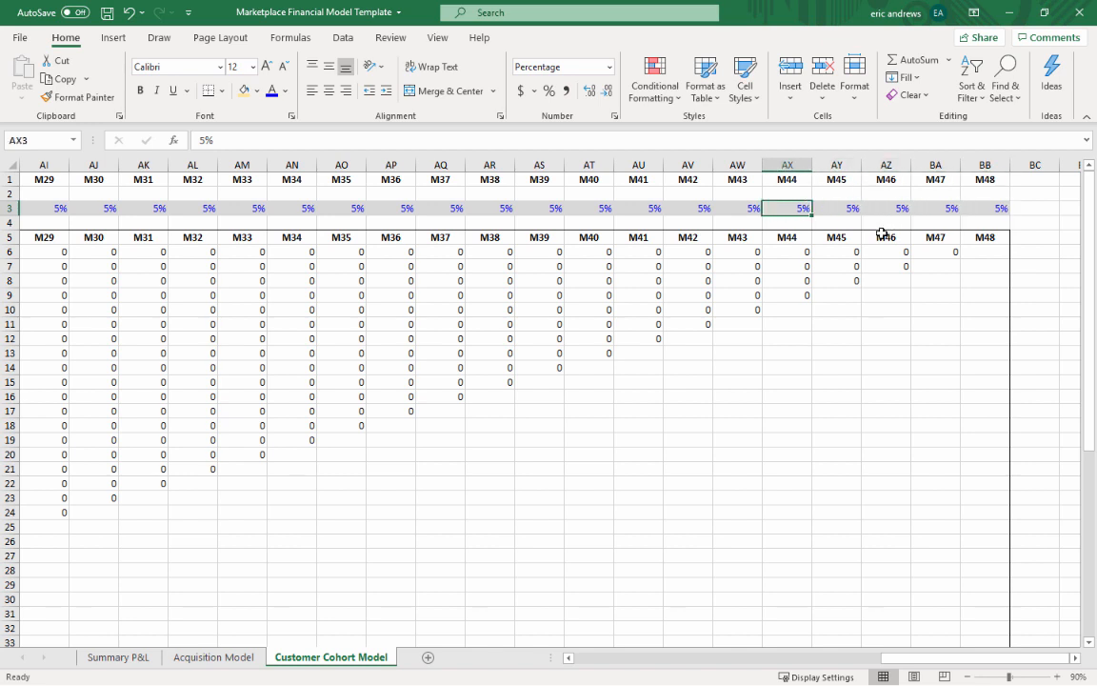
pyautogui.press('Left')
pyautogui.press('Left')
pyautogui.press('Left')
pyautogui.press('Left')
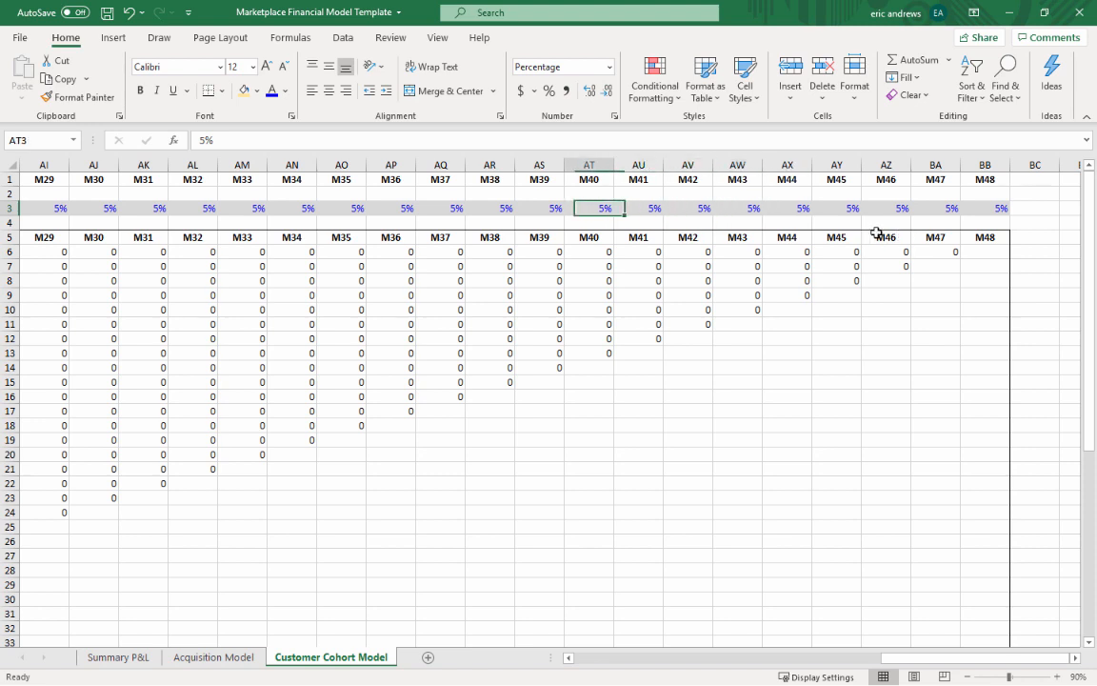
pyautogui.press('Left')
pyautogui.press('Left')
pyautogui.press('Left')
pyautogui.press('Left')
pyautogui.press('Left')
pyautogui.press('Left')
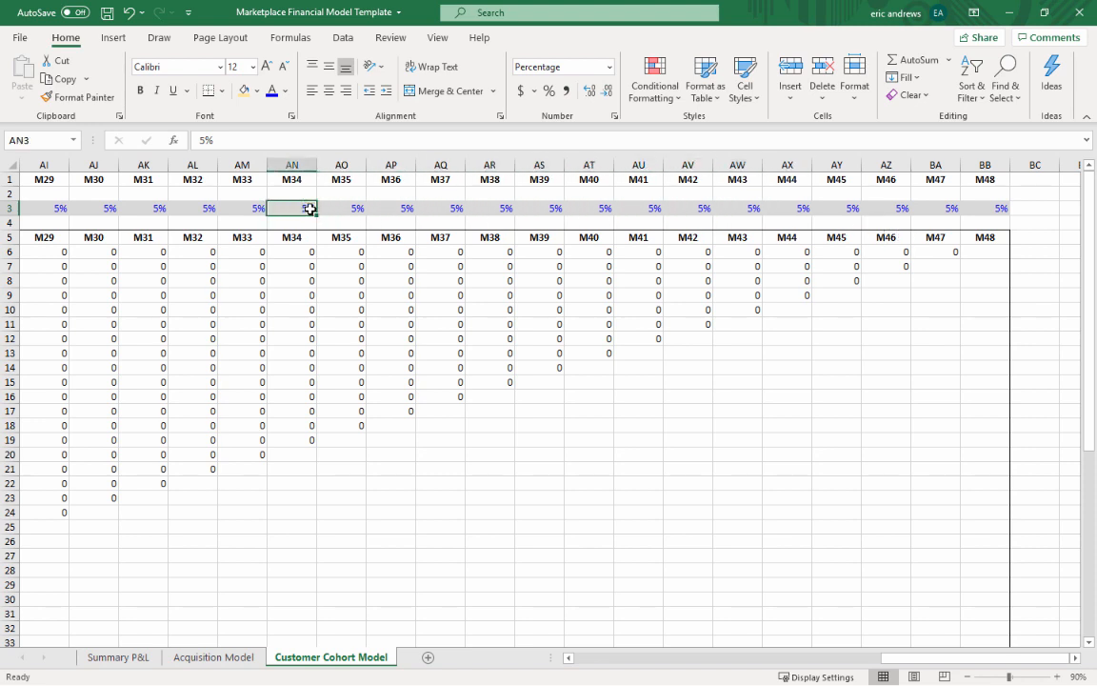
pyautogui.moveTo(311, 210); pyautogui.dragTo(986, 205)
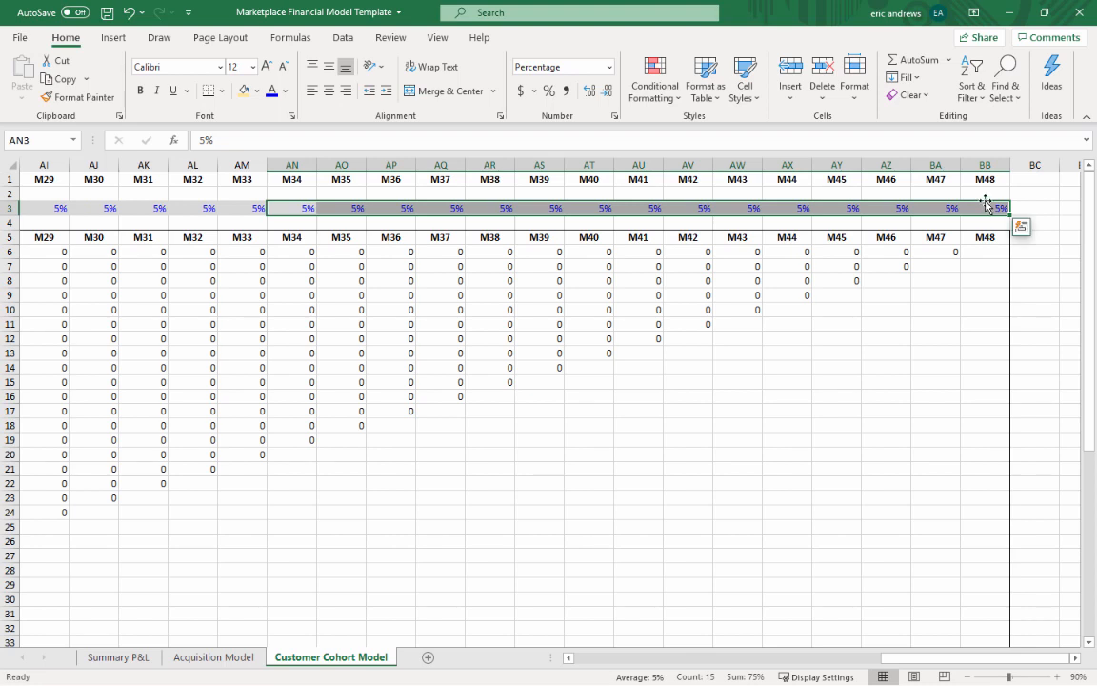
pyautogui.press('Left')
pyautogui.press('Left')
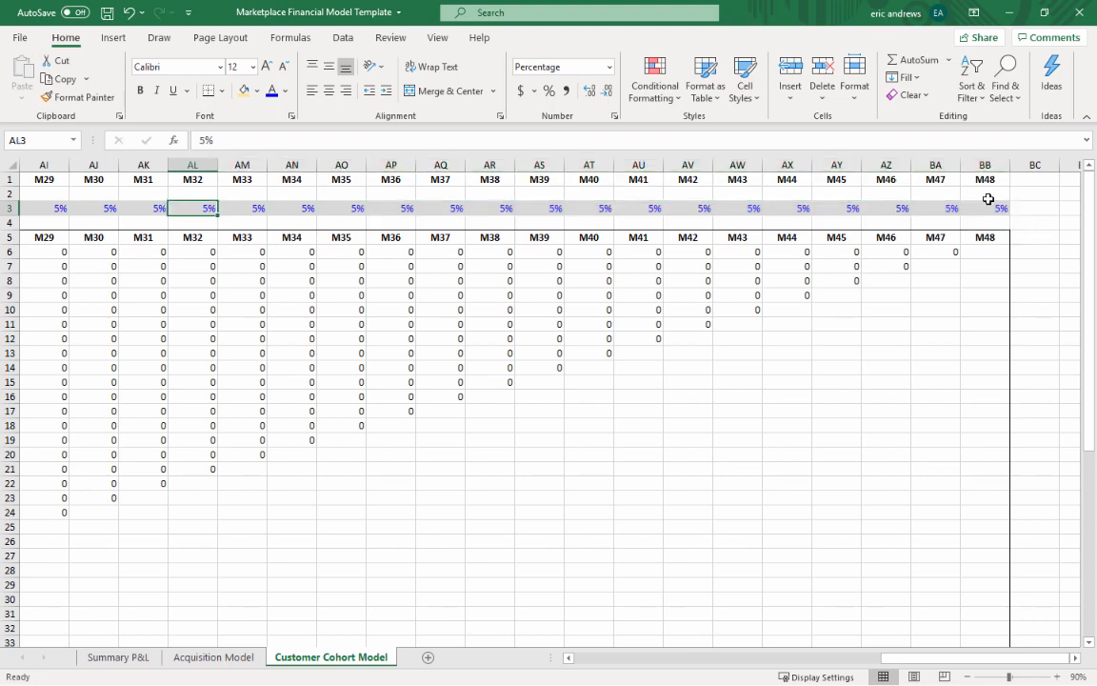
pyautogui.press('Left')
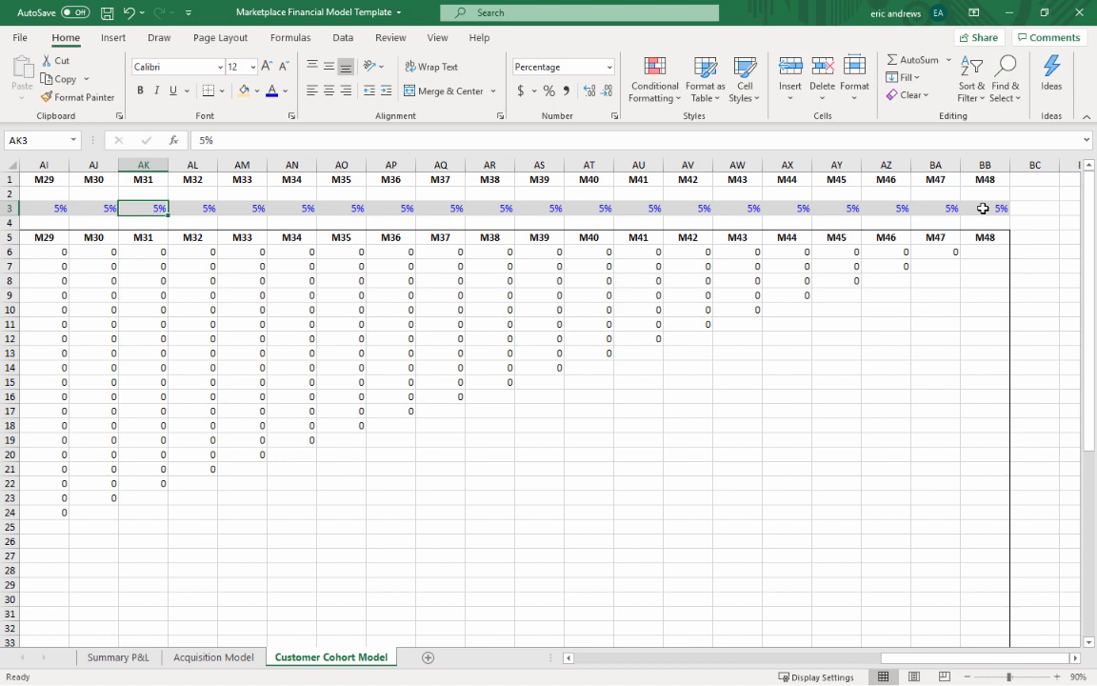
pyautogui.press('Left')
pyautogui.press('Left')
pyautogui.press('Left')
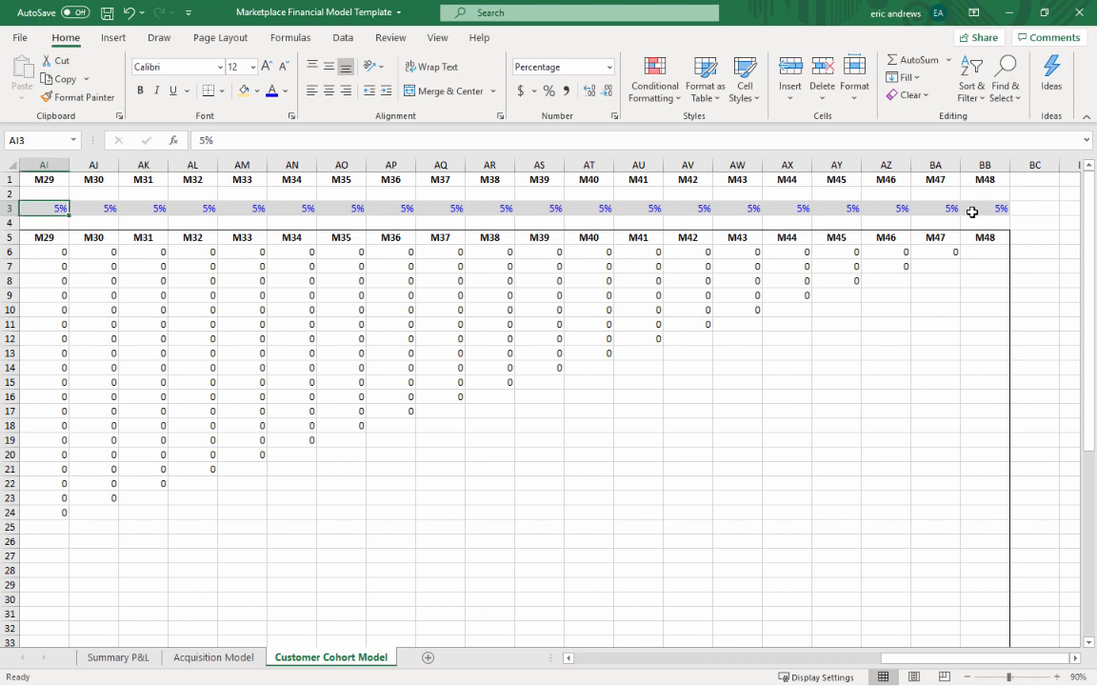
pyautogui.press('Left')
pyautogui.press('Left')
pyautogui.press('Left')
pyautogui.press('Left')
pyautogui.press('Left')
pyautogui.press('Left')
pyautogui.press('Left')
pyautogui.press('Left')
pyautogui.press('Left')
pyautogui.press('Left')
pyautogui.press('Left')
pyautogui.press('Left')
pyautogui.press('Left')
pyautogui.press('Left')
pyautogui.press('Left')
pyautogui.press('Left')
pyautogui.press('Left')
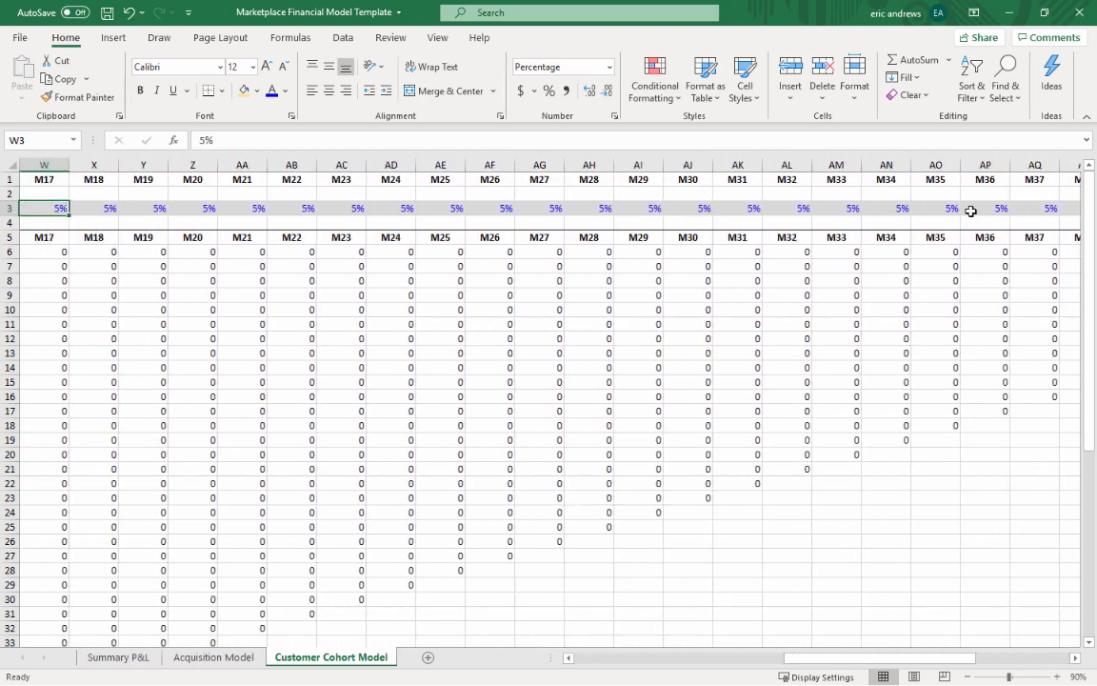
pyautogui.press('Left')
pyautogui.press('Left')
pyautogui.press('Left')
pyautogui.press('Left')
pyautogui.press('Left')
pyautogui.press('Left')
pyautogui.press('Left')
pyautogui.press('Left')
pyautogui.press('Left')
pyautogui.press('Left')
pyautogui.press('Left')
pyautogui.press('Left')
pyautogui.press('Left')
pyautogui.press('Left')
pyautogui.press('Left')
pyautogui.press('Left')
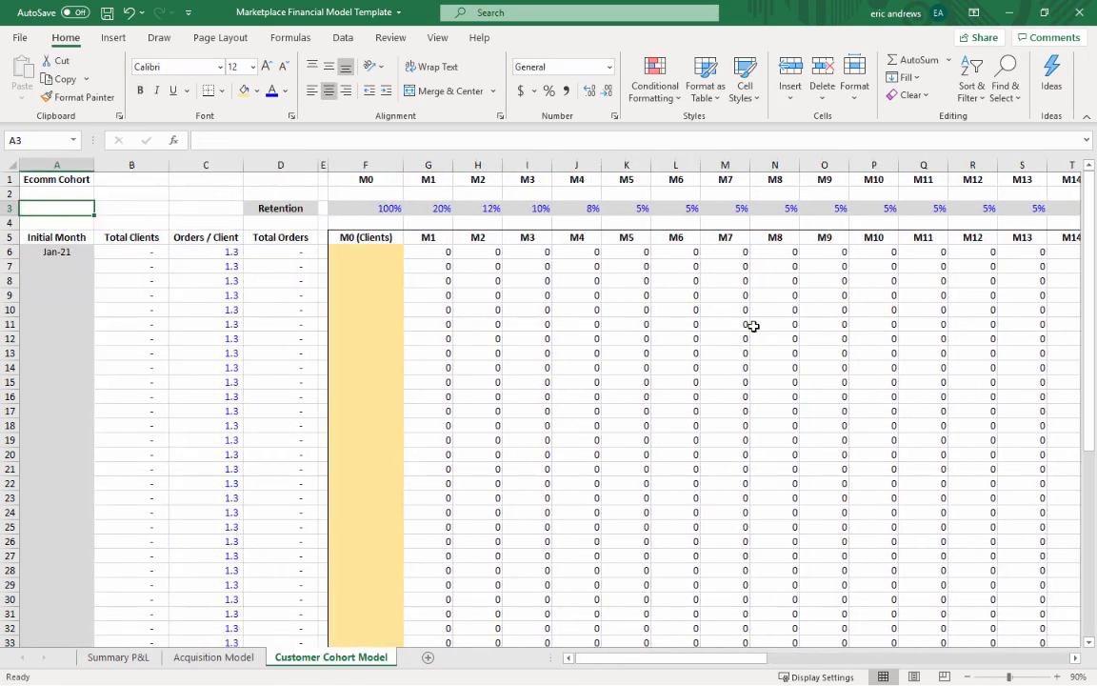
# - Examine the first cohort's M1, M0 and Initial Month cells and the empty Initial Month cell below
pyautogui.click(431, 252)
pyautogui.click(368, 253)
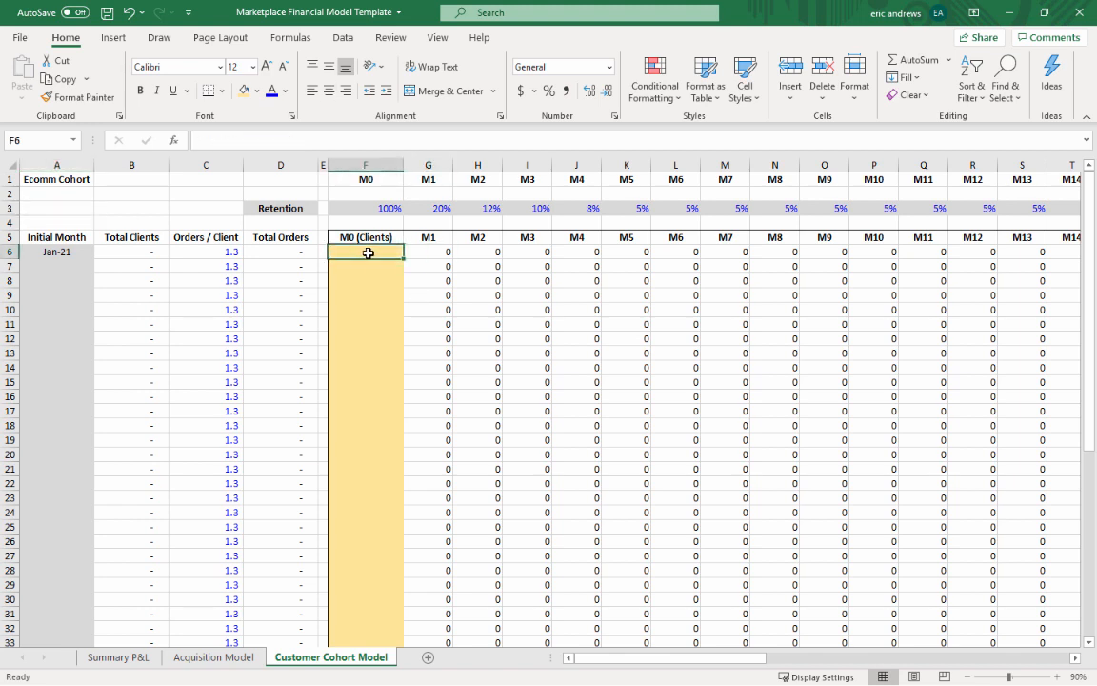
pyautogui.click(55, 251)
pyautogui.click(72, 269)
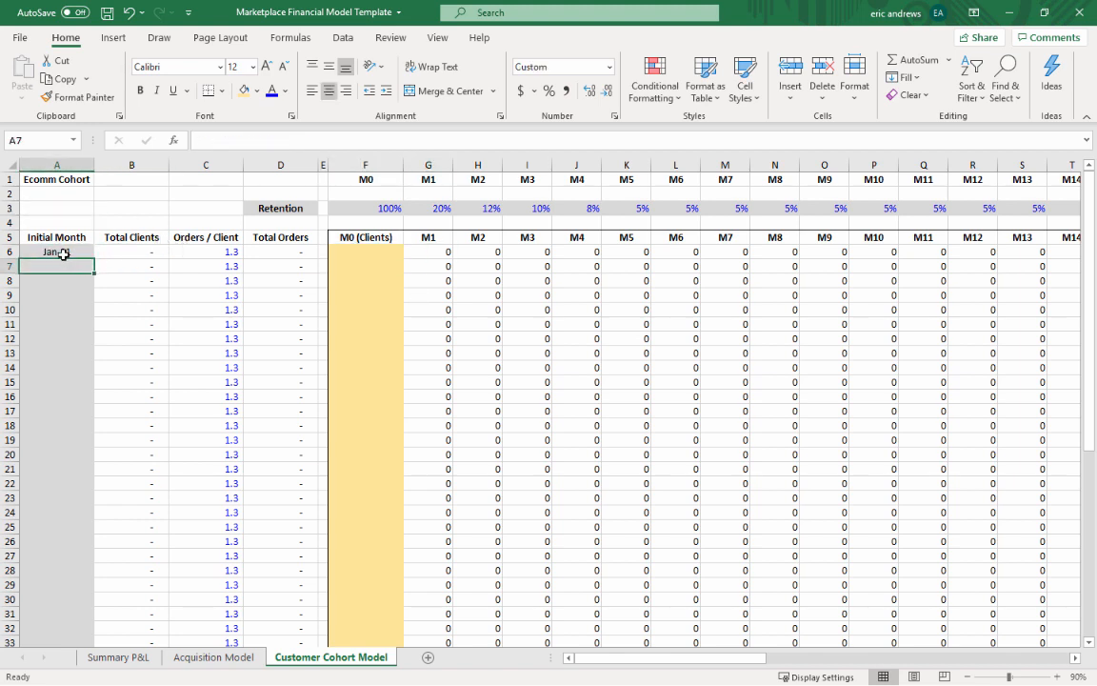
pyautogui.click(60, 251)
pyautogui.click(64, 269)
pyautogui.click(61, 257)
pyautogui.click(63, 265)
pyautogui.write('=')
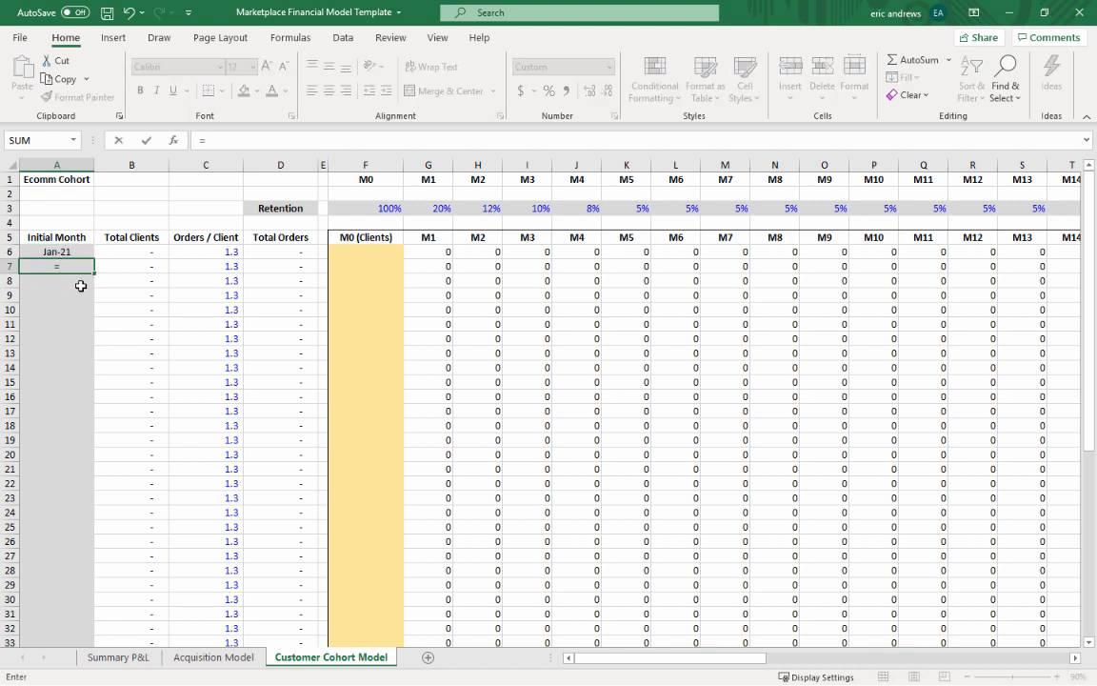
pyautogui.press('Escape')
# - Clear the Jan-21 link from the first Initial Month cell, A6
pyautogui.press('Up')
pyautogui.press('Delete')
pyautogui.press('Down')
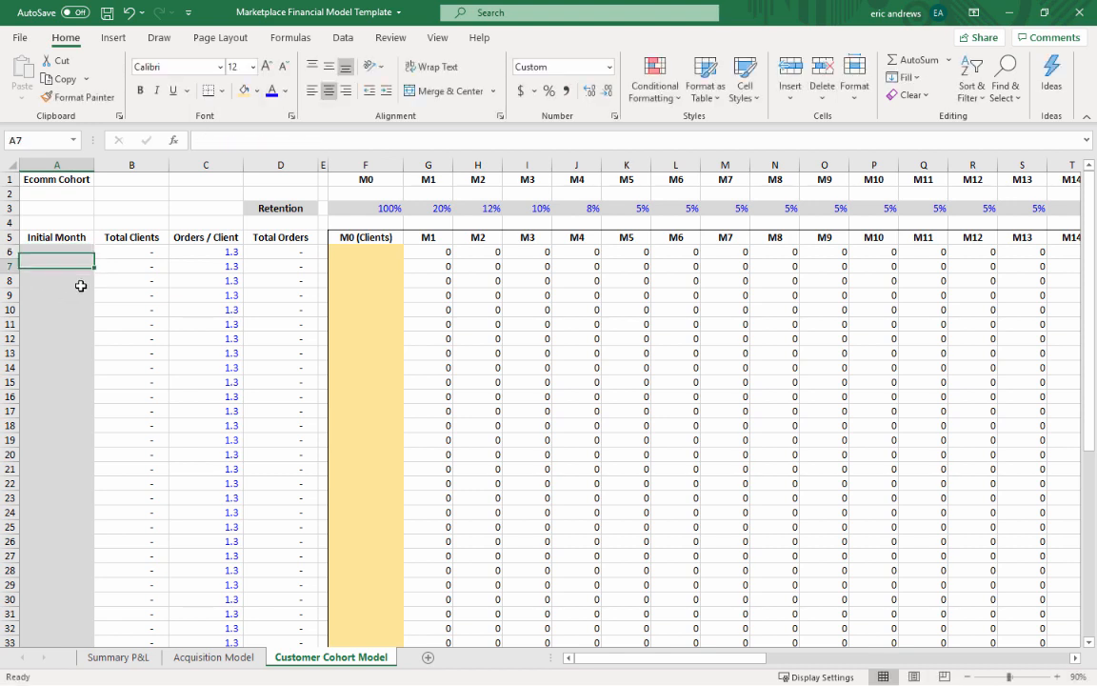
pyautogui.press('Up')
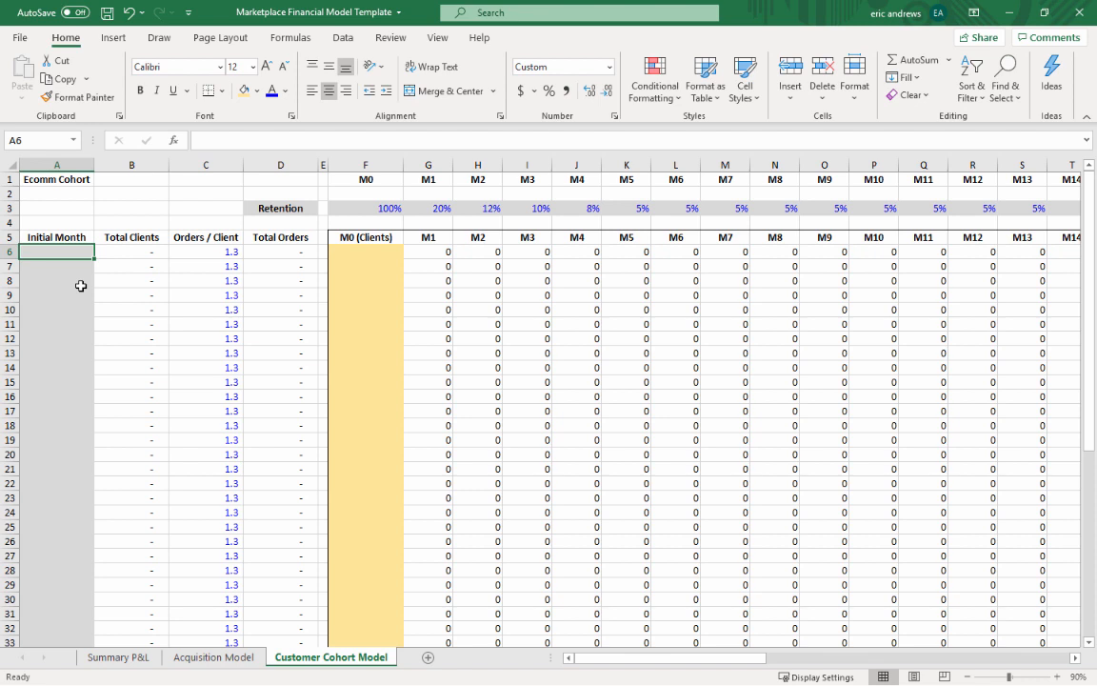
# - Fill the Initial Month cells A6:A53 with a TRANSPOSE array formula linking the Acquisition Model's monthly headers in B1:AW1
pyautogui.hotkey('shift', 'Down')
pyautogui.hotkey('shift', 'Down')
pyautogui.hotkey('shift', 'Down')
pyautogui.hotkey('shift', 'Down')
pyautogui.hotkey('shift', 'Down')
pyautogui.hotkey('shift', 'Down')
pyautogui.hotkey('shift', 'Down')
pyautogui.hotkey('shift', 'Down')
pyautogui.hotkey('shift', 'Down')
pyautogui.hotkey('shift', 'Down')
pyautogui.hotkey('shift', 'Down')
pyautogui.hotkey('shift', 'Down')
pyautogui.hotkey('shift', 'Down')
pyautogui.hotkey('shift', 'Down')
pyautogui.hotkey('shift', 'Down')
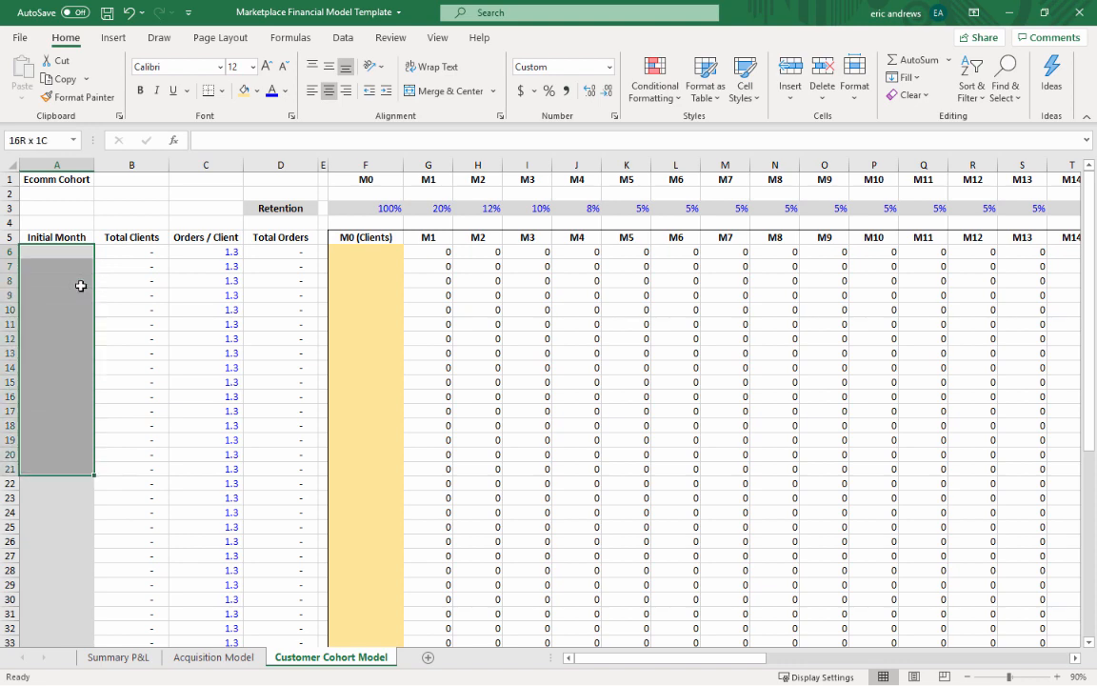
pyautogui.hotkey('shift', 'Down')
pyautogui.hotkey('shift', 'Down')
pyautogui.hotkey('shift', 'Down')
pyautogui.hotkey('shift', 'Down')
pyautogui.hotkey('shift', 'Down')
pyautogui.hotkey('shift', 'Down')
pyautogui.hotkey('shift', 'Down')
pyautogui.hotkey('shift', 'Down')
pyautogui.hotkey('shift', 'Down')
pyautogui.hotkey('shift', 'Down')
pyautogui.hotkey('shift', 'Down')
pyautogui.hotkey('shift', 'Down')
pyautogui.hotkey('shift', 'Down')
pyautogui.hotkey('shift', 'Down')
pyautogui.hotkey('shift', 'Down')
pyautogui.hotkey('shift', 'Down')
pyautogui.hotkey('shift', 'Down')
pyautogui.hotkey('shift', 'Down')
pyautogui.hotkey('shift', 'Down')
pyautogui.hotkey('shift', 'Down')
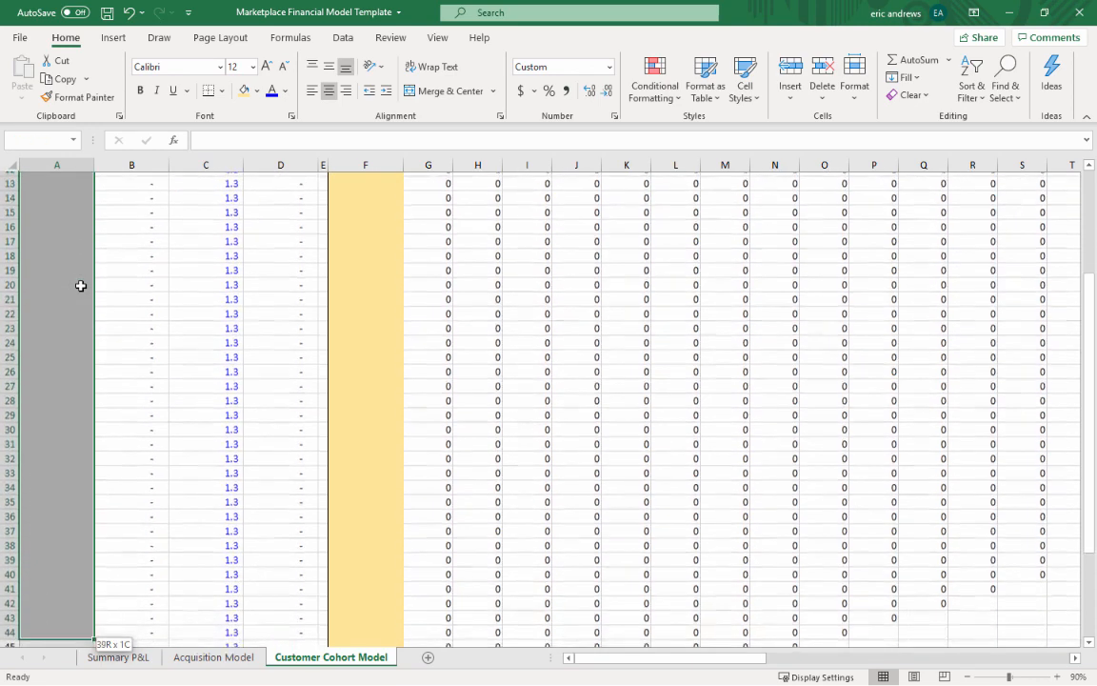
pyautogui.hotkey('shift', 'Down')
pyautogui.hotkey('shift', 'Down')
pyautogui.hotkey('shift', 'Down')
pyautogui.hotkey('shift', 'Down')
pyautogui.hotkey('shift', 'Down')
pyautogui.hotkey('shift', 'Down')
pyautogui.hotkey('shift', 'Down')
pyautogui.hotkey('shift', 'Down')
pyautogui.hotkey('shift', 'Down')
pyautogui.hotkey('shift', 'Down')
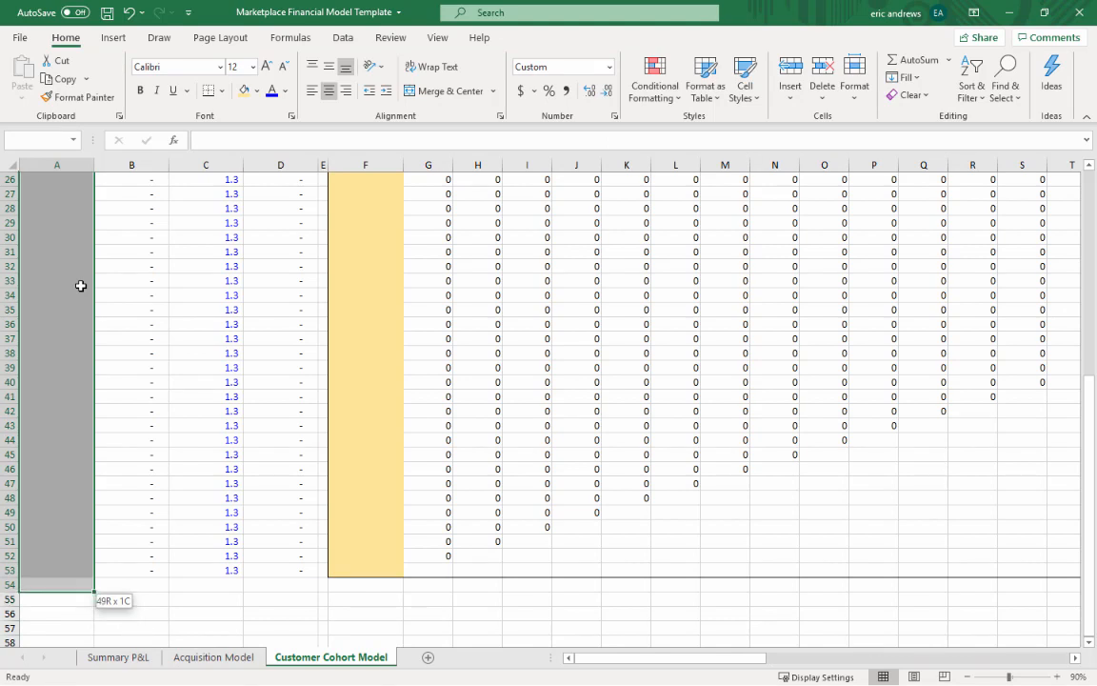
pyautogui.hotkey('shift', 'Up')
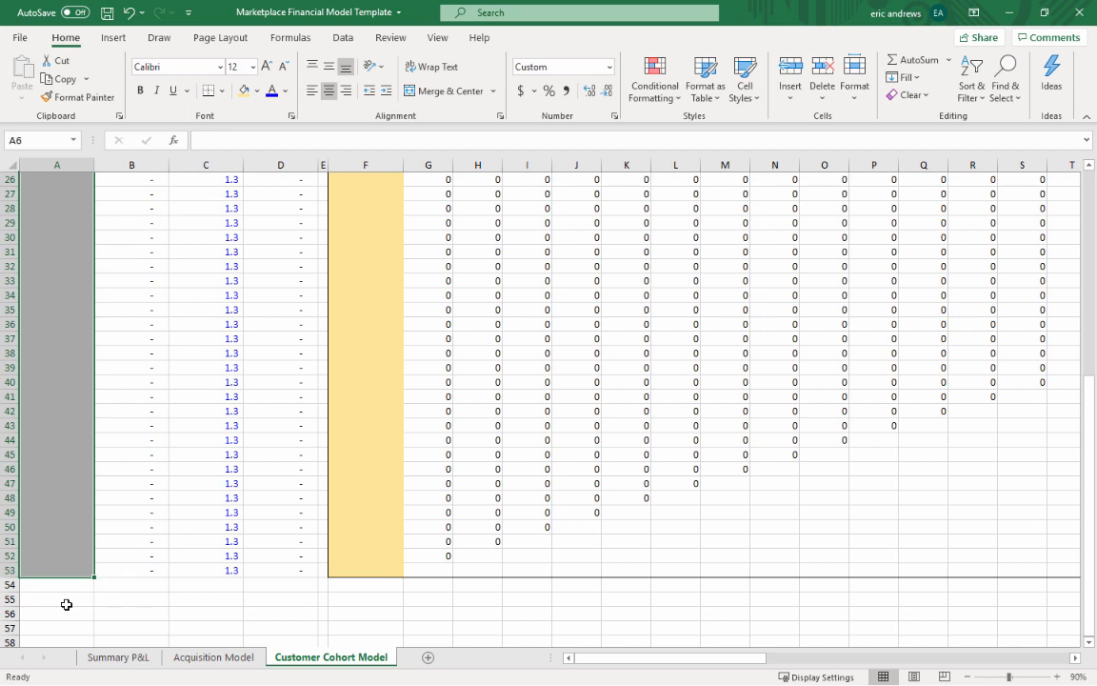
pyautogui.write('=transpose(')
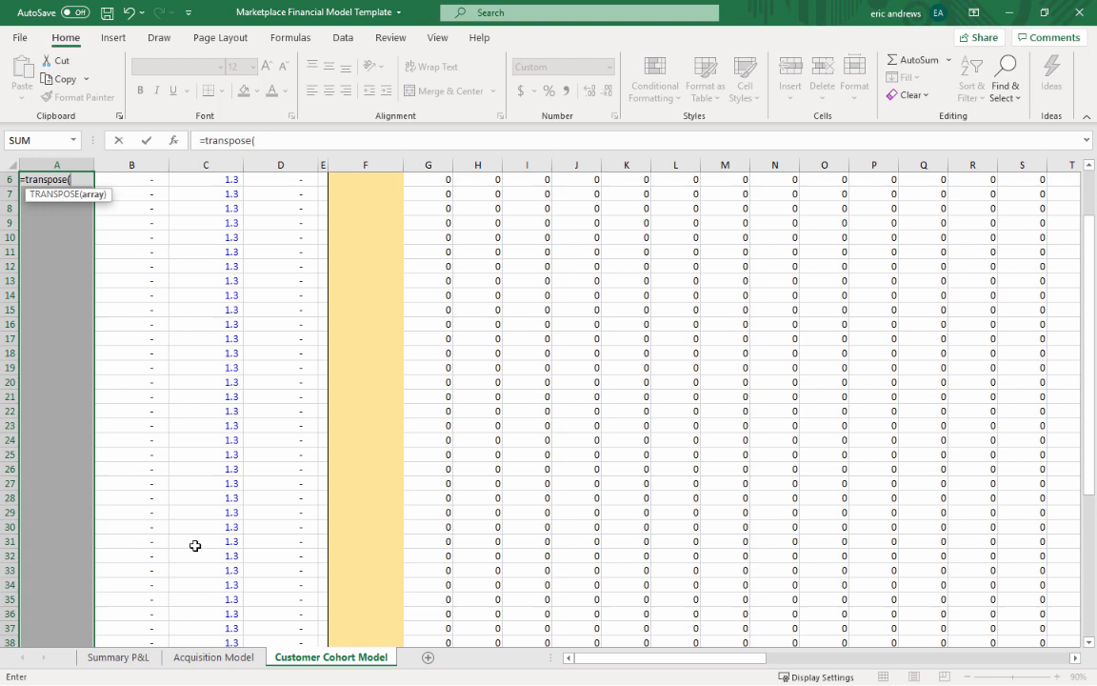
pyautogui.click(212, 657)
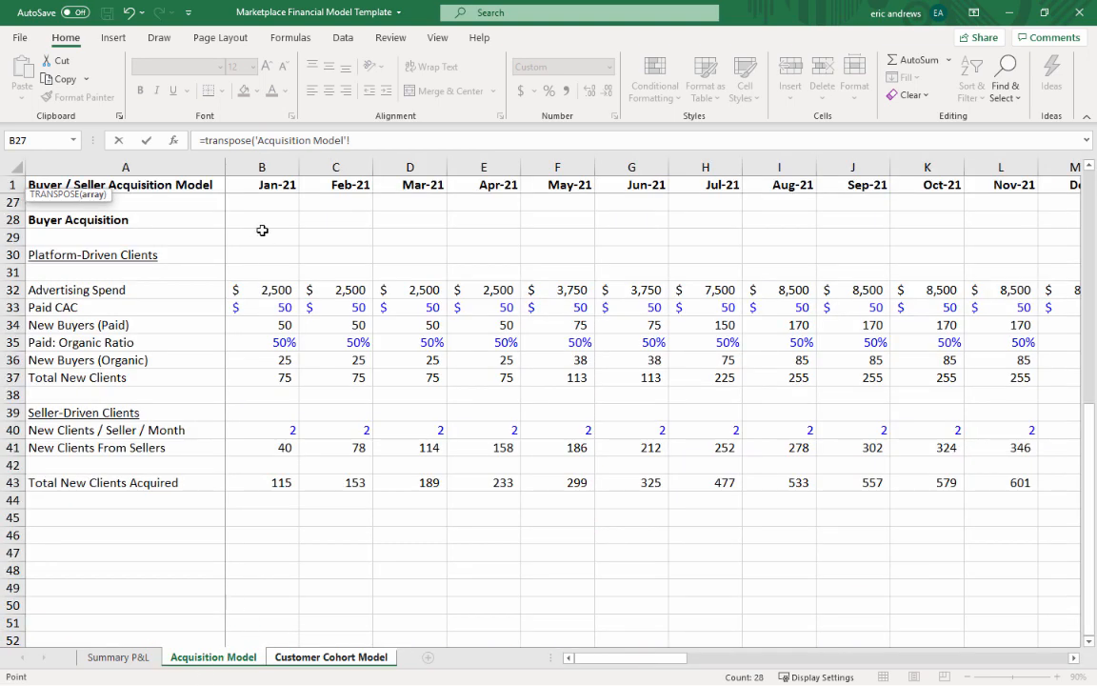
pyautogui.scroll(2, 255, 219)
pyautogui.scroll(6, 256, 220)
pyautogui.scroll(-2, 249, 237)
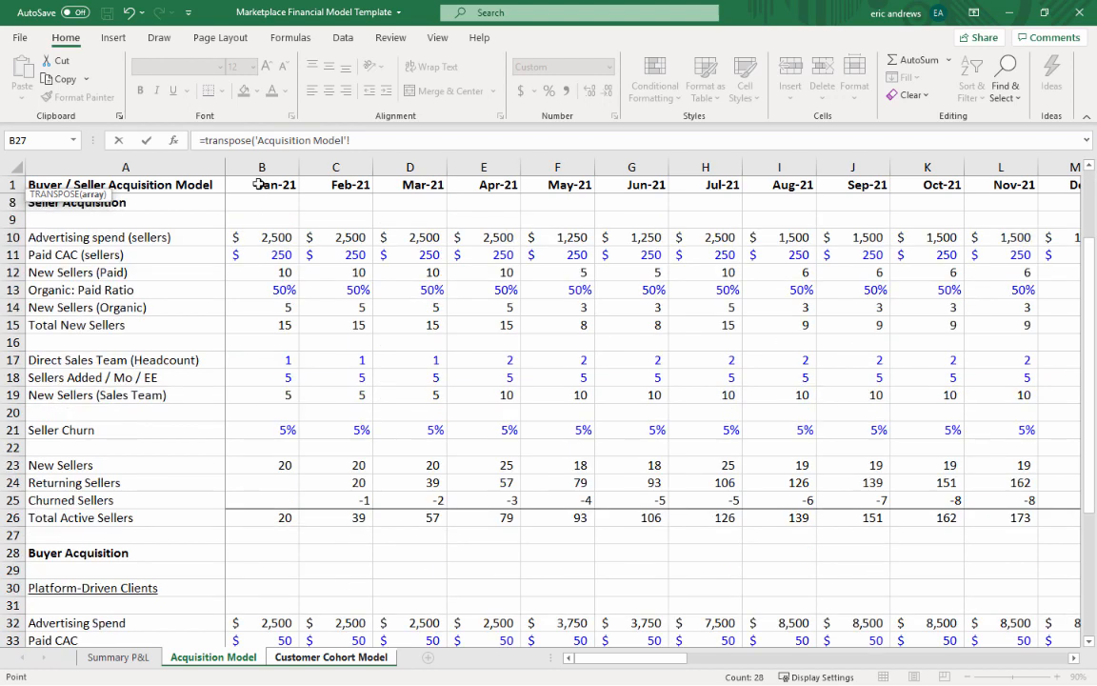
pyautogui.click(258, 184)
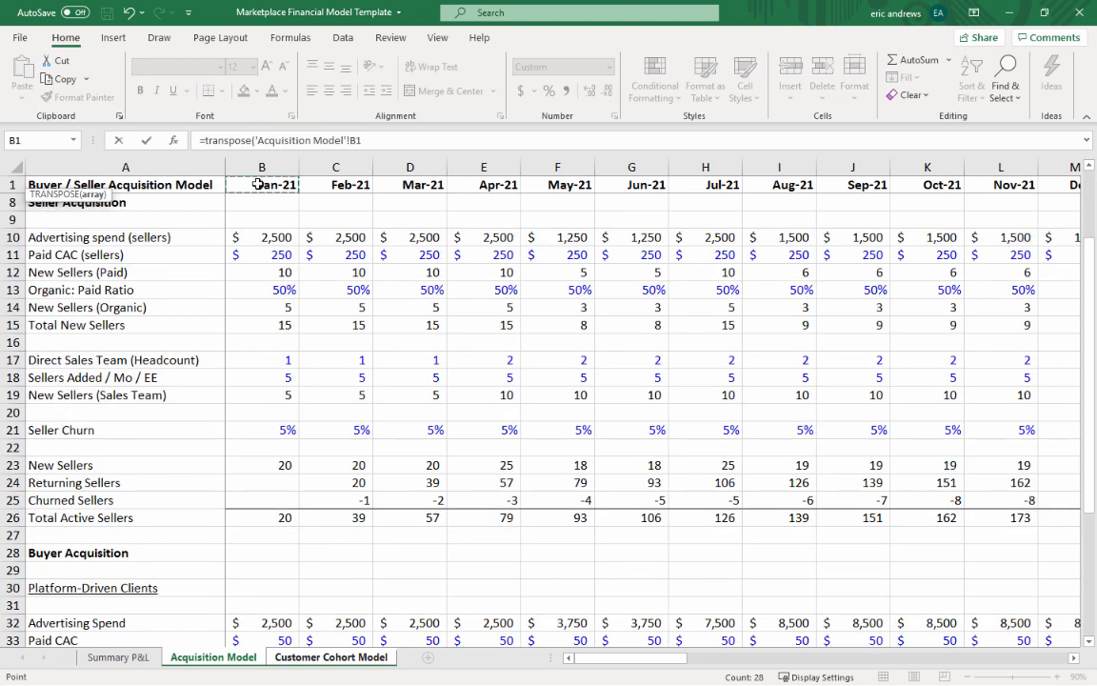
pyautogui.hotkey('shift', 'Right')
pyautogui.hotkey('shift', 'Right')
pyautogui.hotkey('shift', 'Right')
pyautogui.hotkey('shift', 'Right')
pyautogui.hotkey('shift', 'Right')
pyautogui.hotkey('shift', 'Right')
pyautogui.hotkey('shift', 'Right')
pyautogui.hotkey('shift', 'Right')
pyautogui.hotkey('shift', 'Right')
pyautogui.hotkey('shift', 'Right')
pyautogui.hotkey('shift', 'Right')
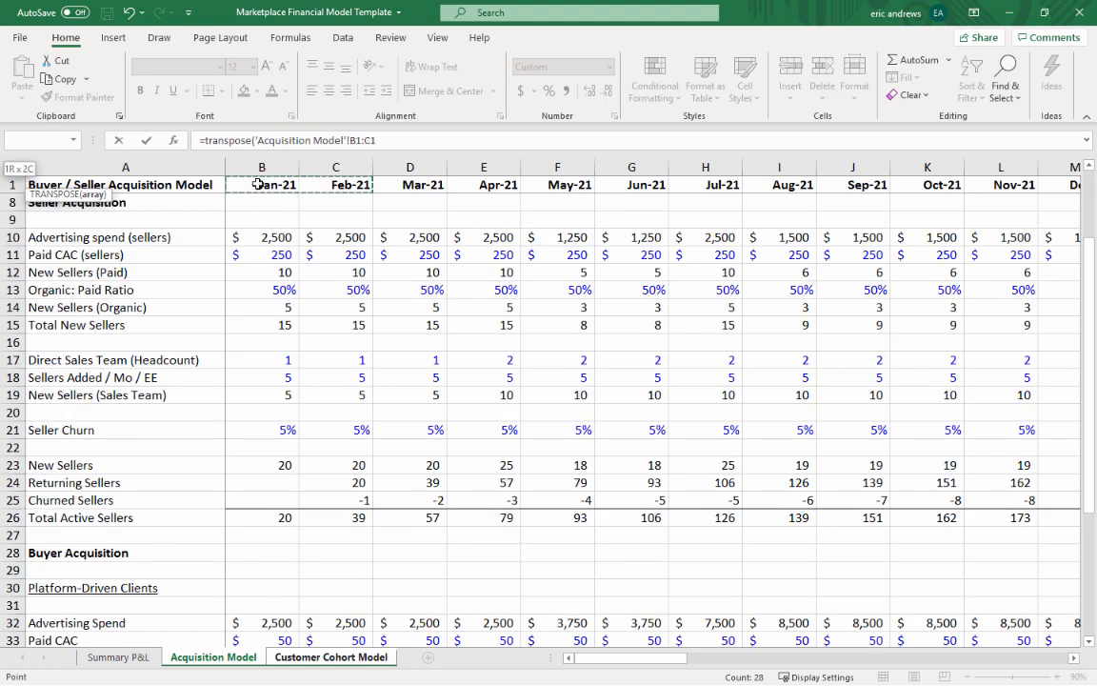
pyautogui.hotkey('shift', 'Right')
pyautogui.hotkey('shift', 'Right')
pyautogui.hotkey('shift', 'Right')
pyautogui.hotkey('shift', 'Right')
pyautogui.hotkey('shift', 'Right')
pyautogui.hotkey('shift', 'Right')
pyautogui.hotkey('shift', 'Right')
pyautogui.hotkey('shift', 'Right')
pyautogui.hotkey('shift', 'Right')
pyautogui.hotkey('shift', 'Right')
pyautogui.hotkey('shift', 'Right')
pyautogui.hotkey('shift', 'Right')
pyautogui.hotkey('shift', 'Right')
pyautogui.hotkey('shift', 'Right')
pyautogui.hotkey('shift', 'Right')
pyautogui.hotkey('shift', 'Right')
pyautogui.hotkey('shift', 'Right')
pyautogui.hotkey('shift', 'Right')
pyautogui.hotkey('shift', 'Right')
pyautogui.hotkey('shift', 'Right')
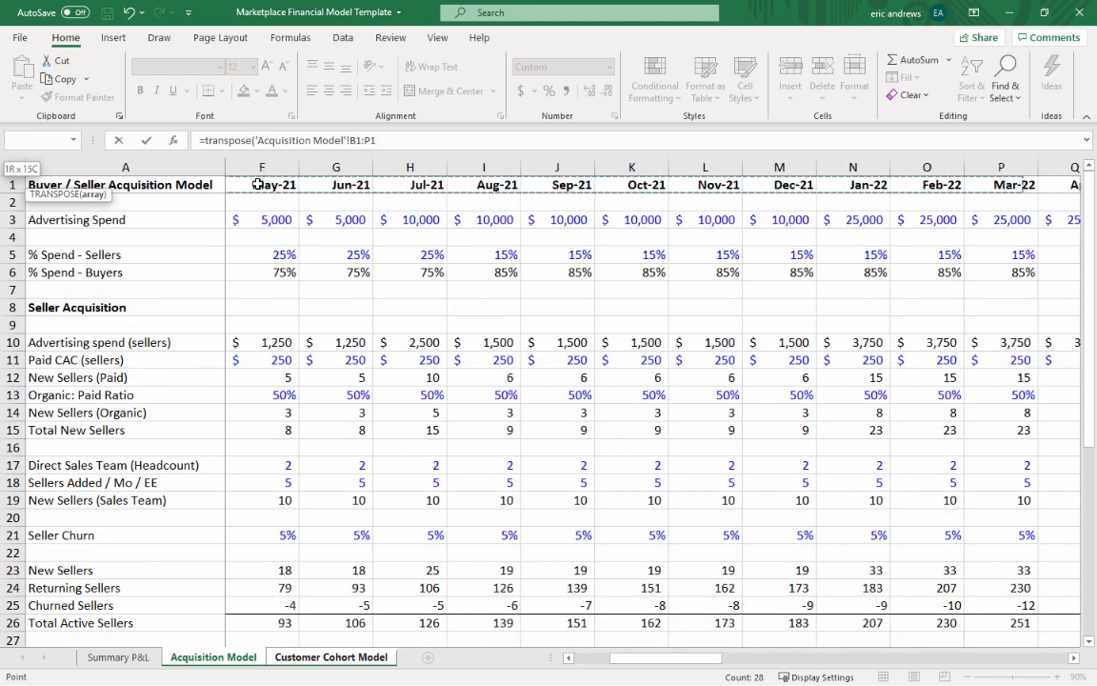
pyautogui.hotkey('shift', 'Right')
pyautogui.hotkey('shift', 'Right')
pyautogui.hotkey('shift', 'Right')
pyautogui.hotkey('shift', 'Right')
pyautogui.hotkey('shift', 'Right')
pyautogui.hotkey('shift', 'Right')
pyautogui.hotkey('shift', 'Right')
pyautogui.hotkey('shift', 'Right')
pyautogui.hotkey('shift', 'Right')
pyautogui.hotkey('shift', 'Right')
pyautogui.hotkey('shift', 'Right')
pyautogui.hotkey('shift', 'Right')
pyautogui.hotkey('shift', 'Right')
pyautogui.hotkey('shift', 'Right')
pyautogui.hotkey('shift', 'Right')
pyautogui.hotkey('shift', 'Right')
pyautogui.hotkey('shift', 'Right')
pyautogui.hotkey('shift', 'Right')
pyautogui.hotkey('shift', 'Right')
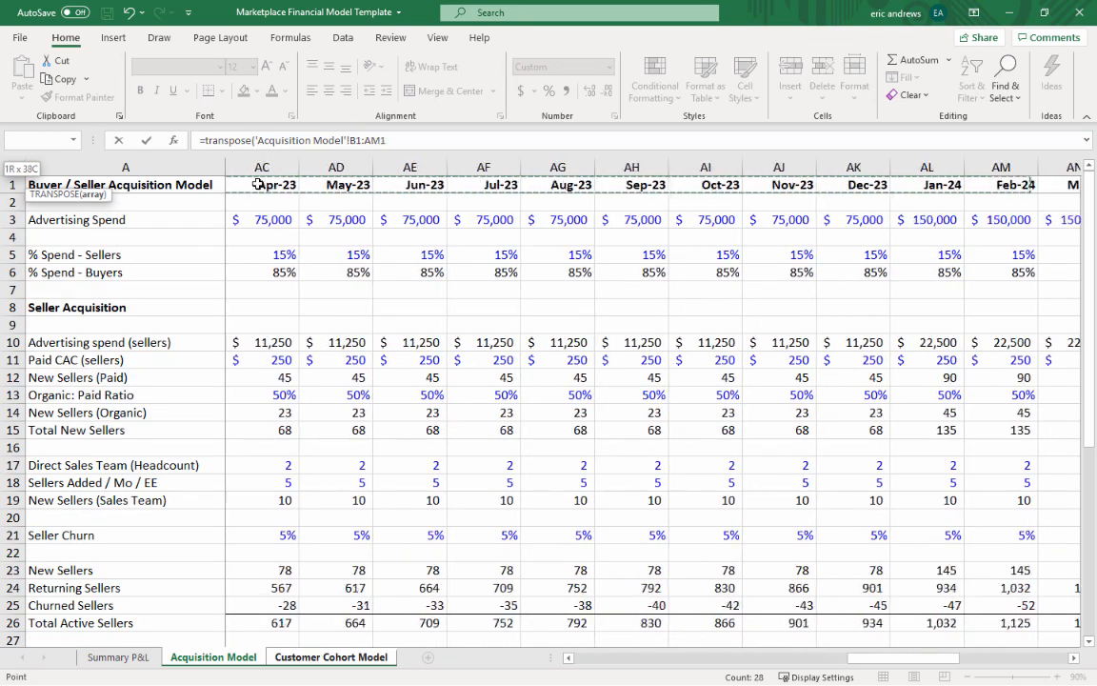
pyautogui.hotkey('shift', 'Left')
pyautogui.hotkey('shift', 'Left')
pyautogui.hotkey('shift', 'Left')
pyautogui.hotkey('shift', 'Left')
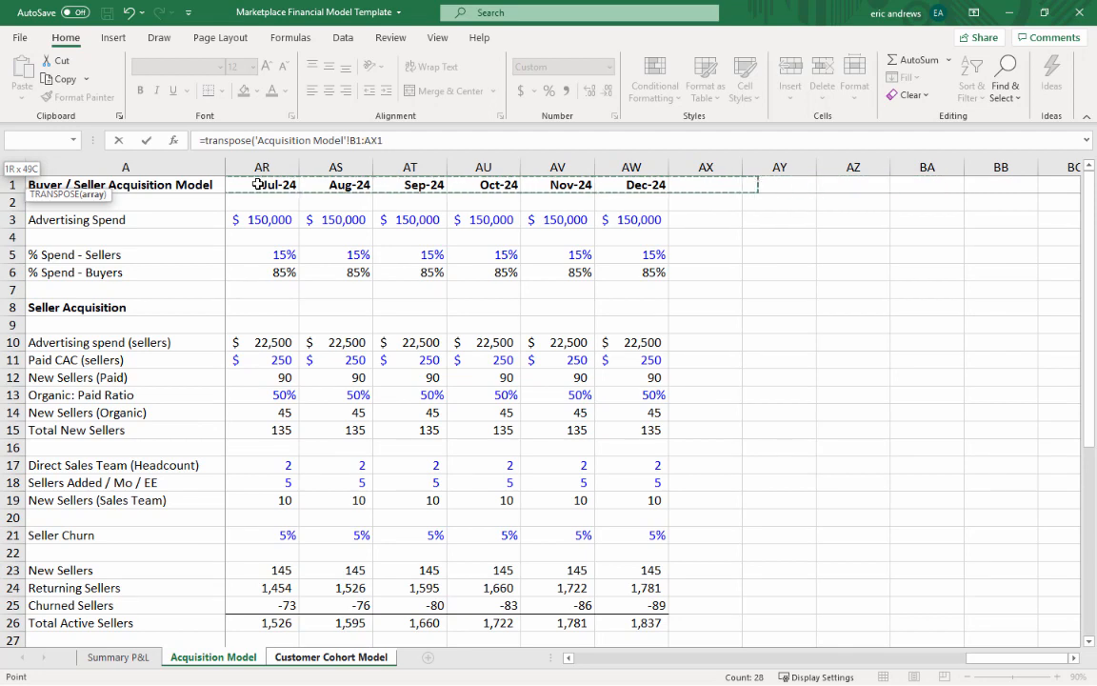
pyautogui.write(')')
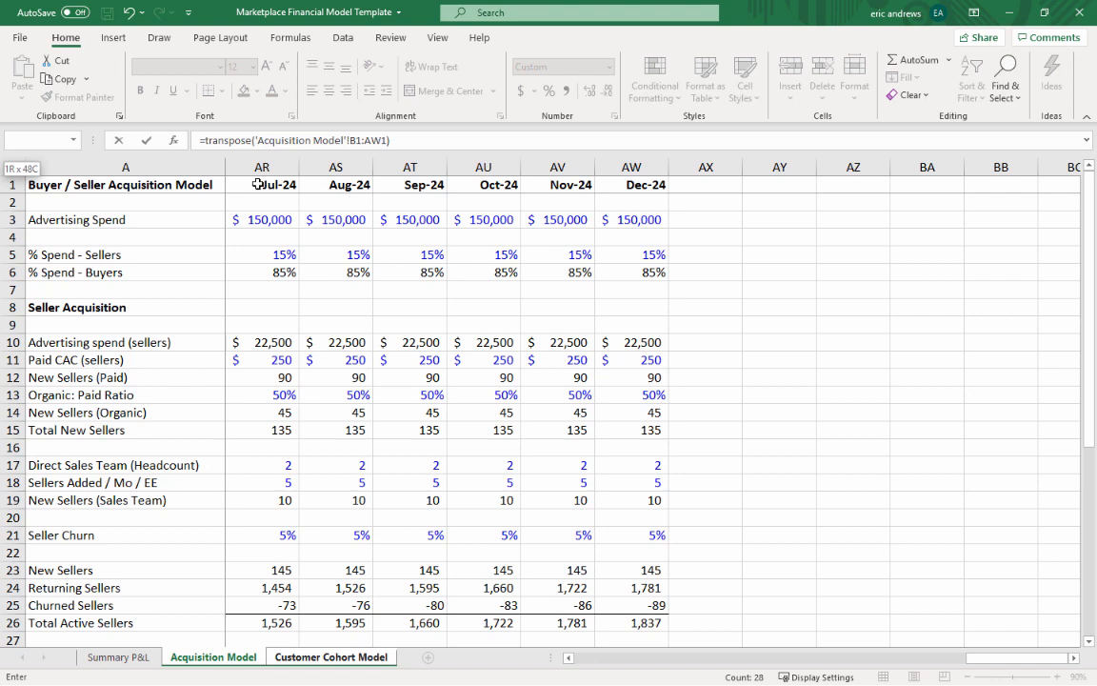
pyautogui.hotkey('ctrl', 'shift', 'Return')
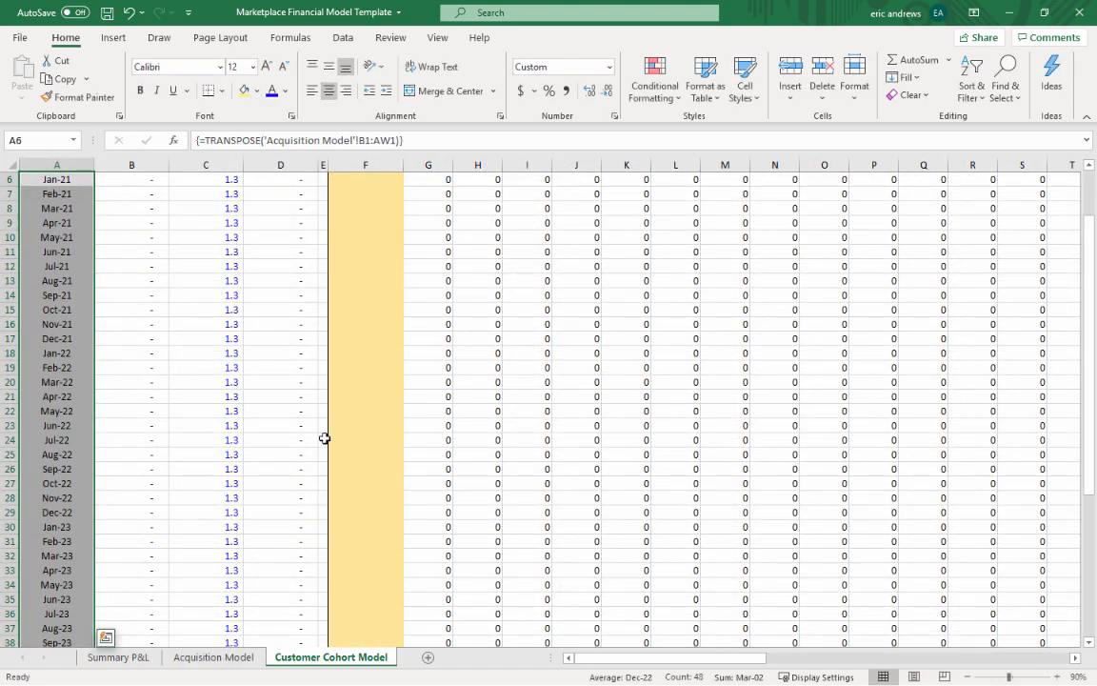
# - Review the transposed months down the whole Initial Month column and return to the first cohort
pyautogui.scroll(2, 205, 380)
pyautogui.scroll(-20, 196, 373)
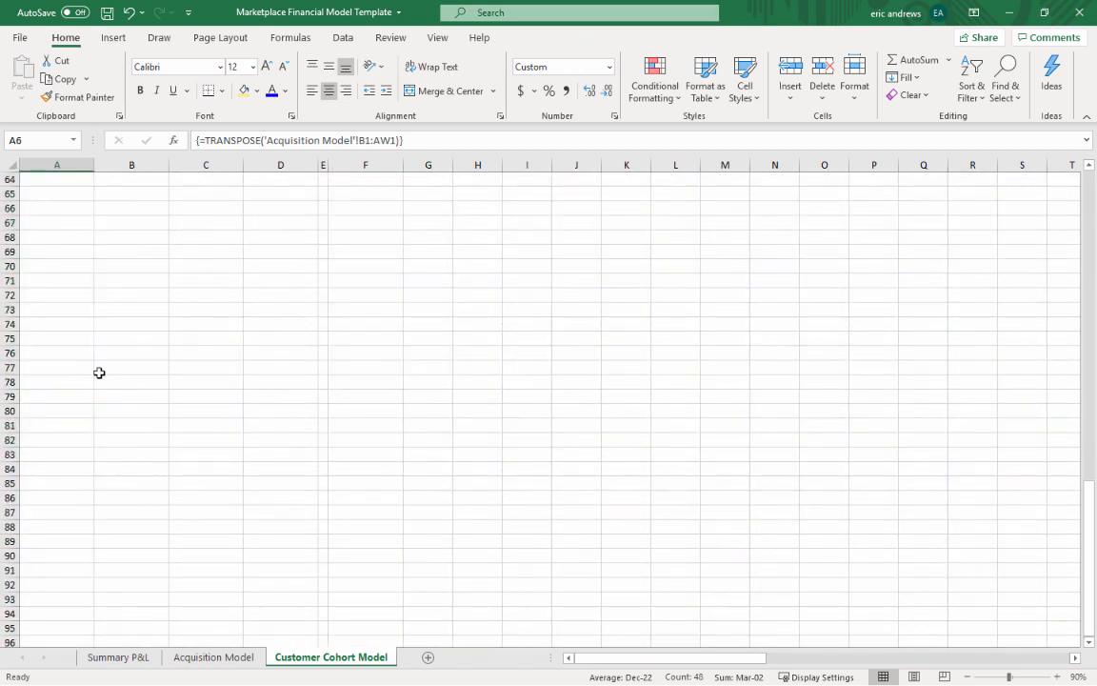
pyautogui.scroll(10, 99, 373)
pyautogui.click(72, 359)
pyautogui.scroll(4, 67, 334)
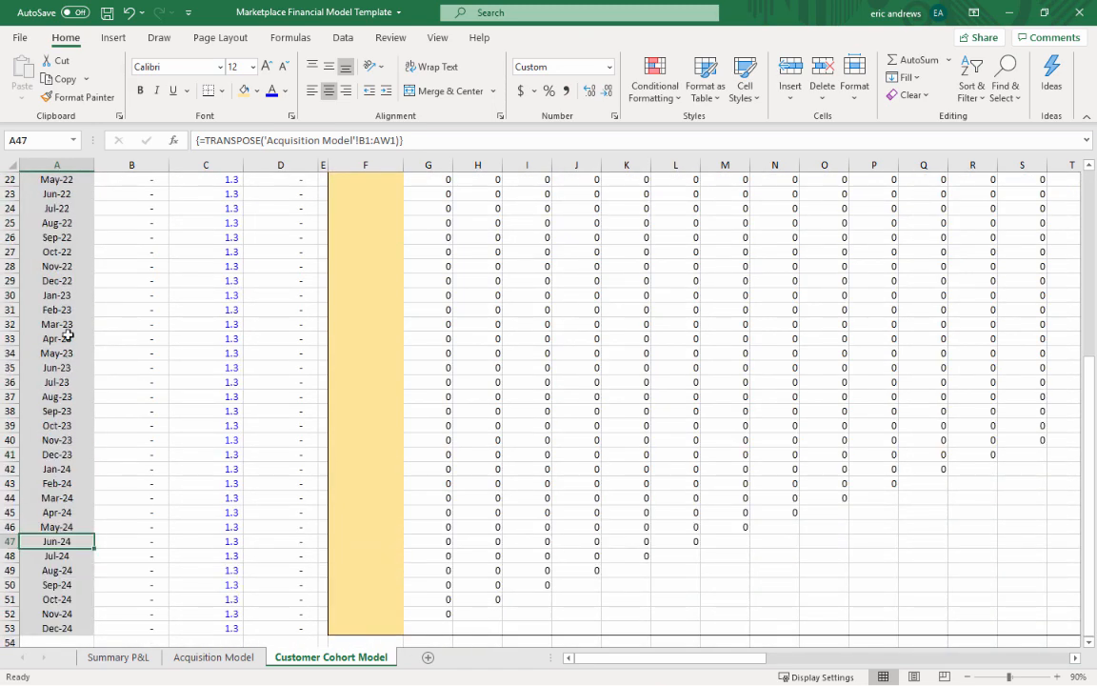
pyautogui.click(65, 323)
pyautogui.scroll(7, 66, 324)
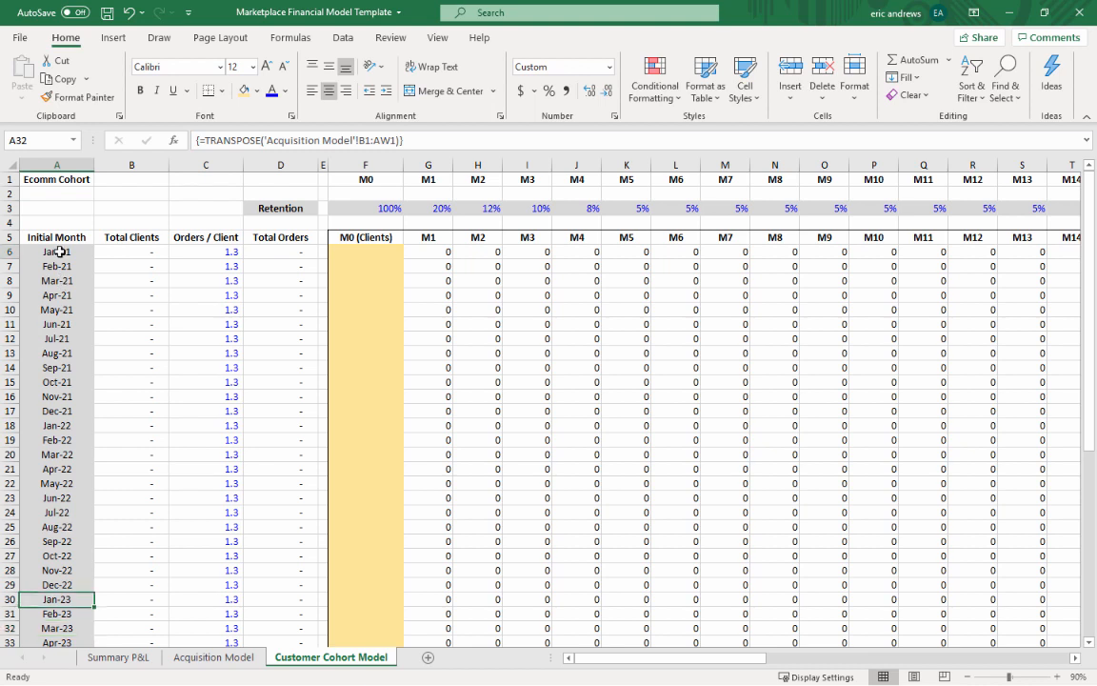
# - Compare the Jan-21, Feb-21, Aug-21 and Dec-21 cohort months with their M0 (Clients) cells
pyautogui.click(59, 251)
pyautogui.click(347, 253)
pyautogui.click(53, 266)
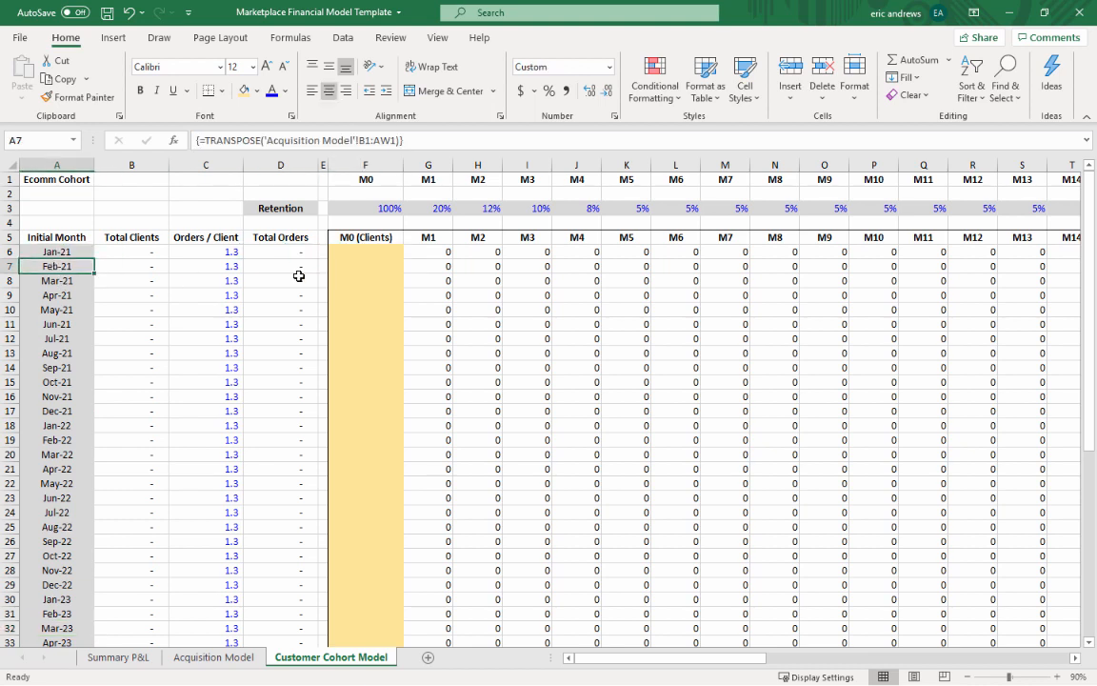
pyautogui.click(347, 267)
pyautogui.press('Home')
pyautogui.click(362, 267)
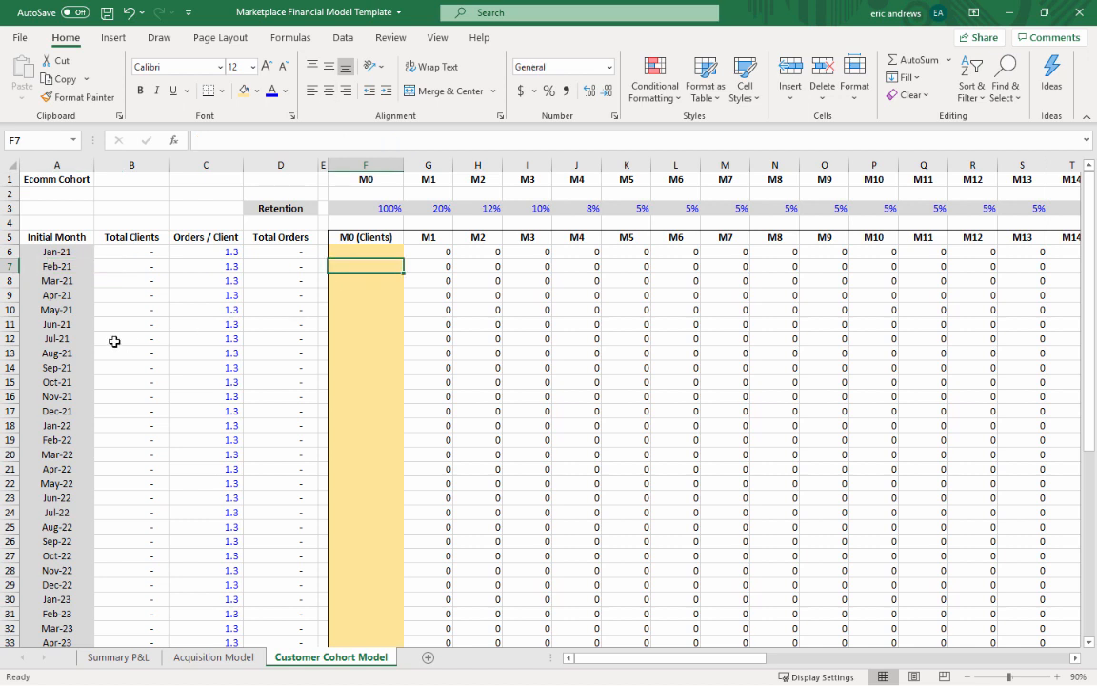
pyautogui.click(59, 352)
pyautogui.click(352, 357)
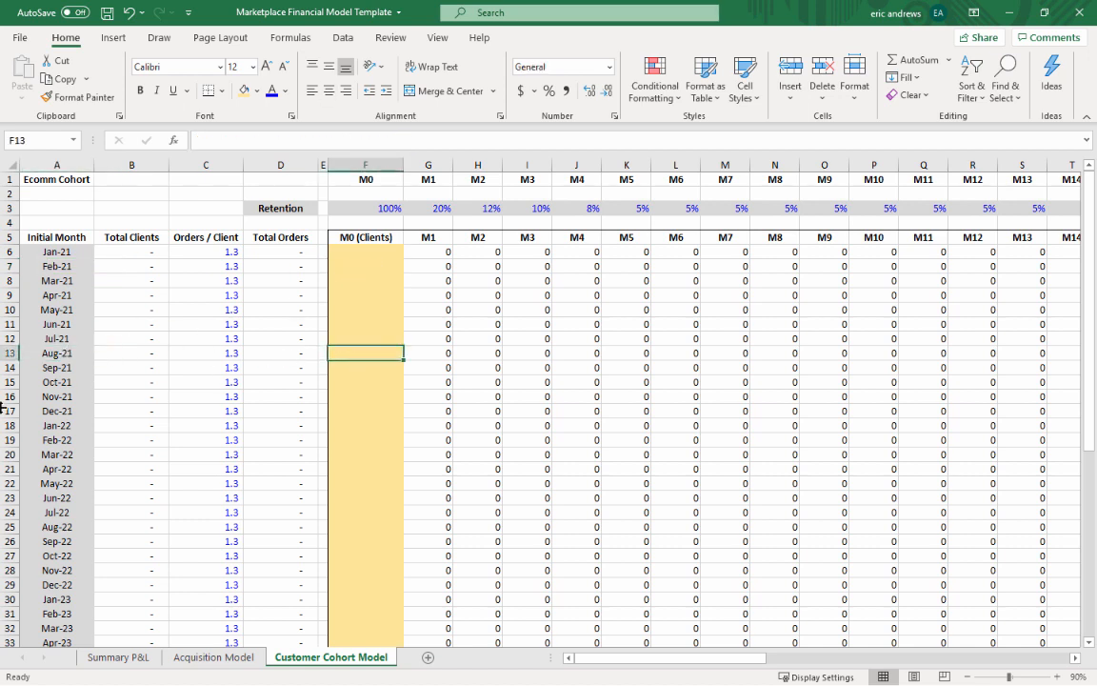
pyautogui.click(49, 410)
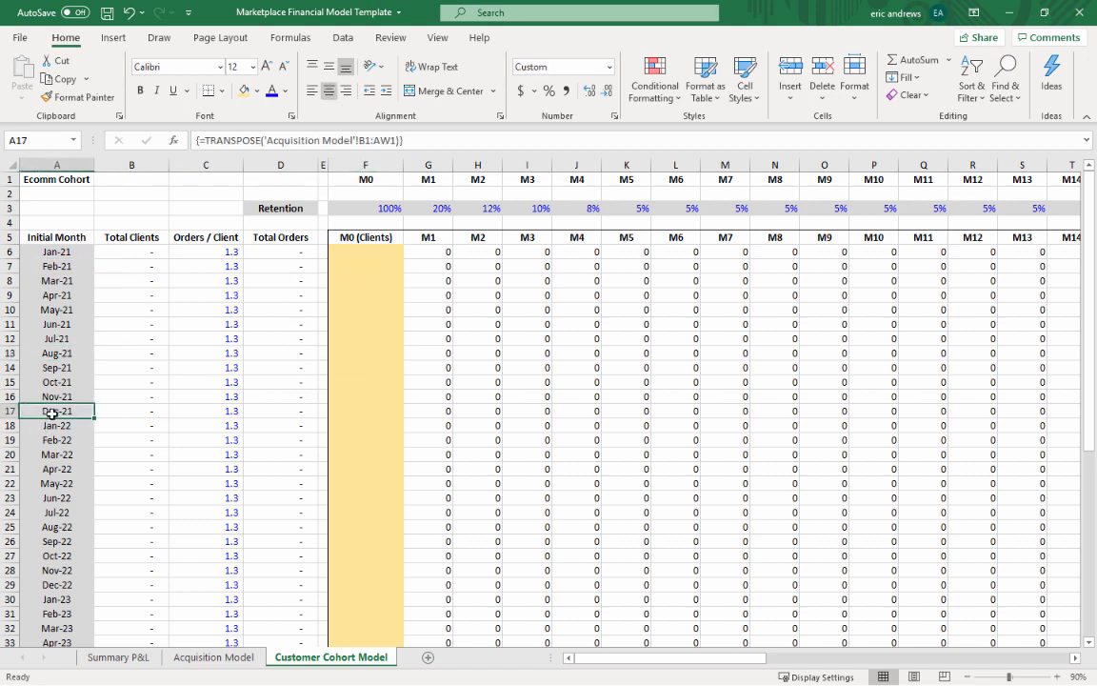
pyautogui.click(335, 411)
# - Fill the M0 (Clients) cells from F6 down to the last cohort with a TRANSPOSE array formula linking Total New Clients Acquired, 'Acquisition Model'!B43:AW43
pyautogui.moveTo(362, 247); pyautogui.dragTo(371, 623)
pyautogui.scroll(7, 527, 460)
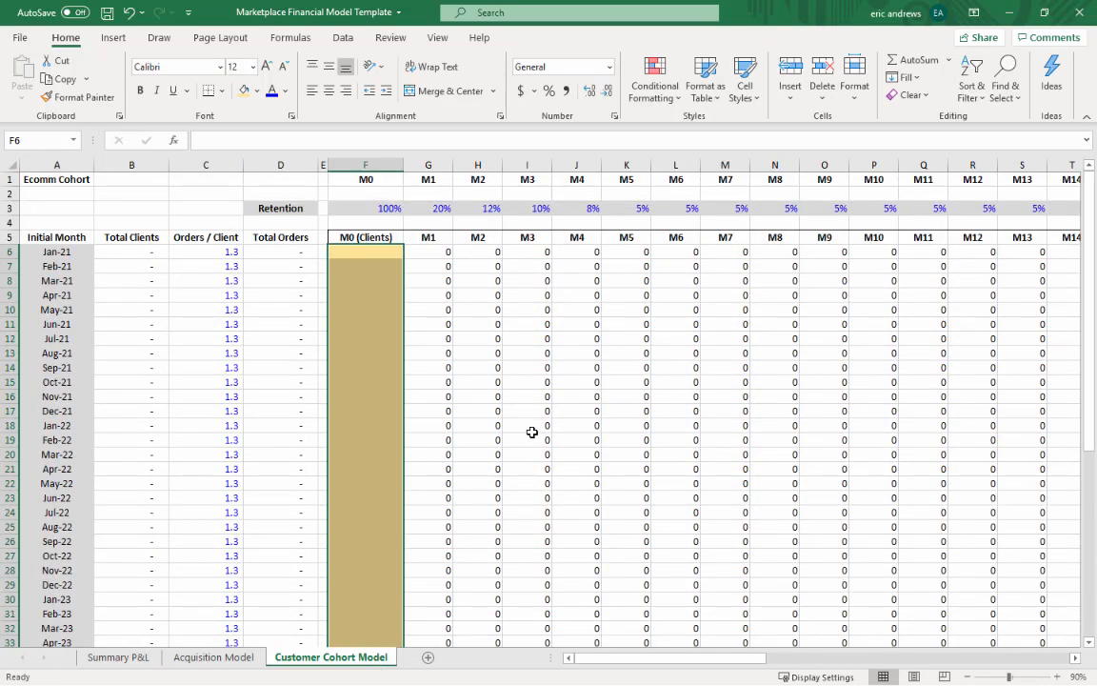
pyautogui.write('=tran')
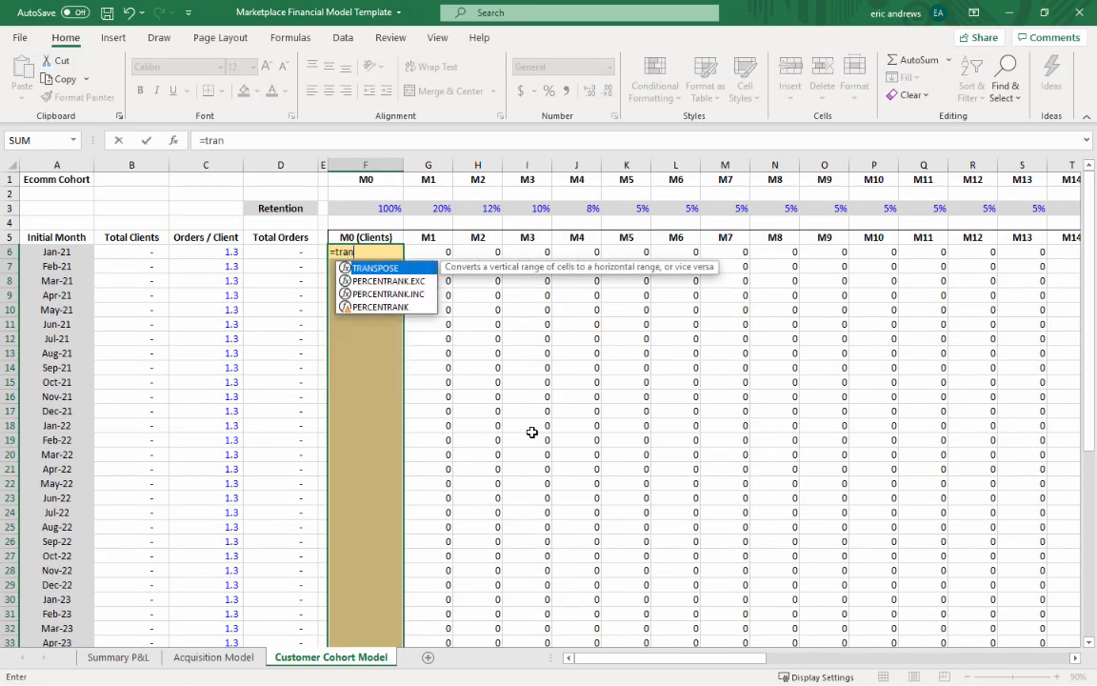
pyautogui.write('spose(')
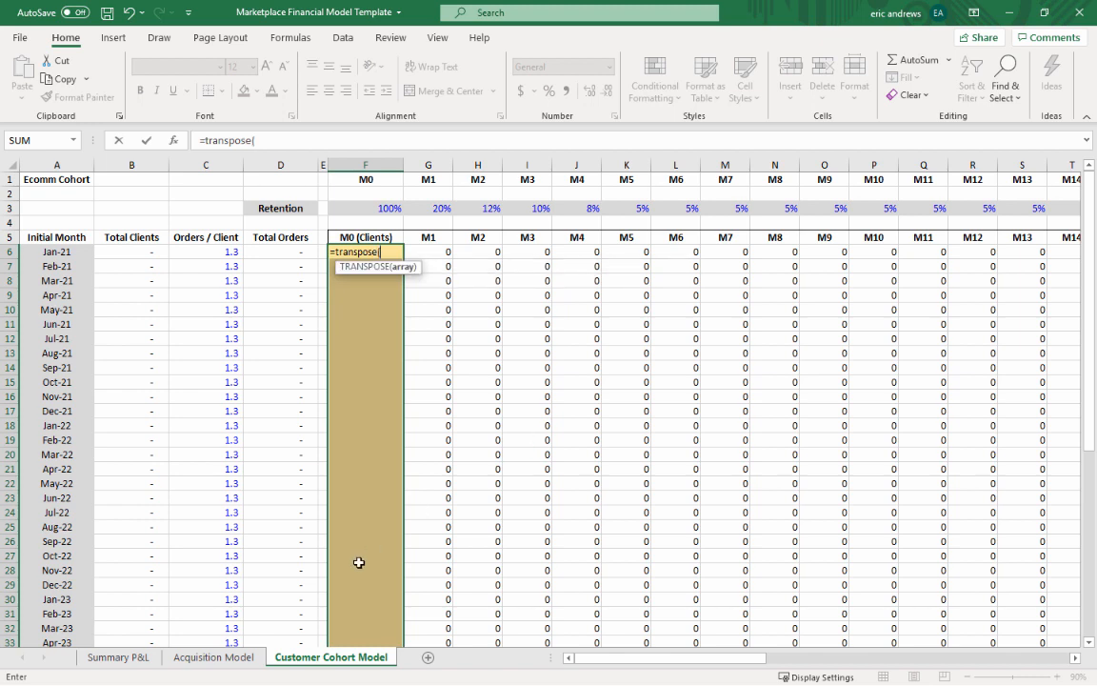
pyautogui.click(211, 659)
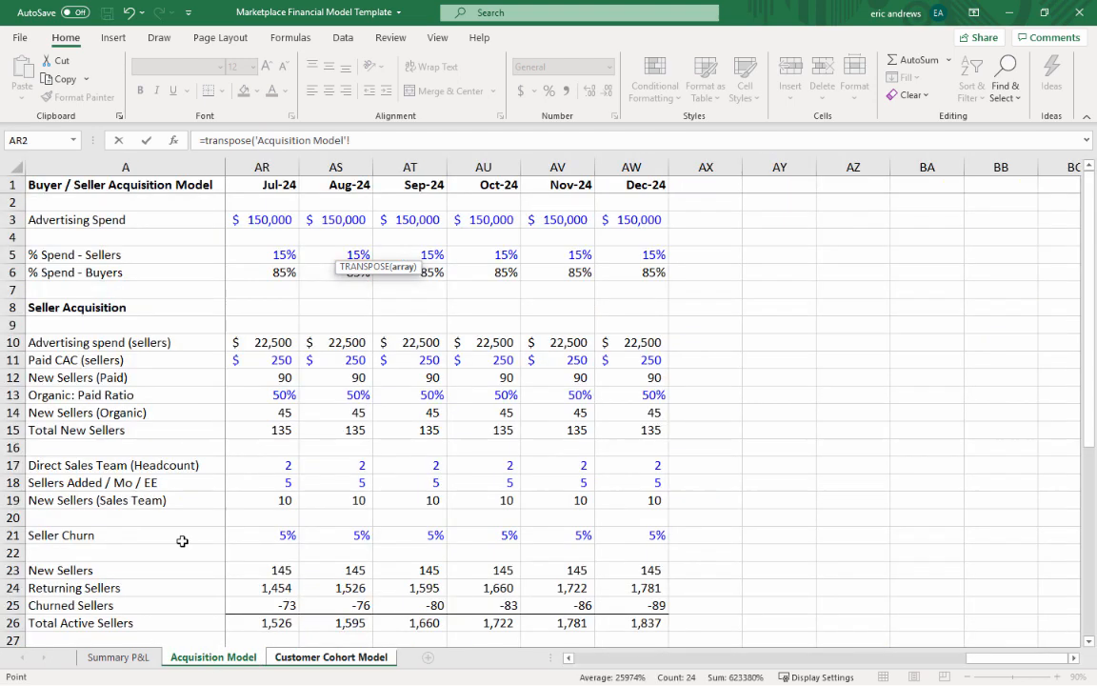
pyautogui.scroll(-9, 185, 545)
pyautogui.click(291, 447)
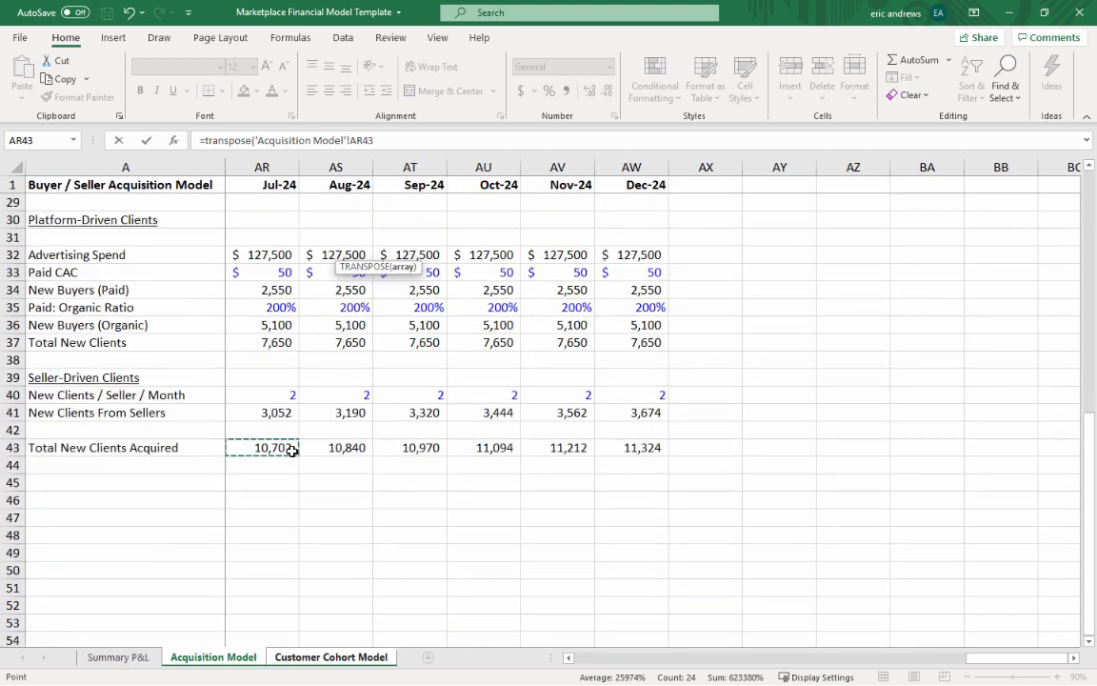
pyautogui.press('Left')
pyautogui.press('Left')
pyautogui.press('Left')
pyautogui.press('Left')
pyautogui.press('Left')
pyautogui.press('Left')
pyautogui.press('Left')
pyautogui.press('Left')
pyautogui.press('Left')
pyautogui.press('Left')
pyautogui.press('Left')
pyautogui.press('Left')
pyautogui.press('Left')
pyautogui.press('Left')
pyautogui.press('Left')
pyautogui.press('Left')
pyautogui.press('Left')
pyautogui.press('Left')
pyautogui.press('Left')
pyautogui.press('Left')
pyautogui.press('Left')
pyautogui.press('Left')
pyautogui.press('Left')
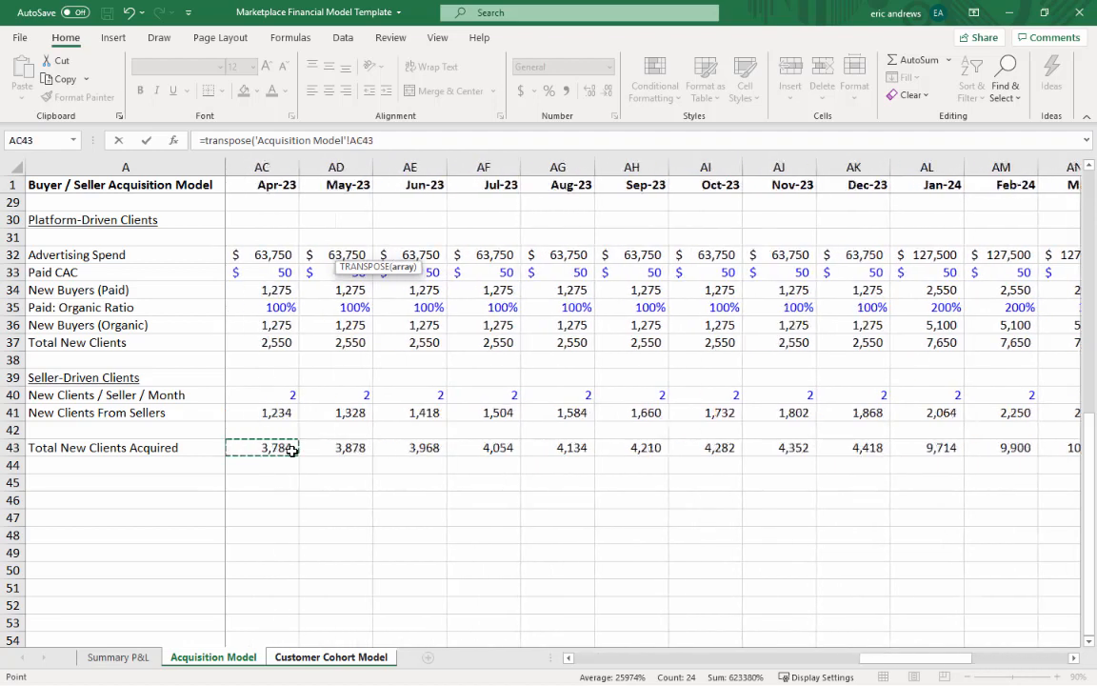
pyautogui.press('Left')
pyautogui.press('Left')
pyautogui.press('Left')
pyautogui.press('Left')
pyautogui.press('Left')
pyautogui.press('Left')
pyautogui.press('Left')
pyautogui.press('Left')
pyautogui.press('Left')
pyautogui.press('Left')
pyautogui.press('Left')
pyautogui.press('Left')
pyautogui.press('Left')
pyautogui.press('Left')
pyautogui.press('Left')
pyautogui.press('Left')
pyautogui.press('Left')
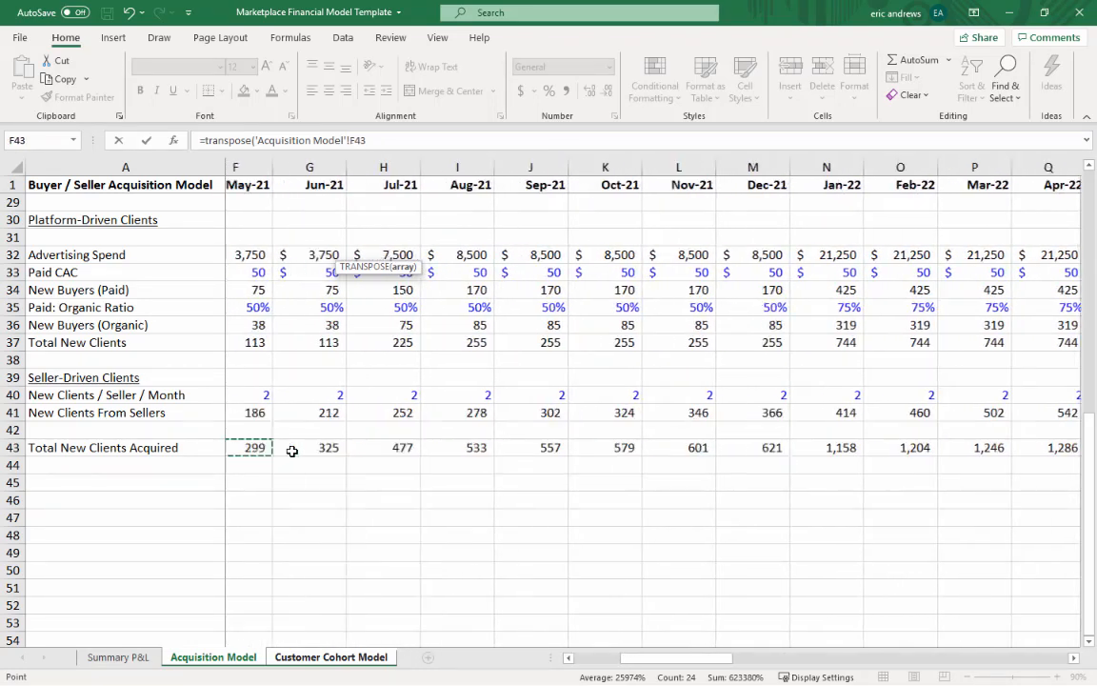
pyautogui.press('Right')
pyautogui.press('Left')
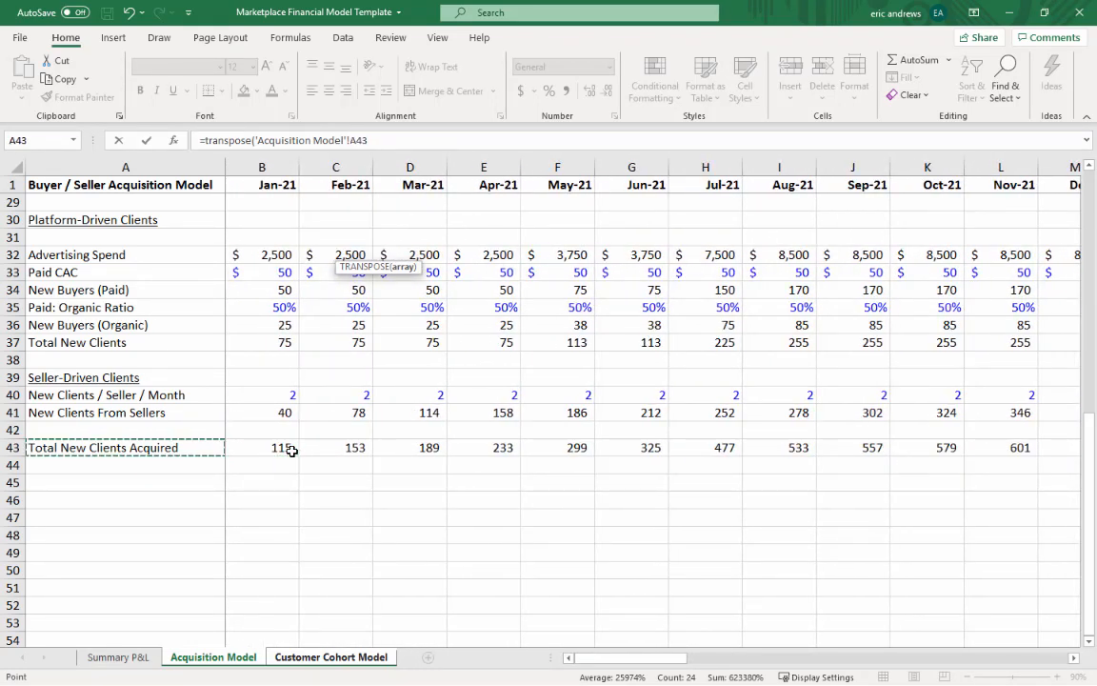
pyautogui.press('Right')
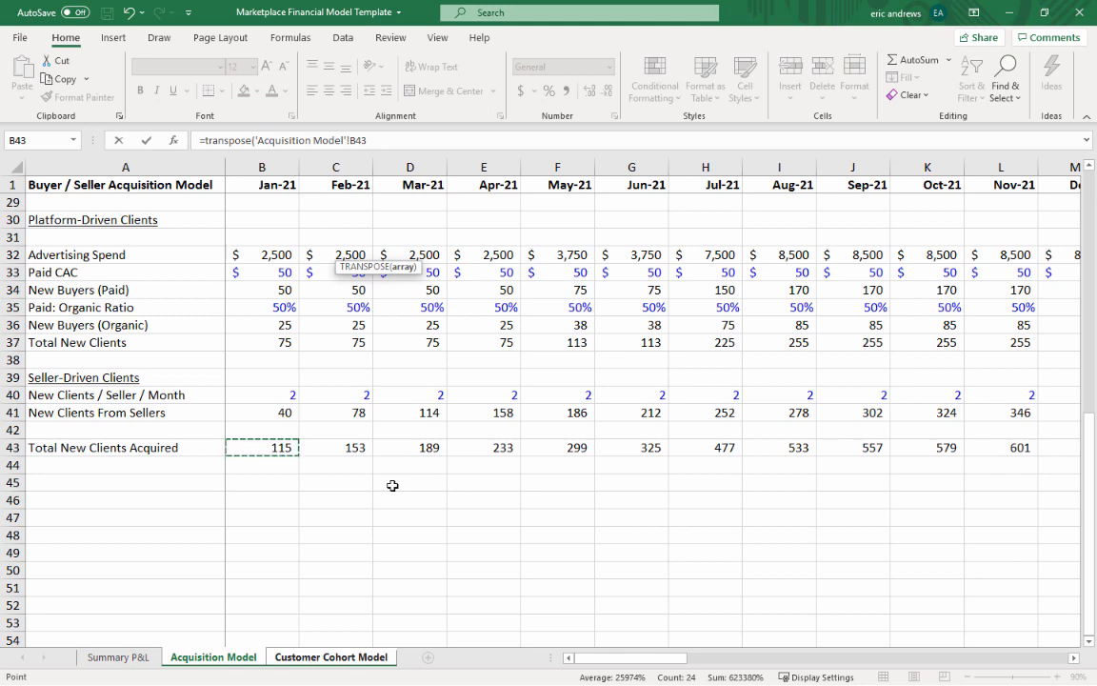
pyautogui.hotkey('ctrl', 'shift', 'Right')
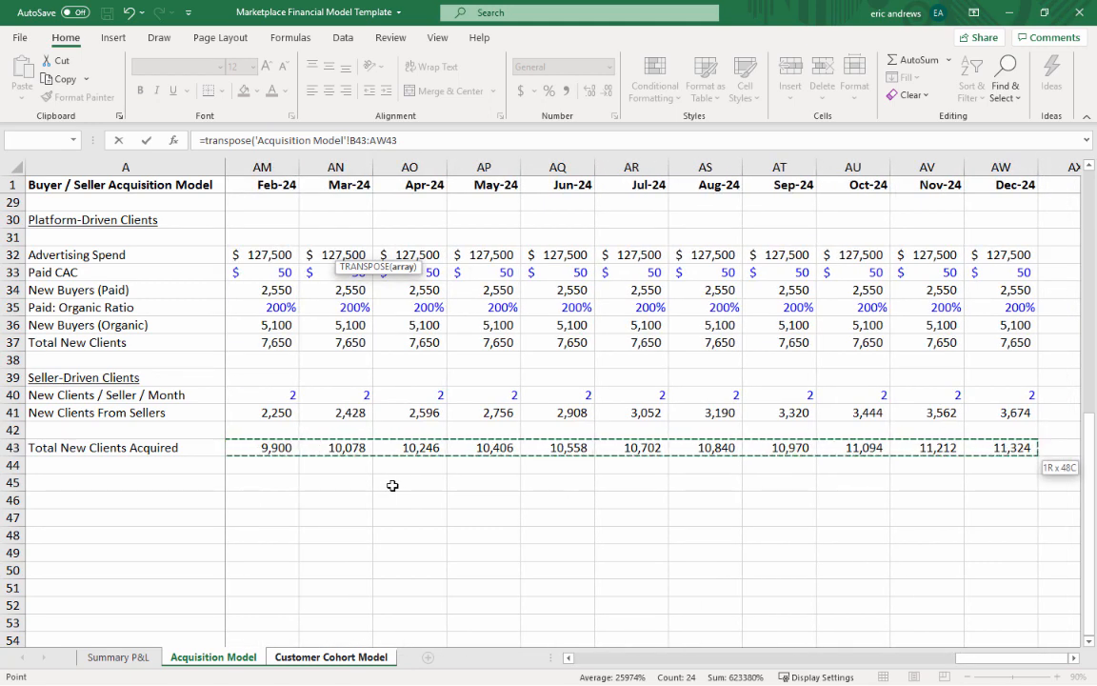
pyautogui.write(')')
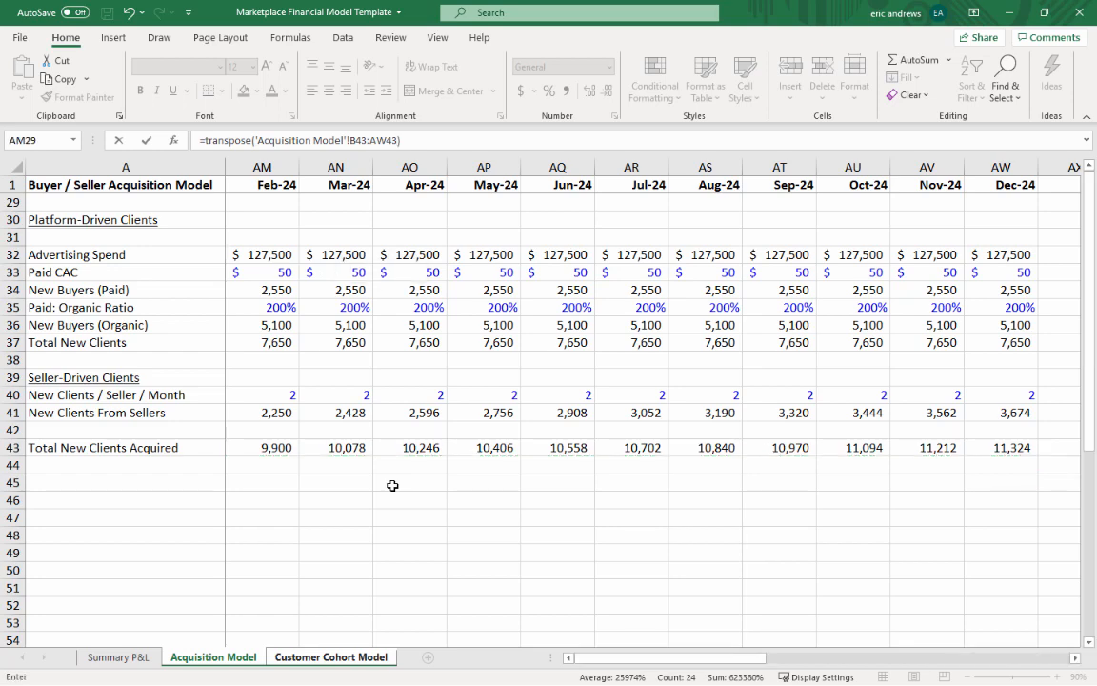
pyautogui.hotkey('ctrl', 'shift', 'Return')
pyautogui.press('Down')
pyautogui.press('Up')
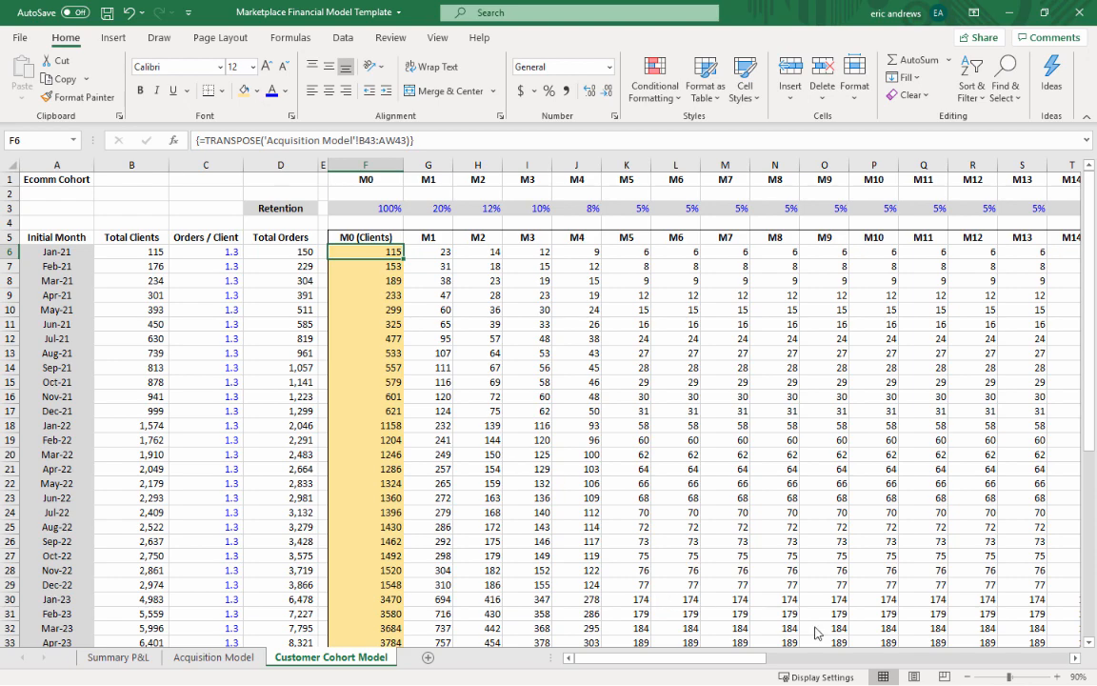
# - Freeze row 1 and column A of the cohort sheet, using B2 as the freeze point
pyautogui.scroll(-1, 871, 609)
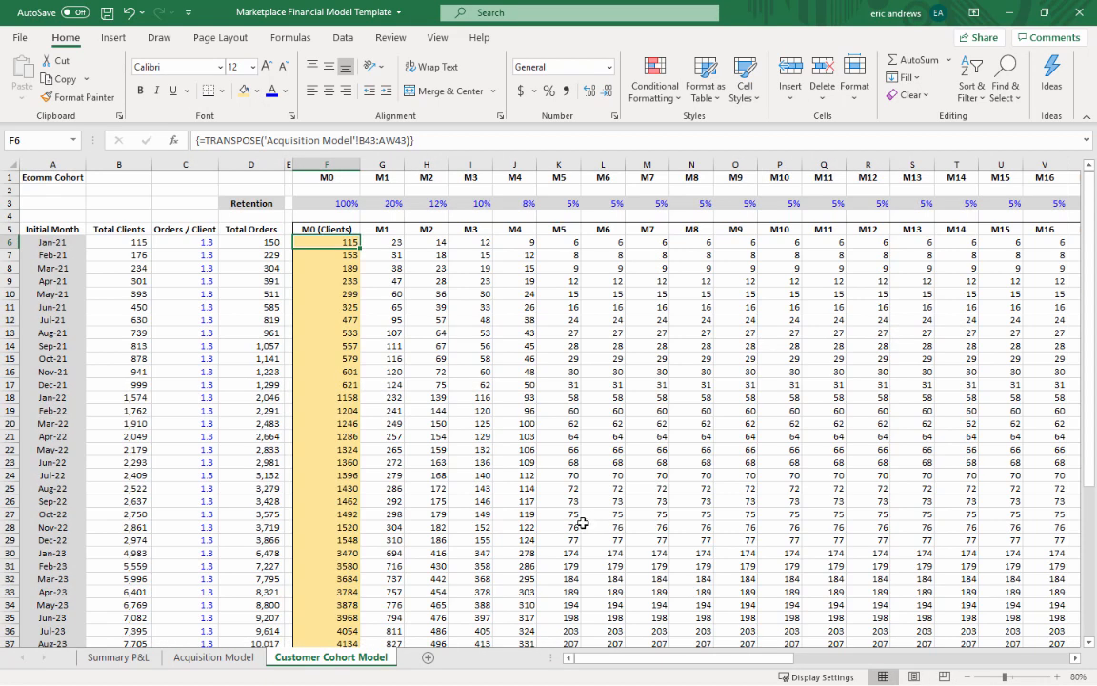
pyautogui.scroll(-15, 582, 511)
pyautogui.scroll(15, 582, 495)
pyautogui.click(1055, 676)
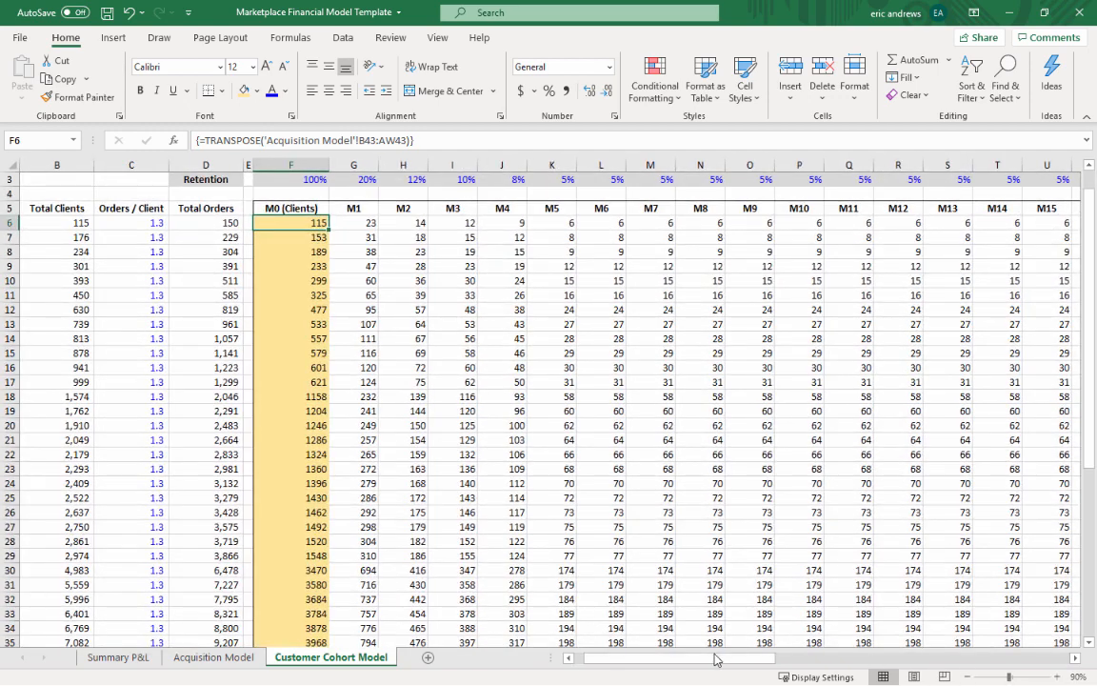
pyautogui.moveTo(675, 666); pyautogui.dragTo(552, 658)
pyautogui.scroll(1, 605, 490)
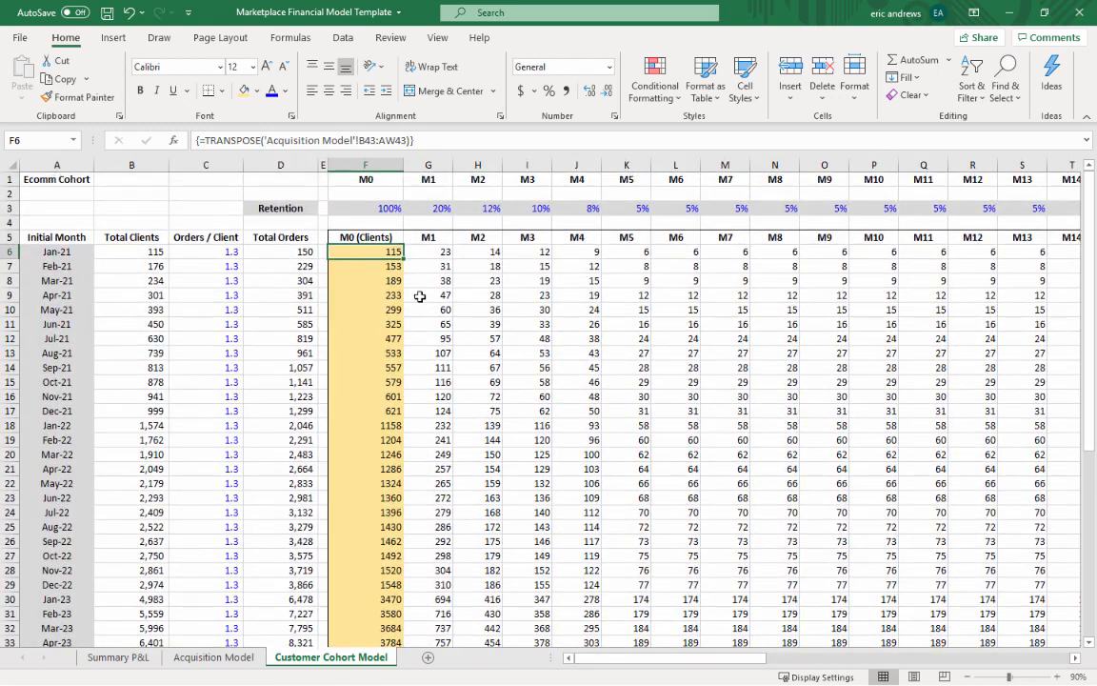
pyautogui.click(107, 193)
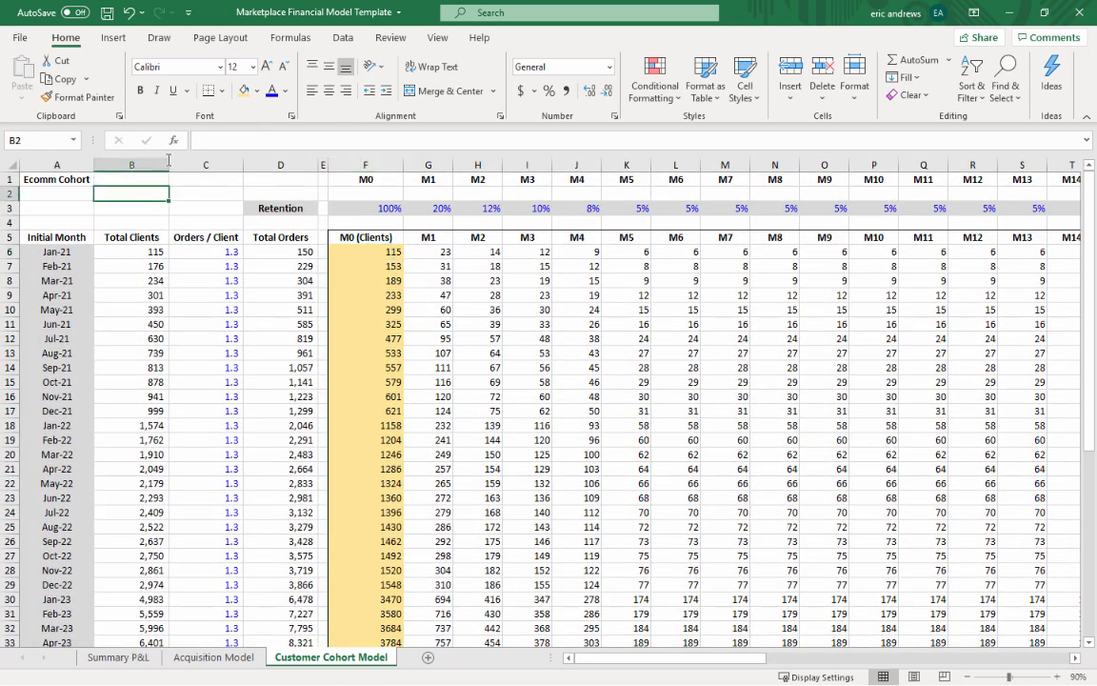
pyautogui.click(436, 37)
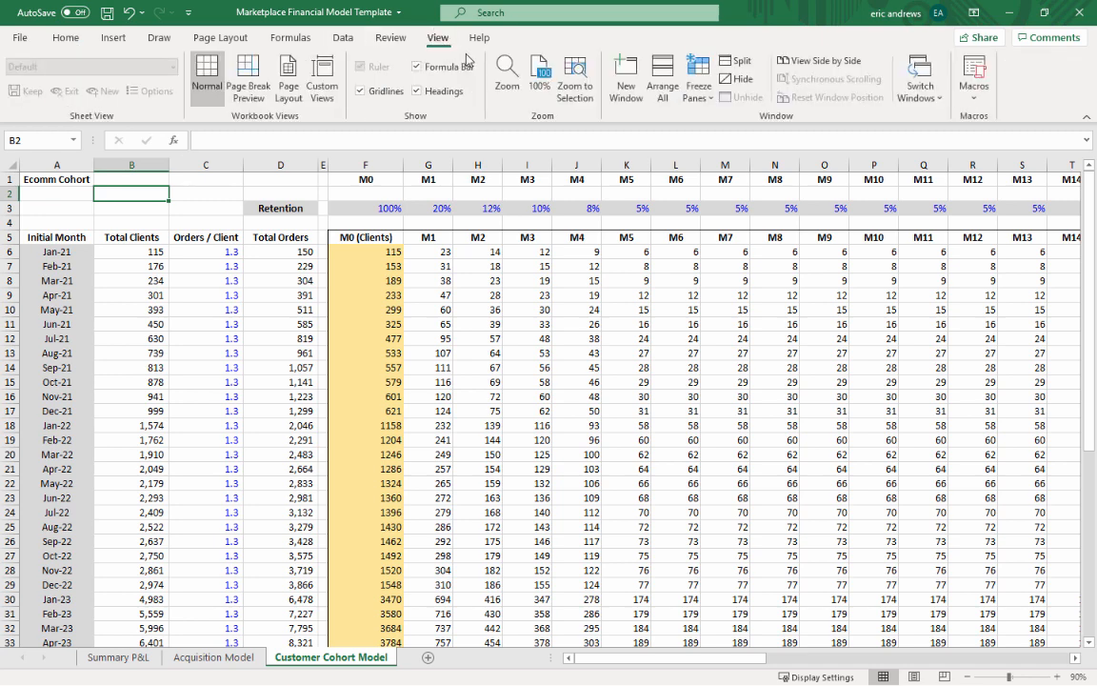
pyautogui.click(700, 87)
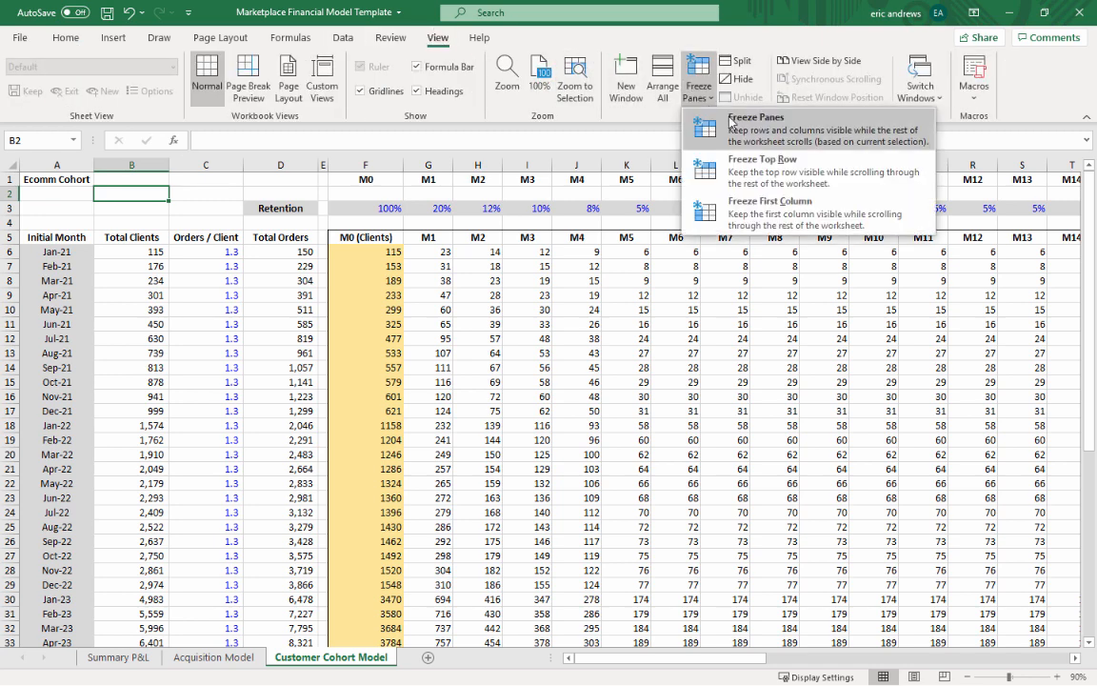
pyautogui.click(743, 128)
# - Examine the Jan-21 cohort row from its Initial Month across to its M0 (Clients) cell
pyautogui.click(203, 291)
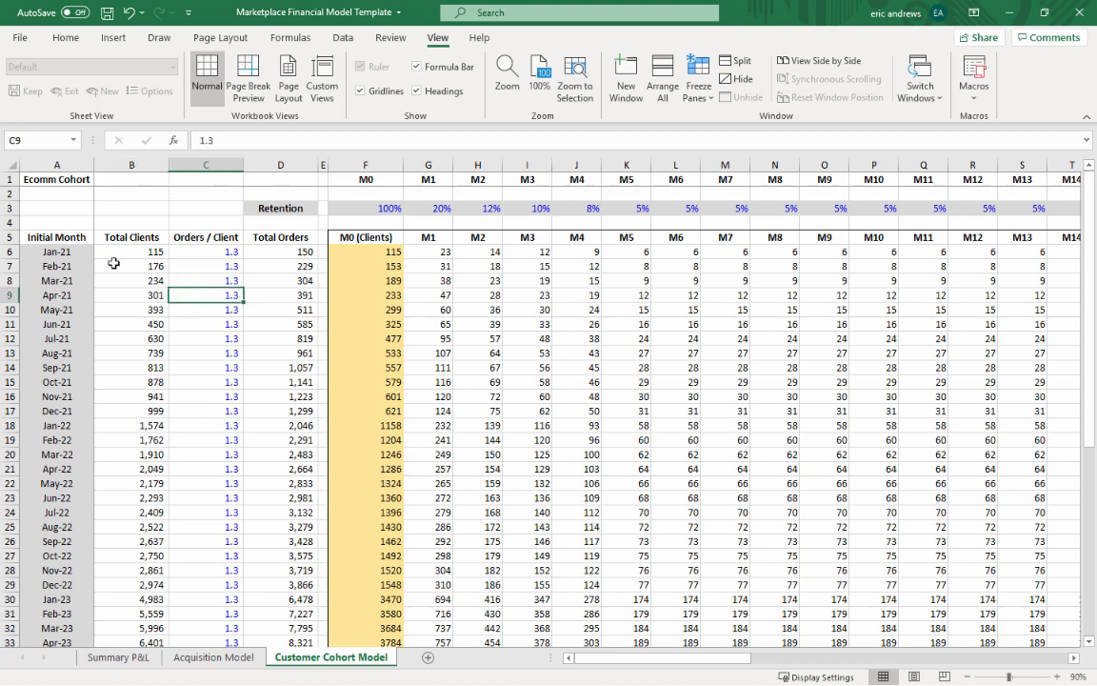
pyautogui.click(71, 255)
pyautogui.click(10, 251)
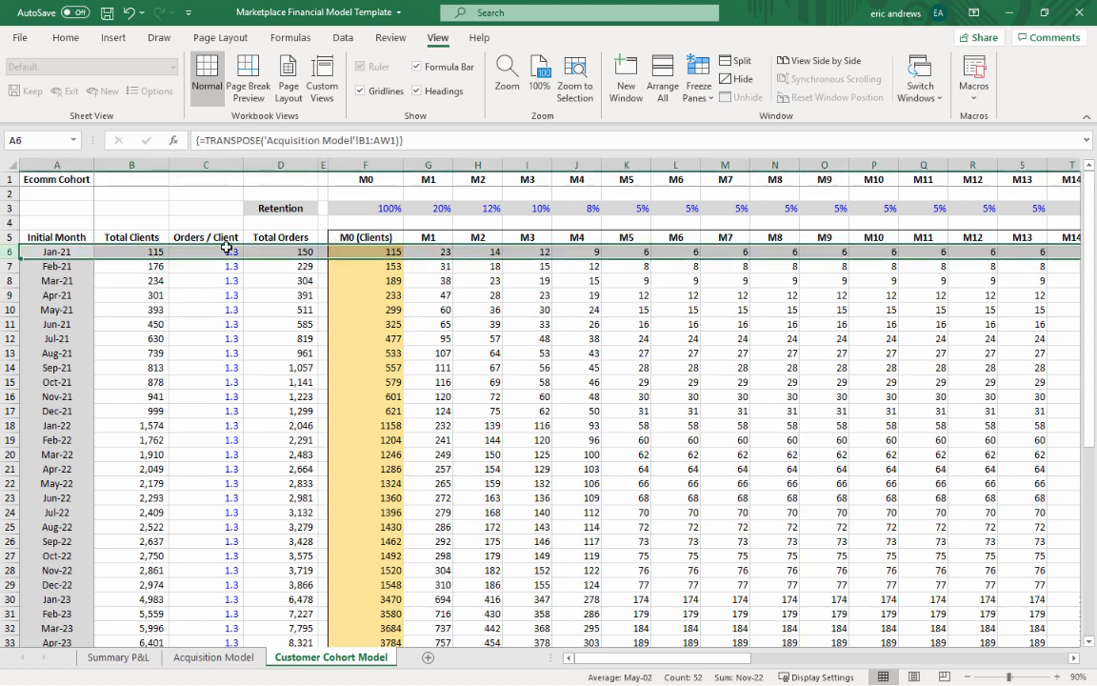
pyautogui.moveTo(46, 252); pyautogui.dragTo(376, 252)
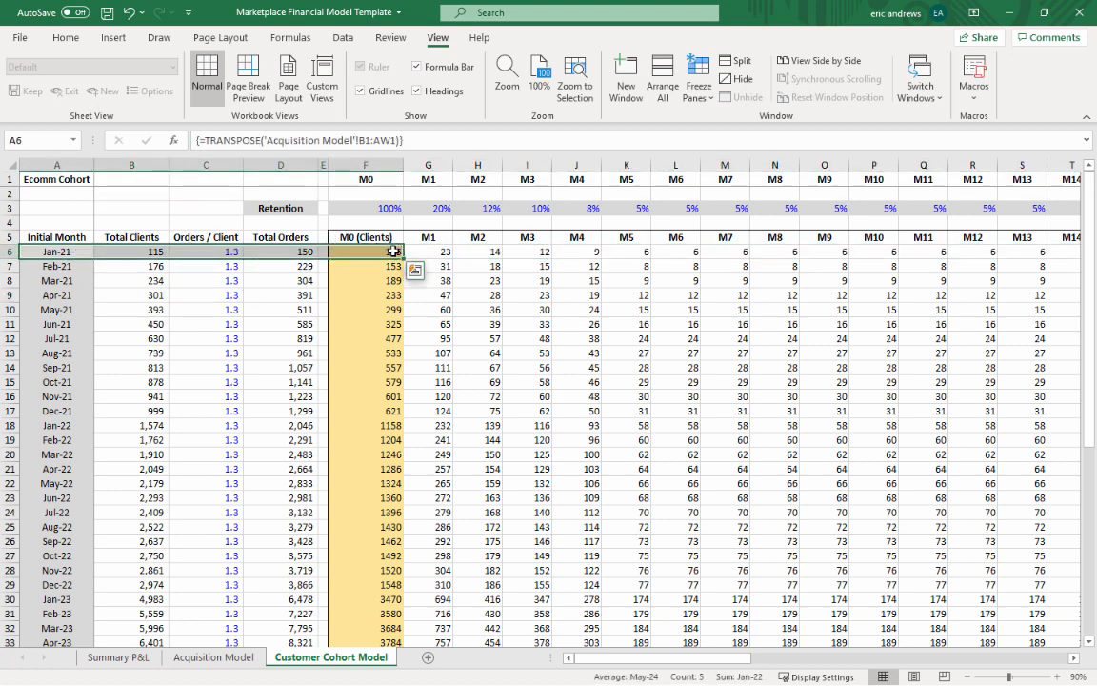
pyautogui.click(376, 251)
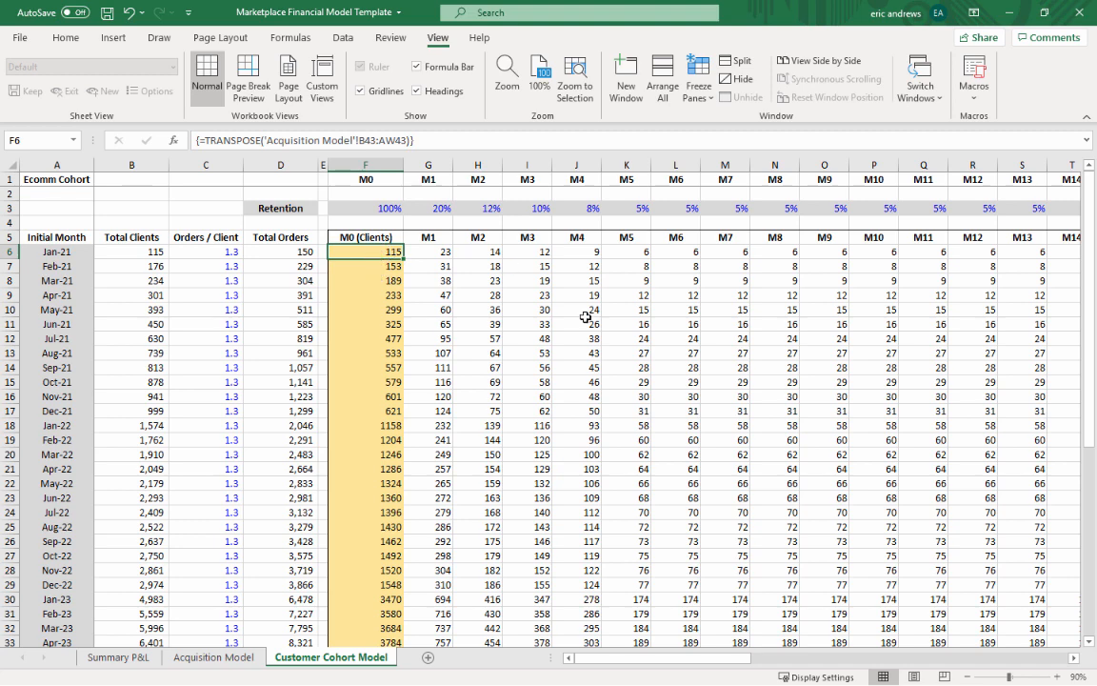
# - Inspect the ROUND formulas that apply the retention rates to the Jan-21 cohort in the M1, M2 and M3 cells, G6 to I6
pyautogui.click(432, 252)
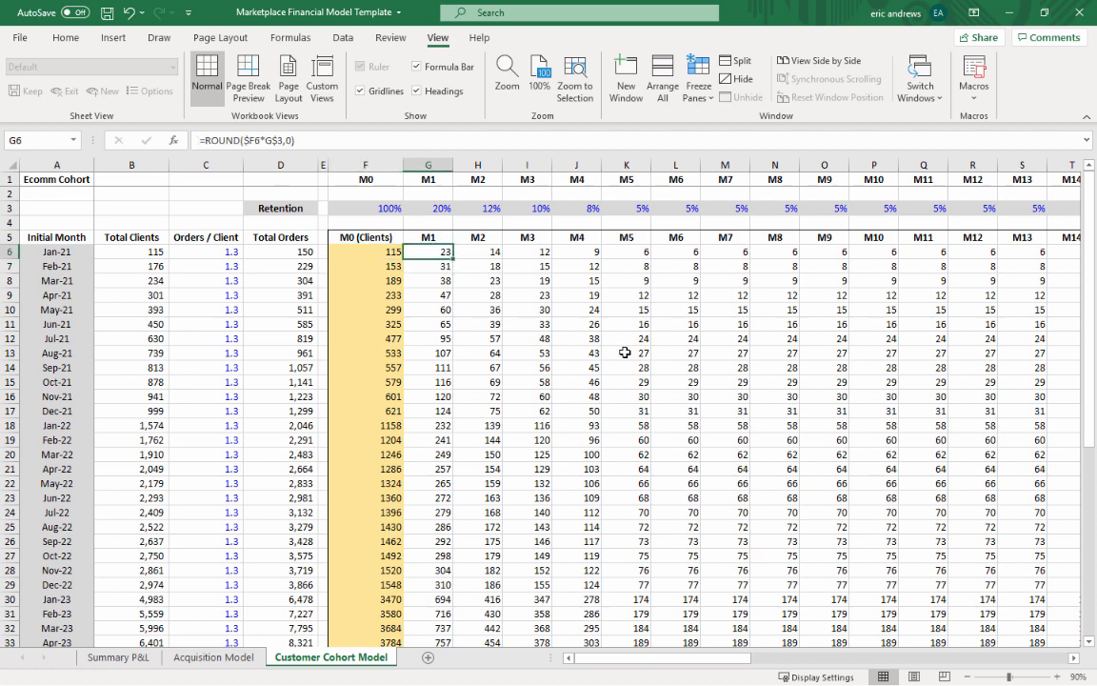
pyautogui.press('F2')
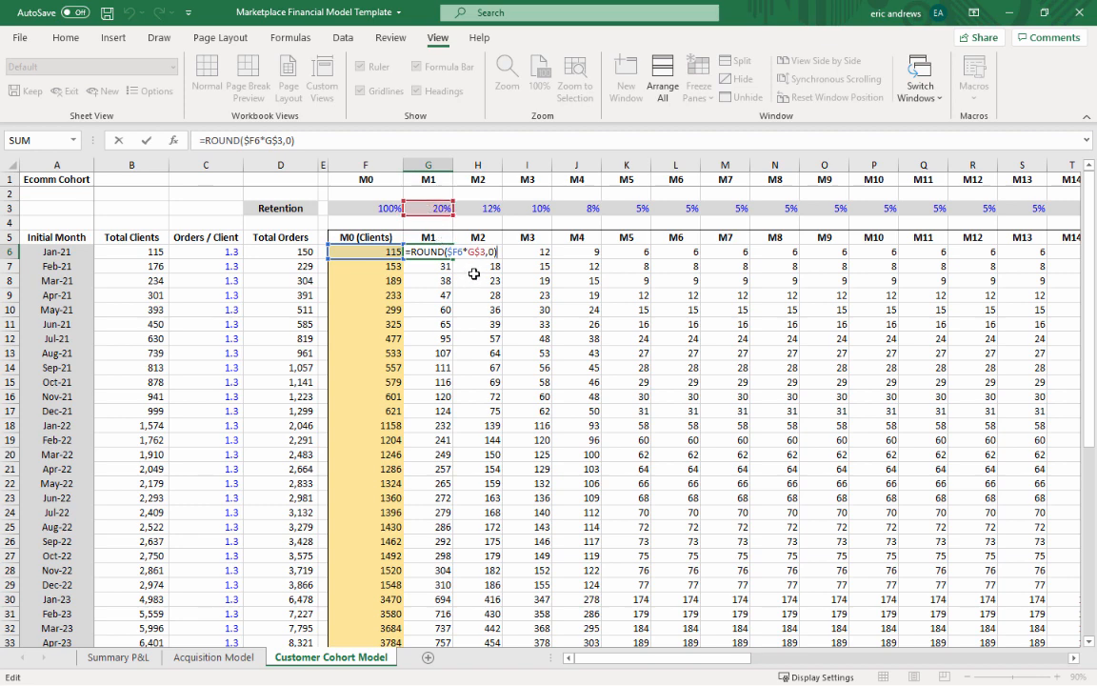
pyautogui.hotkey('ctrl', 'Return')
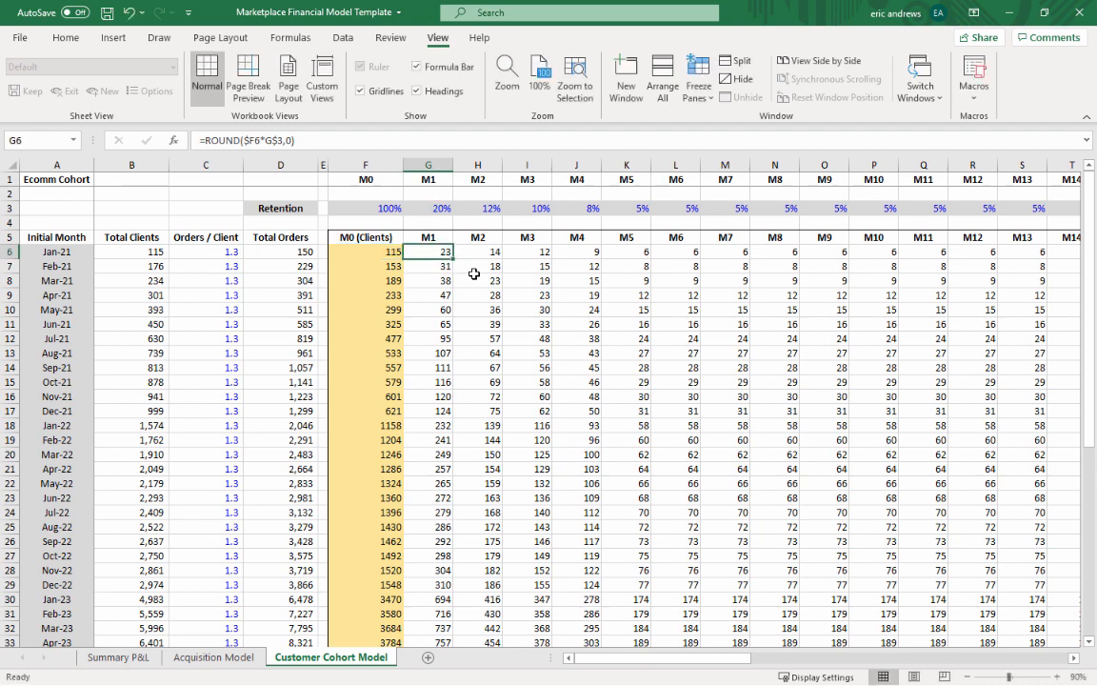
pyautogui.press('Right')
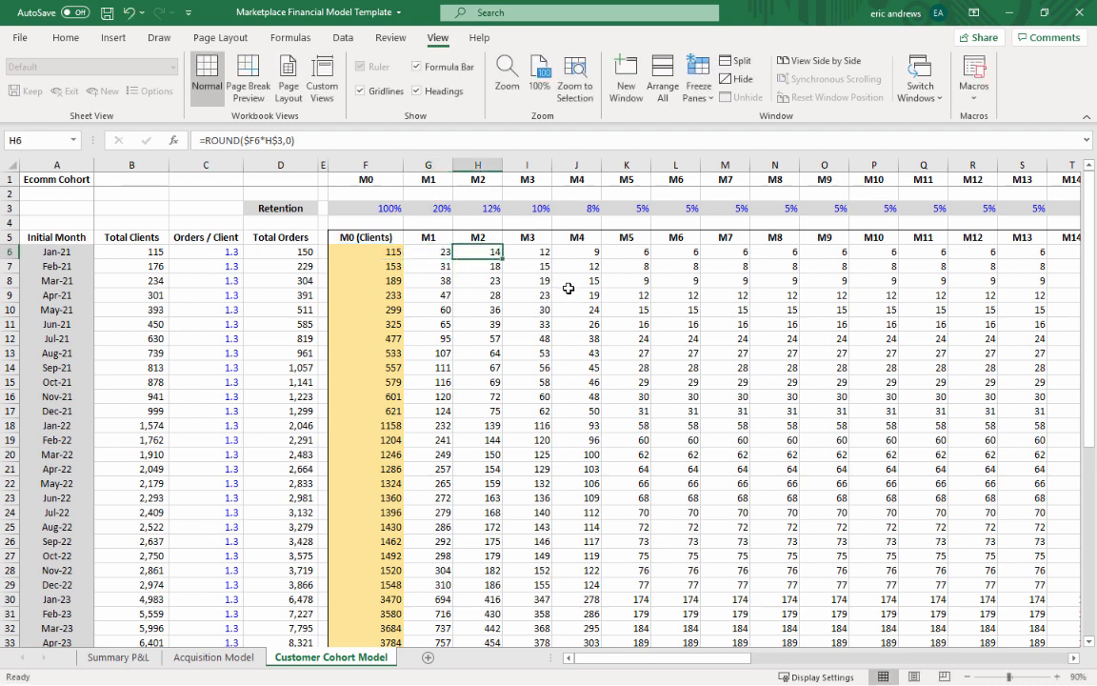
pyautogui.press('F2')
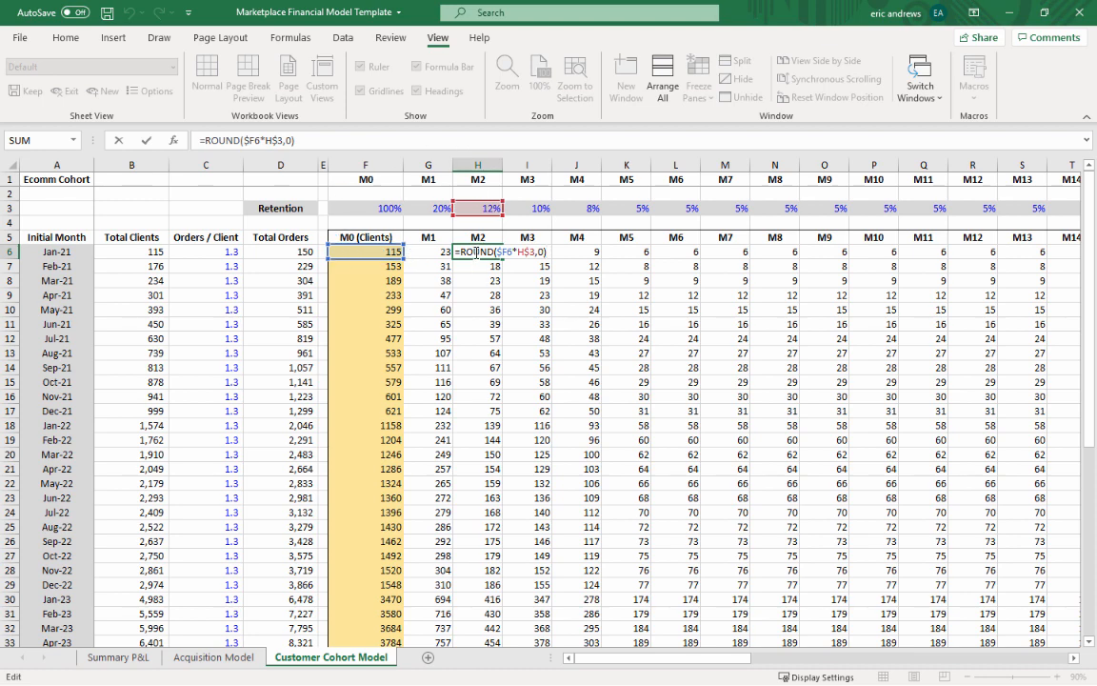
pyautogui.press('Escape')
pyautogui.press('Right')
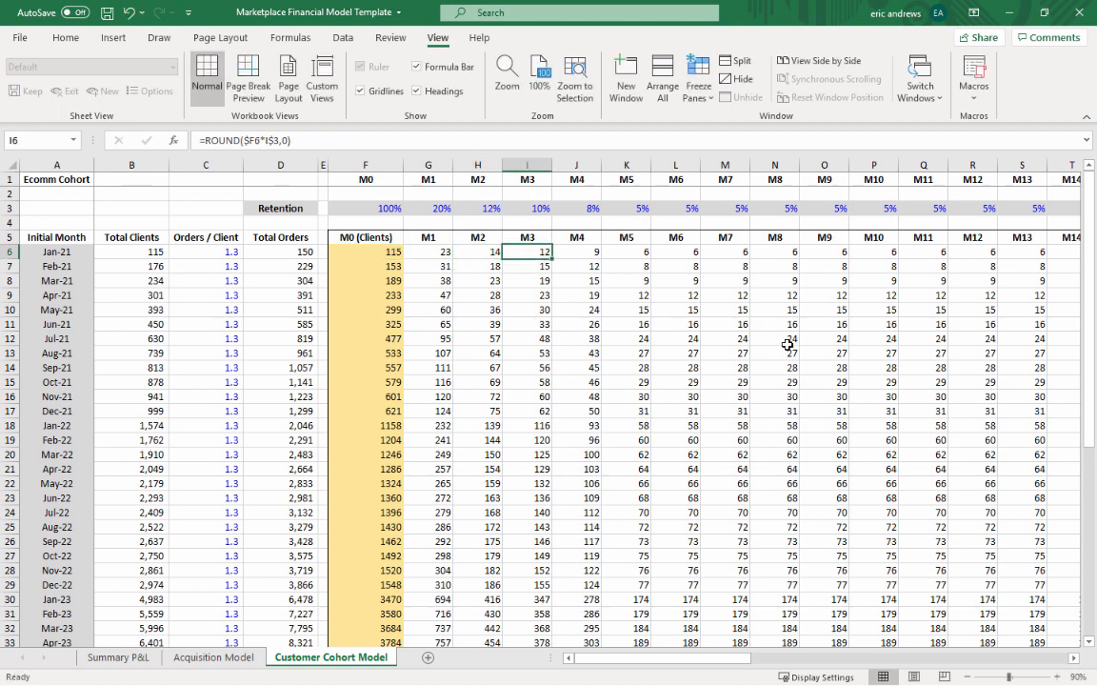
pyautogui.press('F2')
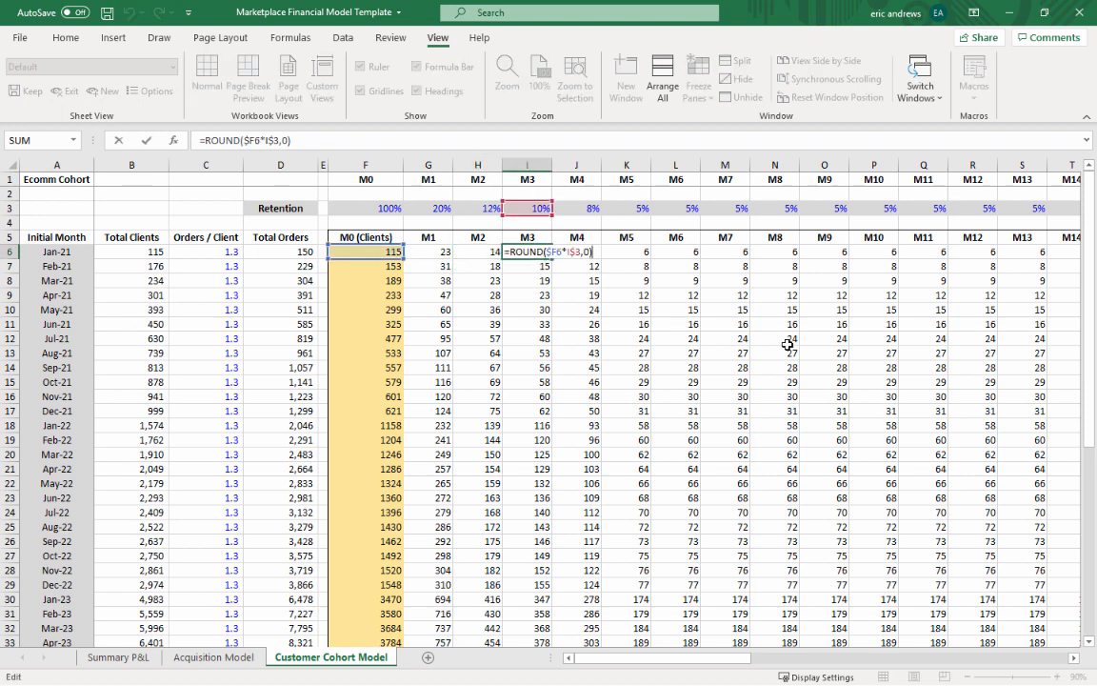
pyautogui.press('Escape')
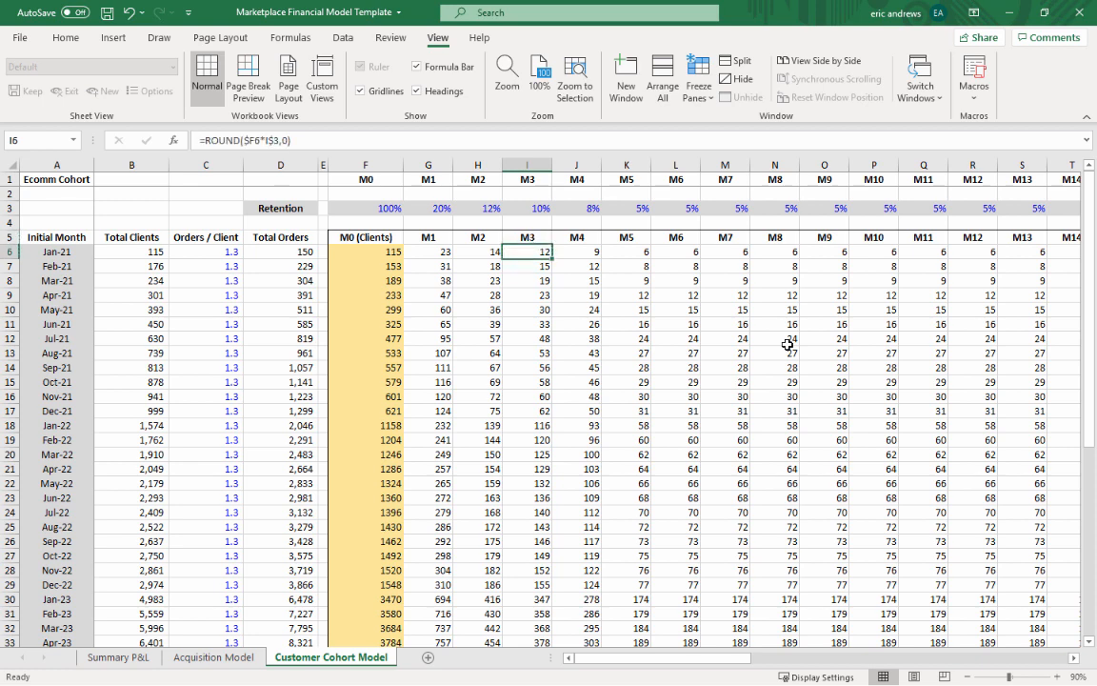
pyautogui.press('F2')
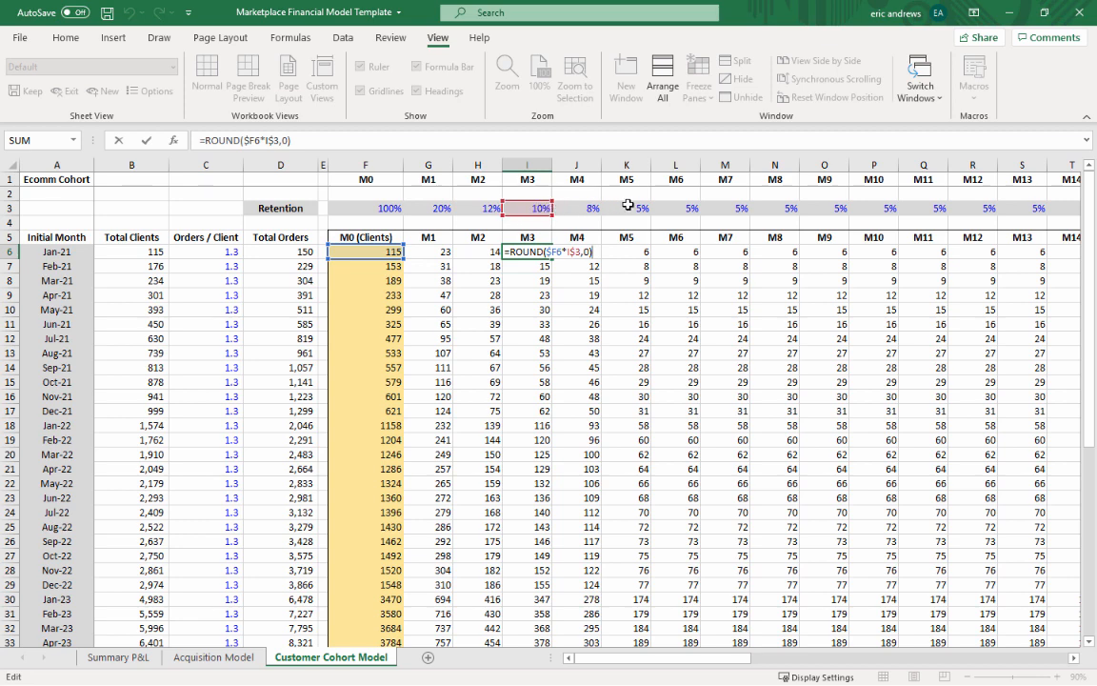
pyautogui.press('Escape')
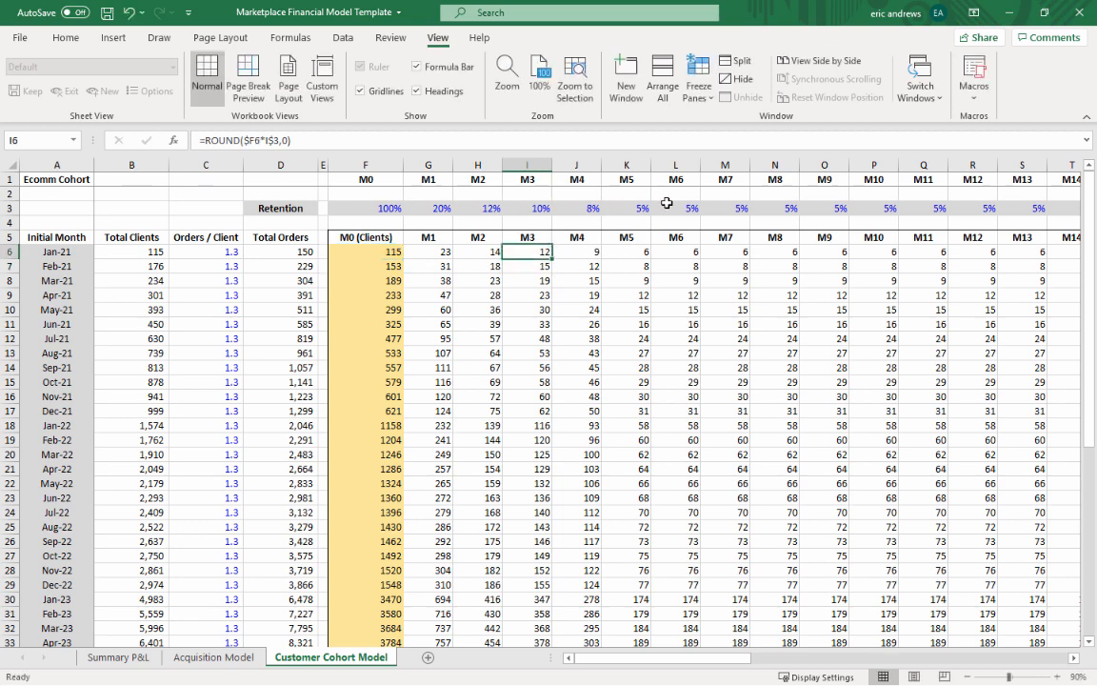
# - Recheck the Jan-21 M1 formula and compare the formulas diagonally through the cohort grid to the Apr-21 M6 cell, L9
pyautogui.press('Left')
pyautogui.press('Left')
pyautogui.hotkey('ctrl', 'c')
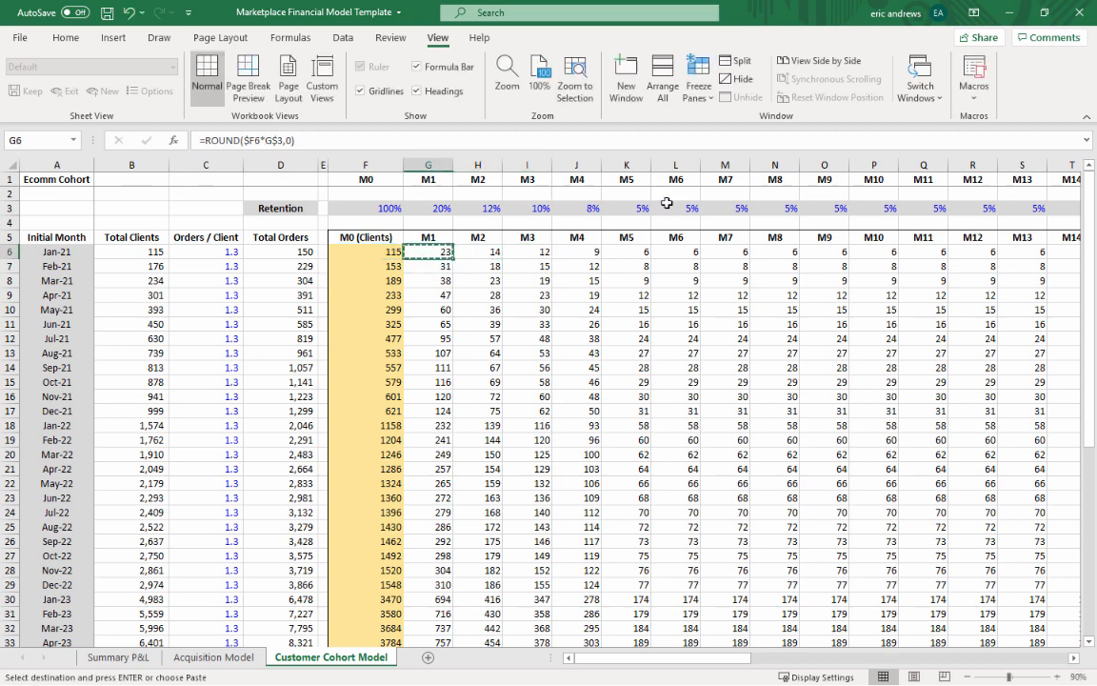
pyautogui.press('F2')
pyautogui.press('Escape')
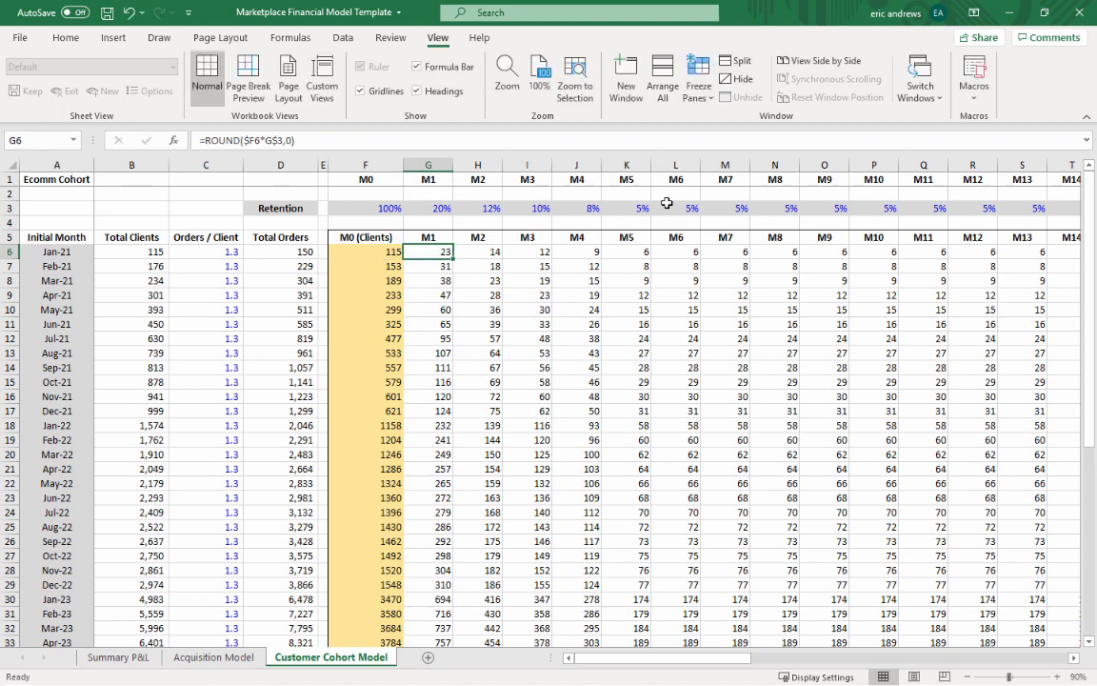
pyautogui.press('Right')
pyautogui.press('Down')
pyautogui.press('Right')
pyautogui.press('Right')
pyautogui.press('Down')
pyautogui.press('Right')
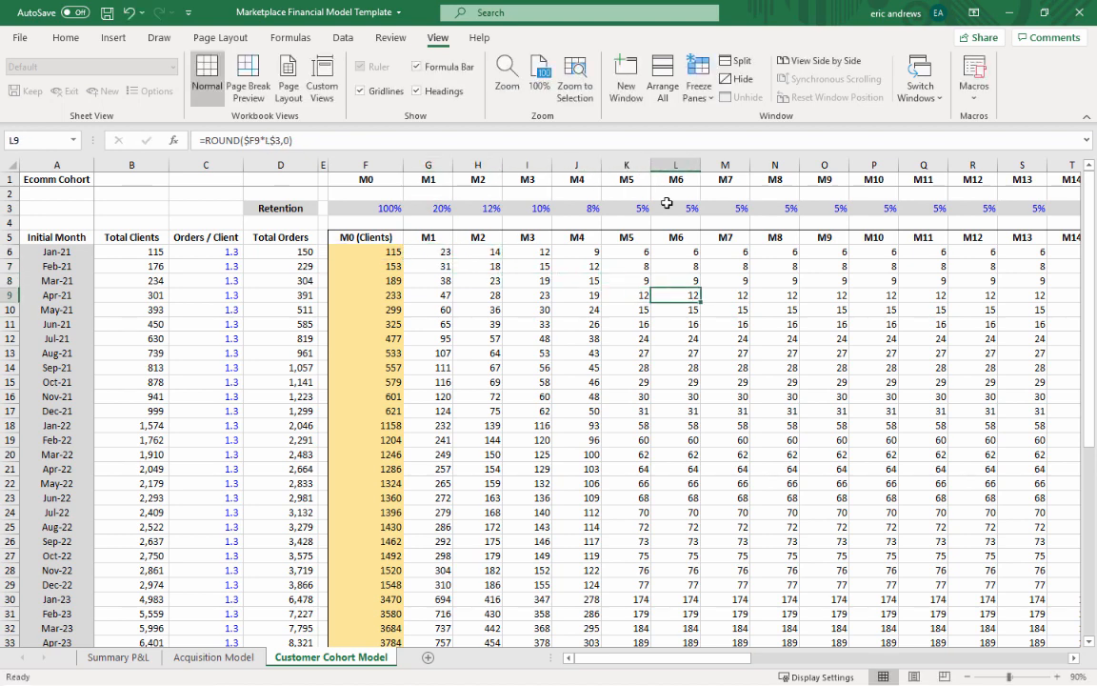
# - Examine the Feb-21 row's Total Orders, M0 (Clients) and Total Clients cells, ending on B7
pyautogui.press('Right')
pyautogui.press('Down')
pyautogui.click(299, 266)
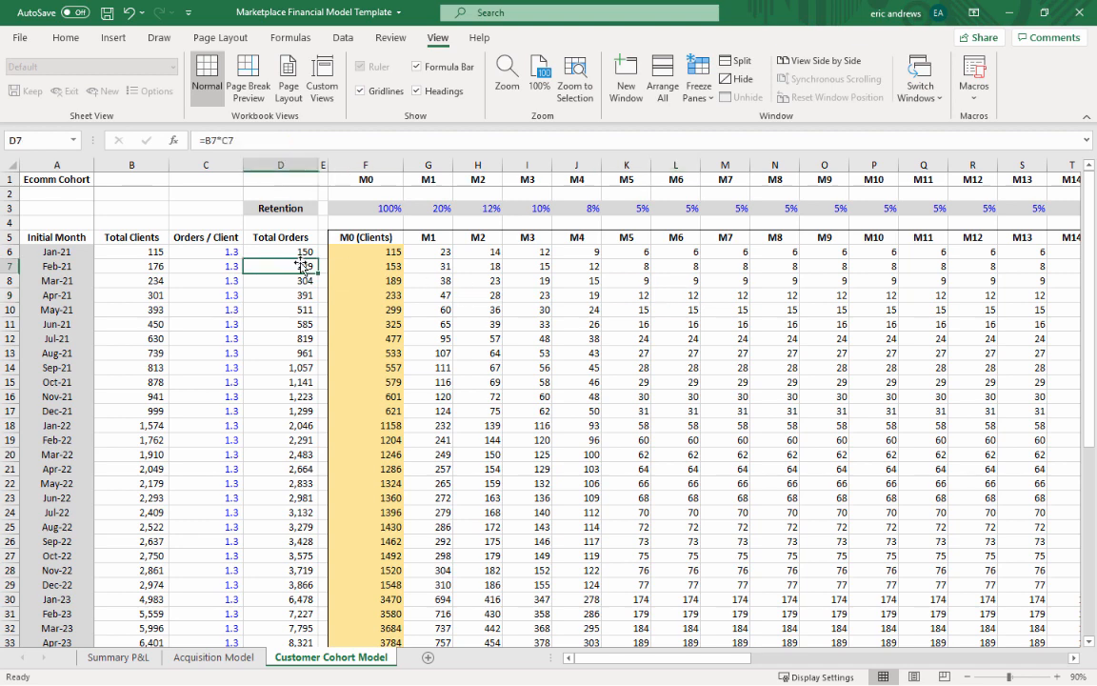
pyautogui.click(394, 270)
pyautogui.click(276, 267)
pyautogui.click(152, 266)
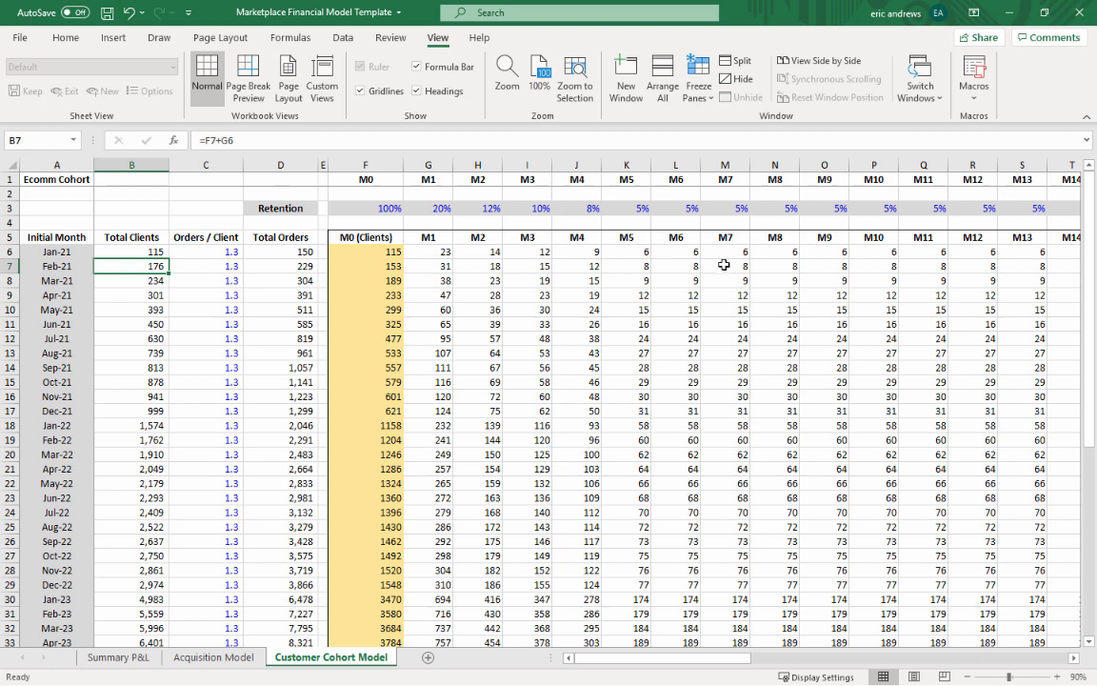
# - Inspect the Total Clients formulas for Jan-21 and Feb-21, B6 and B7, and the cohort cells they reference
pyautogui.press('Up')
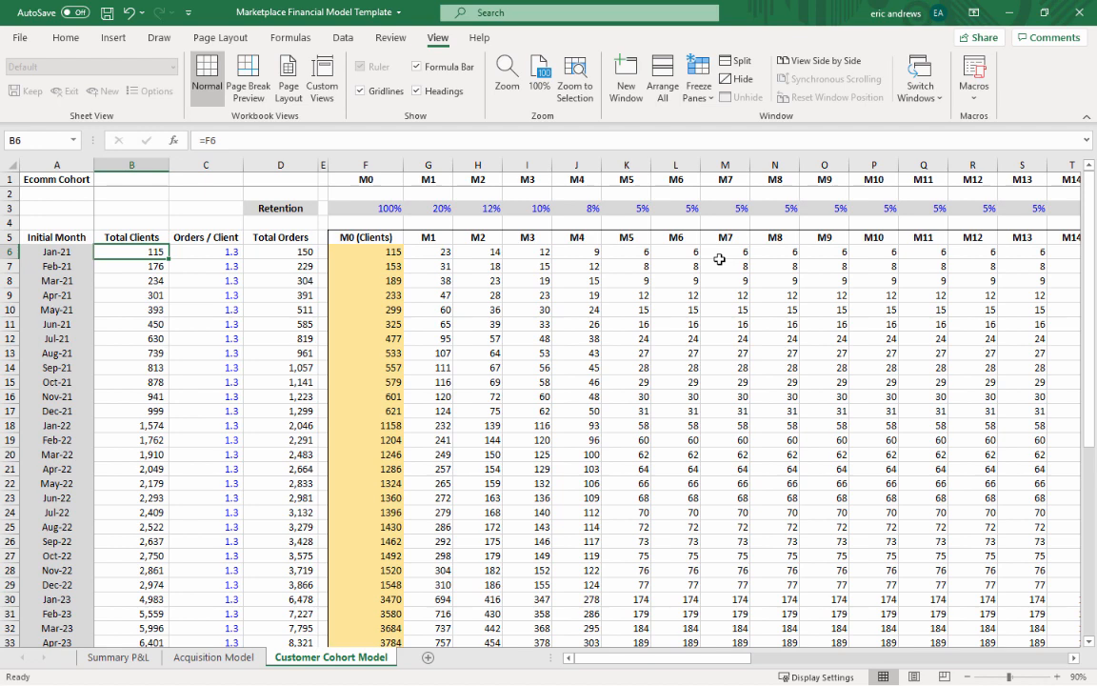
pyautogui.press('F2')
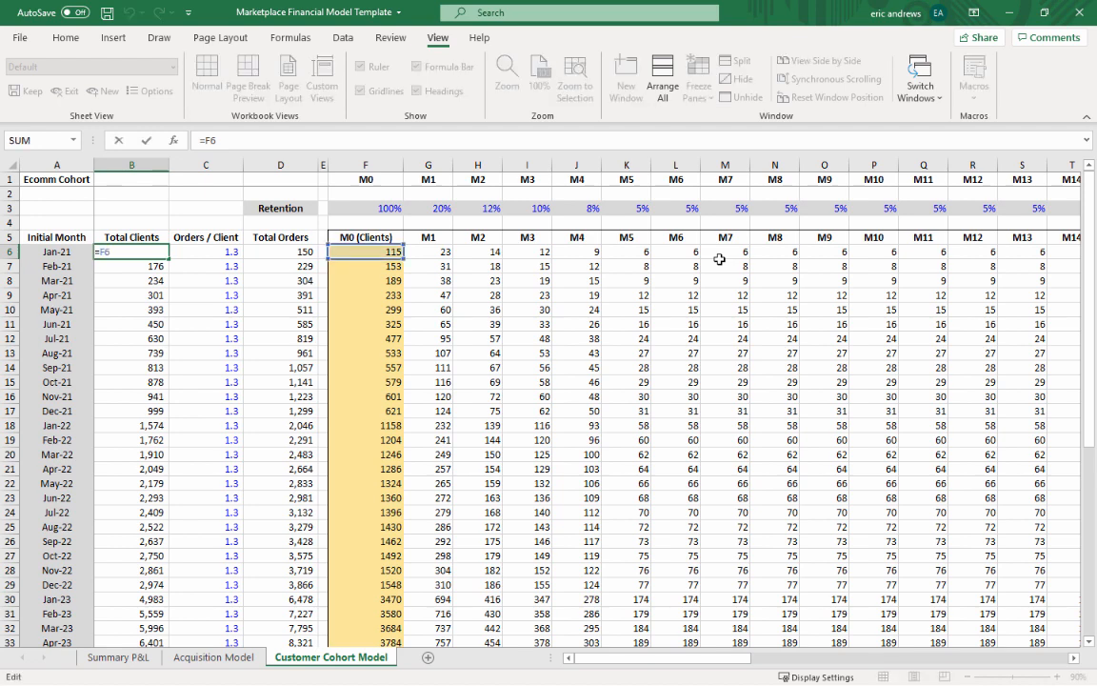
pyautogui.press('Escape')
pyautogui.press('Down')
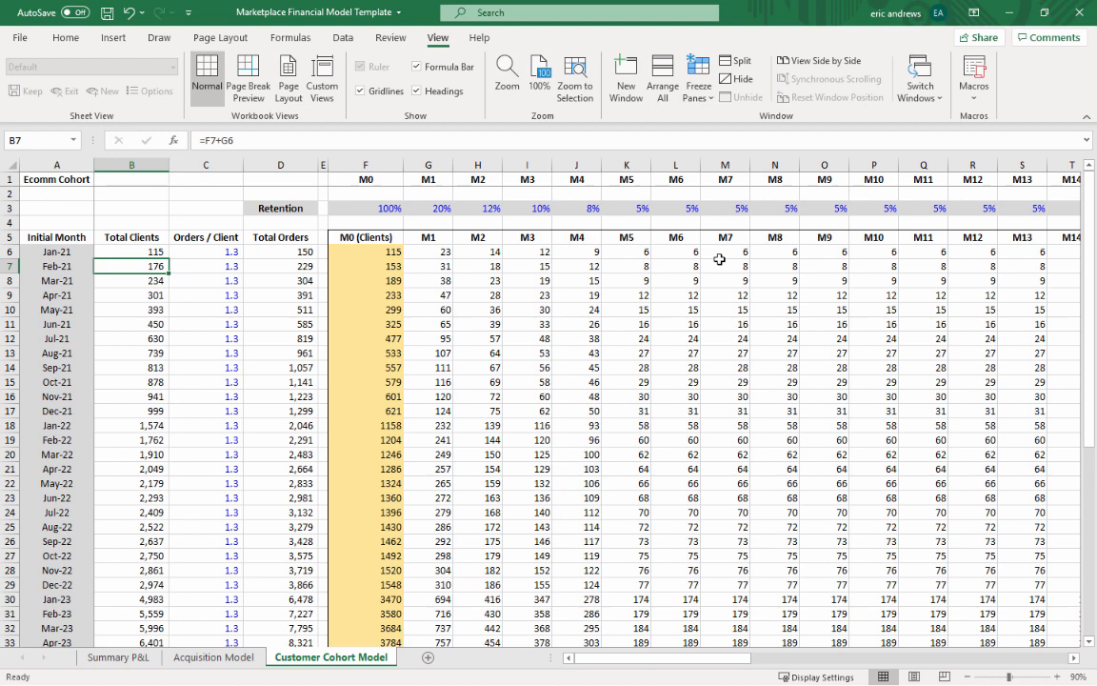
pyautogui.press('F2')
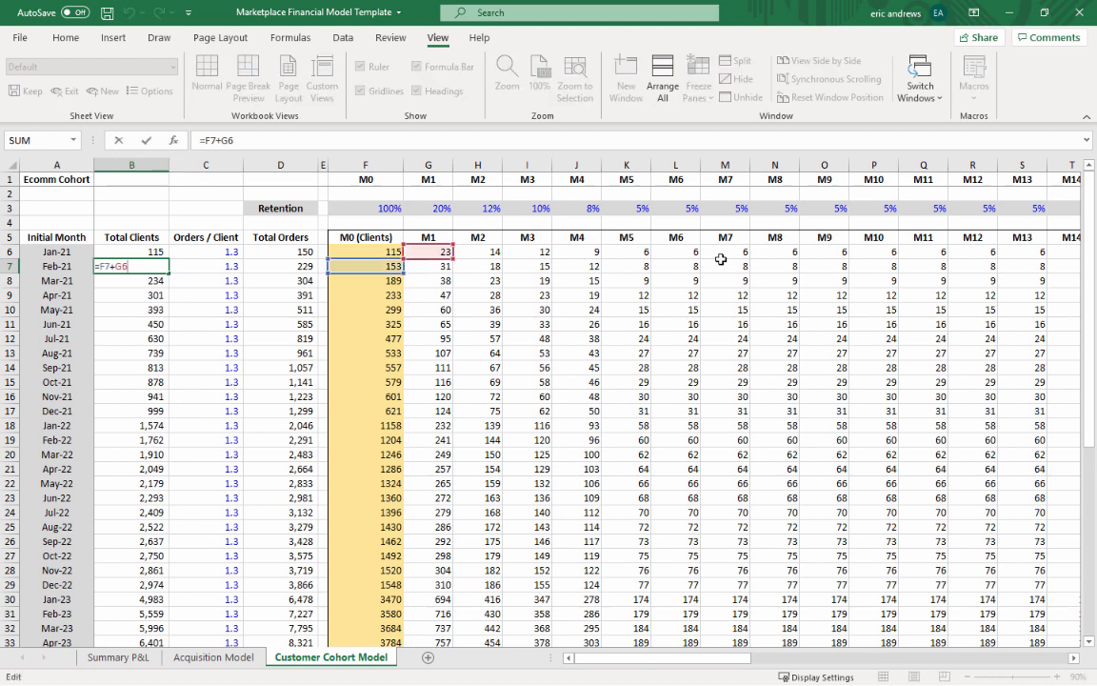
pyautogui.press('Return')
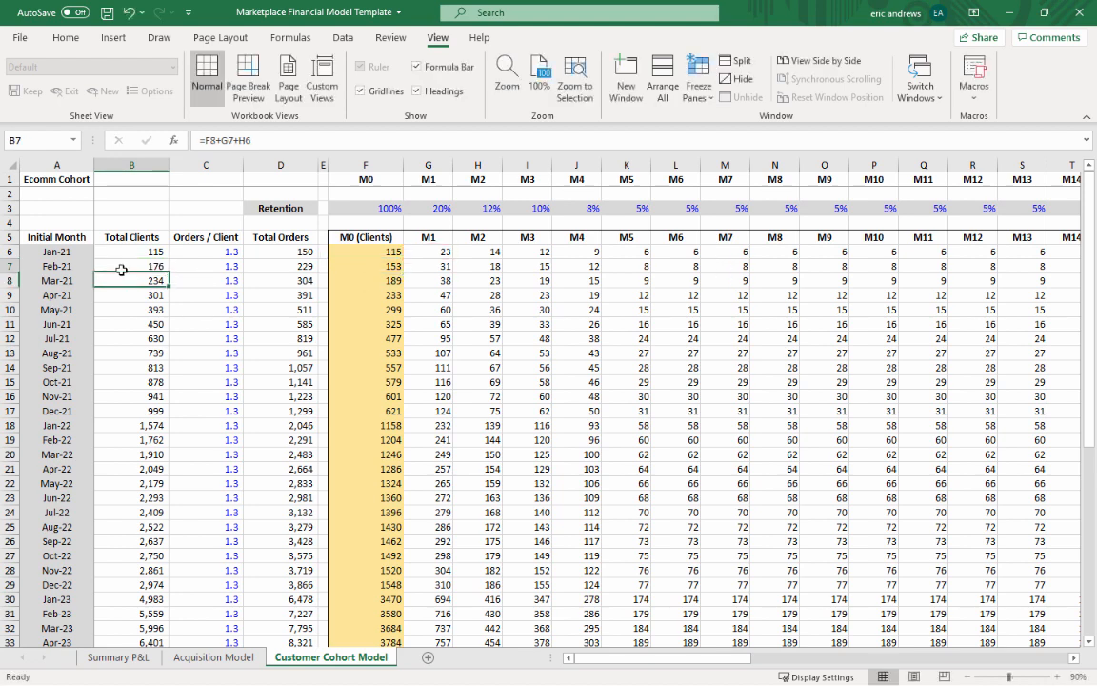
# - Recheck Feb-21 Total Clients and inspect how the Mar-21 formula in B8 references the cohort grid diagonally
pyautogui.click(122, 268)
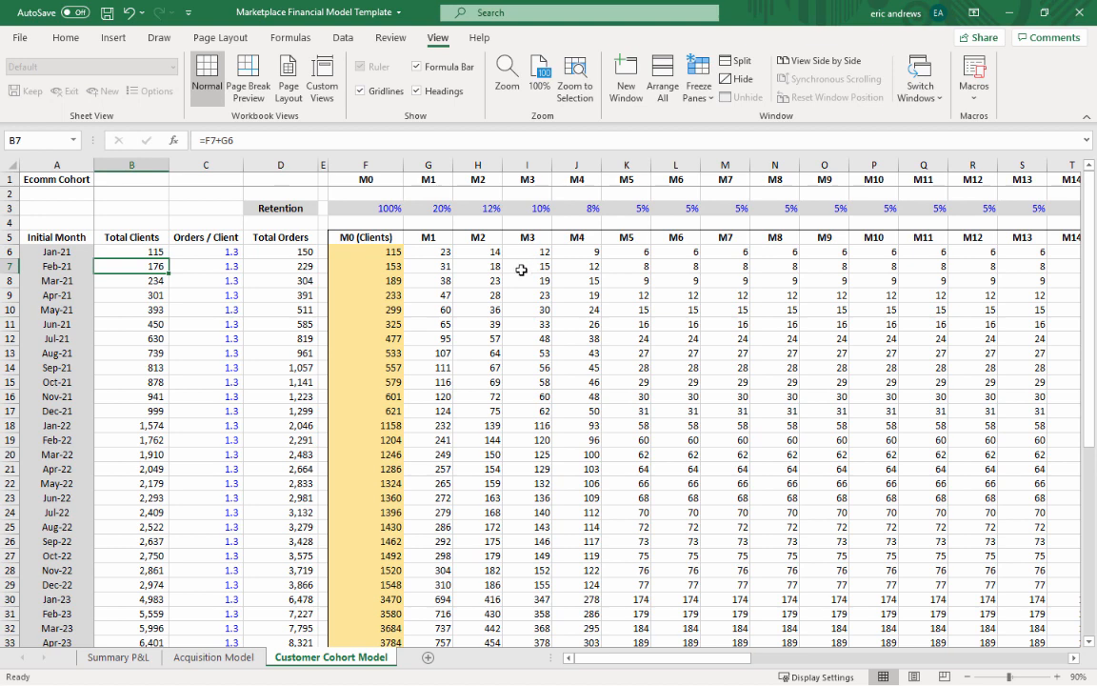
pyautogui.press('Down')
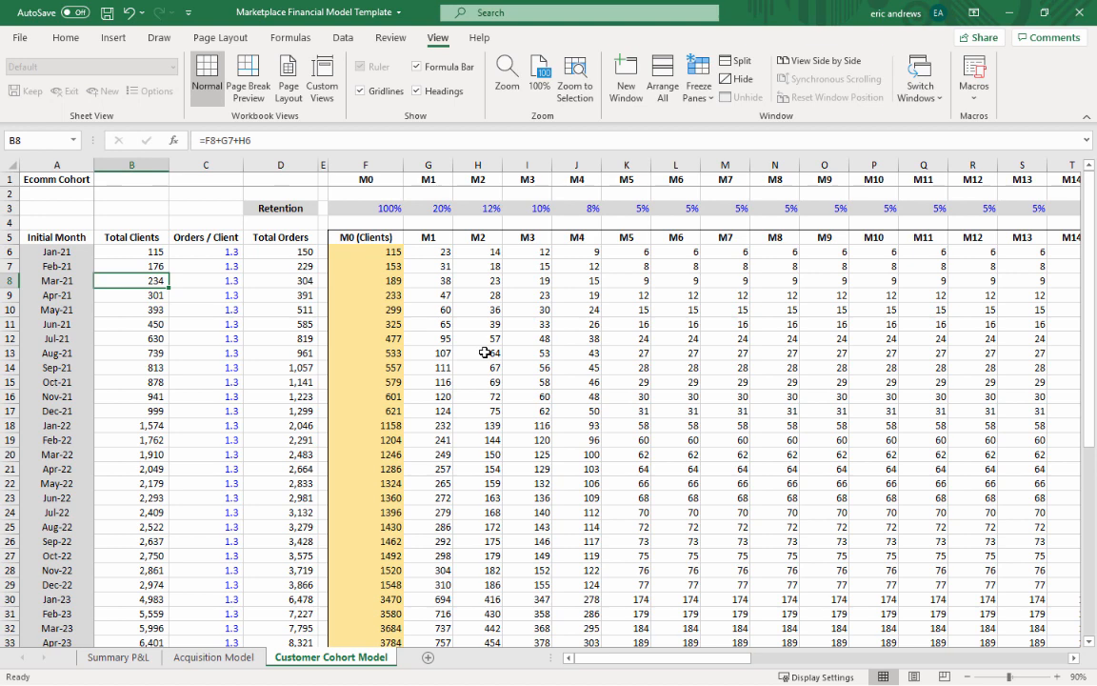
pyautogui.press('F2')
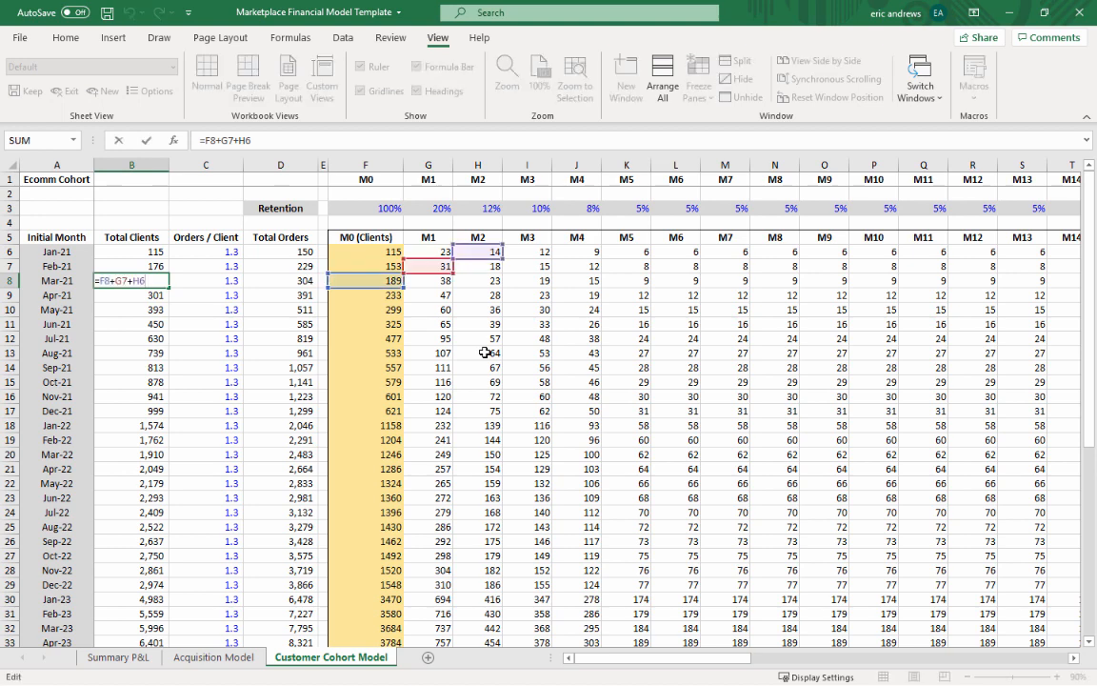
pyautogui.press('Escape')
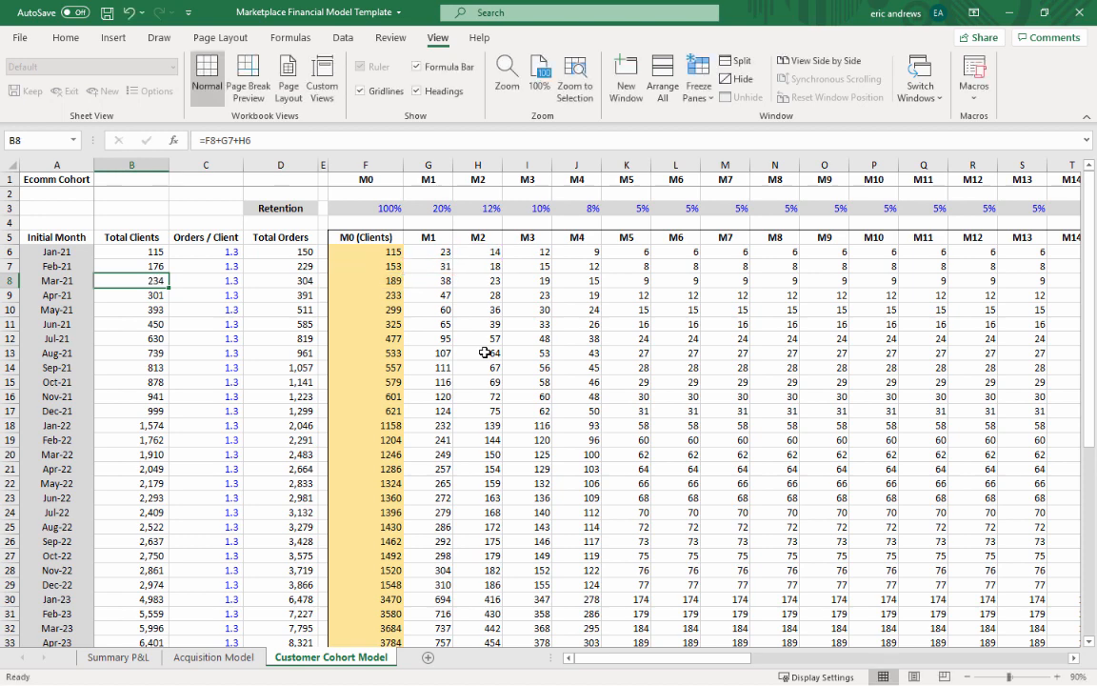
pyautogui.press('F2')
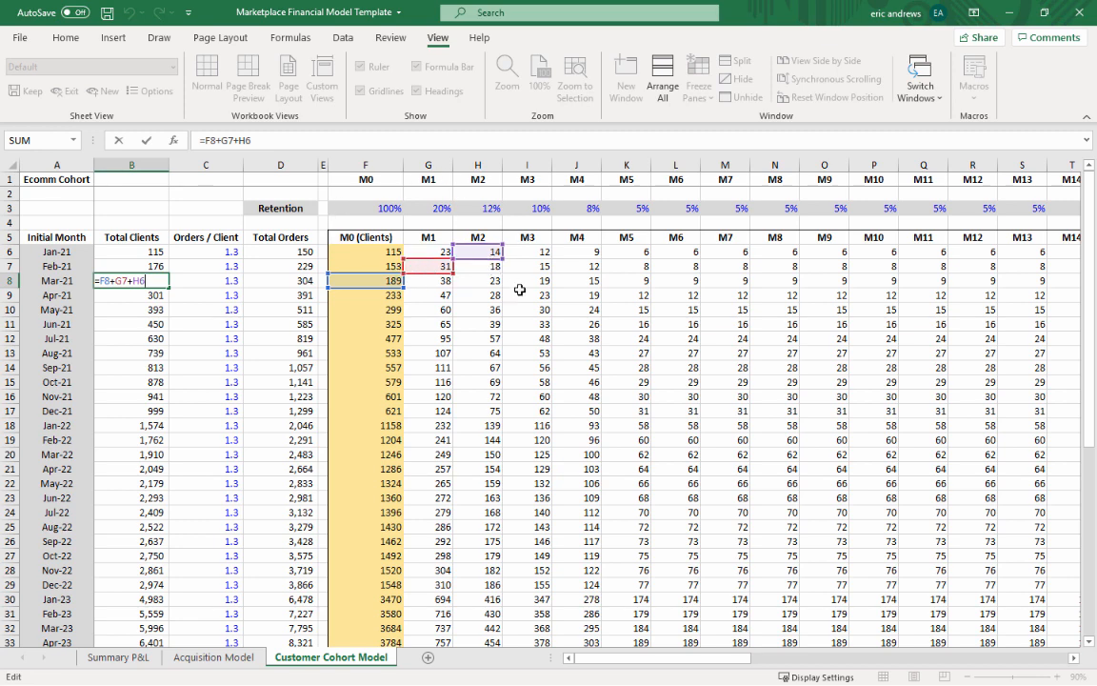
pyautogui.press('Return')
# - Go down the Total Clients column to the Apr-24 cell, B45, and review the cohort rows above and below it
pyautogui.press('Return')
pyautogui.press('Return')
pyautogui.press('Return')
pyautogui.press('Return')
pyautogui.press('Return')
pyautogui.scroll(-8, 479, 363)
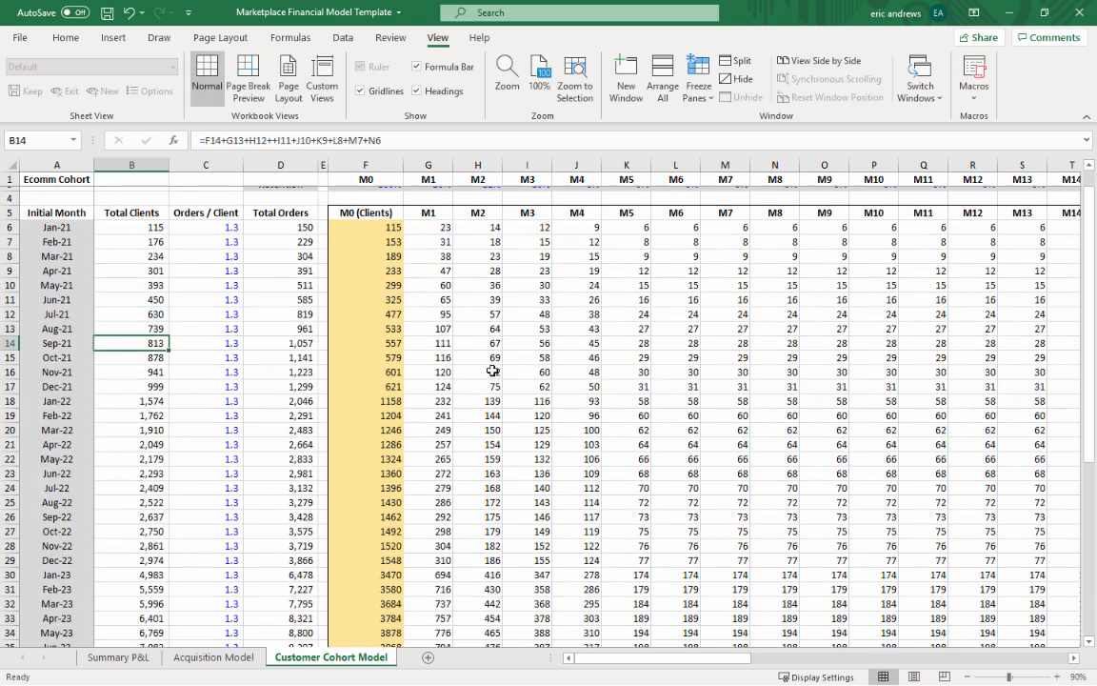
pyautogui.click(124, 467)
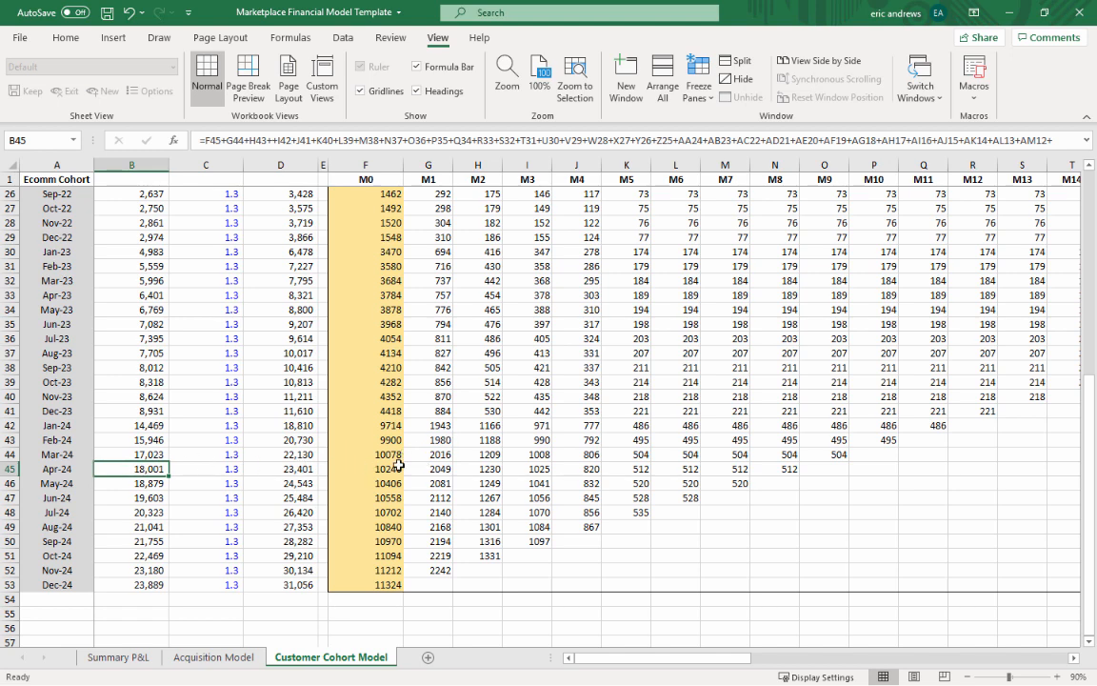
pyautogui.scroll(7, 160, 439)
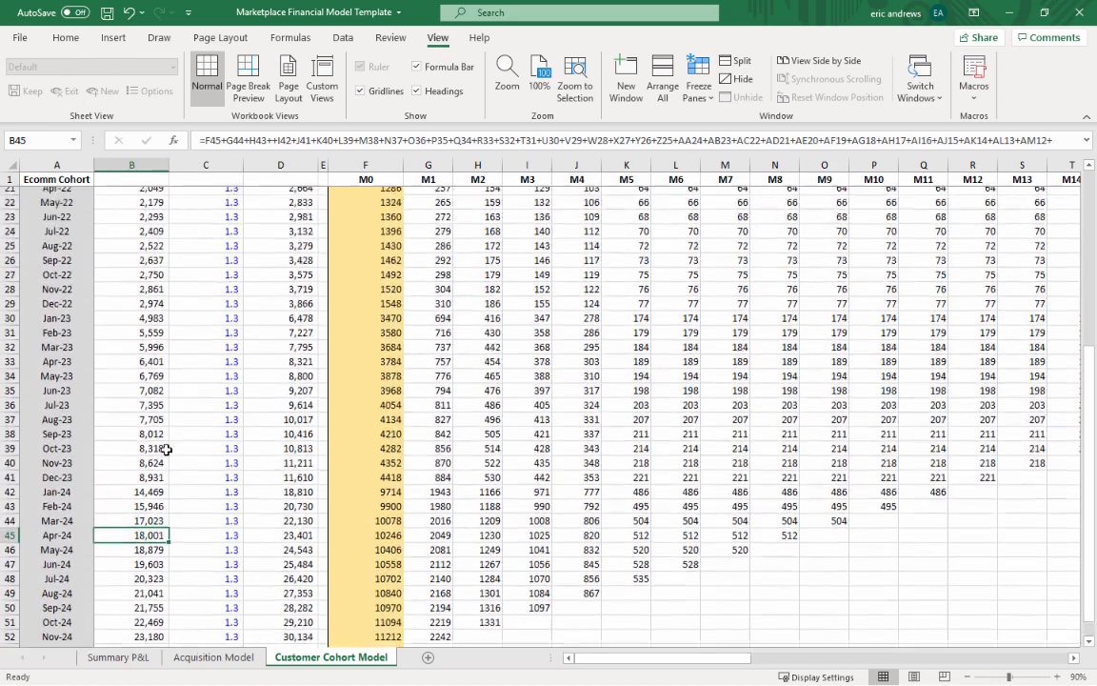
pyautogui.scroll(1, 160, 439)
pyautogui.scroll(-4, 261, 422)
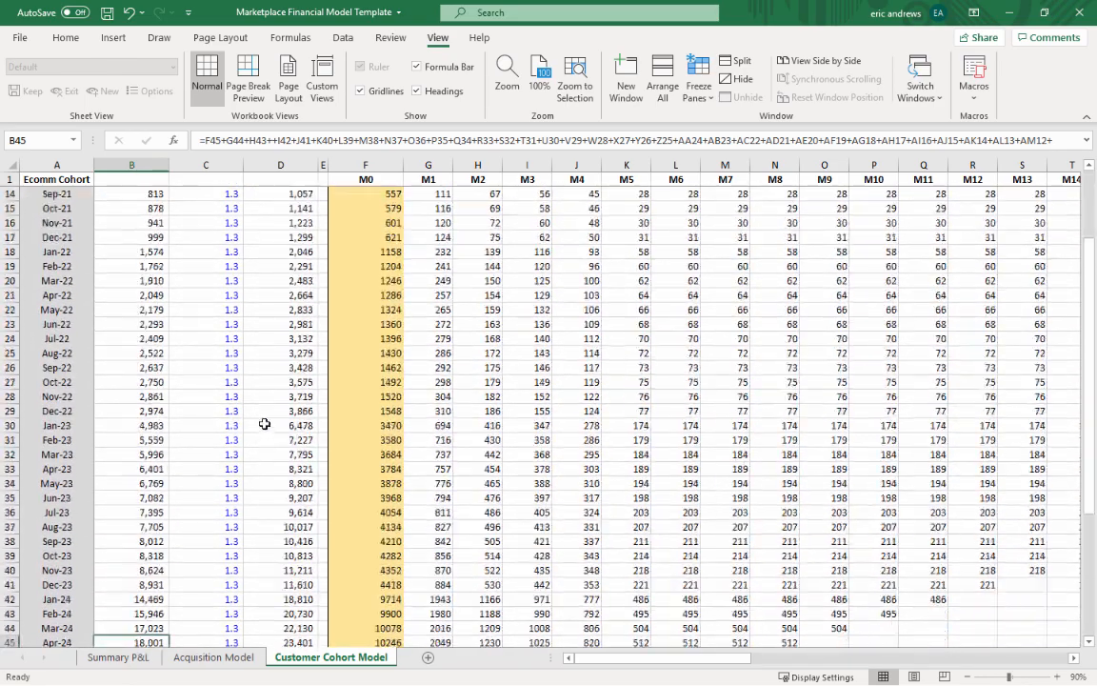
pyautogui.scroll(-2, 368, 421)
pyautogui.scroll(-2, 495, 422)
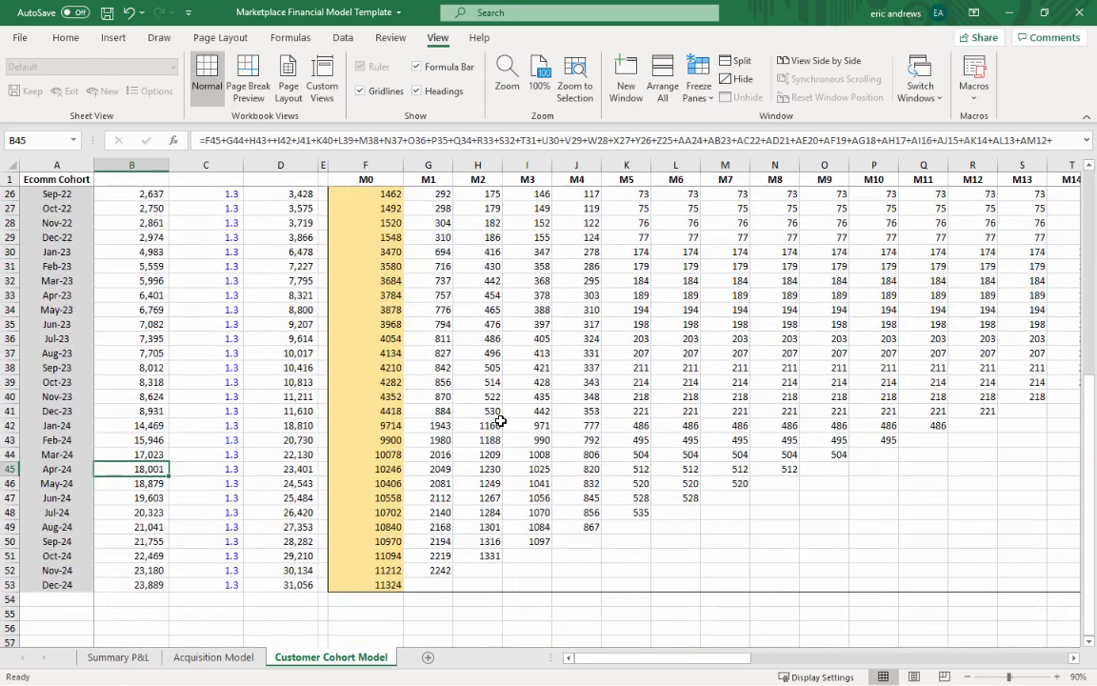
# - Trace the Apr-24 Total Clients formula's references diagonally from its M0 cell, F45, up to the Jan-21 M39 cell, AS6
pyautogui.press('F2')
pyautogui.scroll(2, 520, 297)
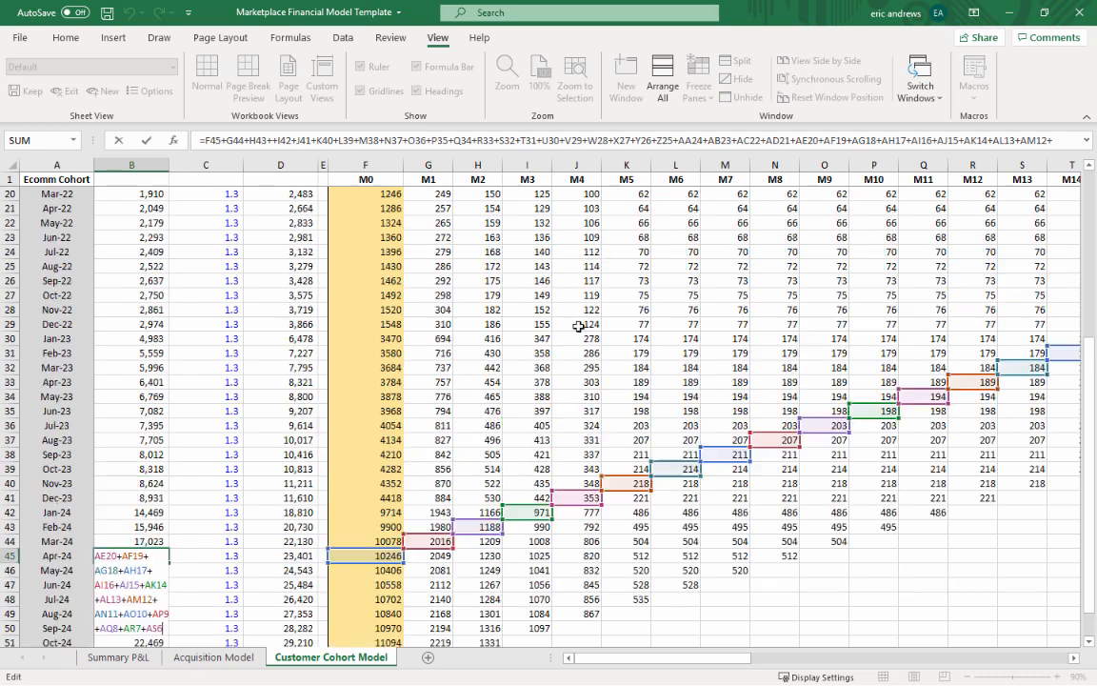
pyautogui.scroll(-1, 536, 357)
pyautogui.scroll(-1, 538, 381)
pyautogui.moveTo(588, 657); pyautogui.dragTo(665, 661)
pyautogui.scroll(8, 665, 660)
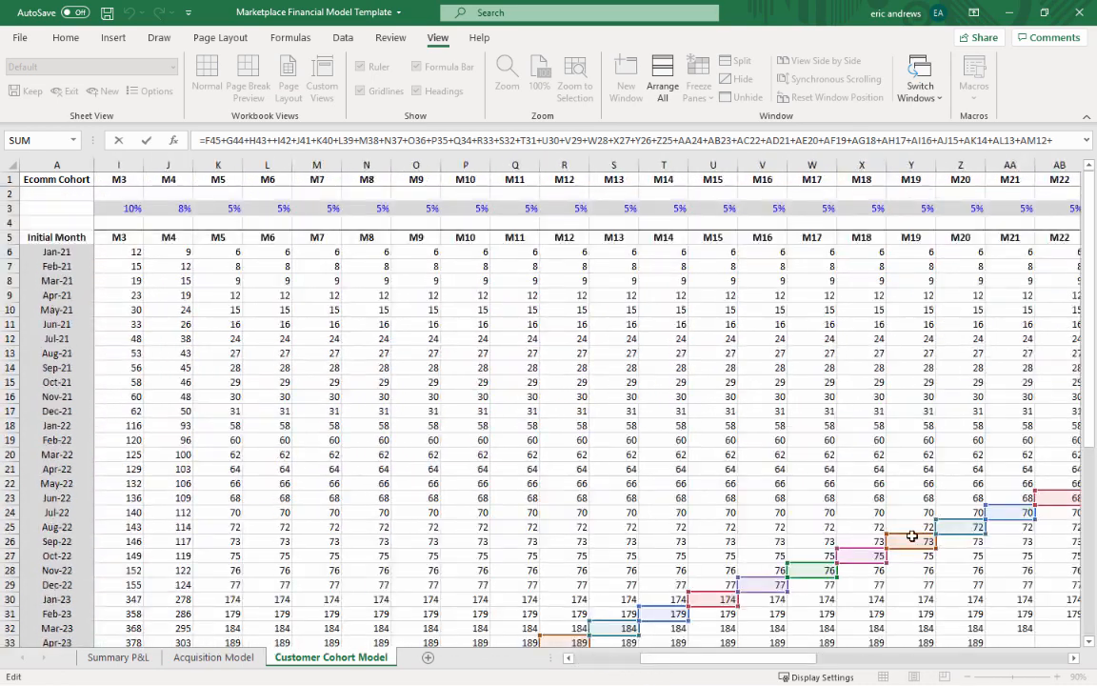
pyautogui.moveTo(814, 664); pyautogui.dragTo(999, 652)
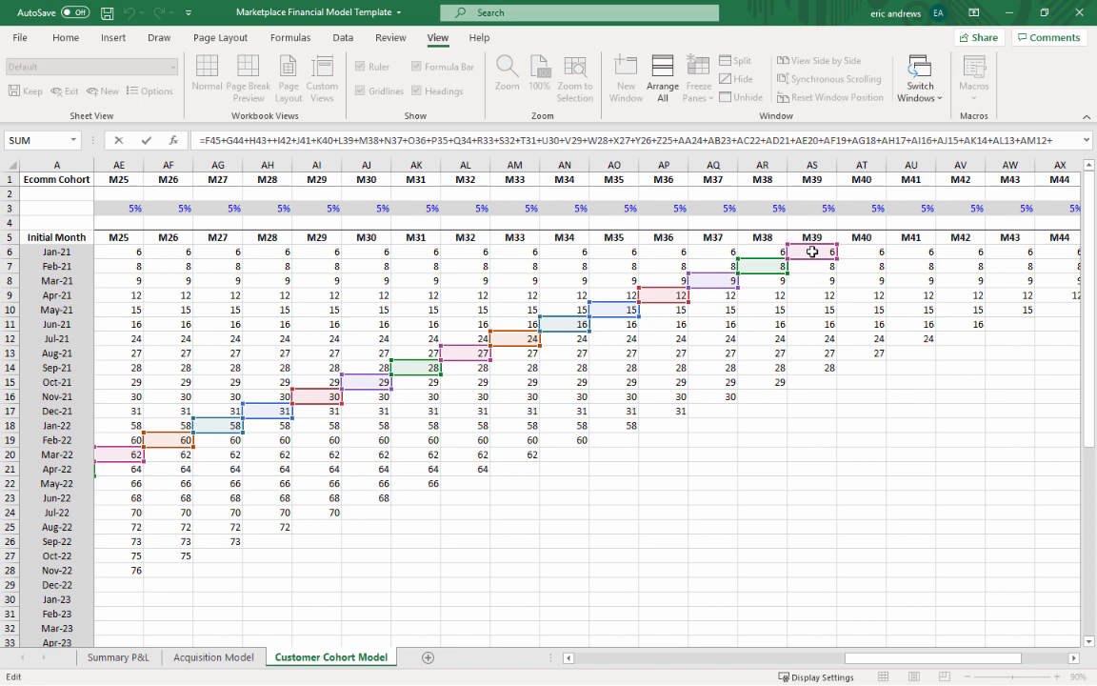
# - Retrace the Apr-24 Total Clients references from M0 across the grid out to the M48 column, leaving the formula unchanged
pyautogui.moveTo(863, 657); pyautogui.dragTo(581, 657)
pyautogui.scroll(-4, 446, 593)
pyautogui.scroll(-6, 446, 594)
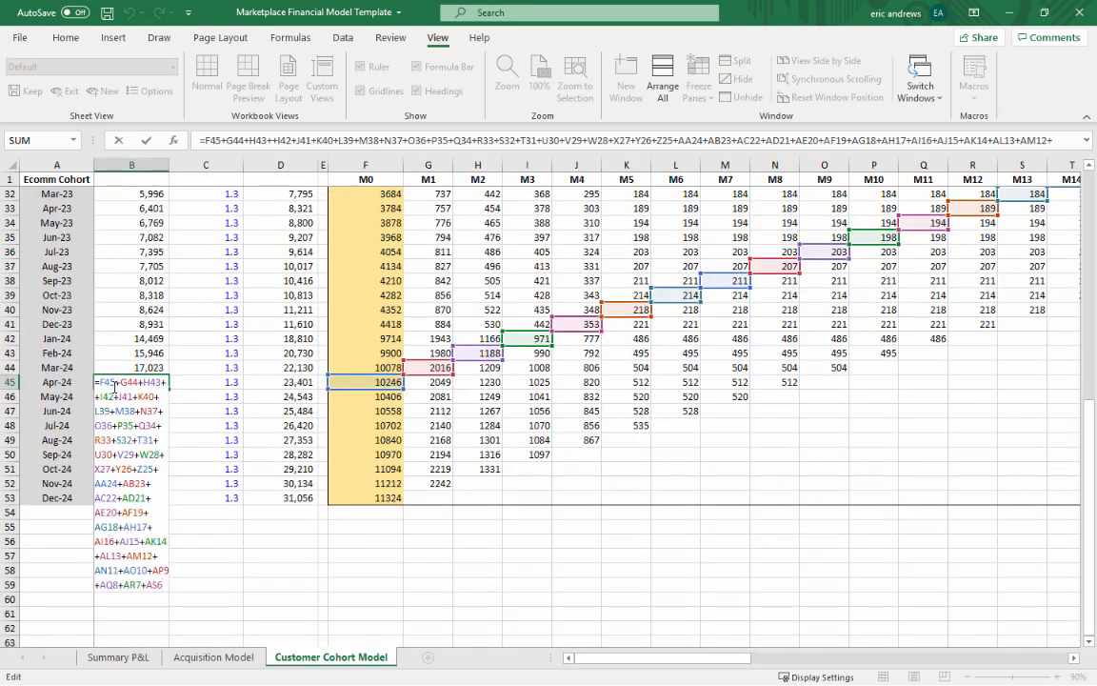
pyautogui.scroll(10, 600, 549)
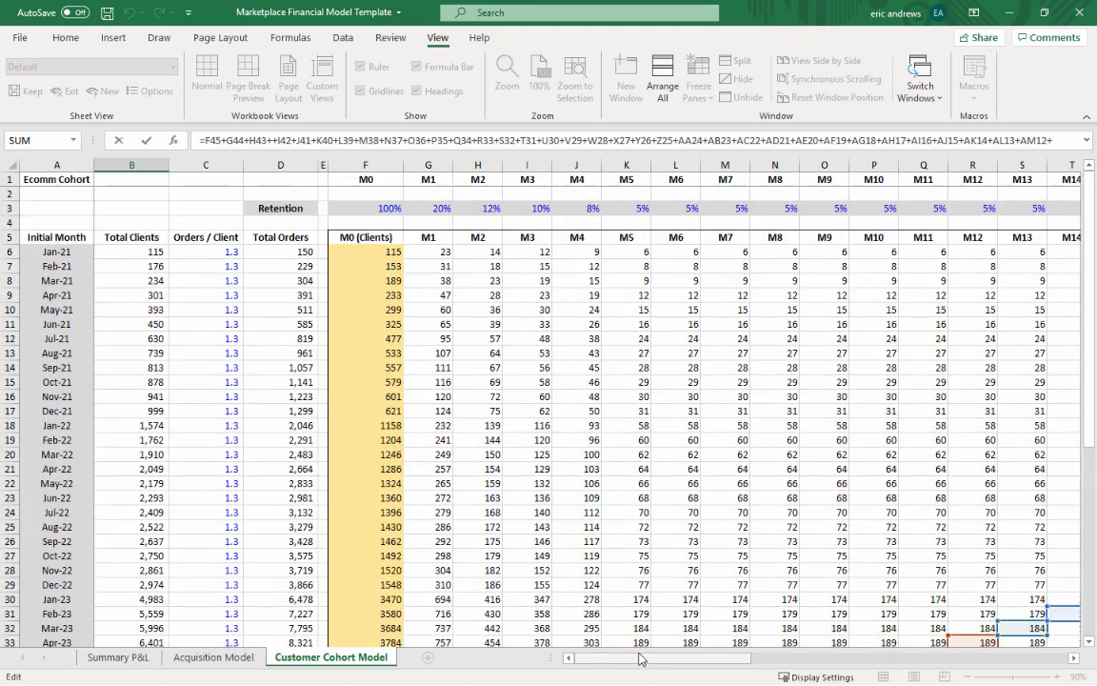
pyautogui.moveTo(640, 659); pyautogui.dragTo(959, 657)
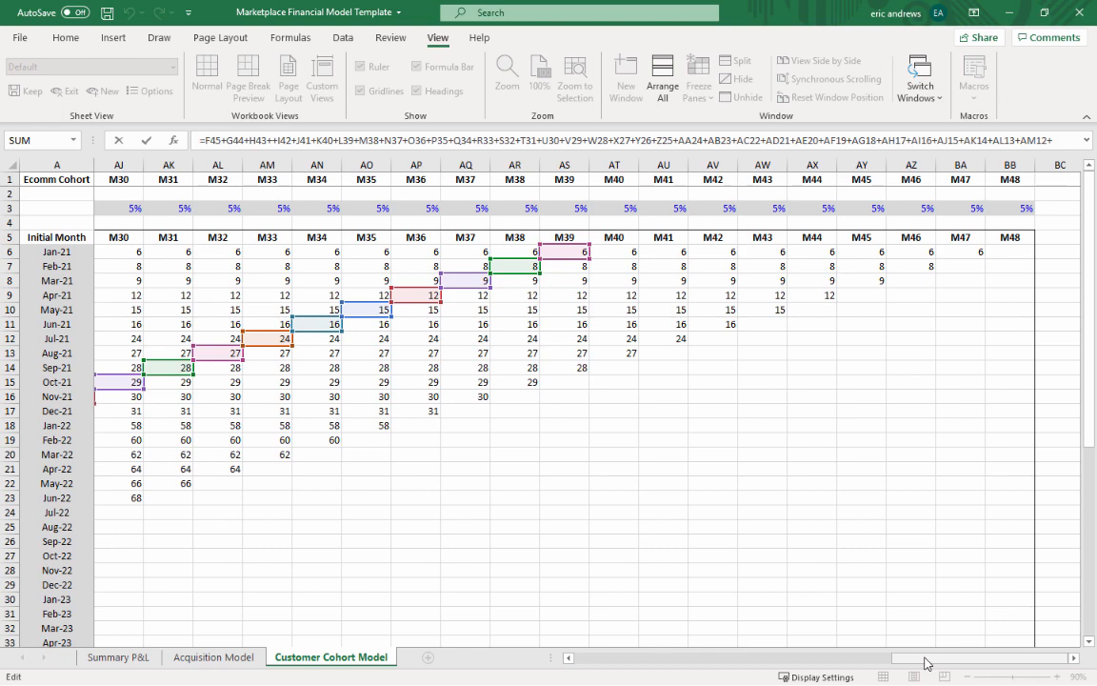
pyautogui.moveTo(932, 656); pyautogui.dragTo(609, 656)
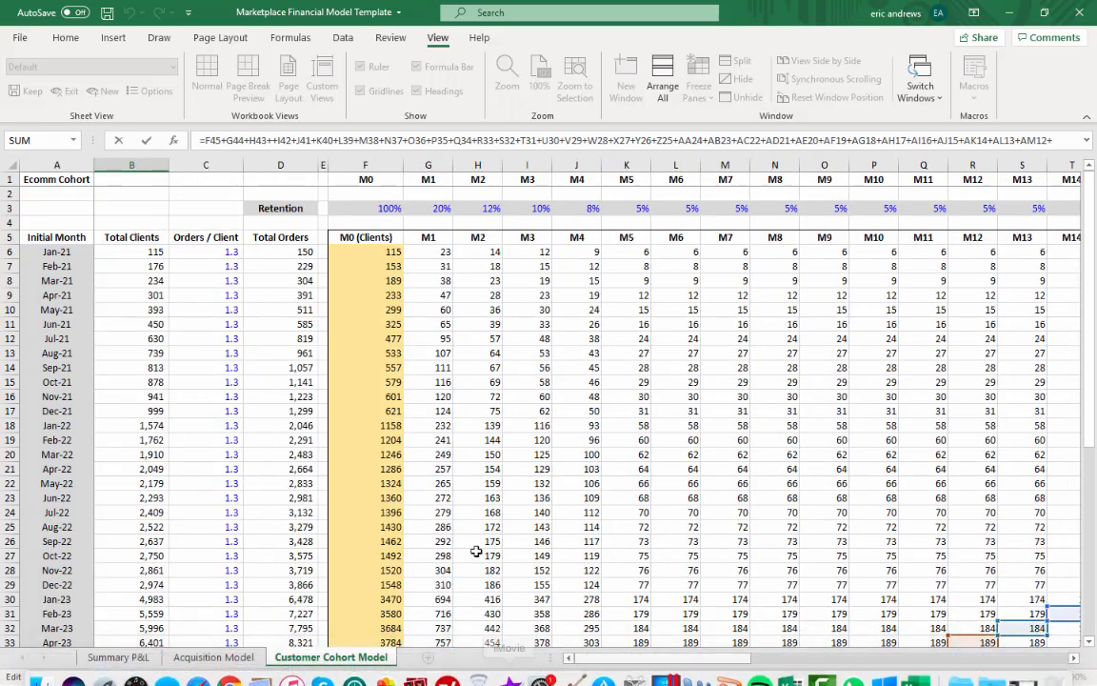
pyautogui.press('Return')
pyautogui.press('Up')
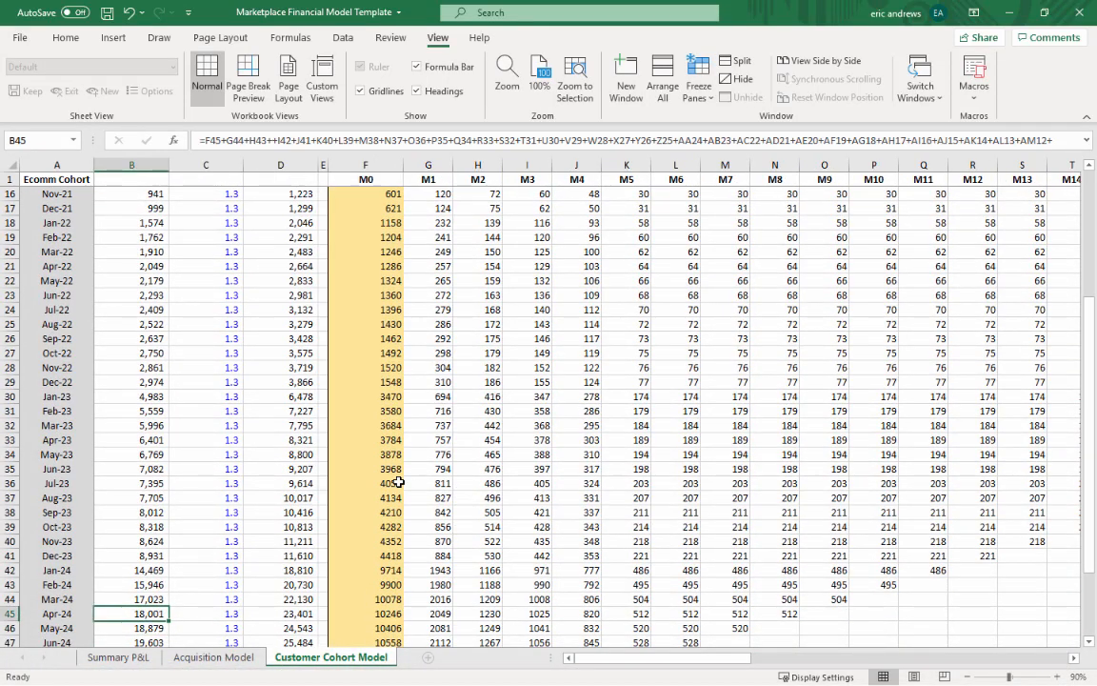
pyautogui.press('Down')
# - Review the Total Clients and Orders / Client columns from their headings down to the first cohort rows
pyautogui.scroll(5, 333, 469)
pyautogui.click(131, 237)
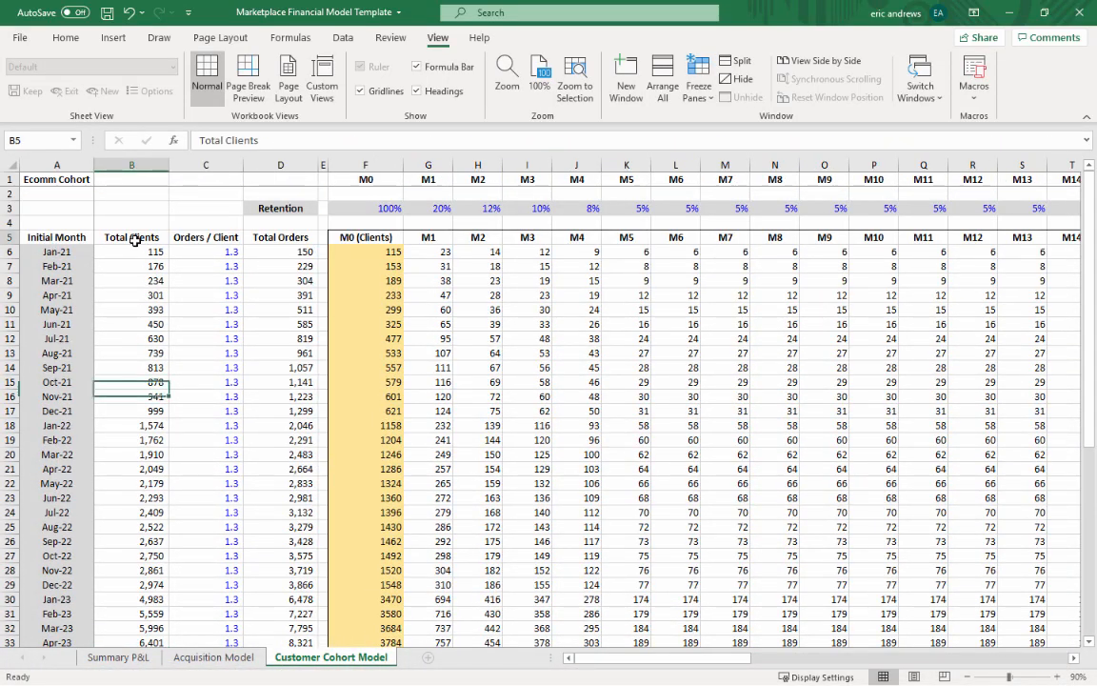
pyautogui.click(205, 240)
pyautogui.click(212, 254)
pyautogui.click(136, 254)
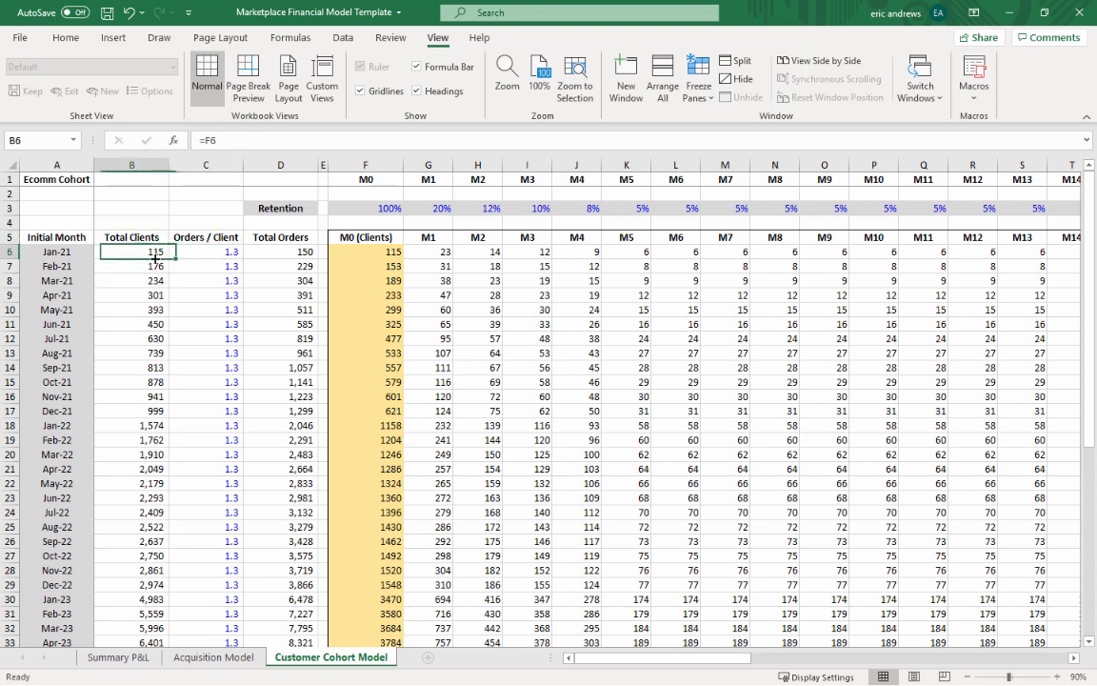
pyautogui.click(207, 270)
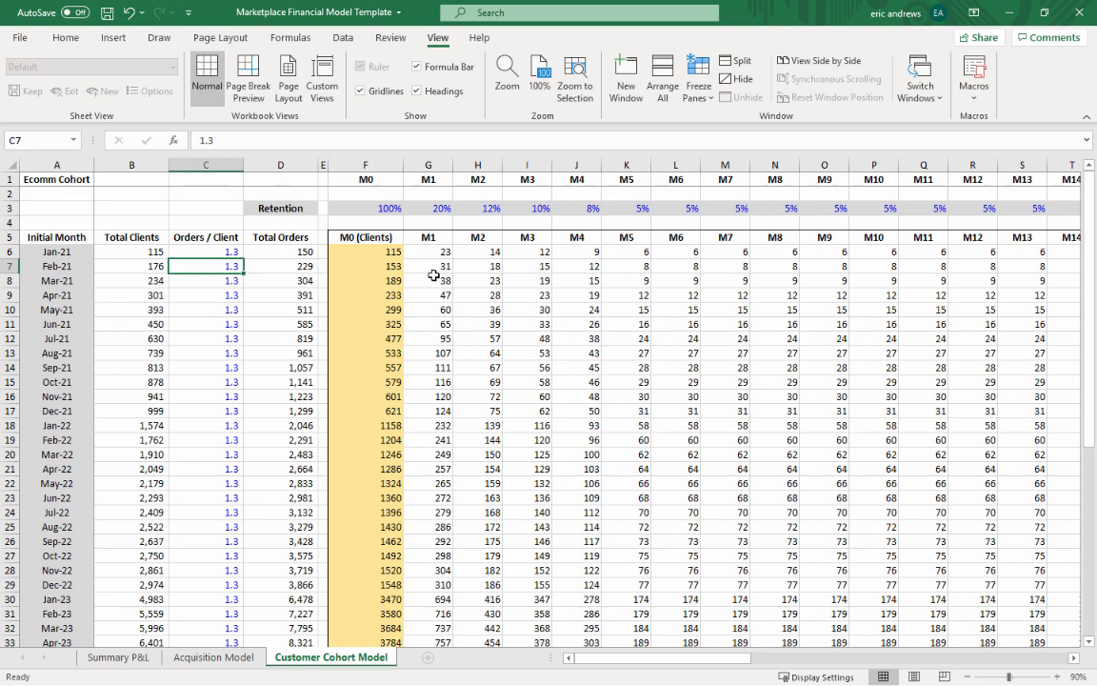
# - Inspect the Feb-21 Total Orders formula, D7, together with its Total Clients and Orders / Client inputs
pyautogui.click(136, 267)
pyautogui.click(195, 265)
pyautogui.click(269, 268)
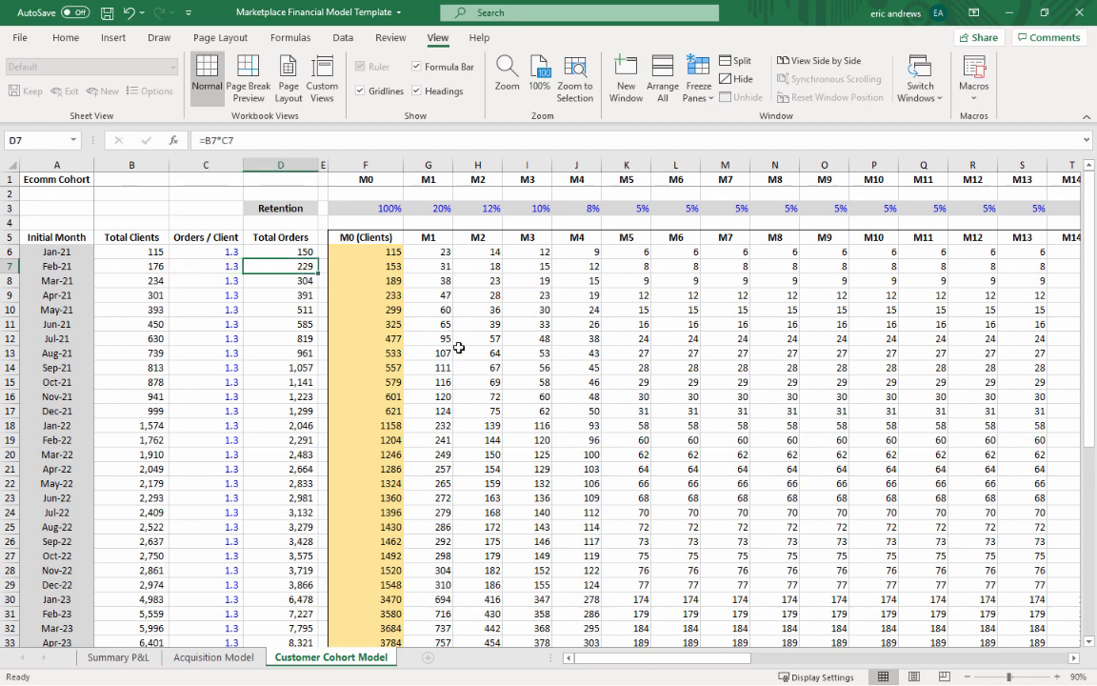
pyautogui.press('F2')
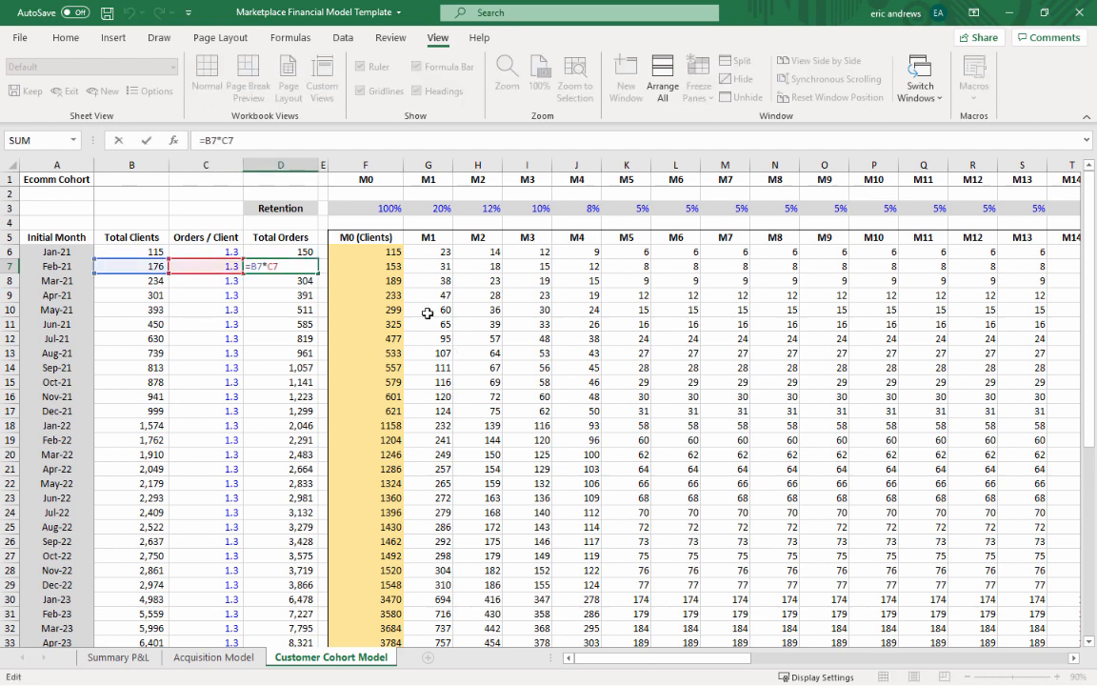
pyautogui.press('Escape')
pyautogui.press('Left')
pyautogui.press('Left')
pyautogui.press('Right')
pyautogui.press('Right')
# - Check the Total Orders formulas further down the column, including Jan-22 in D18, and review the rows through Dec-24
pyautogui.press('Down')
pyautogui.press('Down')
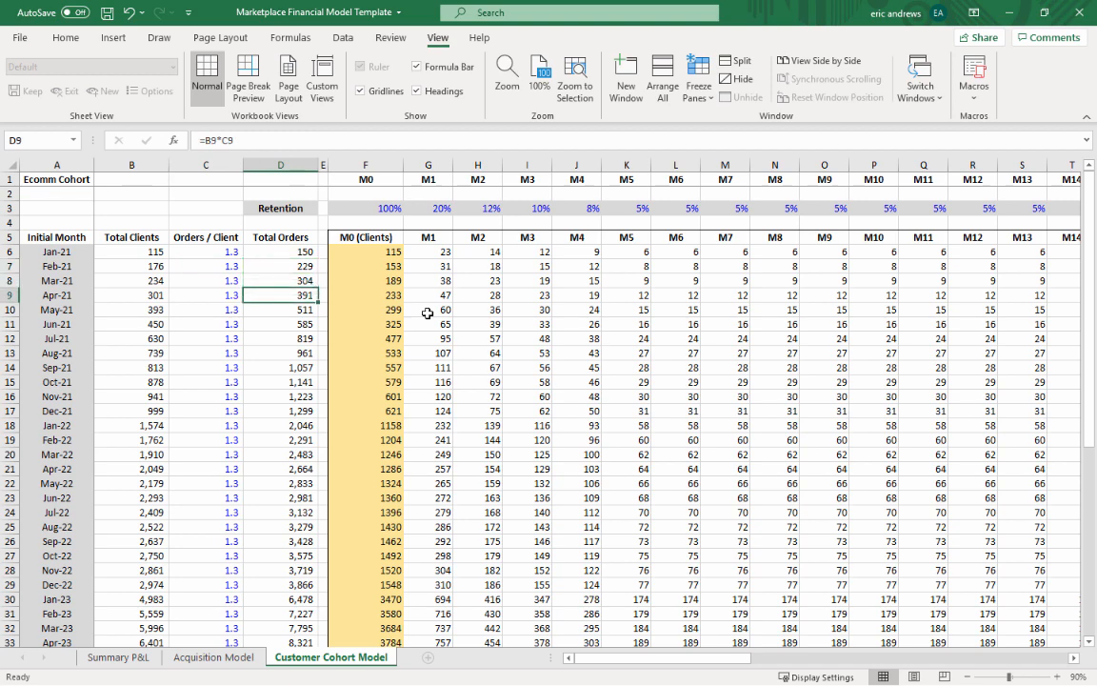
pyautogui.press('Down')
pyautogui.press('Down')
pyautogui.press('Down')
pyautogui.scroll(-2, 203, 312)
pyautogui.click(137, 340)
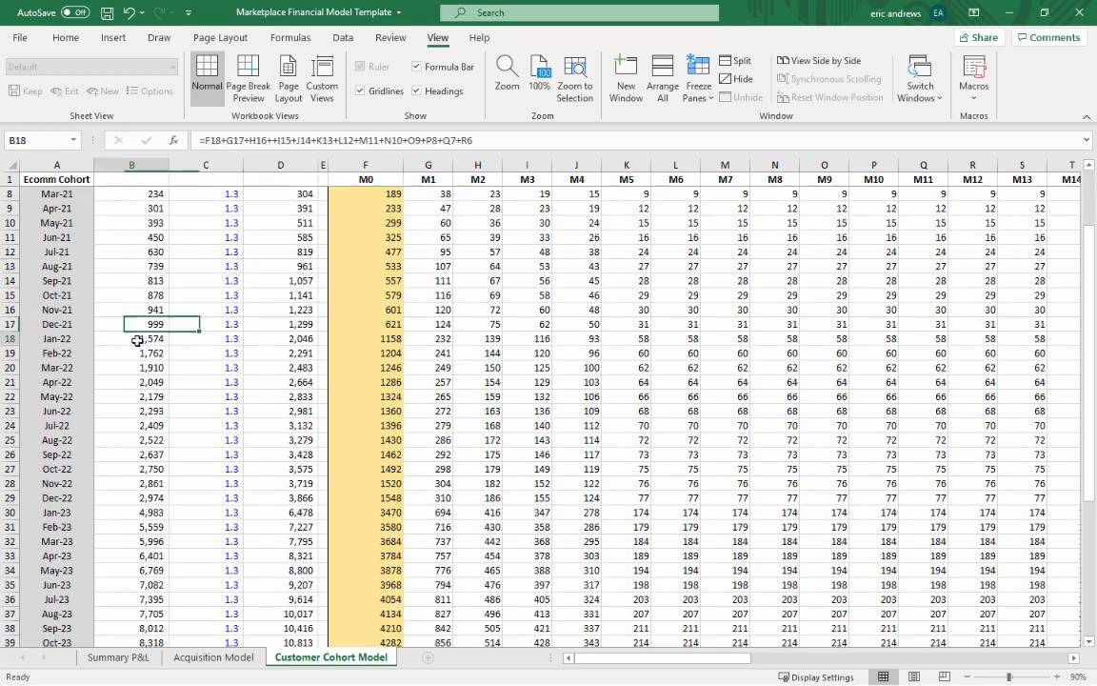
pyautogui.click(286, 338)
pyautogui.press('F2')
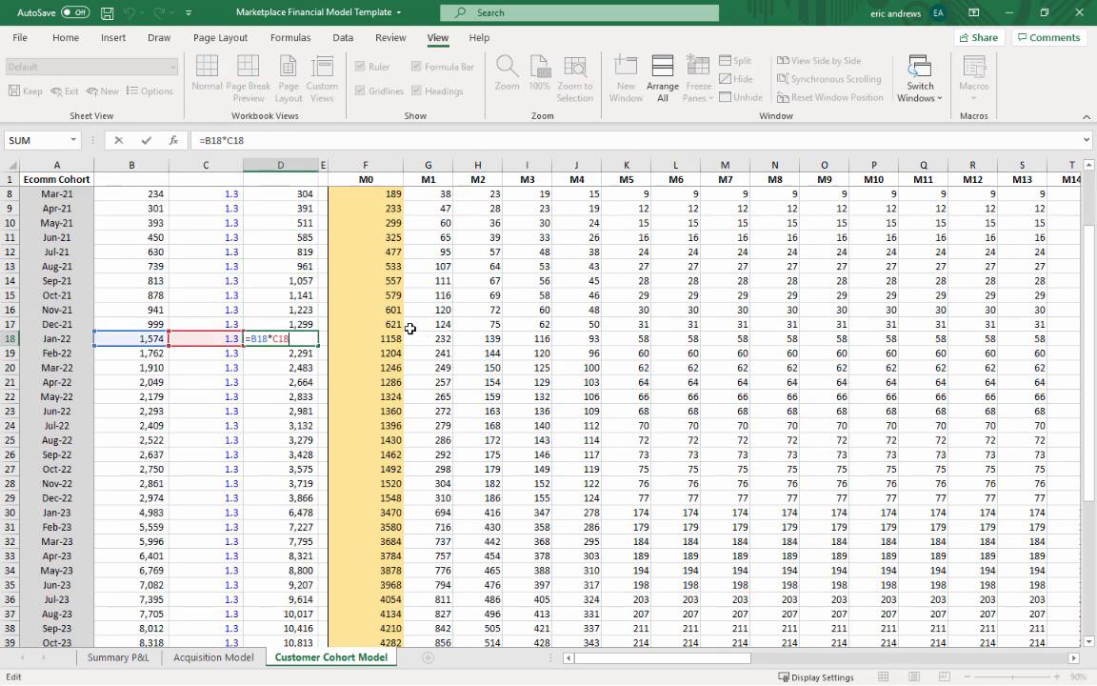
pyautogui.press('Return')
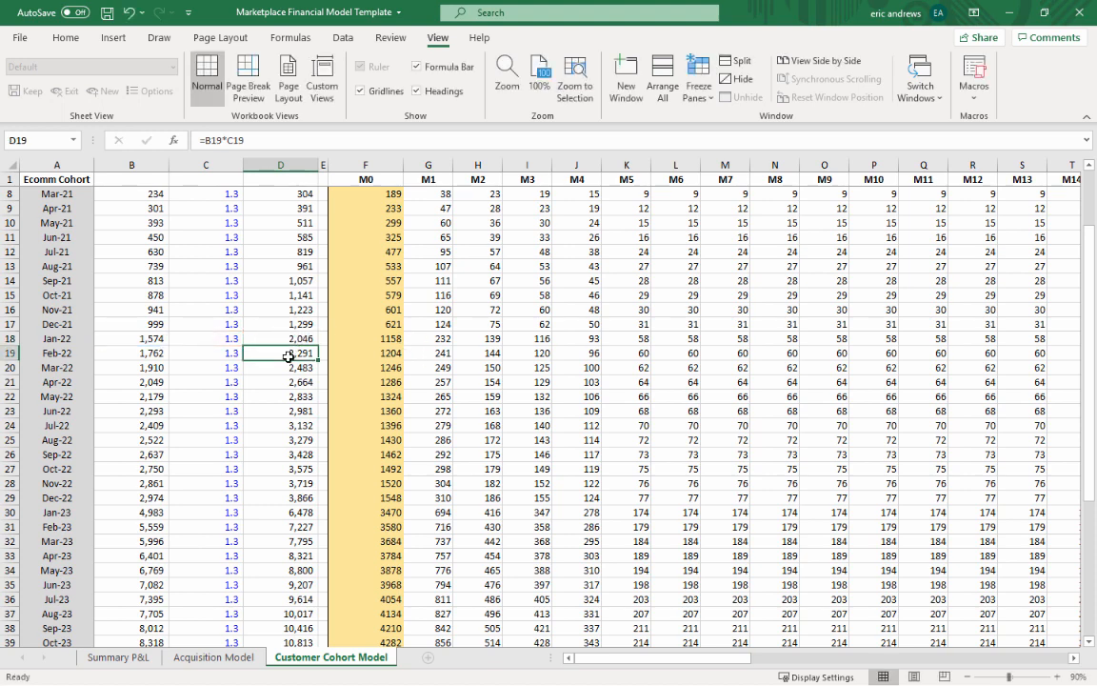
pyautogui.scroll(-8, 262, 333)
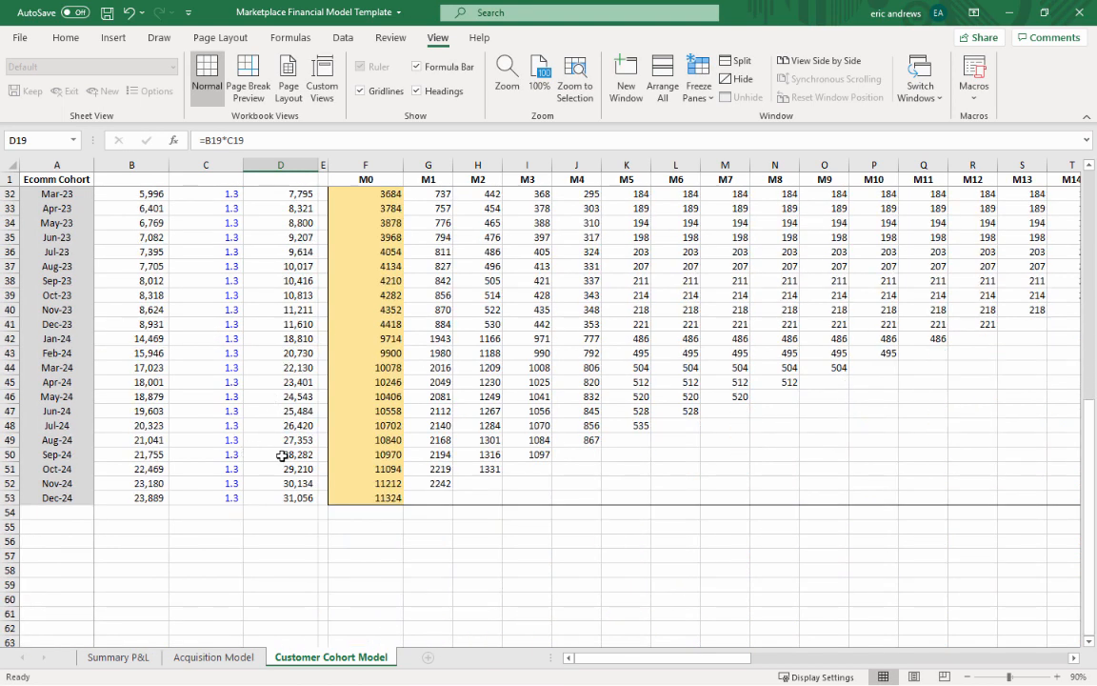
# - Inspect the Sep-24 Total Orders formula in D50 and the Total Clients formula in B50 that feeds it
pyautogui.click(285, 454)
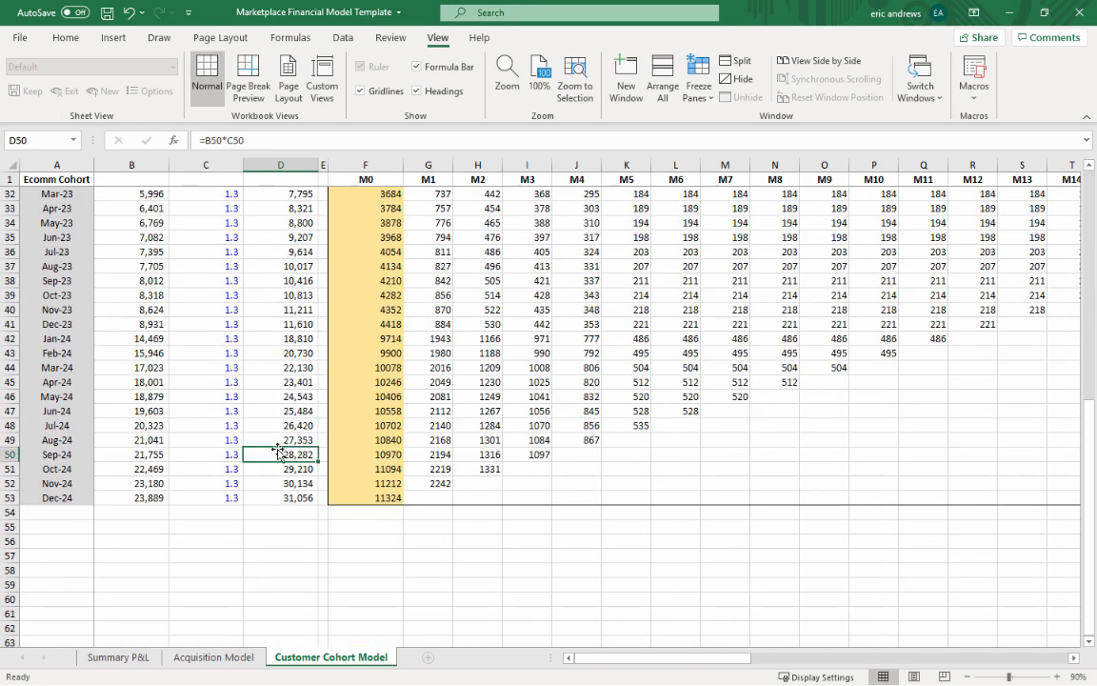
pyautogui.press('F2')
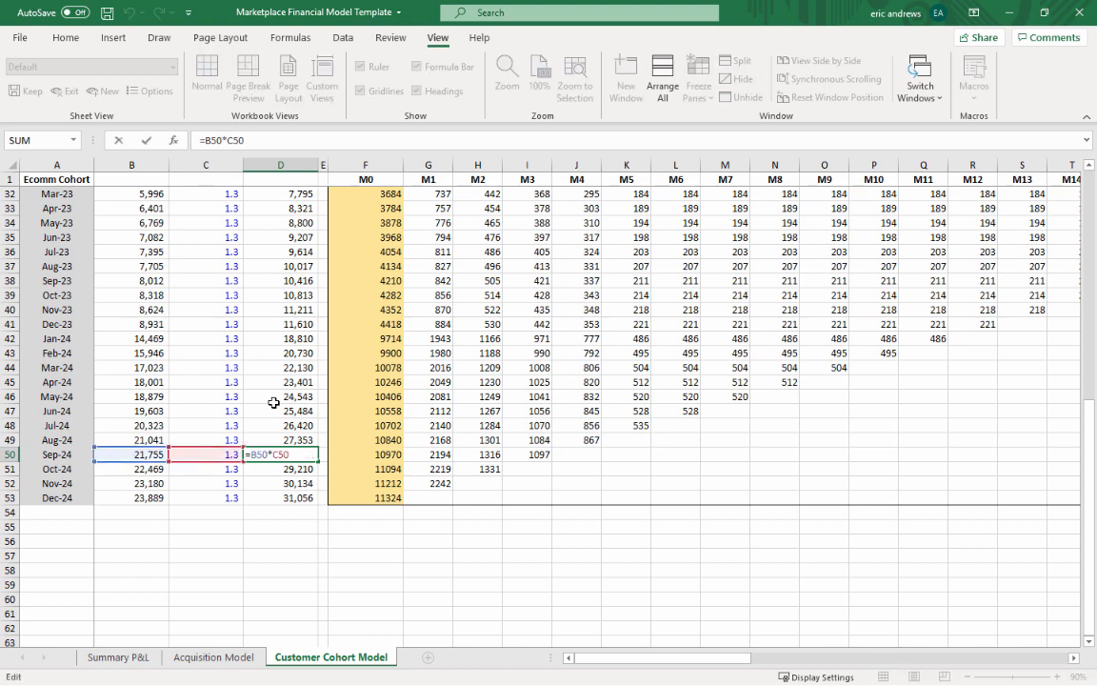
pyautogui.press('Escape')
pyautogui.press('Left')
pyautogui.press('Left')
pyautogui.press('F2')
pyautogui.press('Escape')
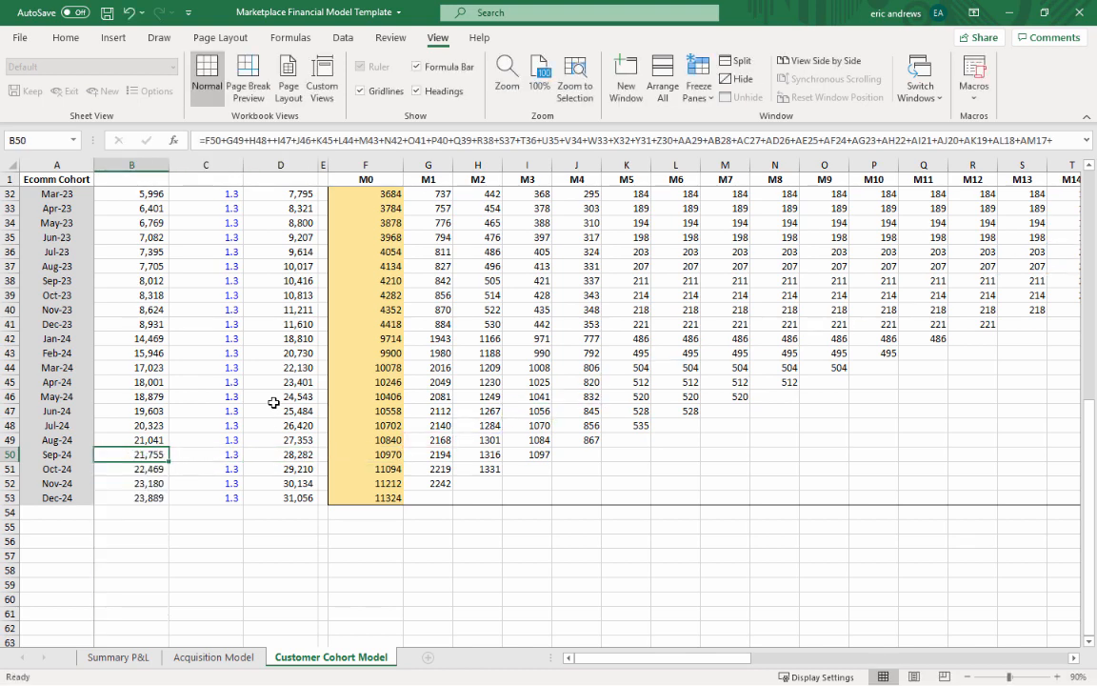
pyautogui.press('Right')
pyautogui.press('Right')
pyautogui.press('F2')
pyautogui.press('Escape')
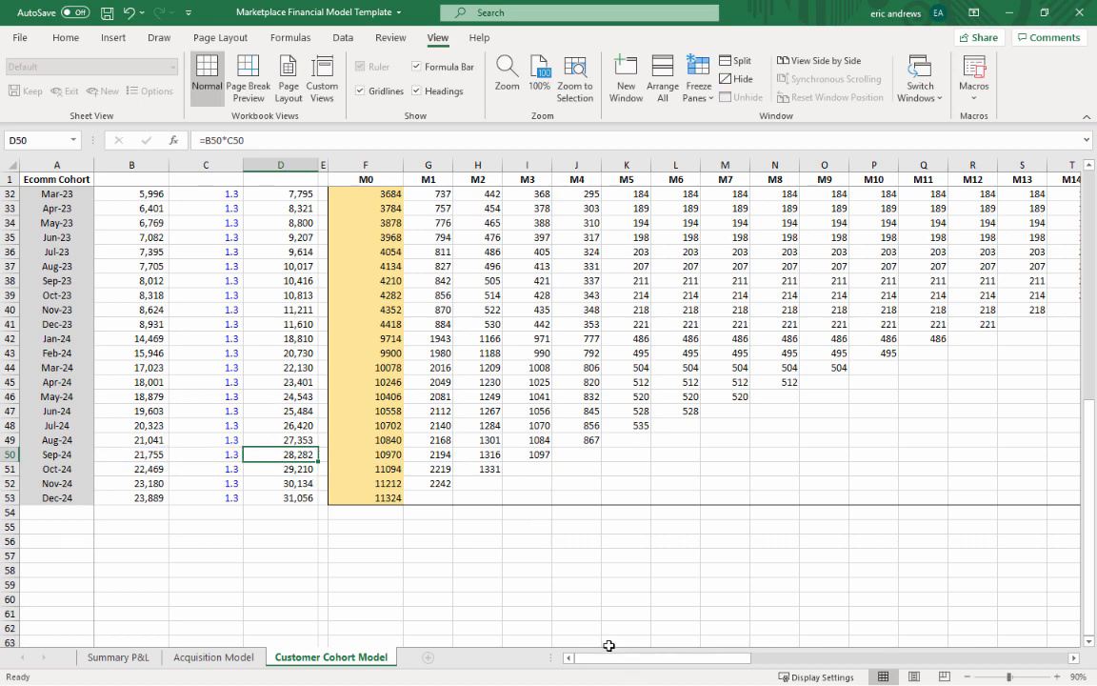
# - Review the full cohort grid, then check the Dec-24 row's Total Clients, Total Orders, M0 and M1 cells
pyautogui.scroll(3, 649, 616)
pyautogui.scroll(-2, 876, 607)
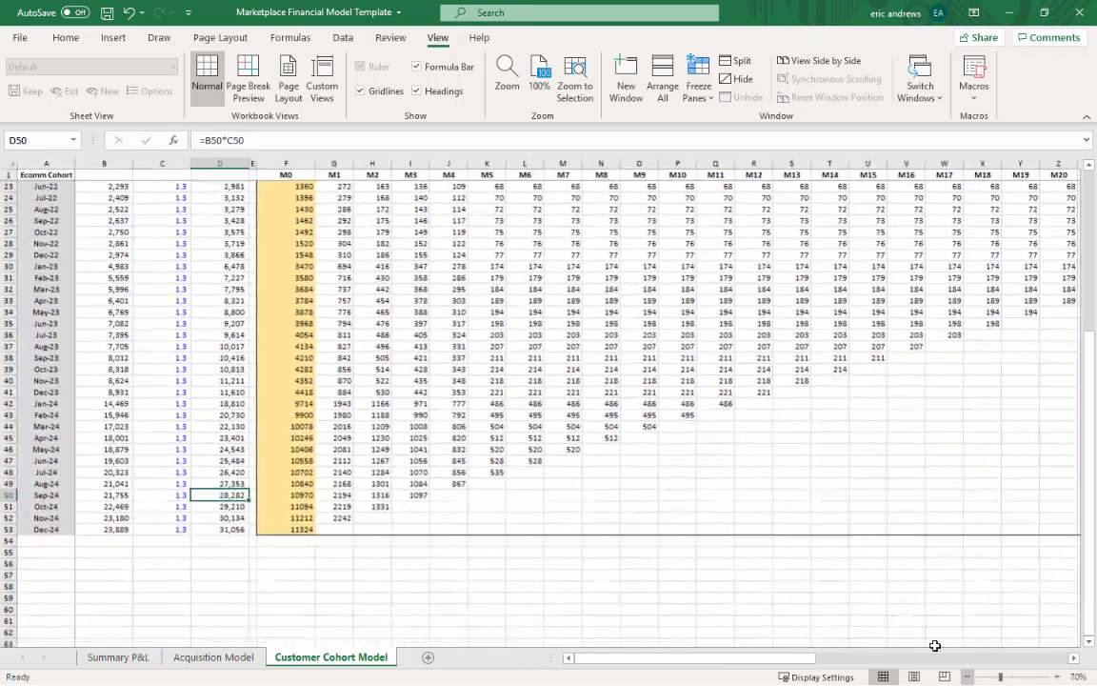
pyautogui.scroll(2, 649, 464)
pyautogui.moveTo(617, 656); pyautogui.dragTo(680, 659)
pyautogui.scroll(5, 729, 458)
pyautogui.scroll(-10, 441, 477)
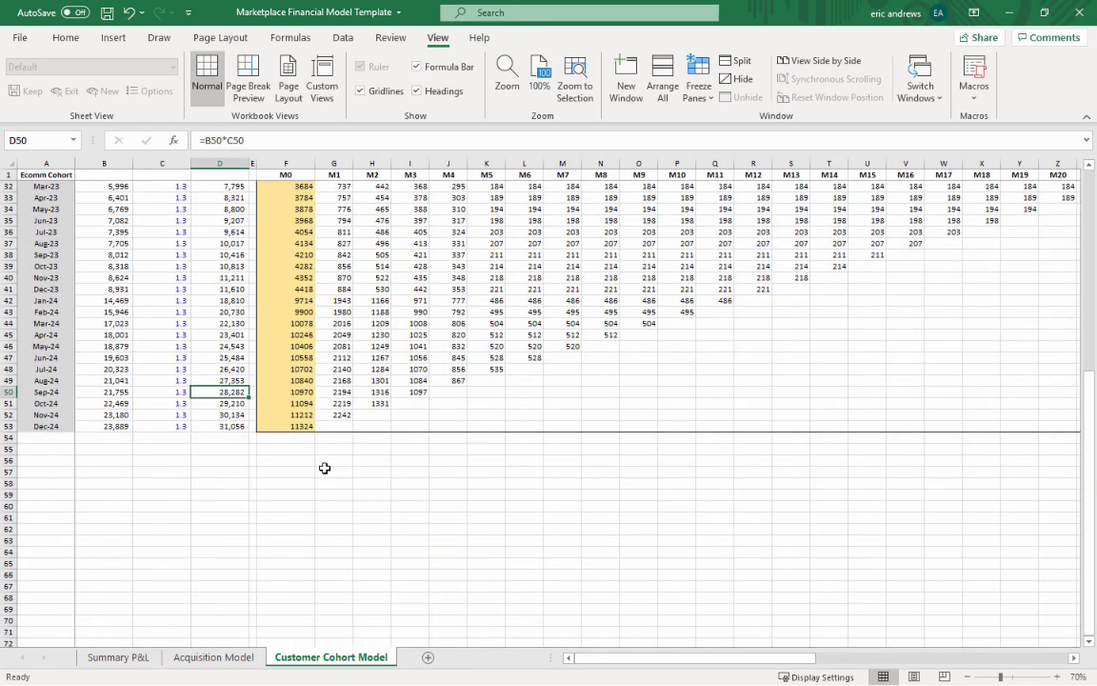
pyautogui.click(108, 426)
pyautogui.click(213, 428)
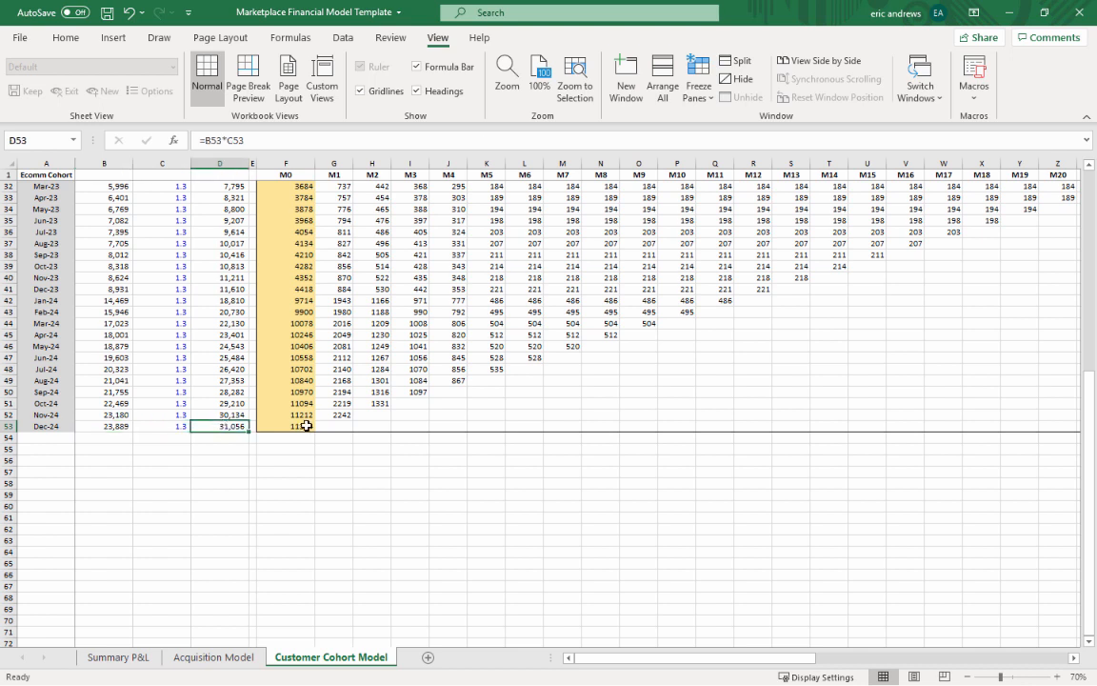
pyautogui.click(296, 426)
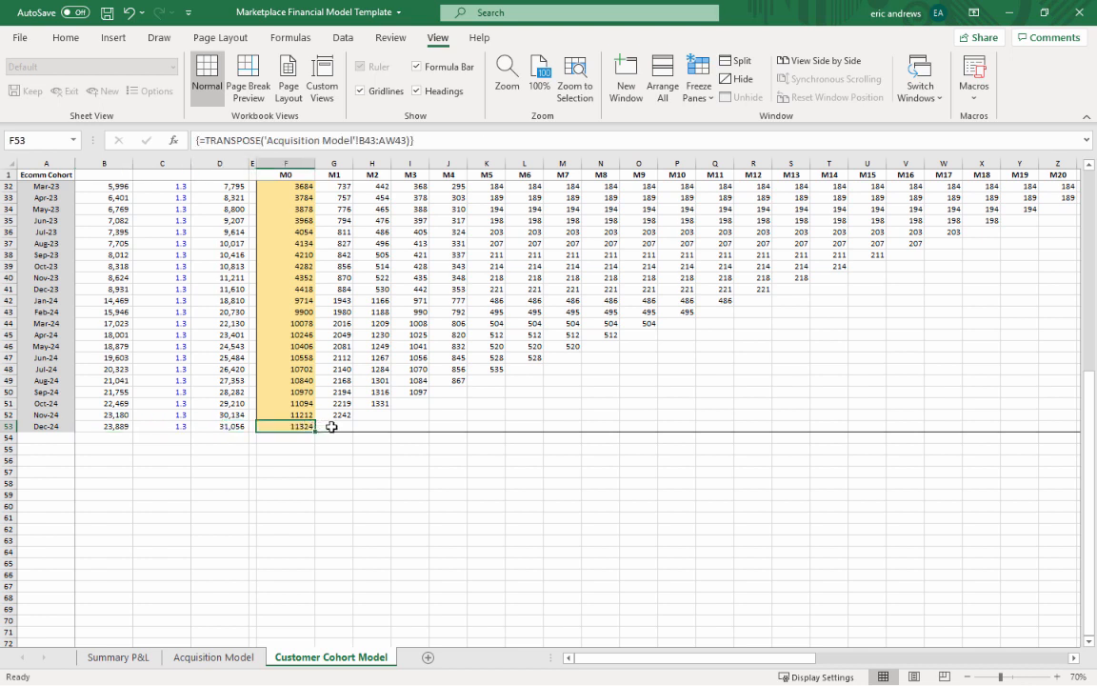
pyautogui.click(331, 427)
pyautogui.click(295, 428)
pyautogui.click(332, 429)
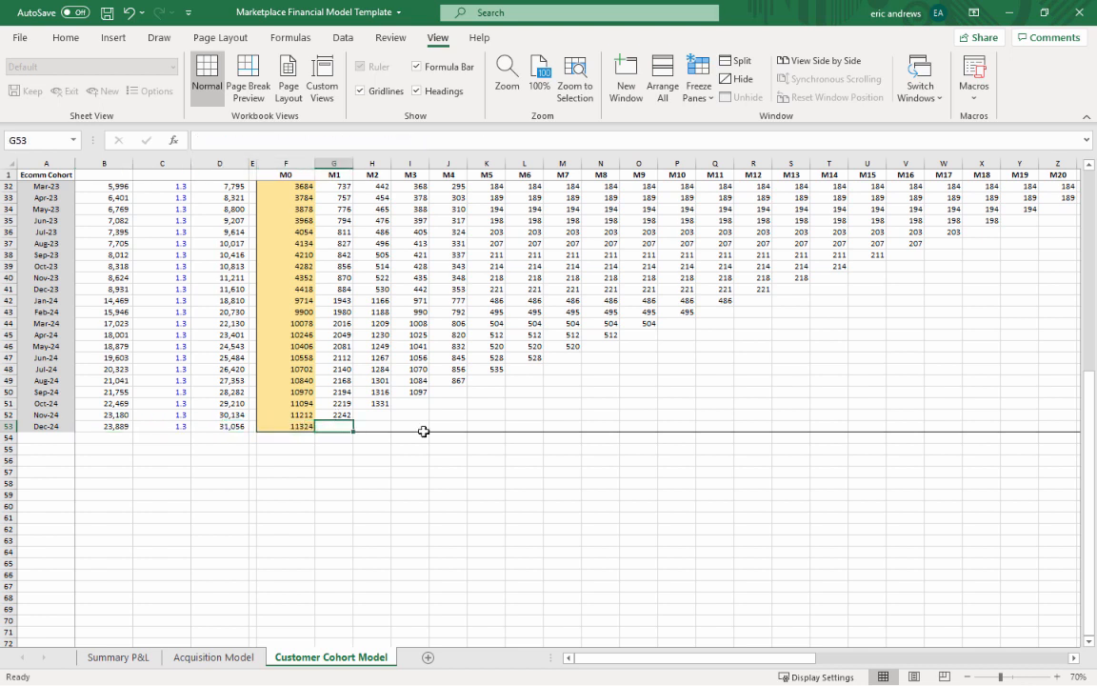
# - Trace the cohort grid's lower diagonal edge from the Dec-24 M0 cell up to the Aug-24 M4 cell
pyautogui.keyDown('ctrl'); pyautogui.scroll(2, 955, 632); pyautogui.keyUp('ctrl')
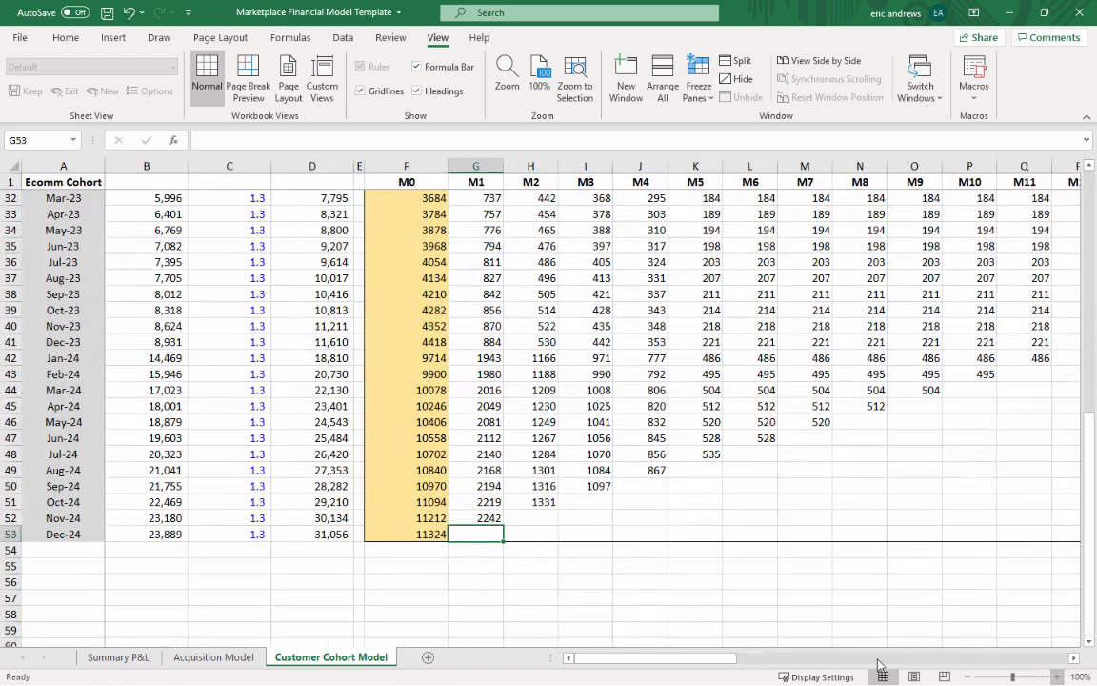
pyautogui.moveTo(701, 658); pyautogui.dragTo(527, 654)
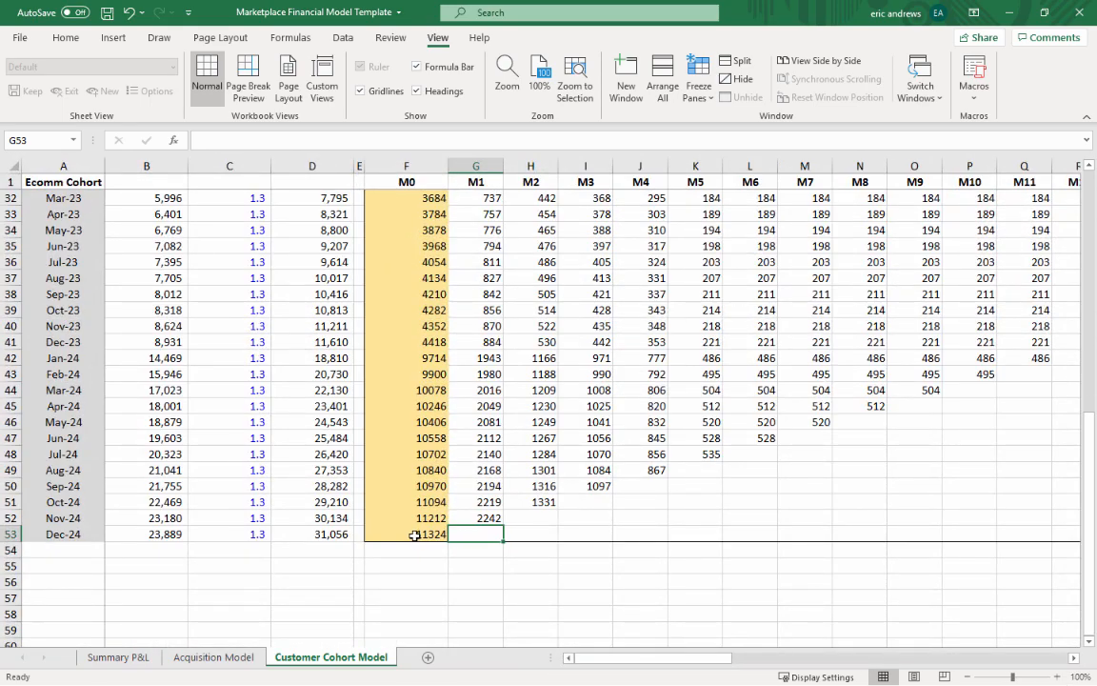
pyautogui.click(414, 536)
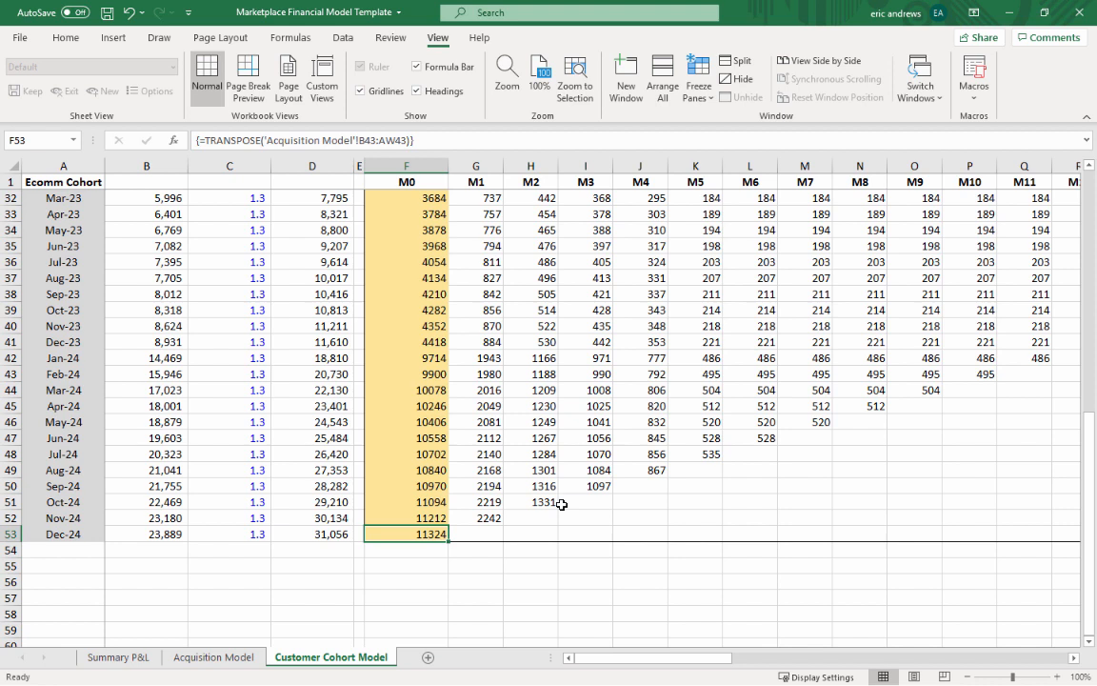
pyautogui.press('Right')
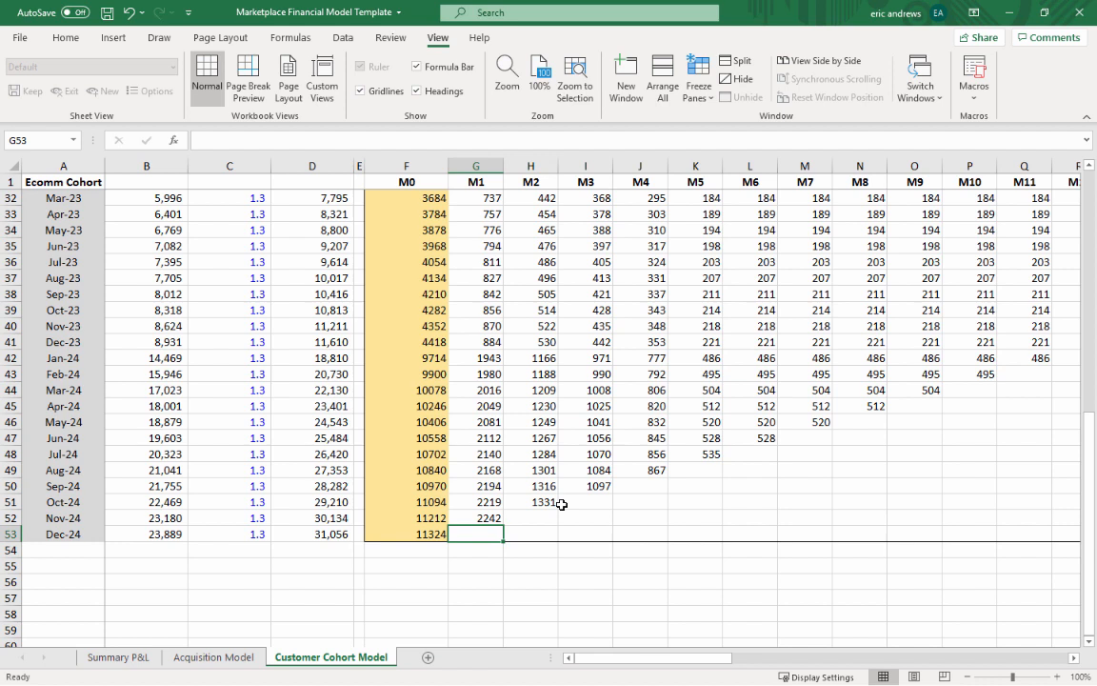
pyautogui.press('Up')
pyautogui.press('Right')
pyautogui.press('Up')
pyautogui.press('Right')
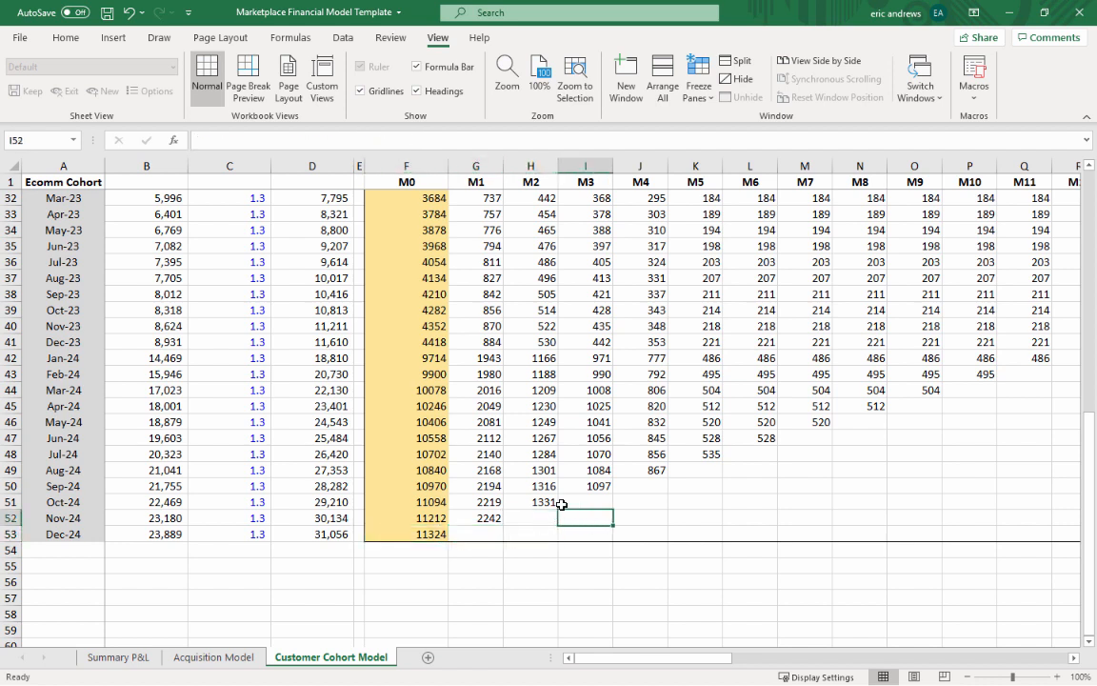
pyautogui.press('Right')
pyautogui.press('Up')
pyautogui.press('Up')
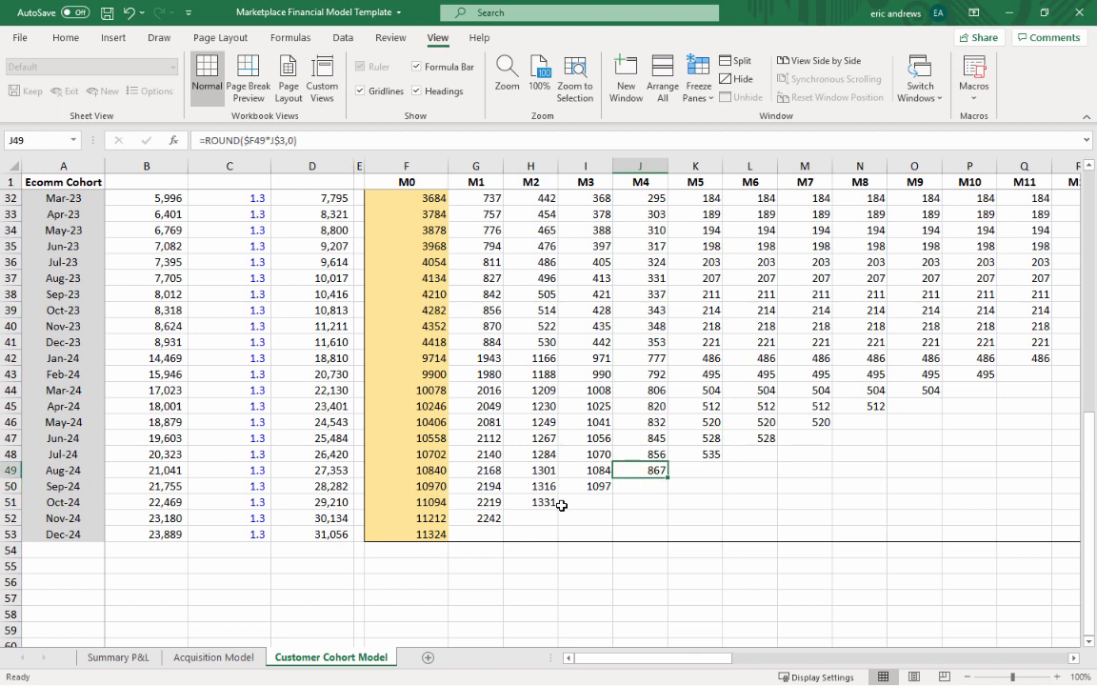
# - Follow the last returning-client cell of each cohort from Nov-24 M1 diagonally up to Apr-24 M8
pyautogui.keyDown('ctrl'); pyautogui.click(488, 517); pyautogui.keyUp('ctrl')
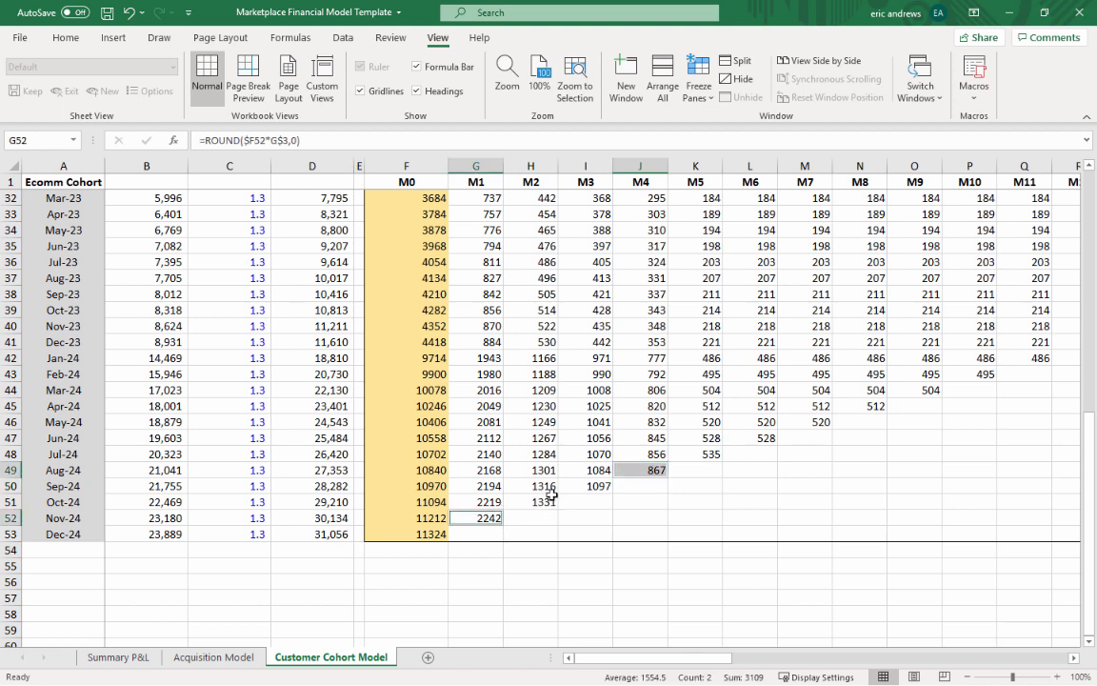
pyautogui.keyDown('ctrl'); pyautogui.click(538, 501); pyautogui.keyUp('ctrl')
pyautogui.keyDown('ctrl'); pyautogui.click(597, 489); pyautogui.keyUp('ctrl')
pyautogui.click(709, 452)
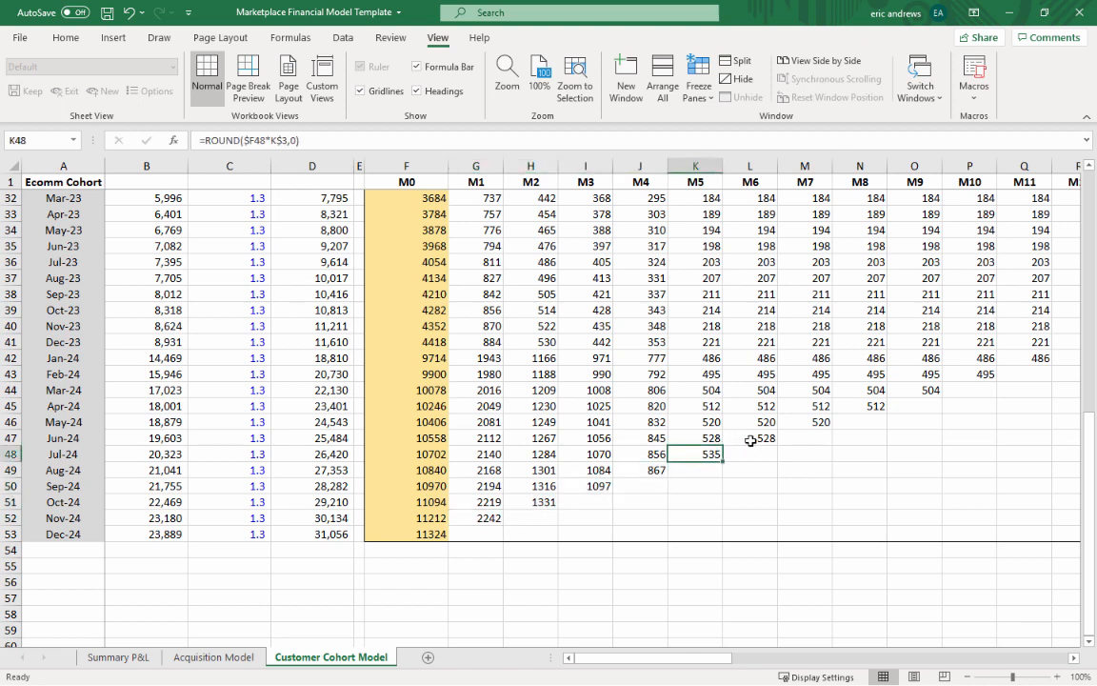
pyautogui.click(754, 438)
pyautogui.click(810, 422)
pyautogui.click(838, 405)
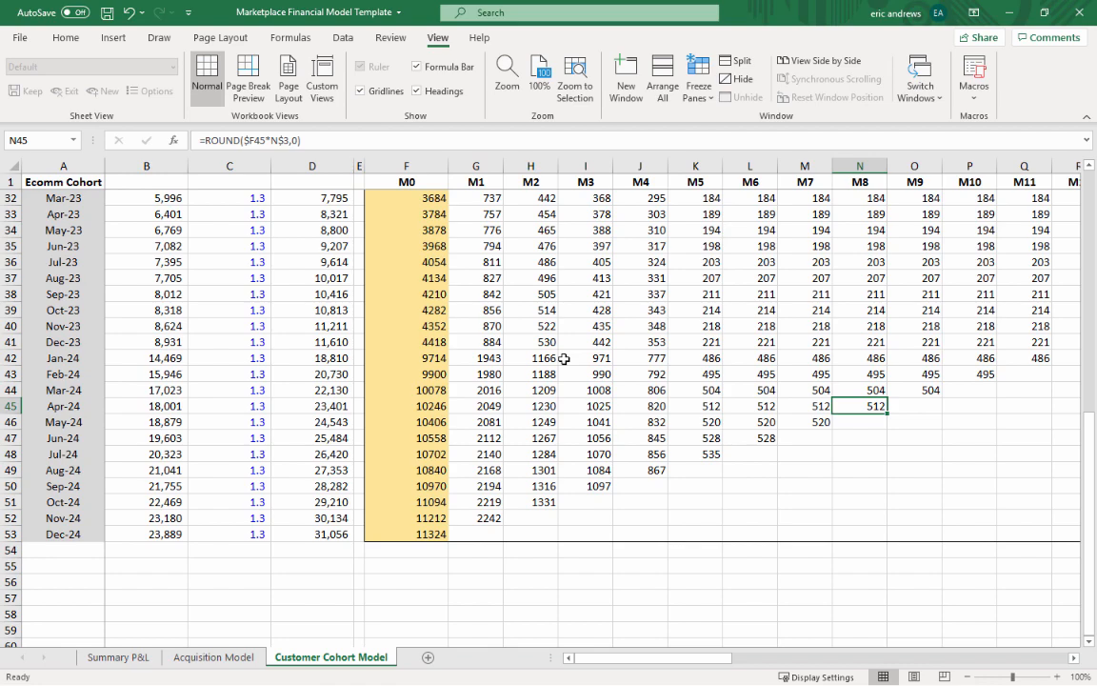
# - Return to the Ecomm Cohort heading in A1 and save the workbook
pyautogui.scroll(9, 563, 349)
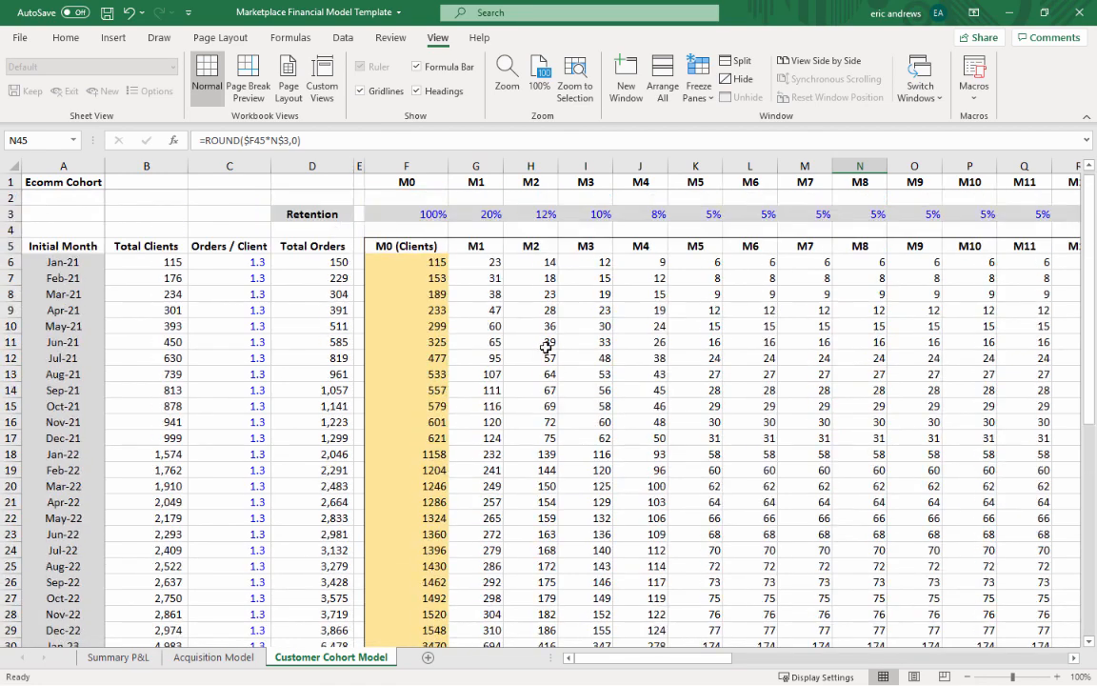
pyautogui.click(43, 179)
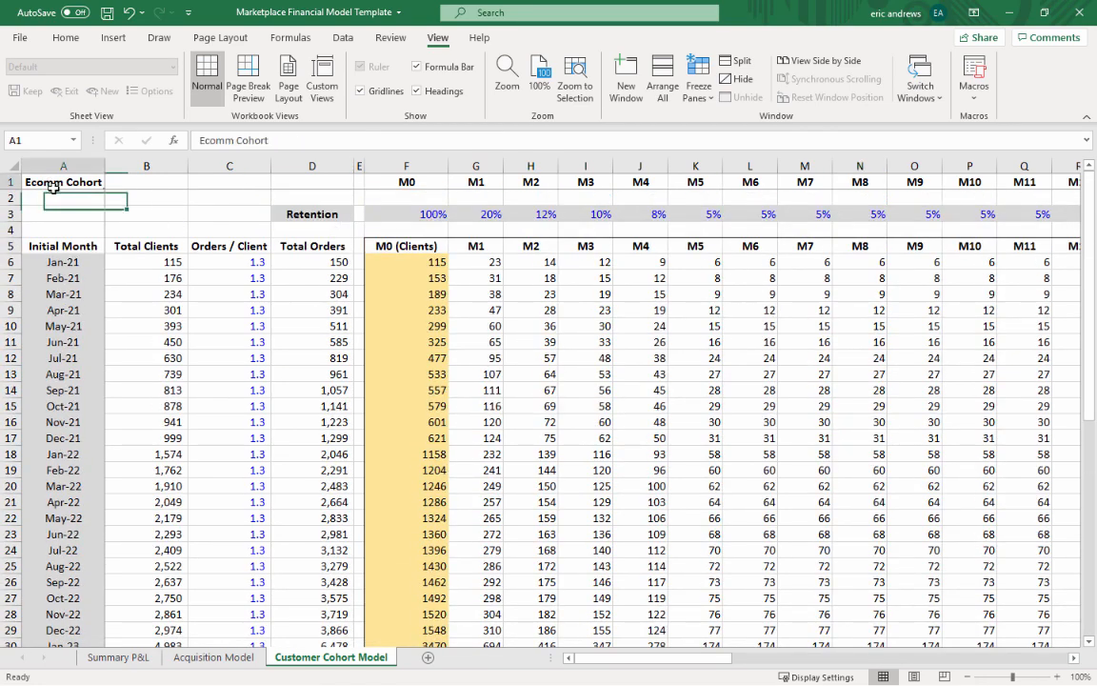
pyautogui.click(107, 13)
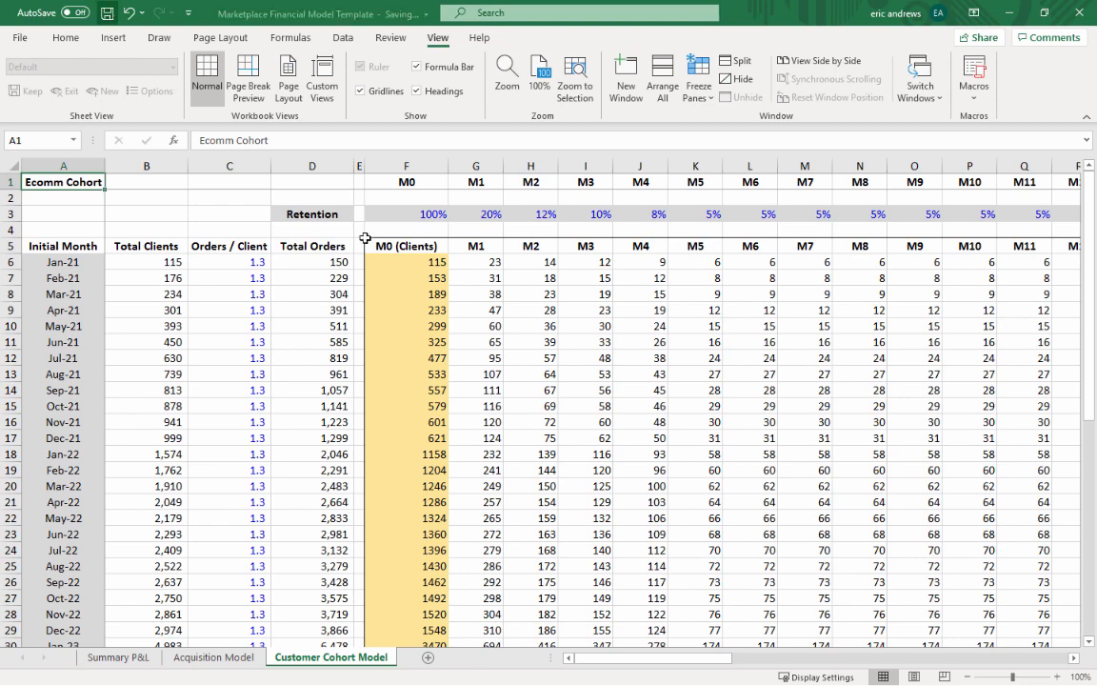
# - Check the Dec-21 cohort's M1 retention formula in G17 and its linked M0 client count in F17
pyautogui.click(970, 676)
pyautogui.click(969, 676)
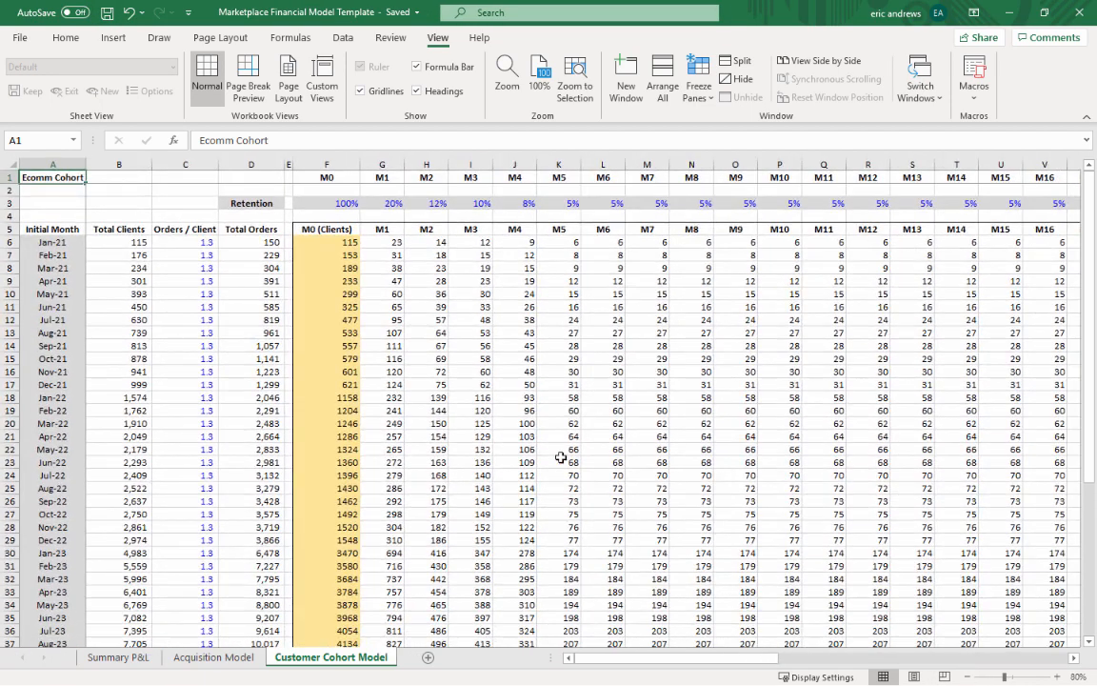
pyautogui.click(480, 417)
pyautogui.click(381, 385)
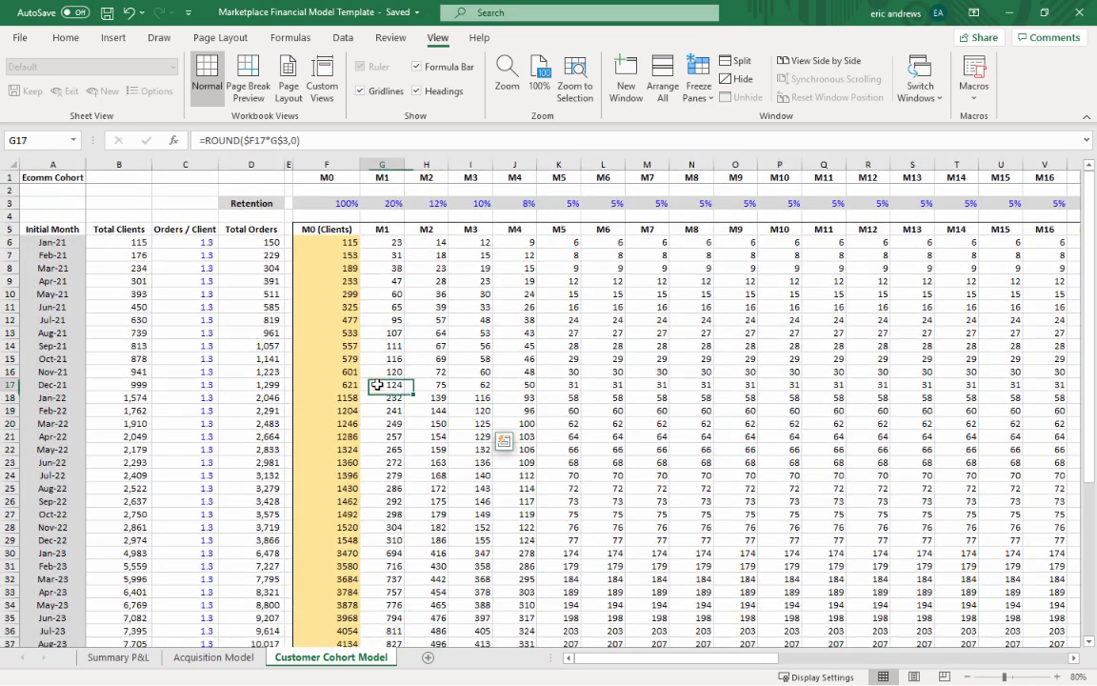
pyautogui.click(348, 387)
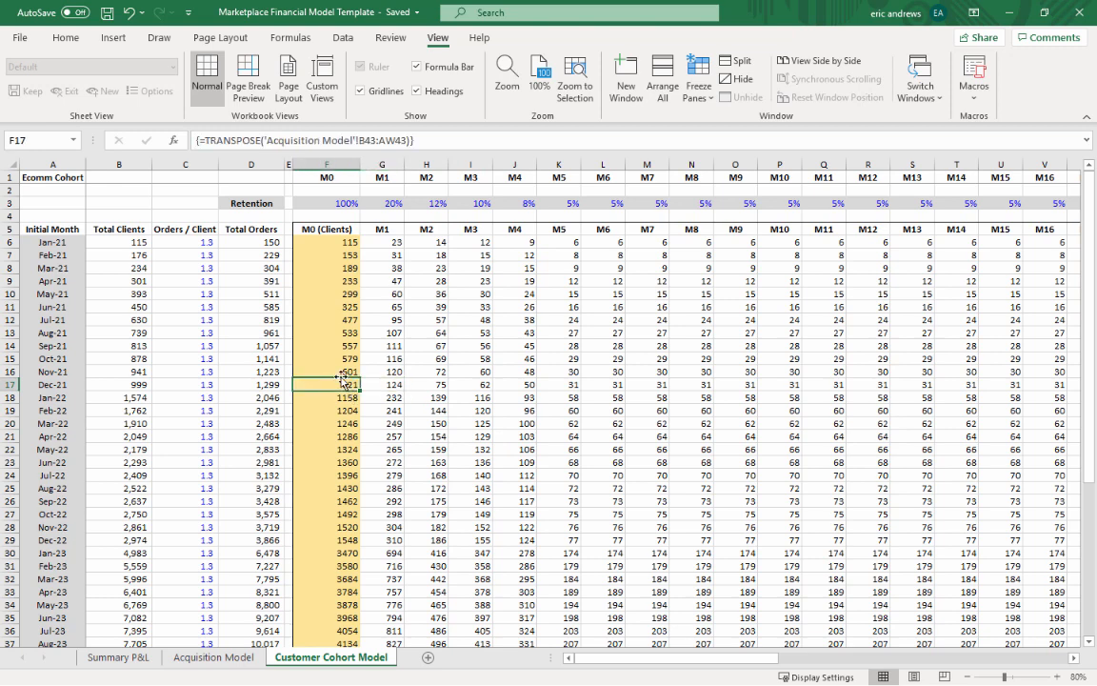
# - Open the Summary P&L sheet and review its layout from the monthly revenue rows down to the assumptions section
pyautogui.click(115, 657)
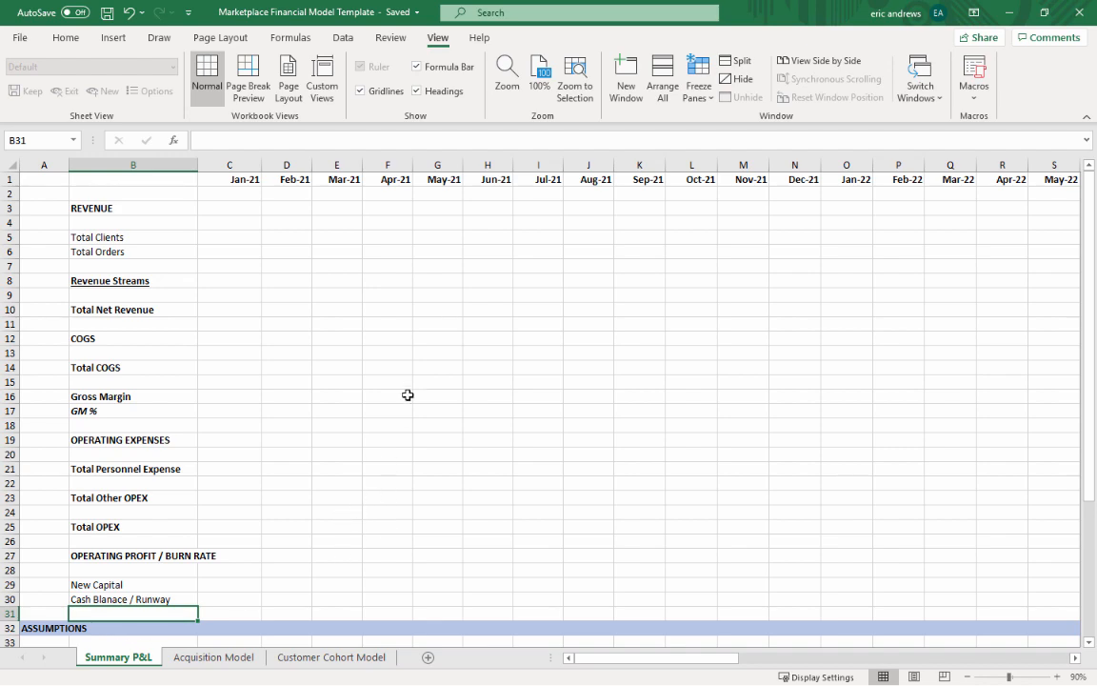
pyautogui.scroll(-3, 339, 280)
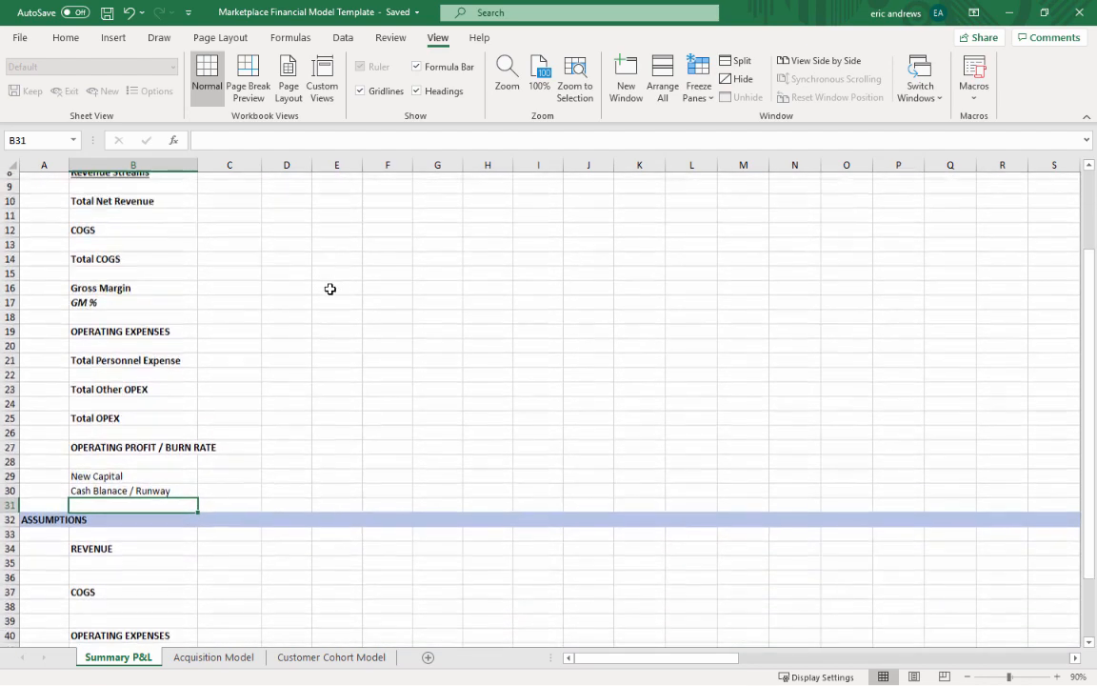
pyautogui.scroll(3, 329, 288)
pyautogui.moveTo(218, 225); pyautogui.dragTo(964, 246)
pyautogui.click(224, 306)
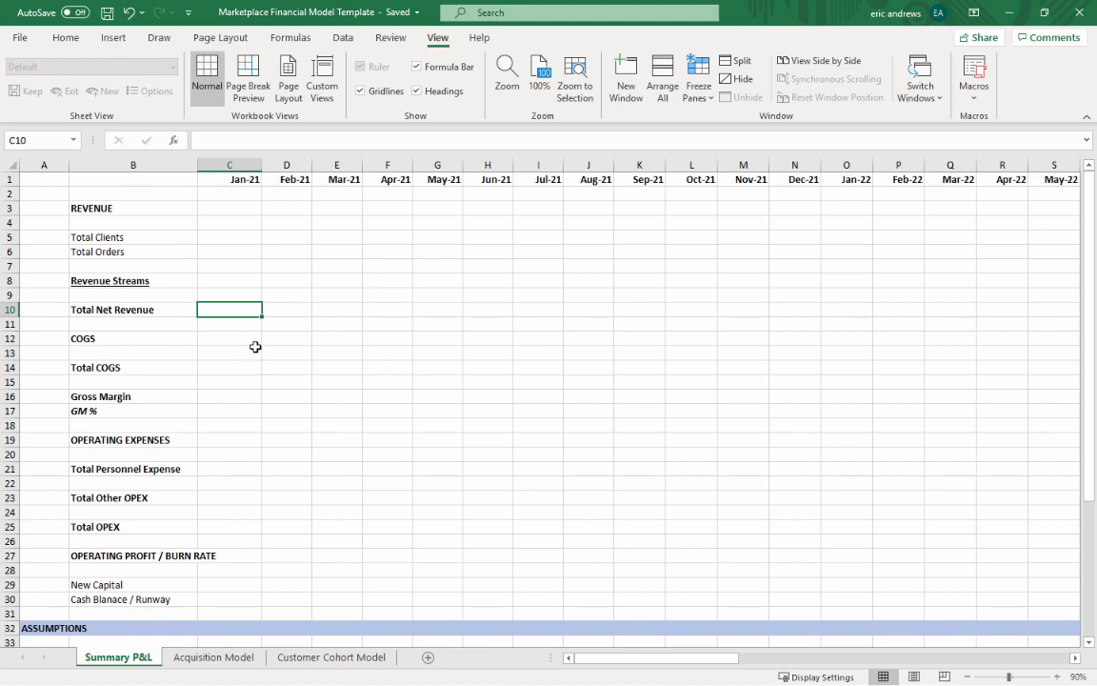
pyautogui.scroll(-2, 255, 347)
pyautogui.scroll(1, 217, 353)
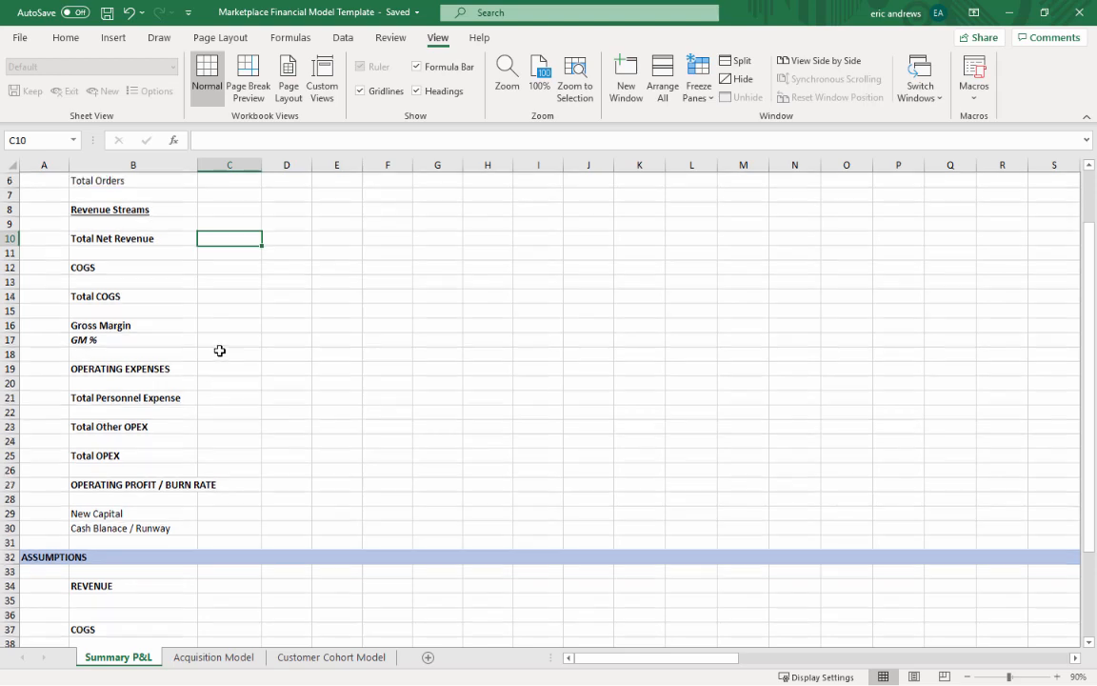
# - Review the P&L line labels for net revenue, COGS, operating expenses, operating profit / burn rate, new capital and cash balance
pyautogui.moveTo(129, 284); pyautogui.dragTo(133, 328)
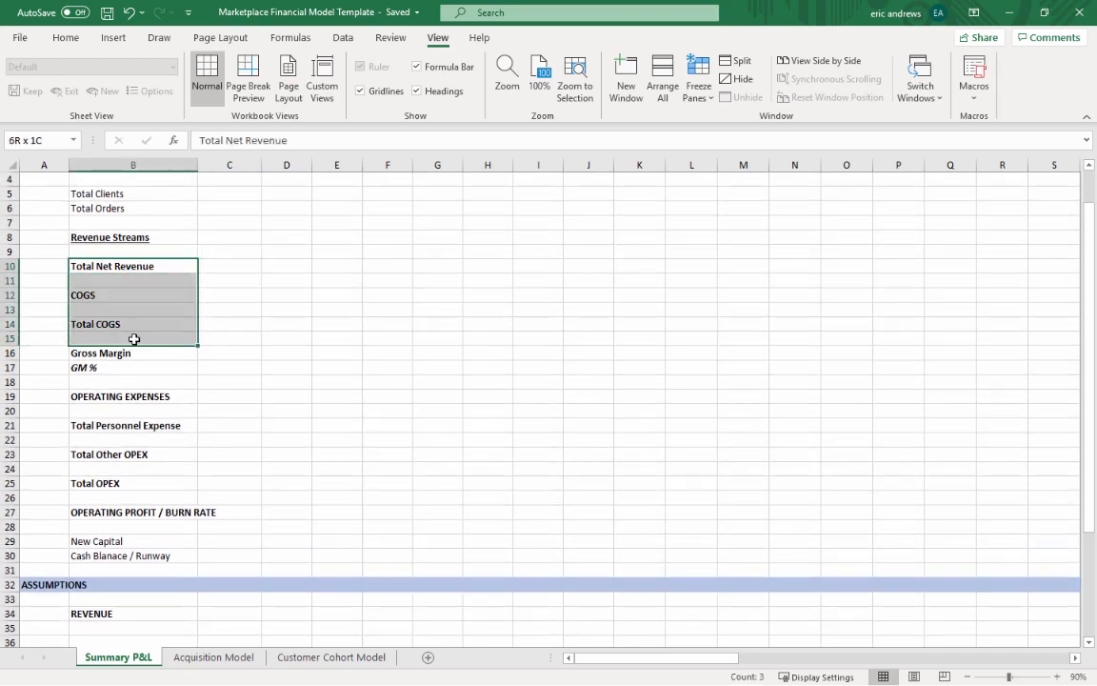
pyautogui.moveTo(110, 394); pyautogui.dragTo(116, 476)
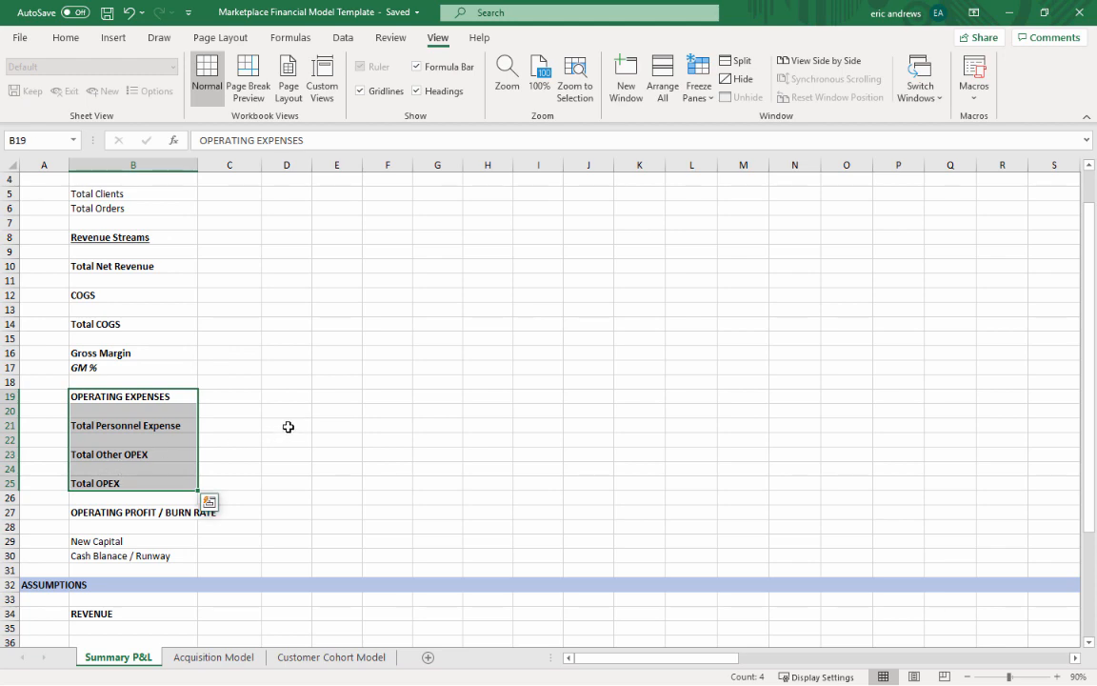
pyautogui.scroll(-2, 290, 423)
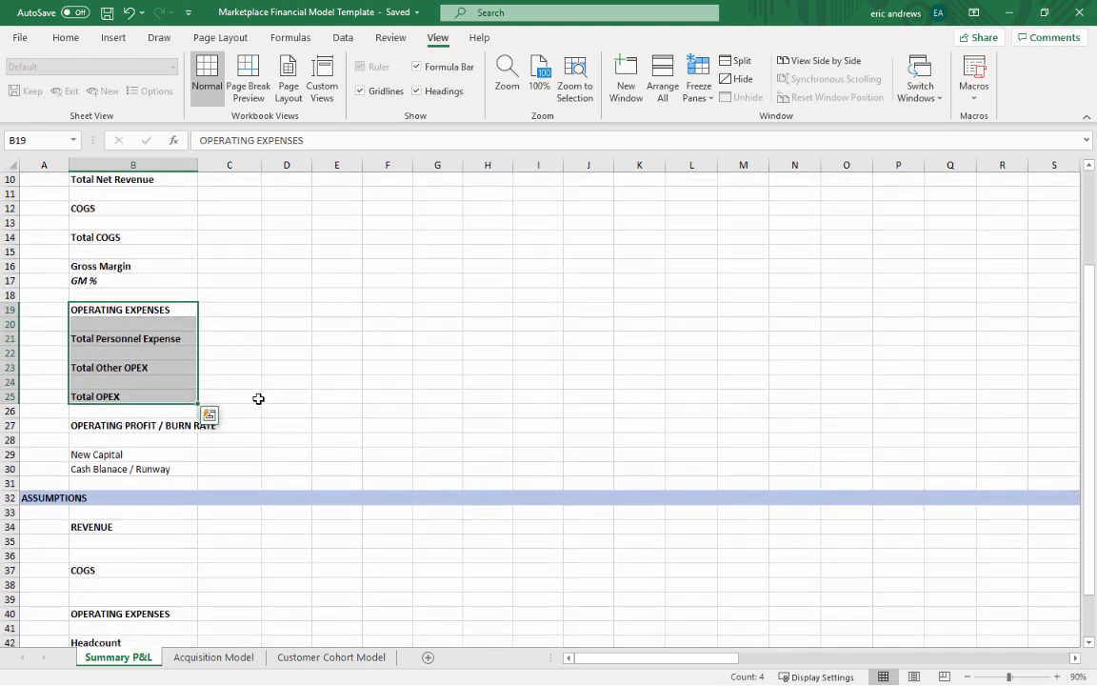
pyautogui.click(113, 424)
pyautogui.click(25, 424)
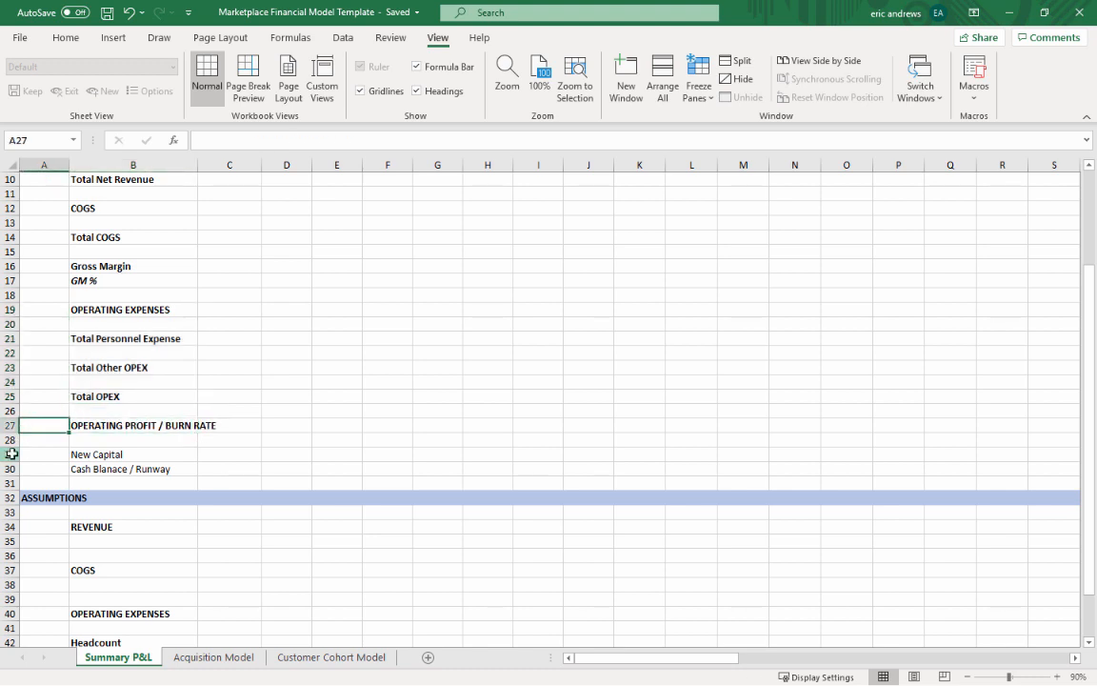
pyautogui.moveTo(13, 454); pyautogui.dragTo(12, 469)
# - Correct the misspelled cash label in B30 to "Cash Balance / Runway"
pyautogui.click(115, 467)
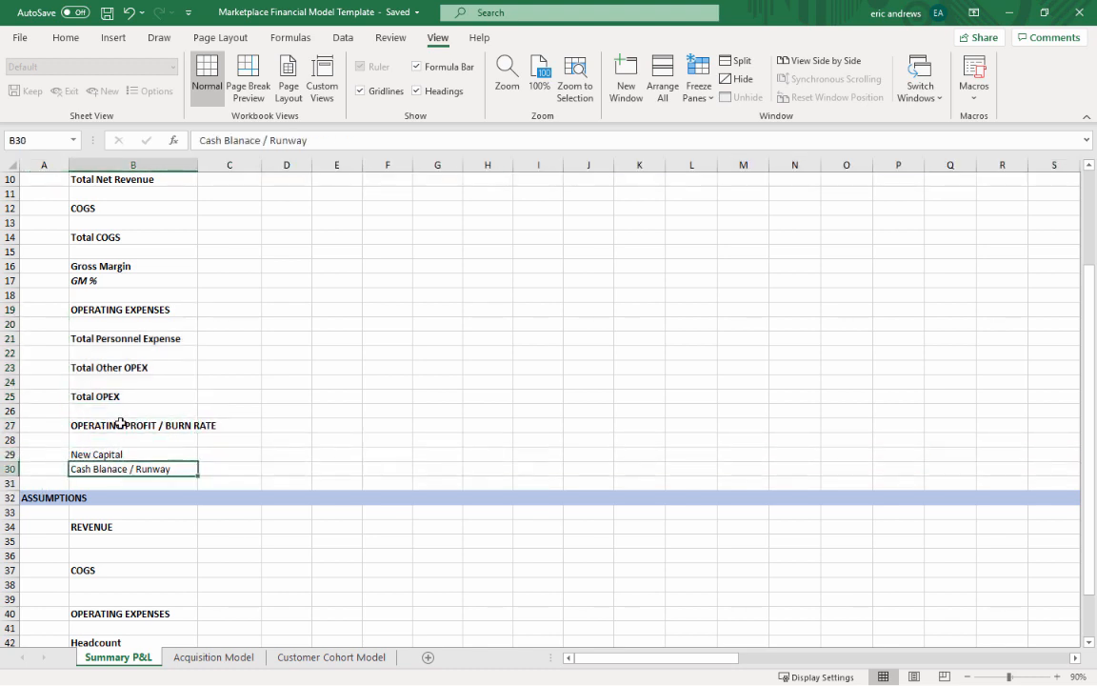
pyautogui.click(244, 141)
pyautogui.press('BackSpace')
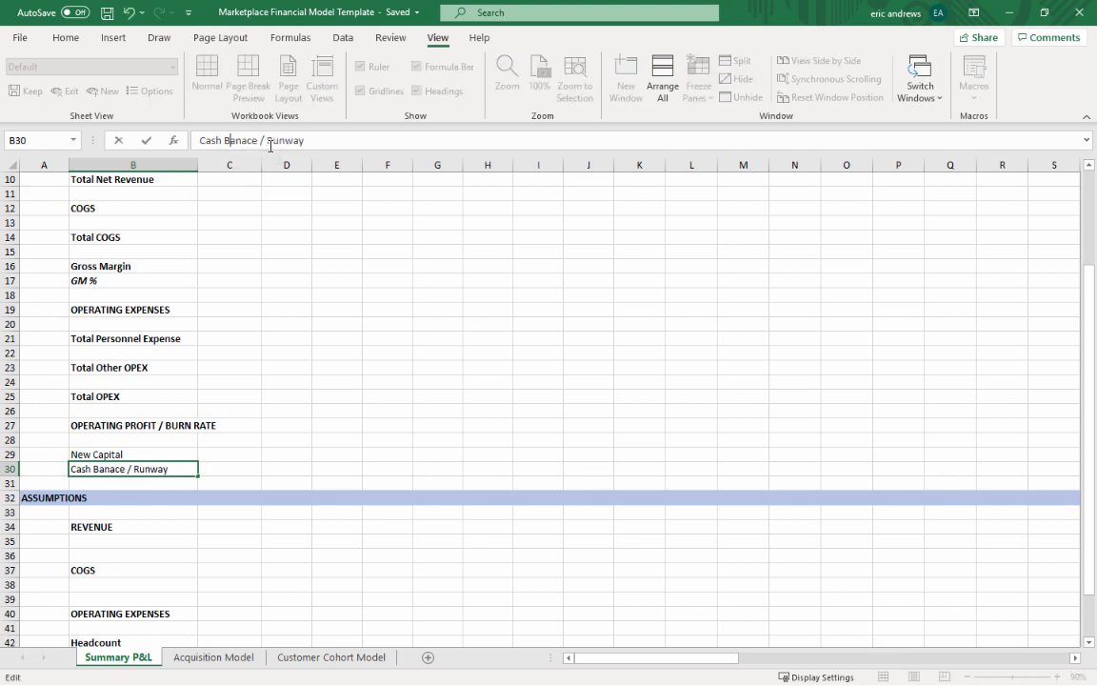
pyautogui.write('la')
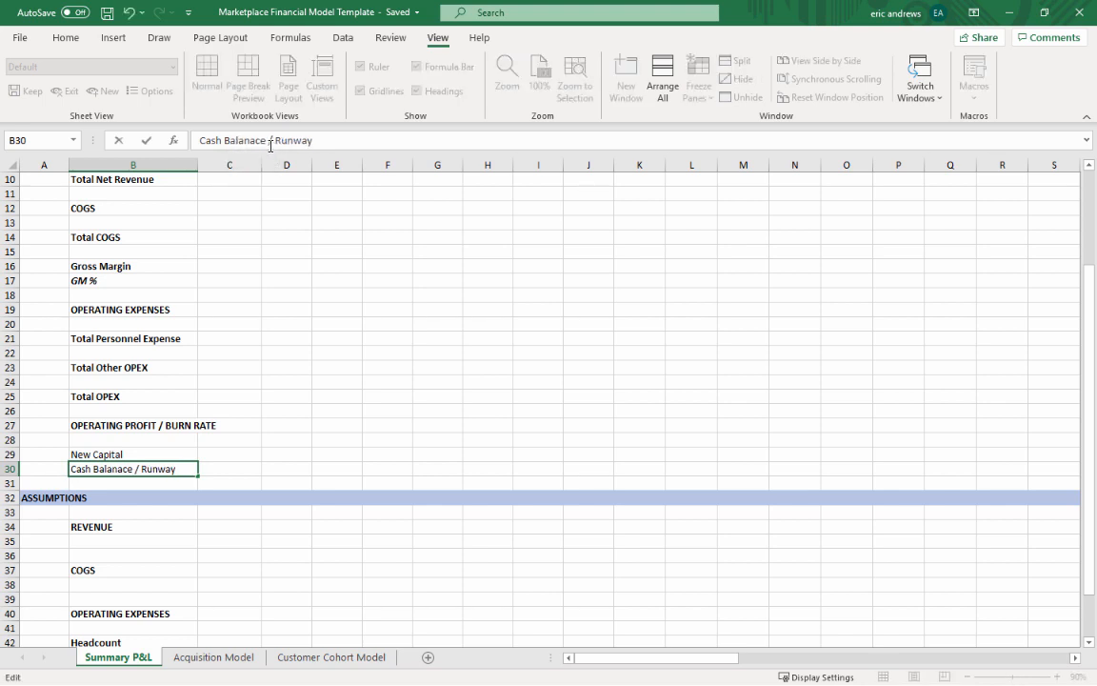
pyautogui.press('Right')
pyautogui.press('Delete')
pyautogui.press('Return')
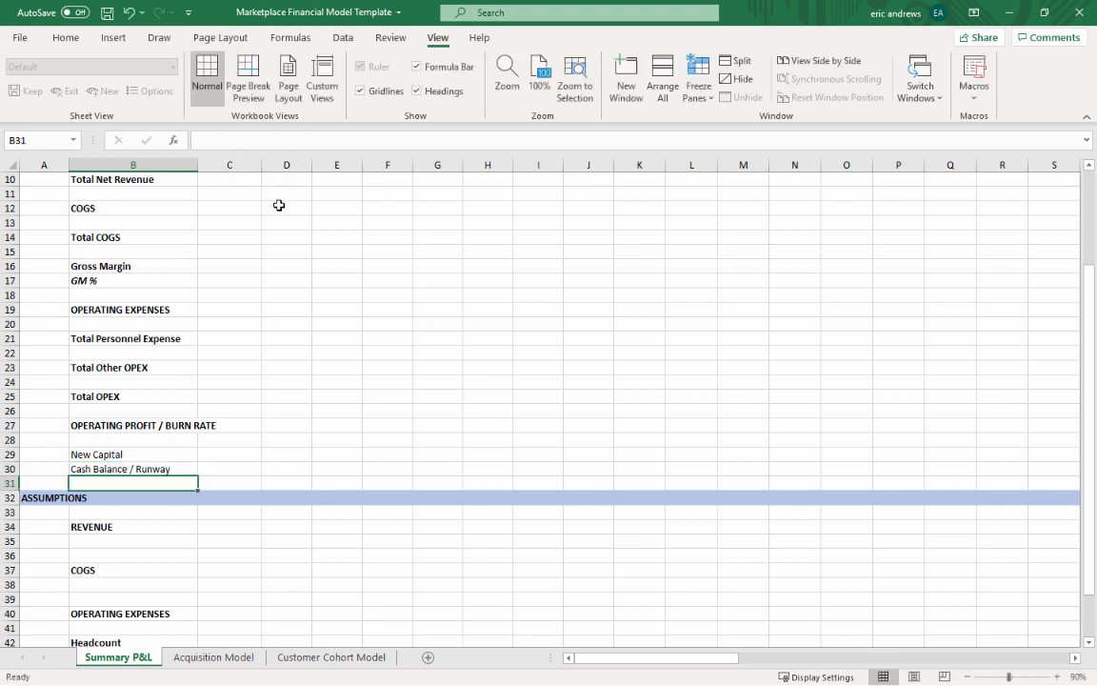
pyautogui.press('Up')
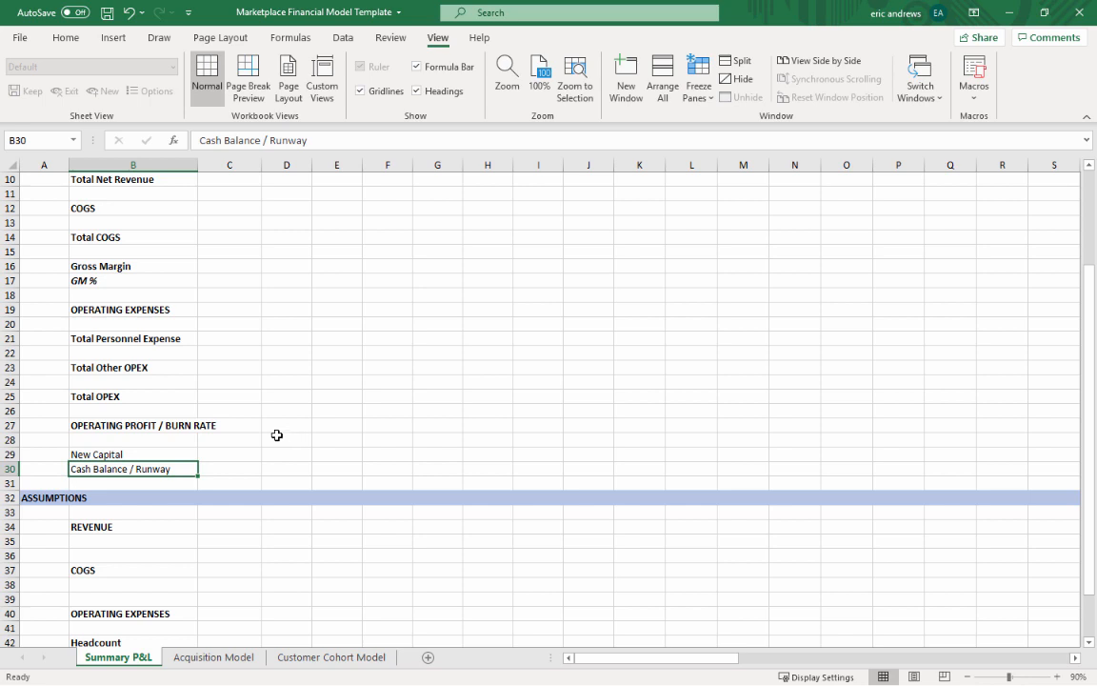
# - Insert two blank rows below the REVENUE heading in the assumptions section
pyautogui.scroll(-2, 278, 436)
pyautogui.moveTo(221, 453); pyautogui.dragTo(226, 441)
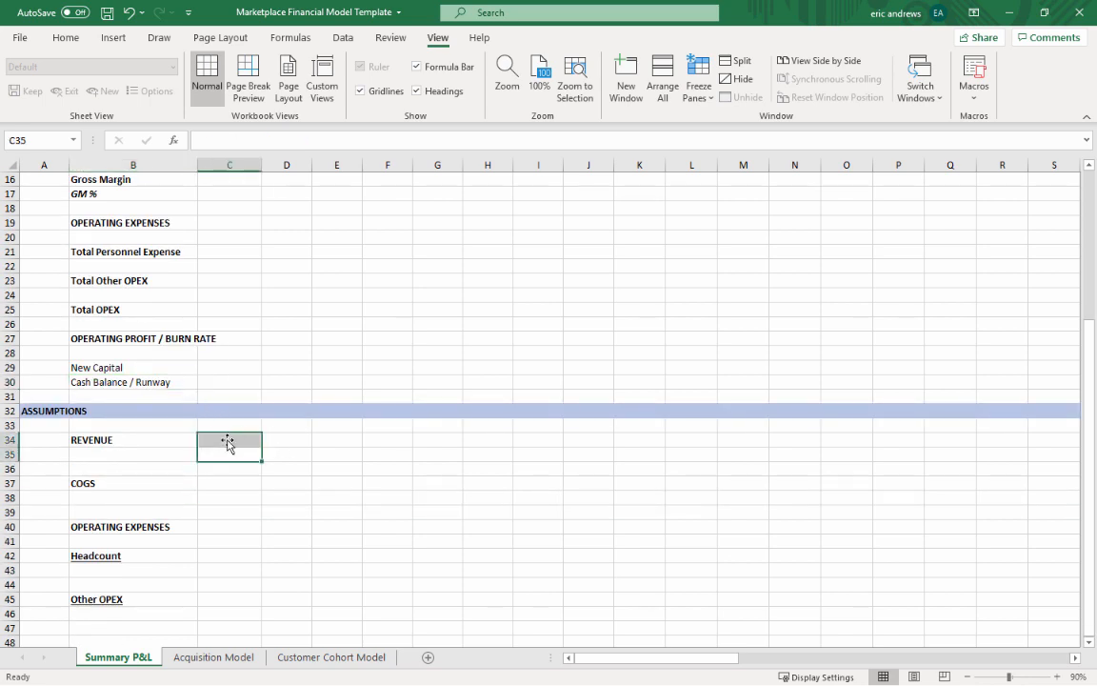
pyautogui.scroll(-1, 243, 434)
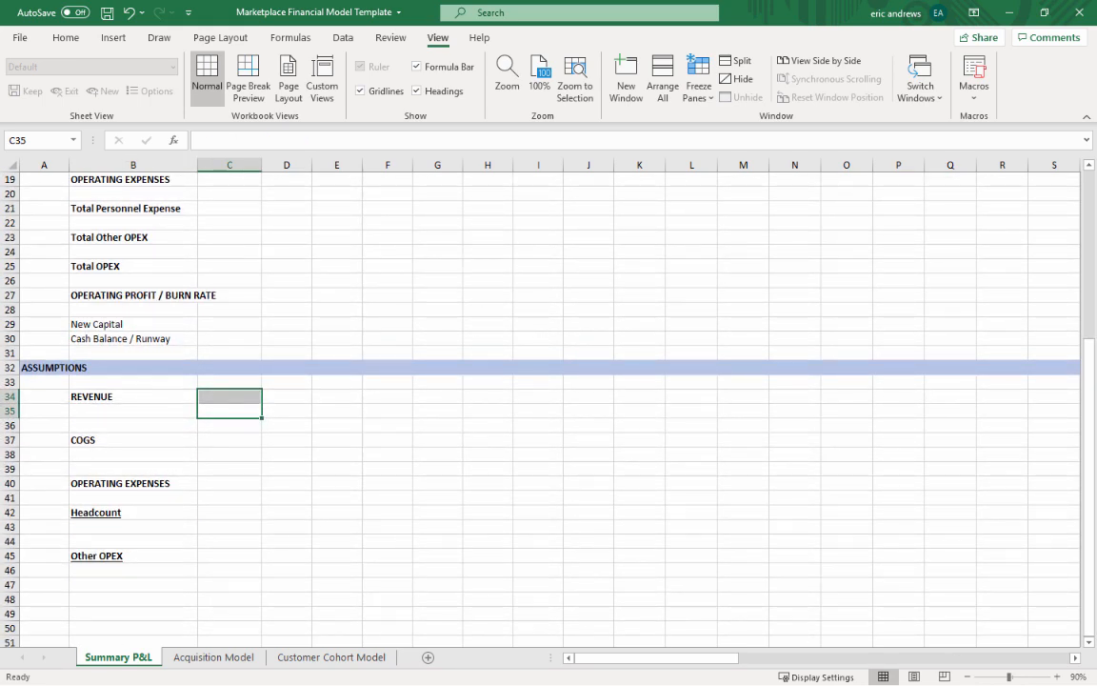
pyautogui.hotkey('alt', 'Tab')
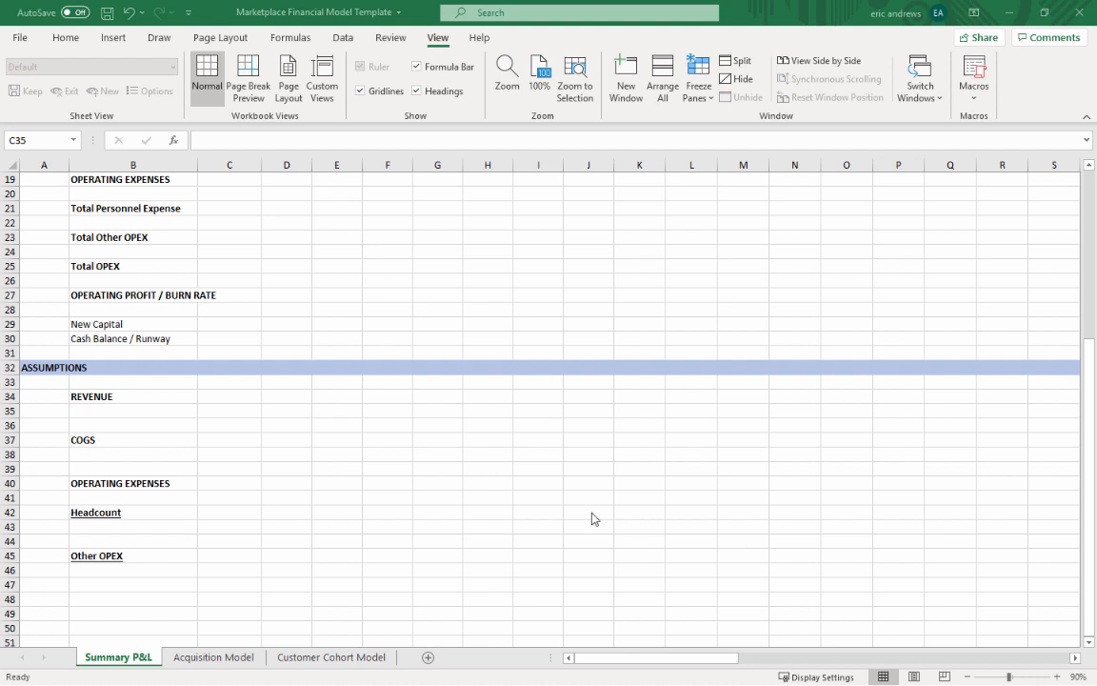
pyautogui.hotkey('alt', 'Tab')
pyautogui.click(111, 410)
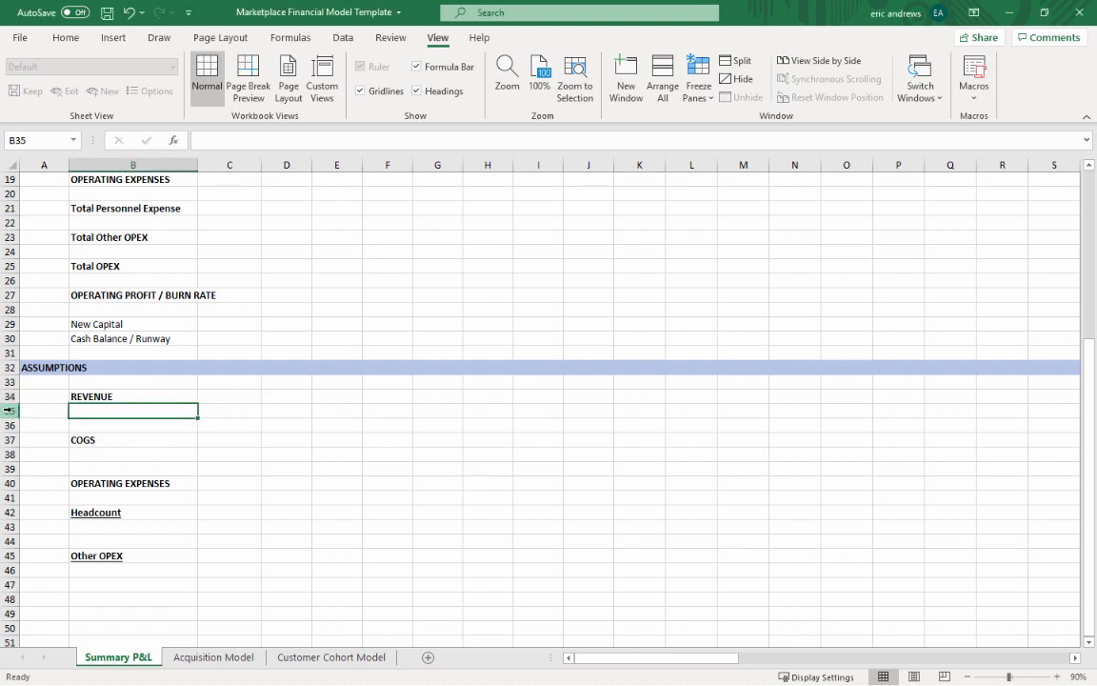
pyautogui.click(14, 411)
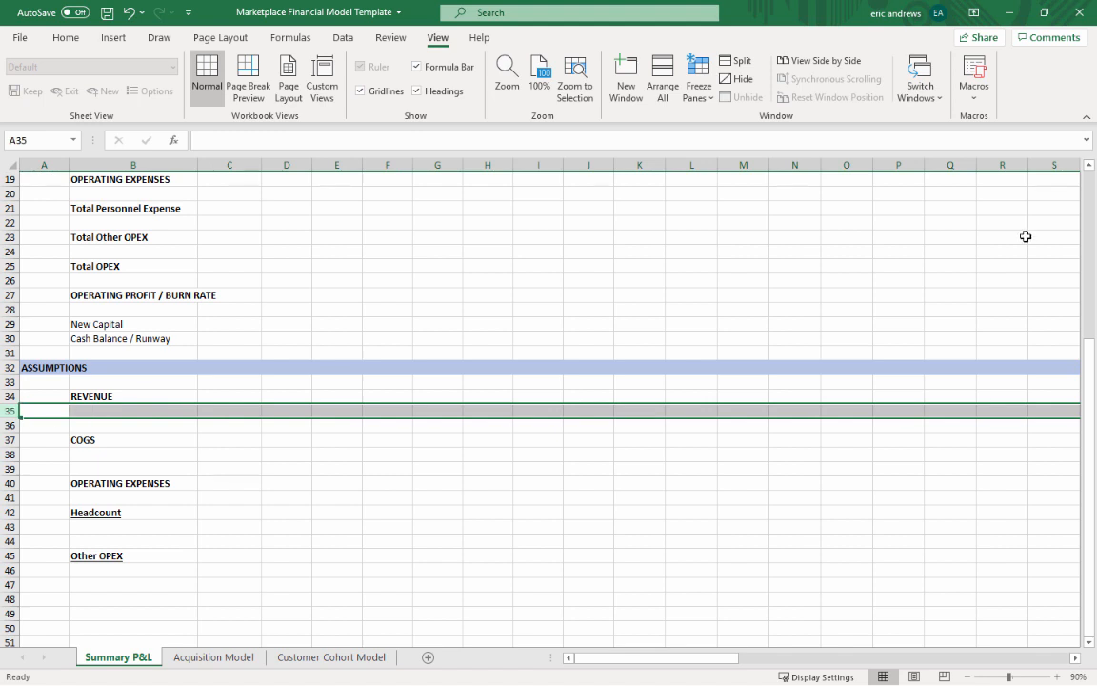
pyautogui.click(80, 43)
pyautogui.click(789, 67)
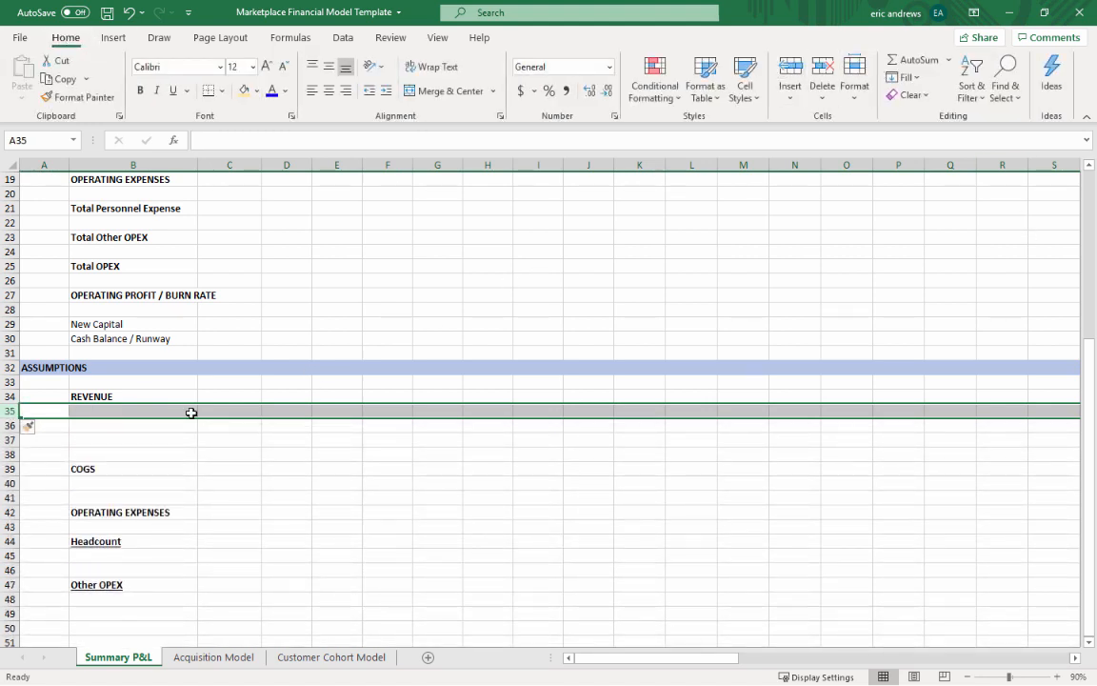
# - Enter the label "AOV (average order value)" in B36 and remove bold formatting from rows 36 and 37
pyautogui.click(94, 425)
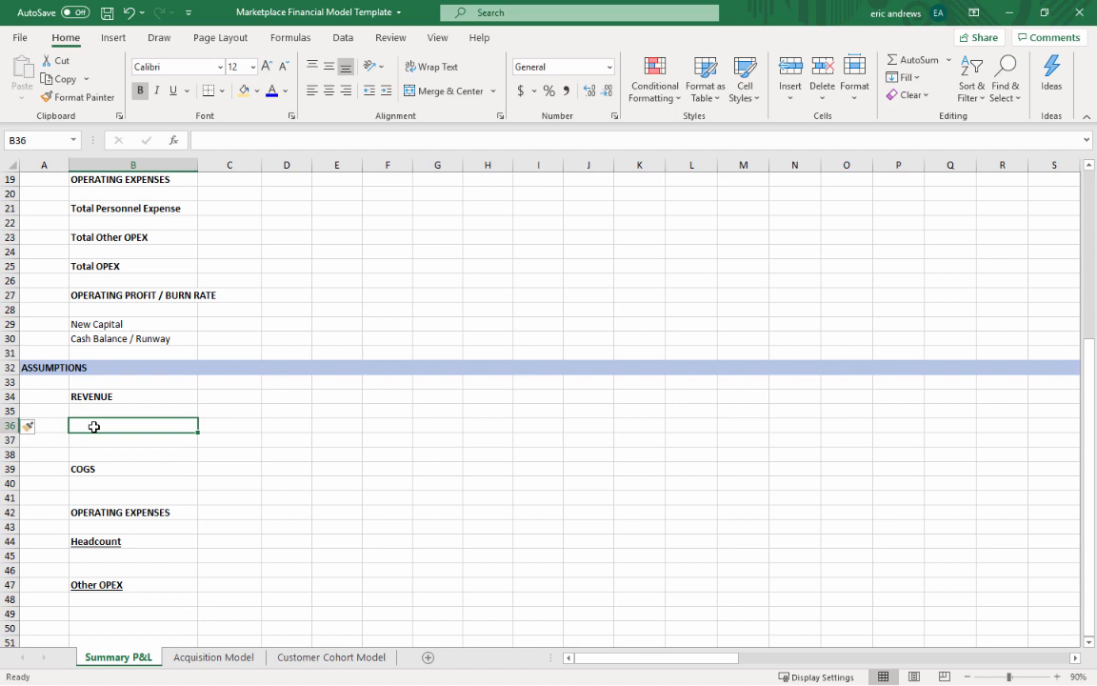
pyautogui.write('AOV (a')
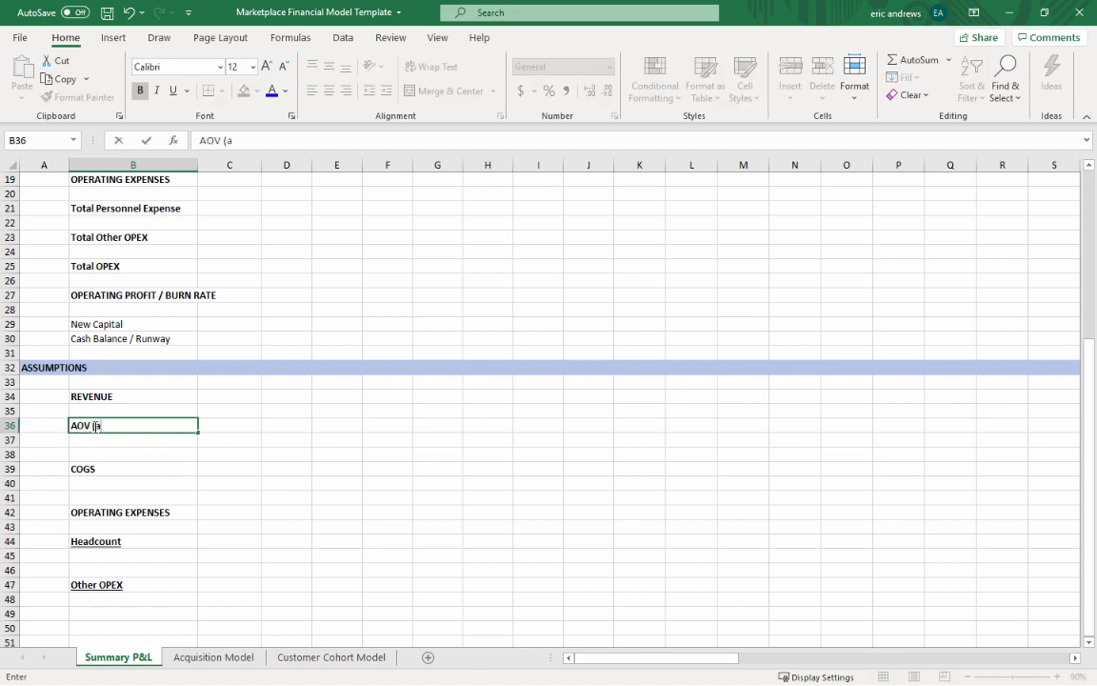
pyautogui.write('c')
pyautogui.press('BackSpace')
pyautogui.write('verage order value)')
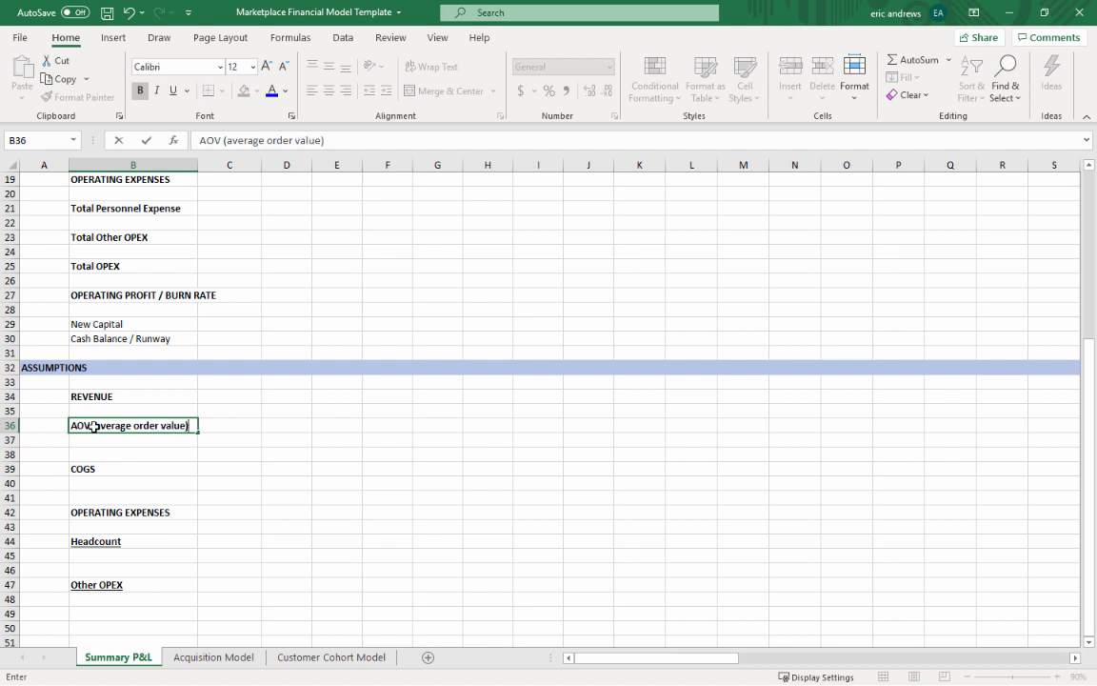
pyautogui.press('Return')
pyautogui.press('Up')
pyautogui.hotkey('shift', 'Down')
pyautogui.hotkey('shift', 'space')
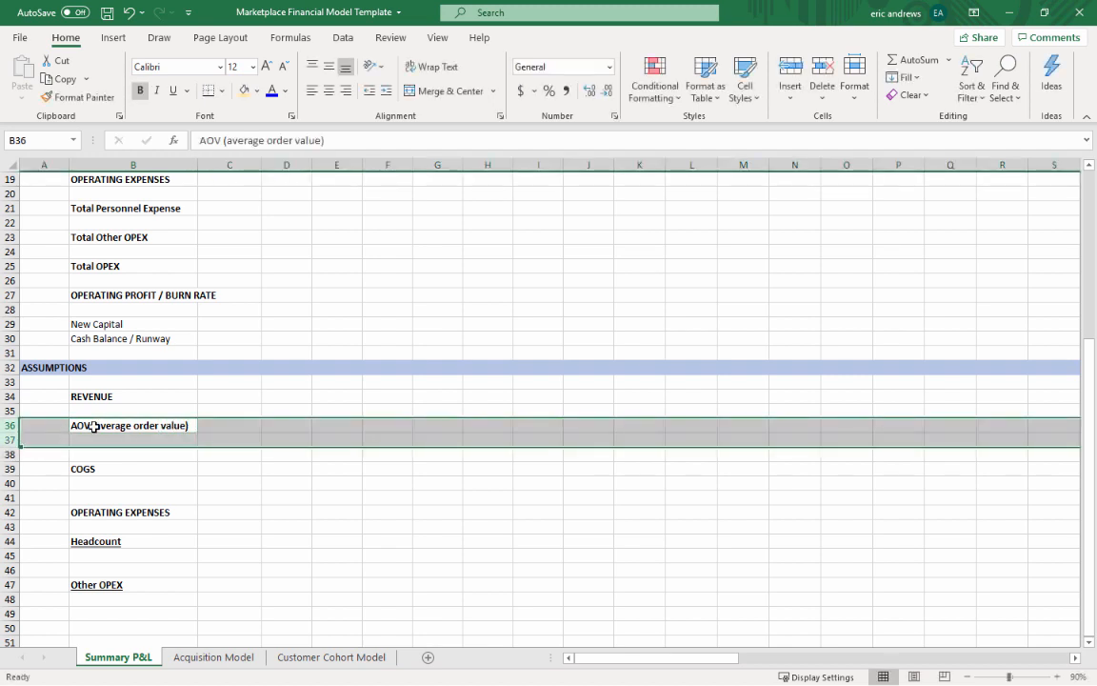
pyautogui.hotkey('ctrl', 'b')
pyautogui.click(94, 426)
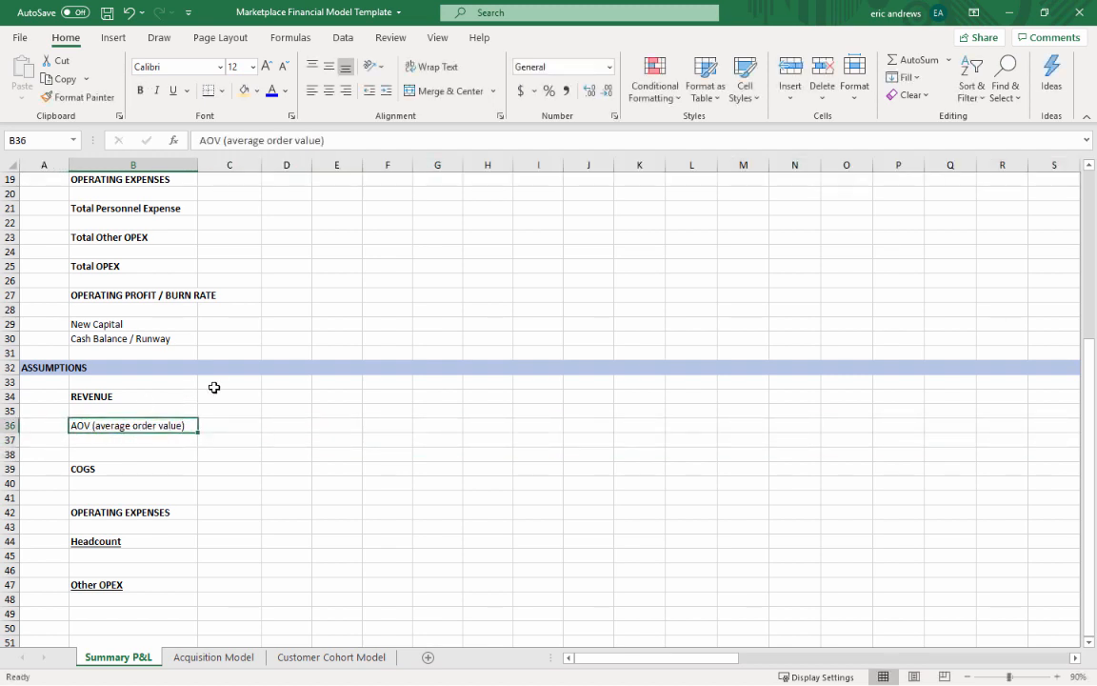
# - Enter an average order value of 75 in C36 with blue font and accounting format without decimals
pyautogui.press('Right')
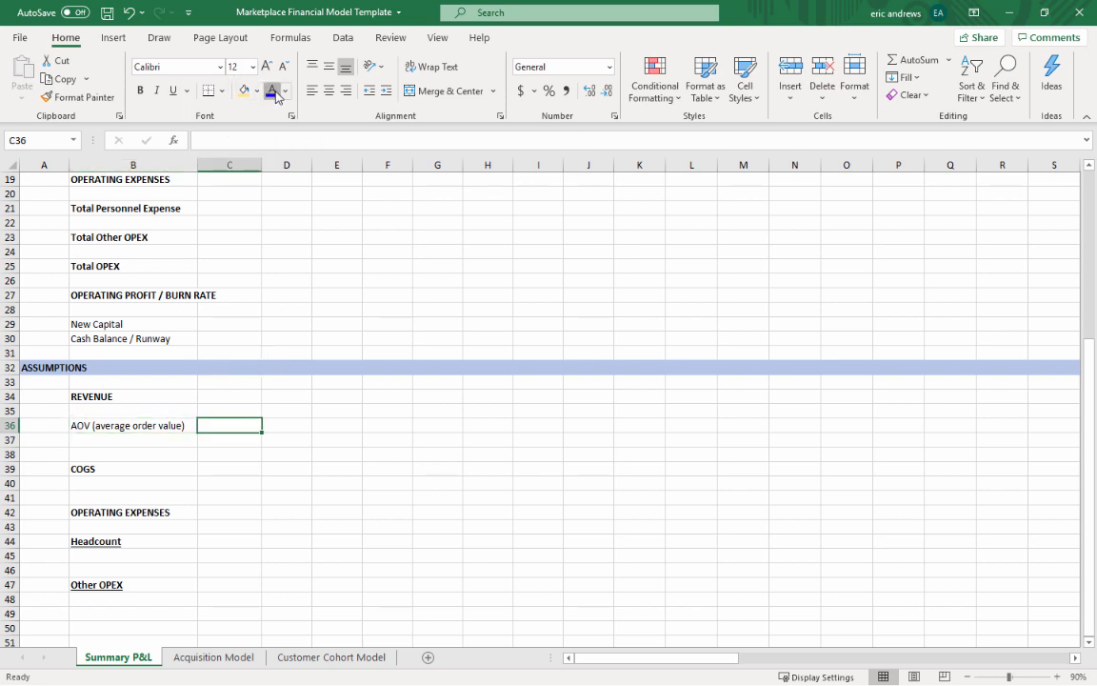
pyautogui.click(525, 92)
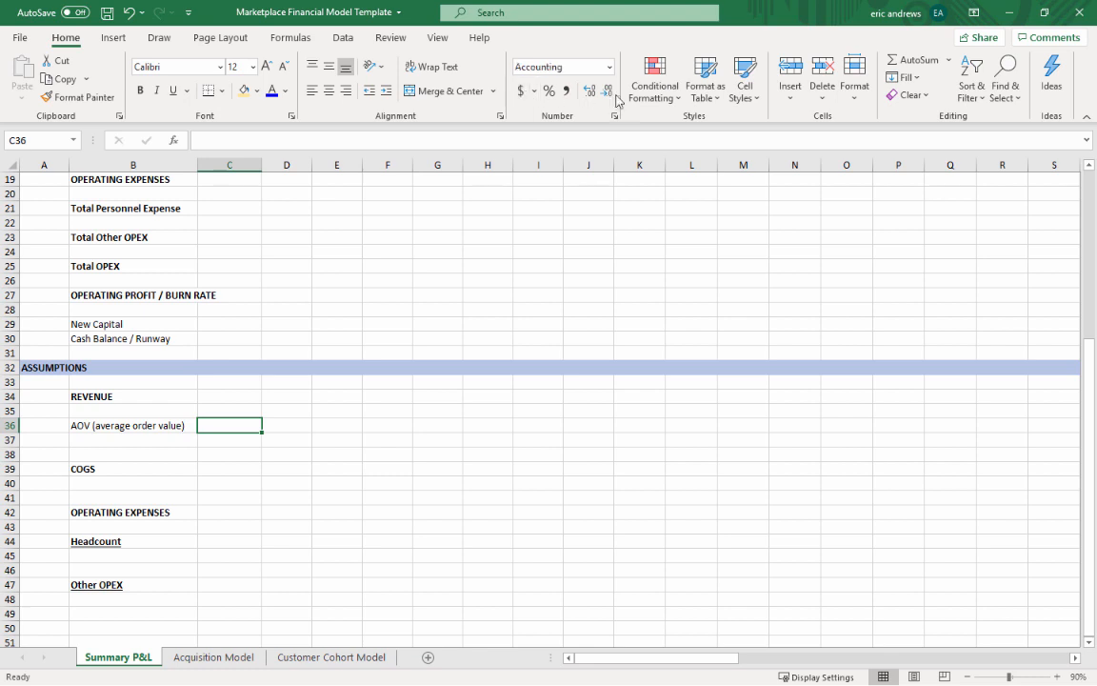
pyautogui.click(606, 91)
pyautogui.write('75')
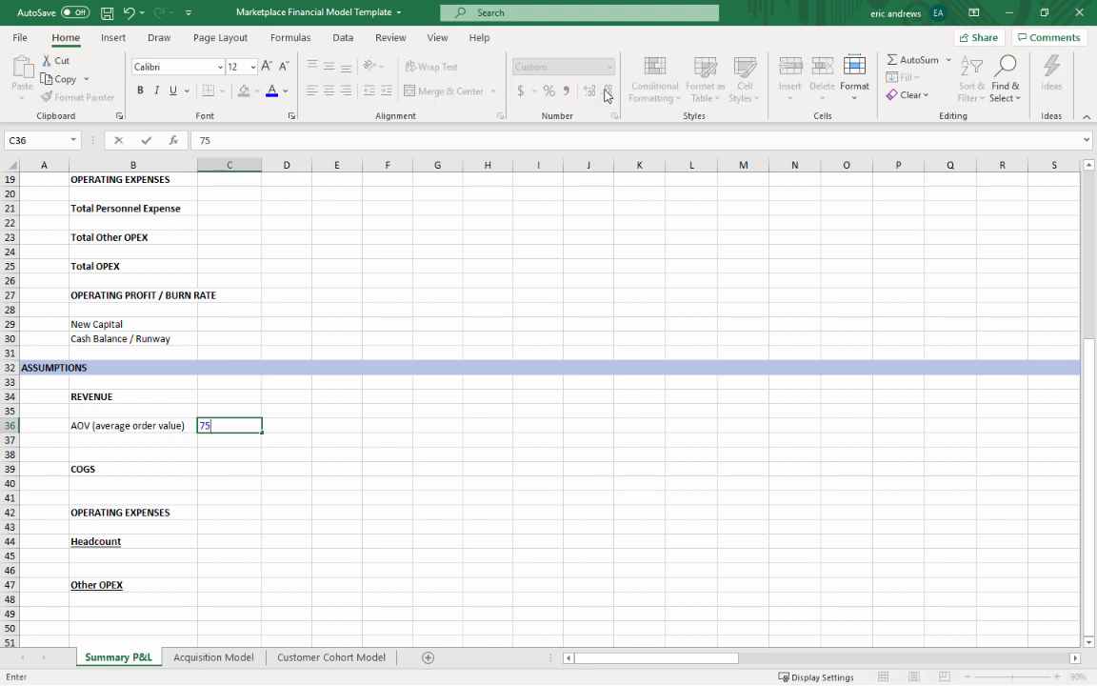
pyautogui.hotkey('ctrl', 'Return')
# - Enter the label "Commission - Buyer" in B37 below the AOV label
pyautogui.click(138, 440)
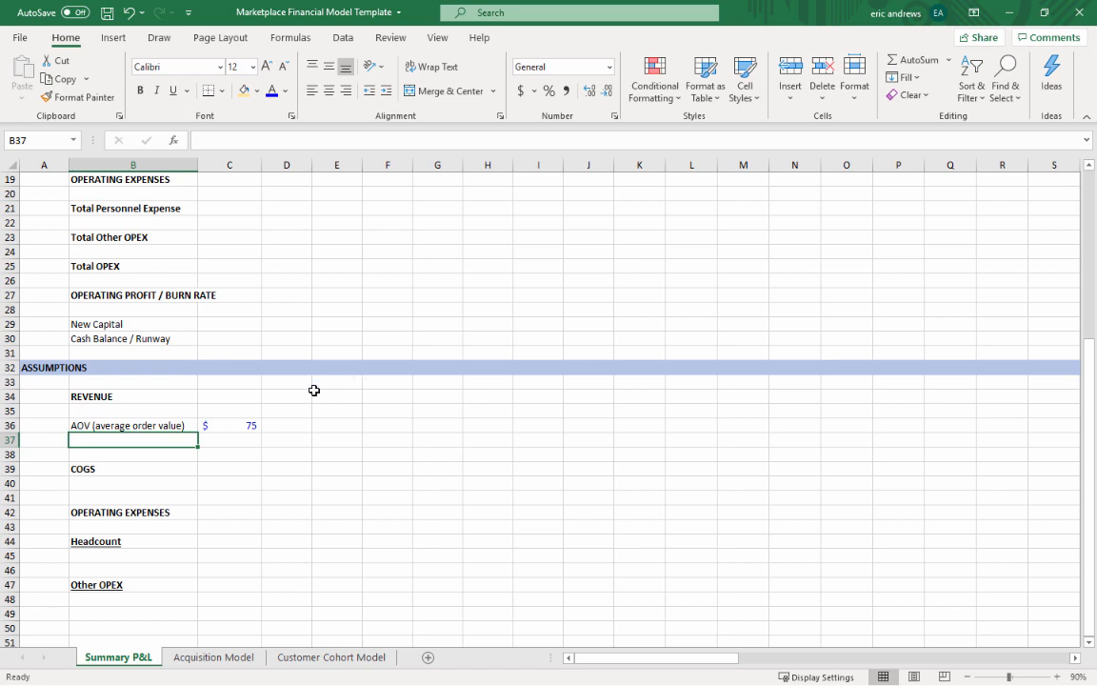
pyautogui.write('Comm')
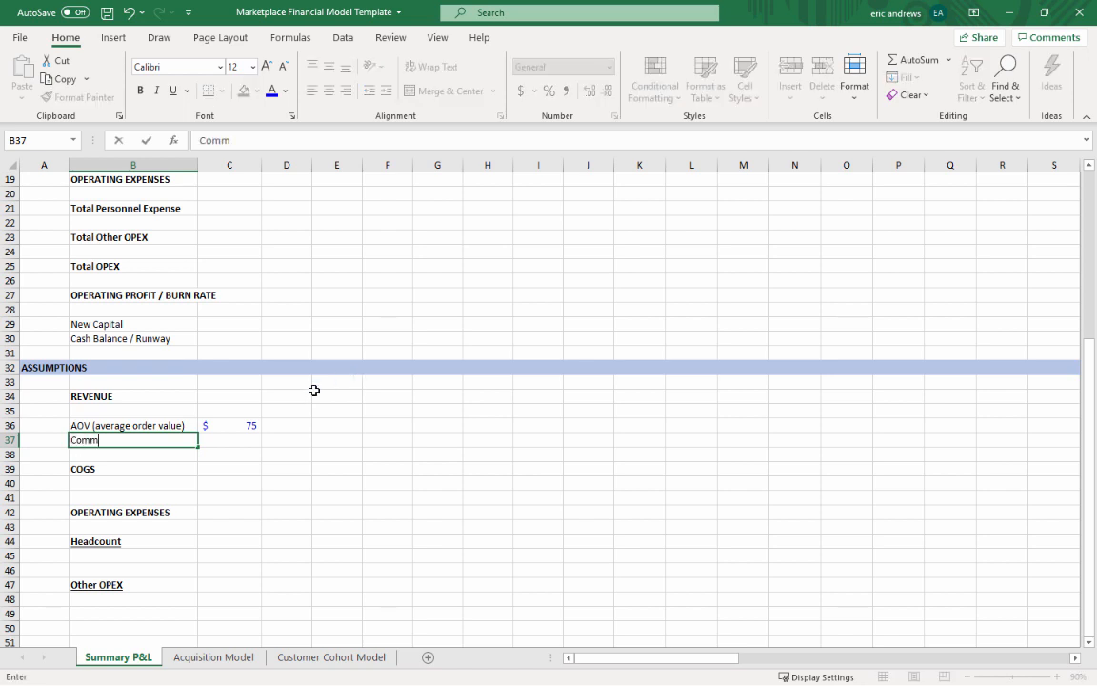
pyautogui.write('ission - Buyer')
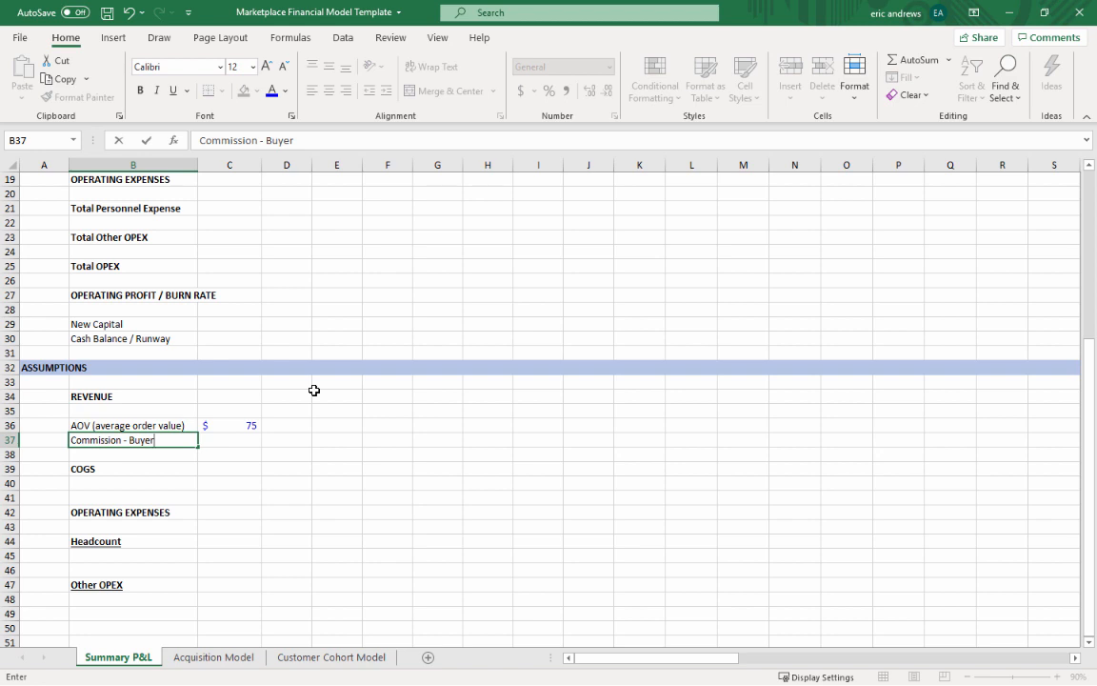
pyautogui.press('Return')
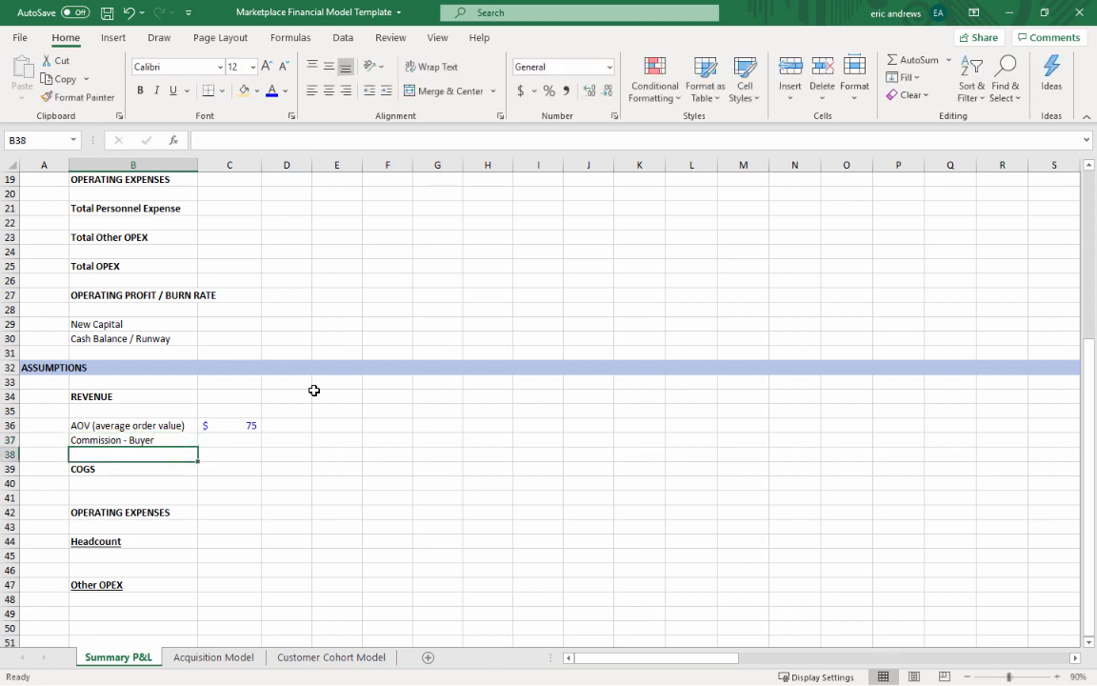
# - Set the buyer commission in C37 to 10% and color it blue as an input
pyautogui.press('Up')
pyautogui.press('Right')
pyautogui.write('10')
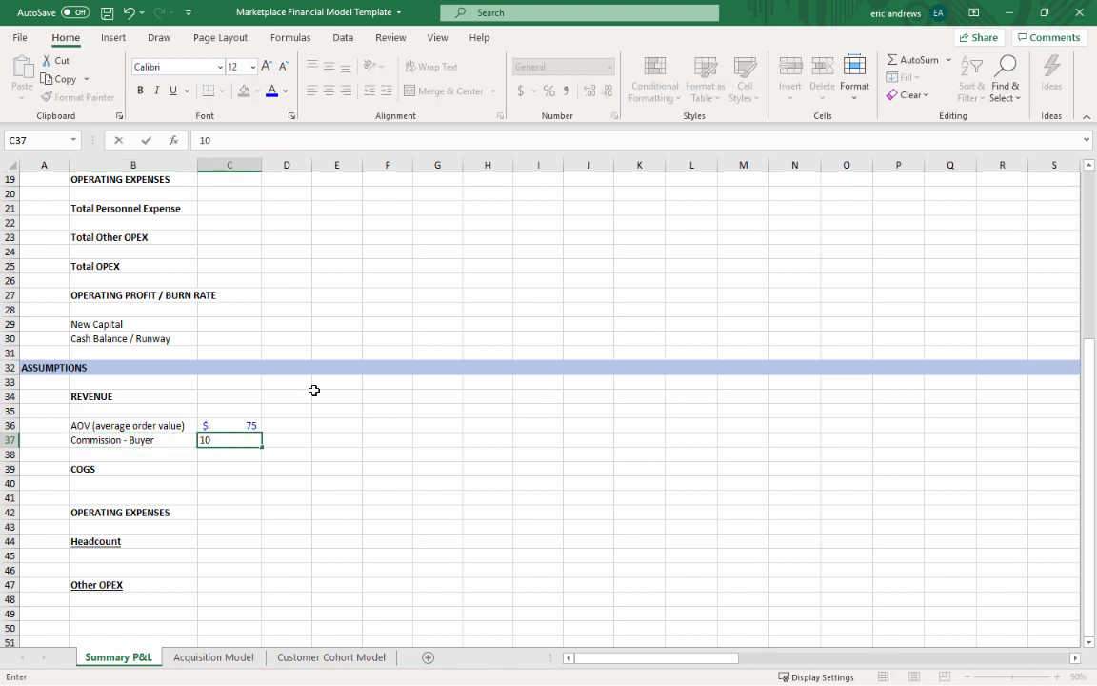
pyautogui.write('%')
pyautogui.hotkey('ctrl', 'Return')
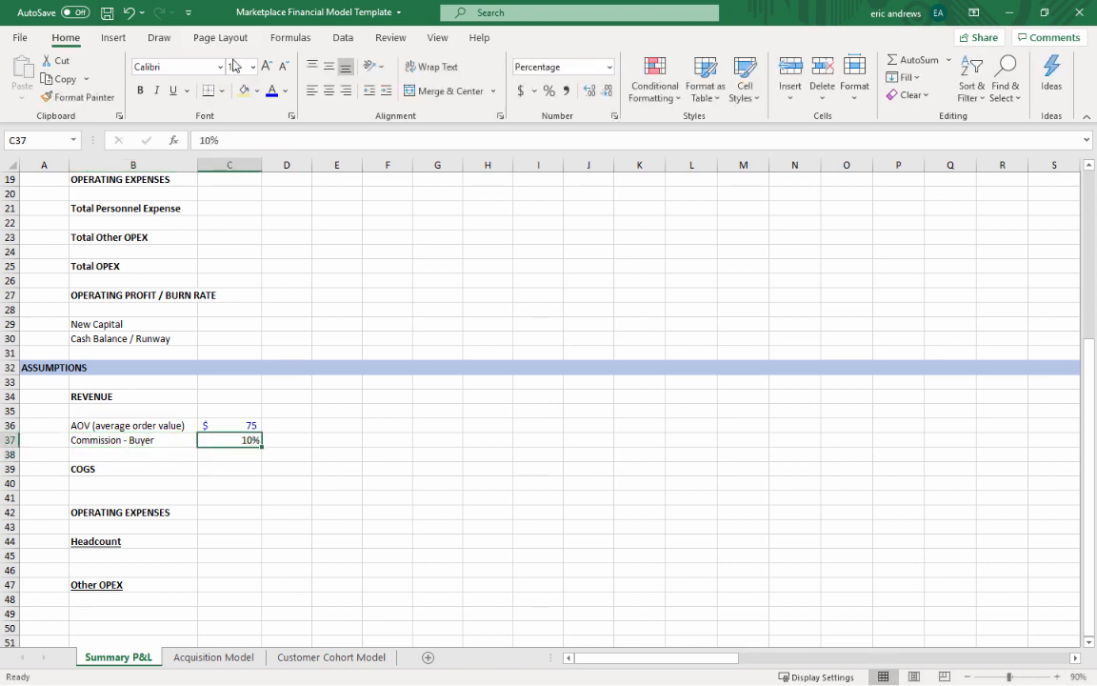
pyautogui.click(271, 91)
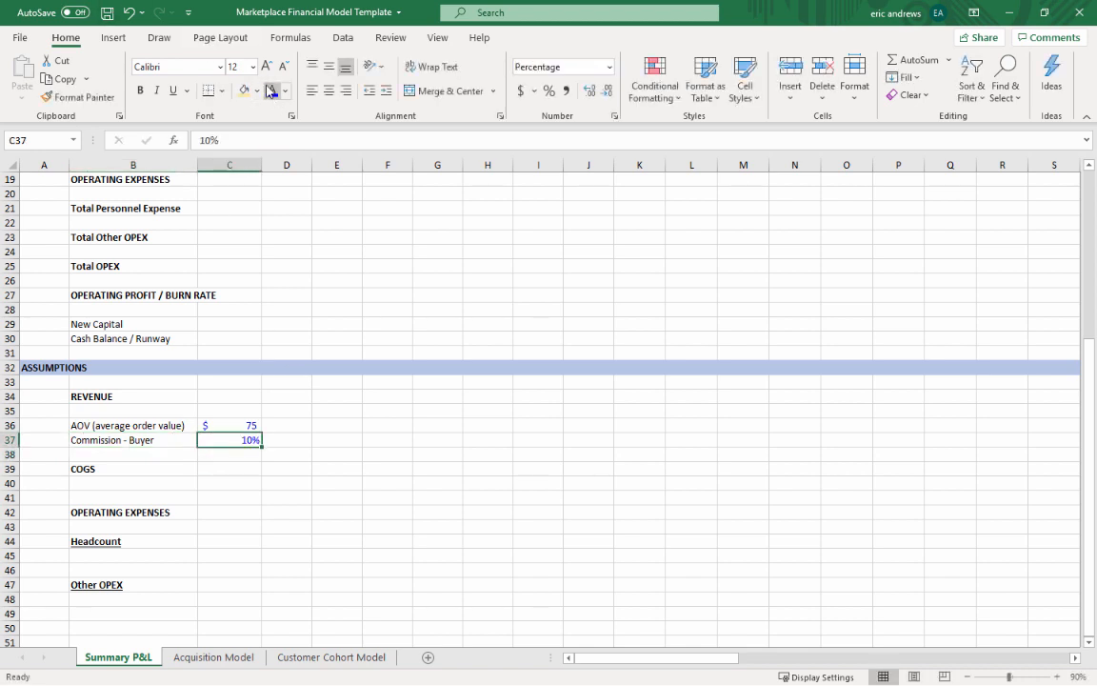
pyautogui.click(99, 440)
pyautogui.click(250, 440)
# - Insert two blank rows below the COGS heading in the assumptions section and zoom the sheet to 120%
pyautogui.moveTo(9, 483); pyautogui.dragTo(11, 499)
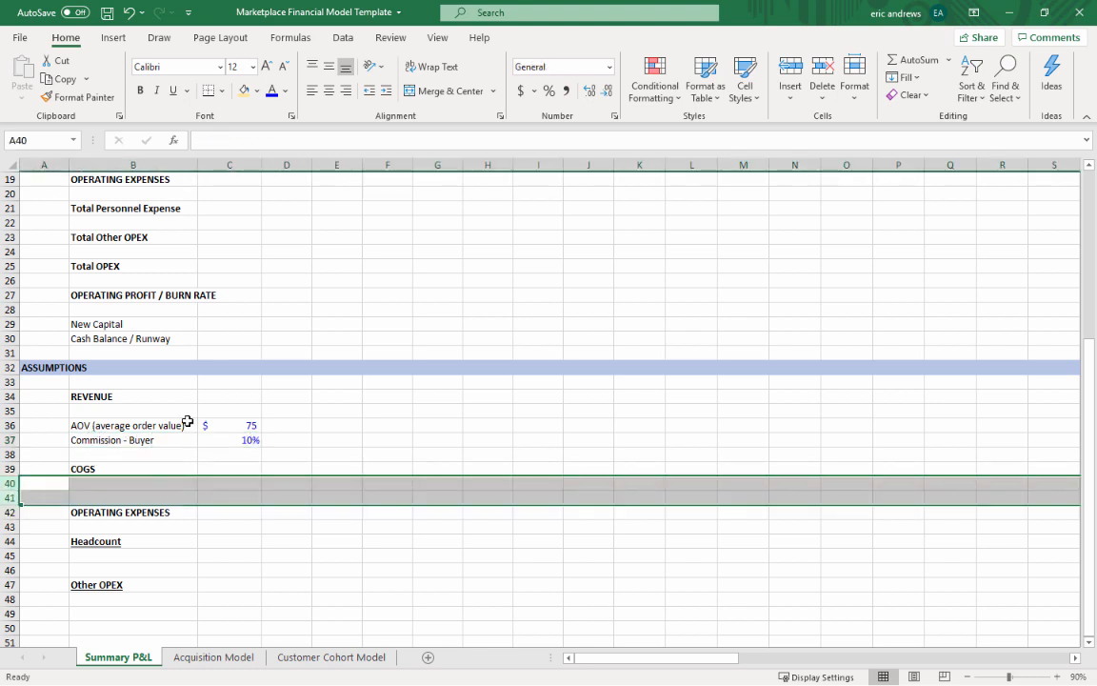
pyautogui.click(790, 68)
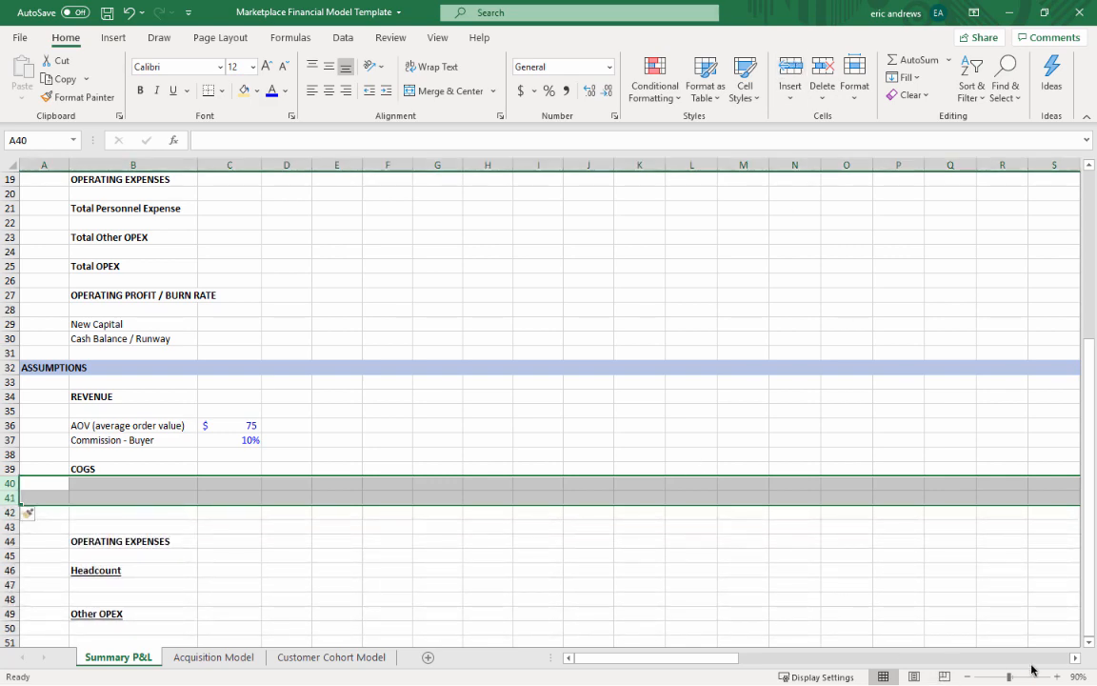
pyautogui.click(1056, 676)
pyautogui.click(1056, 676)
pyautogui.click(1056, 676)
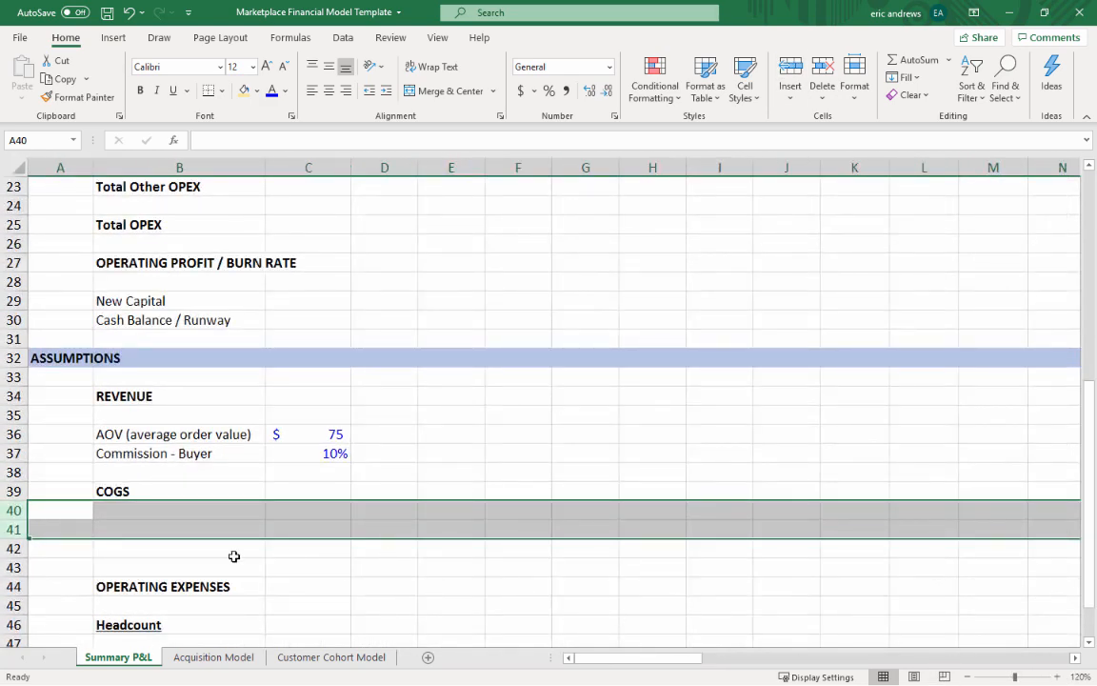
pyautogui.click(177, 531)
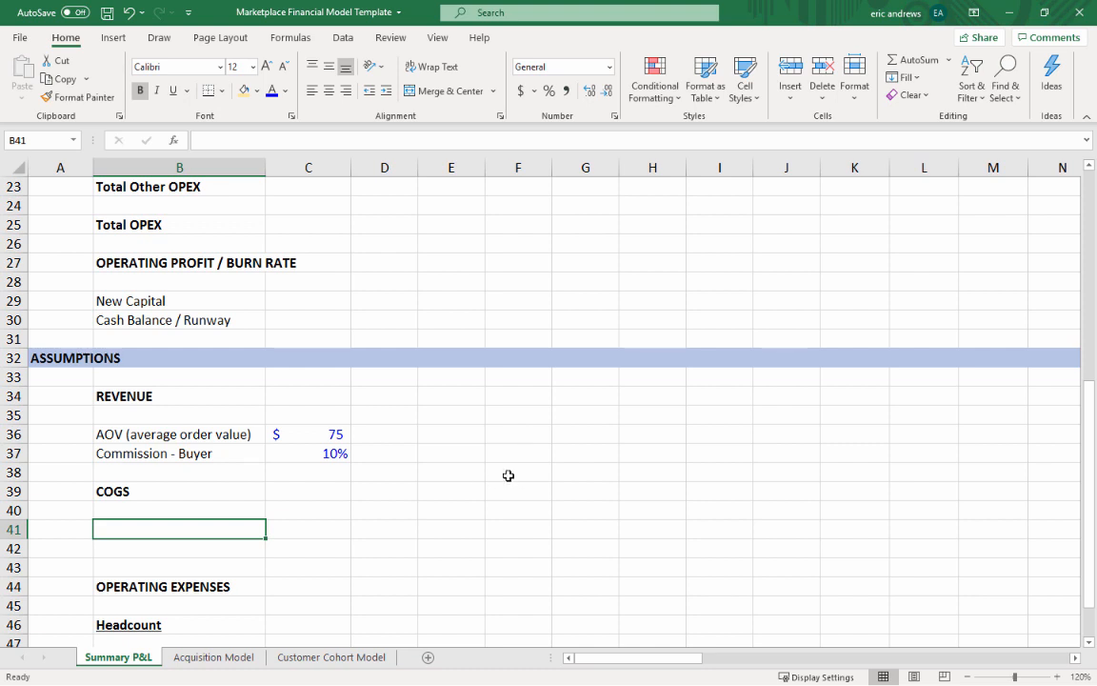
# - Freeze the panes at C2 so the month header row and label columns A and B stay in view
pyautogui.scroll(7, 494, 440)
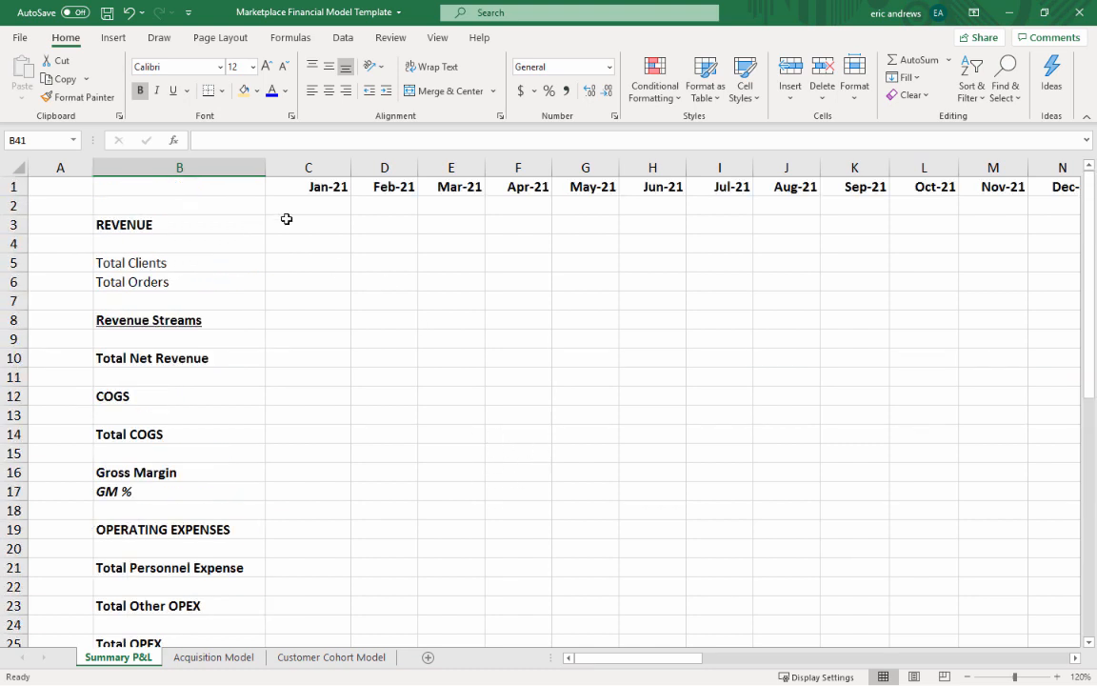
pyautogui.click(276, 201)
pyautogui.click(438, 38)
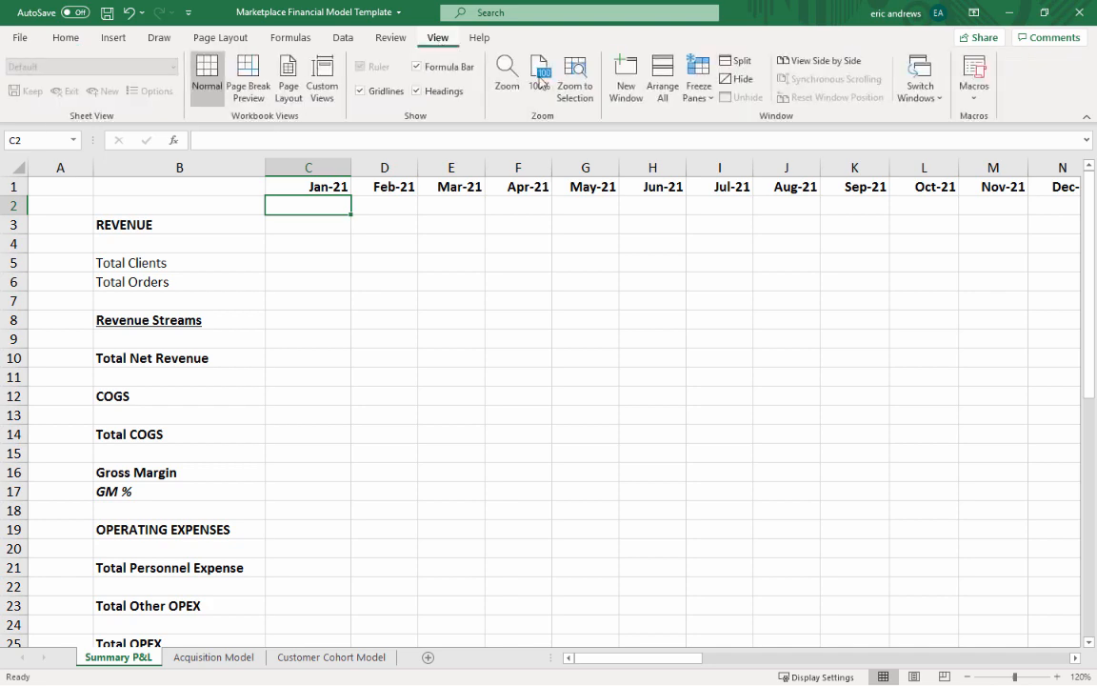
pyautogui.click(698, 78)
pyautogui.click(749, 138)
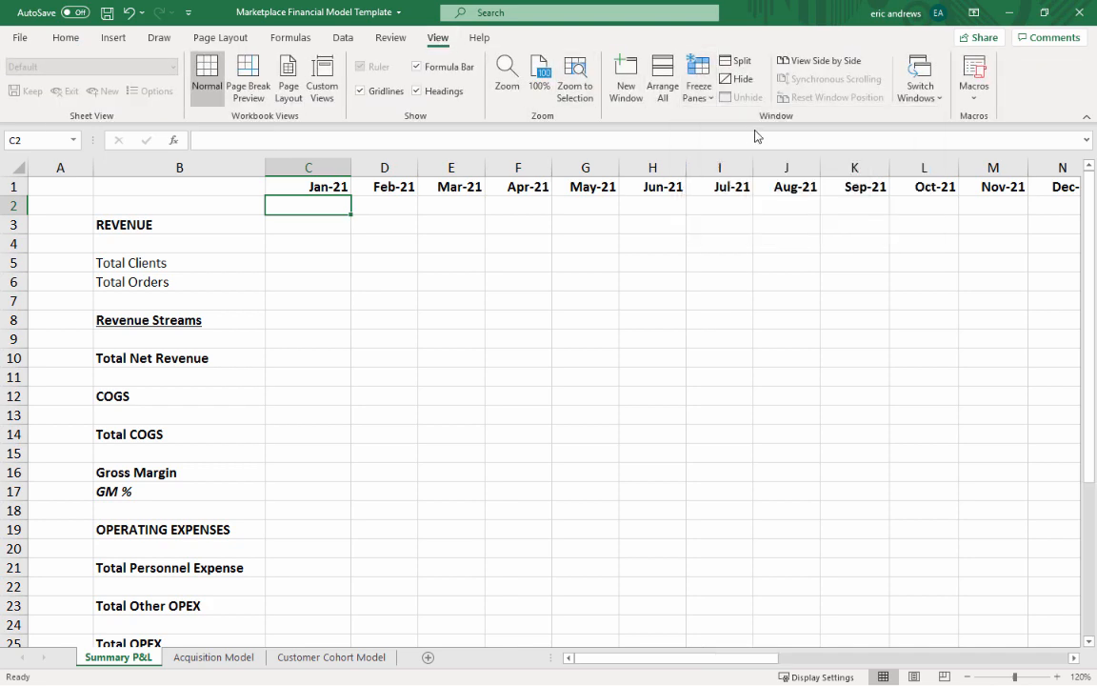
# - Enter the label "Commission - Seller" in B41 under the COGS heading of the assumptions section
pyautogui.scroll(-8, 400, 342)
pyautogui.scroll(-3, 400, 342)
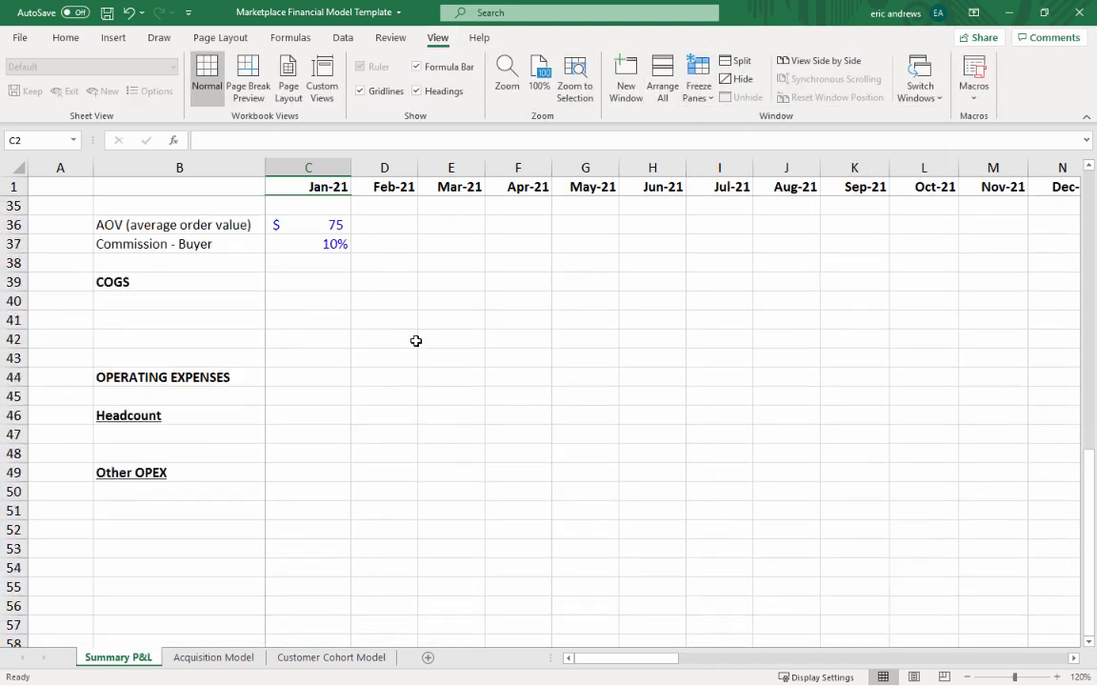
pyautogui.scroll(2, 414, 338)
pyautogui.click(198, 415)
pyautogui.click(181, 434)
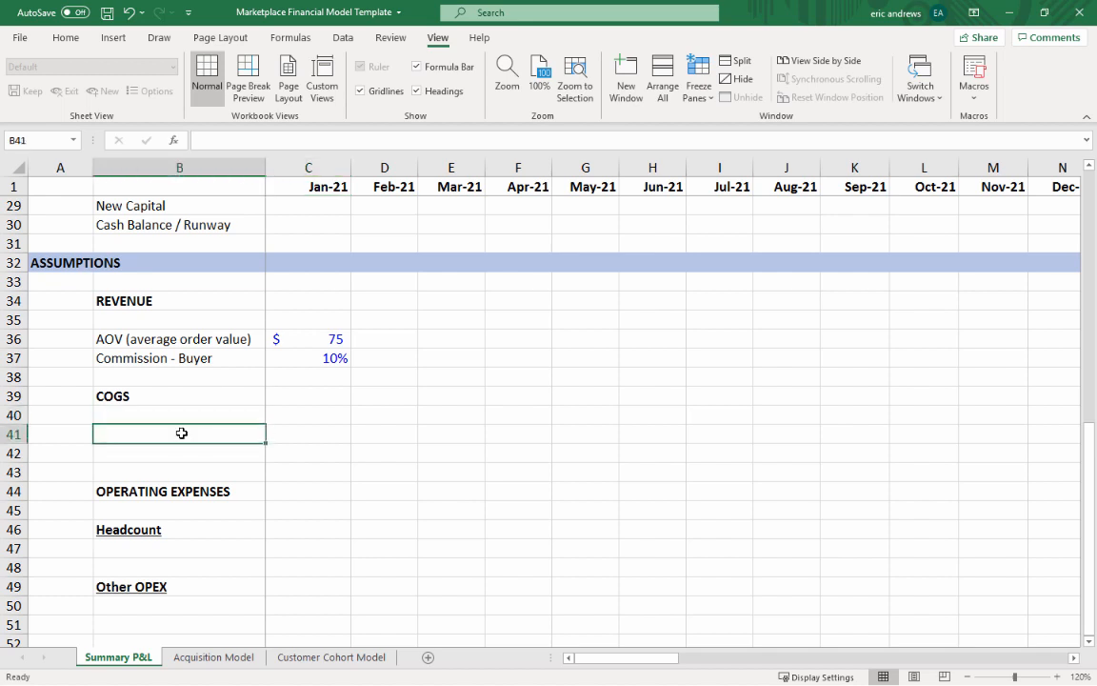
pyautogui.write('Commi')
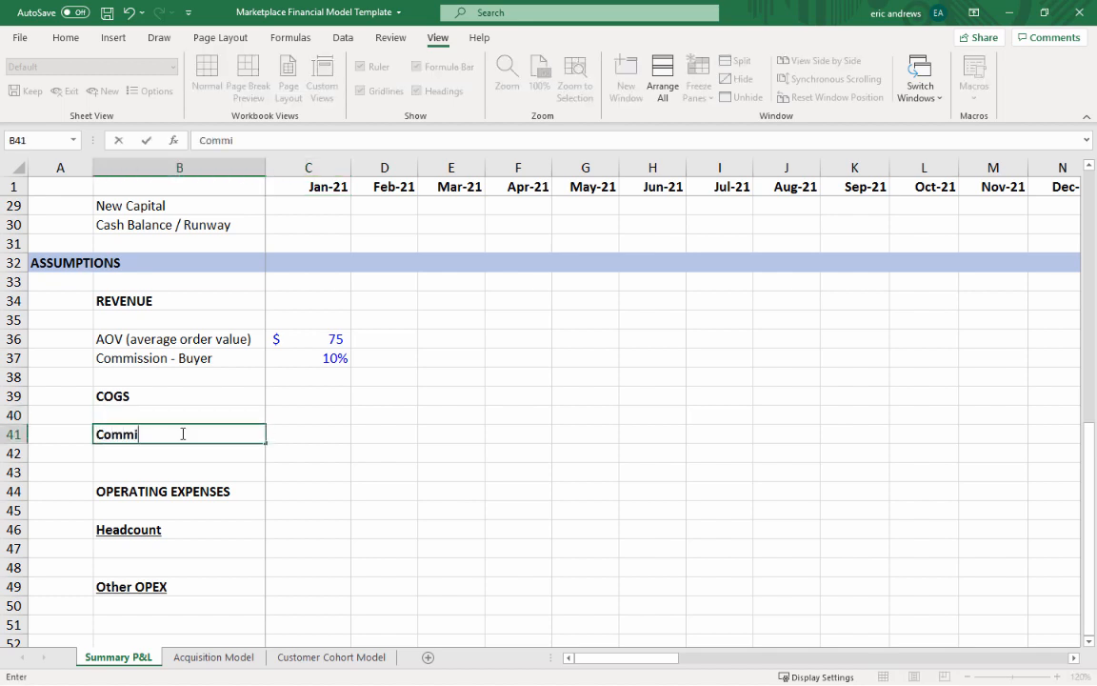
pyautogui.write('ssion - Seller')
pyautogui.press('Return')
# - Remove the bold formatting from rows 41 to 43 in the COGS assumptions
pyautogui.press('Up')
pyautogui.hotkey('shift', 'space')
pyautogui.hotkey('shift', 'Down')
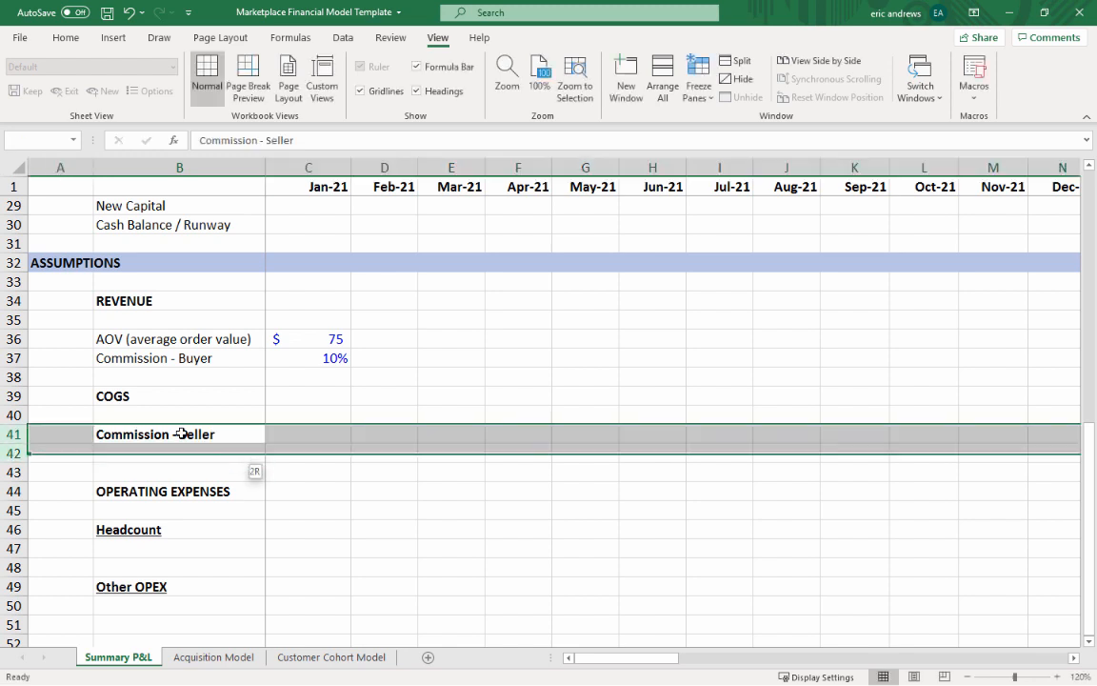
pyautogui.hotkey('shift', 'Down')
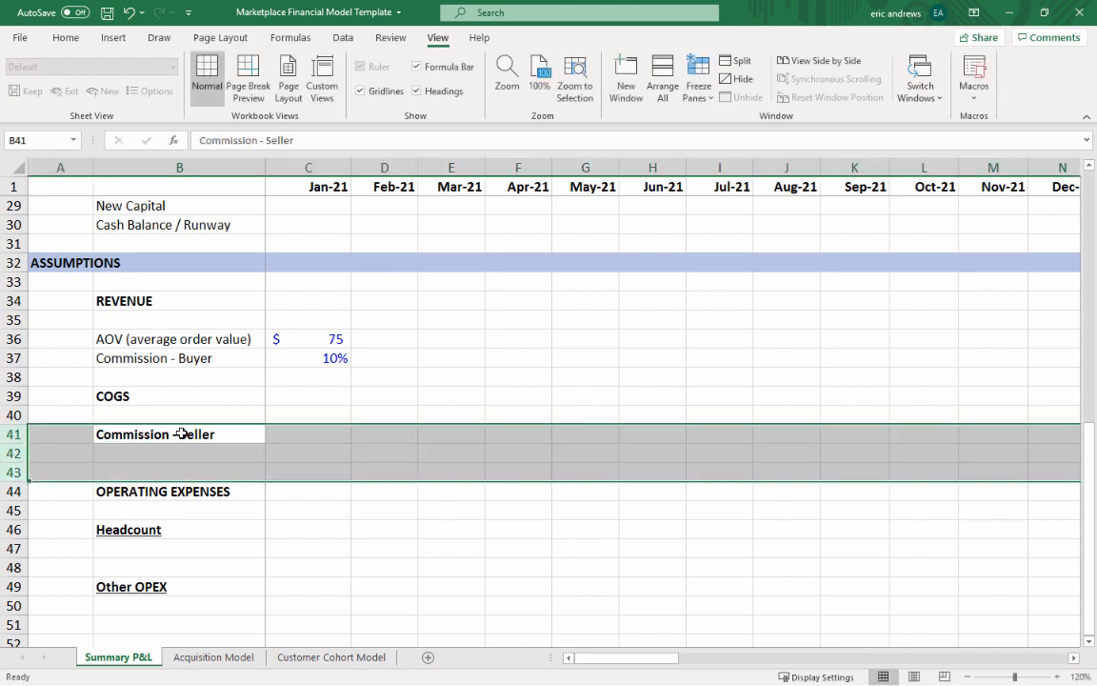
pyautogui.hotkey('ctrl', 'b')
# - Set the seller commission in C41 to 20% and color it blue as an input
pyautogui.click(293, 436)
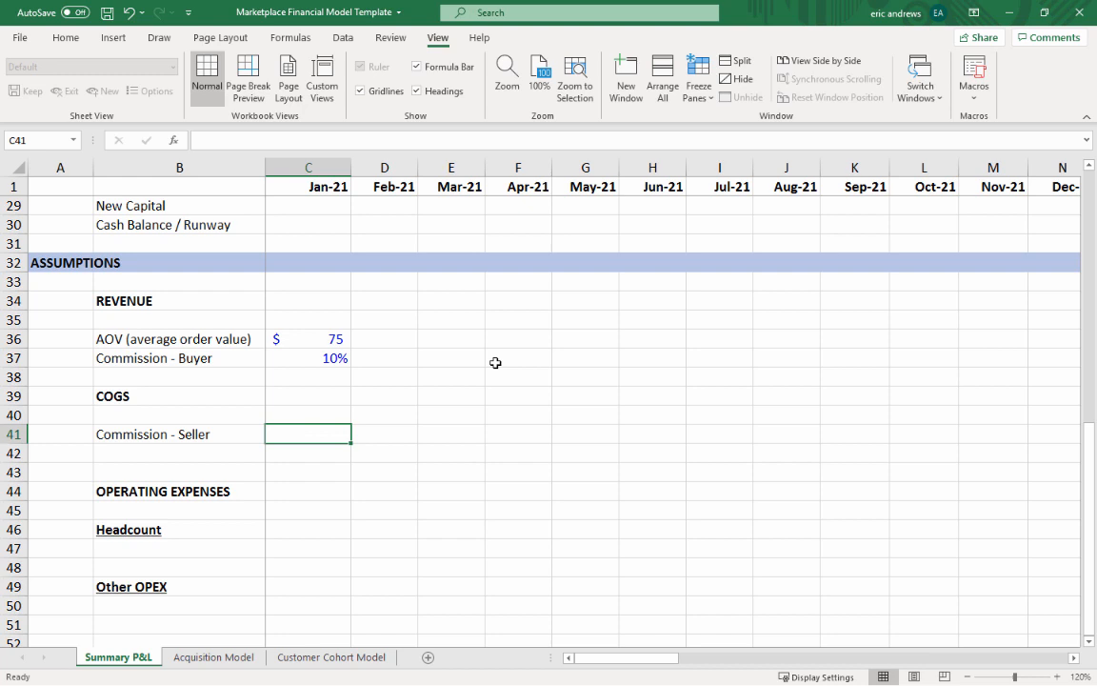
pyautogui.write('20%')
pyautogui.hotkey('ctrl', 'Return')
pyautogui.click(66, 38)
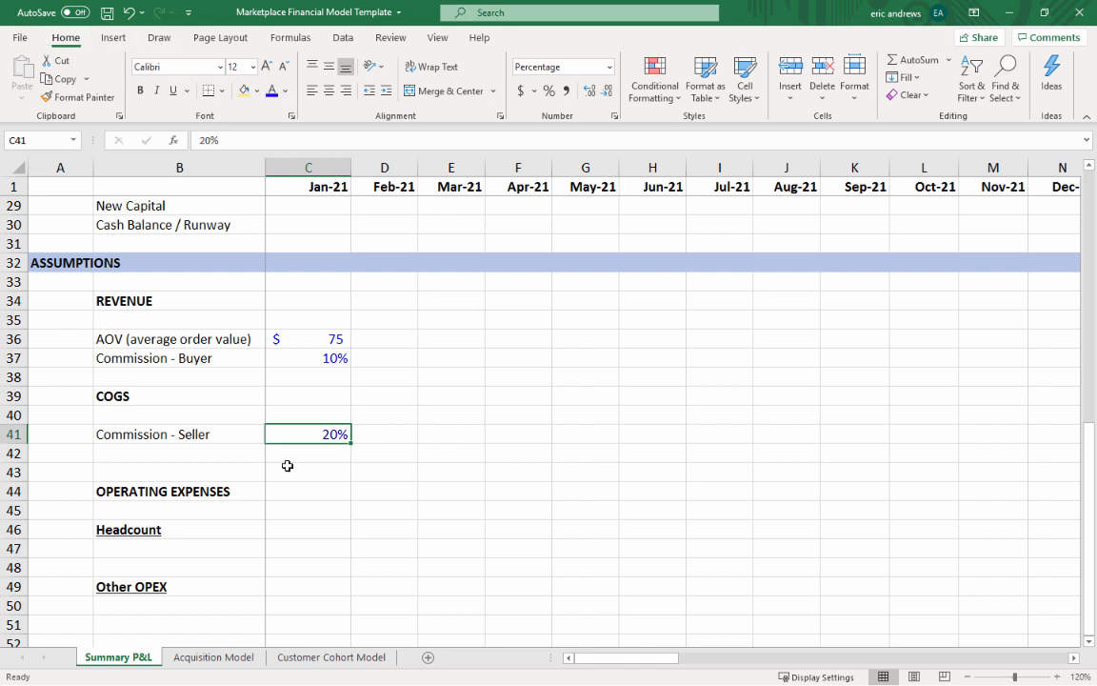
# - Enter the label "Seller Order Rev" in B42 below the seller commission label
pyautogui.click(222, 433)
pyautogui.click(216, 451)
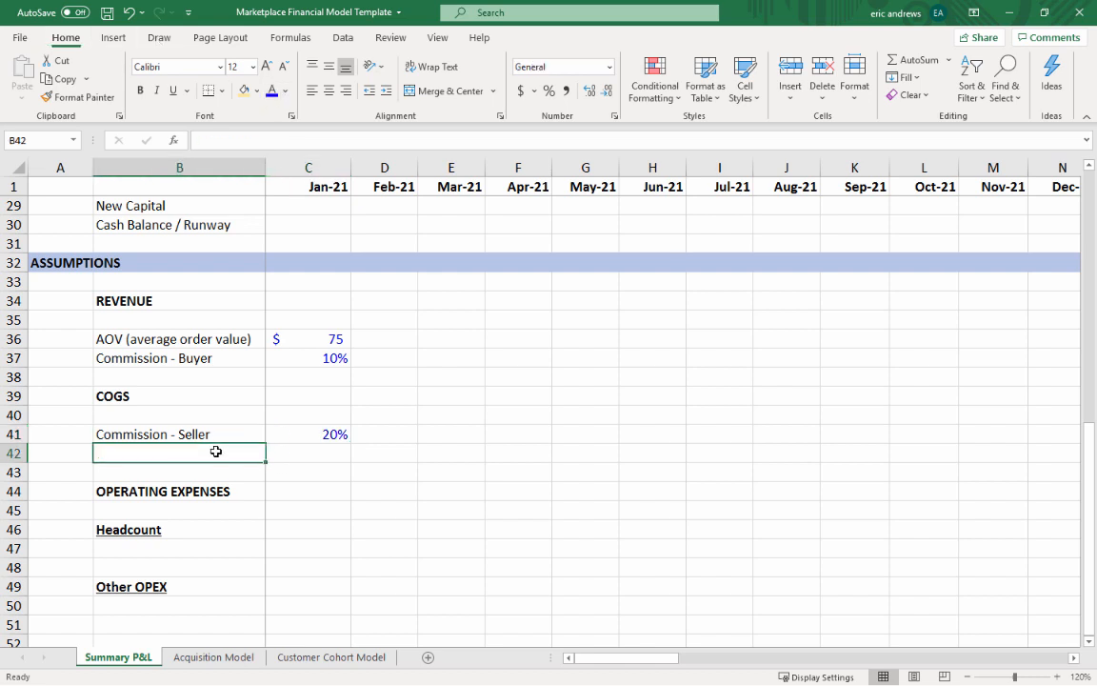
pyautogui.write('Se')
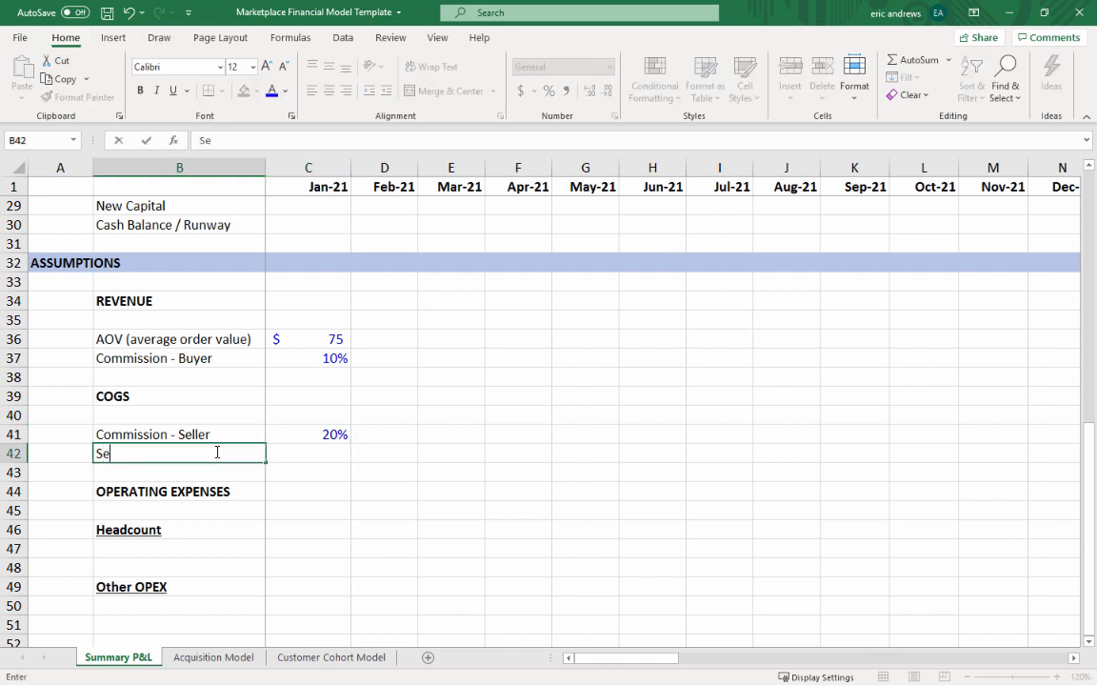
pyautogui.write('ller Orde')
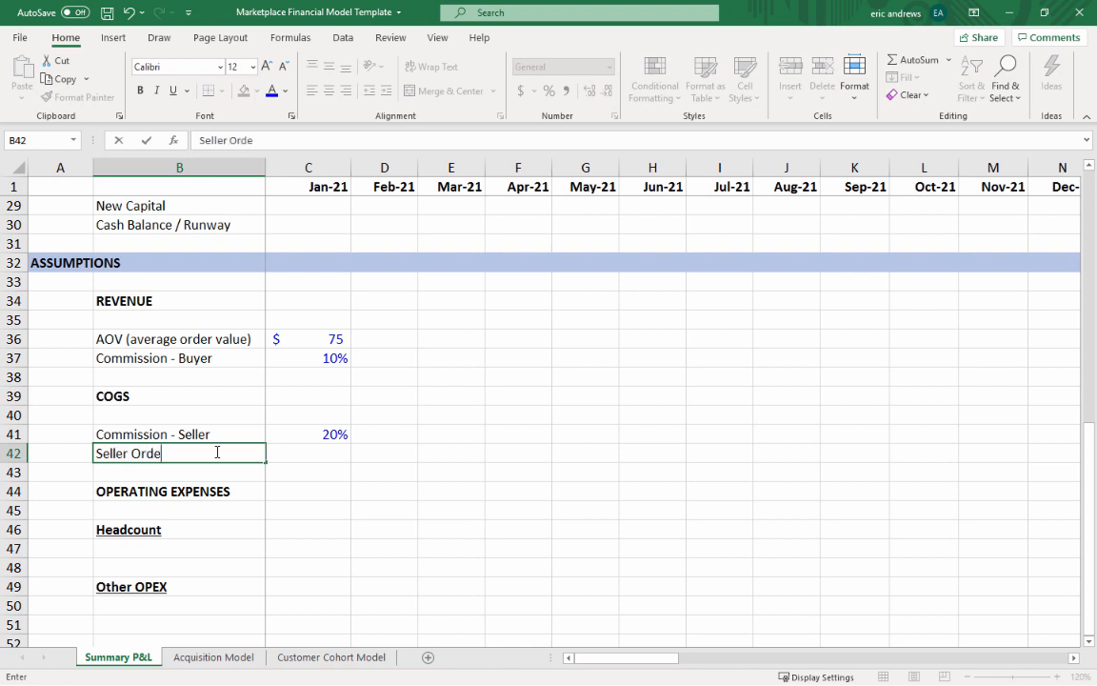
pyautogui.write('r Rev')
pyautogui.press('Return')
# - Calculate the seller order revenue share in C42 with the formula =1-C41
pyautogui.press('Up')
pyautogui.press('Right')
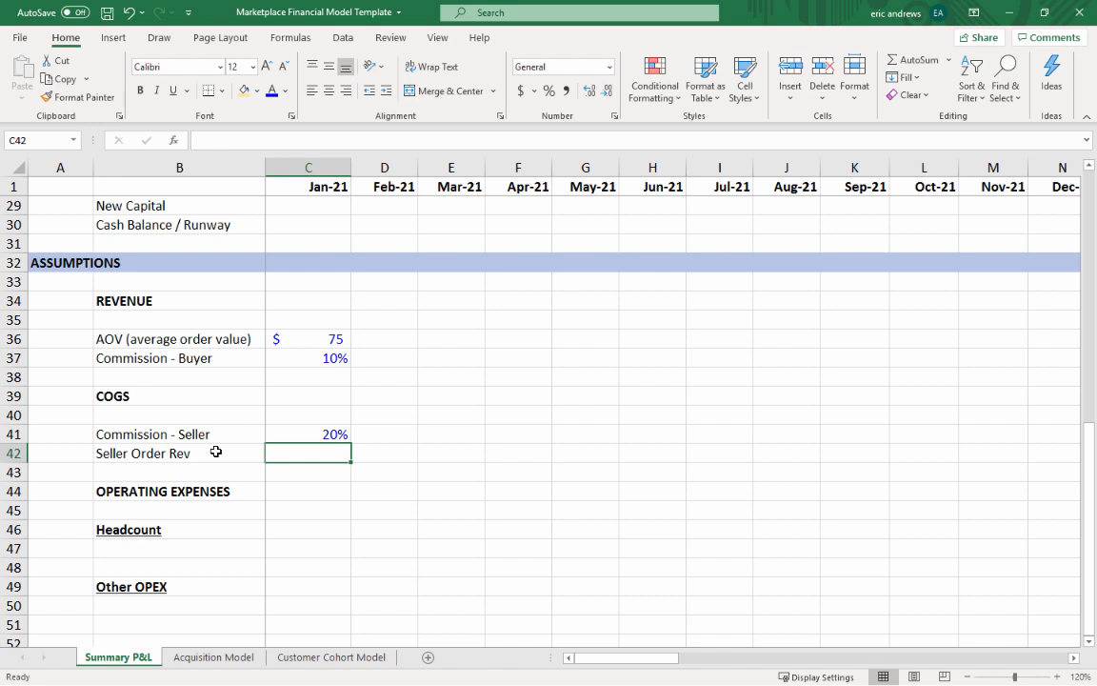
pyautogui.write('=1-')
pyautogui.press('Up')
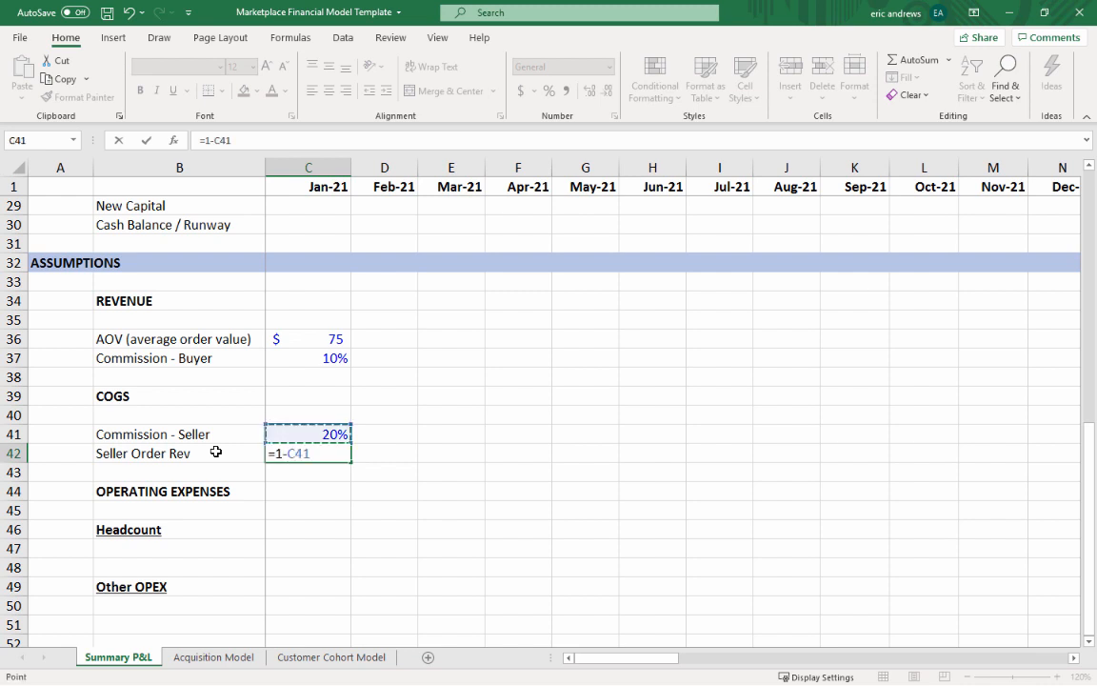
pyautogui.press('Return')
pyautogui.press('Up')
pyautogui.press('Left')
pyautogui.press('Up')
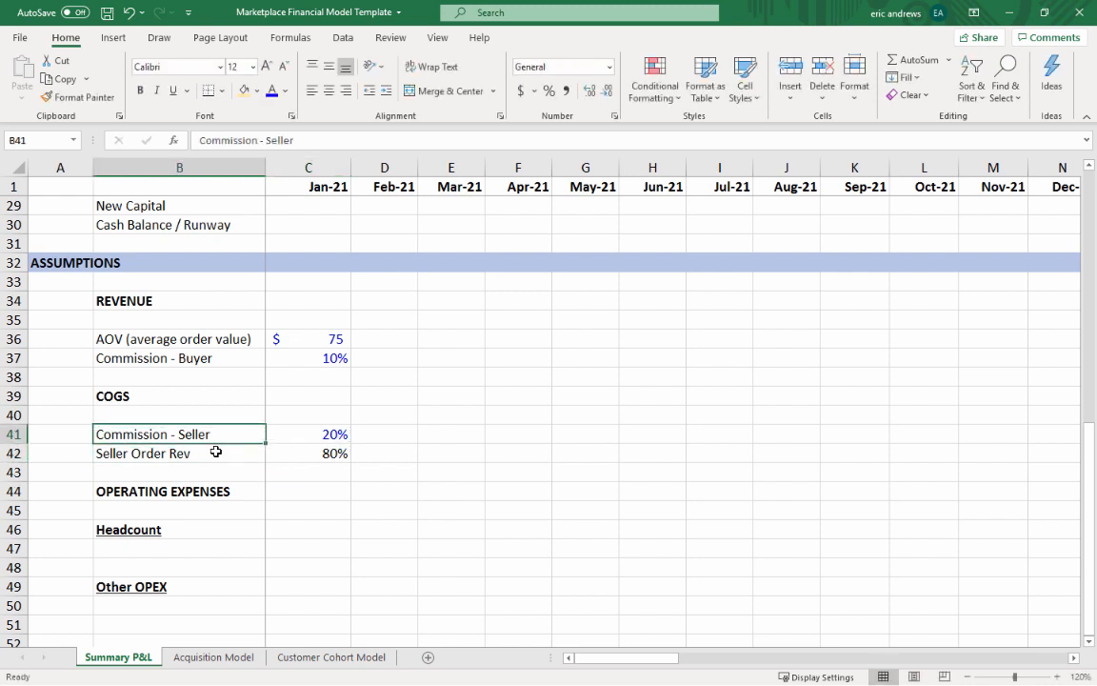
pyautogui.press('Right')
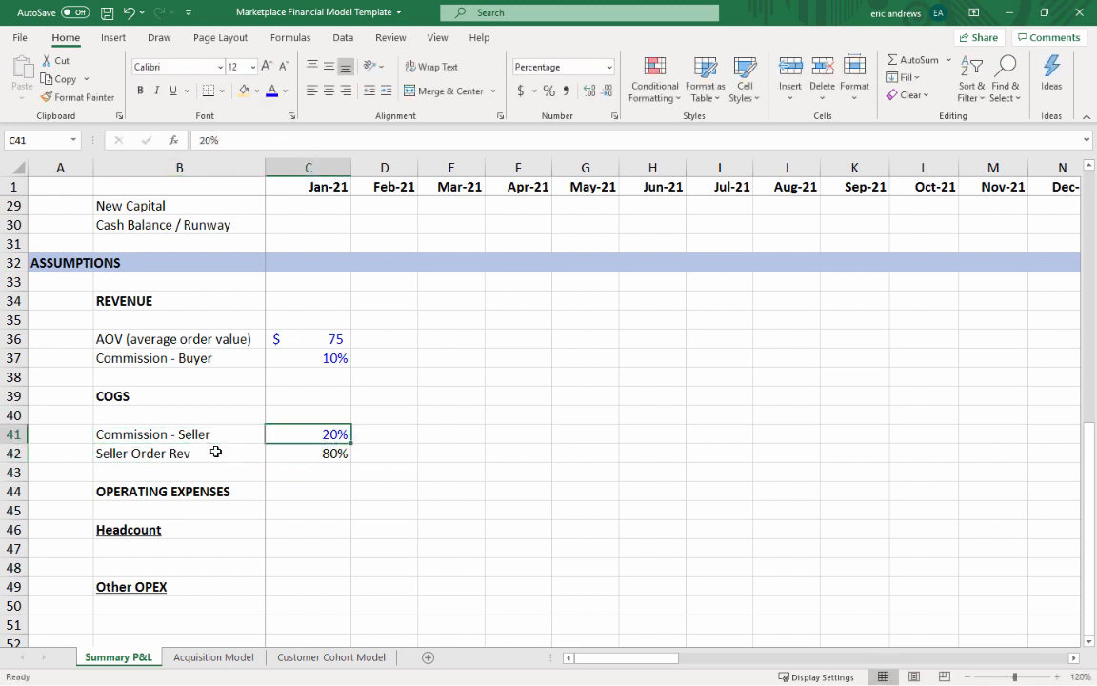
# - Insert a blank row at row 43 below the Seller Order Rev assumption
pyautogui.moveTo(13, 453); pyautogui.dragTo(13, 472)
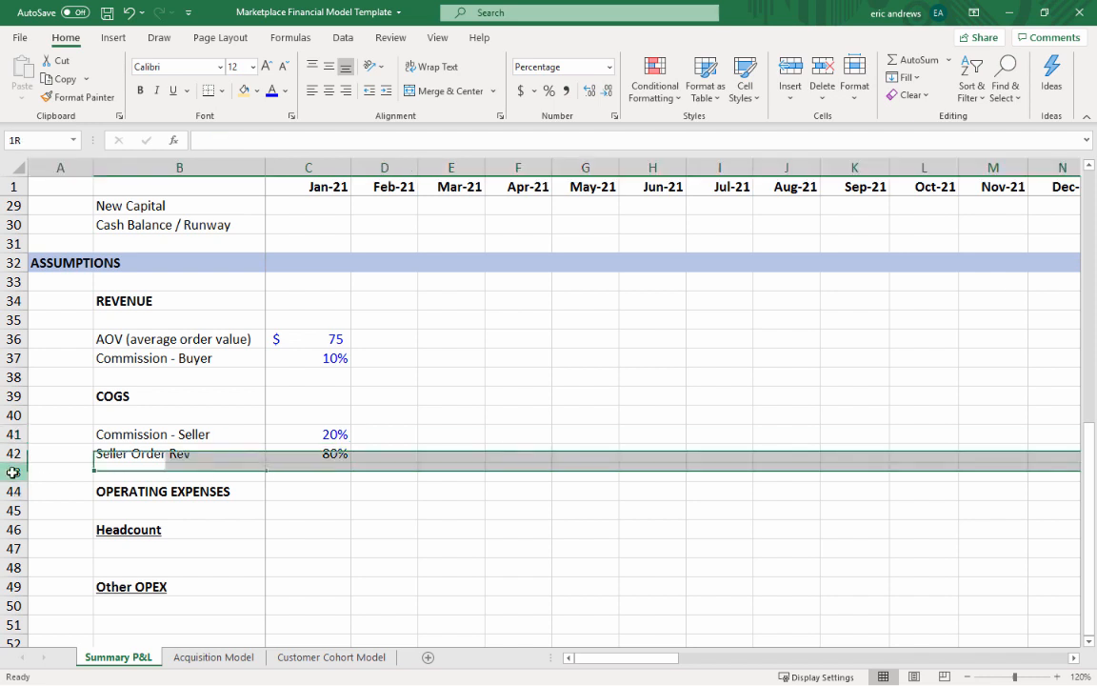
pyautogui.click(790, 71)
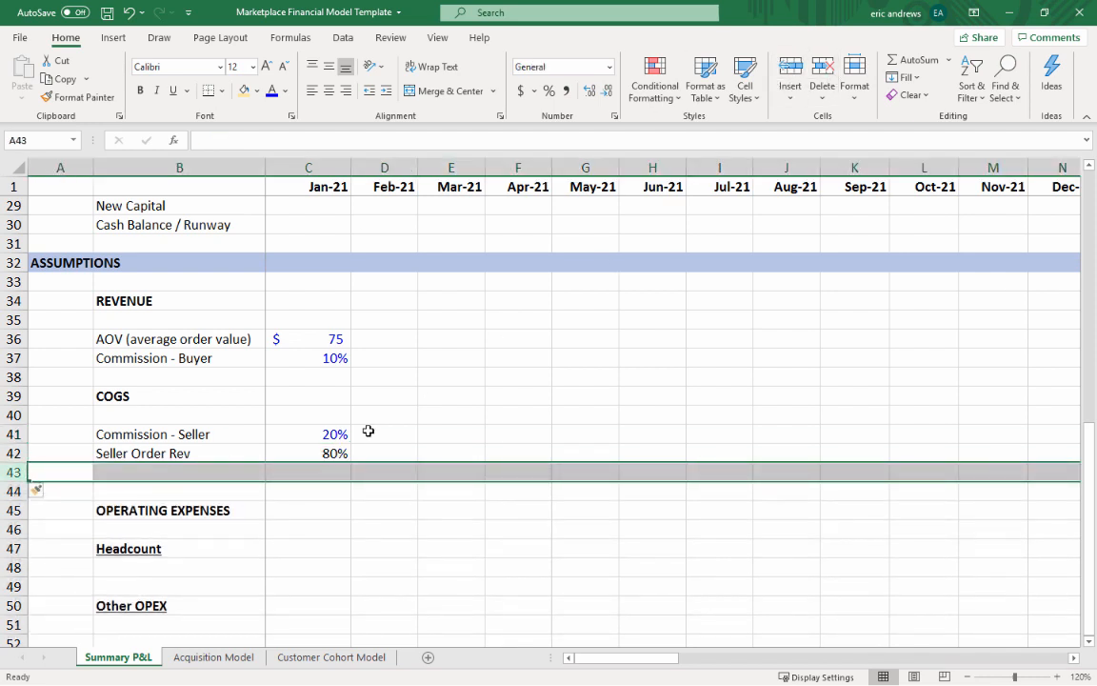
pyautogui.click(286, 452)
pyautogui.click(228, 454)
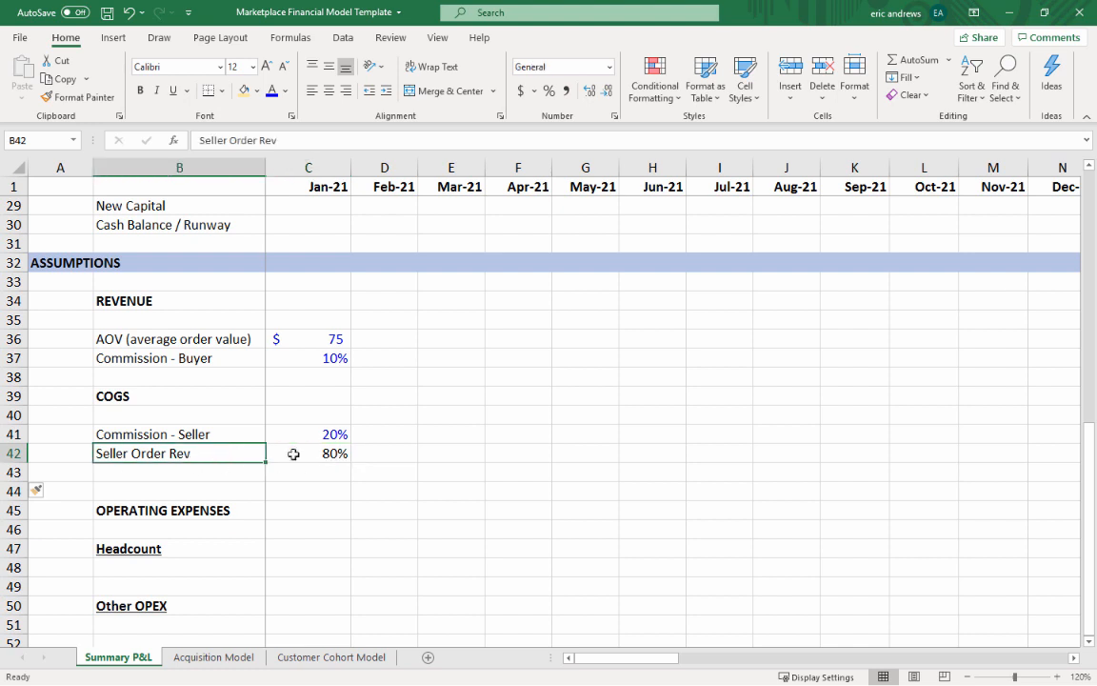
pyautogui.moveTo(313, 433); pyautogui.dragTo(165, 468)
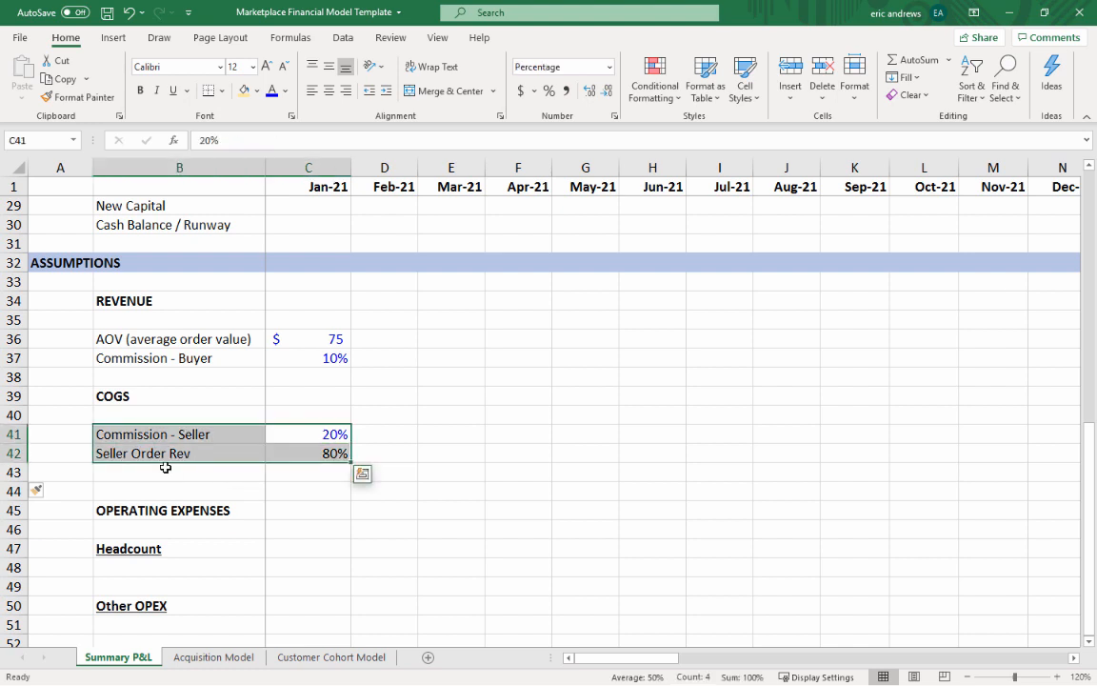
# - Enter the label "CC Fees" in B43 below the Seller Order Rev label
pyautogui.click(164, 476)
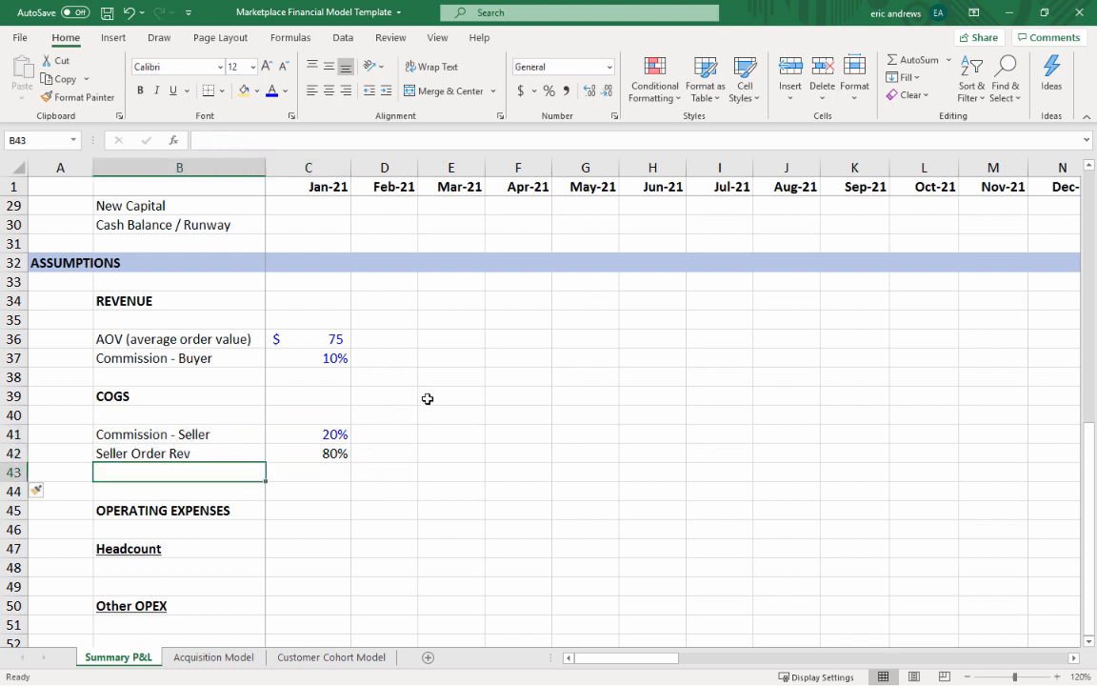
pyautogui.write('CC')
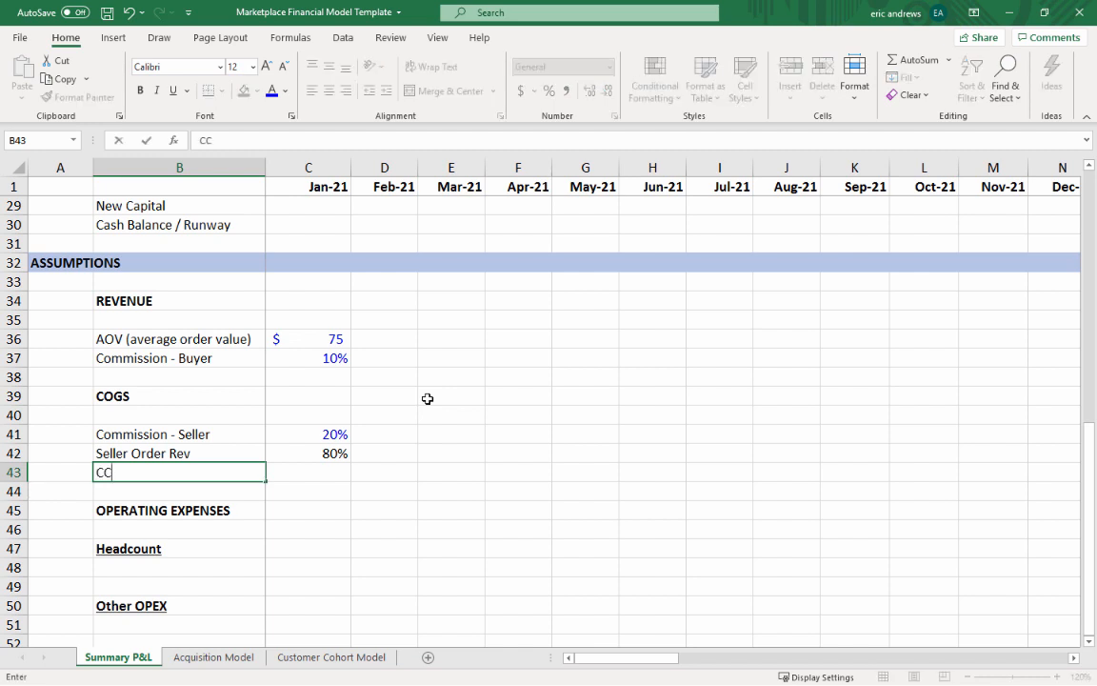
pyautogui.write(' Fees')
pyautogui.press('Return')
# - Copy the seller commission cell C41 into C43, set the CC fees to 2.5%, and display one decimal place
pyautogui.press('Up')
pyautogui.press('Right')
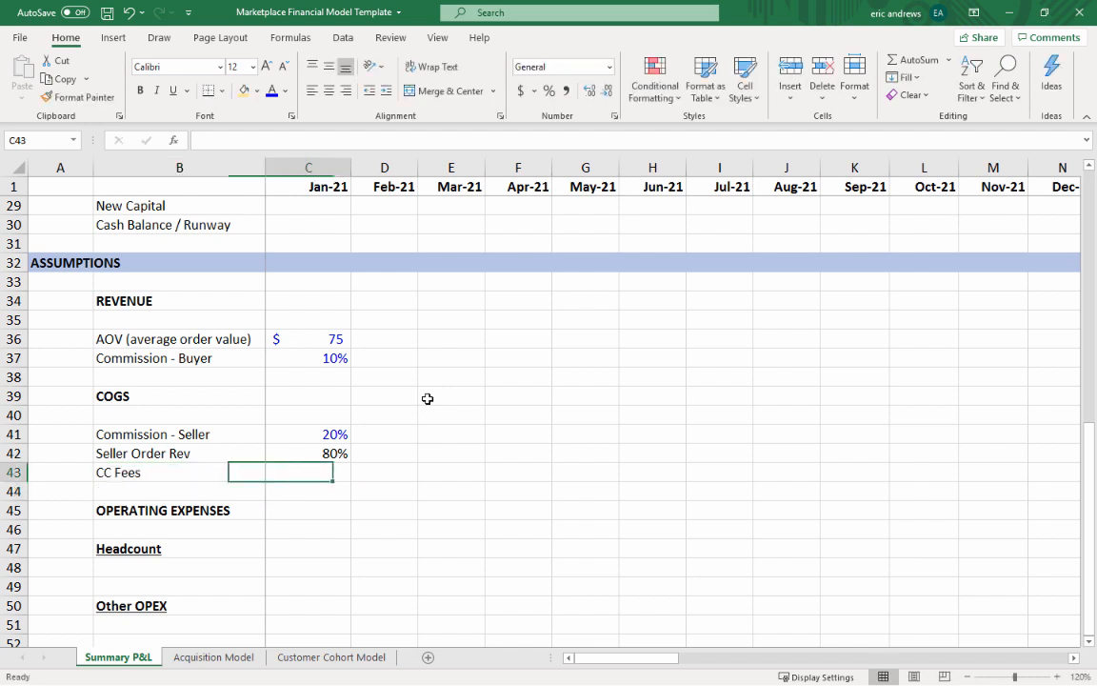
pyautogui.press('Up')
pyautogui.press('Up')
pyautogui.hotkey('ctrl', 'c')
pyautogui.press('Down')
pyautogui.press('Down')
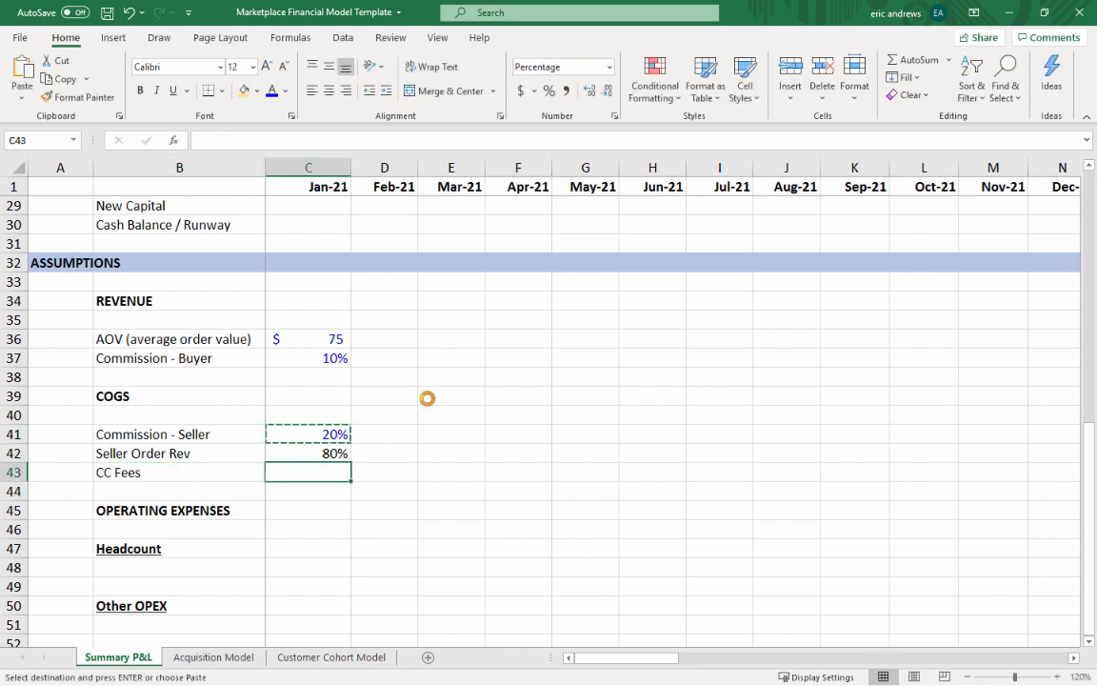
pyautogui.hotkey('ctrl', 'v')
pyautogui.write('2.5')
pyautogui.hotkey('ctrl', 'Return')
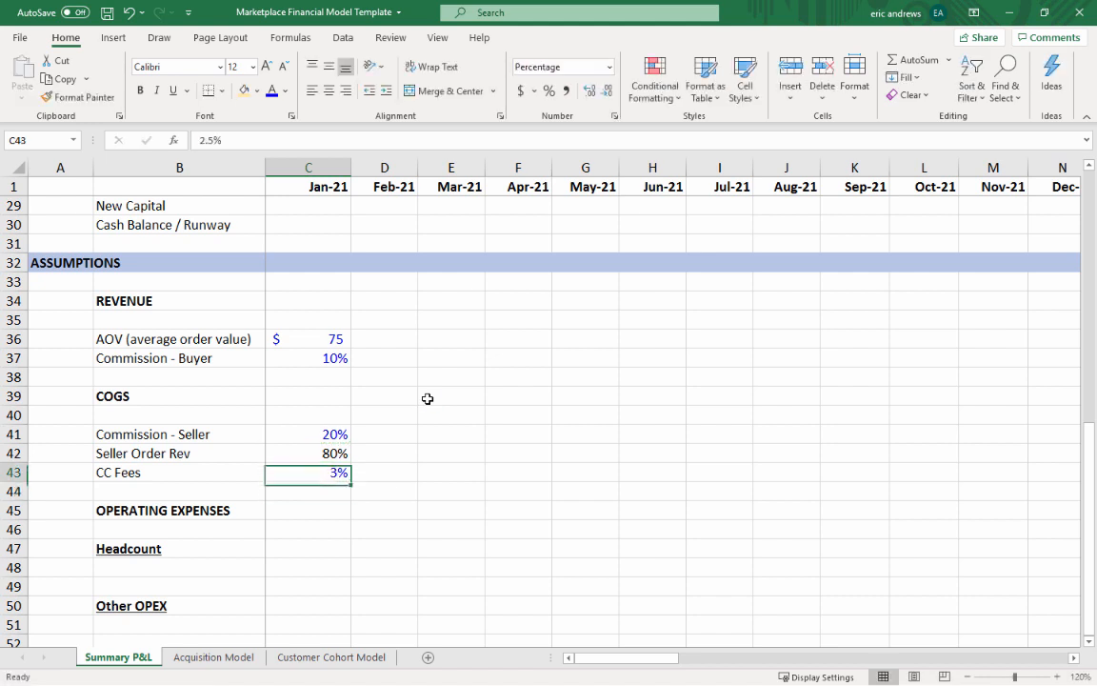
pyautogui.click(588, 94)
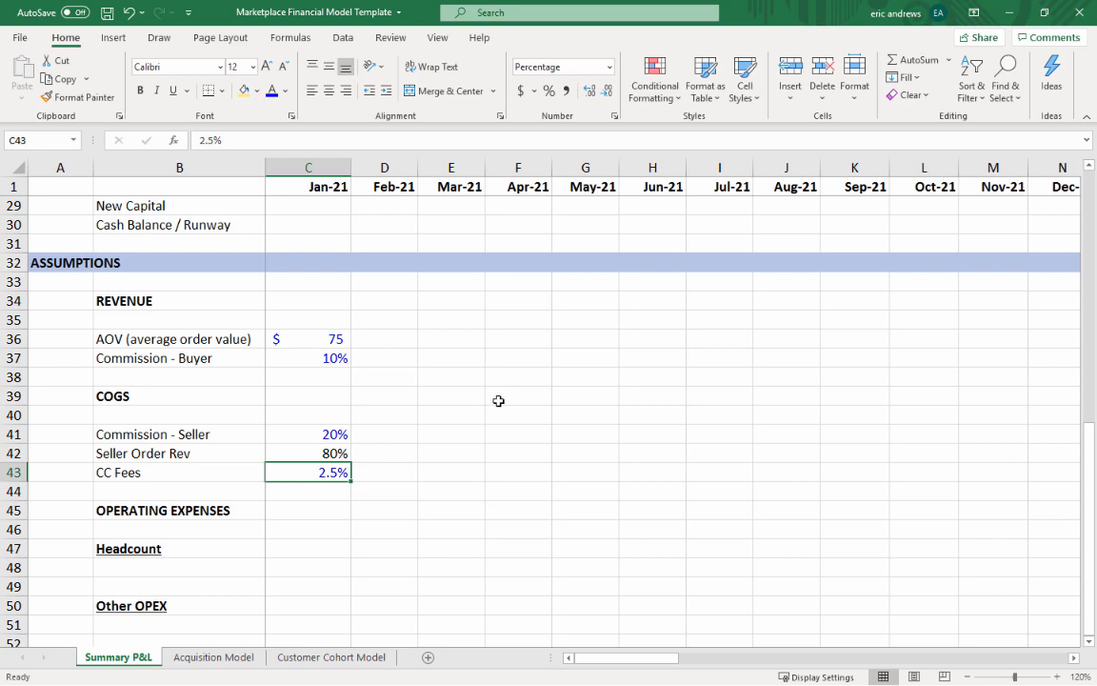
# - Fill Total Clients across C5:AX5 with a TRANSPOSE array formula of 'Customer Cohort Model'!B6:B53
pyautogui.keyDown('ctrl'); pyautogui.scroll(-1, 870, 610); pyautogui.keyUp('ctrl')
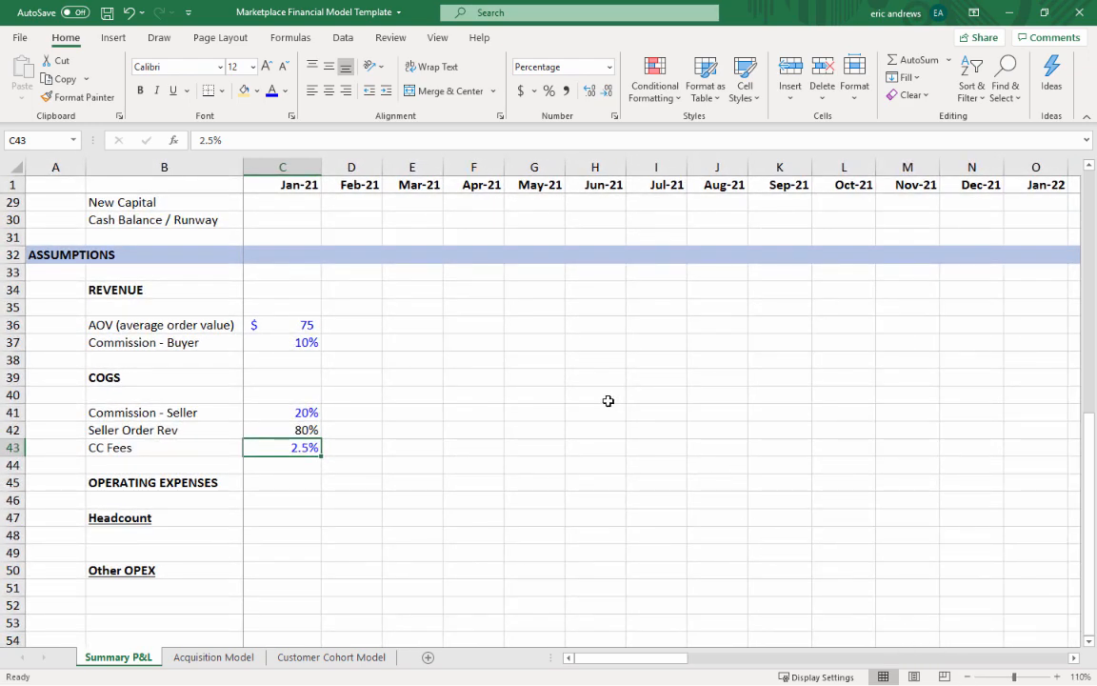
pyautogui.scroll(9, 610, 398)
pyautogui.click(277, 254)
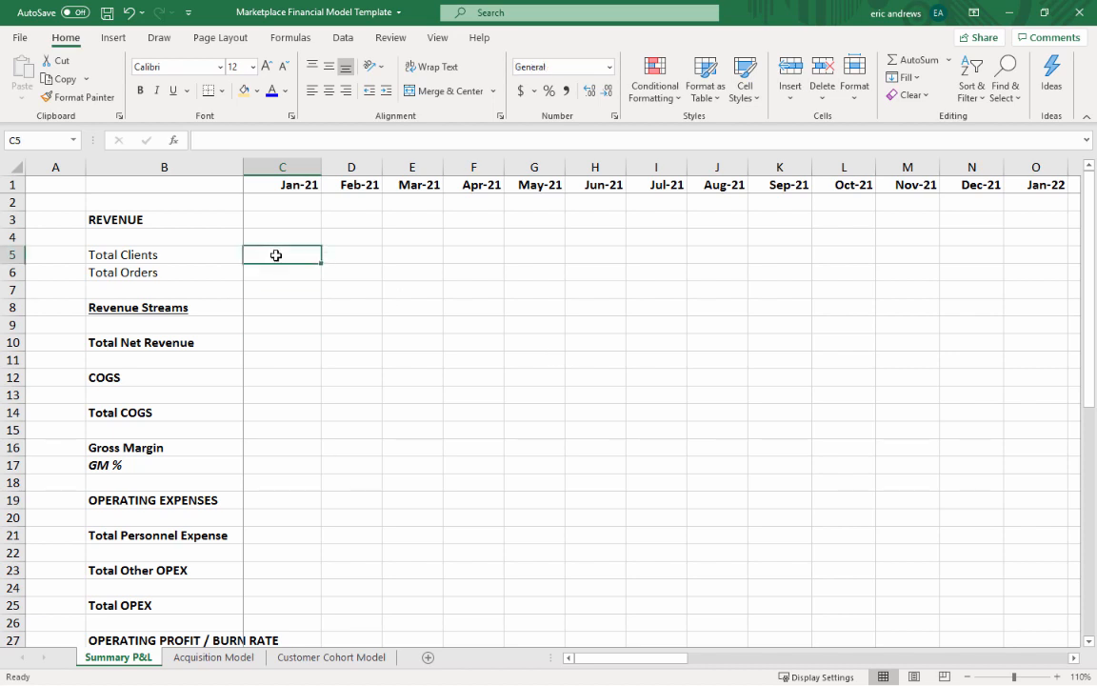
pyautogui.click(176, 254)
pyautogui.press('Left')
pyautogui.press('Right')
pyautogui.hotkey('shift', 'Right')
pyautogui.hotkey('shift', 'Right')
pyautogui.hotkey('shift', 'Right')
pyautogui.hotkey('shift', 'Right')
pyautogui.hotkey('shift', 'Right')
pyautogui.hotkey('shift', 'Right')
pyautogui.hotkey('shift', 'Right')
pyautogui.hotkey('shift', 'Right')
pyautogui.hotkey('shift', 'Right')
pyautogui.hotkey('shift', 'Right')
pyautogui.hotkey('shift', 'Right')
pyautogui.hotkey('shift', 'Right')
pyautogui.hotkey('shift', 'Right')
pyautogui.hotkey('shift', 'Right')
pyautogui.hotkey('shift', 'Right')
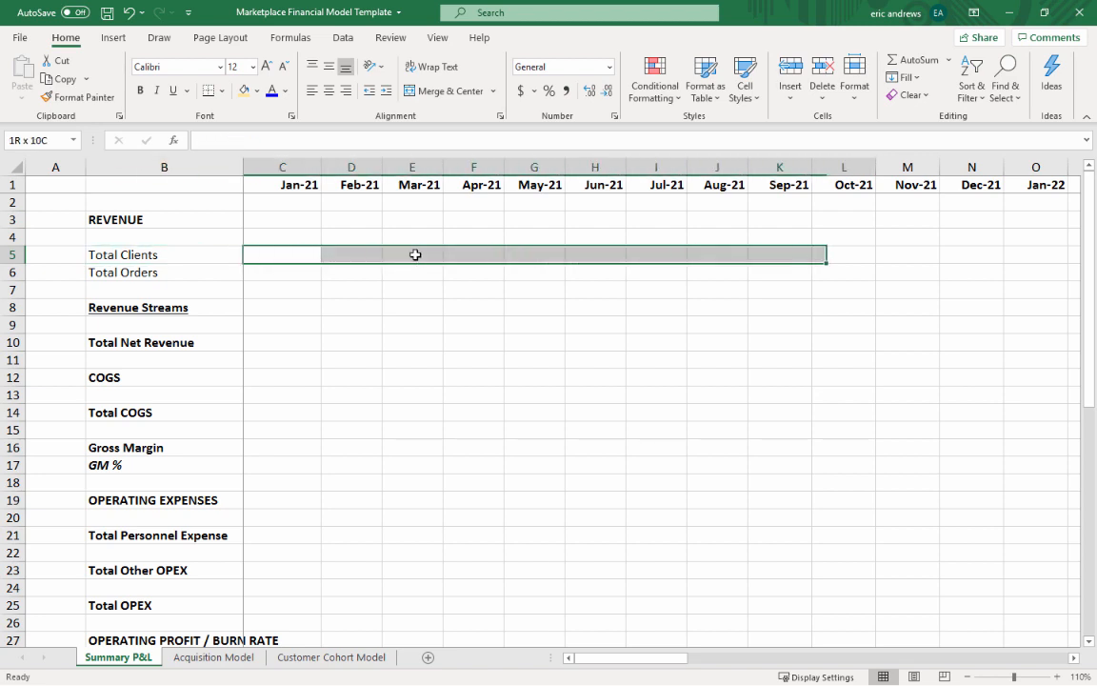
pyautogui.hotkey('shift', 'Right')
pyautogui.hotkey('shift', 'Right')
pyautogui.hotkey('shift', 'Right')
pyautogui.hotkey('shift', 'Right')
pyautogui.hotkey('shift', 'Right')
pyautogui.hotkey('shift', 'Right')
pyautogui.hotkey('shift', 'Right')
pyautogui.hotkey('shift', 'Right')
pyautogui.hotkey('shift', 'Right')
pyautogui.hotkey('shift', 'Right')
pyautogui.hotkey('shift', 'Right')
pyautogui.hotkey('shift', 'Right')
pyautogui.hotkey('shift', 'Right')
pyautogui.hotkey('shift', 'Right')
pyautogui.hotkey('shift', 'Right')
pyautogui.hotkey('shift', 'Right')
pyautogui.hotkey('shift', 'Right')
pyautogui.hotkey('shift', 'Right')
pyautogui.hotkey('shift', 'Right')
pyautogui.hotkey('shift', 'Right')
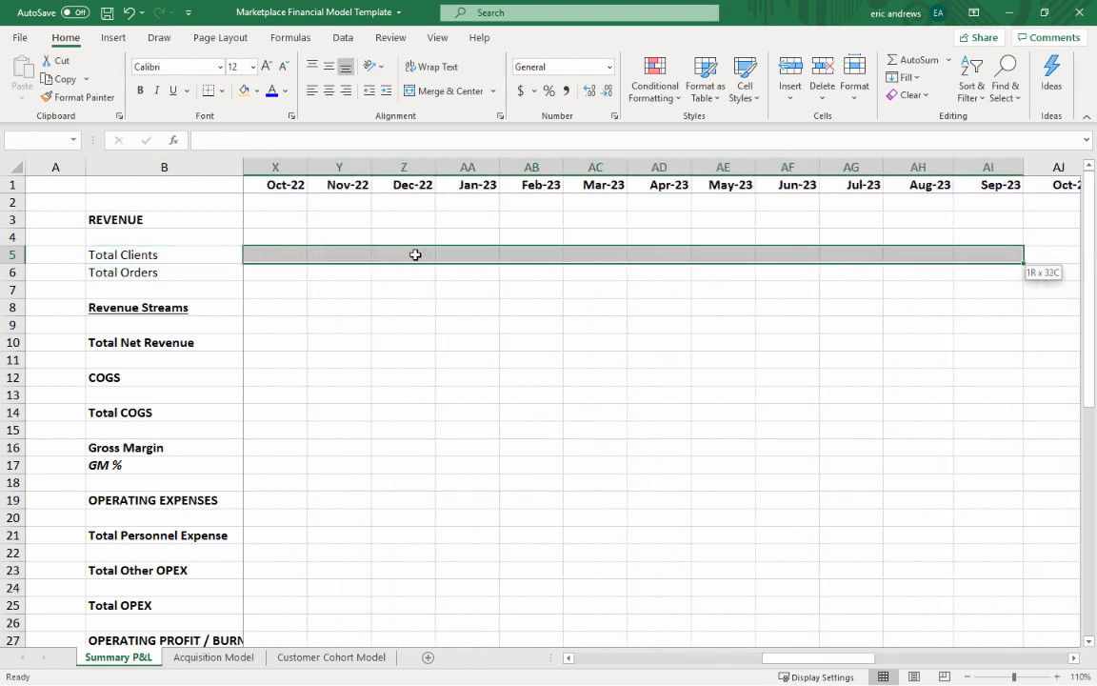
pyautogui.hotkey('shift', 'Right')
pyautogui.hotkey('shift', 'Right')
pyautogui.hotkey('shift', 'Right')
pyautogui.hotkey('shift', 'Right')
pyautogui.hotkey('shift', 'Right')
pyautogui.hotkey('shift', 'Right')
pyautogui.hotkey('shift', 'Right')
pyautogui.hotkey('shift', 'Right')
pyautogui.hotkey('shift', 'Right')
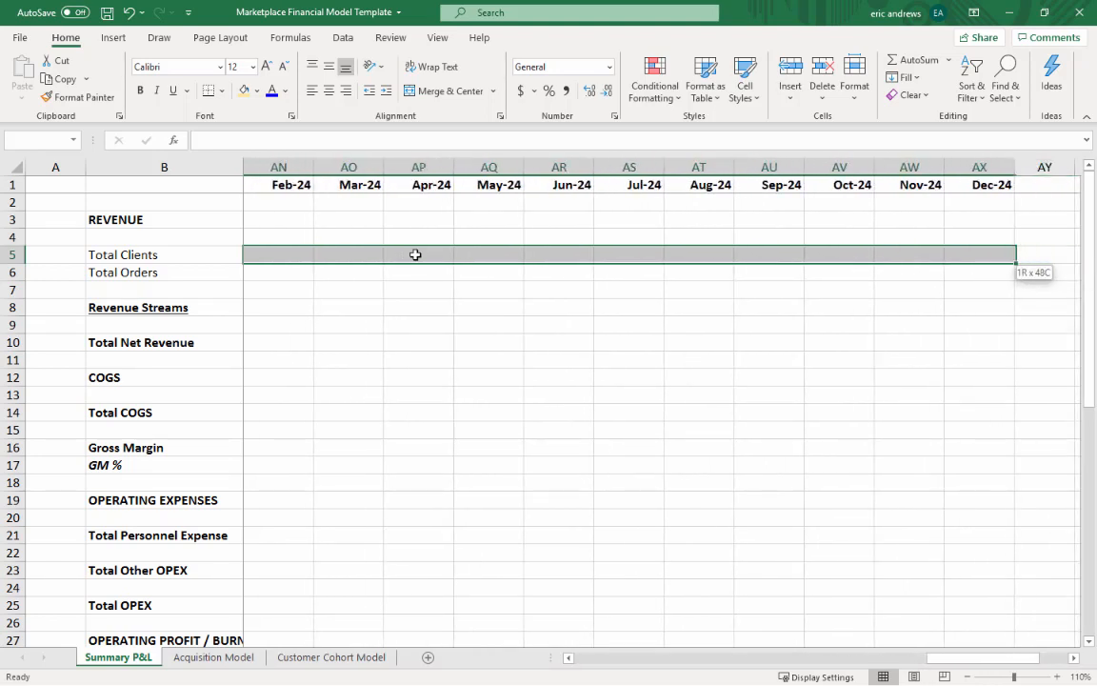
pyautogui.write('=transpse')
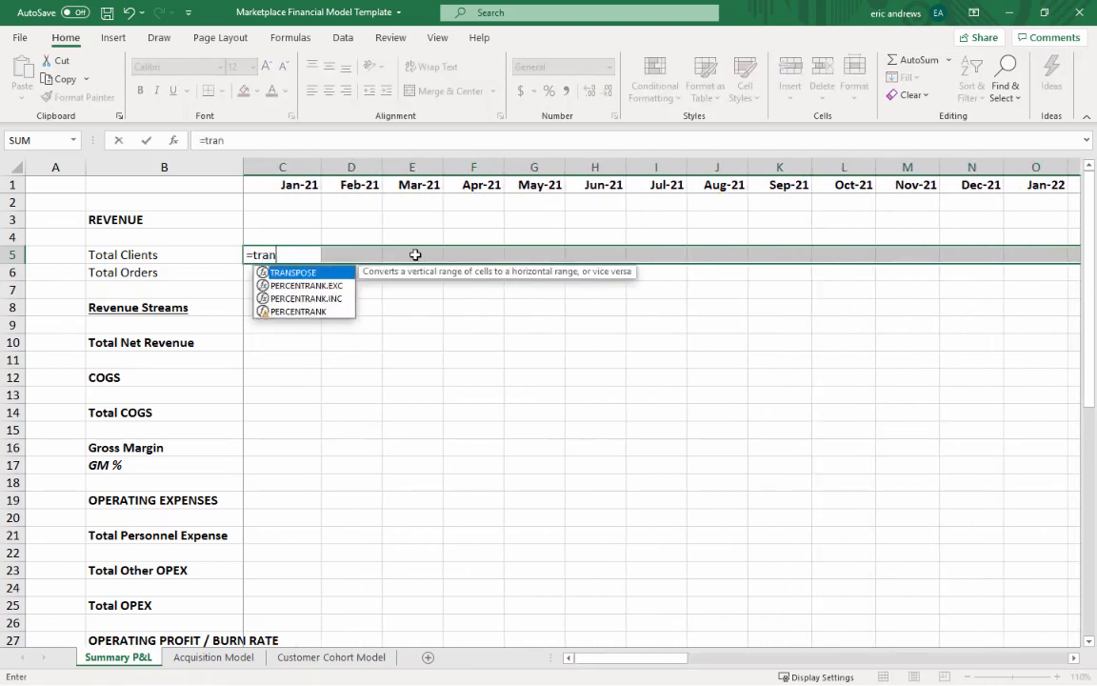
pyautogui.press('BackSpace')
pyautogui.press('BackSpace')
pyautogui.write('ose(')
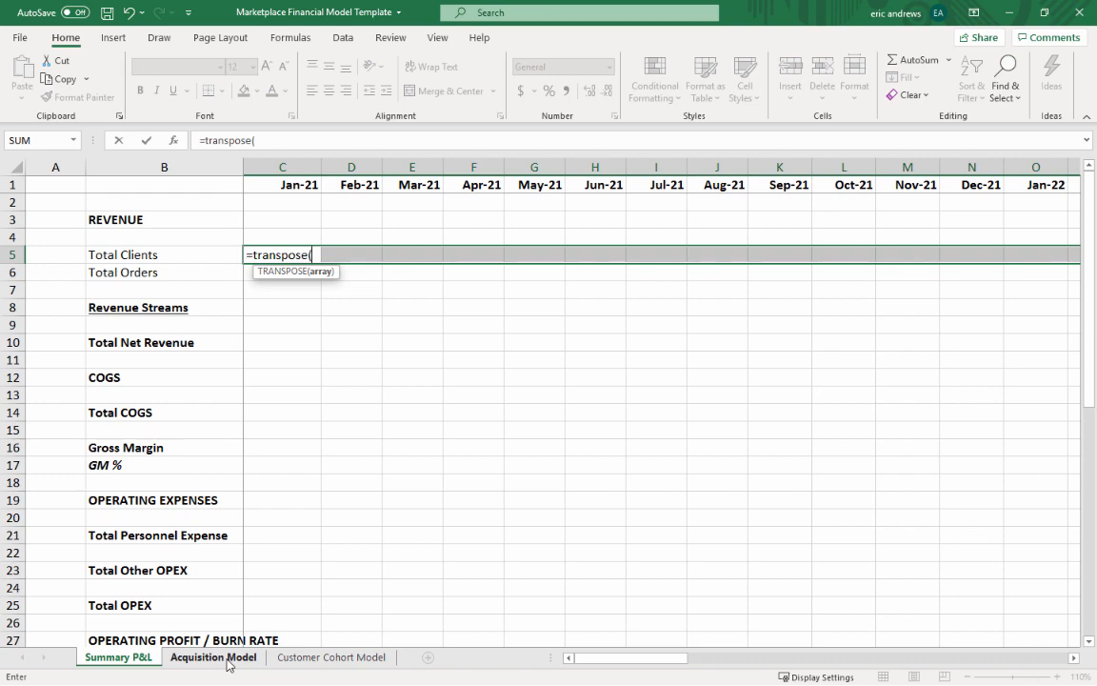
pyautogui.click(290, 658)
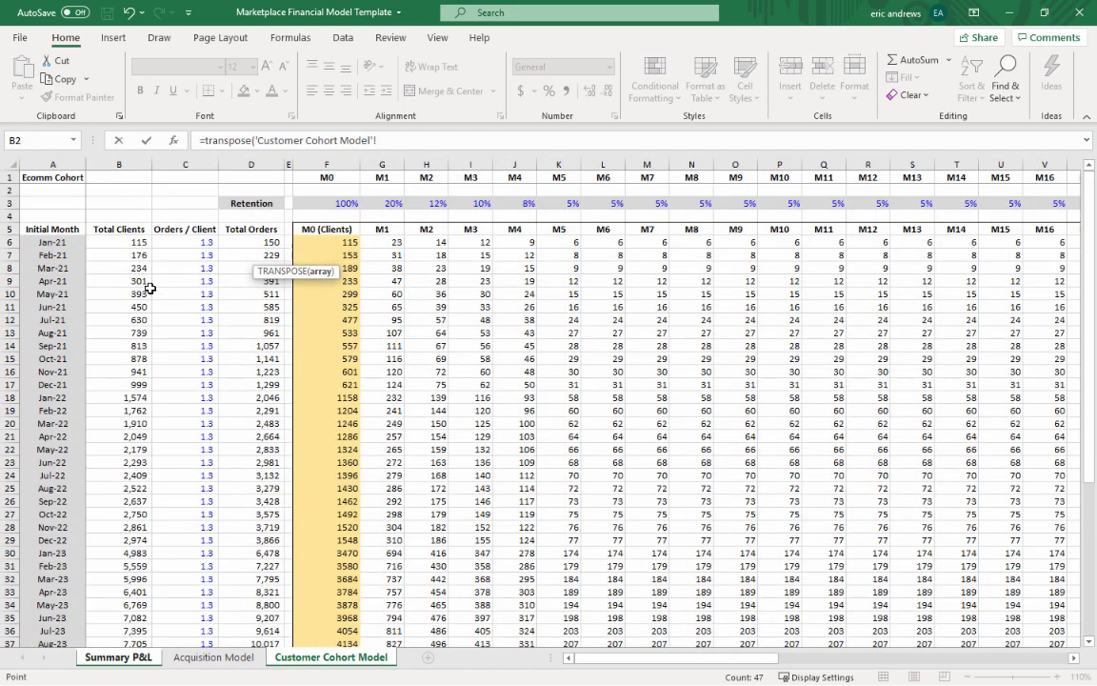
pyautogui.click(126, 242)
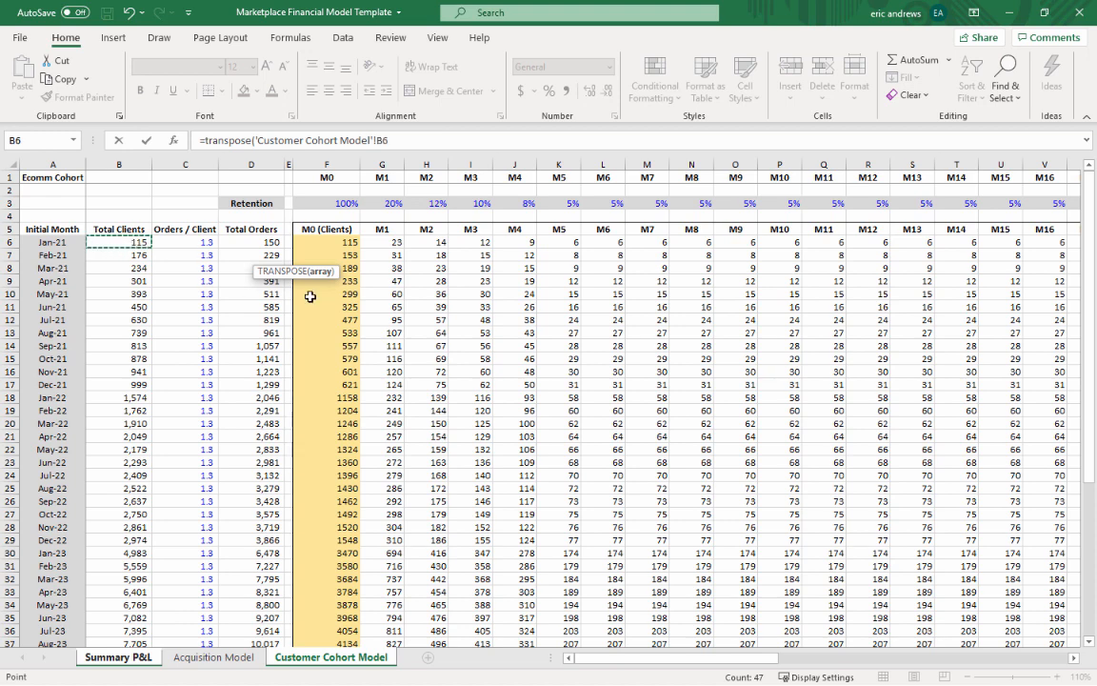
pyautogui.hotkey('ctrl', 'shift', 'Down')
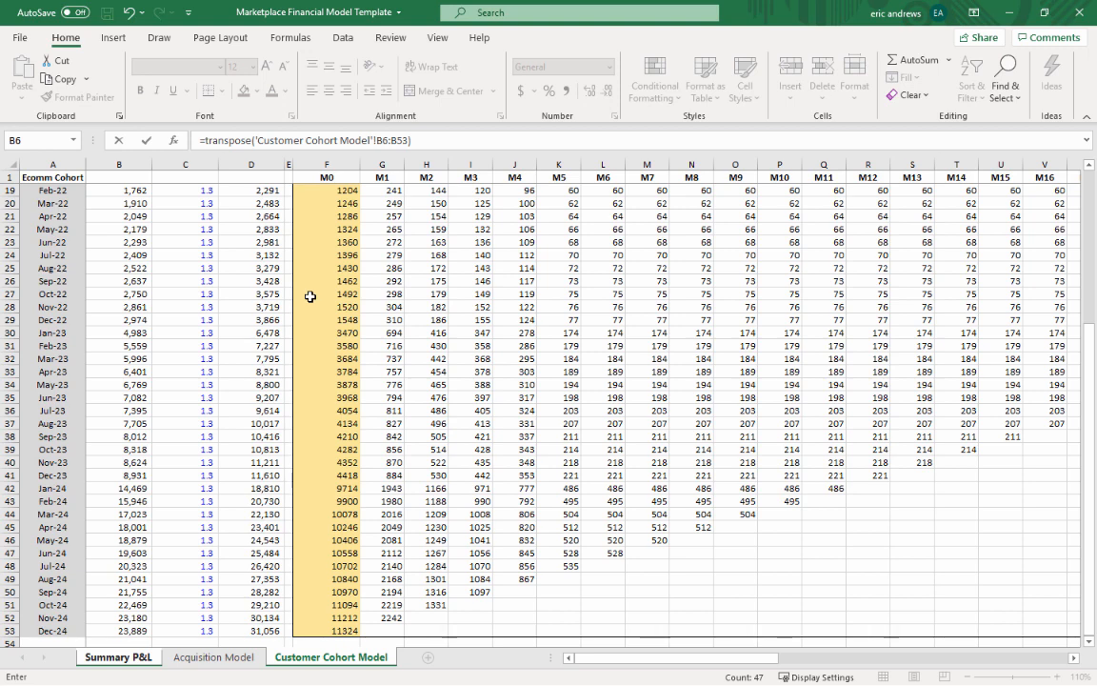
pyautogui.hotkey('ctrl', 'shift', 'Return')
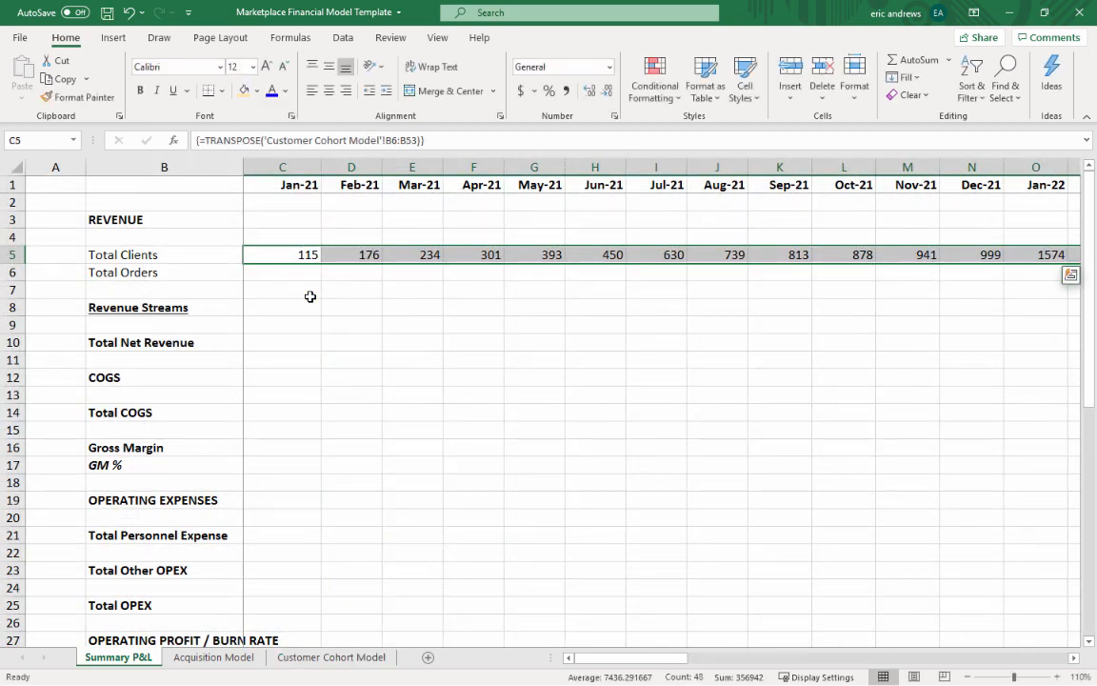
# - Format the Total Clients and Total Orders rows across all months with thousands separators and no decimals
pyautogui.hotkey('shift', 'Down')
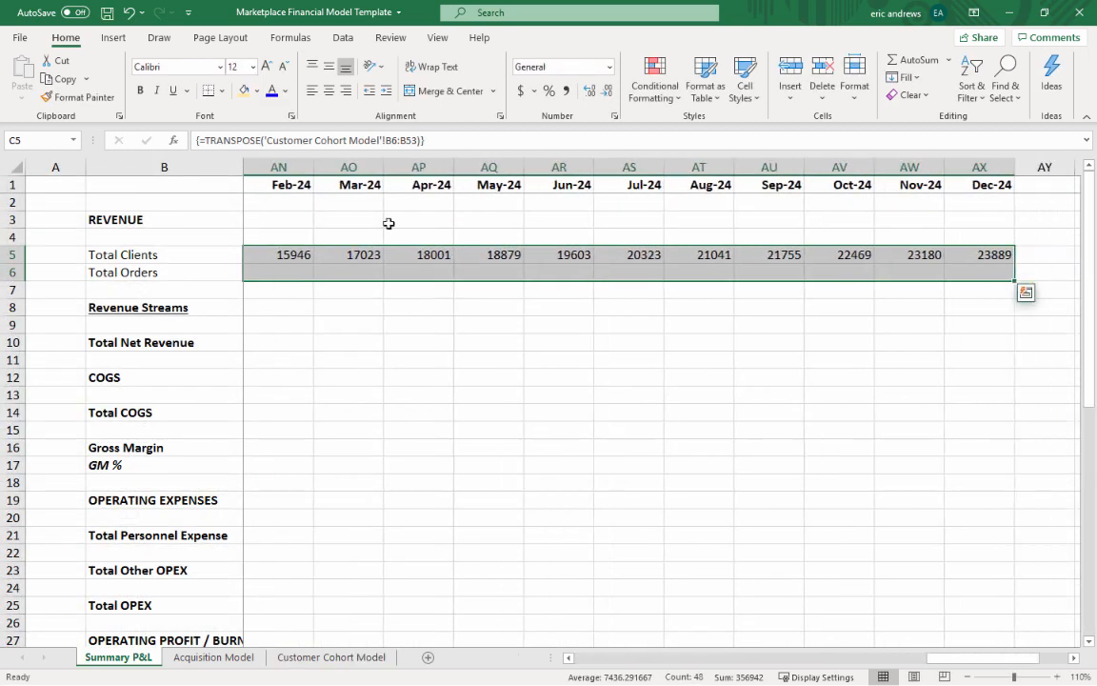
pyautogui.click(565, 90)
pyautogui.click(605, 90)
pyautogui.click(606, 91)
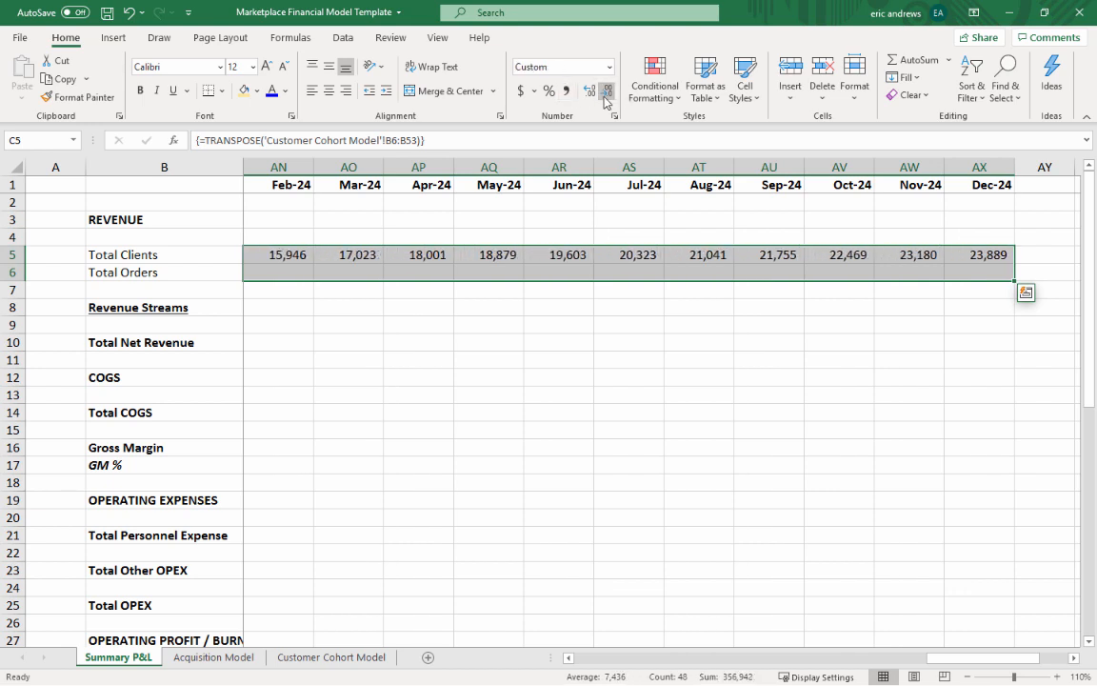
# - Fill Total Orders across C6:AX6 with a TRANSPOSE array formula of 'Customer Cohort Model'!D6:D53
pyautogui.press('Down')
pyautogui.hotkey('shift', 'Right')
pyautogui.hotkey('shift', 'Right')
pyautogui.hotkey('shift', 'Right')
pyautogui.hotkey('shift', 'Right')
pyautogui.hotkey('shift', 'Right')
pyautogui.hotkey('shift', 'Right')
pyautogui.hotkey('shift', 'Right')
pyautogui.hotkey('shift', 'Right')
pyautogui.hotkey('shift', 'Right')
pyautogui.hotkey('shift', 'Right')
pyautogui.hotkey('shift', 'Right')
pyautogui.hotkey('shift', 'Right')
pyautogui.hotkey('shift', 'Right')
pyautogui.hotkey('shift', 'Right')
pyautogui.hotkey('shift', 'Right')
pyautogui.hotkey('shift', 'Right')
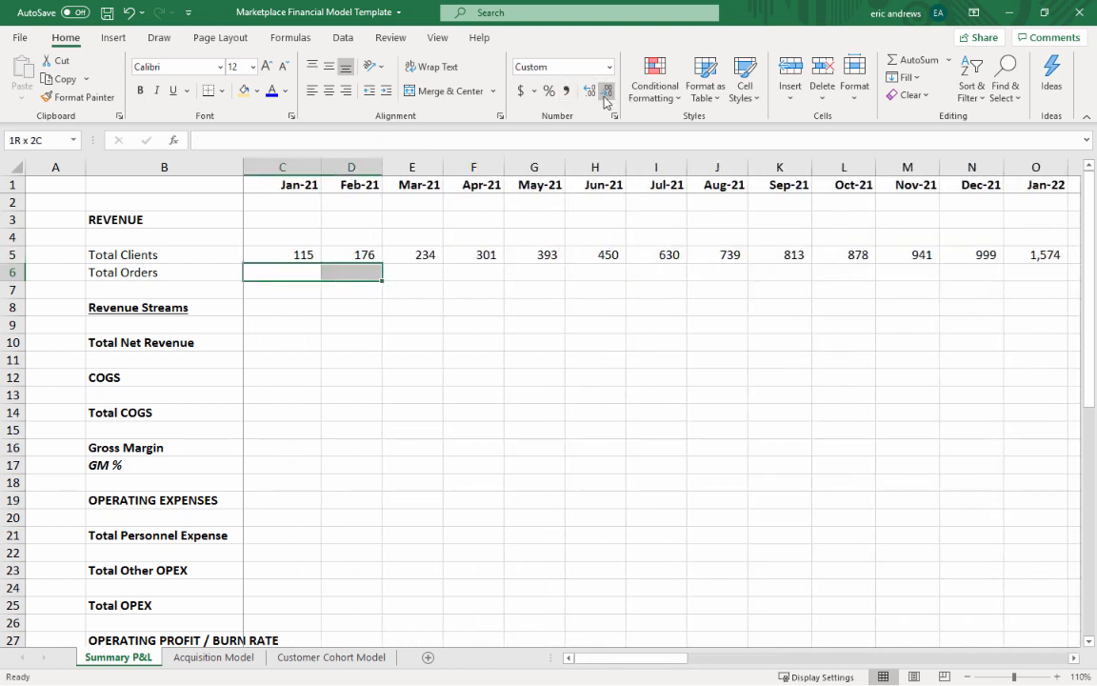
pyautogui.hotkey('shift', 'Right')
pyautogui.hotkey('shift', 'Right')
pyautogui.hotkey('shift', 'Right')
pyautogui.hotkey('shift', 'Right')
pyautogui.hotkey('shift', 'Right')
pyautogui.hotkey('shift', 'Right')
pyautogui.hotkey('shift', 'Right')
pyautogui.hotkey('shift', 'Right')
pyautogui.hotkey('shift', 'Right')
pyautogui.hotkey('shift', 'Right')
pyautogui.hotkey('shift', 'Right')
pyautogui.hotkey('shift', 'Right')
pyautogui.hotkey('shift', 'Right')
pyautogui.hotkey('shift', 'Right')
pyautogui.hotkey('shift', 'Right')
pyautogui.hotkey('shift', 'Right')
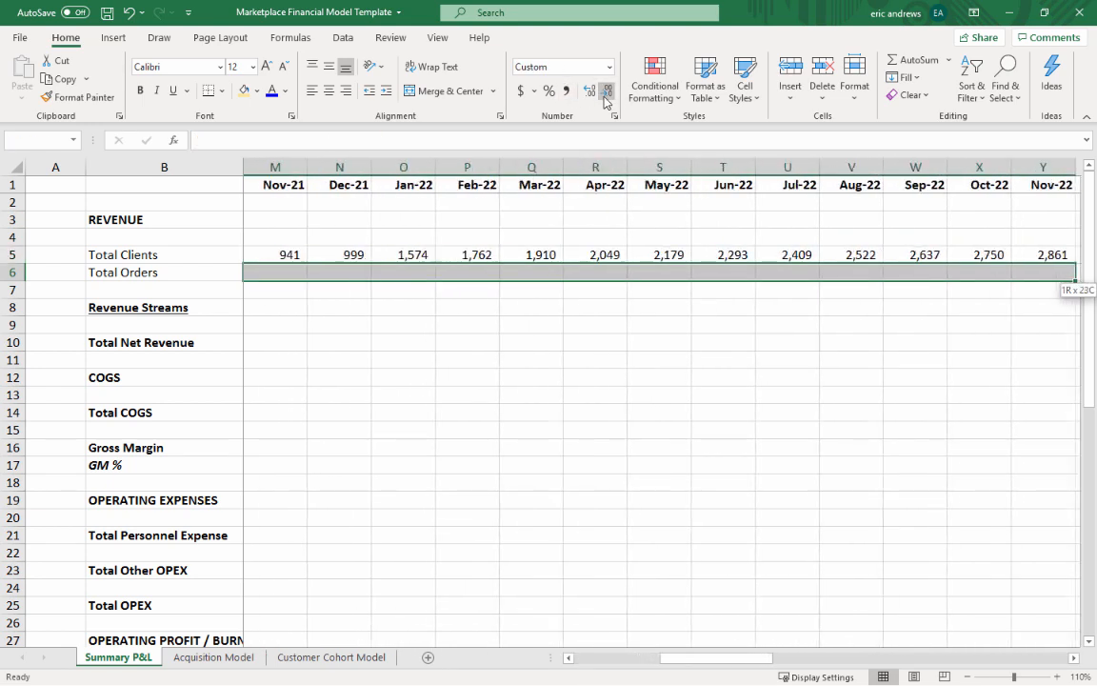
pyautogui.hotkey('shift', 'Right')
pyautogui.hotkey('shift', 'Right')
pyautogui.hotkey('shift', 'Right')
pyautogui.hotkey('shift', 'Right')
pyautogui.hotkey('shift', 'Right')
pyautogui.hotkey('shift', 'Right')
pyautogui.hotkey('shift', 'Right')
pyautogui.hotkey('shift', 'Right')
pyautogui.hotkey('shift', 'Right')
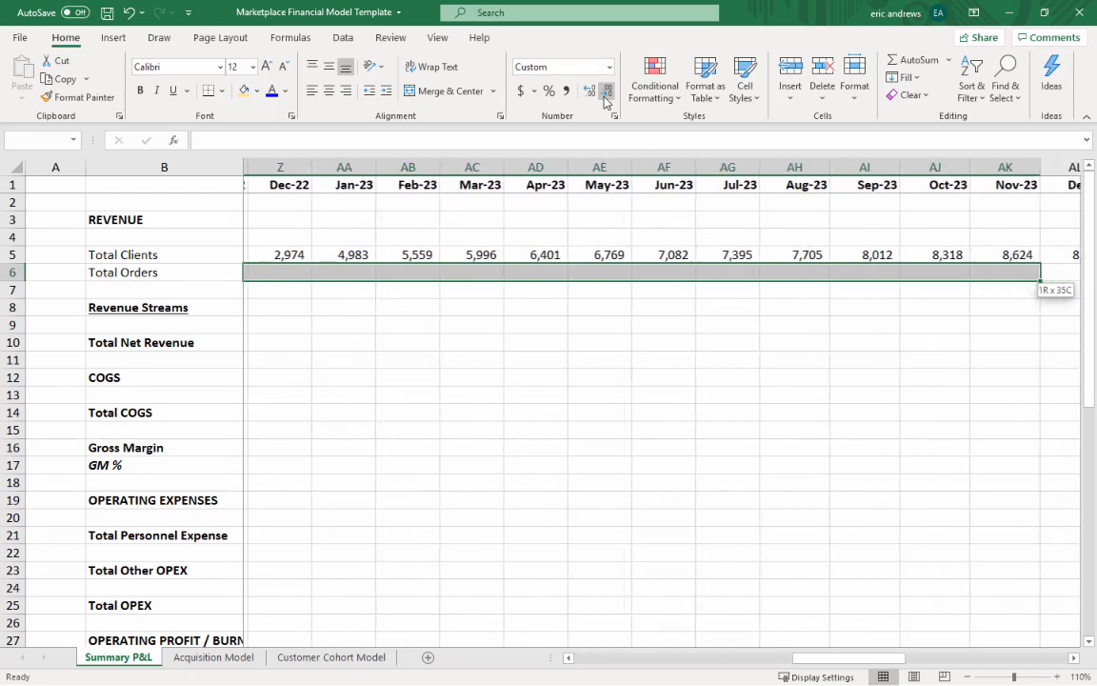
pyautogui.hotkey('shift', 'Right')
pyautogui.hotkey('shift', 'Right')
pyautogui.hotkey('shift', 'Right')
pyautogui.hotkey('shift', 'Right')
pyautogui.hotkey('shift', 'Right')
pyautogui.hotkey('shift', 'Right')
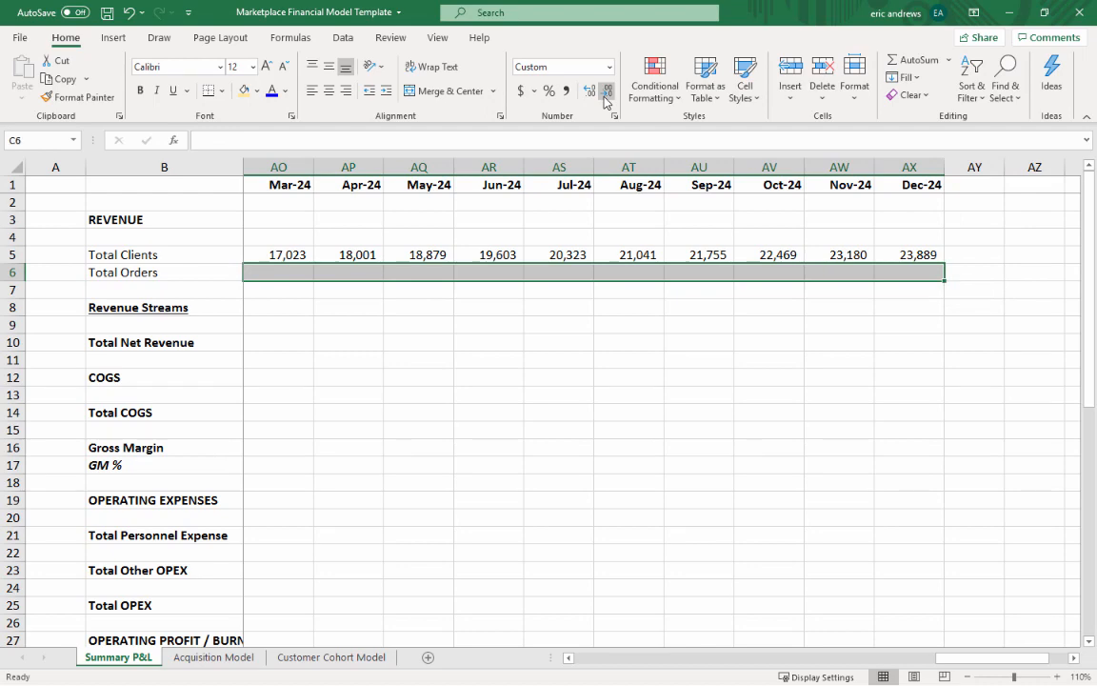
pyautogui.write('=transpose(')
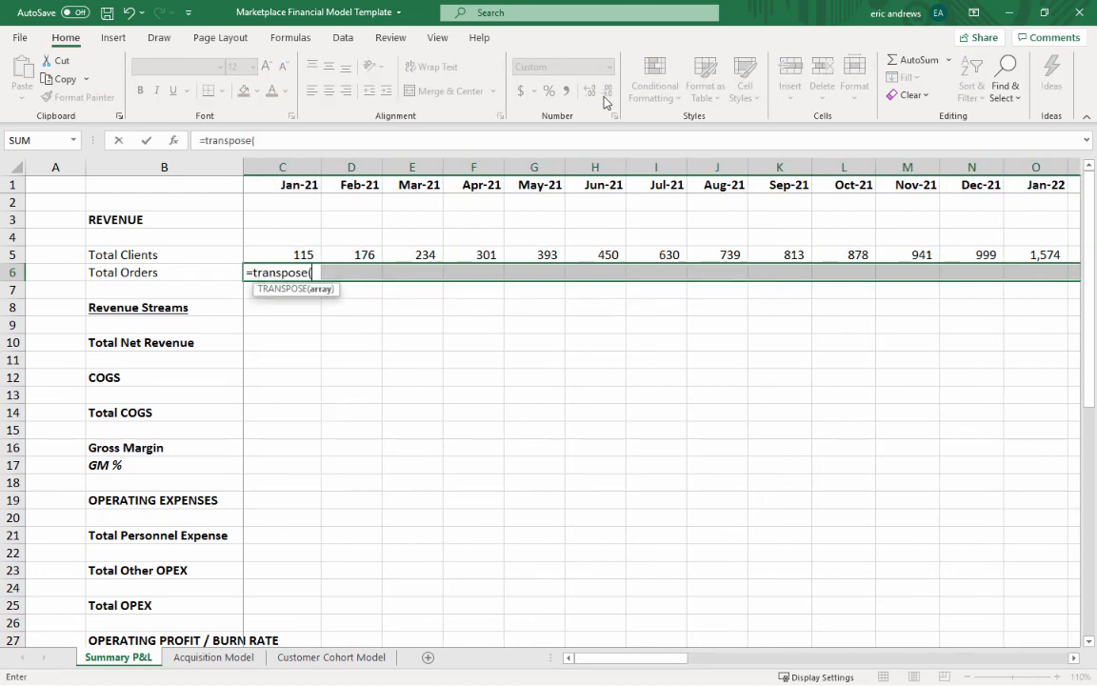
pyautogui.click(331, 657)
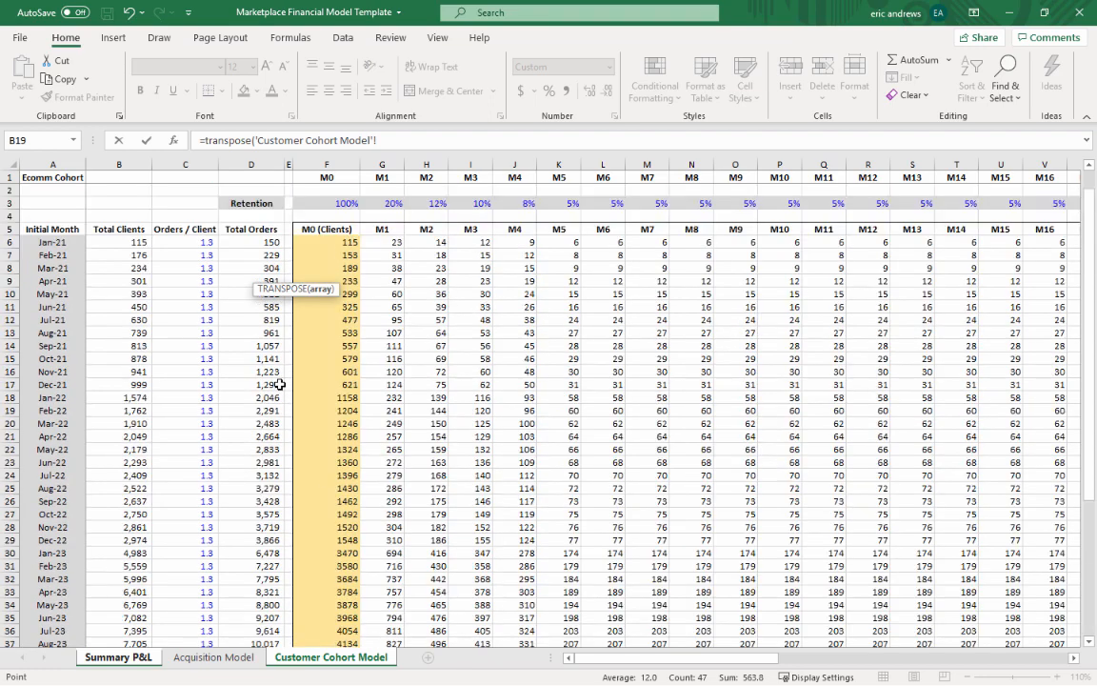
pyautogui.click(248, 243)
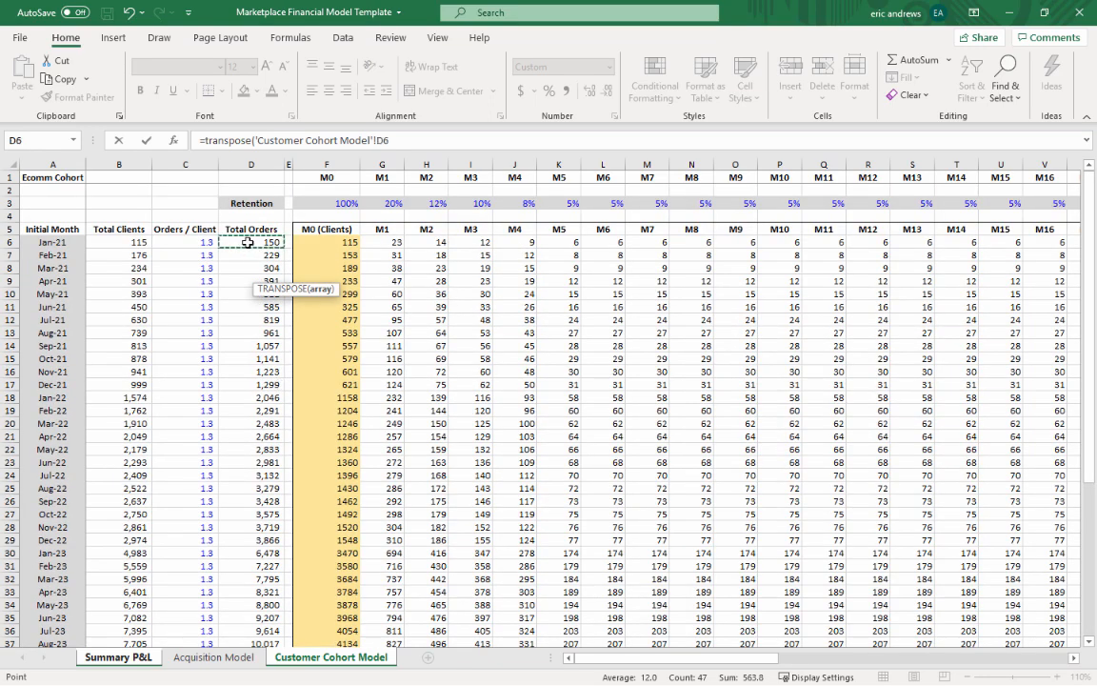
pyautogui.hotkey('ctrl', 'shift', 'Down')
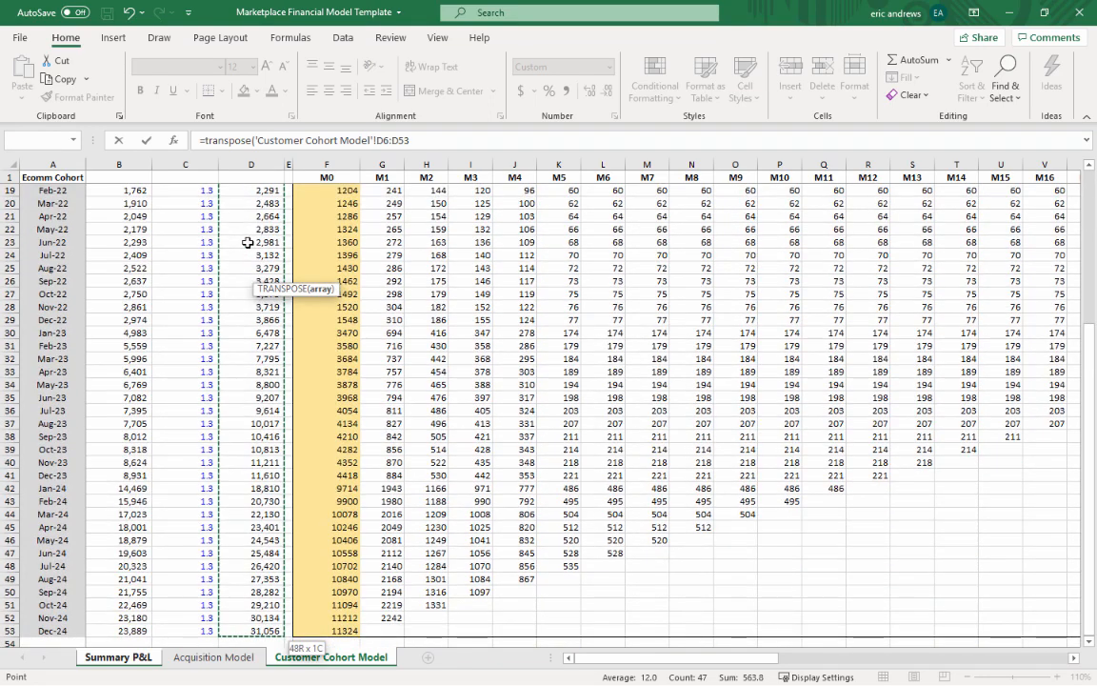
pyautogui.write(')')
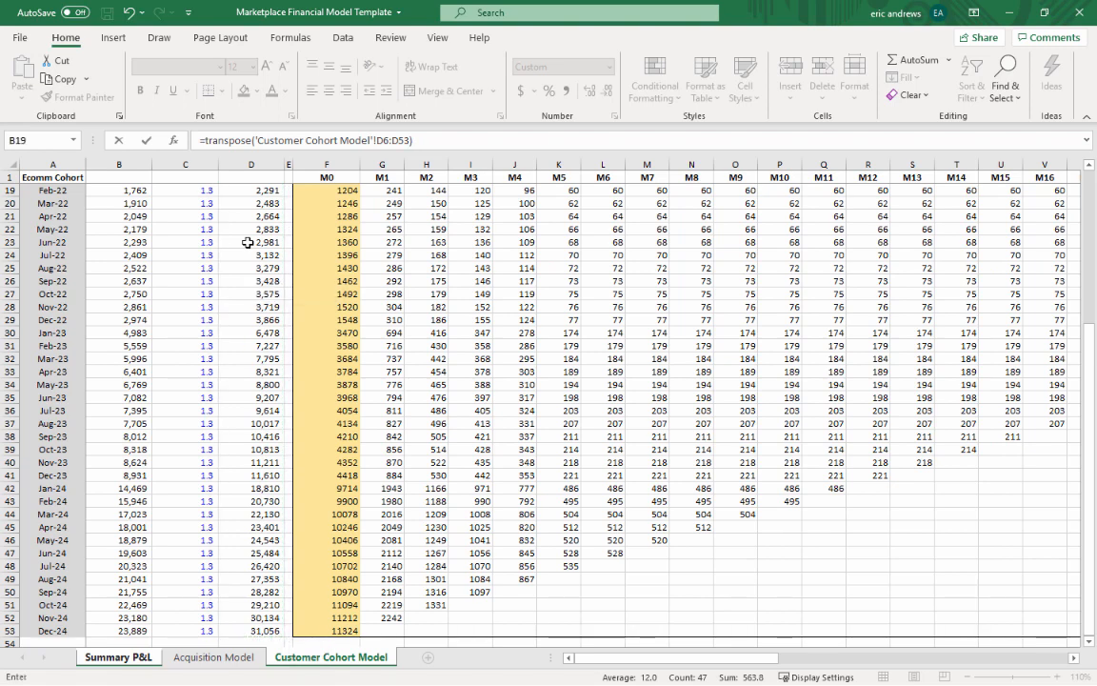
pyautogui.hotkey('ctrl', 'shift', 'Return')
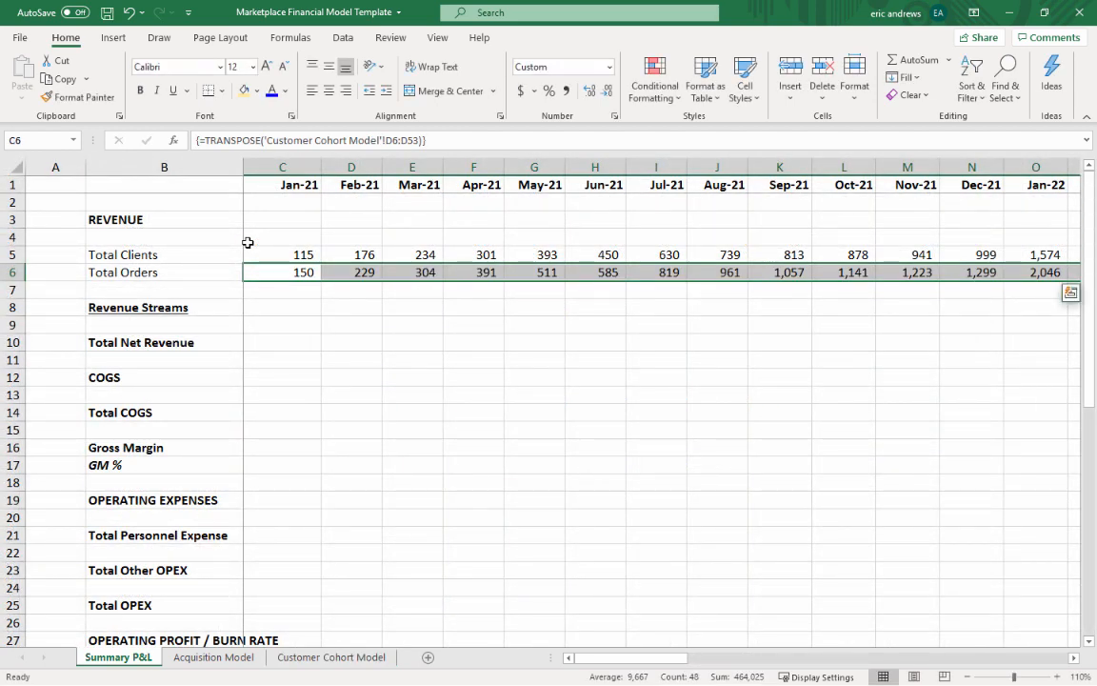
# - Apply the comma number format with no decimals to the Total Orders row
pyautogui.click(566, 91)
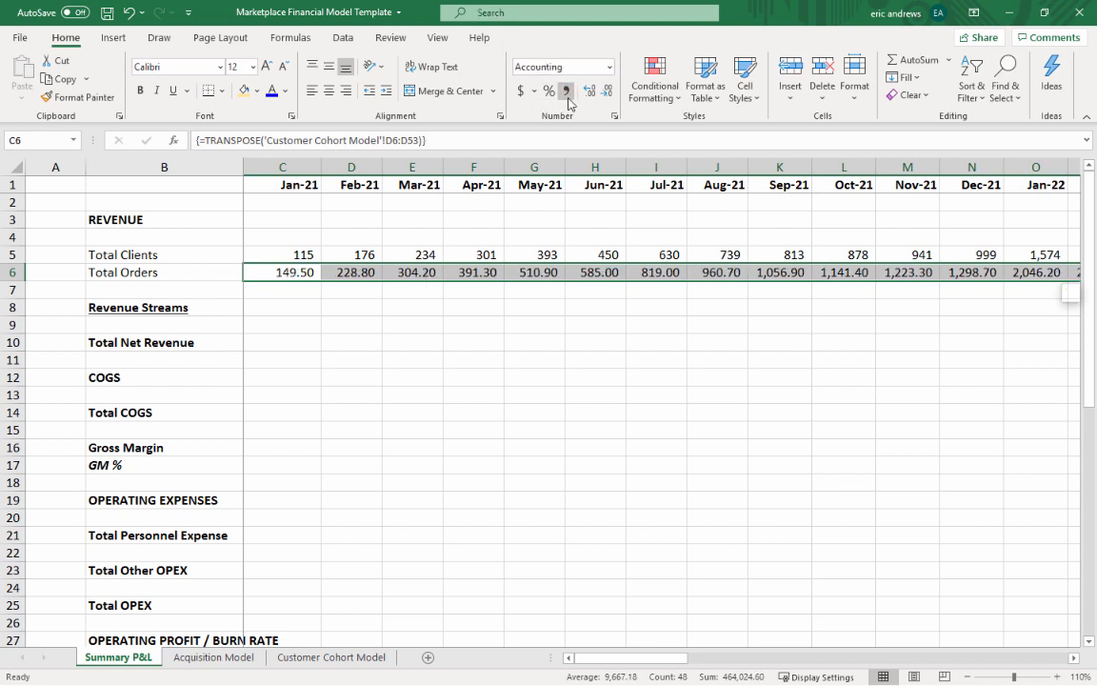
pyautogui.click(609, 93)
pyautogui.click(609, 92)
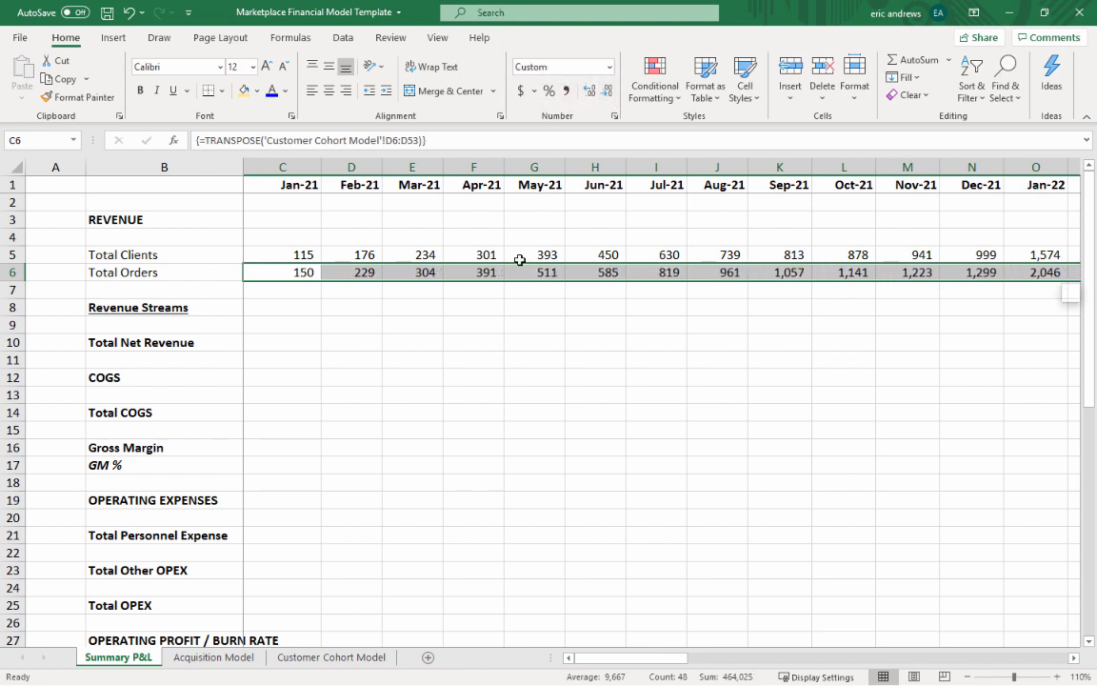
pyautogui.moveTo(578, 657)
pyautogui.mouseDown()
pyautogui.moveTo(974, 623)
pyautogui.moveTo(882, 648)
pyautogui.moveTo(568, 669)
pyautogui.mouseUp()
# - Insert two blank rows at row 11 below Total Net Revenue
pyautogui.click(272, 343)
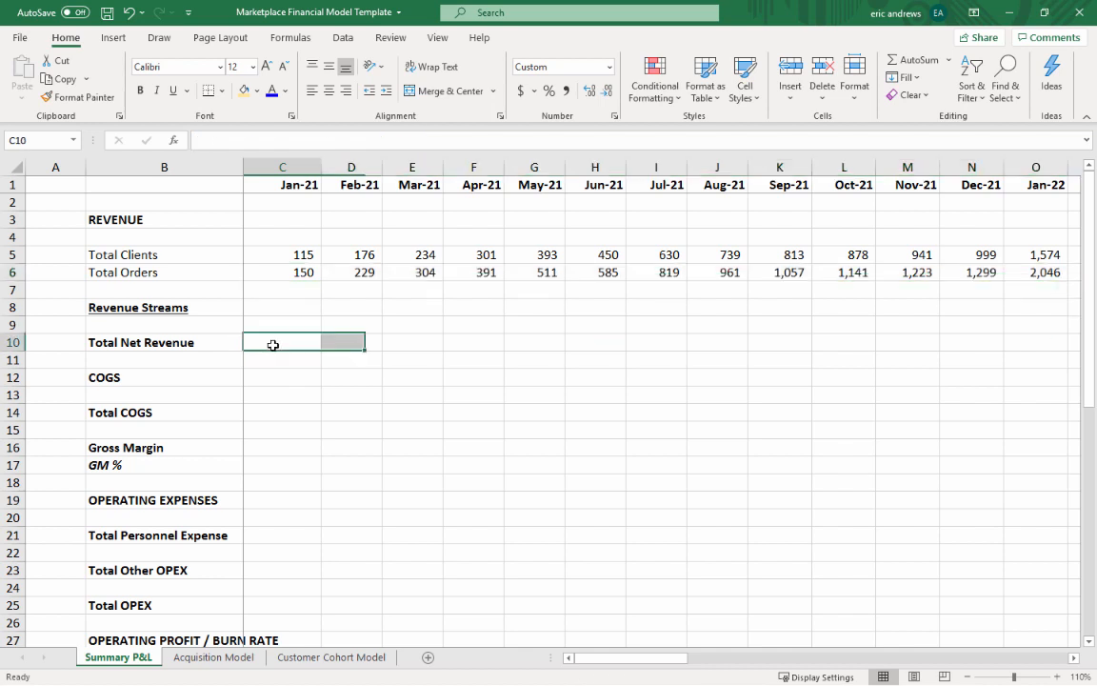
pyautogui.click(14, 359)
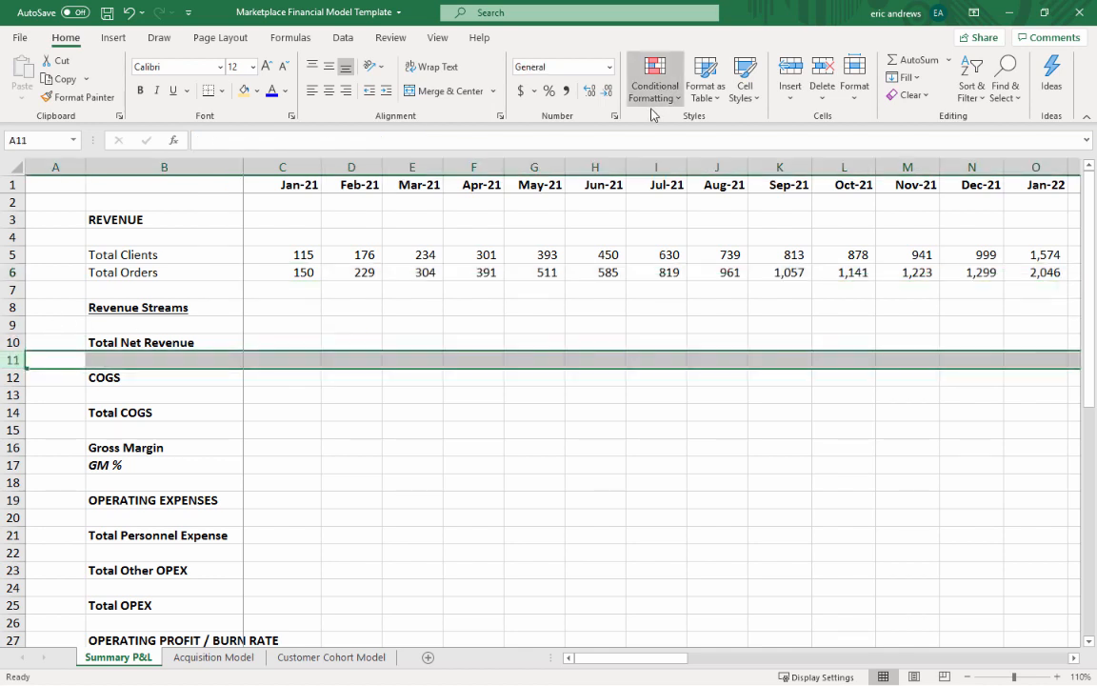
pyautogui.click(796, 71)
pyautogui.click(796, 72)
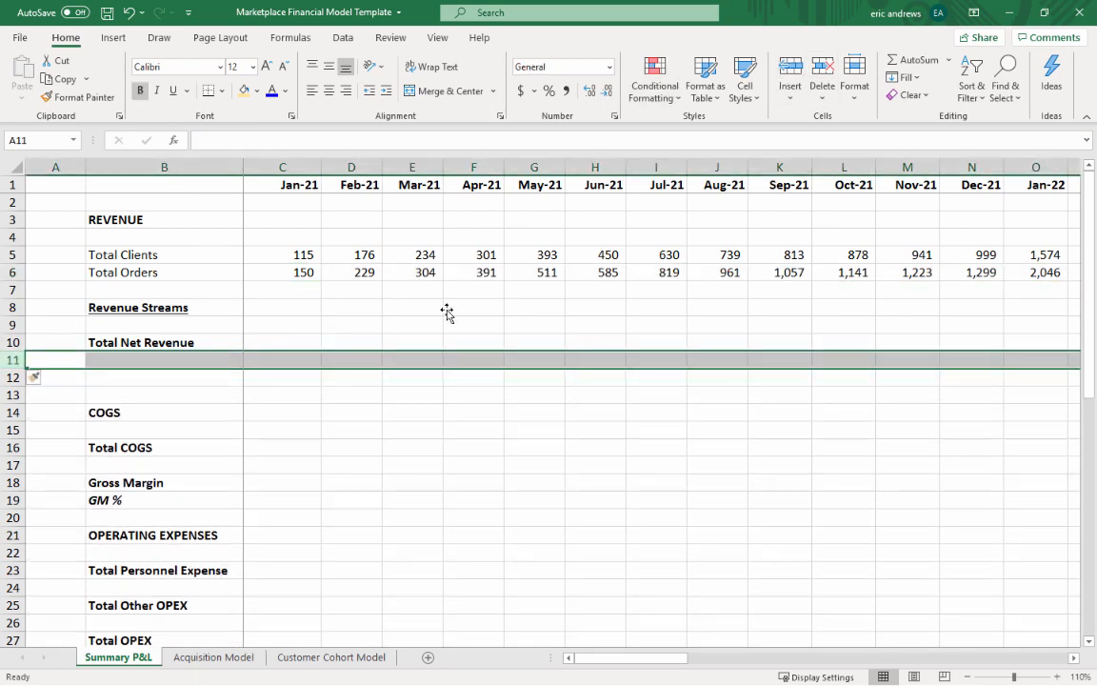
# - Enter the label "Seller Order Revenue" in B11
pyautogui.click(155, 363)
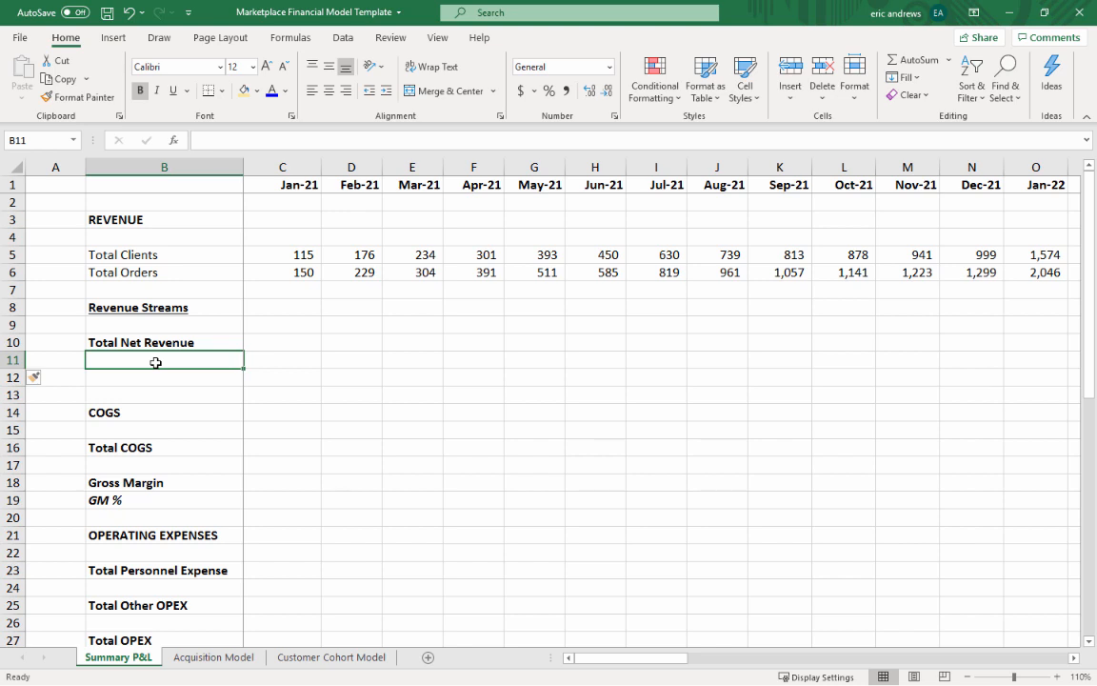
pyautogui.write('Seller Or')
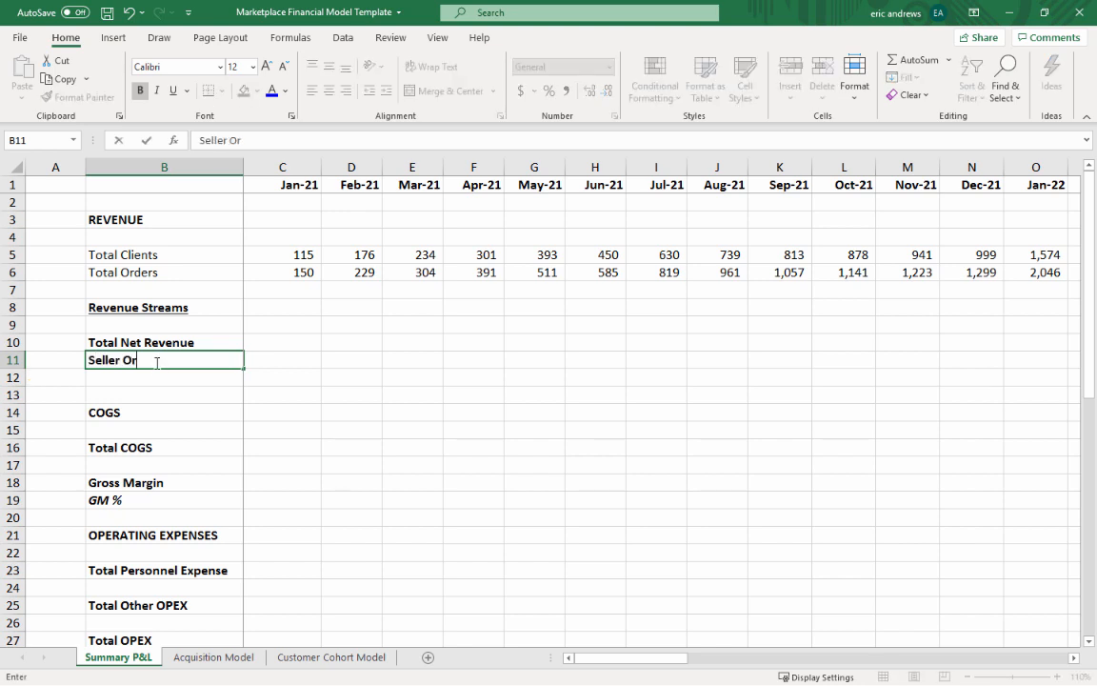
pyautogui.write('der Revenue')
pyautogui.press('Return')
# - Relabel B11 as "Order Revenue" and remove the bold formatting from rows 11 and 12
pyautogui.click(155, 362)
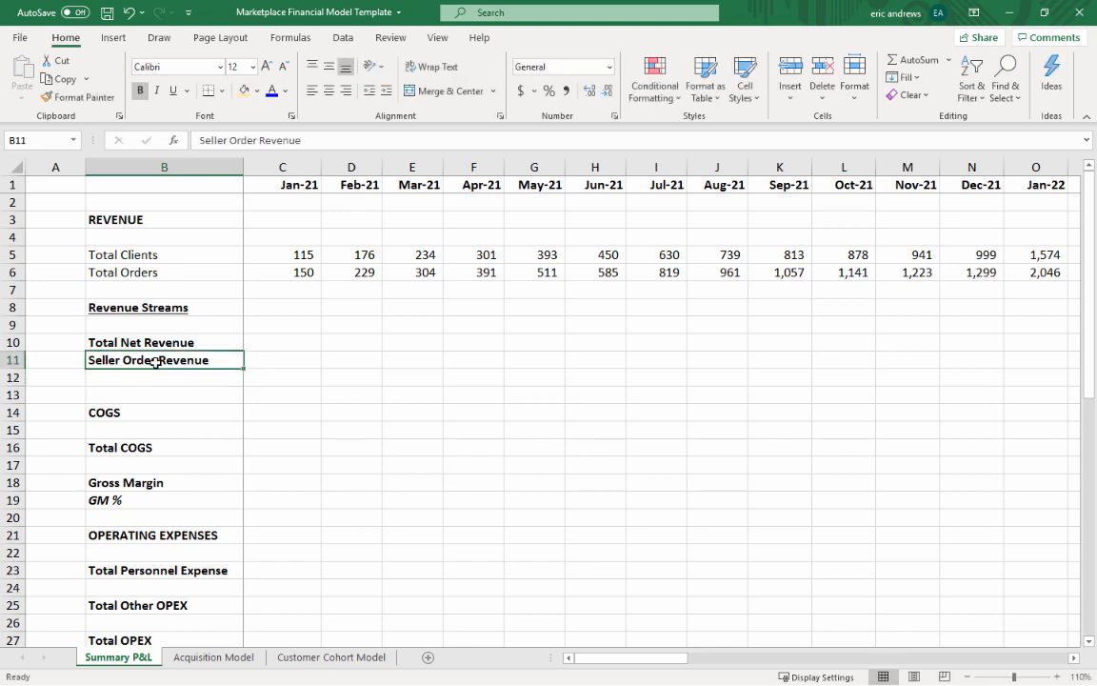
pyautogui.write('Order')
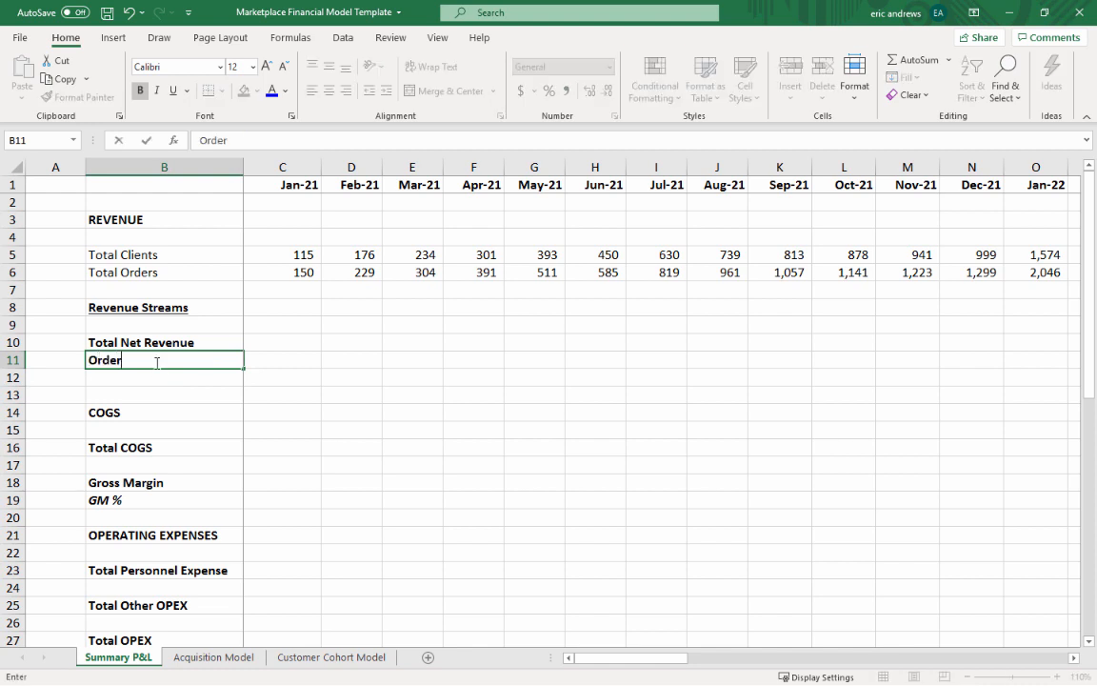
pyautogui.write(' Revenue')
pyautogui.hotkey('ctrl', 'Return')
pyautogui.hotkey('shift', 'space')
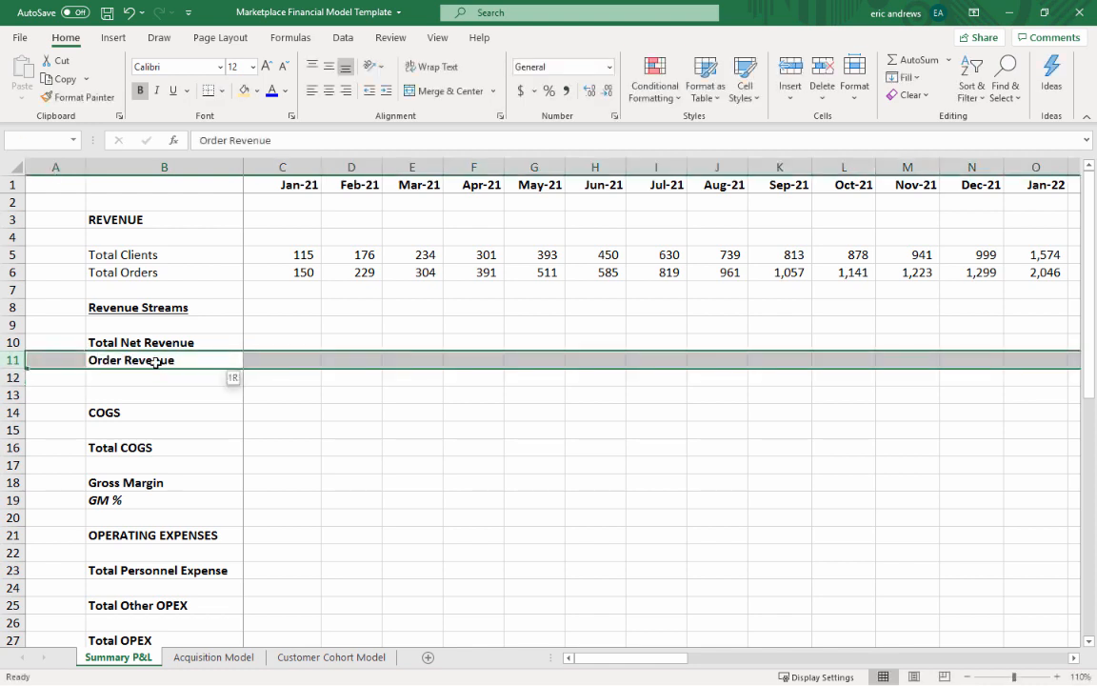
pyautogui.hotkey('shift', 'Down')
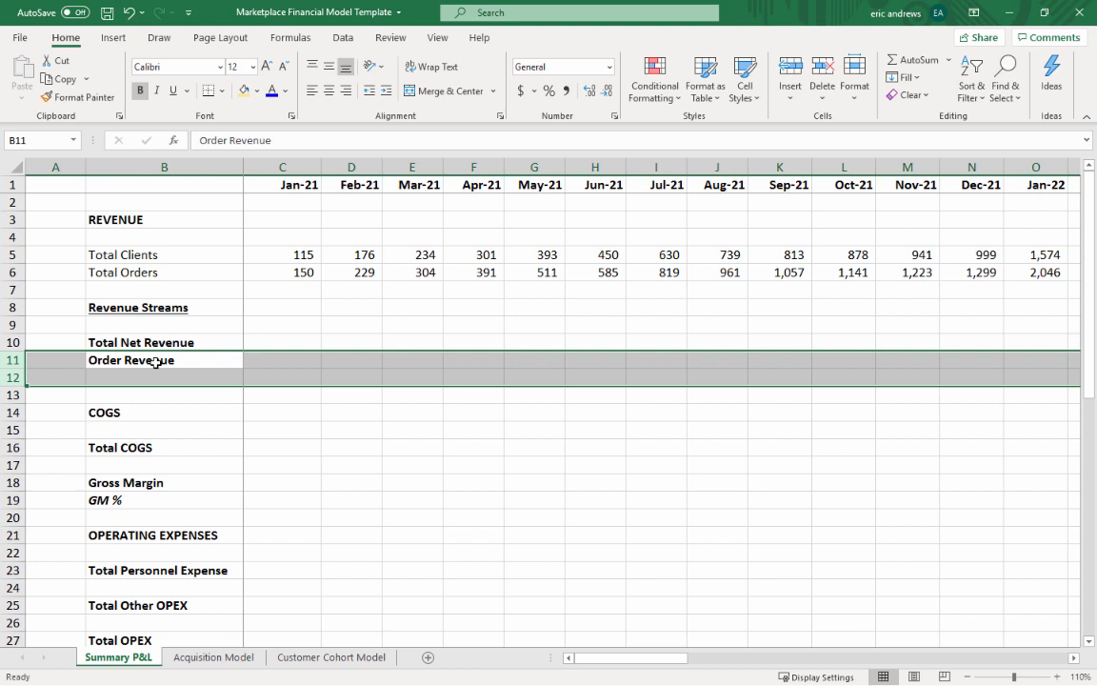
pyautogui.hotkey('ctrl', 'b')
# - Enter the label "Buyer Commission Revenue" in B12 below Order Revenue
pyautogui.press('Down')
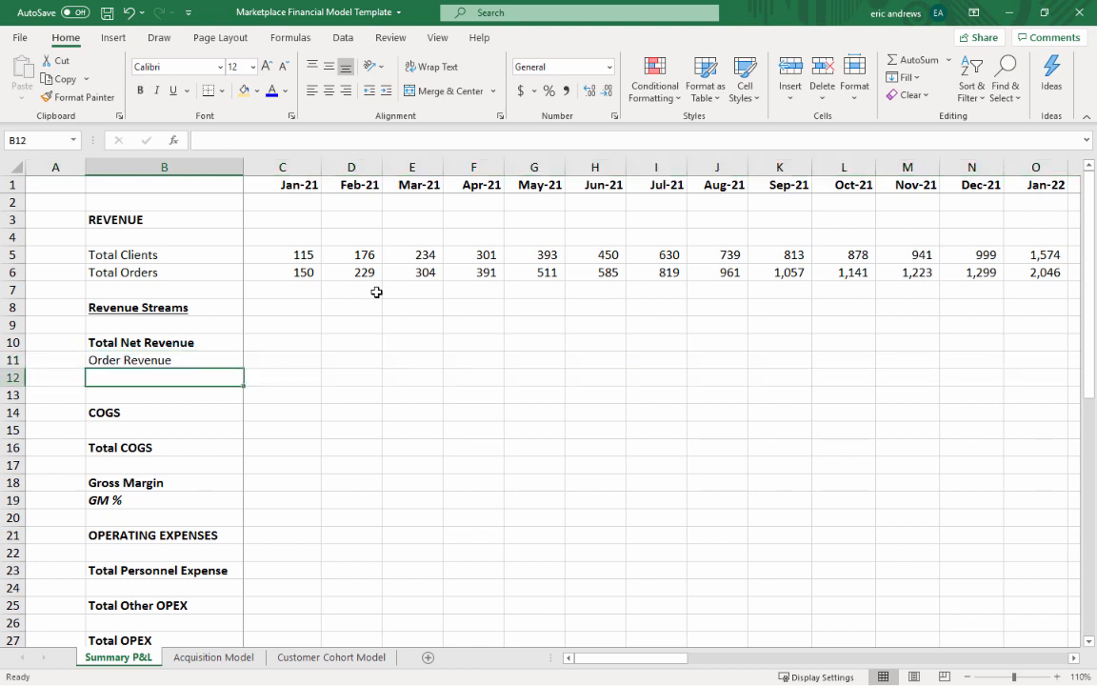
pyautogui.write('Buyer C')
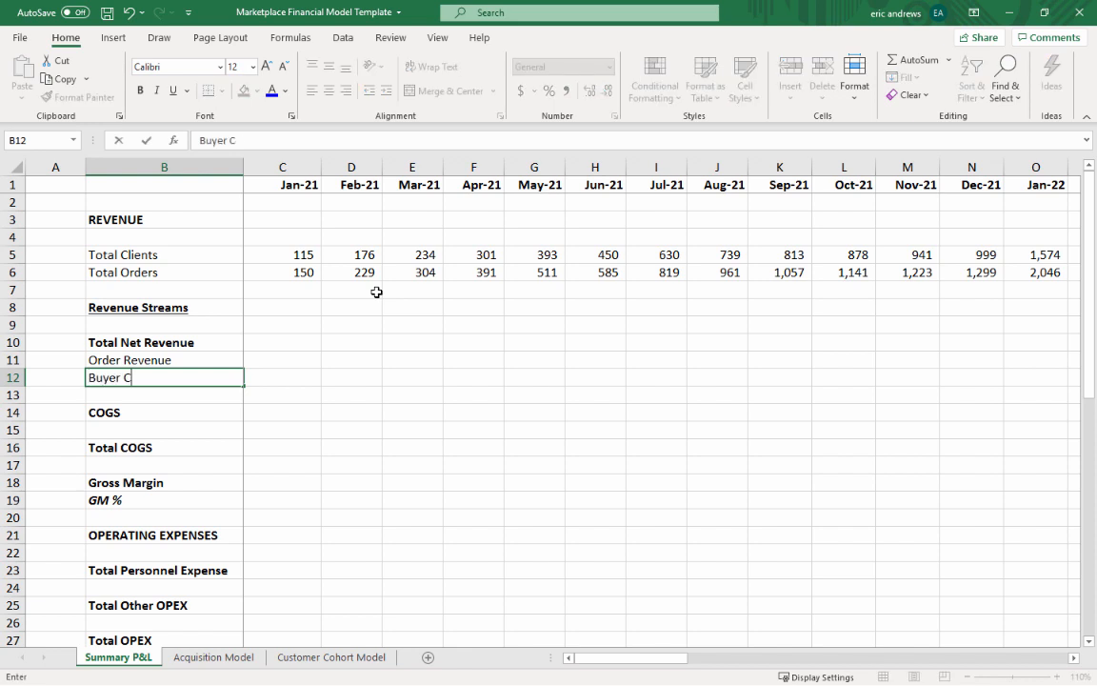
pyautogui.write('ommission Re')
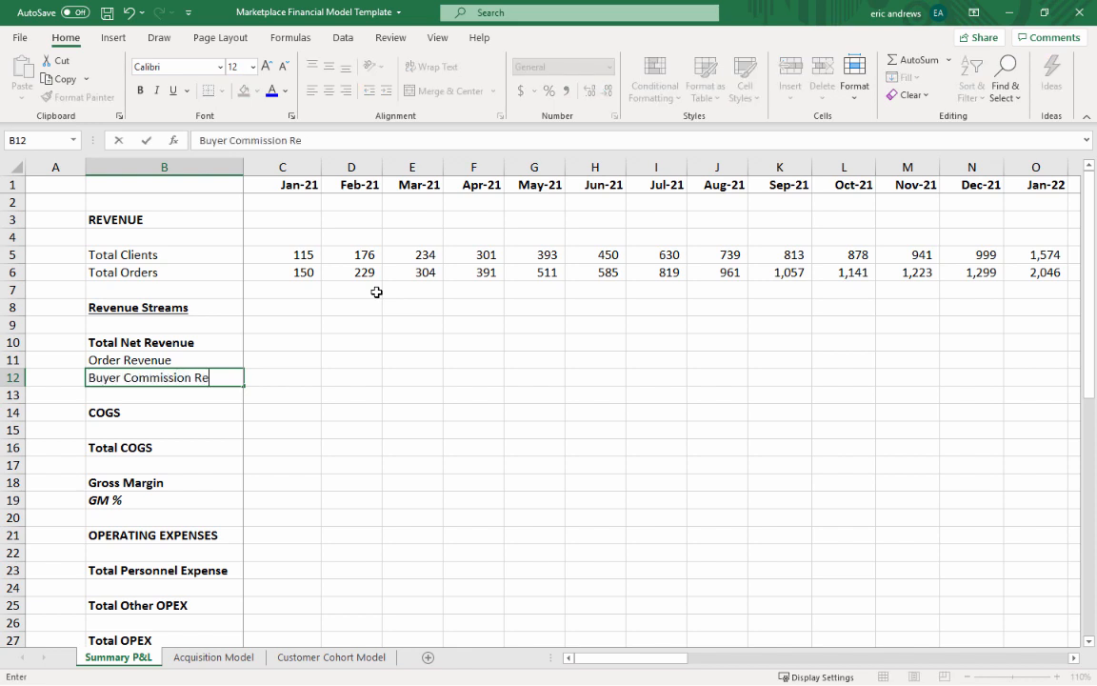
pyautogui.write('venue')
pyautogui.press('Return')
# - Insert a blank row at row 13 and label B13 "Total Net Revenue"
pyautogui.hotkey('shift', 'space')
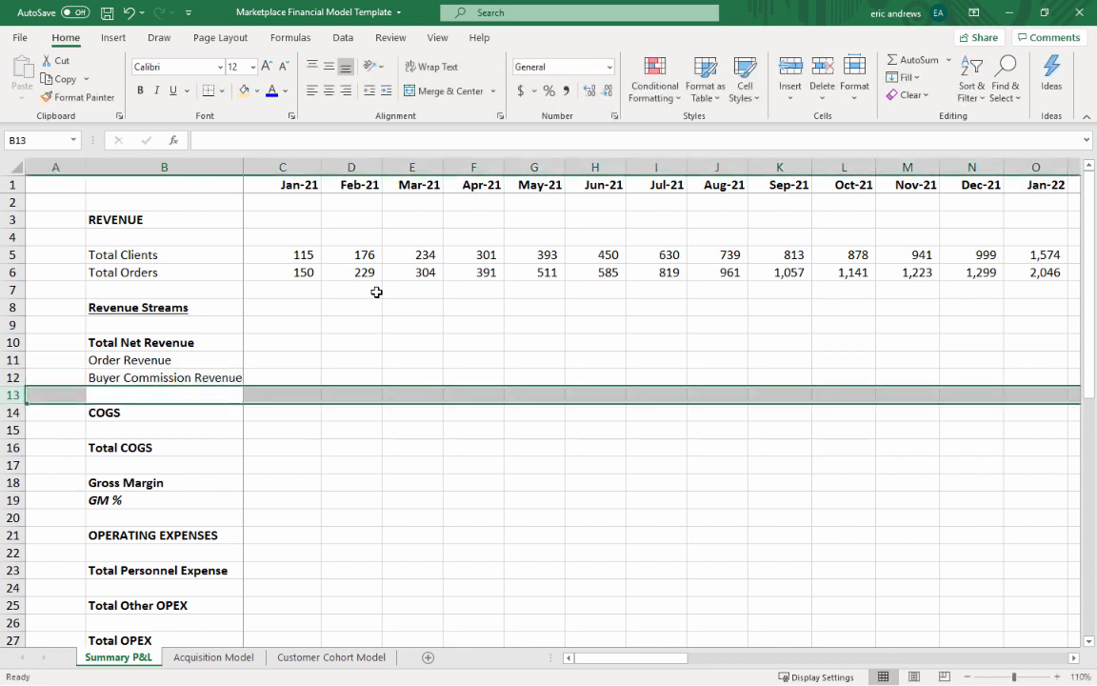
pyautogui.hotkey('ctrl', 'shift', '+')
pyautogui.write('T')
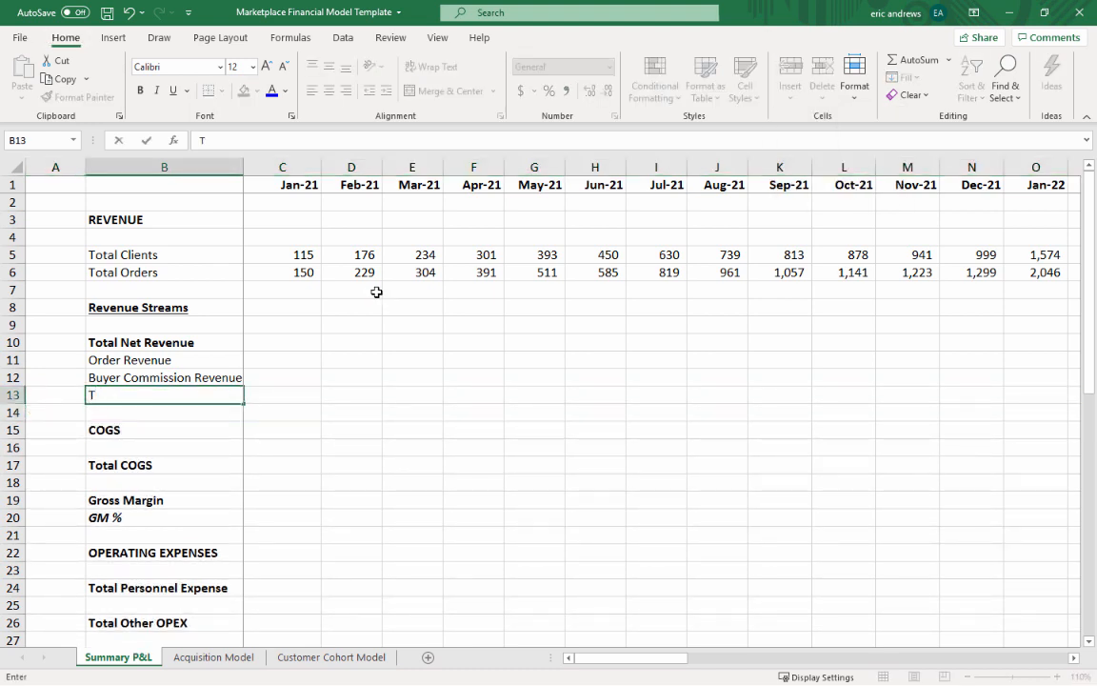
pyautogui.write('otal Net Rev')
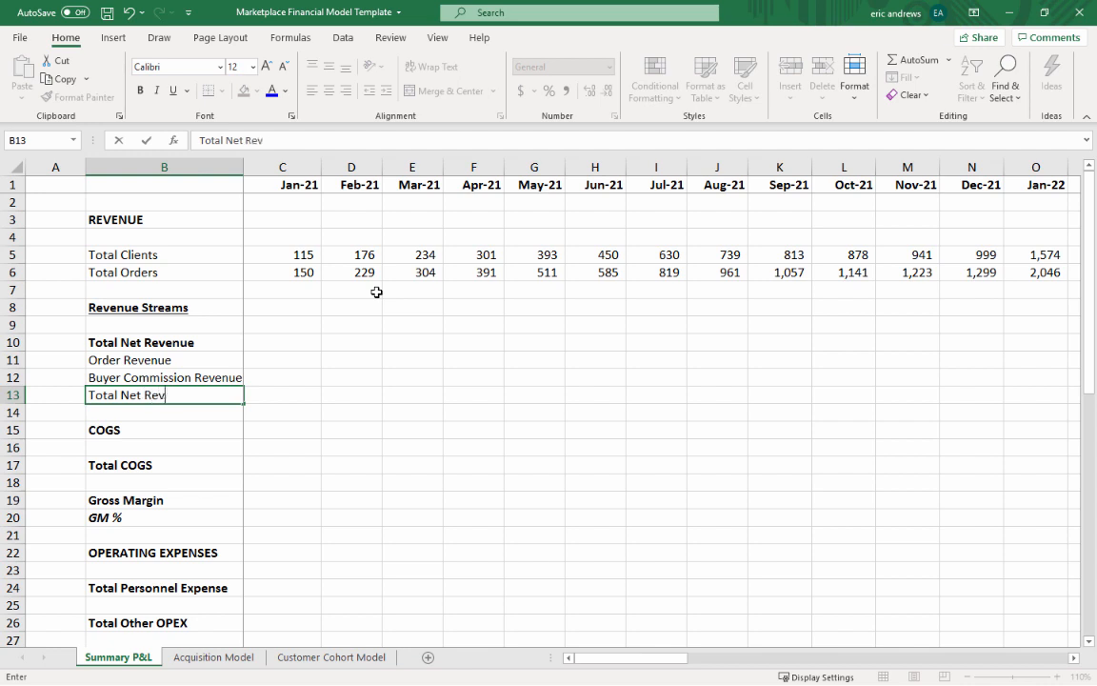
pyautogui.write('enue')
pyautogui.press('Return')
# - Make the whole Total Net Revenue row 13 bold
pyautogui.press('Up')
pyautogui.press('Up')
pyautogui.press('Down')
pyautogui.hotkey('shift', 'space')
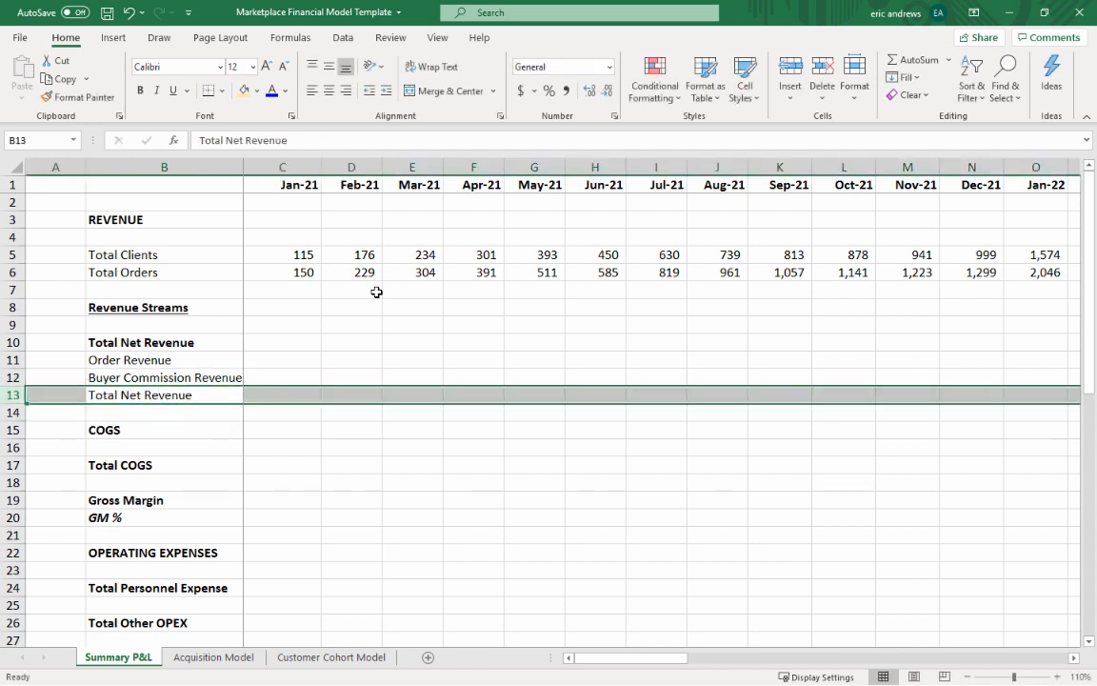
pyautogui.hotkey('ctrl', 'b')
# - Calculate January Order Revenue in C11 as Total Orders times the average order value, using =C6*C39
pyautogui.press('Up')
pyautogui.press('Right')
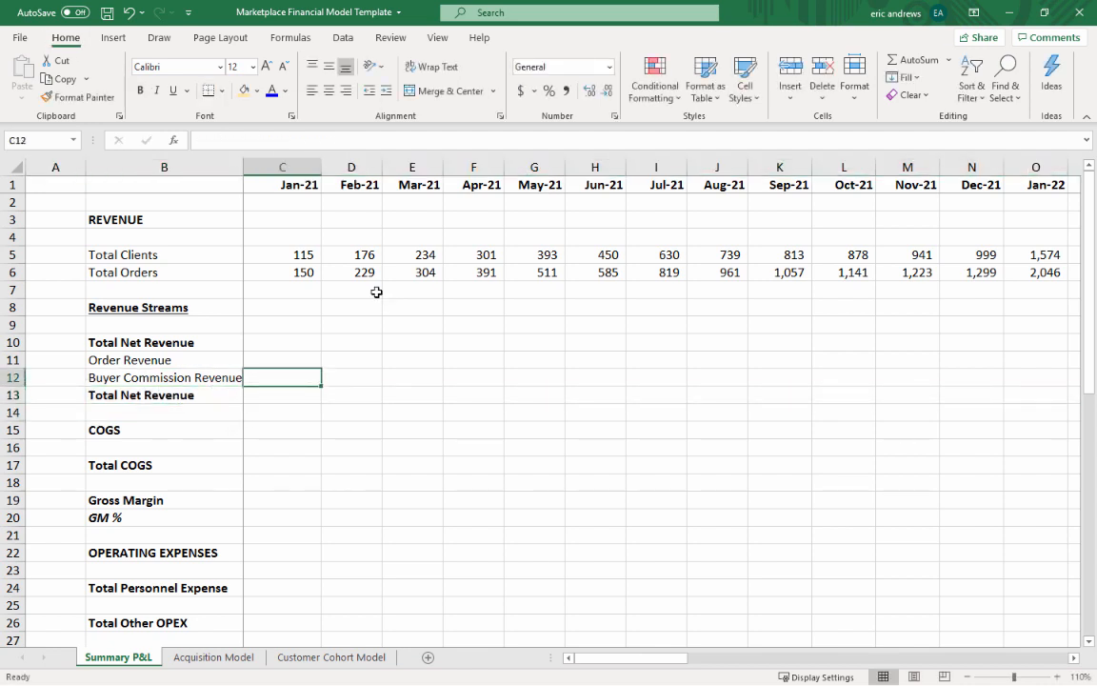
pyautogui.press('Up')
pyautogui.press('Up')
pyautogui.press('Down')
pyautogui.write('=')
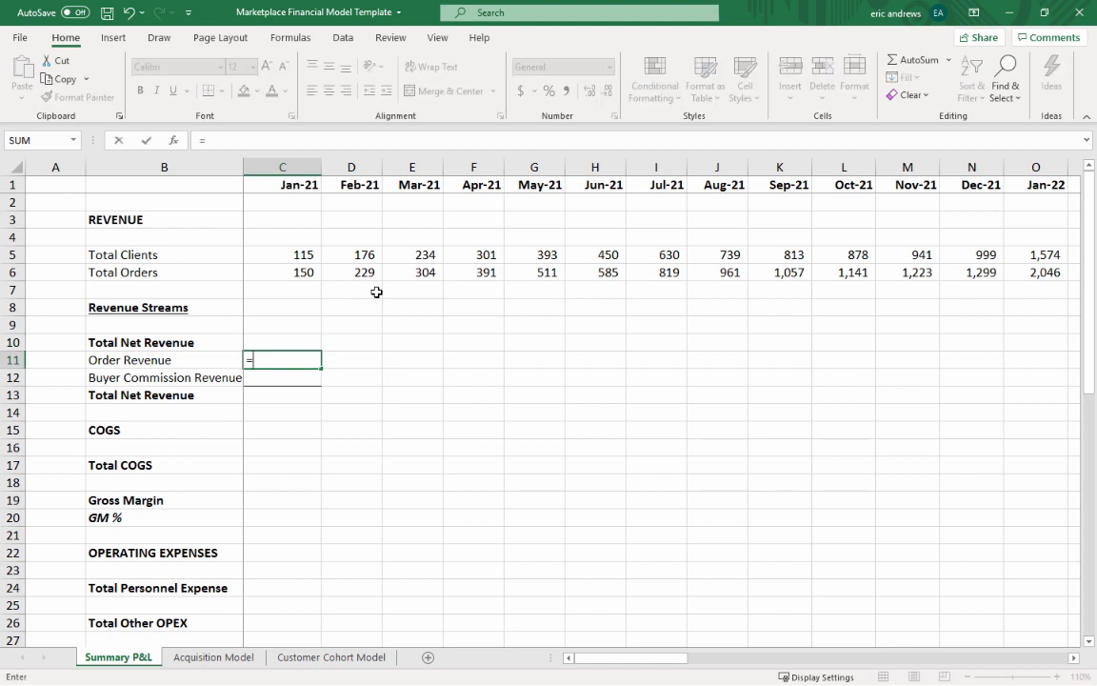
pyautogui.click(284, 277)
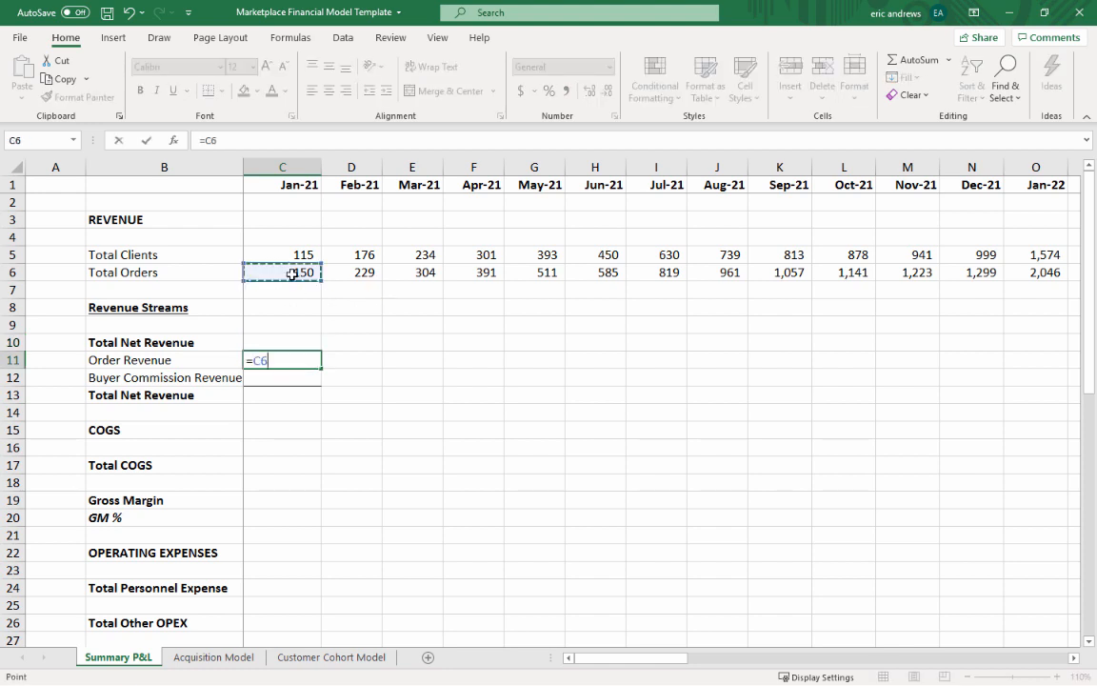
pyautogui.write('*')
pyautogui.scroll(-9, 284, 309)
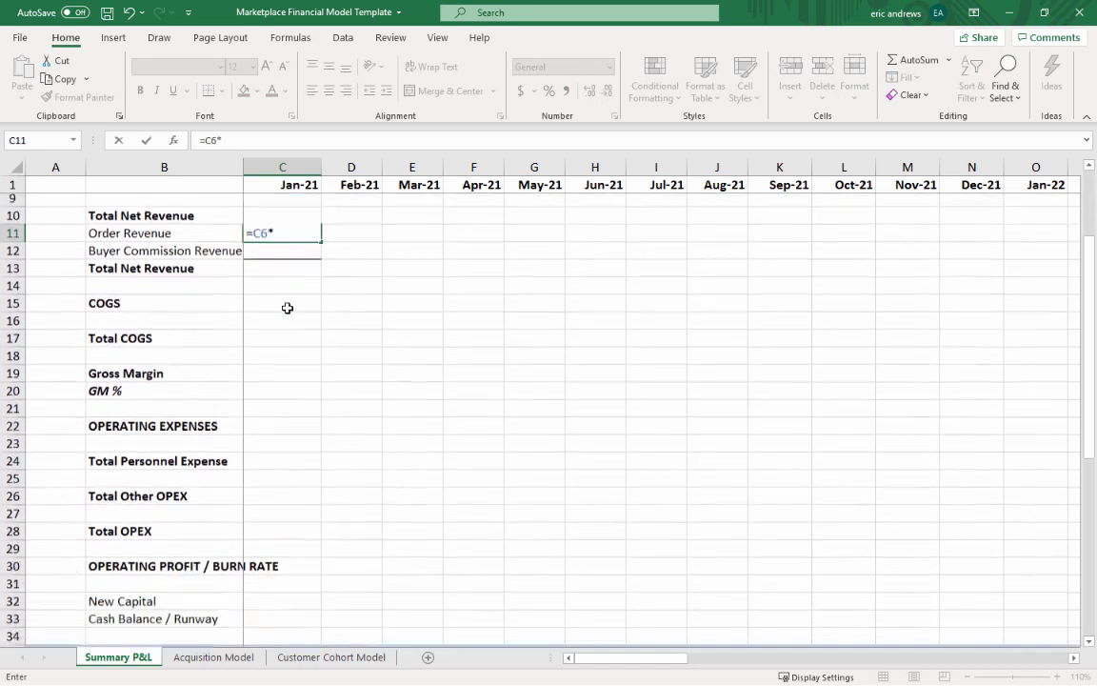
pyautogui.click(282, 372)
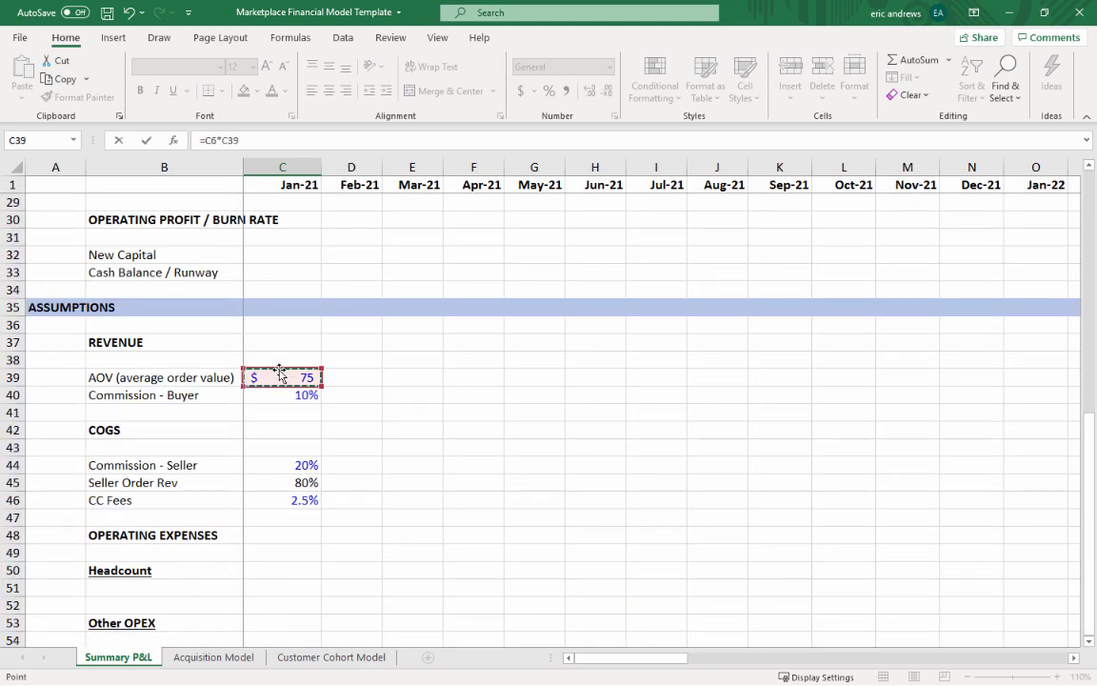
pyautogui.press('Return')
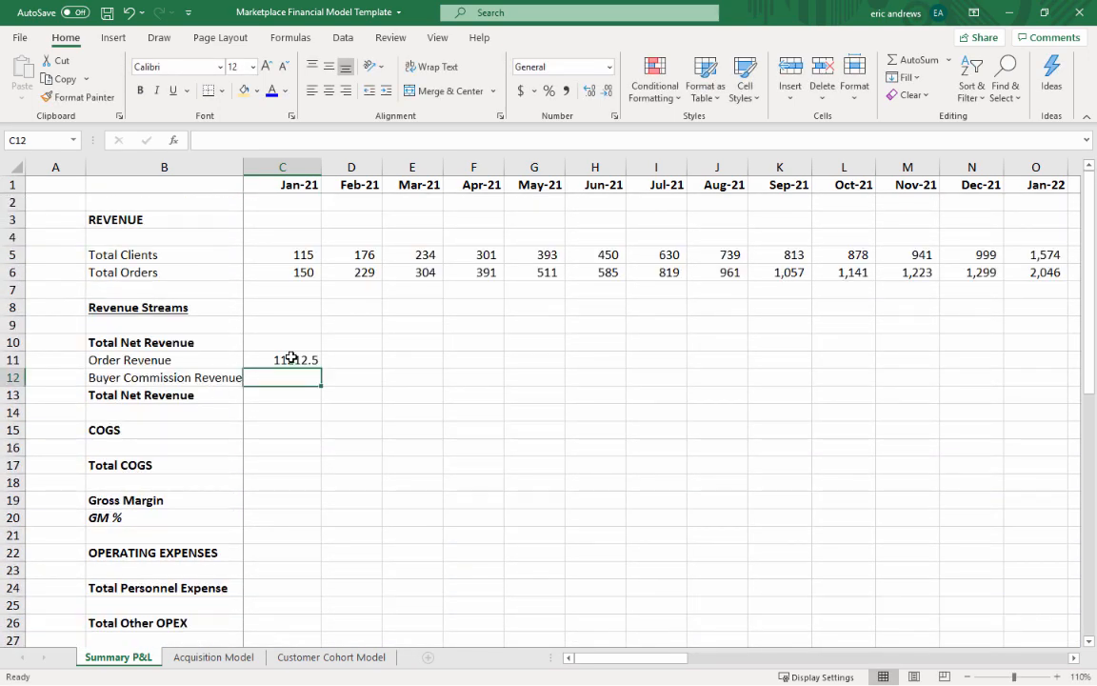
# - Format the Order Revenue value in C11 as dollar accounting with no decimals
pyautogui.click(291, 356)
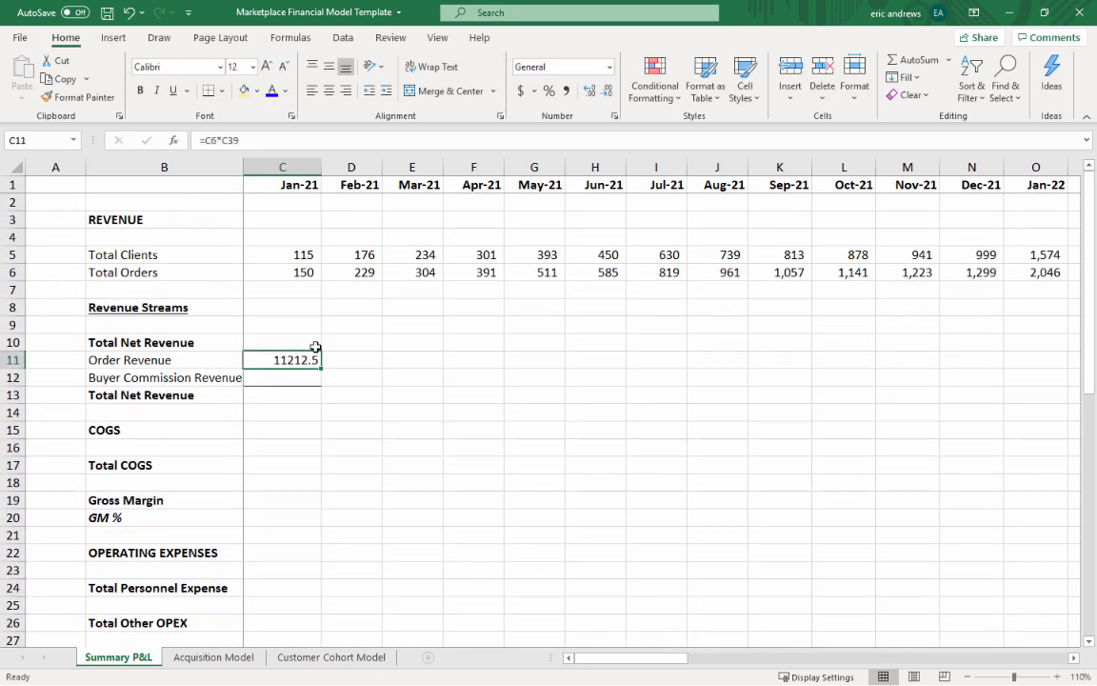
pyautogui.click(520, 91)
pyautogui.click(603, 92)
pyautogui.click(603, 92)
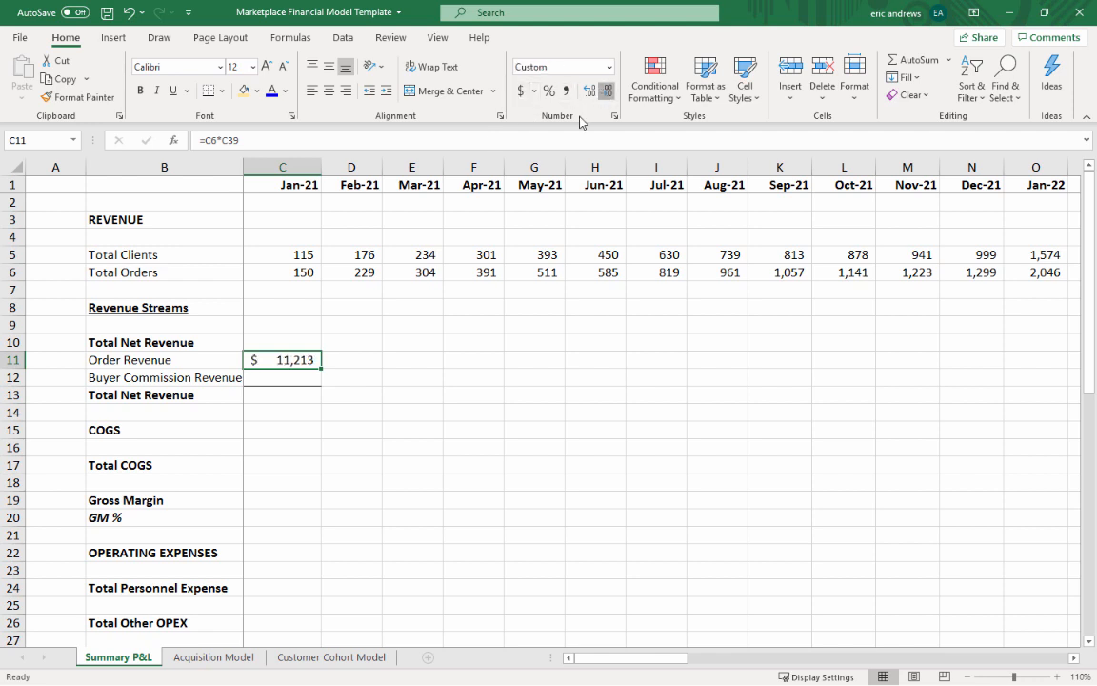
# - Calculate January Buyer Commission Revenue in C12 as Order Revenue times the buyer commission rate, using =C11*C40
pyautogui.press('Down')
pyautogui.write('=')
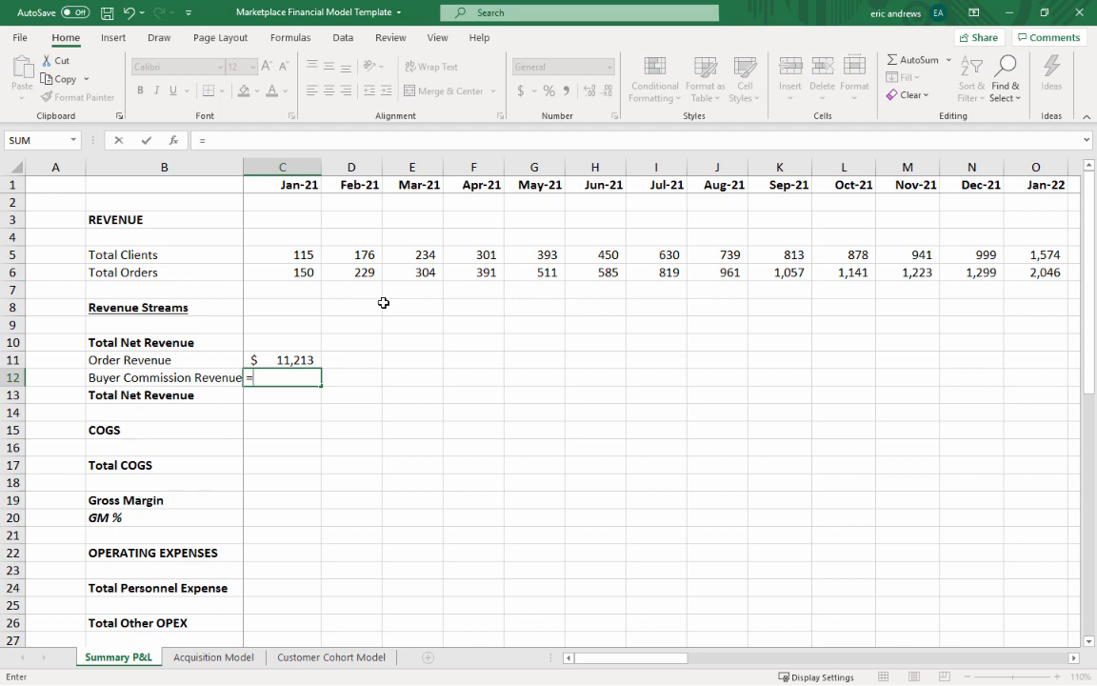
pyautogui.click(287, 360)
pyautogui.write('*')
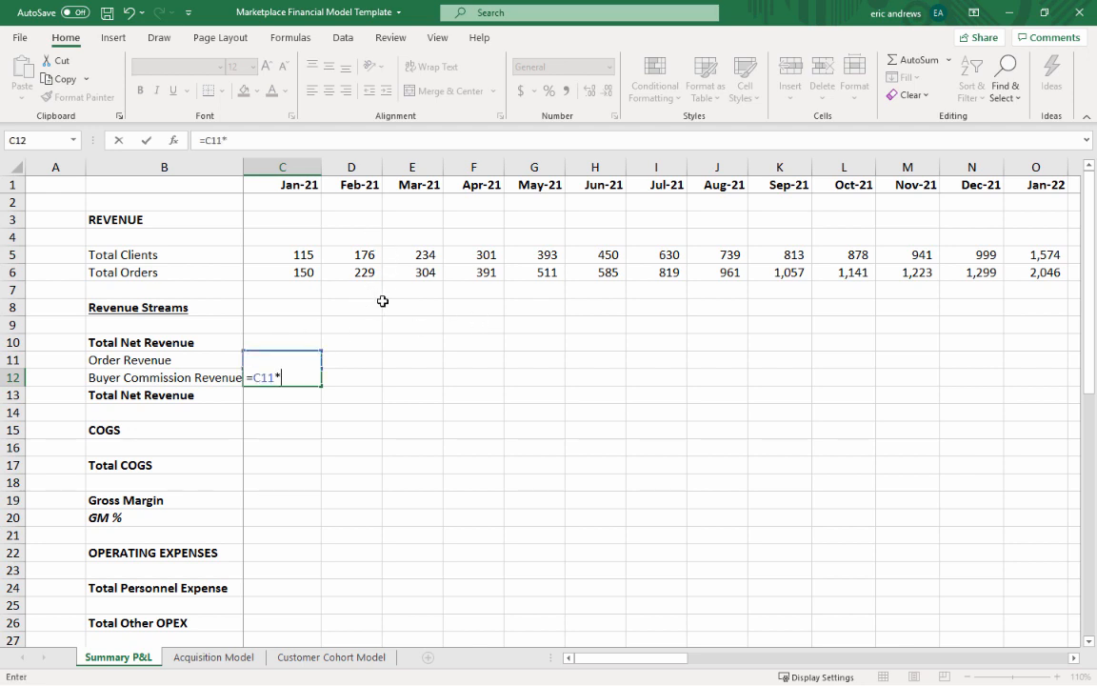
pyautogui.scroll(-14, 314, 306)
pyautogui.scroll(9, 297, 329)
pyautogui.scroll(-2, 294, 328)
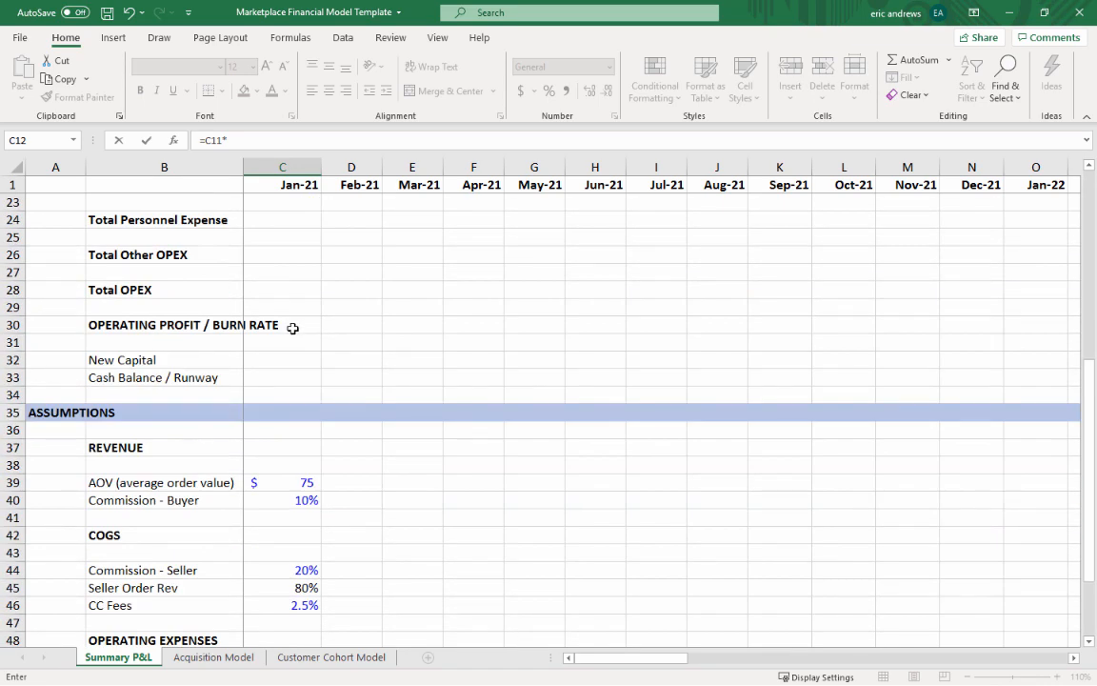
pyautogui.click(274, 498)
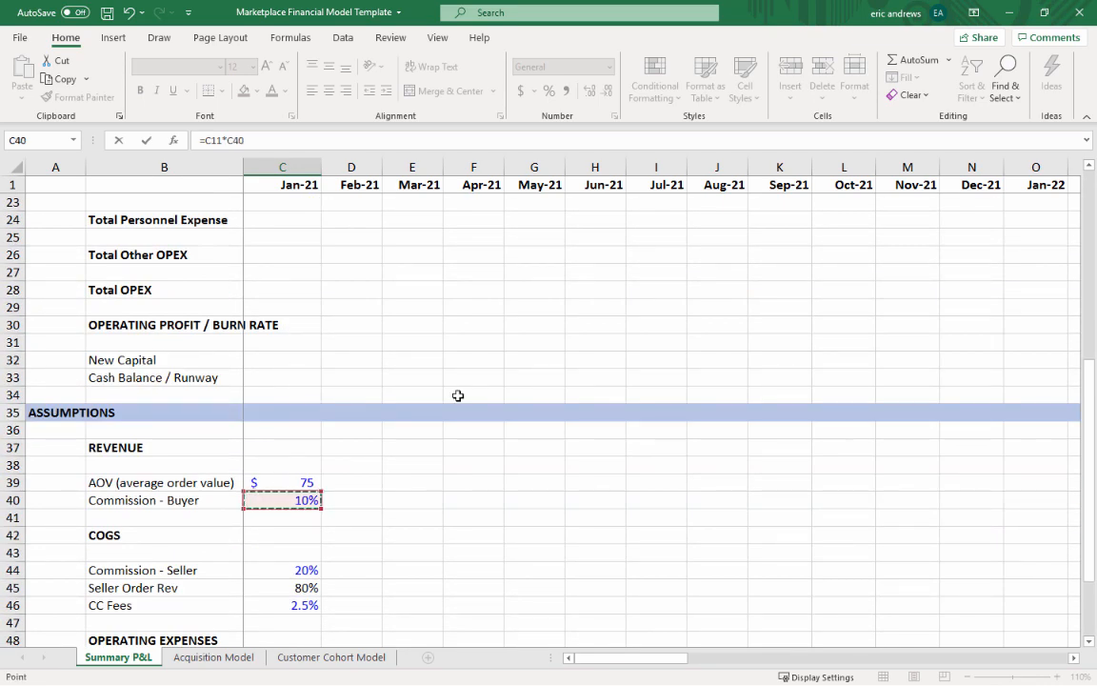
pyautogui.press('Return')
# - Format the Buyer Commission Revenue value in C12 with comma style and no decimals
pyautogui.press('Up')
pyautogui.press('Up')
pyautogui.press('Down')
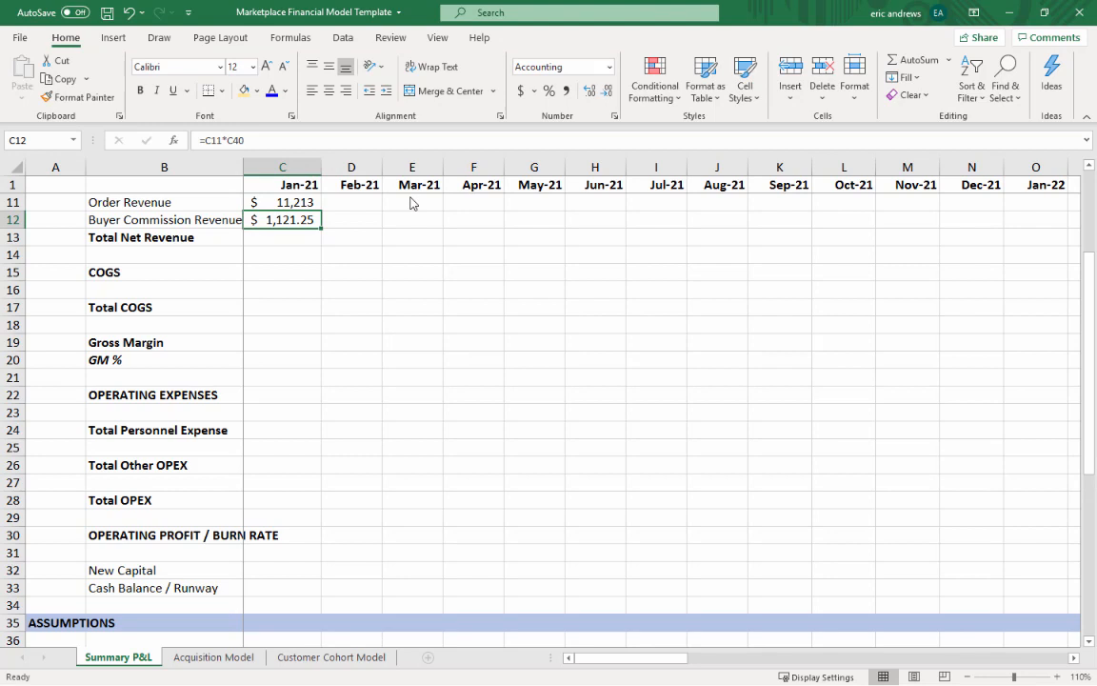
pyautogui.click(566, 91)
pyautogui.click(606, 90)
pyautogui.click(607, 90)
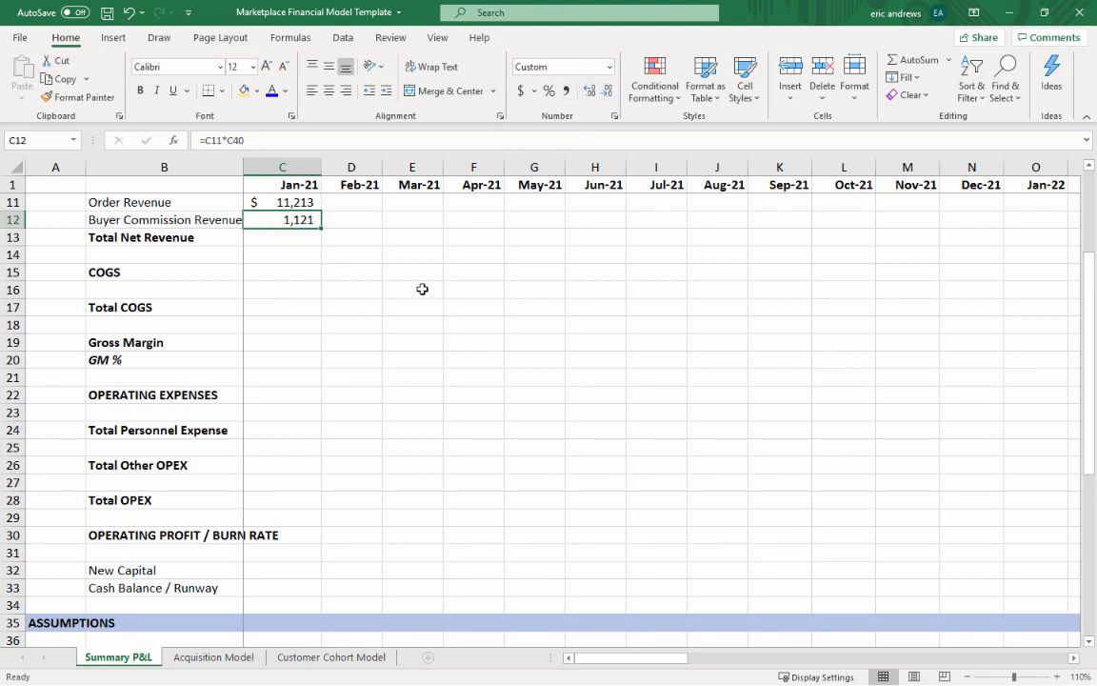
# - Total the January revenue lines in C13 for Total Net Revenue with a SUM of C11:C12
pyautogui.scroll(3, 404, 288)
pyautogui.click(366, 335)
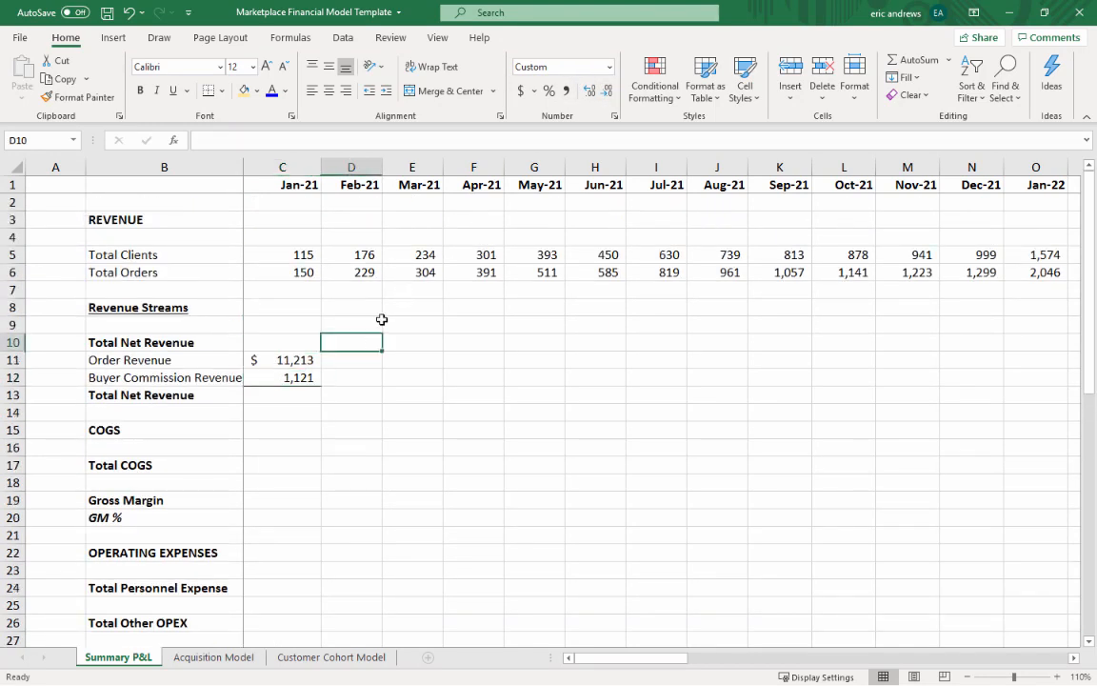
pyautogui.click(286, 377)
pyautogui.press('Down')
pyautogui.write('=')
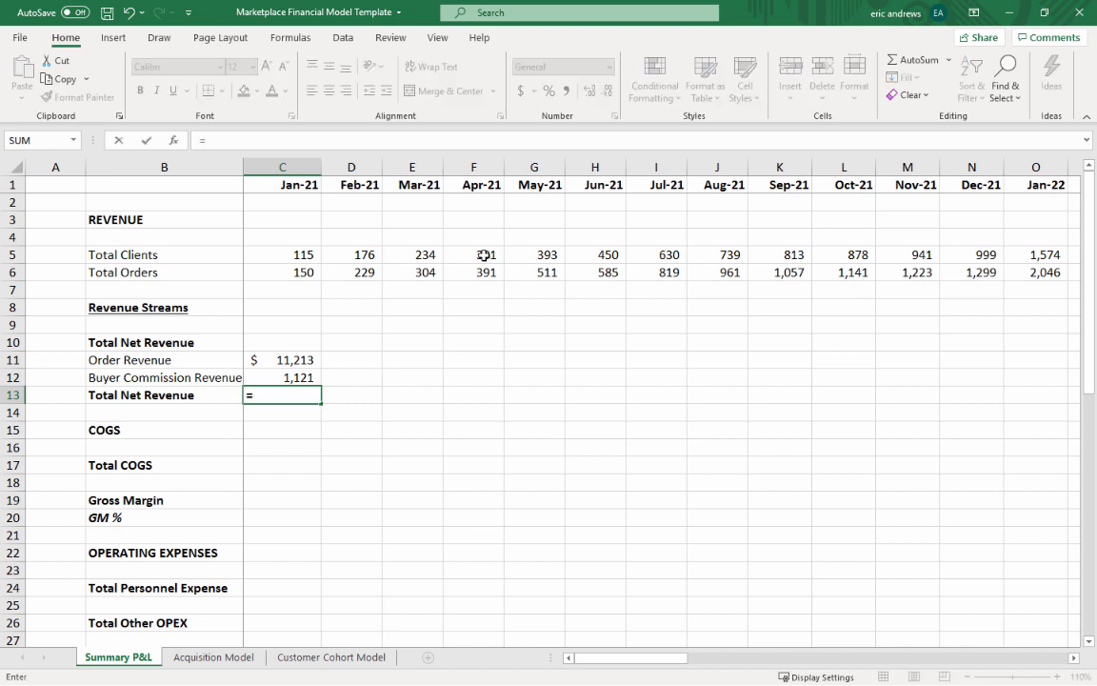
pyautogui.write('sum(')
pyautogui.press('Up')
pyautogui.hotkey('shift', 'Up')
pyautogui.press('Return')
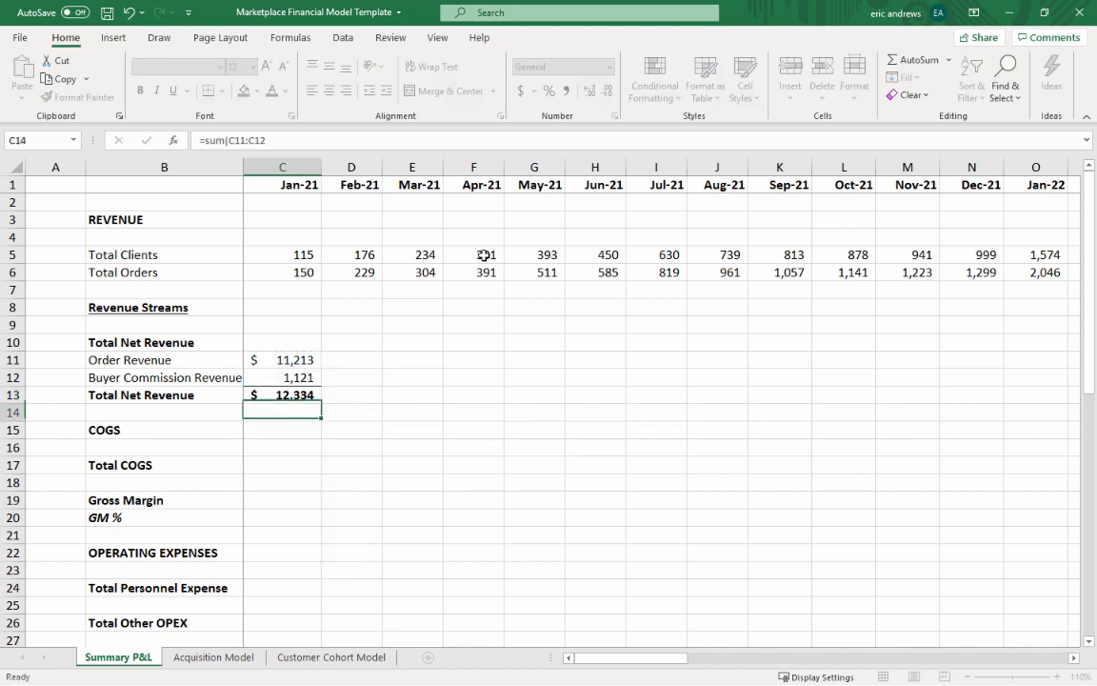
pyautogui.press('Up')
pyautogui.press('Up')
pyautogui.press('Up')
pyautogui.hotkey('shift', 'Down')
pyautogui.hotkey('shift', 'Down')
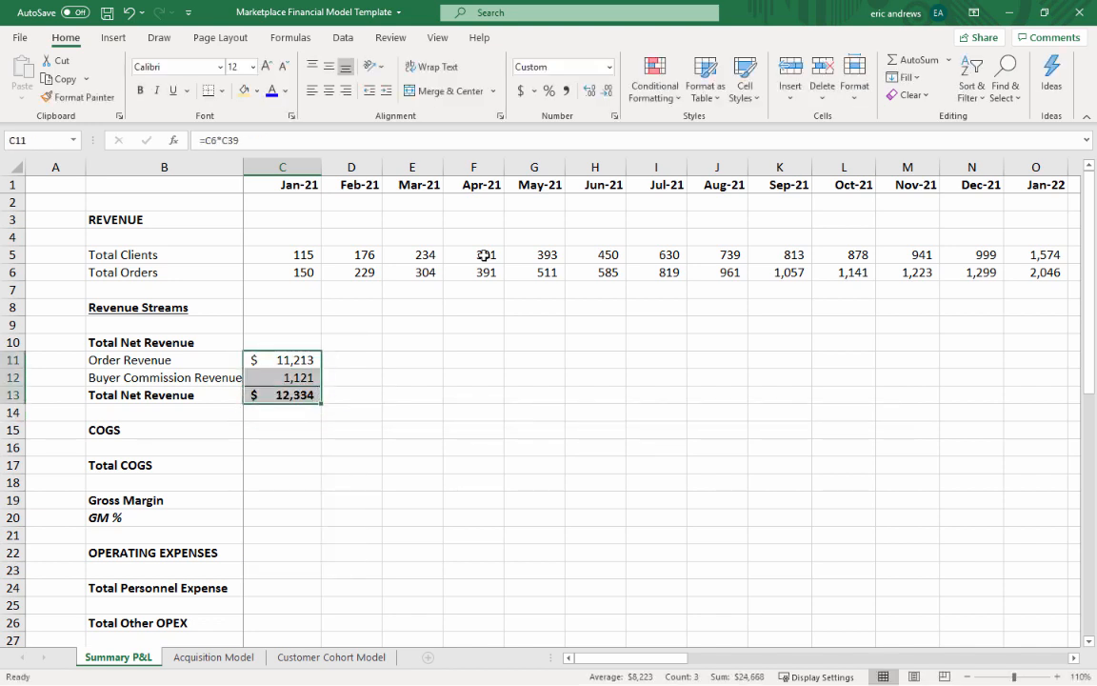
# - Insert three blank rows at row 16, between the COGS heading and Total COGS
pyautogui.press('Down')
pyautogui.press('Down')
pyautogui.press('Down')
pyautogui.press('Down')
pyautogui.press('Down')
pyautogui.hotkey('shift', 'space')
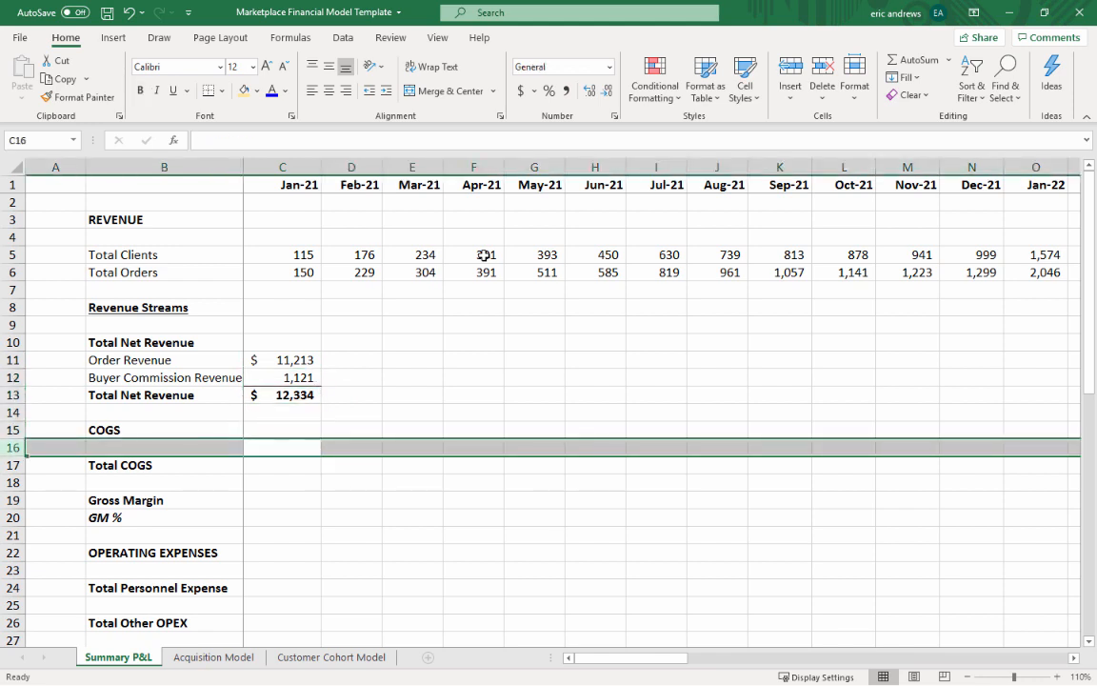
pyautogui.hotkey('shift', 'Down')
pyautogui.hotkey('shift', 'Down')
pyautogui.press('alt')
pyautogui.press('h')
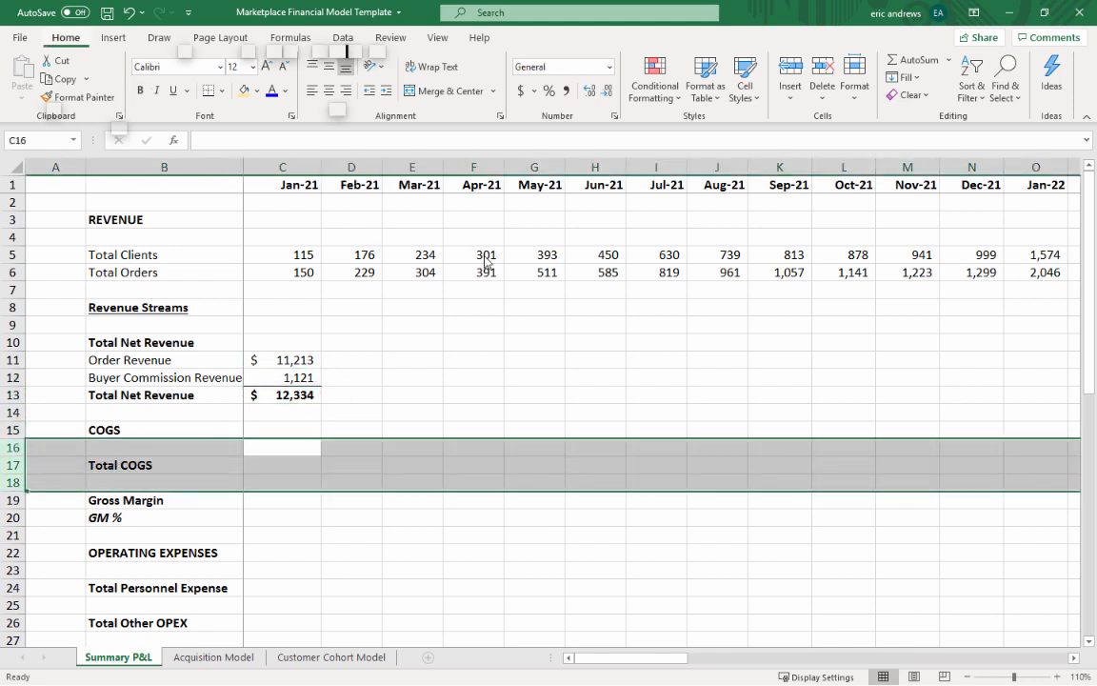
pyautogui.press('i')
pyautogui.press('r')
pyautogui.hotkey('shift', 'space')
pyautogui.hotkey('shift', 'Down')
pyautogui.hotkey('shift', 'Down')
pyautogui.hotkey('shift', 'Down')
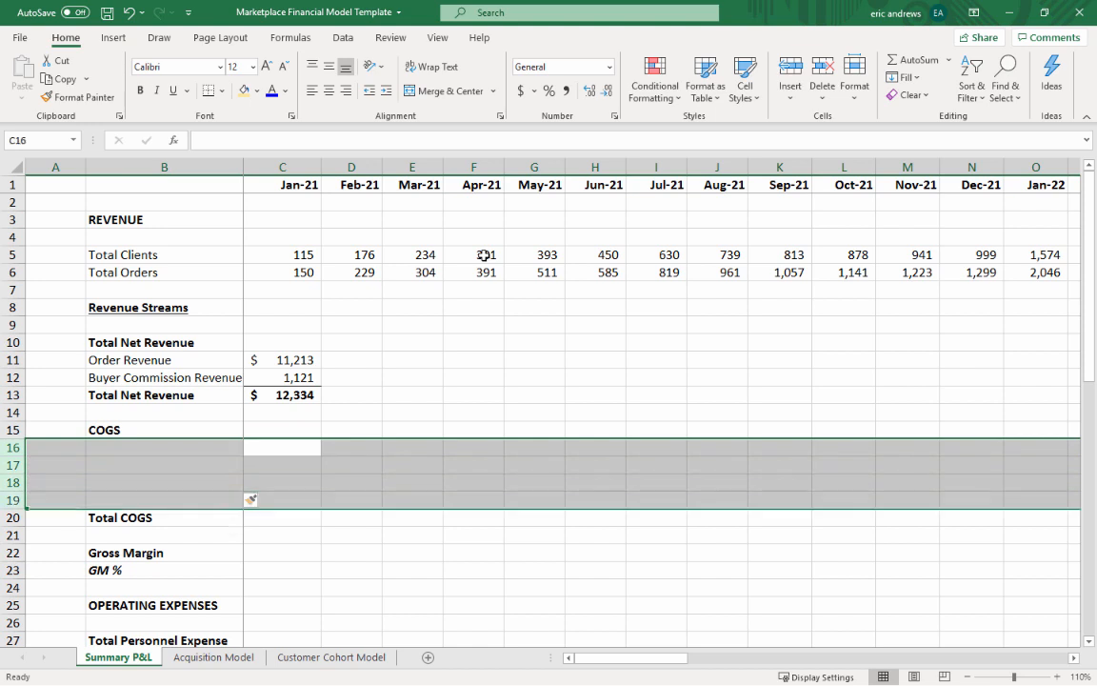
# - Enter the label "Seller Order Revenue" in B17 under COGS and remove its bold formatting
pyautogui.press('Down')
pyautogui.press('Left')
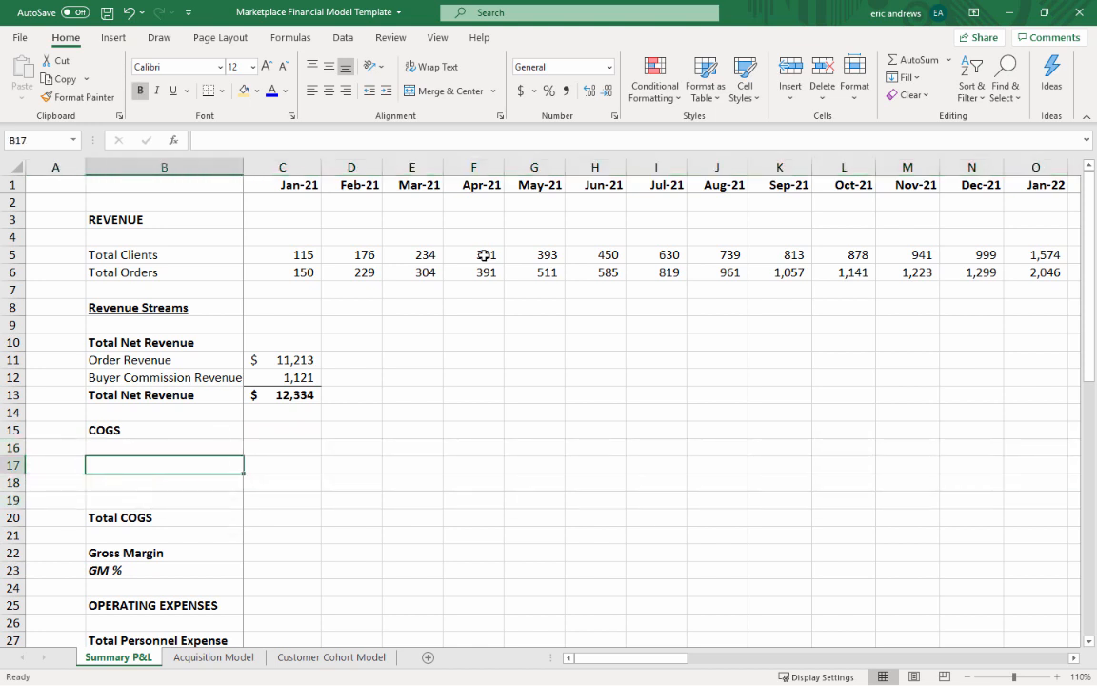
pyautogui.write('Sel')
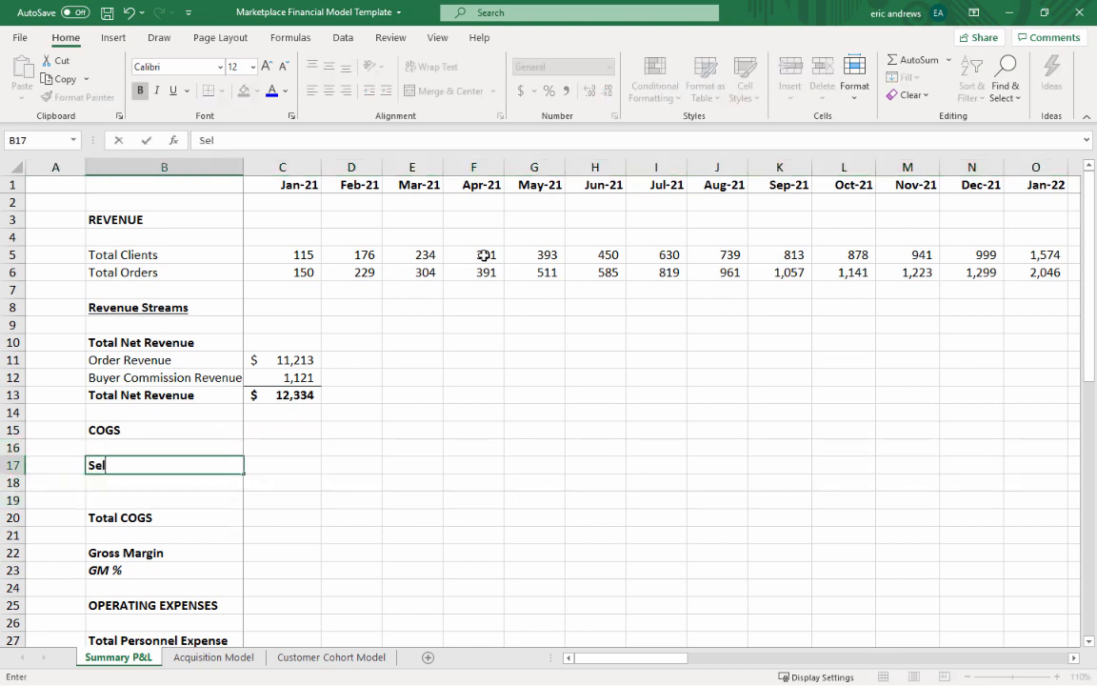
pyautogui.write('ler Order R')
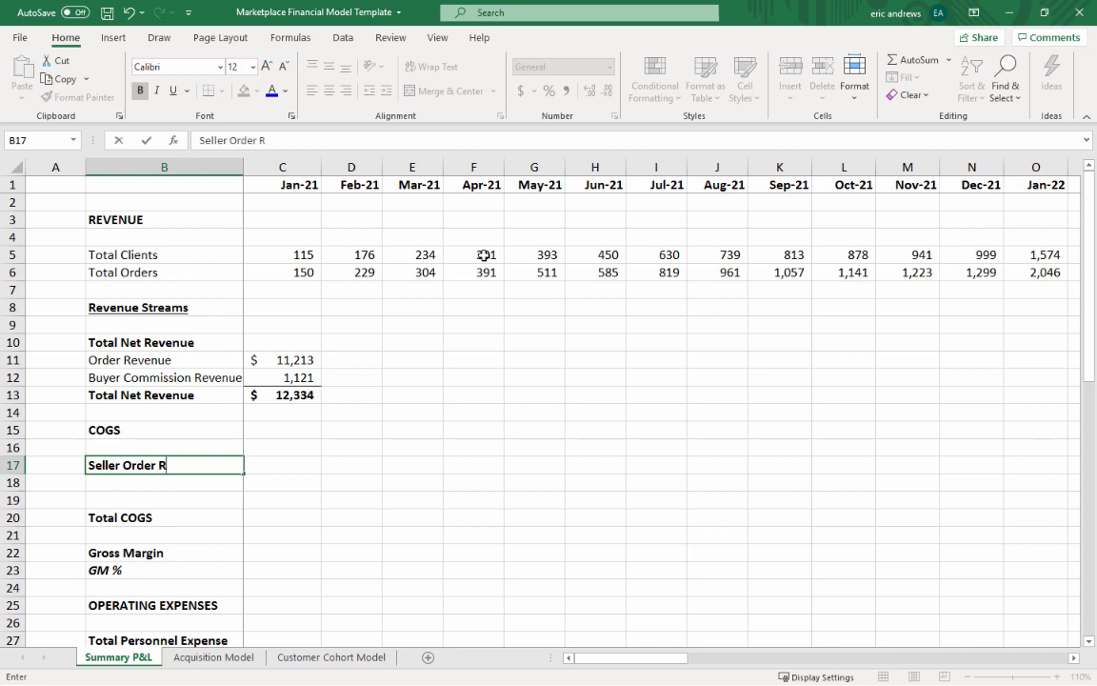
pyautogui.write('evenue')
pyautogui.press('Return')
pyautogui.press('Up')
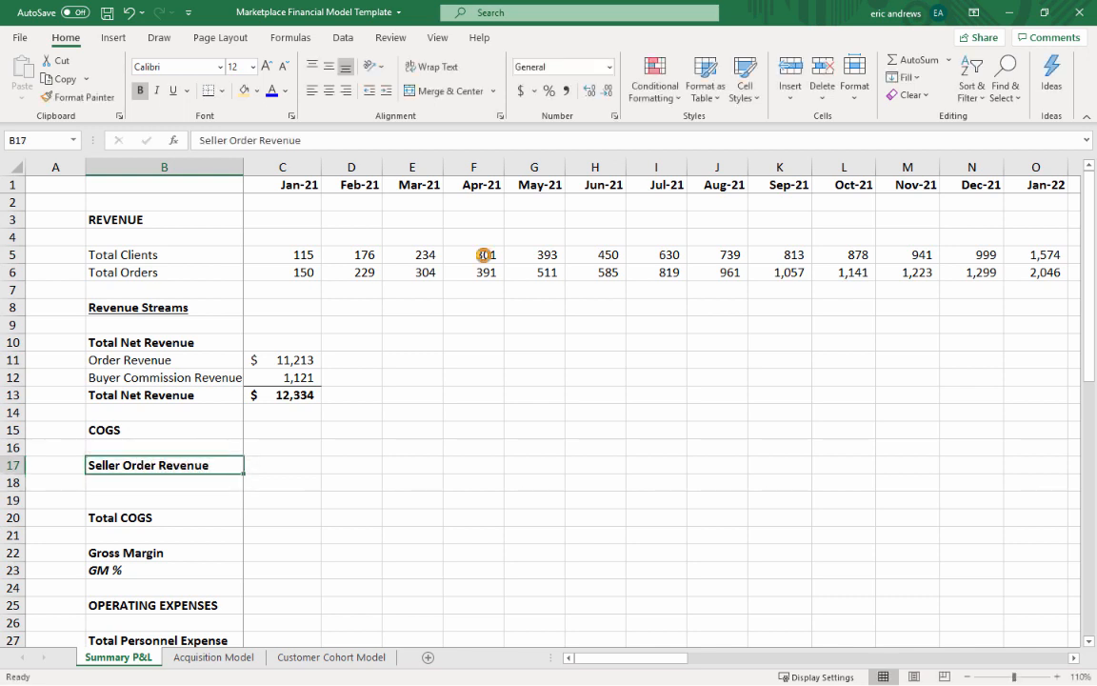
pyautogui.hotkey('ctrl', 'b')
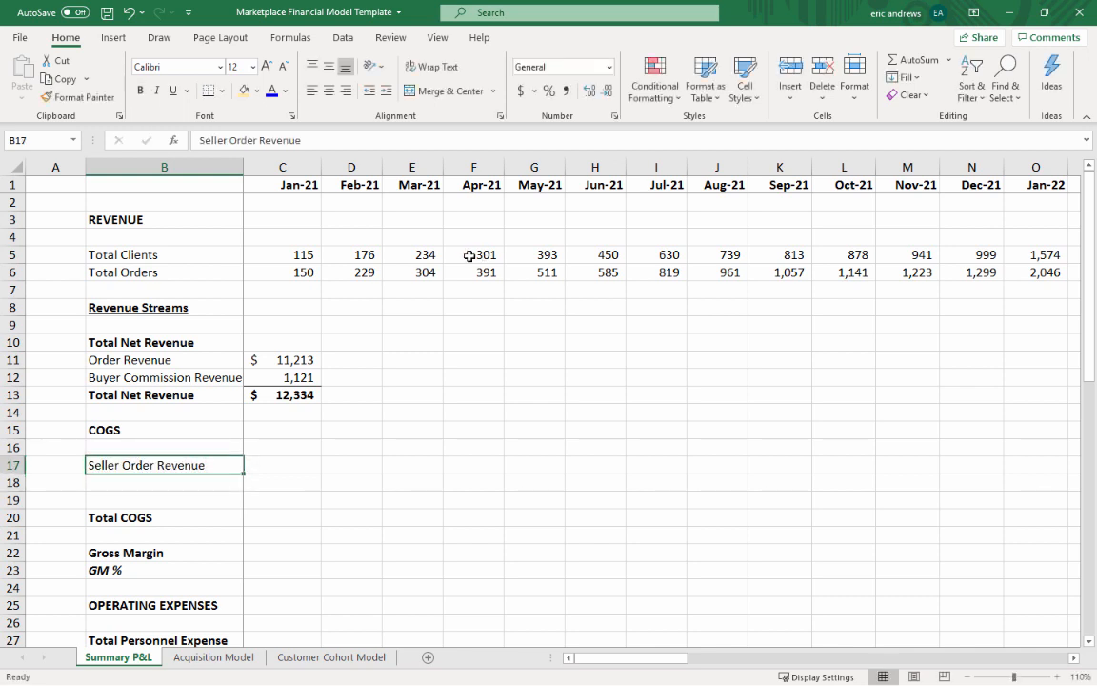
# - Remove the bold formatting from the whole of rows 17 and 18 under COGS
pyautogui.moveTo(172, 360); pyautogui.dragTo(271, 358)
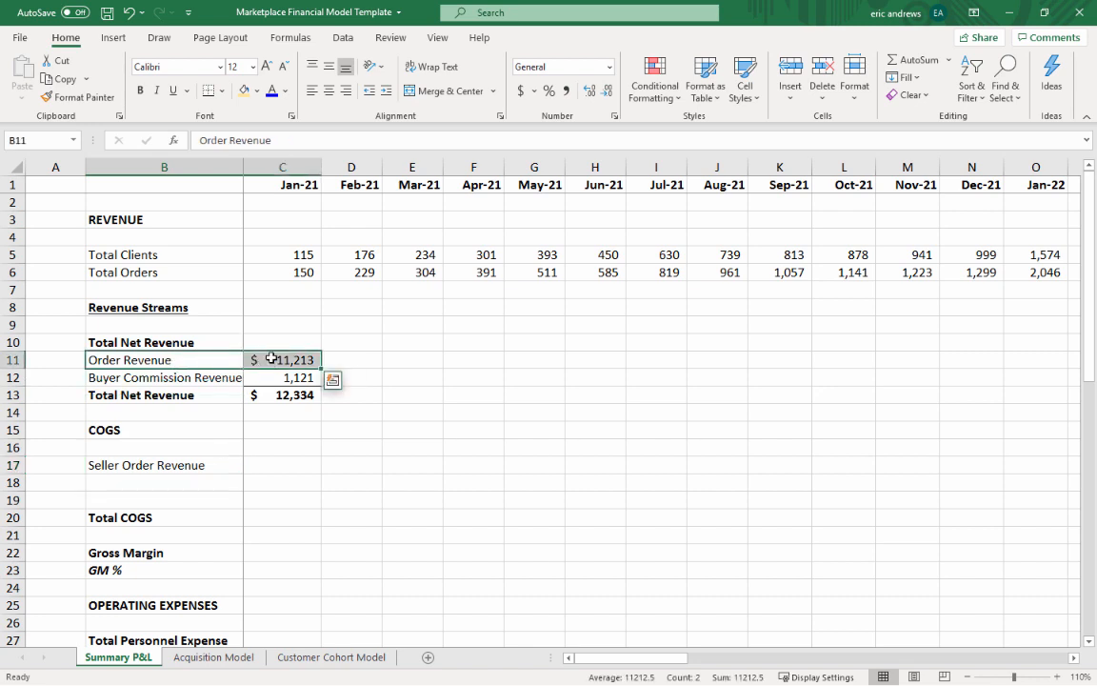
pyautogui.click(232, 466)
pyautogui.click(269, 463)
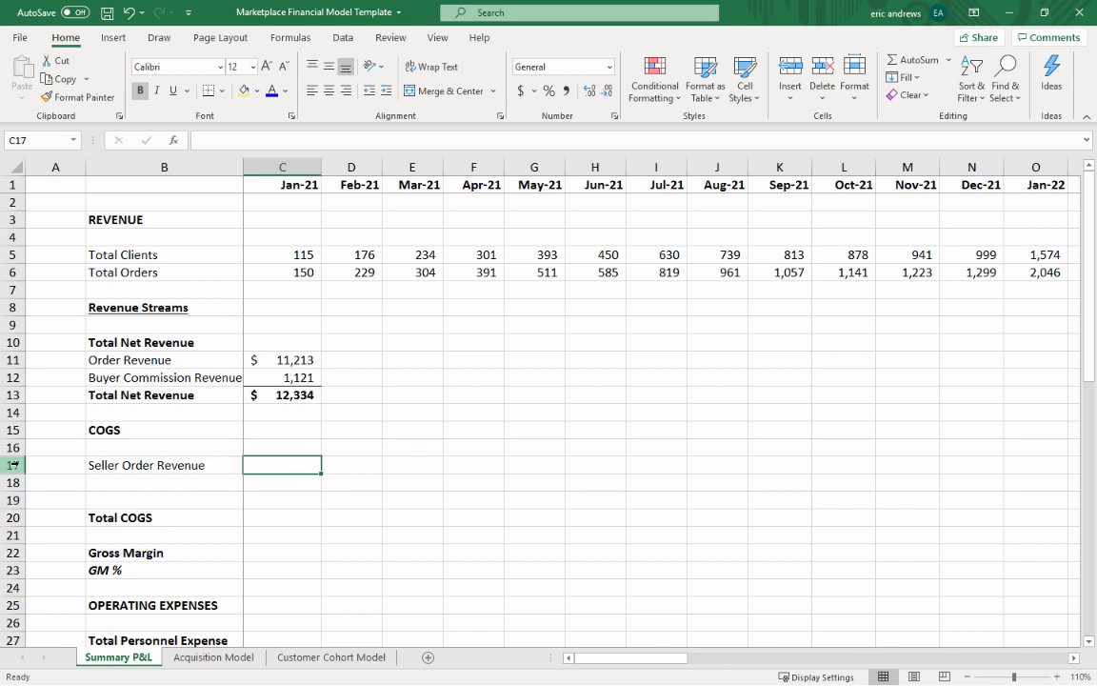
pyautogui.moveTo(14, 465); pyautogui.dragTo(13, 482)
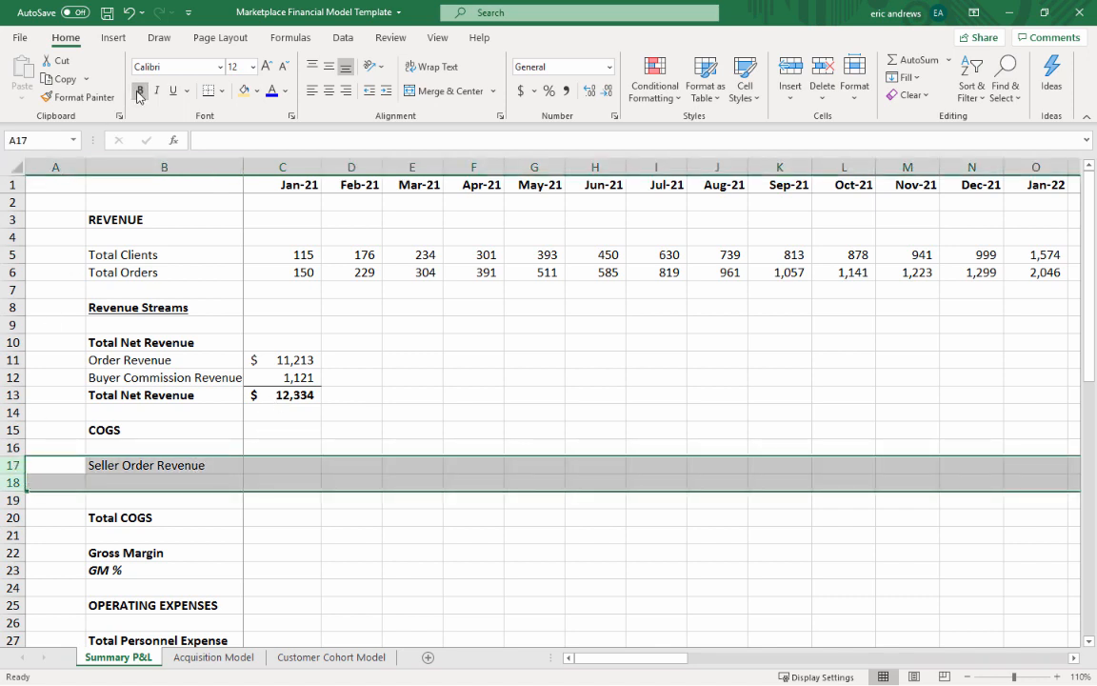
# - Calculate January Seller Order Revenue in C17 as Order Revenue times the Seller Order Rev percentage, using =C11*C48
pyautogui.click(265, 467)
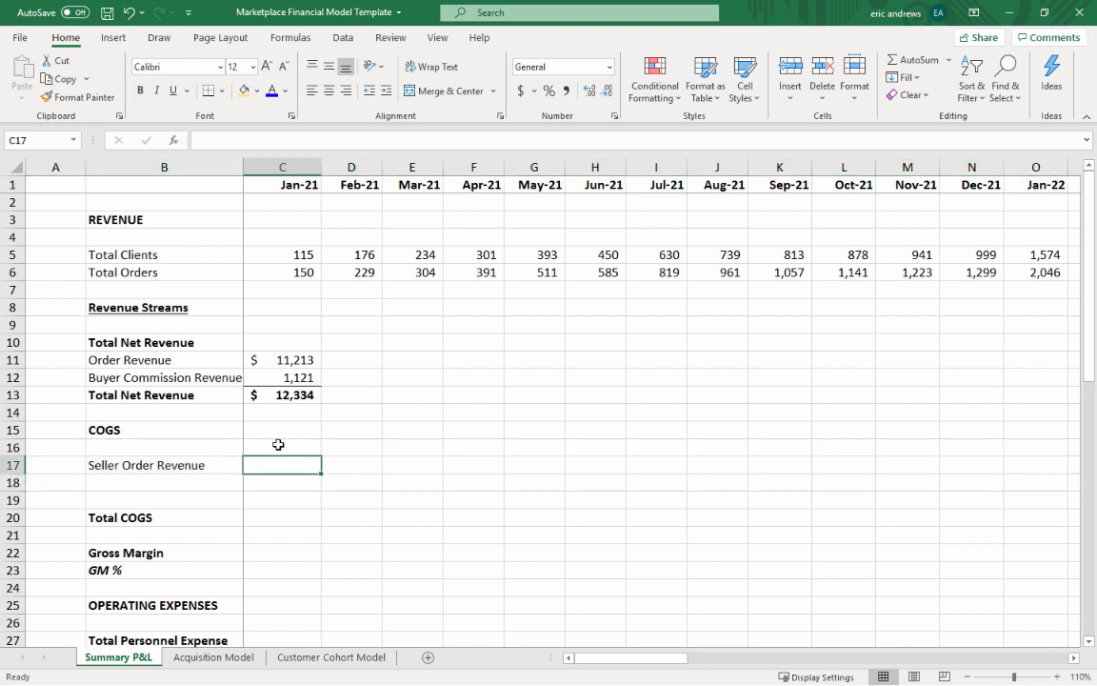
pyautogui.write('=')
pyautogui.click(279, 360)
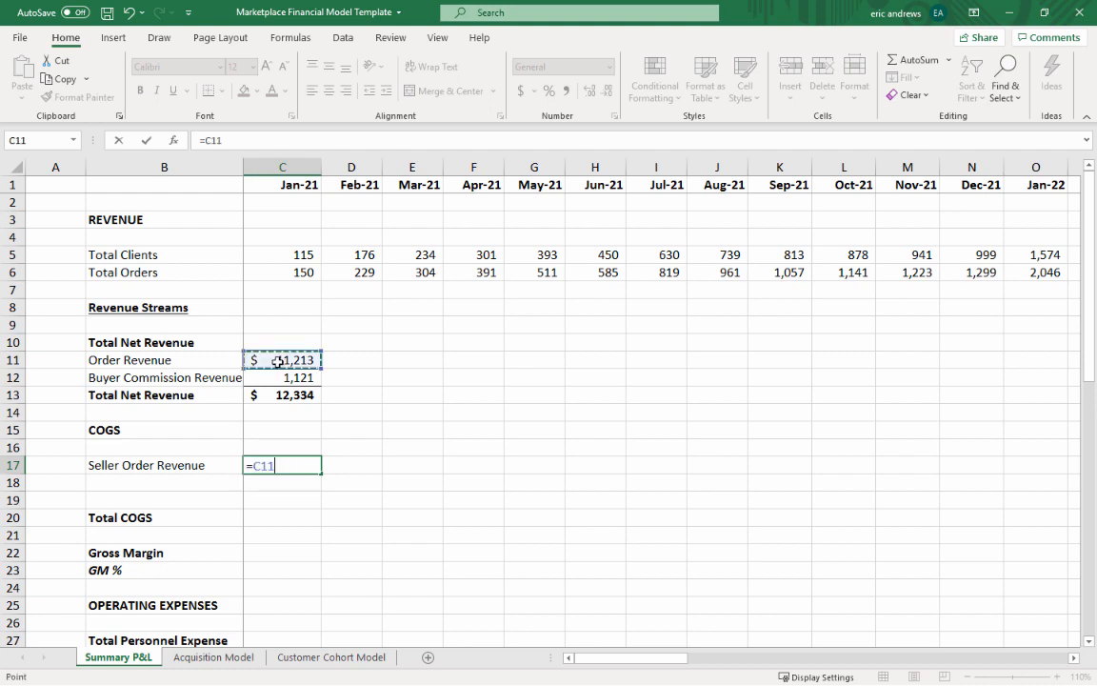
pyautogui.write('*')
pyautogui.scroll(-13, 278, 434)
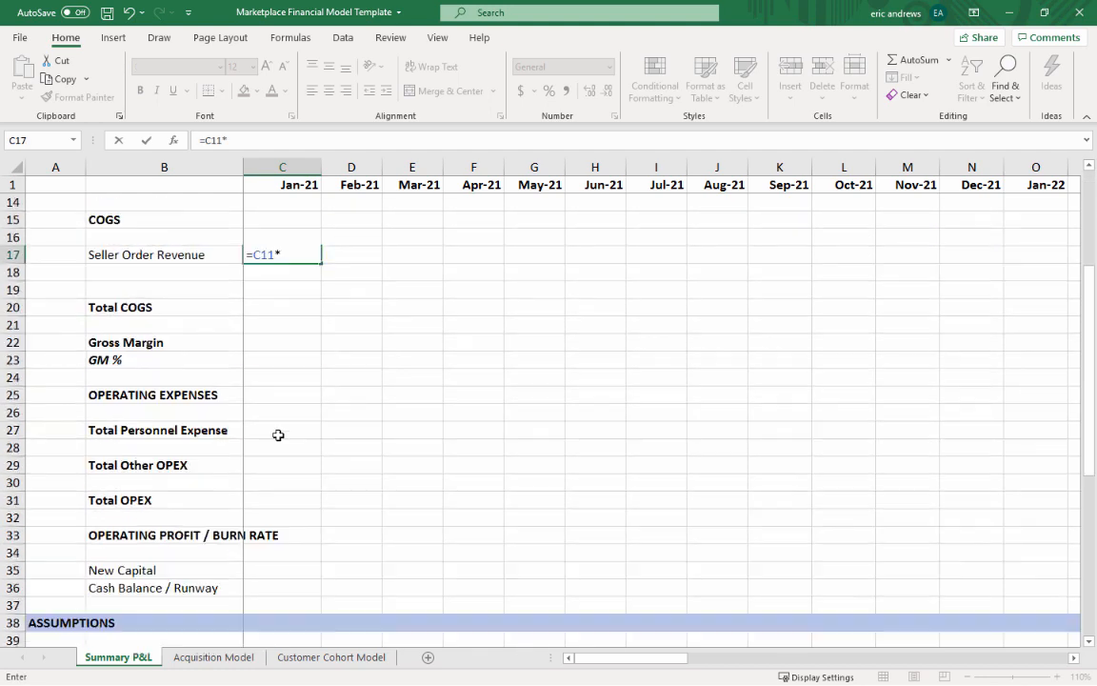
pyautogui.scroll(3, 290, 405)
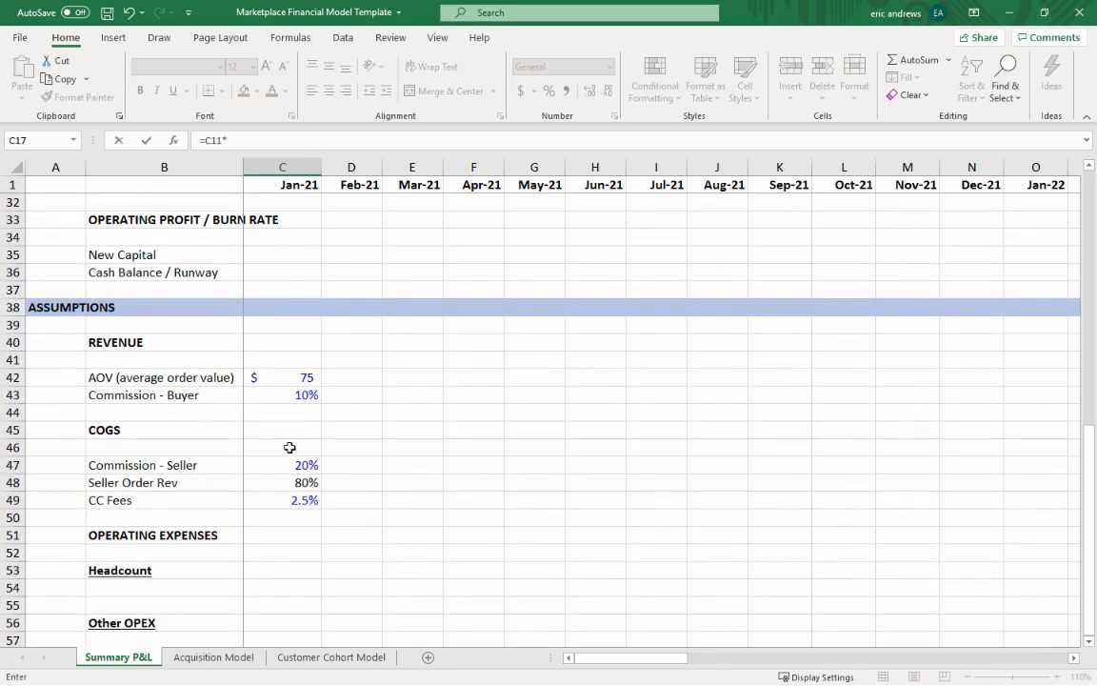
pyautogui.click(285, 484)
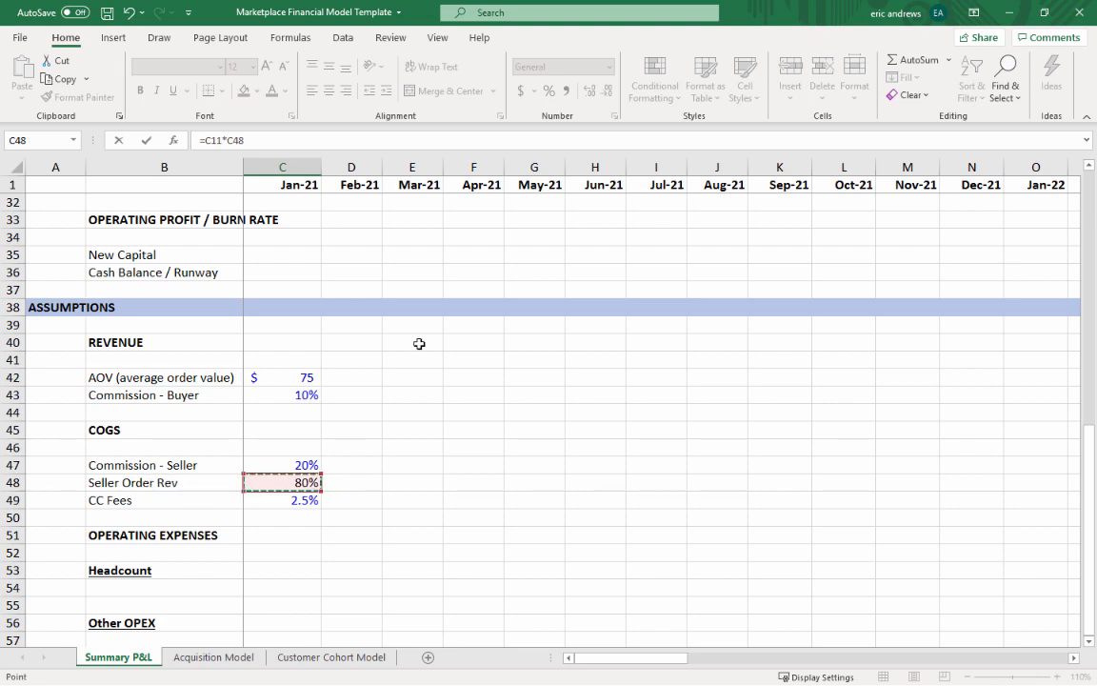
pyautogui.press('Return')
pyautogui.press('Up')
pyautogui.press('Up')
pyautogui.press('Up')
pyautogui.press('Up')
pyautogui.press('Up')
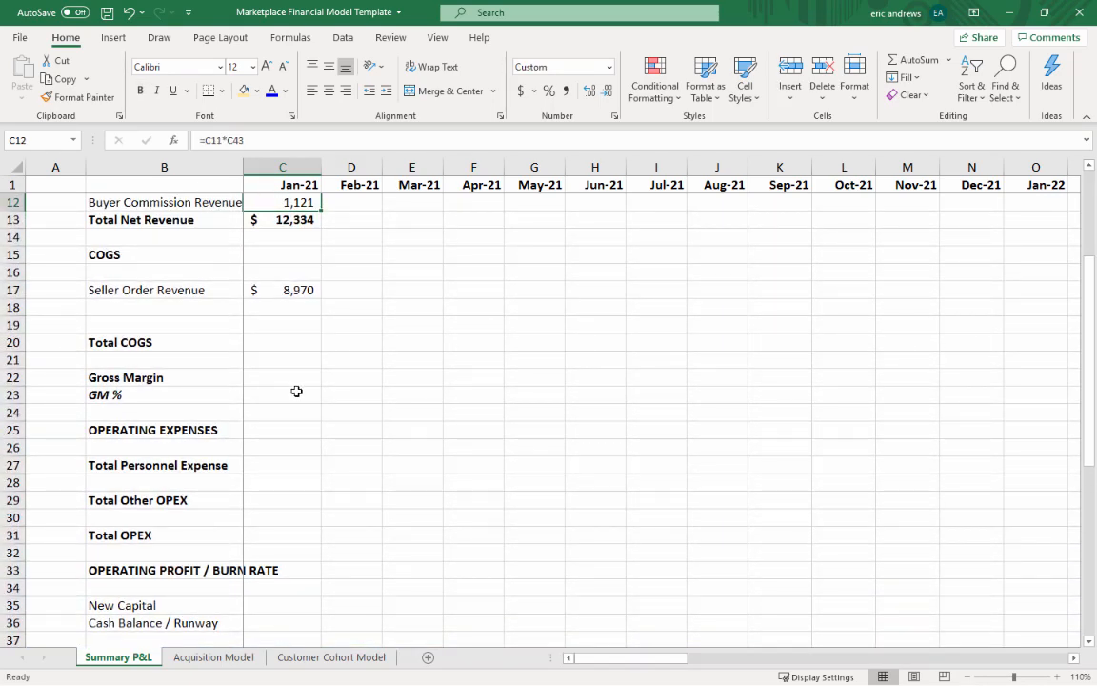
# - Enter the label "Credit Card Fees" in B18 under Seller Order Revenue and remove the bold formatting from row 18
pyautogui.click(194, 312)
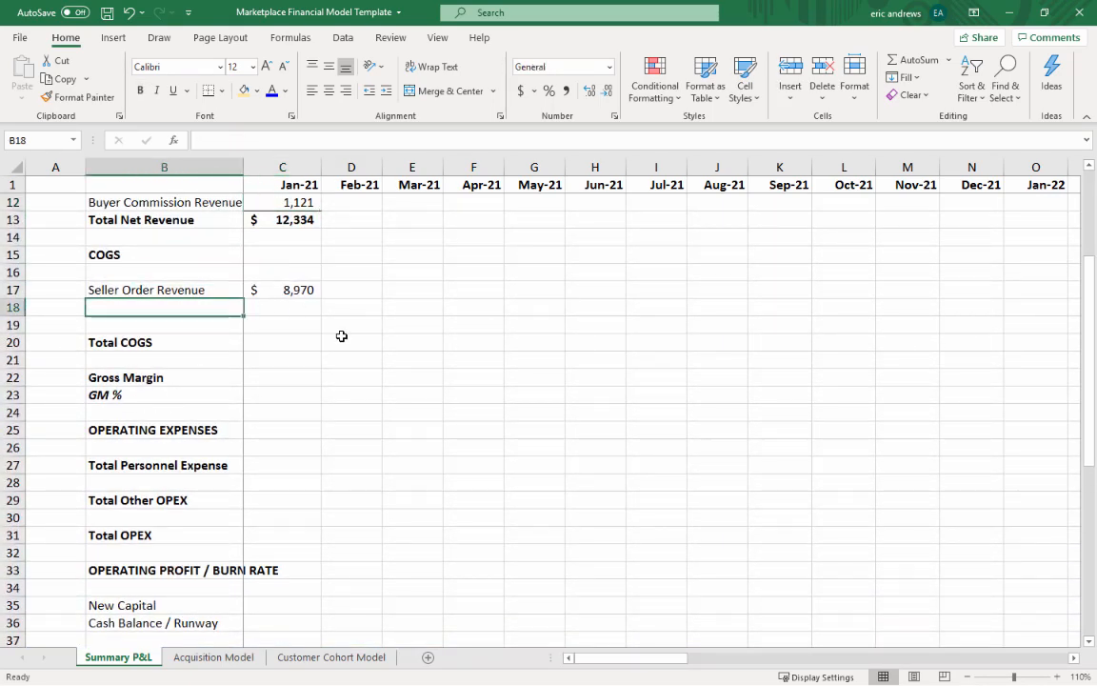
pyautogui.write('Credit Card F')
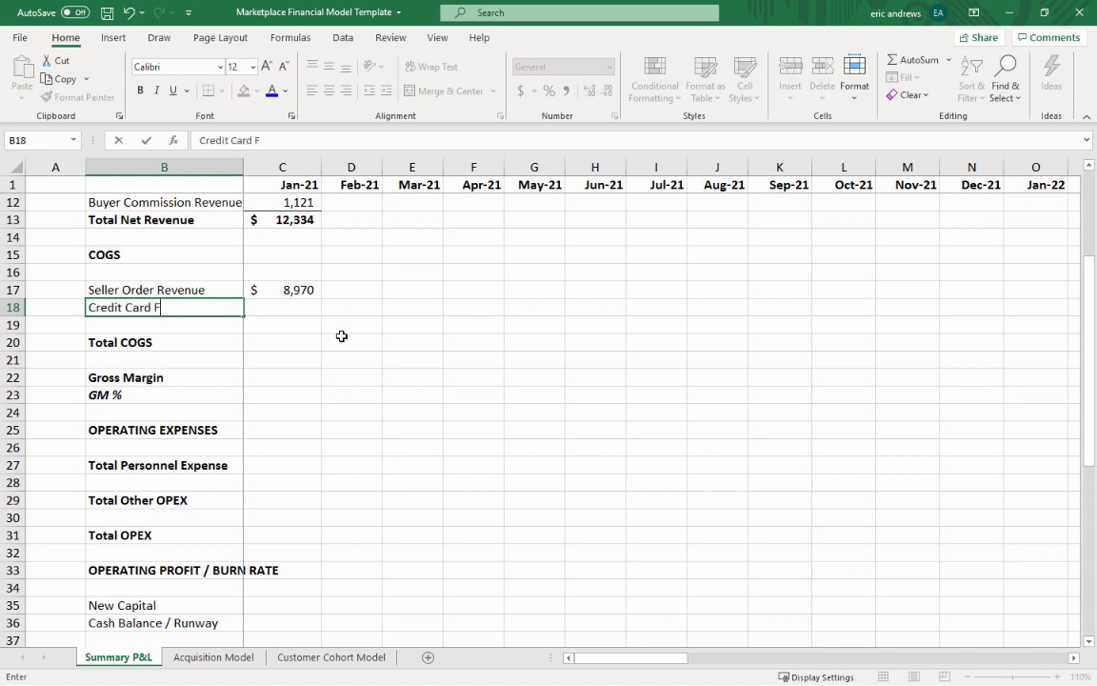
pyautogui.write('ees')
pyautogui.press('Return')
pyautogui.press('Up')
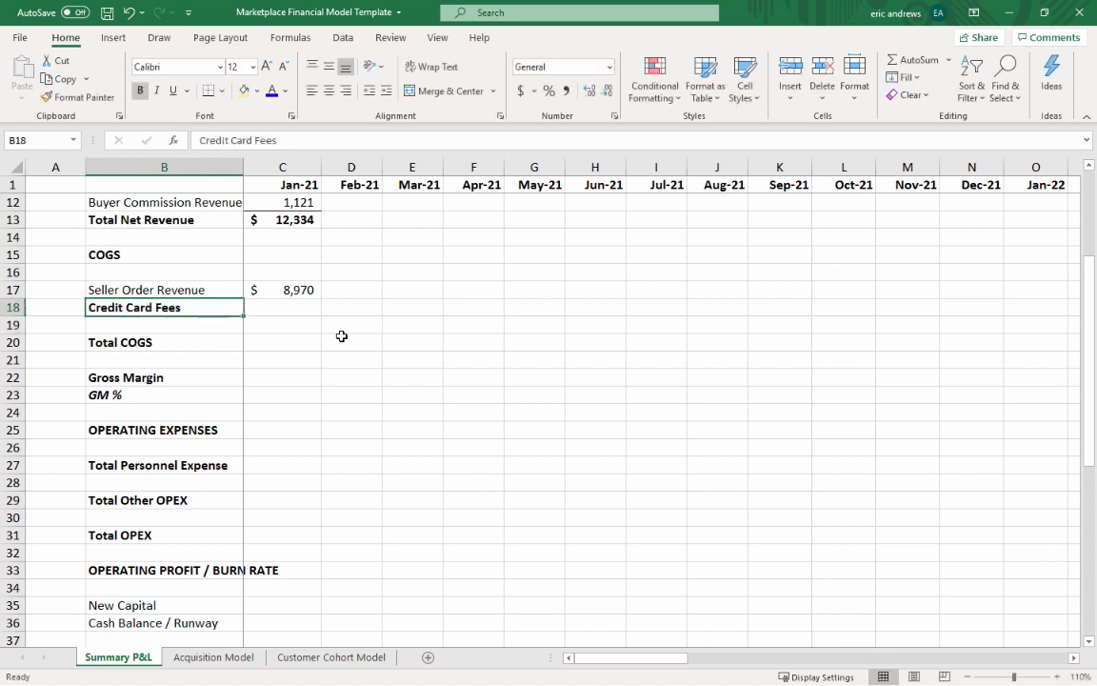
pyautogui.hotkey('shift', 'space')
pyautogui.hotkey('ctrl', 'b')
# - Calculate January Credit Card Fees in C18 as Total Net Revenue times the CC Fees percentage, using =C13*C49
pyautogui.press('Right')
pyautogui.write('=')
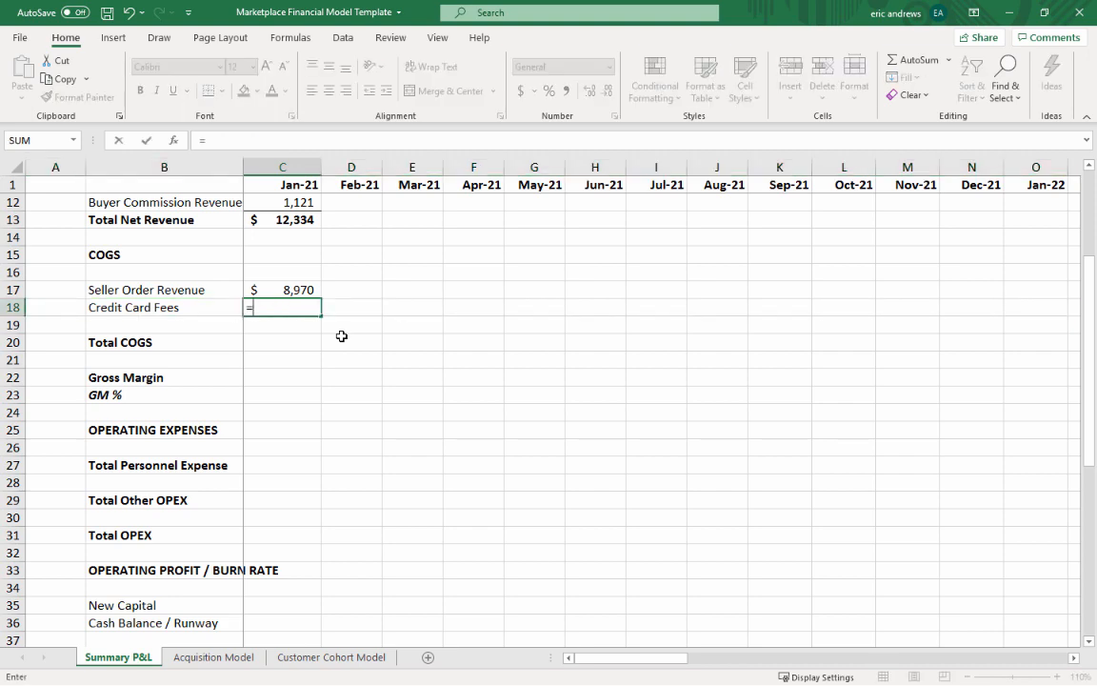
pyautogui.scroll(3, 341, 336)
pyautogui.click(290, 394)
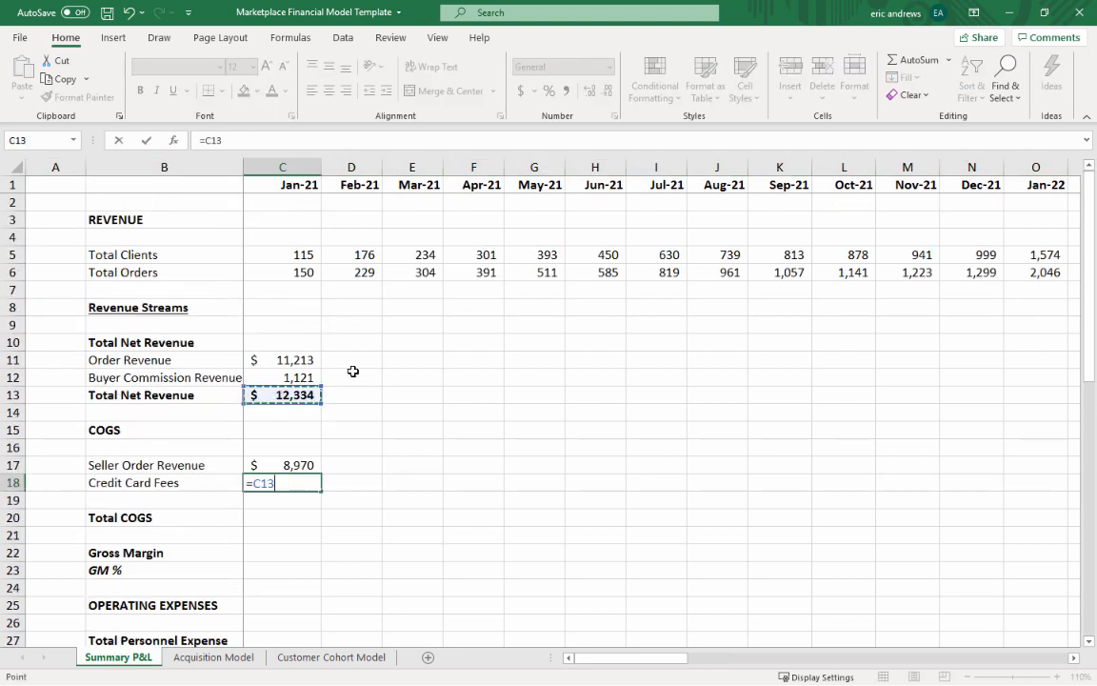
pyautogui.write('*')
pyautogui.scroll(-11, 324, 480)
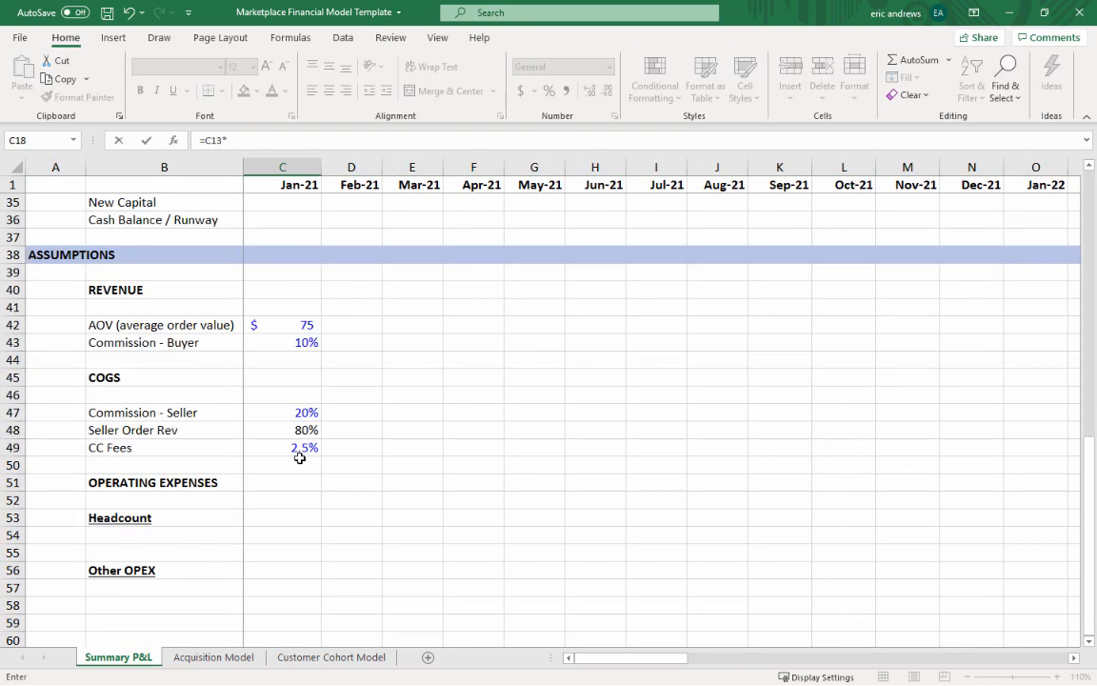
pyautogui.click(300, 453)
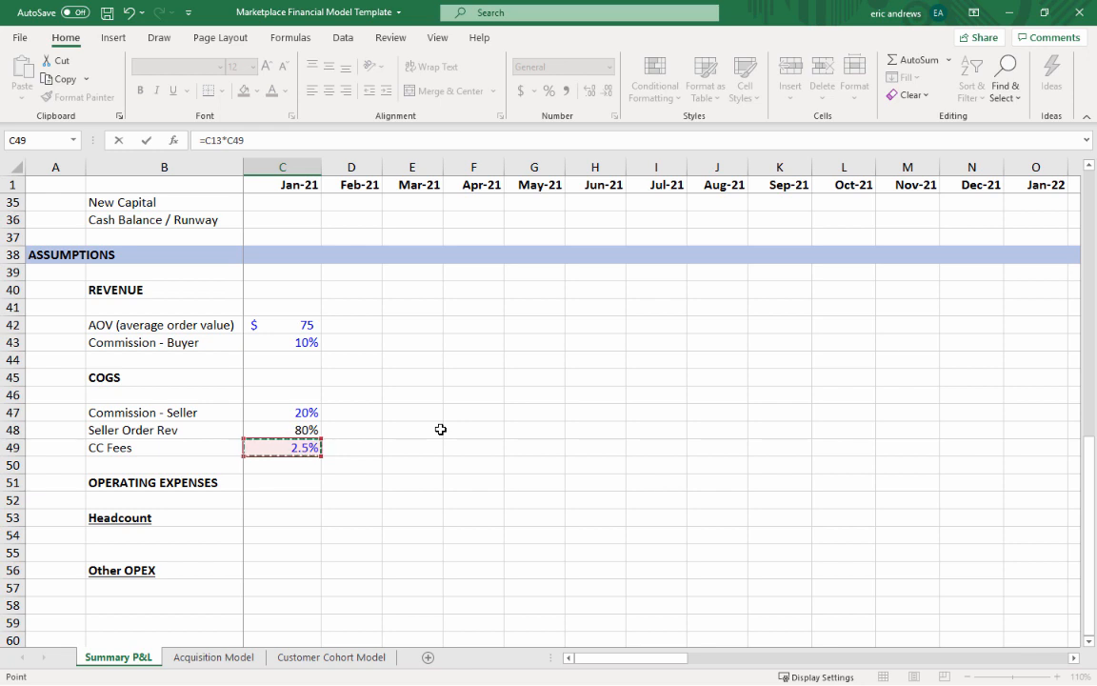
pyautogui.press('Return')
# - Format January Credit Card Fees in C18 in comma style with no decimal places
pyautogui.press('Up')
pyautogui.press('Up')
pyautogui.press('Up')
pyautogui.press('Up')
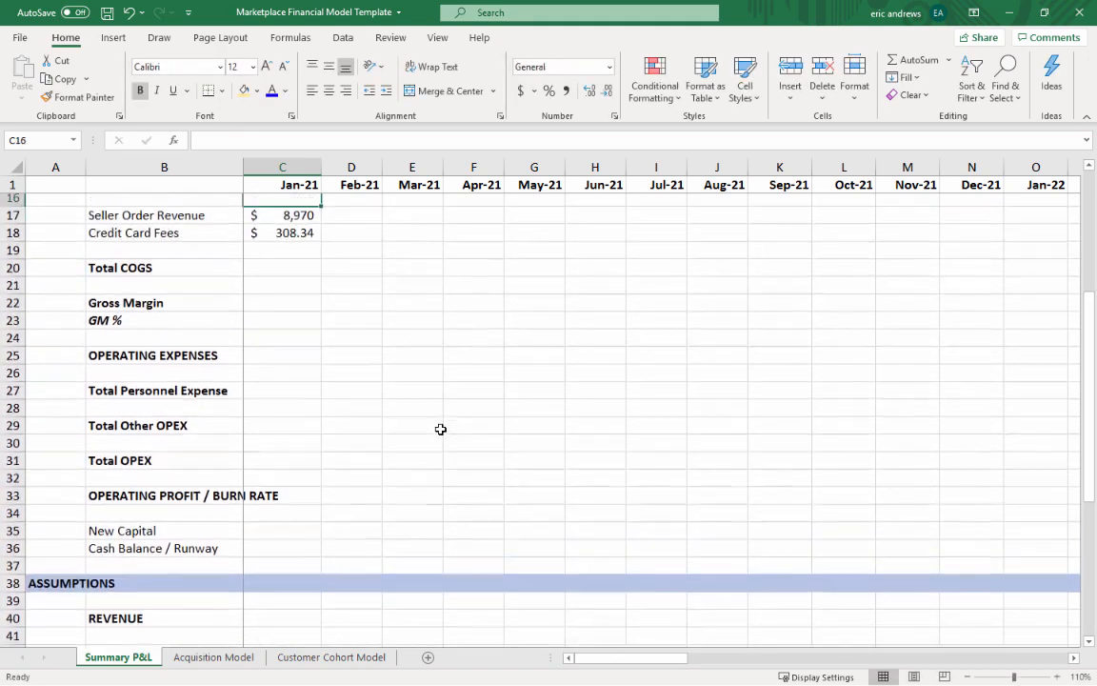
pyautogui.press('Down')
pyautogui.press('Down')
pyautogui.press('Down')
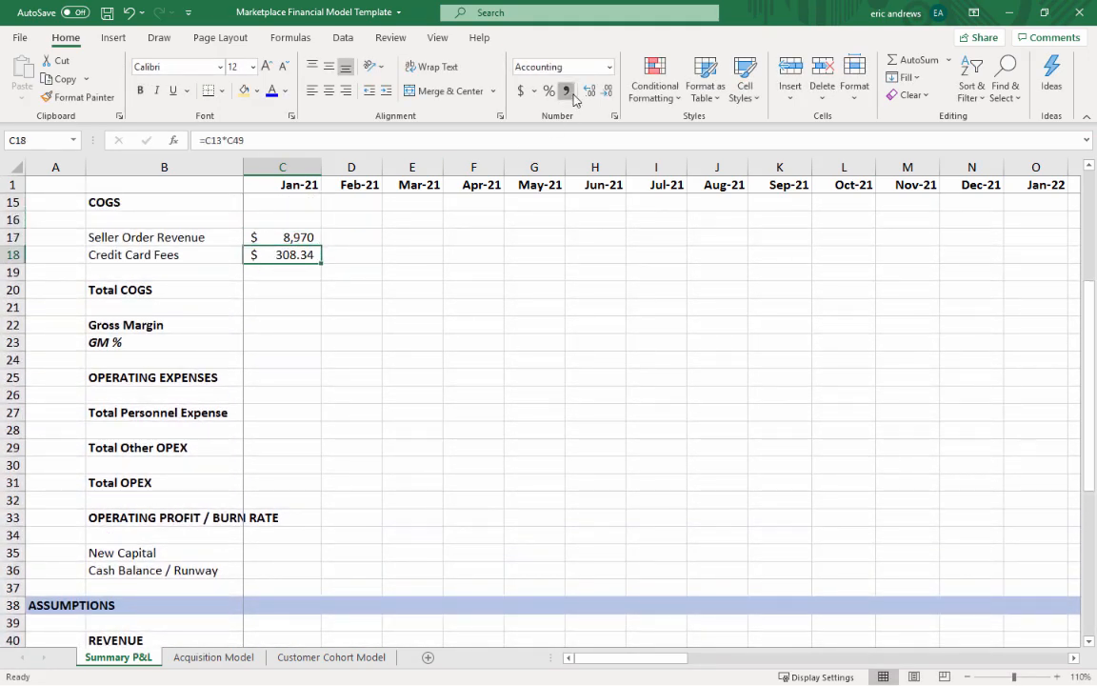
pyautogui.click(566, 91)
pyautogui.click(608, 90)
pyautogui.click(607, 90)
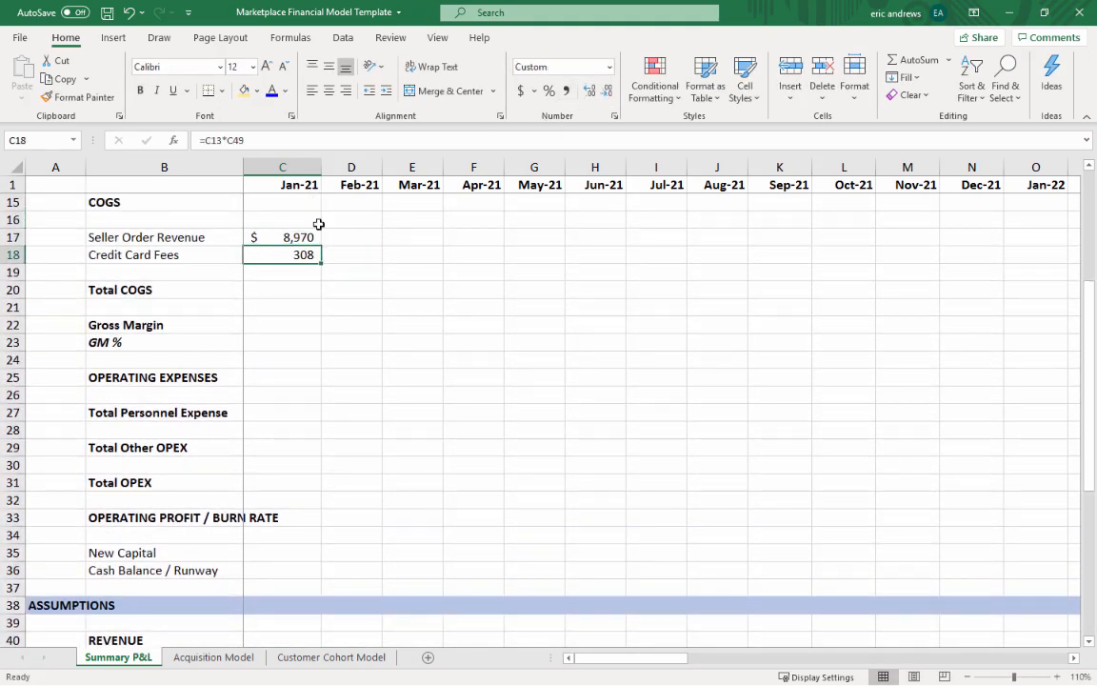
# - Insert one blank row at row 19, between Credit Card Fees and Total COGS
pyautogui.click(13, 272)
pyautogui.click(791, 76)
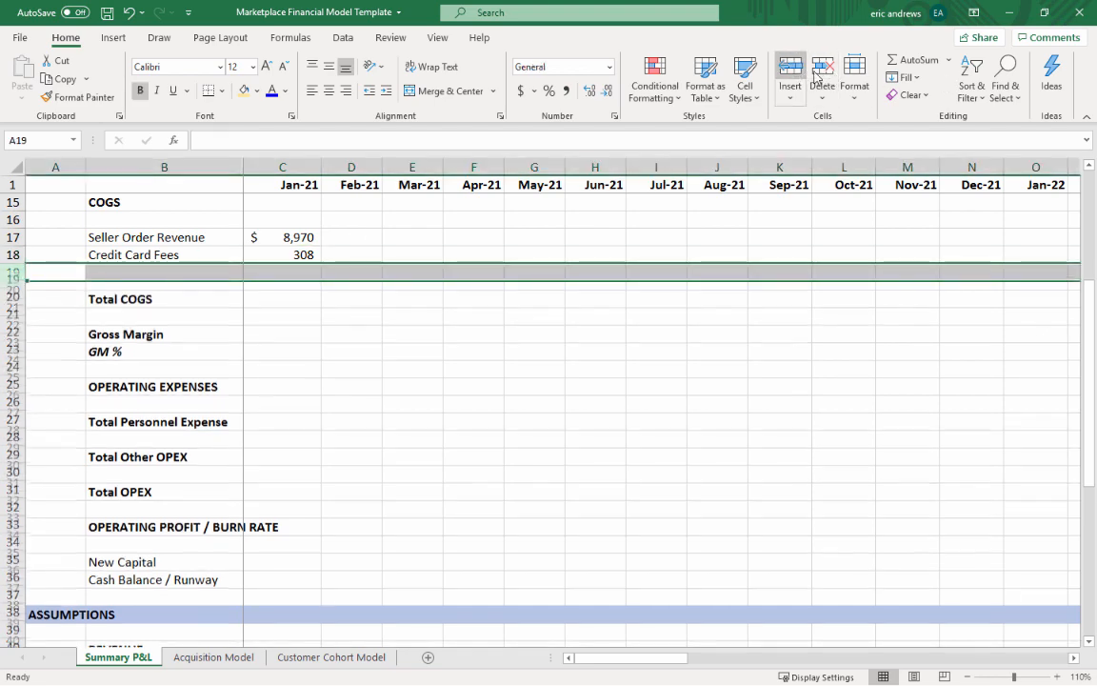
pyautogui.click(291, 306)
pyautogui.click(292, 273)
pyautogui.click(154, 273)
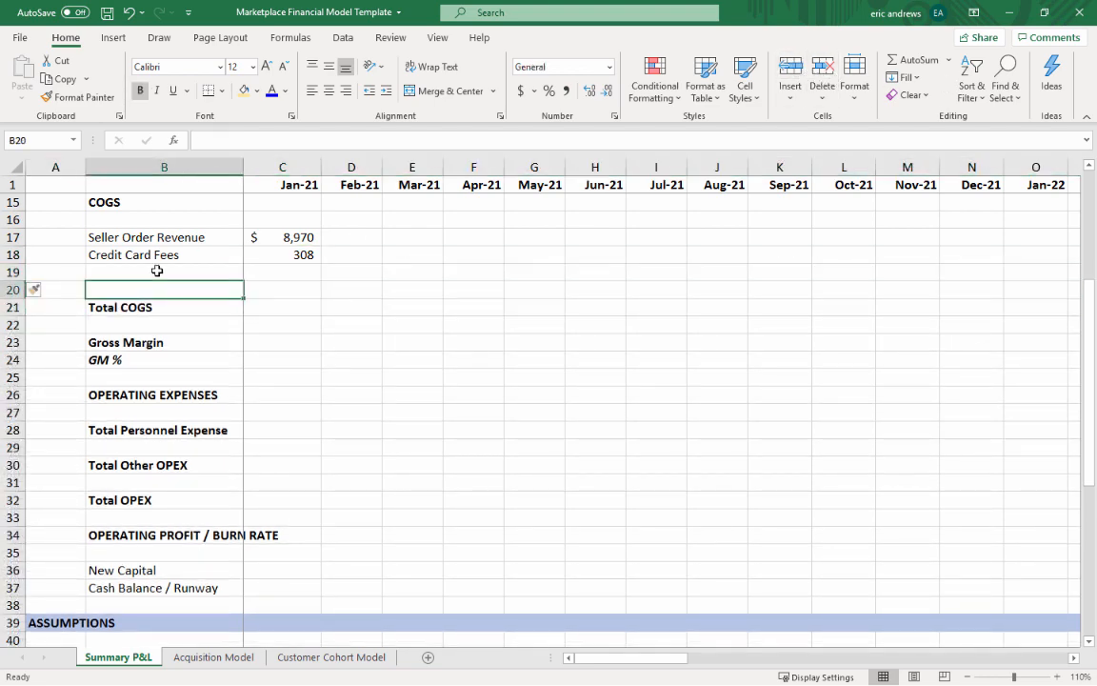
# - Add a bottom border to the January Credit Card Fees cell, C18
pyautogui.scroll(3, 427, 313)
pyautogui.scroll(-1, 427, 314)
pyautogui.scroll(2, 428, 310)
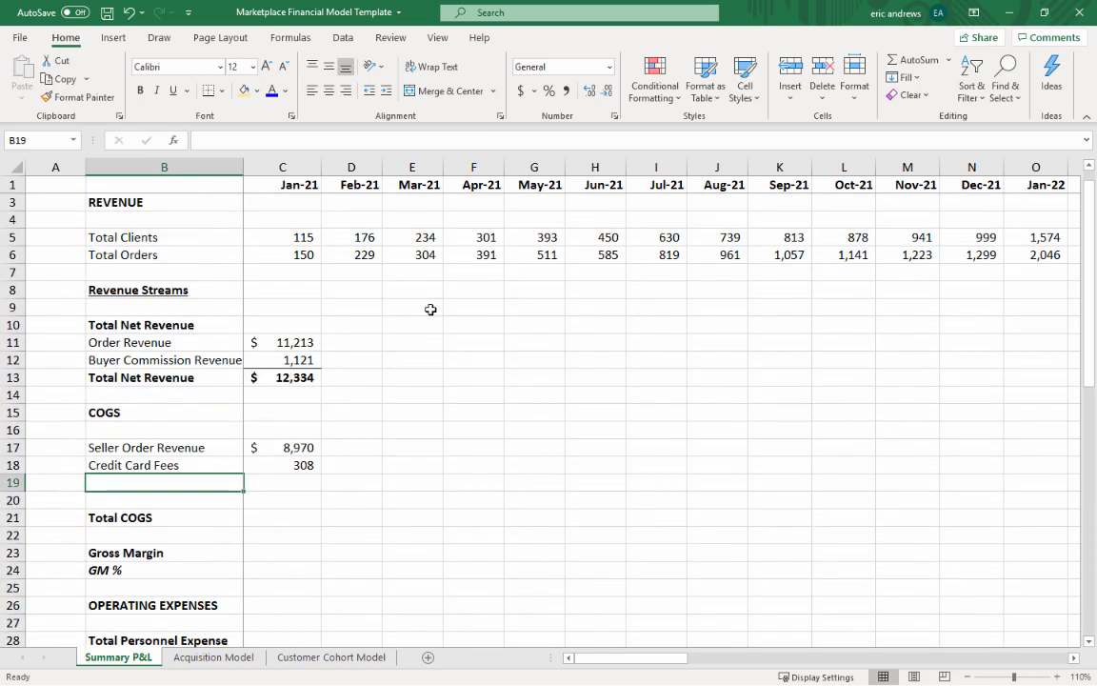
pyautogui.click(269, 462)
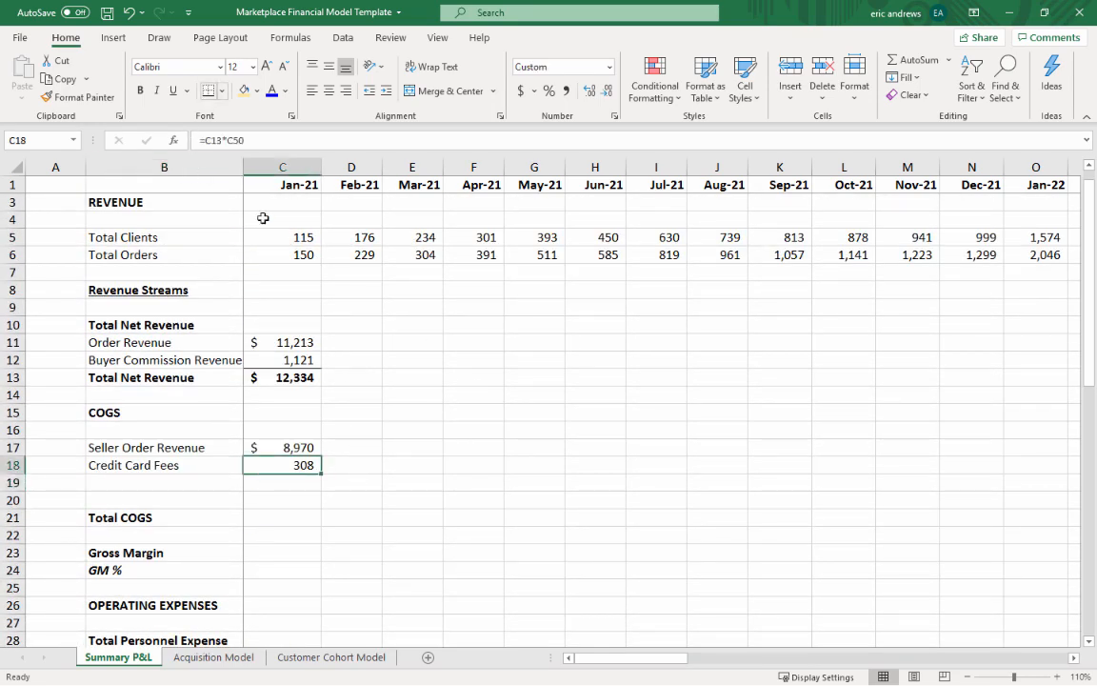
# - Enter the label "Total COGS" in B19 directly below Credit Card Fees and make the whole of row 19 bold
pyautogui.press('Down')
pyautogui.press('Left')
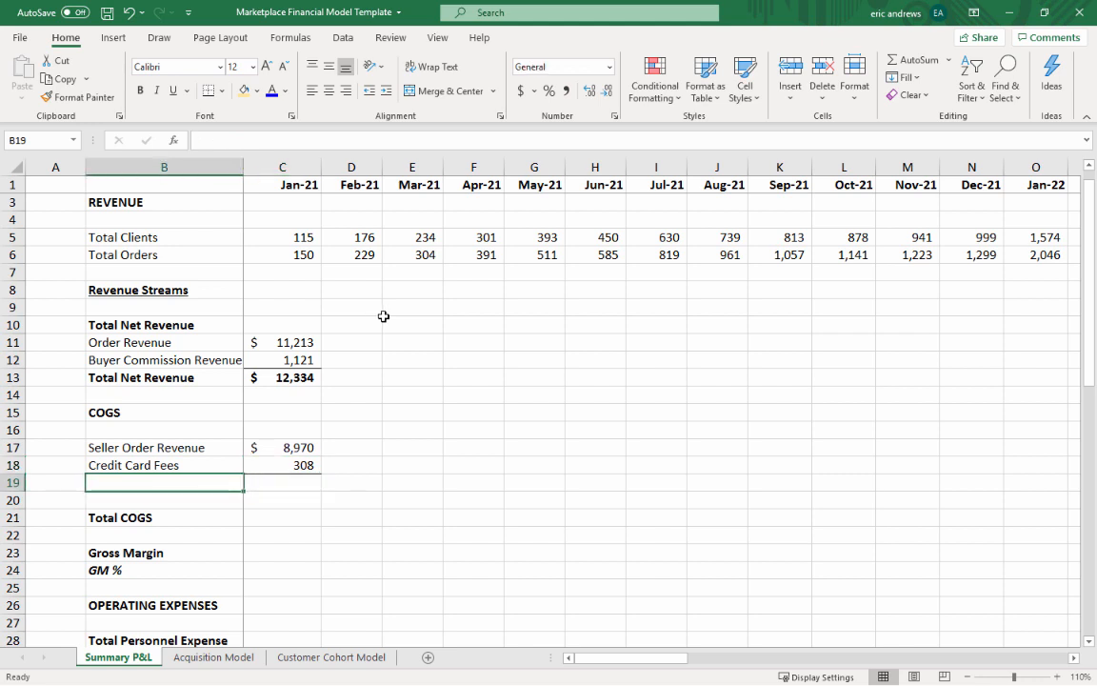
pyautogui.write('Tot')
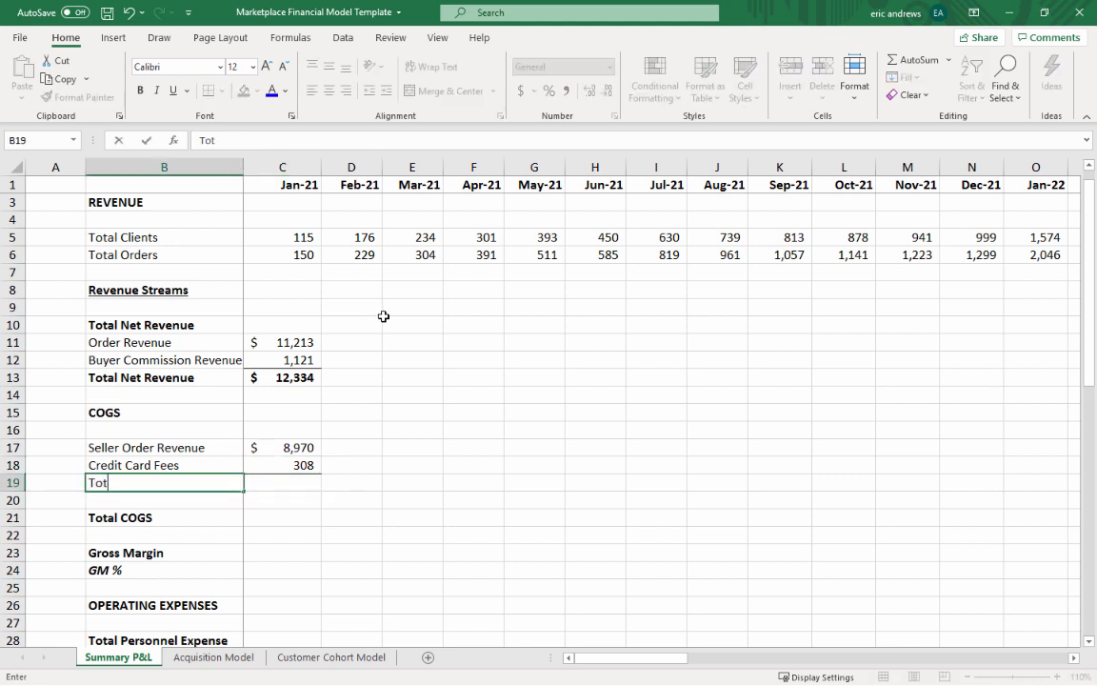
pyautogui.write('al COGS')
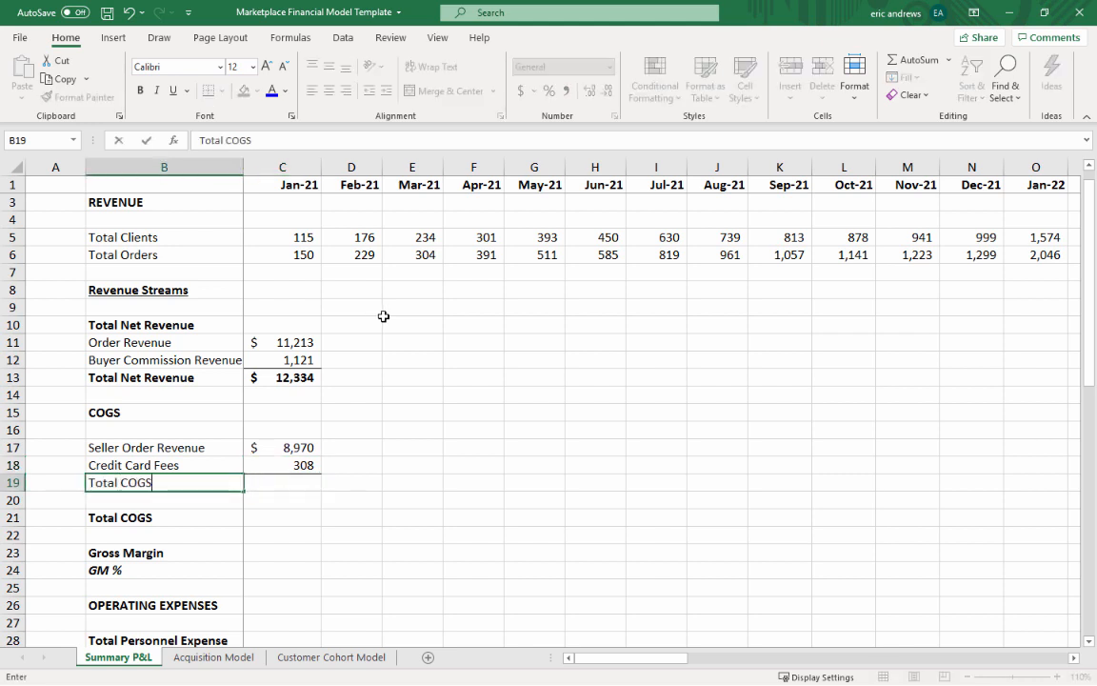
pyautogui.press('Return')
pyautogui.press('Up')
pyautogui.hotkey('shift', 'space')
pyautogui.hotkey('ctrl', 'b')
# - Calculate January Total COGS in C19 by summing Seller Order Revenue and Credit Card Fees, using =SUM(C17:C18)
pyautogui.press('Right')
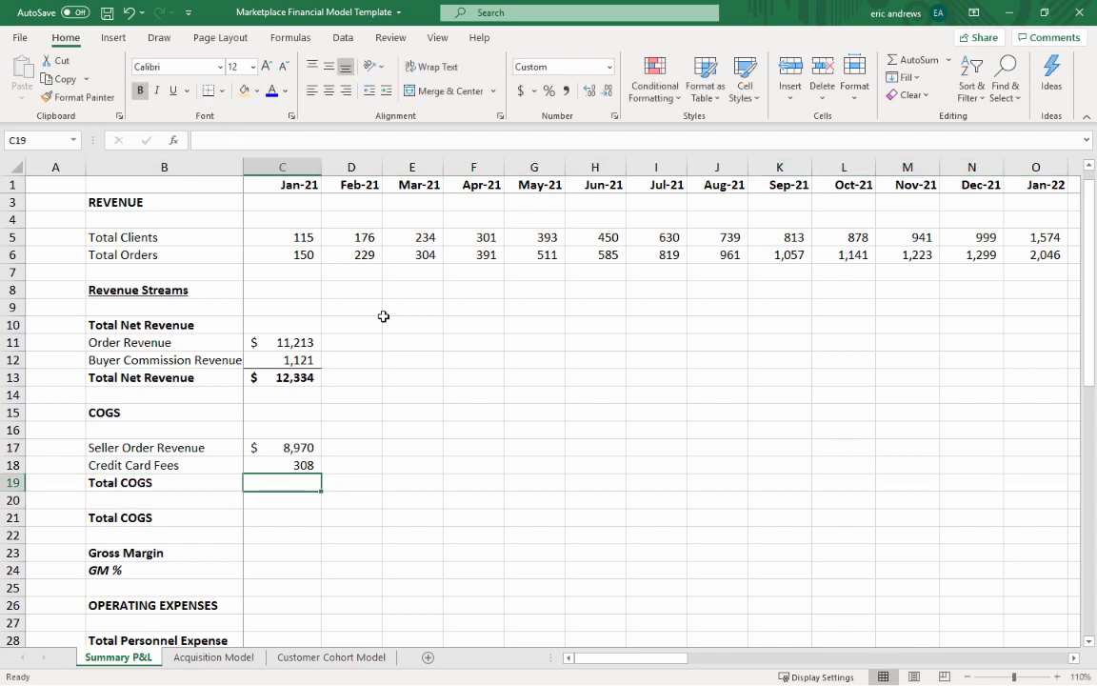
pyautogui.write('=sum(')
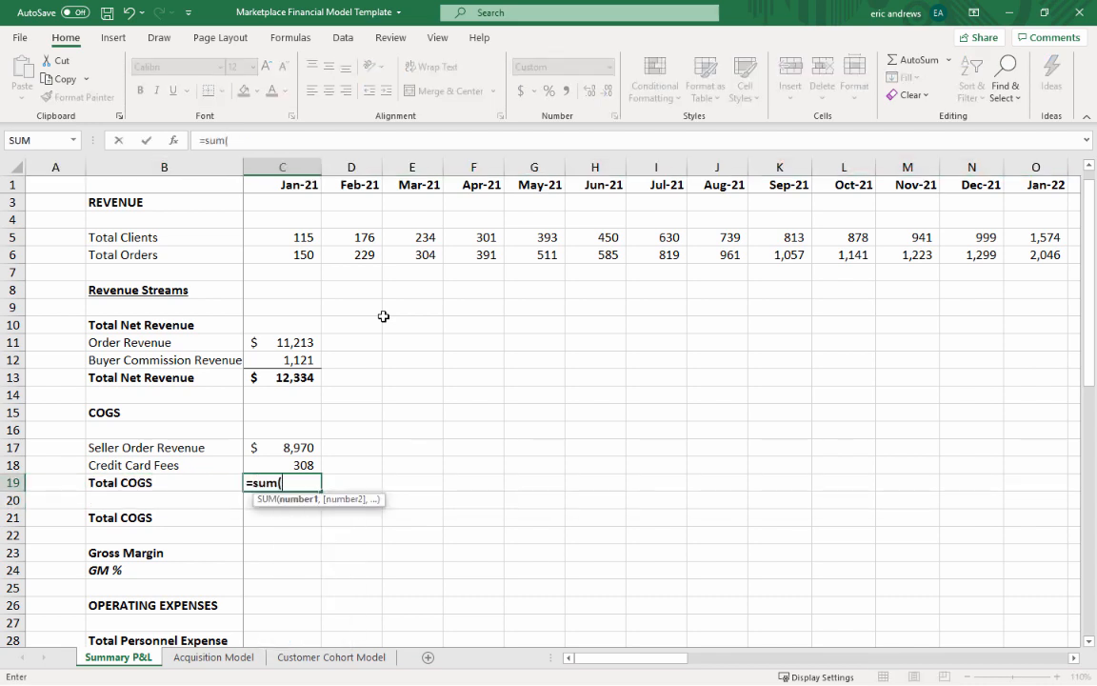
pyautogui.press('Up')
pyautogui.hotkey('shift', 'Up')
pyautogui.press('Return')
# - Format January Total COGS in C19 as dollar accounting with no decimal places
pyautogui.press('Up')
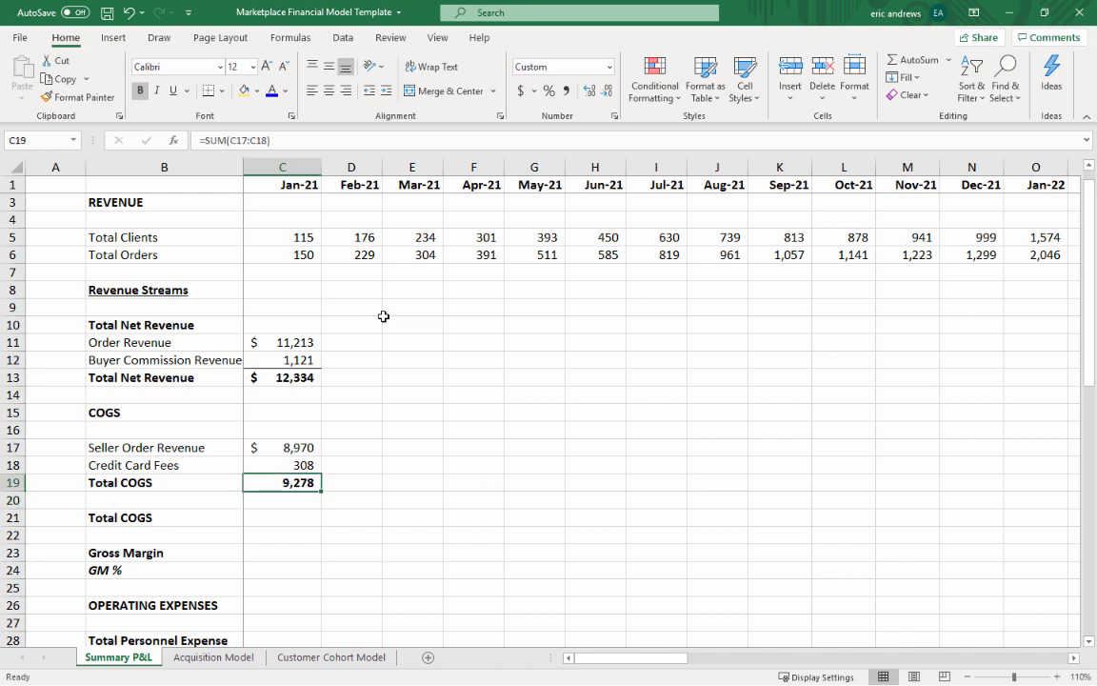
pyautogui.click(519, 91)
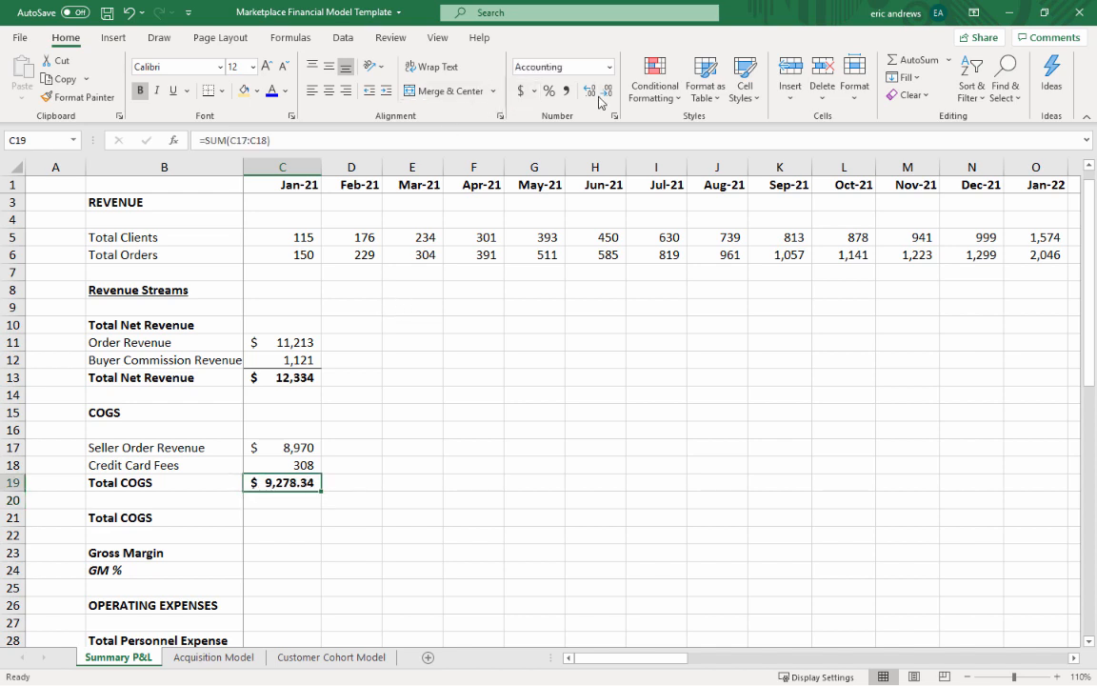
pyautogui.click(607, 95)
pyautogui.click(608, 96)
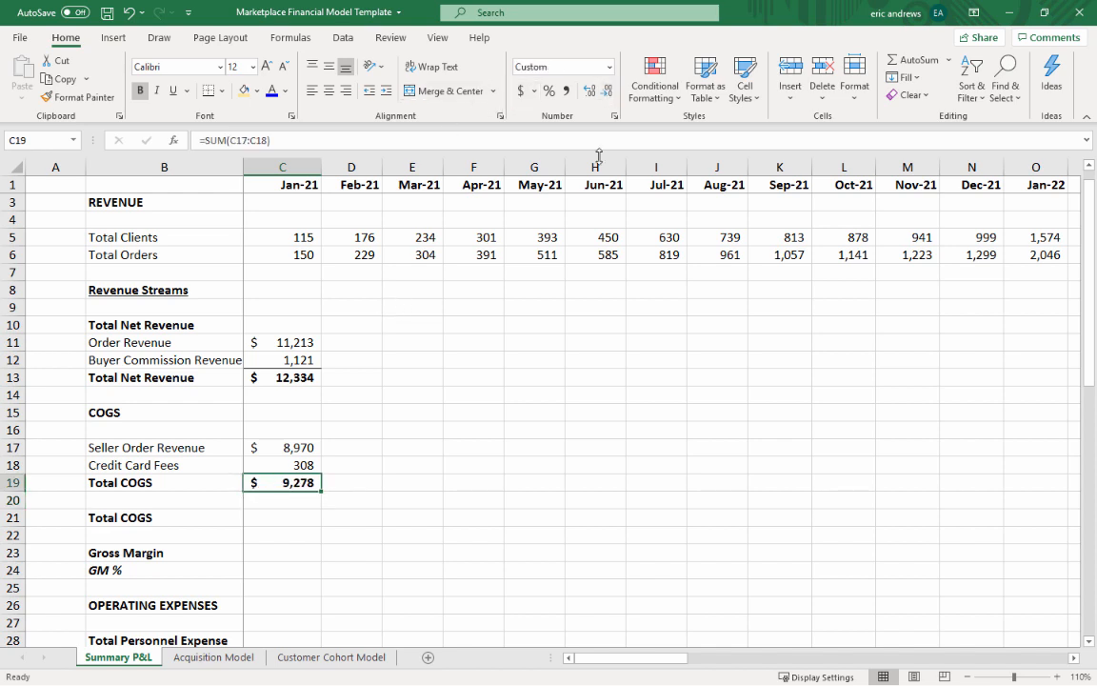
# - Delete rows 21 and 22, containing the duplicate Total COGS label and the blank row beneath it
pyautogui.click(275, 522)
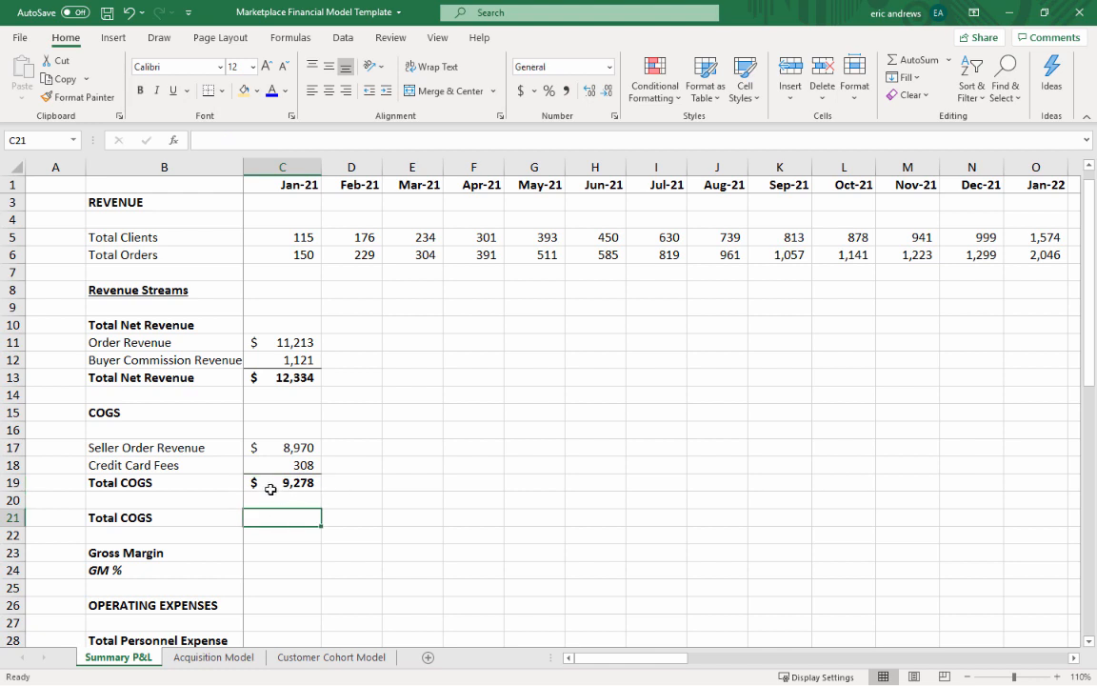
pyautogui.moveTo(16, 517); pyautogui.dragTo(15, 534)
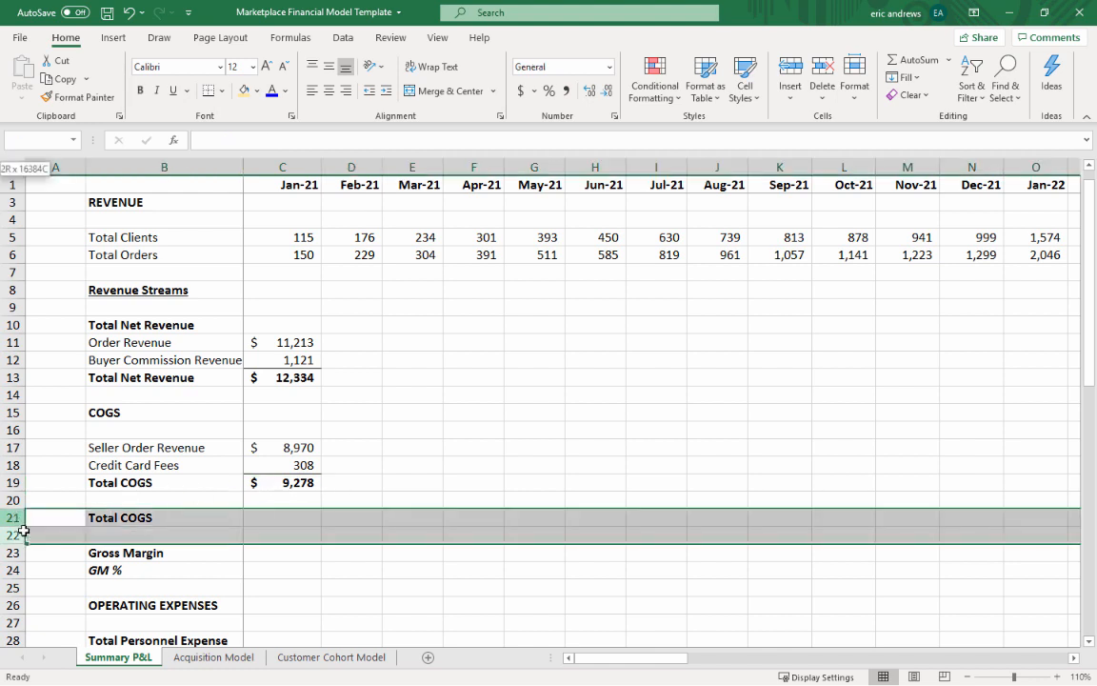
pyautogui.click(825, 70)
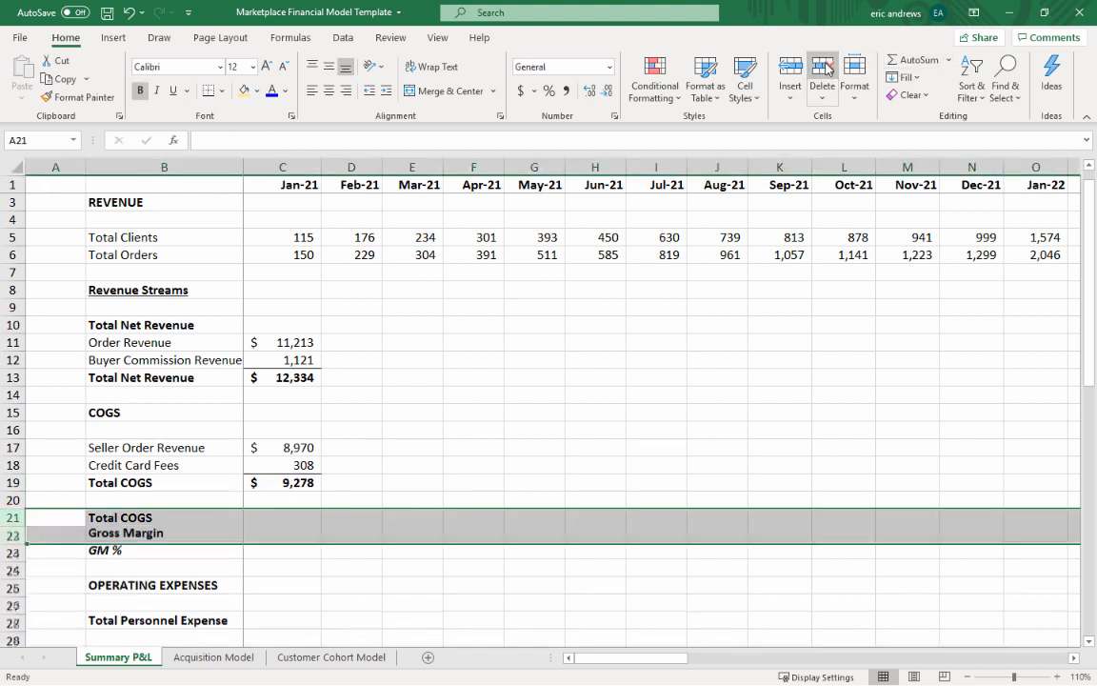
# - Calculate January Gross Margin in C21 as Total Net Revenue minus Total COGS, using =C13-C19
pyautogui.click(279, 515)
pyautogui.write('=')
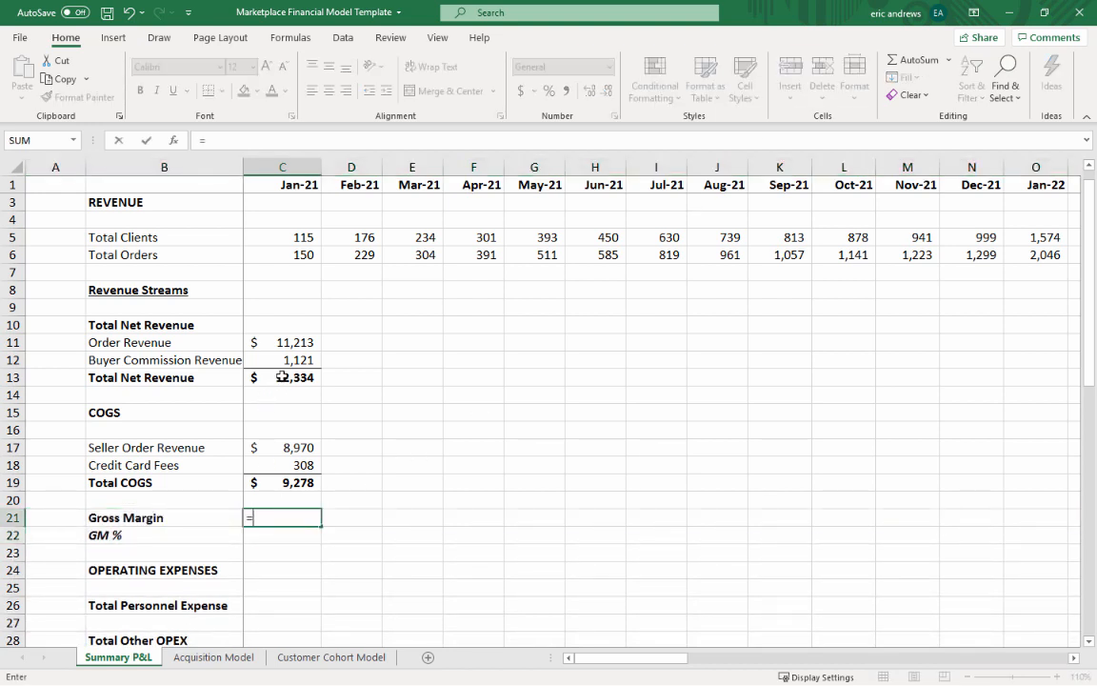
pyautogui.click(285, 377)
pyautogui.write('-')
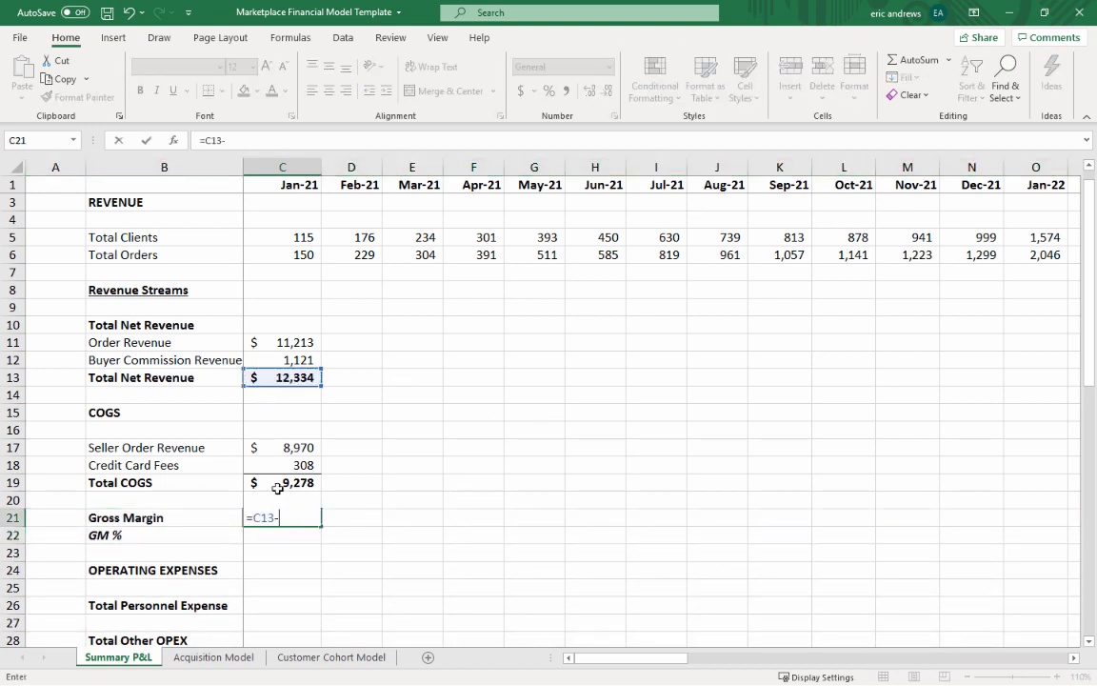
pyautogui.click(282, 489)
pyautogui.hotkey('ctrl', 'Return')
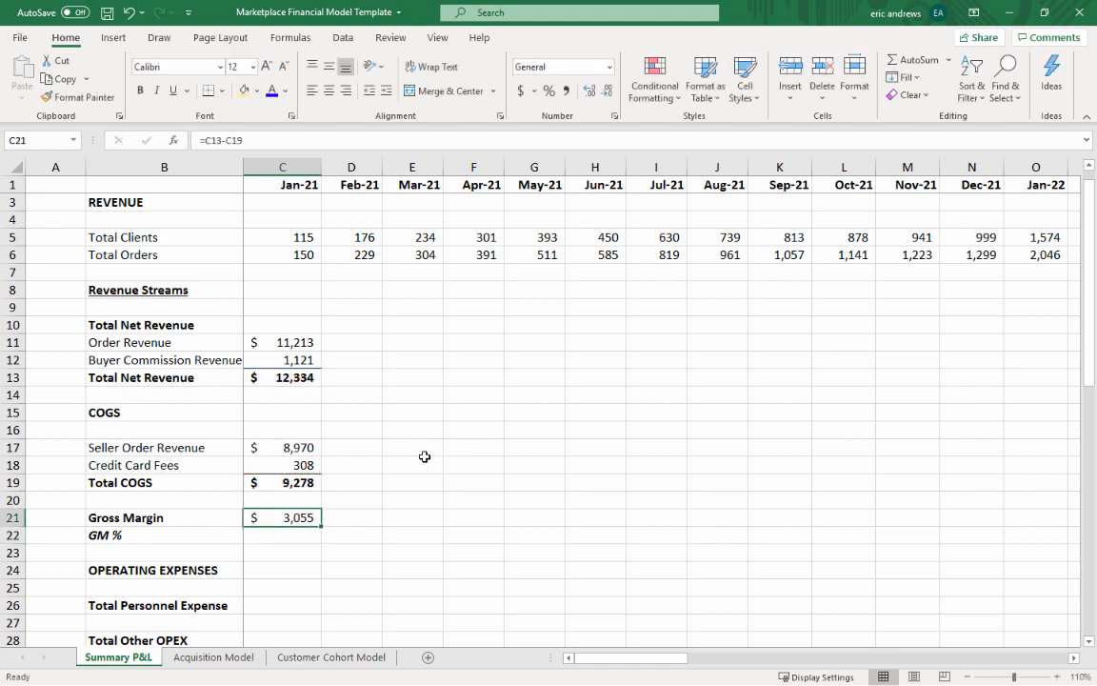
# - Bold the Jan-21 Gross Margin value and calculate GM % below it with the formula =C21/C13
pyautogui.scroll(-1, 393, 465)
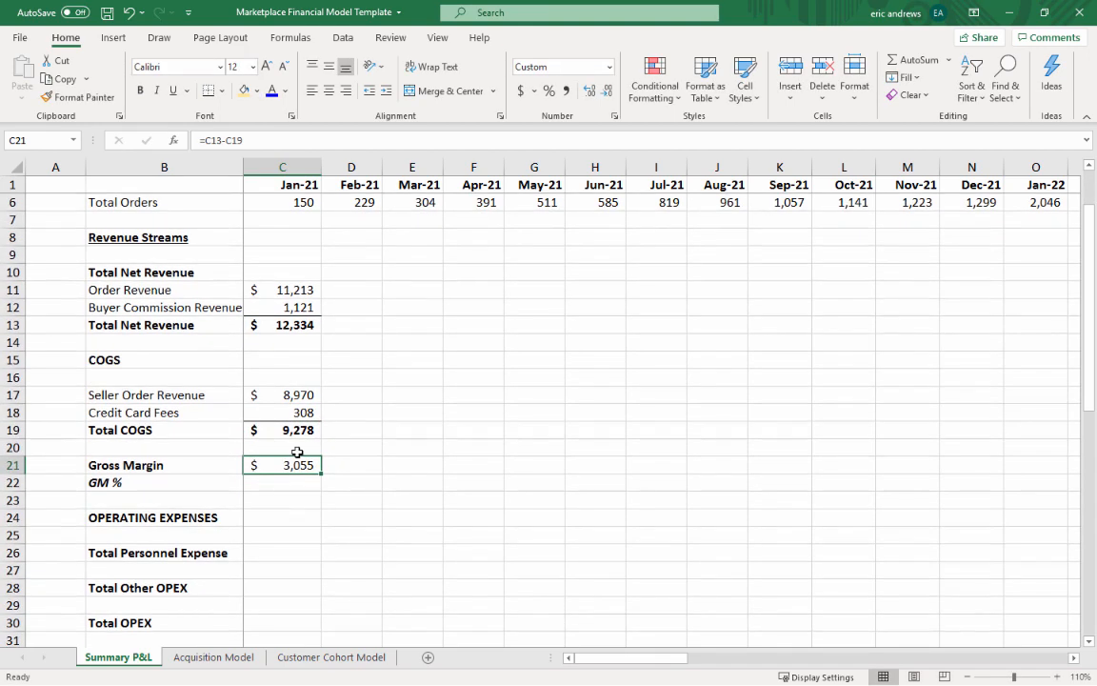
pyautogui.click(140, 90)
pyautogui.press('Return')
pyautogui.write('=')
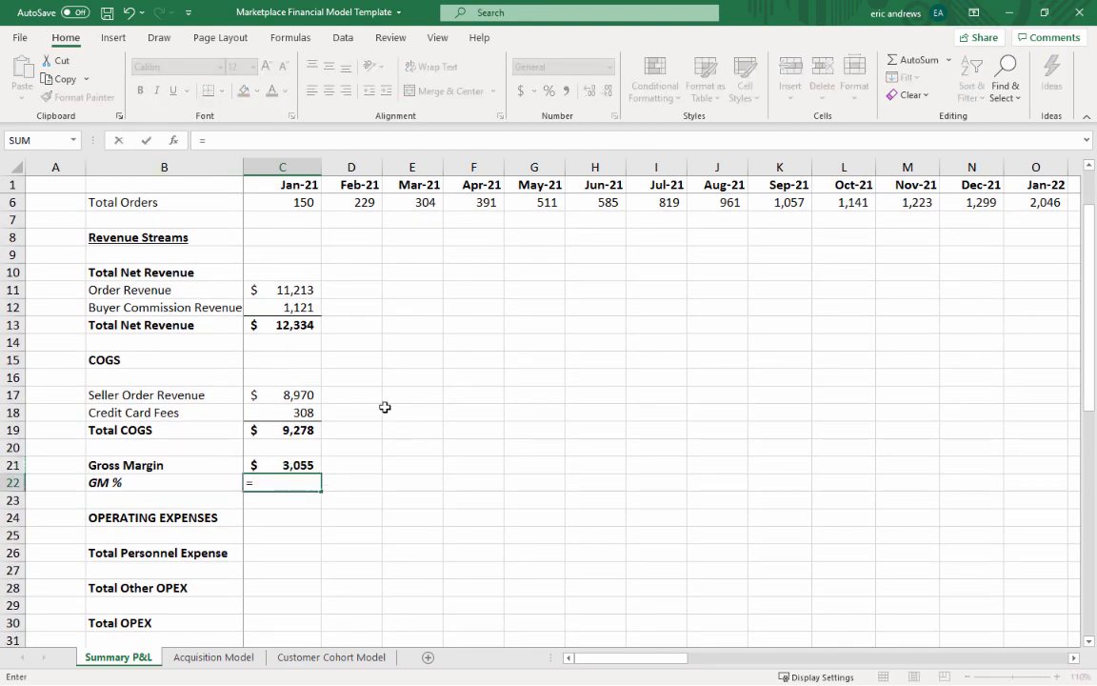
pyautogui.press('Up')
pyautogui.write('/')
pyautogui.click(282, 325)
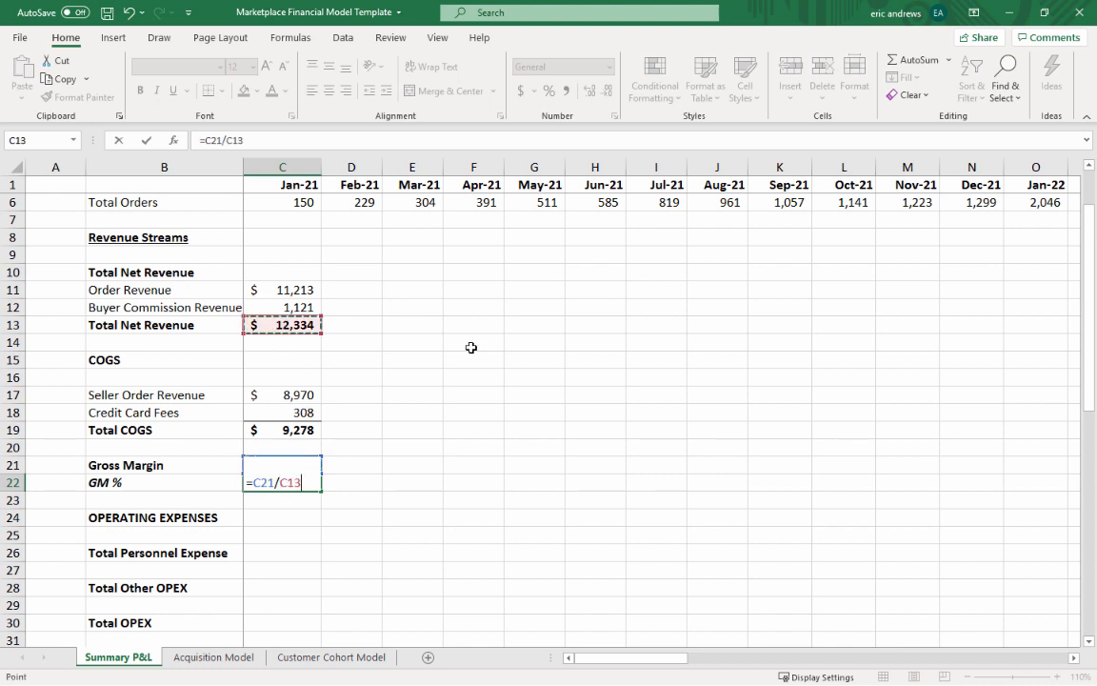
pyautogui.press('Return')
# - Format the Jan-21 GM % value as a percentage with one decimal place
pyautogui.press('Up')
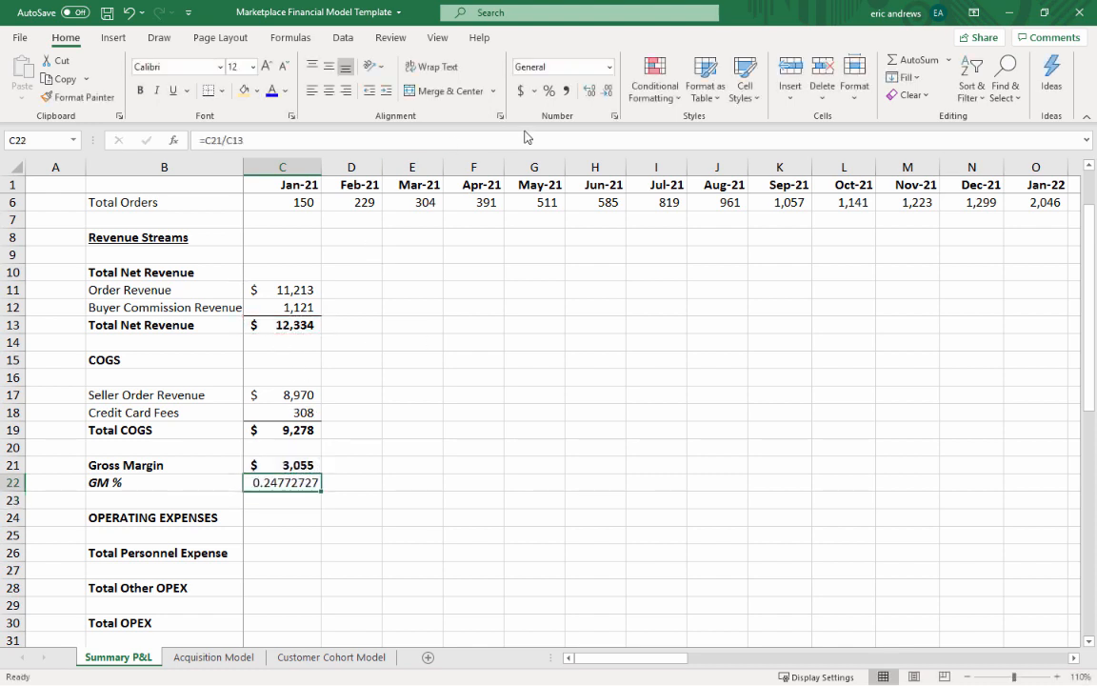
pyautogui.click(549, 91)
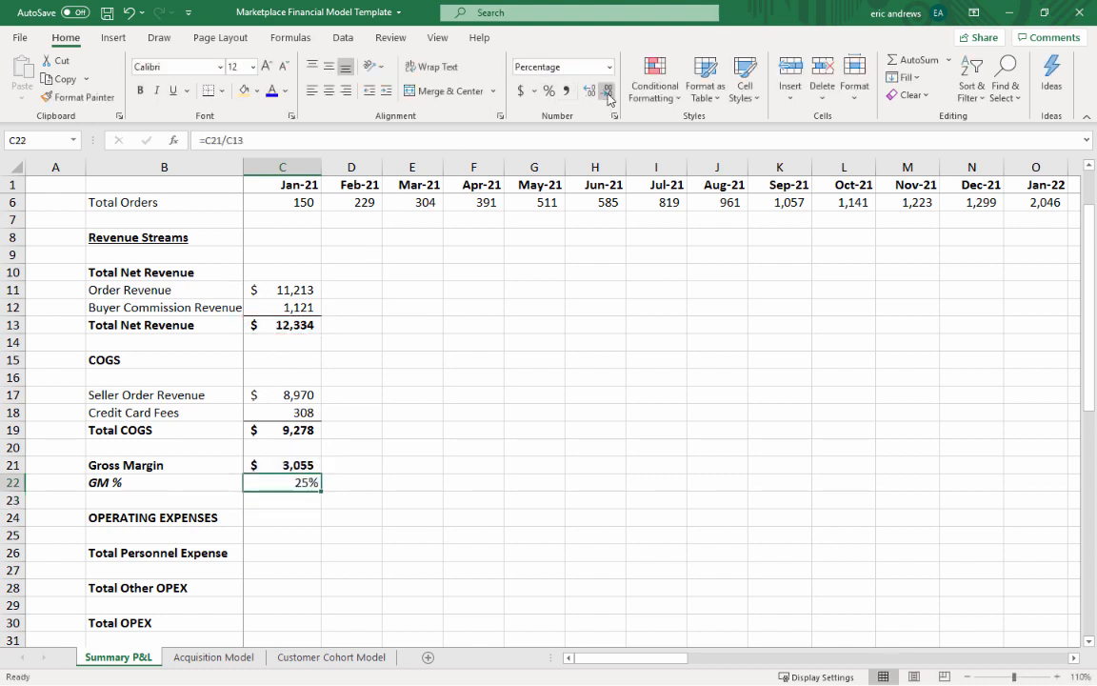
pyautogui.click(606, 94)
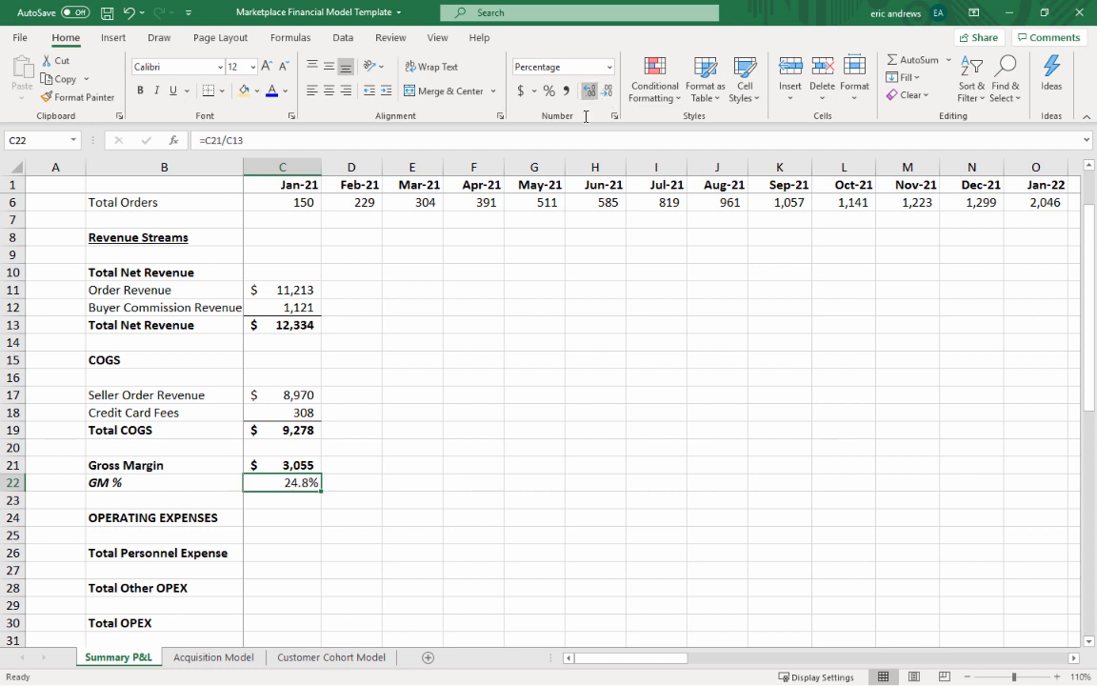
# - Review the Jan-21 Total Net Revenue, Gross Margin and GM % figures in the summary P&L
pyautogui.click(289, 328)
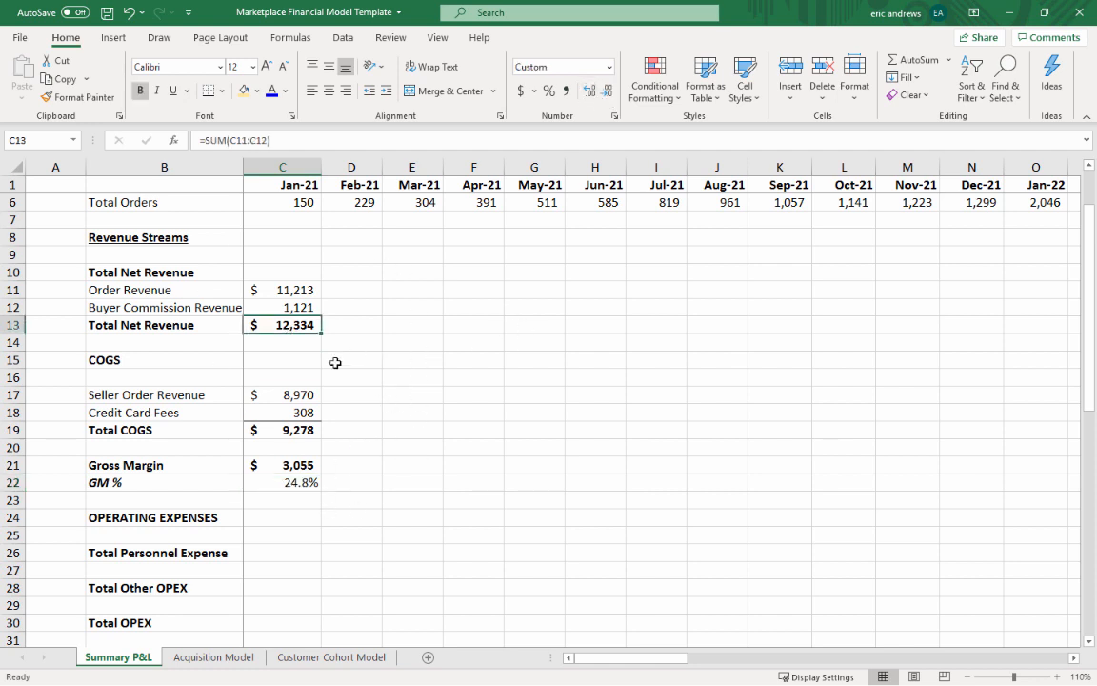
pyautogui.moveTo(282, 462); pyautogui.dragTo(294, 482)
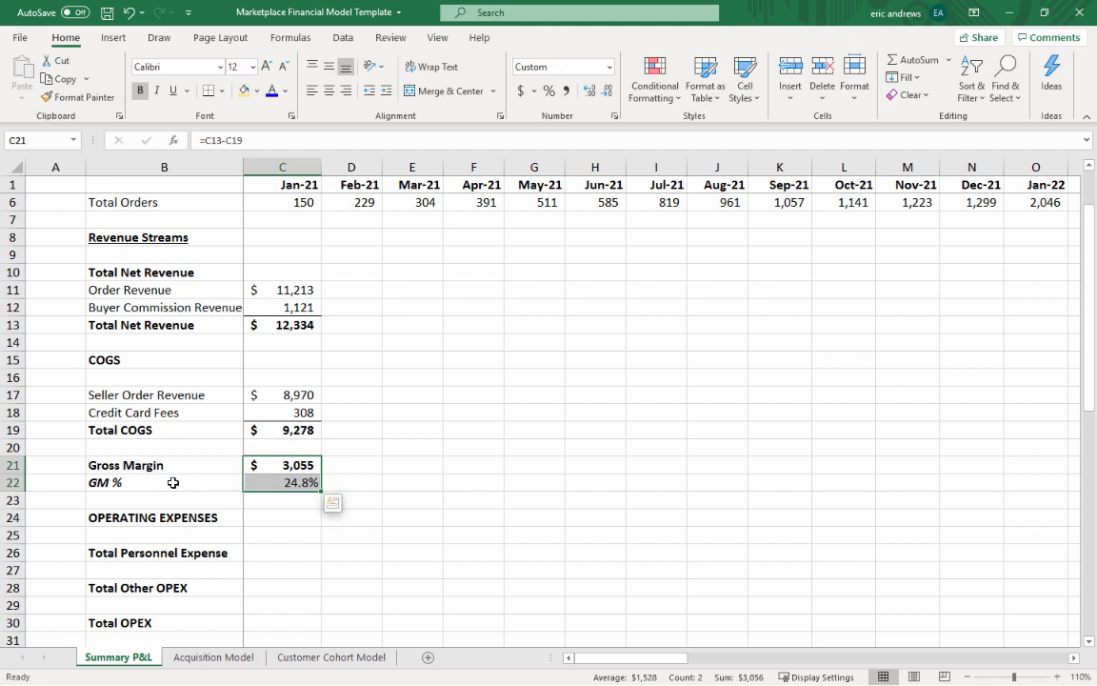
pyautogui.click(237, 481)
pyautogui.click(267, 479)
pyautogui.click(274, 467)
pyautogui.click(174, 468)
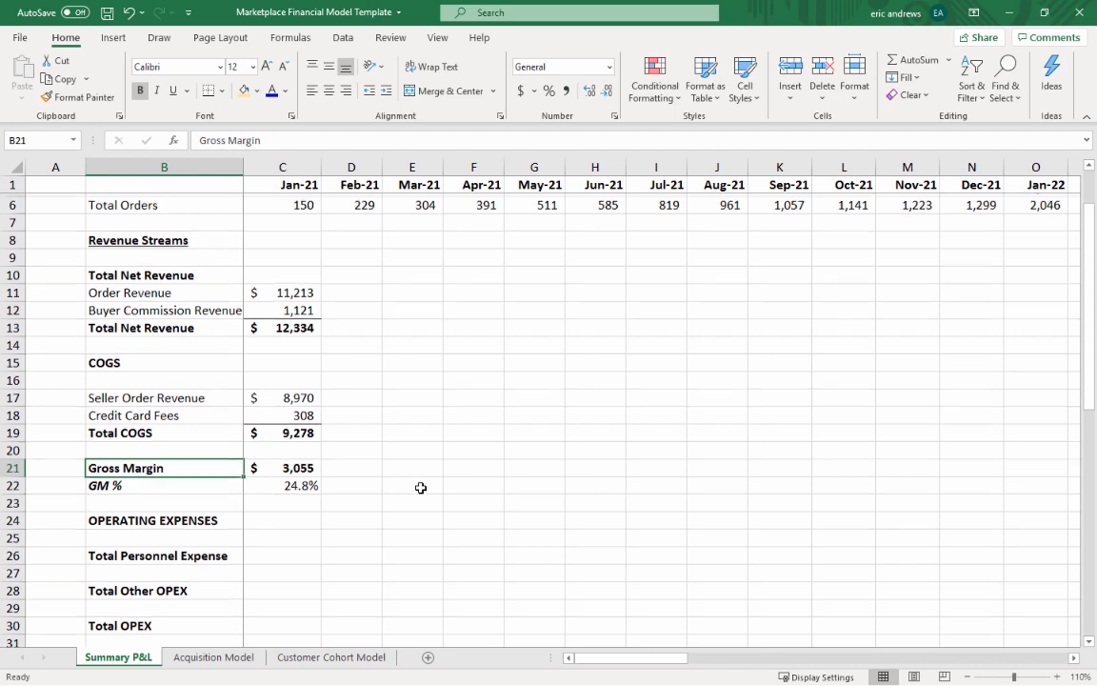
pyautogui.scroll(2, 261, 416)
pyautogui.scroll(-2, 284, 486)
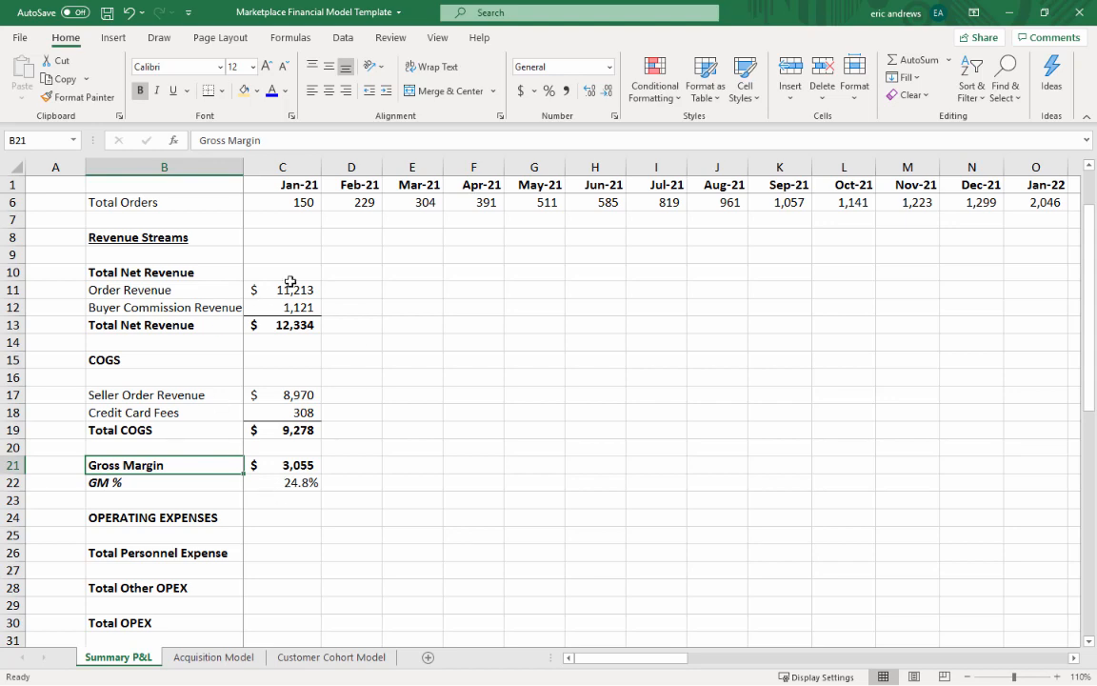
# - Format the entire GM % row as italic without bold
pyautogui.scroll(-1, 289, 447)
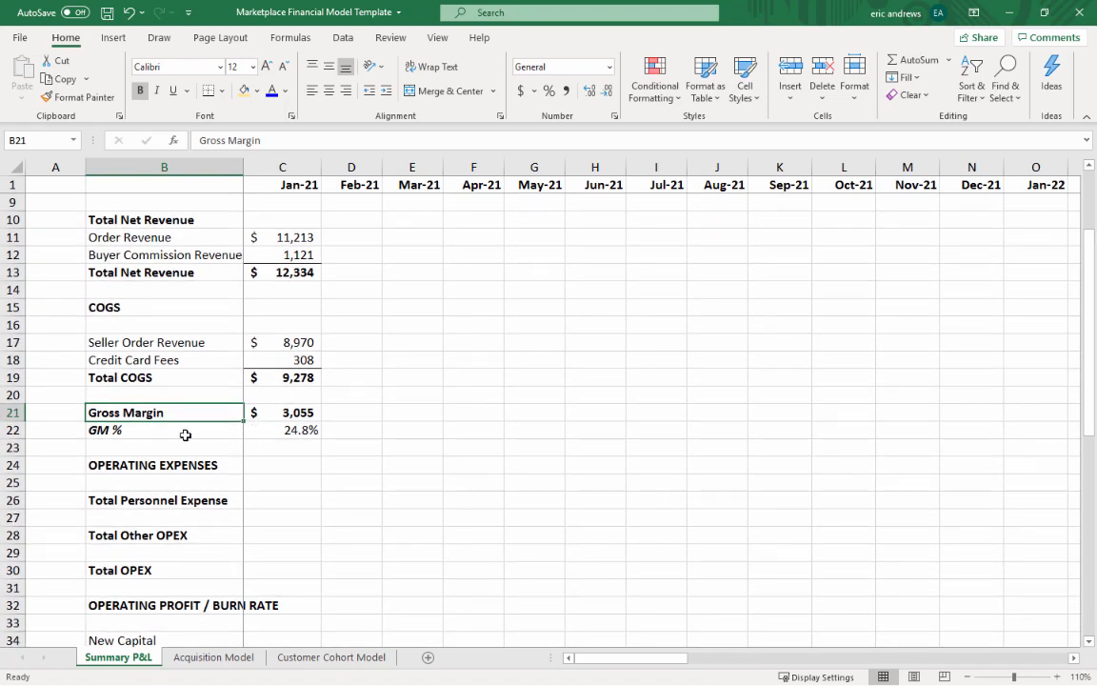
pyautogui.click(289, 434)
pyautogui.click(15, 430)
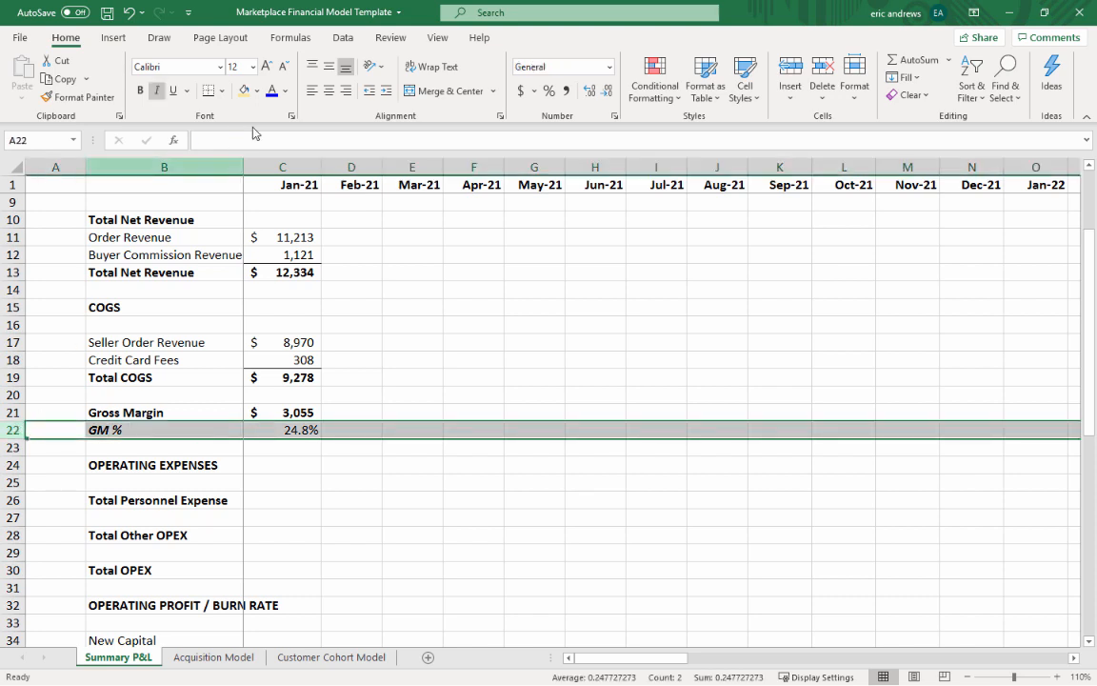
pyautogui.click(155, 95)
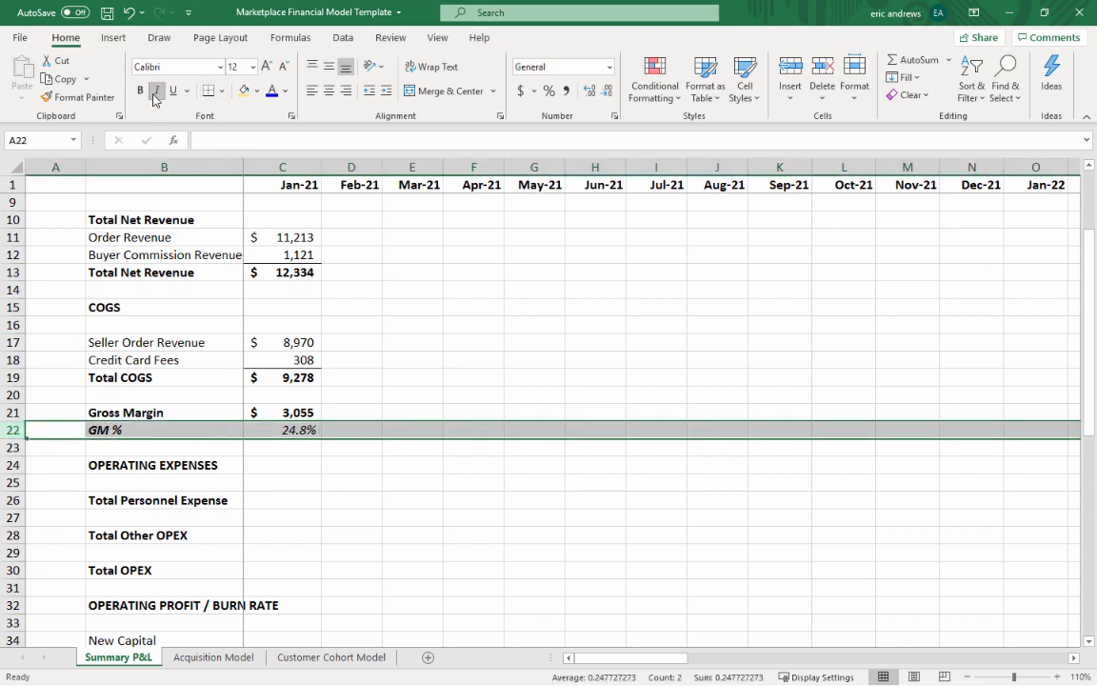
pyautogui.click(141, 93)
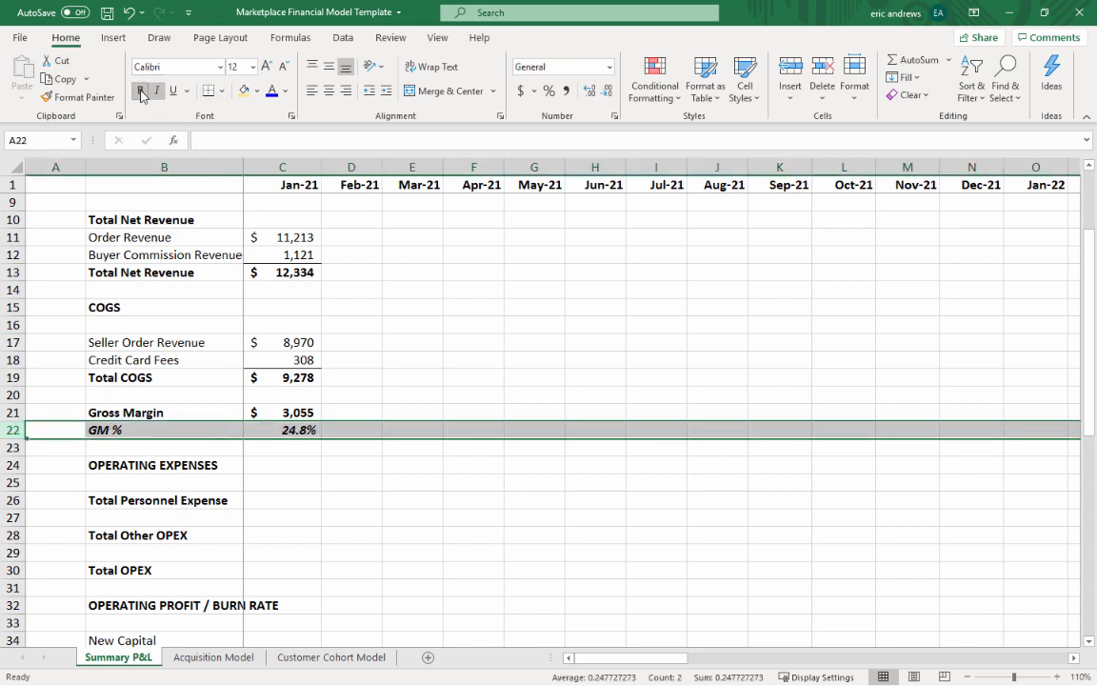
# - Examine the Operating Expenses labels from Total Personnel Expense down to Total OPEX
pyautogui.click(138, 486)
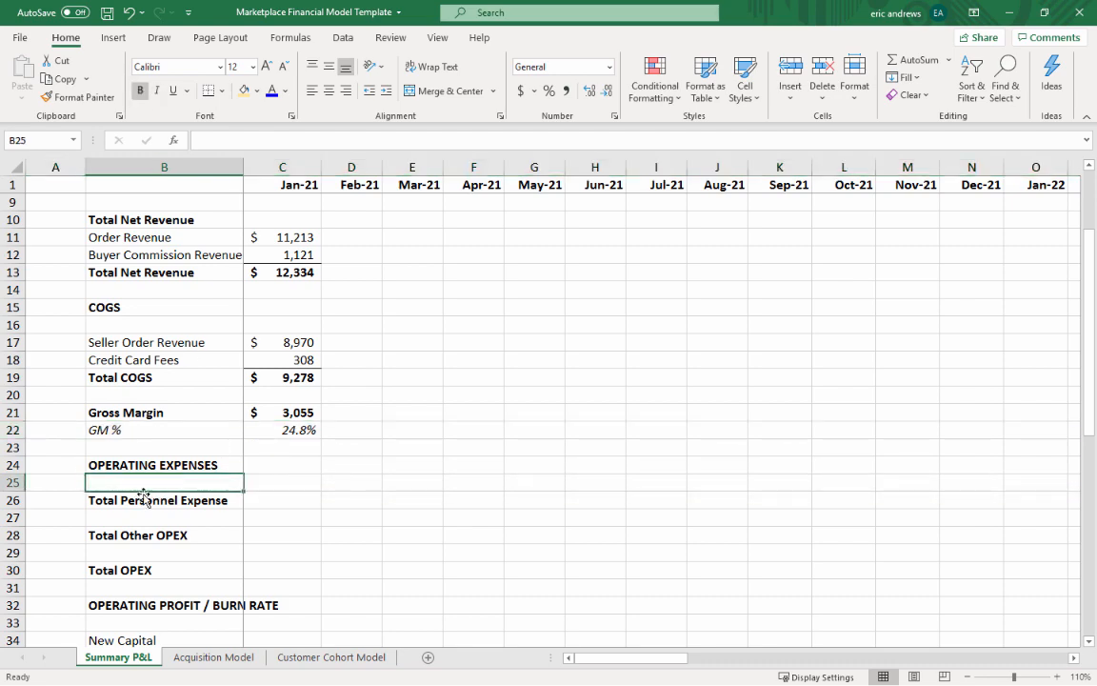
pyautogui.scroll(-1, 143, 488)
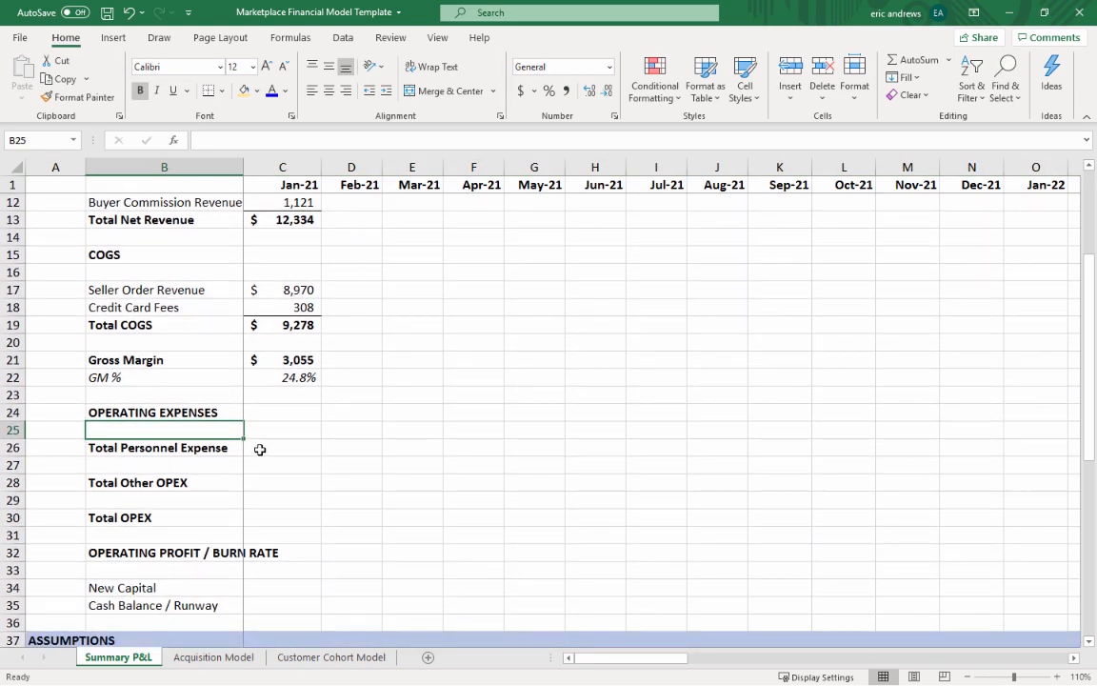
pyautogui.click(207, 463)
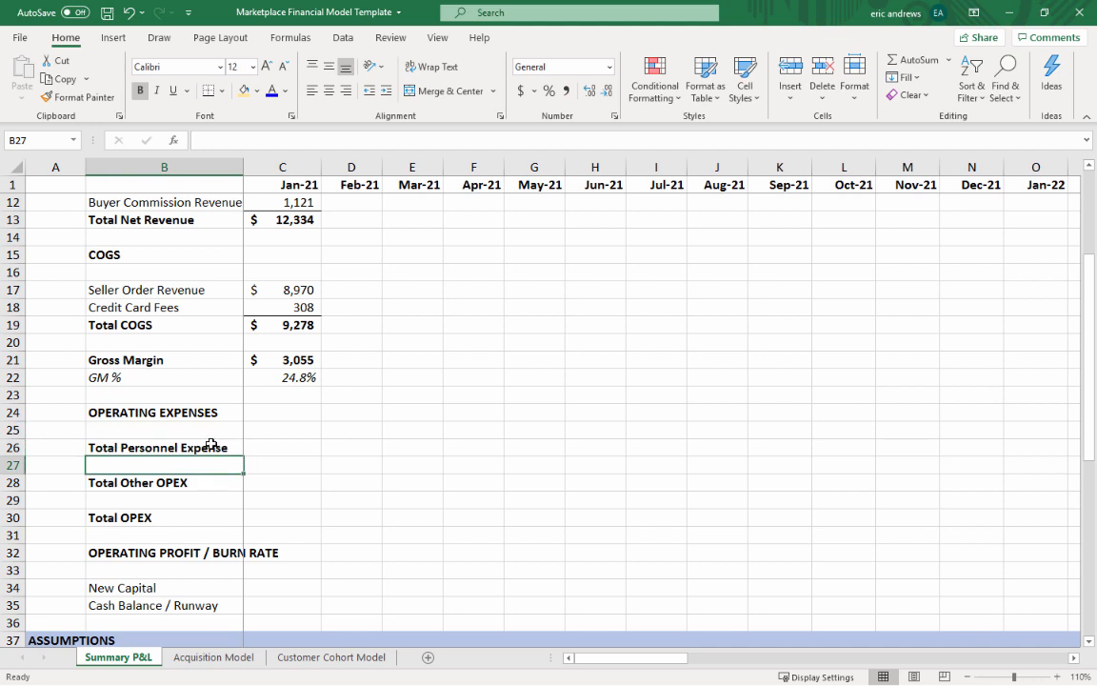
pyautogui.click(209, 444)
pyautogui.click(185, 412)
pyautogui.moveTo(185, 413)
pyautogui.mouseDown()
pyautogui.moveTo(185, 485)
pyautogui.moveTo(190, 467)
pyautogui.mouseUp()
pyautogui.click(188, 450)
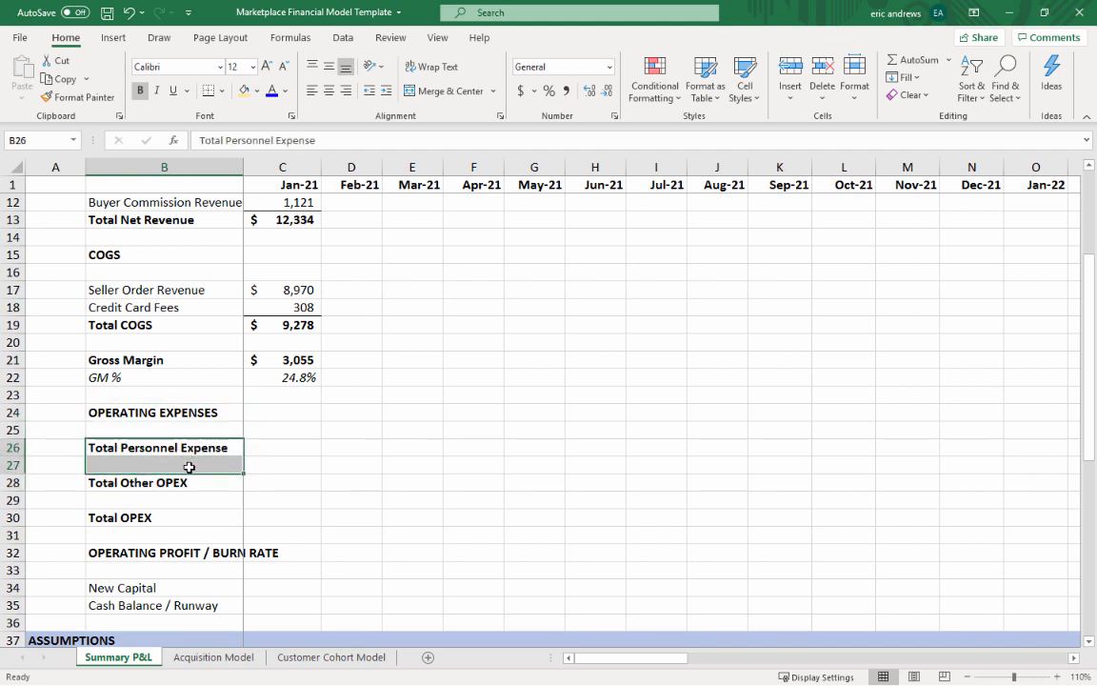
pyautogui.click(172, 481)
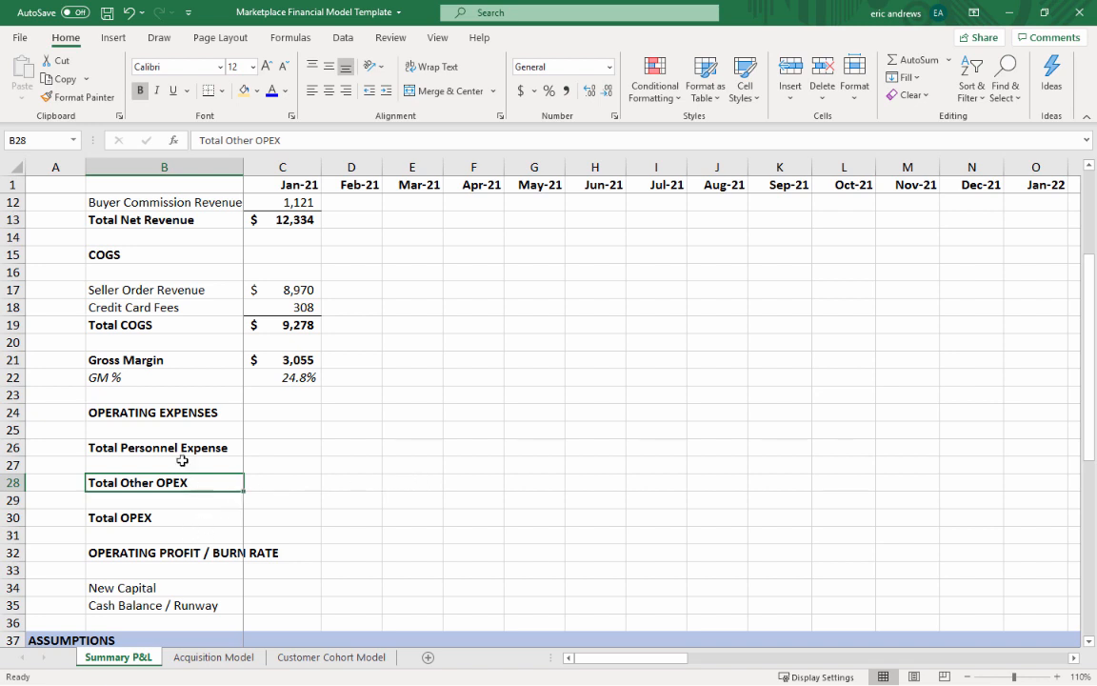
pyautogui.moveTo(178, 446); pyautogui.dragTo(191, 506)
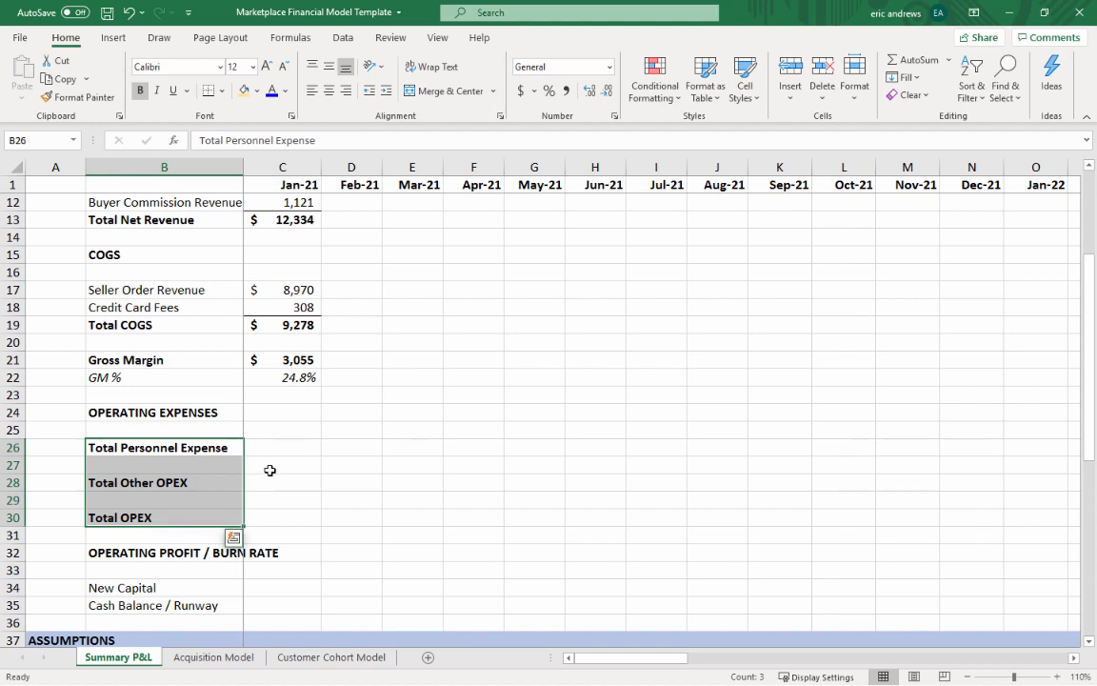
# - Insert three blank rows at row 53 beneath the Headcount heading in the operating expense assumptions
pyautogui.scroll(-2, 264, 472)
pyautogui.scroll(-7, 263, 453)
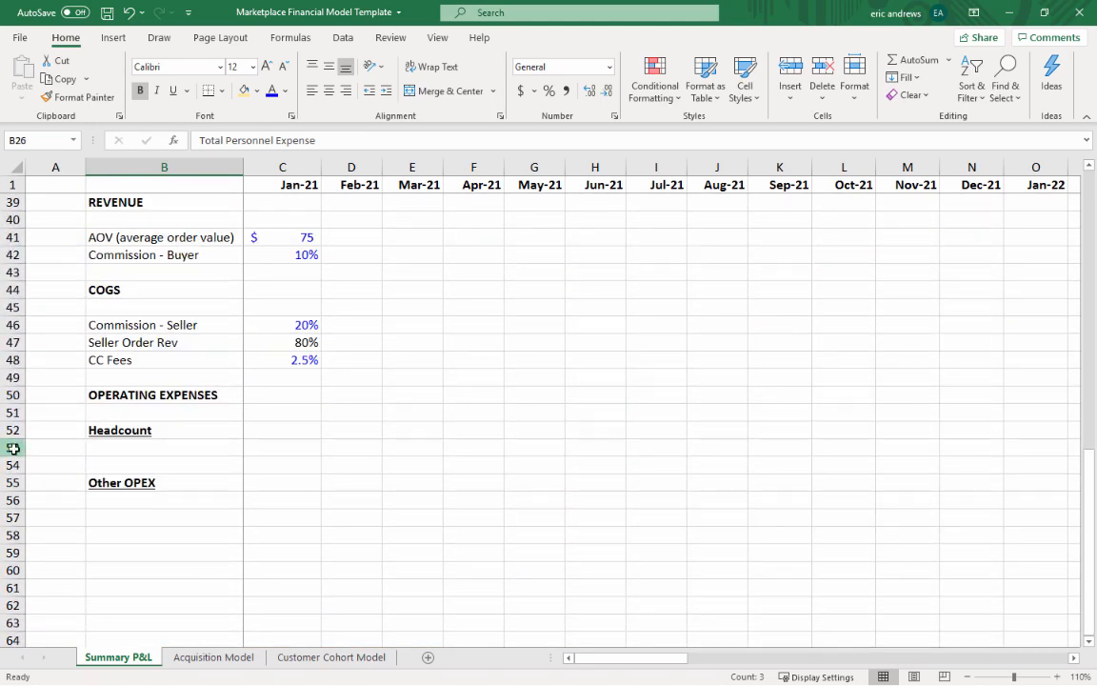
pyautogui.moveTo(13, 448); pyautogui.dragTo(14, 464)
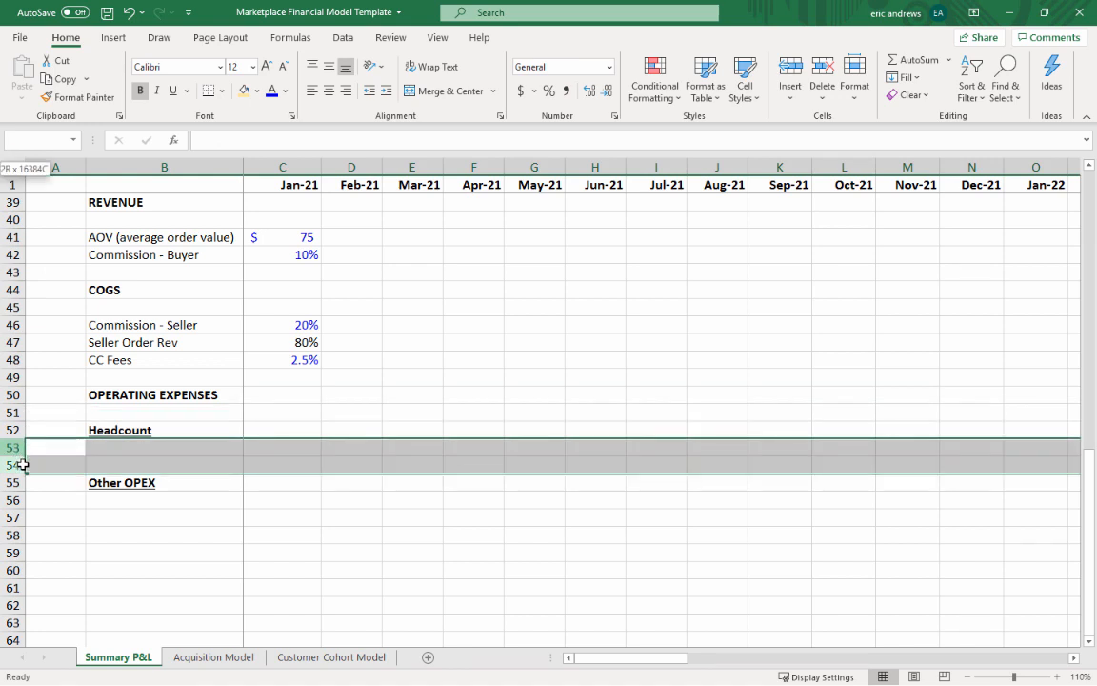
pyautogui.click(784, 70)
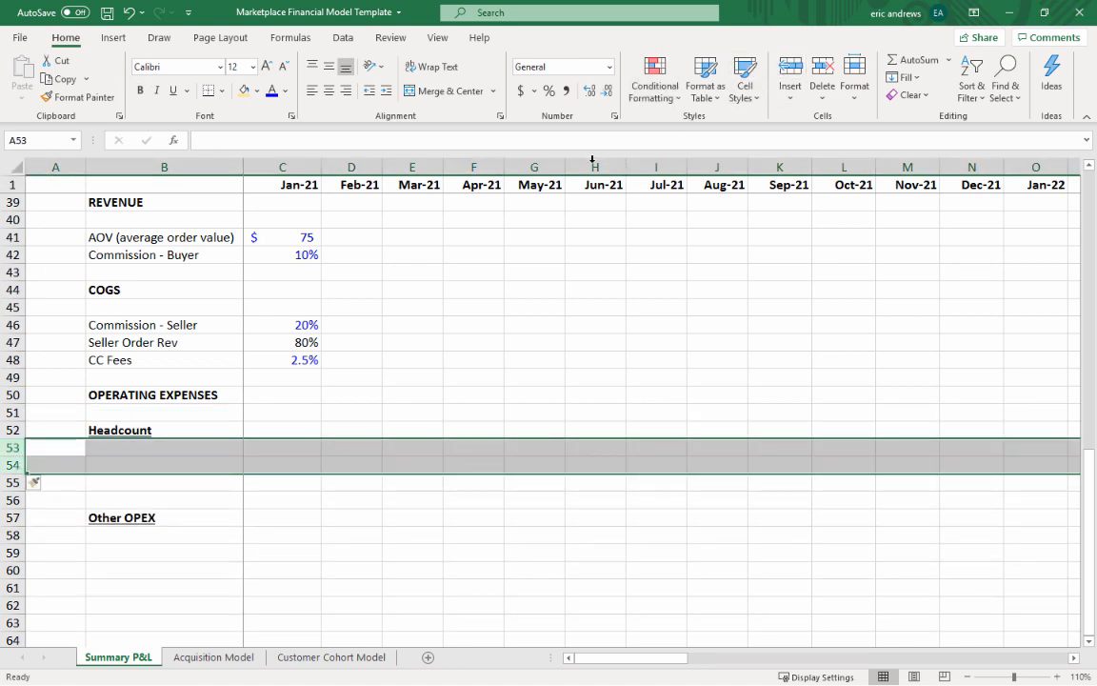
pyautogui.click(17, 448)
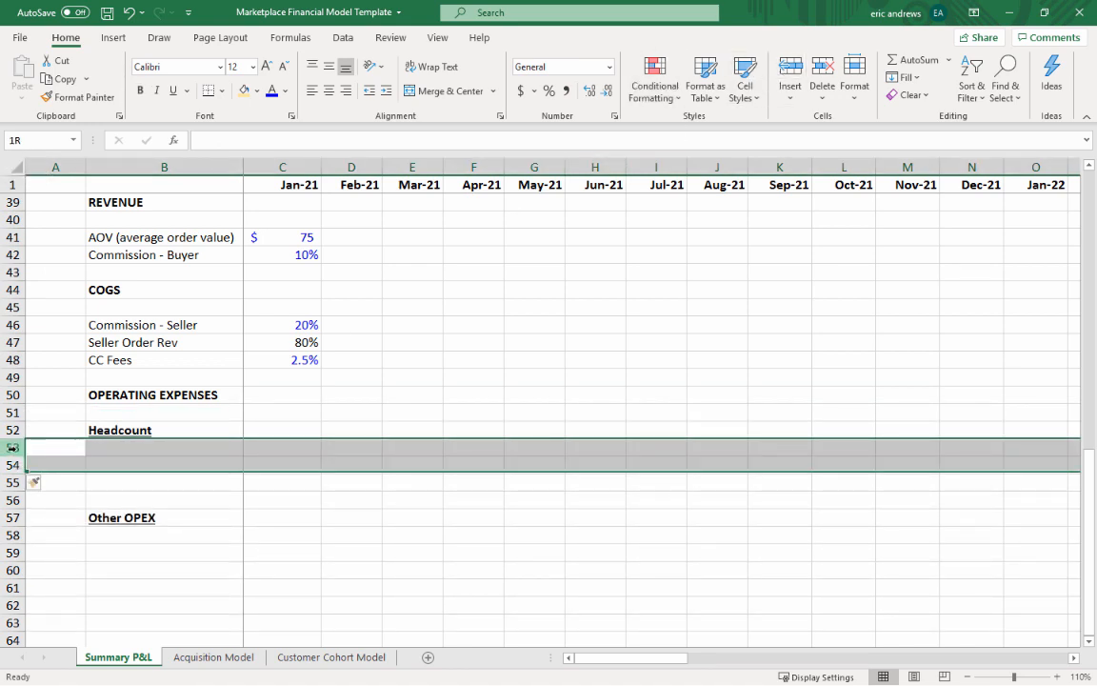
pyautogui.click(789, 70)
pyautogui.click(190, 445)
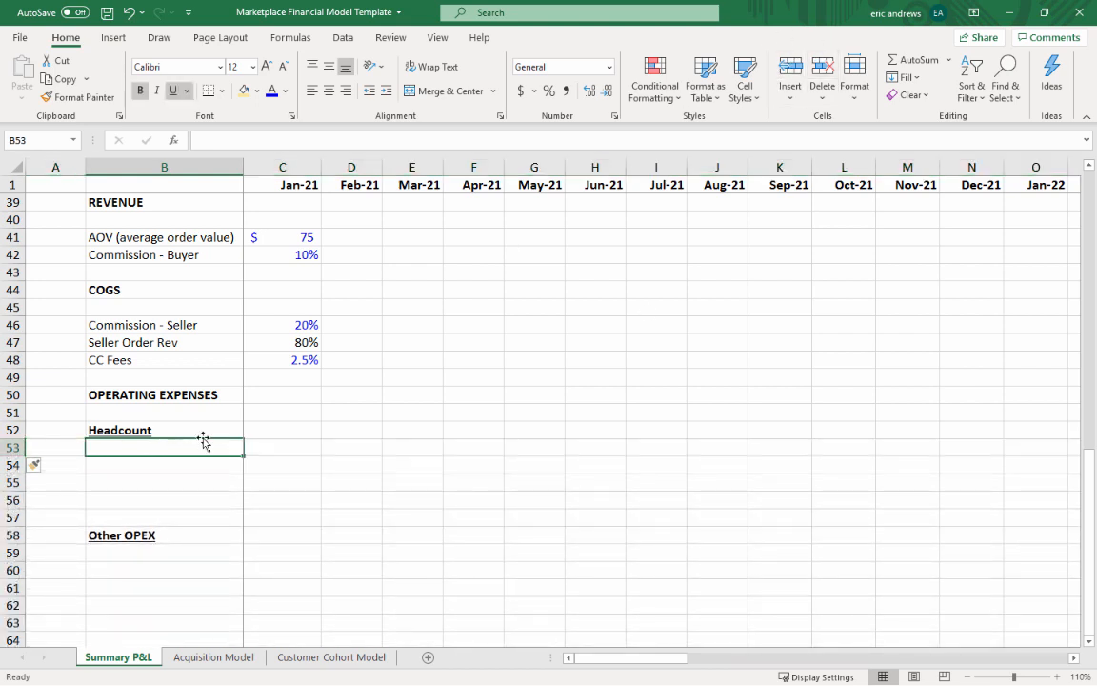
# - Insert three more blank rows at row 55, between the Headcount and Other OPEX headings
pyautogui.hotkey('alt', 'Tab')
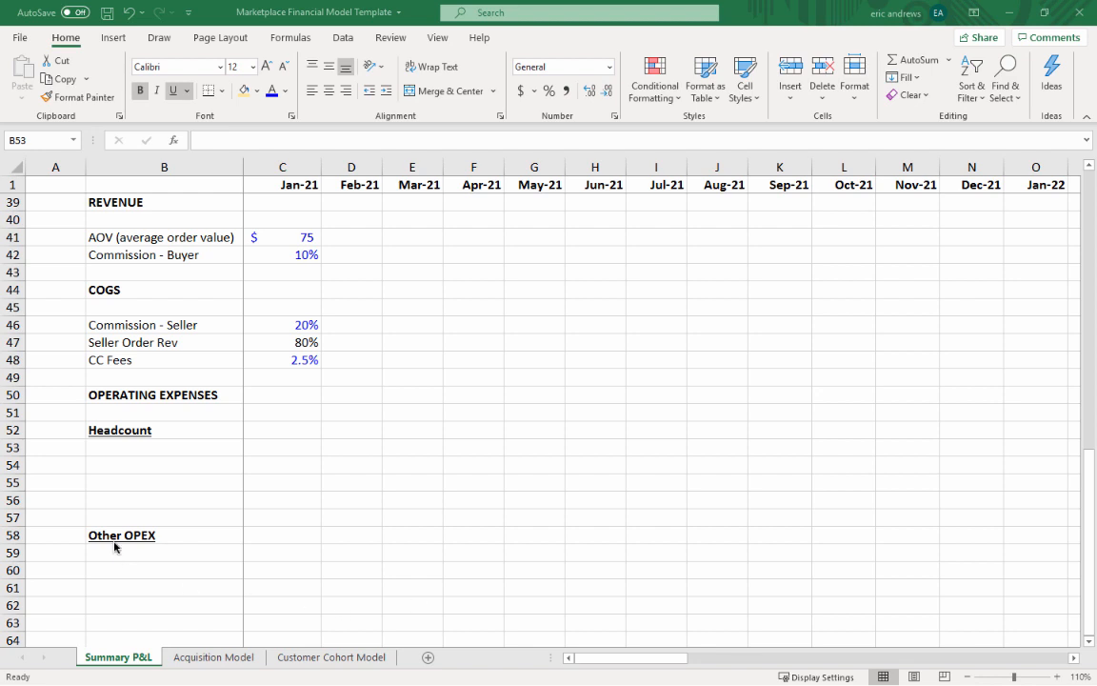
pyautogui.hotkey('alt', 'Tab')
pyautogui.moveTo(12, 481); pyautogui.dragTo(30, 511)
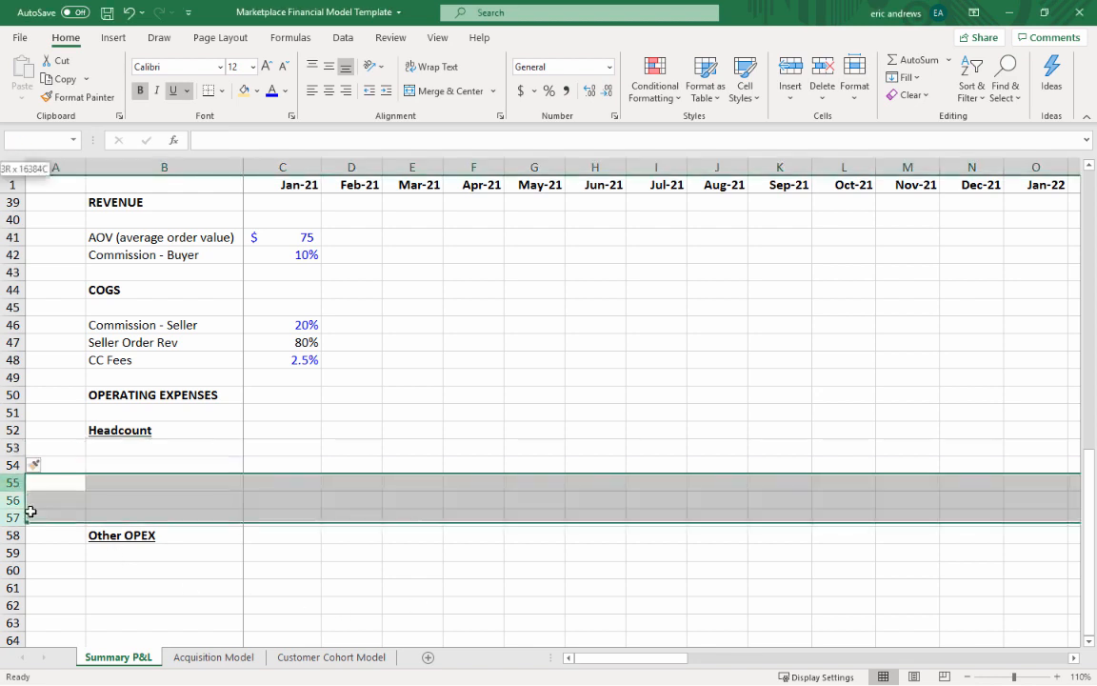
pyautogui.click(788, 72)
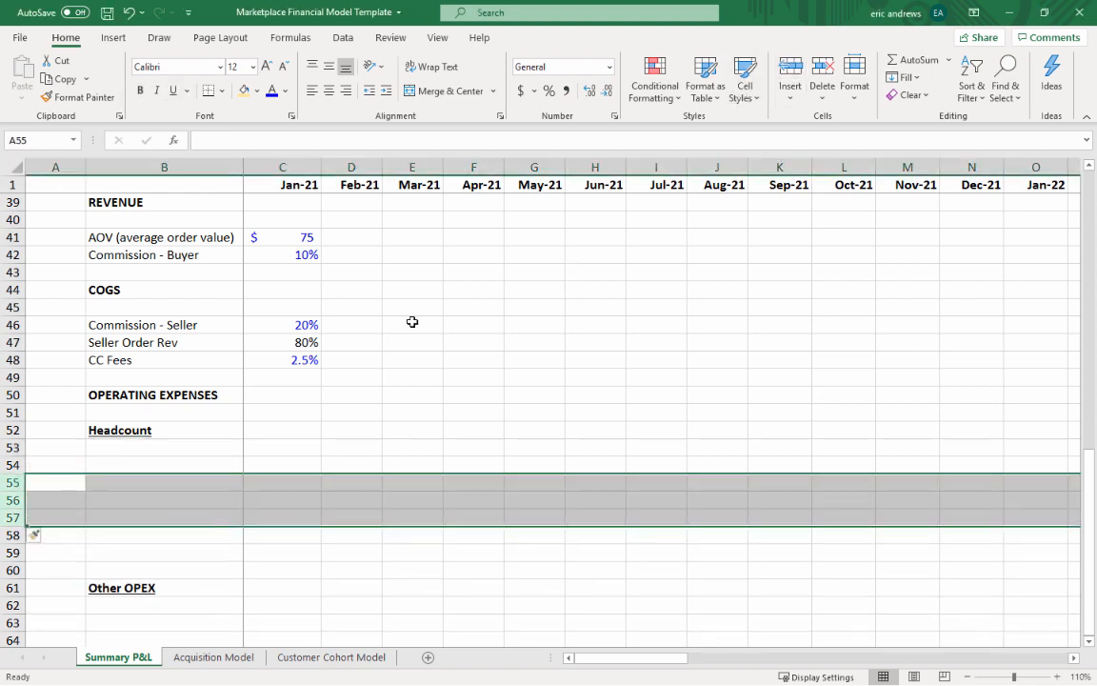
# - Enter the label "Sales / Headcount" in cell B53 under the Headcount heading
pyautogui.click(112, 455)
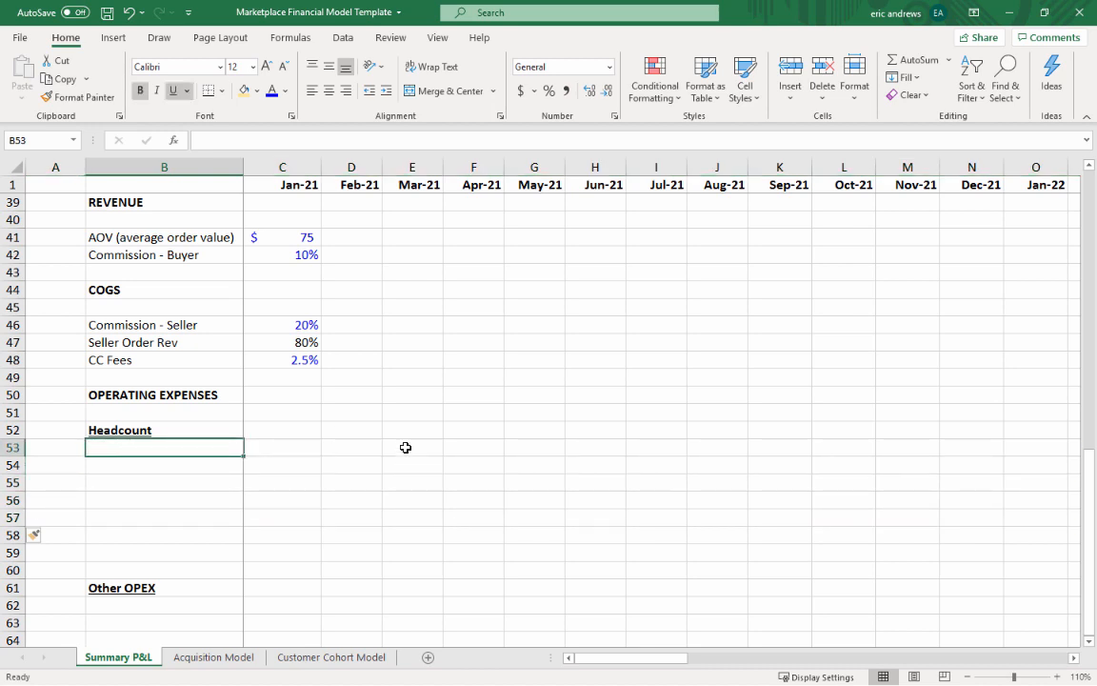
pyautogui.write('Sale')
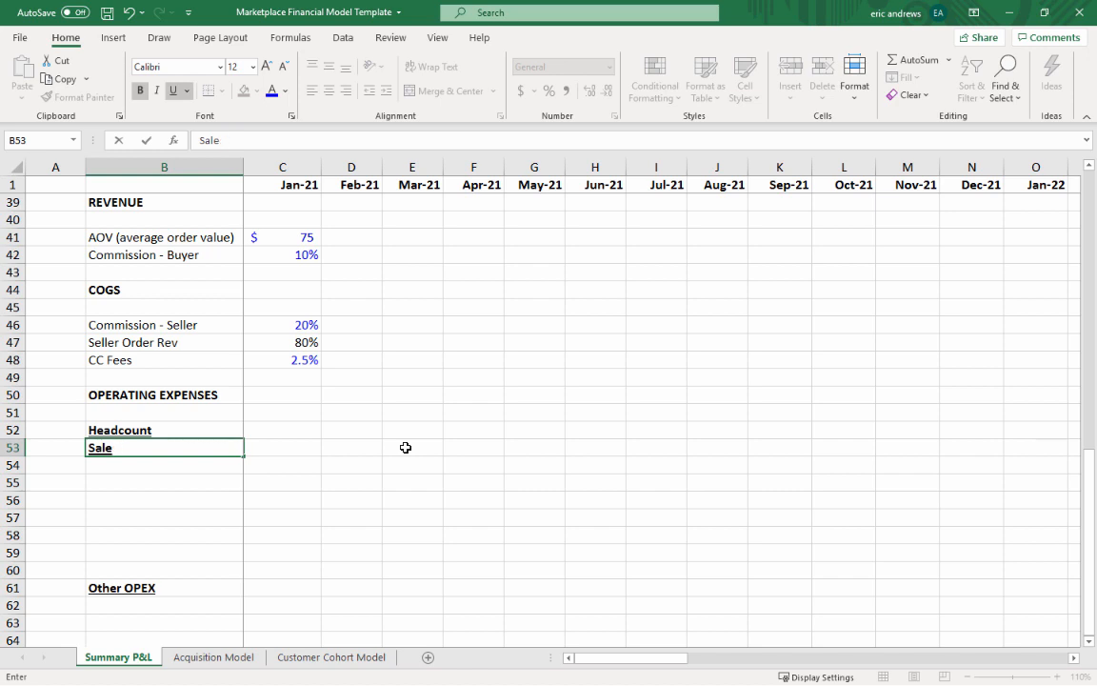
pyautogui.write('s / Headcount')
pyautogui.press('Return')
# - Remove bold and underline formatting from rows 53 to 60 between the Headcount and Other OPEX headings
pyautogui.press('Up')
pyautogui.hotkey('shift', 'space')
pyautogui.hotkey('shift', 'Down')
pyautogui.hotkey('shift', 'Down')
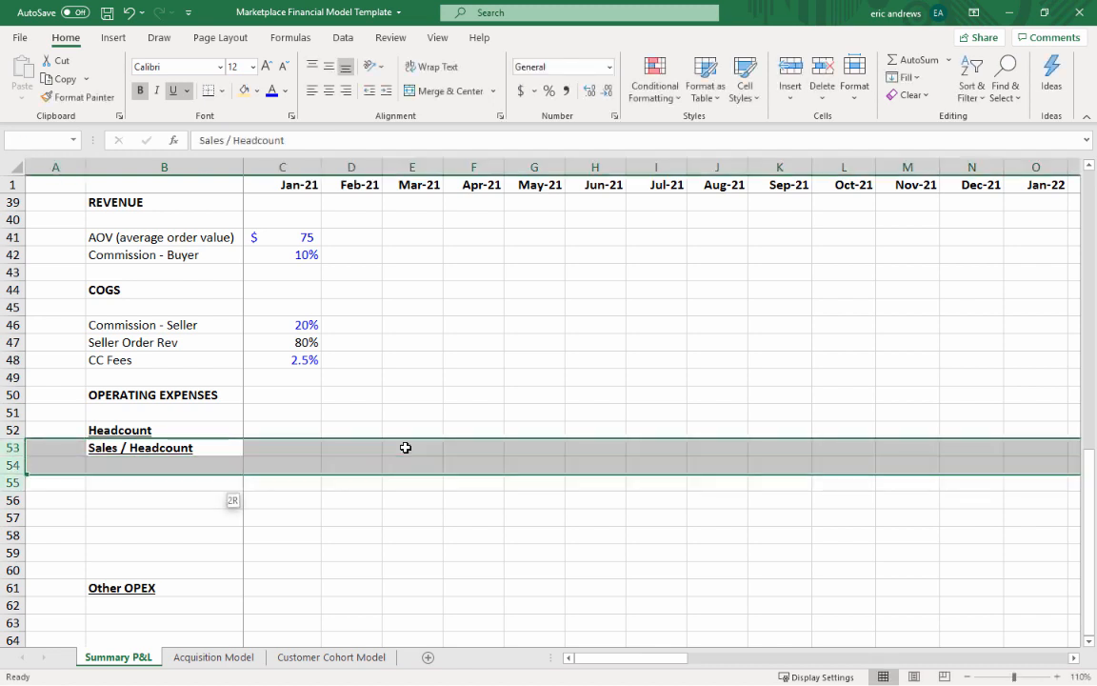
pyautogui.hotkey('shift', 'Down')
pyautogui.hotkey('shift', 'Down')
pyautogui.hotkey('shift', 'Down')
pyautogui.hotkey('shift', 'Down')
pyautogui.hotkey('shift', 'Down')
pyautogui.hotkey('shift', 'Down')
pyautogui.hotkey('ctrl', 'b')
pyautogui.hotkey('ctrl', 'u')
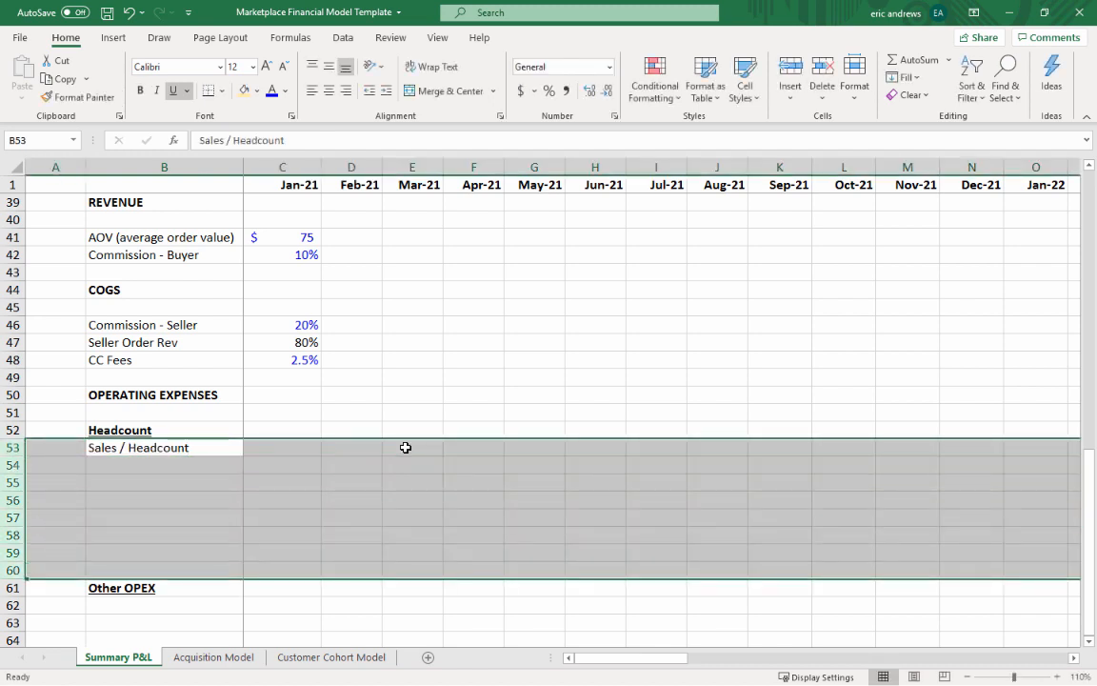
# - Replace the label in cell B53 under the Headcount heading with "Sales / Marketing"
pyautogui.press('Down')
pyautogui.press('Up')
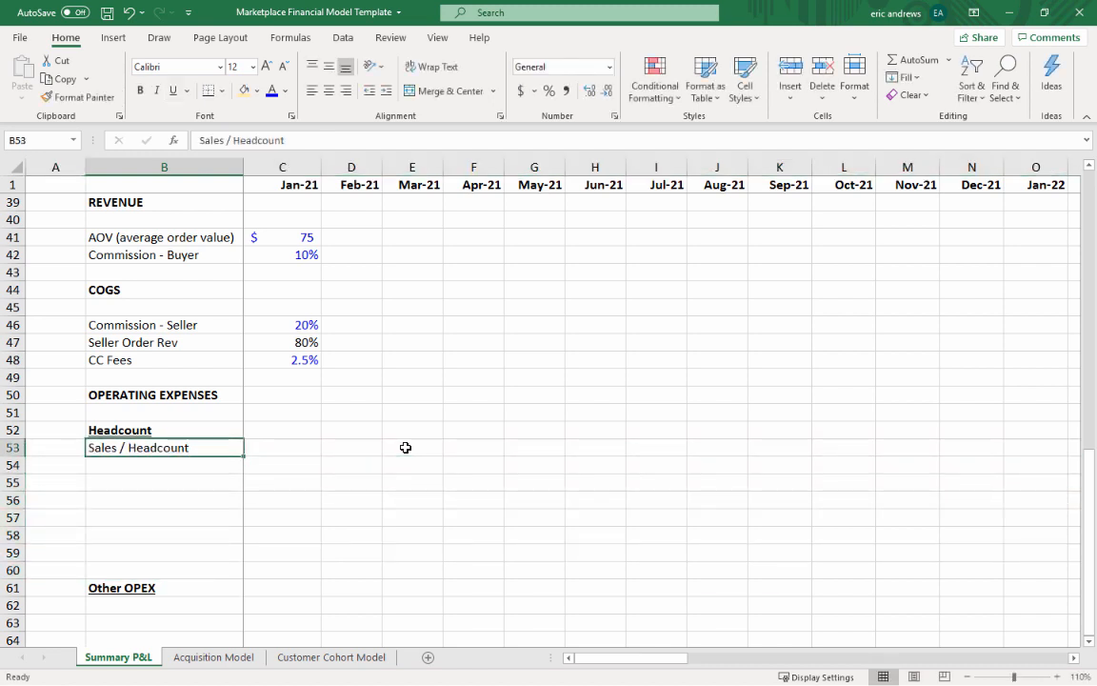
pyautogui.press('Delete')
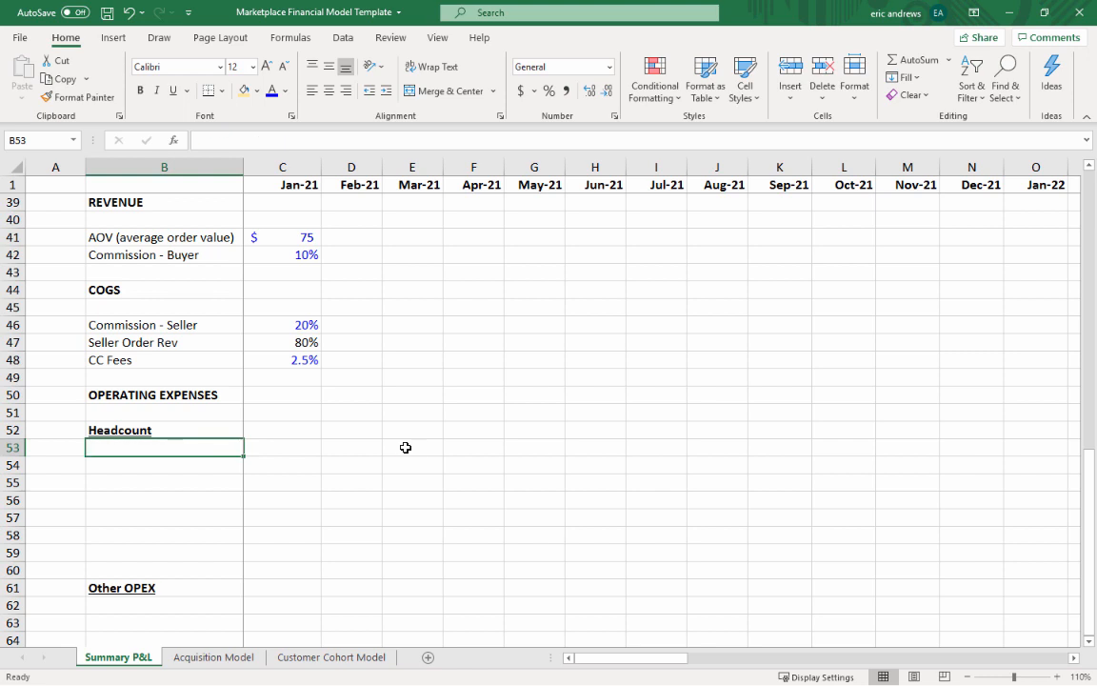
pyautogui.write('Sales / Marketing')
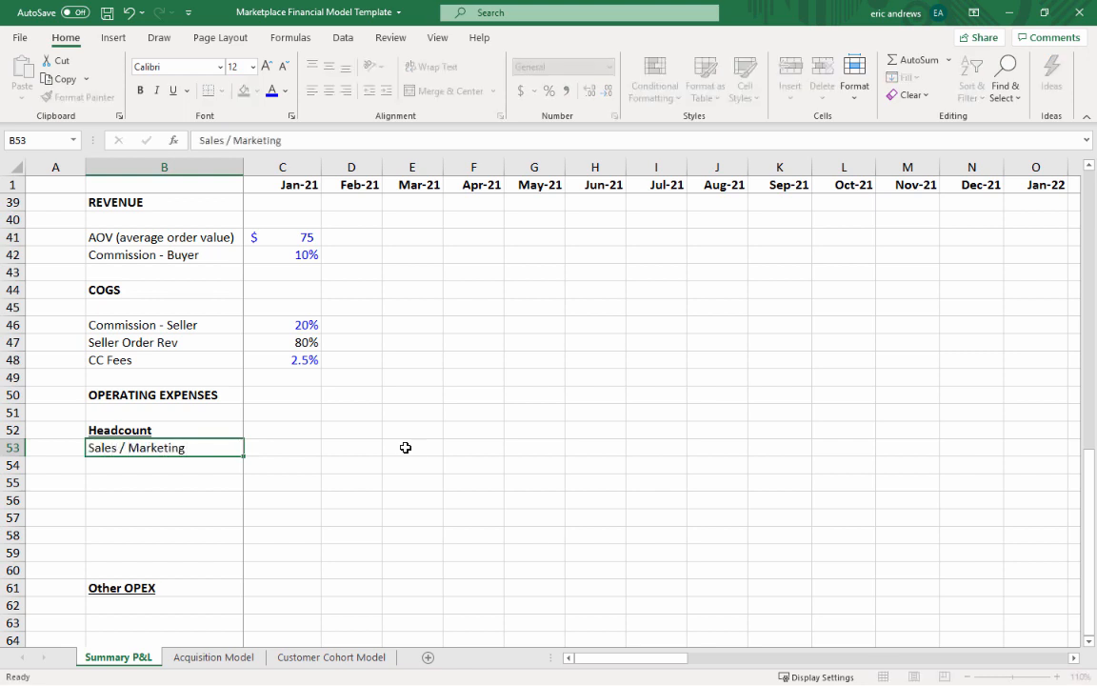
pyautogui.press('Return')
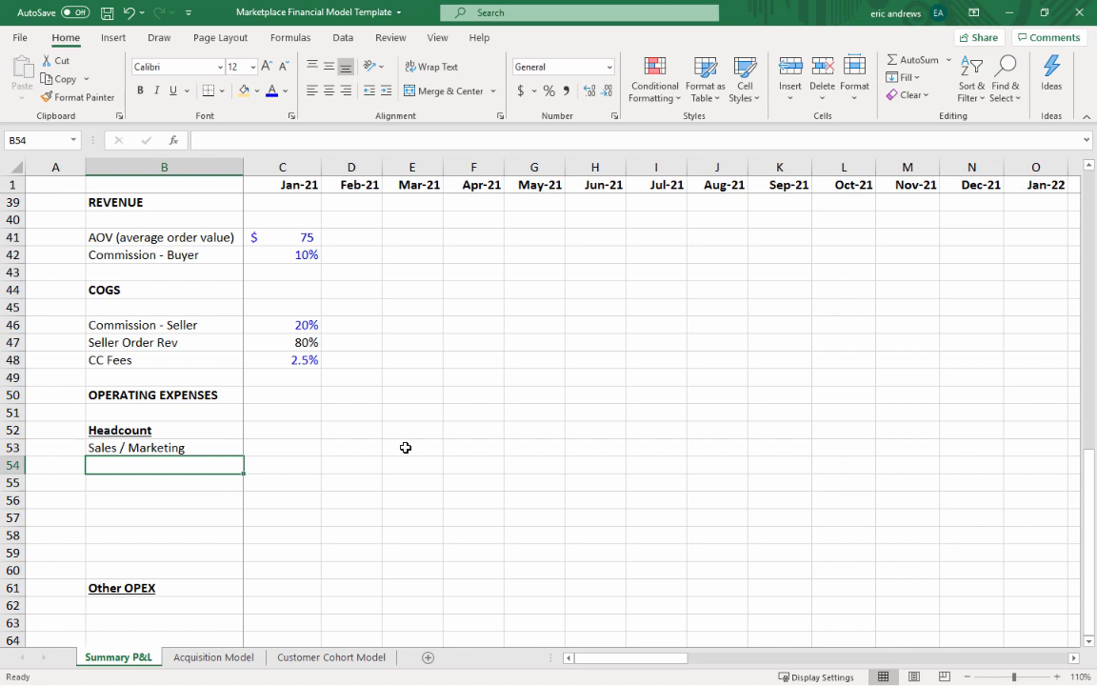
# - Enter the labels "Creative", "Technology", "Product Mgmt" and "Exec / Admin" in cells B54 to B57
pyautogui.write('Creative')
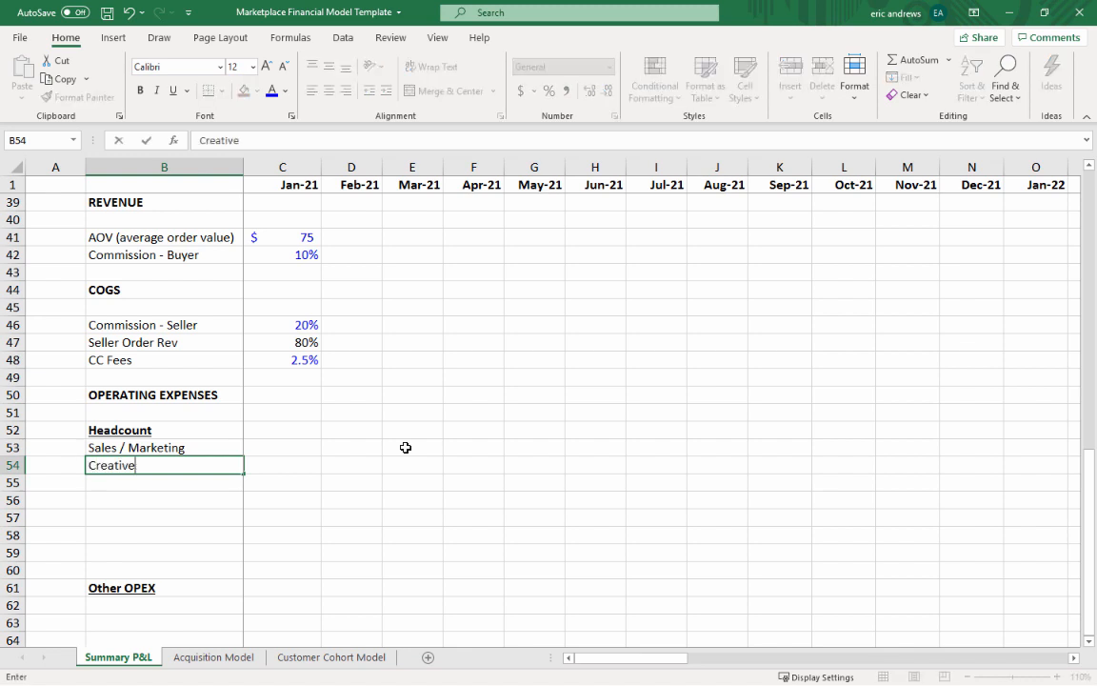
pyautogui.press('Return')
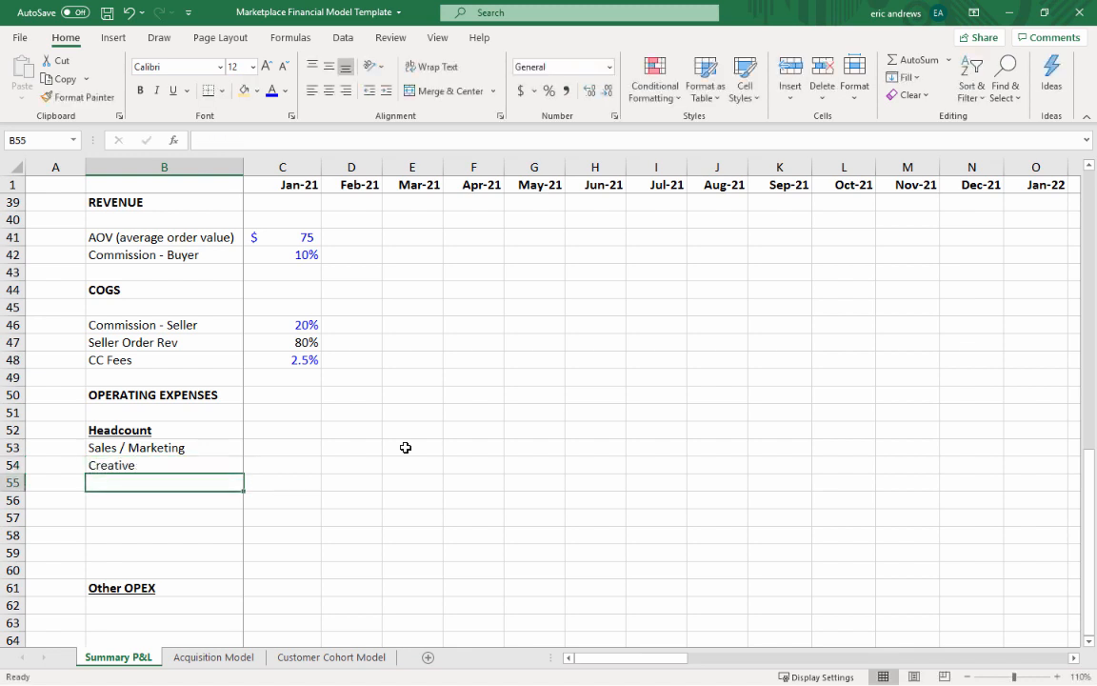
pyautogui.write('Tec')
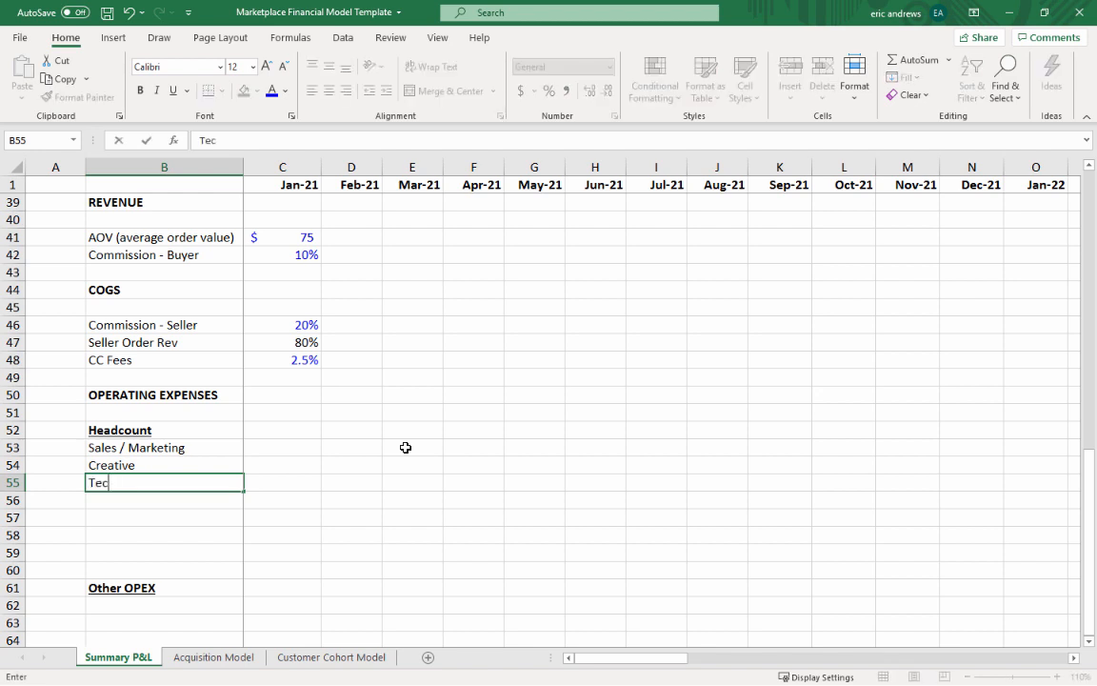
pyautogui.write('hnology')
pyautogui.press('Return')
pyautogui.write('[')
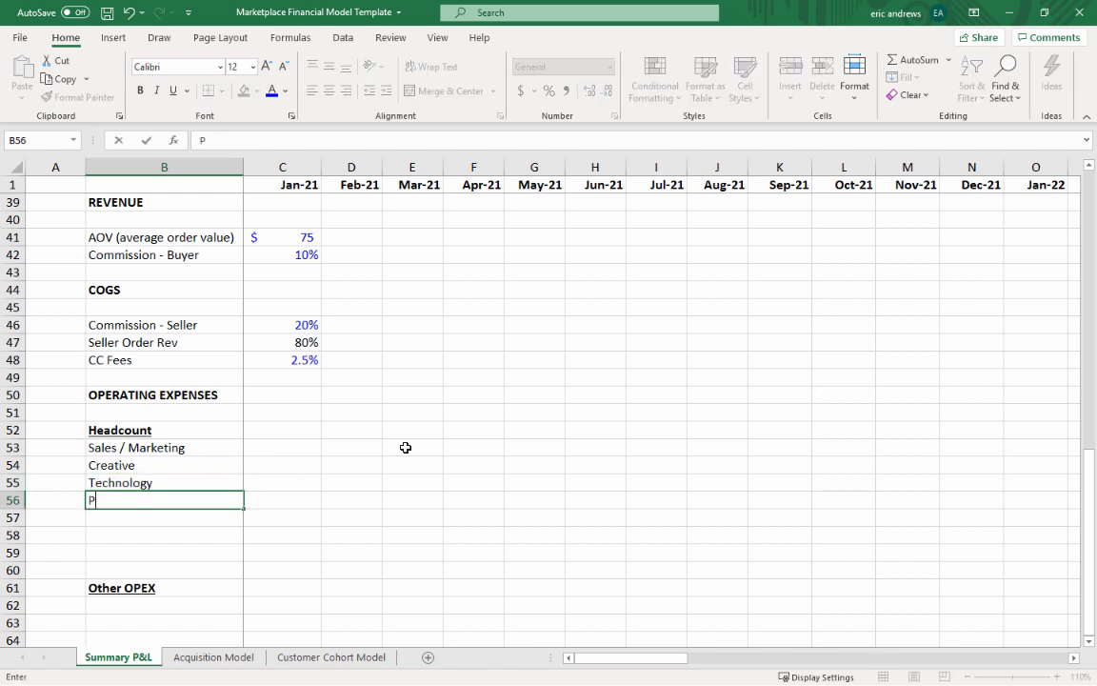
pyautogui.write('roduct Mgmt')
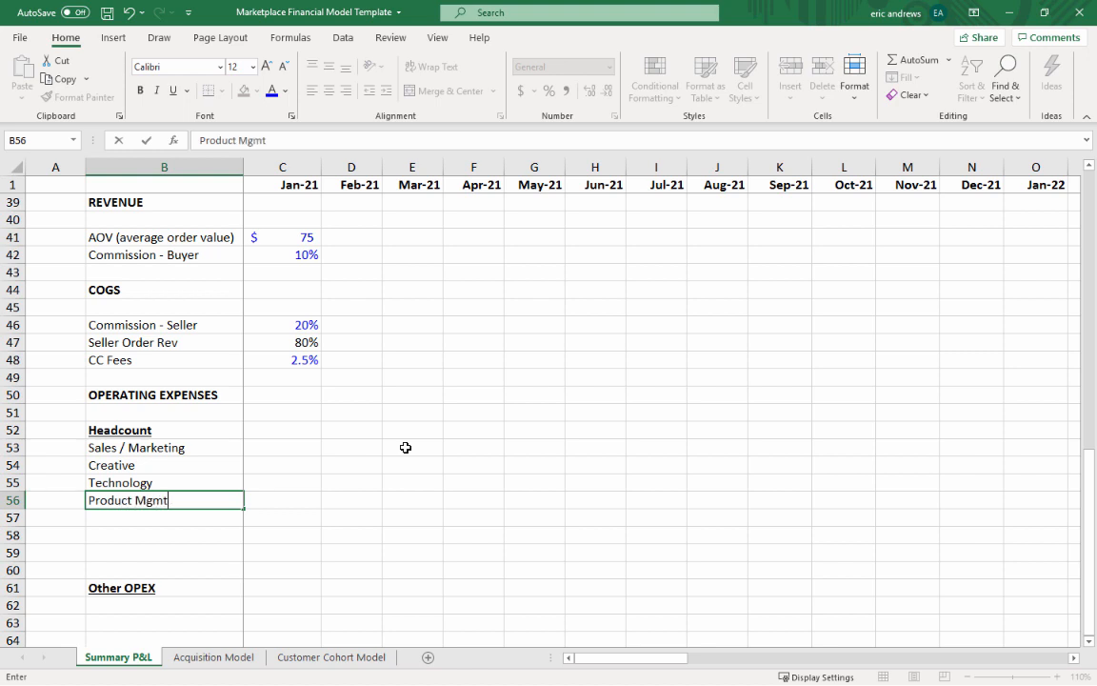
pyautogui.press('Return')
pyautogui.write('Exec / Adm')
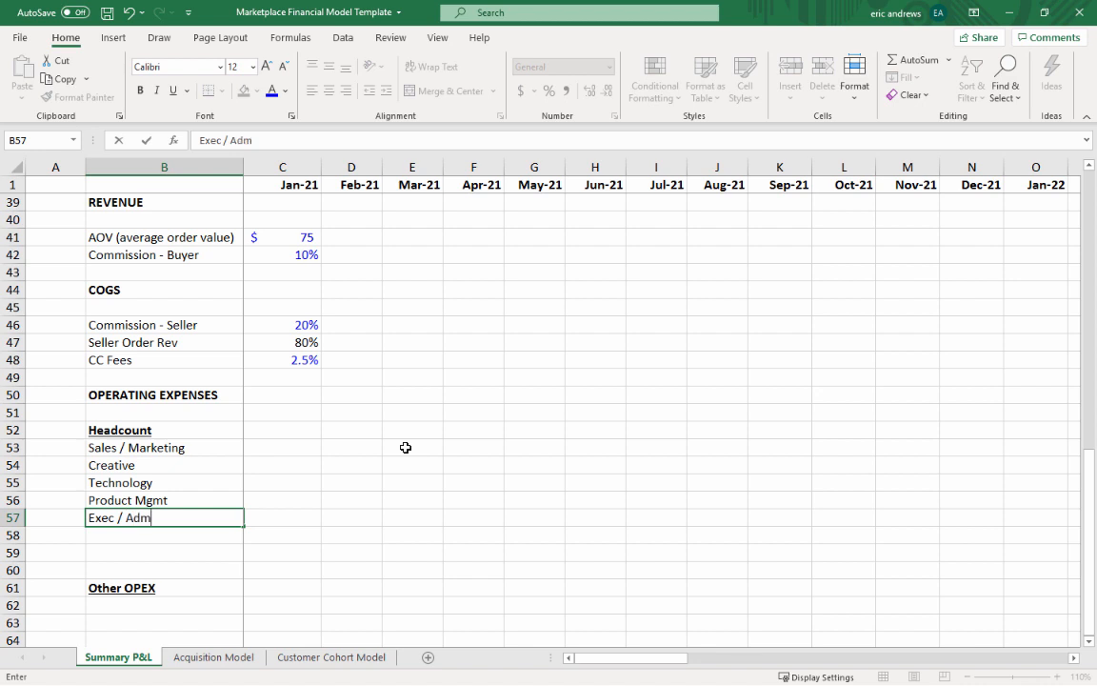
pyautogui.press('Up')
# - Enter the label "Benefits, Taxes, Etc." in cell B58 beneath the Exec / Admin row
pyautogui.press('Up')
pyautogui.press('Up')
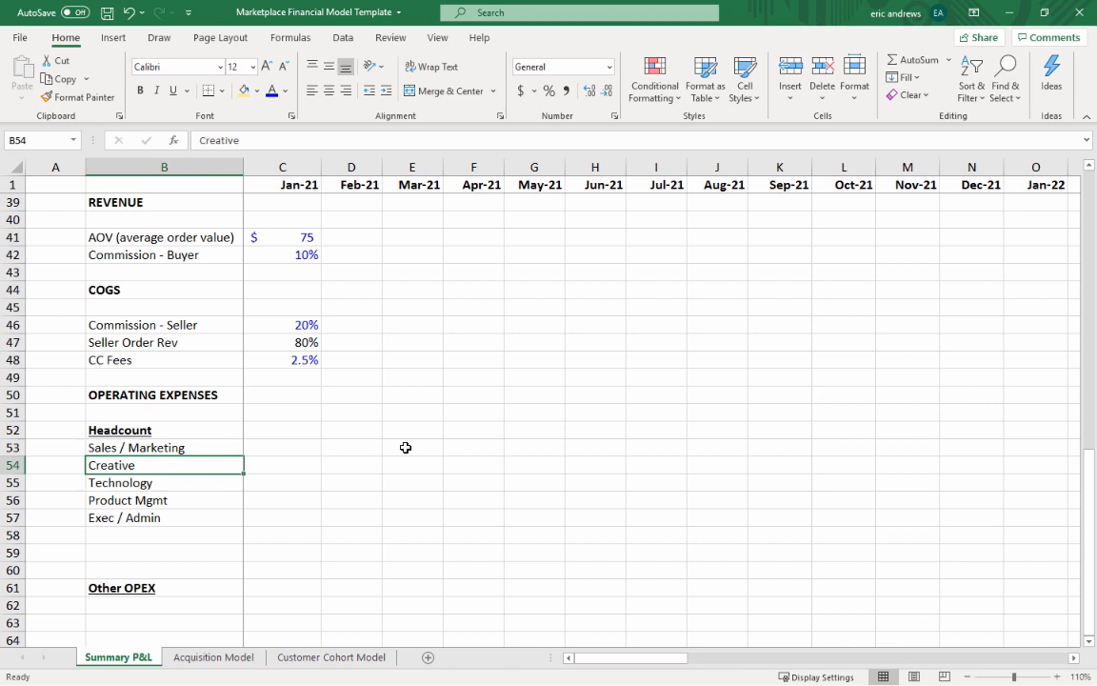
pyautogui.press('Up')
pyautogui.press('Down')
pyautogui.press('Down')
pyautogui.press('Down')
pyautogui.press('Down')
pyautogui.press('Down')
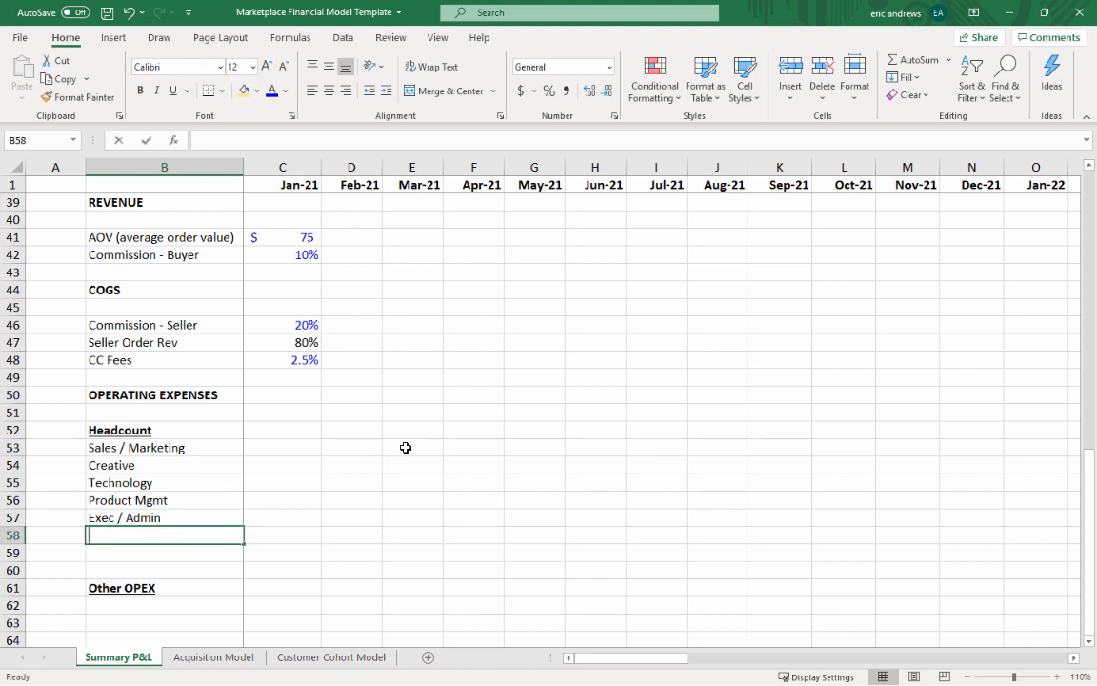
pyautogui.write('B')
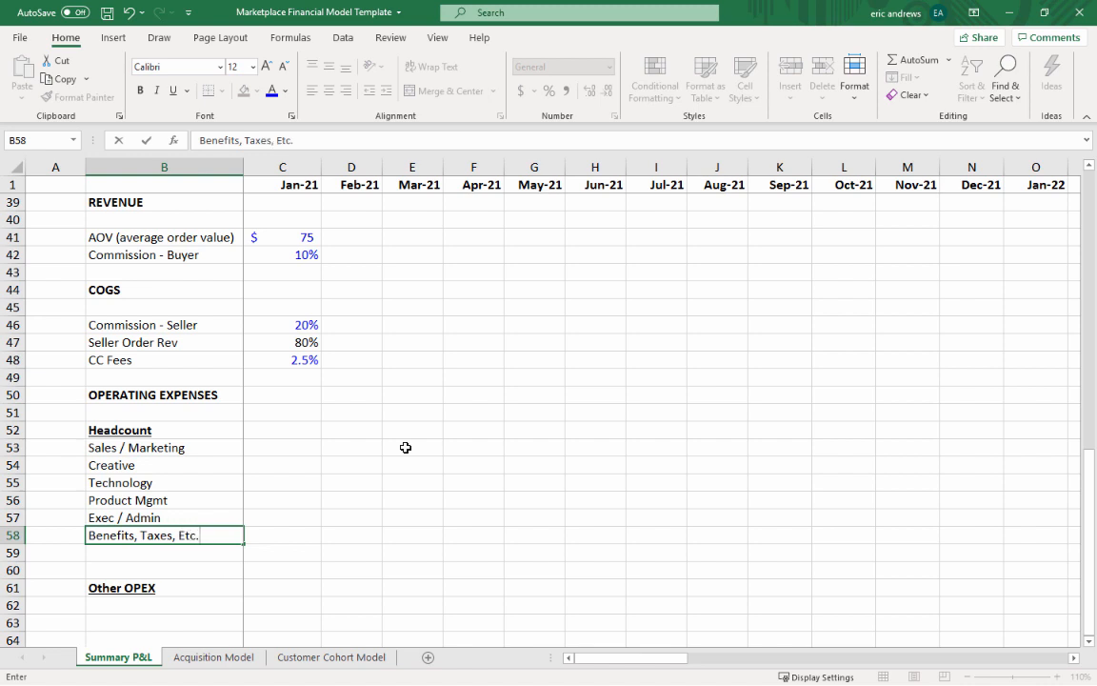
pyautogui.write('enefits, Taxes, Etc.')
pyautogui.press('Return')
# - Set the Jan-21 rate for Benefits, Taxes, Etc. to 25% in cell C58
pyautogui.press('Up')
pyautogui.press('Right')
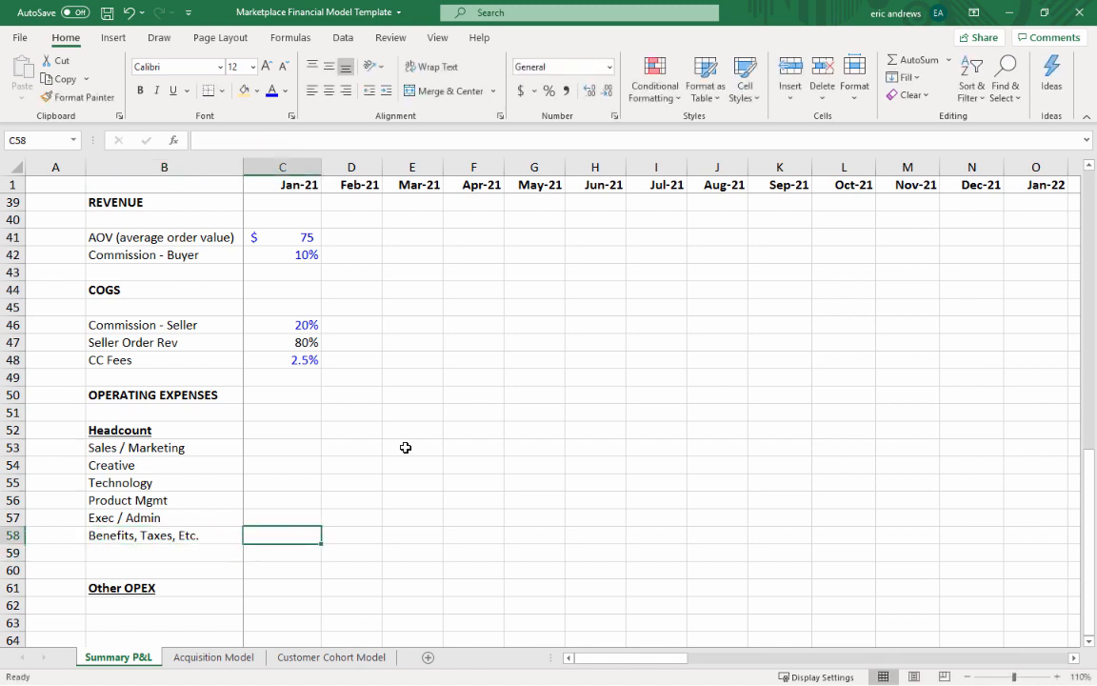
pyautogui.write('25')
pyautogui.hotkey('ctrl', 'Return')
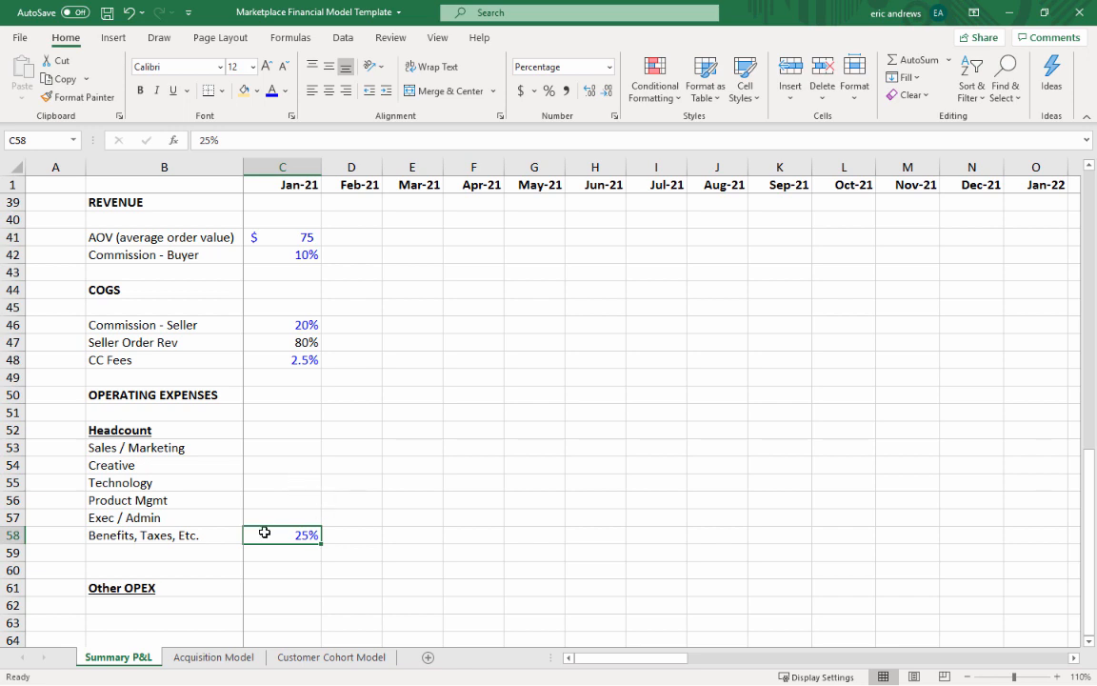
# - Enter Jan-21 headcounts in C53 to C57: Sales / Marketing 1, Creative 1, Technology 0, Product Mgmt 0, Exec / Admin 1
pyautogui.moveTo(283, 447); pyautogui.dragTo(283, 519)
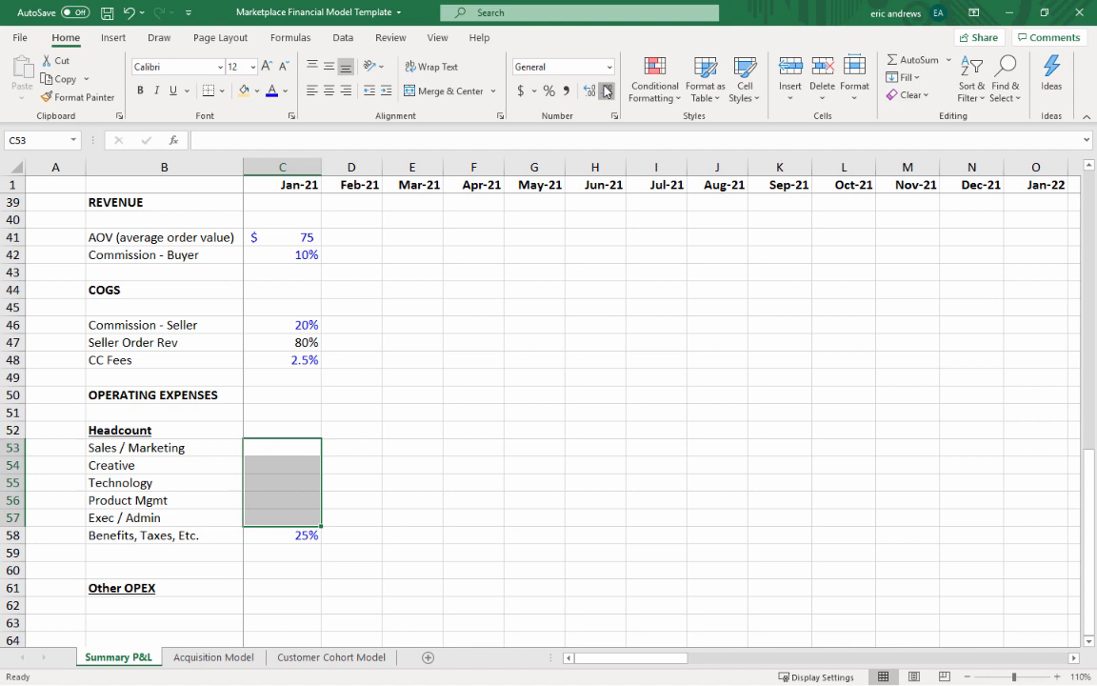
pyautogui.click(308, 443)
pyautogui.write('1')
pyautogui.press('Return')
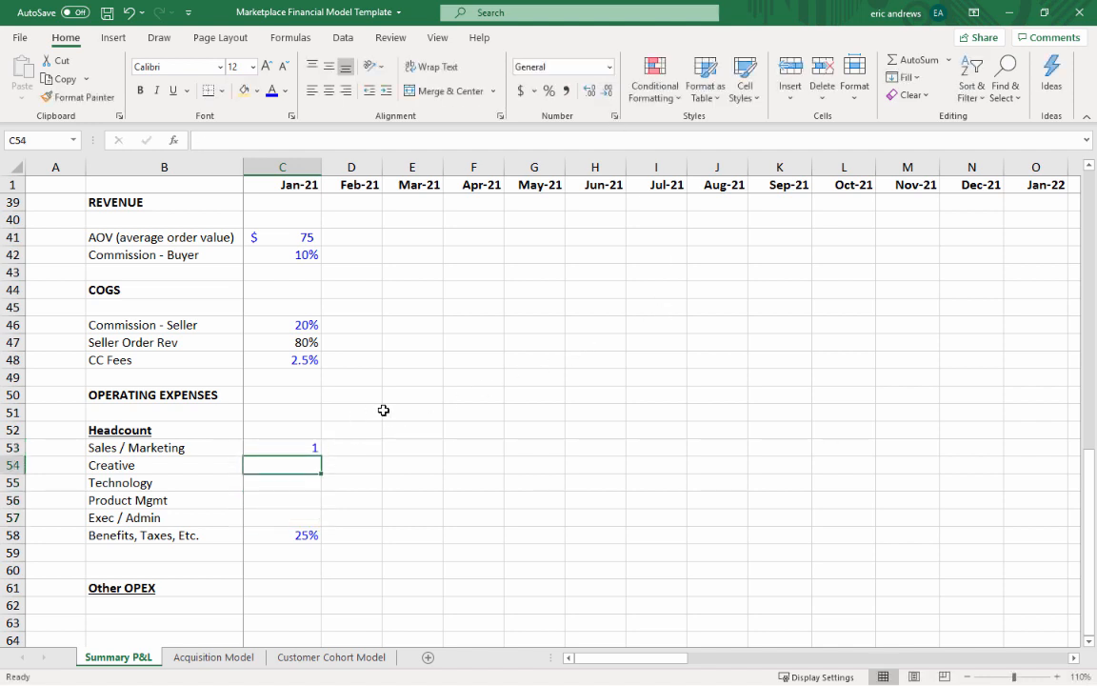
pyautogui.write('1')
pyautogui.press('Return')
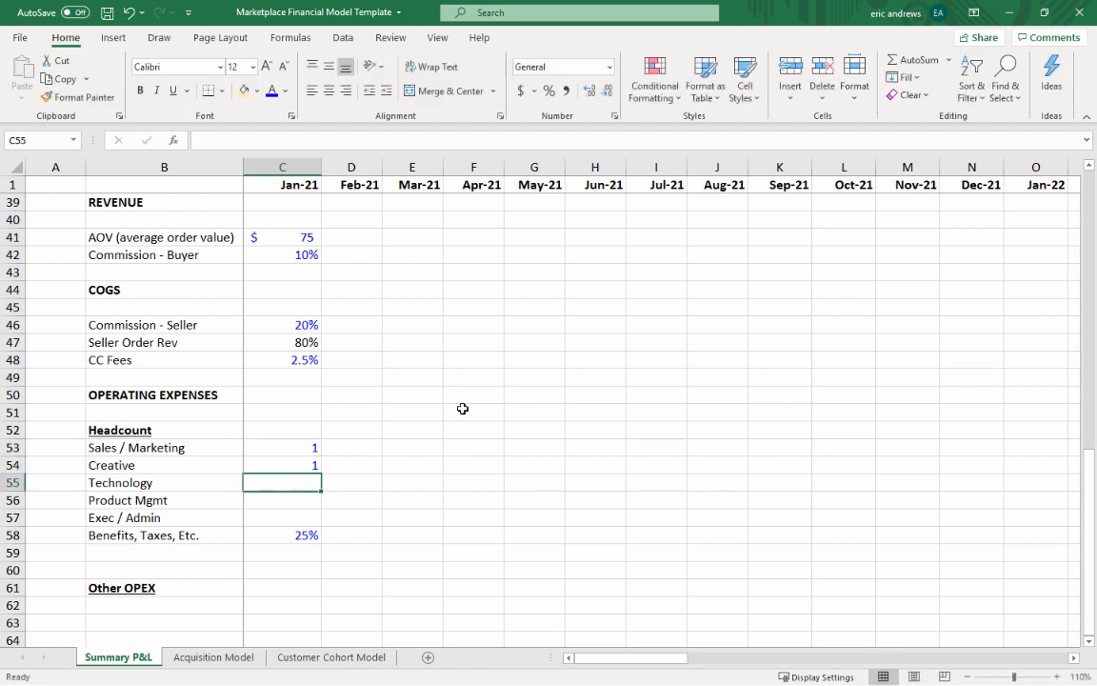
pyautogui.write('0')
pyautogui.press('Return')
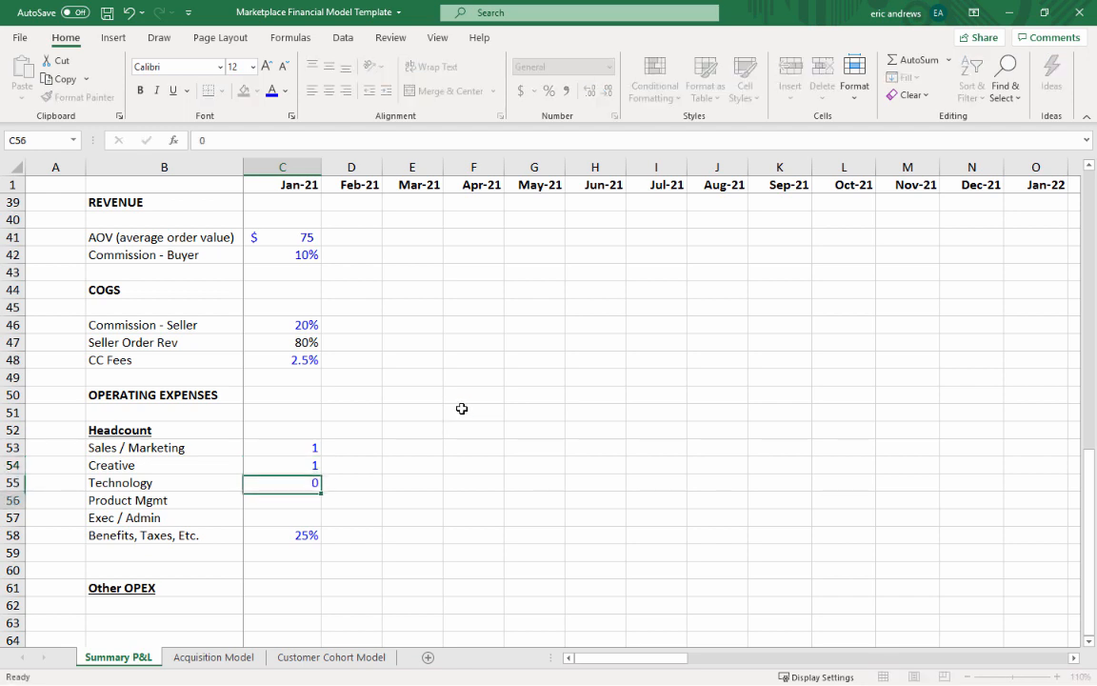
pyautogui.write('0')
pyautogui.press('Return')
pyautogui.write('1')
pyautogui.press('Return')
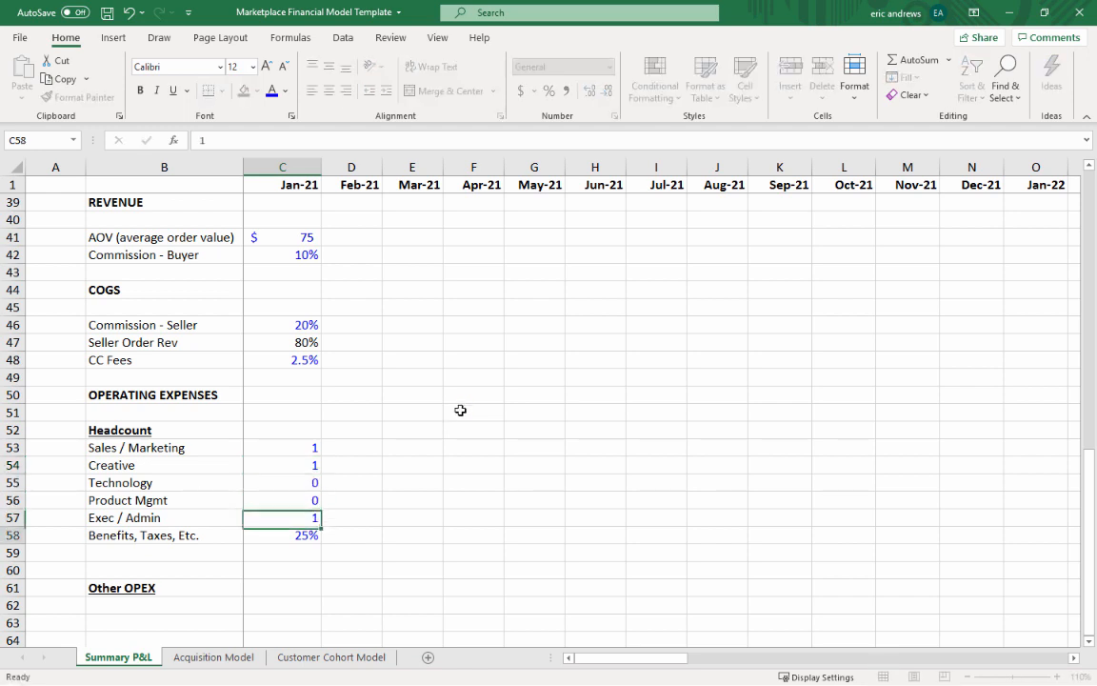
# - Format the Jan-21 headcounts in C53:C57 with comma style and no decimal places
pyautogui.press('Up')
pyautogui.moveTo(314, 447); pyautogui.dragTo(305, 517)
pyautogui.click(566, 91)
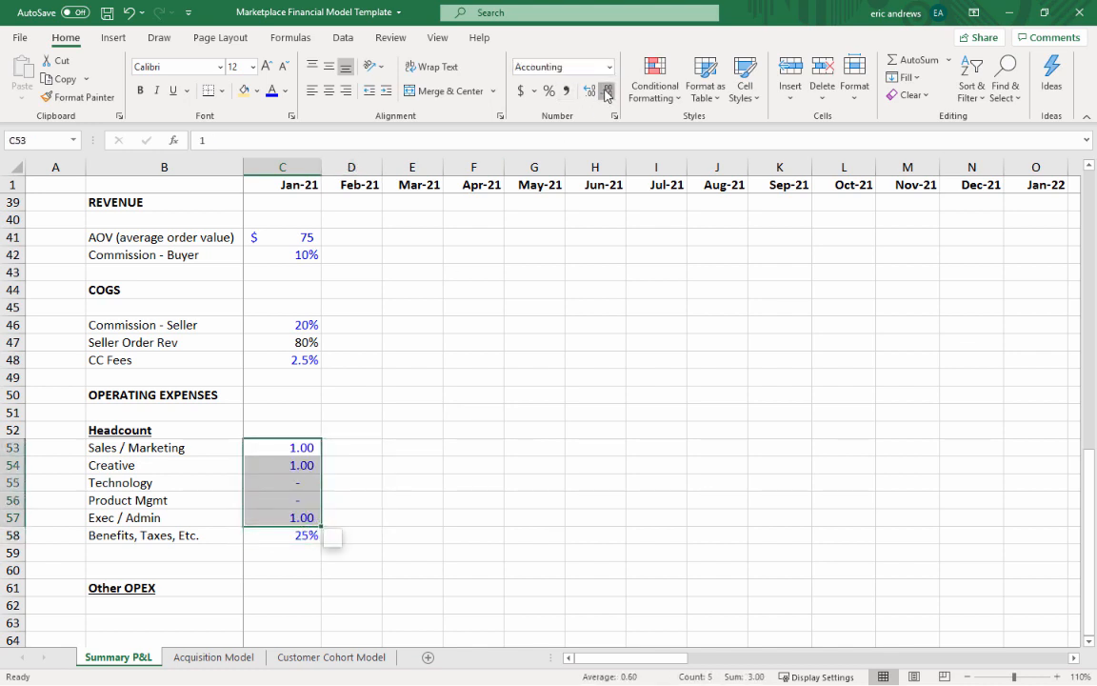
pyautogui.click(609, 90)
pyautogui.click(610, 91)
# - Copy the Jan-21 headcount assumptions in C53:C58 across to Feb-21, Mar-21 and Apr-21
pyautogui.moveTo(300, 450); pyautogui.dragTo(314, 531)
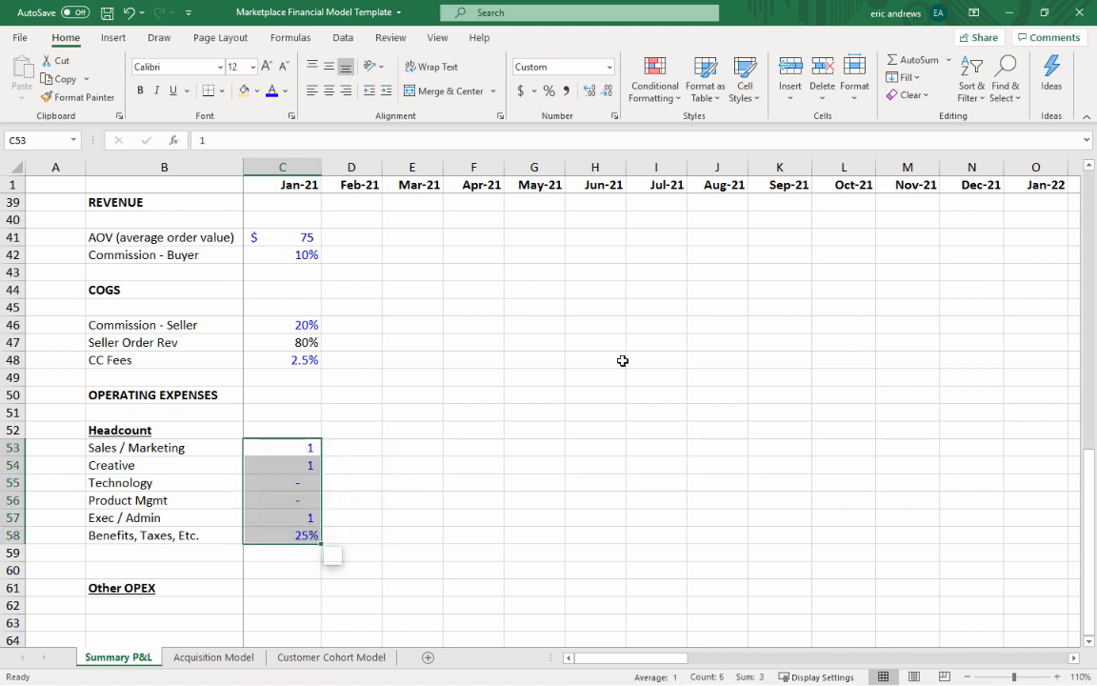
pyautogui.hotkey('ctrl', 'c')
pyautogui.press('Right')
pyautogui.hotkey('ctrl', 'v')
pyautogui.press('Right')
pyautogui.hotkey('ctrl', 'v')
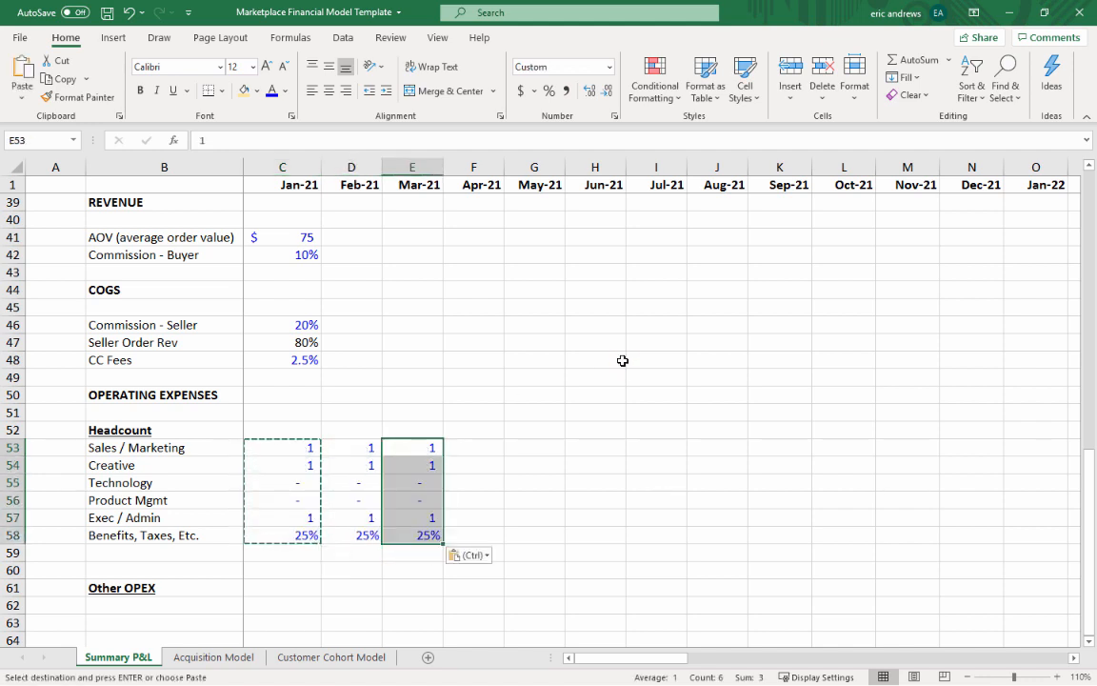
pyautogui.press('Right')
pyautogui.hotkey('ctrl', 'v')
# - Set the Apr-21 headcounts to 2 for Sales / Marketing, 2 for Creative and 1 for Product Mgmt
pyautogui.write('2')
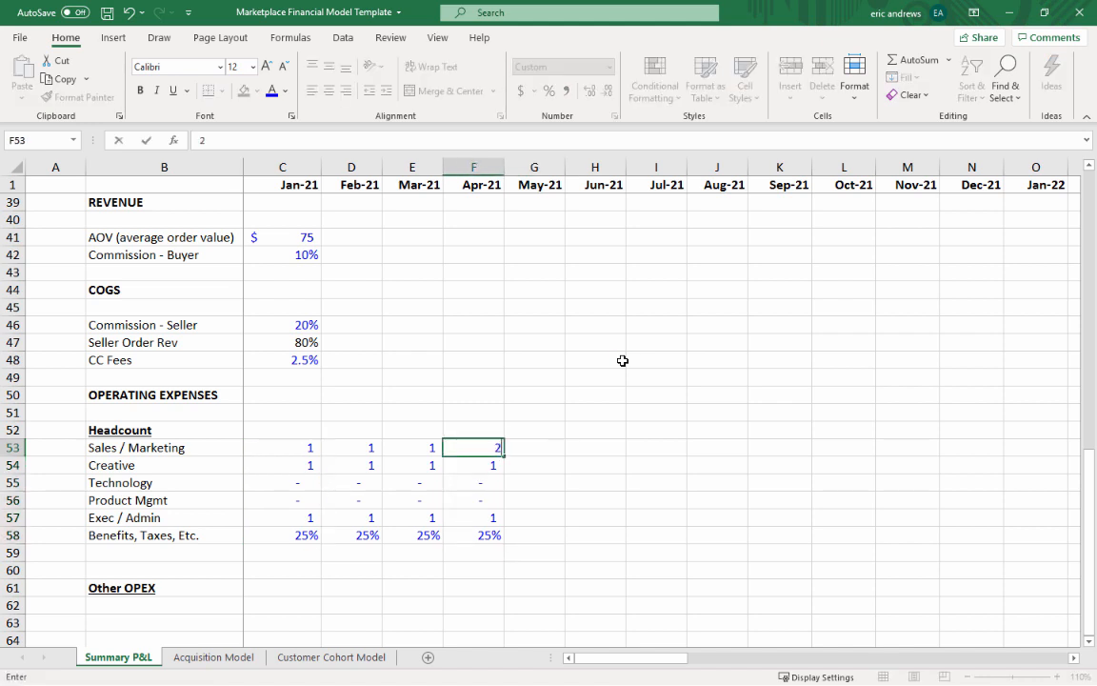
pyautogui.press('Return')
pyautogui.write('2')
pyautogui.press('Return')
pyautogui.press('Return')
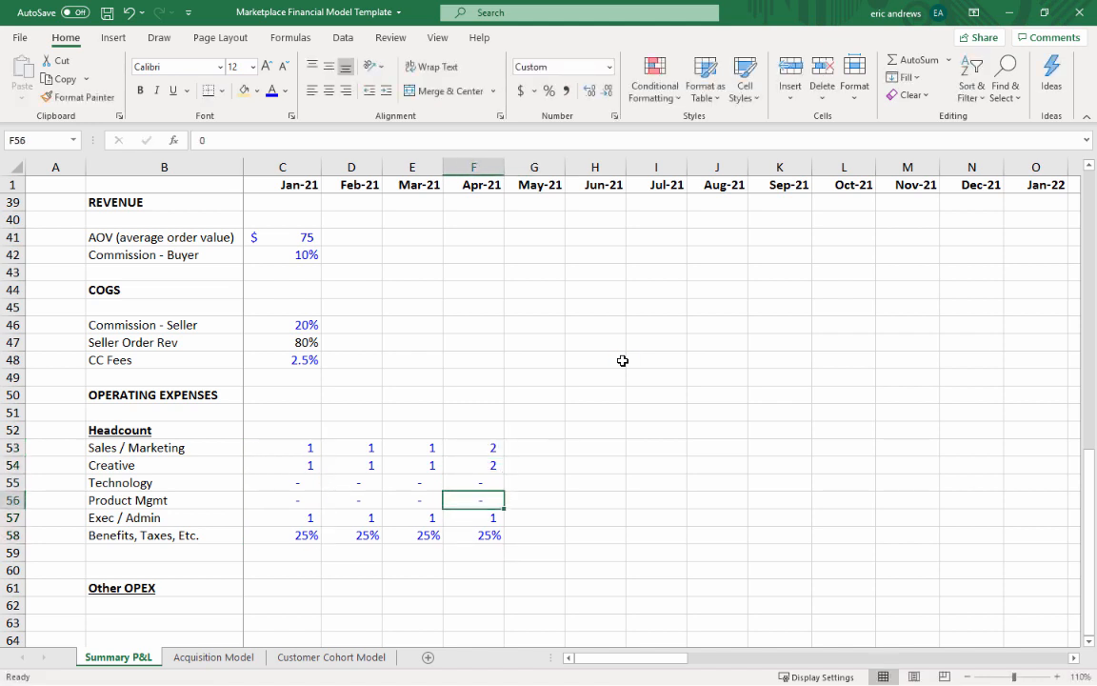
pyautogui.press('Up')
pyautogui.press('Up')
pyautogui.press('Up')
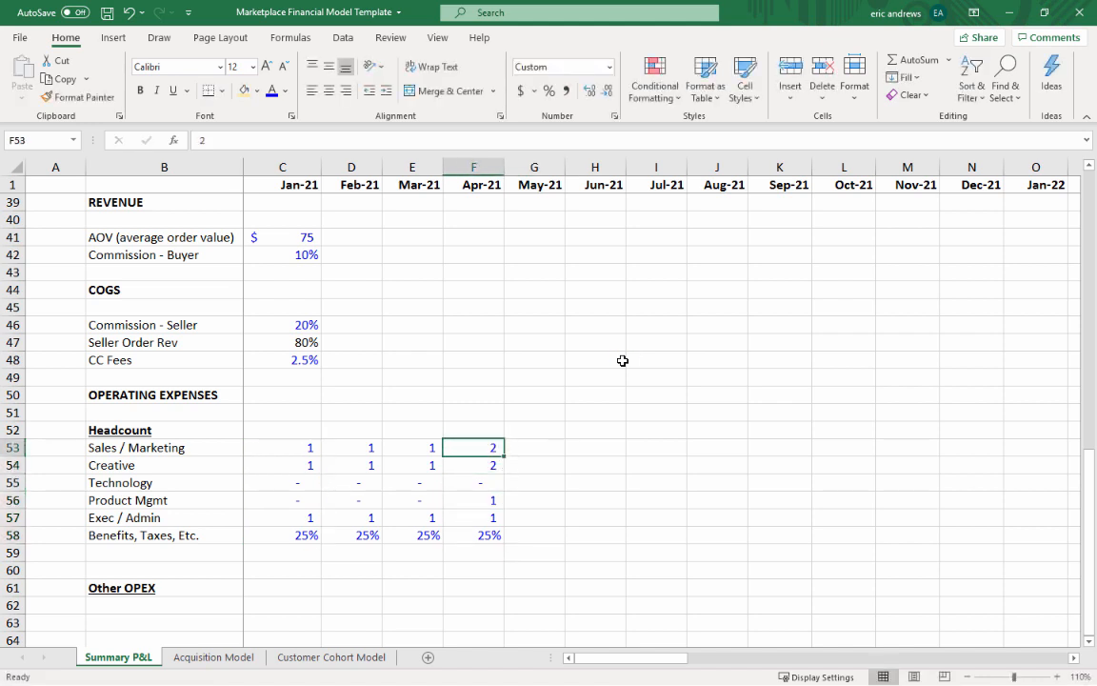
# - Copy the Apr-21 headcount assumptions in F53:F58 across to May-21 and Jun-21
pyautogui.hotkey('shift', 'Down')
pyautogui.hotkey('shift', 'Down')
pyautogui.hotkey('shift', 'Down')
pyautogui.hotkey('shift', 'Down')
pyautogui.hotkey('shift', 'Down')
pyautogui.hotkey('ctrl', 'c')
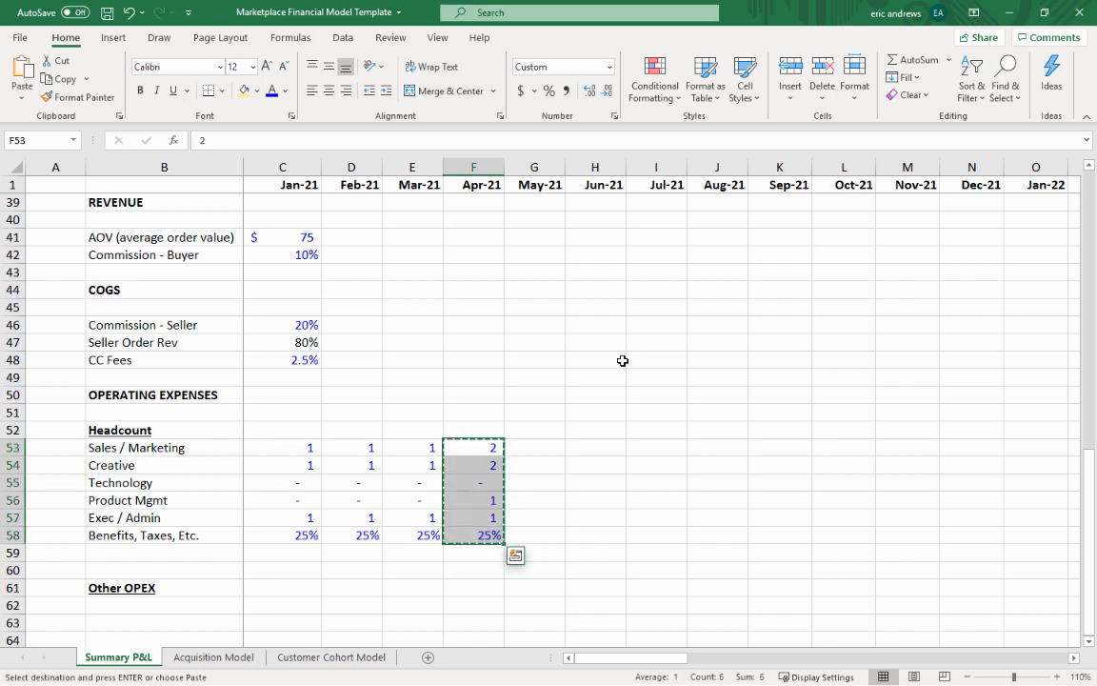
pyautogui.hotkey('shift', 'Right')
pyautogui.hotkey('shift', 'Right')
pyautogui.hotkey('shift', 'Right')
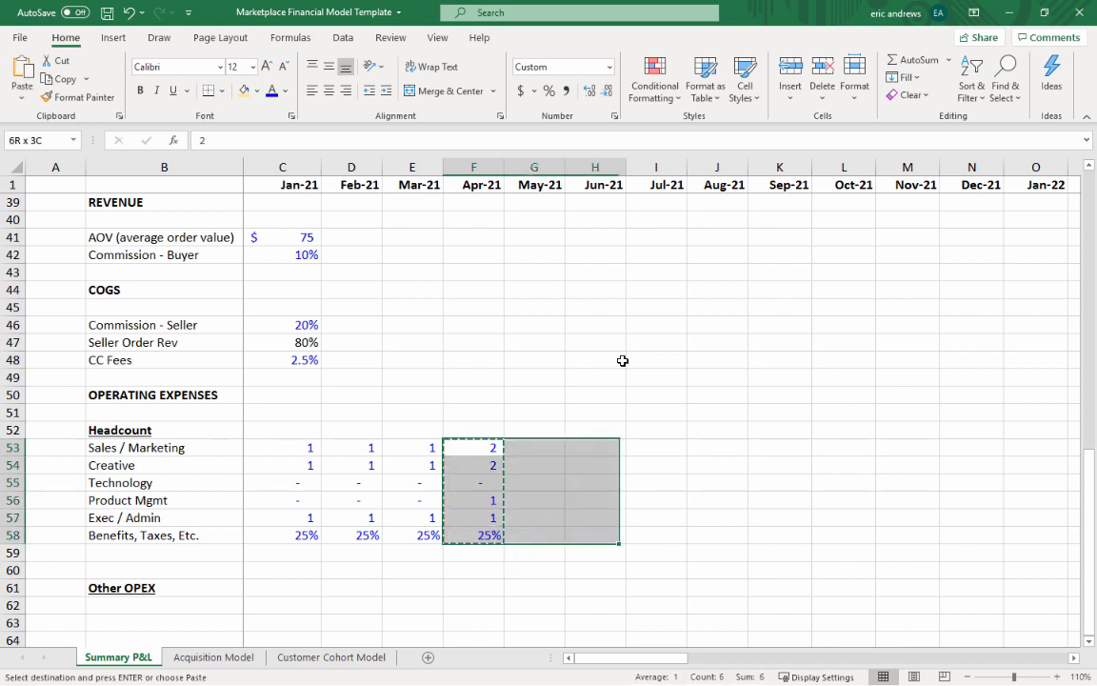
pyautogui.hotkey('ctrl', 'v')
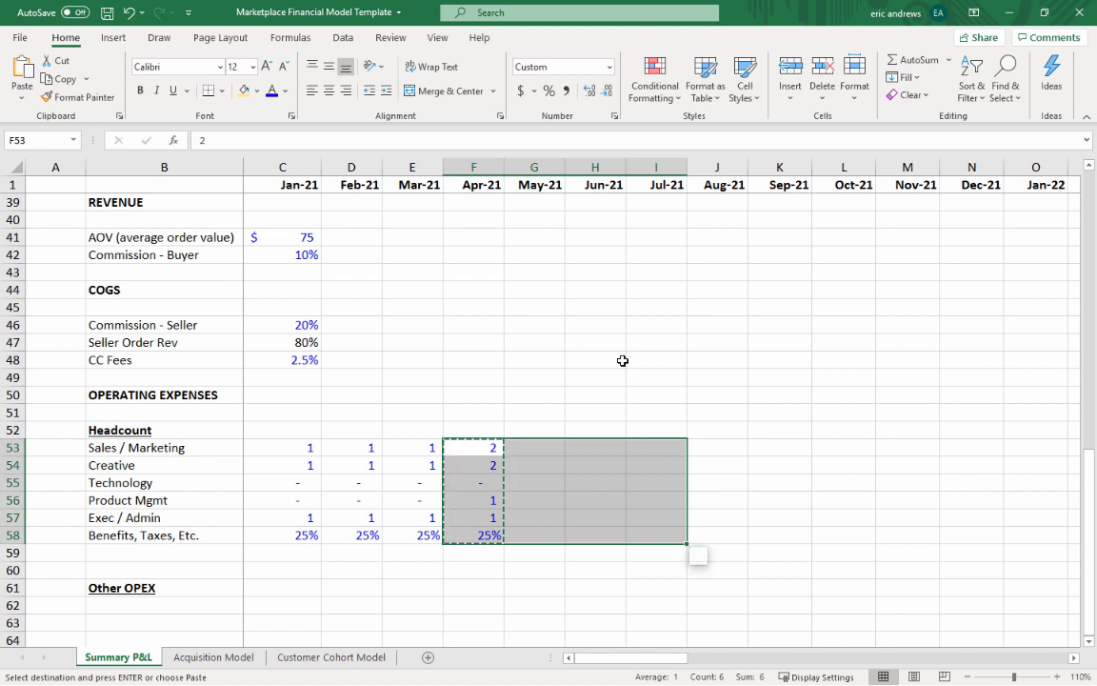
pyautogui.hotkey('shift', 'Left')
pyautogui.hotkey('ctrl', 'v')
# - Copy the Jun-21 headcount assumptions in H53:H58 to the Jul-21 column
pyautogui.press('Right')
pyautogui.press('Right')
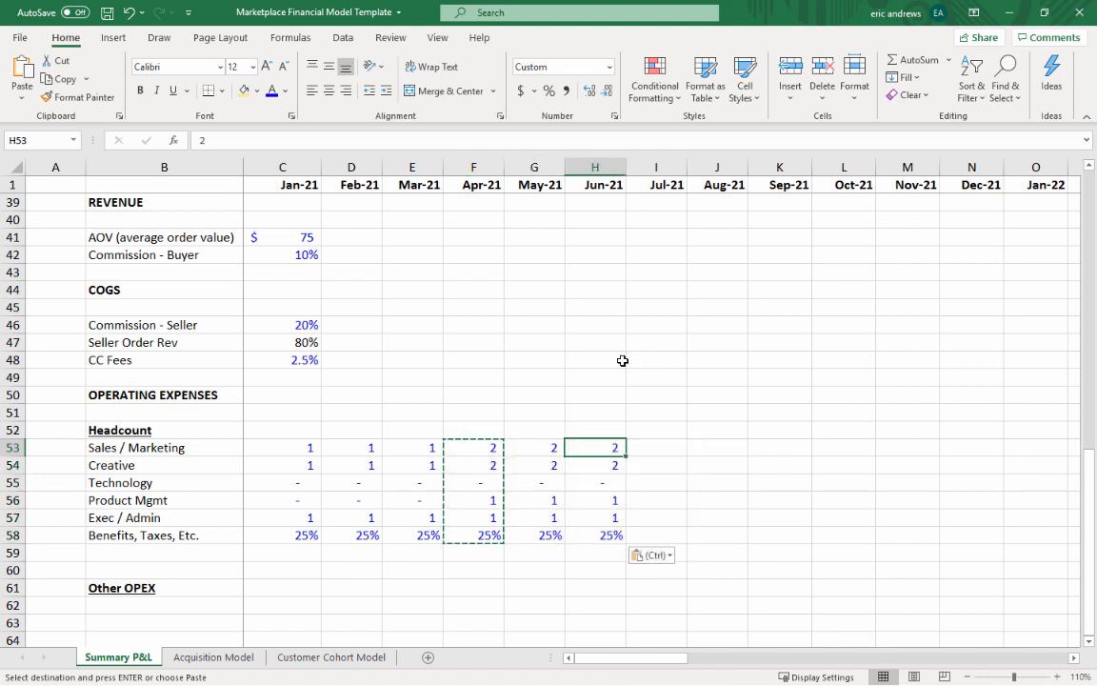
pyautogui.hotkey('shift', 'Down')
pyautogui.hotkey('shift', 'Down')
pyautogui.hotkey('shift', 'Down')
pyautogui.hotkey('shift', 'Down')
pyautogui.hotkey('shift', 'Down')
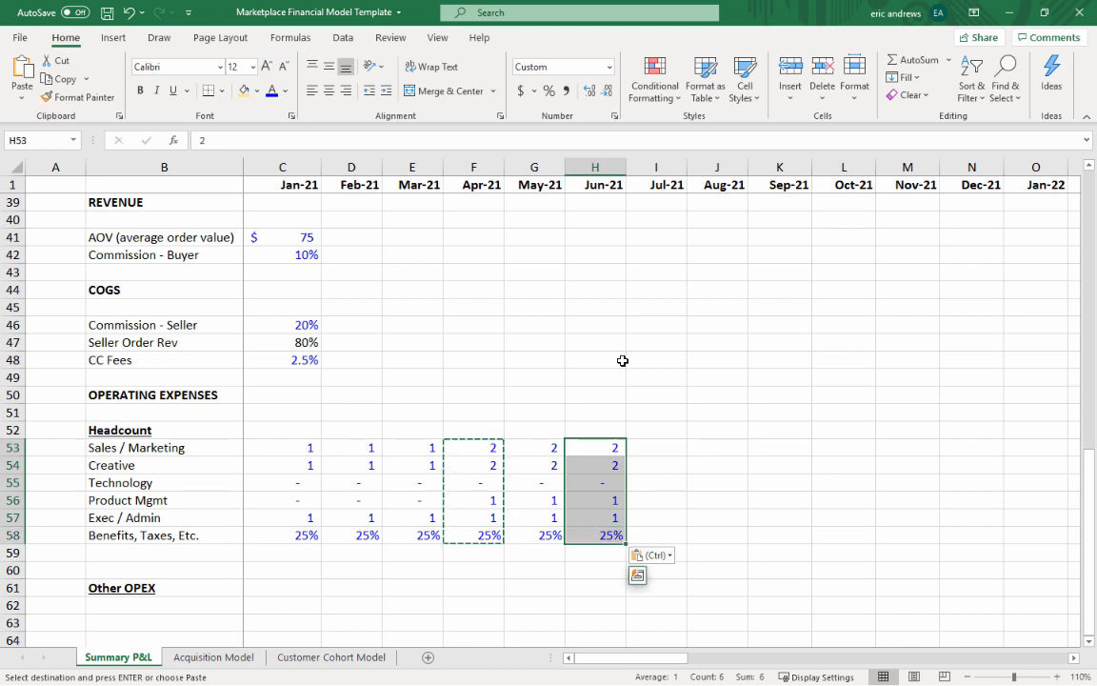
pyautogui.hotkey('ctrl', 'c')
pyautogui.press('Right')
pyautogui.hotkey('ctrl', 'v')
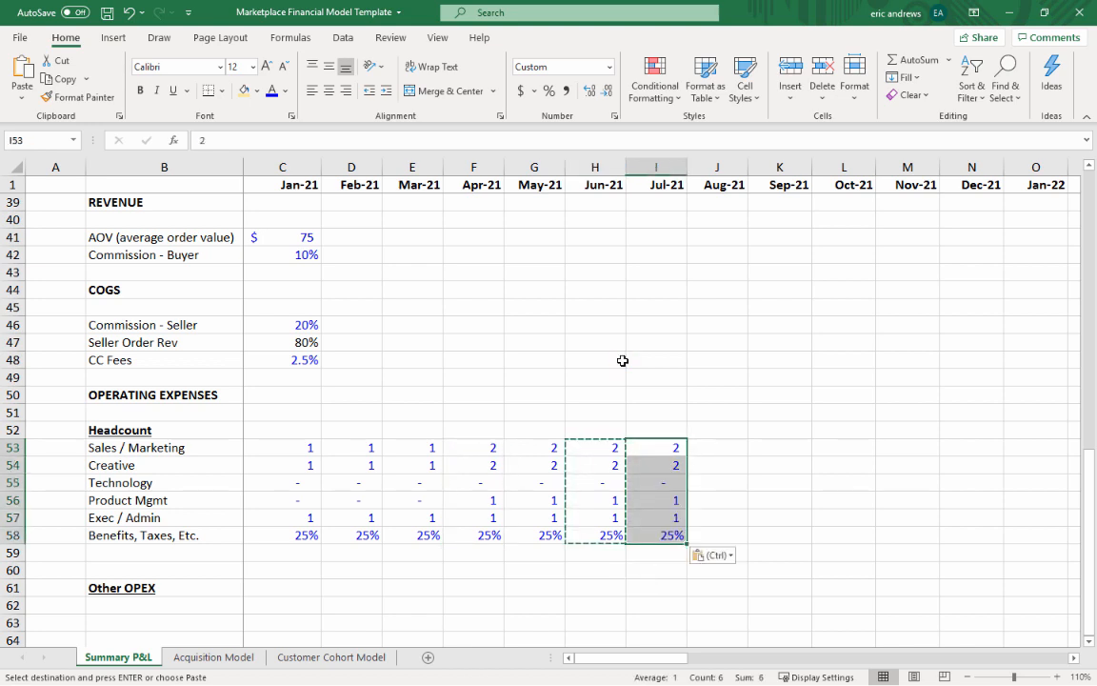
# - Set the Jul-21 Creative headcount in cell I54 to 3
pyautogui.press('Down')
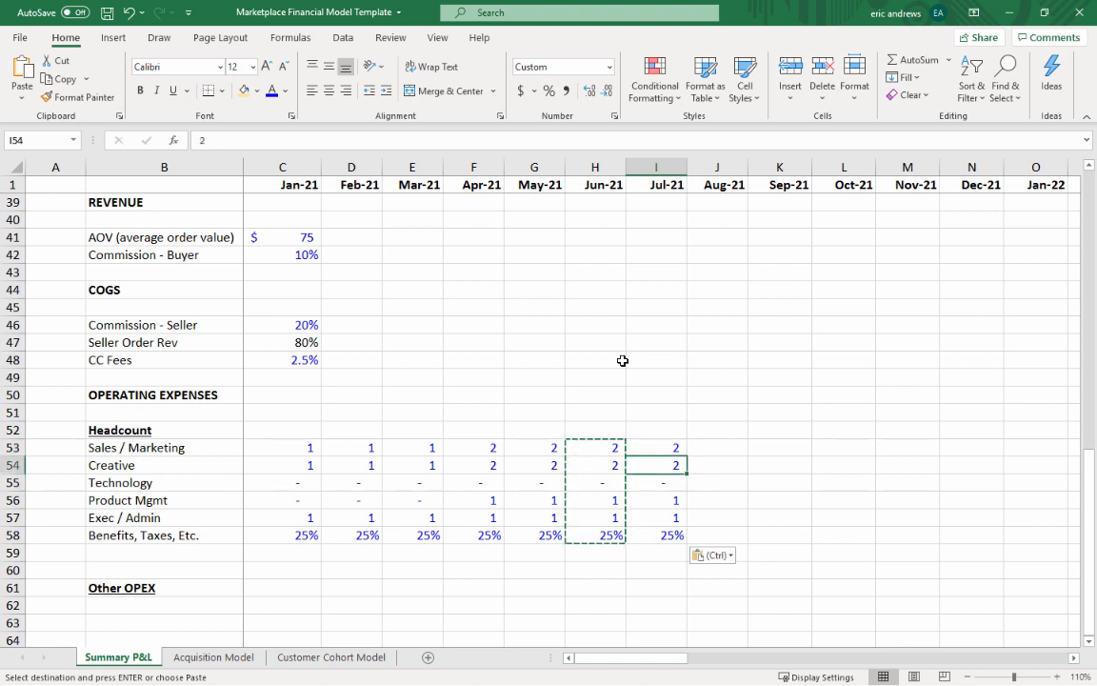
pyautogui.write('3')
pyautogui.press('Return')
# - Copy the Jul-21 headcount assumptions in I53:I58 across the Aug-21 to Dec-21 columns
pyautogui.press('Up')
pyautogui.press('Up')
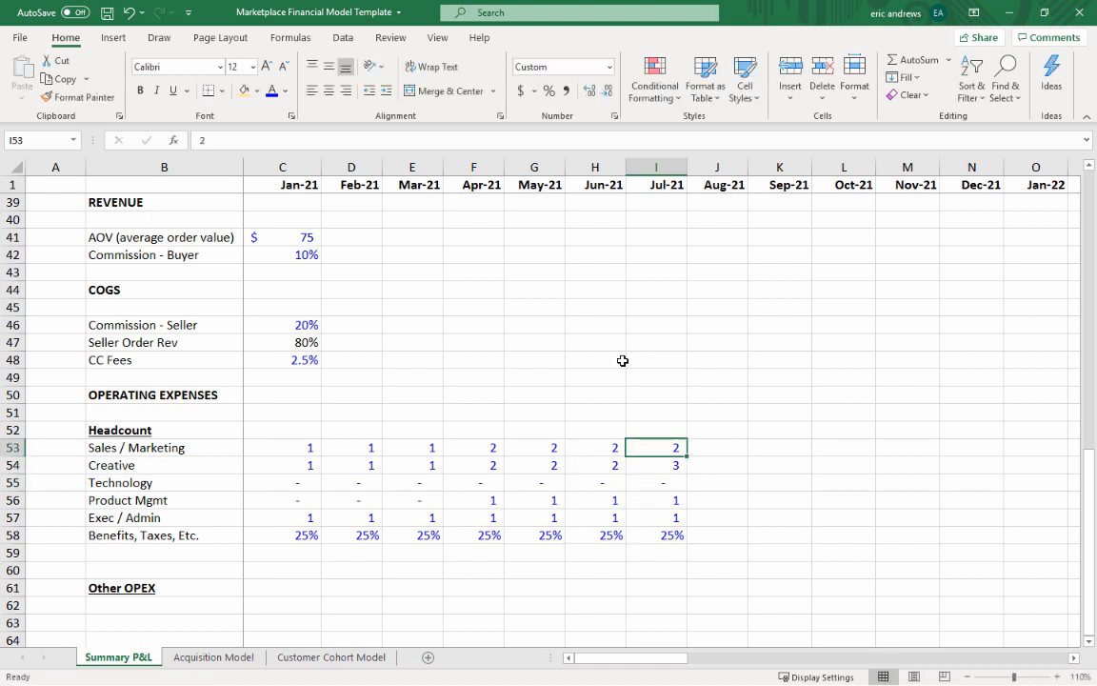
pyautogui.hotkey('shift', 'Down')
pyautogui.hotkey('shift', 'Down')
pyautogui.hotkey('shift', 'Down')
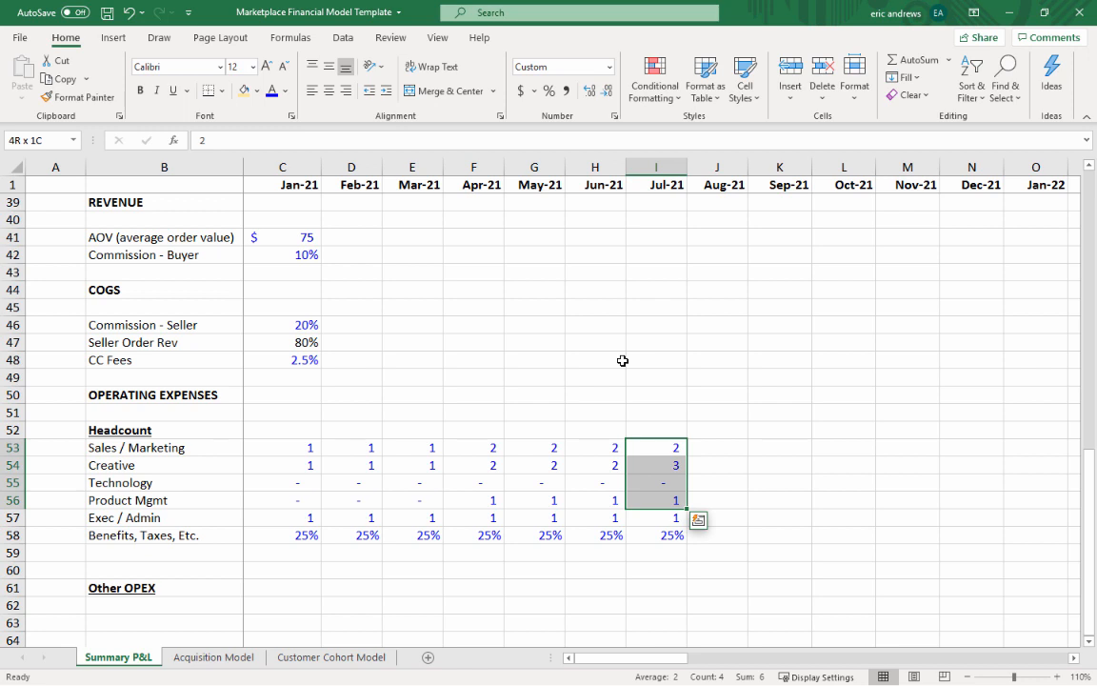
pyautogui.hotkey('shift', 'Down')
pyautogui.hotkey('shift', 'Down')
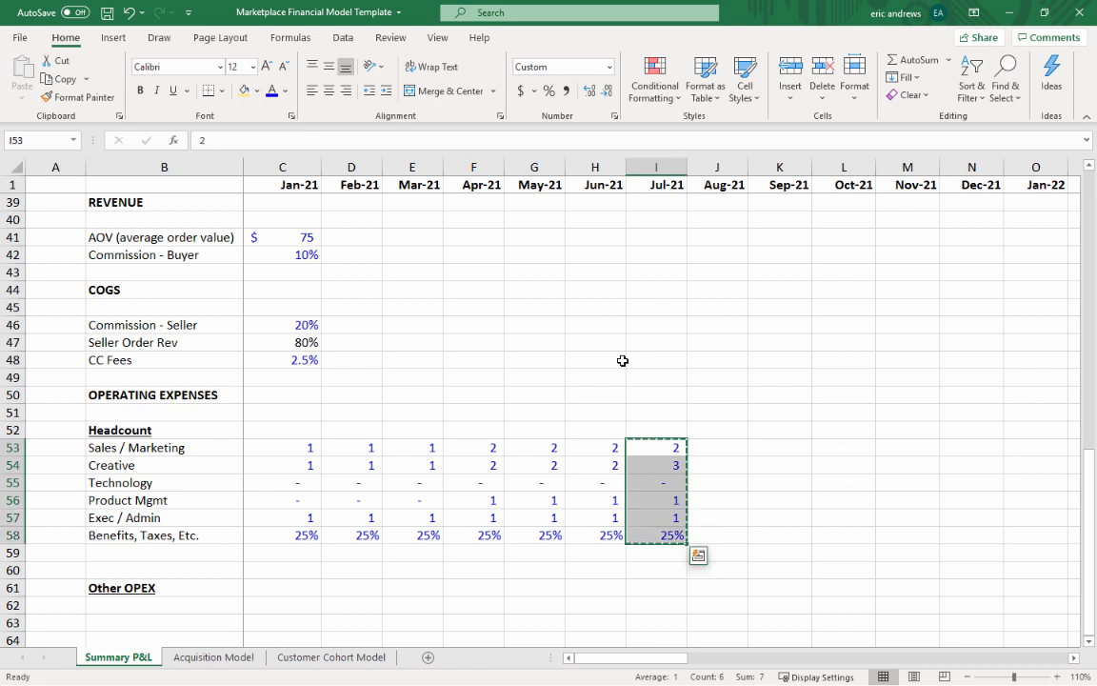
pyautogui.hotkey('shift', 'Right')
pyautogui.hotkey('shift', 'Right')
pyautogui.hotkey('shift', 'Right')
pyautogui.hotkey('shift', 'Right')
pyautogui.hotkey('shift', 'Right')
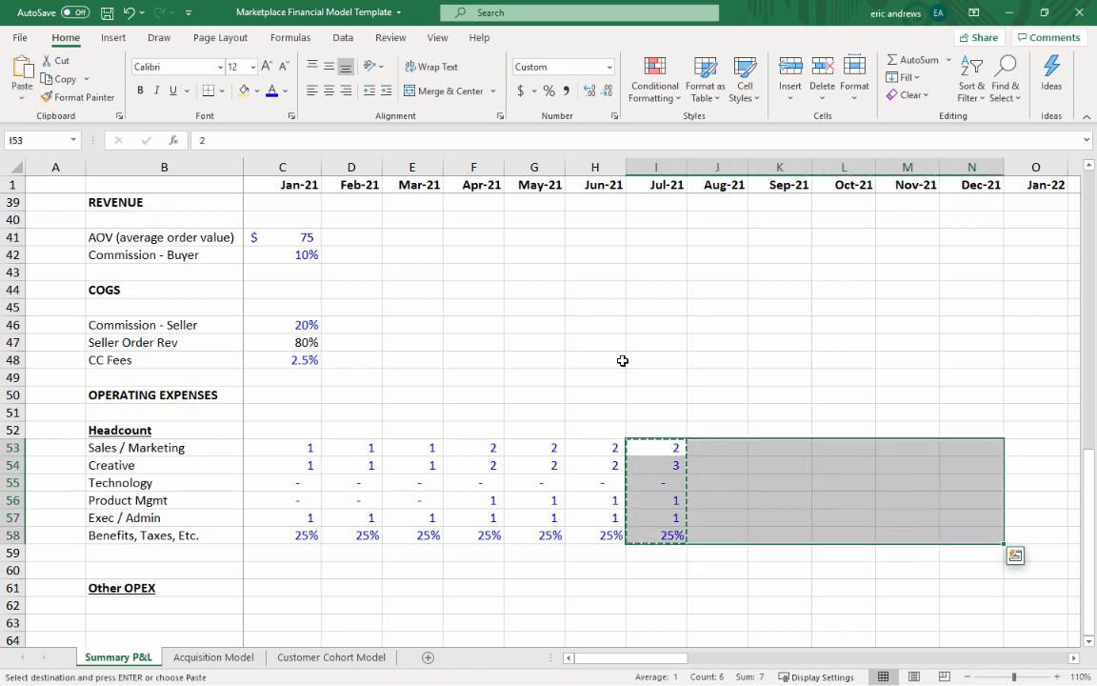
pyautogui.hotkey('ctrl', 'v')
# - Copy the Dec-21 headcount assumptions in N53:N58 to the Jan-22 column
pyautogui.press('Right')
pyautogui.press('Right')
pyautogui.press('Right')
pyautogui.press('Right')
pyautogui.press('Right')
pyautogui.press('Right')
pyautogui.press('Right')
pyautogui.press('Right')
pyautogui.press('Right')
pyautogui.press('Right')
pyautogui.press('Right')
pyautogui.press('Right')
pyautogui.press('Right')
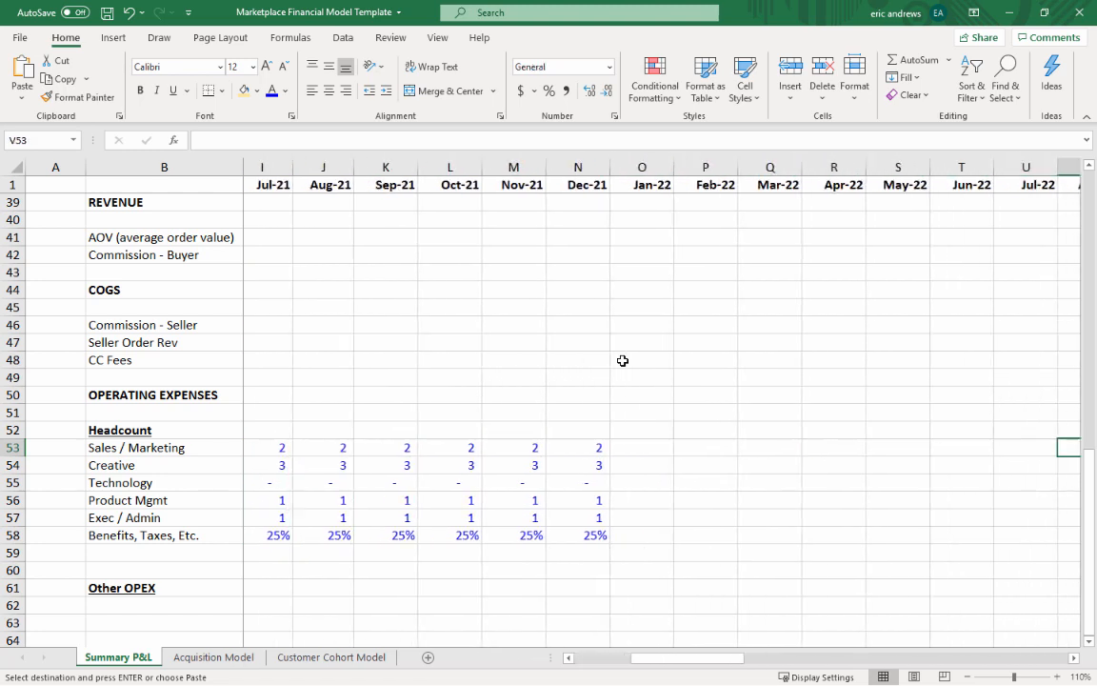
pyautogui.press('Left')
pyautogui.press('Left')
pyautogui.press('Left')
pyautogui.press('Left')
pyautogui.press('Left')
pyautogui.press('Left')
pyautogui.press('Left')
pyautogui.press('Left')
pyautogui.hotkey('shift', 'Down')
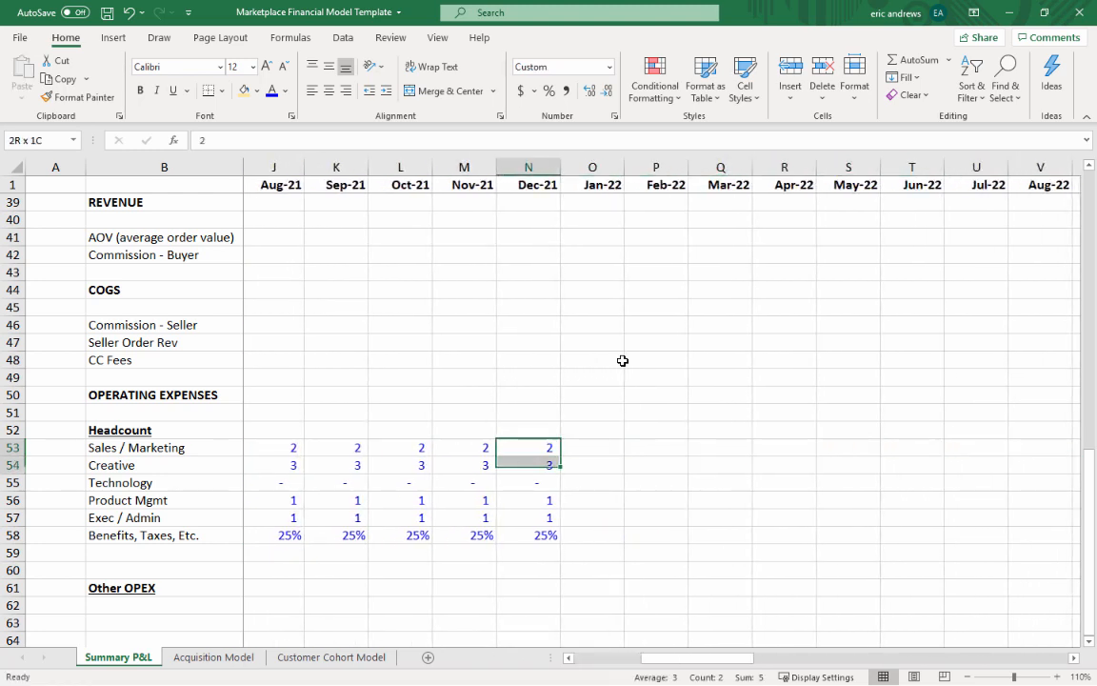
pyautogui.hotkey('shift', 'Down')
pyautogui.hotkey('shift', 'Down')
pyautogui.hotkey('shift', 'Down')
pyautogui.hotkey('shift', 'Down')
pyautogui.hotkey('ctrl', 'v')
pyautogui.hotkey('ctrl', 'q')
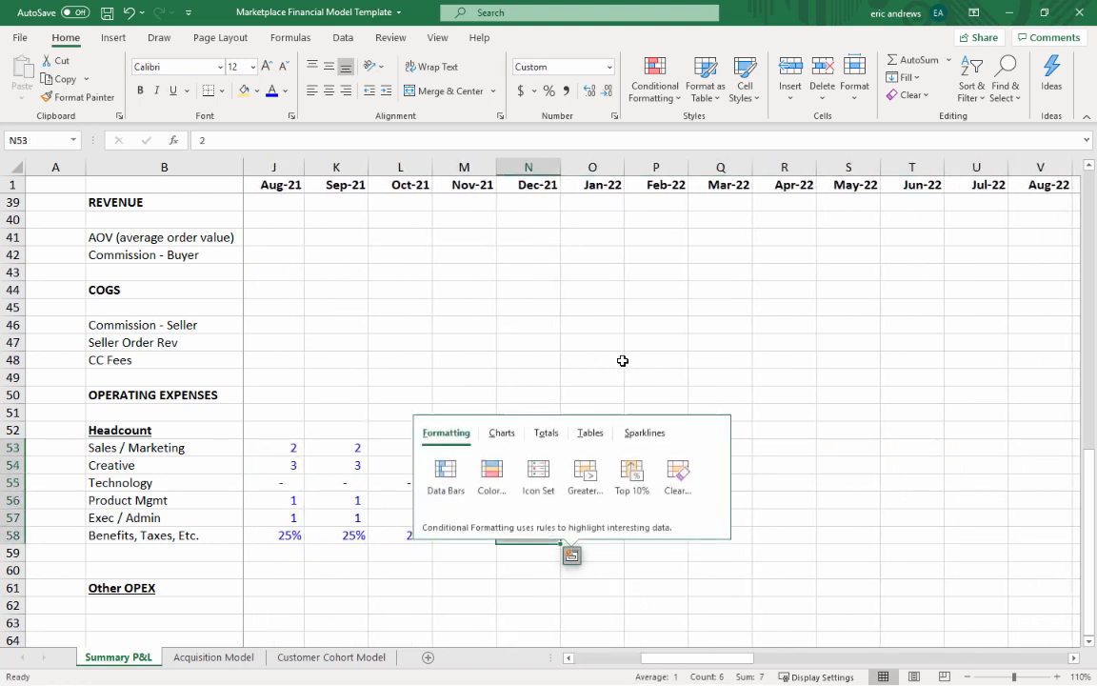
pyautogui.press('Escape')
pyautogui.hotkey('ctrl', 'c')
pyautogui.press('Right')
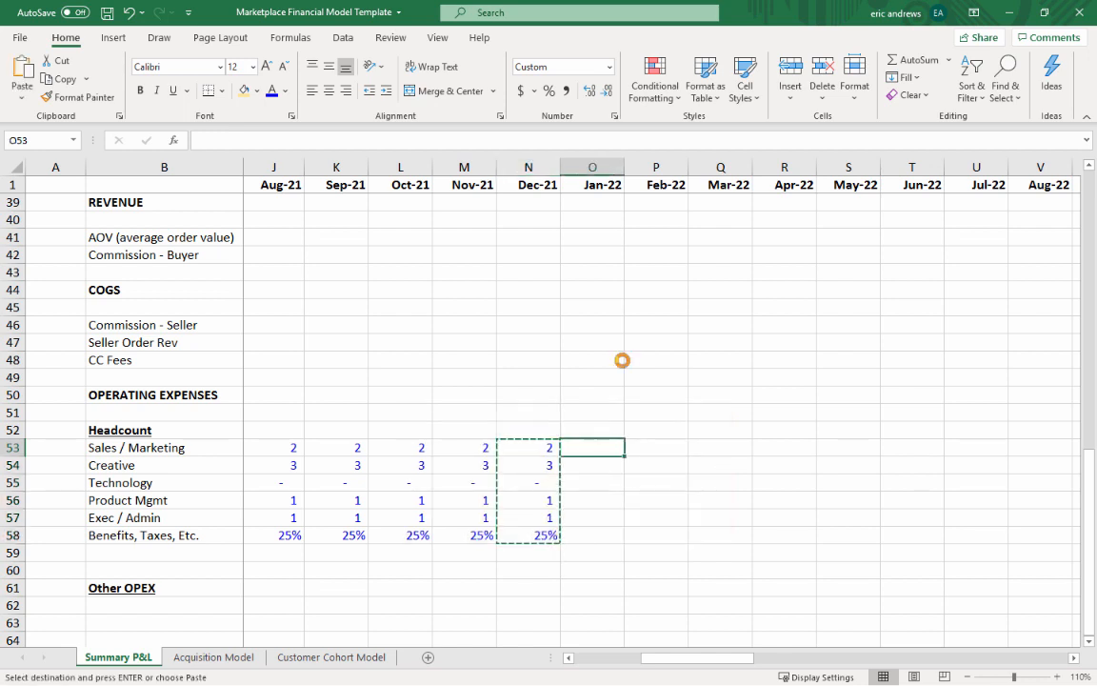
pyautogui.hotkey('ctrl', 'v')
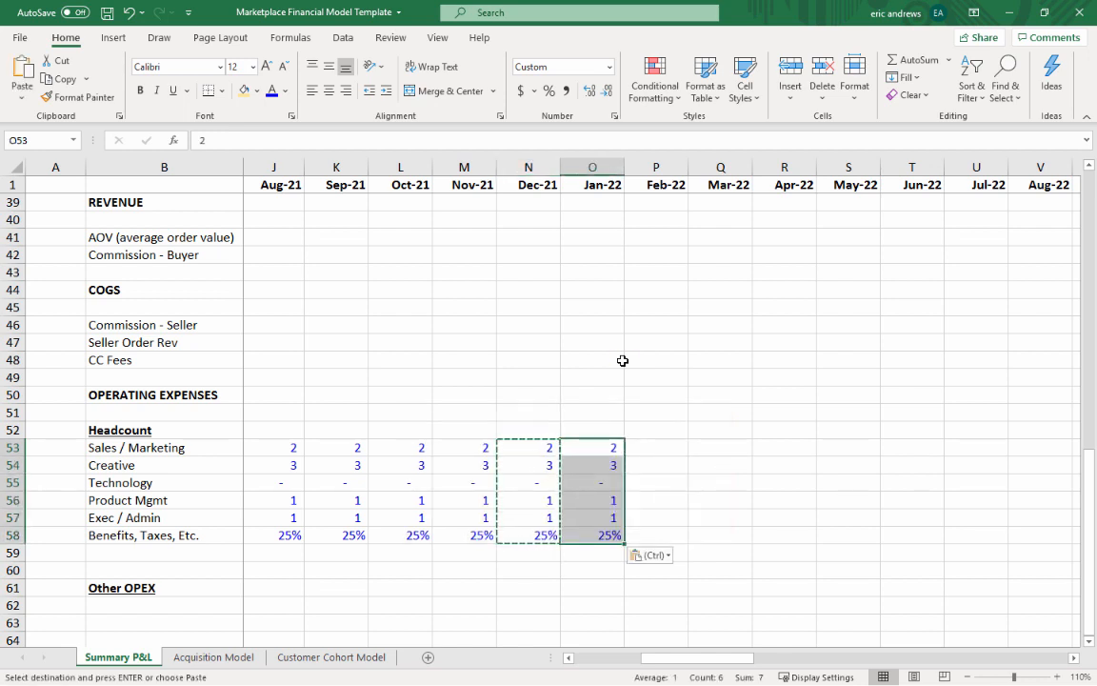
# - Set the Jan-22 headcounts to 3 for Sales / Marketing, 4 for Creative, 1 for Technology and 2 for Exec / Admin
pyautogui.hotkey('shift', 'Up')
pyautogui.hotkey('shift', 'Up')
pyautogui.hotkey('shift', 'Up')
pyautogui.hotkey('shift', 'Up')
pyautogui.hotkey('shift', 'Up')
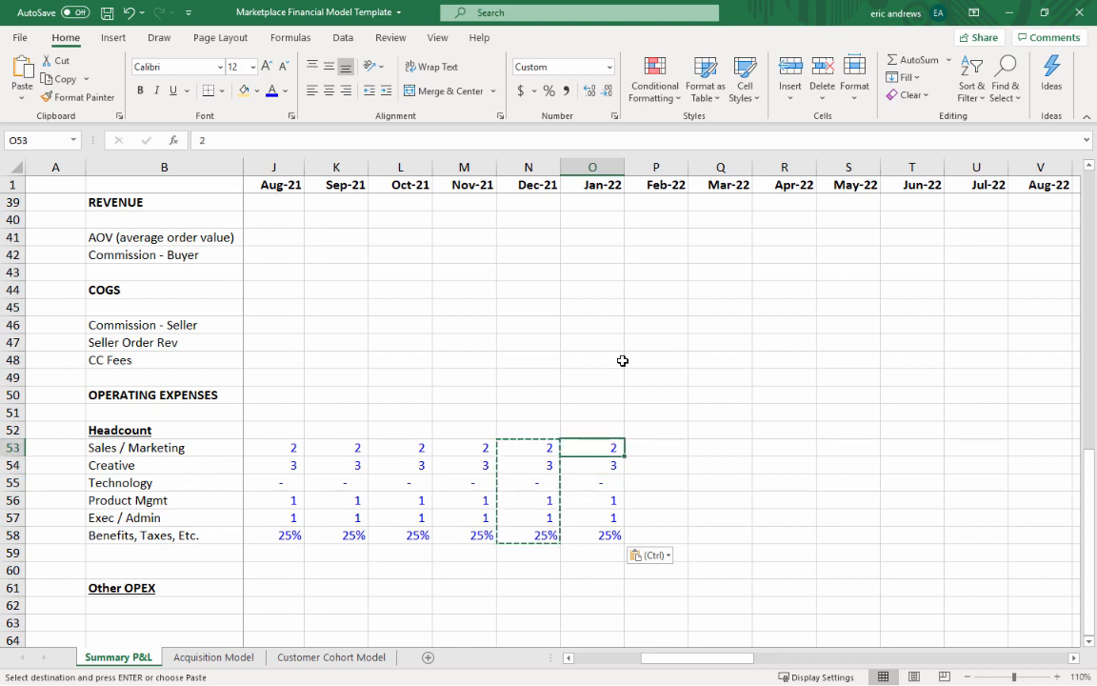
pyautogui.write('3')
pyautogui.press('Return')
pyautogui.press('Return')
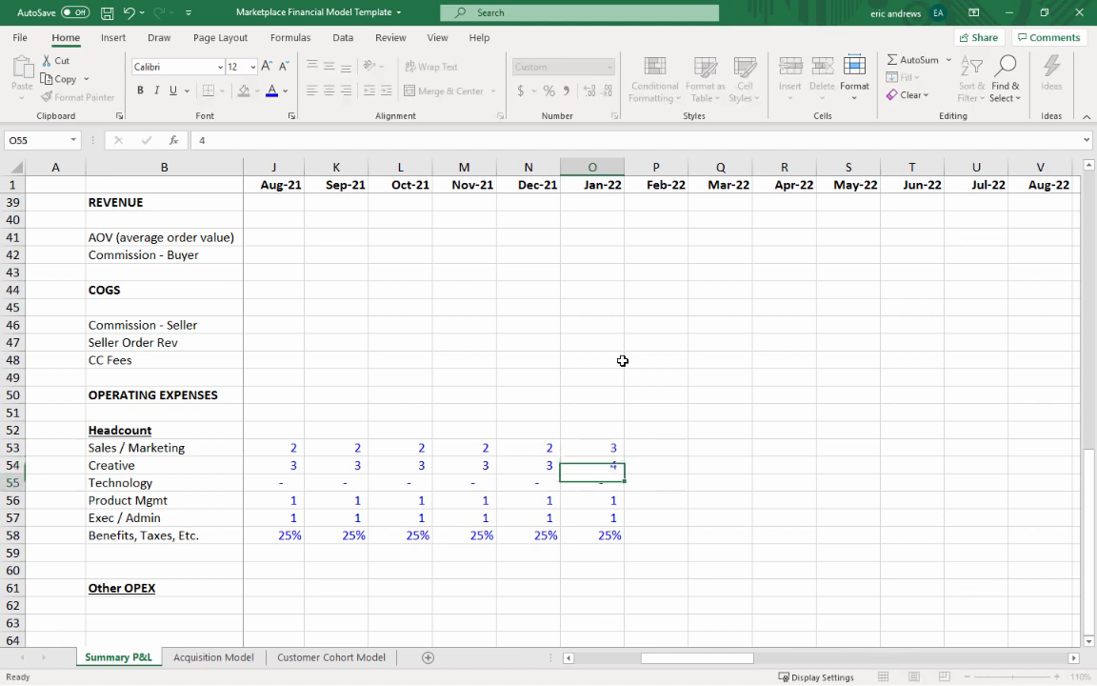
pyautogui.write('1')
pyautogui.press('Return')
pyautogui.press('Return')
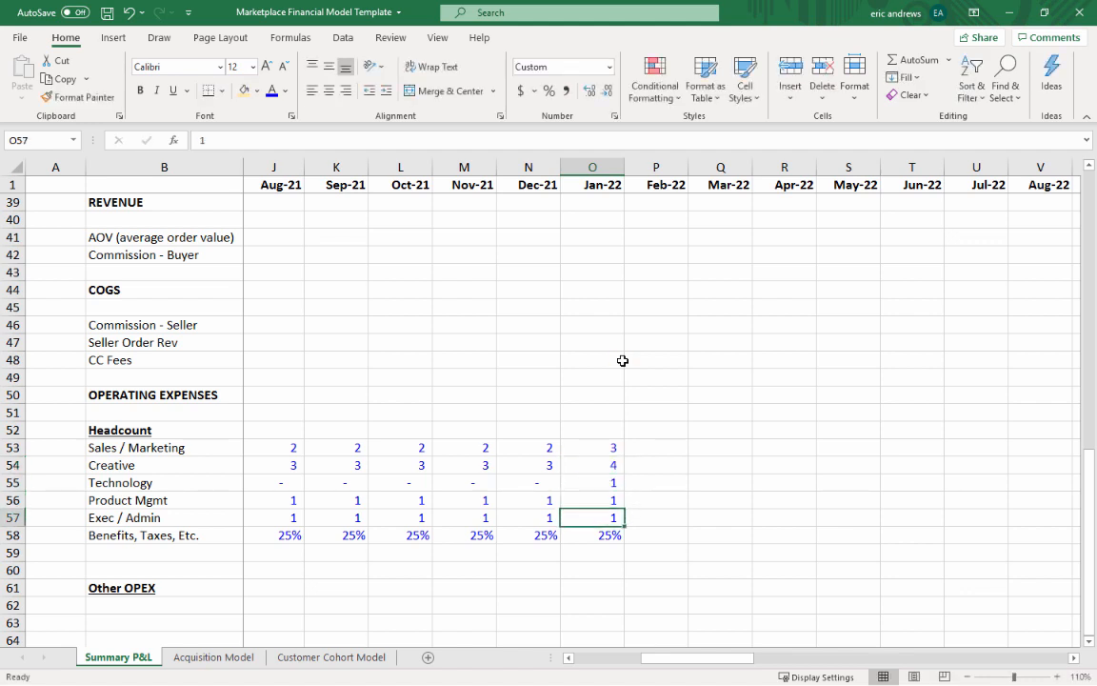
pyautogui.write('2')
pyautogui.press('Return')
# - Copy the Jan-22 headcount assumptions in O53:O58 across the Feb-22 to Dec-22 columns
pyautogui.press('Up')
pyautogui.press('Up')
pyautogui.press('Up')
pyautogui.press('Up')
pyautogui.press('Up')
pyautogui.press('Up')
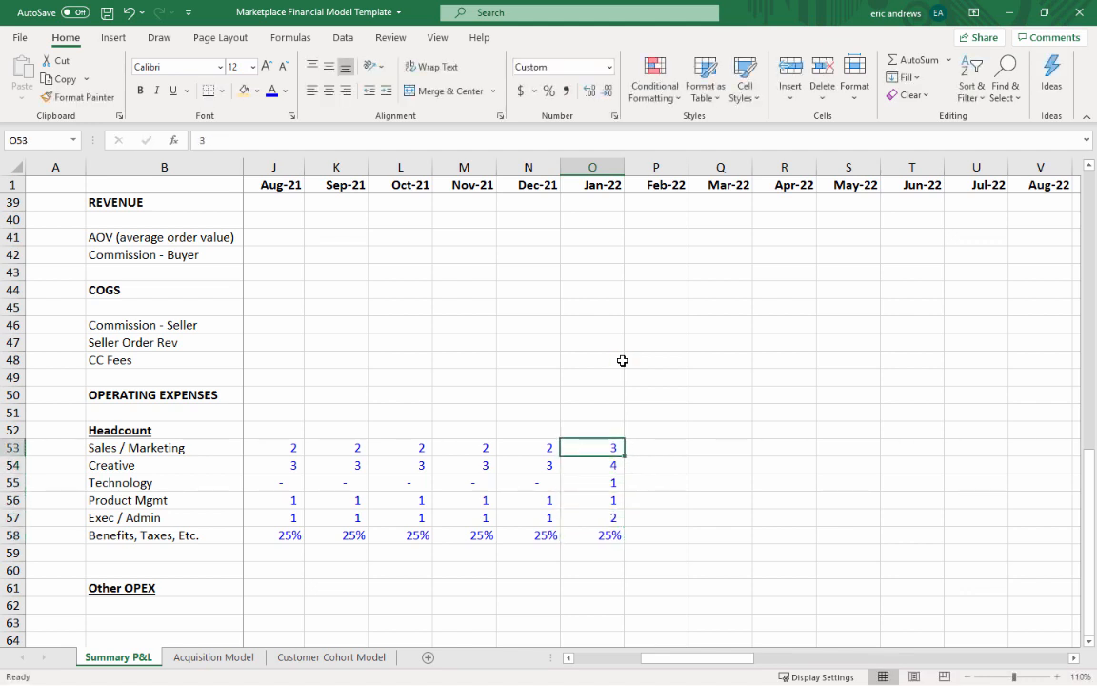
pyautogui.hotkey('shift', 'Down')
pyautogui.hotkey('shift', 'Down')
pyautogui.hotkey('shift', 'Down')
pyautogui.hotkey('shift', 'Down')
pyautogui.hotkey('shift', 'Down')
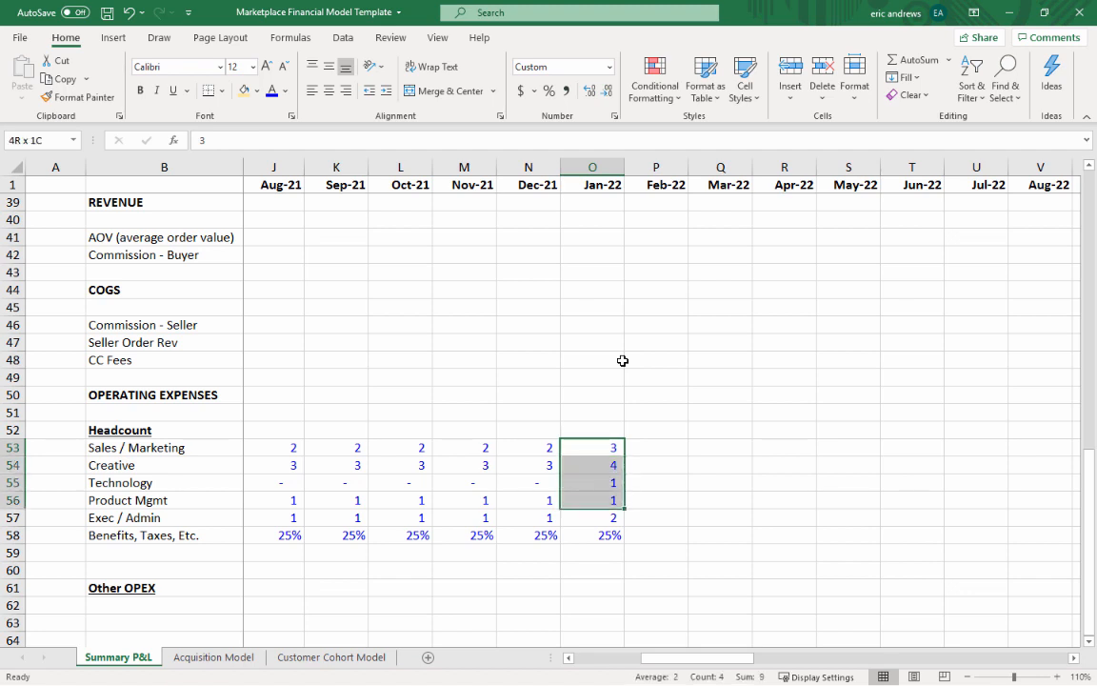
pyautogui.hotkey('ctrl', 'c')
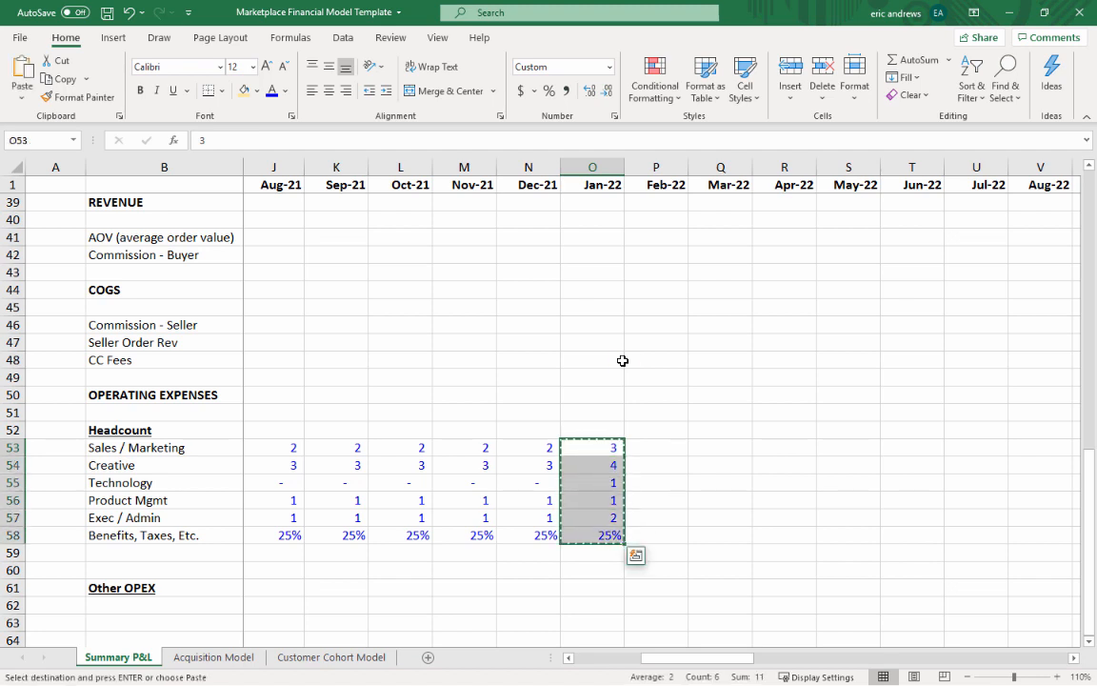
pyautogui.hotkey('shift', 'Right')
pyautogui.hotkey('shift', 'Right')
pyautogui.hotkey('shift', 'Right')
pyautogui.hotkey('shift', 'Right')
pyautogui.hotkey('shift', 'Right')
pyautogui.hotkey('shift', 'Right')
pyautogui.hotkey('shift', 'Right')
pyautogui.hotkey('shift', 'Right')
pyautogui.hotkey('shift', 'Right')
pyautogui.hotkey('shift', 'Right')
pyautogui.hotkey('shift', 'Right')
pyautogui.hotkey('shift', 'Right')
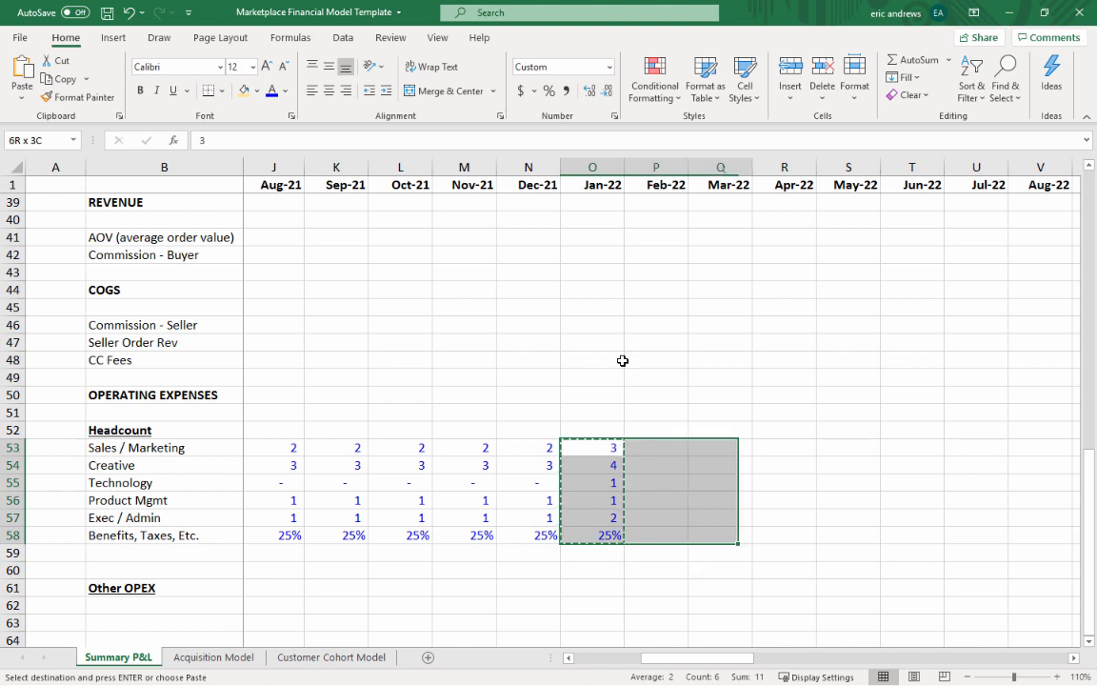
pyautogui.hotkey('shift', 'Right')
pyautogui.hotkey('shift', 'Left')
pyautogui.hotkey('shift', 'Left')
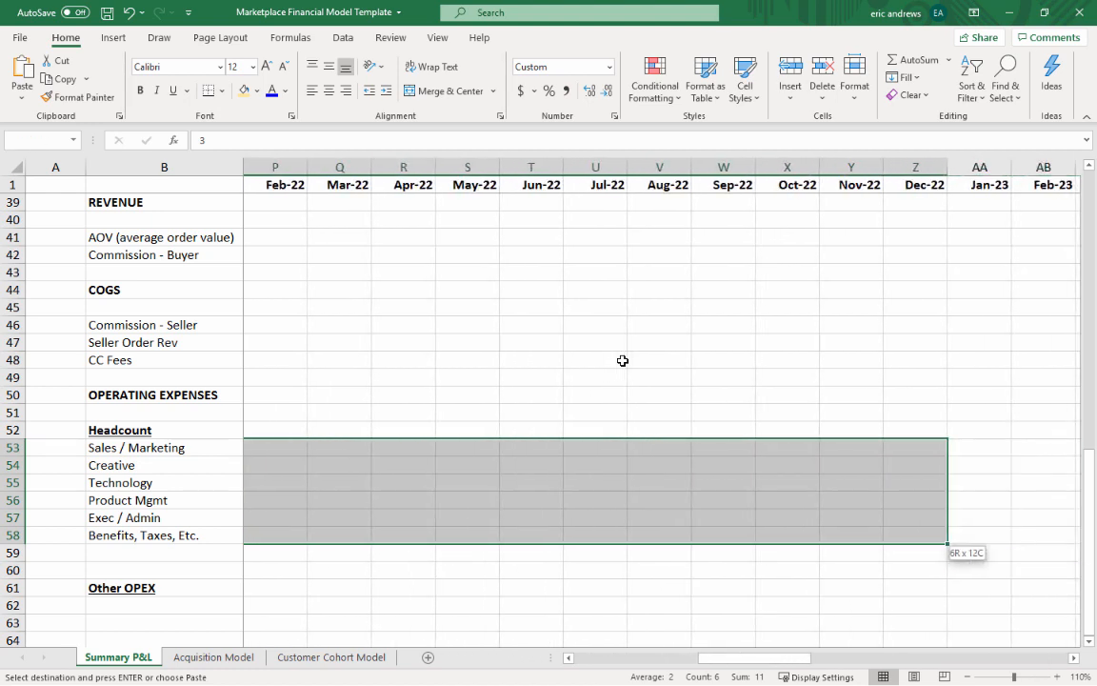
pyautogui.hotkey('ctrl', 'v')
# - Copy the Dec-22 headcount assumptions in Z53:Z58 to the Jan-23 column
pyautogui.press('Right')
pyautogui.press('Right')
pyautogui.press('Right')
pyautogui.press('Right')
pyautogui.press('Right')
pyautogui.press('Right')
pyautogui.press('Right')
pyautogui.press('Right')
pyautogui.press('Right')
pyautogui.press('Right')
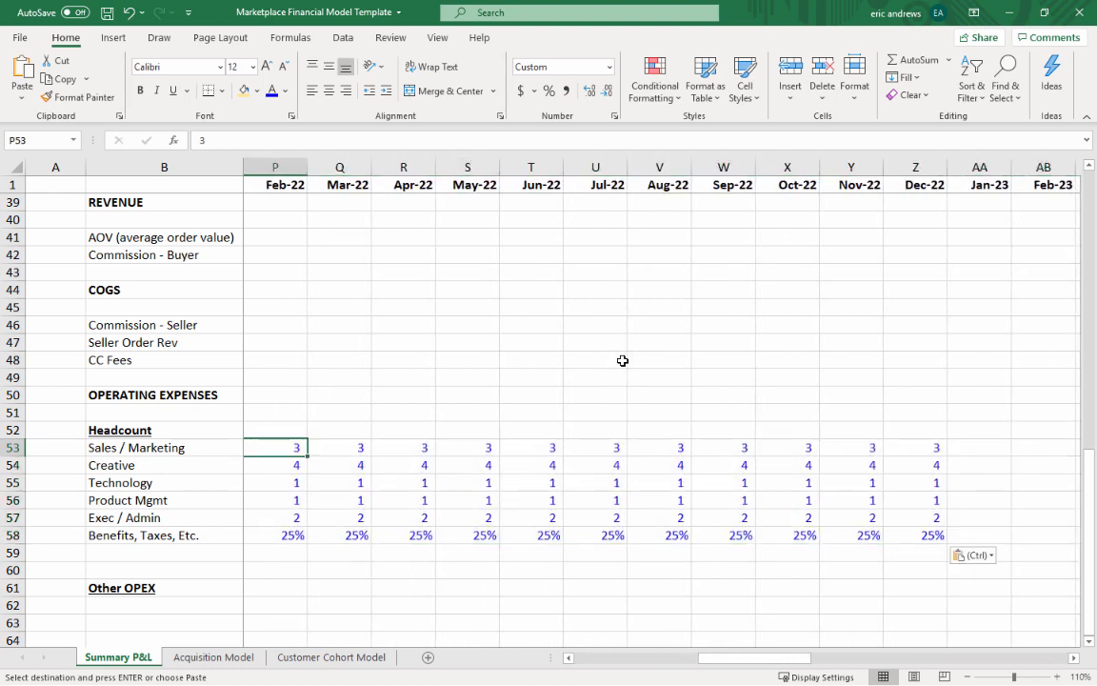
pyautogui.press('Right')
pyautogui.hotkey('shift', 'Down')
pyautogui.hotkey('shift', 'Down')
pyautogui.hotkey('shift', 'Down')
pyautogui.hotkey('shift', 'Down')
pyautogui.hotkey('shift', 'Down')
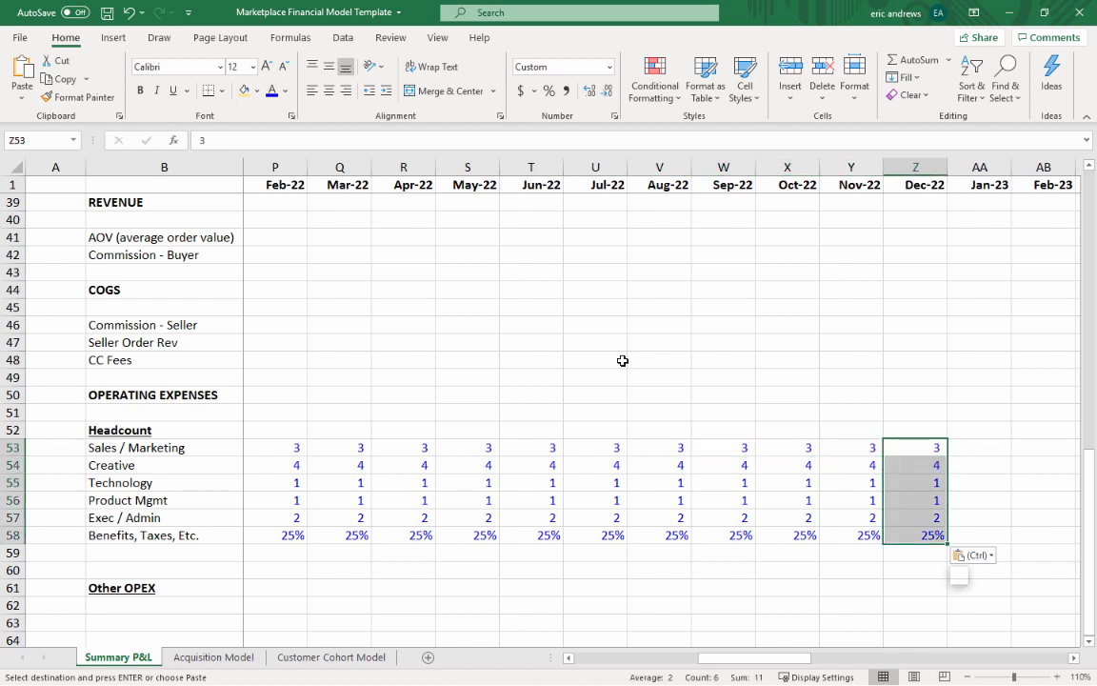
pyautogui.hotkey('ctrl', 'c')
pyautogui.press('Right')
pyautogui.hotkey('shift', 'Down')
pyautogui.hotkey('shift', 'Down')
pyautogui.hotkey('shift', 'Down')
pyautogui.hotkey('shift', 'Down')
pyautogui.hotkey('shift', 'Down')
pyautogui.hotkey('ctrl', 'v')
pyautogui.press('Right')
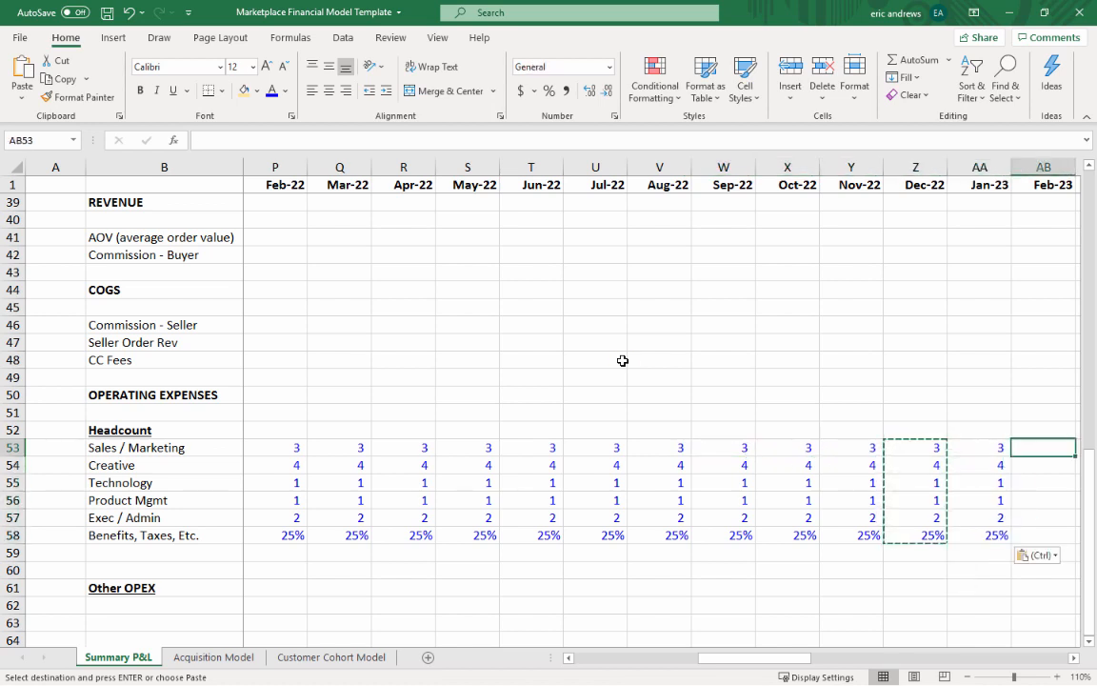
pyautogui.press('Right')
pyautogui.press('Right')
pyautogui.press('Right')
pyautogui.press('Left')
pyautogui.press('Left')
pyautogui.press('Left')
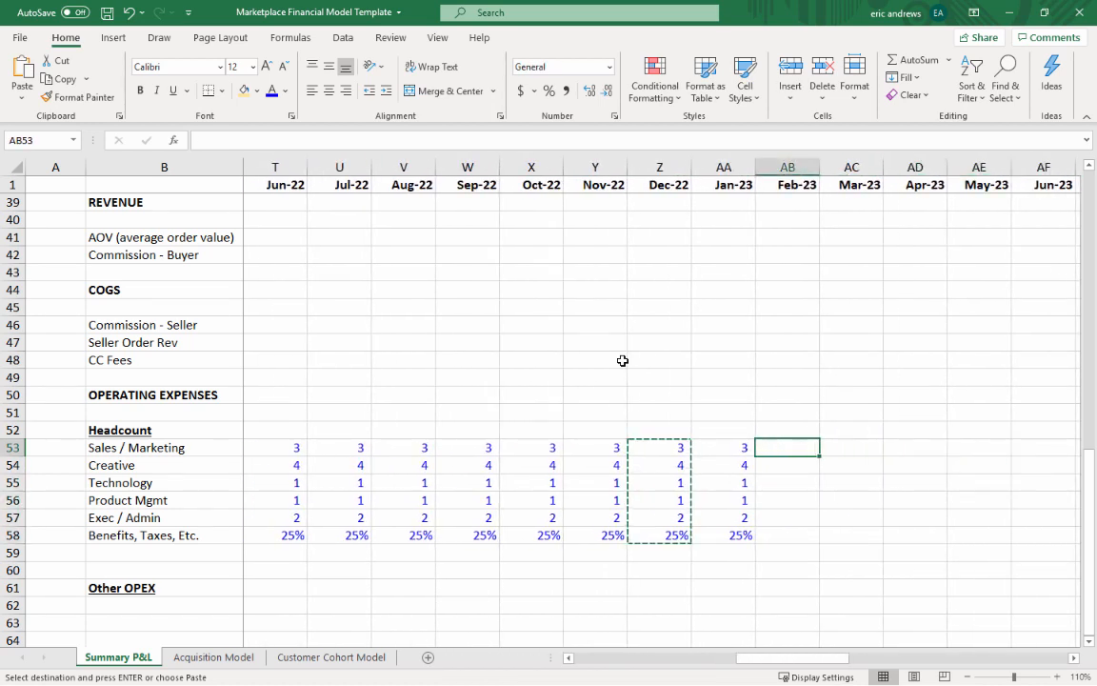
pyautogui.press('Left')
pyautogui.hotkey('shift', 'Down')
pyautogui.hotkey('shift', 'Down')
pyautogui.hotkey('shift', 'Down')
pyautogui.hotkey('shift', 'Down')
pyautogui.hotkey('shift', 'Down')
pyautogui.hotkey('ctrl', 'v')
pyautogui.hotkey('ctrl', 'c')
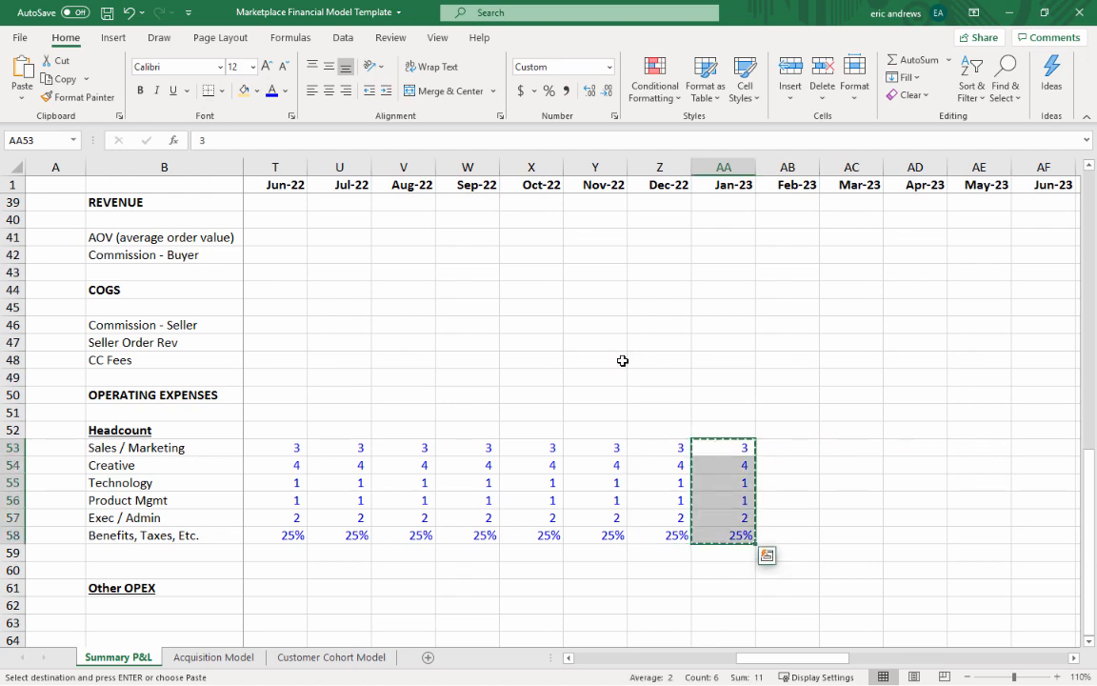
pyautogui.press('Down')
pyautogui.press('Escape')
# - Set the Jan-23 headcounts to 4 for Sales / Marketing, 6 for Creative, 2 for Product Mgmt and 3 for Exec / Admin
pyautogui.write('4')
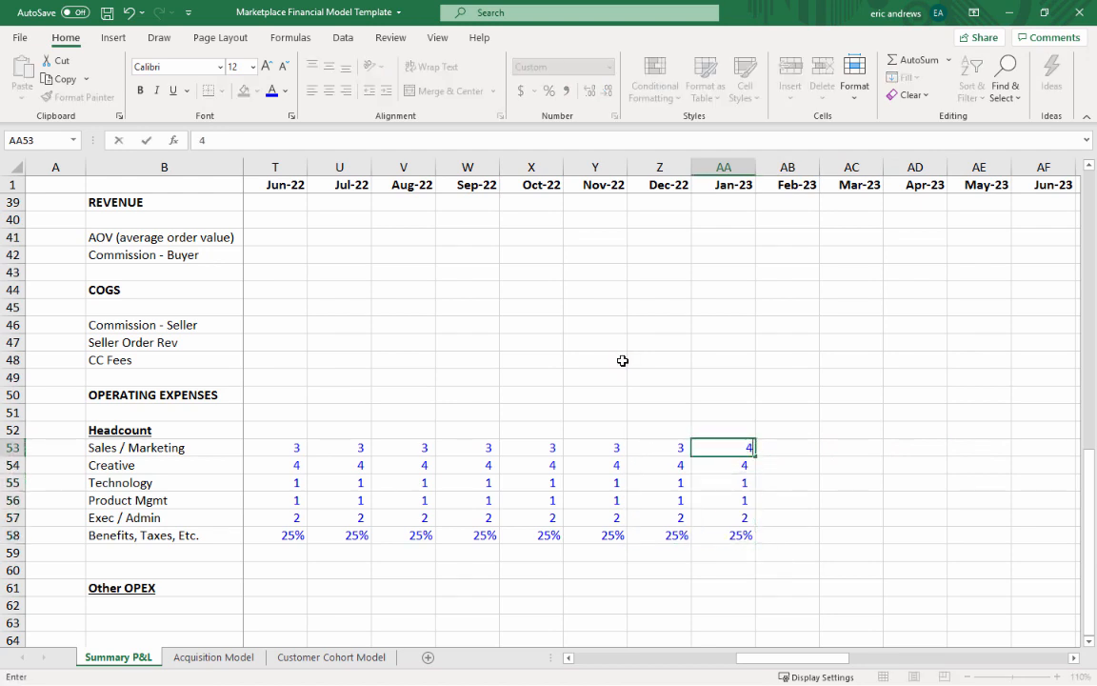
pyautogui.press('Return')
pyautogui.write('6')
pyautogui.press('Return')
pyautogui.press('Return')
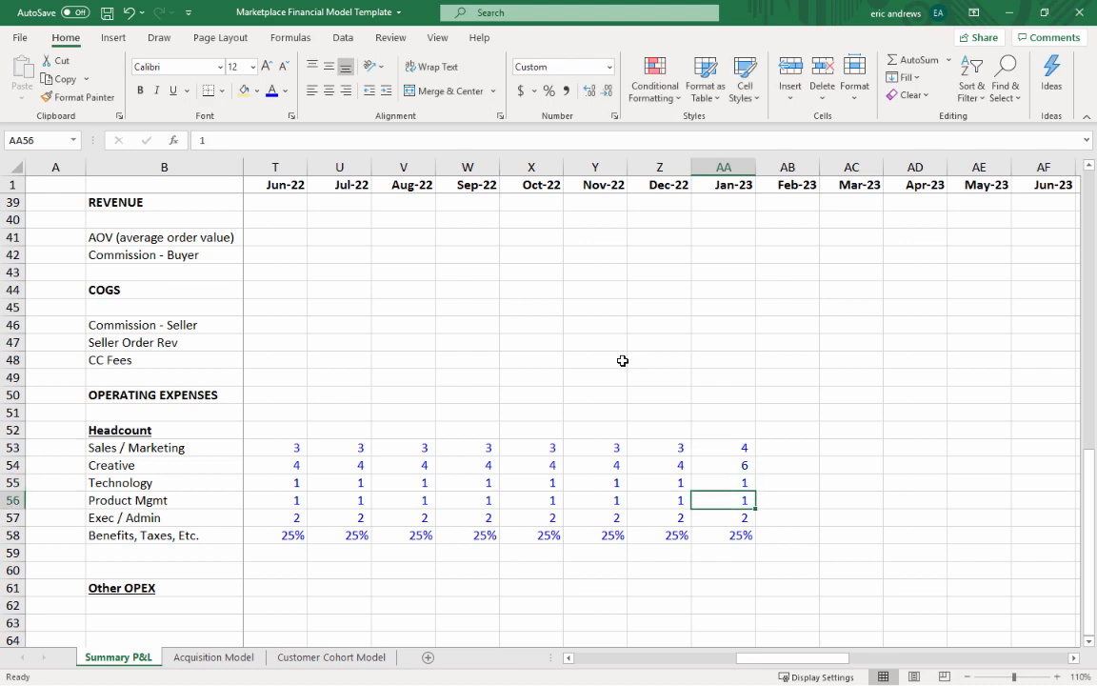
pyautogui.press('Return')
pyautogui.write('3')
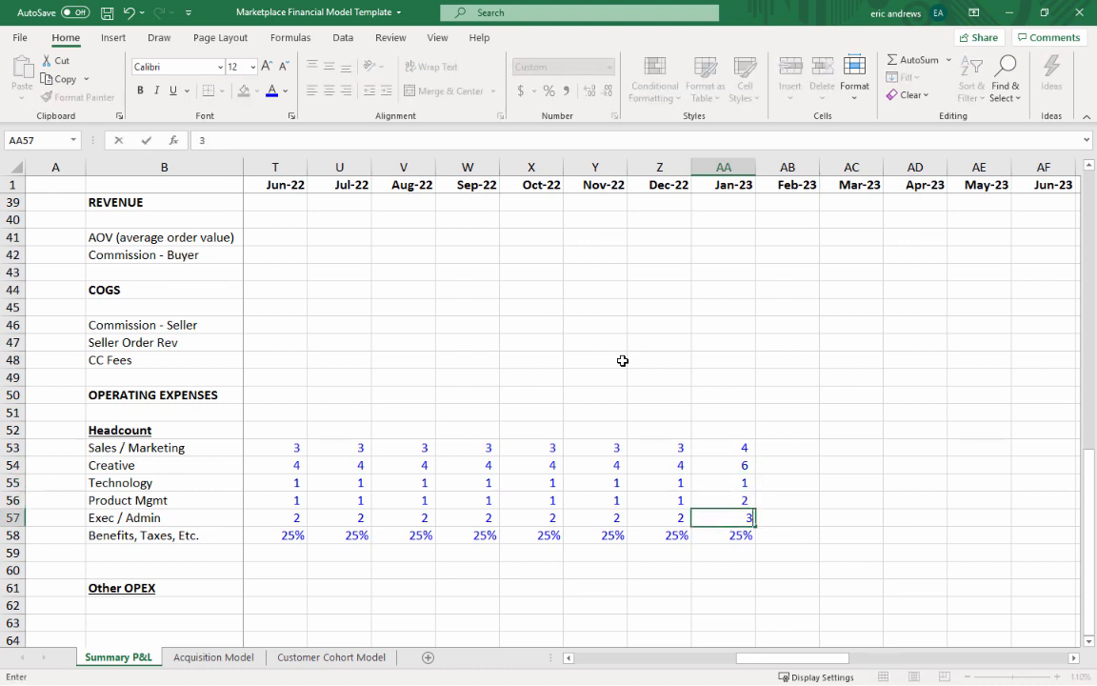
pyautogui.press('Return')
# - Copy the Jan-23 headcount assumptions in AA53:AA58 across the Feb-23 to Dec-23 columns
pyautogui.press('Up')
pyautogui.press('Up')
pyautogui.press('Up')
pyautogui.press('Up')
pyautogui.press('Up')
pyautogui.hotkey('shift', 'Down')
pyautogui.hotkey('shift', 'Down')
pyautogui.hotkey('shift', 'Down')
pyautogui.hotkey('shift', 'Down')
pyautogui.hotkey('shift', 'Down')
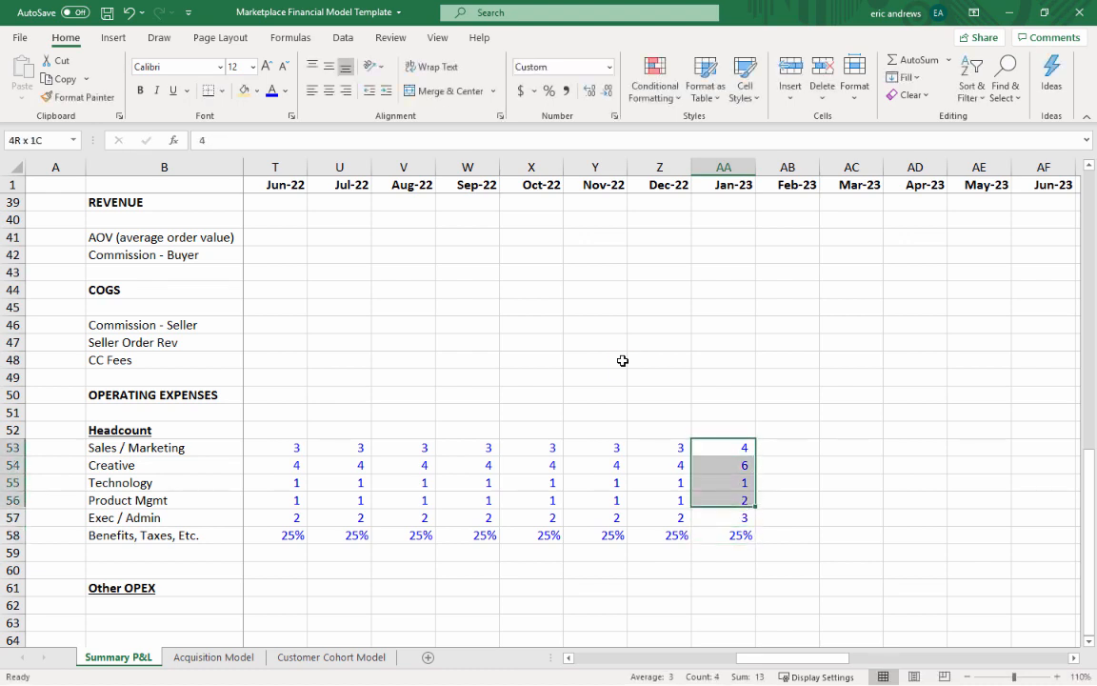
pyautogui.hotkey('ctrl', 'c')
pyautogui.hotkey('shift', 'Right')
pyautogui.hotkey('shift', 'Right')
pyautogui.hotkey('shift', 'Right')
pyautogui.hotkey('shift', 'Right')
pyautogui.hotkey('shift', 'Right')
pyautogui.hotkey('shift', 'Right')
pyautogui.hotkey('shift', 'Right')
pyautogui.hotkey('shift', 'Right')
pyautogui.hotkey('shift', 'Right')
pyautogui.hotkey('shift', 'Right')
pyautogui.hotkey('shift', 'Right')
pyautogui.hotkey('shift', 'Right')
pyautogui.hotkey('shift', 'Right')
pyautogui.hotkey('shift', 'Right')
pyautogui.hotkey('shift', 'Right')
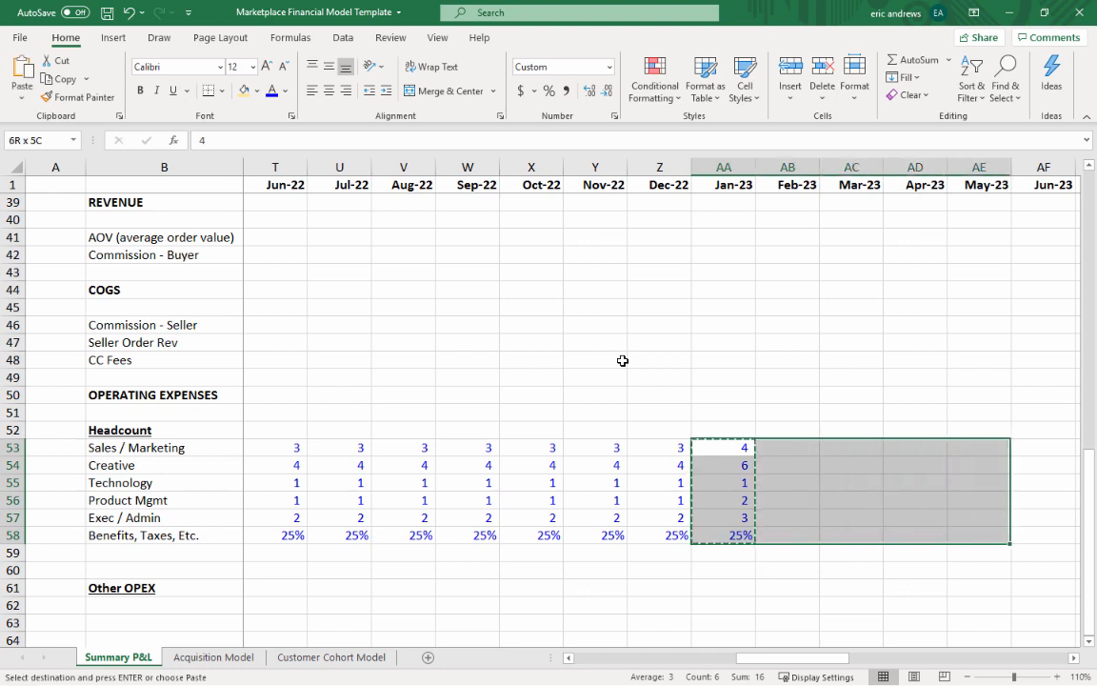
pyautogui.hotkey('shift', 'Left')
pyautogui.hotkey('shift', 'Left')
pyautogui.hotkey('shift', 'Left')
pyautogui.hotkey('shift', 'Left')
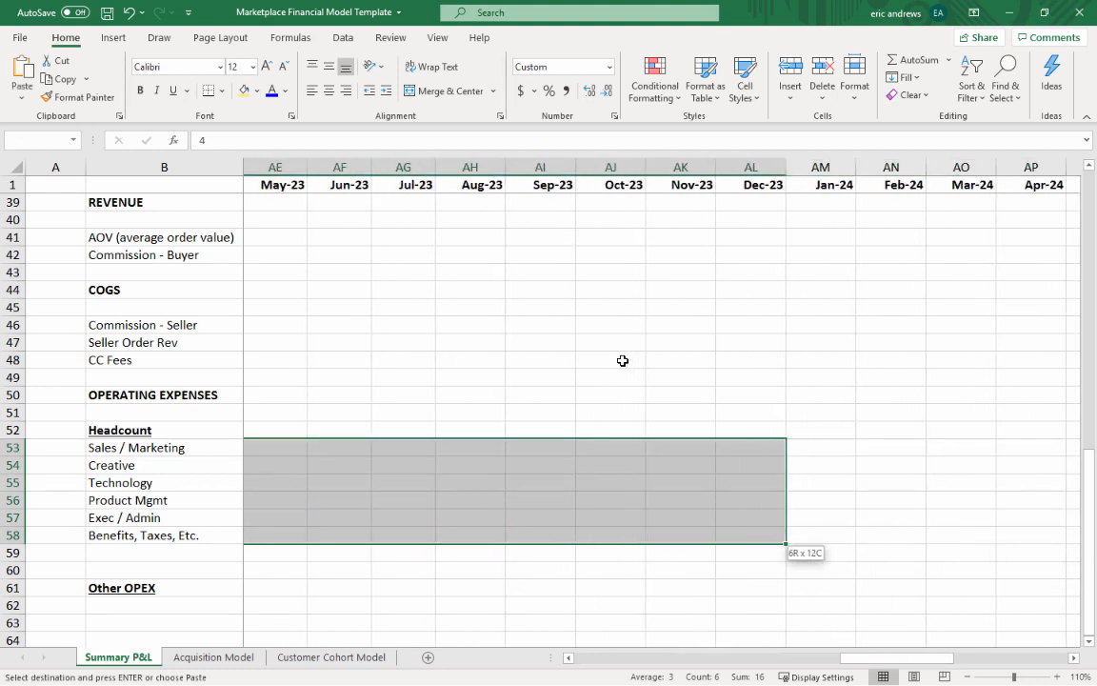
pyautogui.hotkey('ctrl', 'v')
# - Copy the Dec-23 headcount assumptions in AL53:AL58 to the Jan-24 column
pyautogui.press('Right')
pyautogui.press('Right')
pyautogui.press('Right')
pyautogui.press('Right')
pyautogui.press('Right')
pyautogui.press('Right')
pyautogui.press('Right')
pyautogui.press('Right')
pyautogui.press('Right')
pyautogui.press('Right')
pyautogui.press('Right')
pyautogui.press('Right')
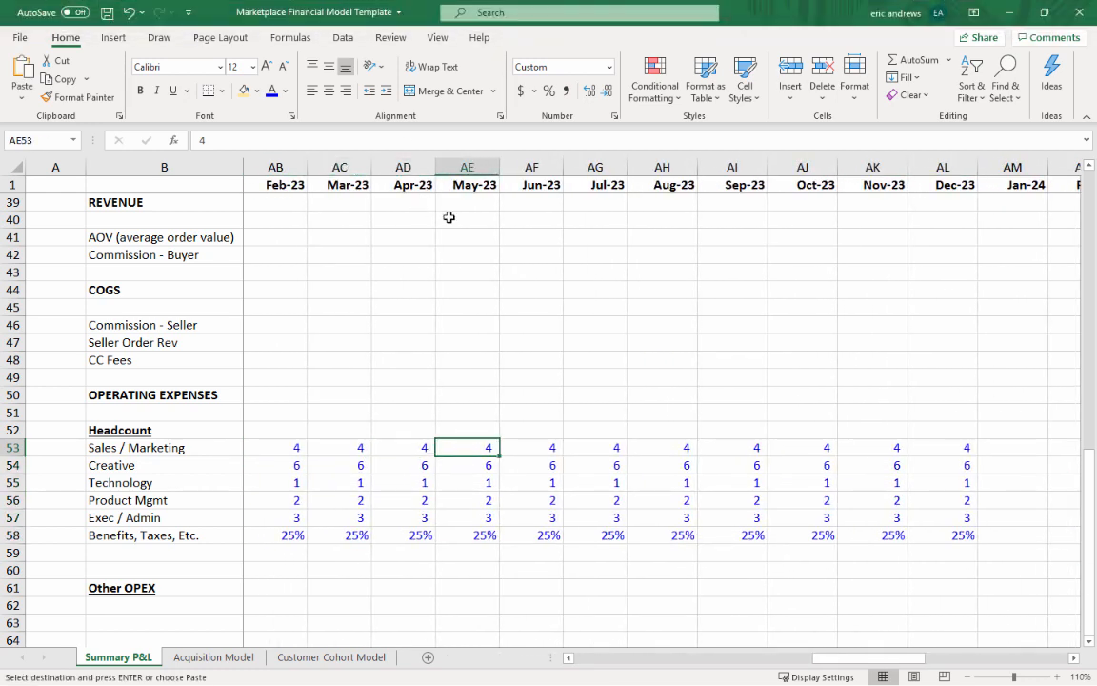
pyautogui.press('Left')
pyautogui.hotkey('ctrl', 'v')
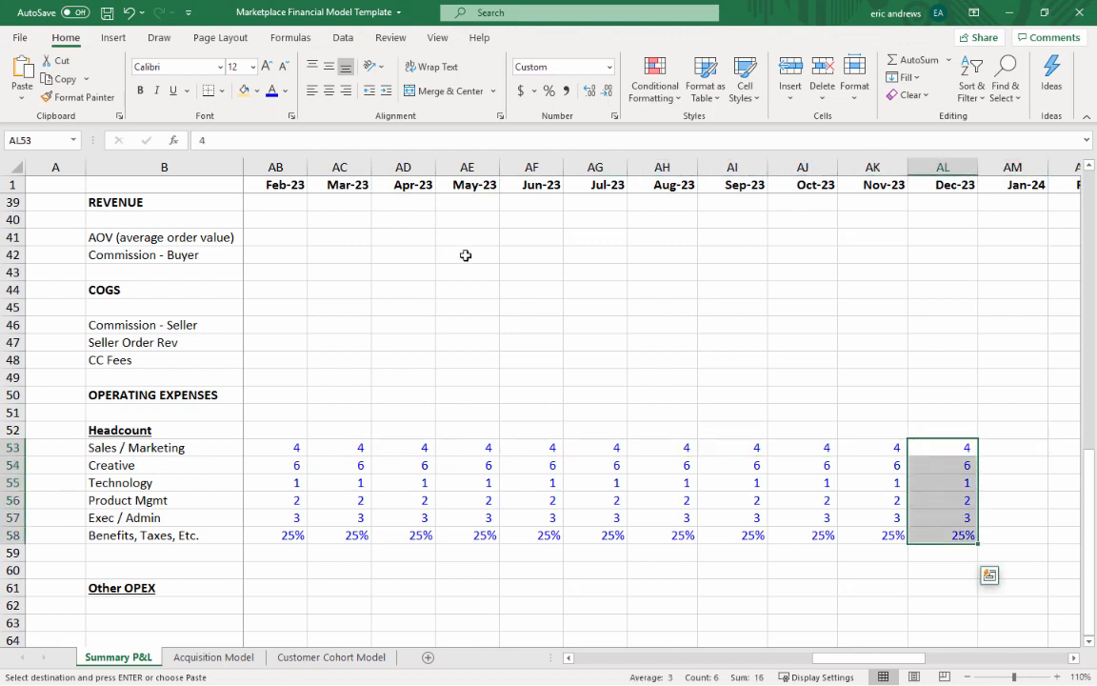
pyautogui.hotkey('ctrl', 'c')
pyautogui.press('Right')
pyautogui.hotkey('ctrl', 'v')
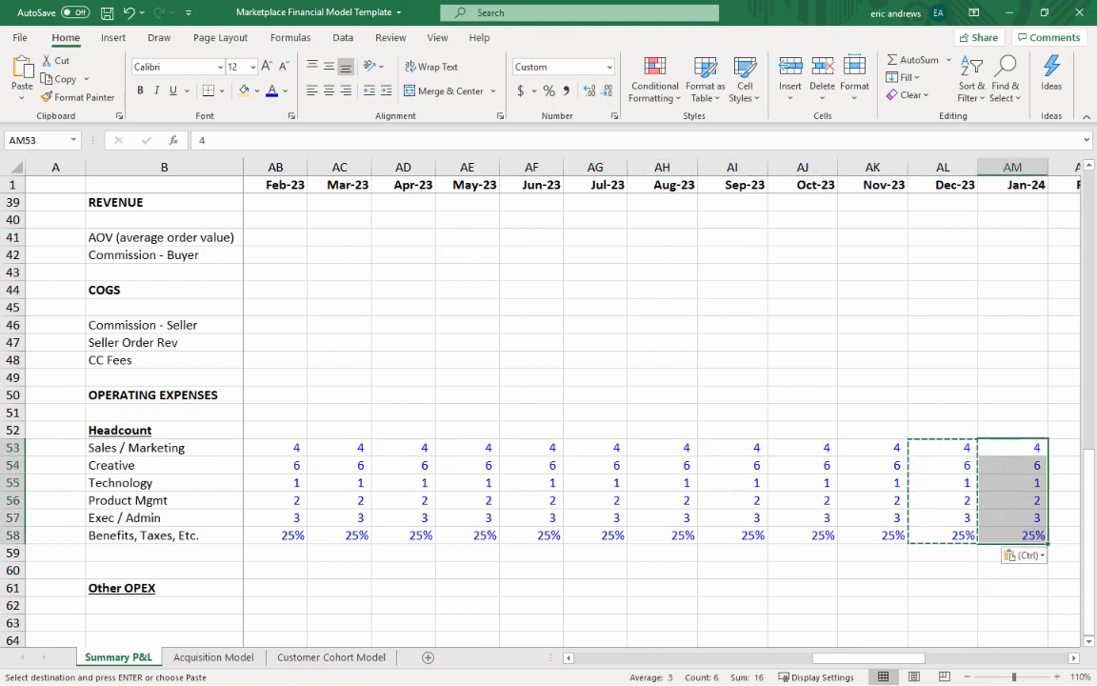
# - Set the Jan-24 headcounts to 6 for Sales / Marketing, 10 for Creative, 2 for Technology, 3 for Product Mgmt and 5 for Exec / Admin
pyautogui.hotkey('alt', 'Tab')
pyautogui.hotkey('alt', 'Tab')
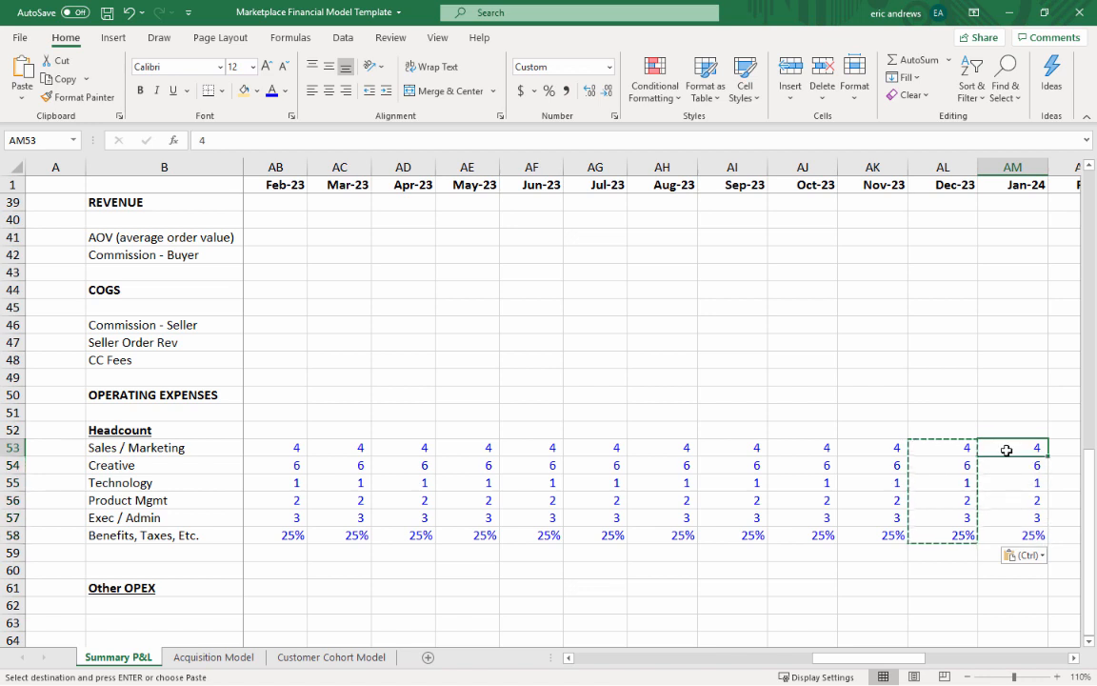
pyautogui.write('6')
pyautogui.press('Return')
pyautogui.write('1')
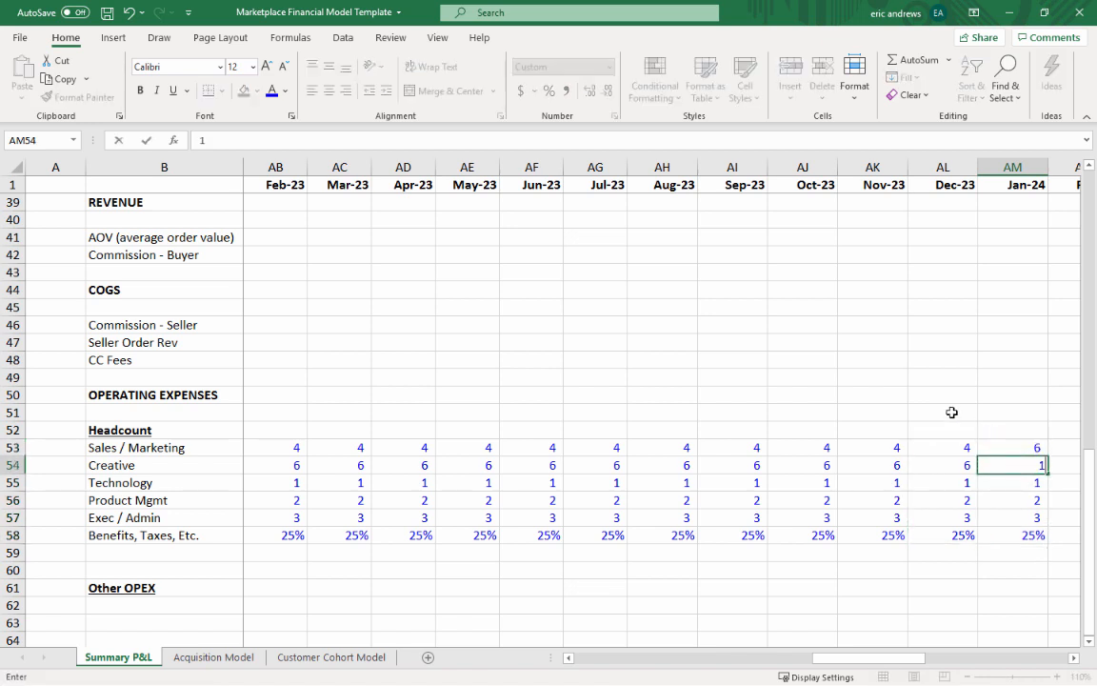
pyautogui.write('0')
pyautogui.press('Return')
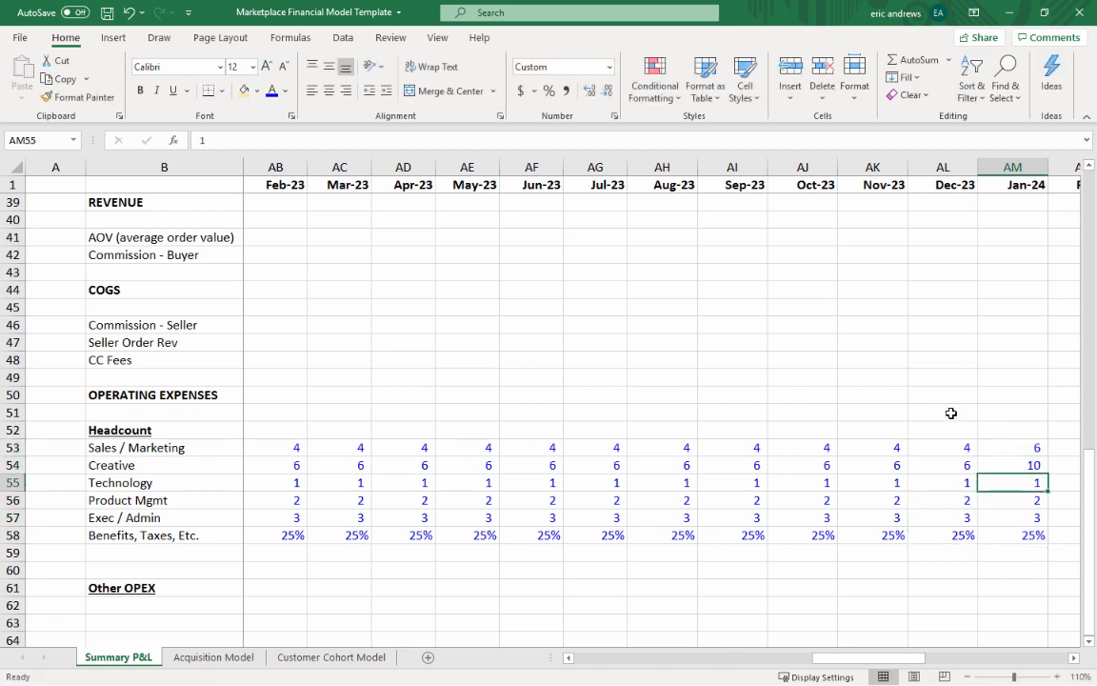
pyautogui.write('2')
pyautogui.press('Return')
pyautogui.write('3')
pyautogui.press('Return')
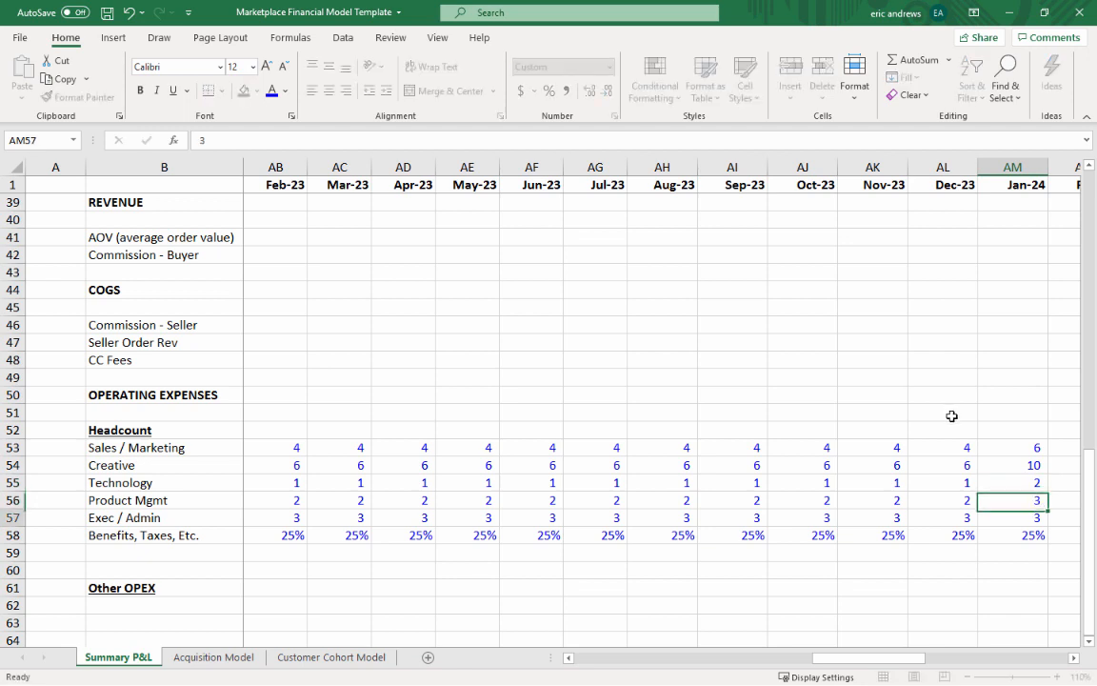
pyautogui.write('5')
pyautogui.press('Return')
# - Copy the Jan-24 headcount assumptions in AM53:AM58 across the Feb-24 to Dec-24 columns
pyautogui.hotkey('shift', 'Up')
pyautogui.hotkey('shift', 'Up')
pyautogui.hotkey('shift', 'Up')
pyautogui.hotkey('shift', 'Up')
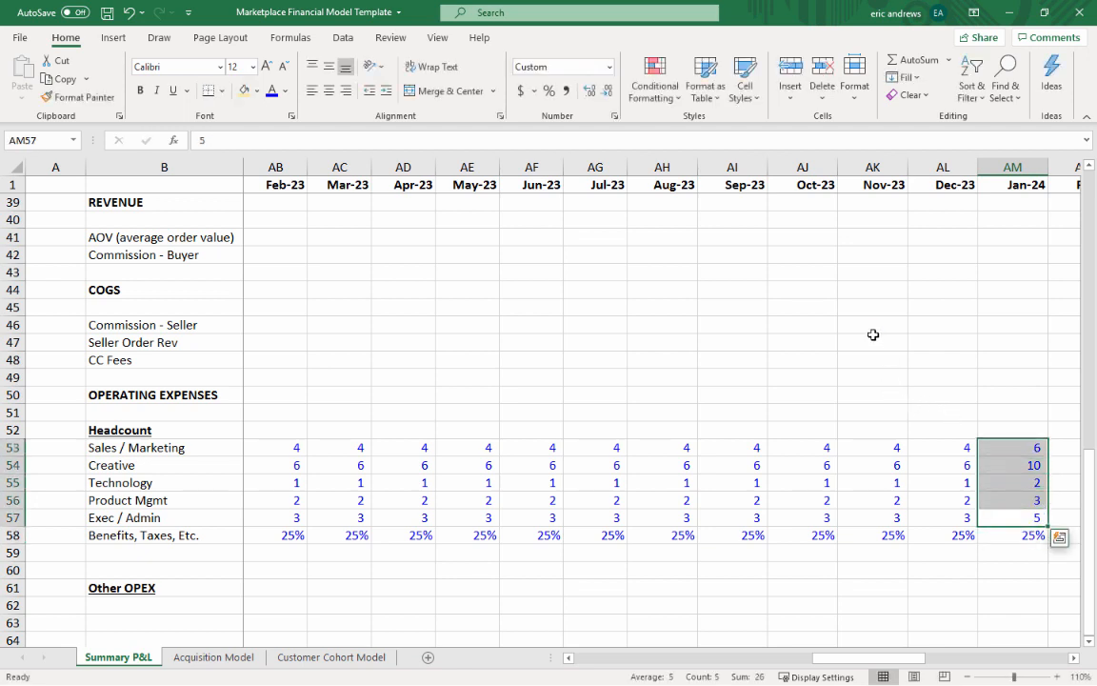
pyautogui.press('Up')
pyautogui.press('Up')
pyautogui.press('Up')
pyautogui.press('Up')
pyautogui.hotkey('shift', 'Down')
pyautogui.hotkey('shift', 'Down')
pyautogui.hotkey('shift', 'Down')
pyautogui.hotkey('shift', 'Down')
pyautogui.hotkey('shift', 'Down')
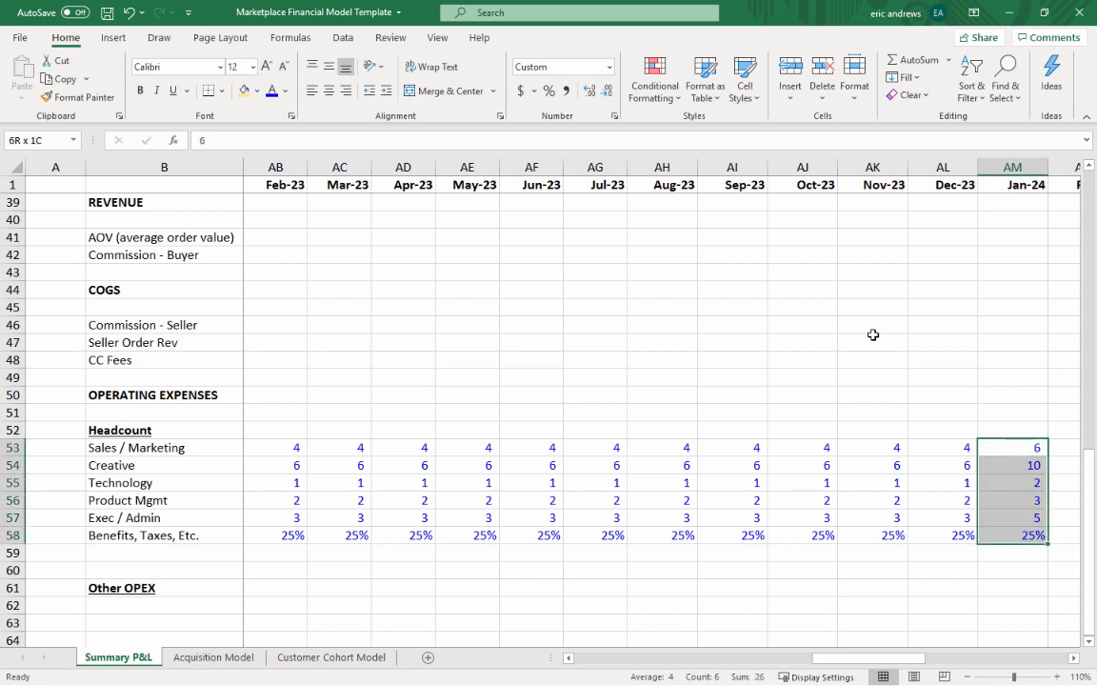
pyautogui.hotkey('ctrl', 'c')
pyautogui.hotkey('shift', 'Right')
pyautogui.hotkey('shift', 'Right')
pyautogui.hotkey('shift', 'Right')
pyautogui.hotkey('shift', 'Right')
pyautogui.hotkey('shift', 'Right')
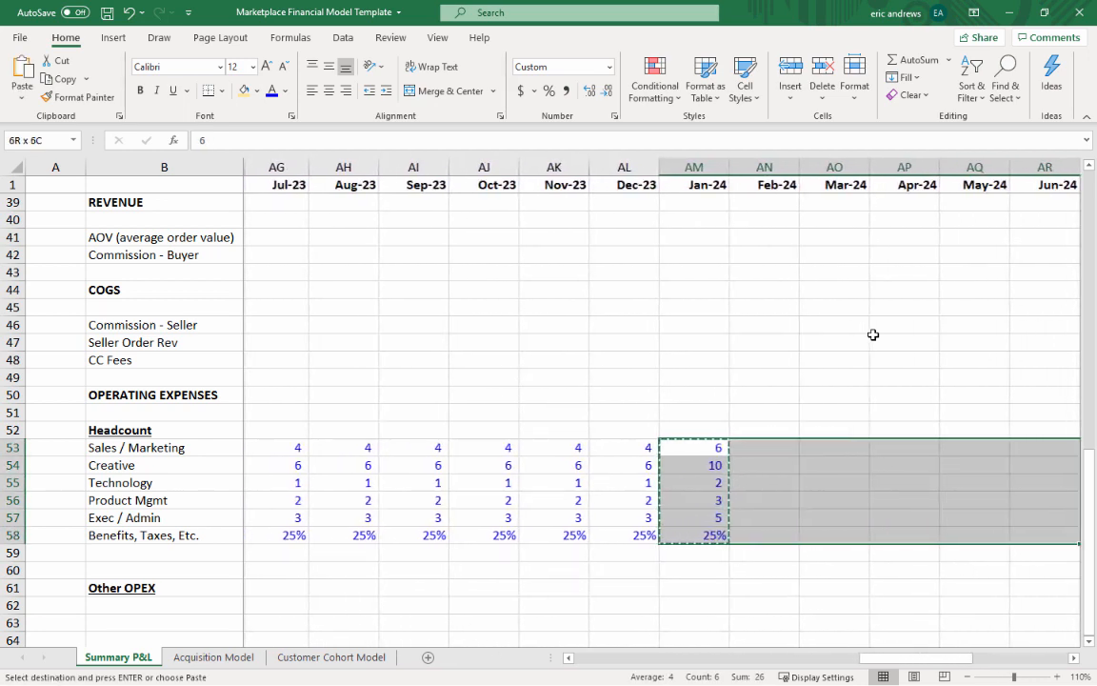
pyautogui.hotkey('shift', 'Right')
pyautogui.hotkey('shift', 'Right')
pyautogui.hotkey('shift', 'Right')
pyautogui.hotkey('shift', 'Right')
pyautogui.hotkey('shift', 'Right')
pyautogui.hotkey('shift', 'Right')
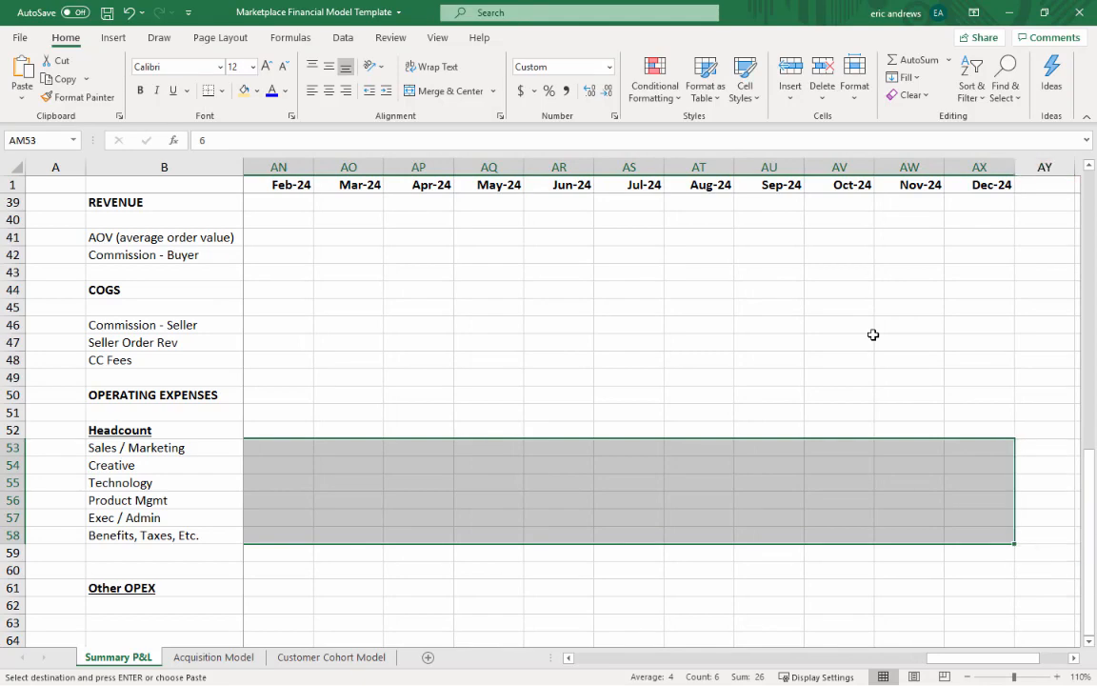
pyautogui.hotkey('ctrl', 'v')
pyautogui.hotkey('ctrl', 'Left')
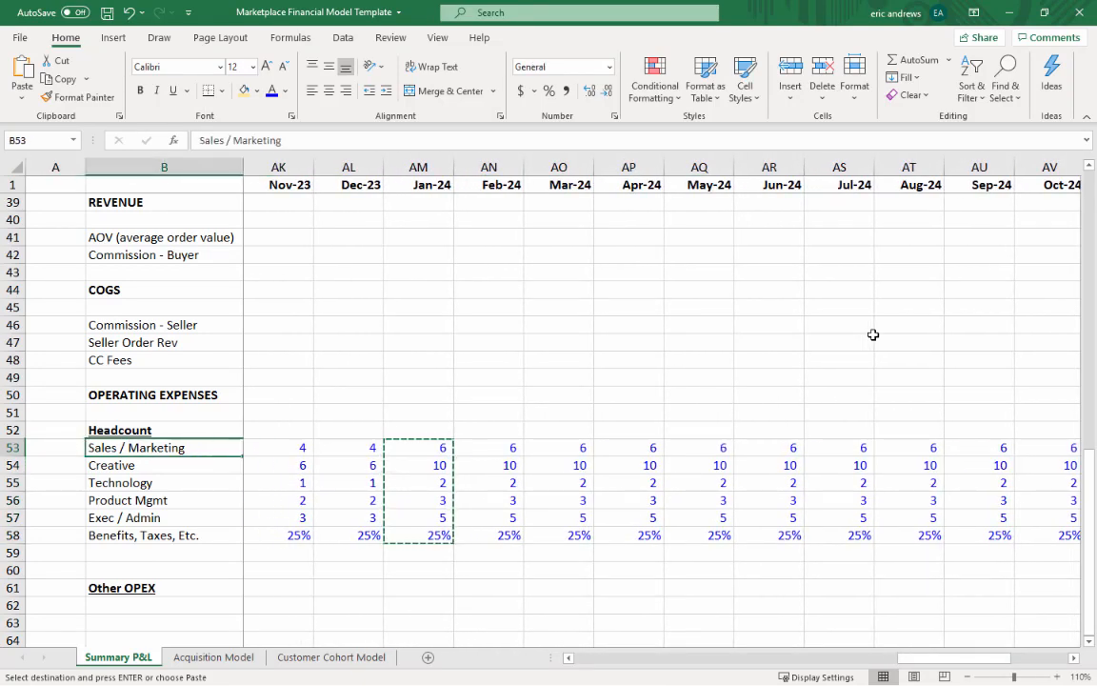
pyautogui.press('Right')
pyautogui.press('Up')
pyautogui.press('Up')
pyautogui.press('Escape')
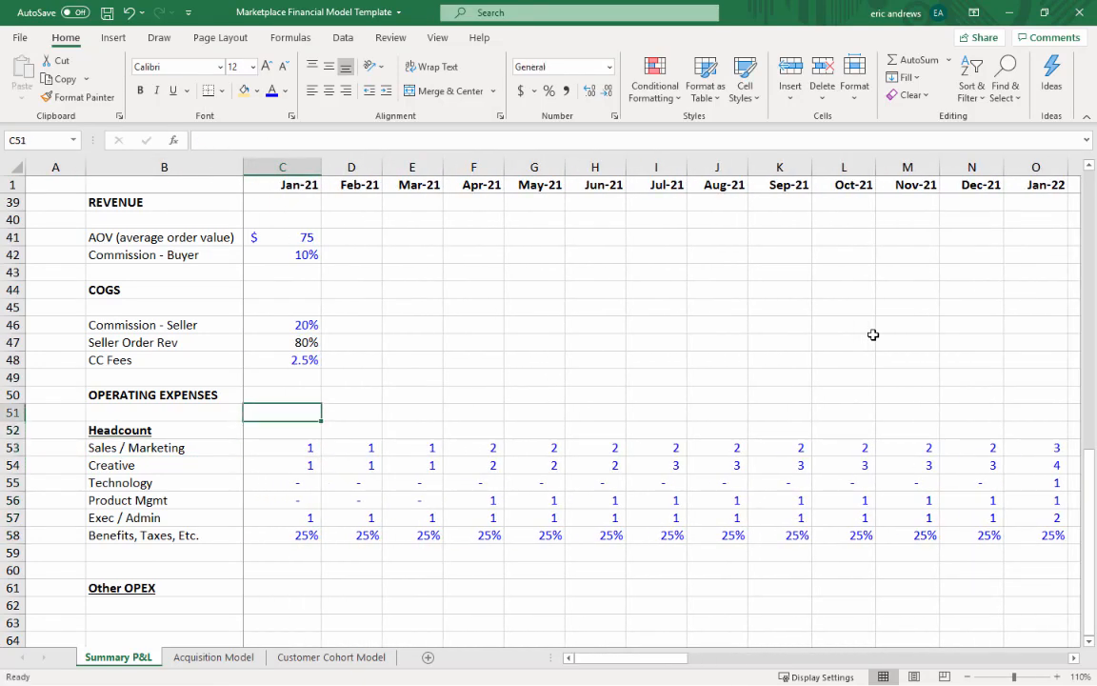
# - Insert six blank rows directly below Total Personnel Expense in the operating expenses section
pyautogui.scroll(7, 562, 335)
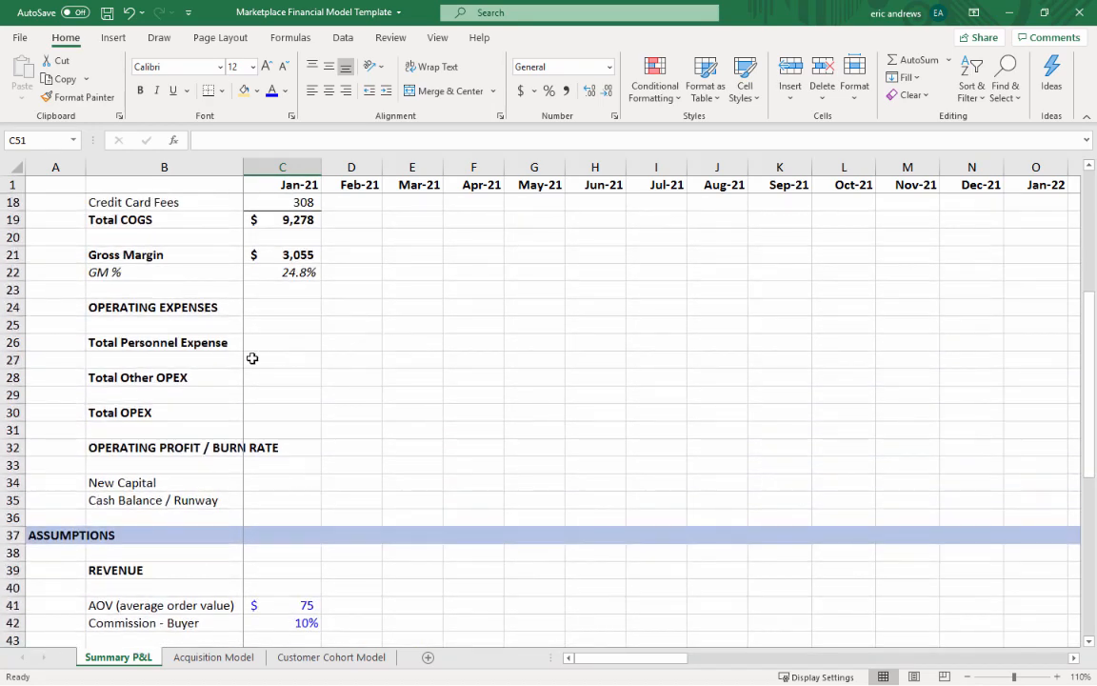
pyautogui.moveTo(13, 360); pyautogui.dragTo(39, 430)
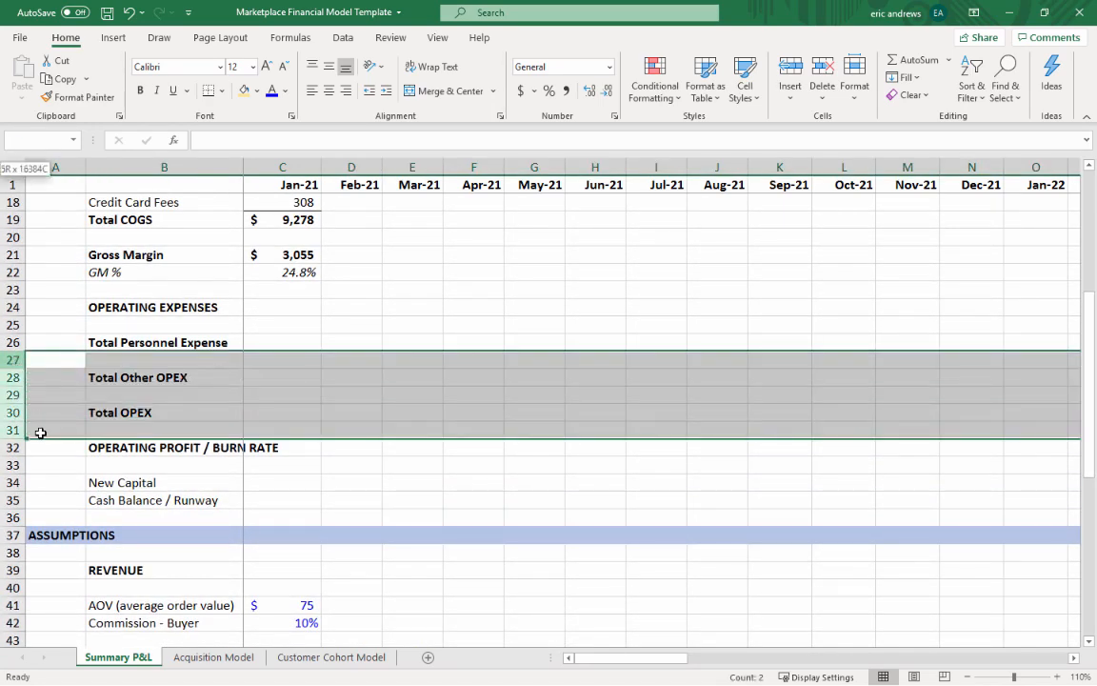
pyautogui.click(790, 75)
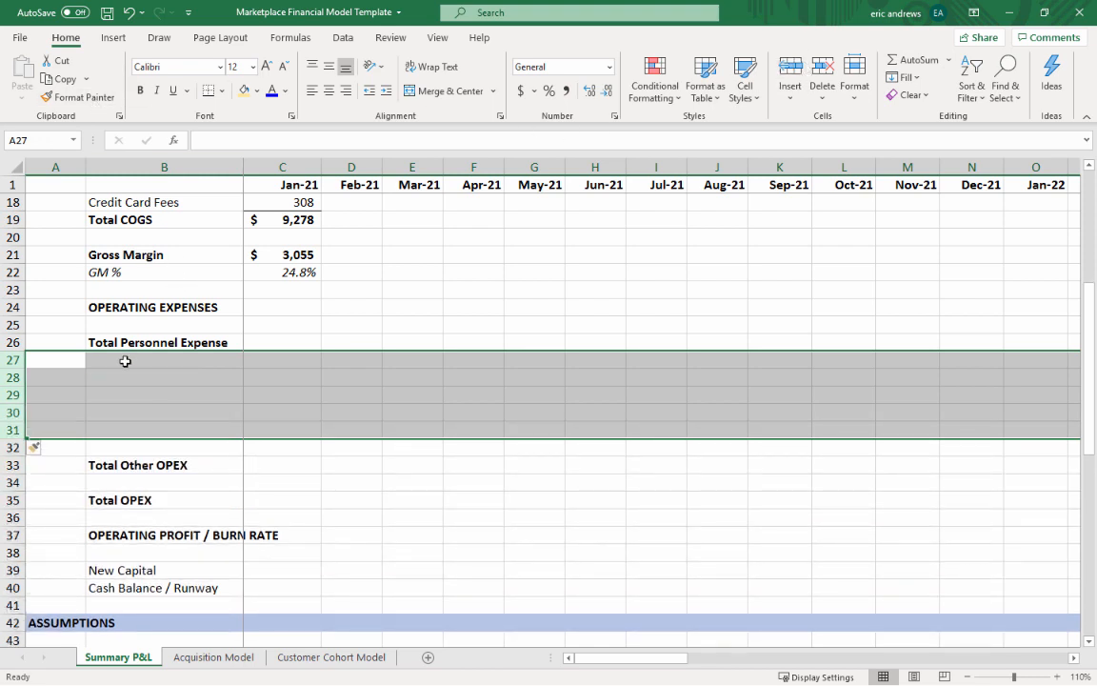
pyautogui.click(11, 360)
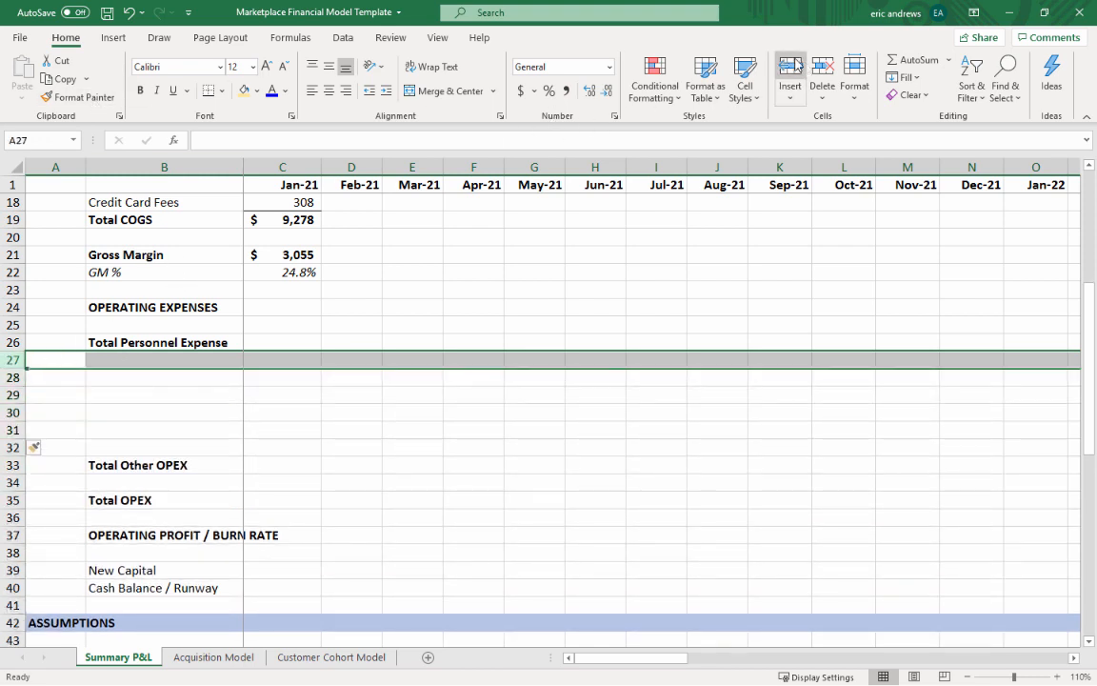
pyautogui.click(784, 57)
# - Copy the labels from Sales / Marketing to Benefits, Taxes, Etc. in the headcount assumptions to B27:B32 below Total Personnel Expense
pyautogui.click(171, 411)
pyautogui.scroll(-7, 181, 364)
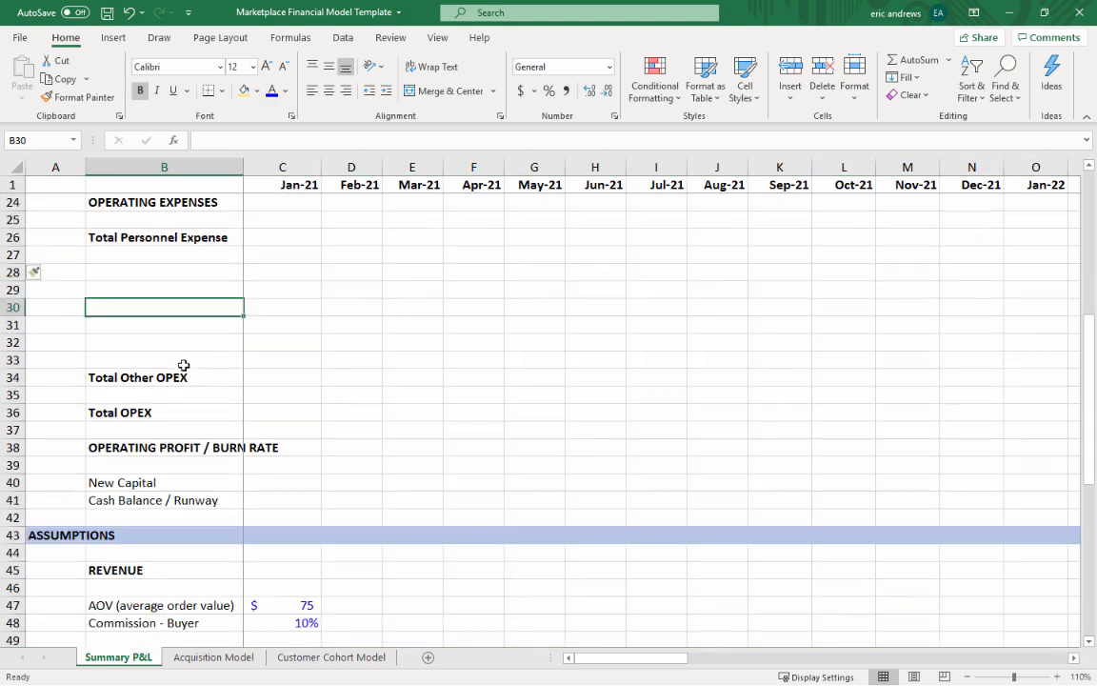
pyautogui.scroll(-2, 168, 380)
pyautogui.moveTo(139, 447); pyautogui.dragTo(155, 535)
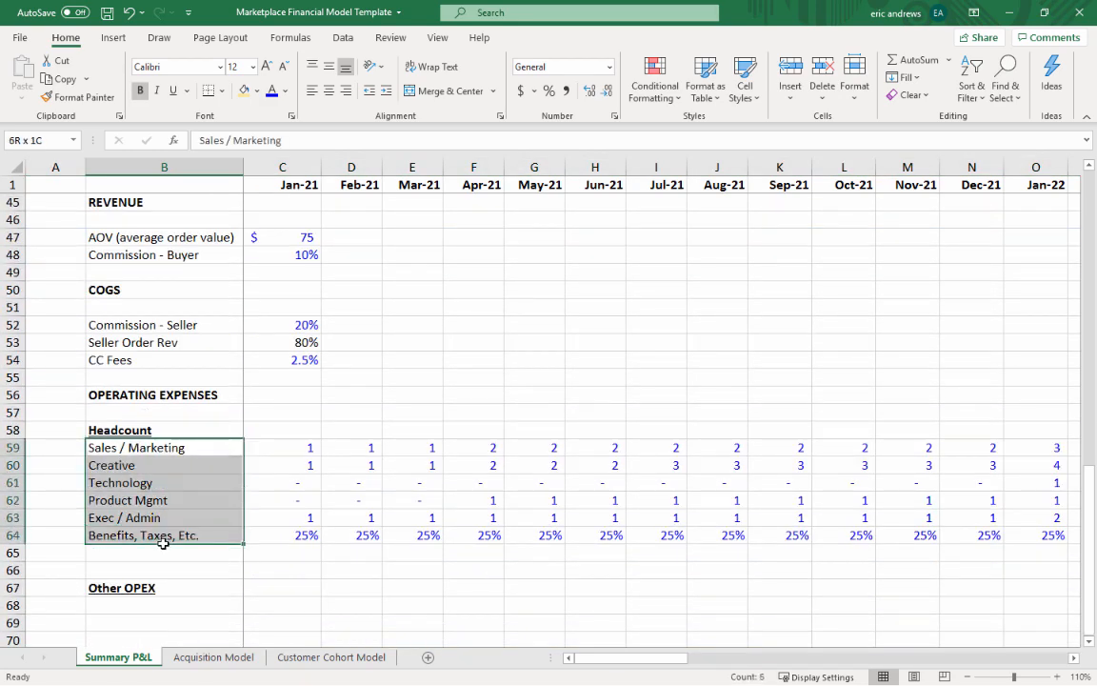
pyautogui.hotkey('ctrl', 'c')
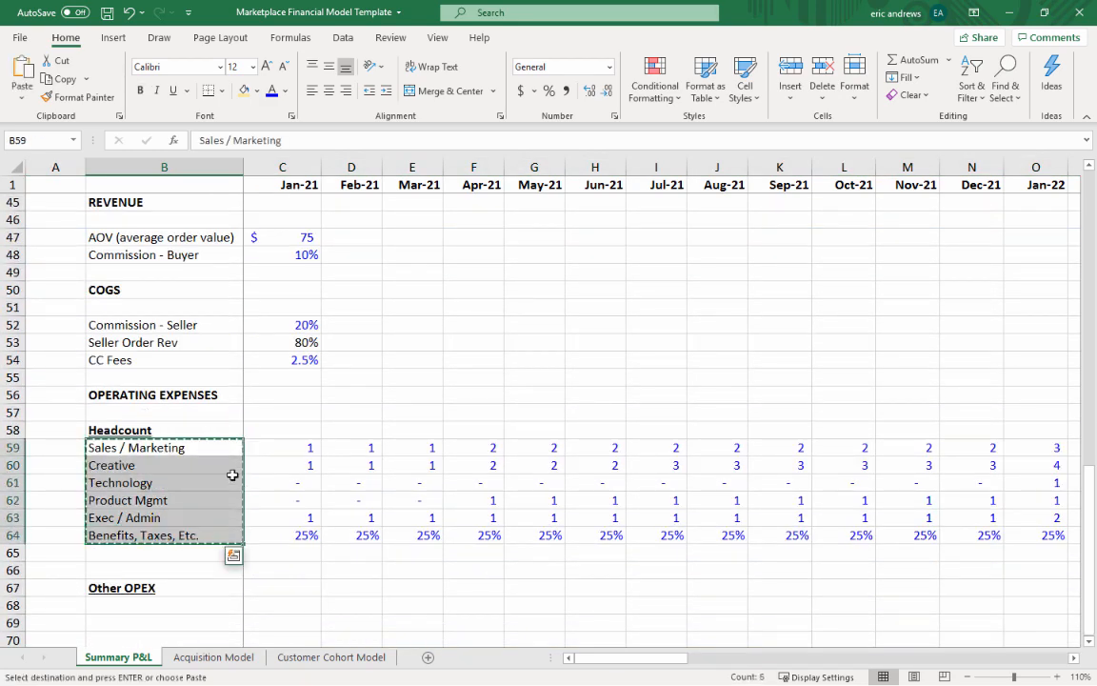
pyautogui.scroll(8, 173, 385)
pyautogui.click(146, 309)
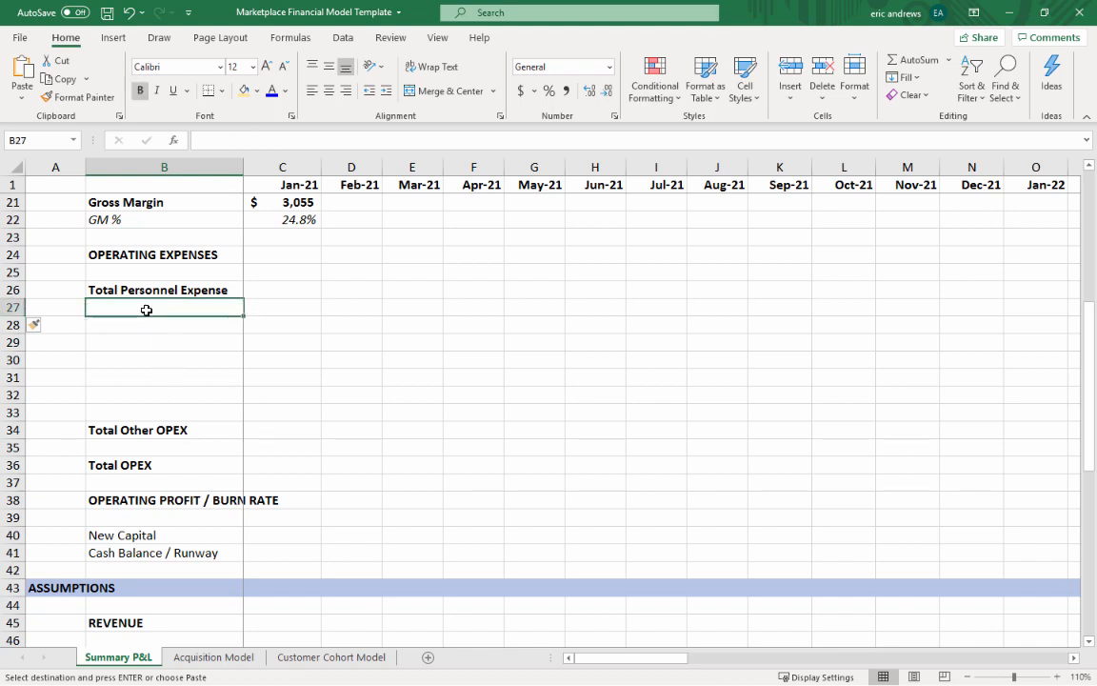
pyautogui.hotkey('ctrl', 'v')
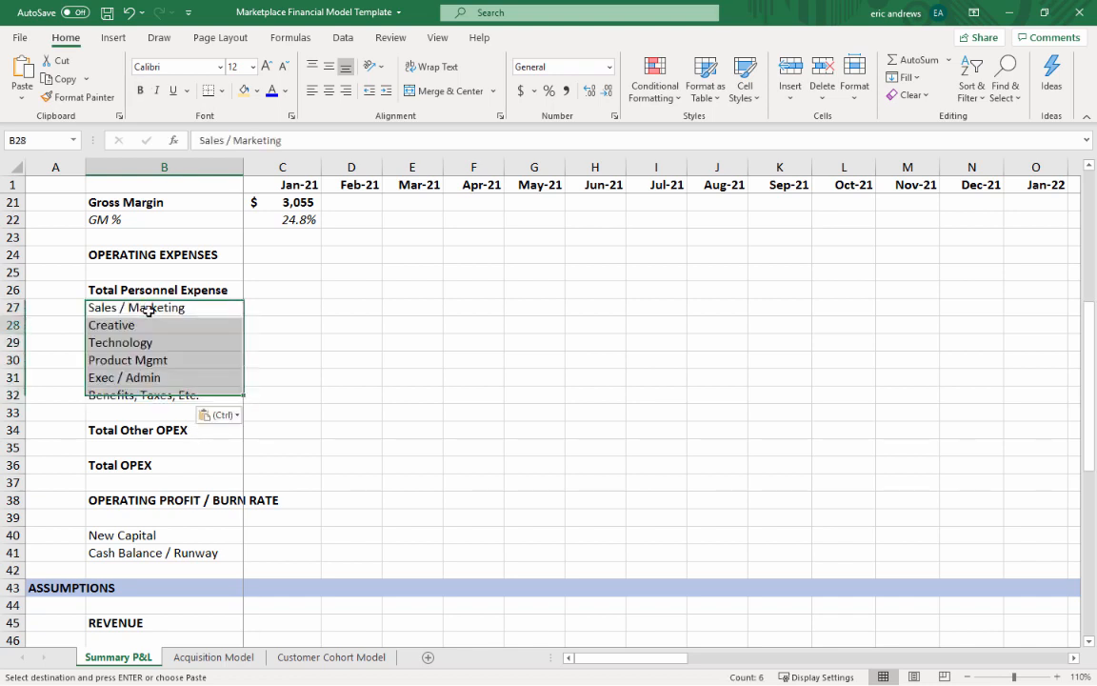
# - Enter the heading Salary in A26 beside Total Personnel Expense
pyautogui.press('Left')
pyautogui.press('Up')
pyautogui.scroll(2, 212, 337)
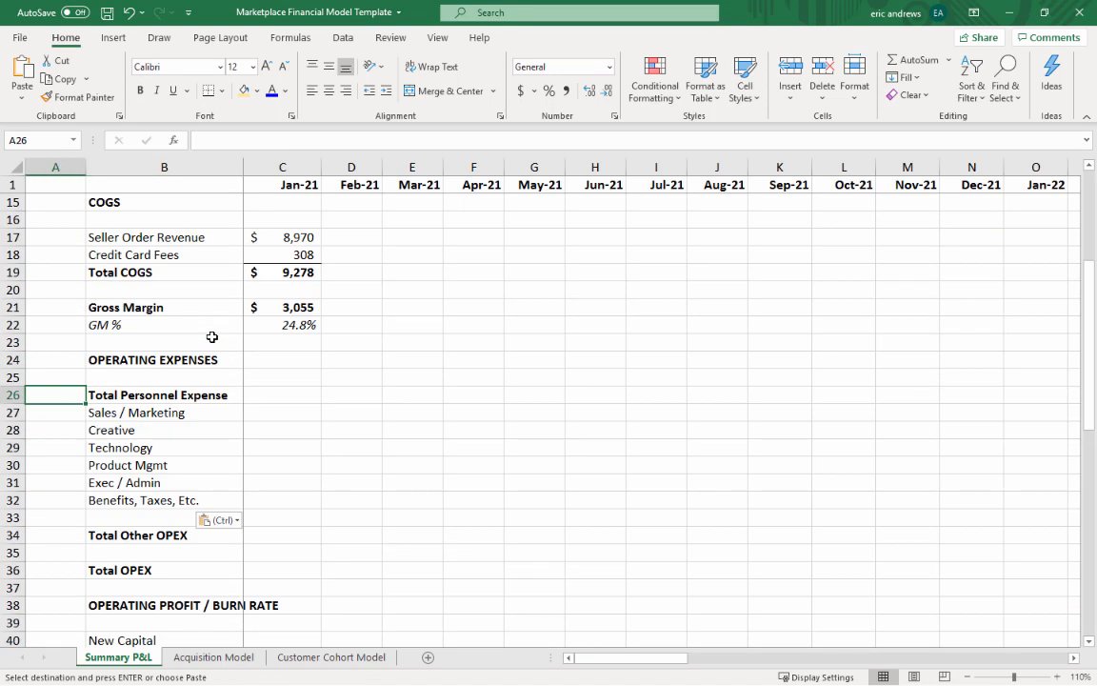
pyautogui.write('Salar')
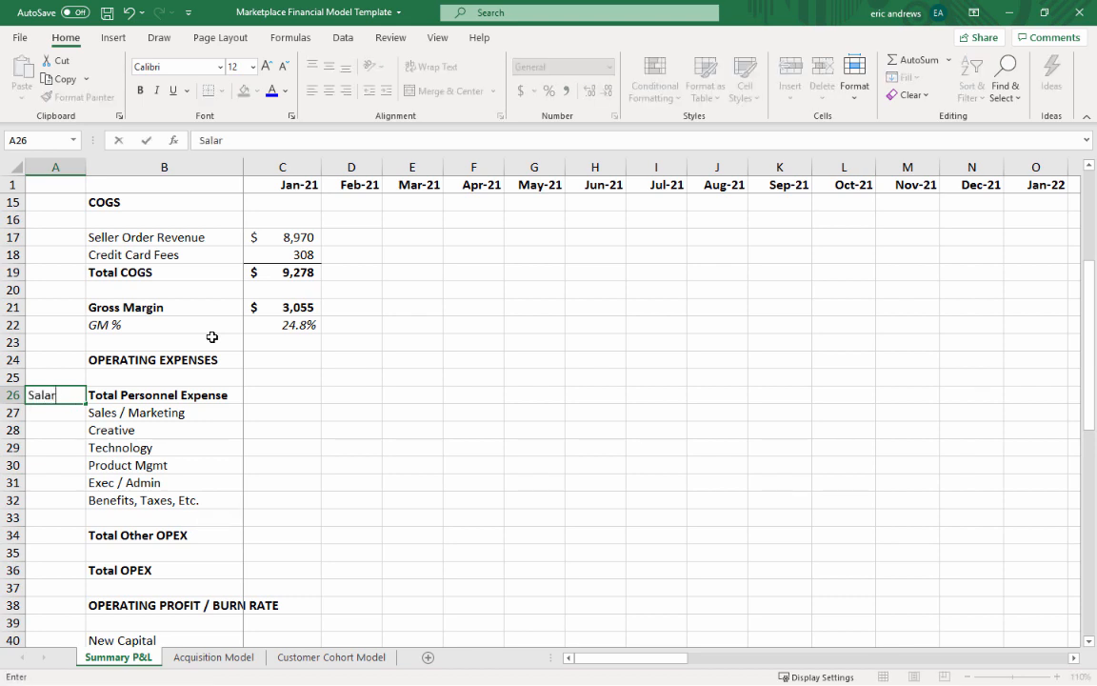
pyautogui.write('y')
pyautogui.press('Return')
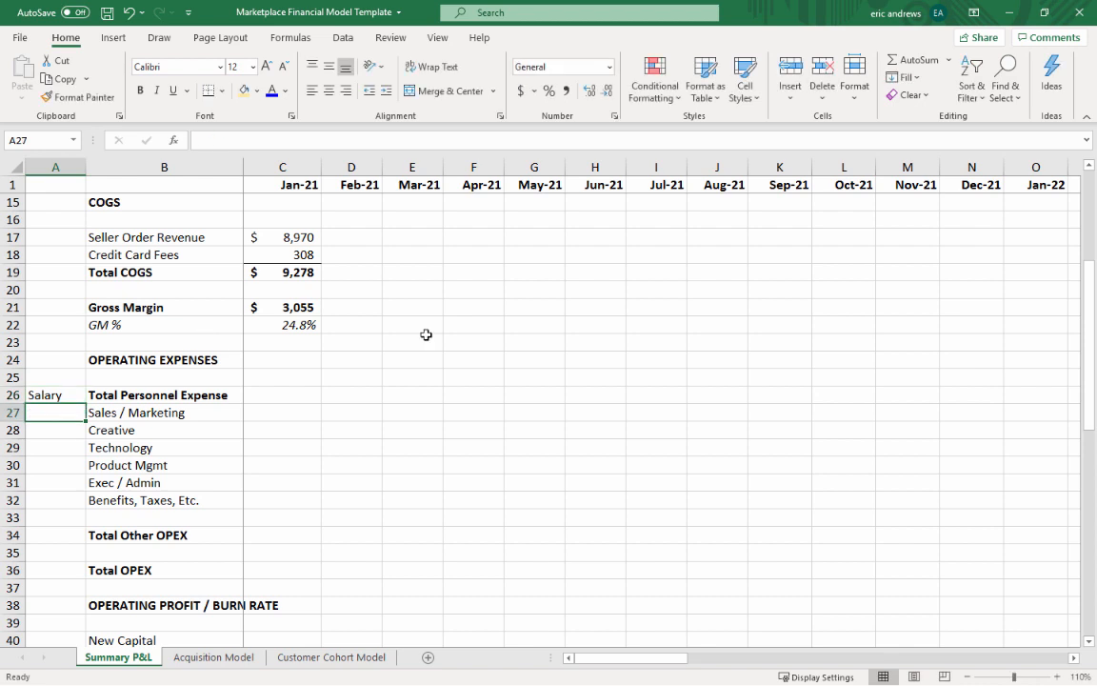
# - Format the salary cells A27:A31 with blue font and a dollar accounting format without decimals
pyautogui.hotkey('alt', 'Tab')
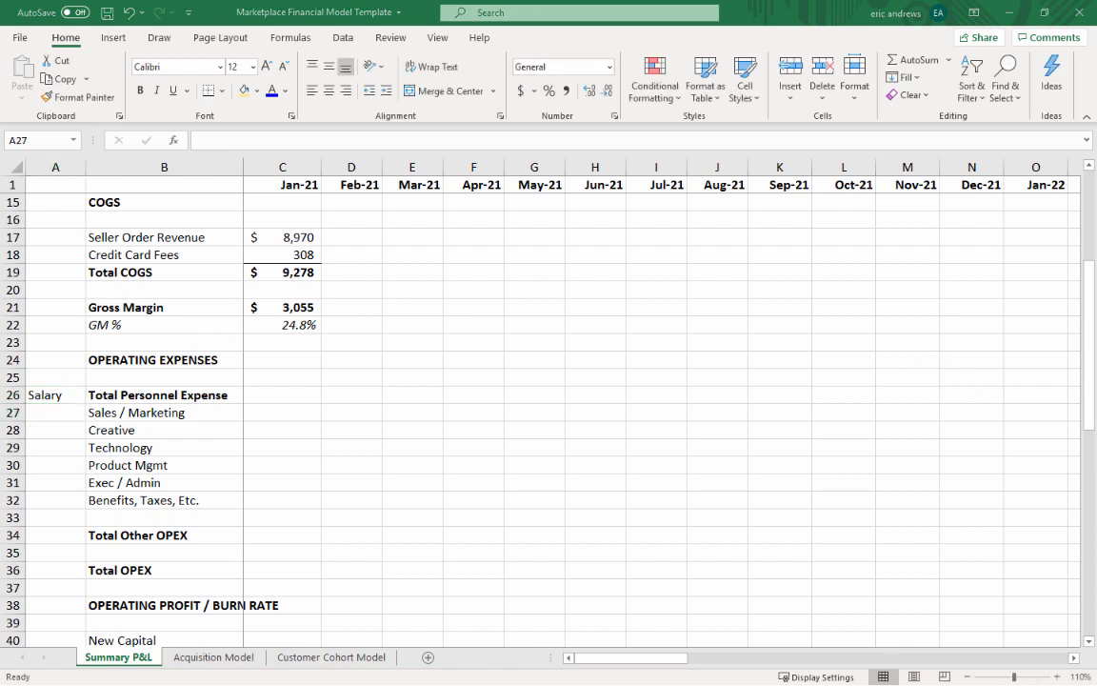
pyautogui.hotkey('alt', 'Tab')
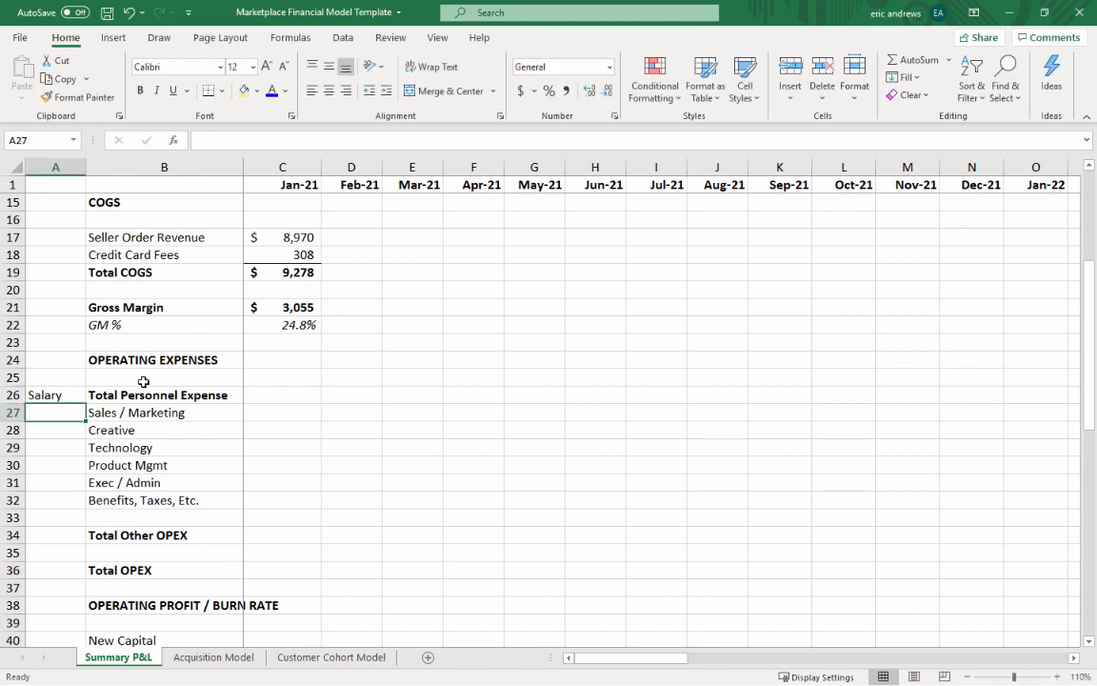
pyautogui.moveTo(65, 411); pyautogui.dragTo(71, 481)
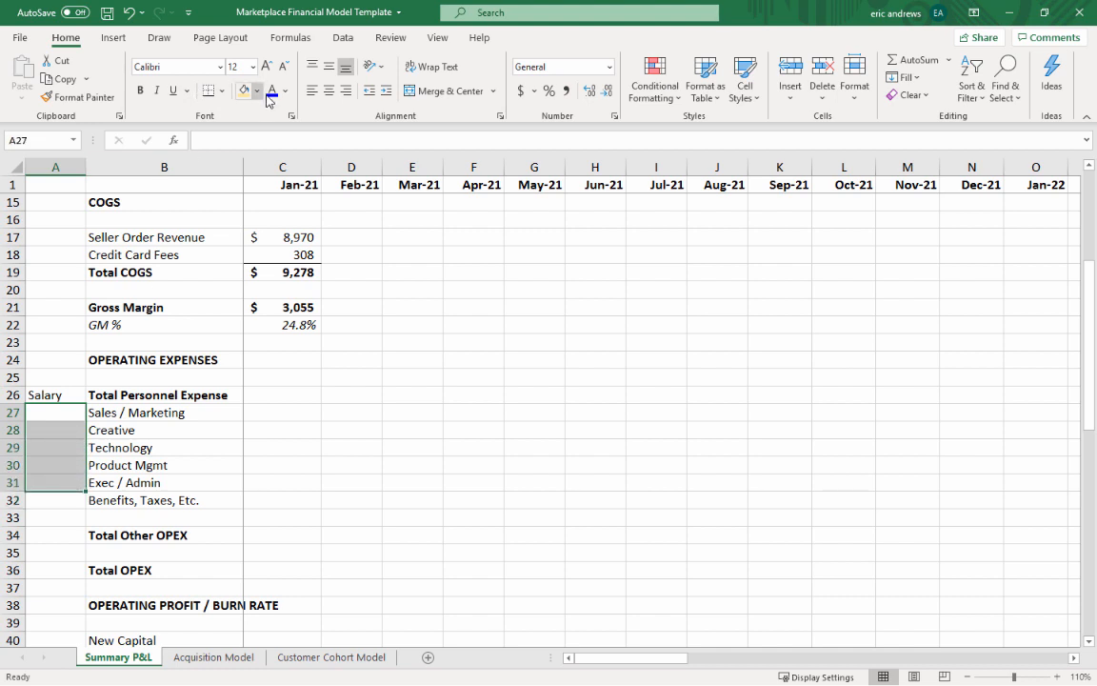
pyautogui.click(520, 91)
pyautogui.click(607, 92)
# - Enter annual salaries of 90,000 for Sales / Marketing, 60,000 for Creative, 100,000 for Technology and 80,000 for Product Mgmt in A27:A30
pyautogui.click(54, 414)
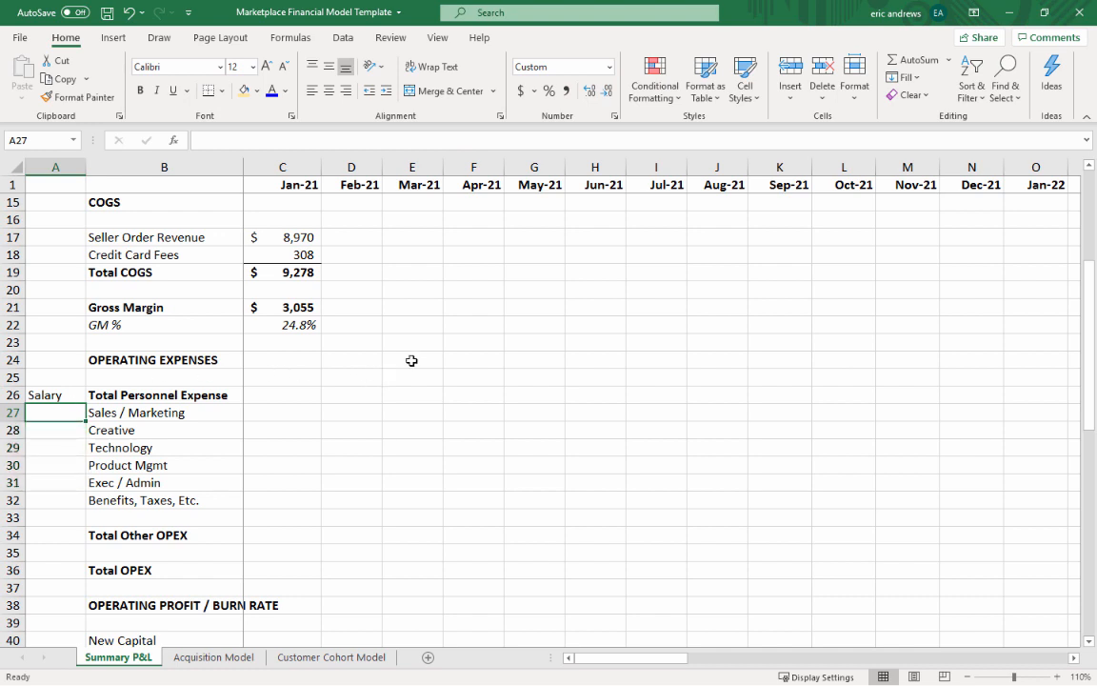
pyautogui.write('90000')
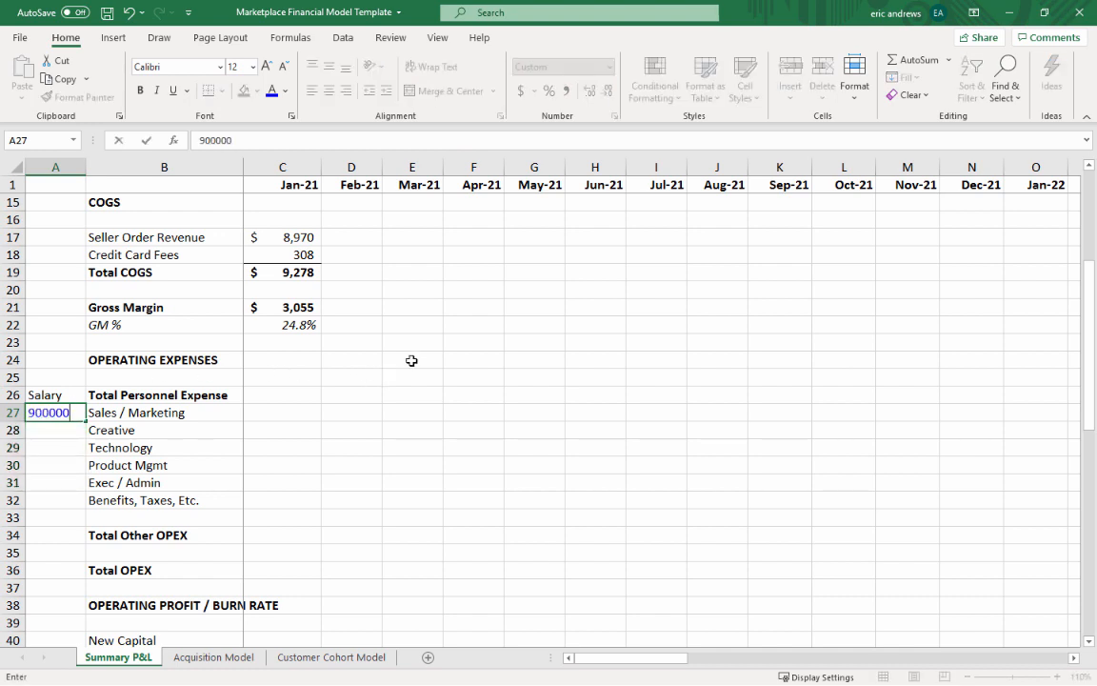
pyautogui.press('Return')
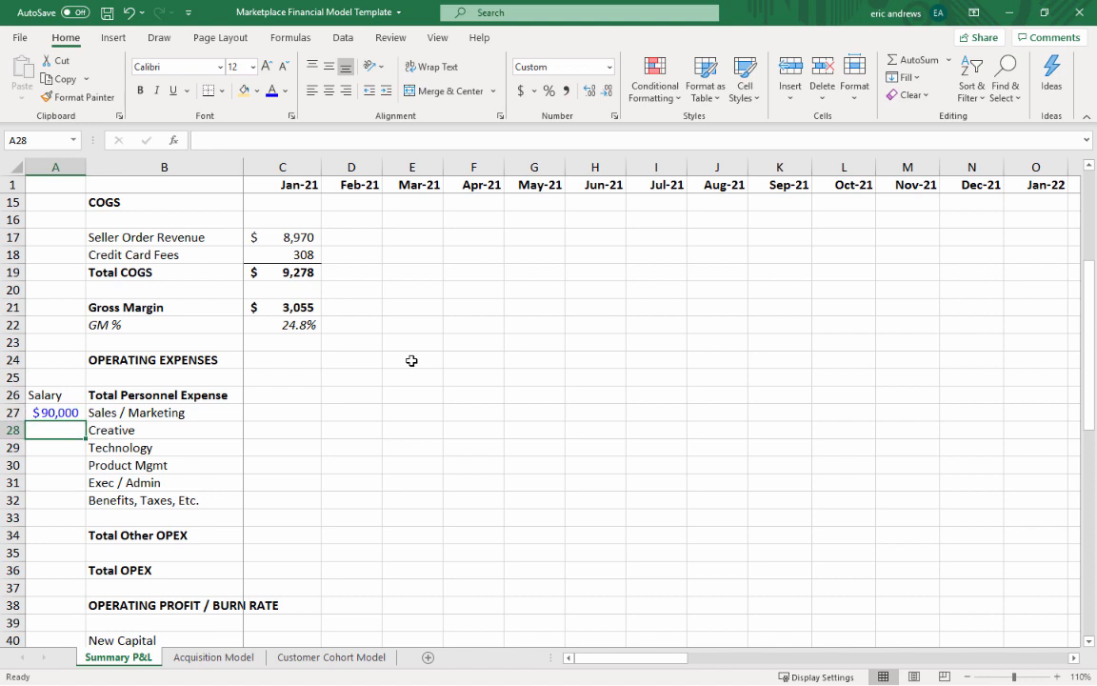
pyautogui.write('60000')
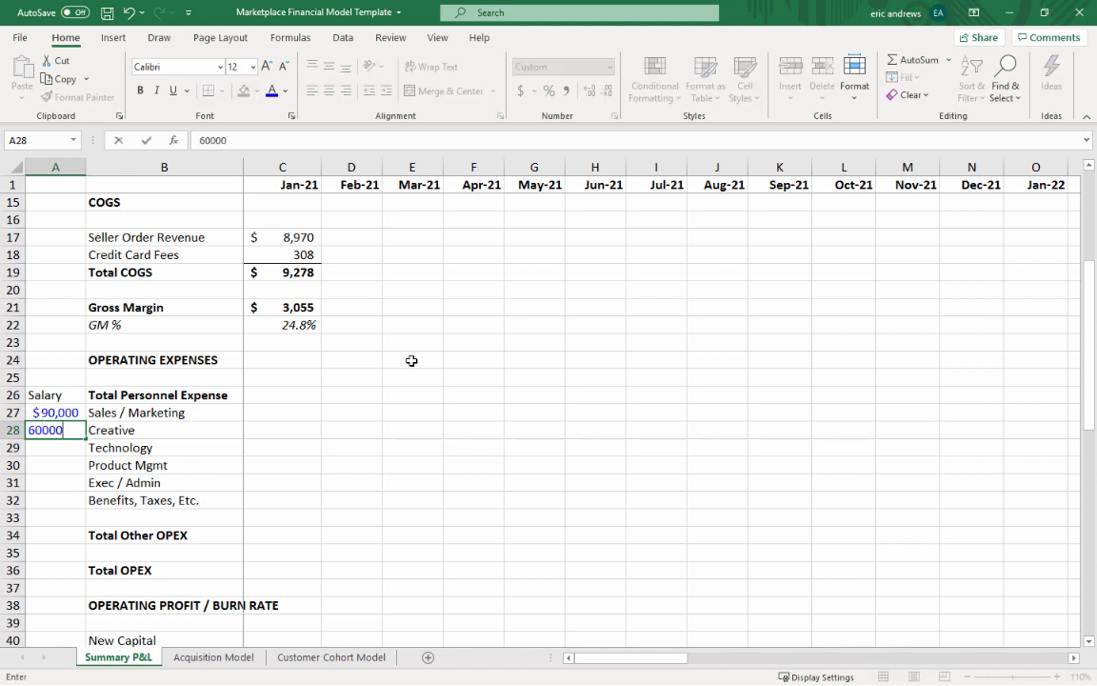
pyautogui.press('Return')
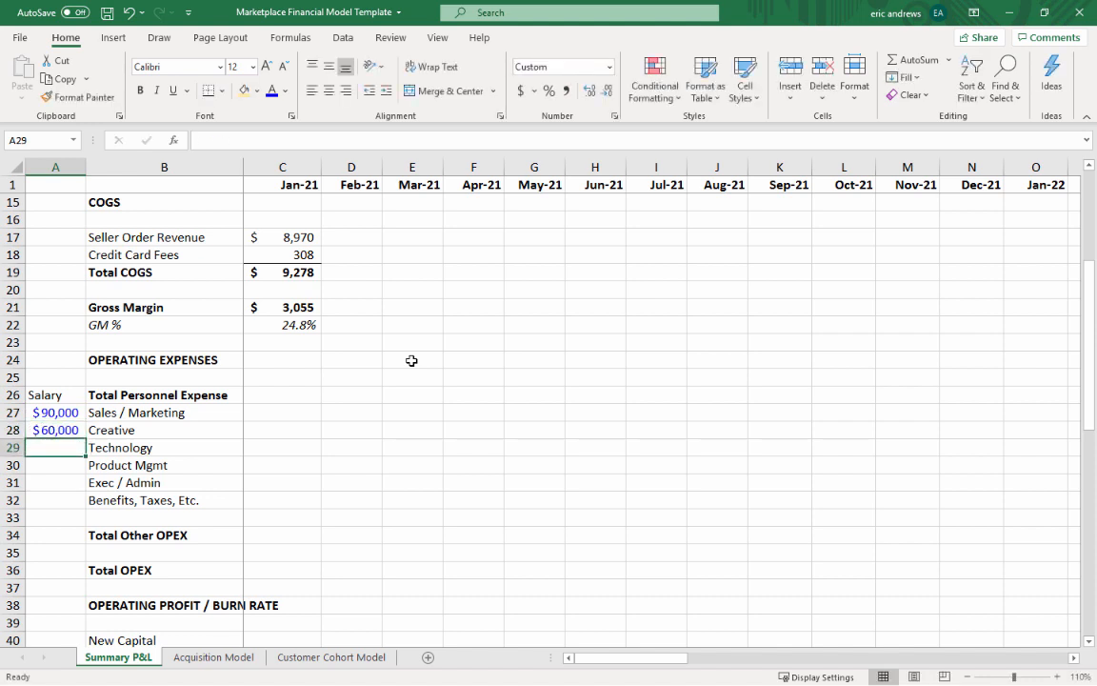
pyautogui.write('100,')
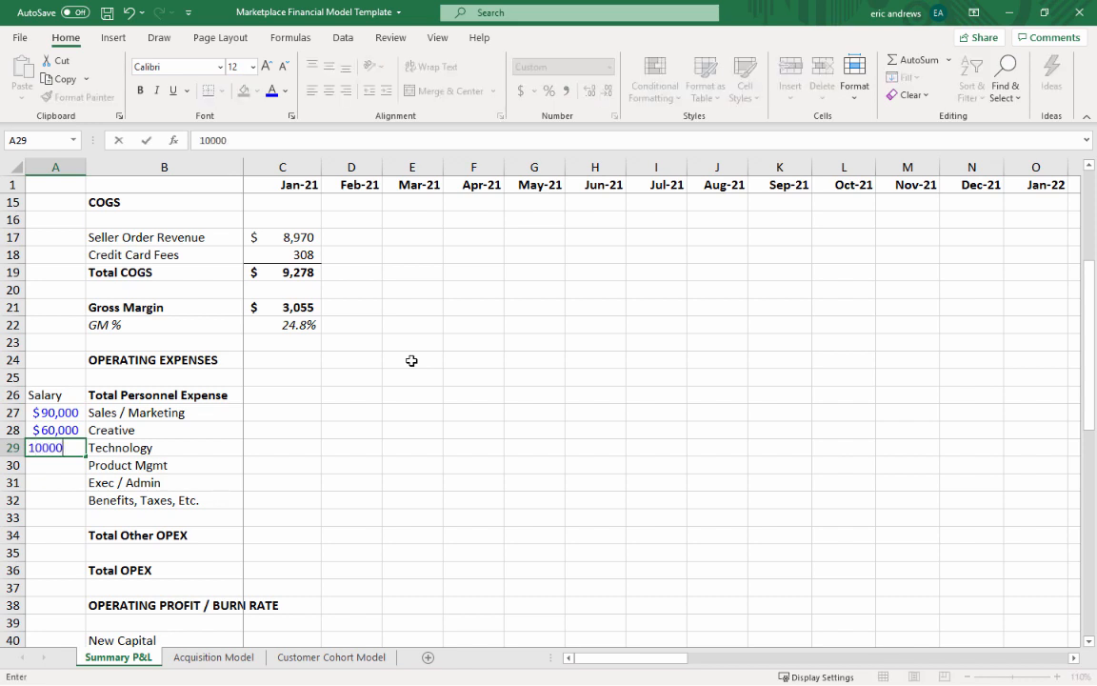
pyautogui.write('000')
pyautogui.press('Return')
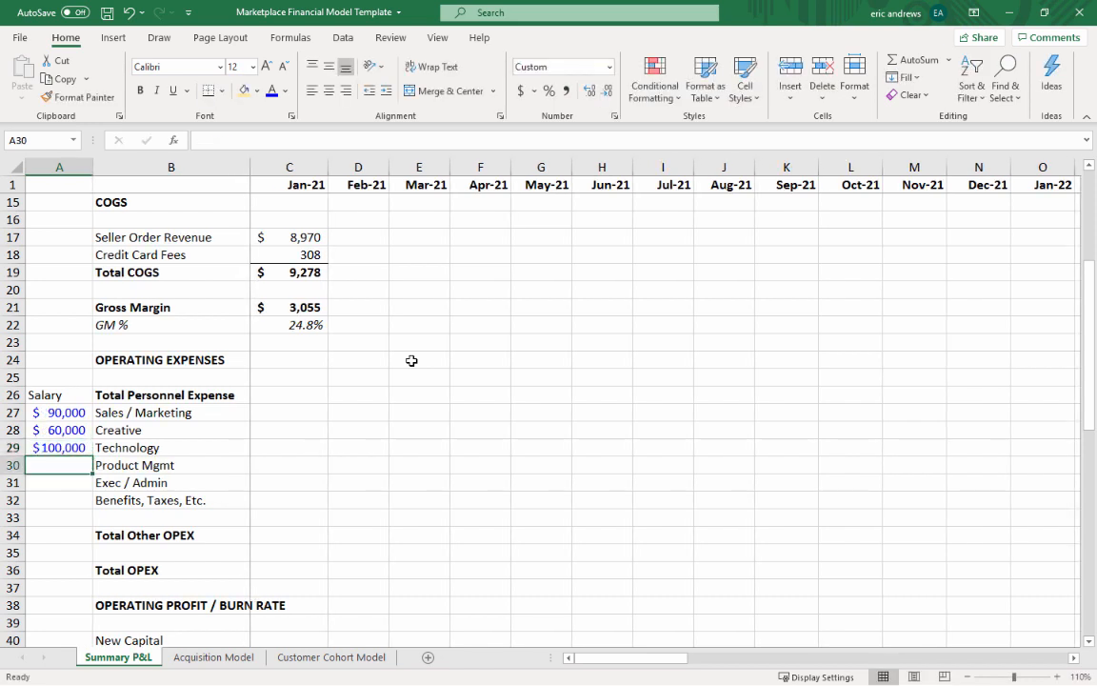
pyautogui.write('80000')
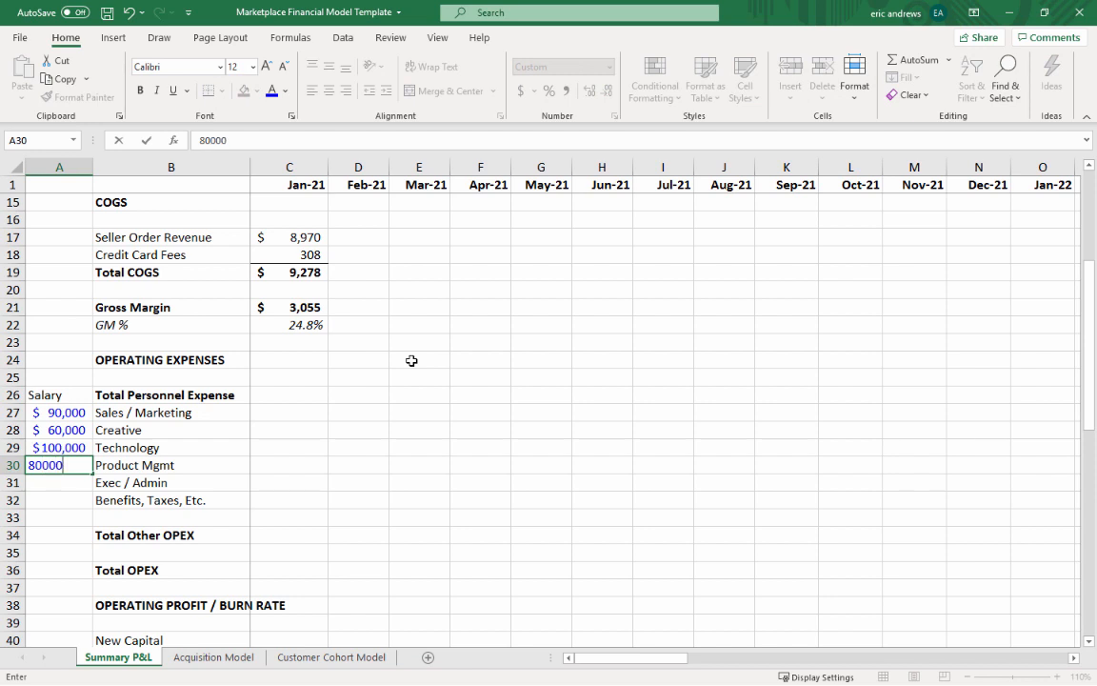
pyautogui.press('Return')
pyautogui.press('Up')
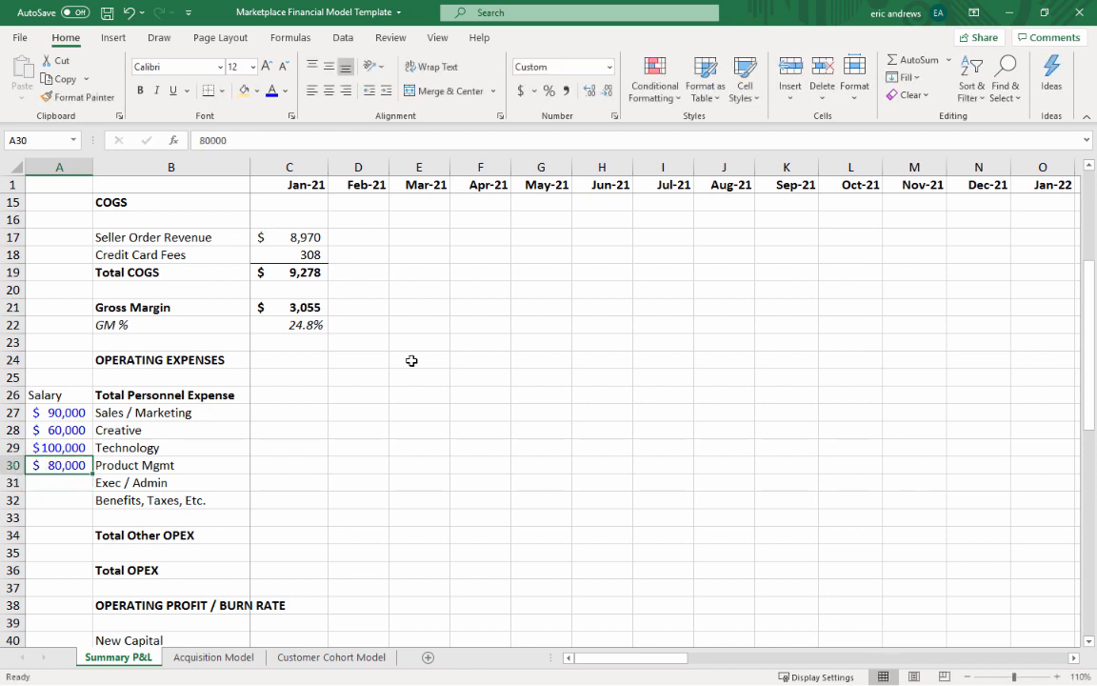
pyautogui.press('Right')
pyautogui.write('12')
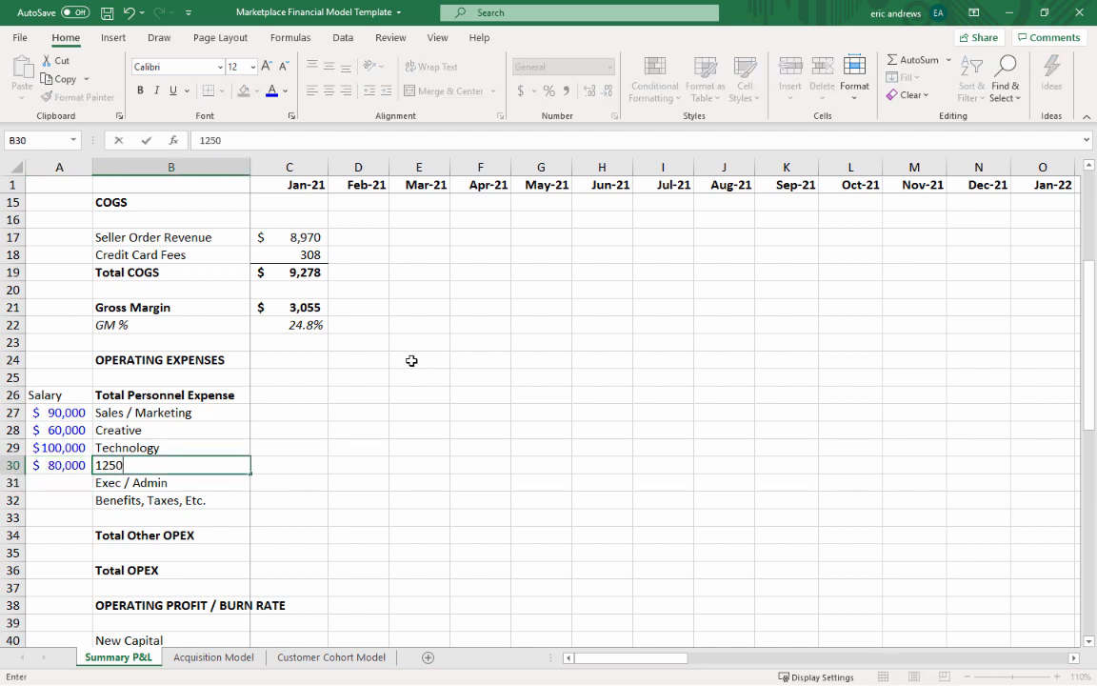
pyautogui.write('500')
pyautogui.press('Escape')
pyautogui.press('Left')
pyautogui.press('Down')
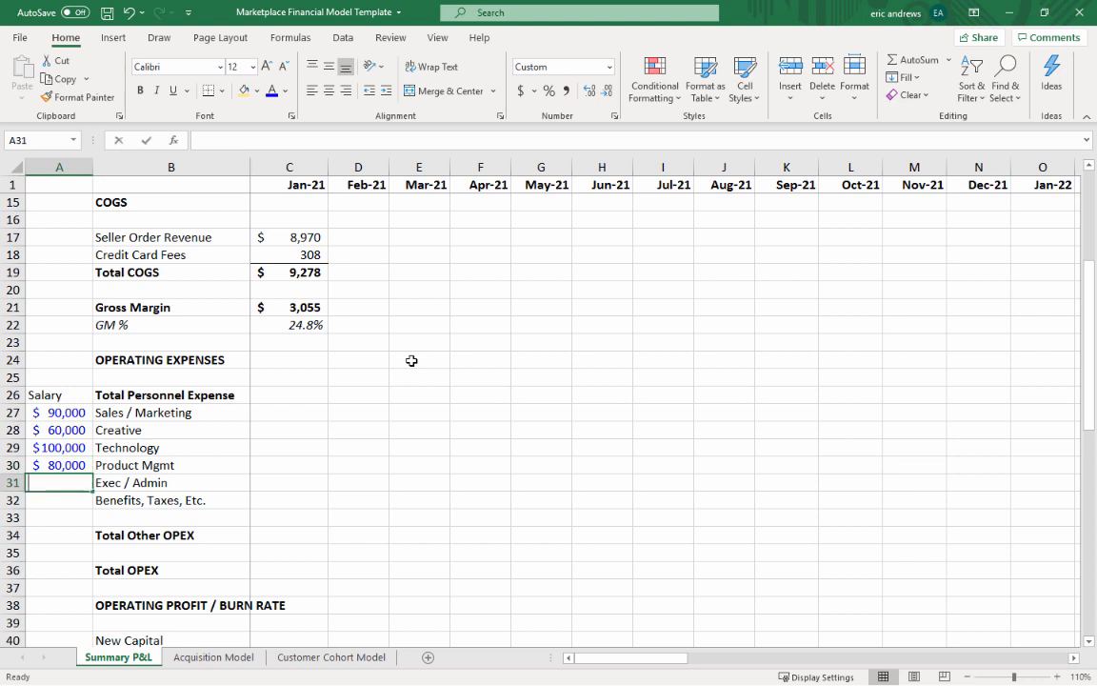
# - Enter an annual salary of 125,000 for Exec / Admin in A31
pyautogui.write('125,00')
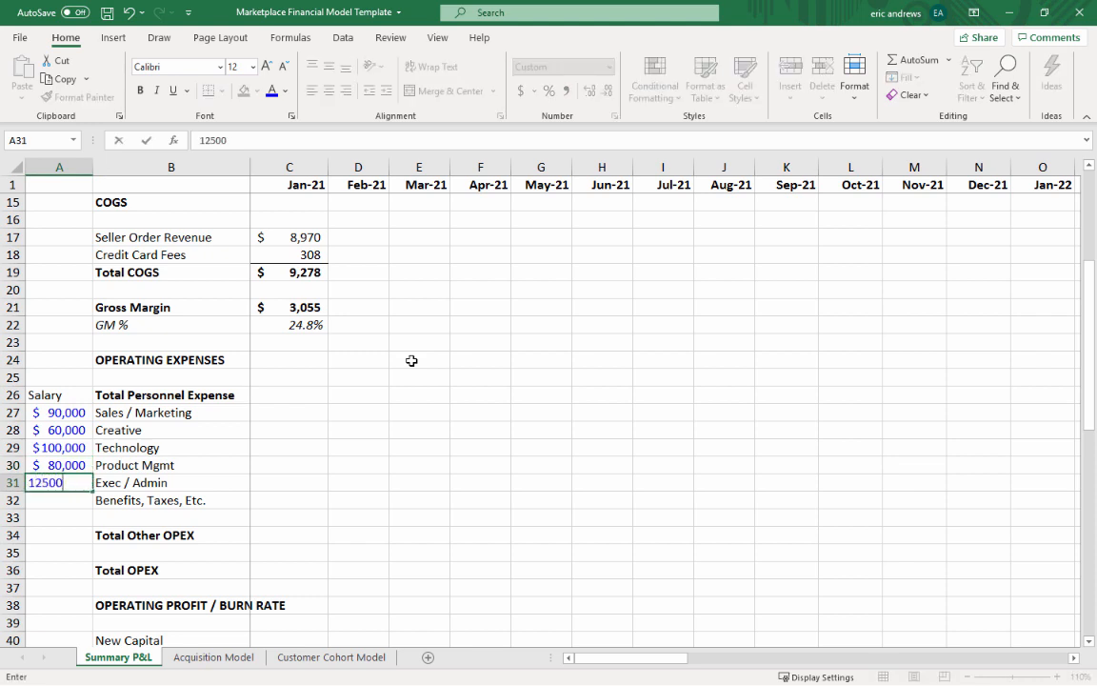
pyautogui.write('0')
pyautogui.press('Return')
# - Calculate the January 2021 Sales / Marketing expense in C27 from monthly salary times headcount with =$A27/12*C59
pyautogui.press('Up')
pyautogui.press('Right')
pyautogui.press('Right')
pyautogui.press('Right')
pyautogui.press('Up')
pyautogui.press('Up')
pyautogui.press('Left')
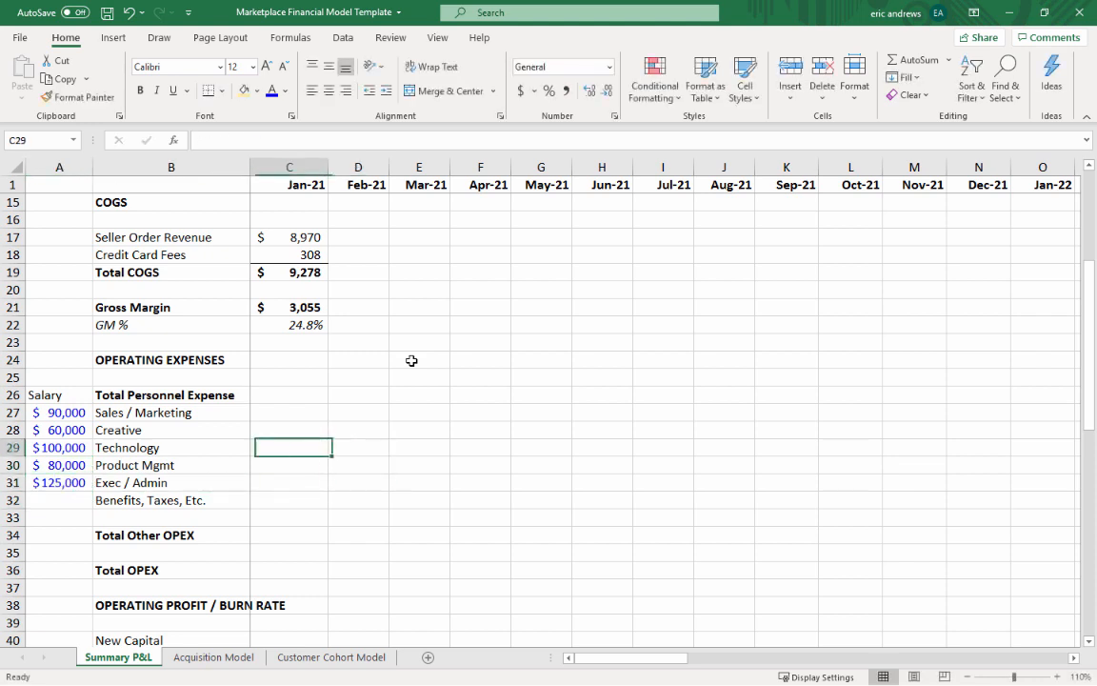
pyautogui.press('Up')
pyautogui.press('Up')
pyautogui.write('=')
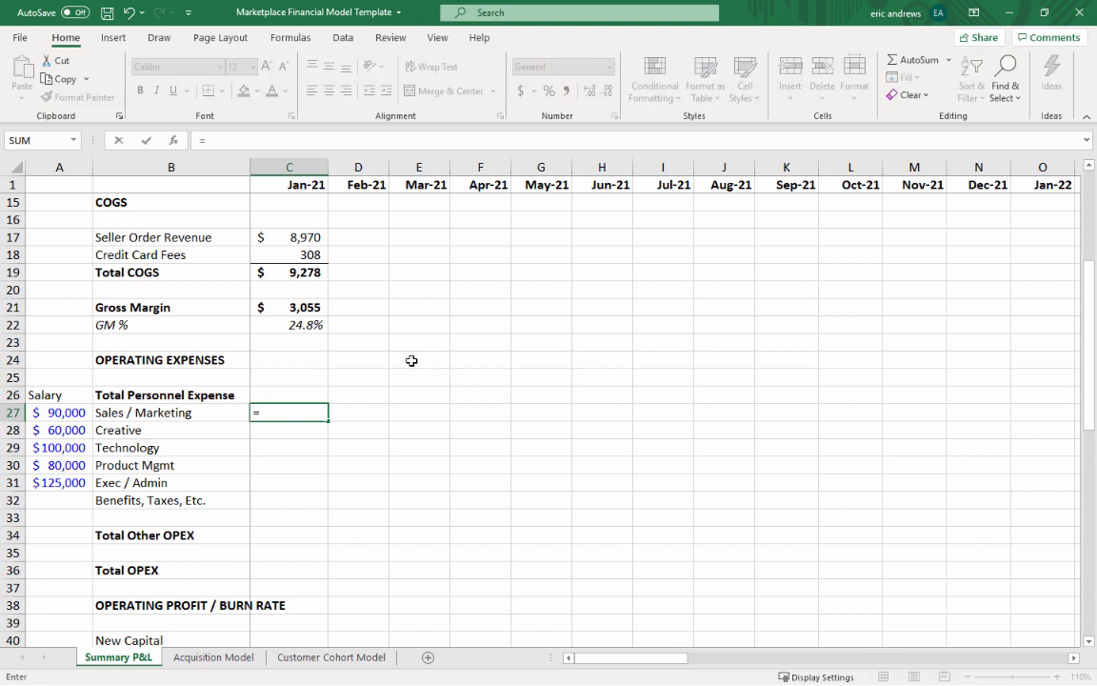
pyautogui.click(61, 409)
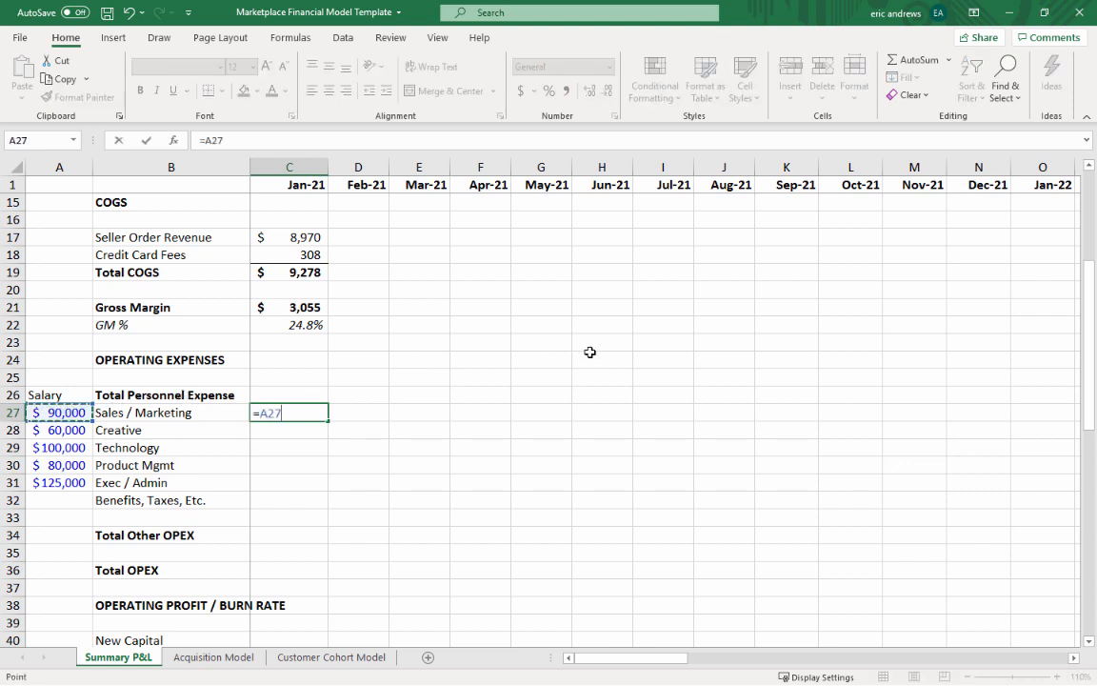
pyautogui.press('F4')
pyautogui.press('F4')
pyautogui.press('F4')
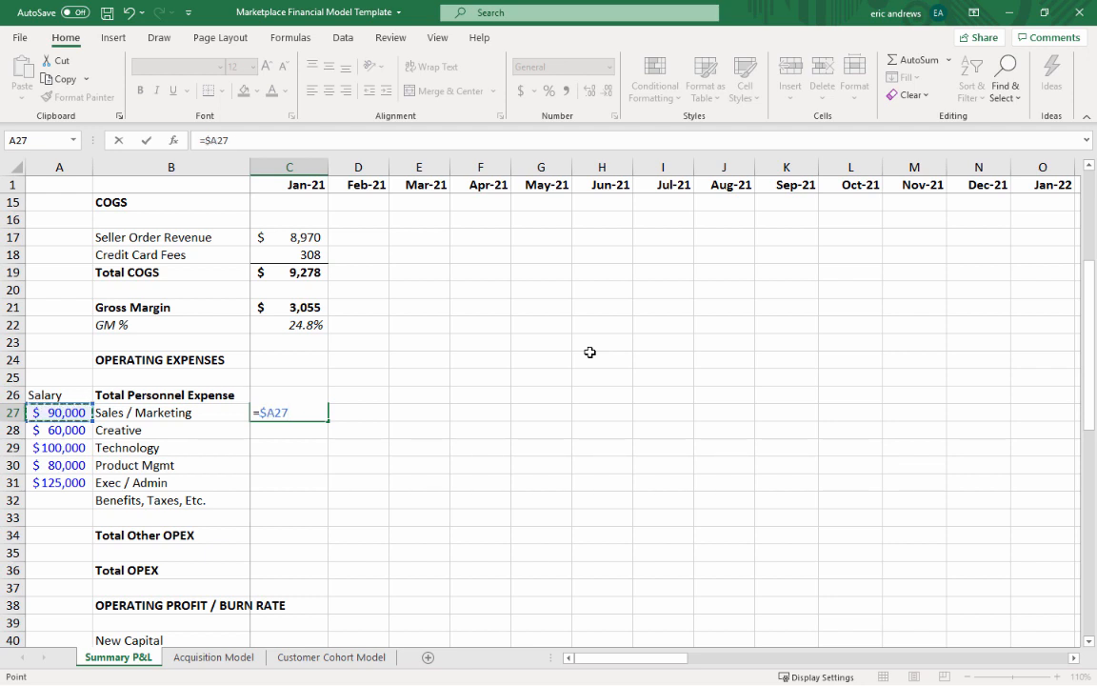
pyautogui.write('/12')
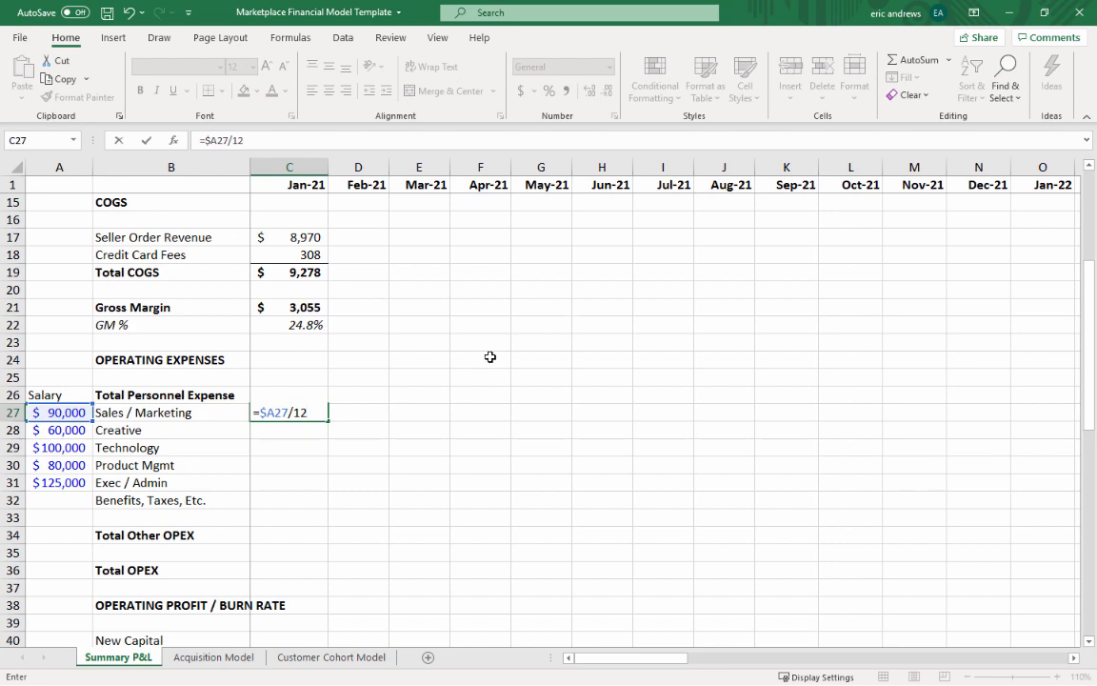
pyautogui.write('*')
pyautogui.scroll(-2, 300, 426)
pyautogui.scroll(-8, 301, 426)
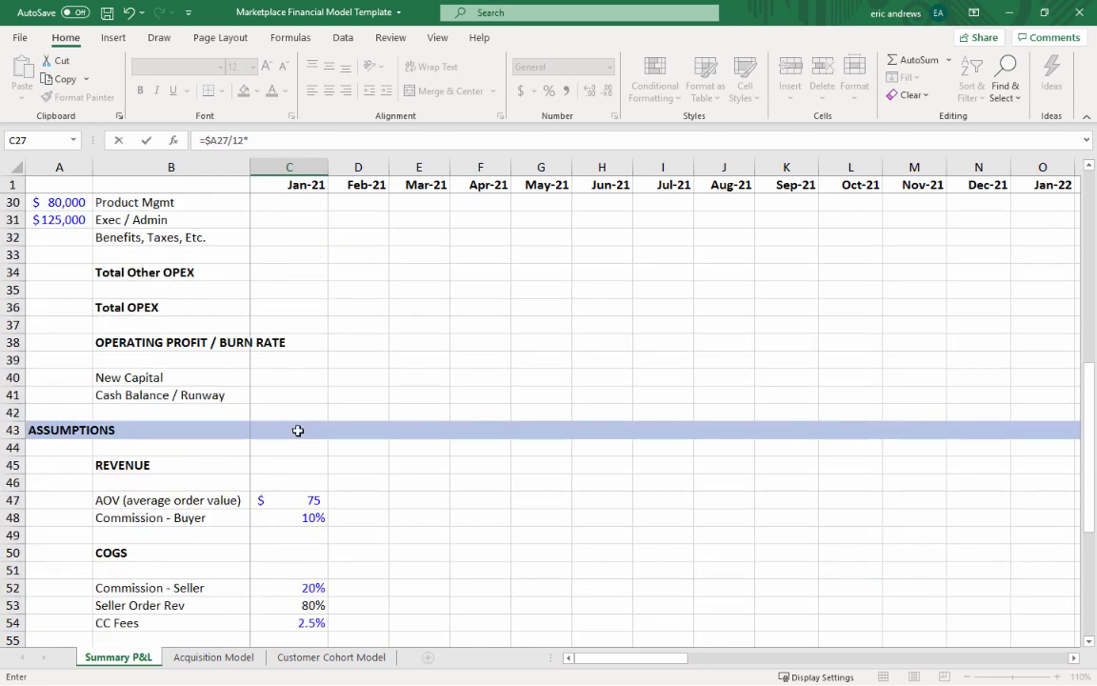
pyautogui.click(295, 448)
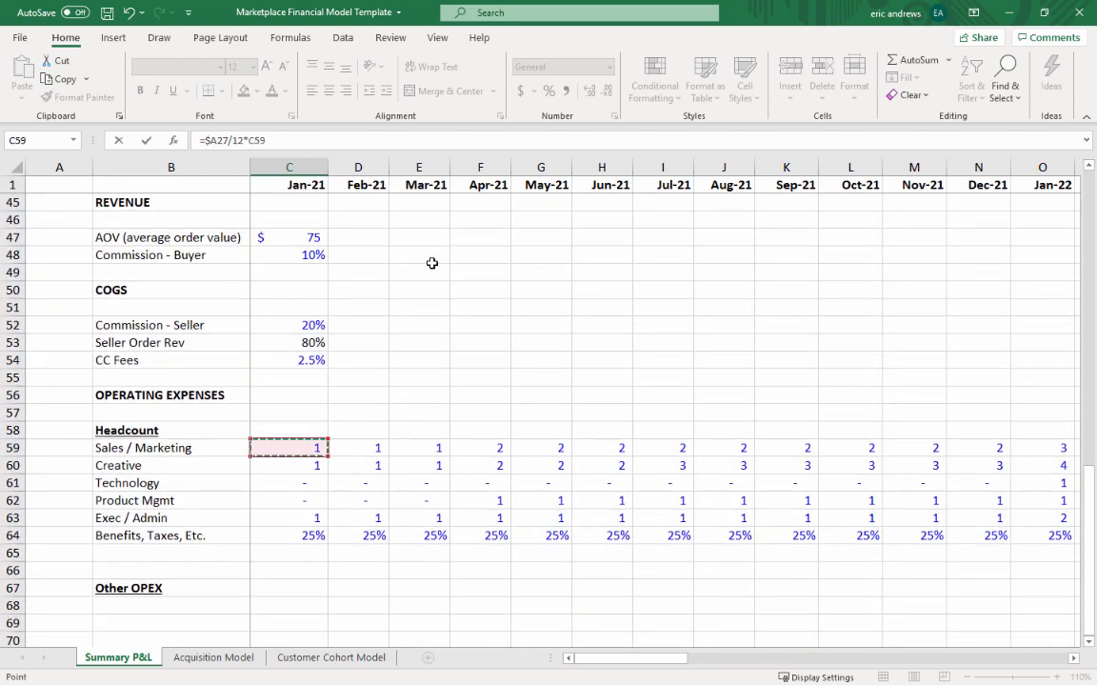
pyautogui.press('Return')
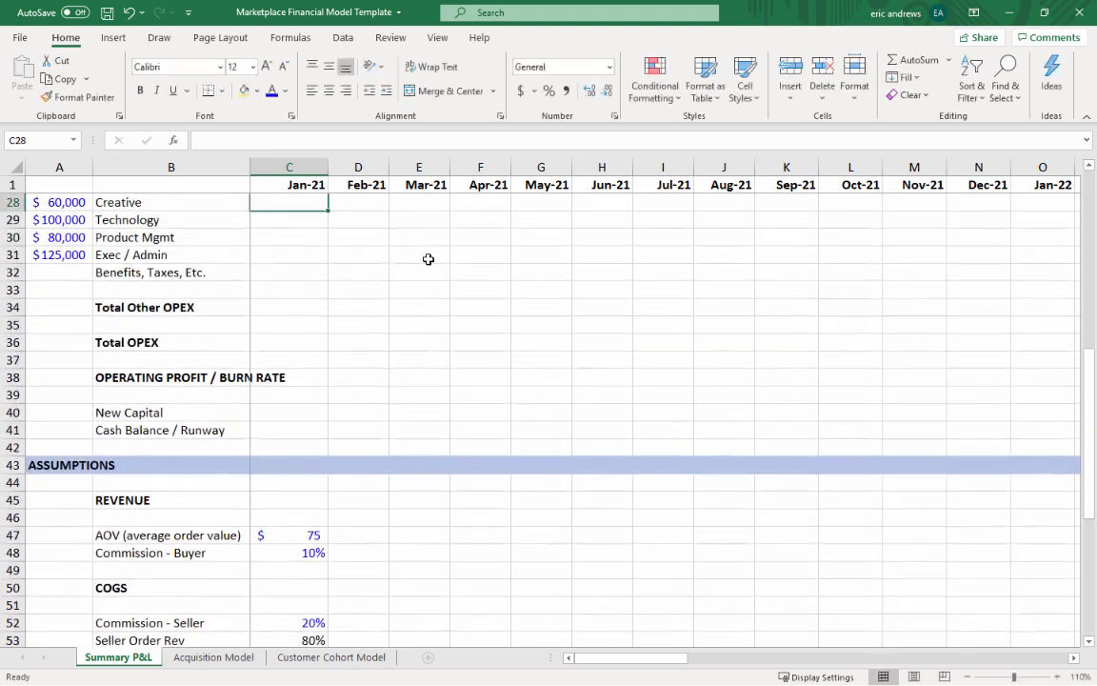
# - Format the January 2021 Sales / Marketing expense in C27 as accounting dollars without decimals
pyautogui.press('Up')
pyautogui.press('Up')
pyautogui.press('Up')
pyautogui.press('Down')
pyautogui.press('Down')
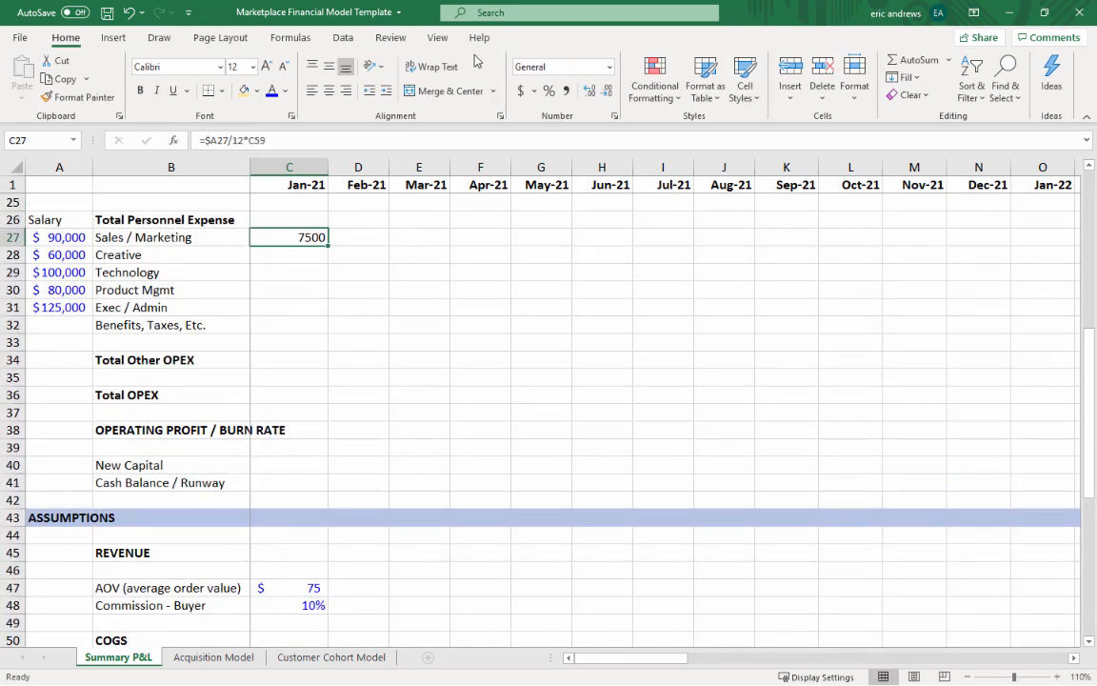
pyautogui.click(523, 90)
pyautogui.click(607, 90)
pyautogui.click(606, 91)
# - Copy the Sales / Marketing expense formula from C27 down to the Creative through Exec / Admin rows, C28:C31
pyautogui.scroll(3, 503, 321)
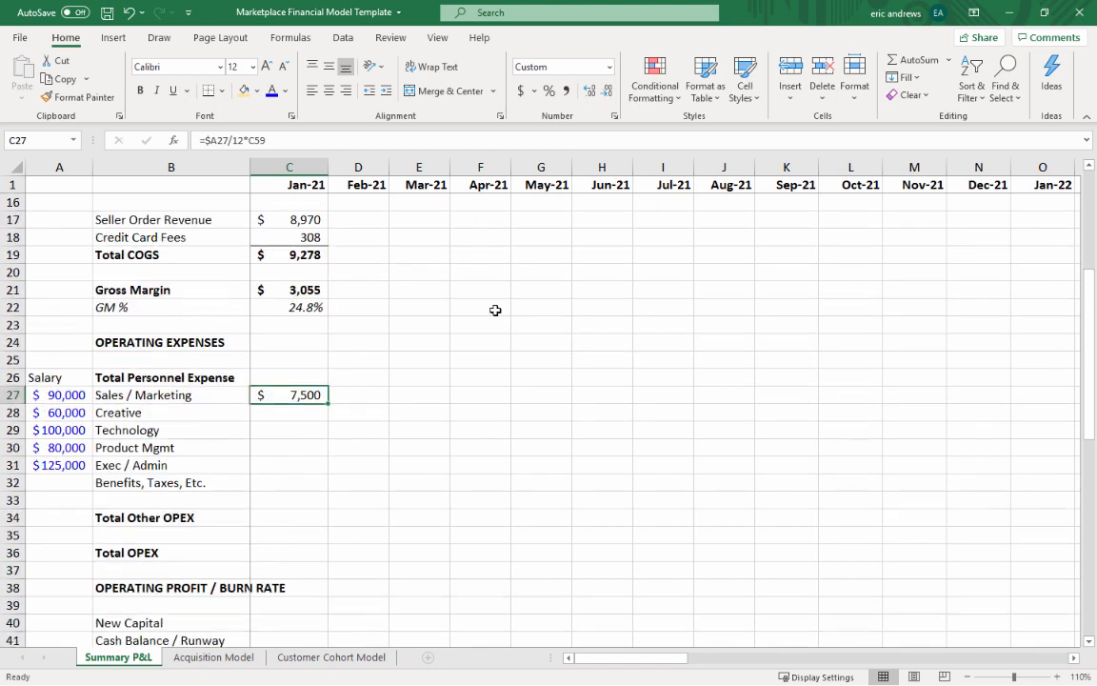
pyautogui.click(163, 399)
pyautogui.click(294, 392)
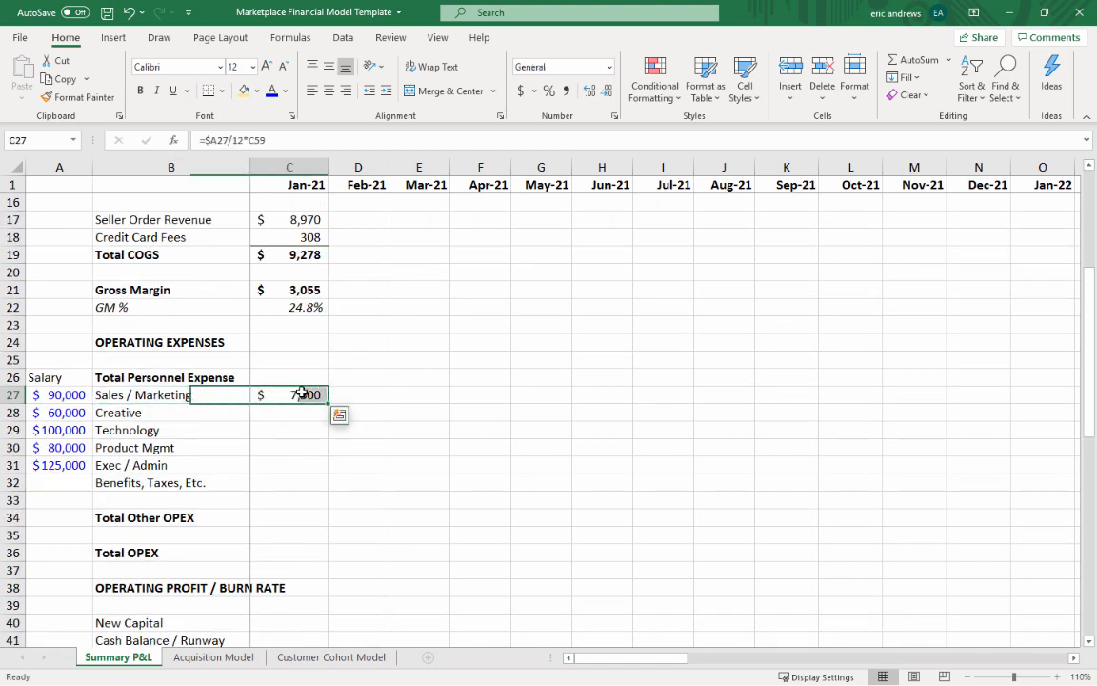
pyautogui.hotkey('ctrl', 'c')
pyautogui.hotkey('shift', 'Down')
pyautogui.hotkey('shift', 'Down')
pyautogui.hotkey('shift', 'Down')
pyautogui.hotkey('shift', 'Down')
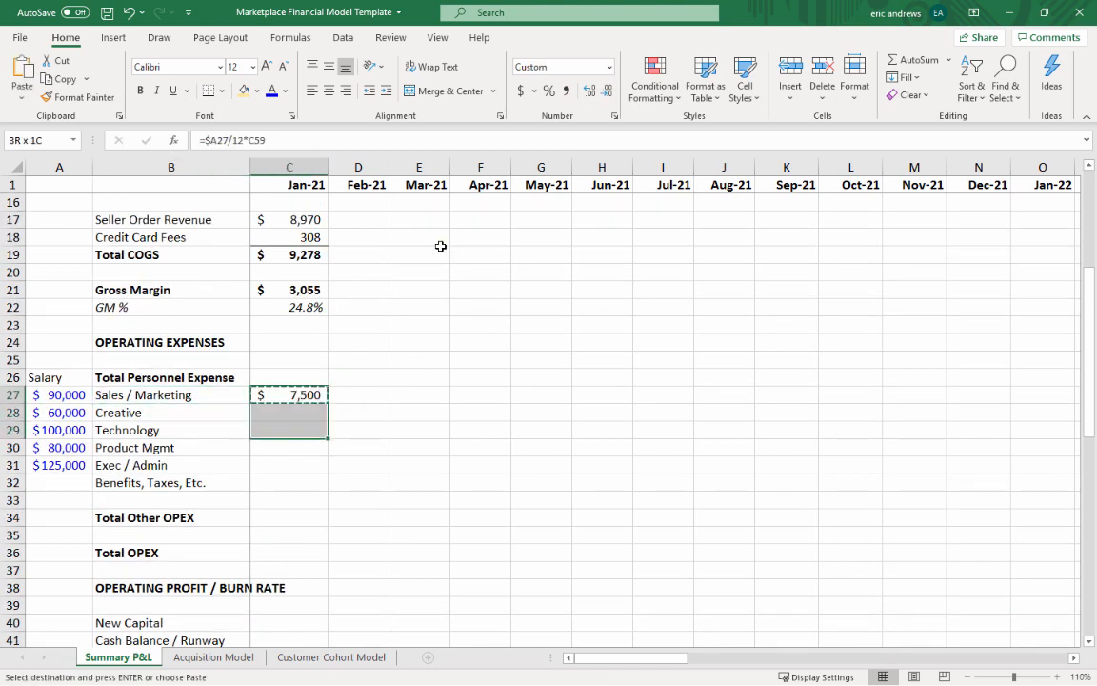
pyautogui.hotkey('ctrl', 'v')
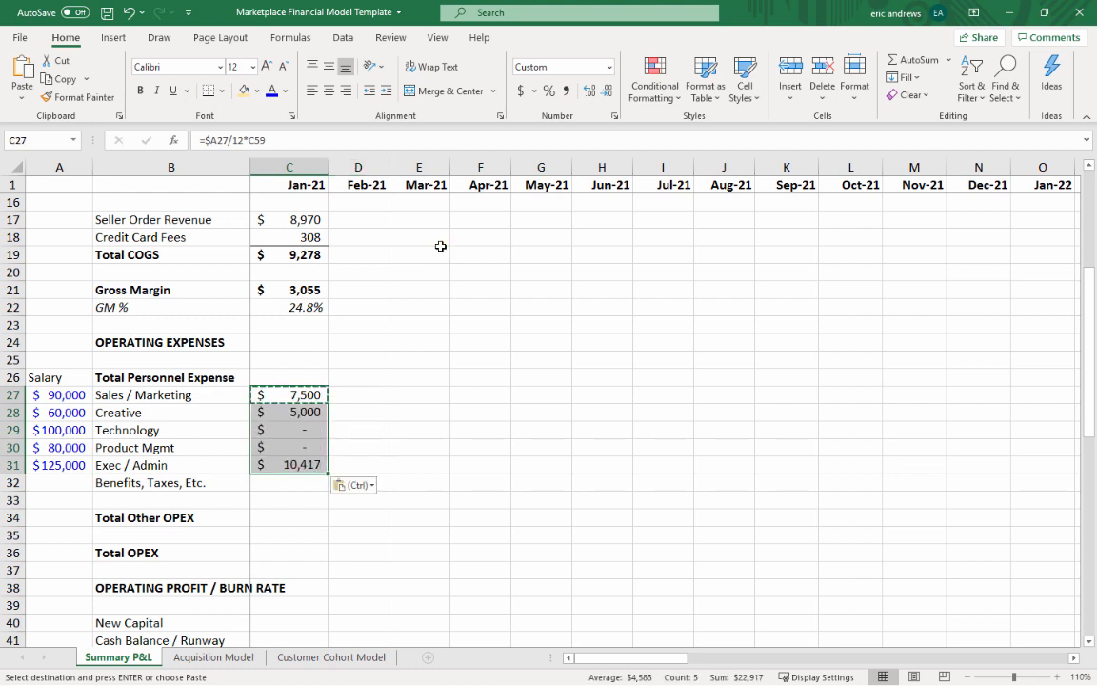
pyautogui.press('Down')
pyautogui.press('Down')
pyautogui.press('Escape')
# - Check the copied January 2021 expense formulas for the department rows in column C
pyautogui.press('Up')
pyautogui.press('Down')
pyautogui.press('Down')
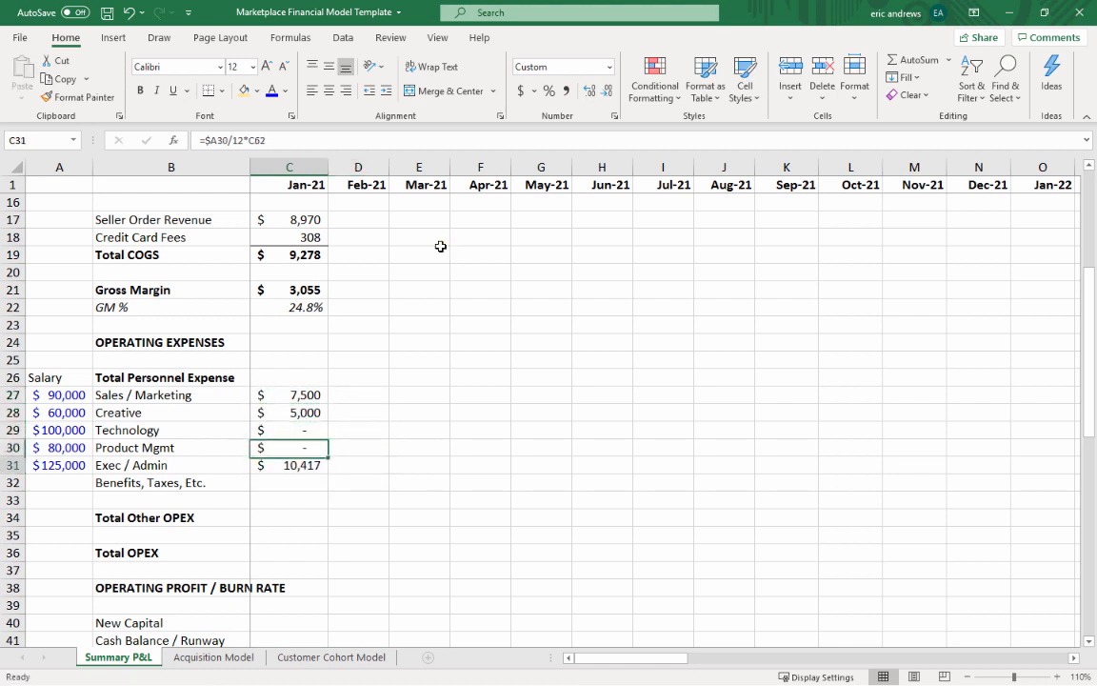
pyautogui.press('Down')
pyautogui.press('Down')
pyautogui.scroll(-1, 187, 360)
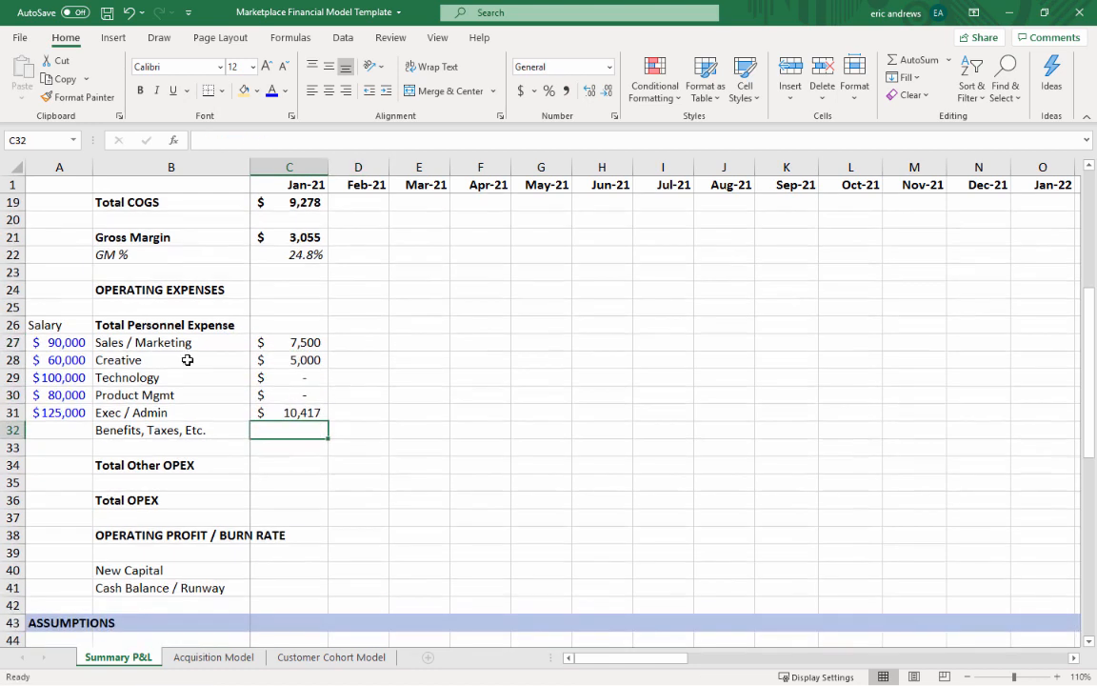
pyautogui.click(92, 363)
pyautogui.click(278, 360)
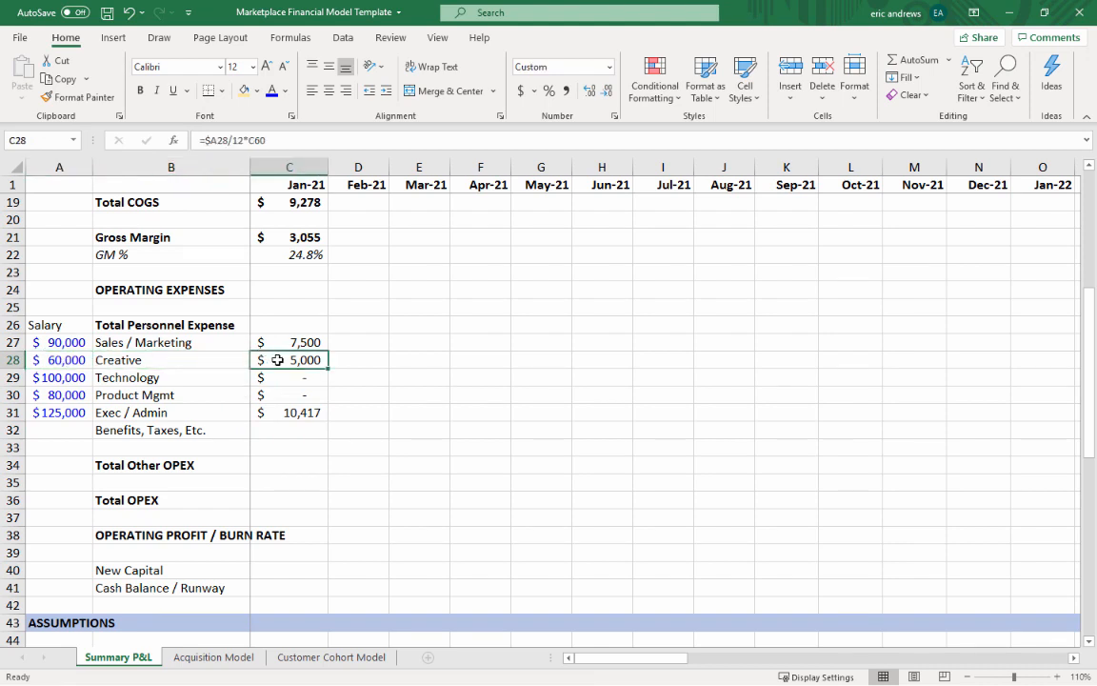
# - Calculate January 2021 Benefits, Taxes, Etc. in C32 from total department pay times the benefits rate with =SUM(C27:C31)*C64
pyautogui.click(308, 433)
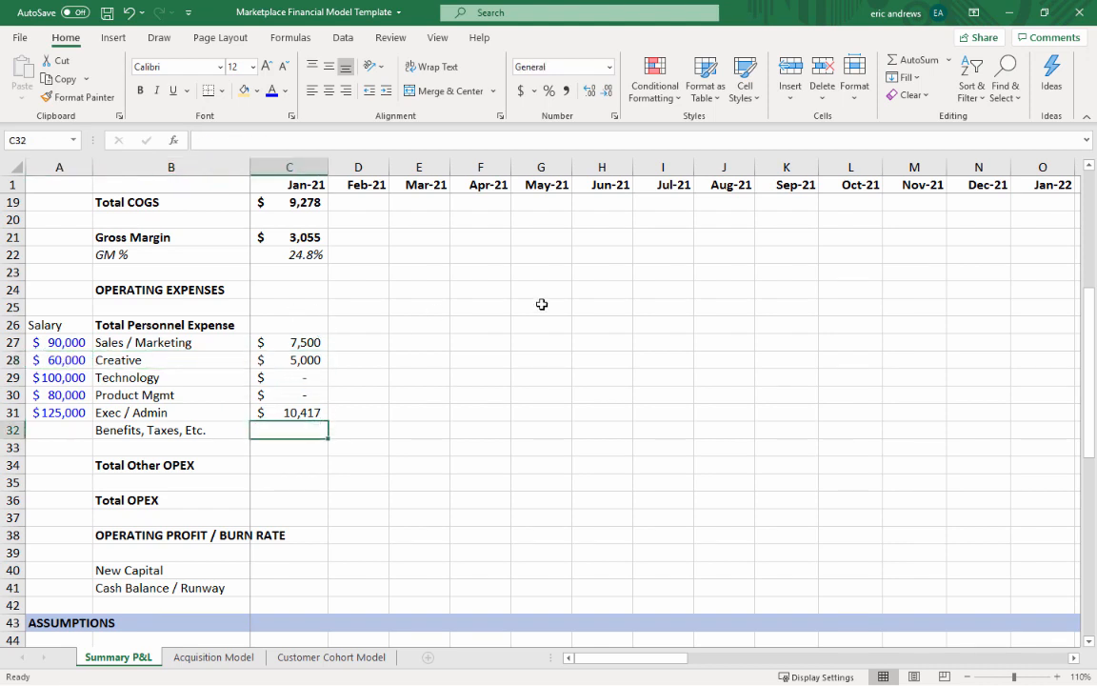
pyautogui.write('=sum(')
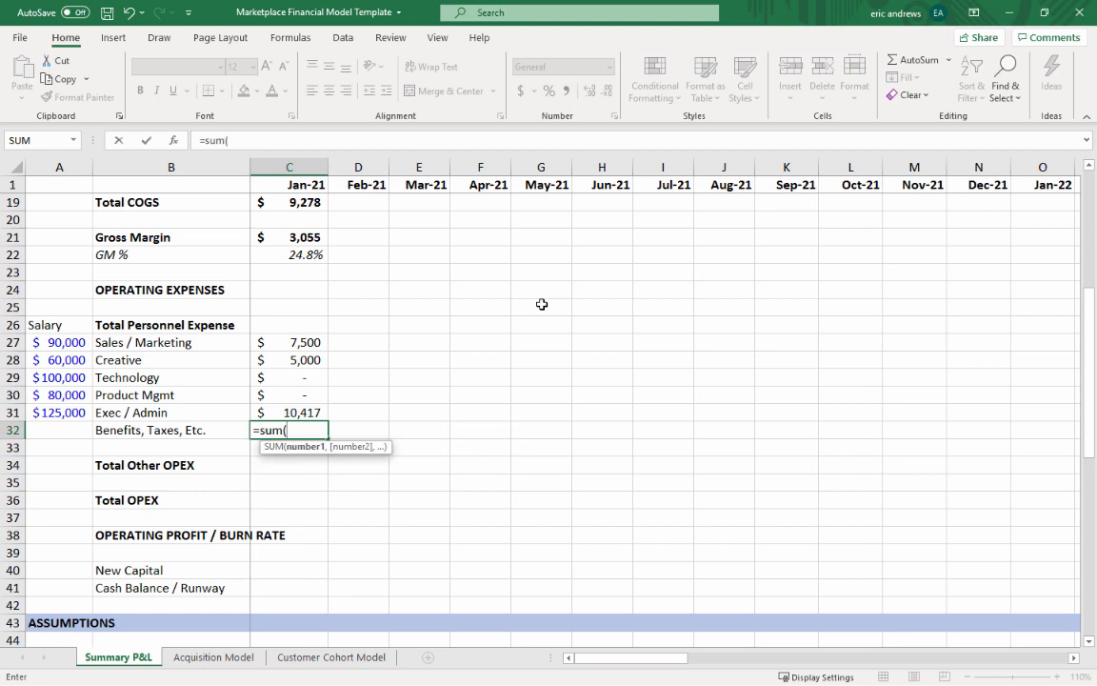
pyautogui.press('Up')
pyautogui.hotkey('shift', 'Up')
pyautogui.hotkey('shift', 'Up')
pyautogui.hotkey('shift', 'Up')
pyautogui.hotkey('shift', 'Up')
pyautogui.write(')')
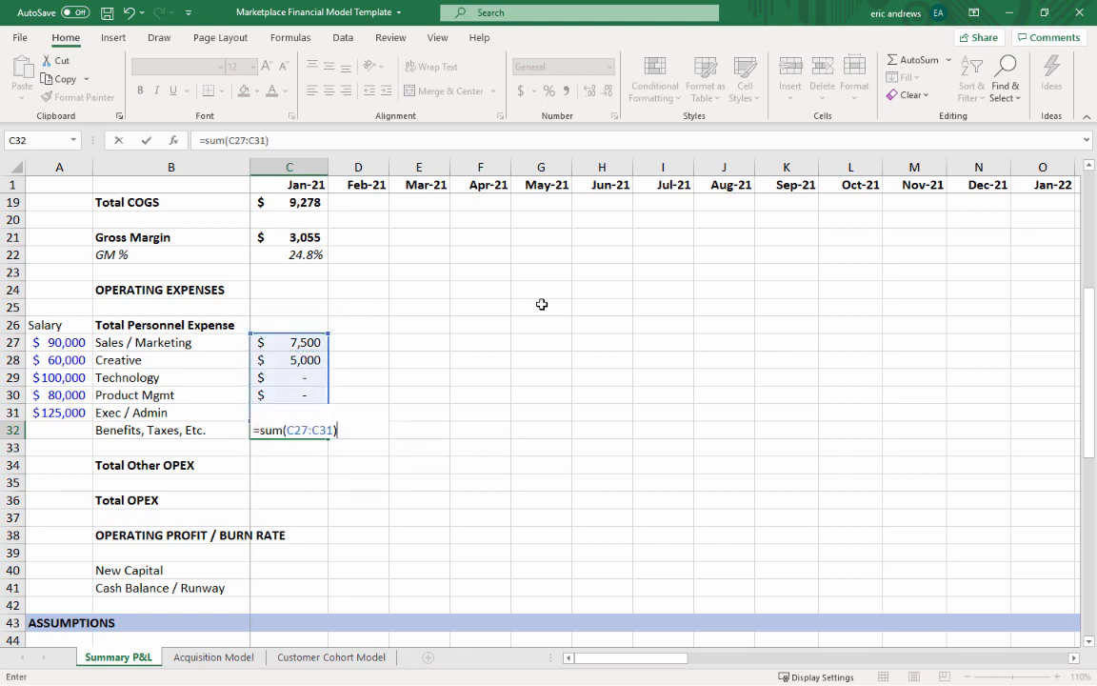
pyautogui.write('*')
pyautogui.scroll(-18, 362, 392)
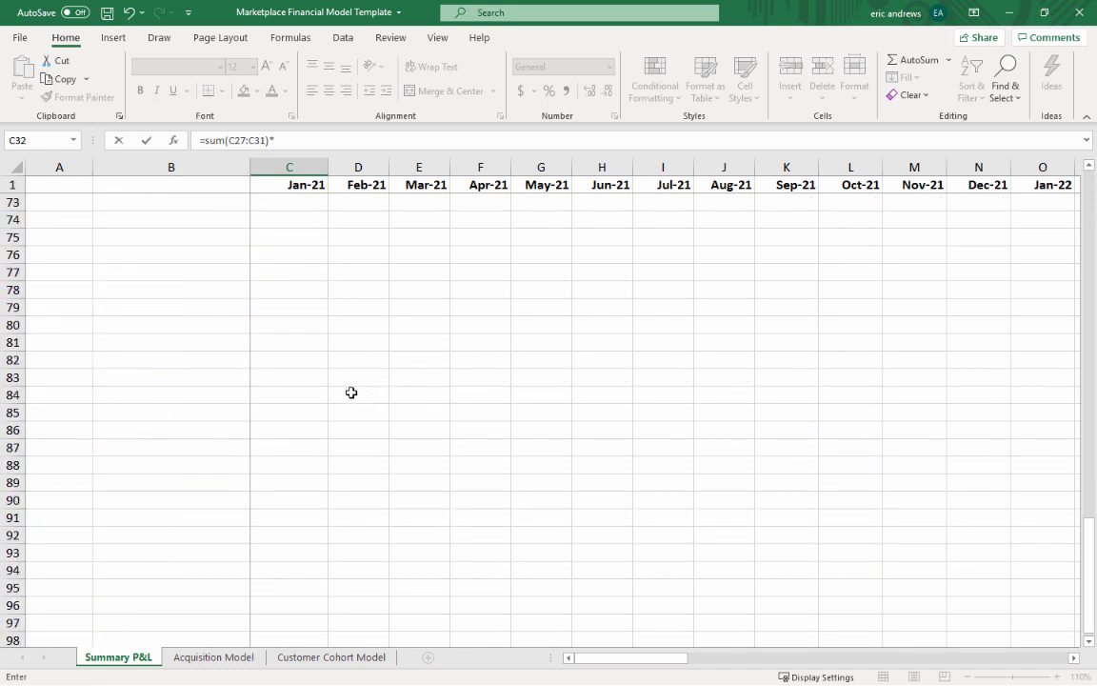
pyautogui.scroll(3, 288, 357)
pyautogui.scroll(4, 288, 356)
pyautogui.click(310, 411)
pyautogui.press('Return')
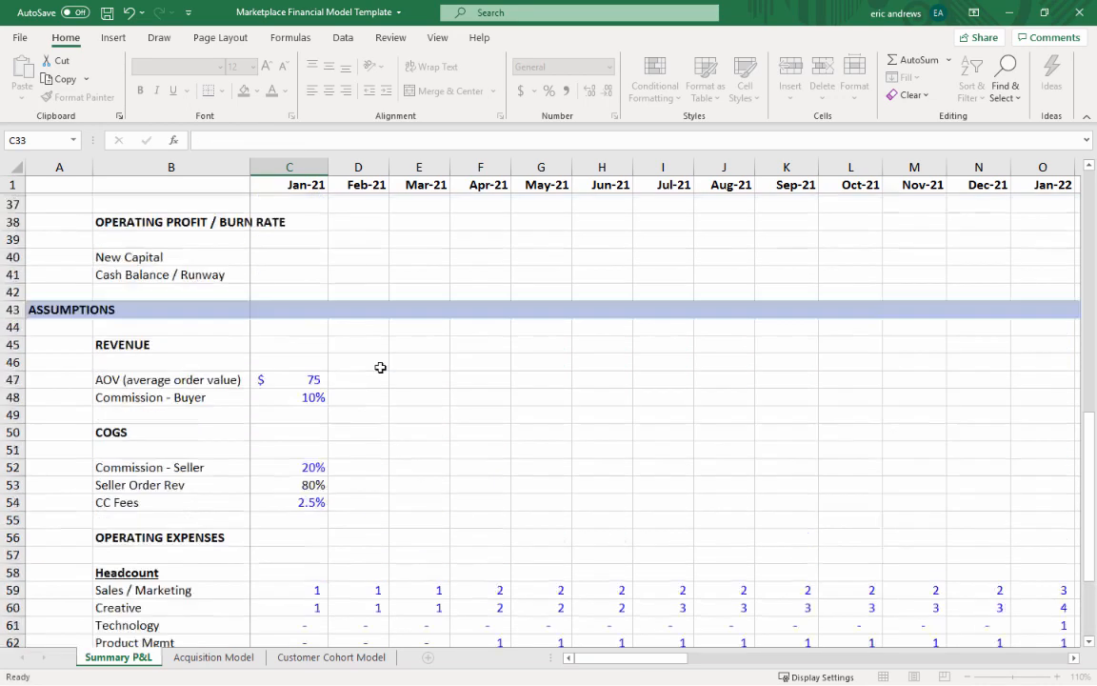
# - Remove the decimals from the January 2021 Benefits, Taxes, Etc. amount in C32
pyautogui.press('Up')
pyautogui.scroll(4, 277, 371)
pyautogui.scroll(-4, 277, 371)
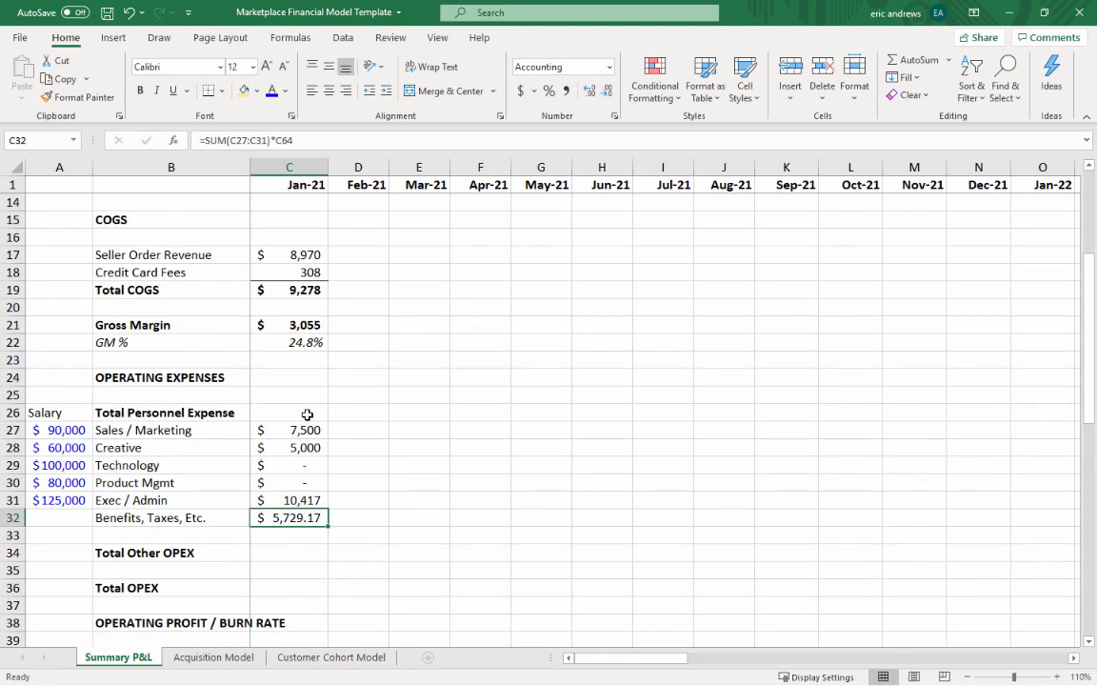
pyautogui.click(606, 91)
pyautogui.click(606, 91)
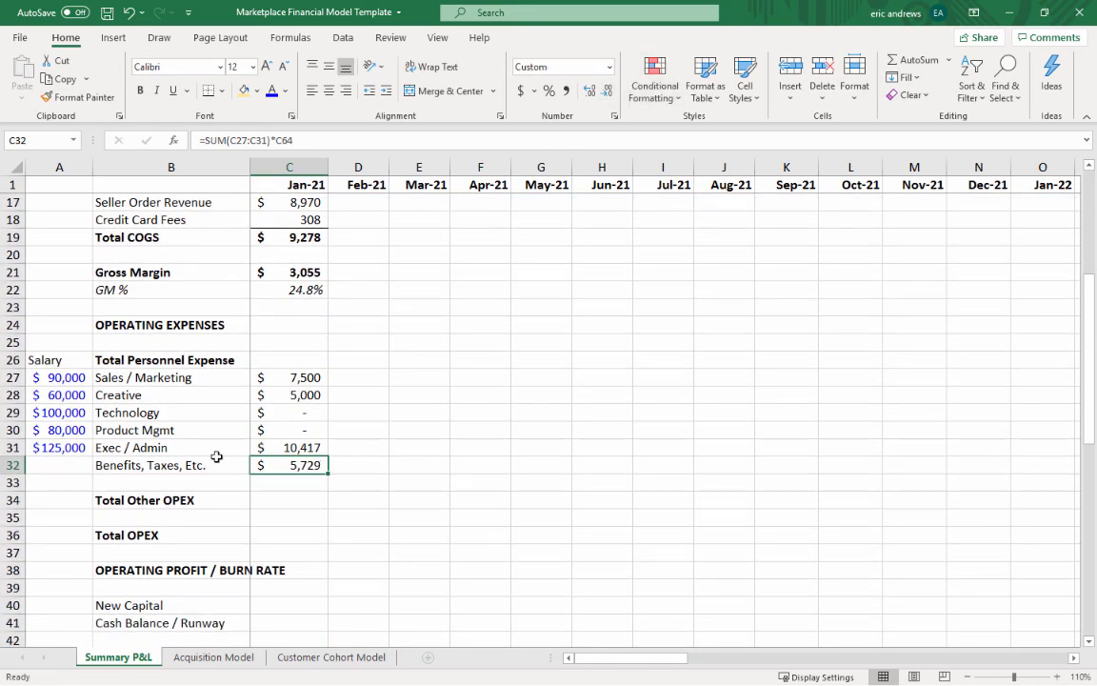
# - Insert a row below Benefits, Taxes, Etc. on the Summary P&L and label it Total Personnel Exp in bold
pyautogui.click(13, 483)
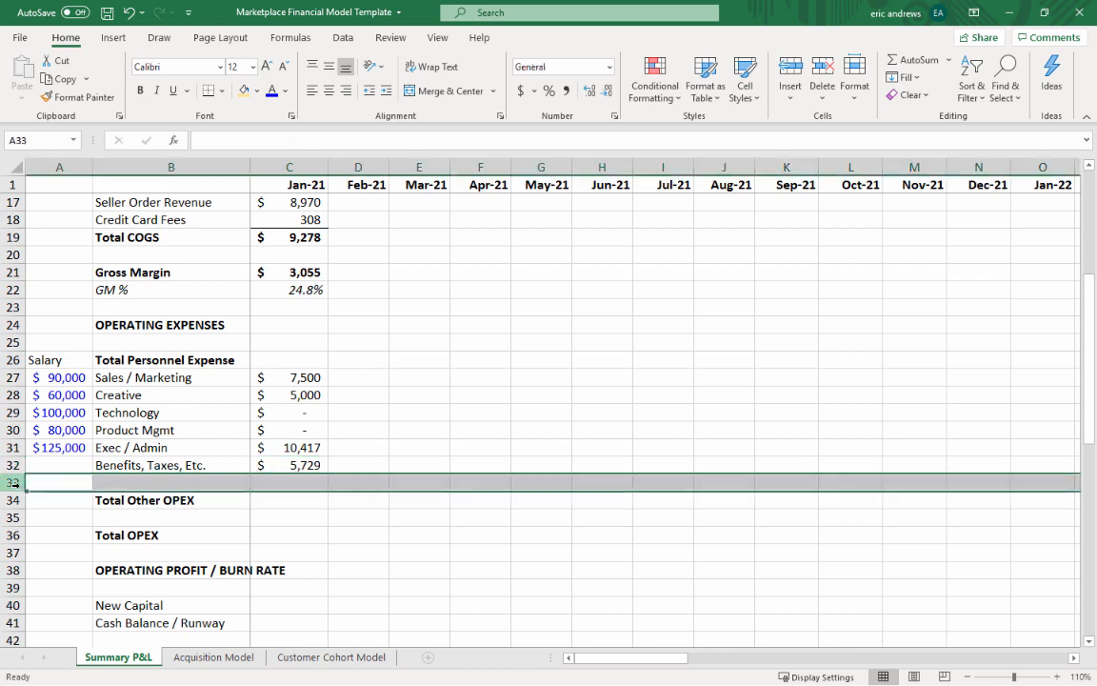
pyautogui.click(789, 66)
pyautogui.click(176, 482)
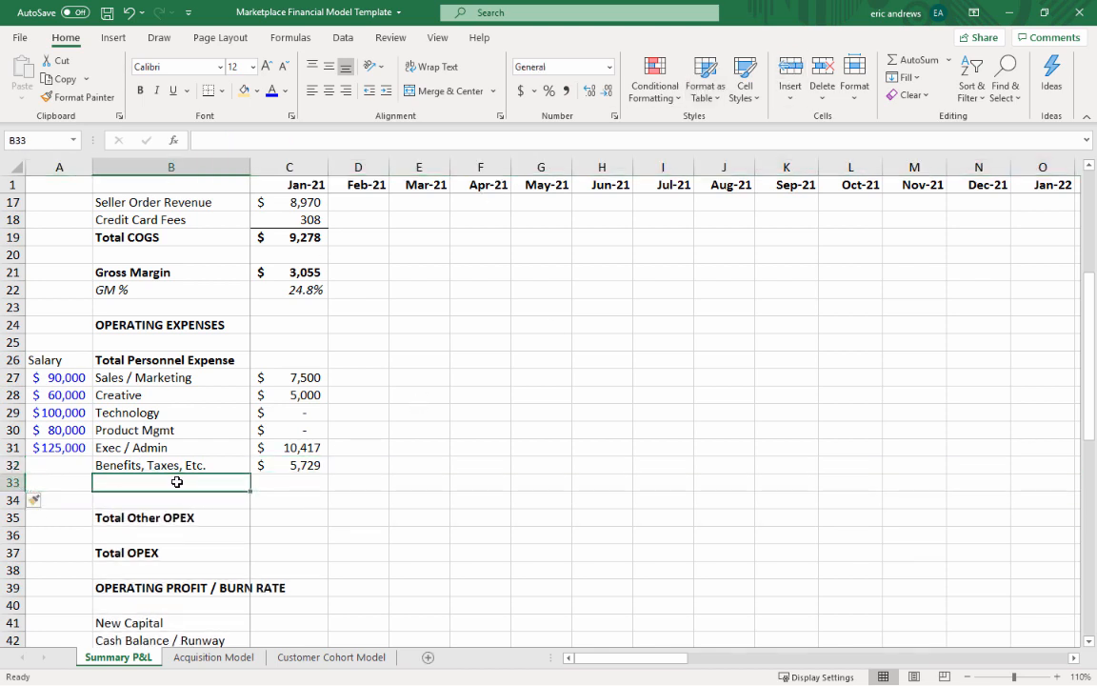
pyautogui.write('Technologyotal ')
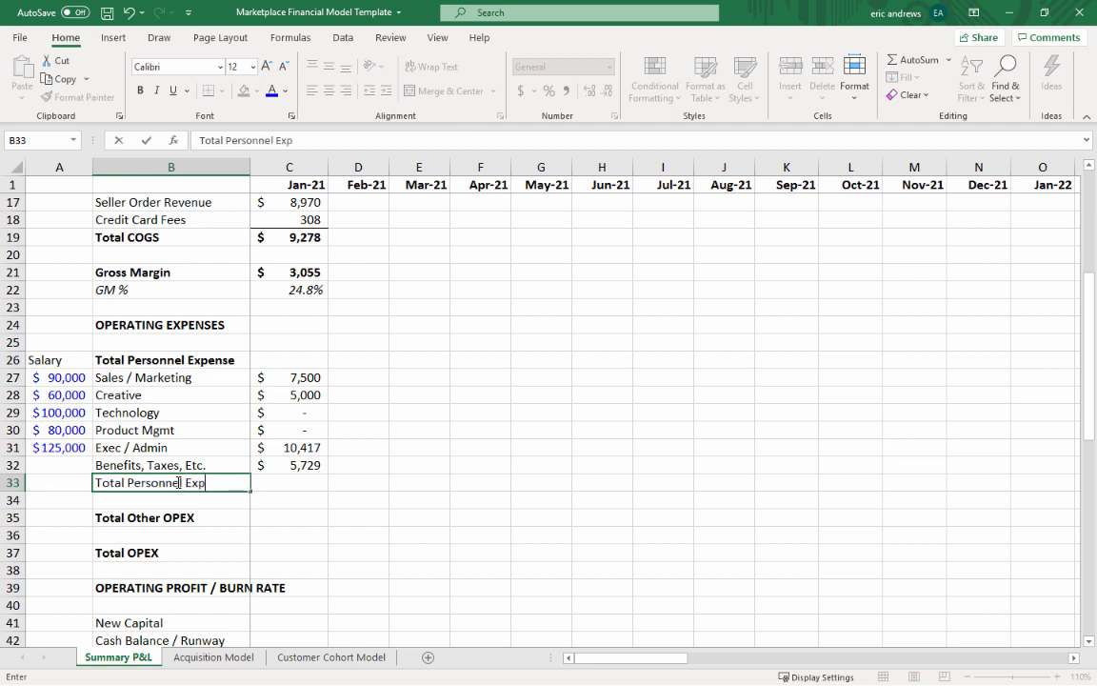
pyautogui.write('Personnel Exp')
pyautogui.press('Return')
pyautogui.click(178, 481)
pyautogui.hotkey('shift', 'space')
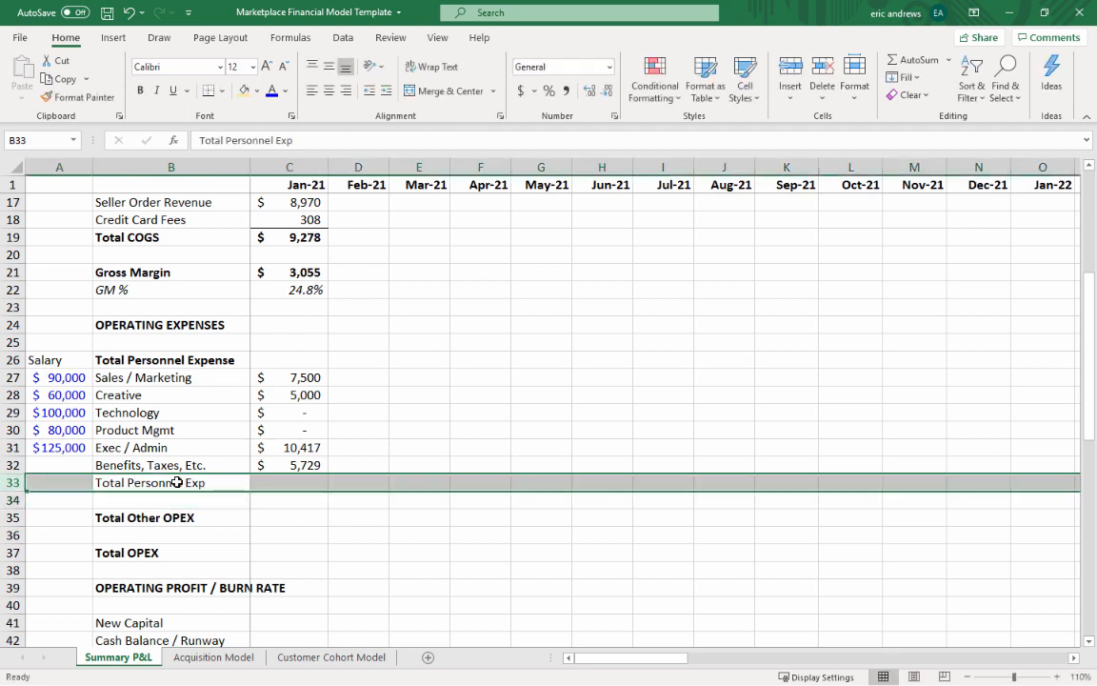
pyautogui.hotkey('ctrl', 'b')
# - Add a bottom border under the January 2021 Benefits, Taxes, Etc. amount in C32
pyautogui.press('Right')
pyautogui.press('Right')
pyautogui.press('Up')
pyautogui.press('Left')
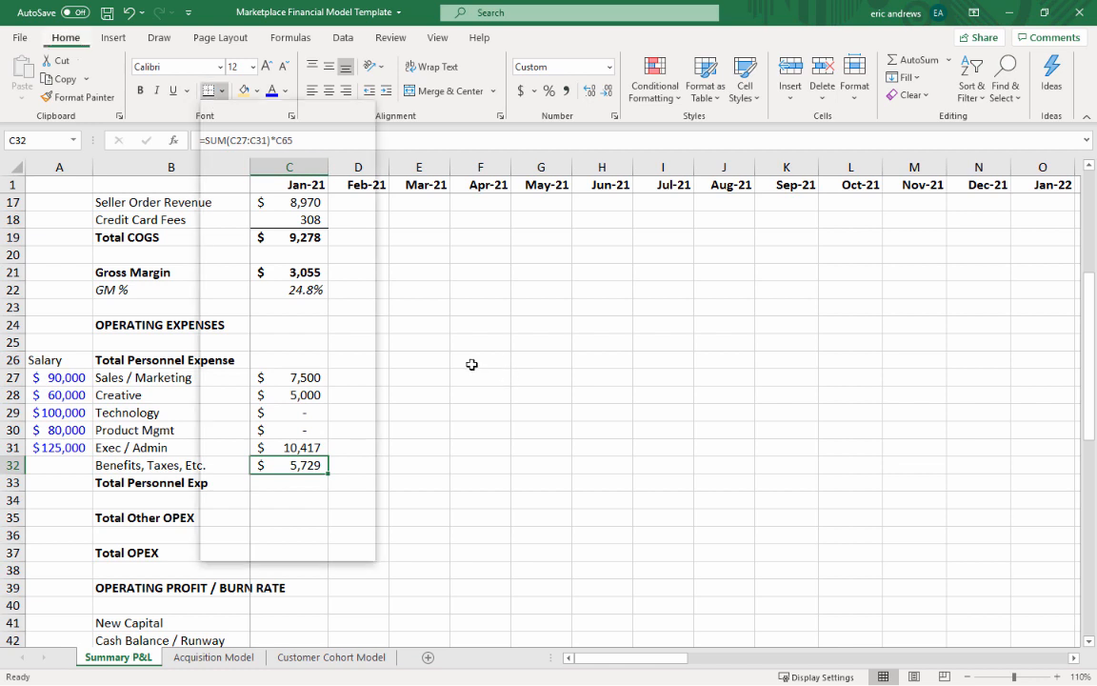
# - Calculate January 2021 Total Personnel Exp in C33 with =SUM(C27:C32)
pyautogui.press('Down')
pyautogui.write('=sum(')
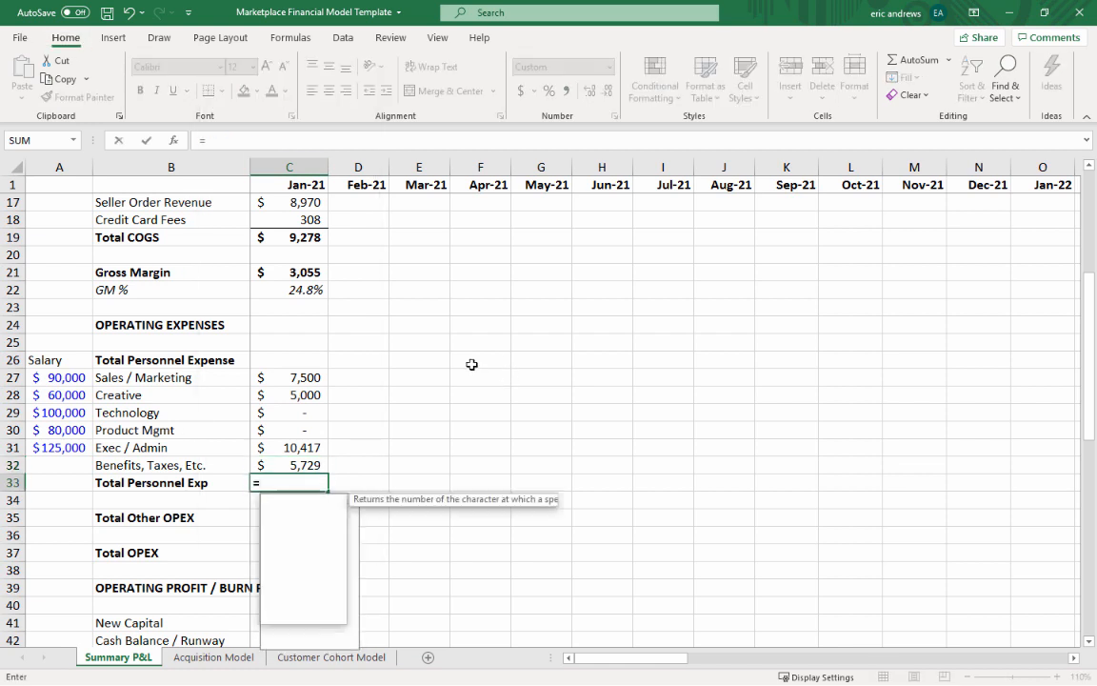
pyautogui.press('Up')
pyautogui.hotkey('shift', 'Up')
pyautogui.hotkey('shift', 'Up')
pyautogui.hotkey('shift', 'Up')
pyautogui.hotkey('shift', 'Up')
pyautogui.hotkey('shift', 'Up')
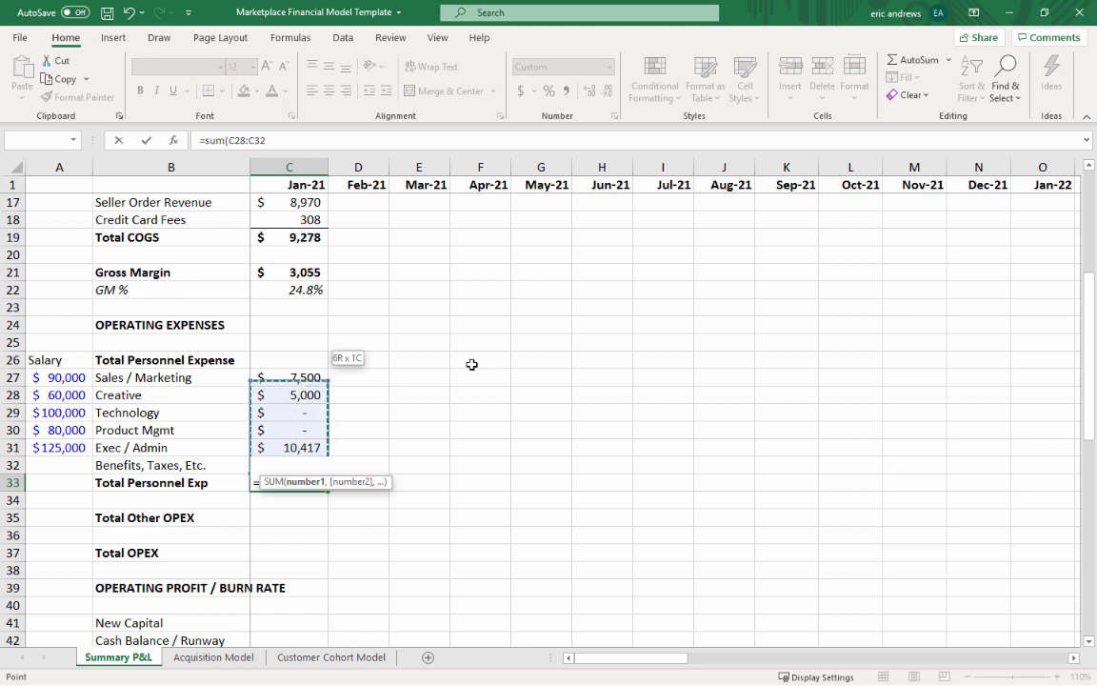
pyautogui.press('Return')
pyautogui.press('Up')
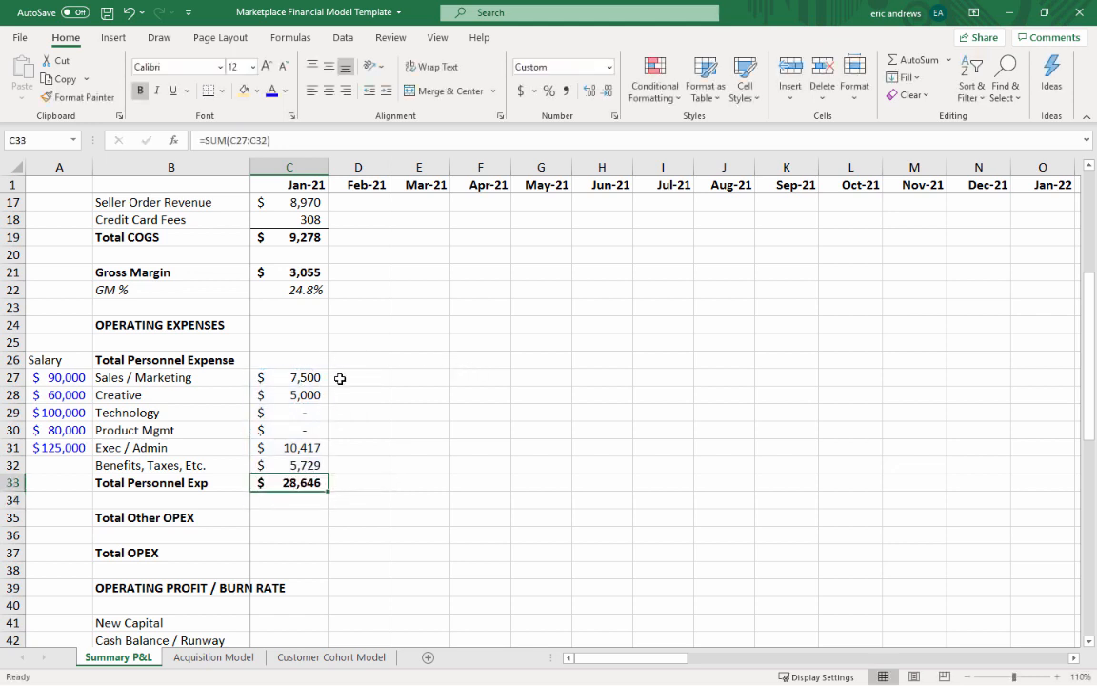
# - Format the January 2021 amounts in C28:C32 with thousands separators, no dollar sign and no decimals
pyautogui.scroll(-1, 334, 380)
pyautogui.moveTo(298, 343); pyautogui.dragTo(297, 411)
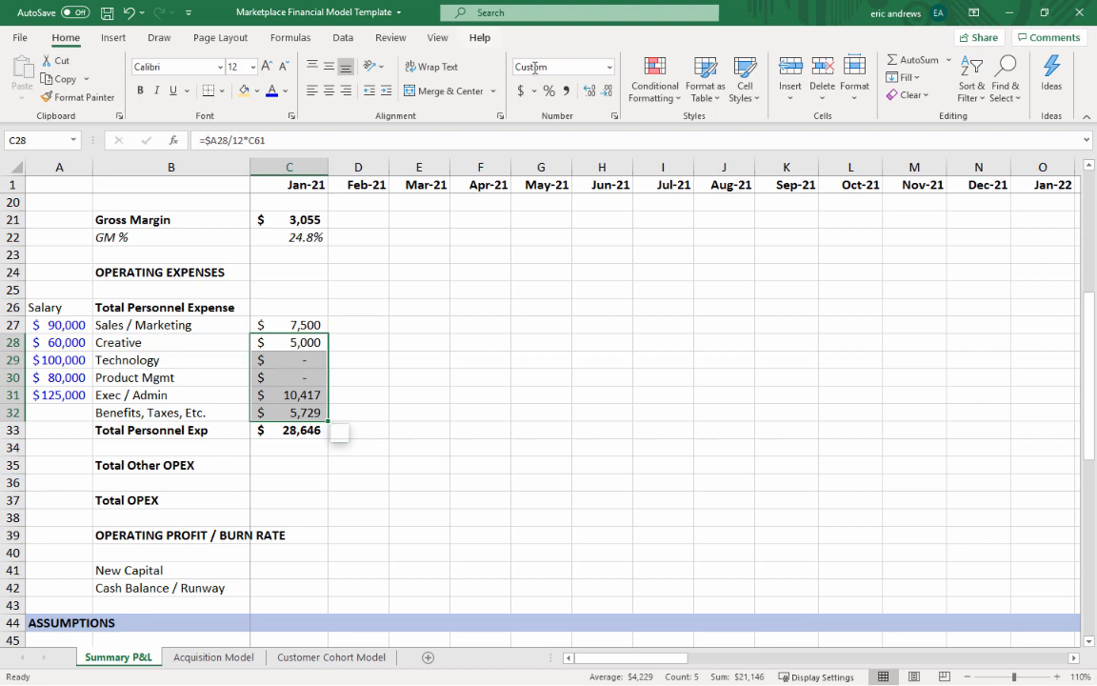
pyautogui.click(566, 92)
pyautogui.click(607, 90)
pyautogui.click(607, 90)
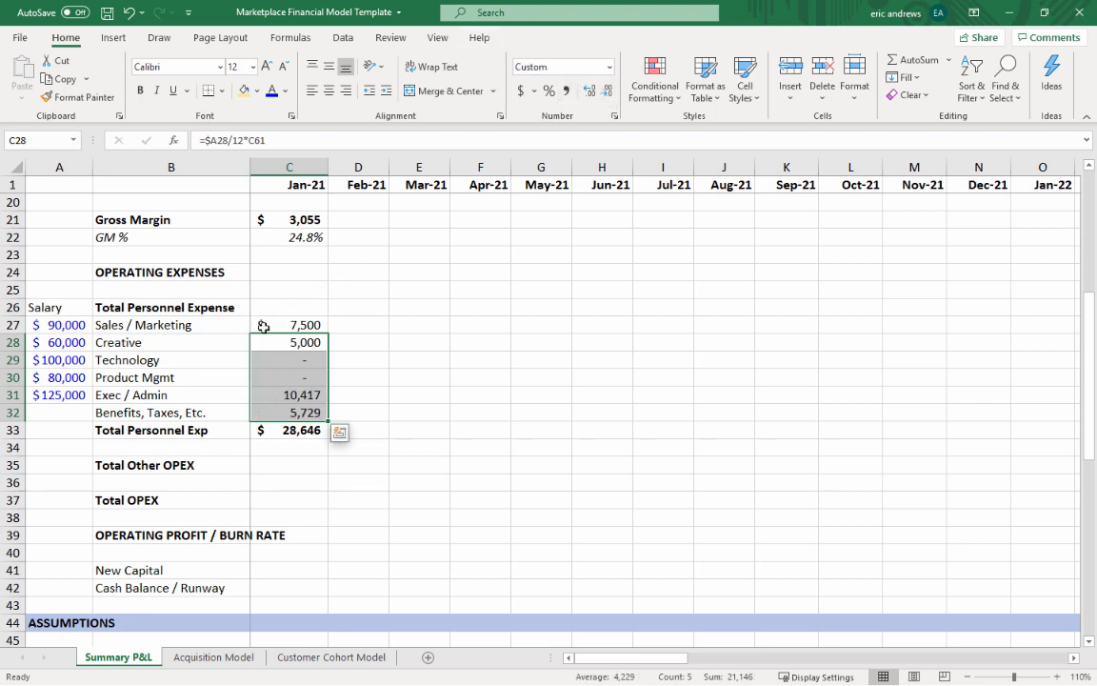
pyautogui.click(288, 394)
pyautogui.moveTo(289, 342); pyautogui.dragTo(296, 413)
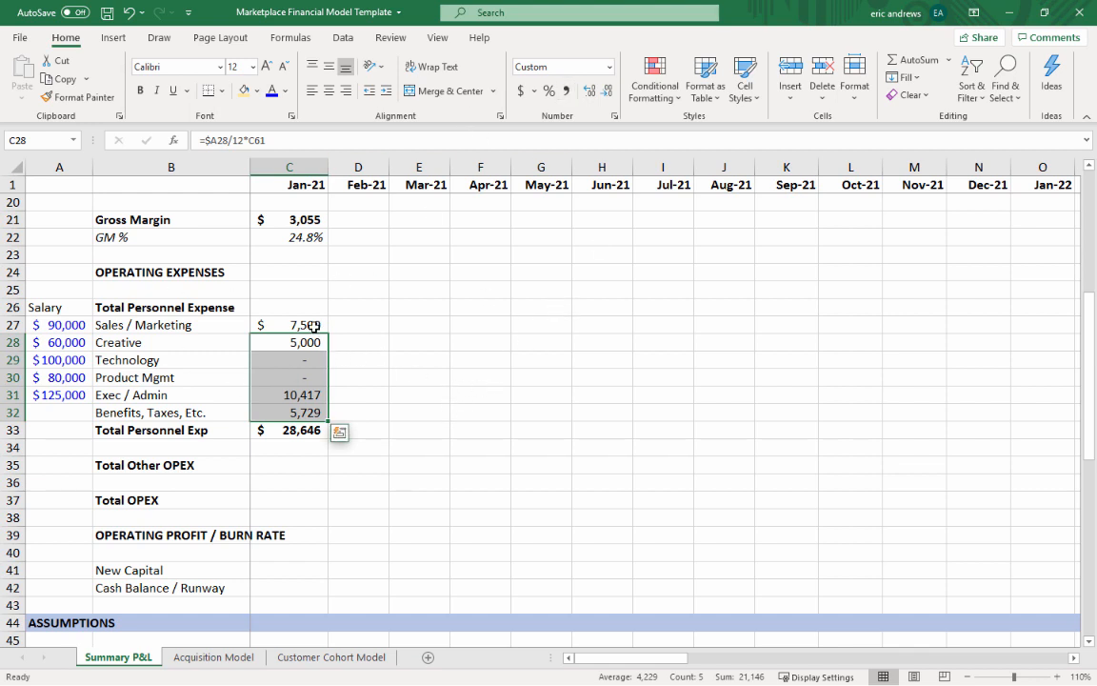
# - Copy the January 2021 personnel expense formulas in C27:C33 across all months through December 2024 in column AX
pyautogui.moveTo(315, 326); pyautogui.dragTo(318, 429)
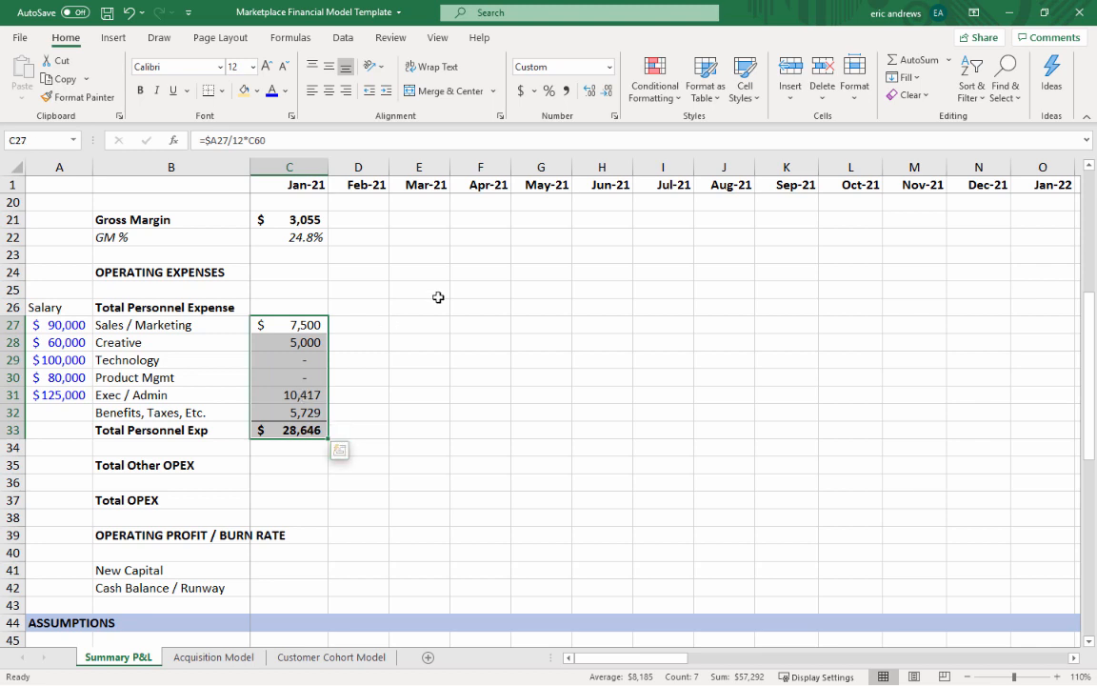
pyautogui.hotkey('ctrl', 'c')
pyautogui.hotkey('shift', 'Right')
pyautogui.hotkey('shift', 'Right')
pyautogui.hotkey('shift', 'Right')
pyautogui.hotkey('shift', 'Right')
pyautogui.hotkey('shift', 'Right')
pyautogui.hotkey('shift', 'Right')
pyautogui.hotkey('shift', 'Right')
pyautogui.hotkey('shift', 'Right')
pyautogui.hotkey('shift', 'Right')
pyautogui.hotkey('shift', 'Right')
pyautogui.hotkey('shift', 'Right')
pyautogui.hotkey('shift', 'Right')
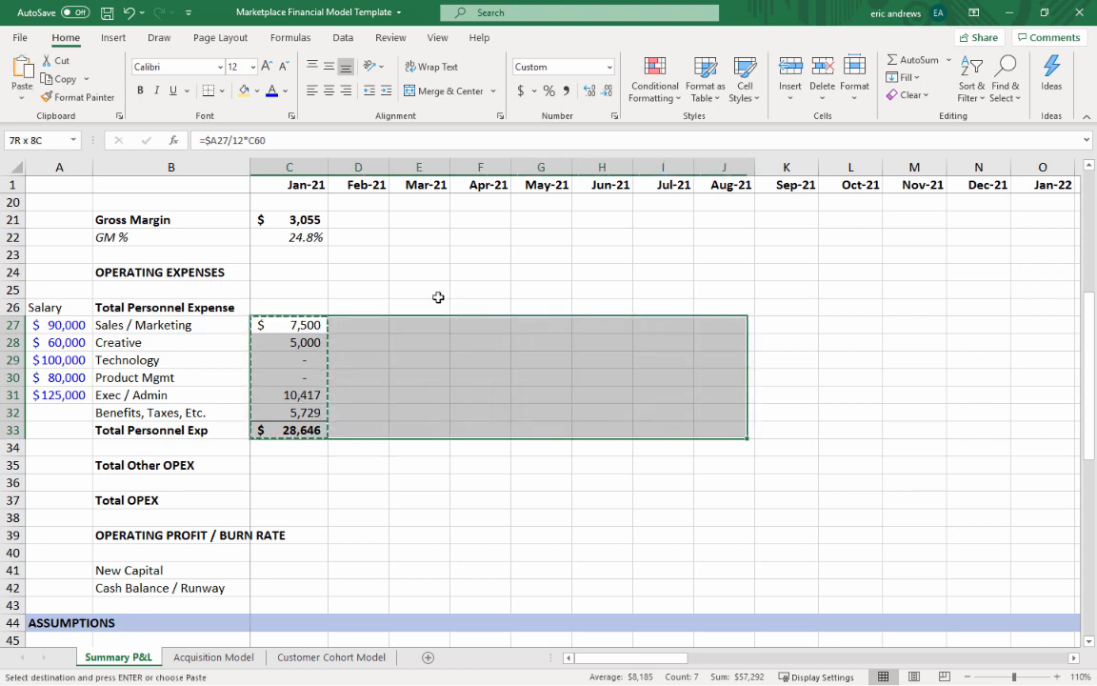
pyautogui.hotkey('shift', 'Right')
pyautogui.hotkey('shift', 'Right')
pyautogui.hotkey('shift', 'Right')
pyautogui.hotkey('shift', 'Right')
pyautogui.hotkey('shift', 'Right')
pyautogui.hotkey('shift', 'Right')
pyautogui.hotkey('shift', 'Right')
pyautogui.hotkey('shift', 'Right')
pyautogui.hotkey('shift', 'Right')
pyautogui.hotkey('shift', 'Right')
pyautogui.hotkey('shift', 'Right')
pyautogui.hotkey('shift', 'Right')
pyautogui.hotkey('shift', 'Right')
pyautogui.hotkey('shift', 'Right')
pyautogui.hotkey('shift', 'Right')
pyautogui.hotkey('shift', 'Right')
pyautogui.hotkey('shift', 'Right')
pyautogui.hotkey('shift', 'Right')
pyautogui.hotkey('shift', 'Right')
pyautogui.hotkey('shift', 'Right')
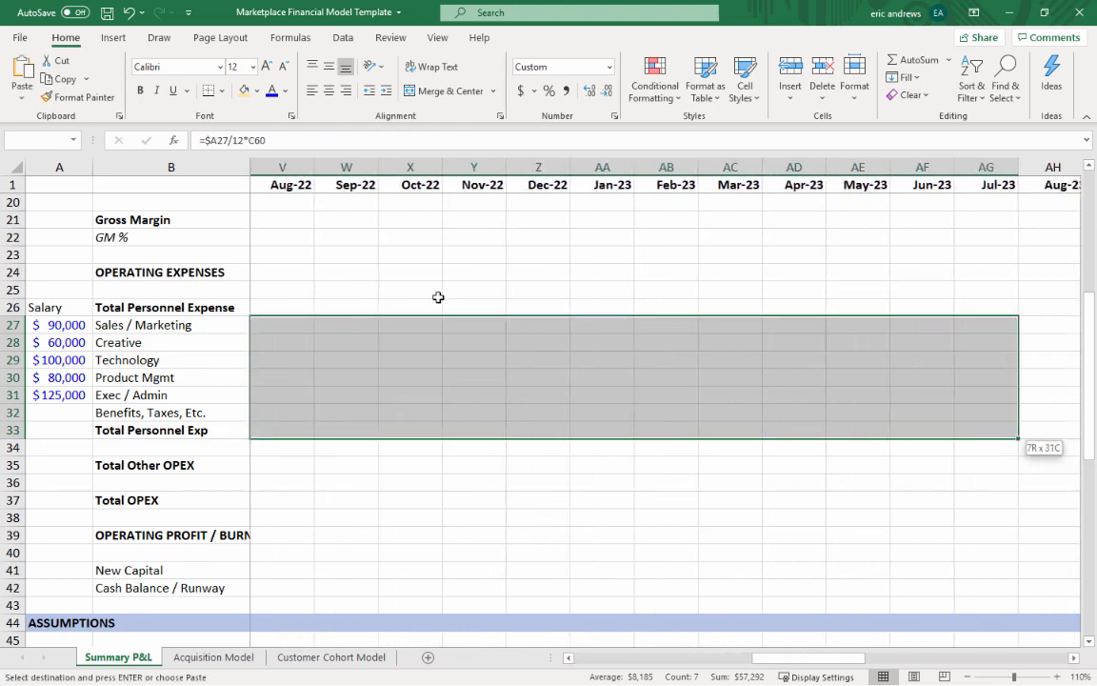
pyautogui.hotkey('shift', 'Right')
pyautogui.hotkey('shift', 'Right')
pyautogui.hotkey('shift', 'Right')
pyautogui.hotkey('shift', 'Right')
pyautogui.hotkey('shift', 'Right')
pyautogui.hotkey('shift', 'Right')
pyautogui.hotkey('shift', 'Right')
pyautogui.hotkey('shift', 'Right')
pyautogui.hotkey('shift', 'Right')
pyautogui.hotkey('shift', 'Right')
pyautogui.hotkey('shift', 'Right')
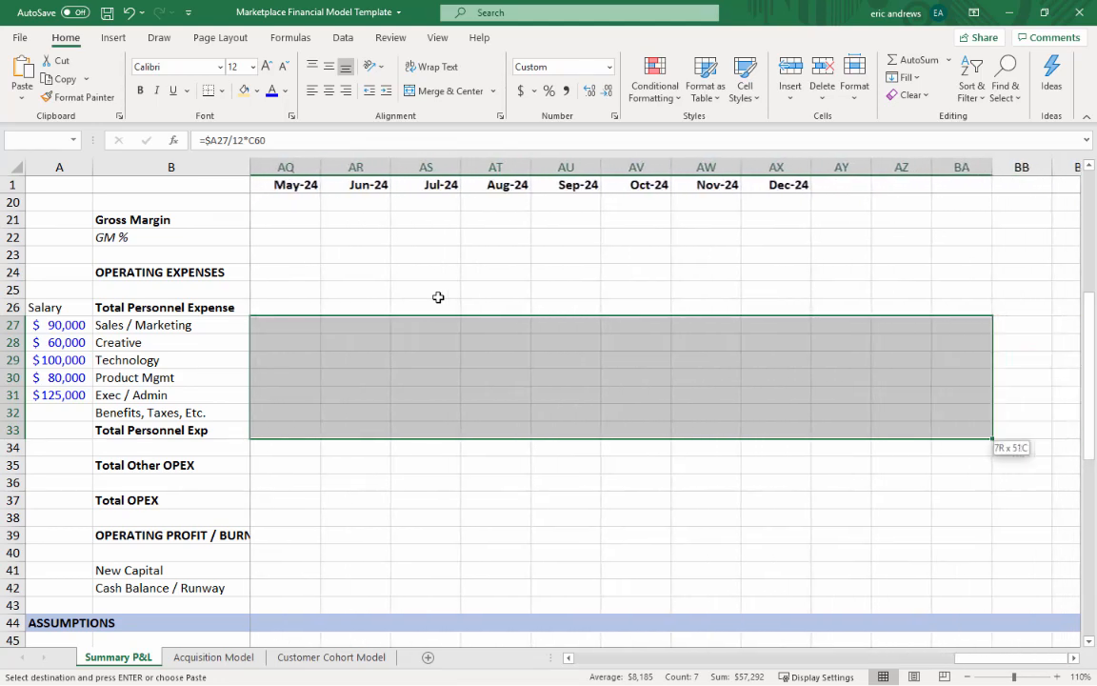
pyautogui.hotkey('ctrl', 'v')
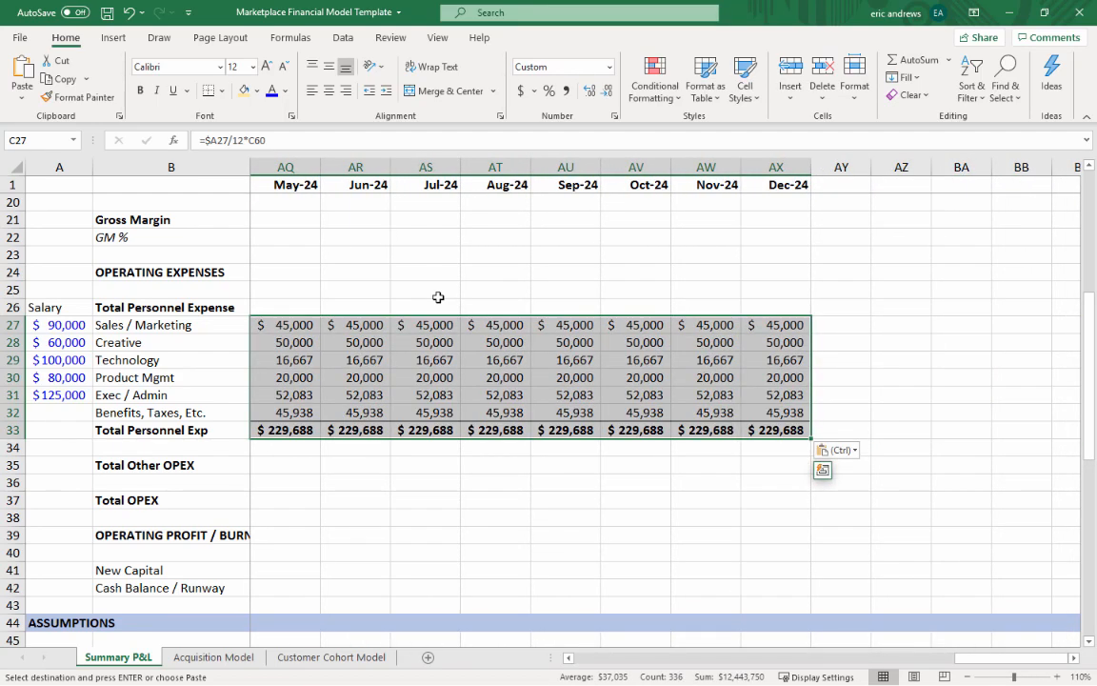
# - Check the copied personnel expense formulas in the late 2024 months and return to the January 2021 column
pyautogui.click(678, 388)
pyautogui.click(605, 381)
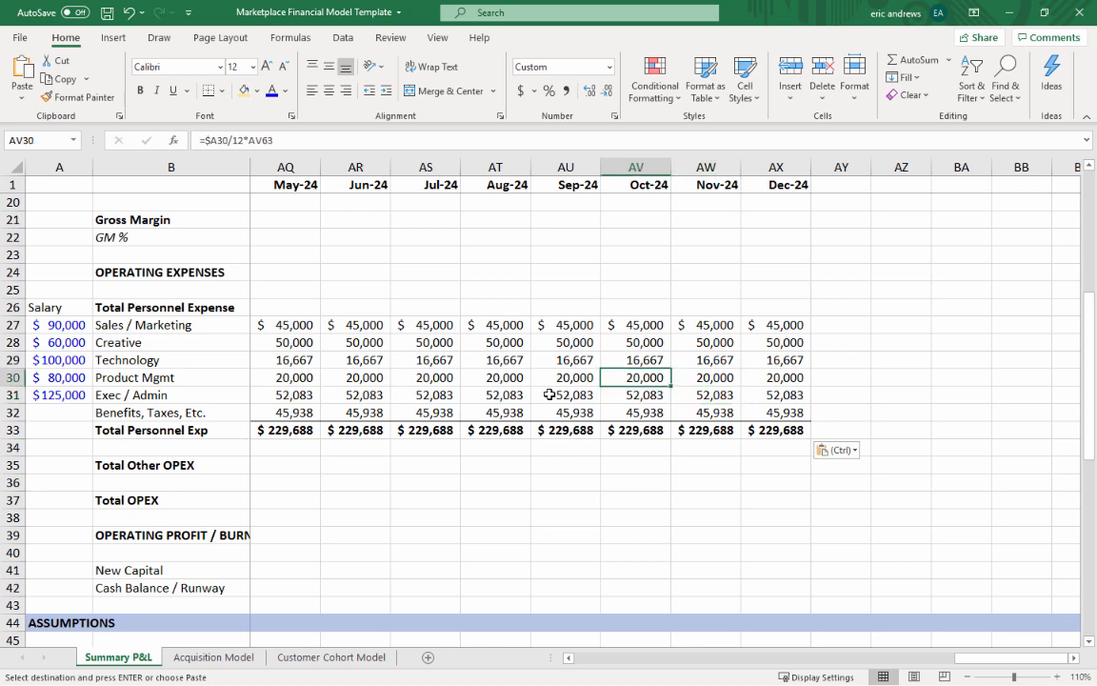
pyautogui.click(568, 393)
pyautogui.click(710, 378)
pyautogui.press('Up')
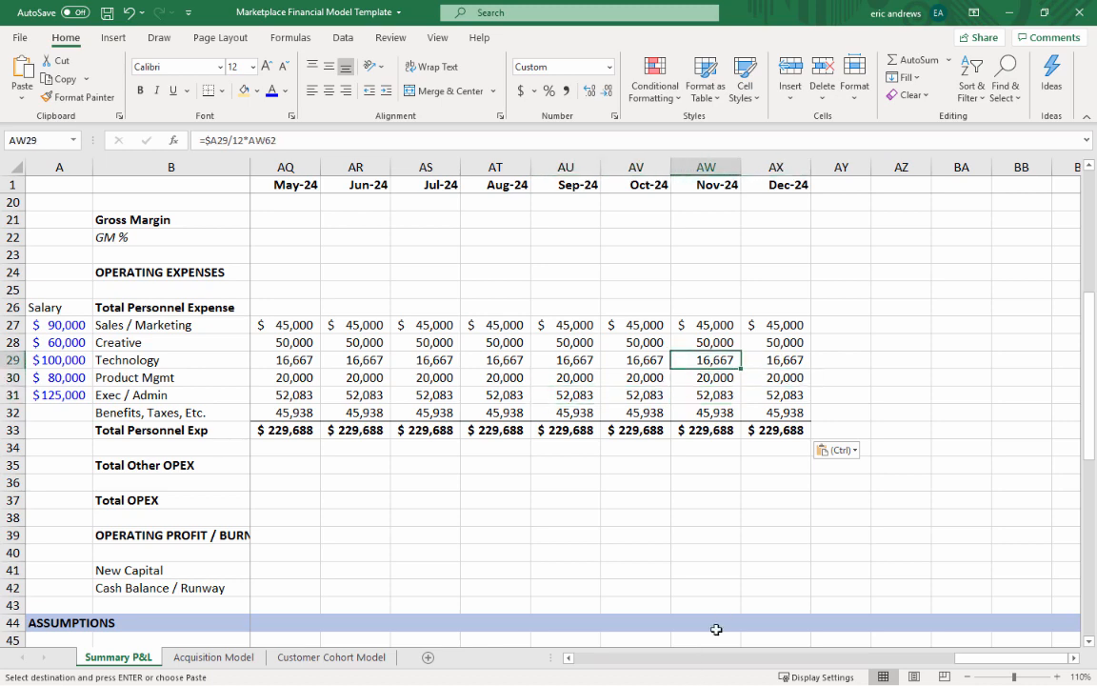
pyautogui.moveTo(961, 657); pyautogui.dragTo(456, 666)
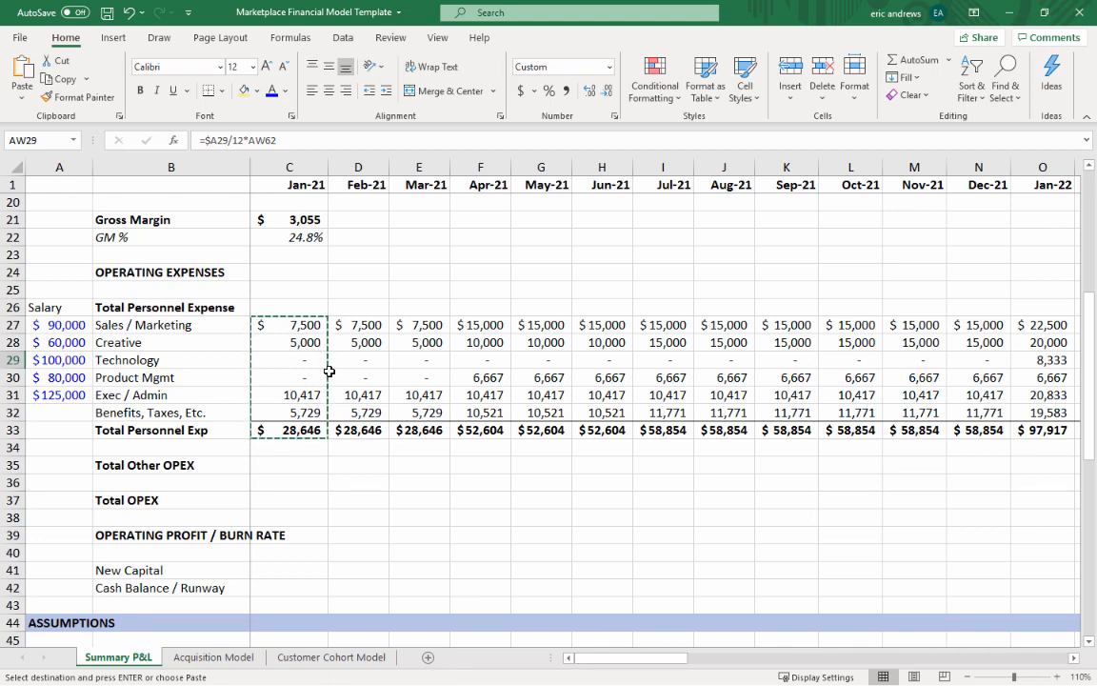
# - Insert five blank rows, 36 to 40, below Total Other OPEX and label B36 Advertising Spend
pyautogui.scroll(-1, 171, 362)
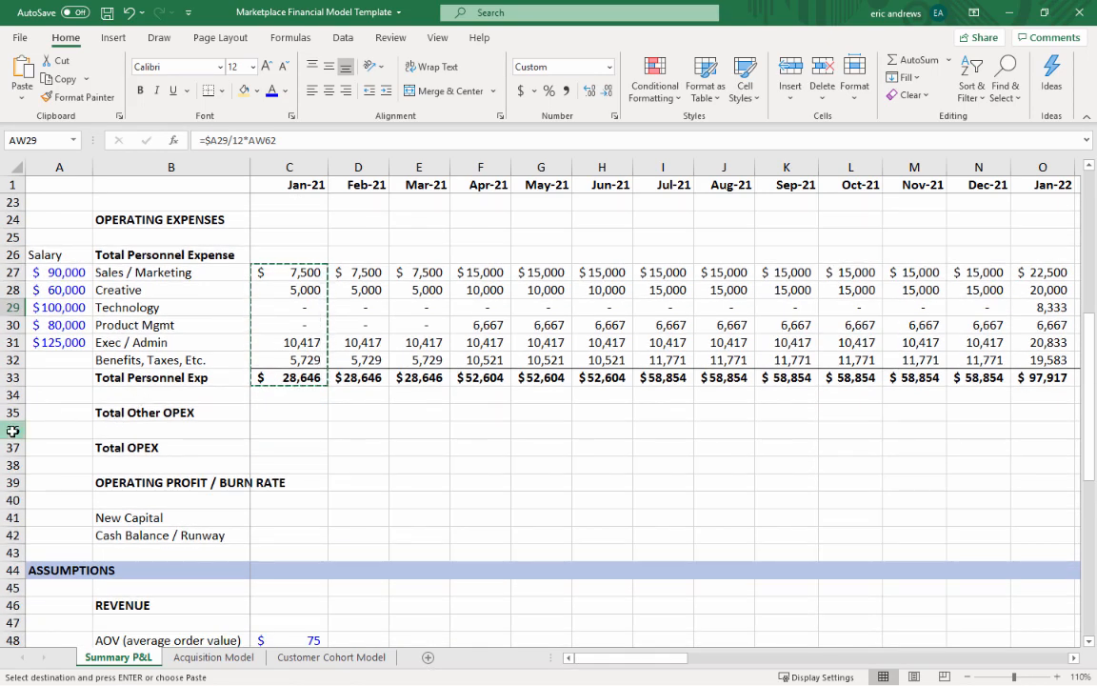
pyautogui.moveTo(17, 429); pyautogui.dragTo(34, 493)
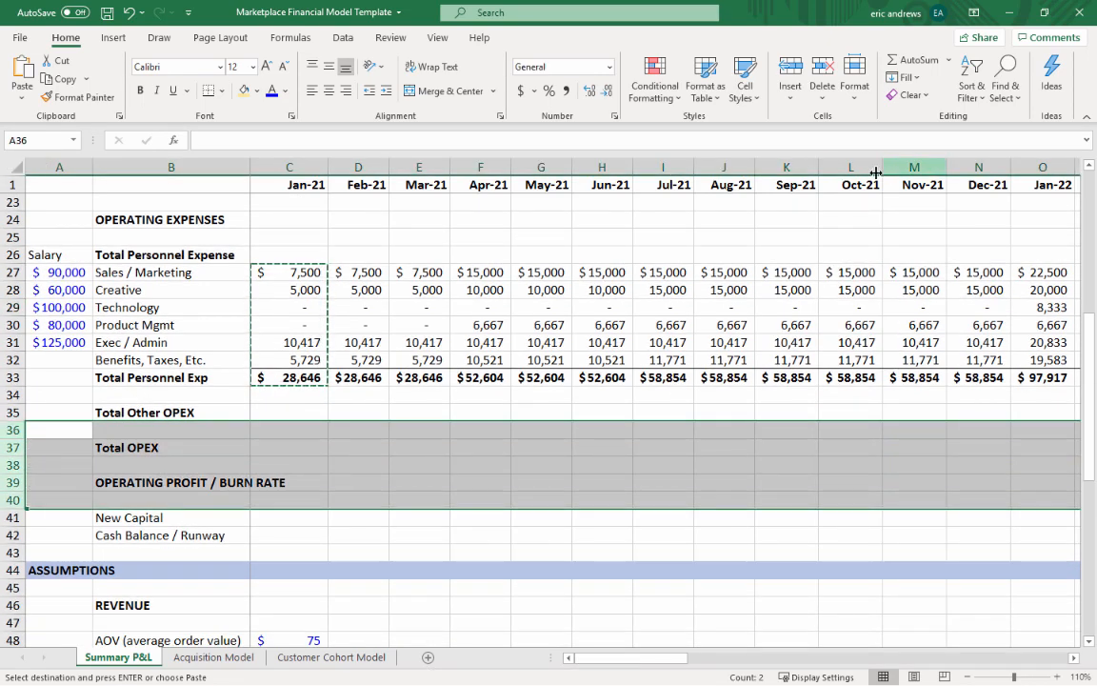
pyautogui.click(796, 74)
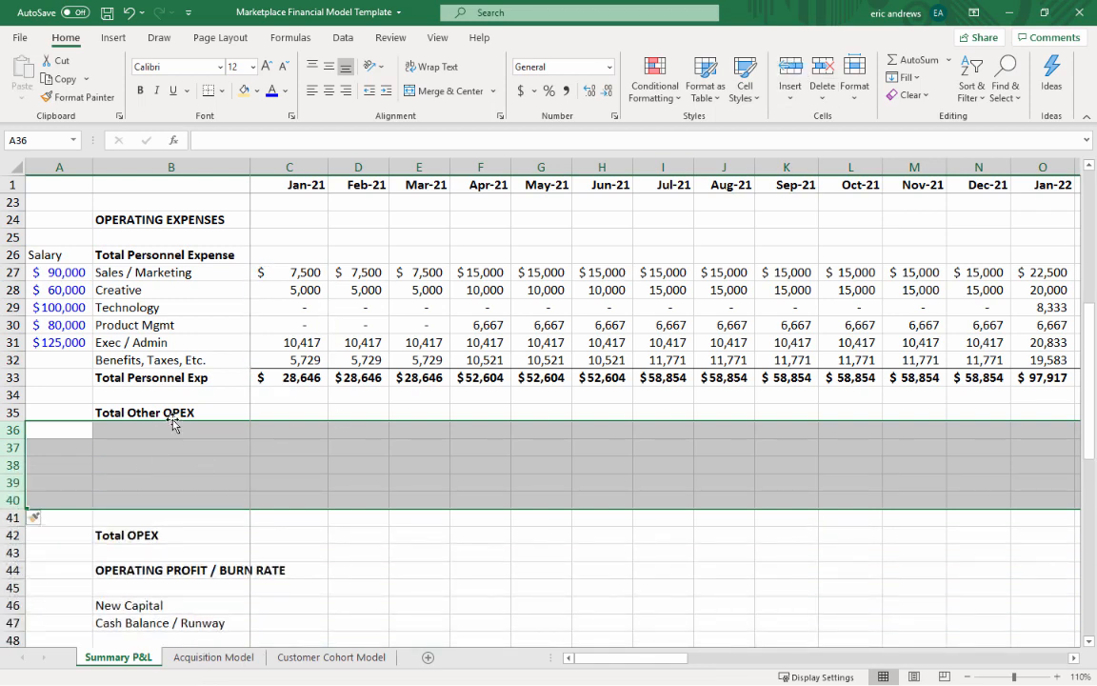
pyautogui.click(179, 432)
pyautogui.write('Adver')
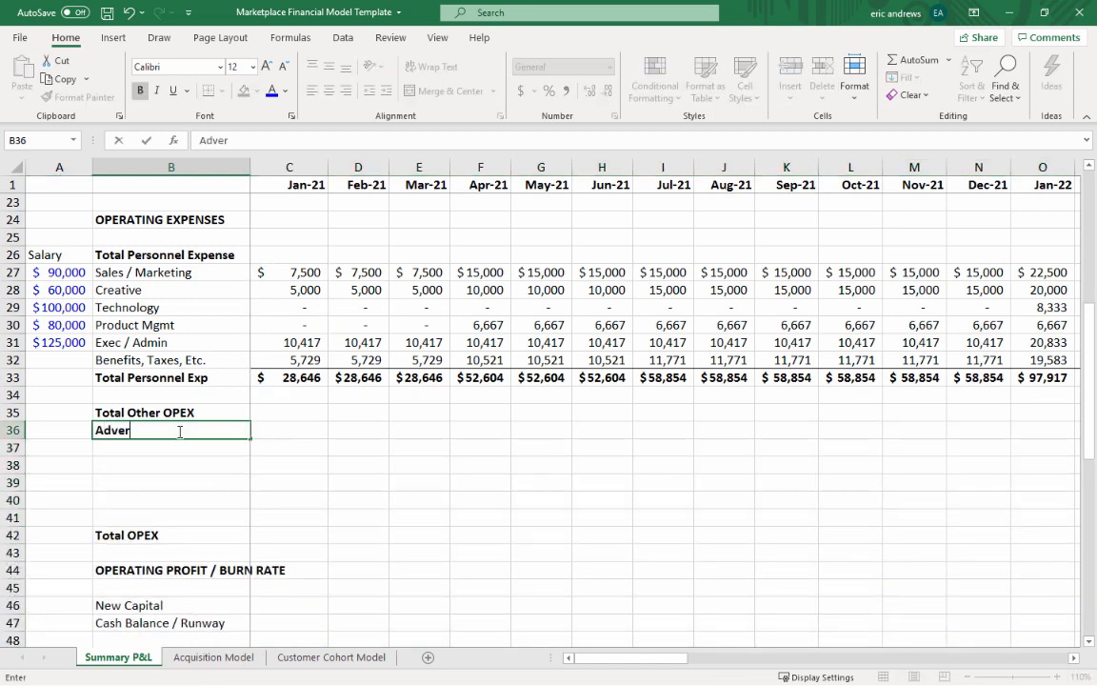
pyautogui.write('tising Spend')
pyautogui.press('Return')
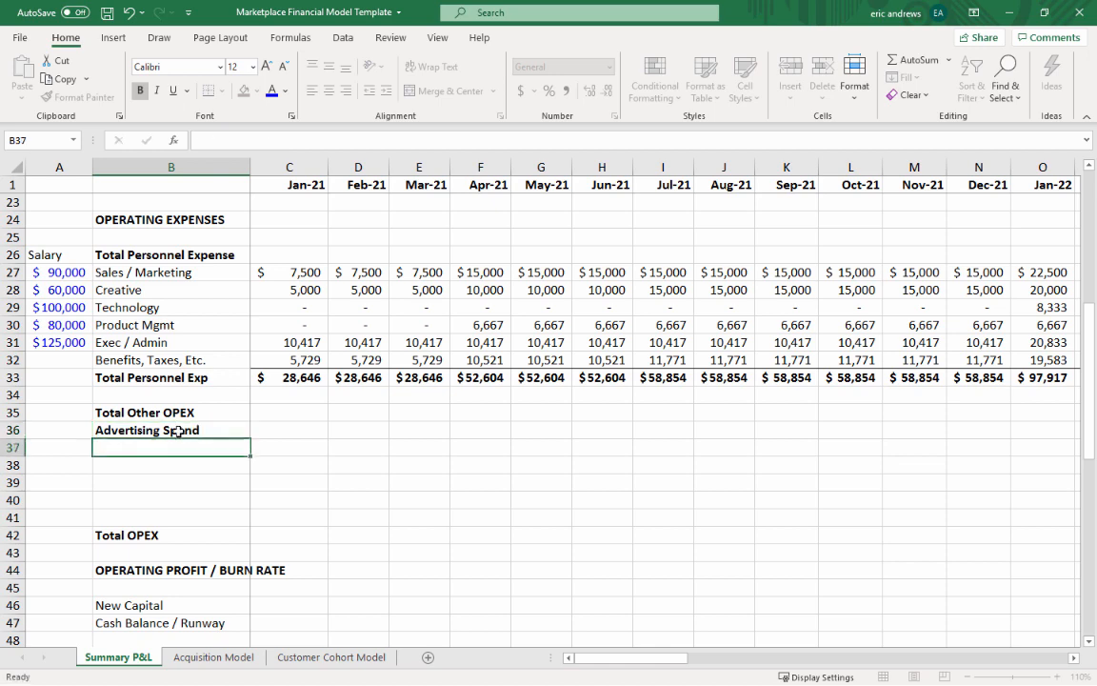
# - Remove the bold formatting from the Advertising Spend row and the blank rows beneath it
pyautogui.click(178, 431)
pyautogui.hotkey('shift', 'space')
pyautogui.hotkey('shift', 'Down')
pyautogui.hotkey('shift', 'Down')
pyautogui.hotkey('shift', 'Down')
pyautogui.hotkey('shift', 'Down')
pyautogui.hotkey('shift', 'Down')
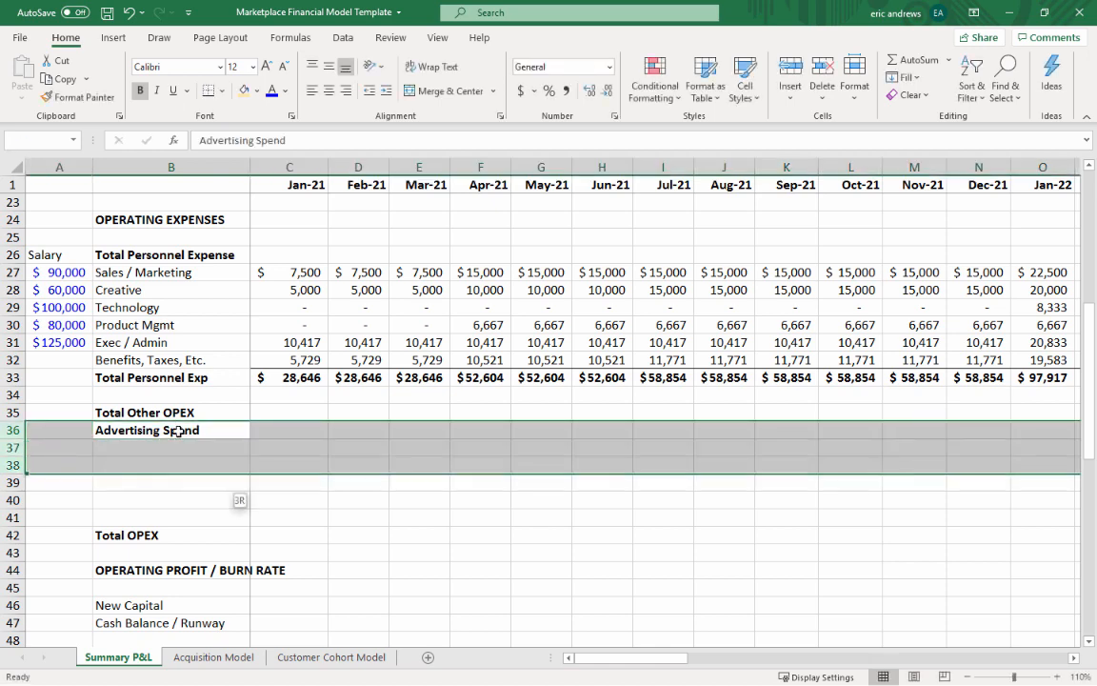
pyautogui.click(178, 431)
pyautogui.hotkey('ctrl', 'b')
# - Link January 2021 Advertising Spend in C36 to ='Acquisition Model'!B3 and format it as dollars without decimals
pyautogui.press('Right')
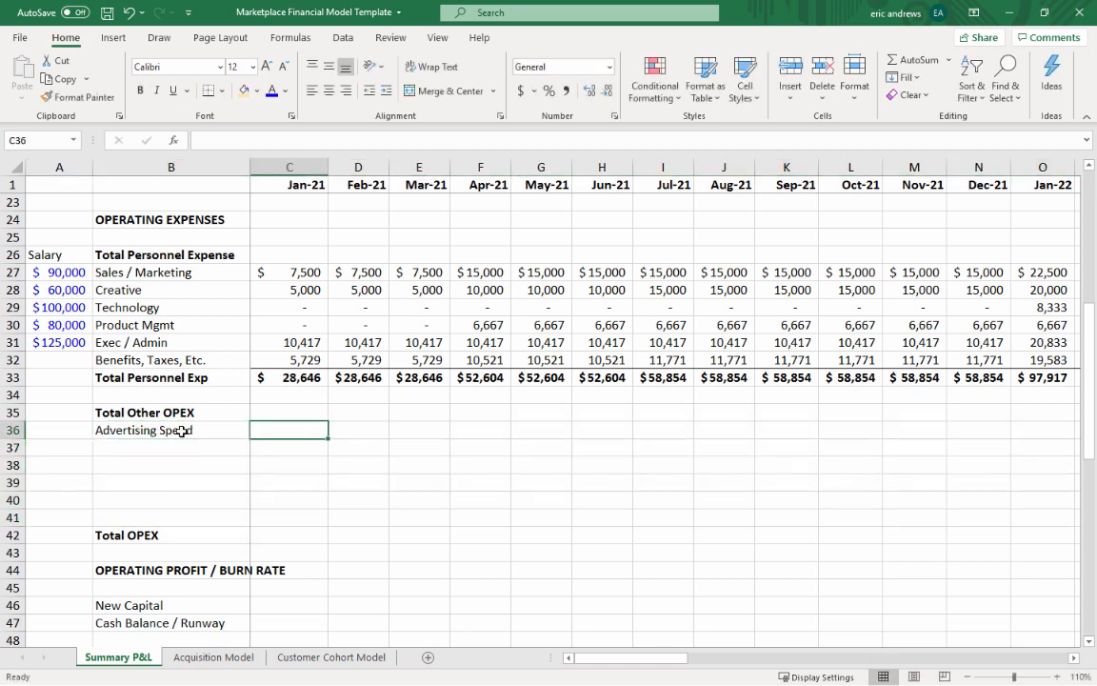
pyautogui.write('=')
pyautogui.click(212, 657)
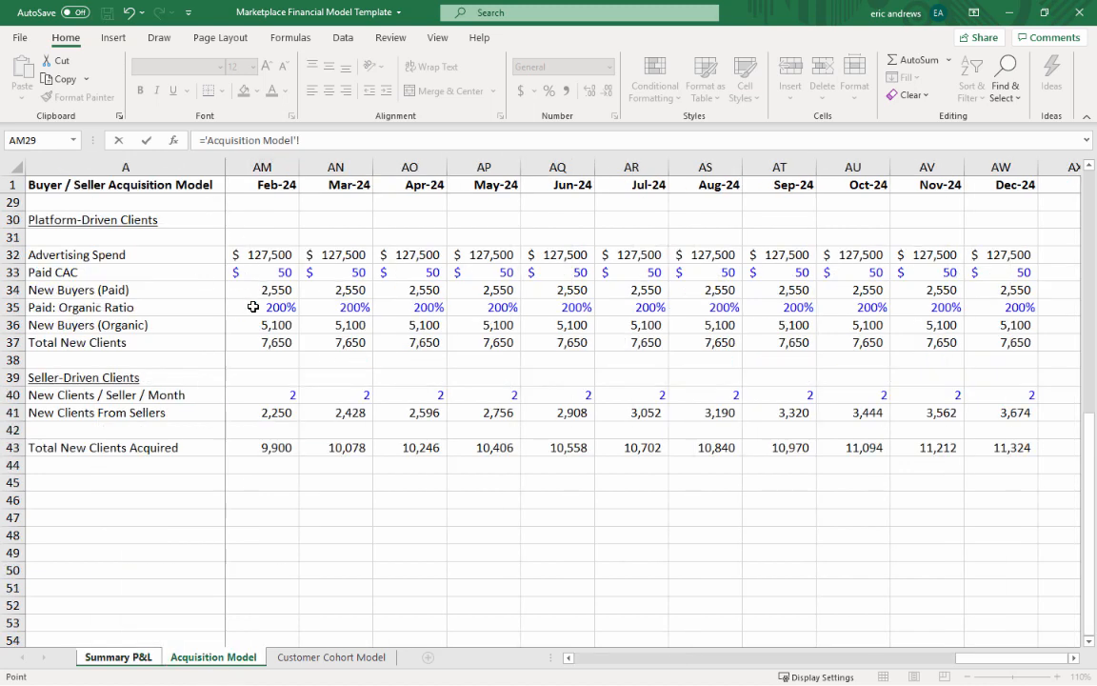
pyautogui.scroll(9, 194, 552)
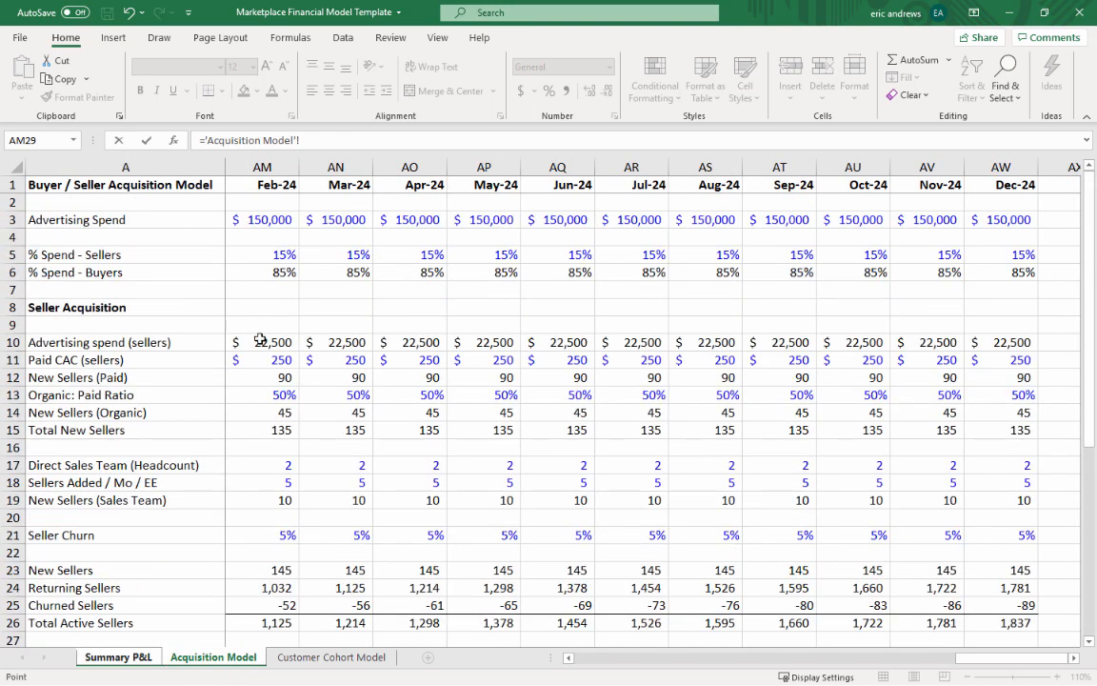
pyautogui.click(119, 657)
pyautogui.click(273, 217)
pyautogui.press('Left')
pyautogui.hotkey('ctrl', 'Left')
pyautogui.press('Right')
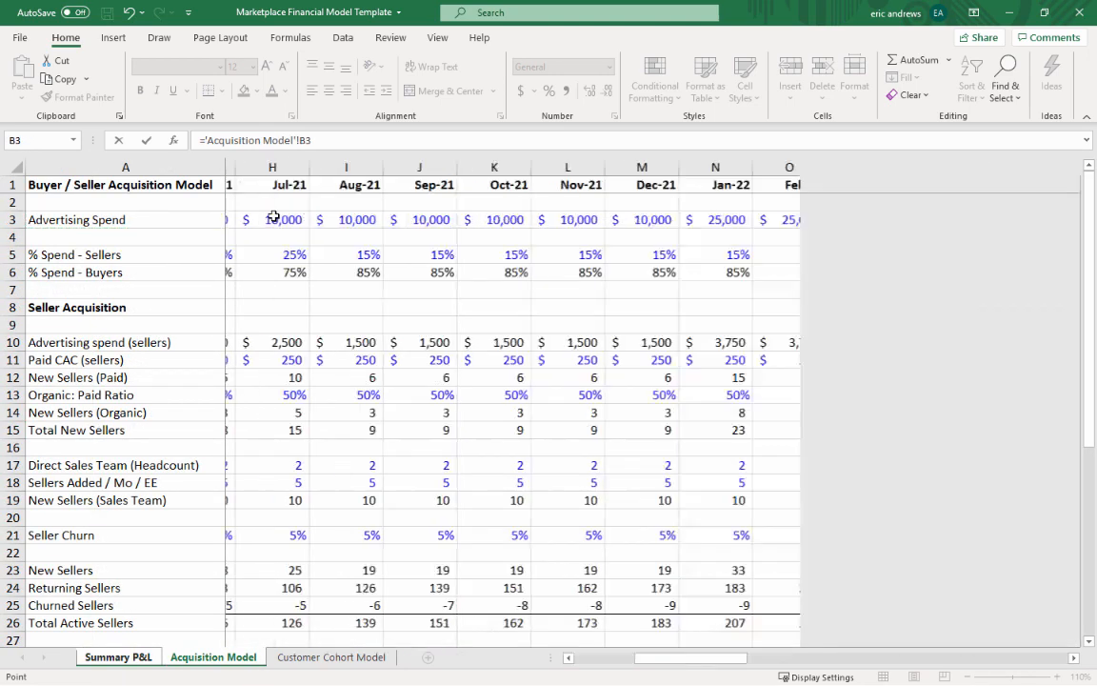
pyautogui.press('Return')
pyautogui.press('Up')
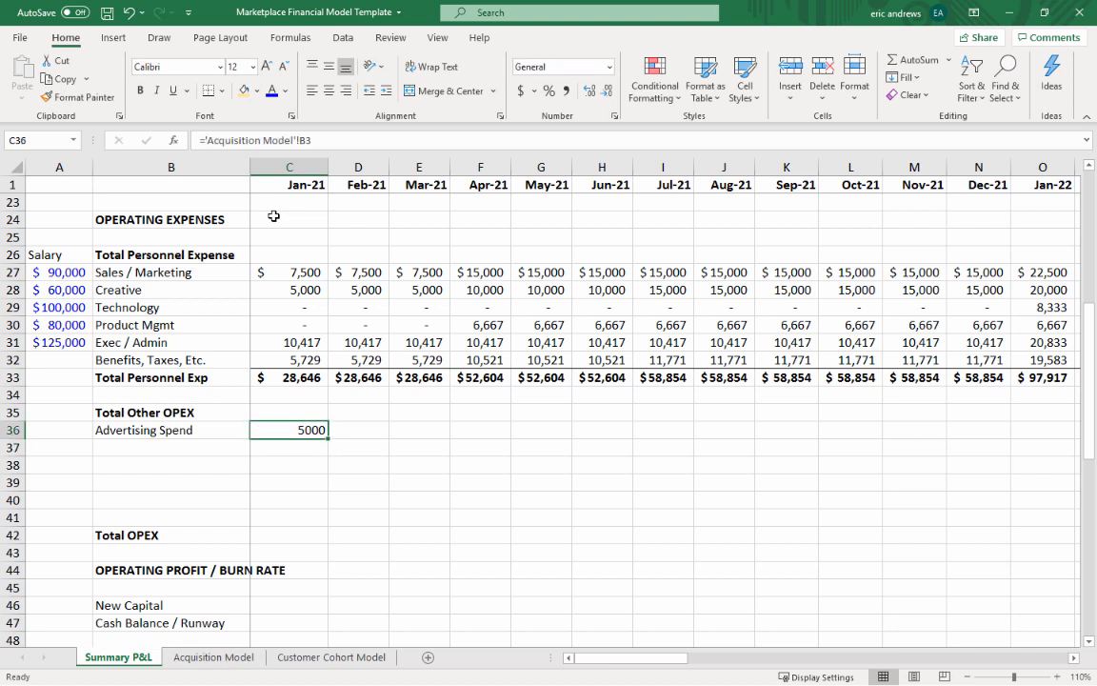
pyautogui.click(522, 90)
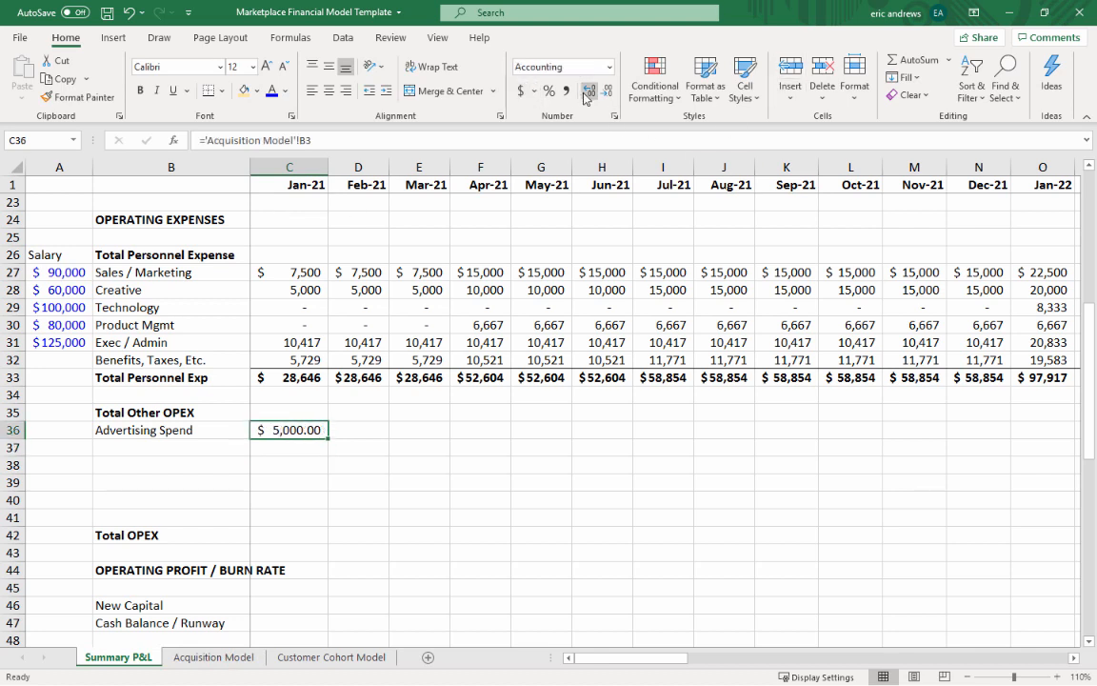
pyautogui.doubleClick(602, 92)
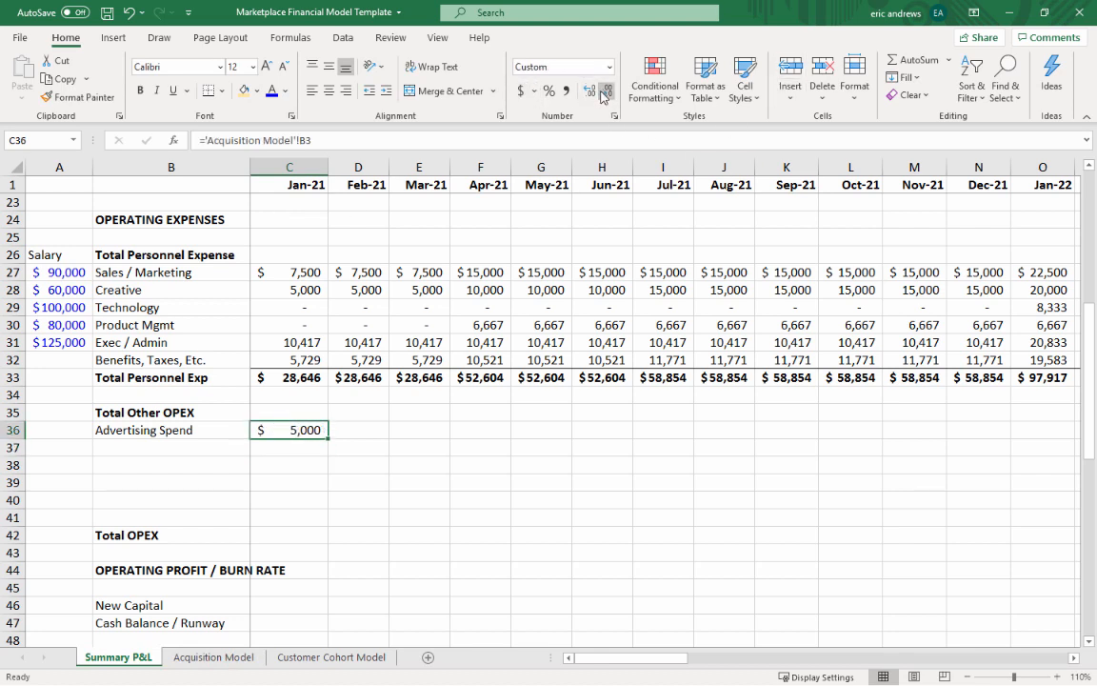
# - Move the Other OPEX heading in the assumptions section up one row to B72
pyautogui.press('Down')
pyautogui.press('Left')
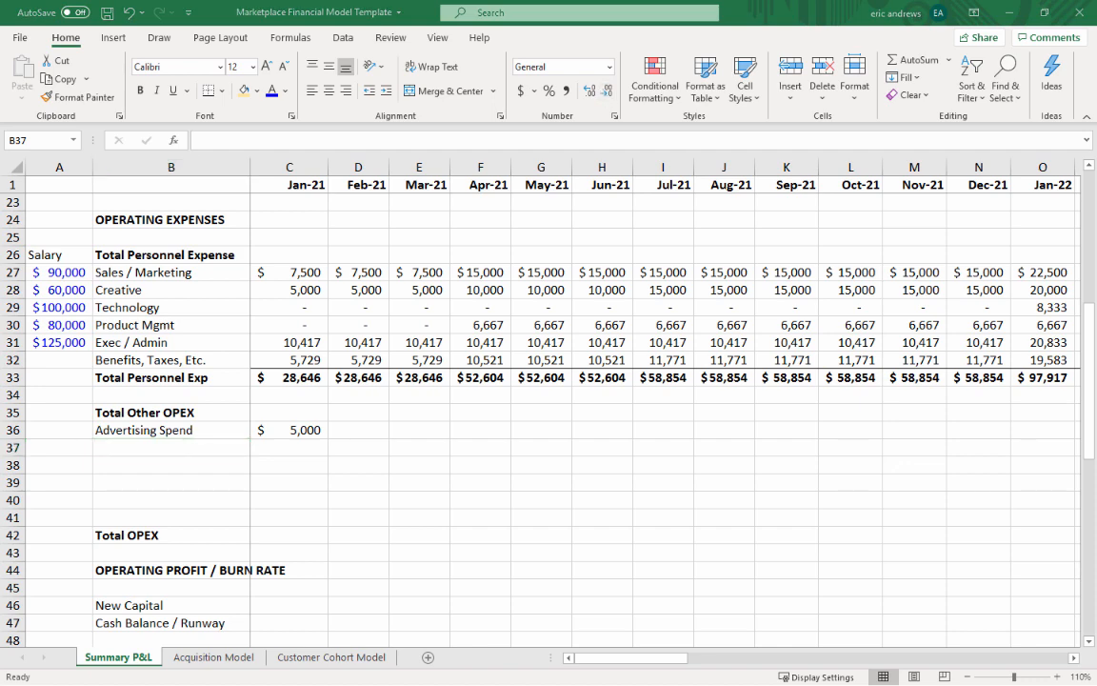
pyautogui.scroll(-13, 266, 430)
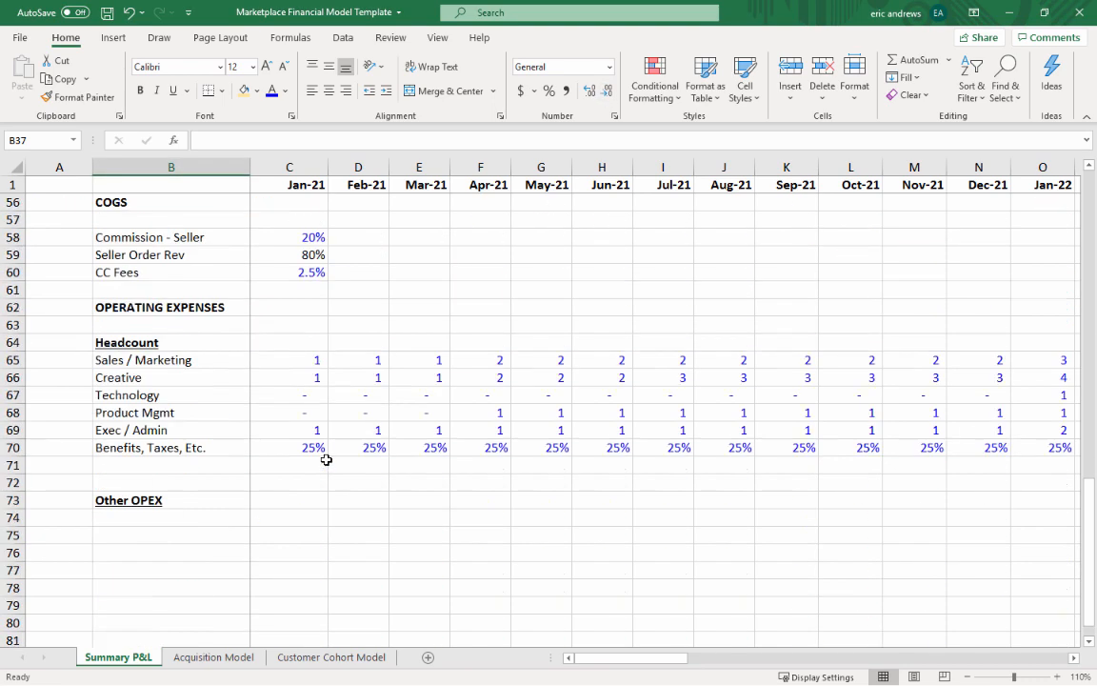
pyautogui.click(166, 414)
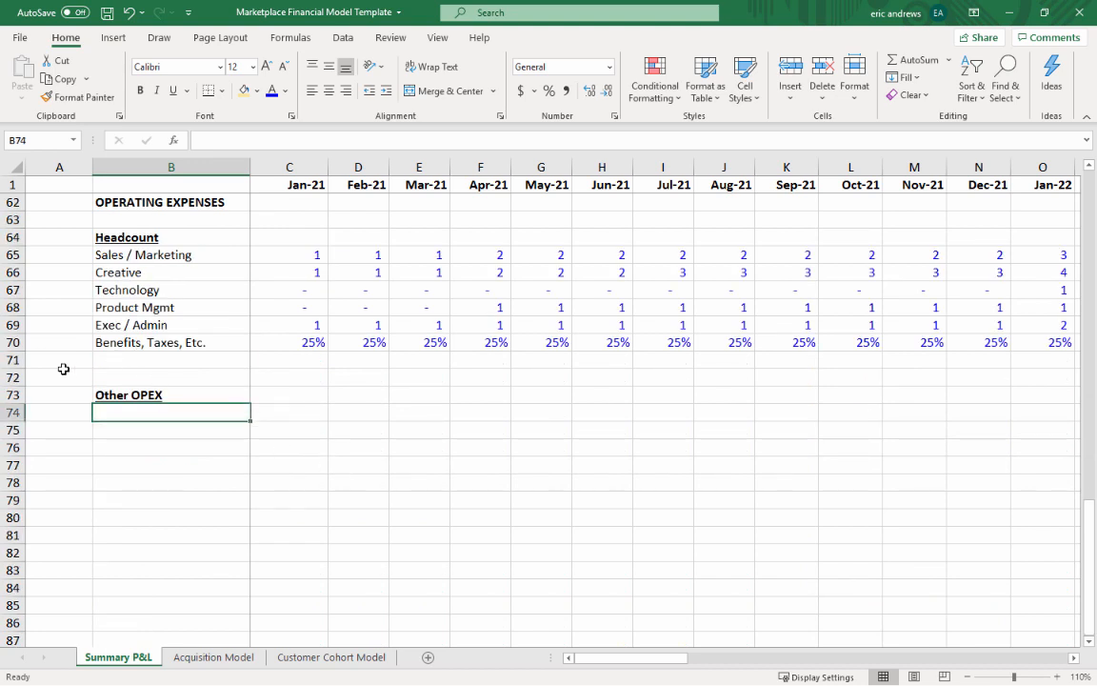
pyautogui.click(117, 393)
pyautogui.hotkey('ctrl', 'x')
pyautogui.press('Up')
pyautogui.hotkey('ctrl', 'v')
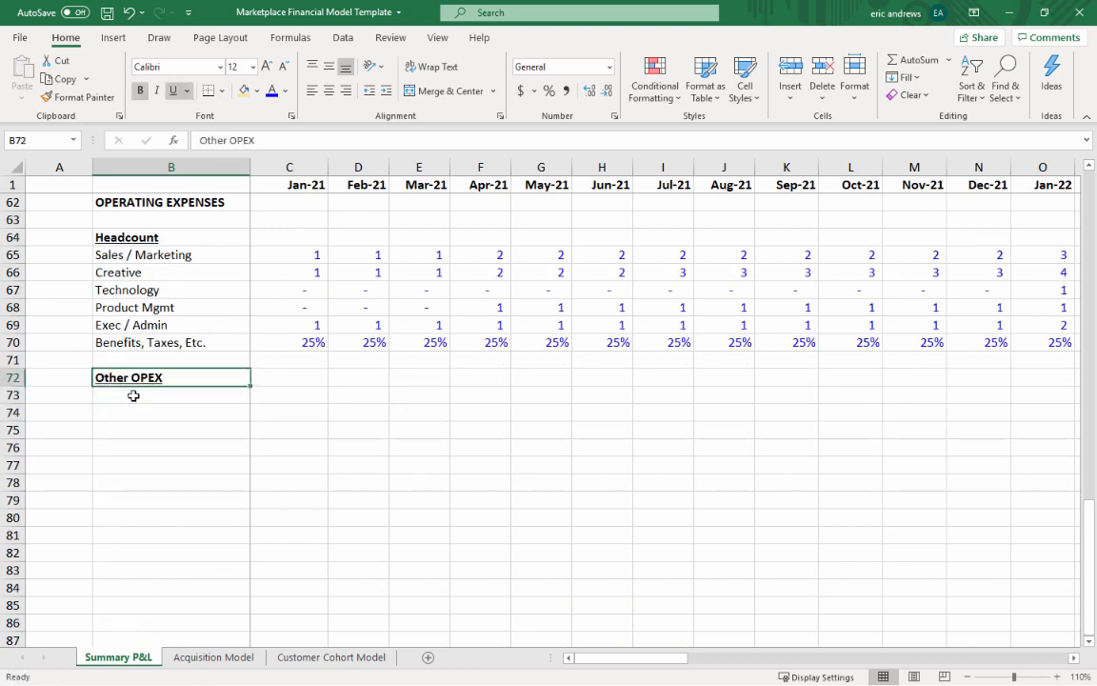
# - Label B73, directly beneath the Other OPEX heading, Other Marketing
pyautogui.press('Down')
pyautogui.hotkey('shift', 'space')
pyautogui.press('Down')
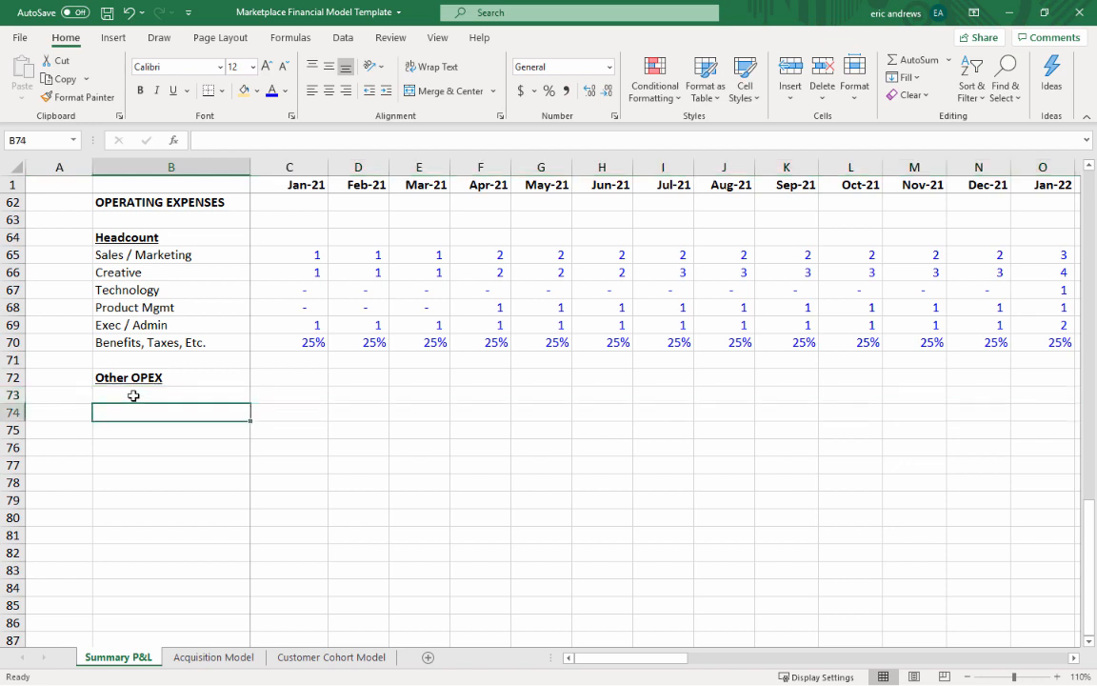
pyautogui.press('Up')
pyautogui.write('Other Ma')
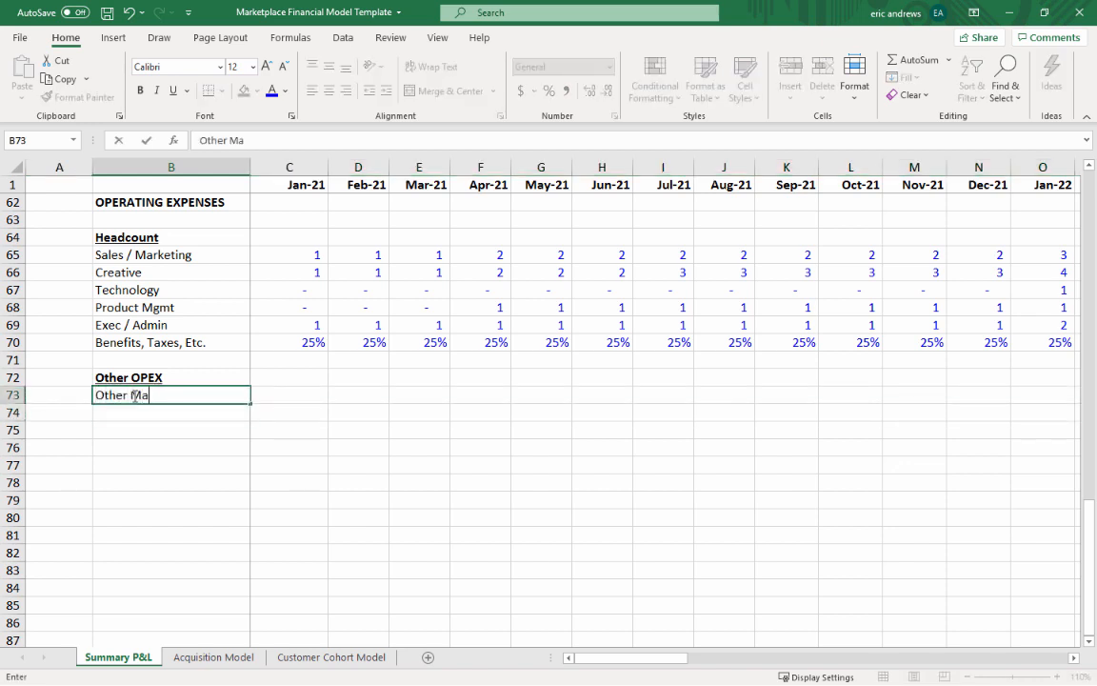
pyautogui.write('rketing')
pyautogui.press('Return')
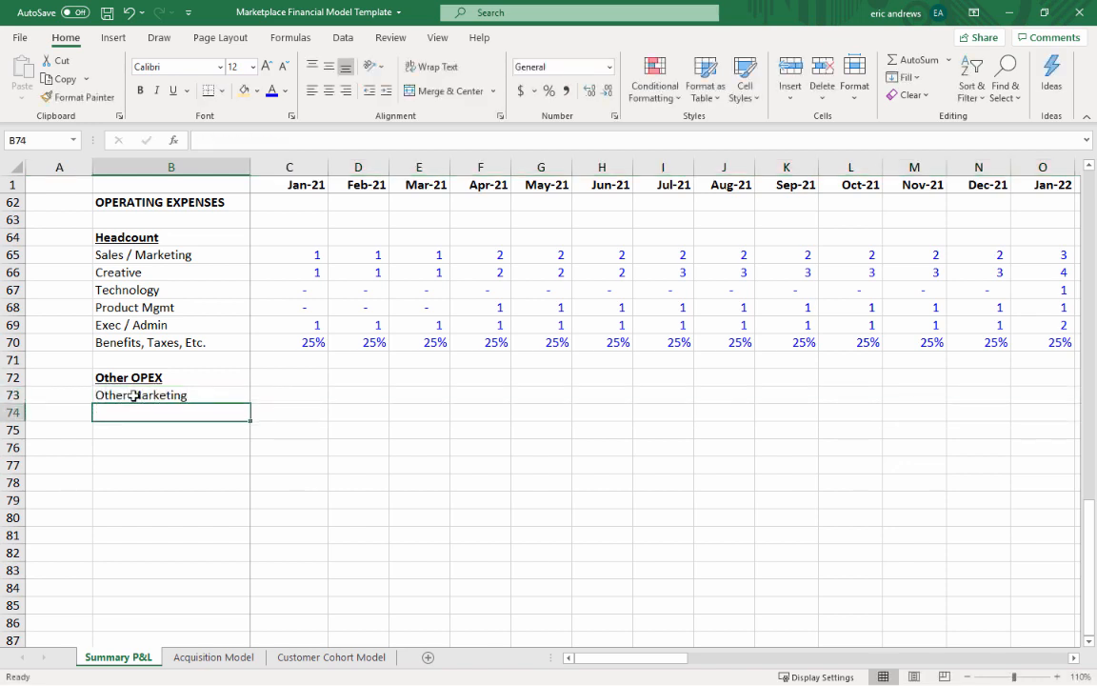
pyautogui.press('Up')
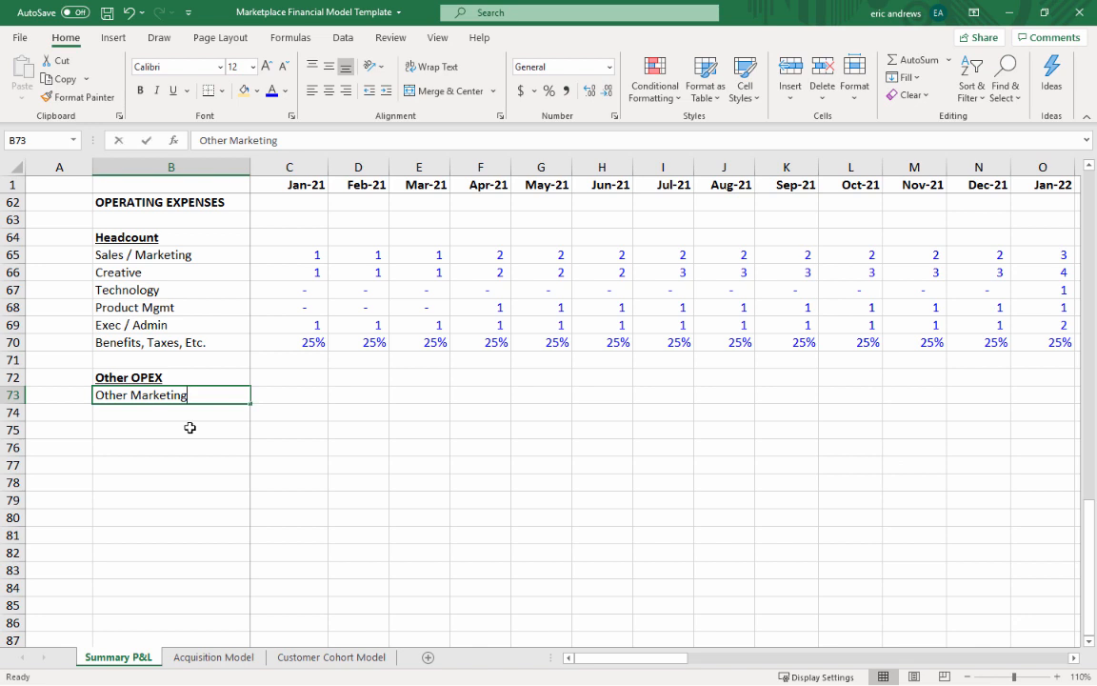
pyautogui.write('r')
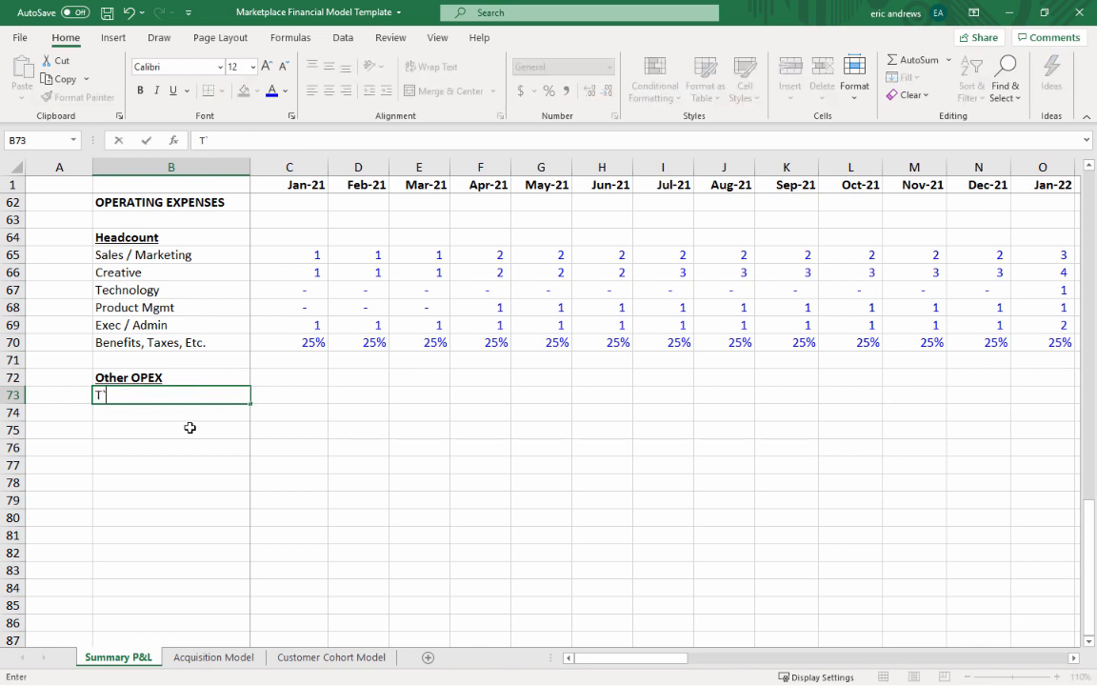
pyautogui.press('Escape')
pyautogui.press('Return')
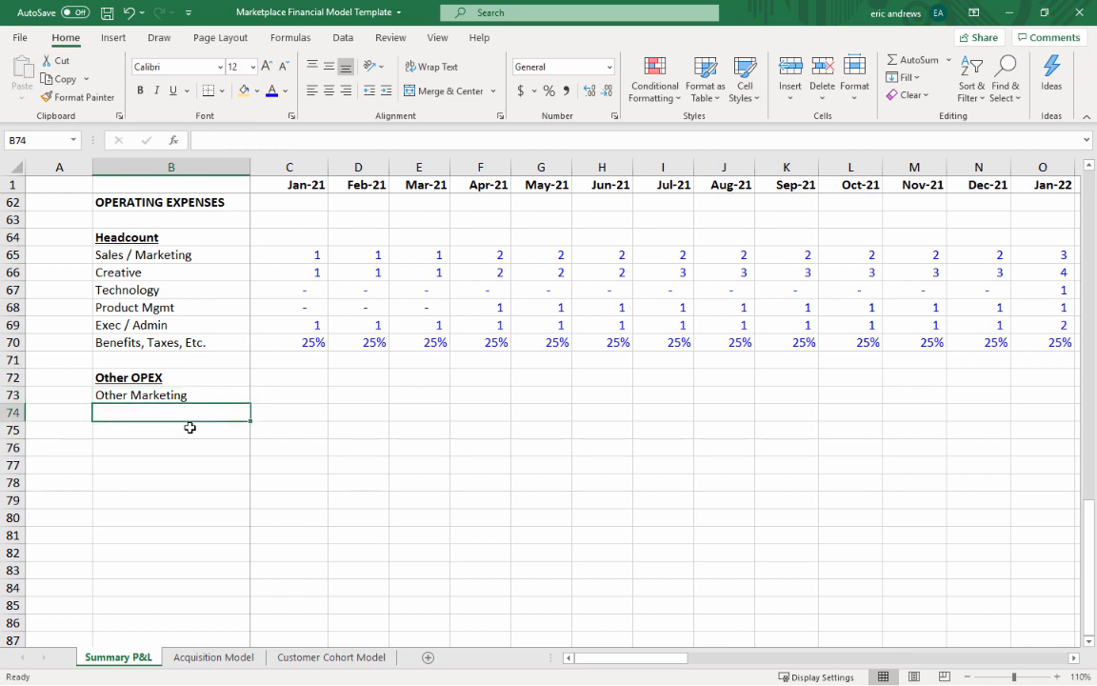
# - Label the next Other OPEX assumption rows, B74 to B76, Technology, Misc Fixed Exp and Variable Exp % of Rev
pyautogui.write('Technolo')
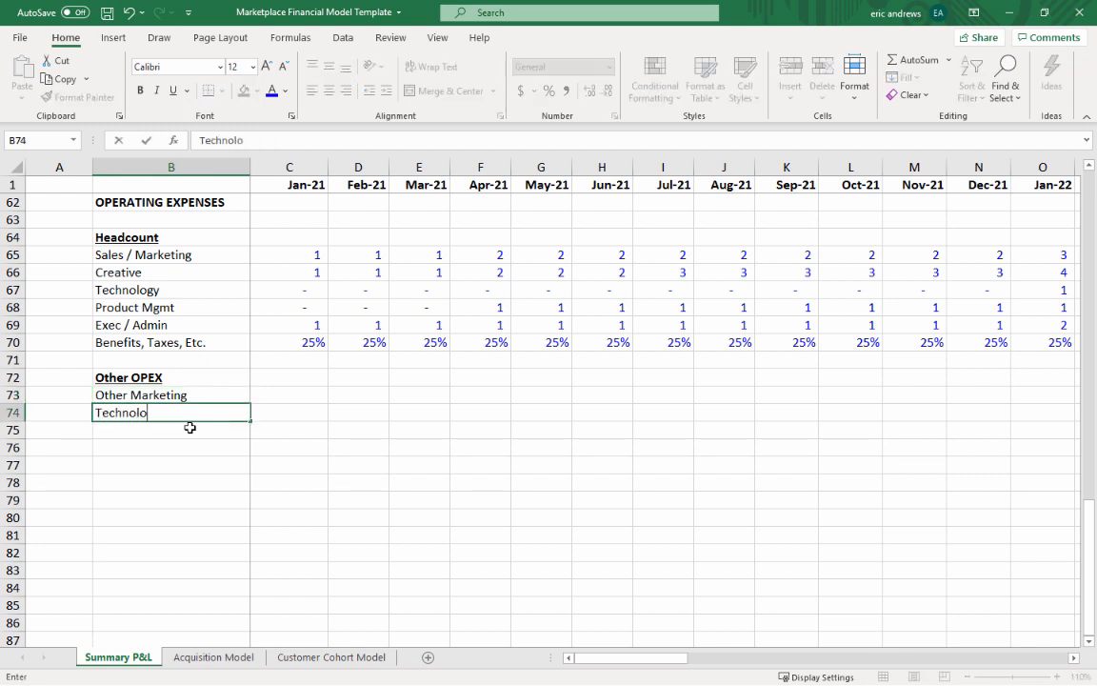
pyautogui.write('gy')
pyautogui.press('Return')
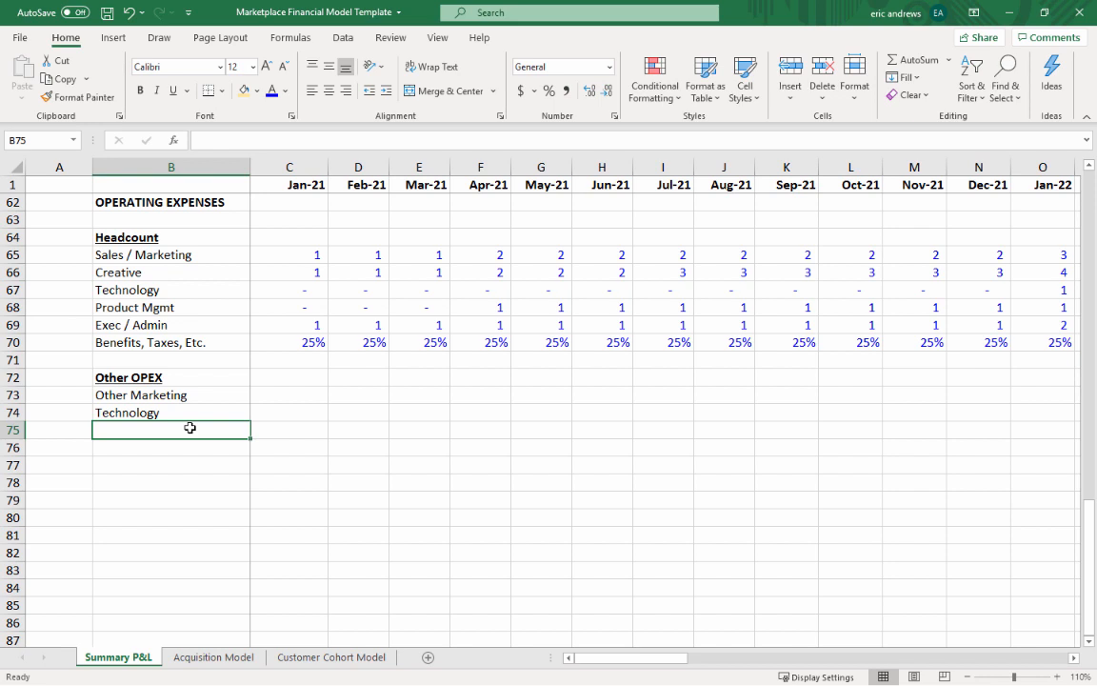
pyautogui.write('Misc Fixed Exp')
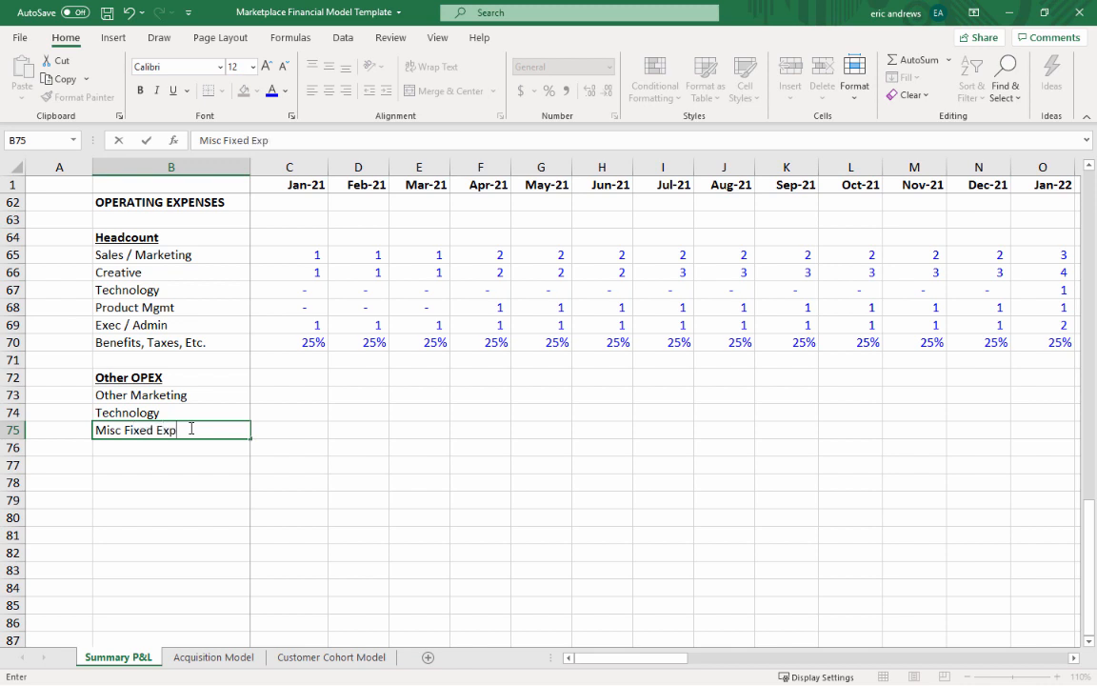
pyautogui.press('Return')
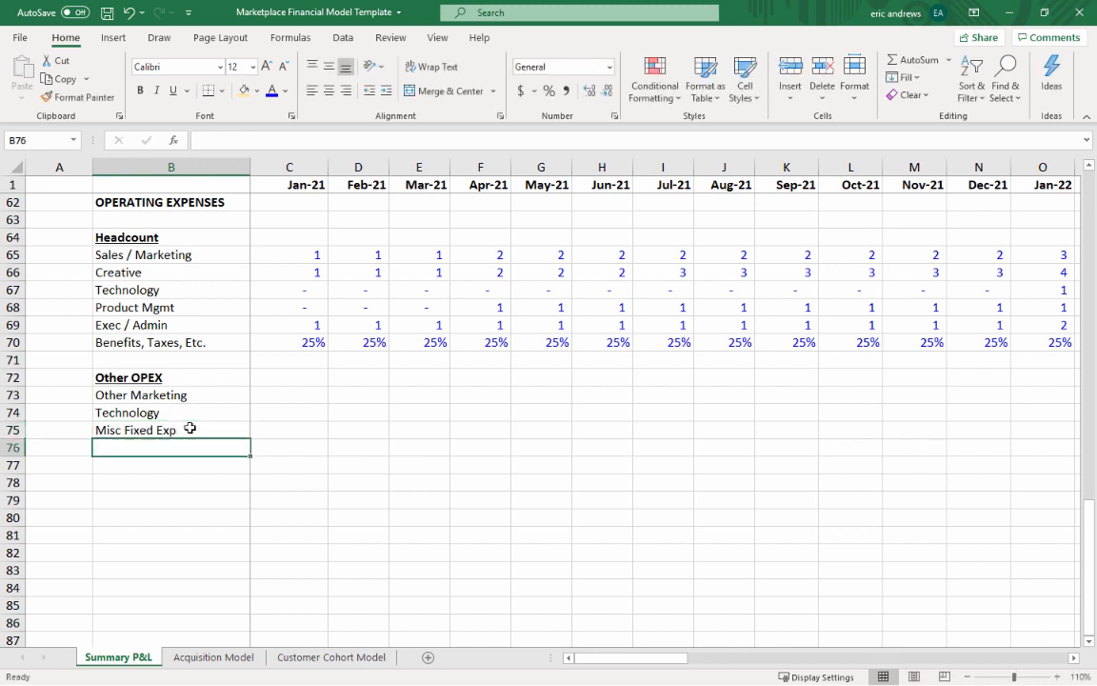
pyautogui.write('Variable Exp % of R')
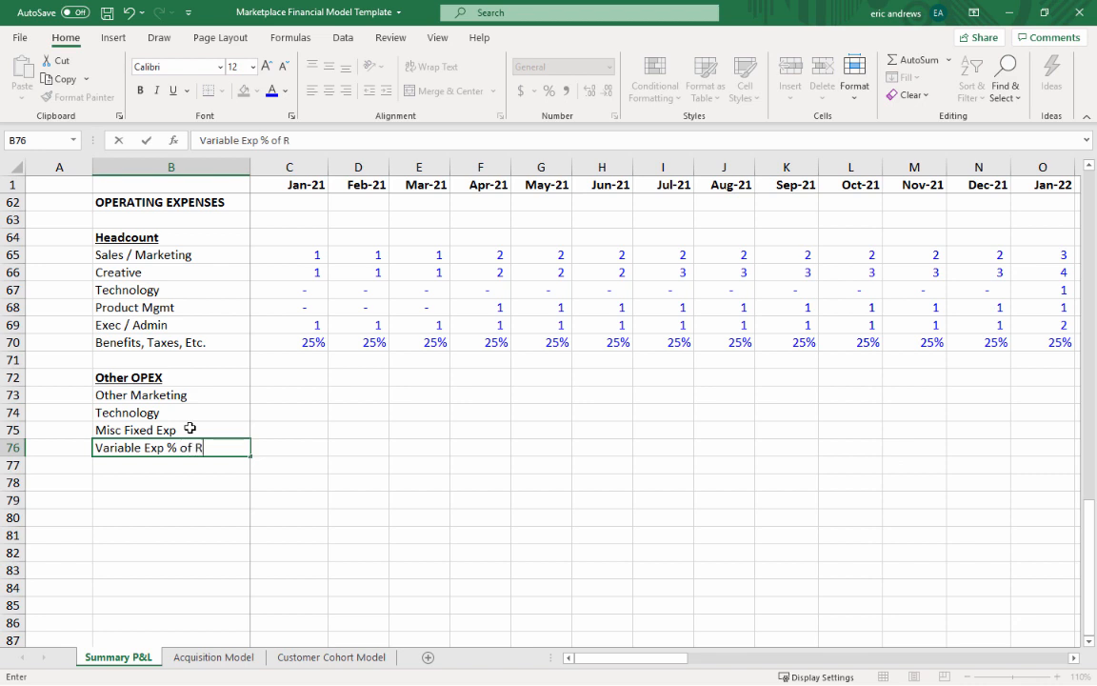
pyautogui.write('v')
pyautogui.press('Return')
# - Enter 20000 as the January 2021 Misc Fixed Exp in C75 and format it with a thousands separator and no decimals
pyautogui.press('Up')
pyautogui.press('Up')
pyautogui.press('Right')
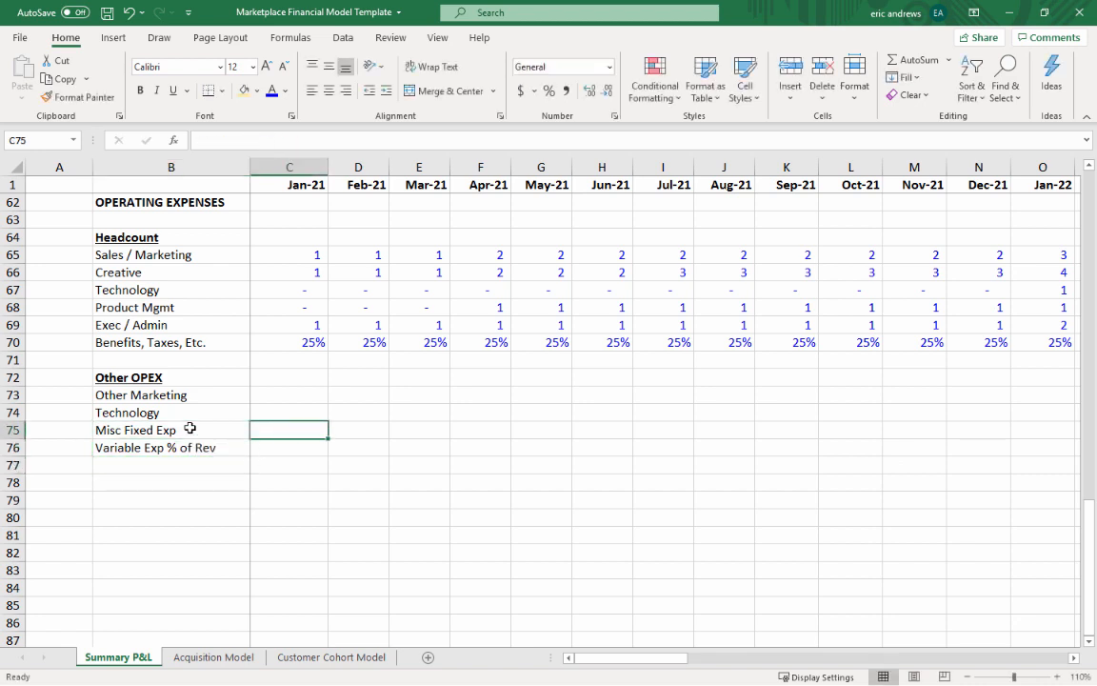
pyautogui.press('Up')
pyautogui.press('Up')
pyautogui.hotkey('shift', 'Down')
pyautogui.hotkey('shift', 'Down')
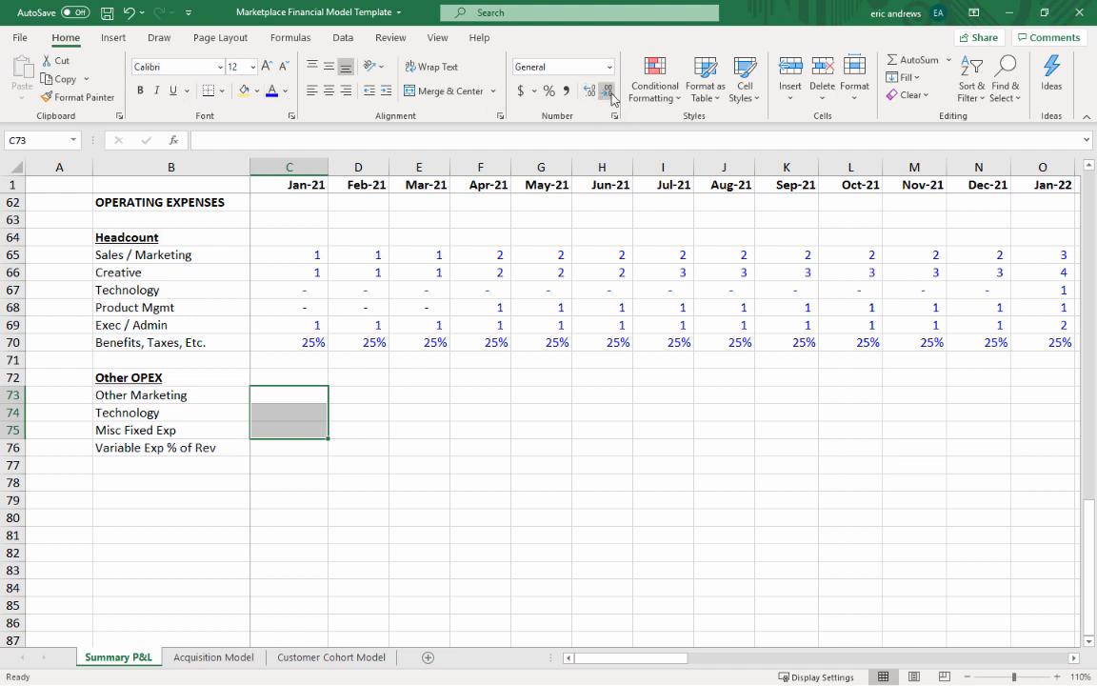
pyautogui.click(284, 429)
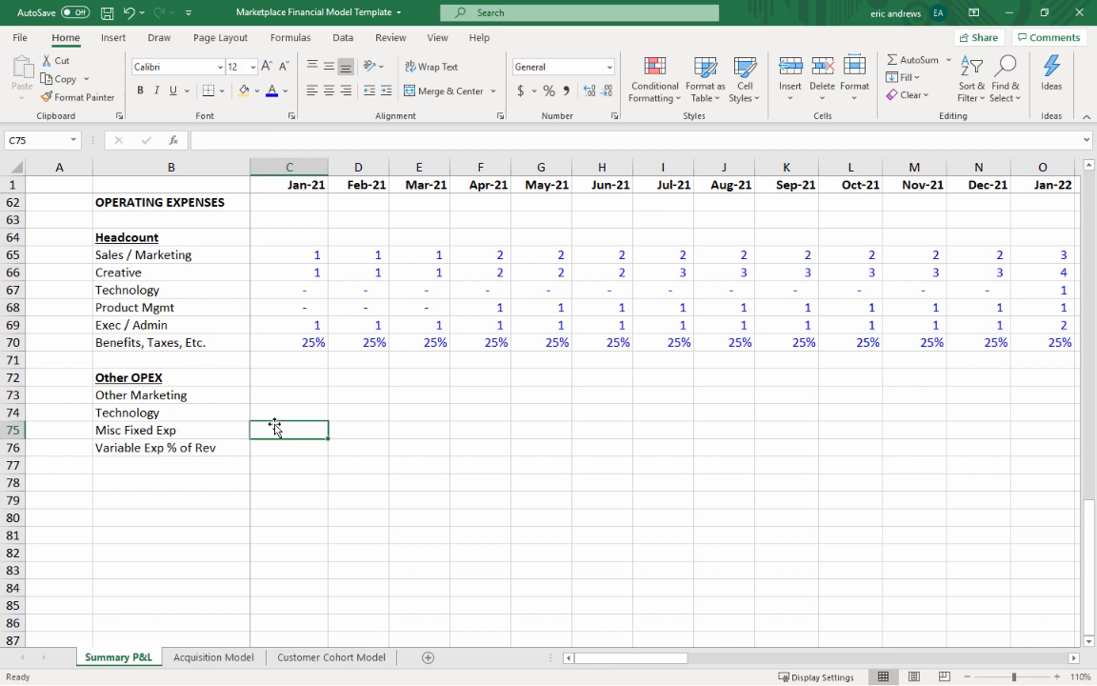
pyautogui.write('20000')
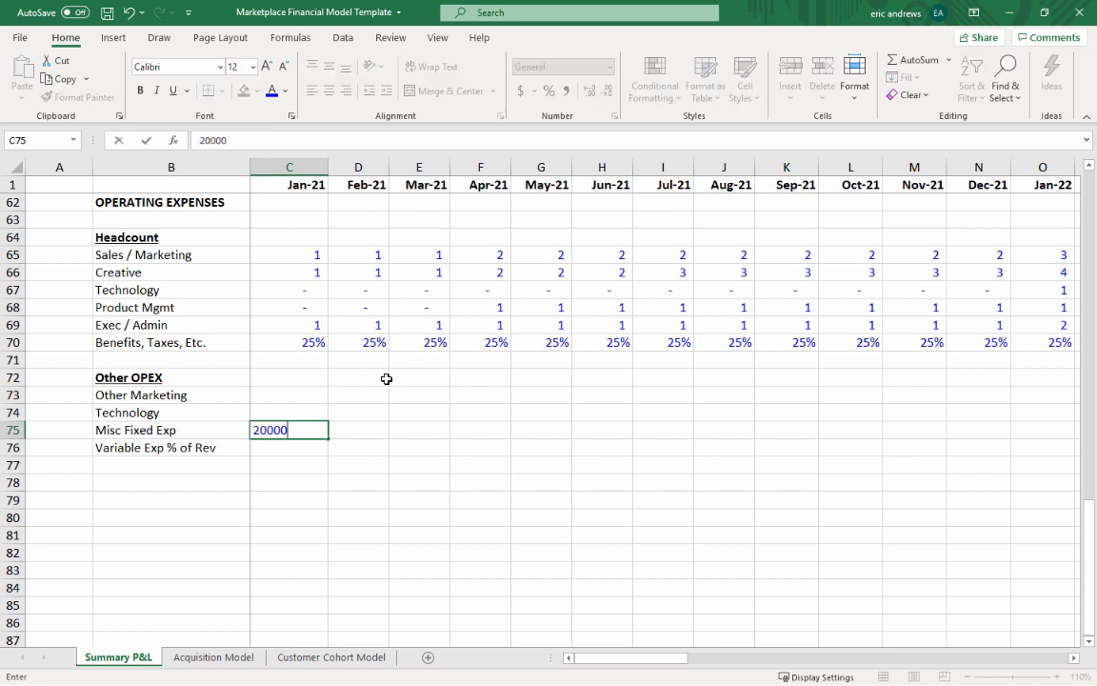
pyautogui.press('Return')
pyautogui.press('Up')
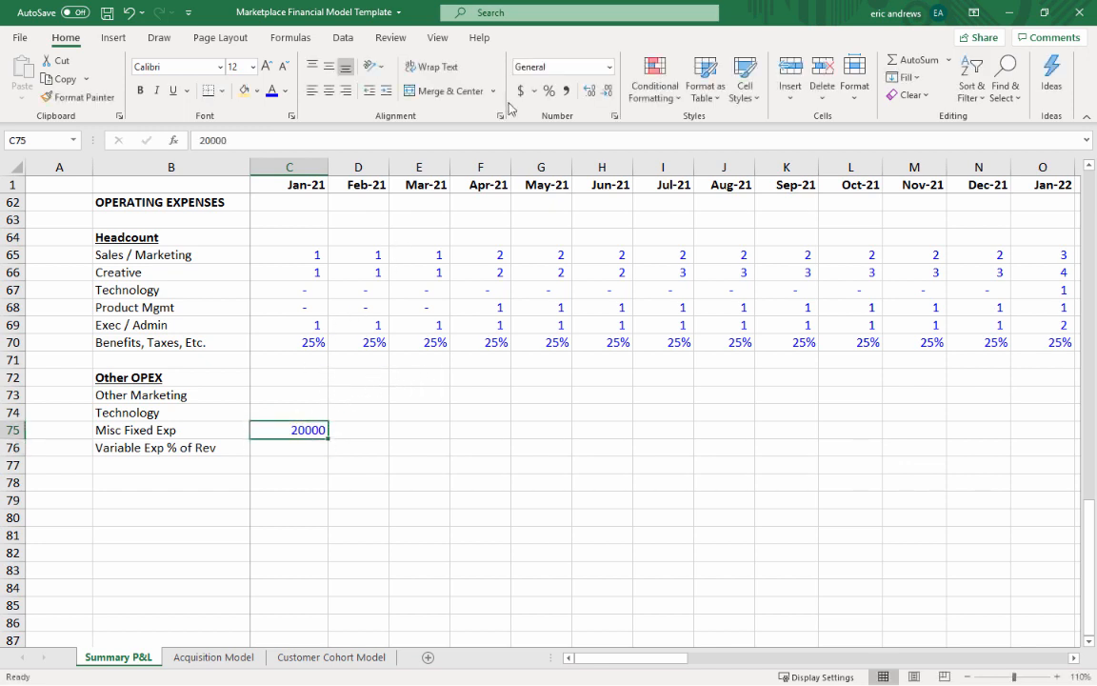
pyautogui.click(565, 91)
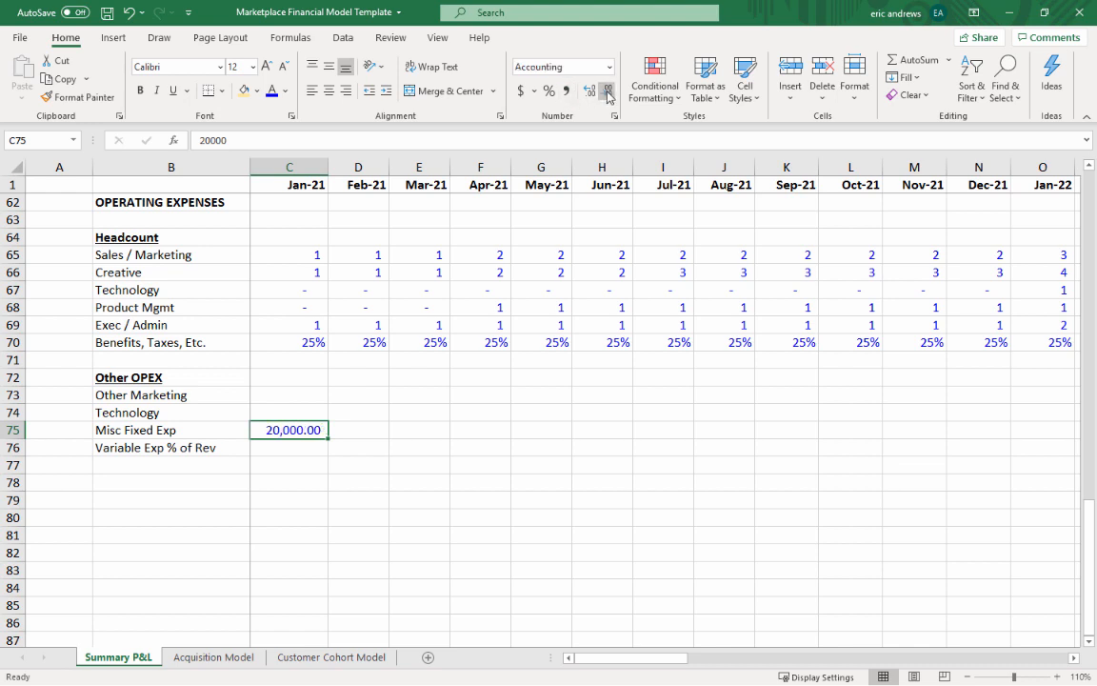
pyautogui.click(608, 95)
pyautogui.click(608, 95)
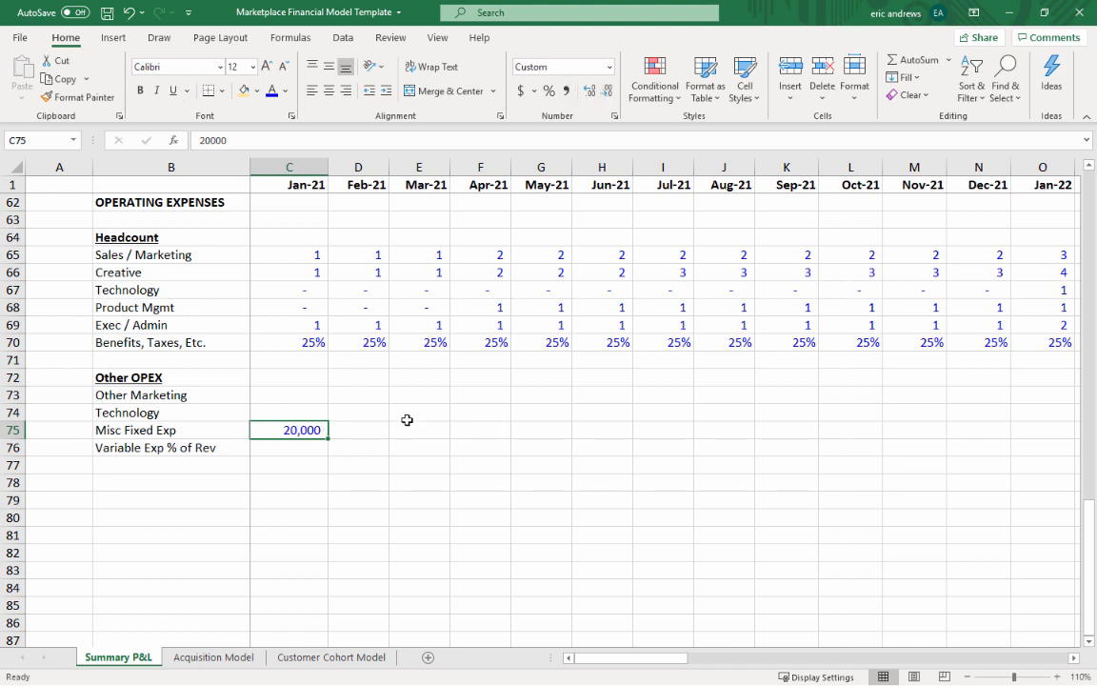
# - Set January 2021 Technology in C74 to 10,000 and Other Marketing in C73 to 5,000, using the same number format as Misc Fixed Exp
pyautogui.hotkey('ctrl', 'c')
pyautogui.press('Up')
pyautogui.hotkey('ctrl', 'v')
pyautogui.write('10,0')
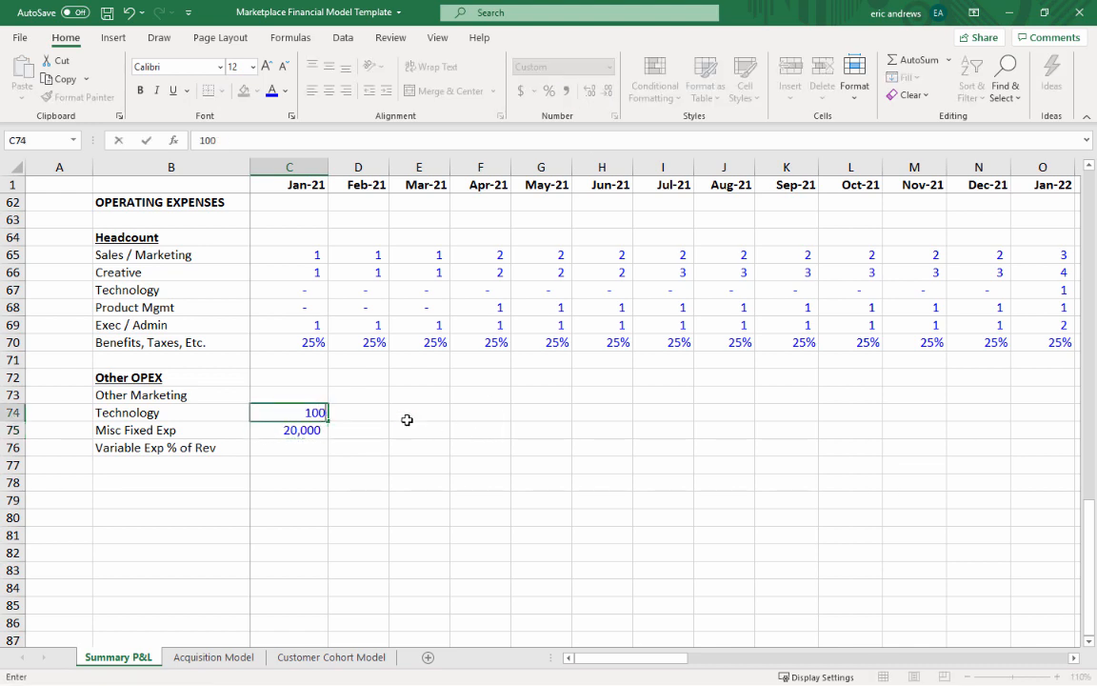
pyautogui.write('00')
pyautogui.press('Return')
pyautogui.press('Up')
pyautogui.hotkey('ctrl', 'c')
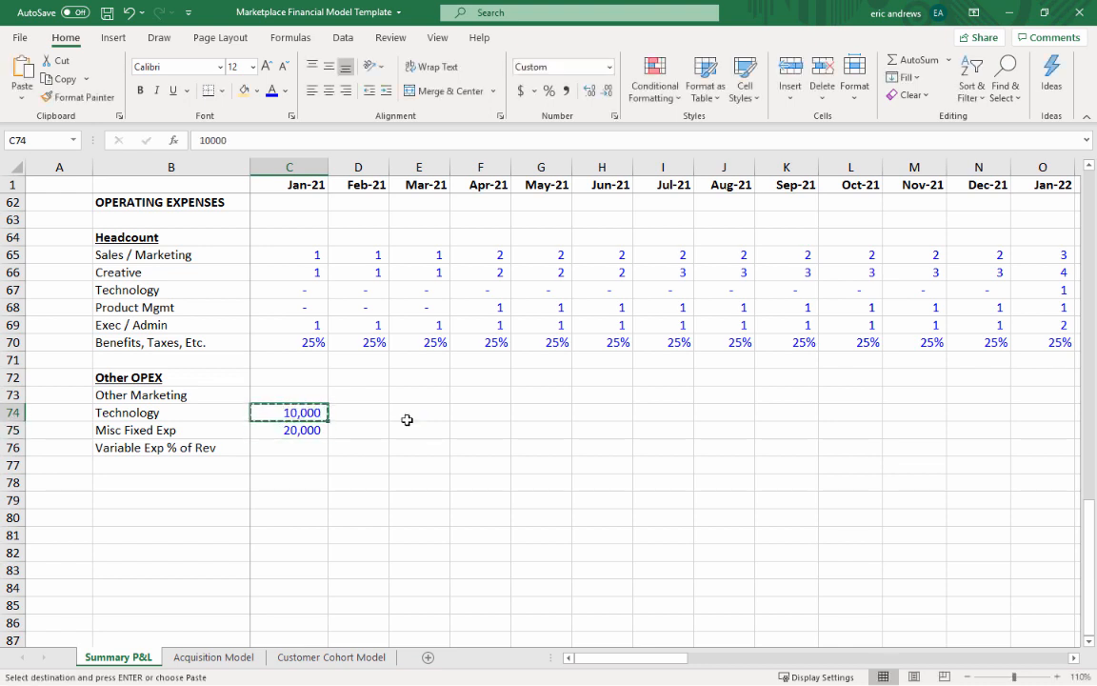
pyautogui.press('Up')
pyautogui.write('5000')
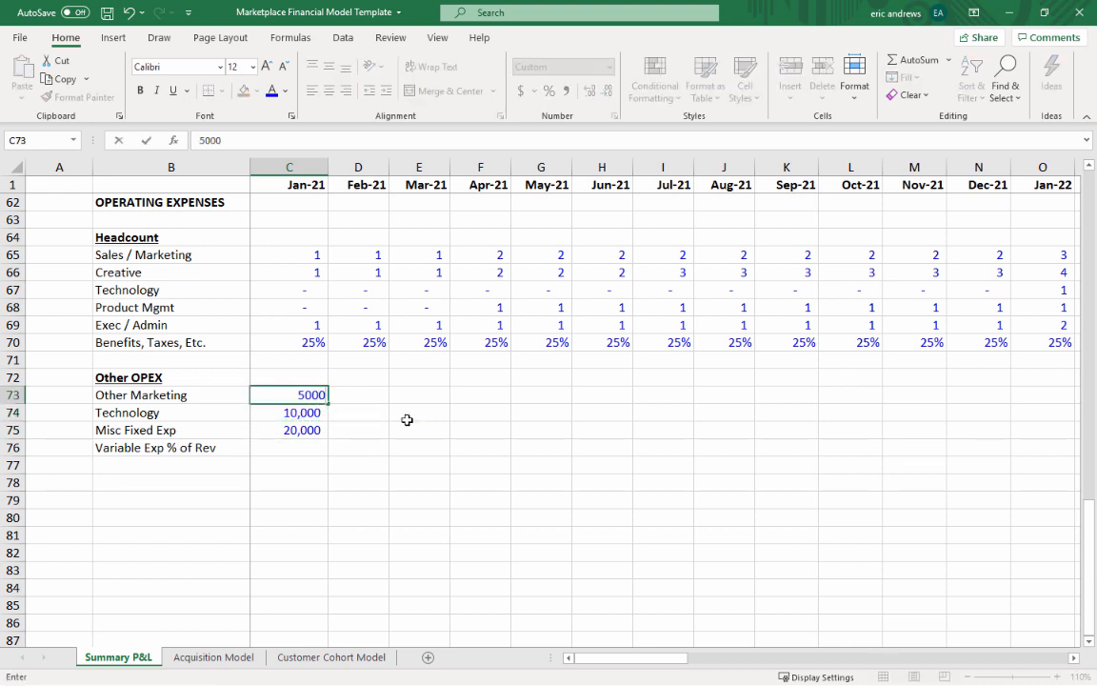
pyautogui.press('Return')
pyautogui.press('Up')
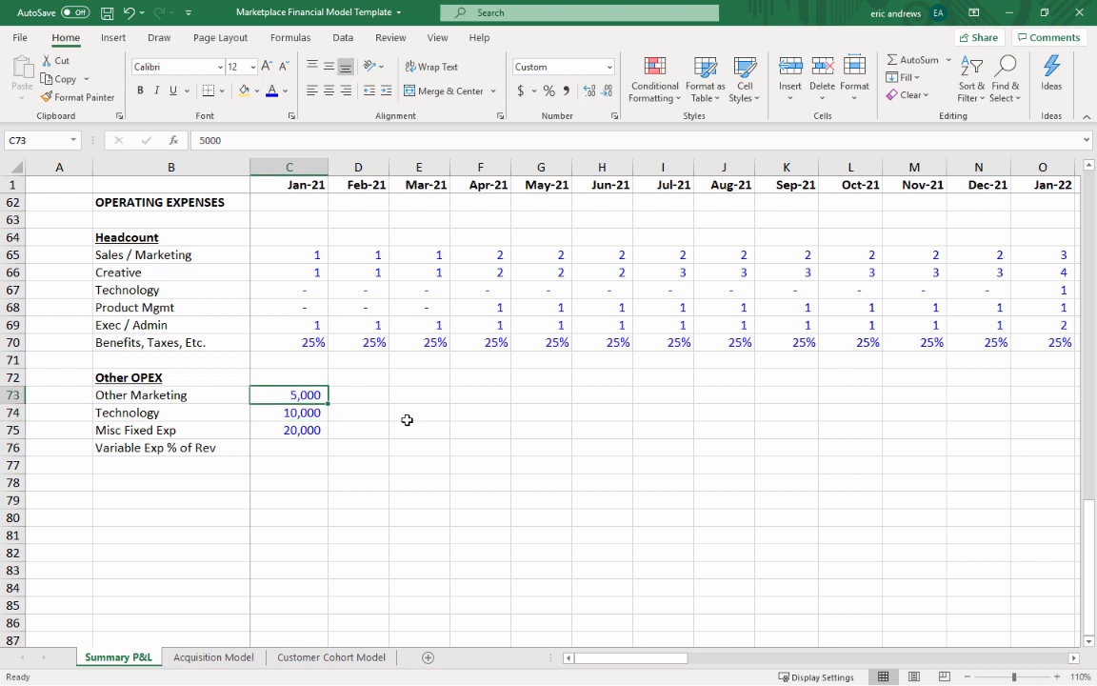
# - Set the January 2021 Variable Exp % of Rev in C76 to 5%
pyautogui.hotkey('shift', 'Down')
pyautogui.hotkey('shift', 'Down')
pyautogui.press('Down')
pyautogui.press('Down')
pyautogui.press('Down')
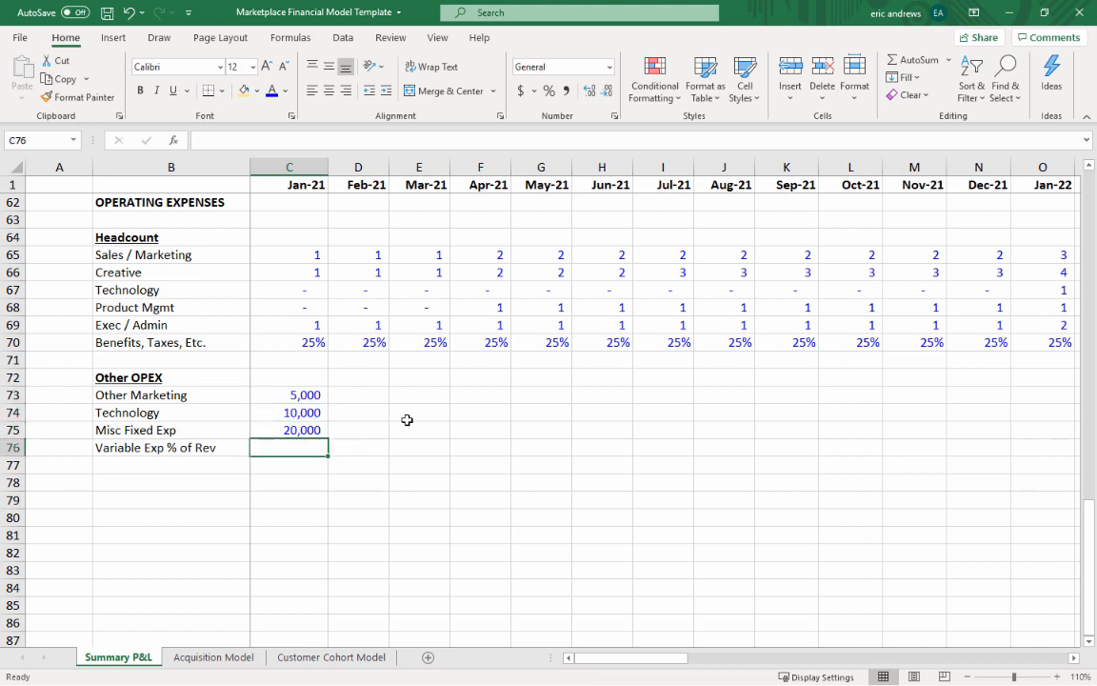
pyautogui.write('5%')
pyautogui.press('Return')
pyautogui.press('Up')
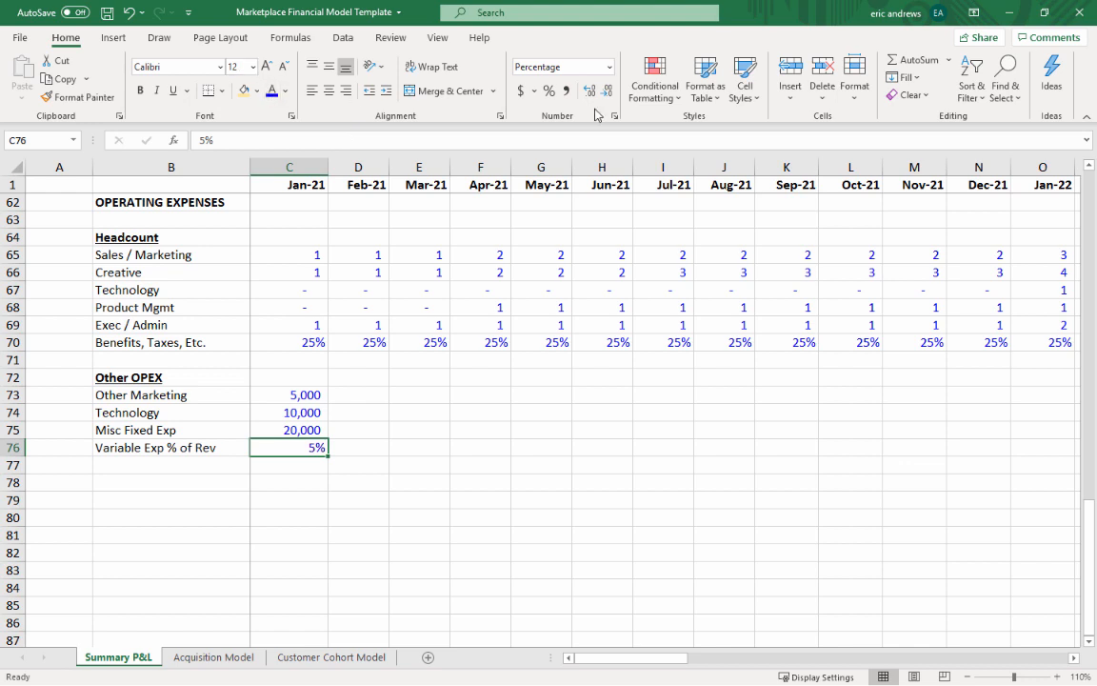
# - Copy the January 2021 Other OPEX assumptions in C73:C76 across every month through December 2024, then return to the Total Other OPEX section
pyautogui.moveTo(312, 394); pyautogui.dragTo(299, 447)
pyautogui.hotkey('ctrl', 'c')
pyautogui.hotkey('shift', 'Right')
pyautogui.hotkey('shift', 'Right')
pyautogui.hotkey('shift', 'Right')
pyautogui.hotkey('shift', 'Right')
pyautogui.hotkey('shift', 'Right')
pyautogui.hotkey('shift', 'Right')
pyautogui.hotkey('shift', 'Right')
pyautogui.hotkey('shift', 'Right')
pyautogui.hotkey('shift', 'Right')
pyautogui.hotkey('shift', 'Right')
pyautogui.hotkey('shift', 'Right')
pyautogui.hotkey('shift', 'Right')
pyautogui.hotkey('shift', 'Right')
pyautogui.hotkey('shift', 'Right')
pyautogui.hotkey('shift', 'Right')
pyautogui.hotkey('shift', 'Right')
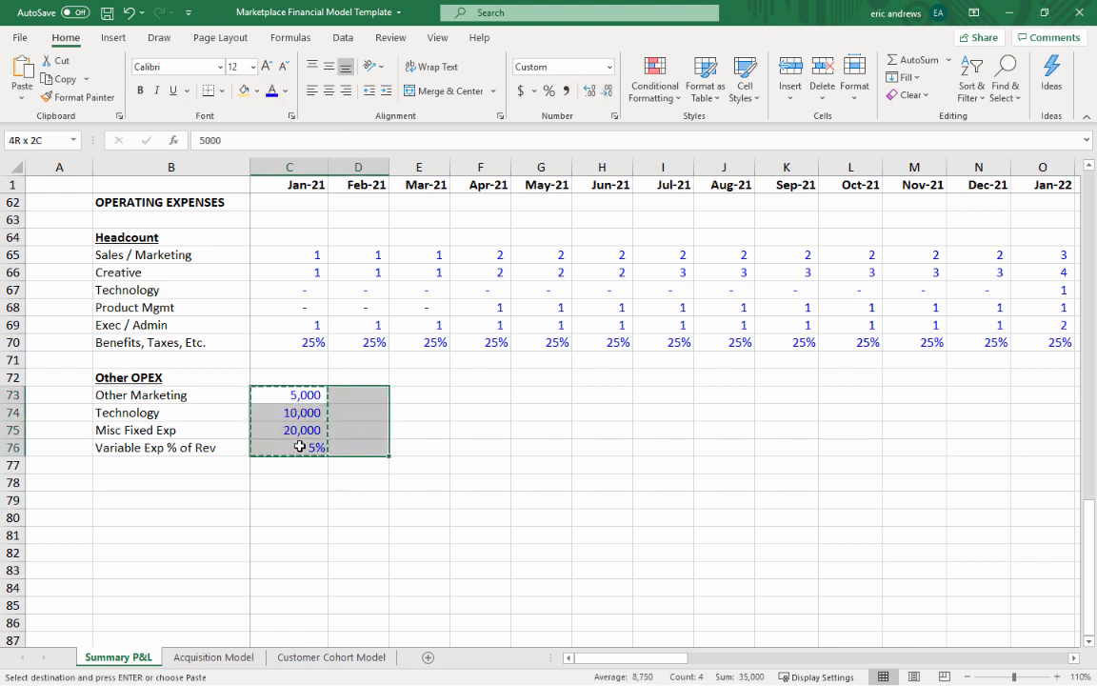
pyautogui.hotkey('shift', 'Right')
pyautogui.hotkey('shift', 'Right')
pyautogui.hotkey('shift', 'Right')
pyautogui.hotkey('shift', 'Right')
pyautogui.hotkey('shift', 'Right')
pyautogui.hotkey('shift', 'Right')
pyautogui.hotkey('shift', 'Right')
pyautogui.hotkey('shift', 'Right')
pyautogui.hotkey('shift', 'Right')
pyautogui.hotkey('shift', 'Right')
pyautogui.hotkey('shift', 'Right')
pyautogui.hotkey('shift', 'Right')
pyautogui.hotkey('shift', 'Right')
pyautogui.hotkey('shift', 'Right')
pyautogui.hotkey('shift', 'Right')
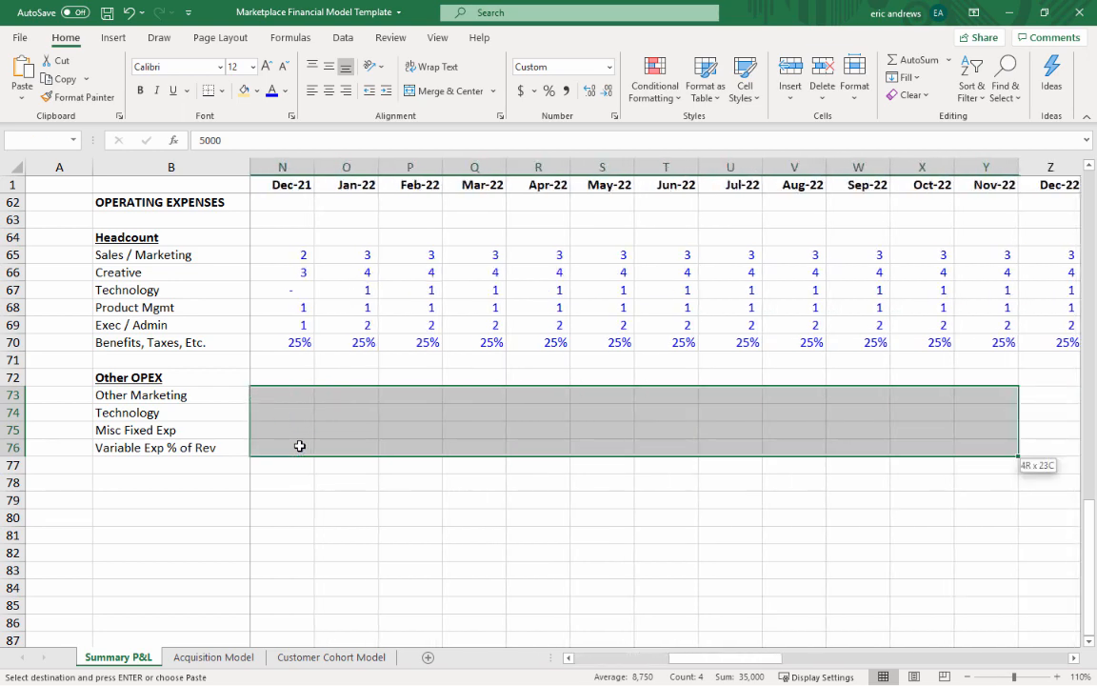
pyautogui.hotkey('shift', 'Right')
pyautogui.hotkey('shift', 'Right')
pyautogui.hotkey('shift', 'Right')
pyautogui.hotkey('shift', 'Right')
pyautogui.hotkey('shift', 'Right')
pyautogui.hotkey('shift', 'Right')
pyautogui.hotkey('shift', 'Right')
pyautogui.hotkey('shift', 'Right')
pyautogui.hotkey('shift', 'Right')
pyautogui.hotkey('shift', 'Right')
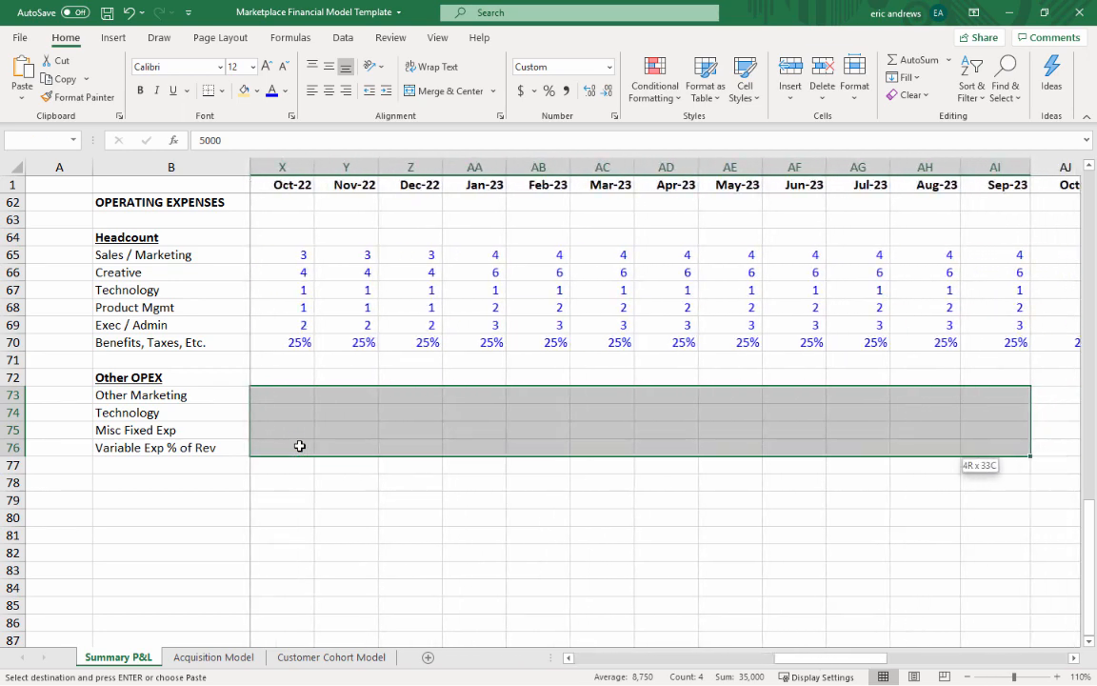
pyautogui.hotkey('shift', 'Right')
pyautogui.hotkey('shift', 'Right')
pyautogui.hotkey('shift', 'Right')
pyautogui.hotkey('shift', 'Right')
pyautogui.hotkey('shift', 'Right')
pyautogui.hotkey('shift', 'Right')
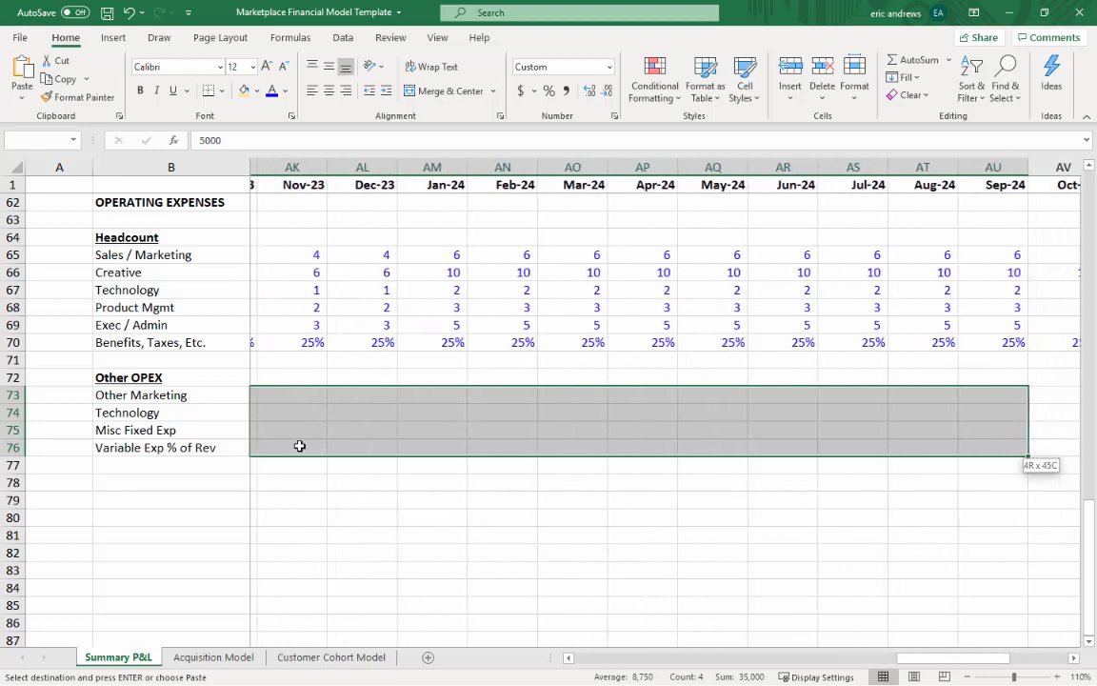
pyautogui.hotkey('ctrl', 'v')
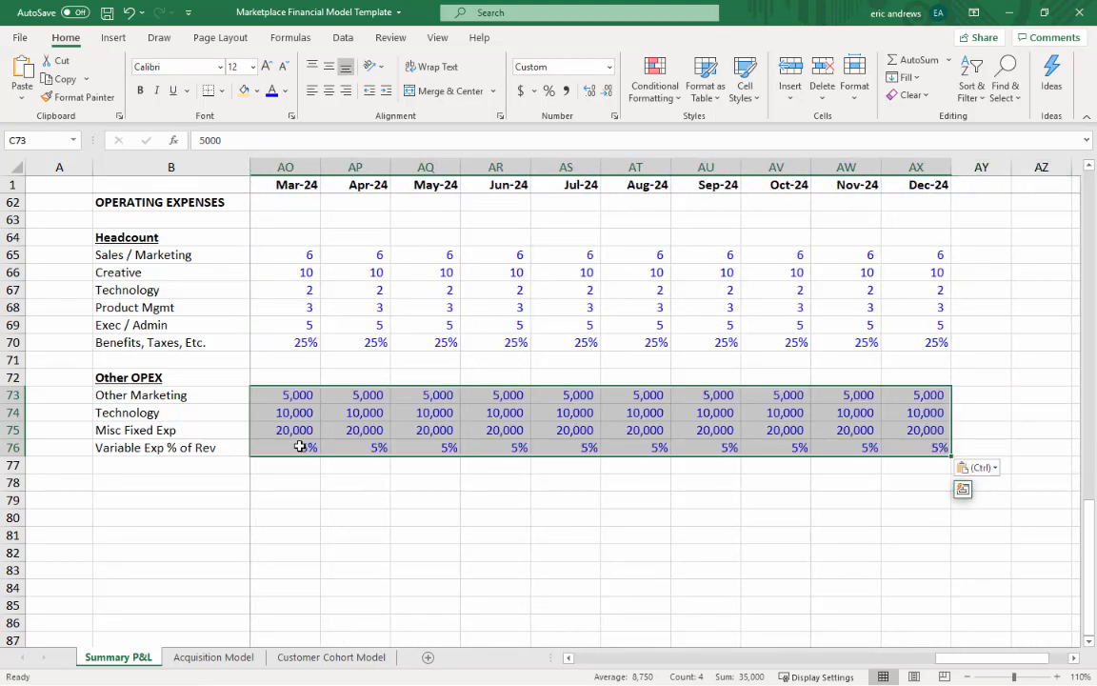
pyautogui.press('Left')
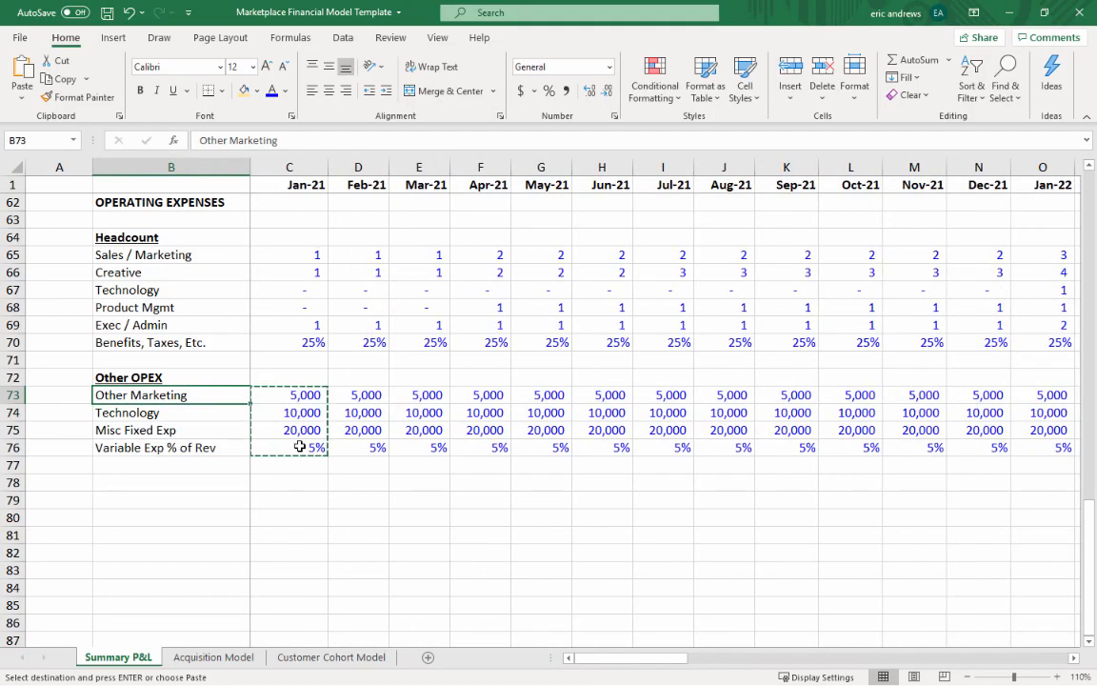
pyautogui.scroll(5, 349, 346)
pyautogui.scroll(7, 340, 352)
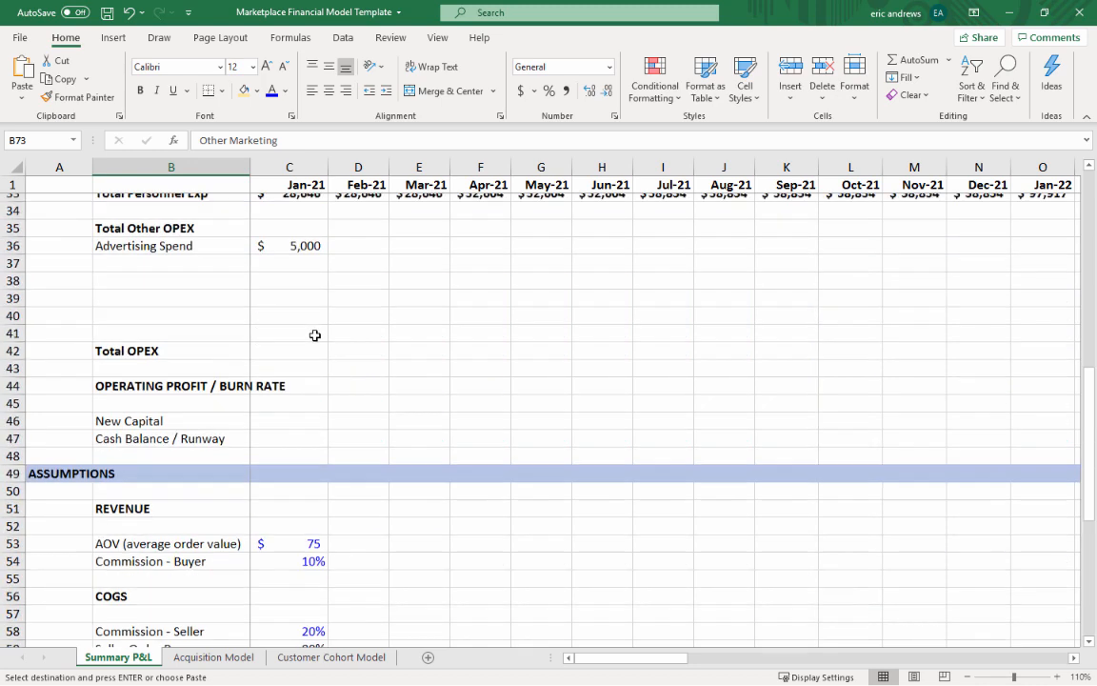
# - Copy the four Other OPEX assumption labels in B73:B76 into B37:B40 beneath Advertising Spend
pyautogui.scroll(-10, 266, 406)
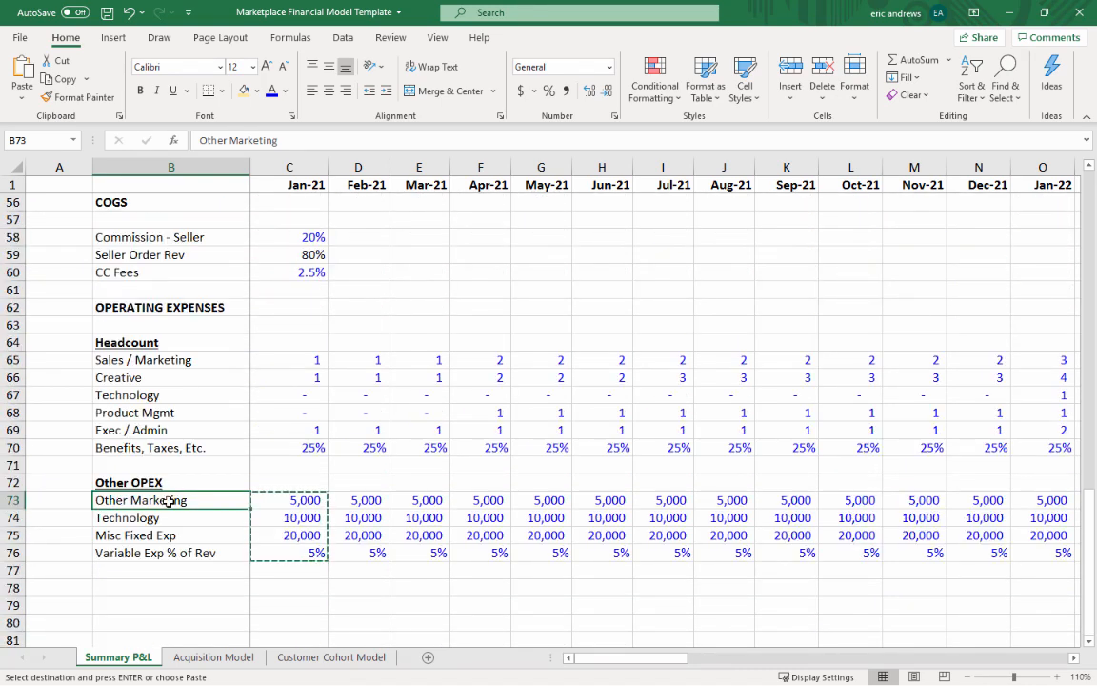
pyautogui.moveTo(152, 504); pyautogui.dragTo(164, 552)
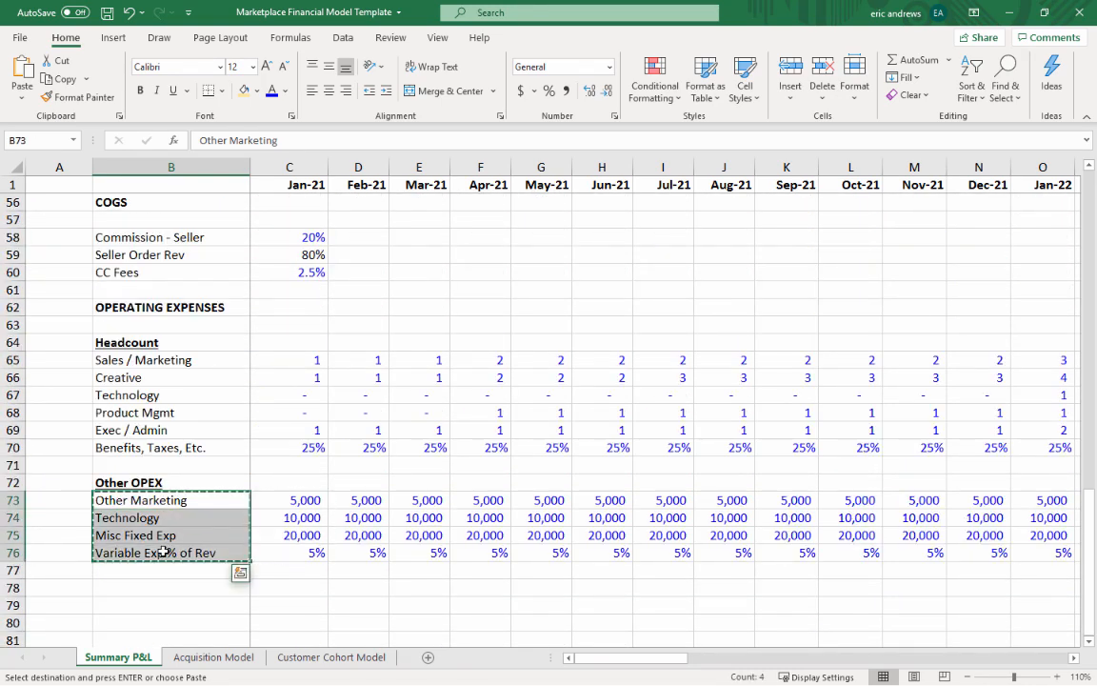
pyautogui.scroll(10, 259, 441)
pyautogui.click(183, 400)
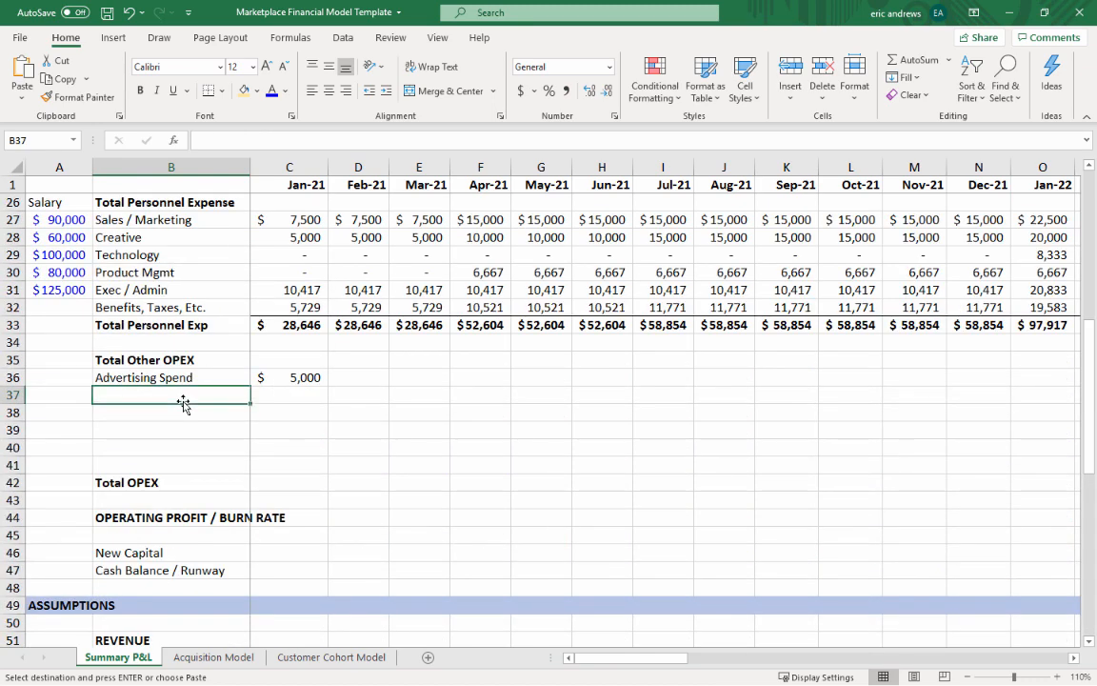
pyautogui.hotkey('ctrl', 'v')
# - Link the January 2021 Other Marketing expense in C37 to its assumption in C73
pyautogui.press('Right')
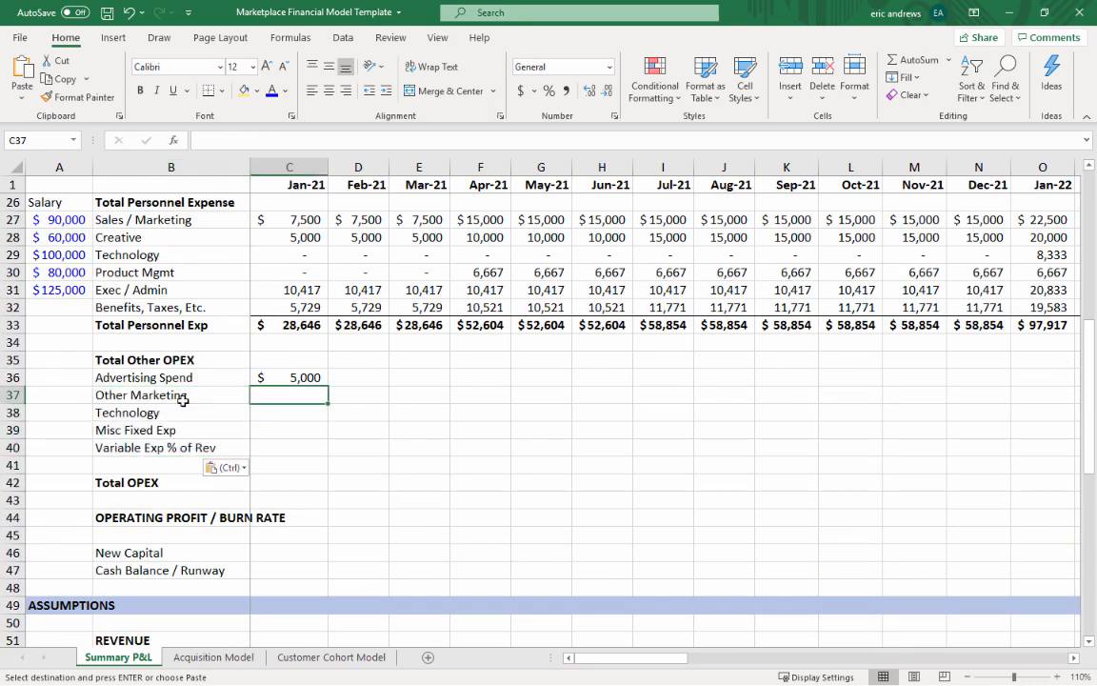
pyautogui.write('=')
pyautogui.scroll(-11, 337, 422)
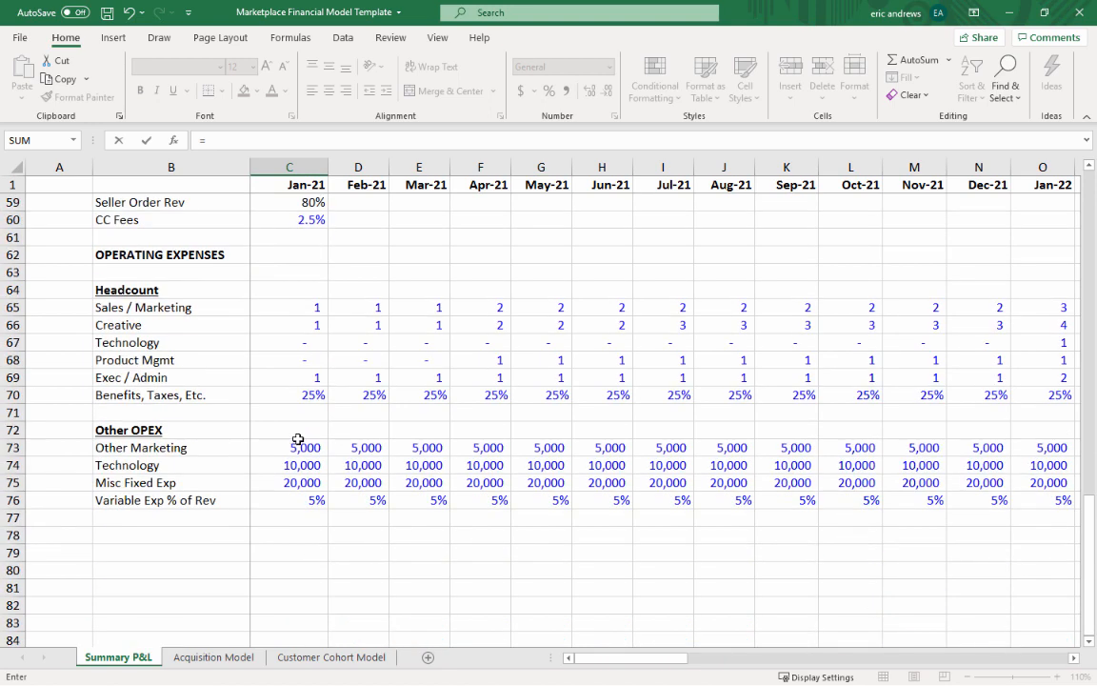
pyautogui.click(296, 443)
pyautogui.press('Return')
pyautogui.press('Up')
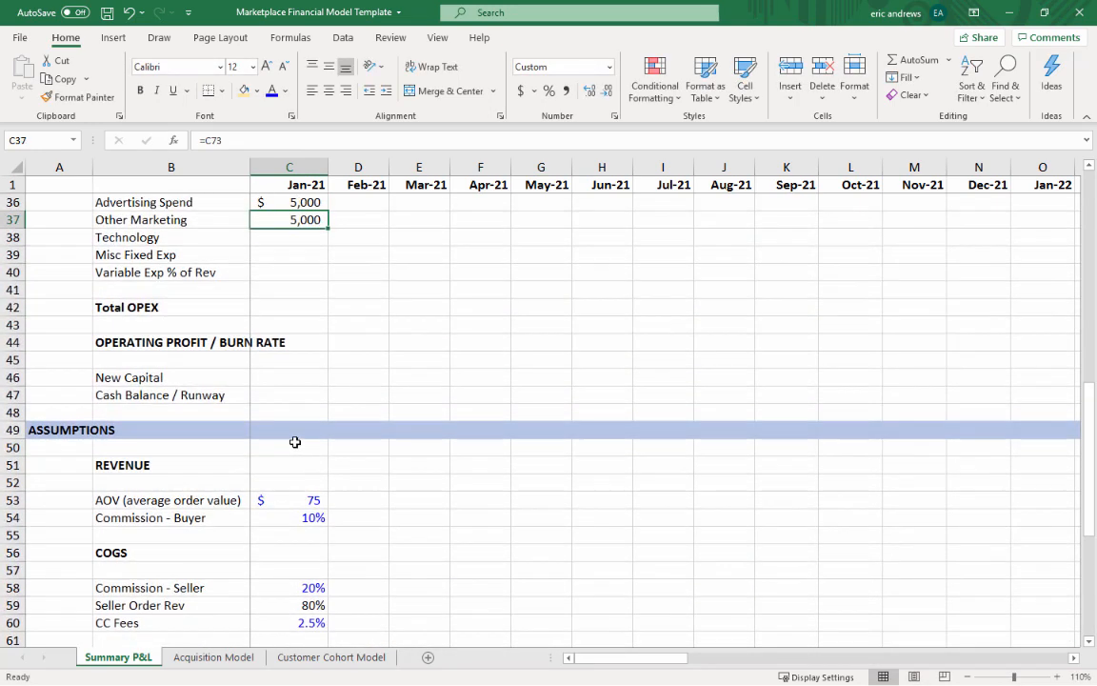
# - Copy the C37 link down to Technology and Misc Fixed Exp in C38:C39, leaving C40 empty
pyautogui.hotkey('ctrl', 'c')
pyautogui.press('Down')
pyautogui.hotkey('ctrl', 'v')
pyautogui.press('Down')
pyautogui.hotkey('ctrl', 'v')
pyautogui.press('Down')
pyautogui.hotkey('ctrl', 'v')
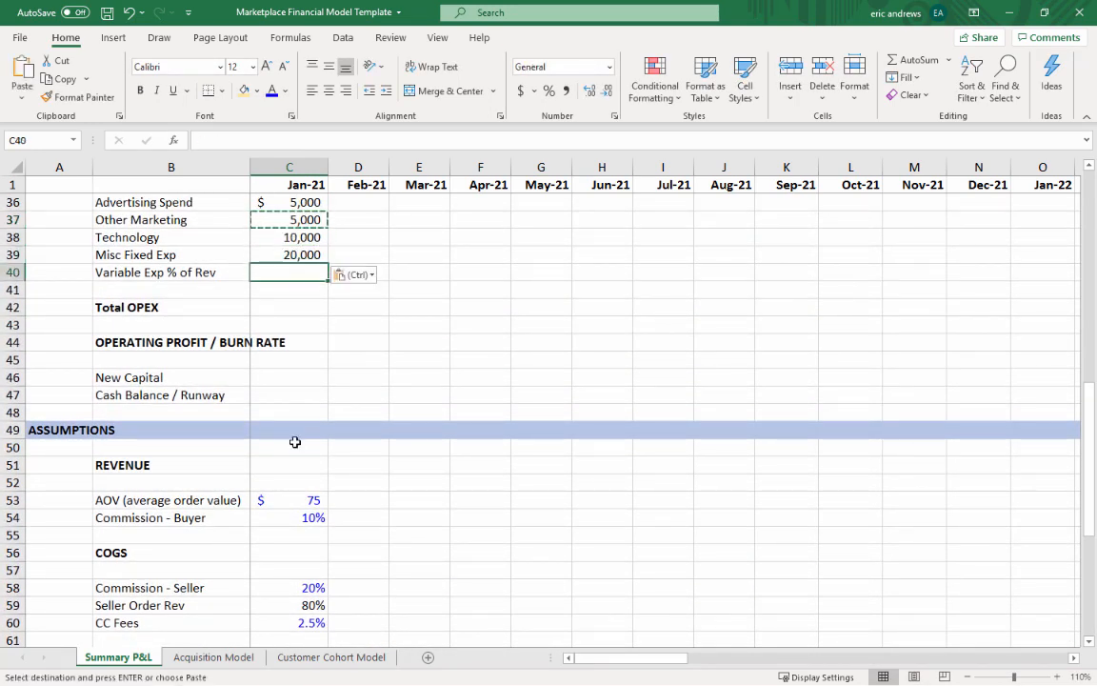
pyautogui.press('Delete')
# - Calculate the January 2021 variable expense in C40 as Total Net Revenue in C13 times the Variable Exp % of Rev in C76
pyautogui.write('=')
pyautogui.scroll(4, 307, 419)
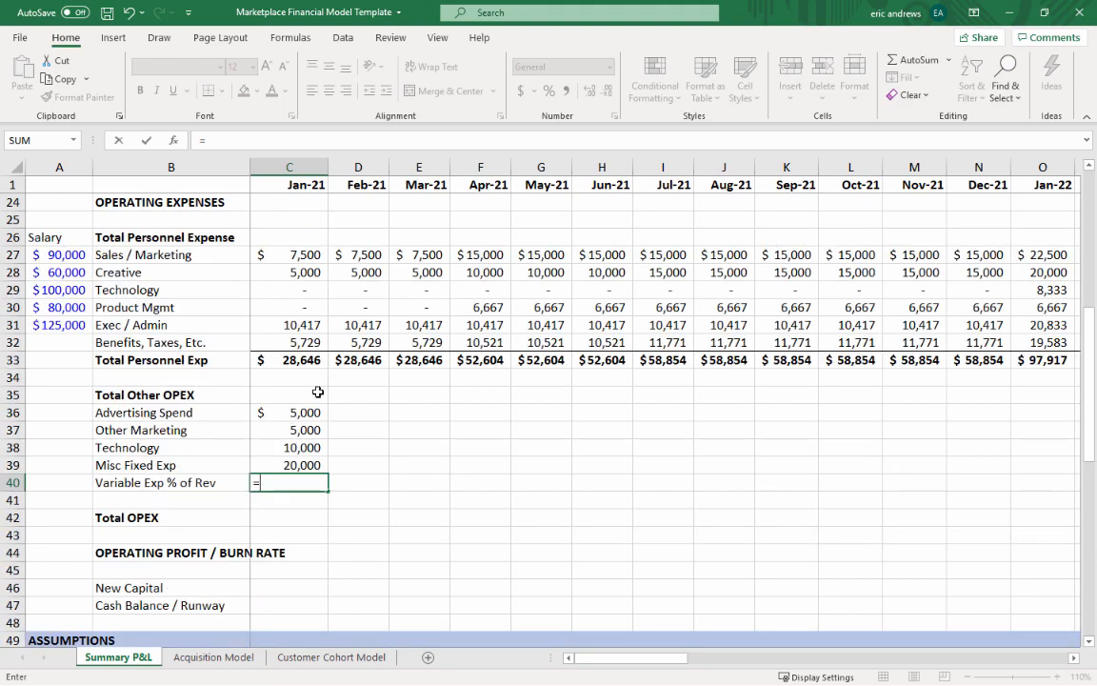
pyautogui.scroll(5, 303, 379)
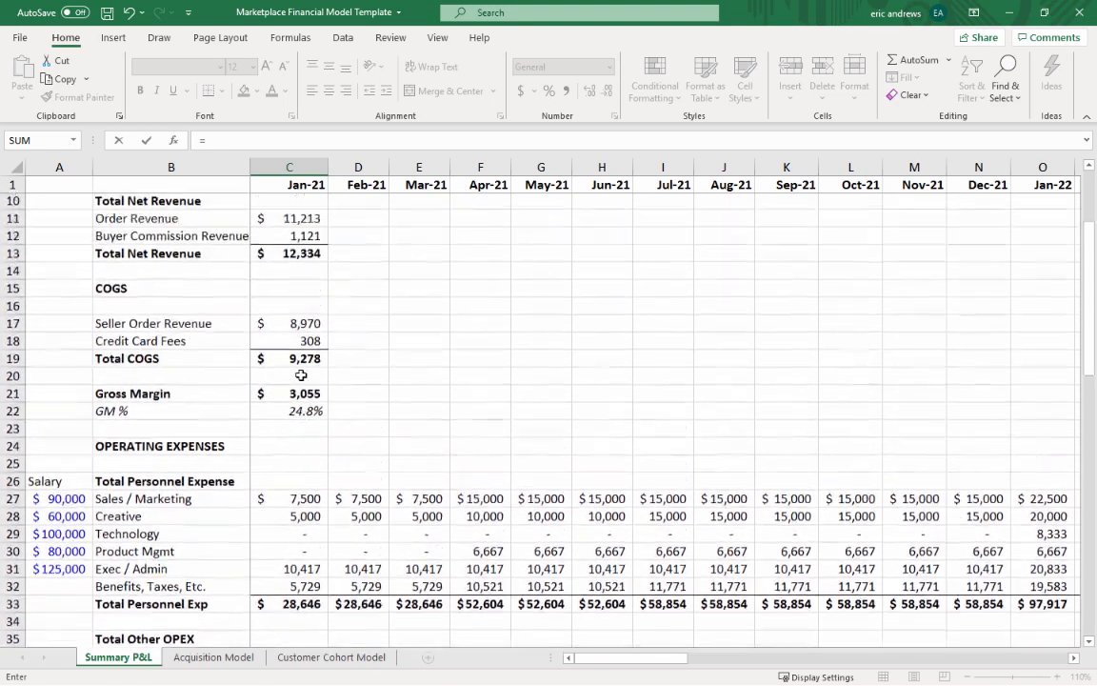
pyautogui.scroll(1, 290, 342)
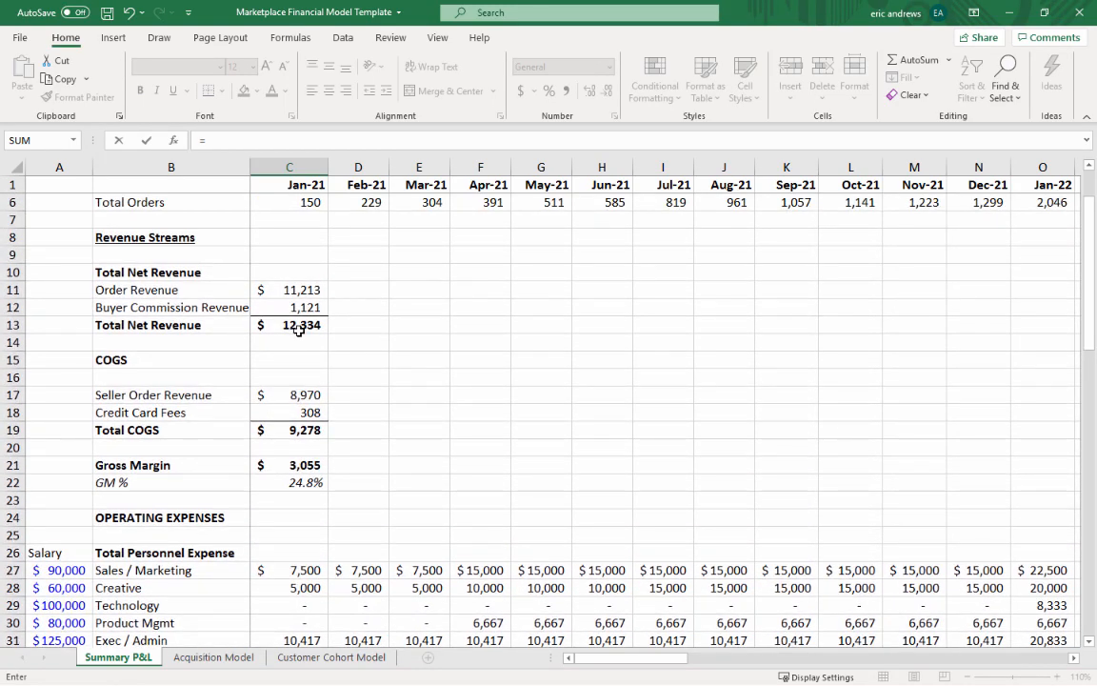
pyautogui.click(299, 327)
pyautogui.write('*')
pyautogui.scroll(-9, 297, 333)
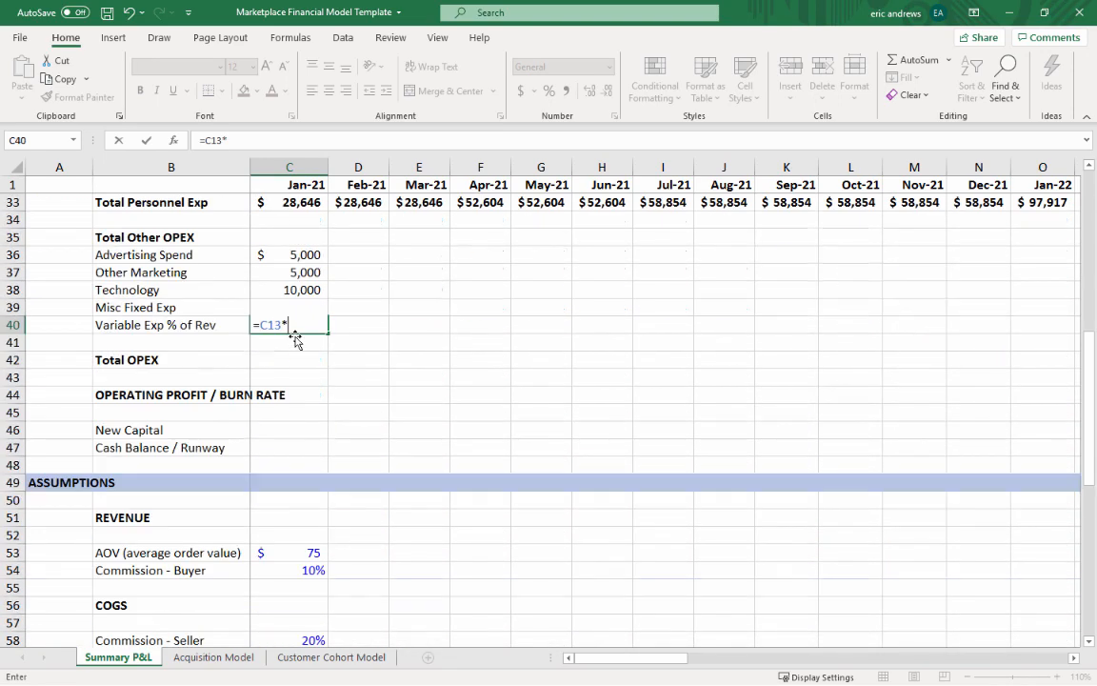
pyautogui.scroll(-9, 295, 338)
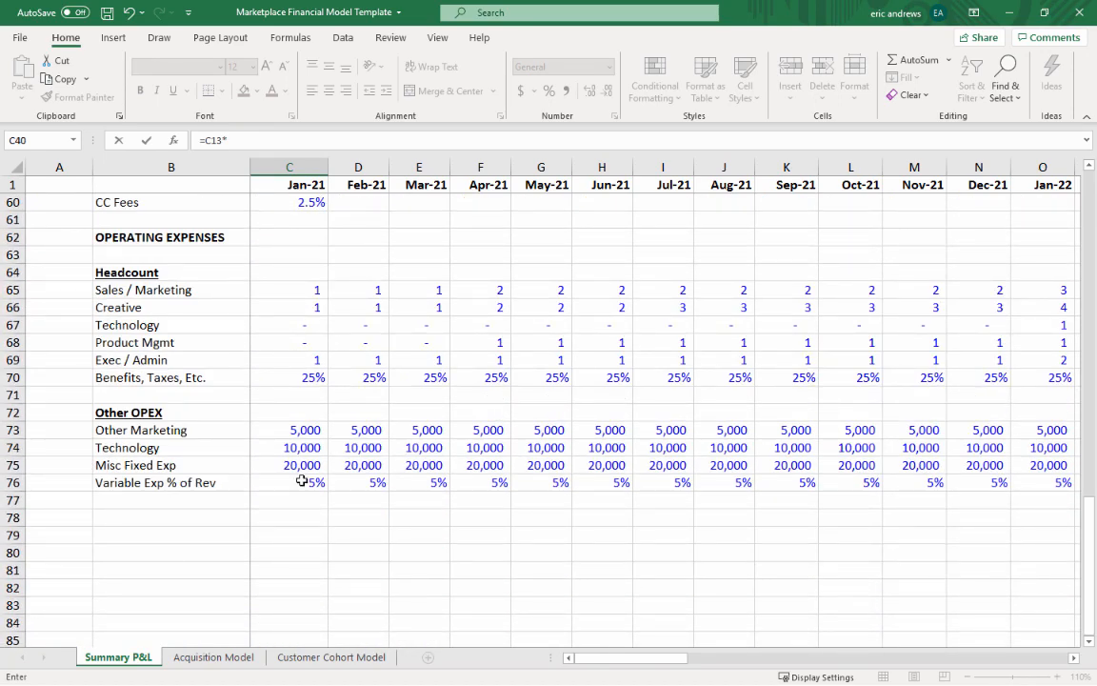
pyautogui.click(301, 482)
pyautogui.press('Return')
# - Delete the blank row 41 between Variable Exp % of Rev and Total OPEX
pyautogui.press('Up')
pyautogui.press('Up')
pyautogui.press('Up')
pyautogui.press('Up')
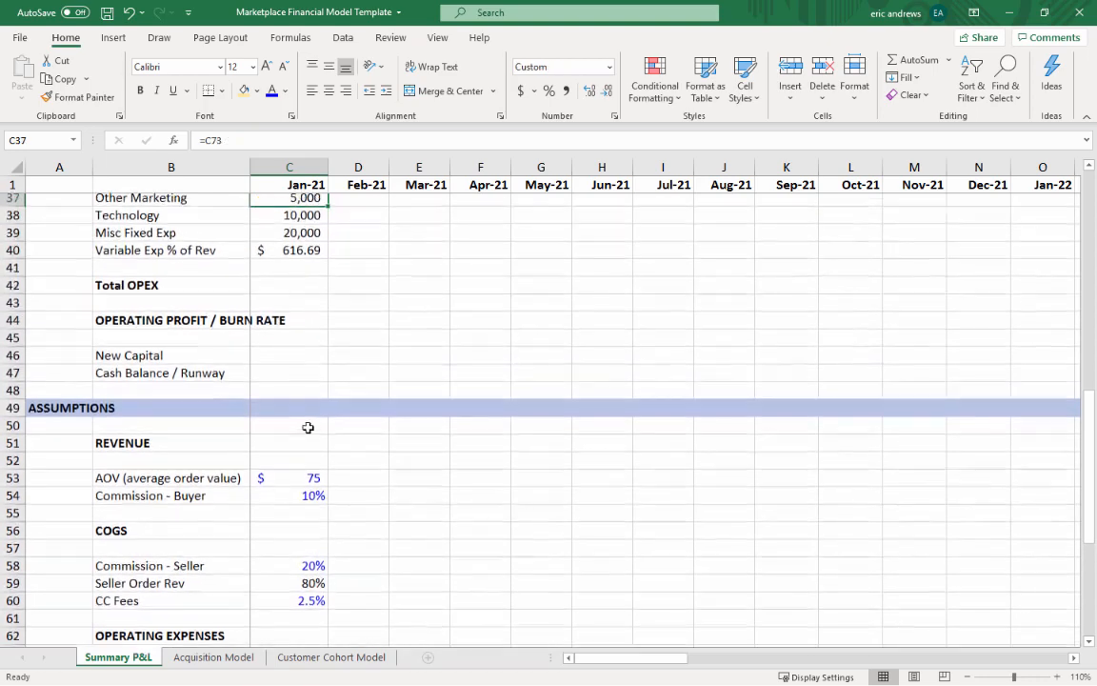
pyautogui.press('Up')
pyautogui.press('Up')
pyautogui.press('Up')
pyautogui.press('Up')
pyautogui.click(13, 342)
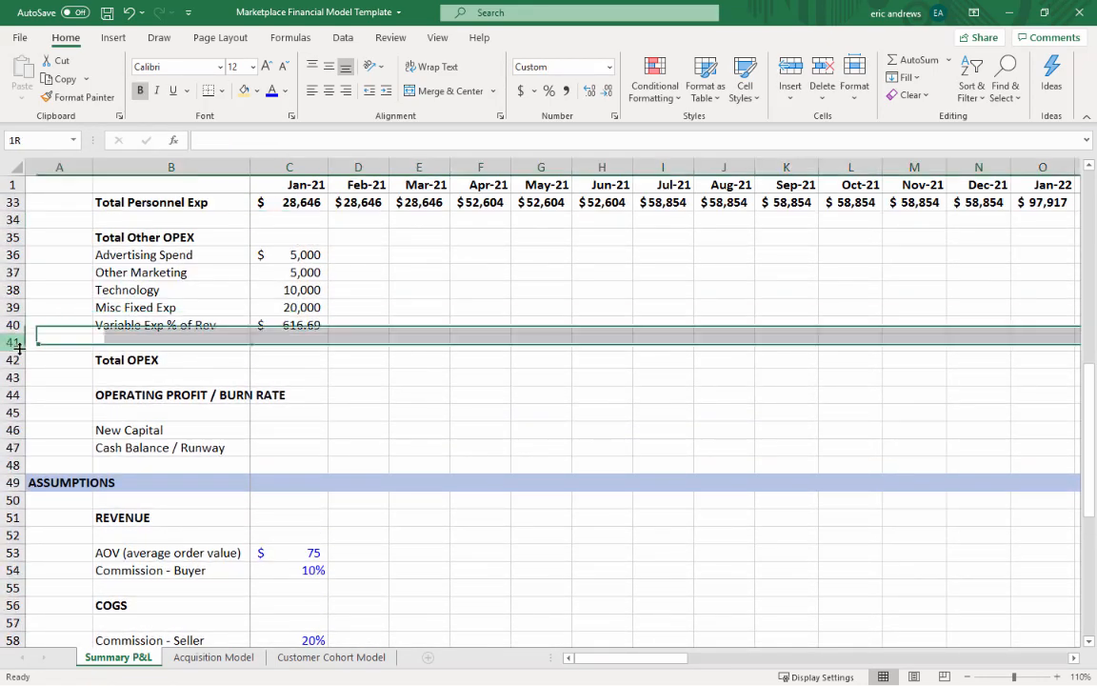
pyautogui.hotkey('ctrl', '-')
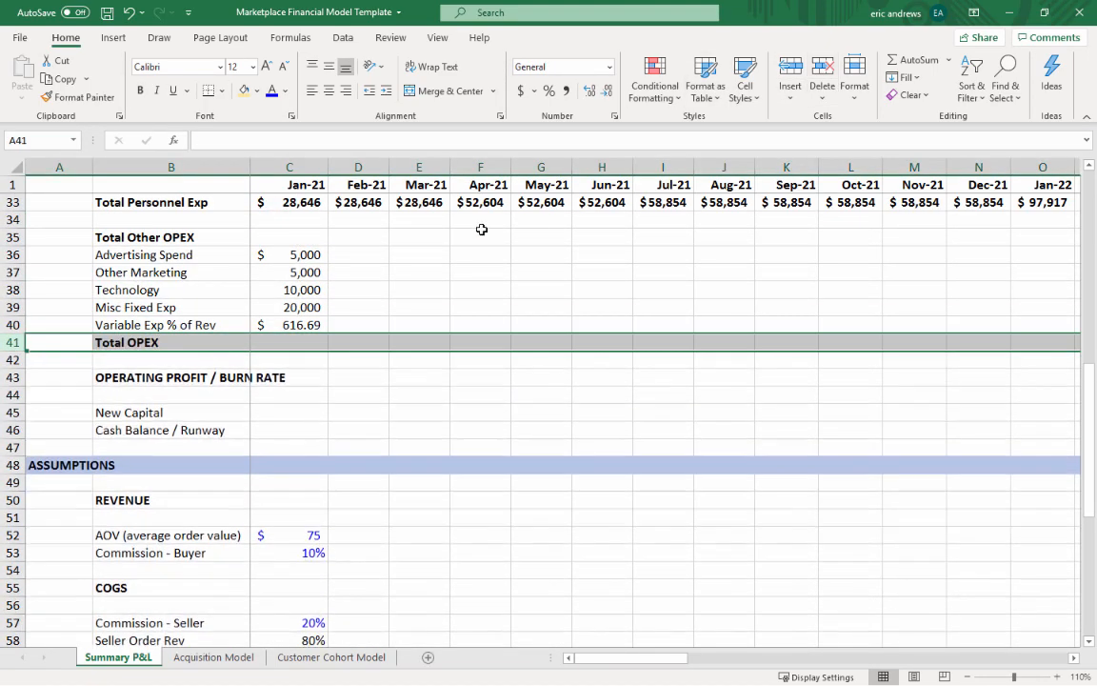
# - Format the January 2021 variable expense in C40 with a thousands separator and no decimals
pyautogui.click(291, 324)
pyautogui.click(566, 90)
pyautogui.click(606, 90)
pyautogui.click(606, 90)
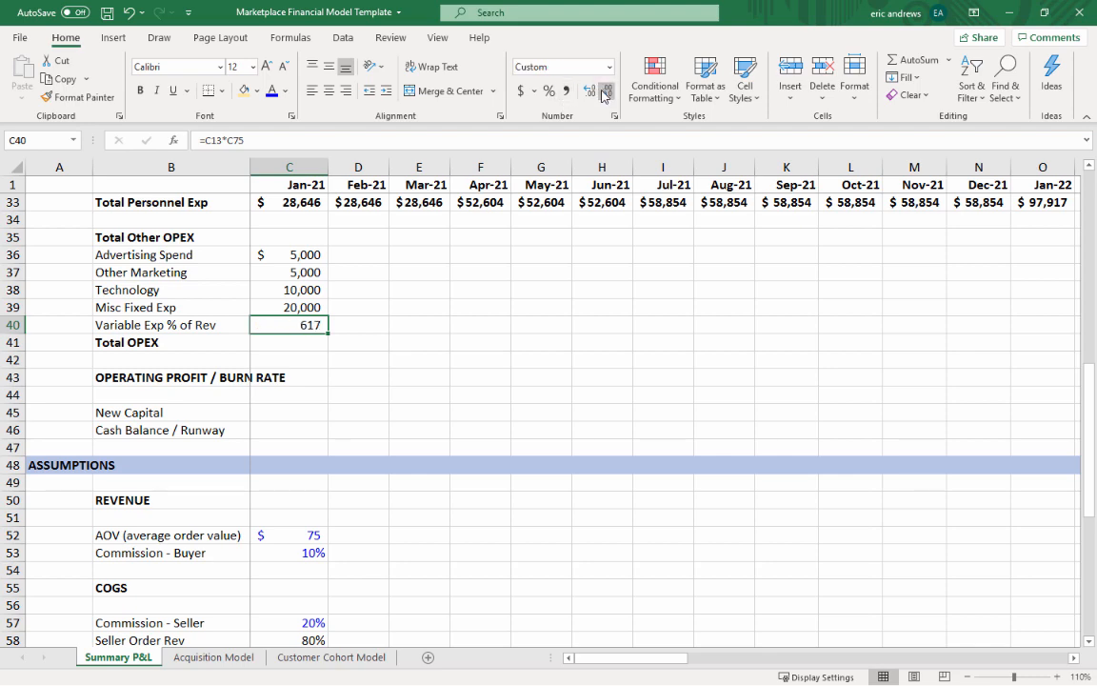
# - Total the January 2021 other operating expenses in C41 with a SUM of C36:C40
pyautogui.scroll(1, 297, 340)
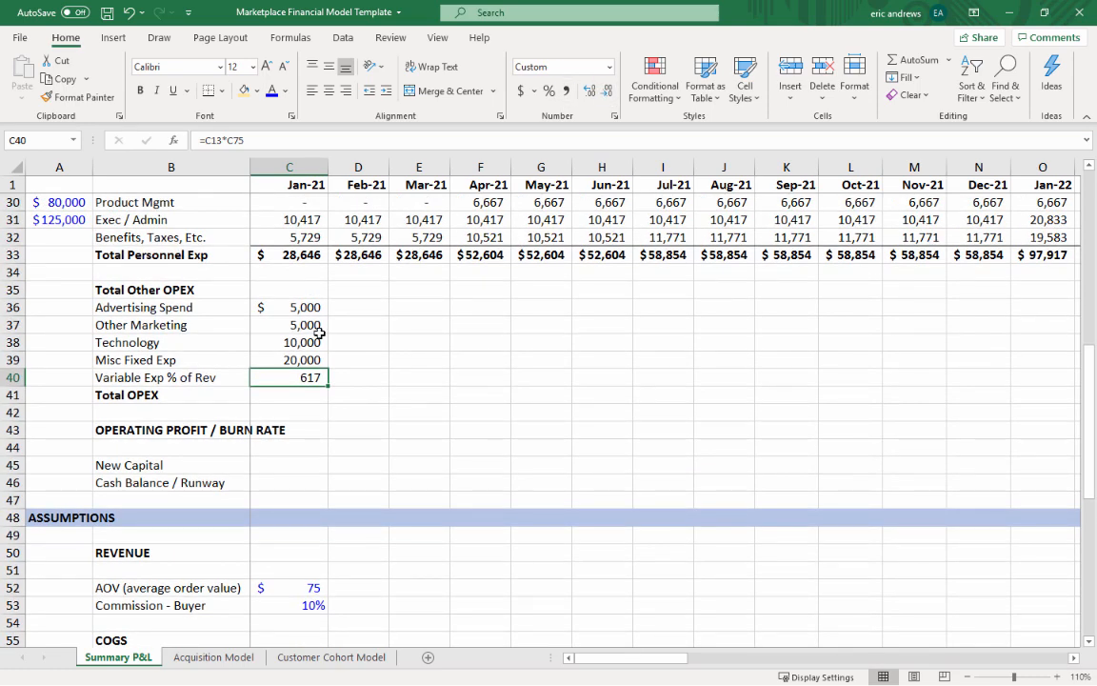
pyautogui.press('Down')
pyautogui.write('=sum(')
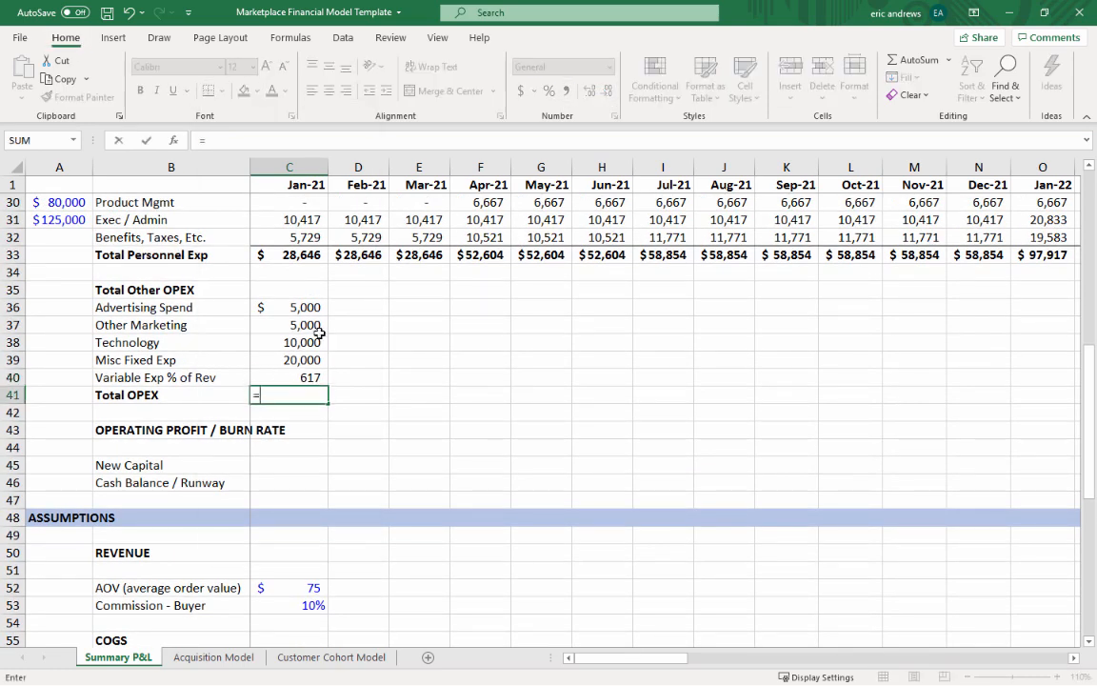
pyautogui.press('Up')
pyautogui.hotkey('shift', 'Up')
pyautogui.hotkey('shift', 'Up')
pyautogui.hotkey('shift', 'Up')
pyautogui.hotkey('shift', 'Up')
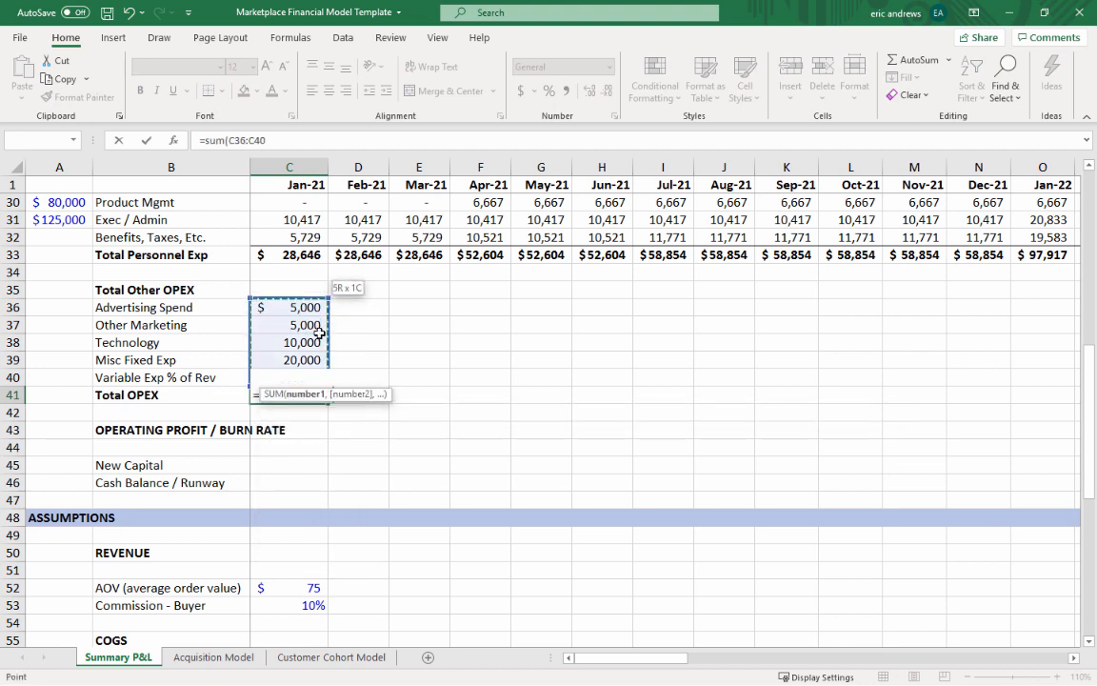
pyautogui.press('Return')
# - Copy the January 2021 Other OPEX lines and total in C36:C41 across every month through December 2024
pyautogui.press('Up')
pyautogui.press('Up')
pyautogui.press('Up')
pyautogui.press('Up')
pyautogui.press('Up')
pyautogui.press('Up')
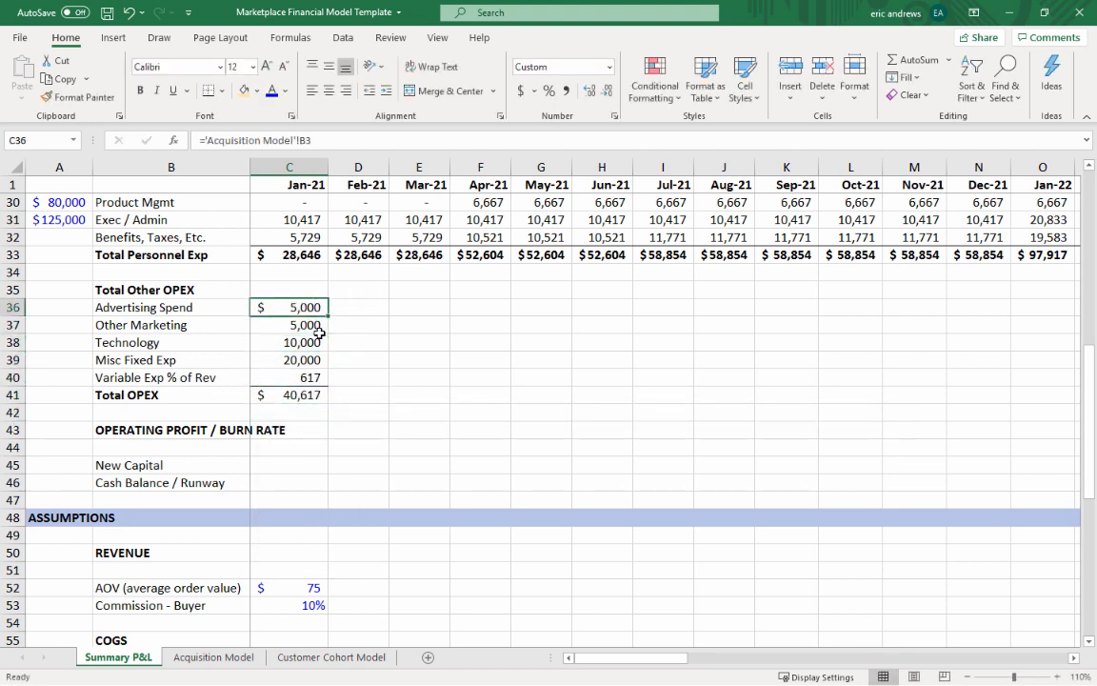
pyautogui.hotkey('shift', 'Down')
pyautogui.hotkey('shift', 'Down')
pyautogui.hotkey('shift', 'Down')
pyautogui.hotkey('shift', 'Down')
pyautogui.hotkey('shift', 'Down')
pyautogui.hotkey('ctrl', 'c')
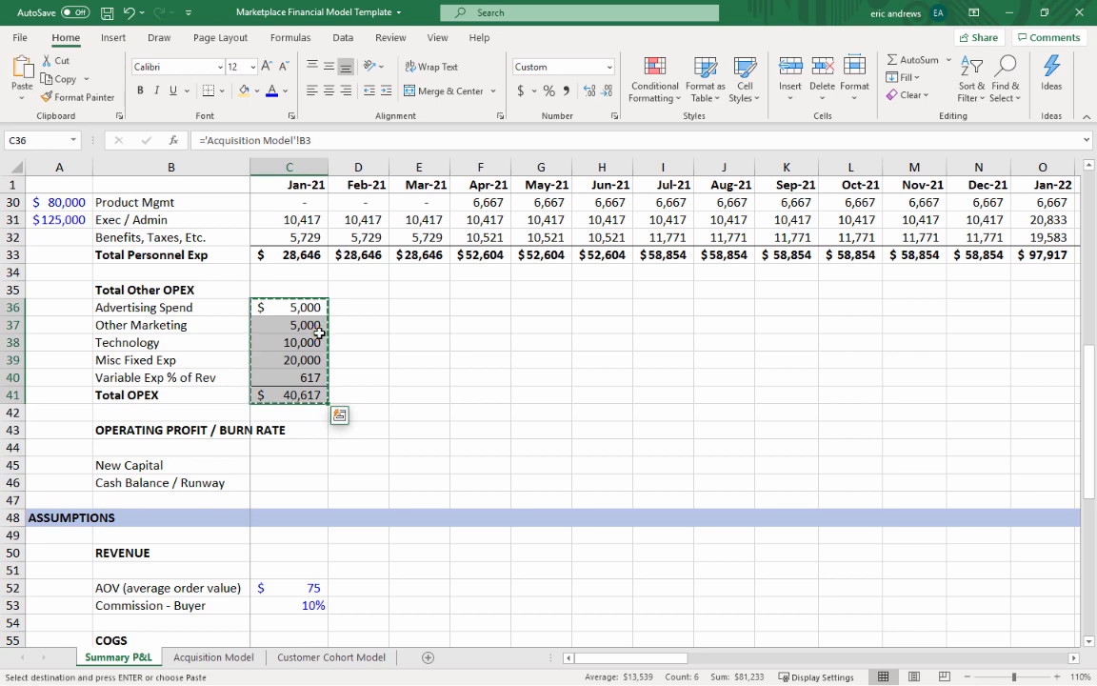
pyautogui.hotkey('shift', 'Right')
pyautogui.hotkey('shift', 'Right')
pyautogui.hotkey('shift', 'Right')
pyautogui.hotkey('shift', 'Right')
pyautogui.hotkey('shift', 'Right')
pyautogui.hotkey('shift', 'Right')
pyautogui.hotkey('shift', 'Right')
pyautogui.hotkey('shift', 'Right')
pyautogui.hotkey('shift', 'Right')
pyautogui.hotkey('shift', 'Right')
pyautogui.hotkey('shift', 'Right')
pyautogui.hotkey('shift', 'Right')
pyautogui.hotkey('shift', 'Right')
pyautogui.hotkey('shift', 'Right')
pyautogui.hotkey('shift', 'Right')
pyautogui.hotkey('shift', 'Right')
pyautogui.hotkey('shift', 'Right')
pyautogui.hotkey('shift', 'Right')
pyautogui.hotkey('shift', 'Right')
pyautogui.hotkey('shift', 'Right')
pyautogui.hotkey('shift', 'Right')
pyautogui.hotkey('shift', 'Right')
pyautogui.hotkey('shift', 'Right')
pyautogui.hotkey('shift', 'Right')
pyautogui.hotkey('shift', 'Right')
pyautogui.hotkey('shift', 'Right')
pyautogui.hotkey('shift', 'Right')
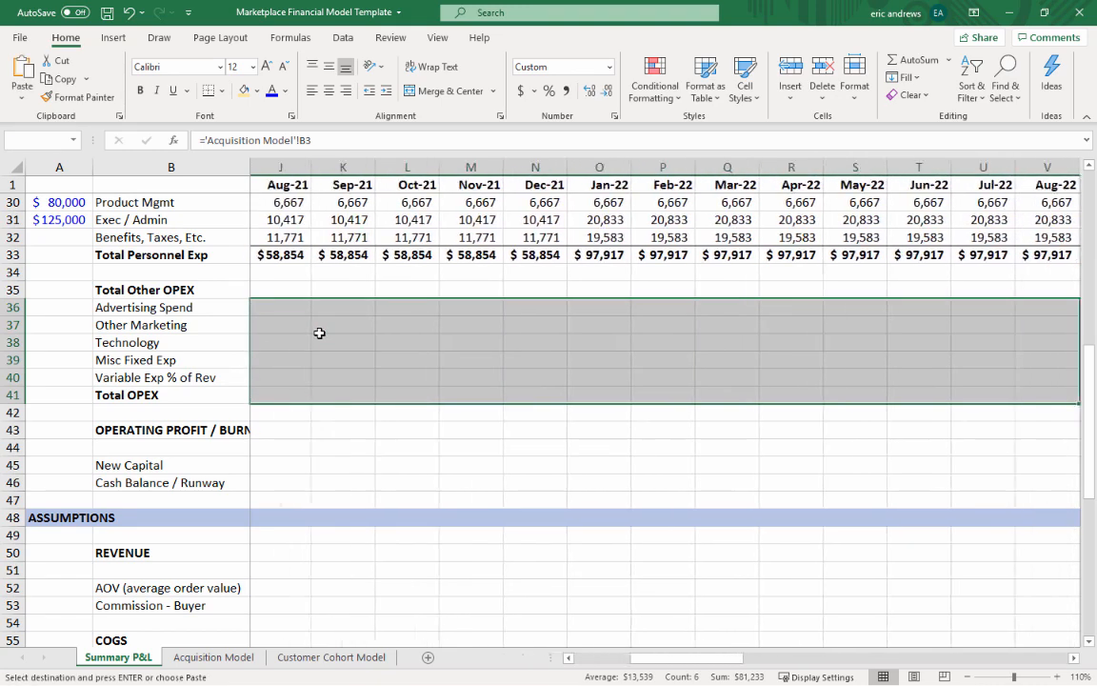
pyautogui.hotkey('shift', 'Right')
pyautogui.hotkey('shift', 'Right')
pyautogui.hotkey('shift', 'Right')
pyautogui.hotkey('shift', 'Right')
pyautogui.hotkey('shift', 'Right')
pyautogui.hotkey('shift', 'Right')
pyautogui.hotkey('shift', 'Right')
pyautogui.hotkey('shift', 'Right')
pyautogui.hotkey('shift', 'Right')
pyautogui.hotkey('shift', 'Right')
pyautogui.hotkey('shift', 'Right')
pyautogui.hotkey('shift', 'Right')
pyautogui.hotkey('shift', 'Right')
pyautogui.hotkey('shift', 'Right')
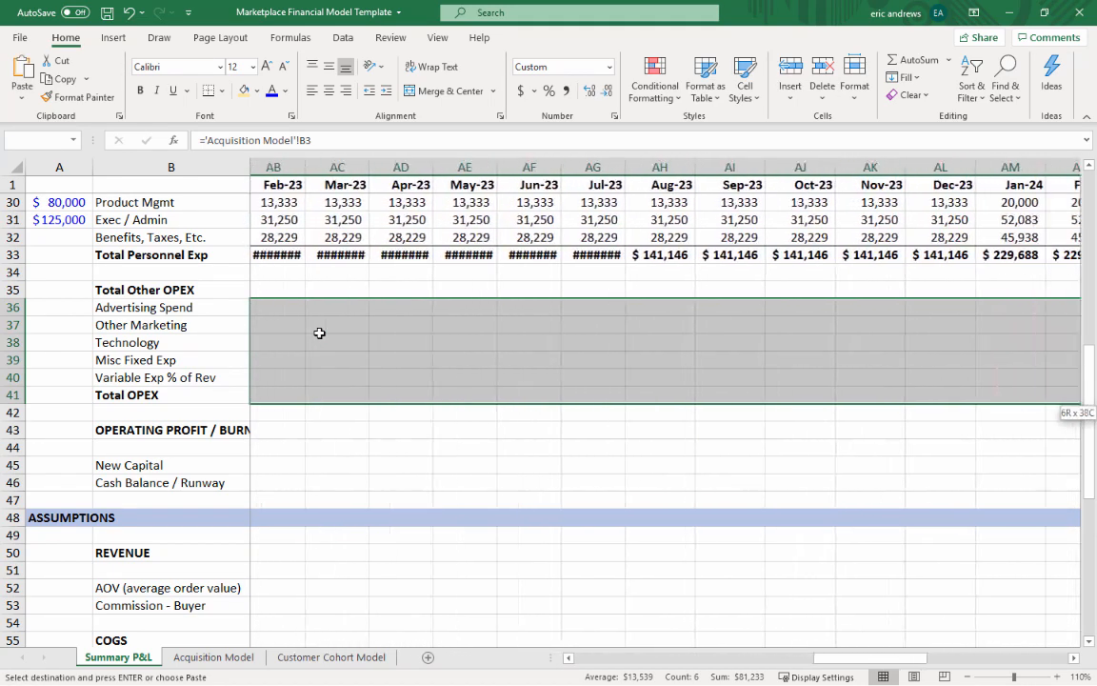
pyautogui.hotkey('shift', 'Right')
pyautogui.hotkey('shift', 'Right')
pyautogui.hotkey('shift', 'Right')
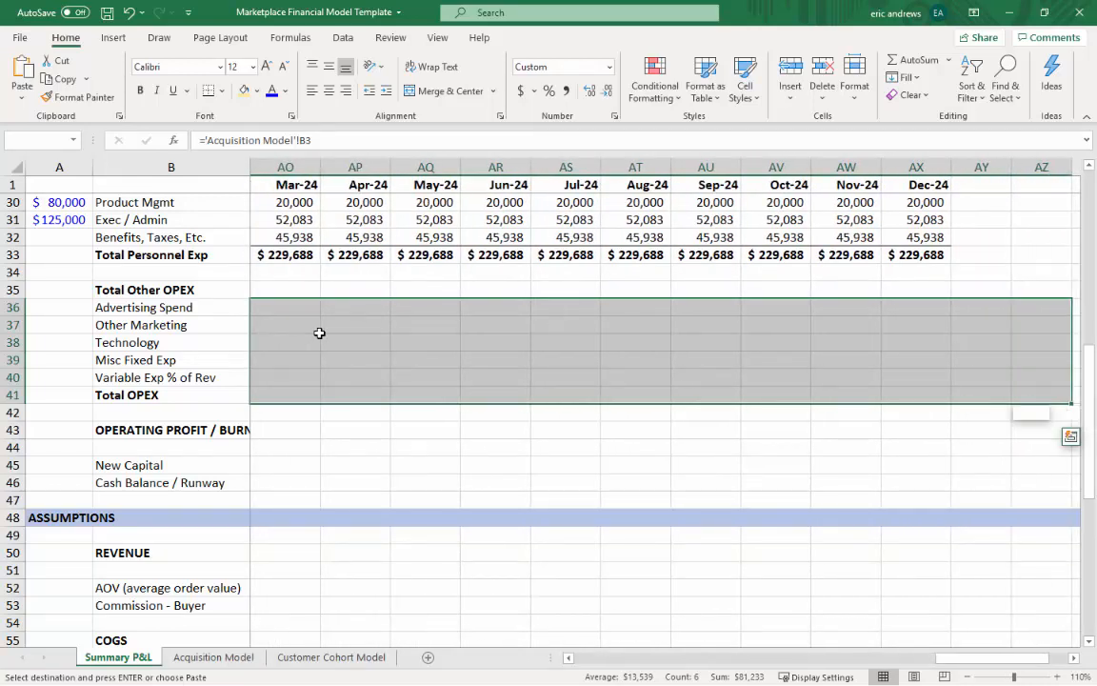
pyautogui.press('Return')
pyautogui.press('Left')
pyautogui.press('Up')
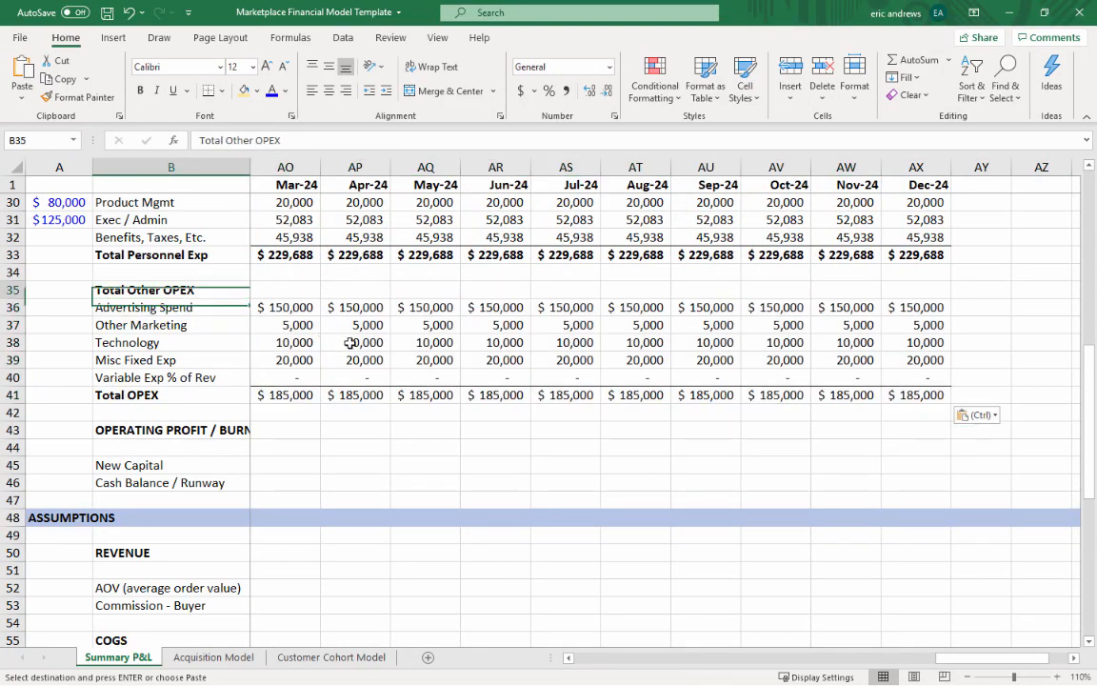
# - Copy the January 2021 revenue, COGS and gross margin formulas in C11:C22 across every month through December 2024
pyautogui.press('Right')
pyautogui.press('Up')
pyautogui.scroll(9, 323, 291)
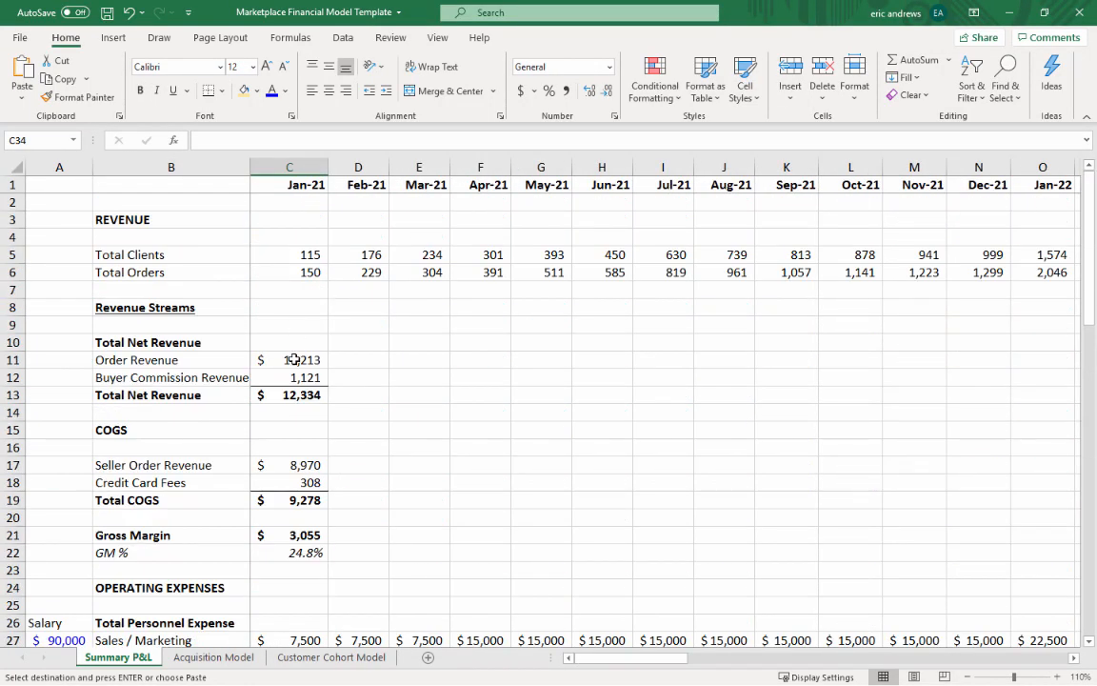
pyautogui.moveTo(301, 359); pyautogui.dragTo(313, 549)
pyautogui.hotkey('ctrl', 'v')
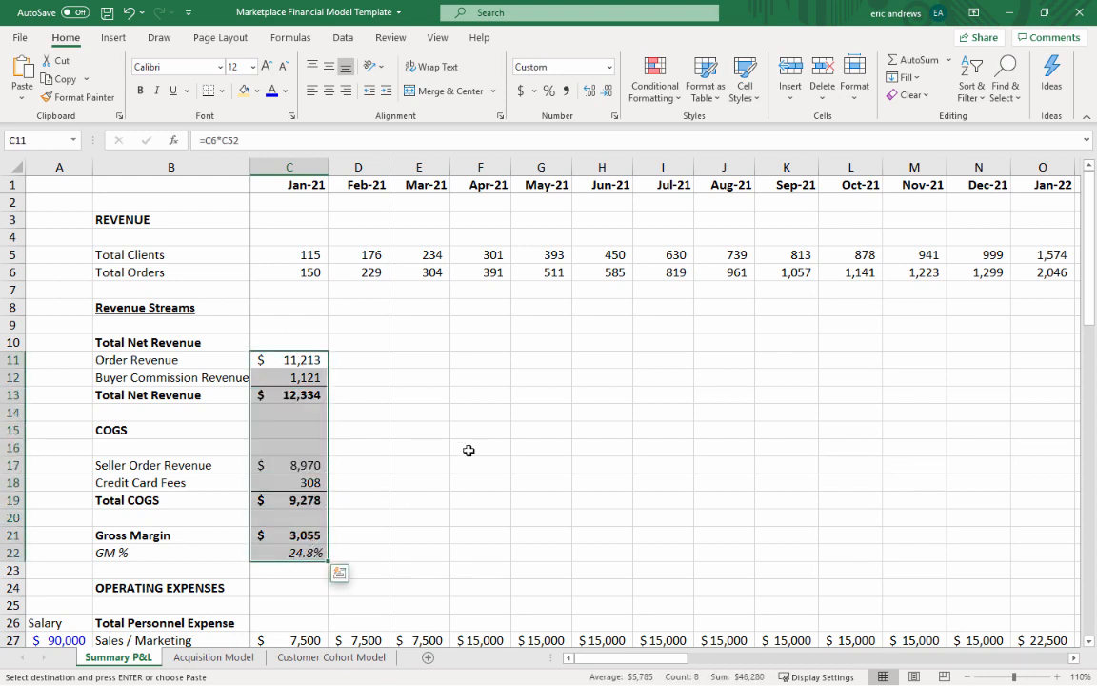
pyautogui.hotkey('ctrl', 'c')
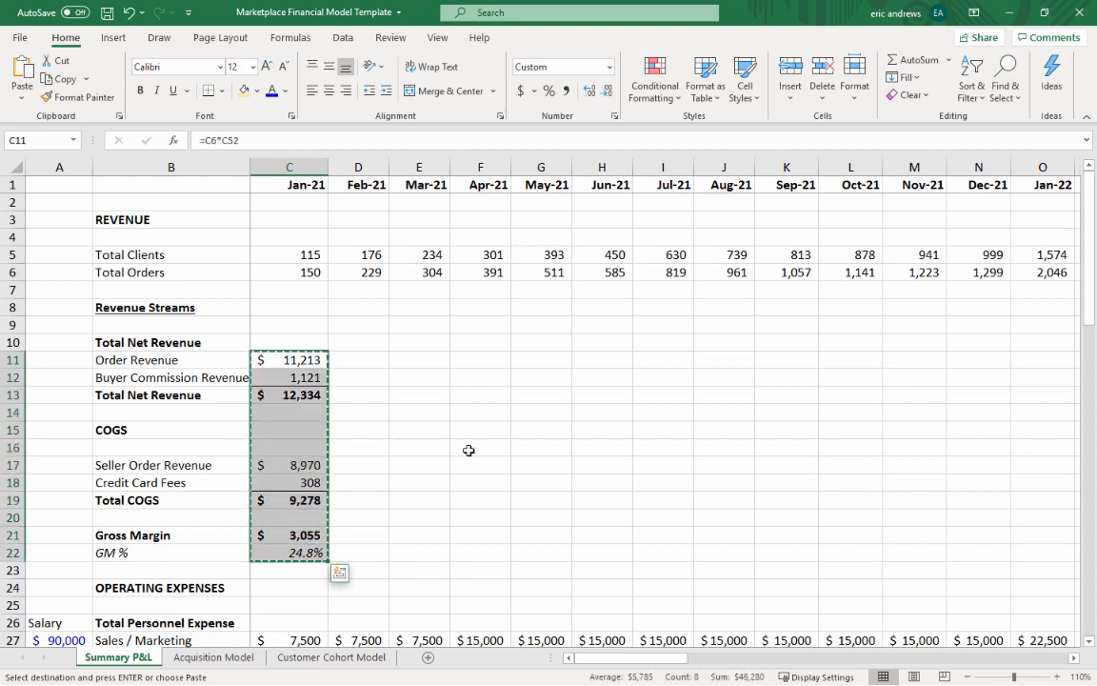
pyautogui.hotkey('shift', 'Right')
pyautogui.hotkey('shift', 'Right')
pyautogui.hotkey('shift', 'Right')
pyautogui.hotkey('shift', 'Right')
pyautogui.hotkey('shift', 'Right')
pyautogui.hotkey('shift', 'Right')
pyautogui.hotkey('shift', 'Right')
pyautogui.hotkey('shift', 'Right')
pyautogui.hotkey('shift', 'Right')
pyautogui.hotkey('shift', 'Right')
pyautogui.hotkey('shift', 'Right')
pyautogui.hotkey('shift', 'Right')
pyautogui.hotkey('shift', 'Right')
pyautogui.hotkey('shift', 'Right')
pyautogui.hotkey('shift', 'Right')
pyautogui.hotkey('shift', 'Right')
pyautogui.hotkey('shift', 'Right')
pyautogui.hotkey('shift', 'Right')
pyautogui.hotkey('shift', 'Right')
pyautogui.hotkey('shift', 'Right')
pyautogui.hotkey('shift', 'Right')
pyautogui.hotkey('shift', 'Right')
pyautogui.hotkey('shift', 'Right')
pyautogui.hotkey('shift', 'Right')
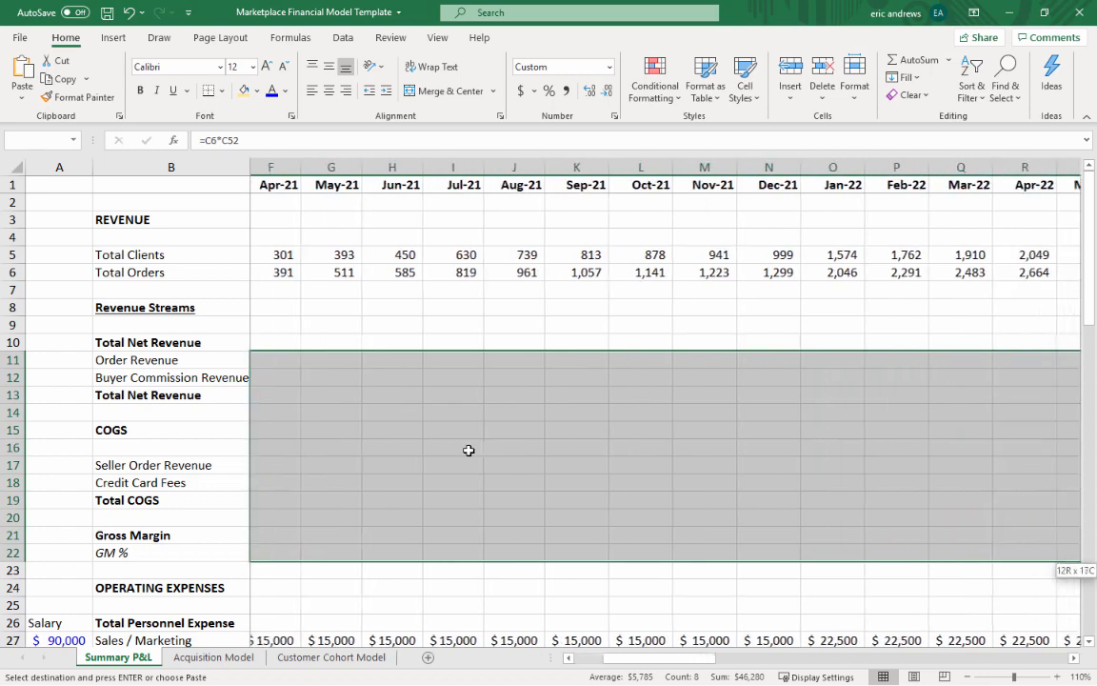
pyautogui.hotkey('shift', 'Right')
pyautogui.hotkey('shift', 'Right')
pyautogui.hotkey('shift', 'Right')
pyautogui.hotkey('shift', 'Right')
pyautogui.hotkey('shift', 'Right')
pyautogui.hotkey('shift', 'Right')
pyautogui.hotkey('shift', 'Right')
pyautogui.hotkey('shift', 'Right')
pyautogui.hotkey('shift', 'Right')
pyautogui.hotkey('shift', 'Right')
pyautogui.hotkey('shift', 'Right')
pyautogui.hotkey('shift', 'Right')
pyautogui.hotkey('shift', 'Right')
pyautogui.hotkey('shift', 'Right')
pyautogui.hotkey('shift', 'Right')
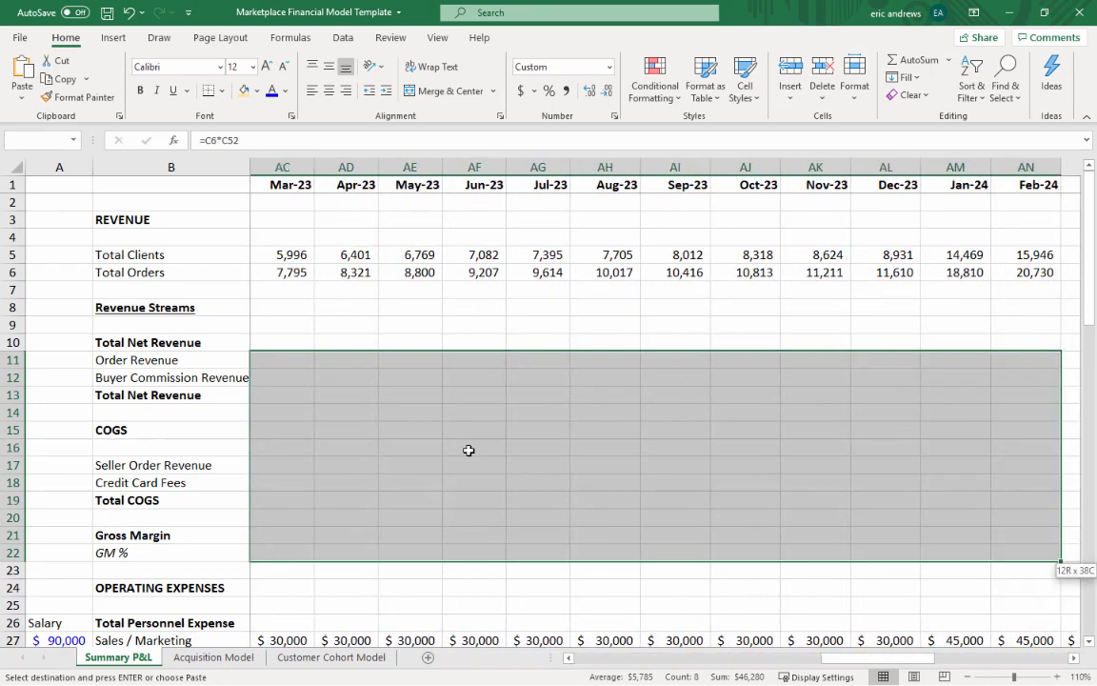
pyautogui.hotkey('shift', 'Right')
pyautogui.hotkey('shift', 'Right')
pyautogui.hotkey('shift', 'Right')
pyautogui.hotkey('shift', 'Right')
pyautogui.hotkey('shift', 'Right')
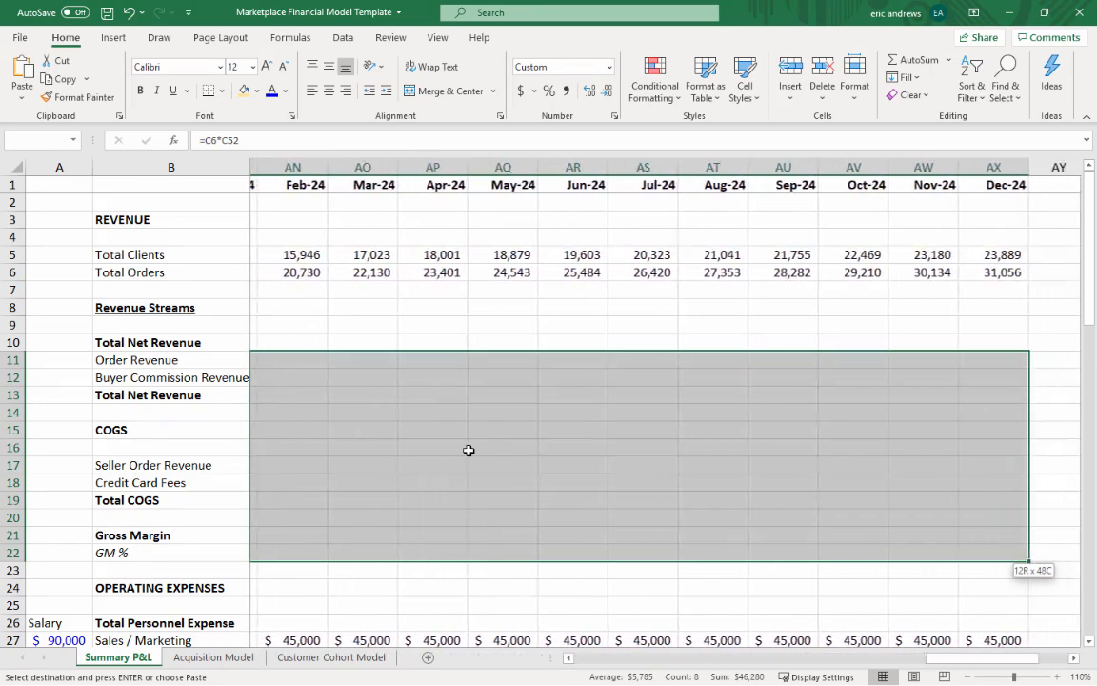
pyautogui.hotkey('ctrl', 'v')
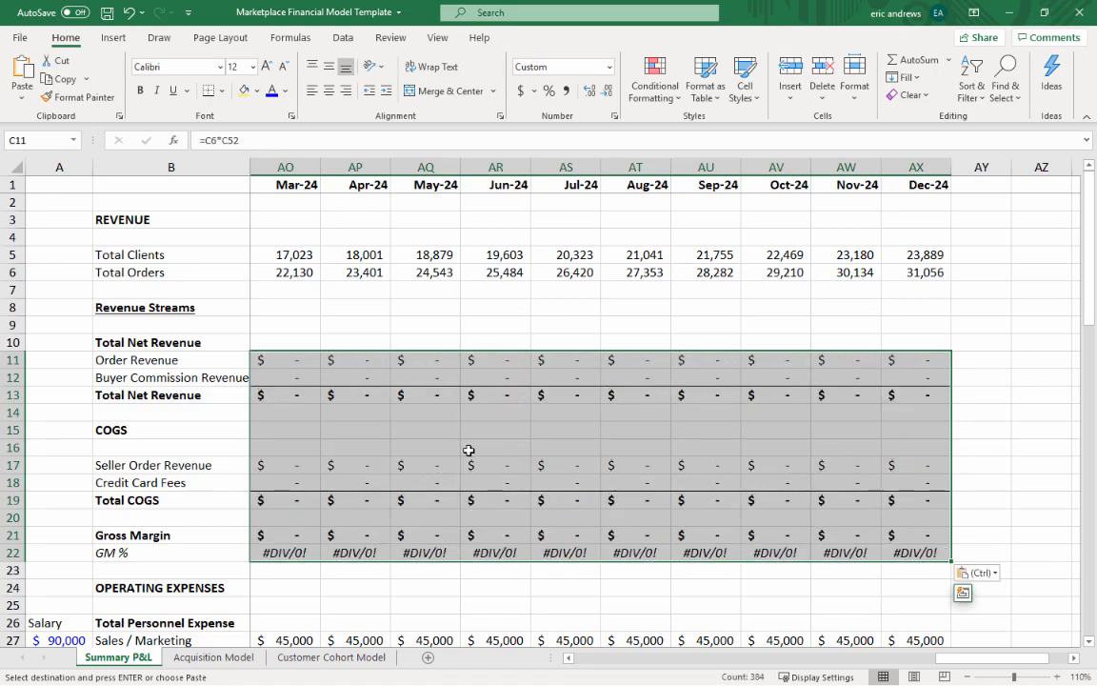
pyautogui.press('Down')
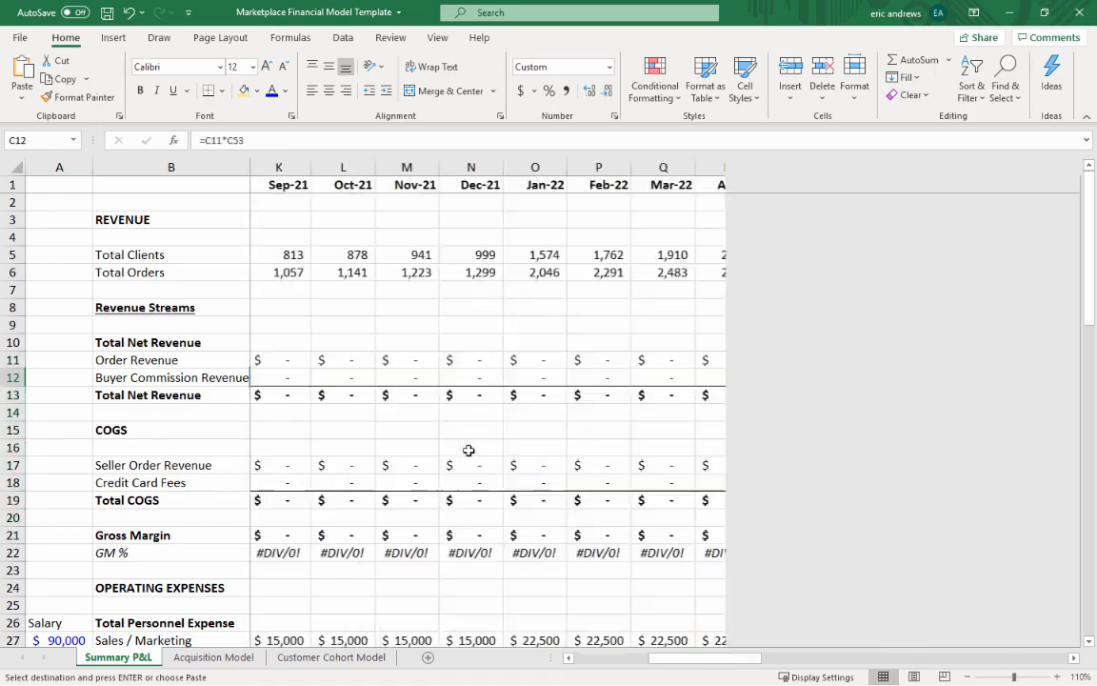
# - Copy the January 2021 revenue and COGS assumptions in C52:C59 across every month through December 2024
pyautogui.scroll(-20, 392, 435)
pyautogui.scroll(9, 392, 435)
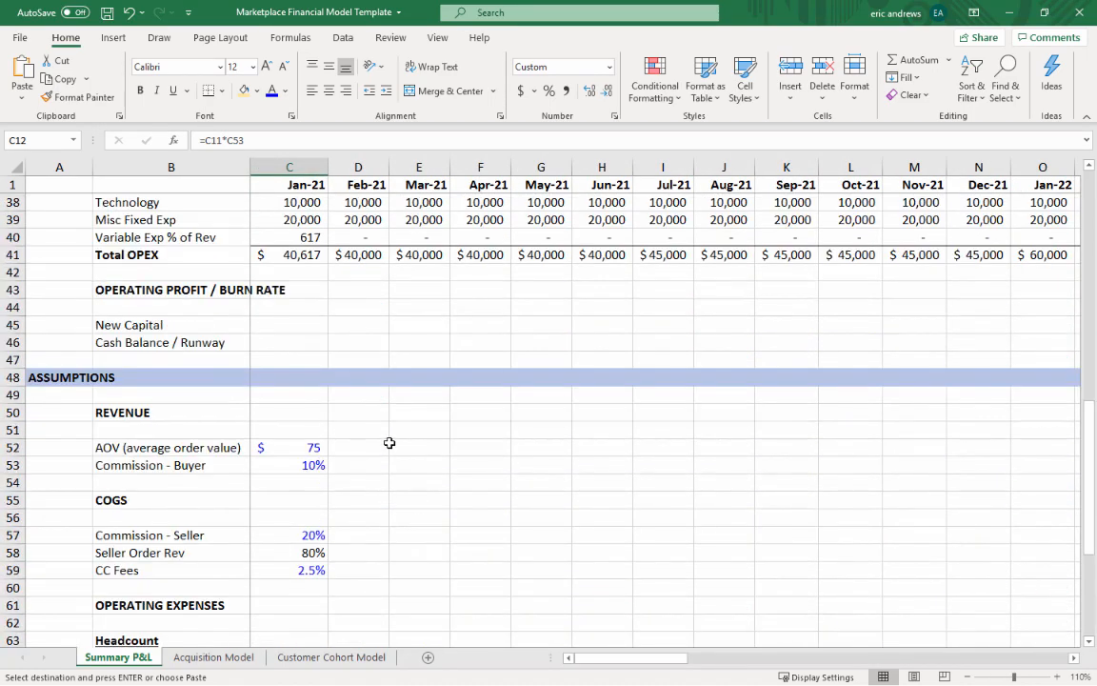
pyautogui.moveTo(311, 446); pyautogui.dragTo(325, 567)
pyautogui.scroll(-2, 505, 487)
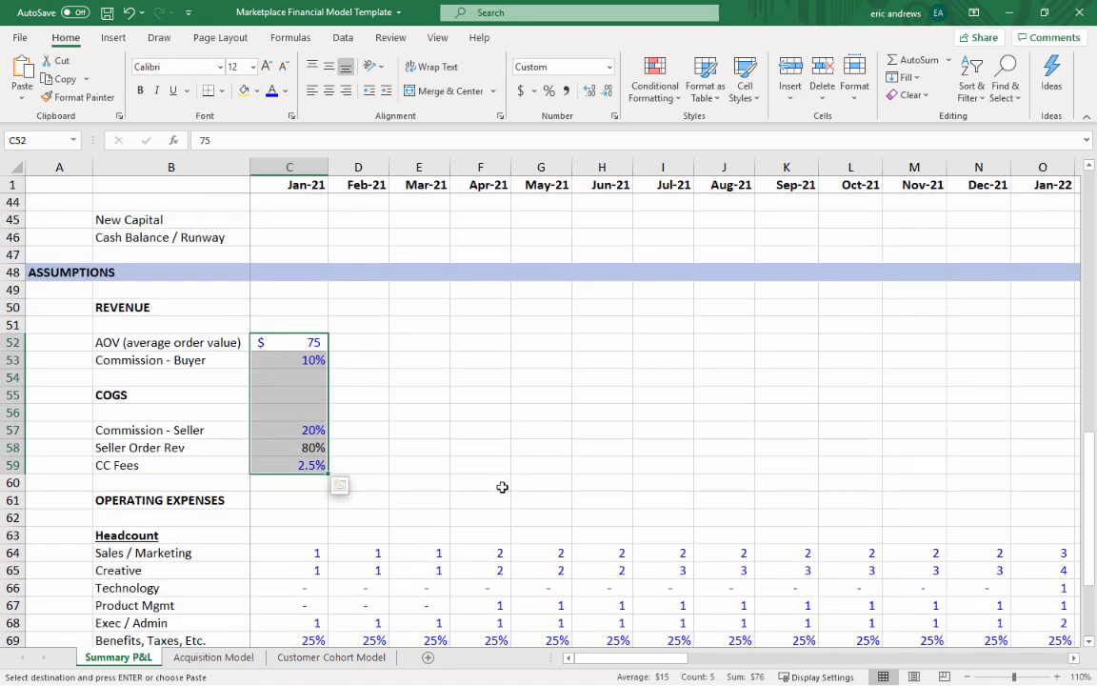
pyautogui.hotkey('shift', 'Right')
pyautogui.hotkey('shift', 'Right')
pyautogui.hotkey('shift', 'Right')
pyautogui.hotkey('shift', 'Right')
pyautogui.hotkey('shift', 'Right')
pyautogui.hotkey('shift', 'Right')
pyautogui.hotkey('shift', 'Right')
pyautogui.hotkey('shift', 'Right')
pyautogui.hotkey('shift', 'Right')
pyautogui.hotkey('shift', 'Right')
pyautogui.hotkey('shift', 'Right')
pyautogui.hotkey('shift', 'Right')
pyautogui.hotkey('shift', 'Right')
pyautogui.hotkey('shift', 'Right')
pyautogui.hotkey('shift', 'Right')
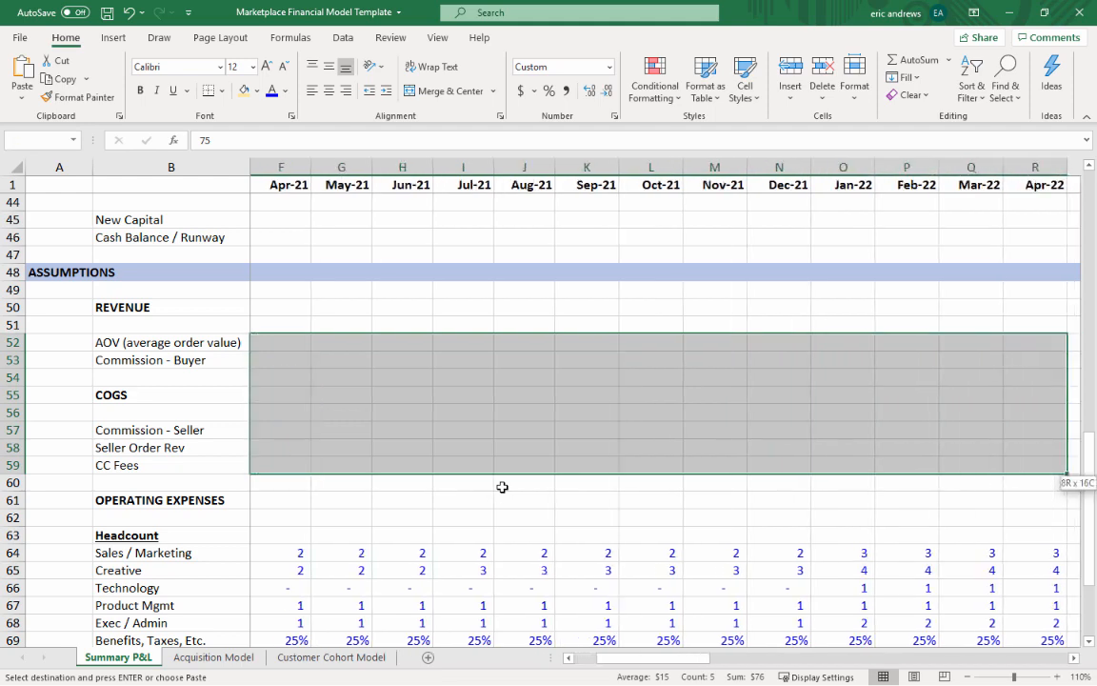
pyautogui.hotkey('shift', 'Right')
pyautogui.hotkey('shift', 'Right')
pyautogui.hotkey('shift', 'Right')
pyautogui.hotkey('shift', 'Right')
pyautogui.hotkey('shift', 'Right')
pyautogui.hotkey('shift', 'Right')
pyautogui.hotkey('shift', 'Right')
pyautogui.hotkey('shift', 'Right')
pyautogui.hotkey('shift', 'Right')
pyautogui.hotkey('shift', 'Right')
pyautogui.hotkey('shift', 'Right')
pyautogui.hotkey('shift', 'Right')
pyautogui.hotkey('shift', 'Right')
pyautogui.hotkey('shift', 'Right')
pyautogui.hotkey('shift', 'Right')
pyautogui.hotkey('shift', 'Right')
pyautogui.hotkey('shift', 'Right')
pyautogui.hotkey('shift', 'Right')
pyautogui.hotkey('shift', 'Right')
pyautogui.hotkey('shift', 'Right')
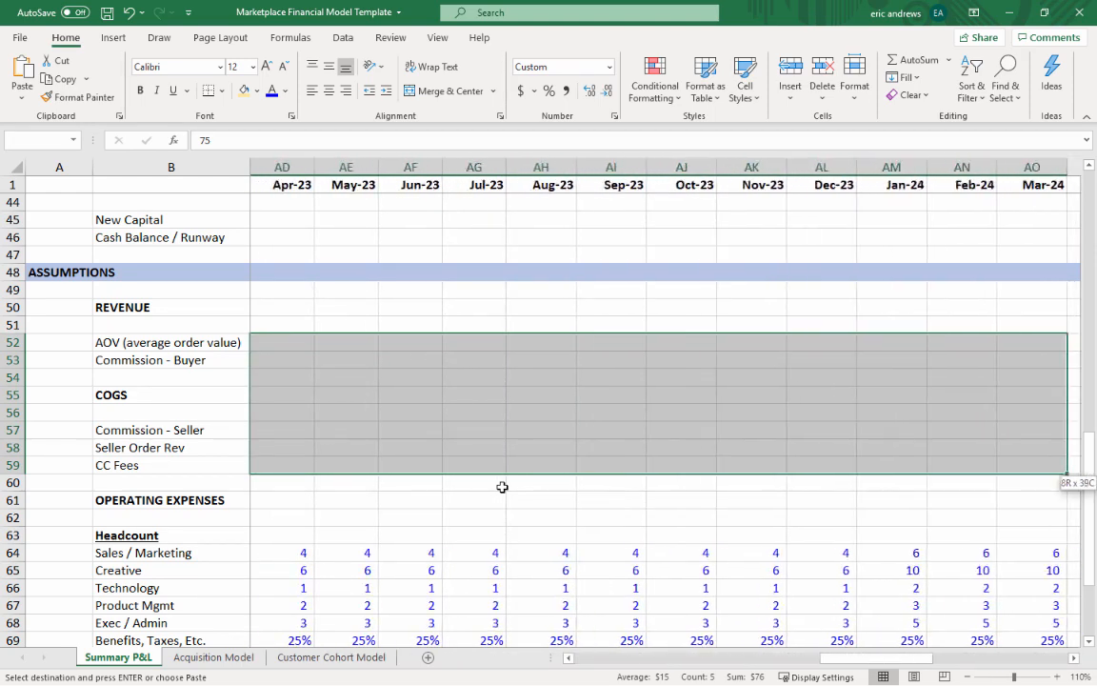
pyautogui.hotkey('shift', 'Right')
pyautogui.hotkey('shift', 'Right')
pyautogui.hotkey('shift', 'Right')
pyautogui.hotkey('shift', 'Right')
pyautogui.hotkey('shift', 'Right')
pyautogui.hotkey('shift', 'Right')
pyautogui.hotkey('shift', 'Right')
pyautogui.hotkey('shift', 'Right')
pyautogui.hotkey('shift', 'Right')
pyautogui.hotkey('shift', 'Right')
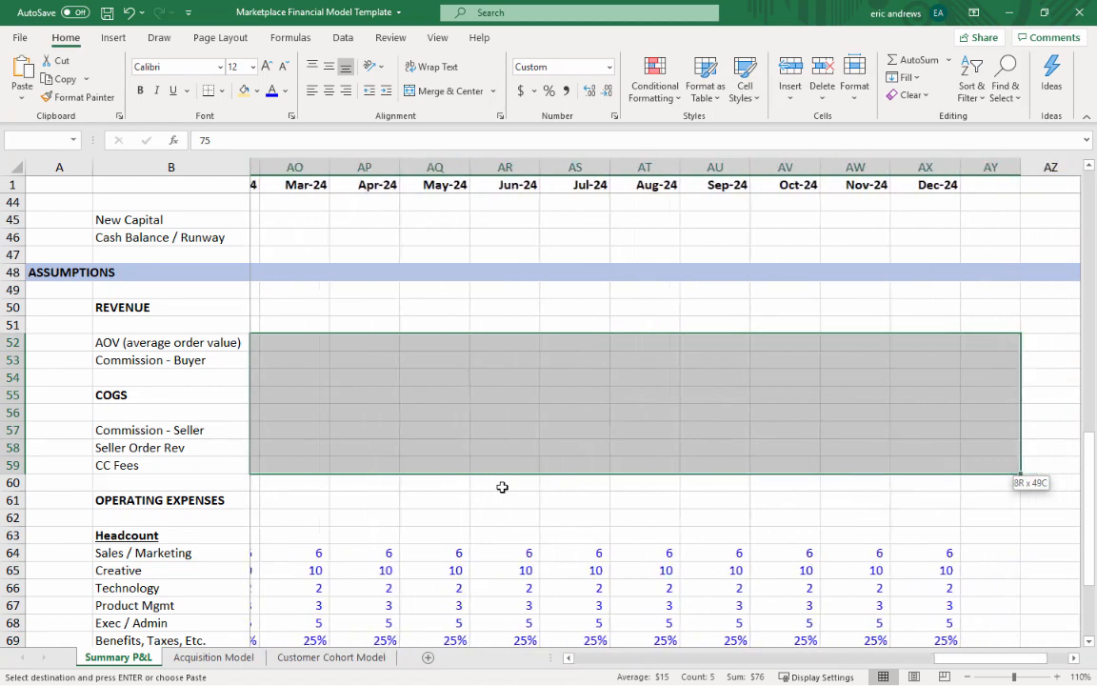
pyautogui.hotkey('ctrl', 'v')
pyautogui.press('Down')
pyautogui.press('Down')
pyautogui.press('Down')
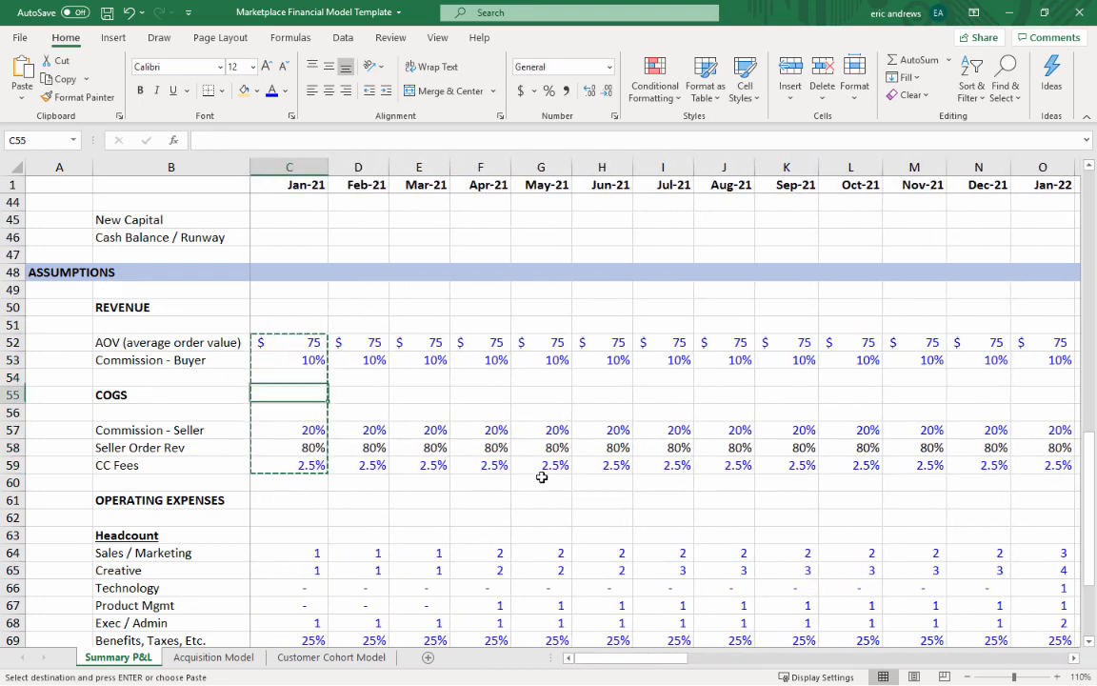
pyautogui.scroll(-4, 502, 453)
pyautogui.scroll(9, 506, 456)
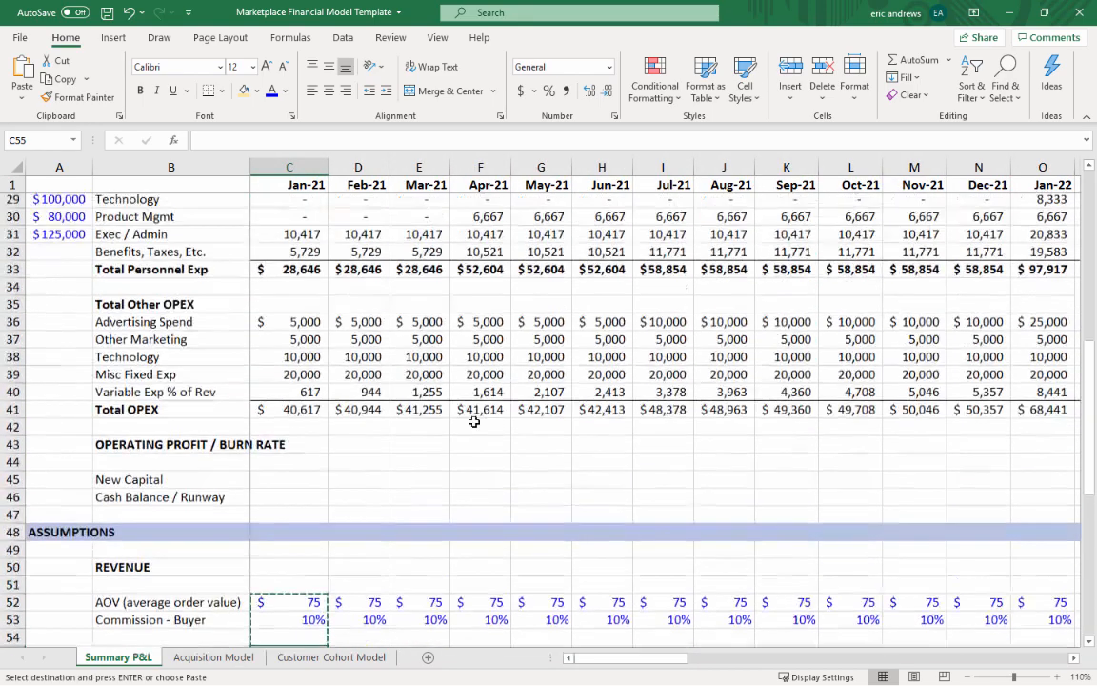
pyautogui.click(295, 448)
pyautogui.write('=')
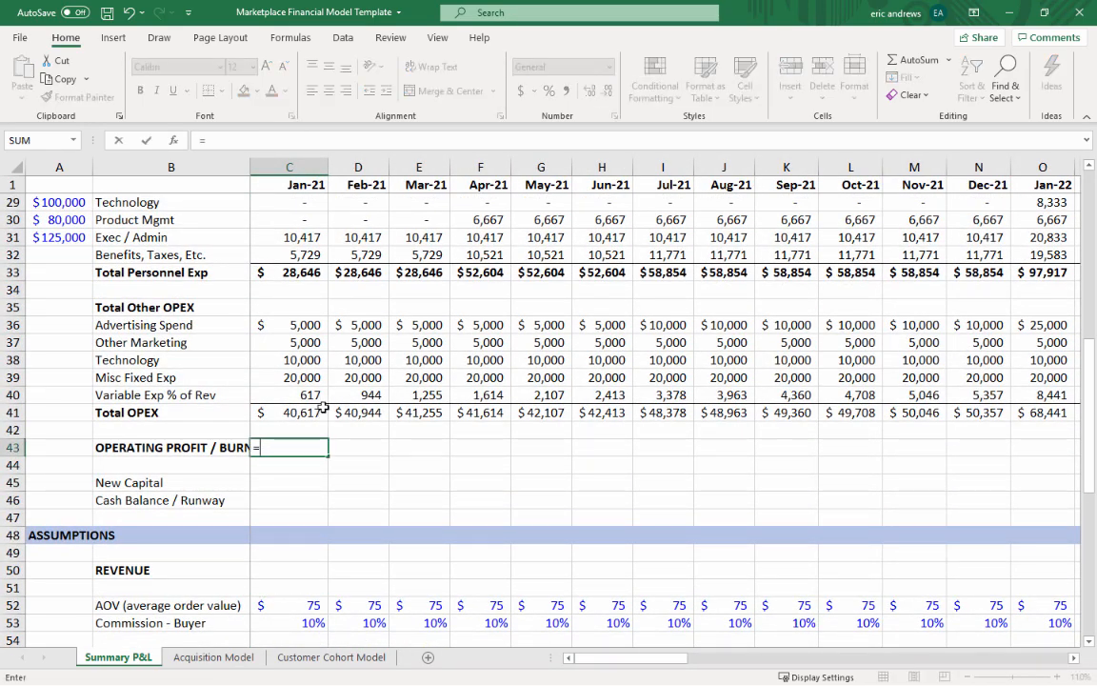
pyautogui.scroll(3, 301, 285)
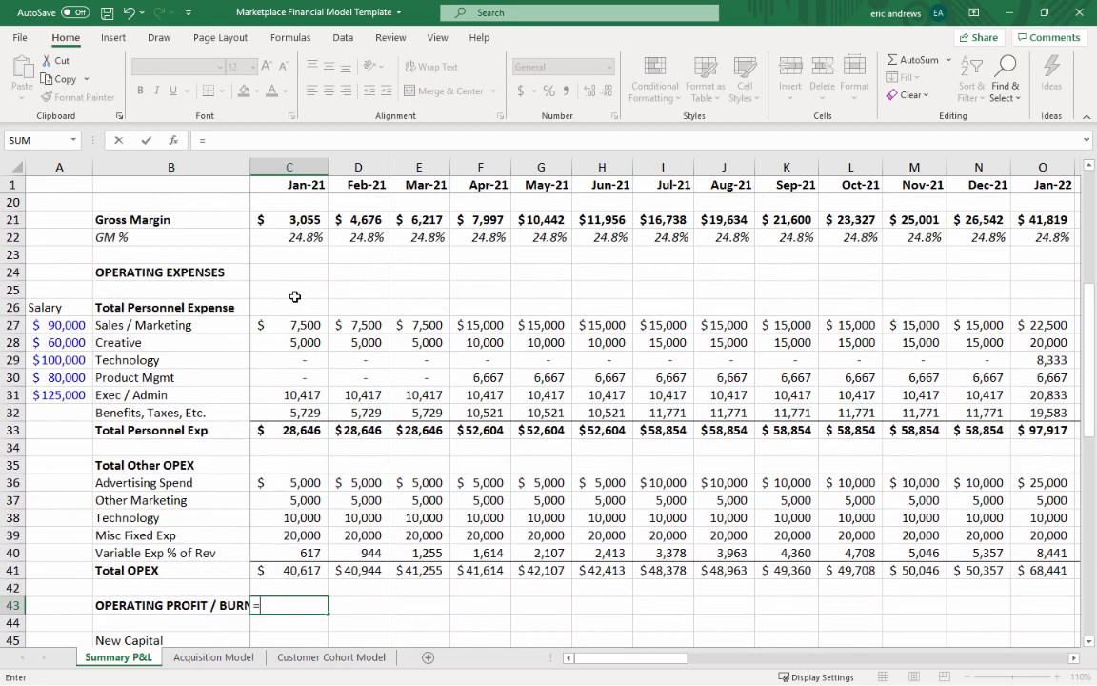
pyautogui.press('Escape')
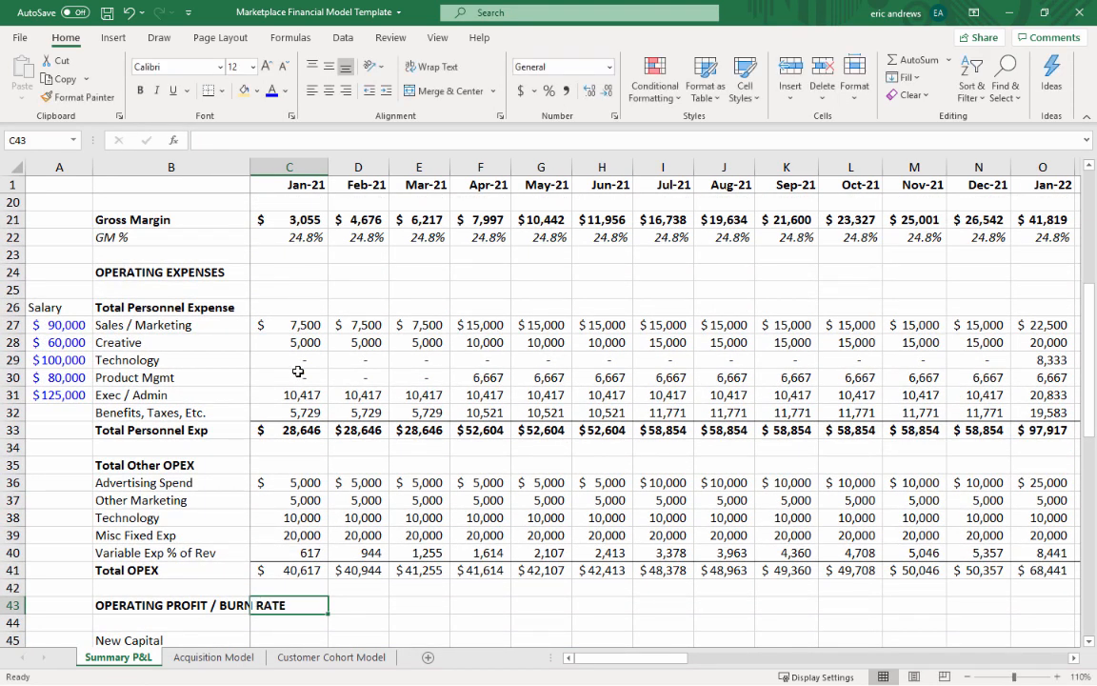
# - Insert two blank rows at row 42, above the OPERATING PROFIT / BURN RATE line
pyautogui.click(13, 588)
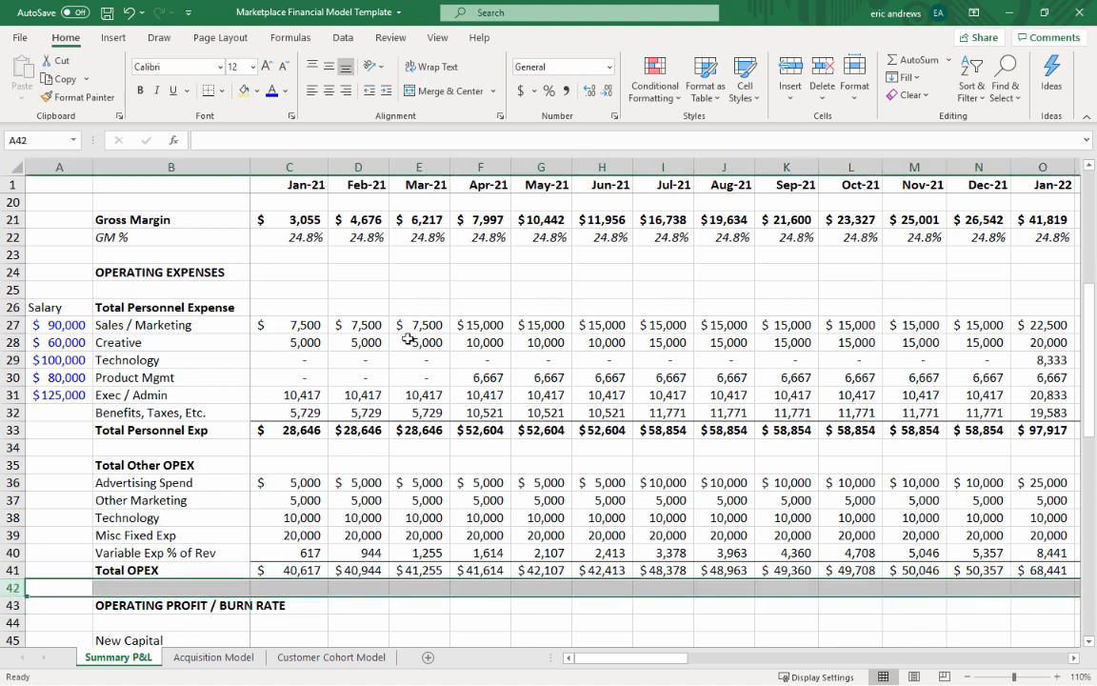
pyautogui.click(787, 86)
pyautogui.click(787, 86)
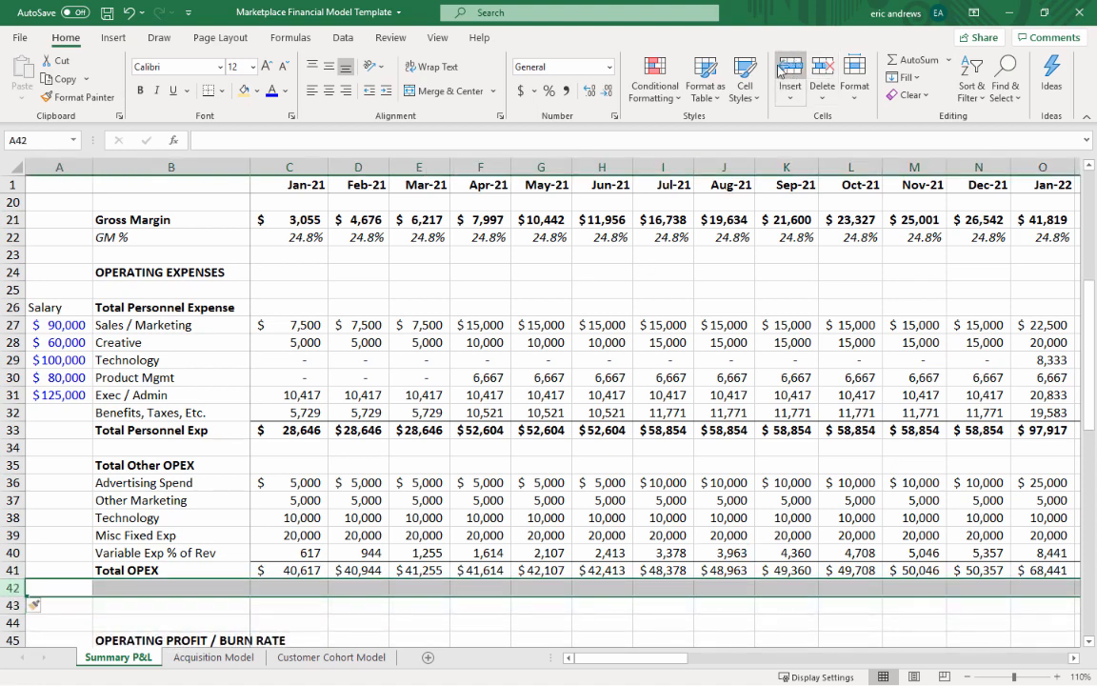
# - Rename the subtotal label in B41 as Other OPEX and add the label Total OPEX in B43
pyautogui.click(132, 572)
pyautogui.write('O')
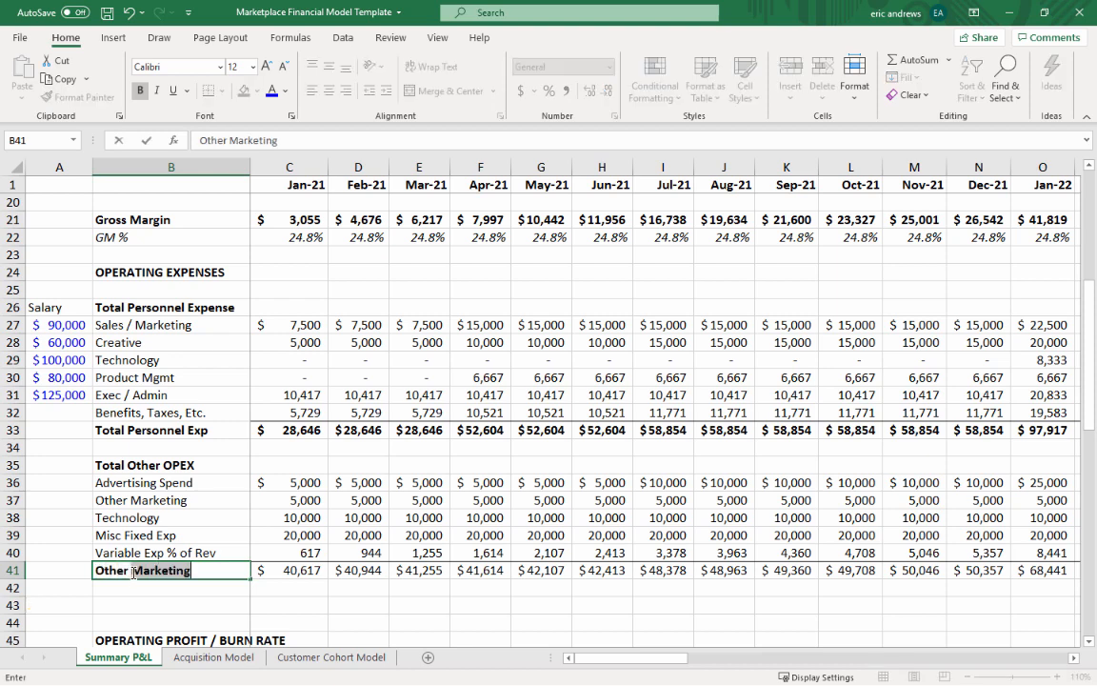
pyautogui.write('ther OPEX')
pyautogui.press('Return')
pyautogui.press('Return')
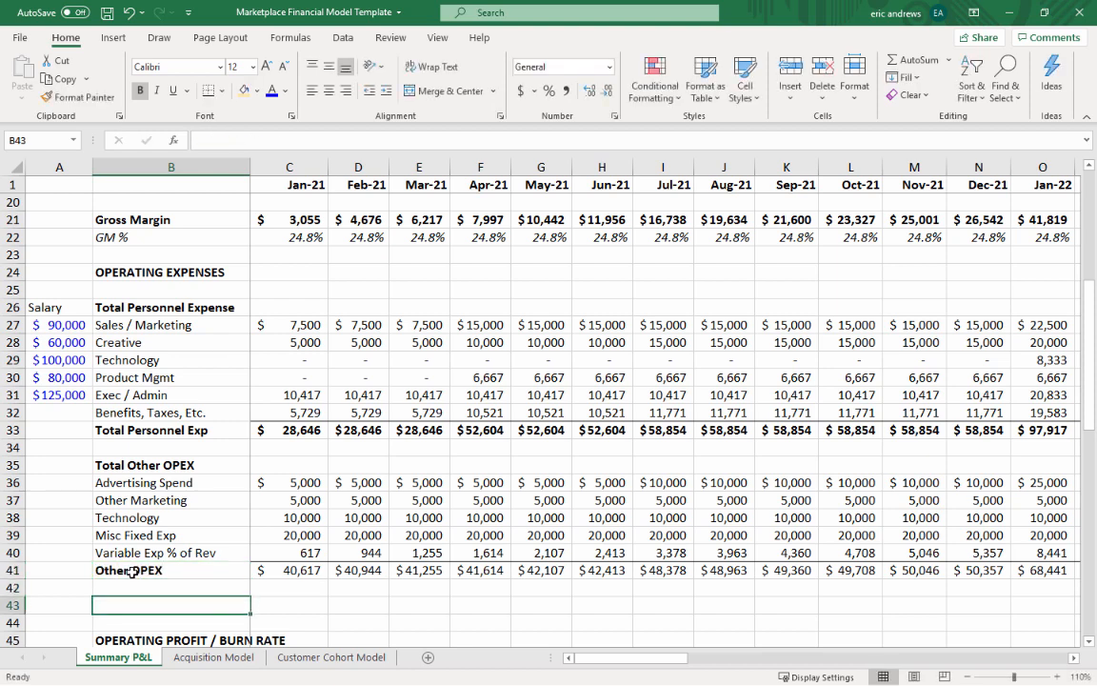
pyautogui.write('Total OPEX')
pyautogui.press('Return')
pyautogui.press('Up')
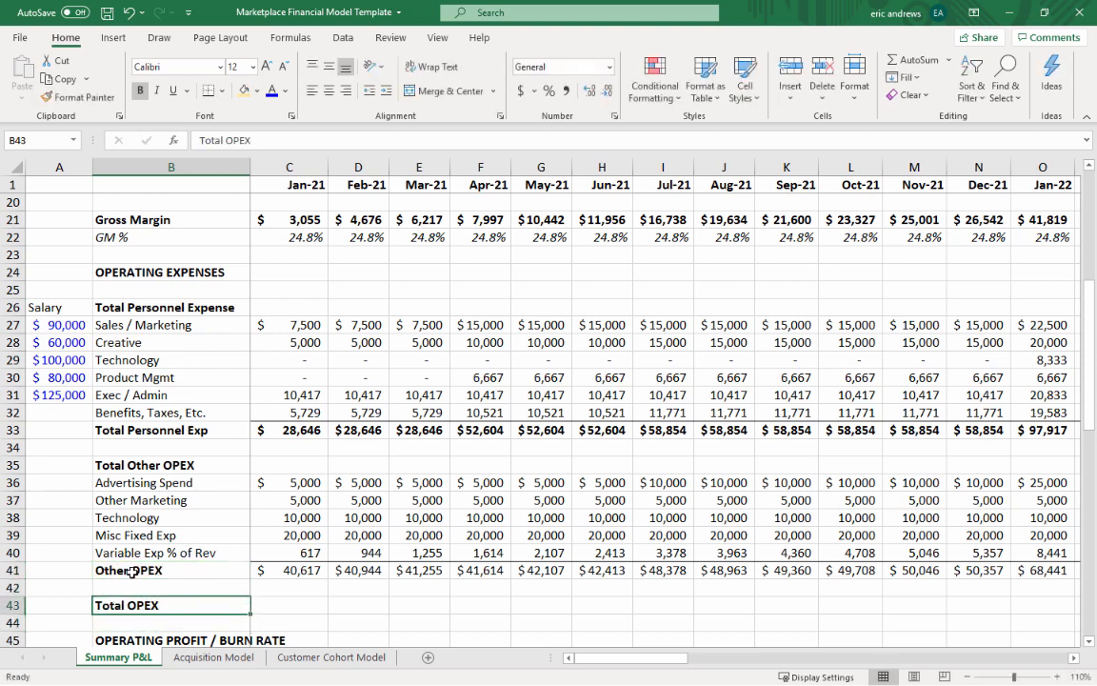
# - Make the whole Other OPEX row 41 bold
pyautogui.press('Right')
pyautogui.press('Up')
pyautogui.press('Up')
pyautogui.hotkey('shift', 'space')
pyautogui.press('Down')
pyautogui.press('Down')
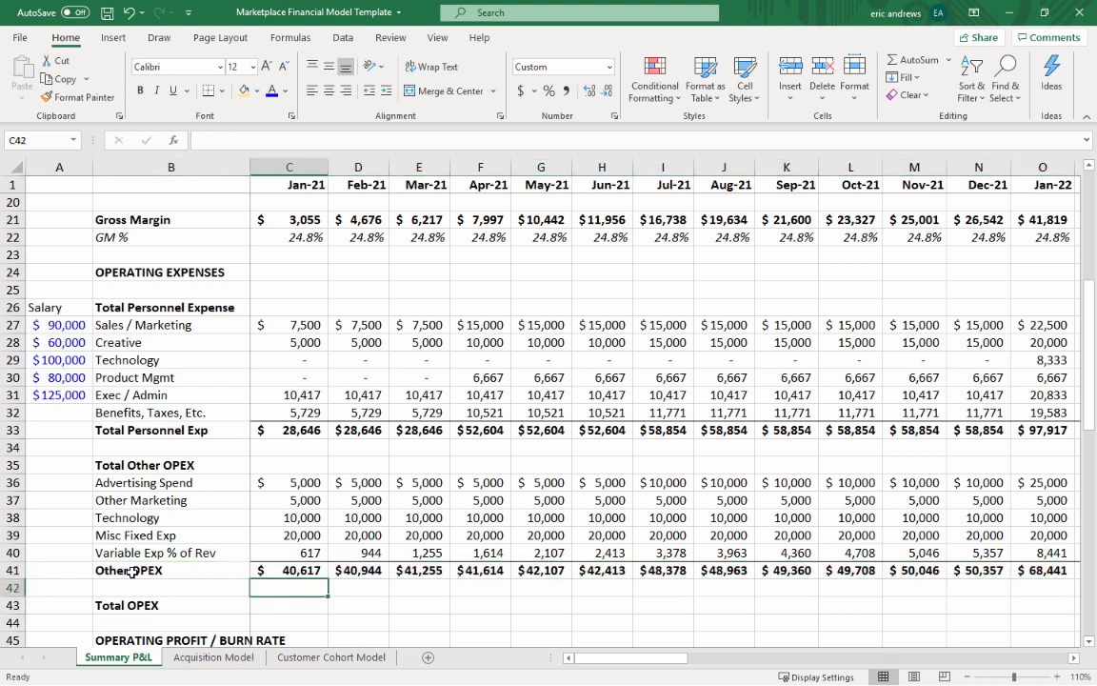
# - Calculate January 2021 Total OPEX in C43 by adding Total Personnel Exp in C33 and Other OPEX in C41
pyautogui.write('=')
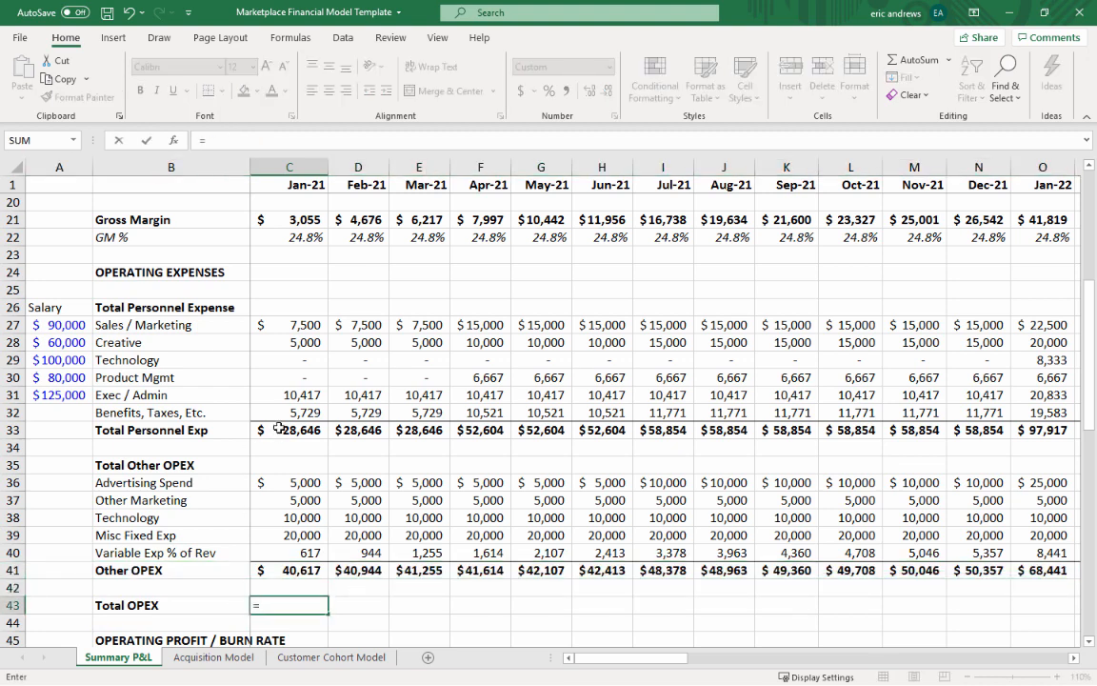
pyautogui.click(279, 429)
pyautogui.write('+')
pyautogui.click(272, 568)
pyautogui.press('Return')
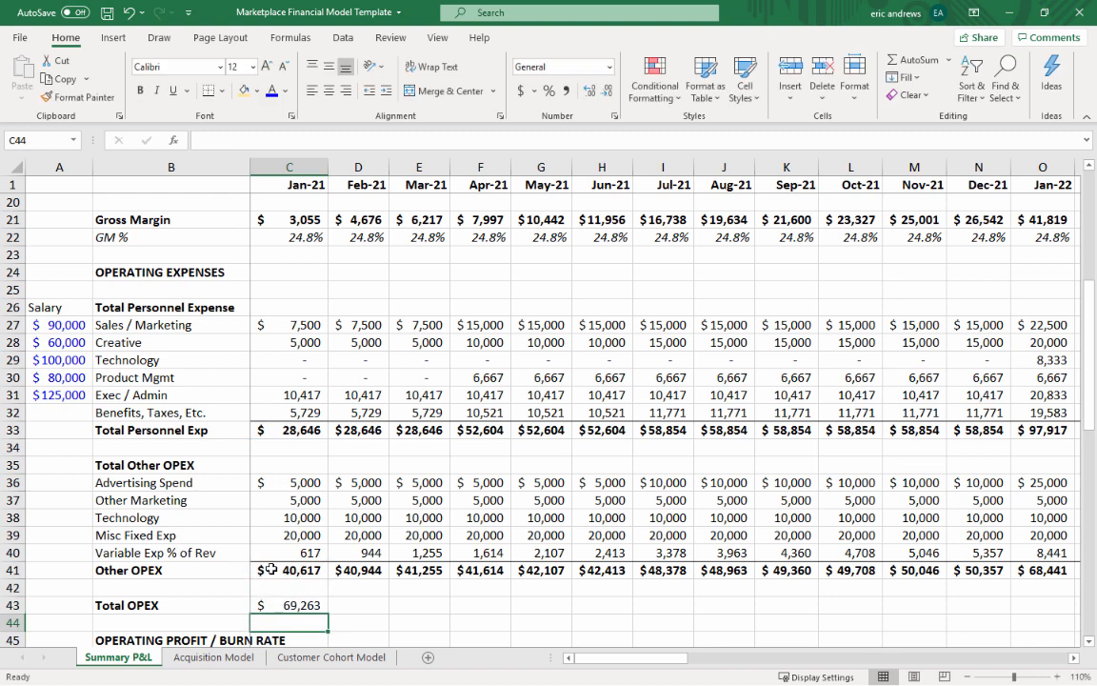
# - Make the whole Total OPEX row 43 bold
pyautogui.scroll(-1, 370, 514)
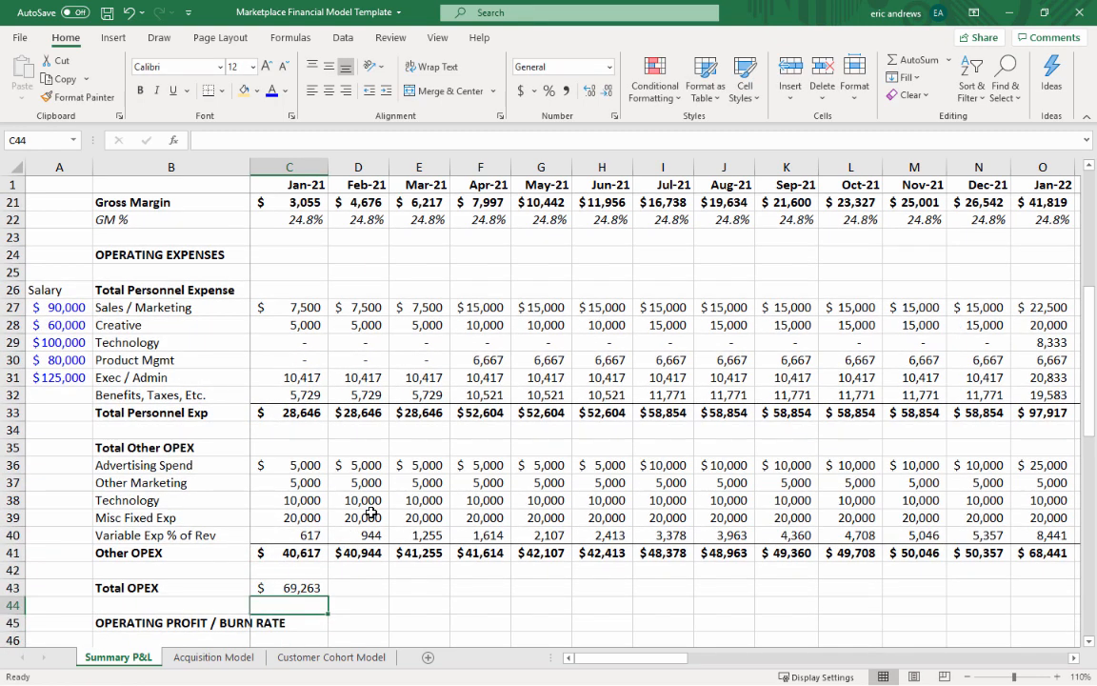
pyautogui.press('Up')
pyautogui.hotkey('shift', 'space')
pyautogui.hotkey('ctrl', 'b')
pyautogui.press('Down')
pyautogui.press('Down')
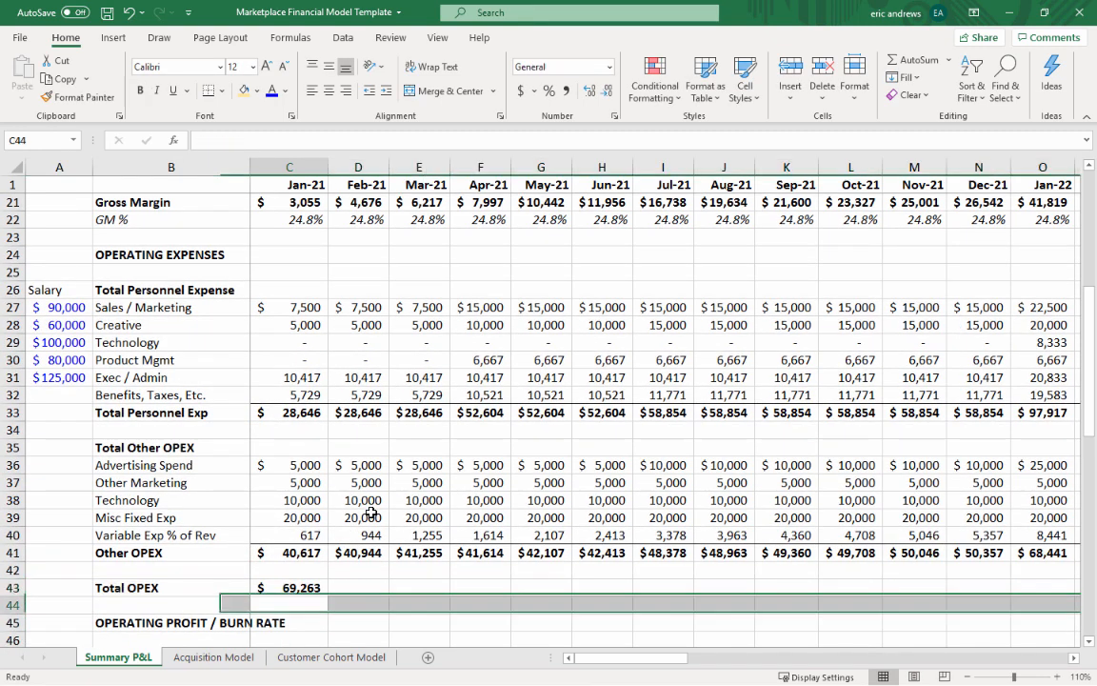
# - Calculate January 2021 operating profit in C45 as gross margin minus Total OPEX, using =C21-C43
pyautogui.scroll(-1, 381, 492)
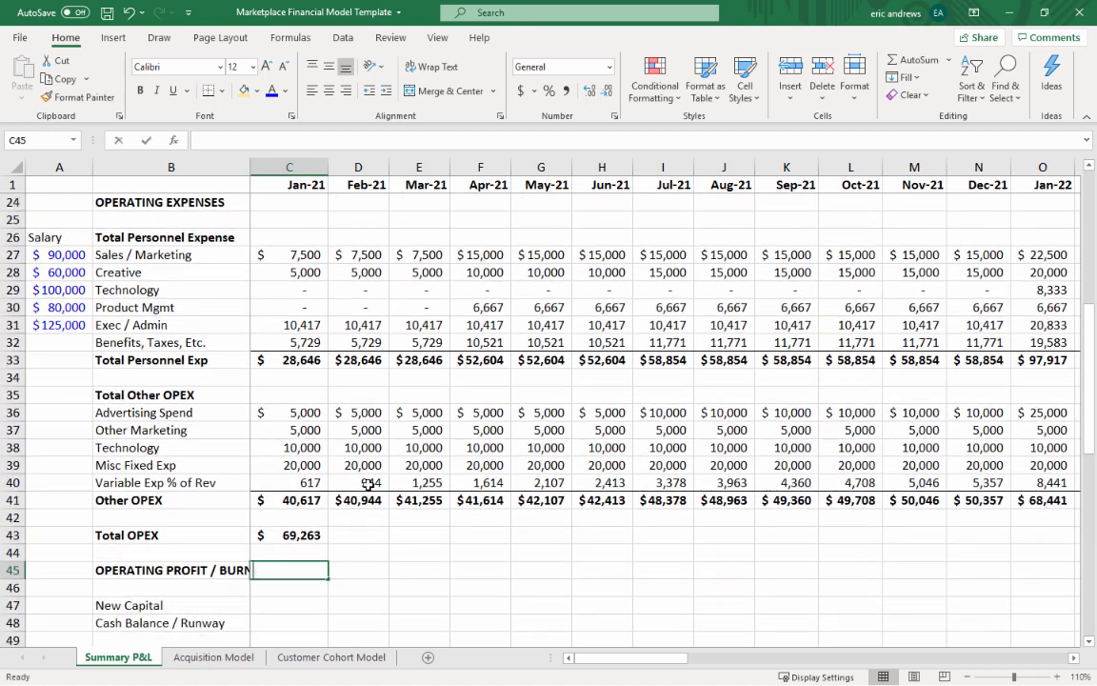
pyautogui.write('=')
pyautogui.scroll(2, 362, 488)
pyautogui.scroll(2, 363, 487)
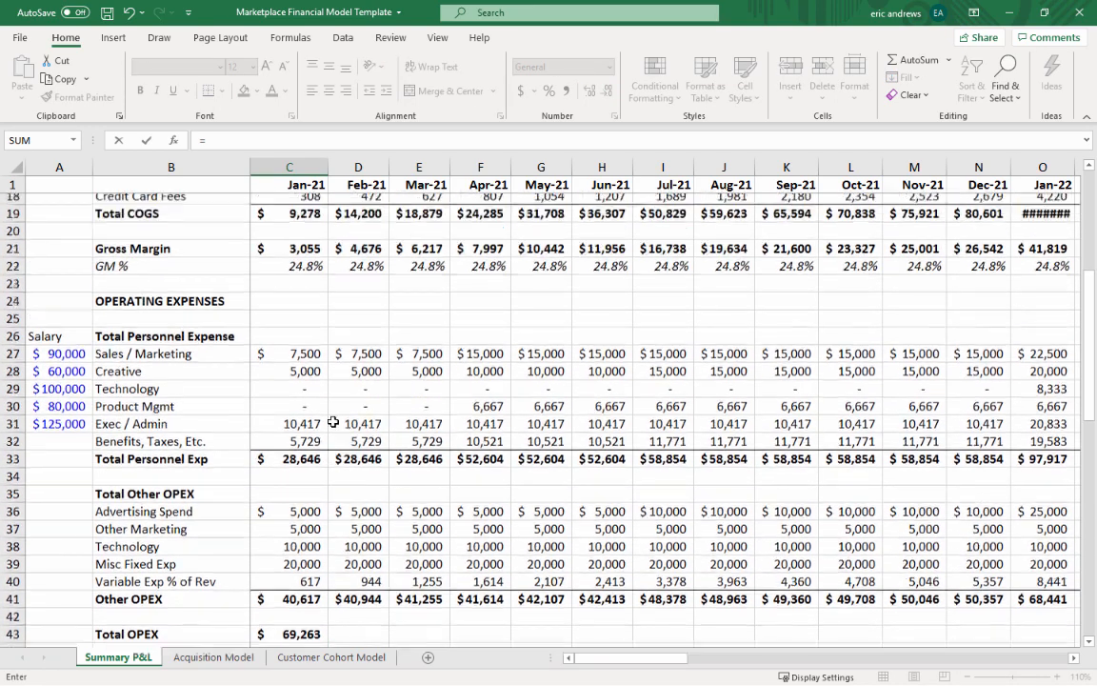
pyautogui.click(286, 306)
pyautogui.write('-')
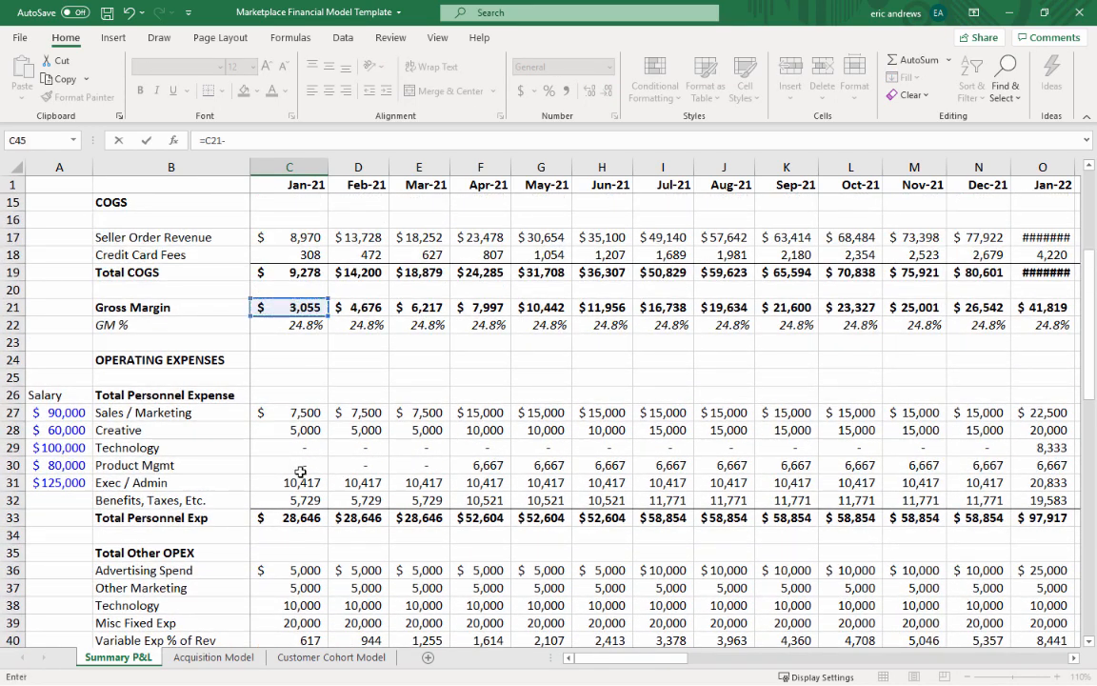
pyautogui.scroll(-4, 293, 474)
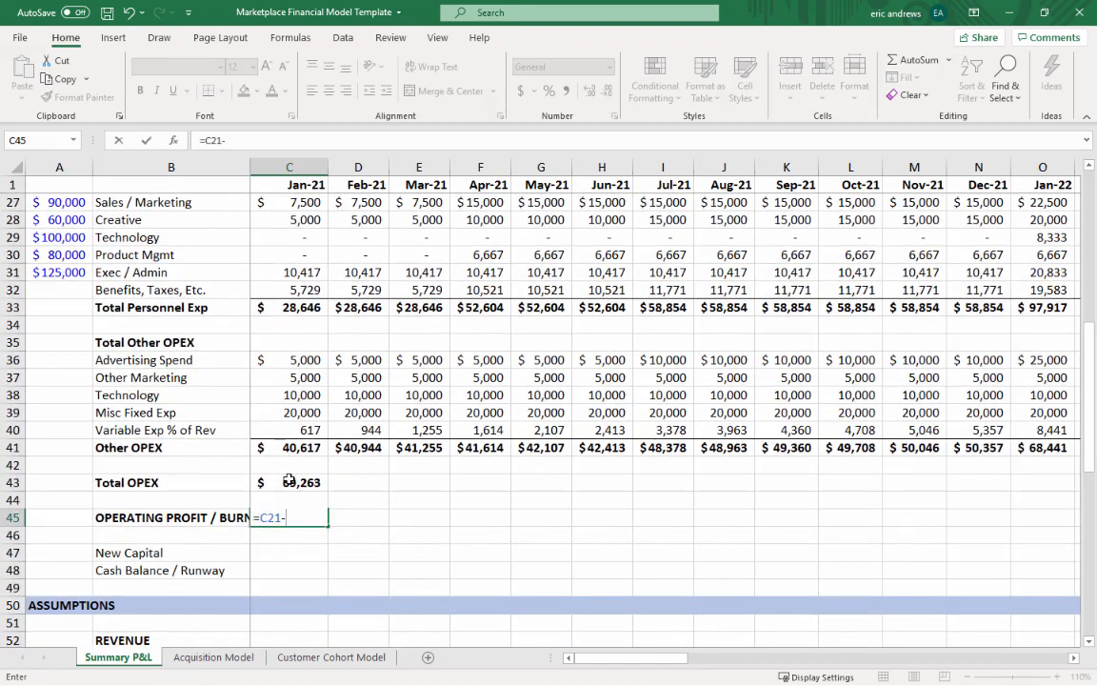
pyautogui.click(288, 481)
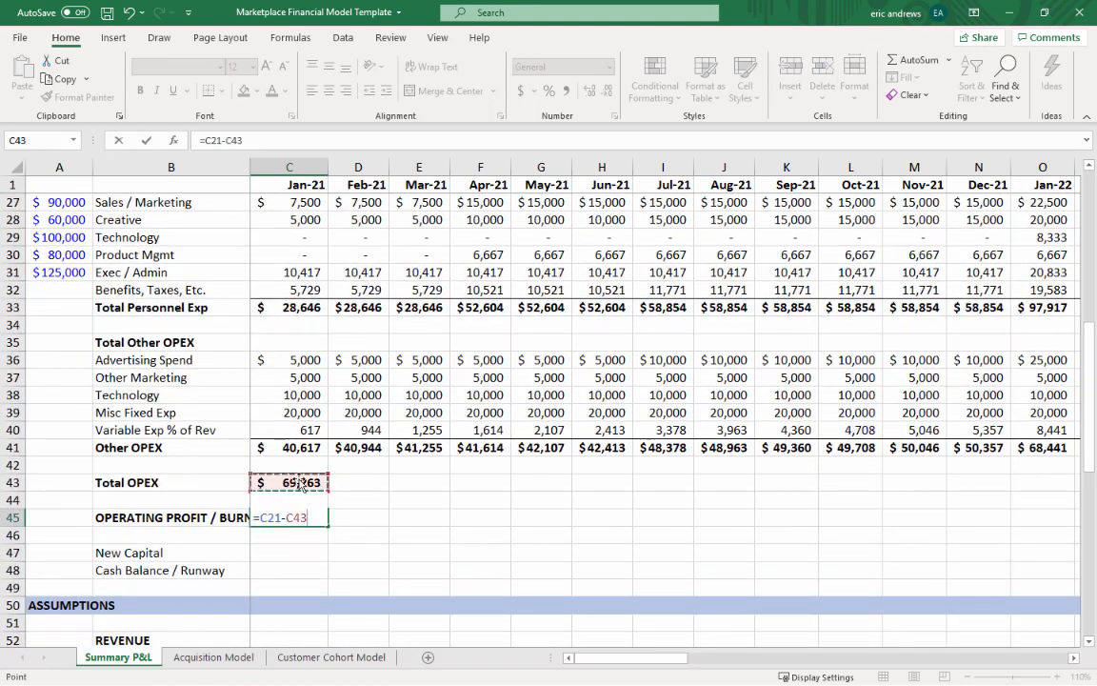
pyautogui.hotkey('ctrl', 'Return')
# - Format the January 2021 operating profit in C45 as accounting dollars without decimals and make it bold
pyautogui.scroll(-1, 360, 422)
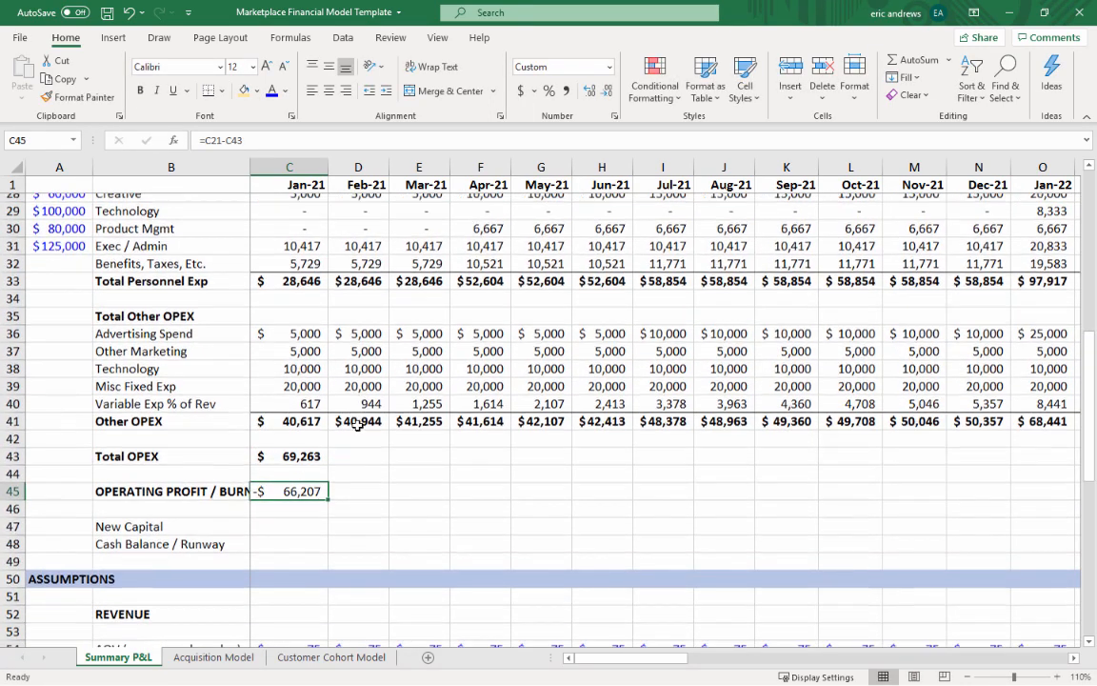
pyautogui.click(523, 95)
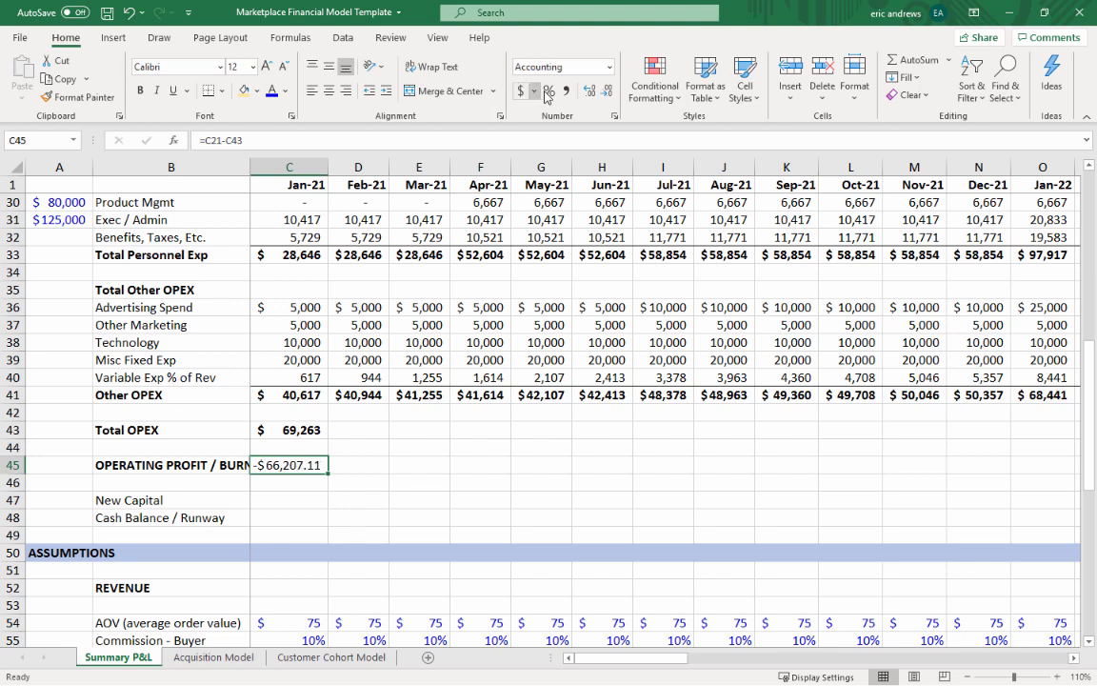
pyautogui.click(607, 92)
pyautogui.click(607, 92)
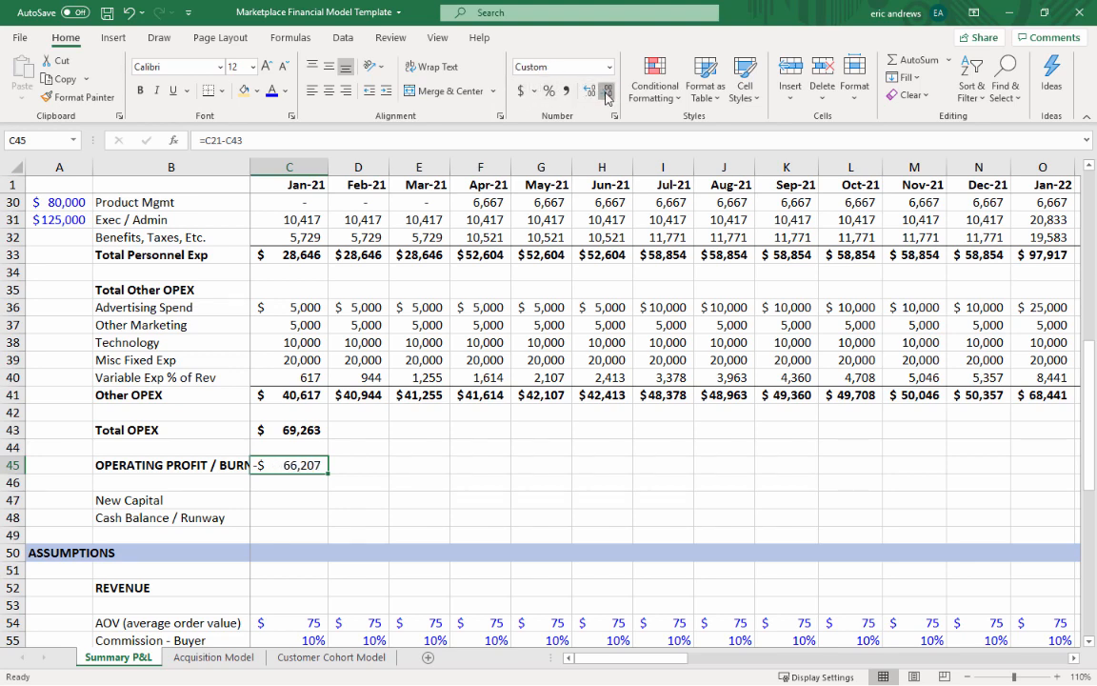
pyautogui.click(142, 92)
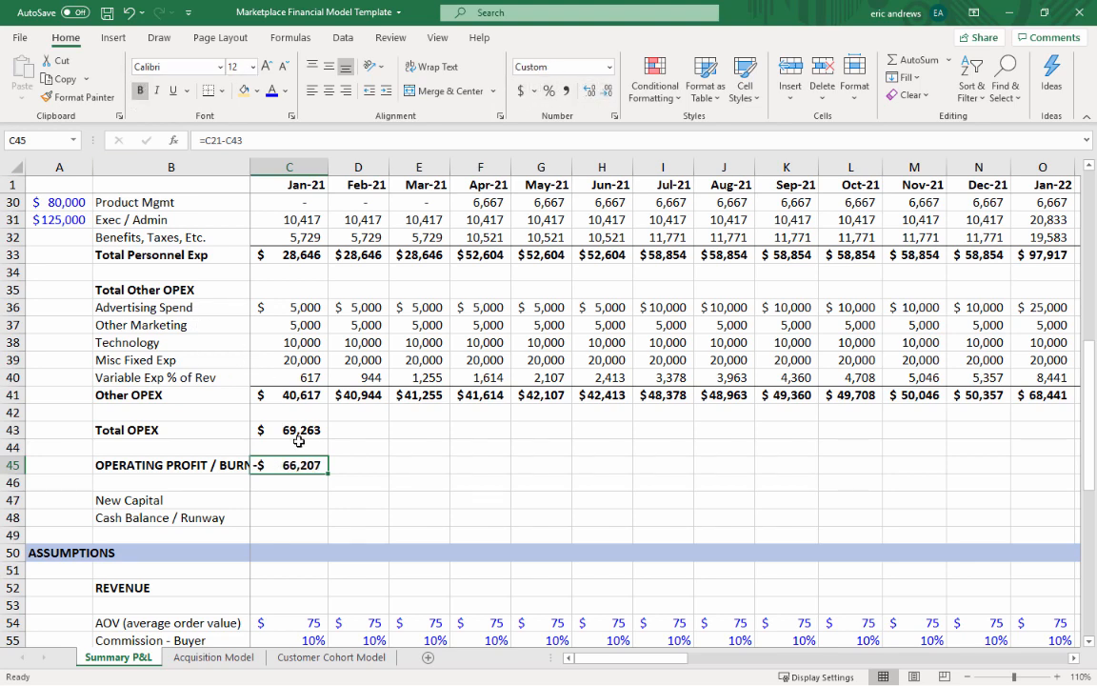
# - Enter 2000000 as the January 2021 New Capital in C47
pyautogui.moveTo(298, 431); pyautogui.dragTo(300, 465)
pyautogui.click(294, 502)
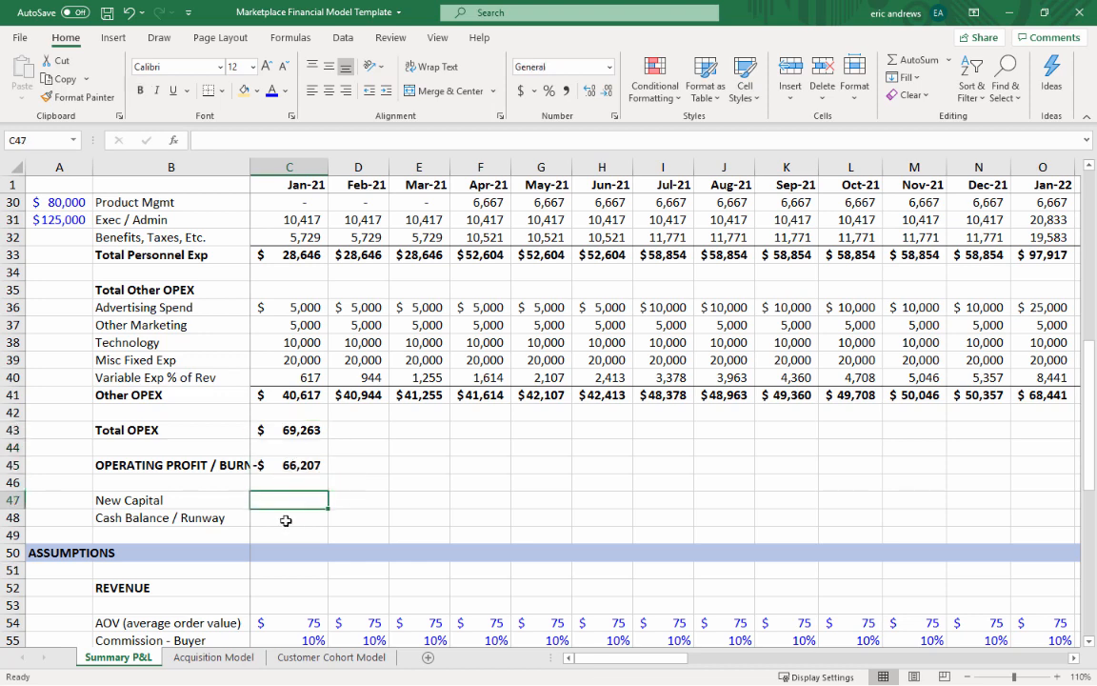
pyautogui.click(286, 517)
pyautogui.click(284, 499)
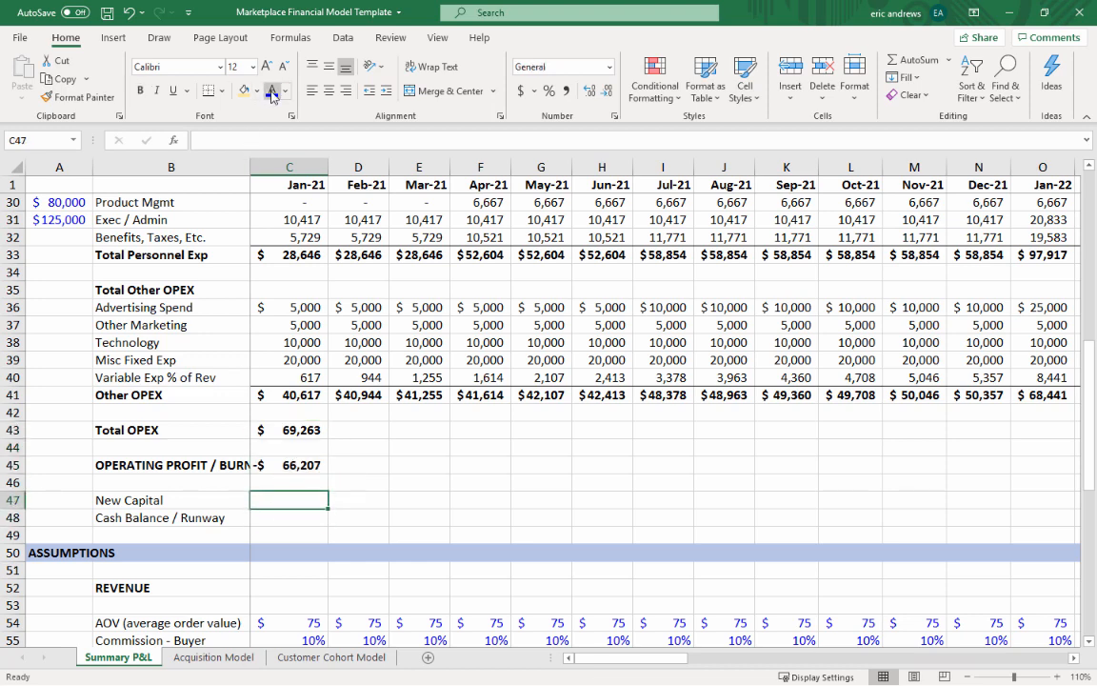
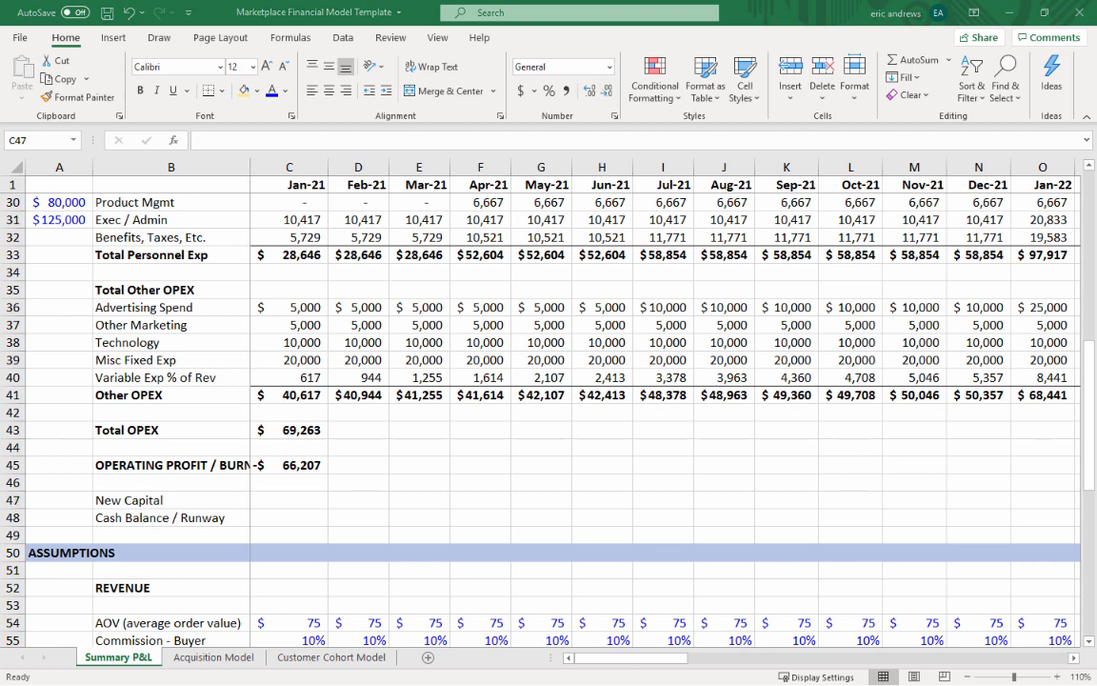
pyautogui.click(288, 494)
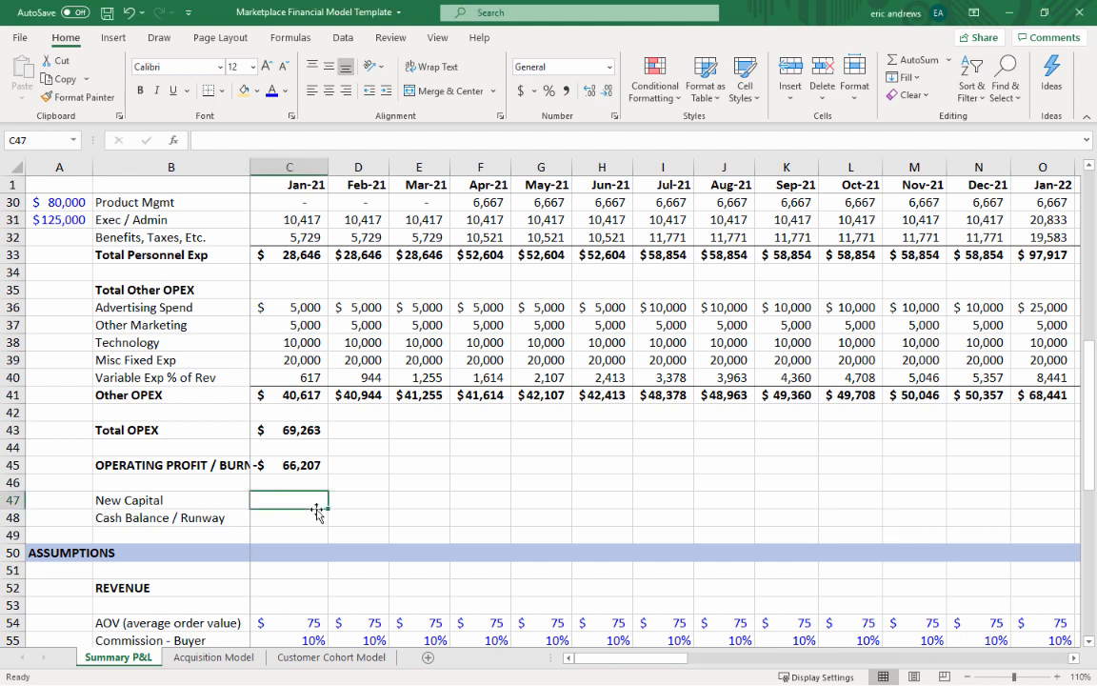
pyautogui.write('2000000')
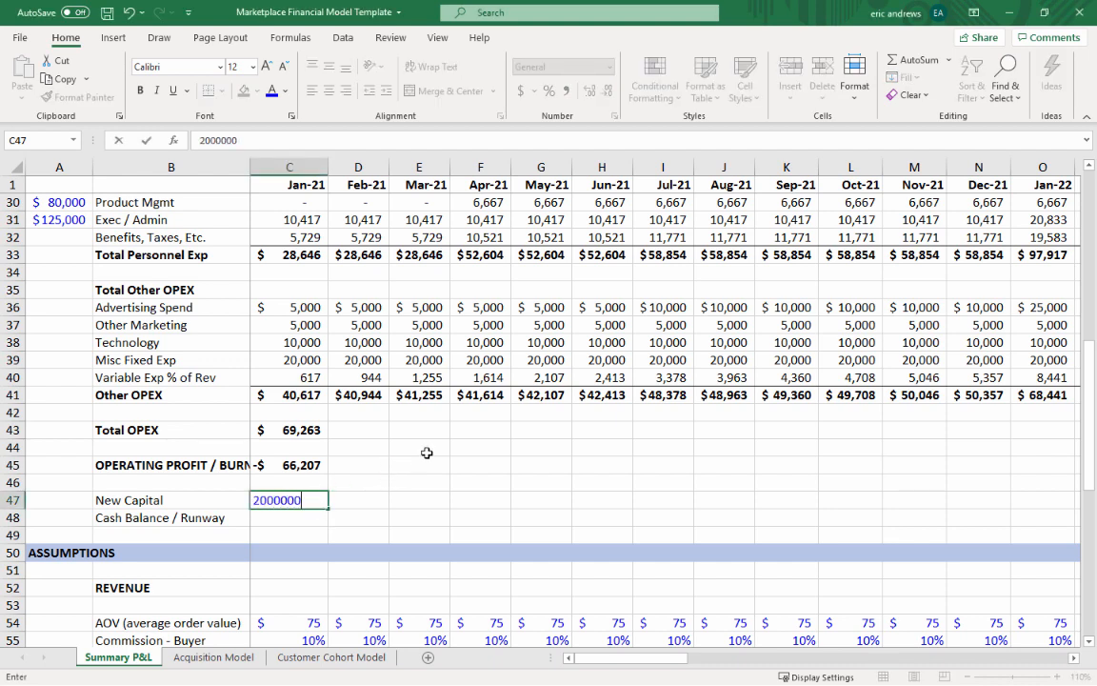
pyautogui.hotkey('ctrl', 'Return')
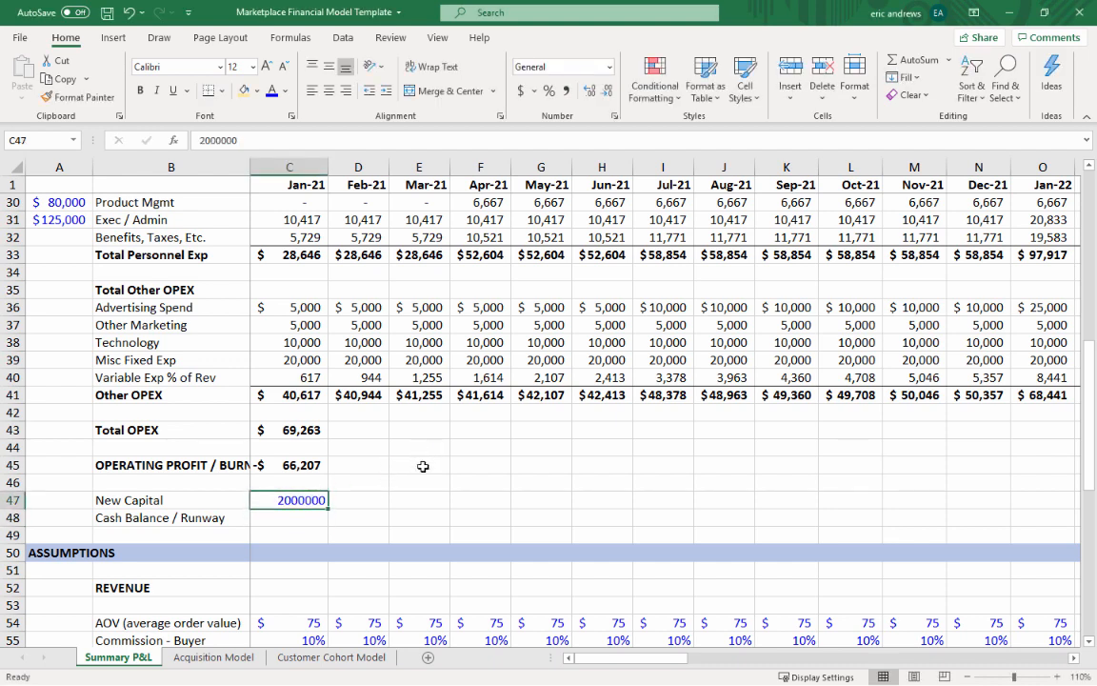
# - Format the New Capital amount in C47 with thousands separators and no decimals, and narrow column C slightly
pyautogui.click(566, 91)
pyautogui.click(606, 93)
pyautogui.click(607, 93)
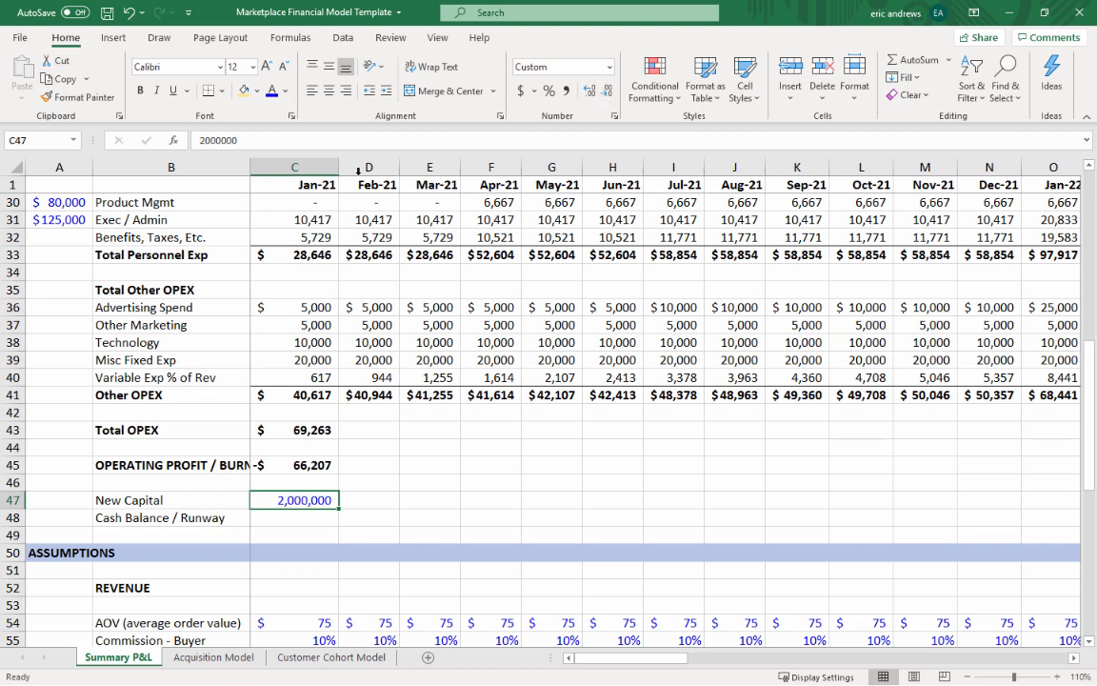
pyautogui.moveTo(337, 168); pyautogui.dragTo(322, 168)
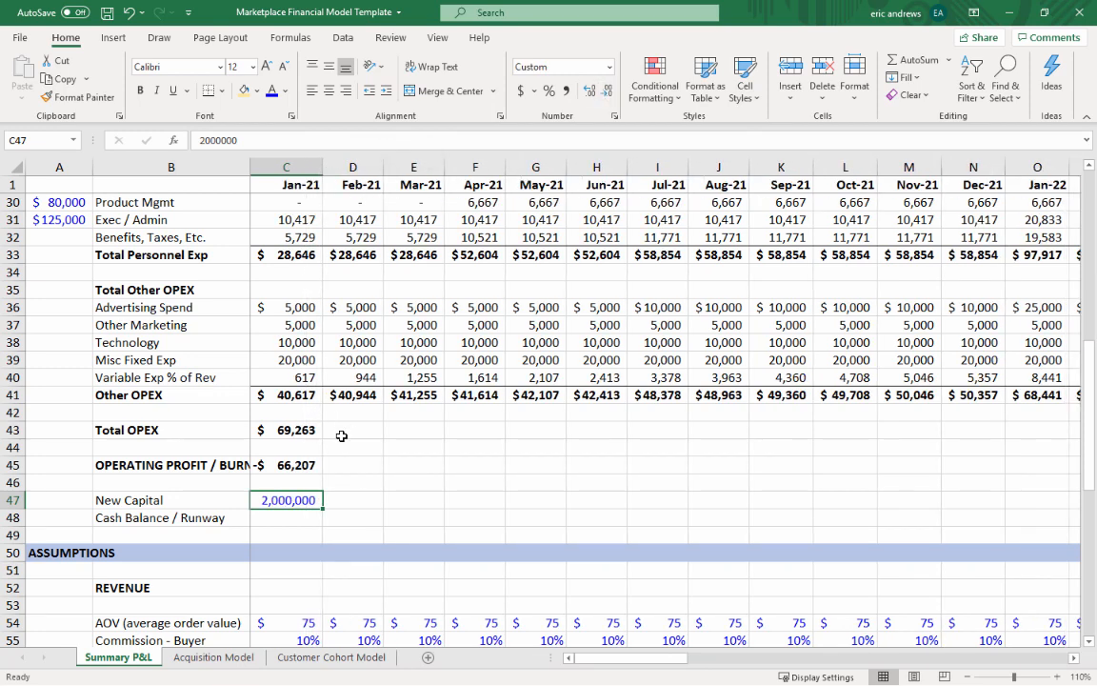
# - Calculate the January 2021 Cash Balance / Runway in C48 as new capital plus operating profit, using =C47+C45
pyautogui.click(293, 513)
pyautogui.write('=')
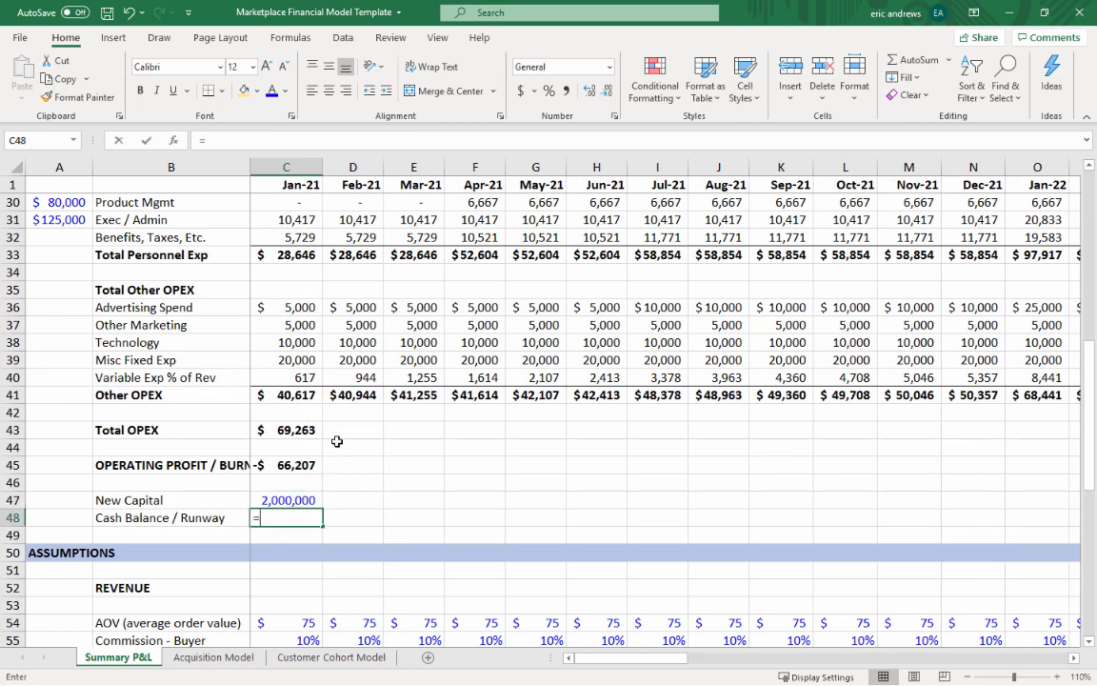
pyautogui.press('Up')
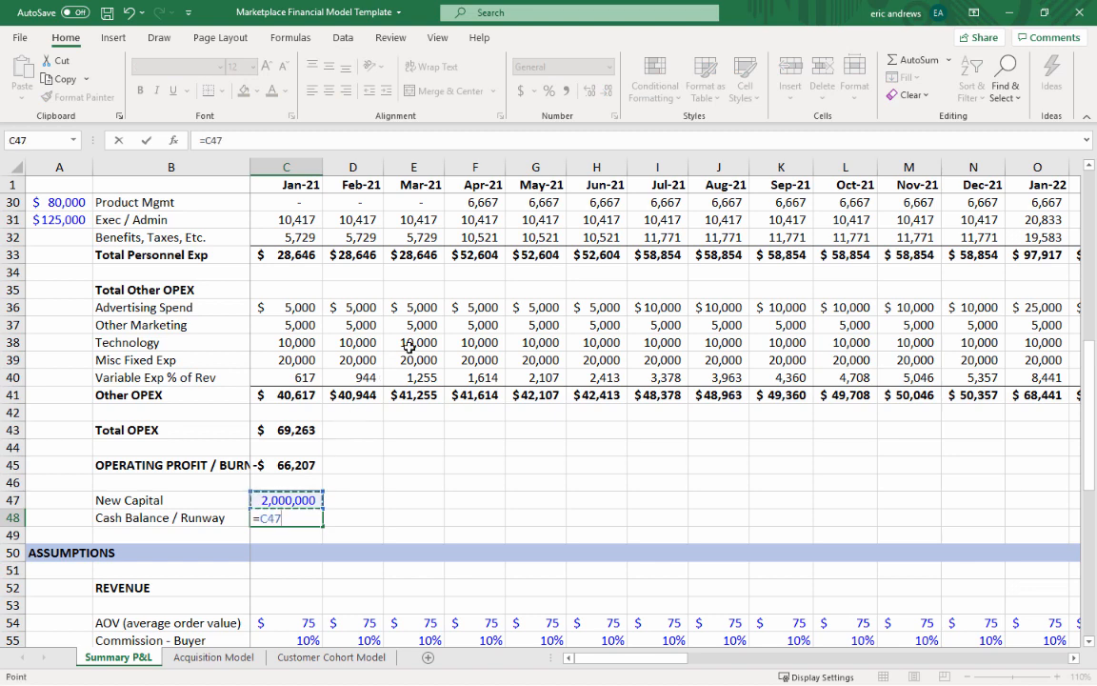
pyautogui.write('+')
pyautogui.click(284, 465)
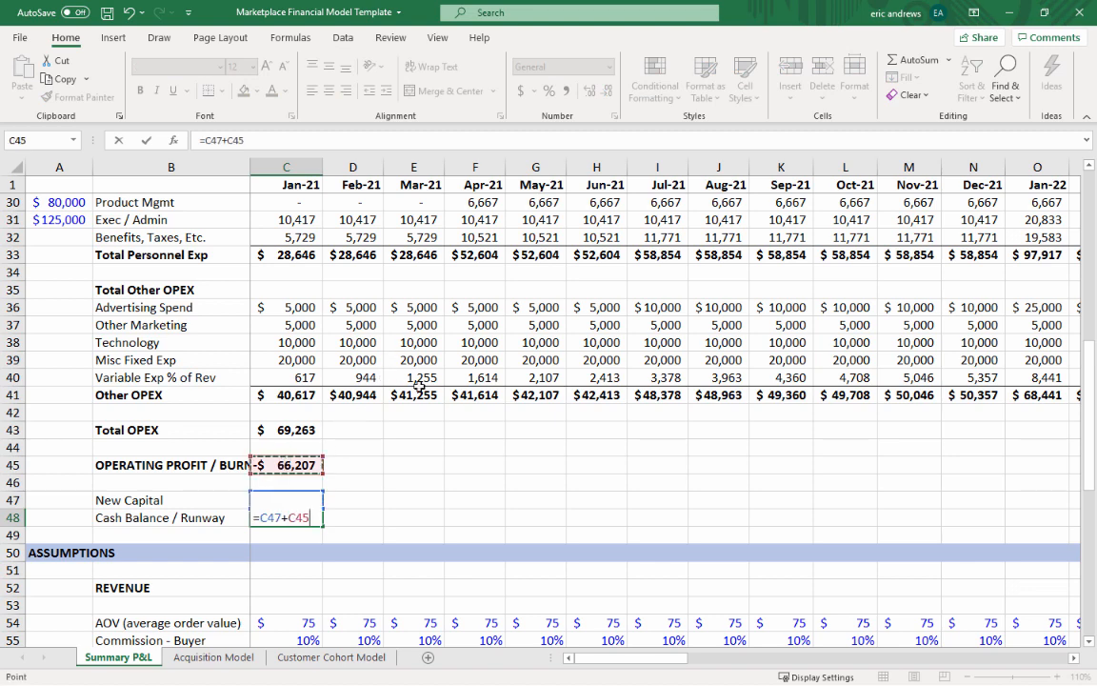
pyautogui.press('Return')
pyautogui.press('Up')
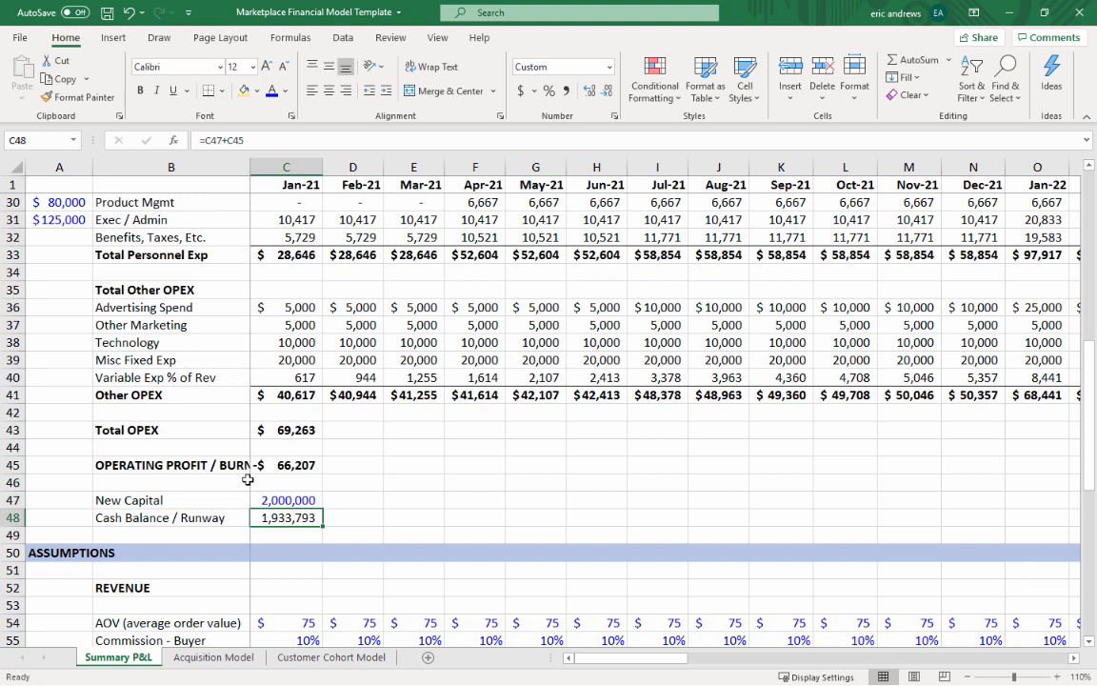
# - Copy the January Total OPEX and operating profit formulas in C43:C45 to February and March 2021 in columns D and E
pyautogui.click(345, 514)
pyautogui.moveTo(285, 430); pyautogui.dragTo(295, 458)
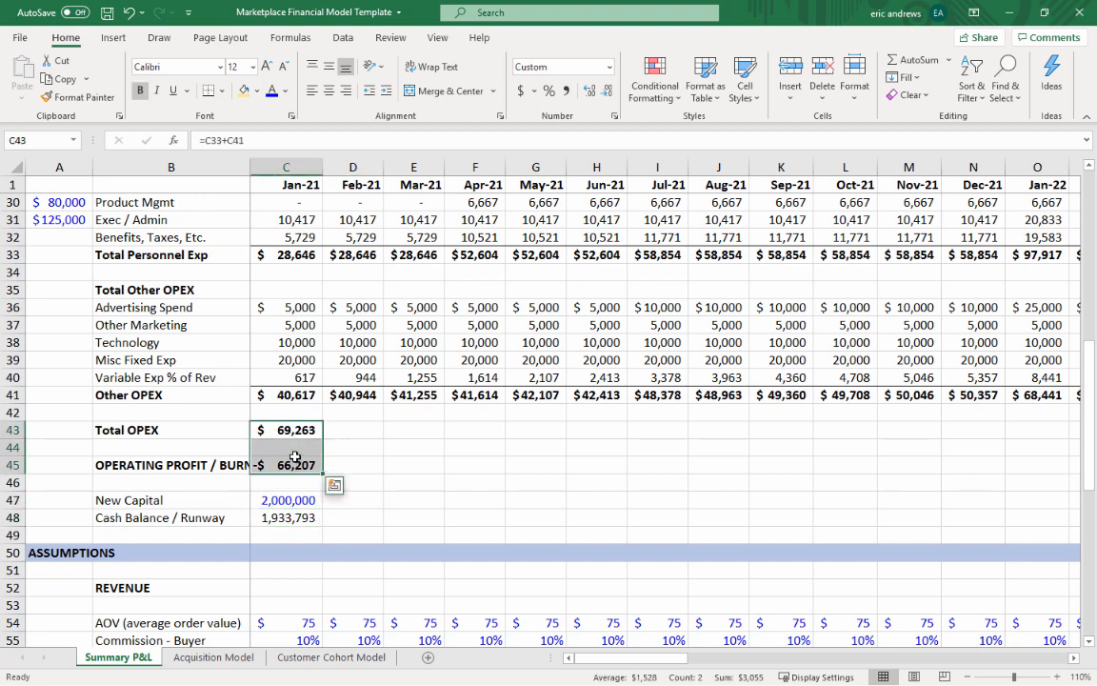
pyautogui.hotkey('ctrl', 'c')
pyautogui.press('Right')
pyautogui.hotkey('shift', 'Right')
pyautogui.hotkey('shift', 'Right')
pyautogui.hotkey('shift', 'Right')
pyautogui.hotkey('shift', 'Right')
pyautogui.hotkey('shift', 'Right')
pyautogui.hotkey('shift', 'Right')
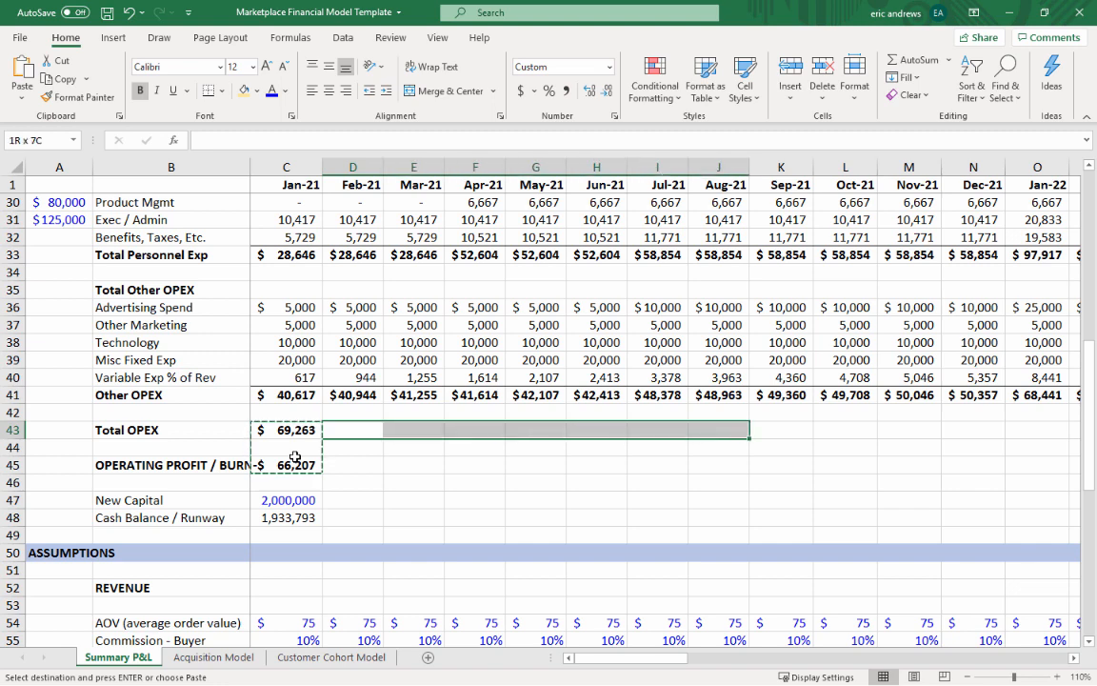
pyautogui.hotkey('shift', 'Left')
pyautogui.hotkey('shift', 'Left')
pyautogui.hotkey('shift', 'Left')
pyautogui.hotkey('shift', 'Left')
pyautogui.hotkey('shift', 'Left')
pyautogui.hotkey('ctrl', 'v')
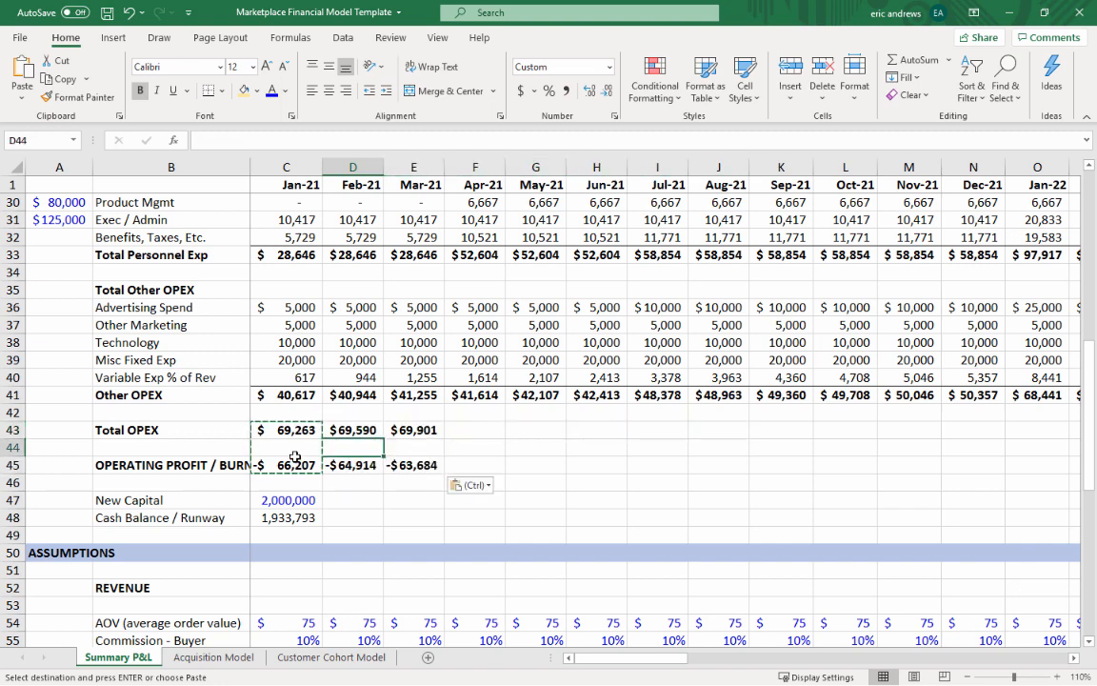
# - Calculate the February 2021 cash balance in D48 from the prior balance, operating profit and new capital, using =C48+D45+D47
pyautogui.press('Down')
pyautogui.press('Down')
pyautogui.press('Down')
pyautogui.press('Down')
pyautogui.press('Down')
pyautogui.write('=')
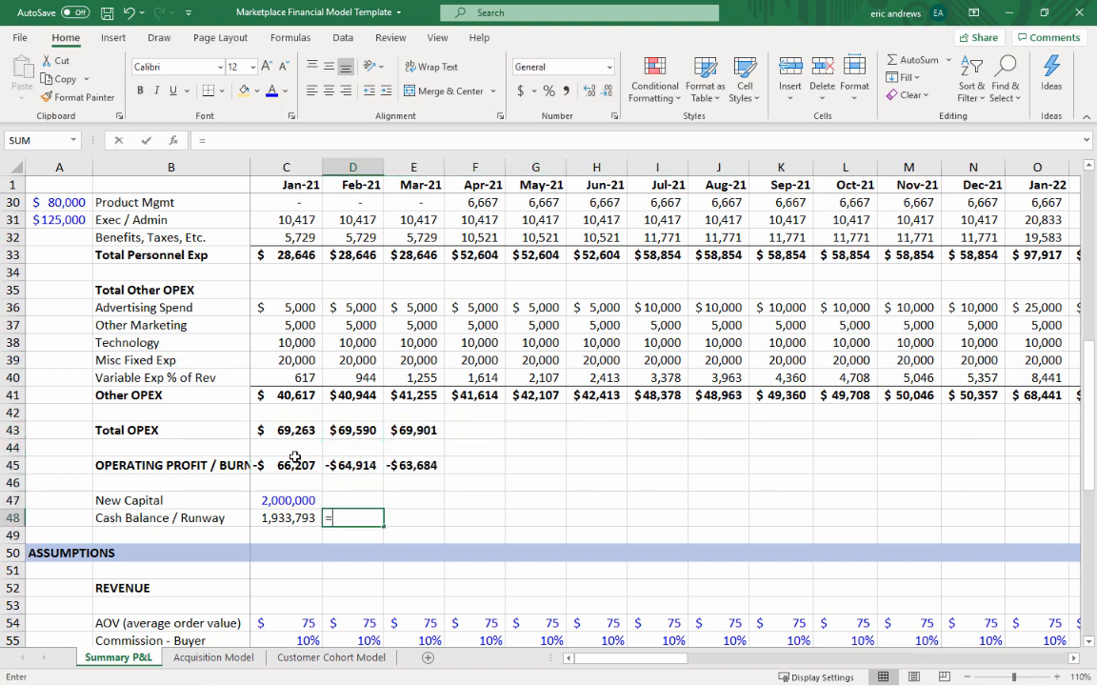
pyautogui.press('Left')
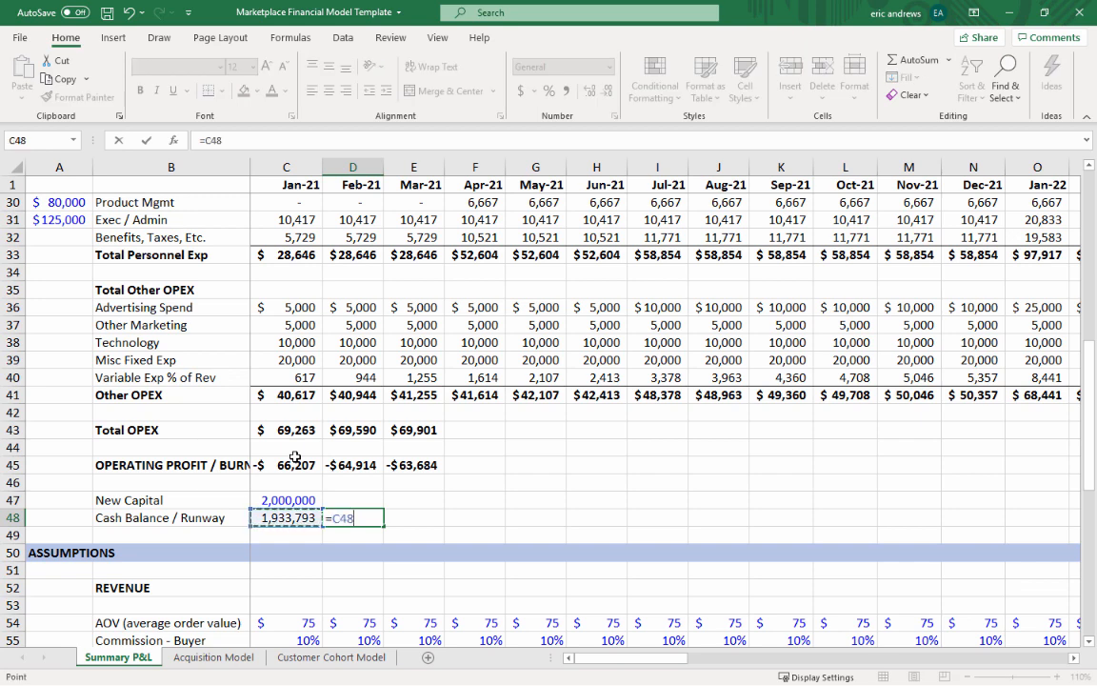
pyautogui.write('+')
pyautogui.press('Up')
pyautogui.press('Up')
pyautogui.press('Up')
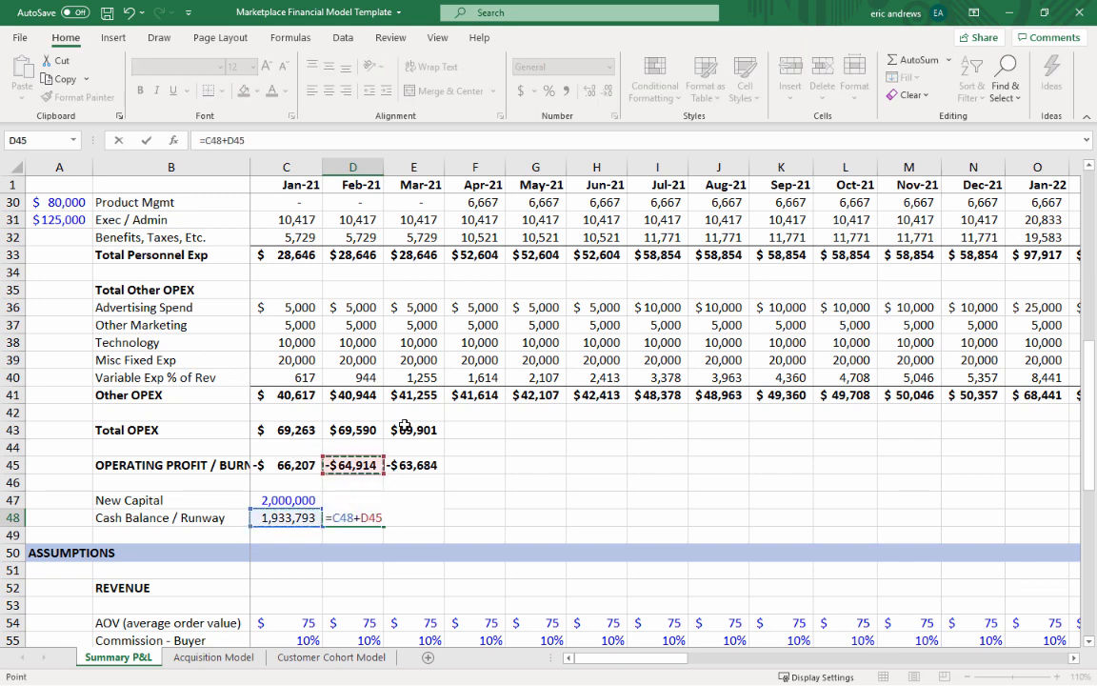
pyautogui.write('+')
pyautogui.press('Up')
pyautogui.hotkey('ctrl', 'Return')
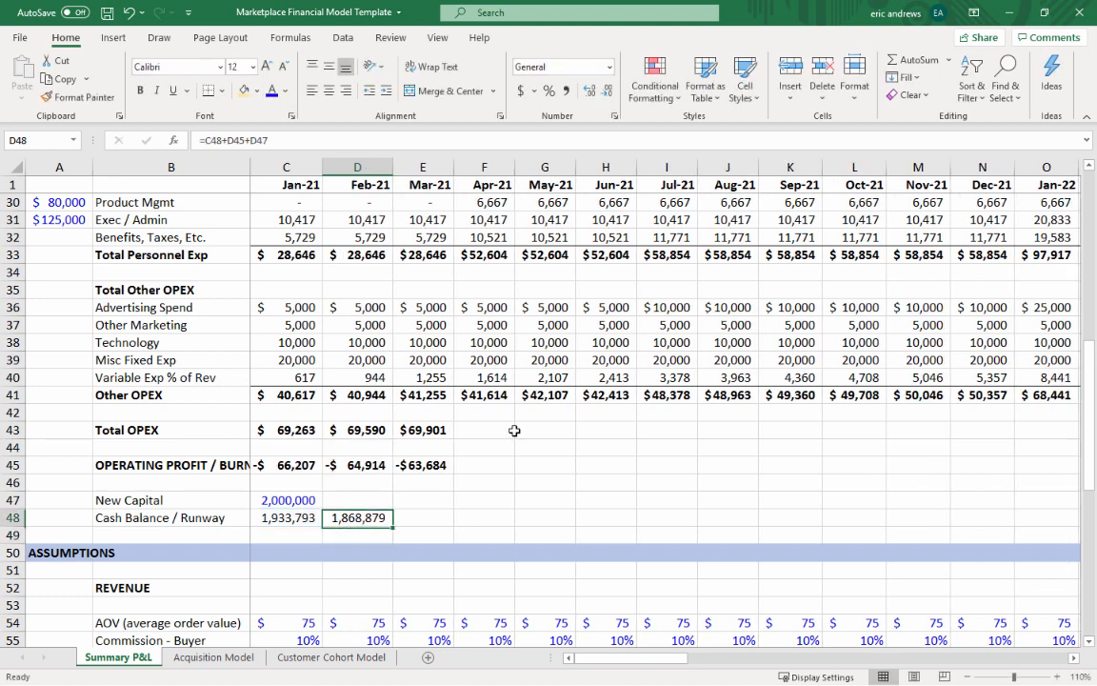
pyautogui.press('Up')
pyautogui.press('Down')
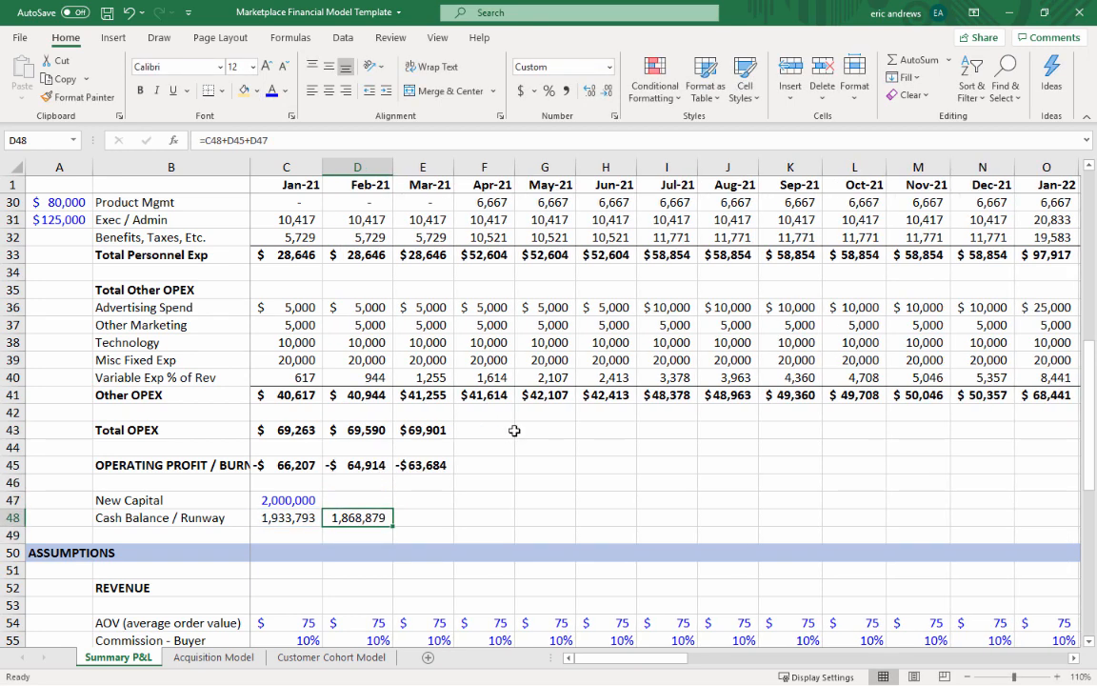
# - Copy the February cash balance formula to March 2021 in E48 and auto-fit column E's width
pyautogui.hotkey('ctrl', 'c')
pyautogui.press('Right')
pyautogui.hotkey('ctrl', 'v')
pyautogui.press('Up')
pyautogui.press('Up')
pyautogui.press('Up')
pyautogui.press('Up')
pyautogui.press('Down')
pyautogui.press('Down')
pyautogui.press('Down')
pyautogui.press('Down')
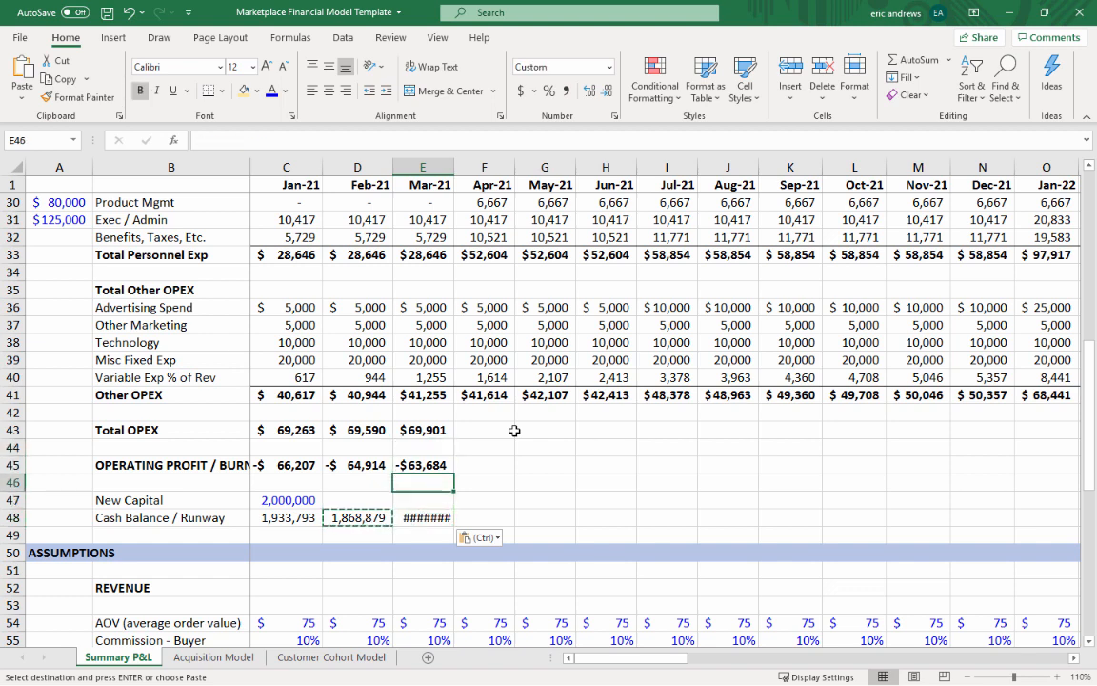
pyautogui.hotkey('alt', 'h')
pyautogui.press('o')
pyautogui.press('i')
# - Copy the March 2021 block E43:E48, from Total OPEX to Cash Balance / Runway, across through December 2024 in column AX
pyautogui.press('Up')
pyautogui.press('Up')
pyautogui.press('Up')
pyautogui.press('Up')
pyautogui.press('Up')
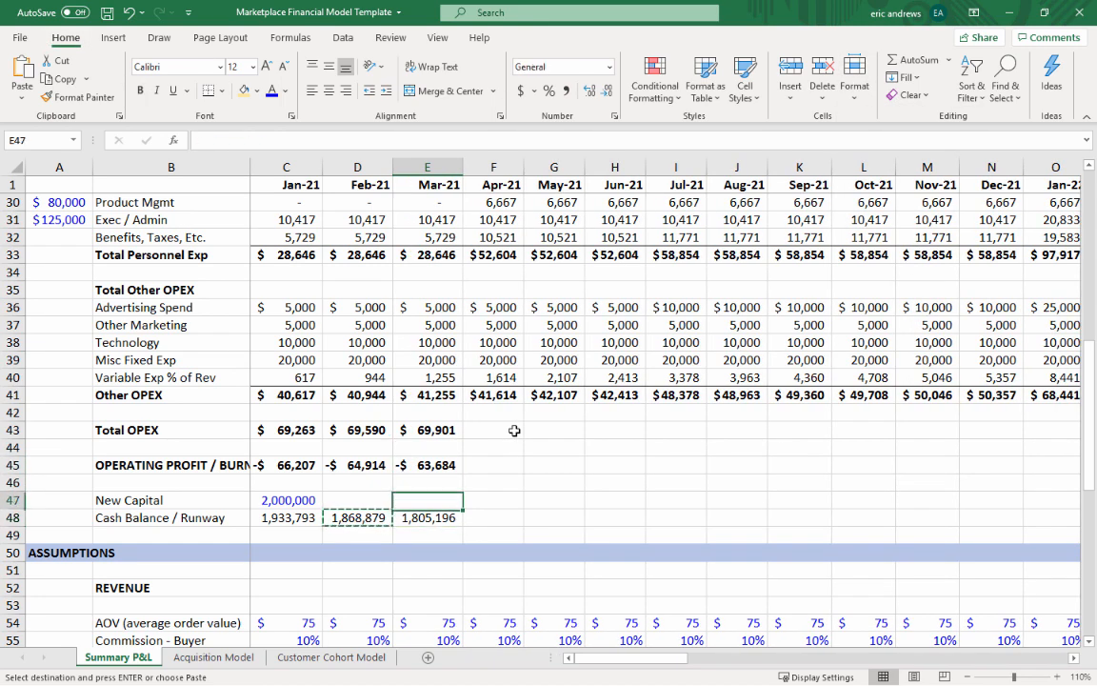
pyautogui.hotkey('shift', 'Down')
pyautogui.hotkey('shift', 'Down')
pyautogui.hotkey('shift', 'Down')
pyautogui.hotkey('shift', 'Down')
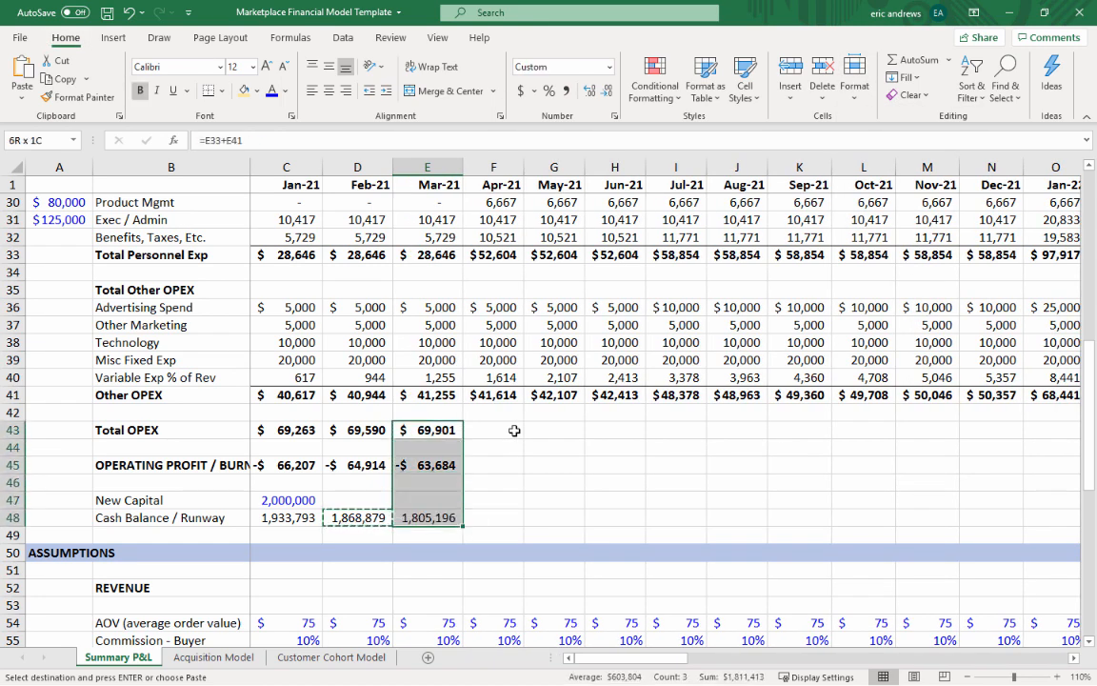
pyautogui.hotkey('shift', 'Down')
pyautogui.hotkey('ctrl', 'c')
pyautogui.hotkey('shift', 'Right')
pyautogui.hotkey('shift', 'Right')
pyautogui.hotkey('shift', 'Right')
pyautogui.hotkey('shift', 'Right')
pyautogui.hotkey('shift', 'Right')
pyautogui.hotkey('shift', 'Right')
pyautogui.hotkey('shift', 'Right')
pyautogui.hotkey('shift', 'Right')
pyautogui.hotkey('shift', 'Right')
pyautogui.hotkey('shift', 'Right')
pyautogui.hotkey('shift', 'Right')
pyautogui.hotkey('shift', 'Right')
pyautogui.hotkey('shift', 'Right')
pyautogui.hotkey('shift', 'Right')
pyautogui.hotkey('shift', 'Right')
pyautogui.hotkey('shift', 'Right')
pyautogui.hotkey('shift', 'Right')
pyautogui.hotkey('shift', 'Right')
pyautogui.hotkey('shift', 'Right')
pyautogui.hotkey('shift', 'Right')
pyautogui.hotkey('shift', 'Right')
pyautogui.hotkey('shift', 'Right')
pyautogui.hotkey('shift', 'Right')
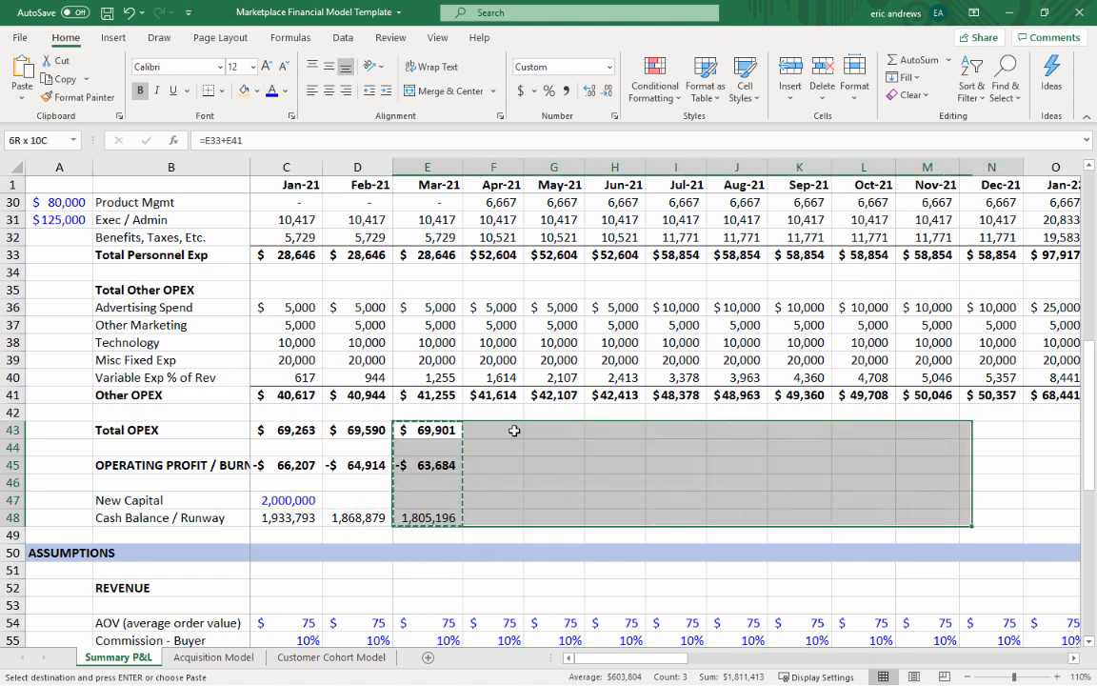
pyautogui.hotkey('shift', 'Right')
pyautogui.hotkey('shift', 'Right')
pyautogui.hotkey('shift', 'Right')
pyautogui.hotkey('shift', 'Right')
pyautogui.hotkey('shift', 'Right')
pyautogui.hotkey('shift', 'Right')
pyautogui.hotkey('shift', 'Right')
pyautogui.hotkey('shift', 'Right')
pyautogui.hotkey('shift', 'Right')
pyautogui.hotkey('shift', 'Right')
pyautogui.hotkey('shift', 'Right')
pyautogui.hotkey('shift', 'Right')
pyautogui.hotkey('shift', 'Right')
pyautogui.hotkey('shift', 'Right')
pyautogui.hotkey('shift', 'Right')
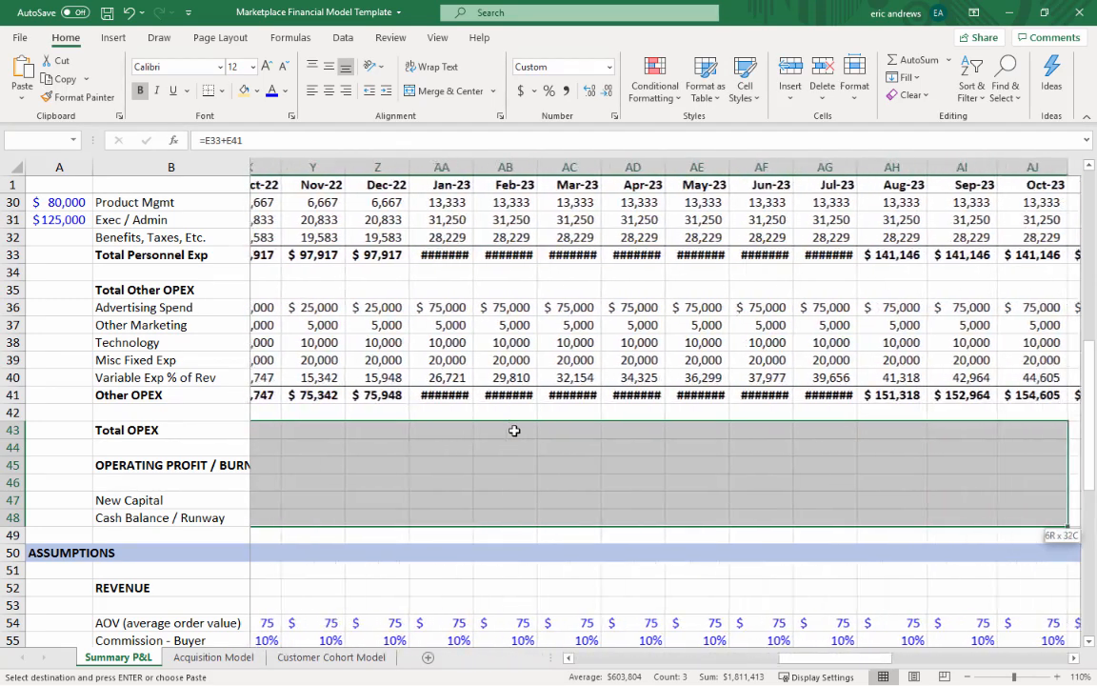
pyautogui.hotkey('shift', 'Right')
pyautogui.hotkey('shift', 'Right')
pyautogui.hotkey('shift', 'Right')
pyautogui.hotkey('shift', 'Right')
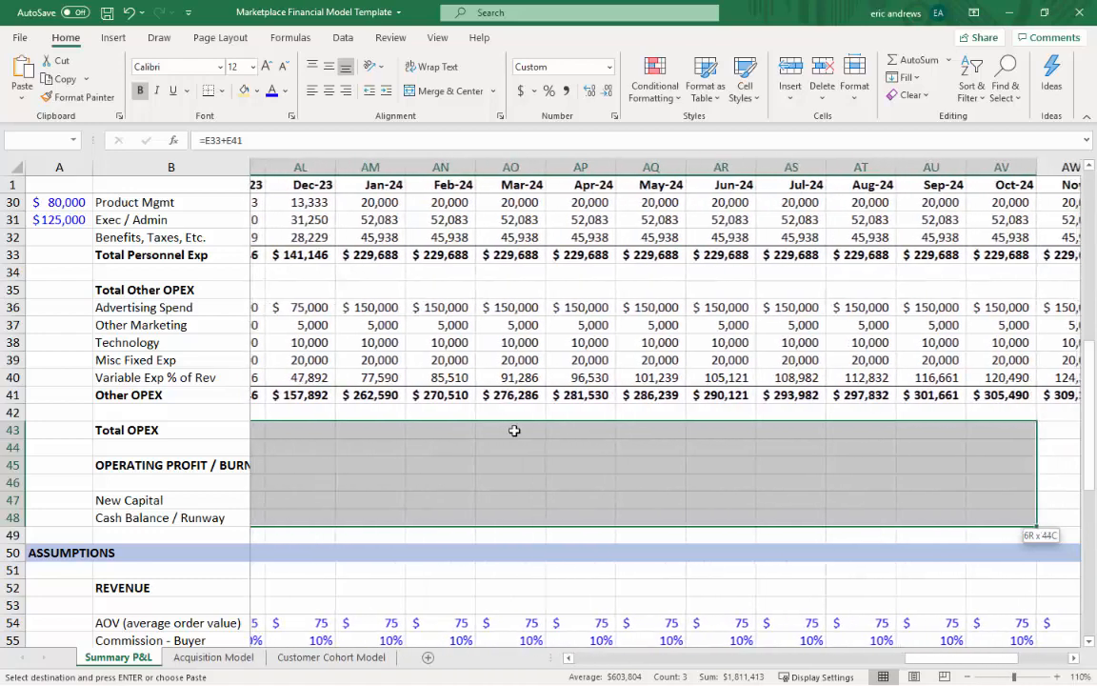
pyautogui.hotkey('ctrl', 'v')
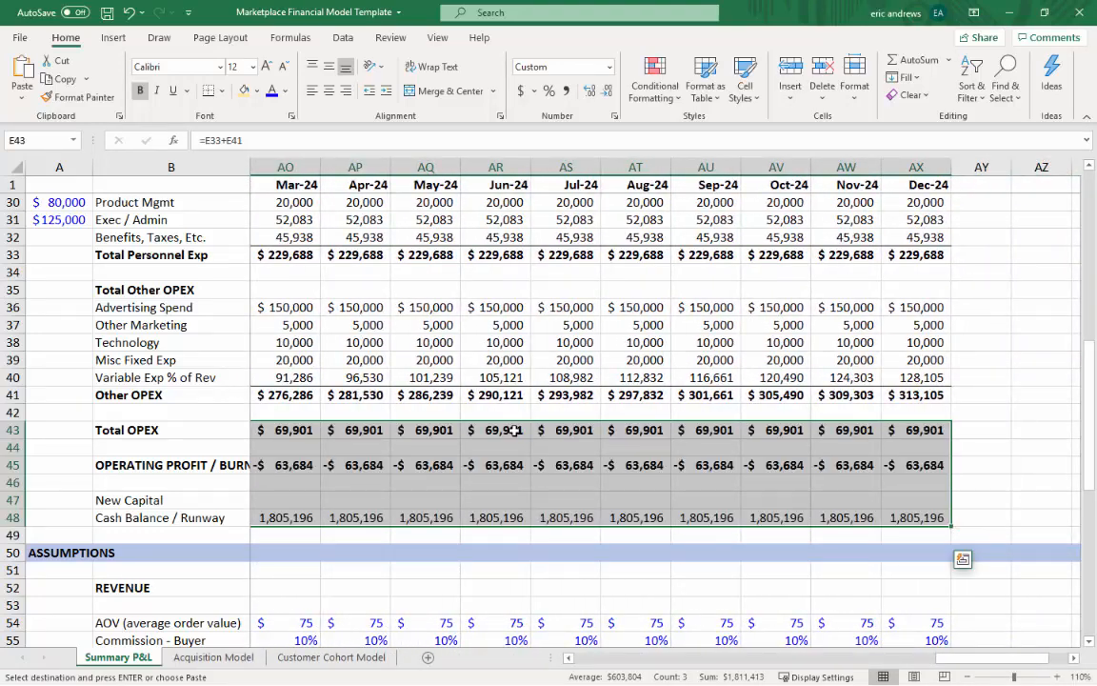
# - Auto-fit the widths of columns F through O, covering April 2021 to January 2022
pyautogui.press('Left')
pyautogui.press('Right')
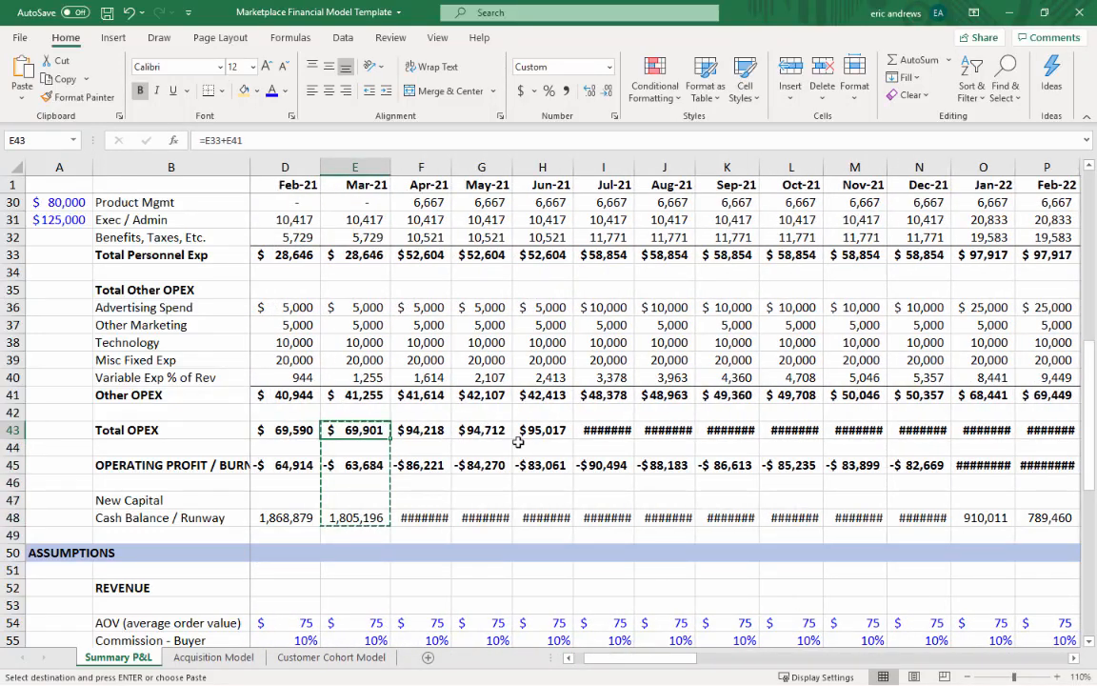
pyautogui.click(968, 677)
pyautogui.click(967, 677)
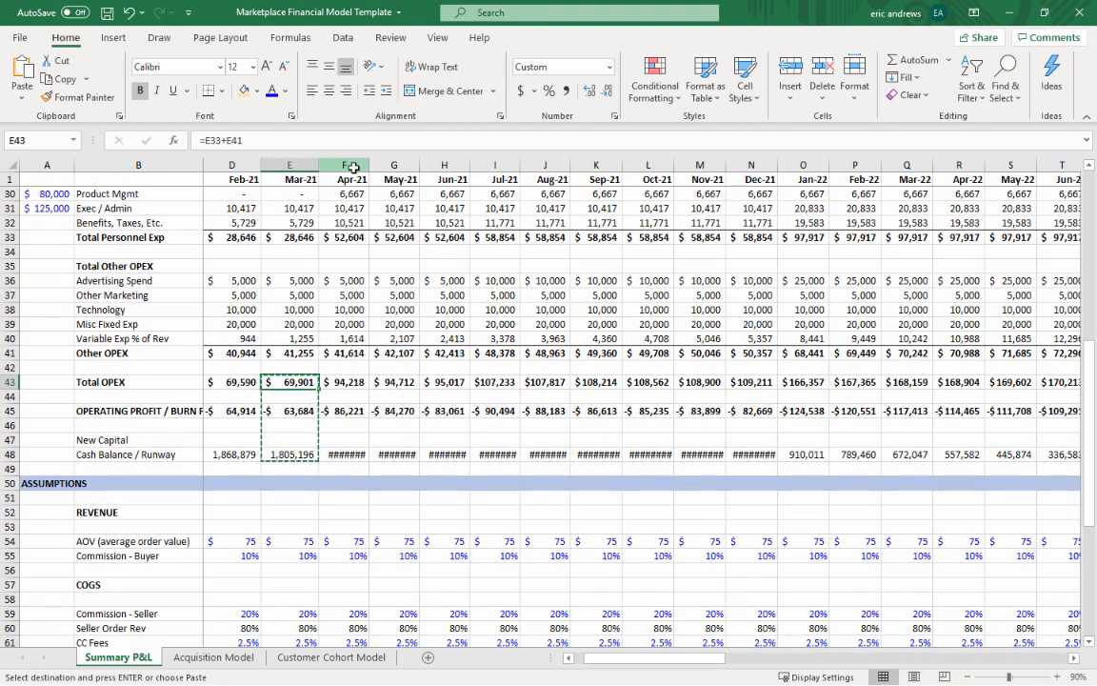
pyautogui.moveTo(352, 168); pyautogui.dragTo(784, 165)
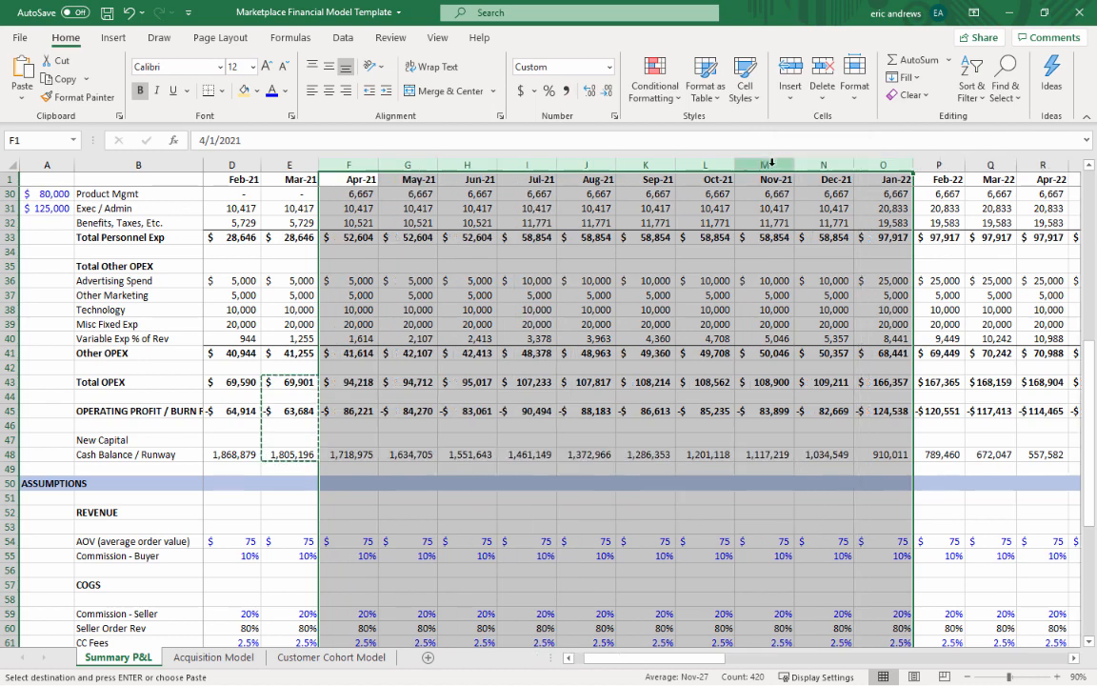
pyautogui.click(420, 411)
pyautogui.click(404, 427)
pyautogui.click(402, 440)
pyautogui.click(395, 454)
pyautogui.click(372, 439)
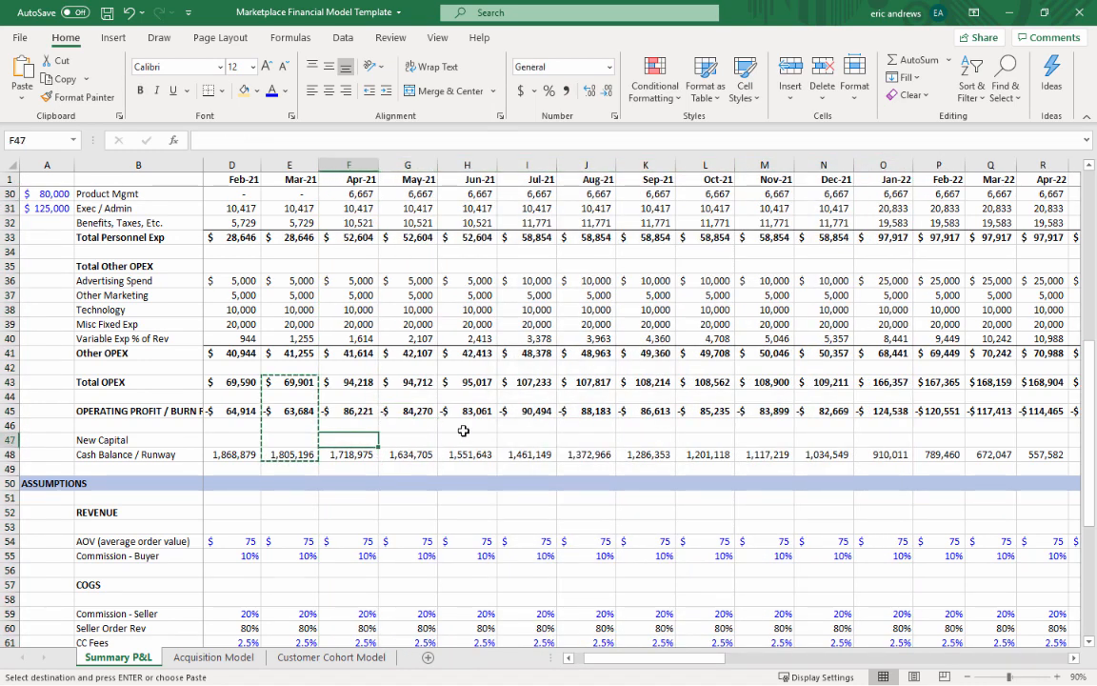
# - Review the monthly cash balance / runway from mid-2021 into 2022 to judge when new capital is needed
pyautogui.click(467, 411)
pyautogui.click(523, 409)
pyautogui.click(520, 451)
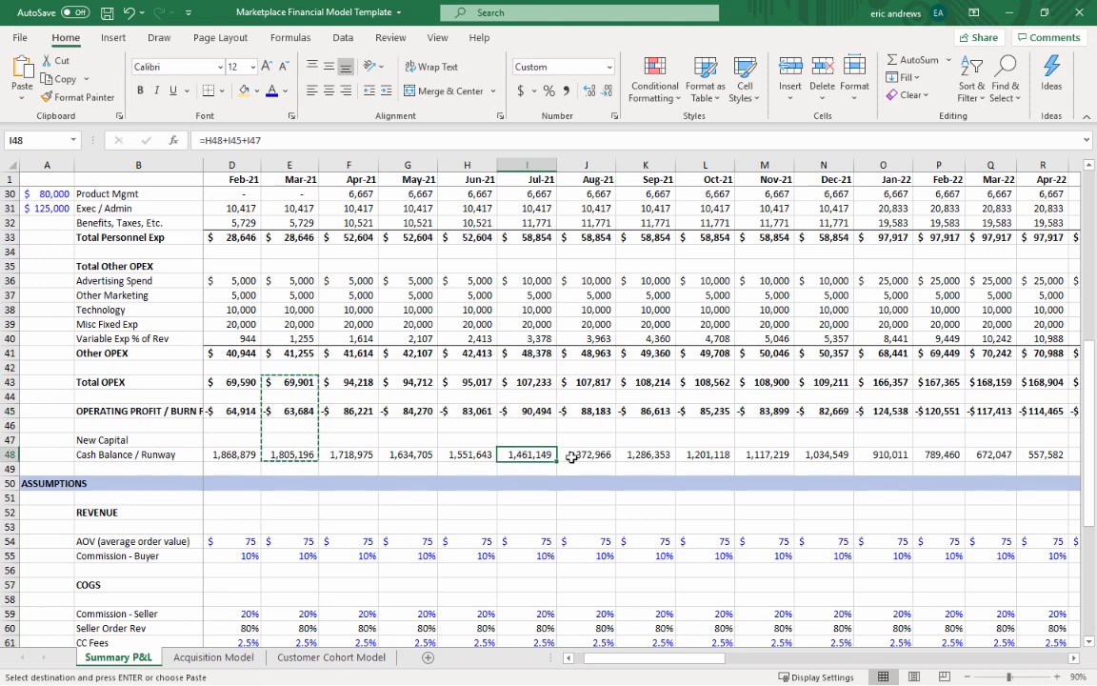
pyautogui.click(576, 455)
pyautogui.moveTo(678, 658); pyautogui.dragTo(717, 657)
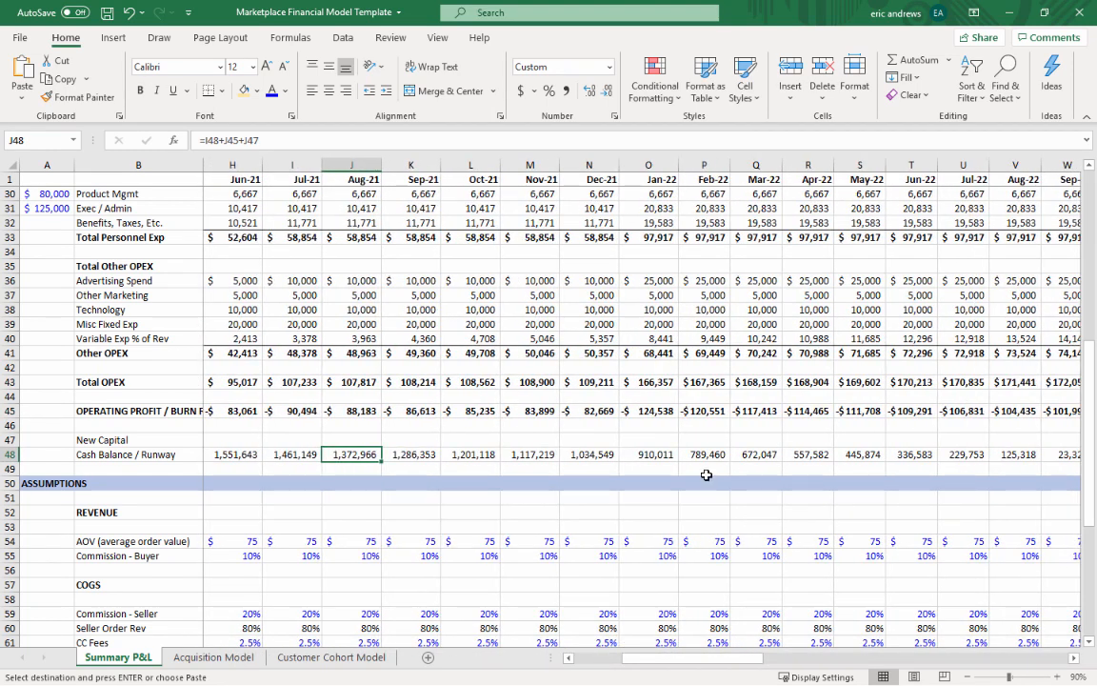
pyautogui.click(804, 385)
pyautogui.click(808, 438)
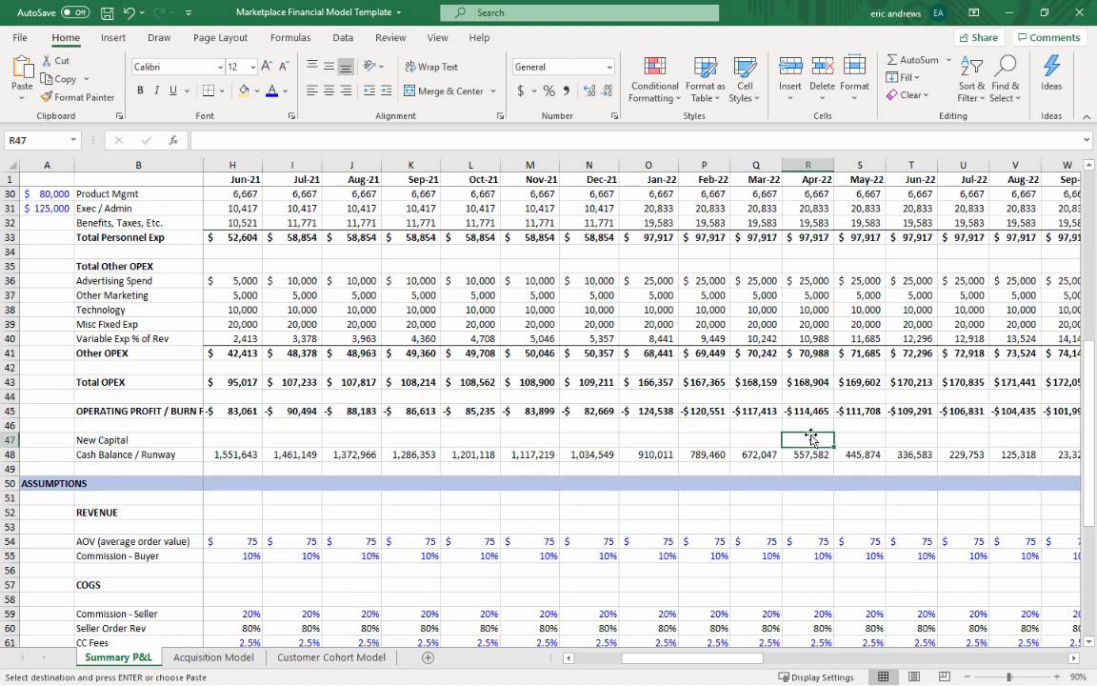
pyautogui.click(773, 439)
# - Enter 5000000 as April 2022 New Capital in R47, formatted in blue with thousands separators and no decimals
pyautogui.click(808, 440)
pyautogui.scroll(10, 828, 400)
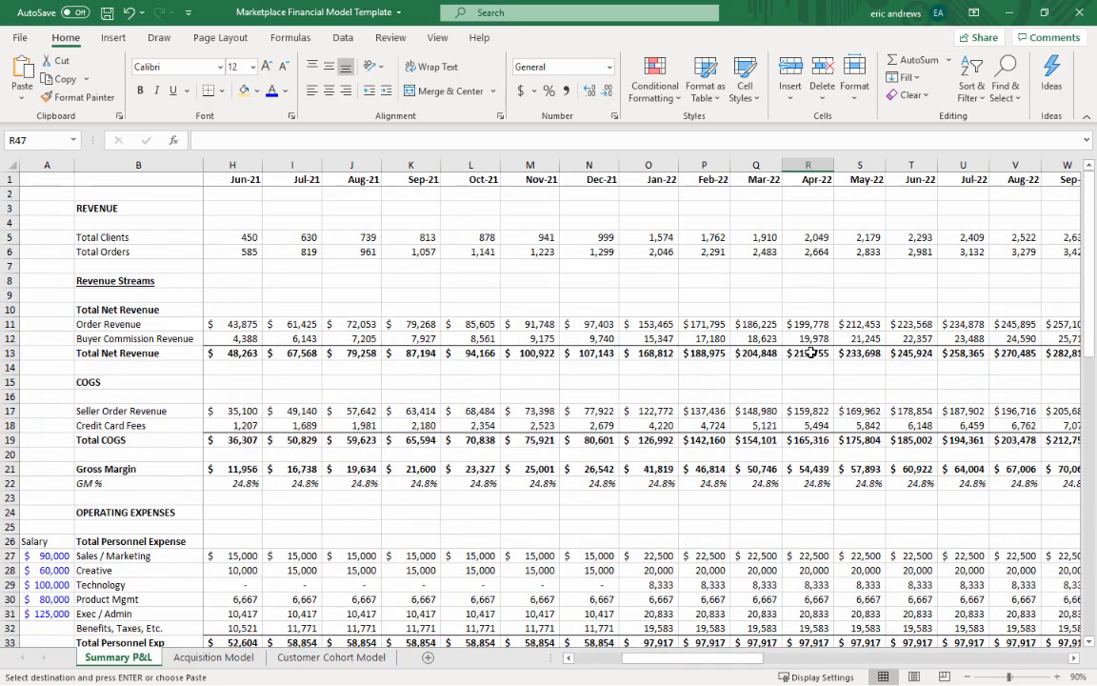
pyautogui.scroll(-1, 810, 353)
pyautogui.scroll(-6, 810, 353)
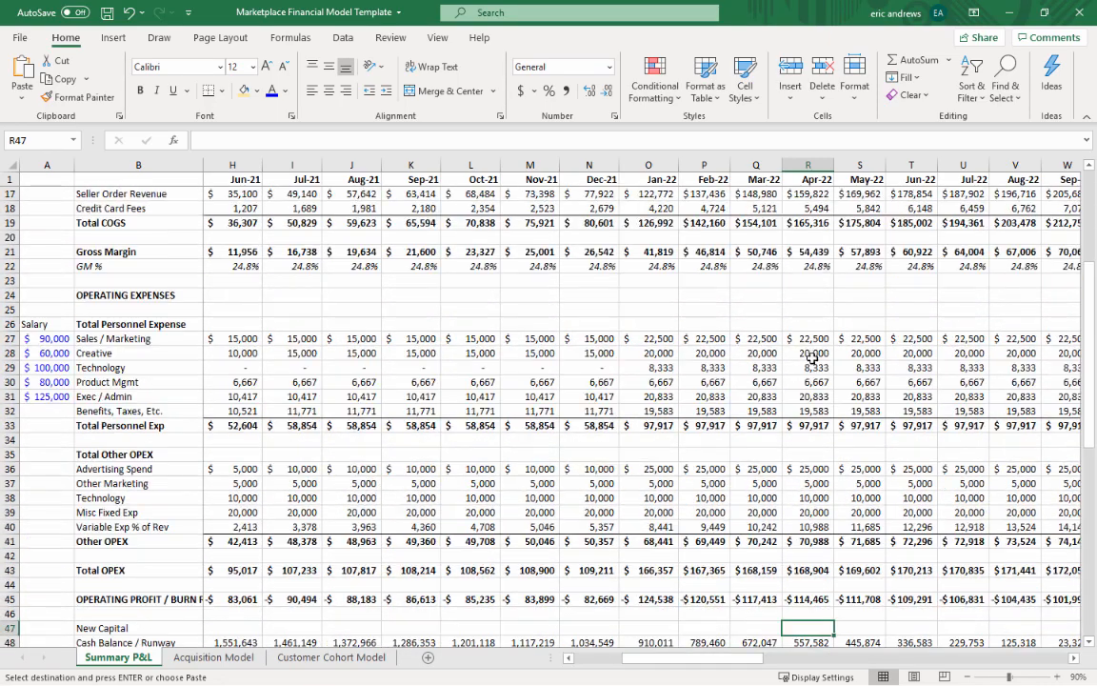
pyautogui.write('5')
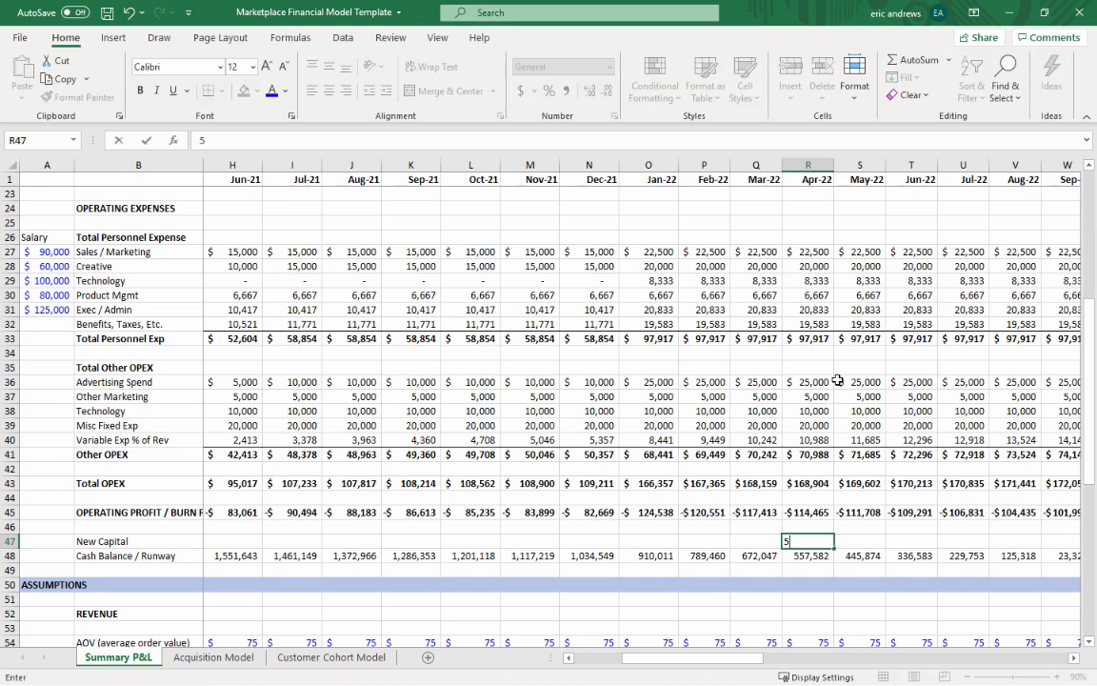
pyautogui.write('000000')
pyautogui.hotkey('ctrl', 'Return')
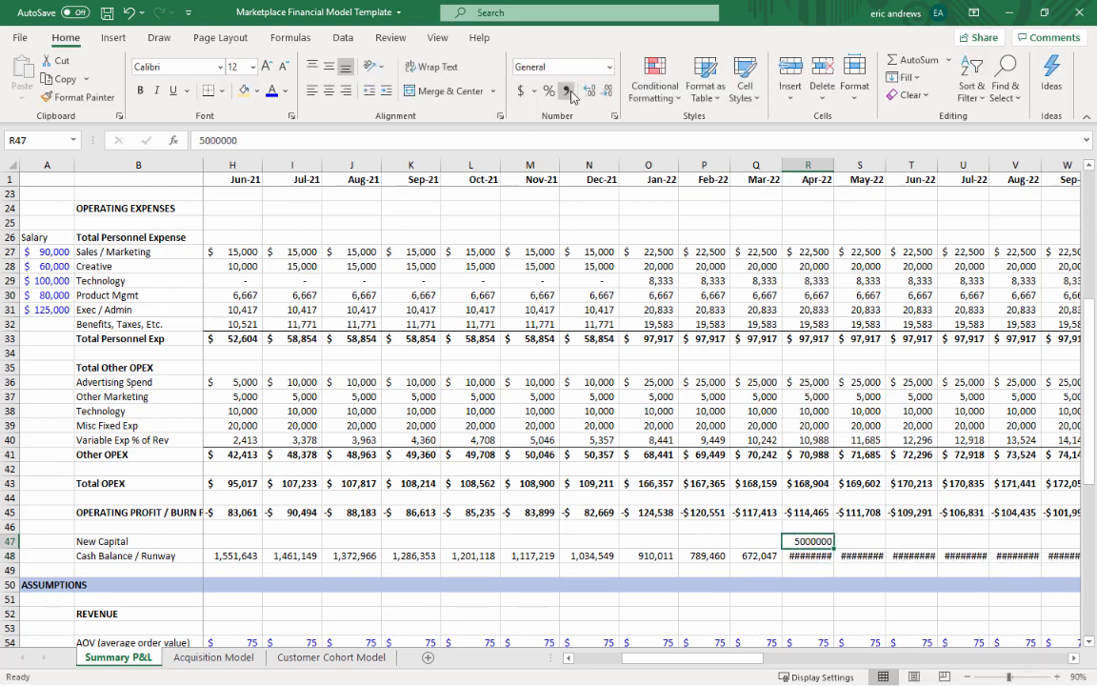
pyautogui.click(566, 91)
pyautogui.click(607, 95)
pyautogui.click(606, 95)
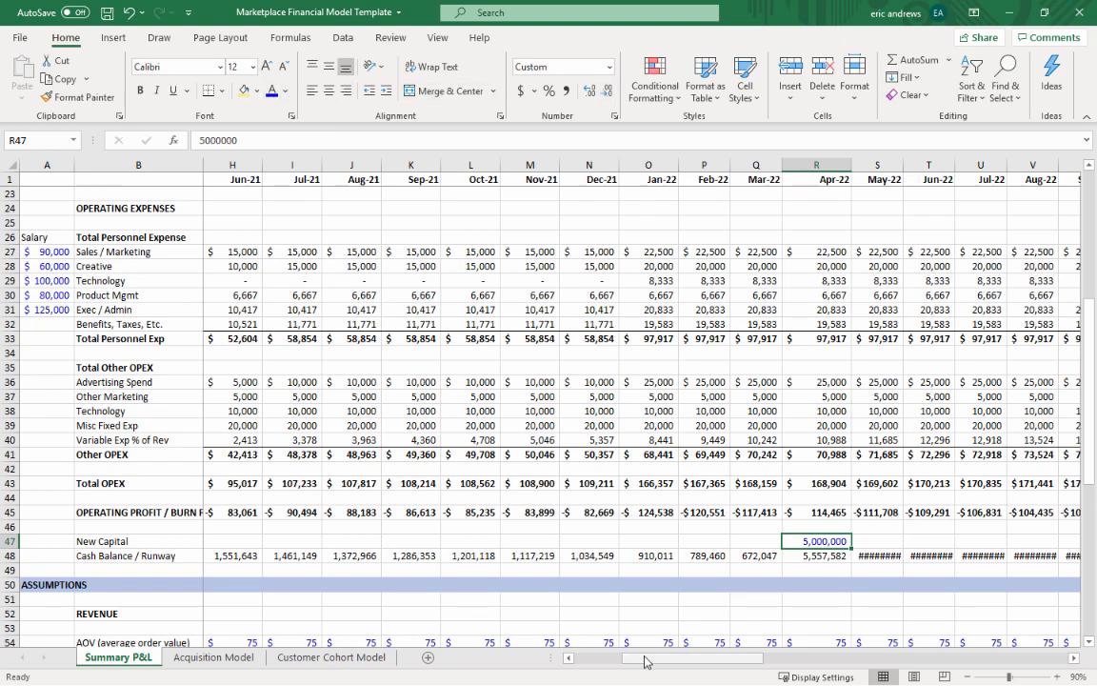
# - Auto-fit the widths of columns S through AP, covering May 2022 to April 2024
pyautogui.moveTo(644, 662); pyautogui.dragTo(730, 662)
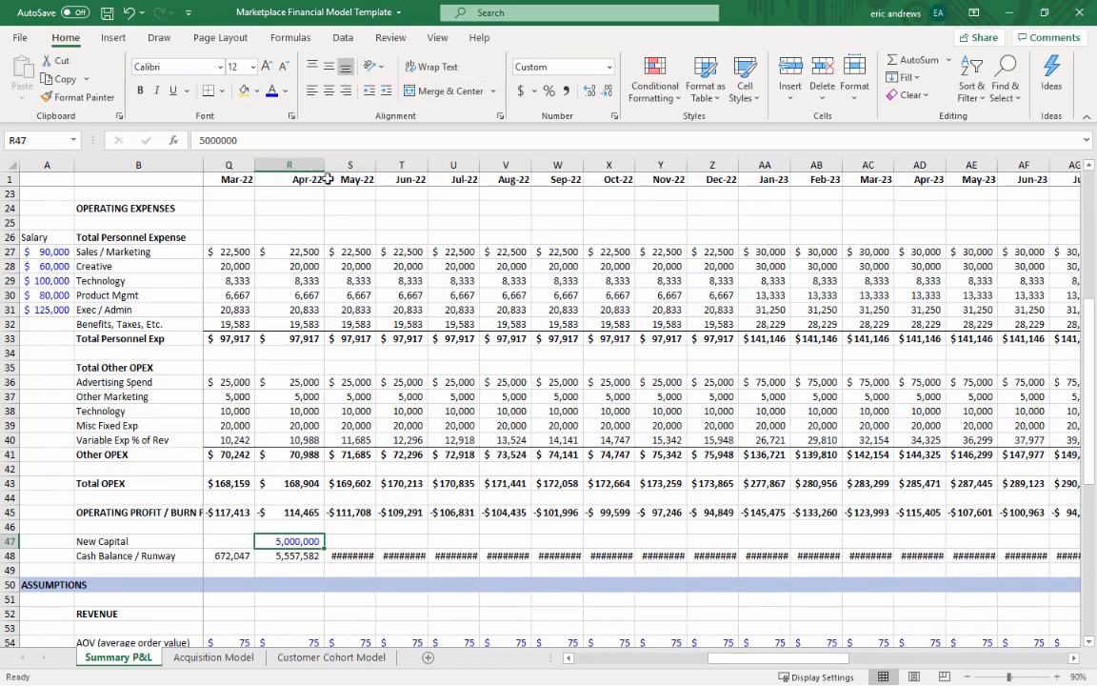
pyautogui.moveTo(335, 163); pyautogui.dragTo(919, 282)
pyautogui.doubleClick(871, 165)
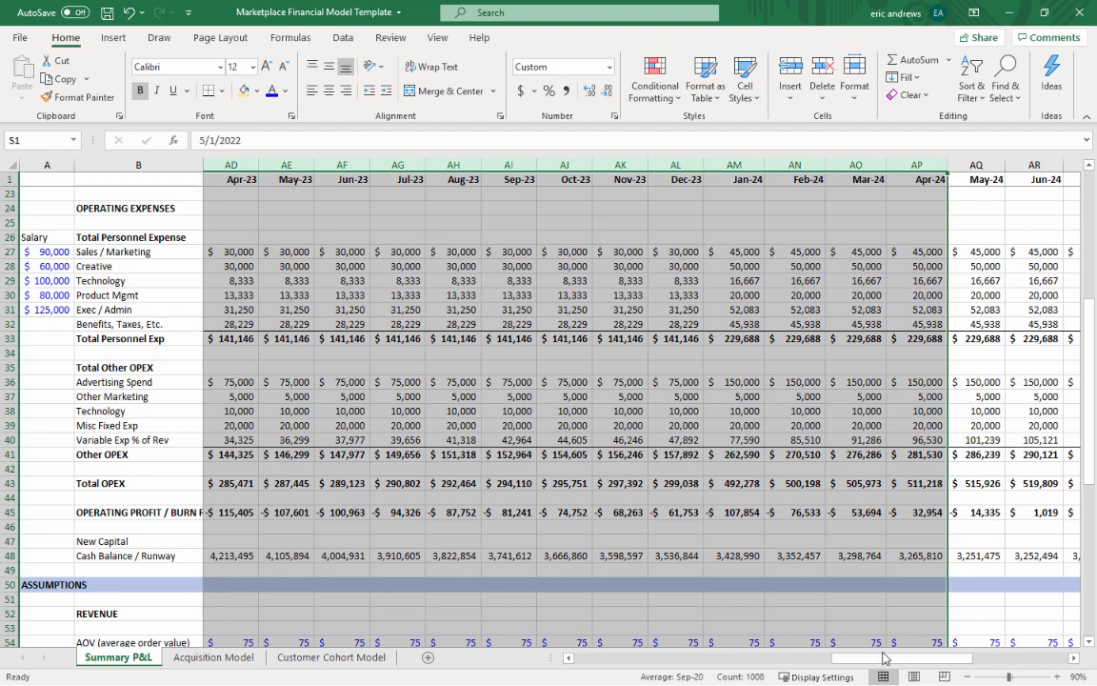
# - Examine the cash balance and operating profit / burn rate through 2024 to find the break-even month
pyautogui.click(775, 555)
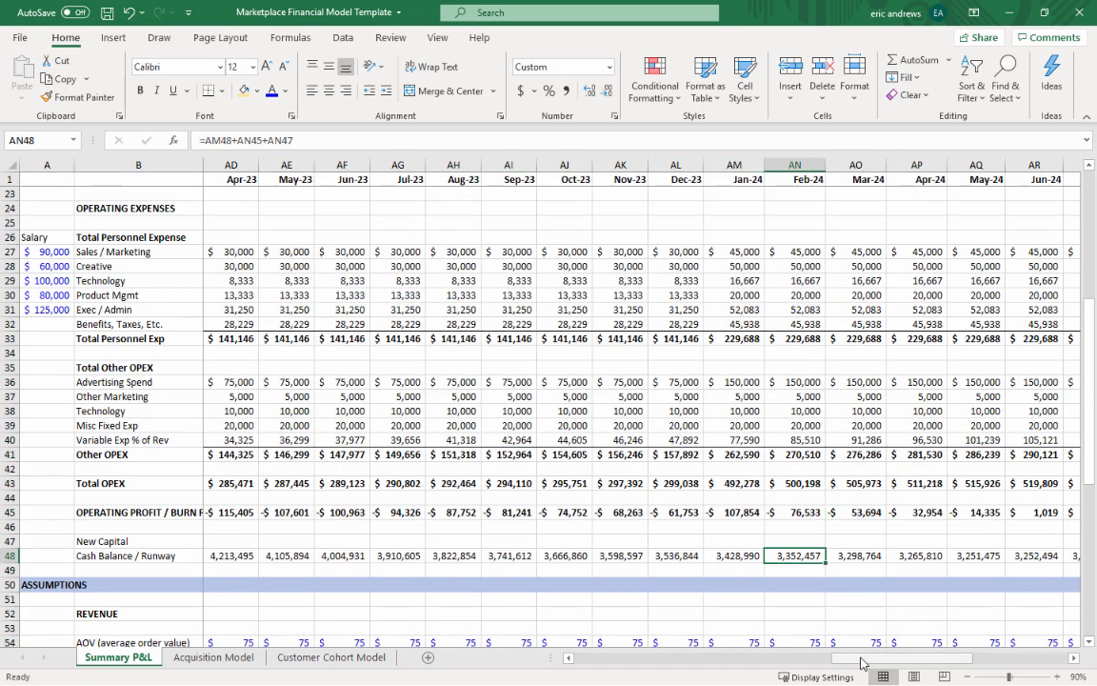
pyautogui.hscroll(3, 752, 562)
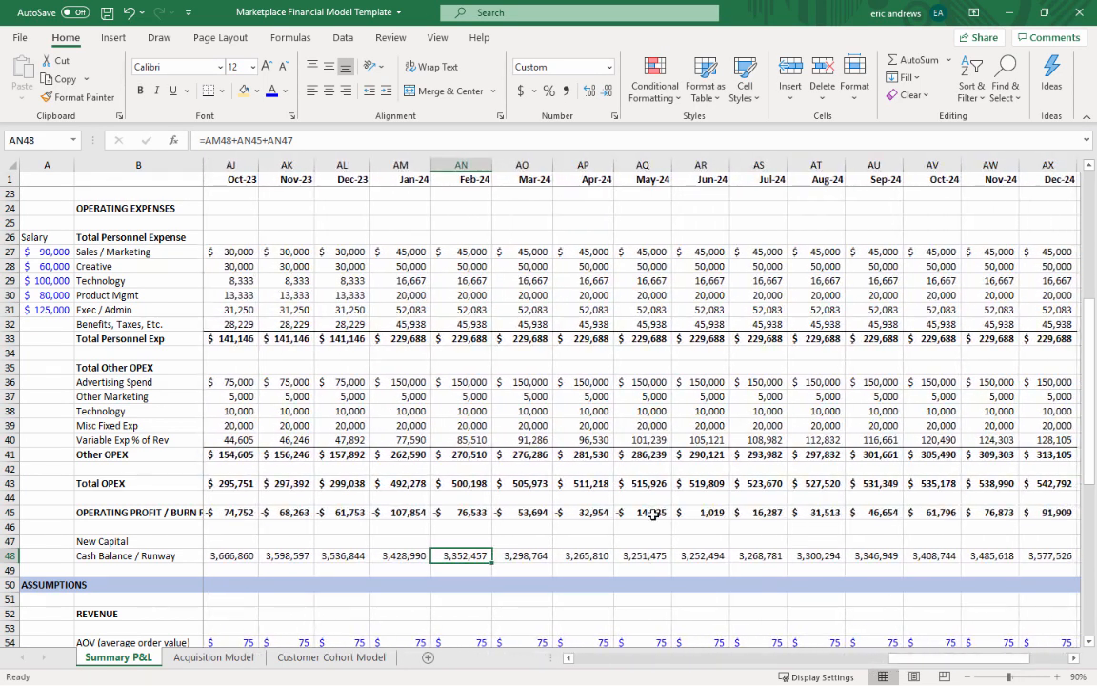
pyautogui.click(654, 512)
pyautogui.press('Right')
pyautogui.press('Right')
pyautogui.press('Right')
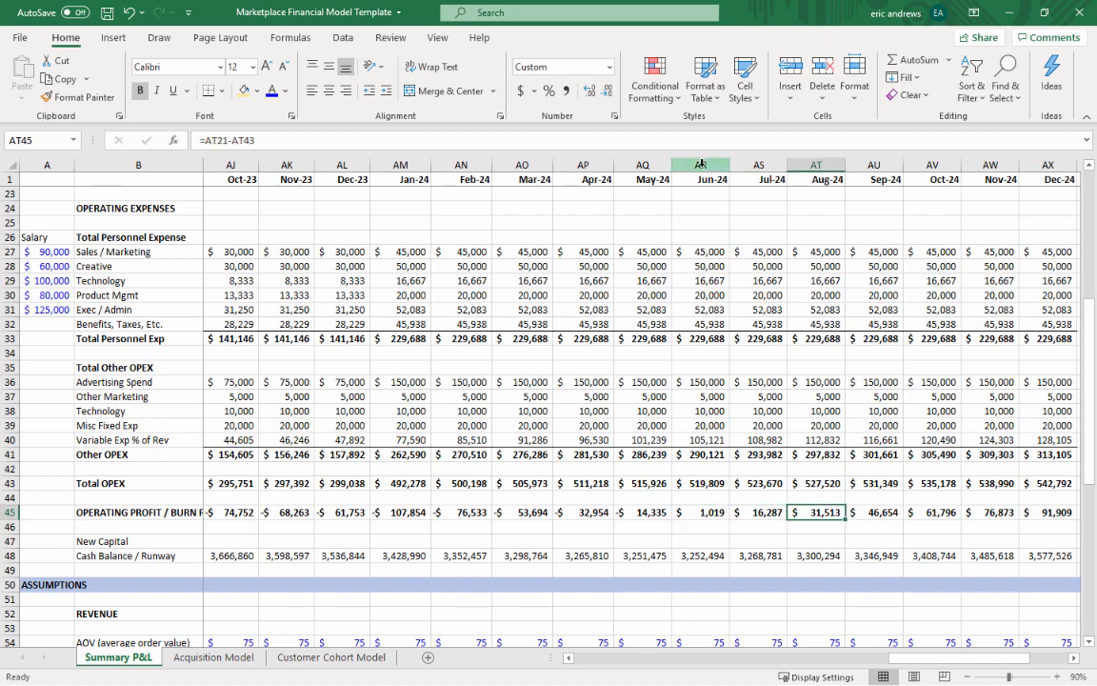
pyautogui.moveTo(706, 168); pyautogui.dragTo(762, 170)
pyautogui.moveTo(861, 655); pyautogui.dragTo(892, 657)
pyautogui.scroll(1, 766, 455)
pyautogui.scroll(1, 765, 455)
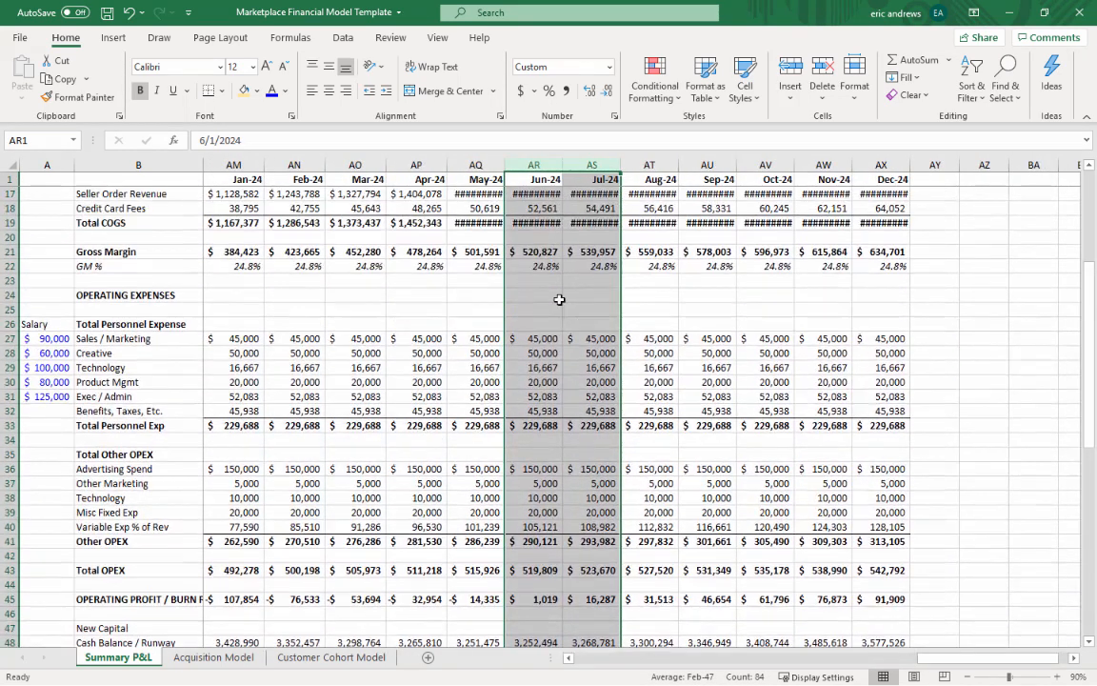
# - Compare June 2024 gross margin with Total OPEX, and check the 2024 operating profit and April cash balance
pyautogui.click(532, 248)
pyautogui.scroll(-1, 499, 346)
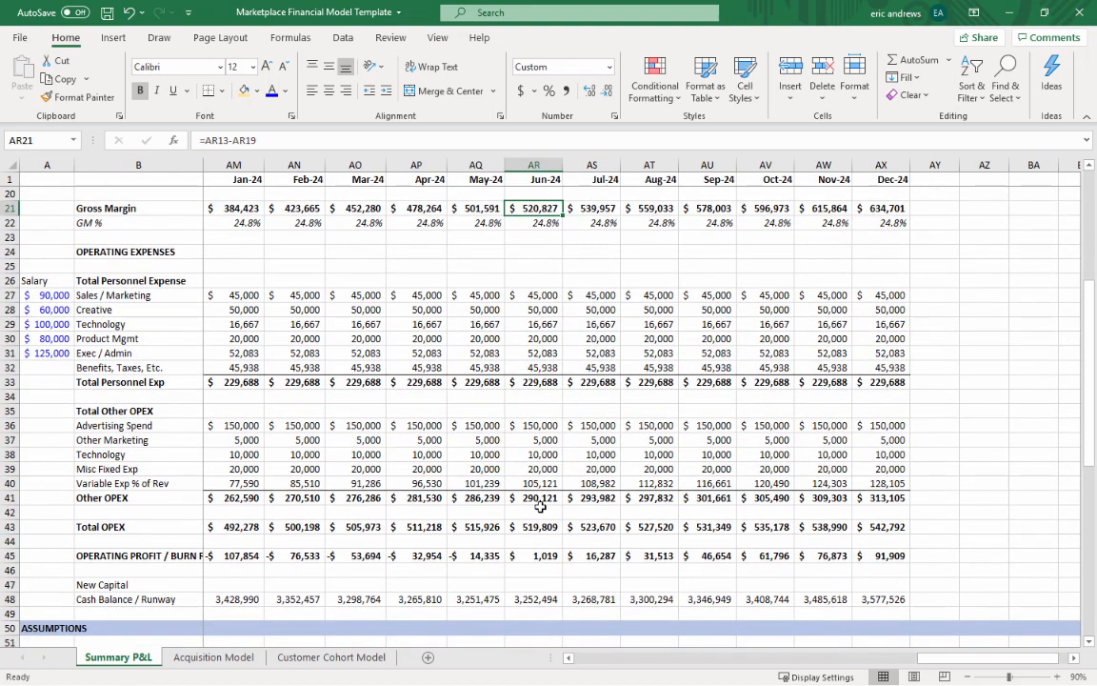
pyautogui.click(533, 524)
pyautogui.click(588, 527)
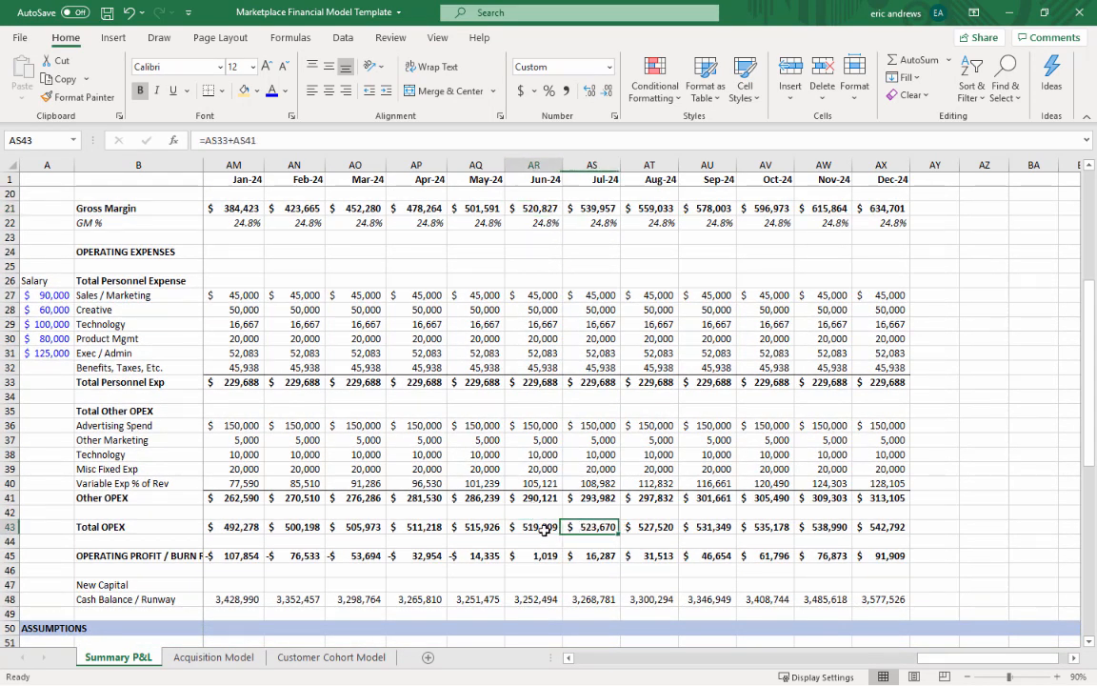
pyautogui.click(544, 527)
pyautogui.click(539, 555)
pyautogui.moveTo(479, 555); pyautogui.dragTo(578, 556)
pyautogui.click(552, 556)
pyautogui.click(842, 553)
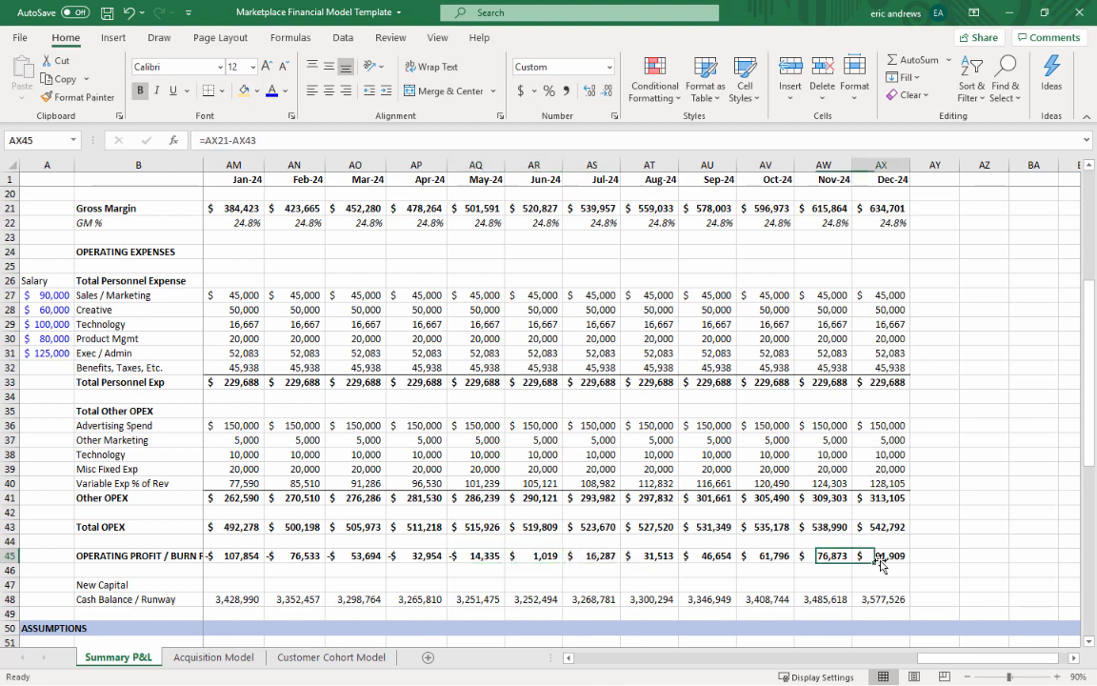
pyautogui.click(407, 598)
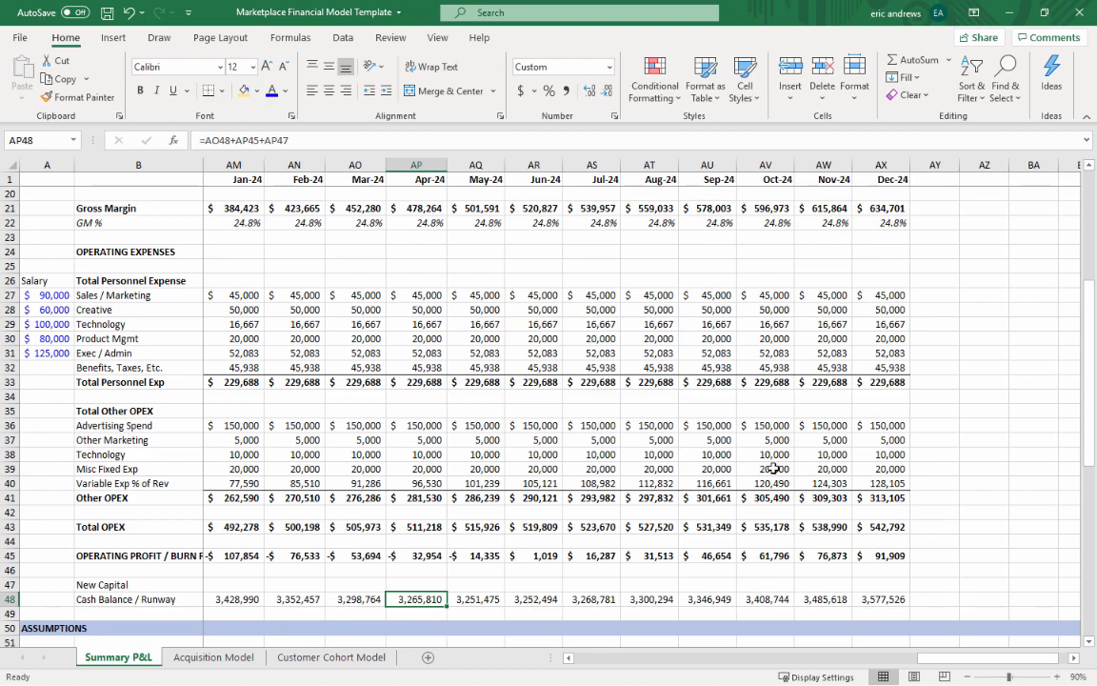
# - Review December 2024 total clients and late-2024 operating profit, and look over the P&L from January 2021
pyautogui.scroll(6, 775, 469)
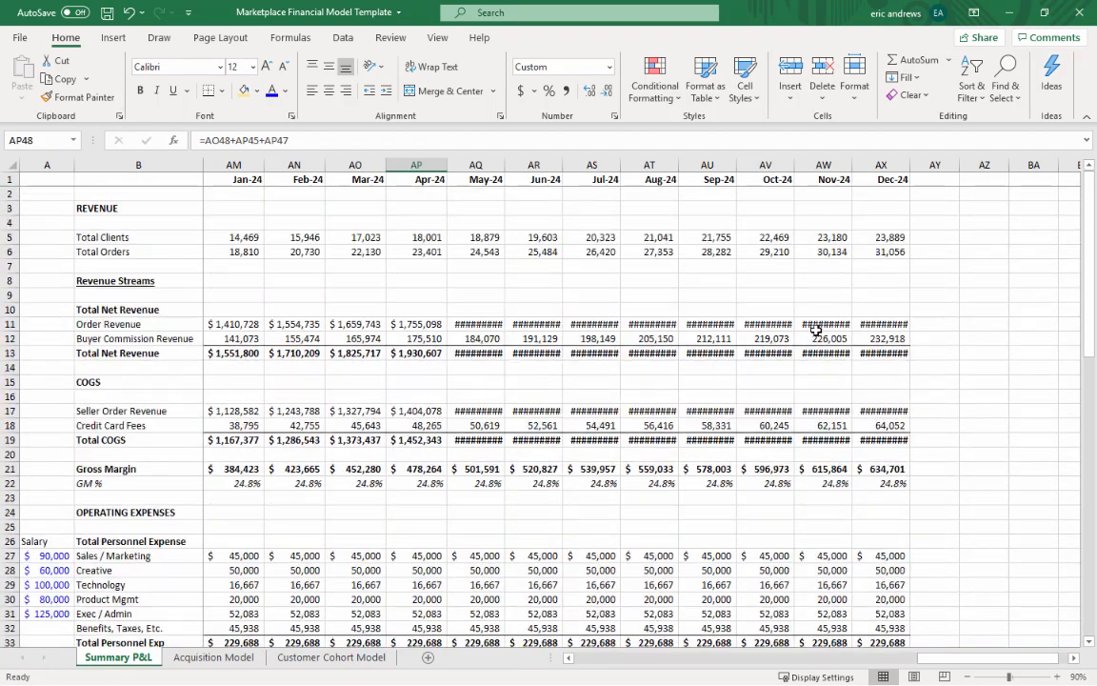
pyautogui.click(875, 237)
pyautogui.scroll(-10, 796, 507)
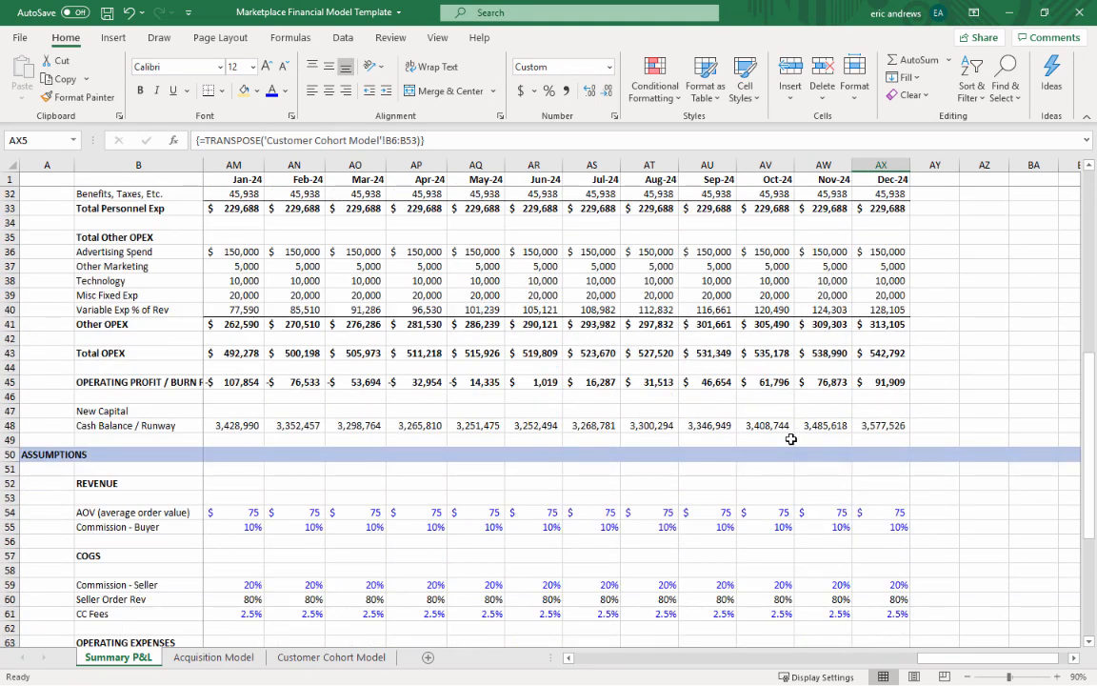
pyautogui.scroll(2, 788, 434)
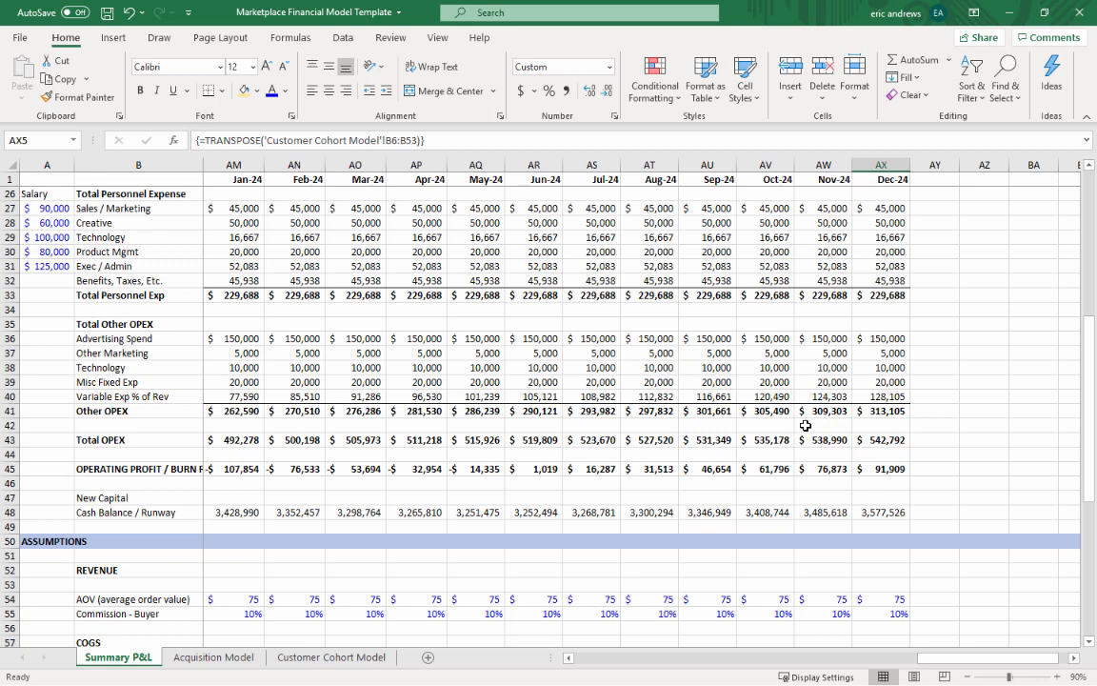
pyautogui.click(770, 464)
pyautogui.click(829, 466)
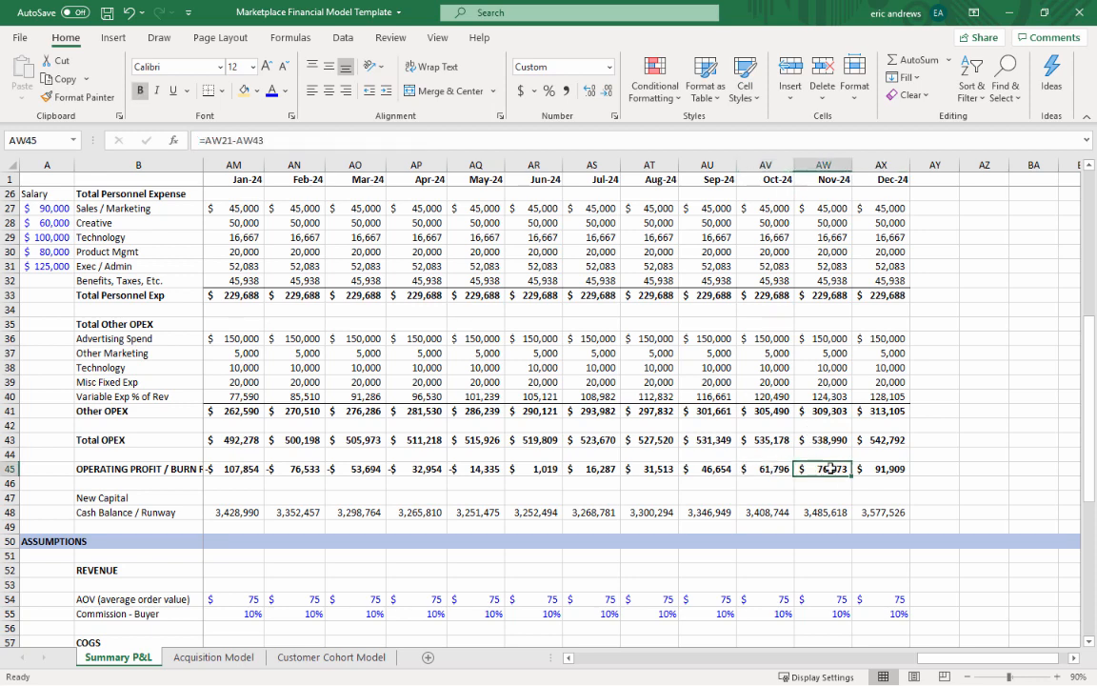
pyautogui.click(887, 466)
pyautogui.moveTo(938, 656); pyautogui.dragTo(603, 680)
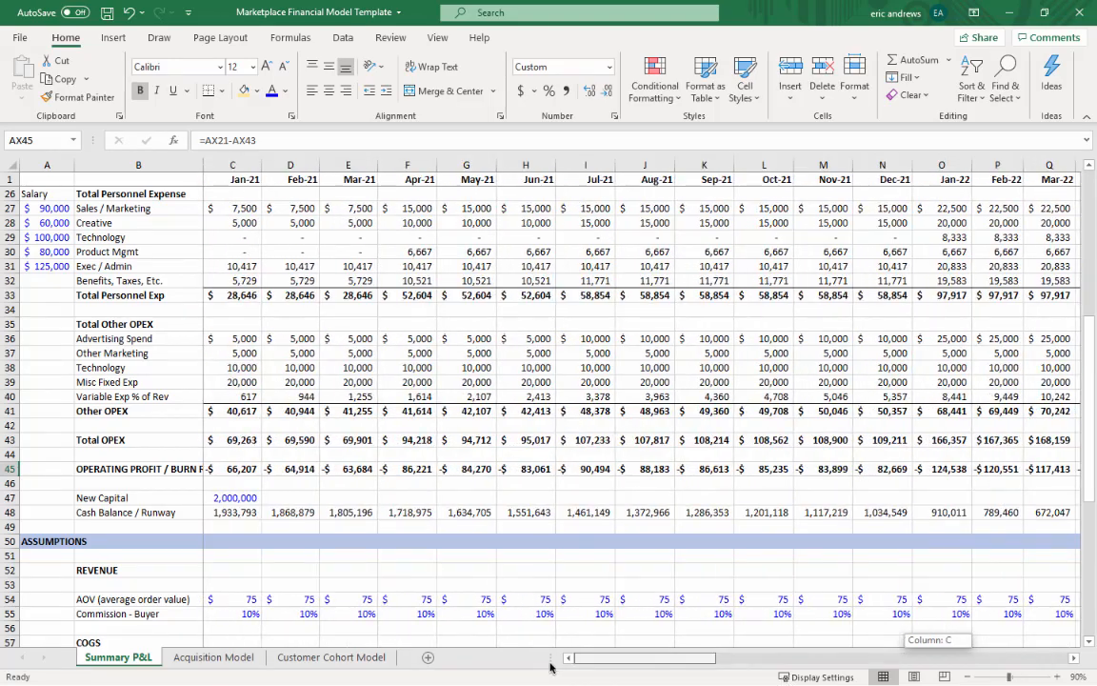
pyautogui.scroll(8, 504, 615)
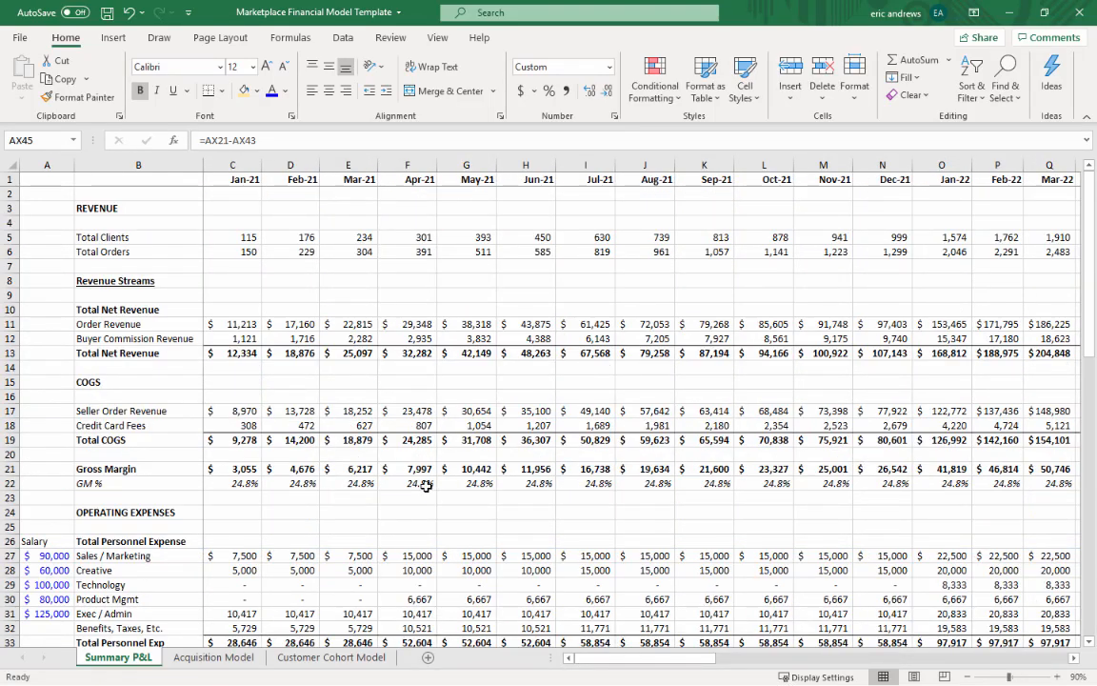
pyautogui.scroll(-5, 346, 332)
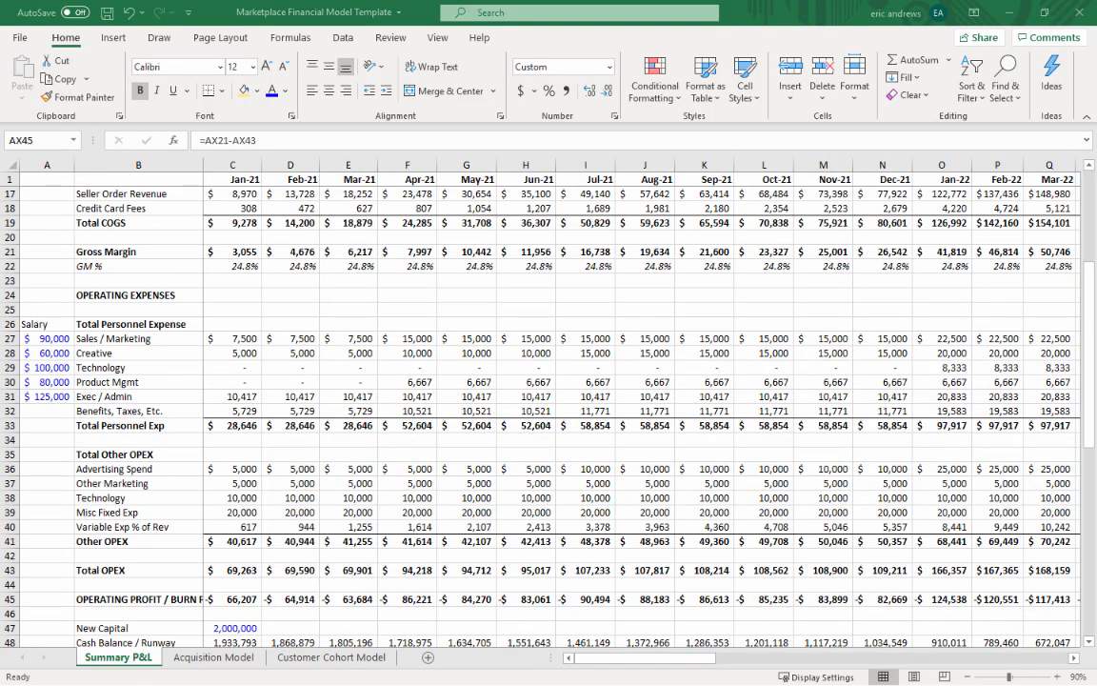